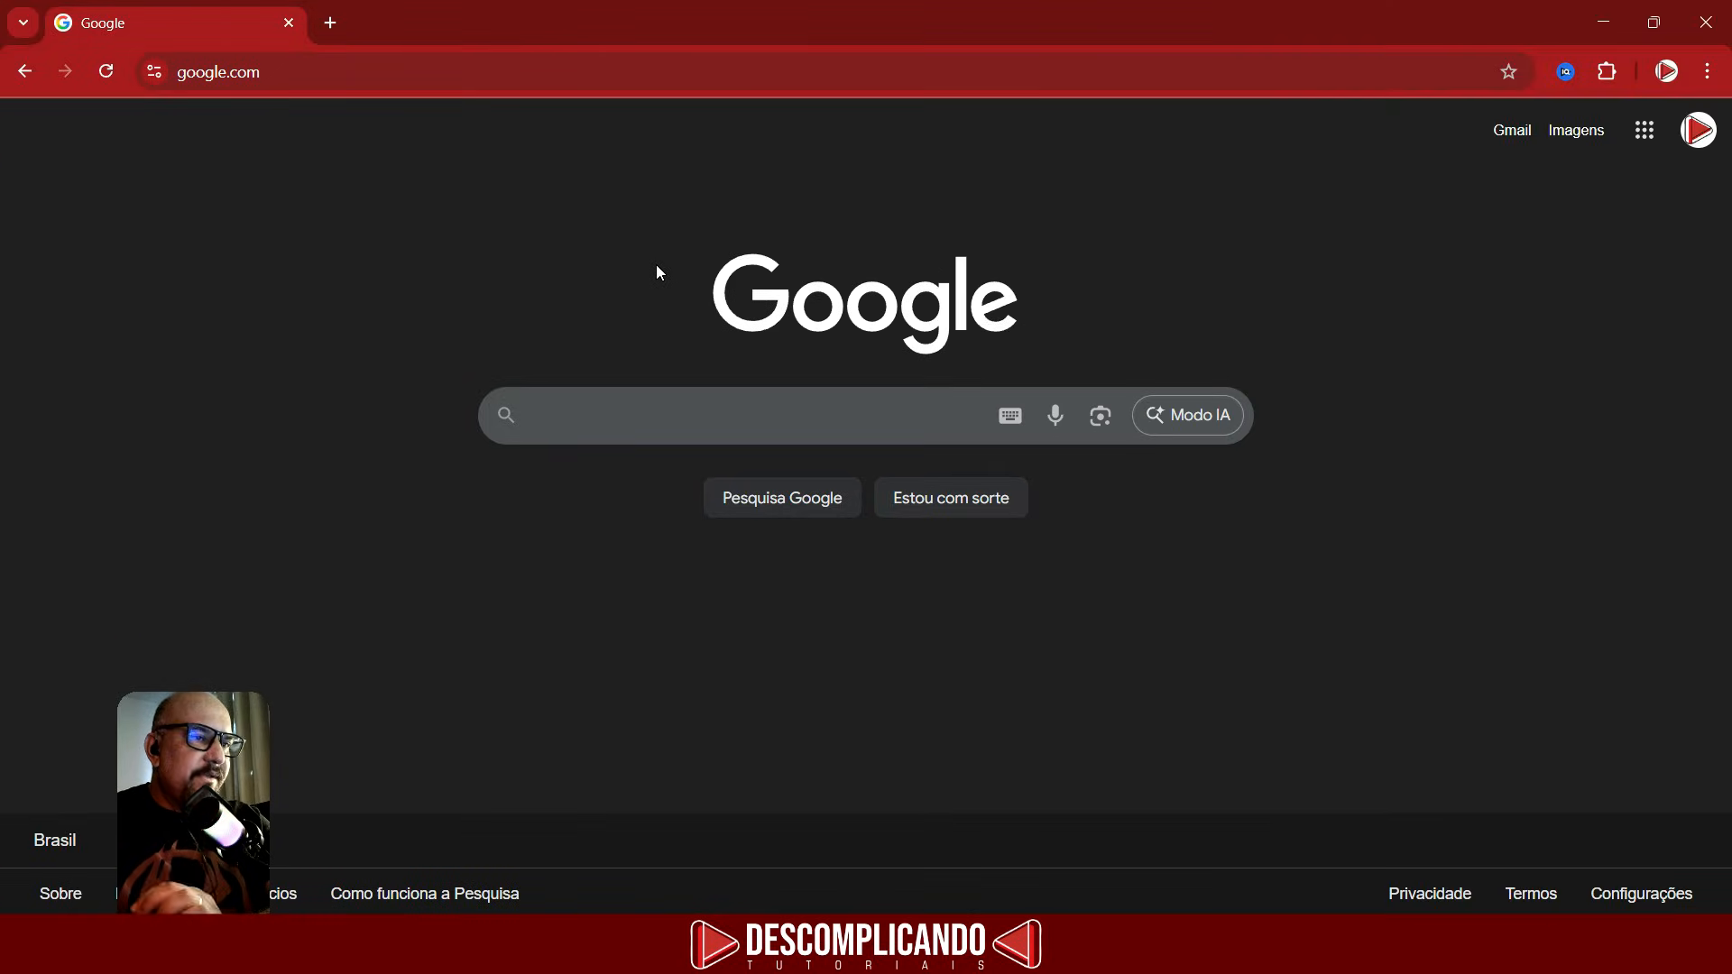
# - Search Google for Affinity
pyautogui.click(652, 393)
pyautogui.write('Affinity')
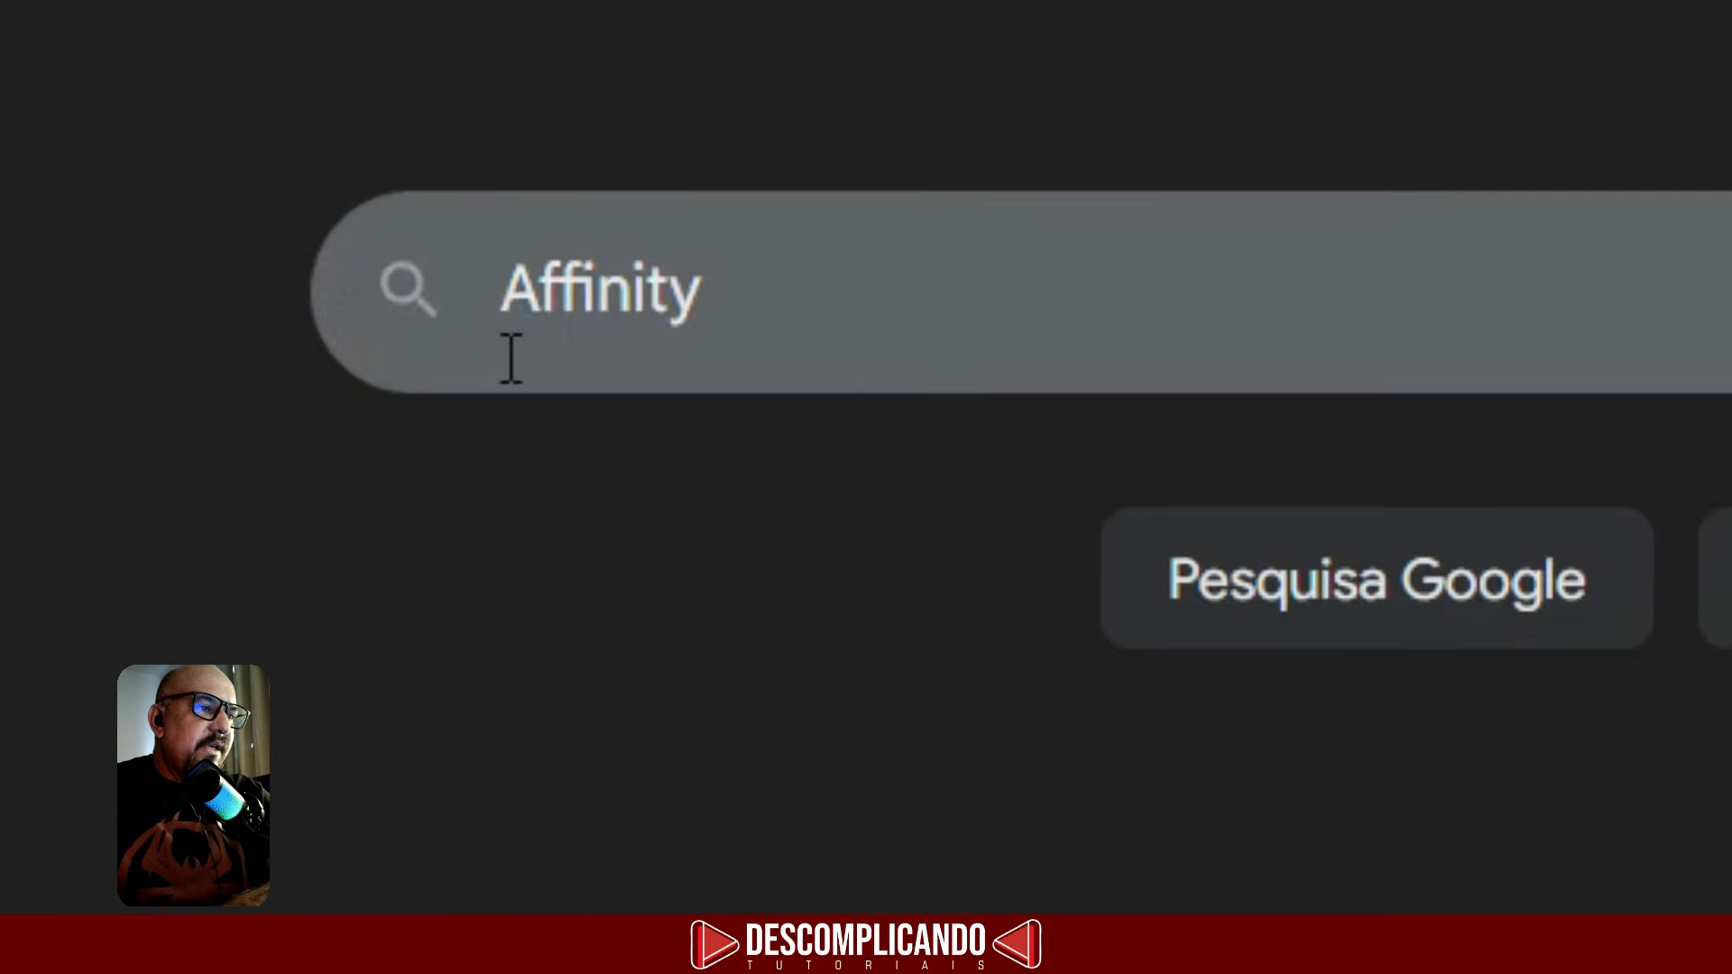
pyautogui.press('Return')
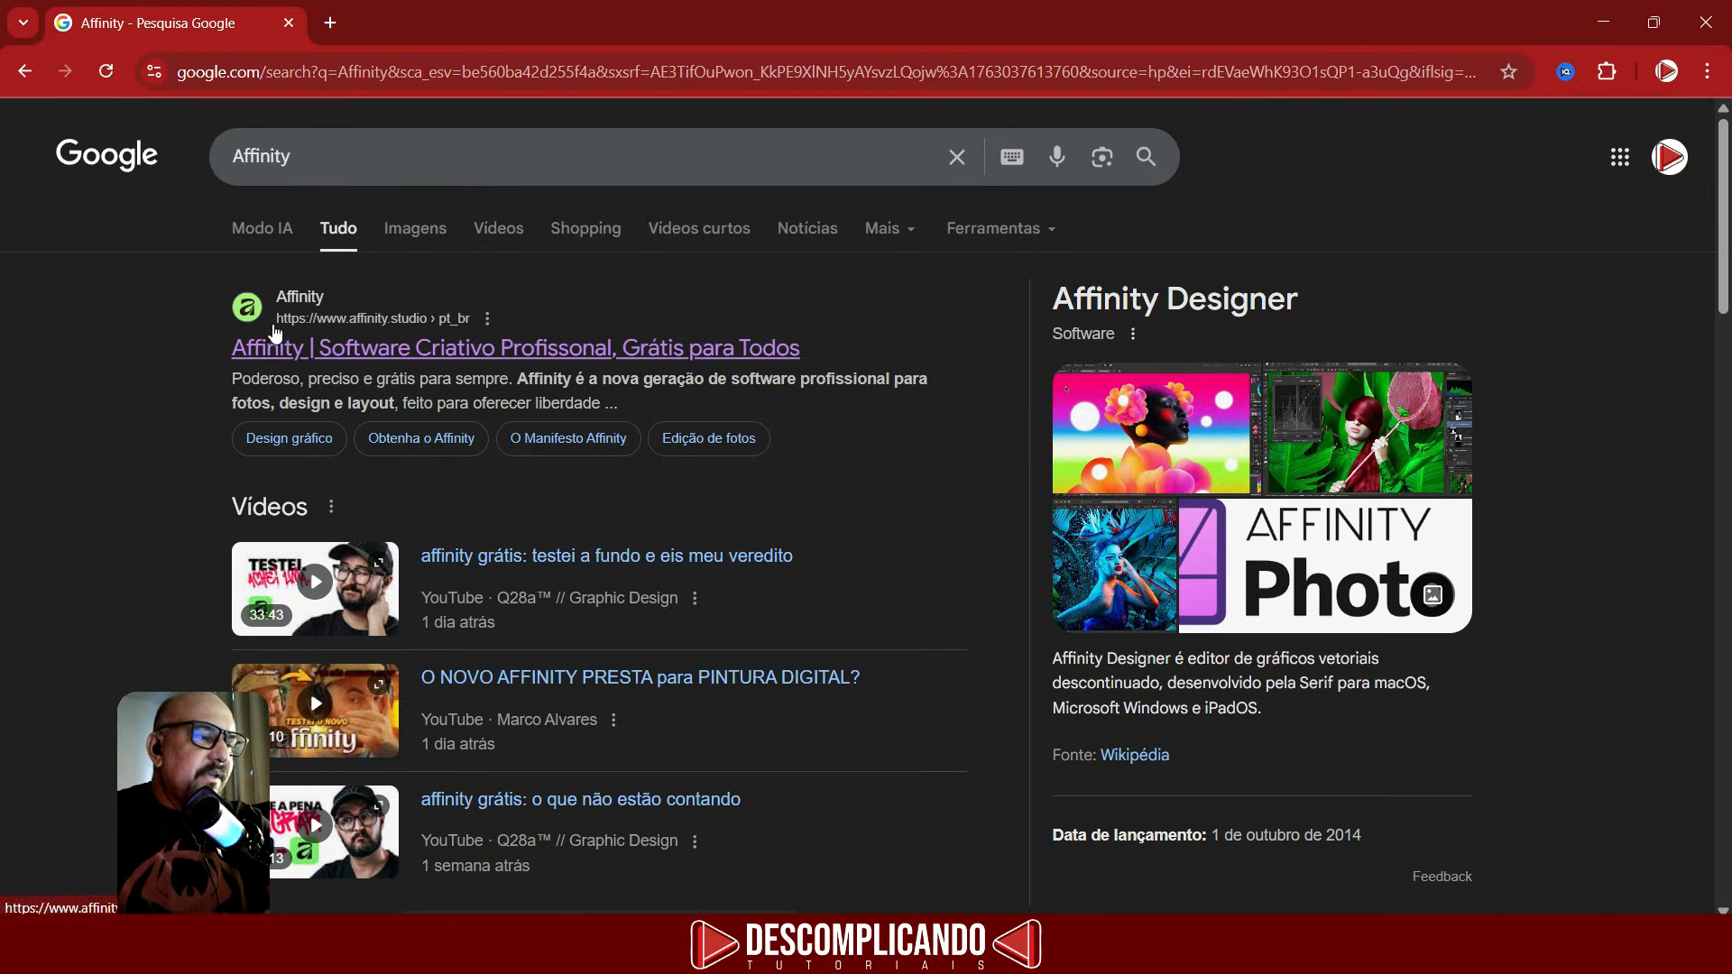
# - Open the official Affinity site, go to its download page and continue signing in with the existing Canva account
pyautogui.click(275, 339)
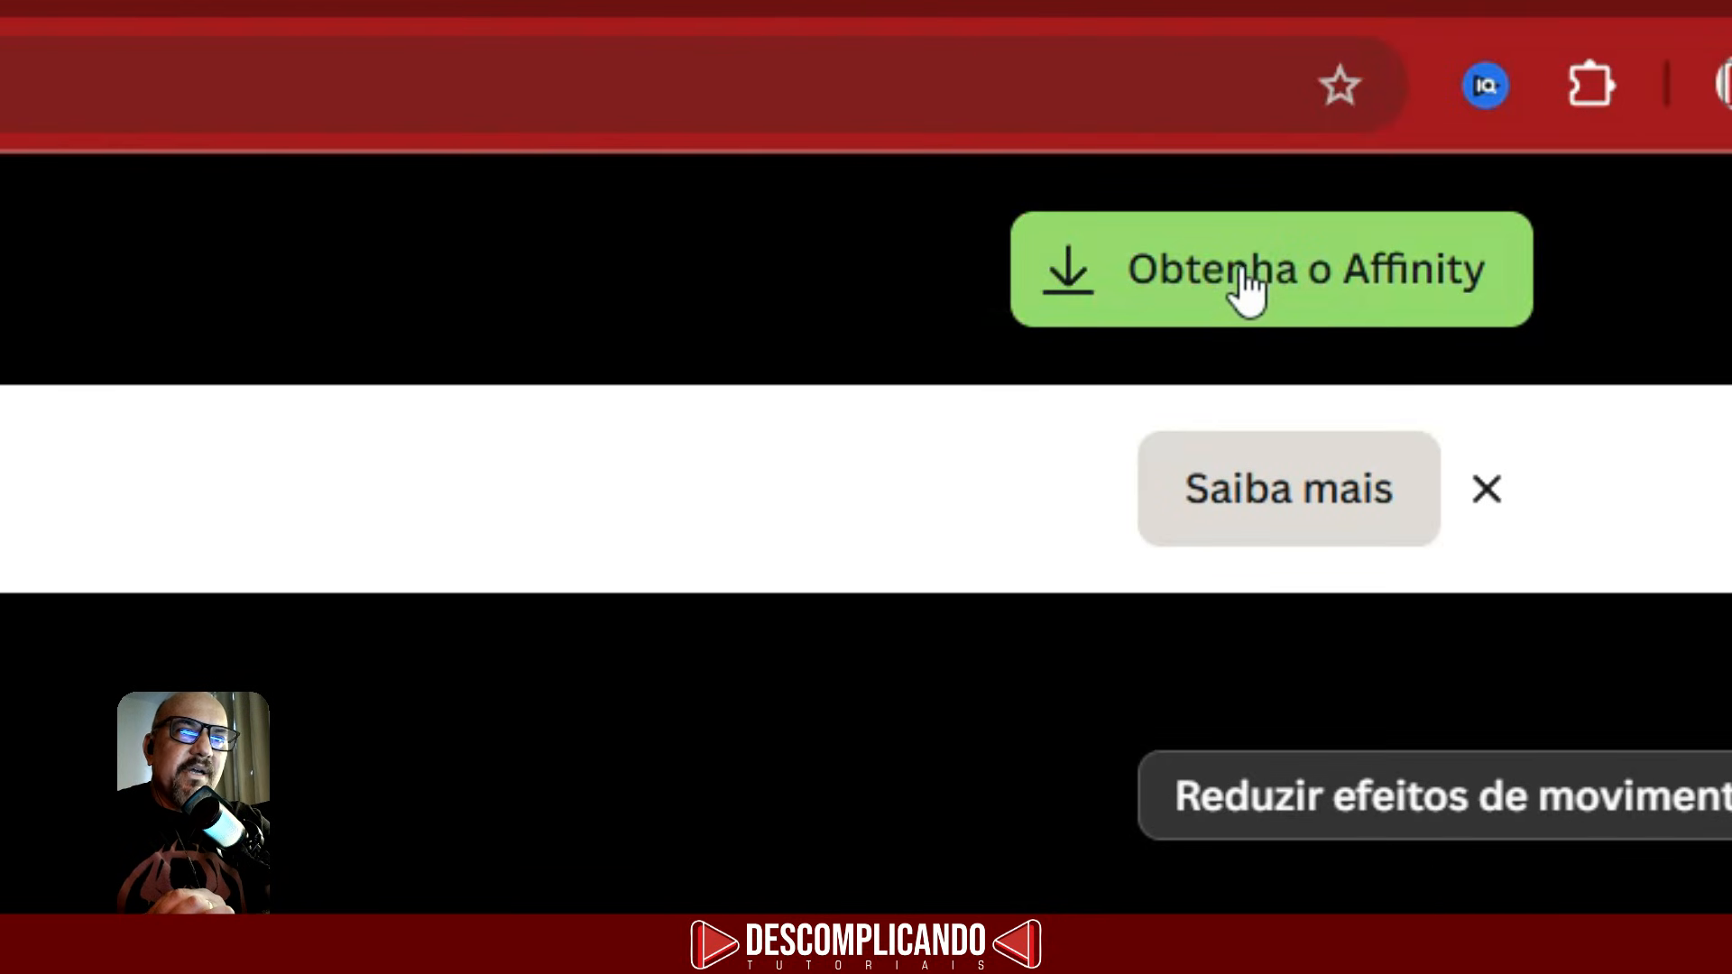
pyautogui.click(1249, 287)
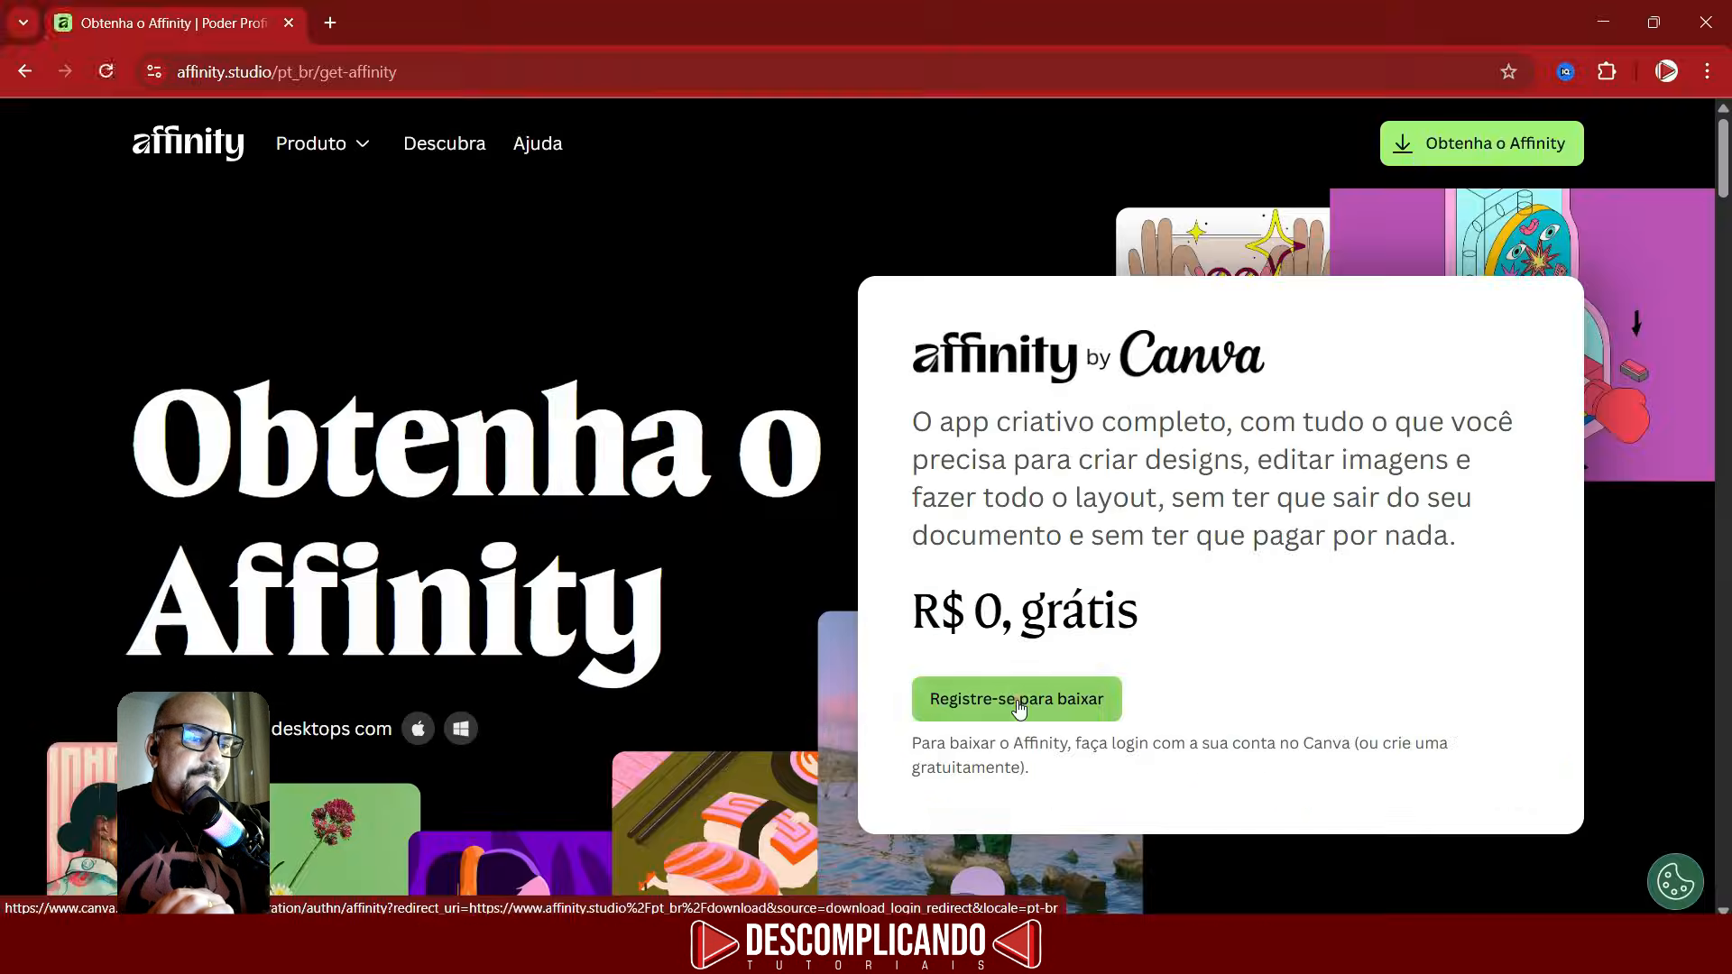
pyautogui.click(1019, 704)
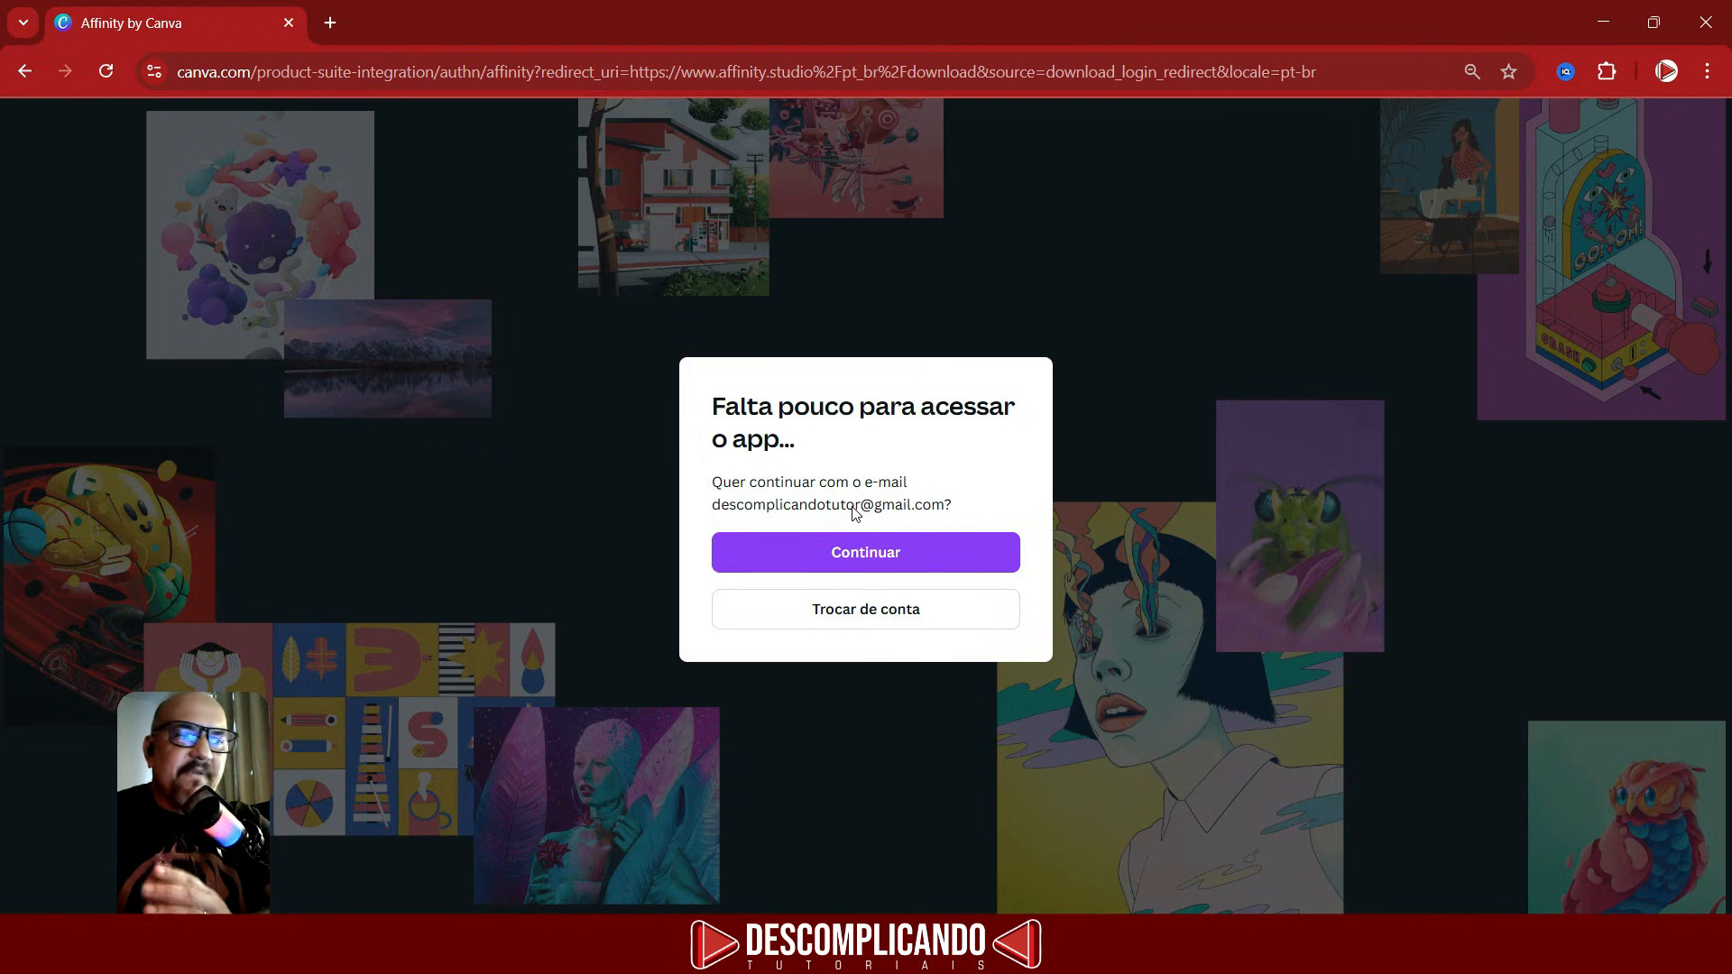
pyautogui.click(881, 566)
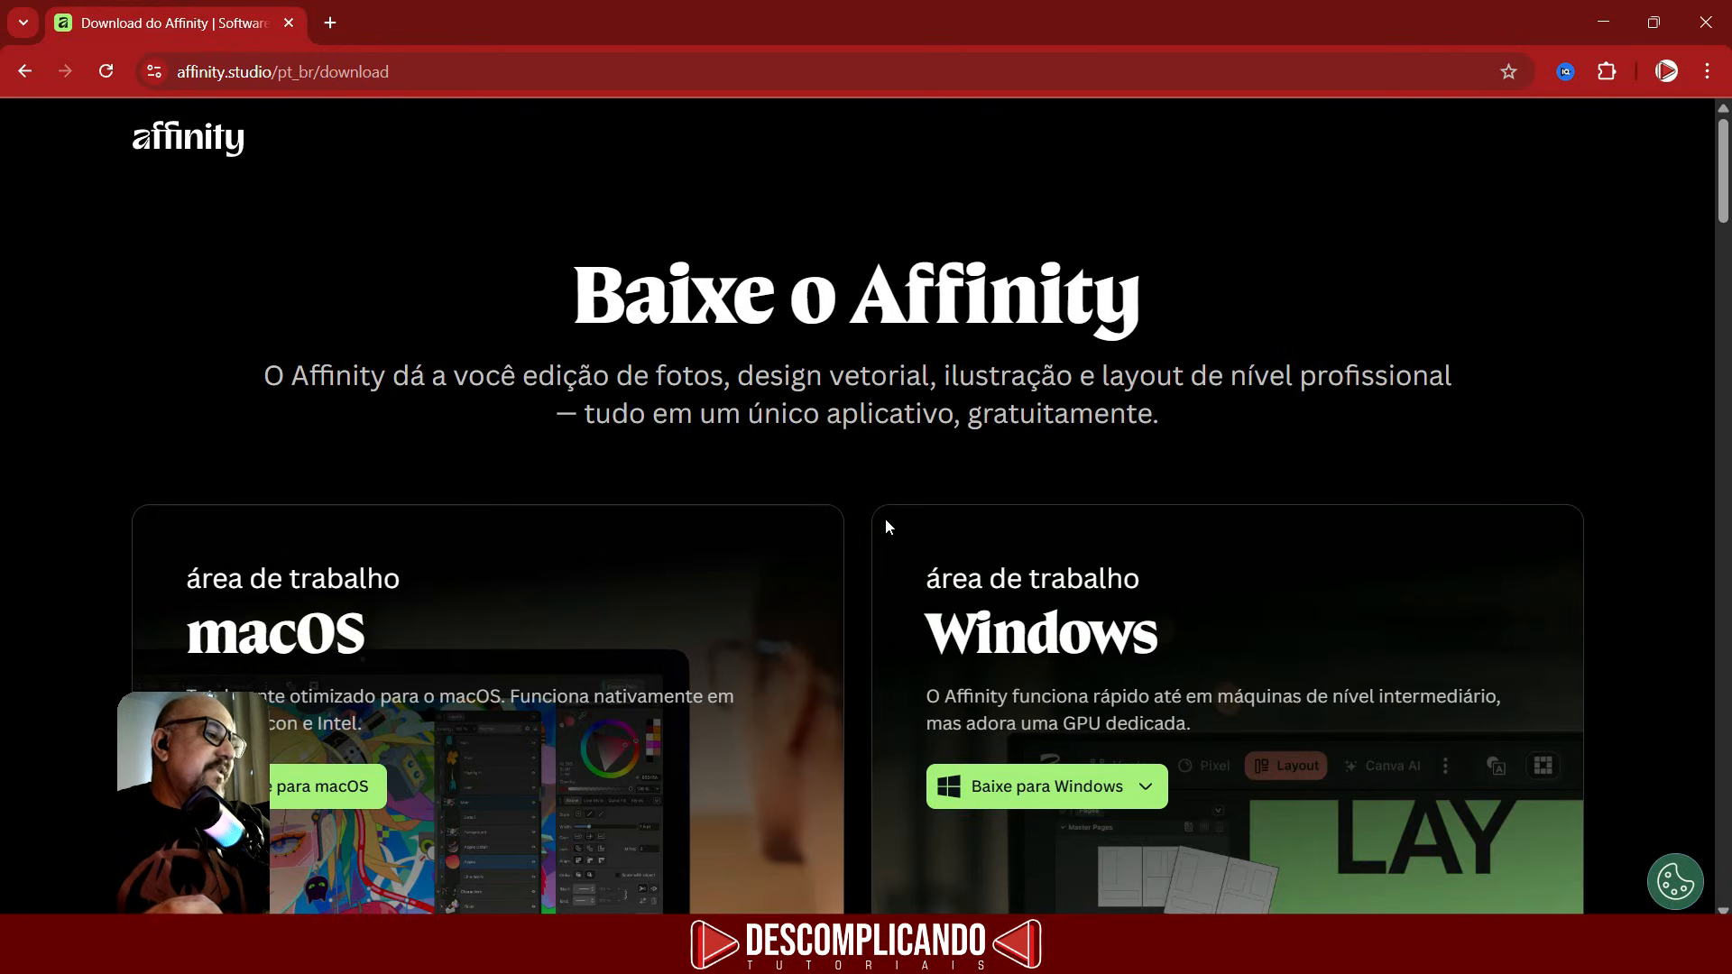
# - Download the Windows MSIX (x64) installer and save it as Affinity x64 in the Affinity Design folder
pyautogui.scroll(-3, 1258, 620)
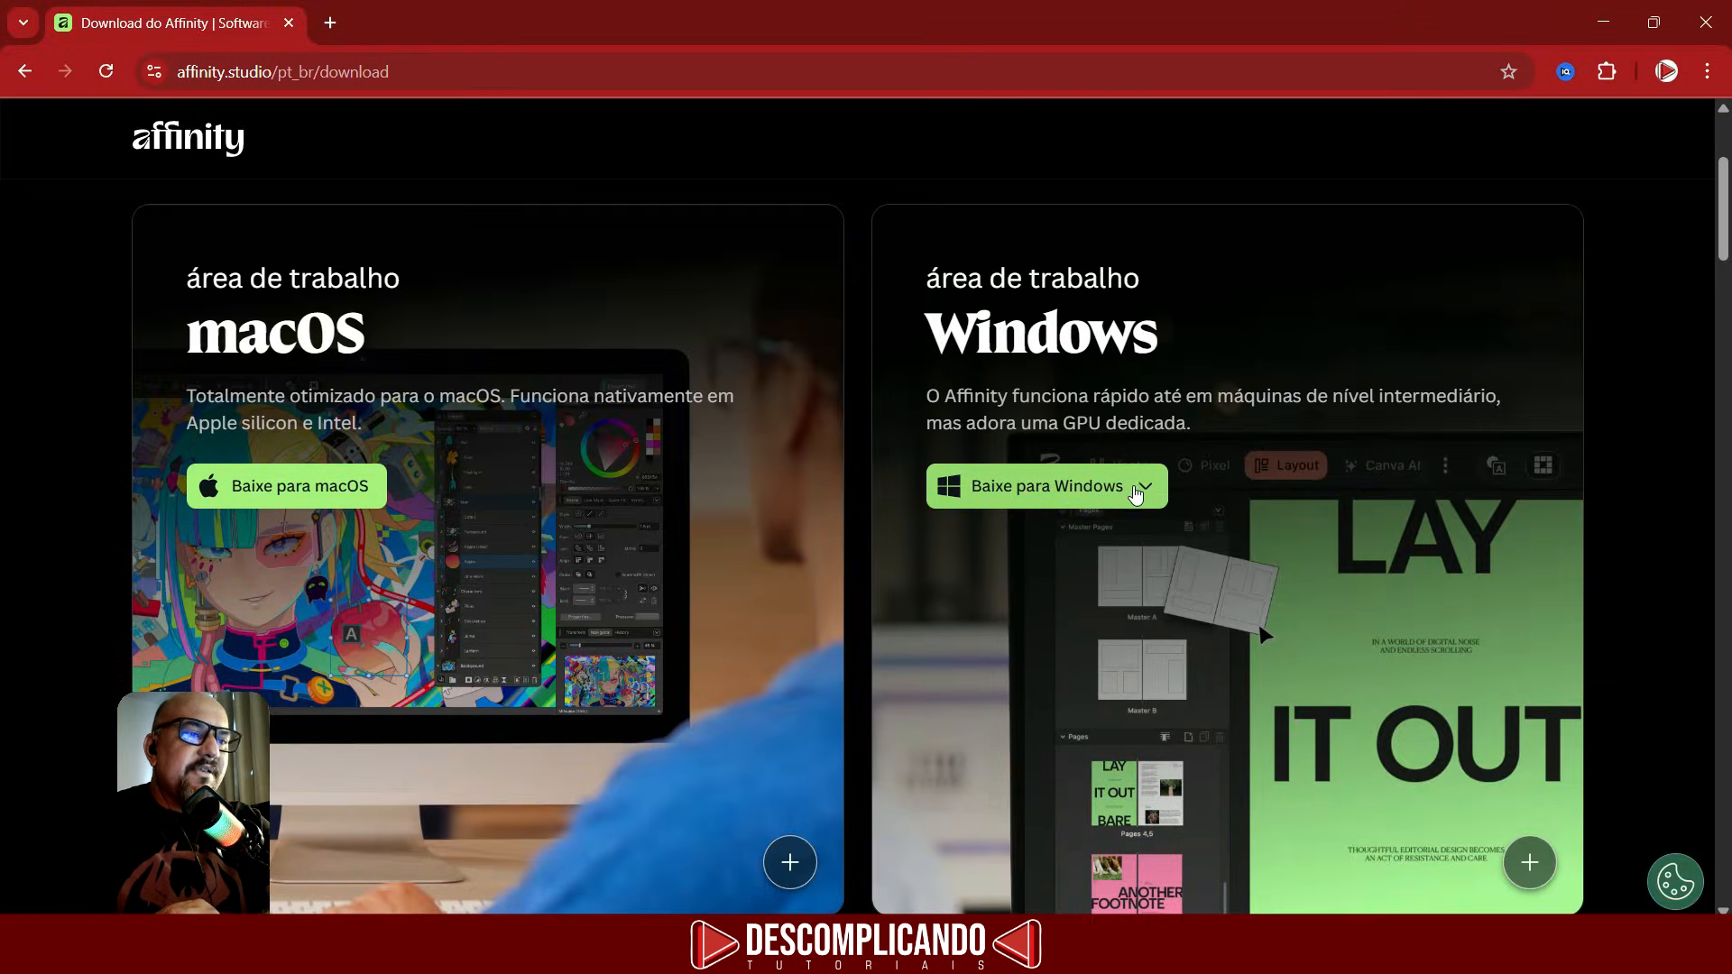
pyautogui.click(1139, 488)
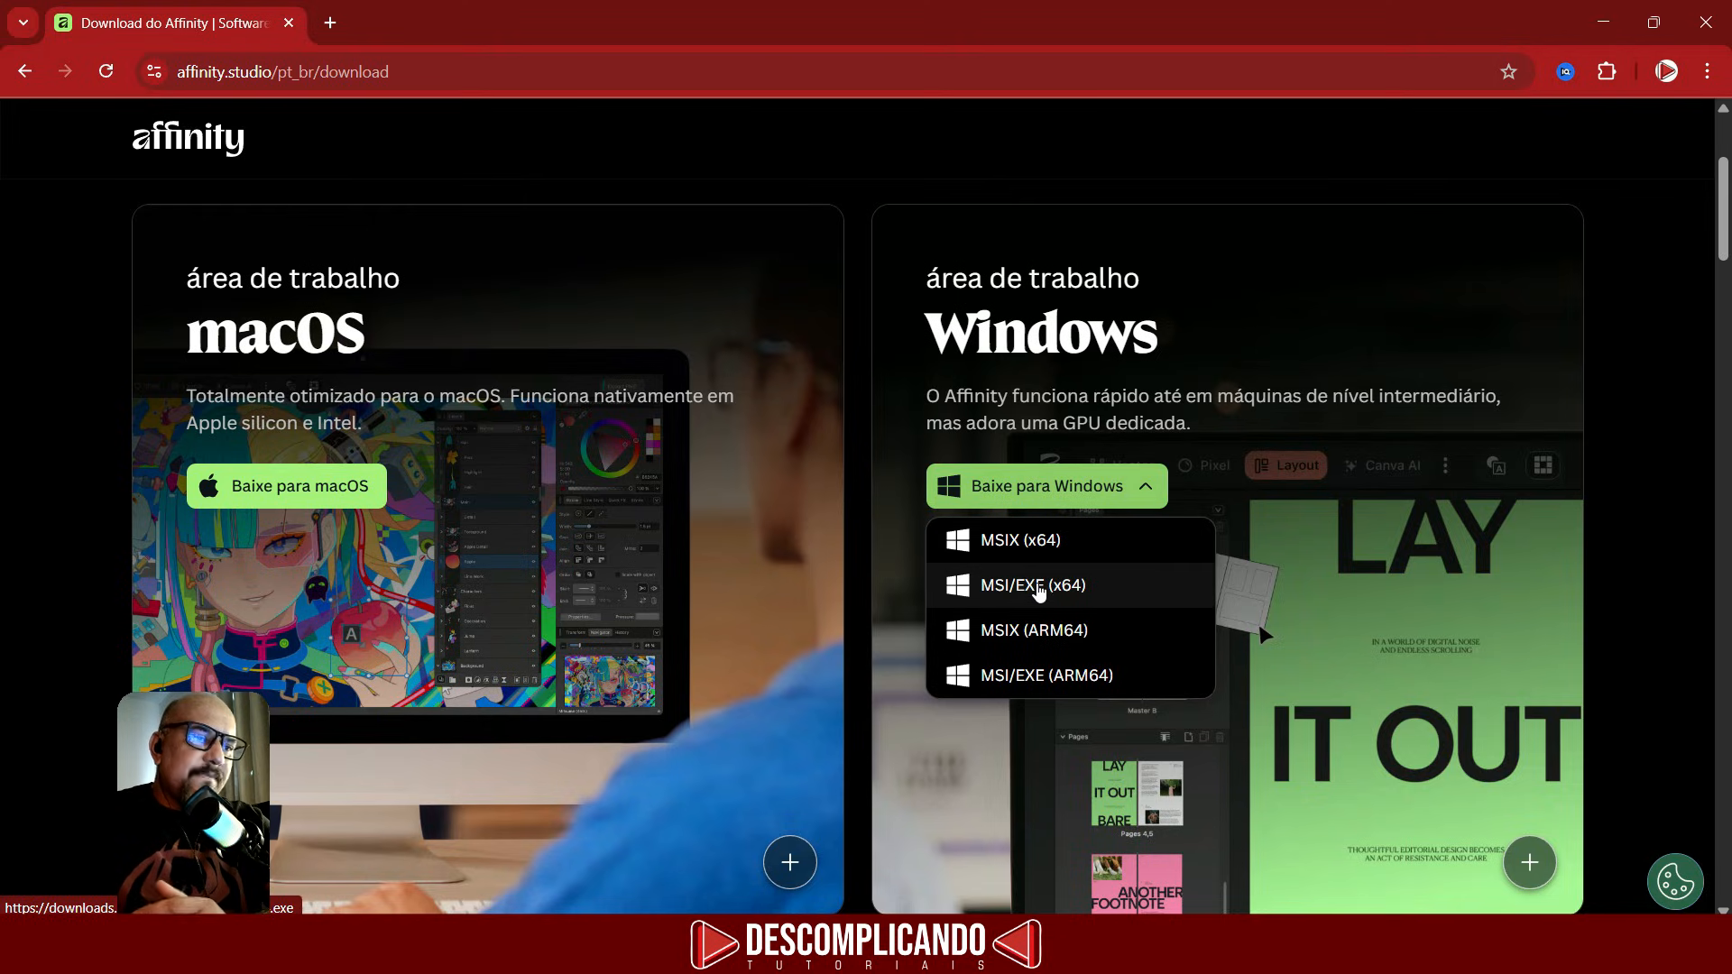
pyautogui.click(1051, 542)
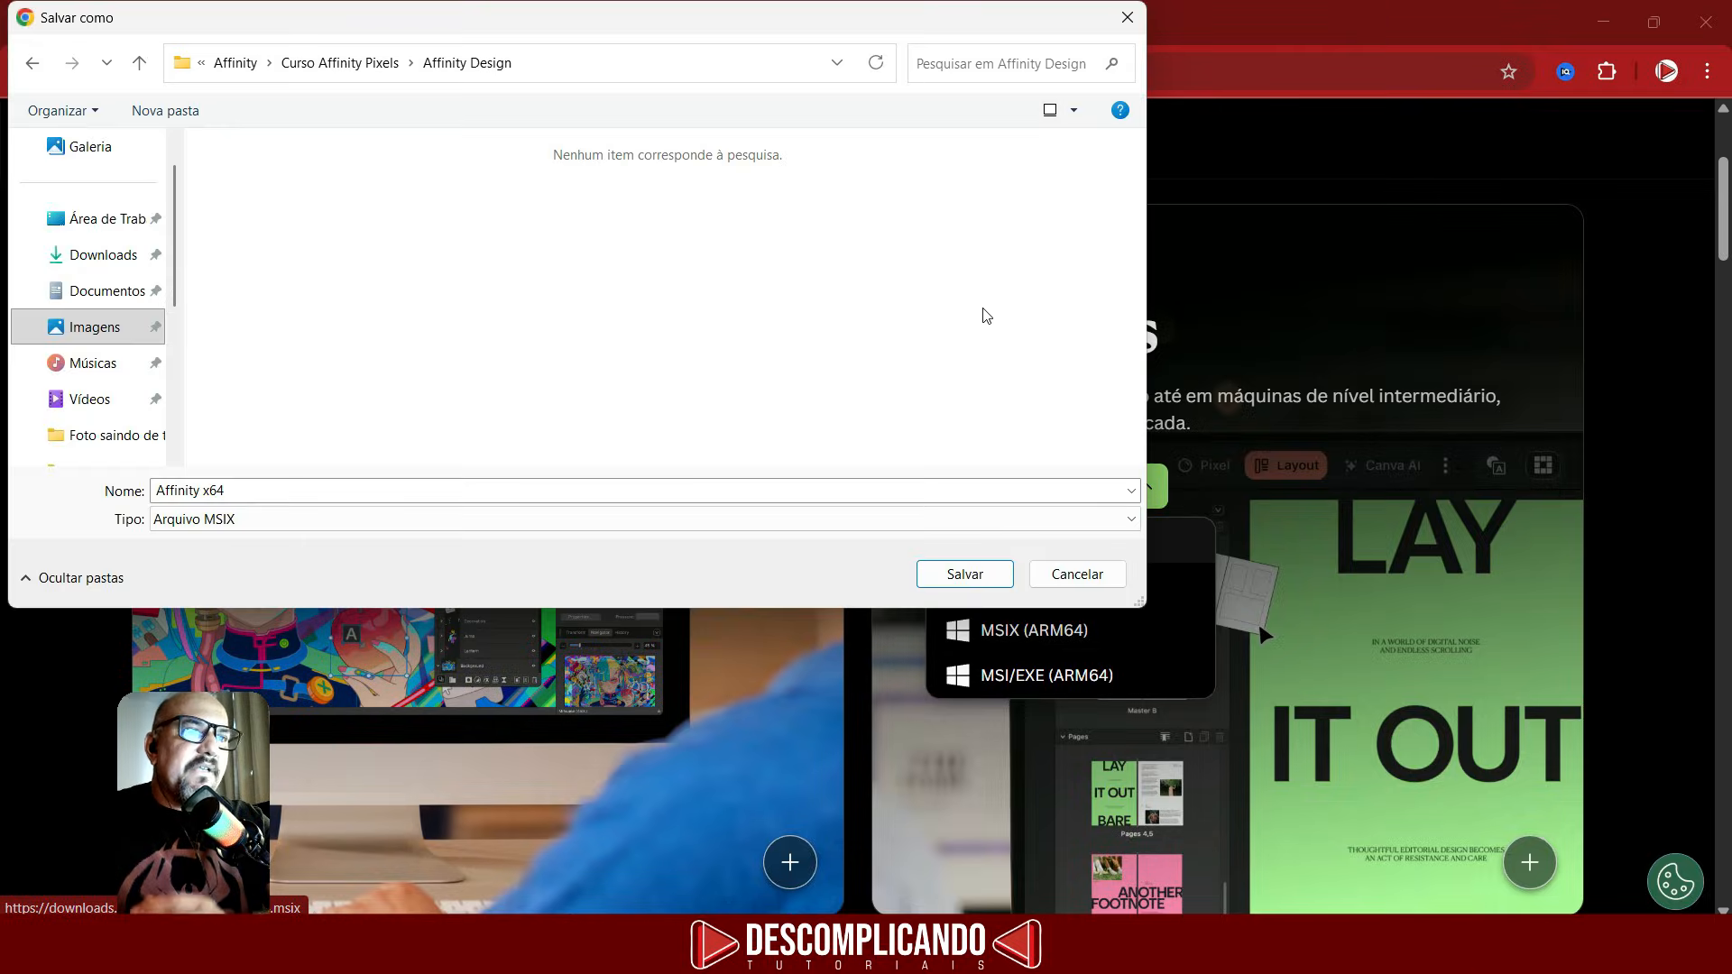
pyautogui.click(964, 575)
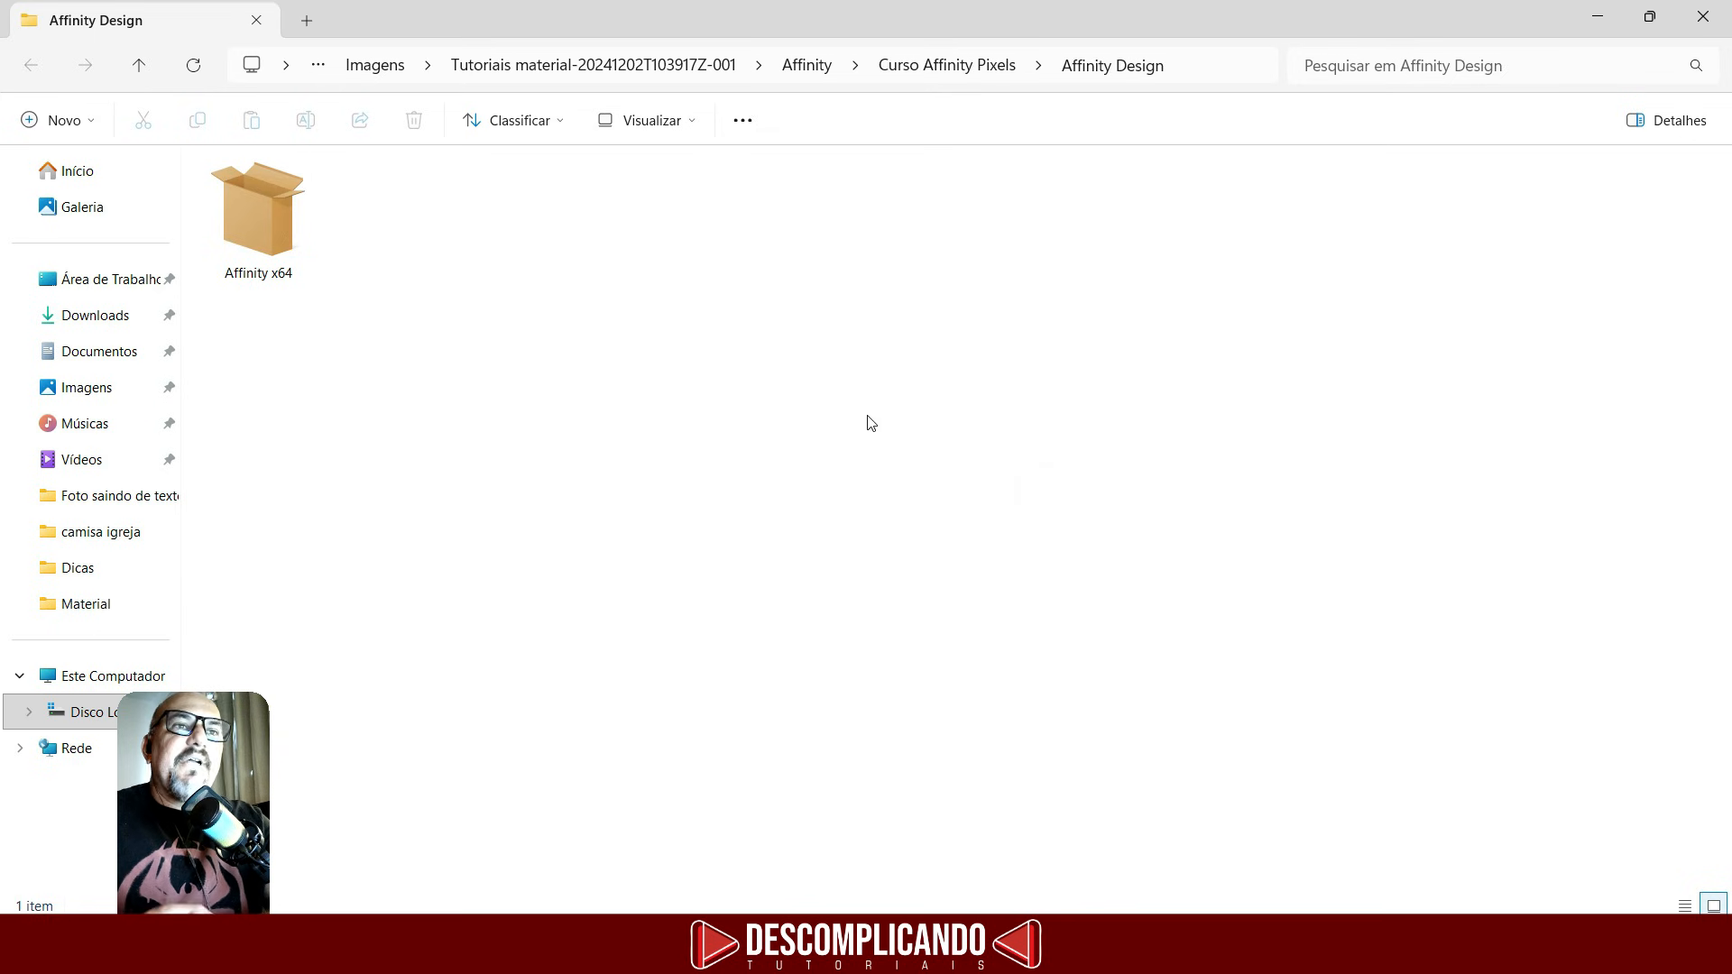
# - Run the downloaded Affinity x64 installer from its folder
pyautogui.click(446, 375)
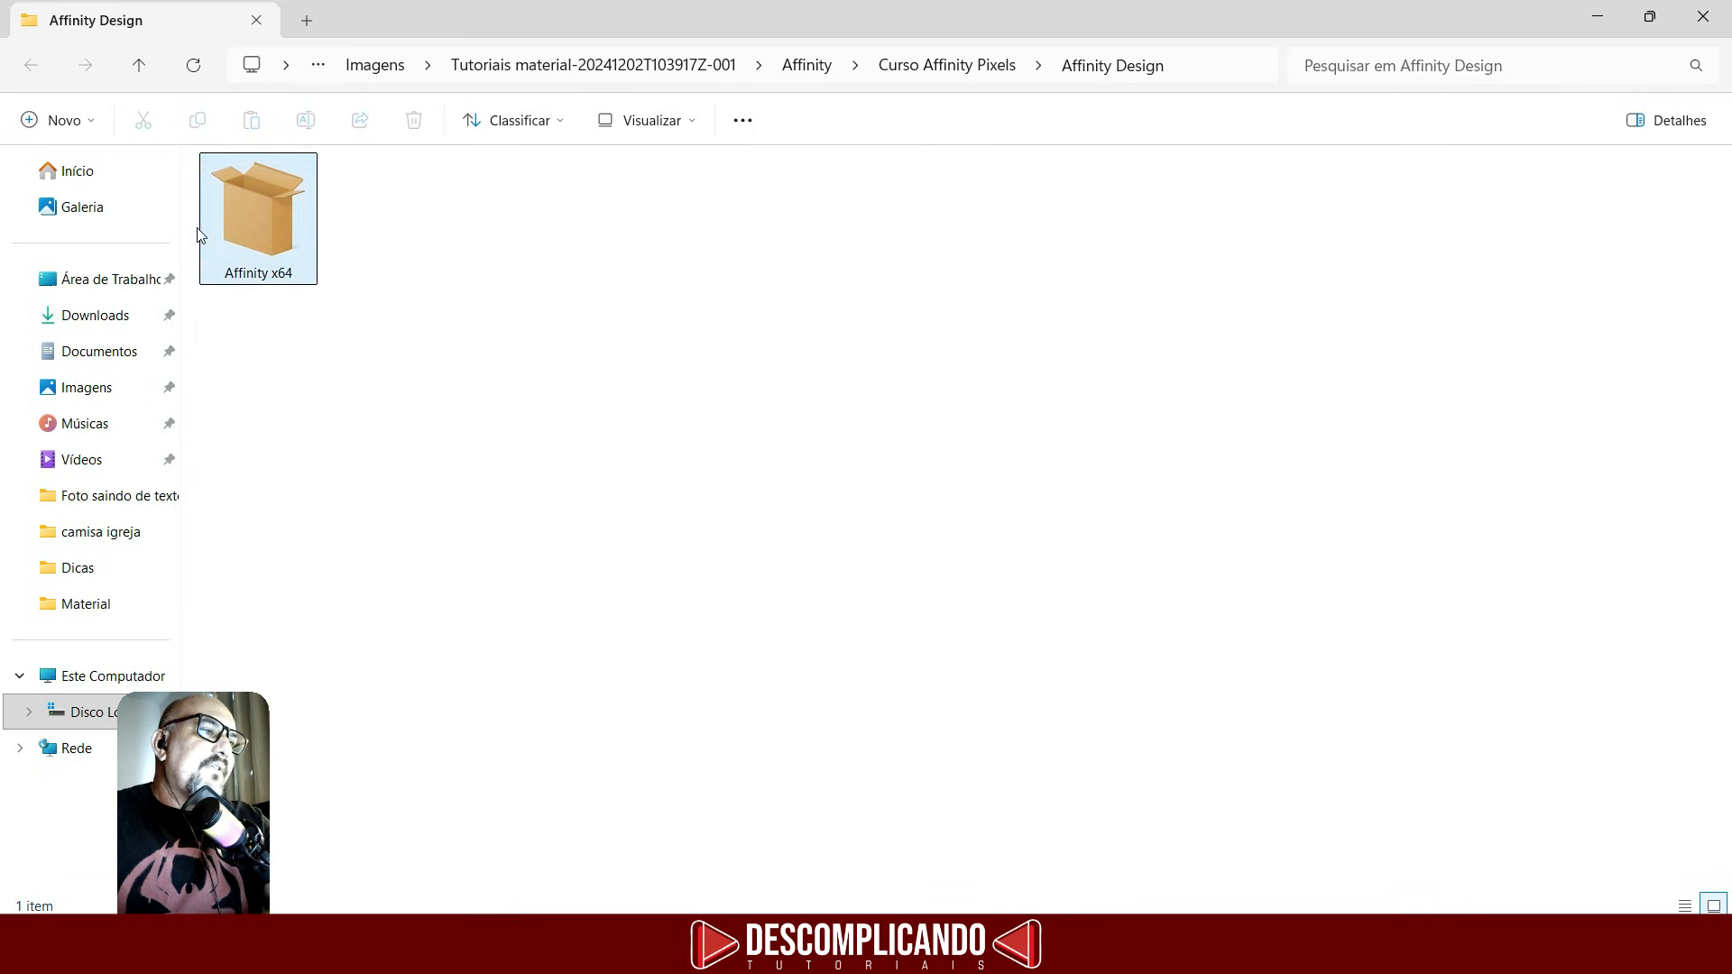
pyautogui.click(245, 233)
pyautogui.doubleClick(262, 219)
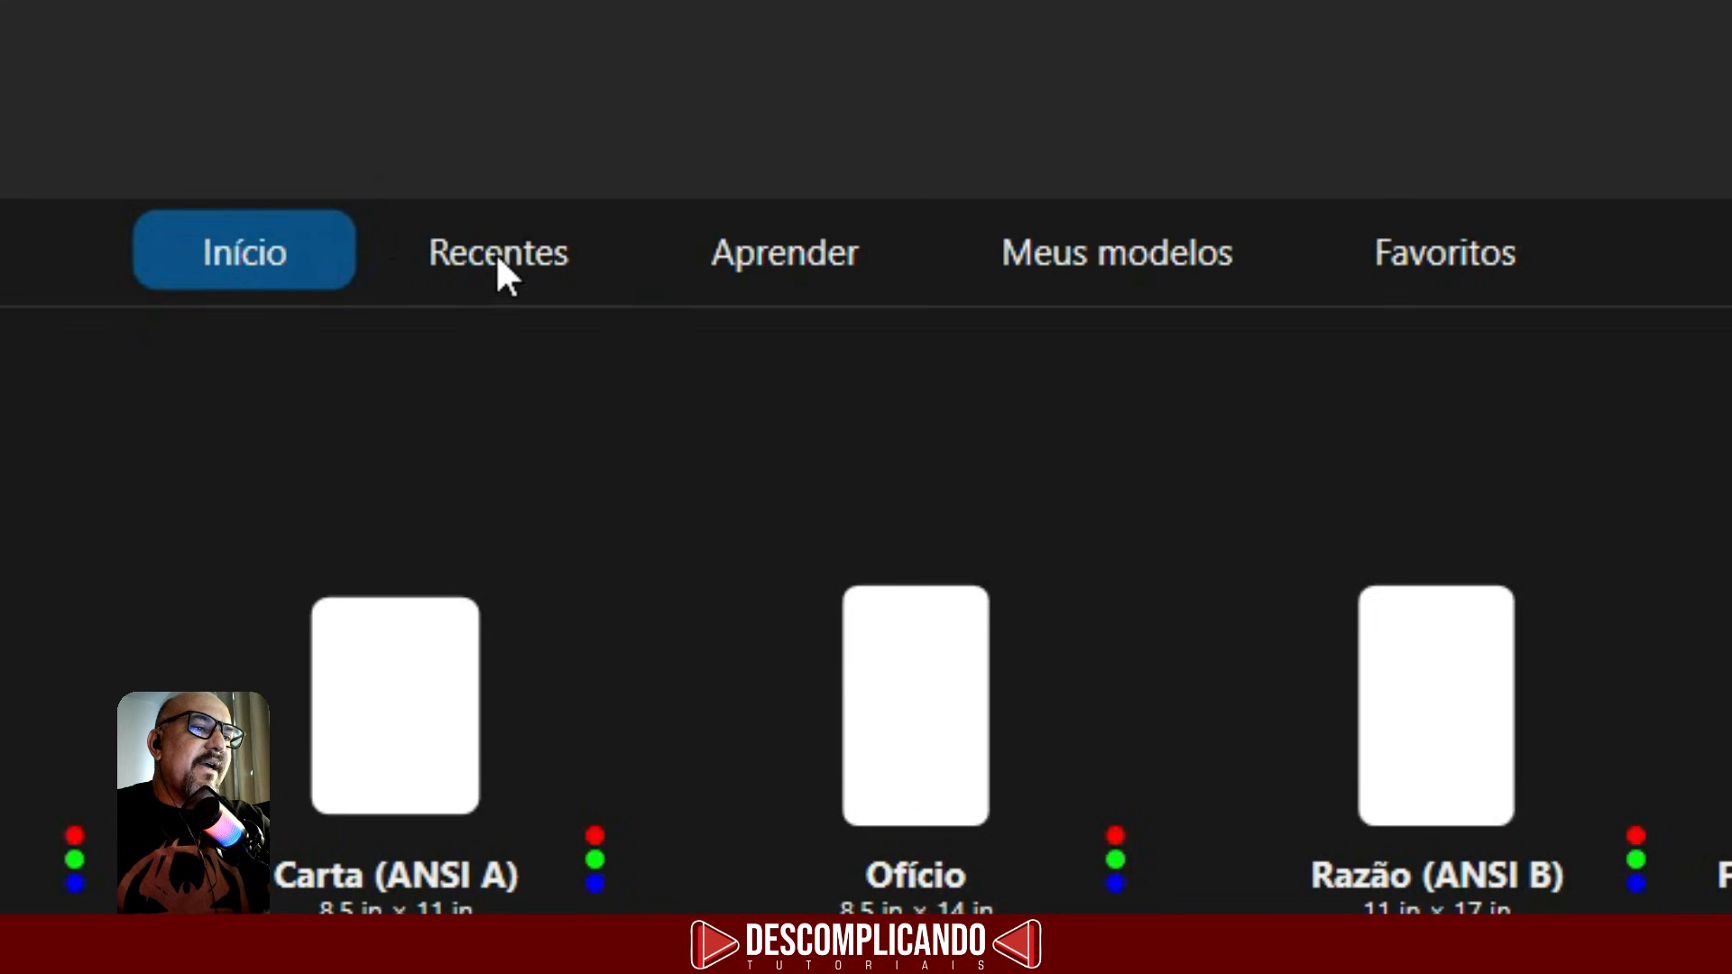
# - Browse the welcome screen sections Recentes, Aprender, Meus modelos and Favoritos, returning to Início
pyautogui.click(467, 253)
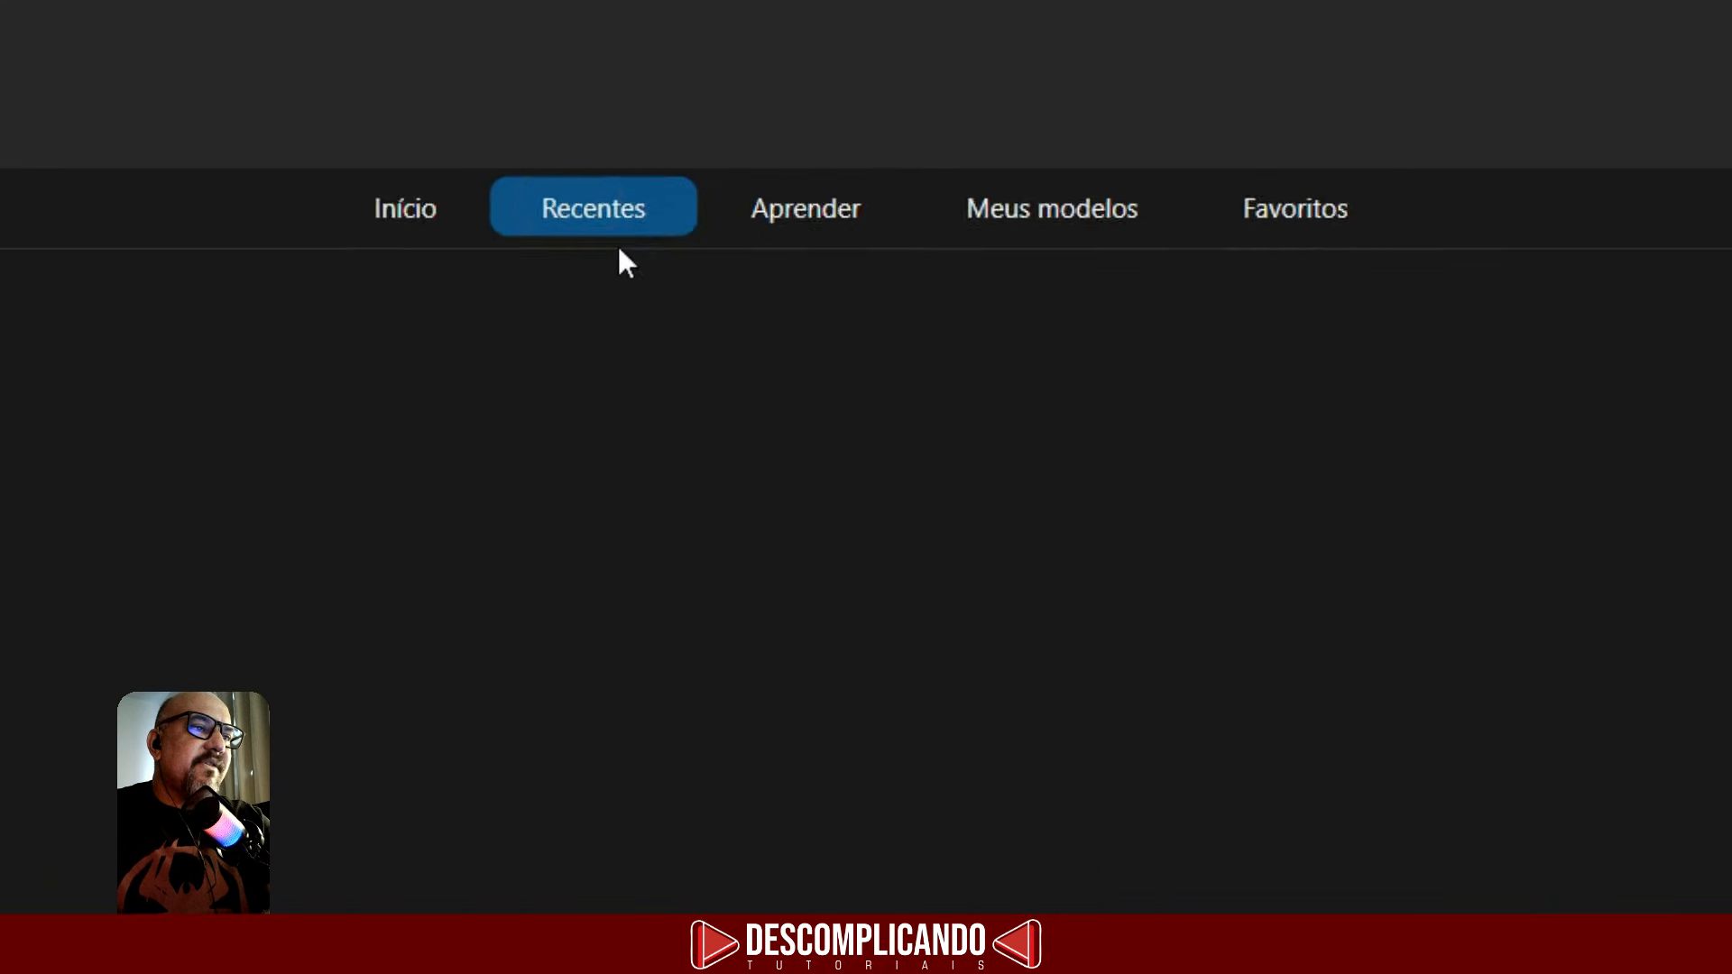
pyautogui.click(806, 209)
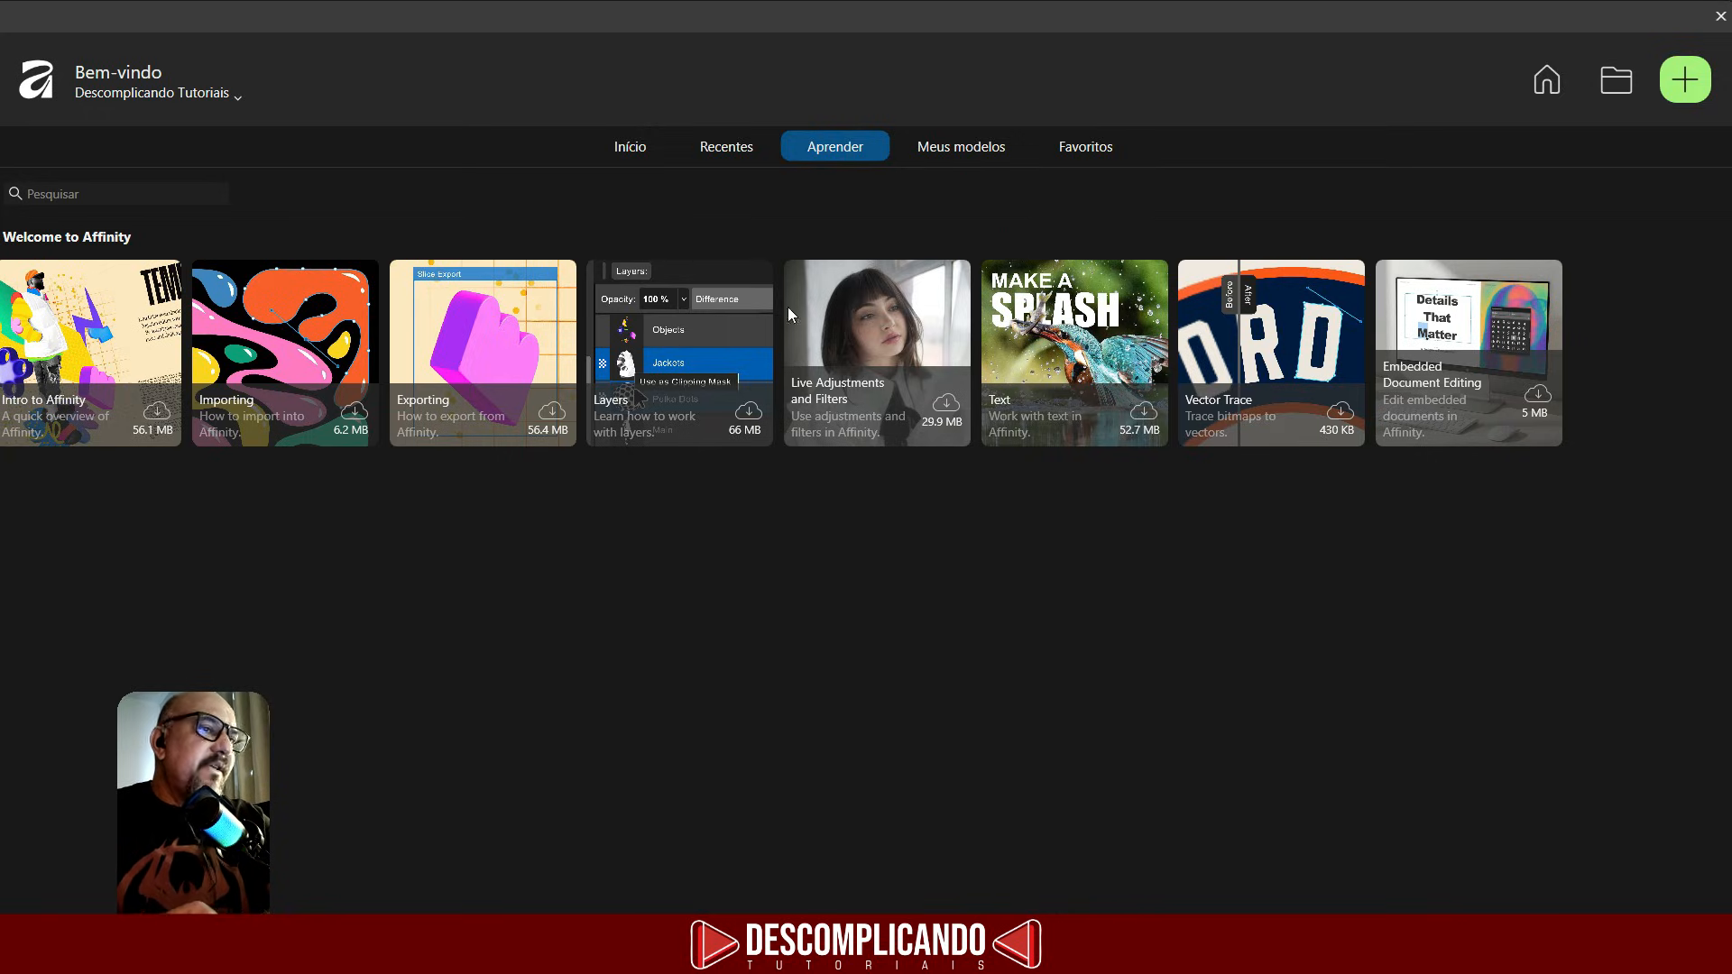
pyautogui.click(1017, 149)
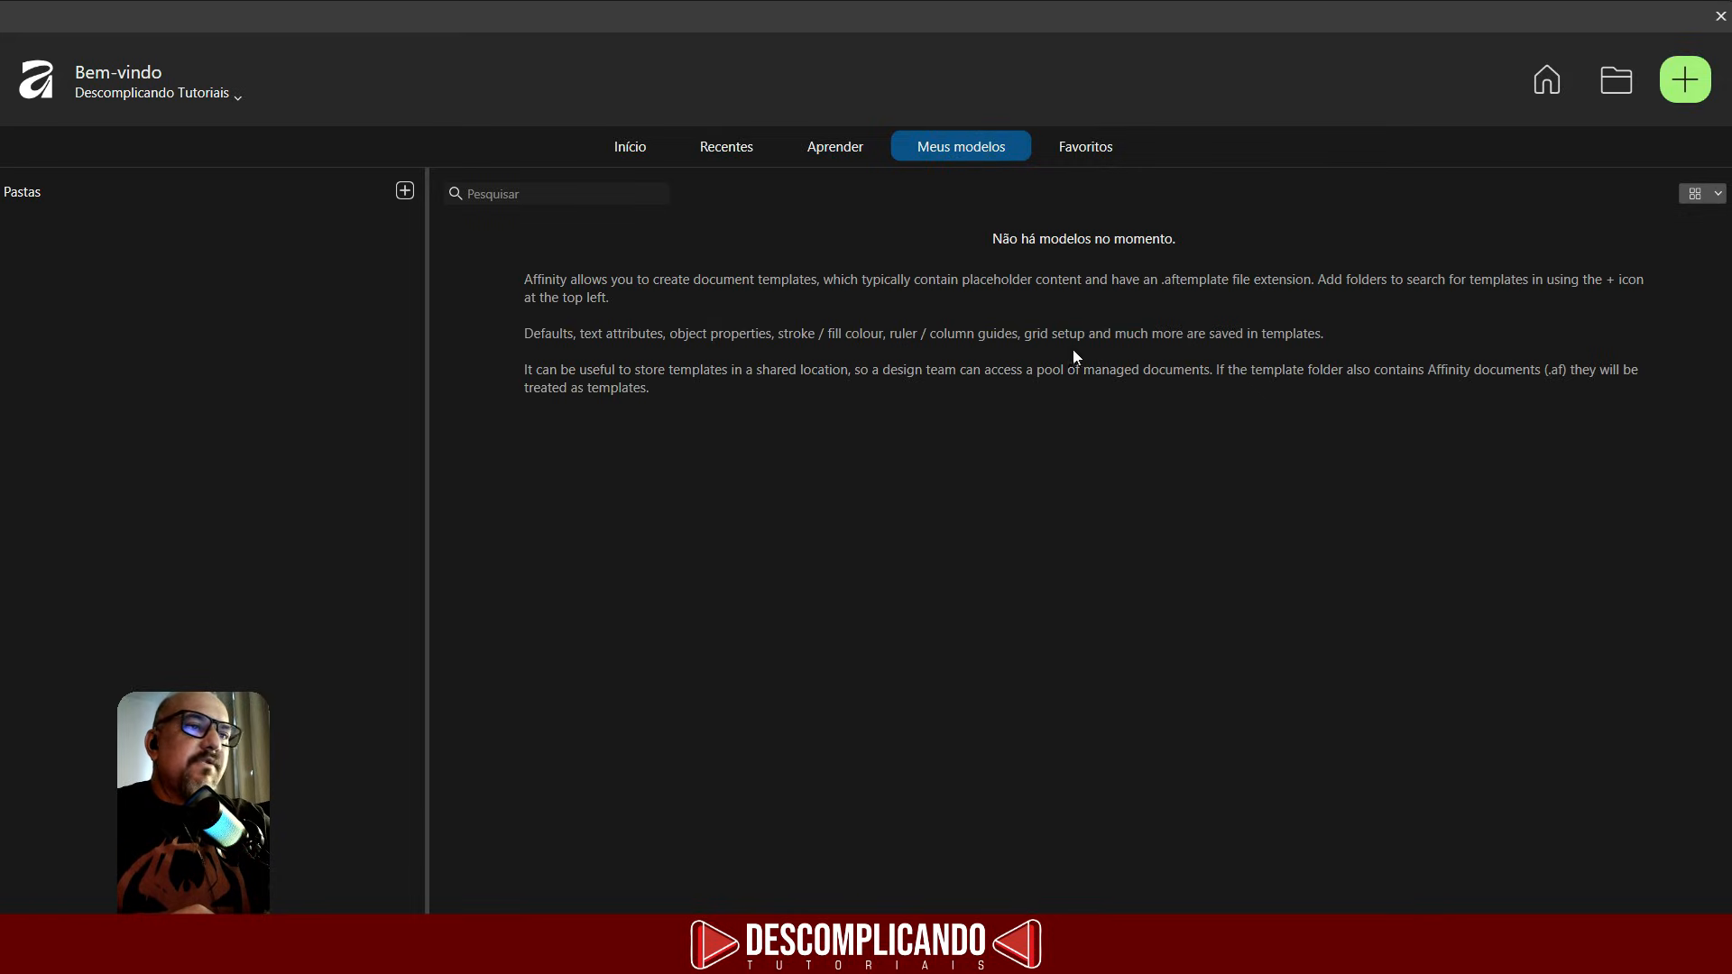
pyautogui.click(1074, 154)
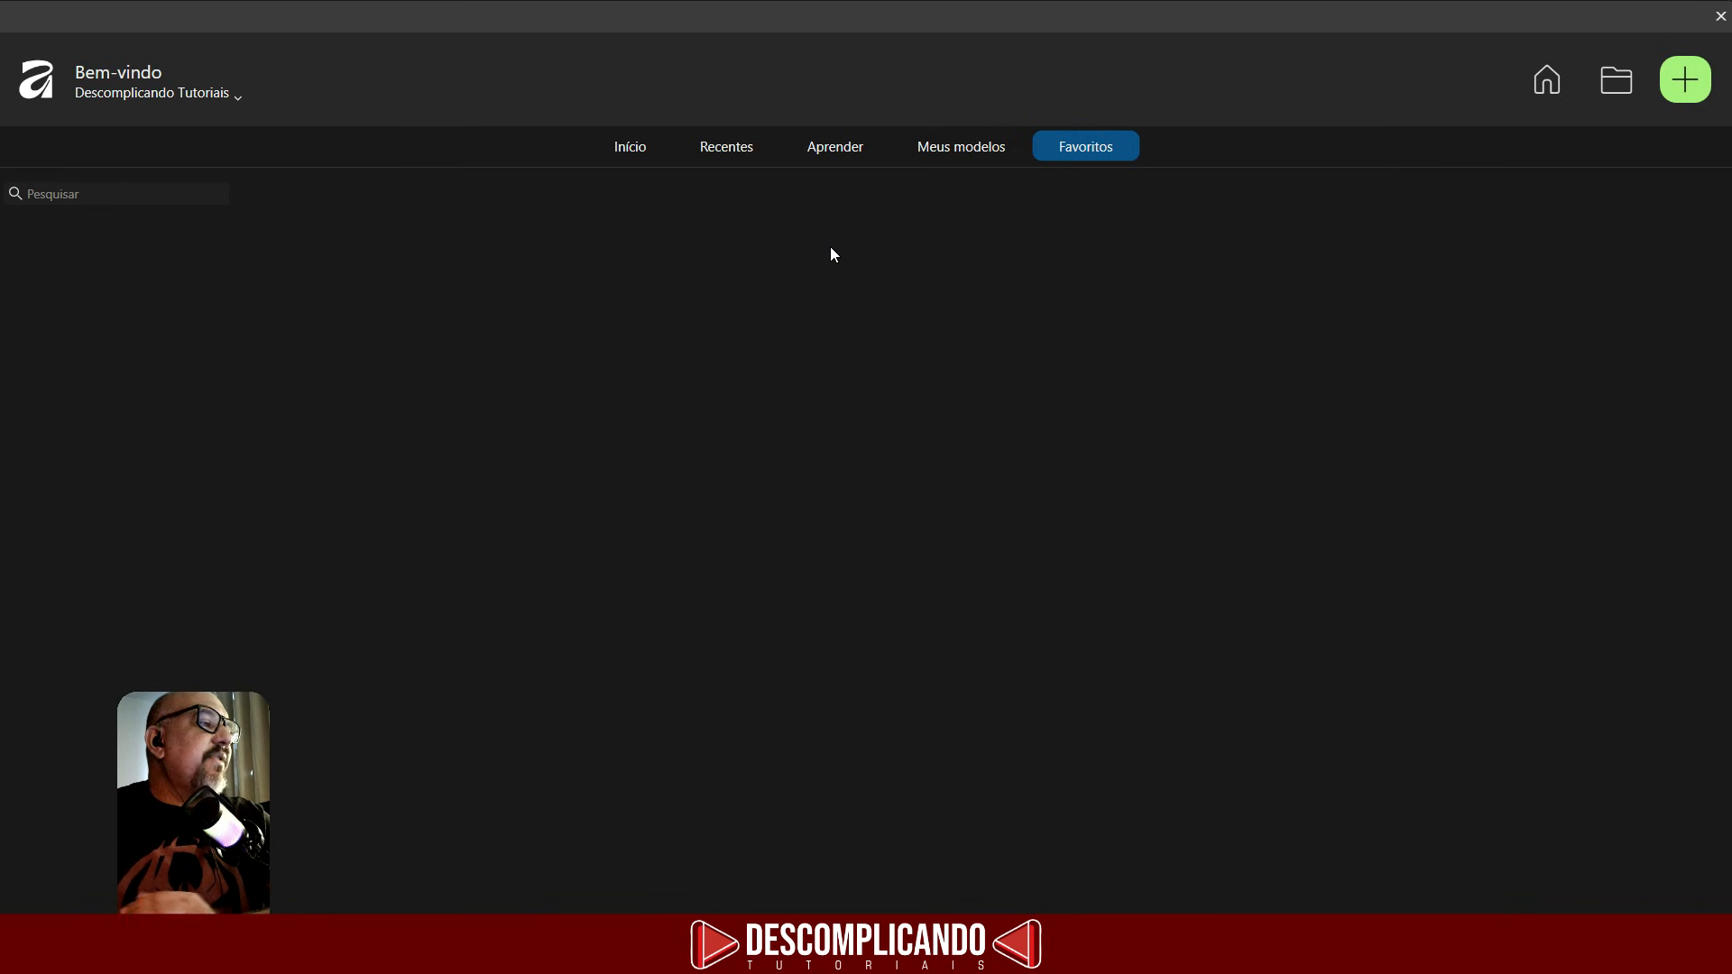
pyautogui.click(627, 145)
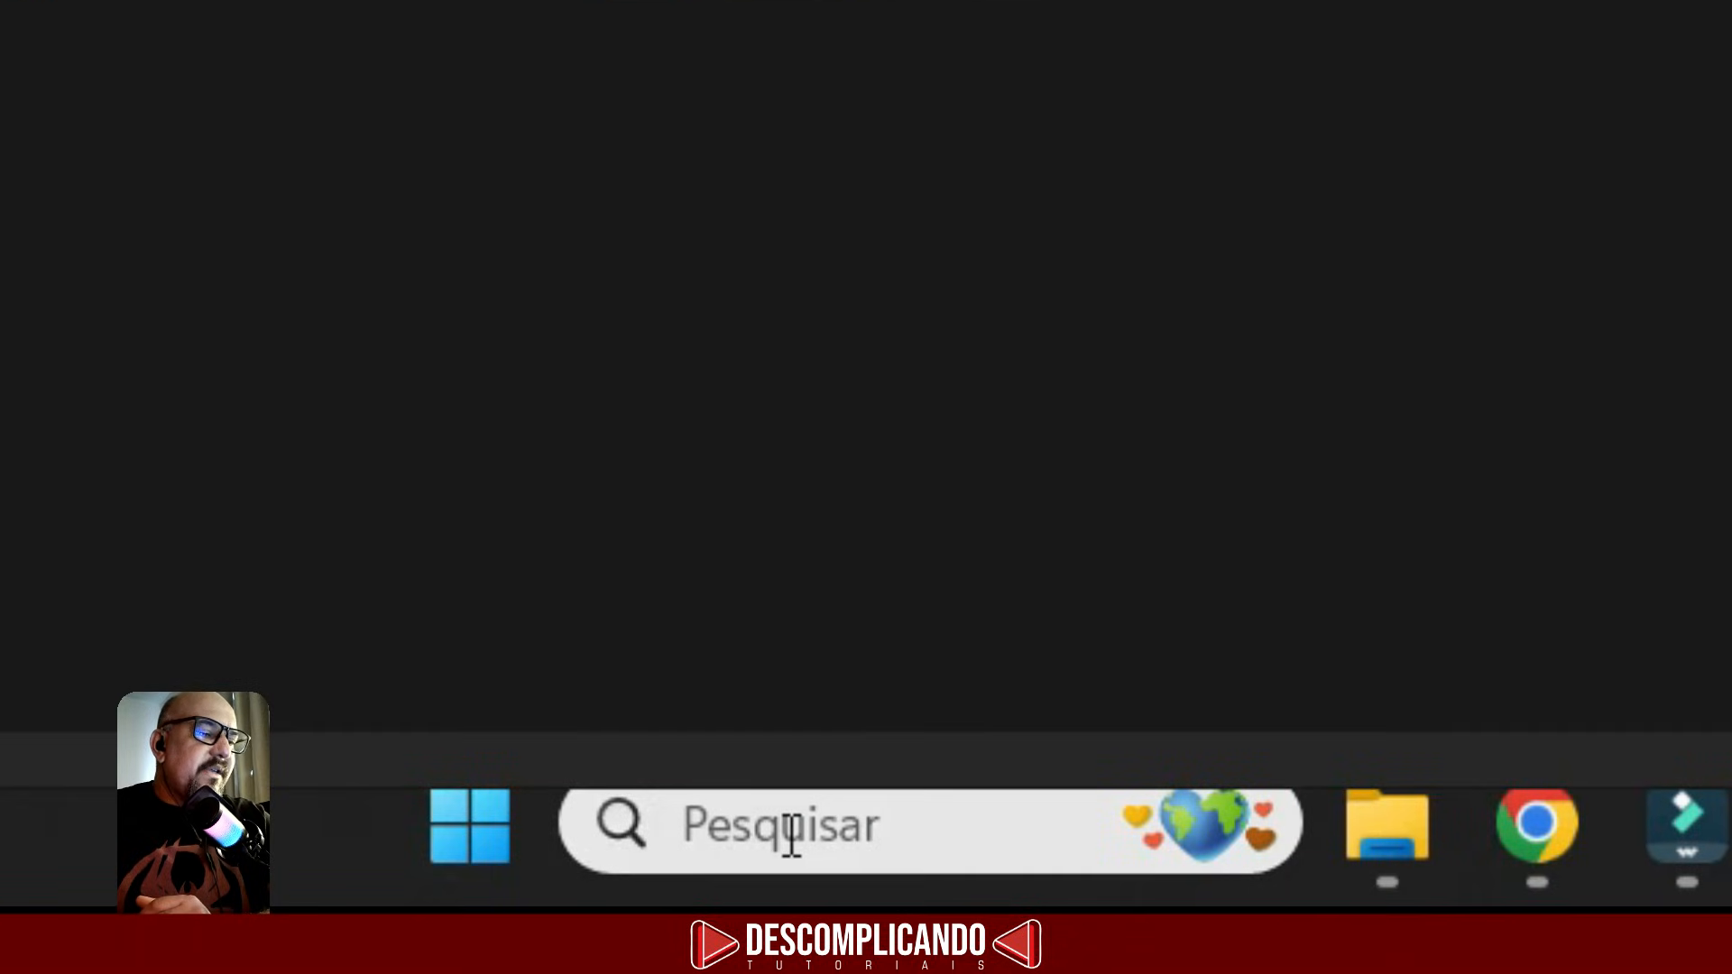
# - Search Windows for Affinity and pin the app to the taskbar
pyautogui.click(791, 837)
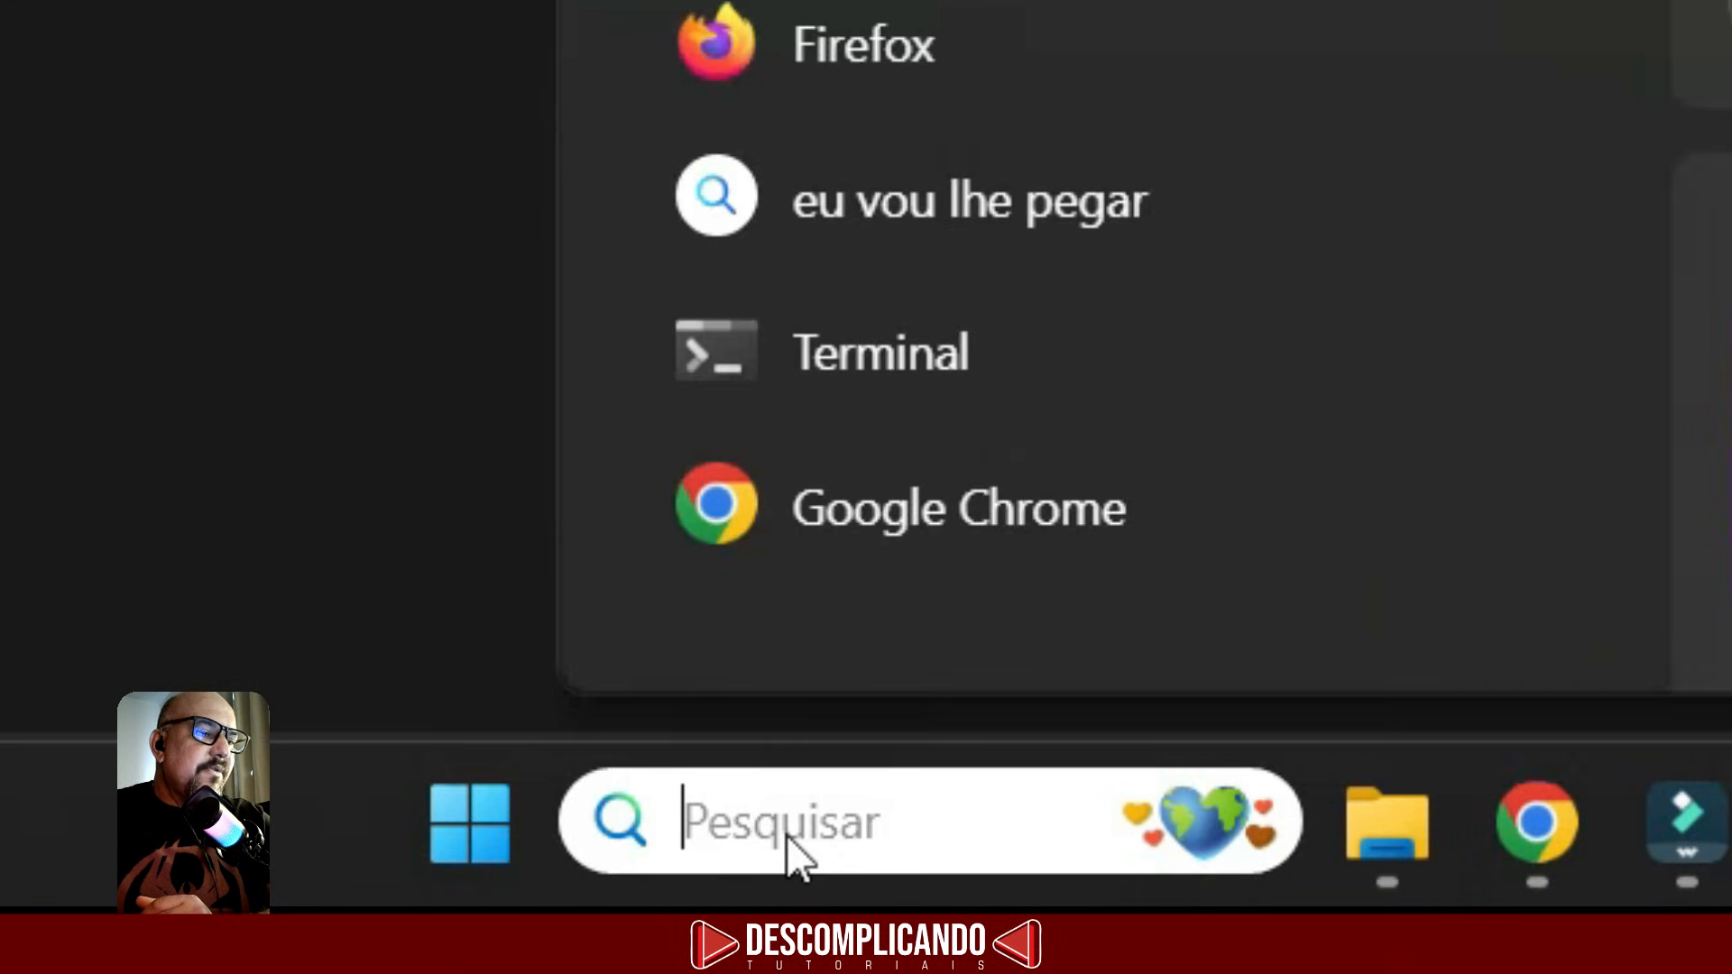
pyautogui.write('Affini')
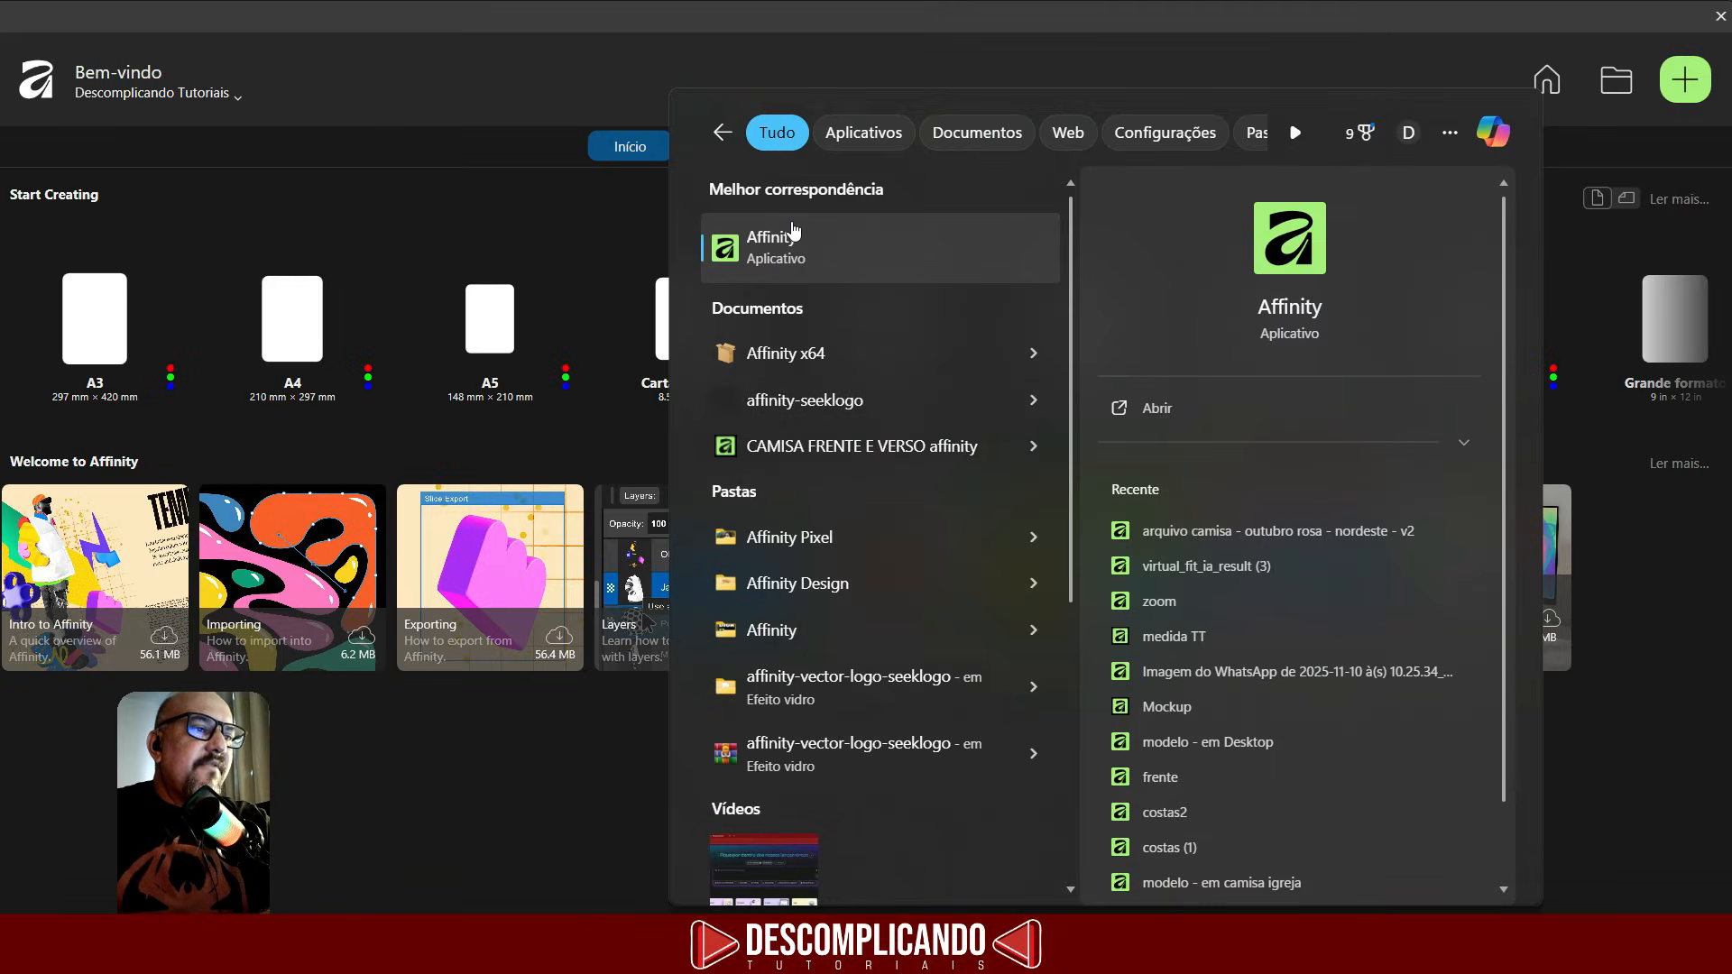
pyautogui.rightClick(763, 250)
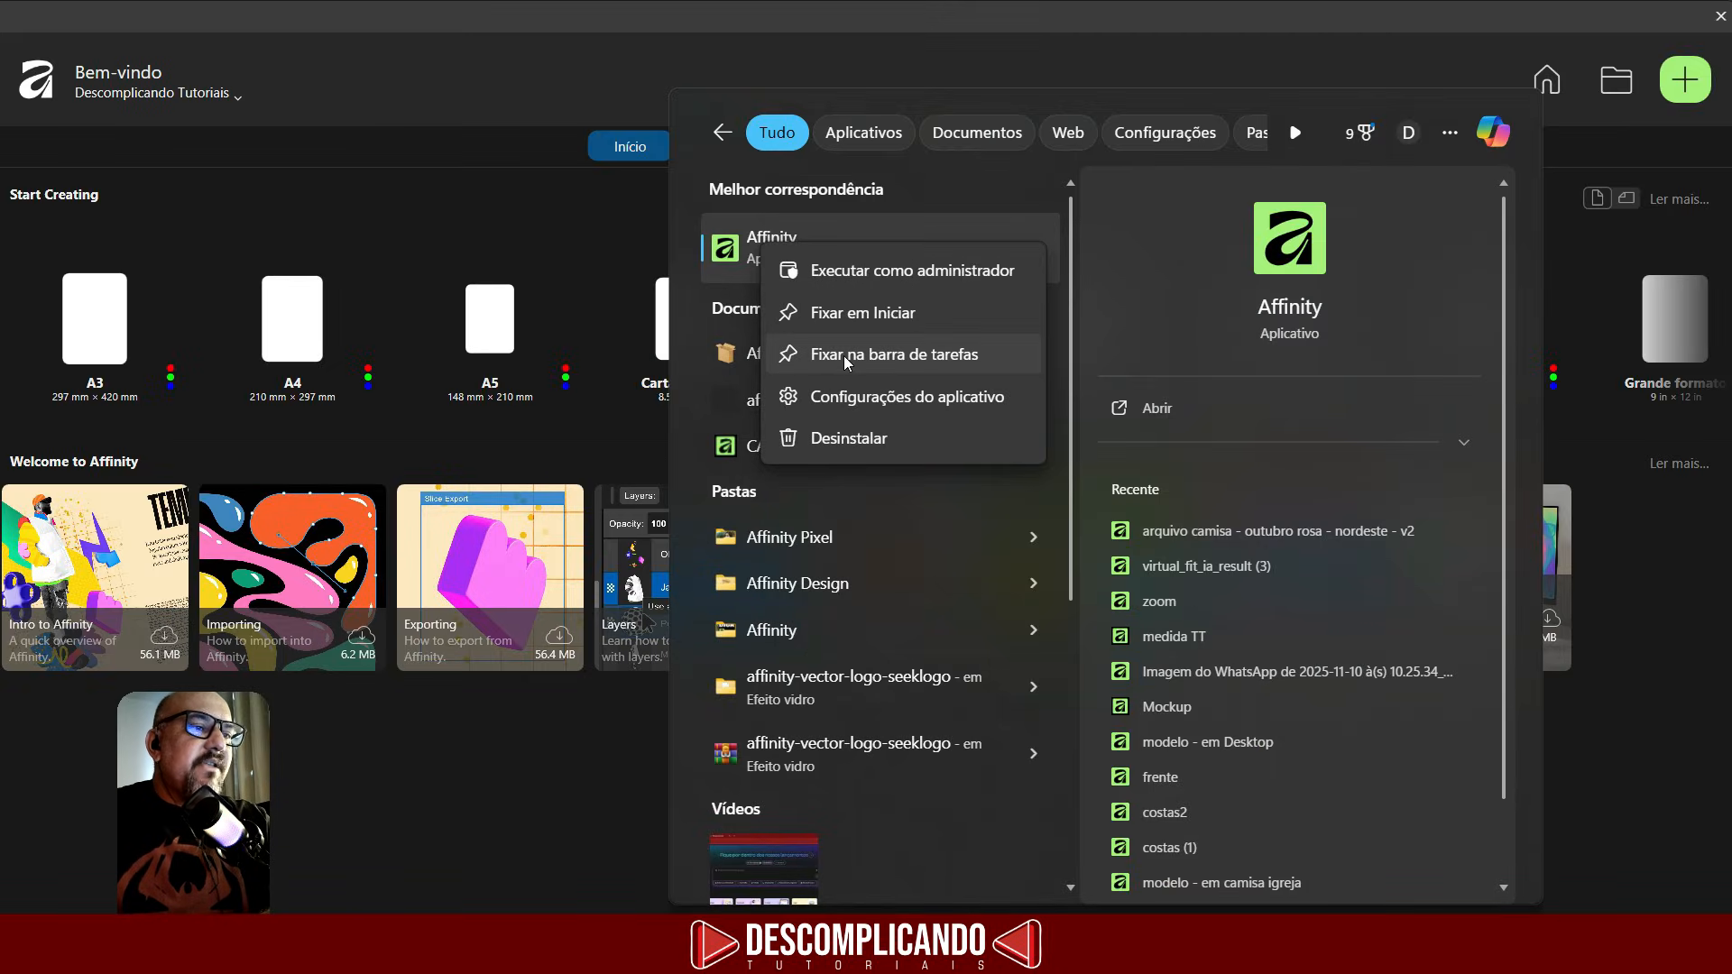
pyautogui.click(913, 361)
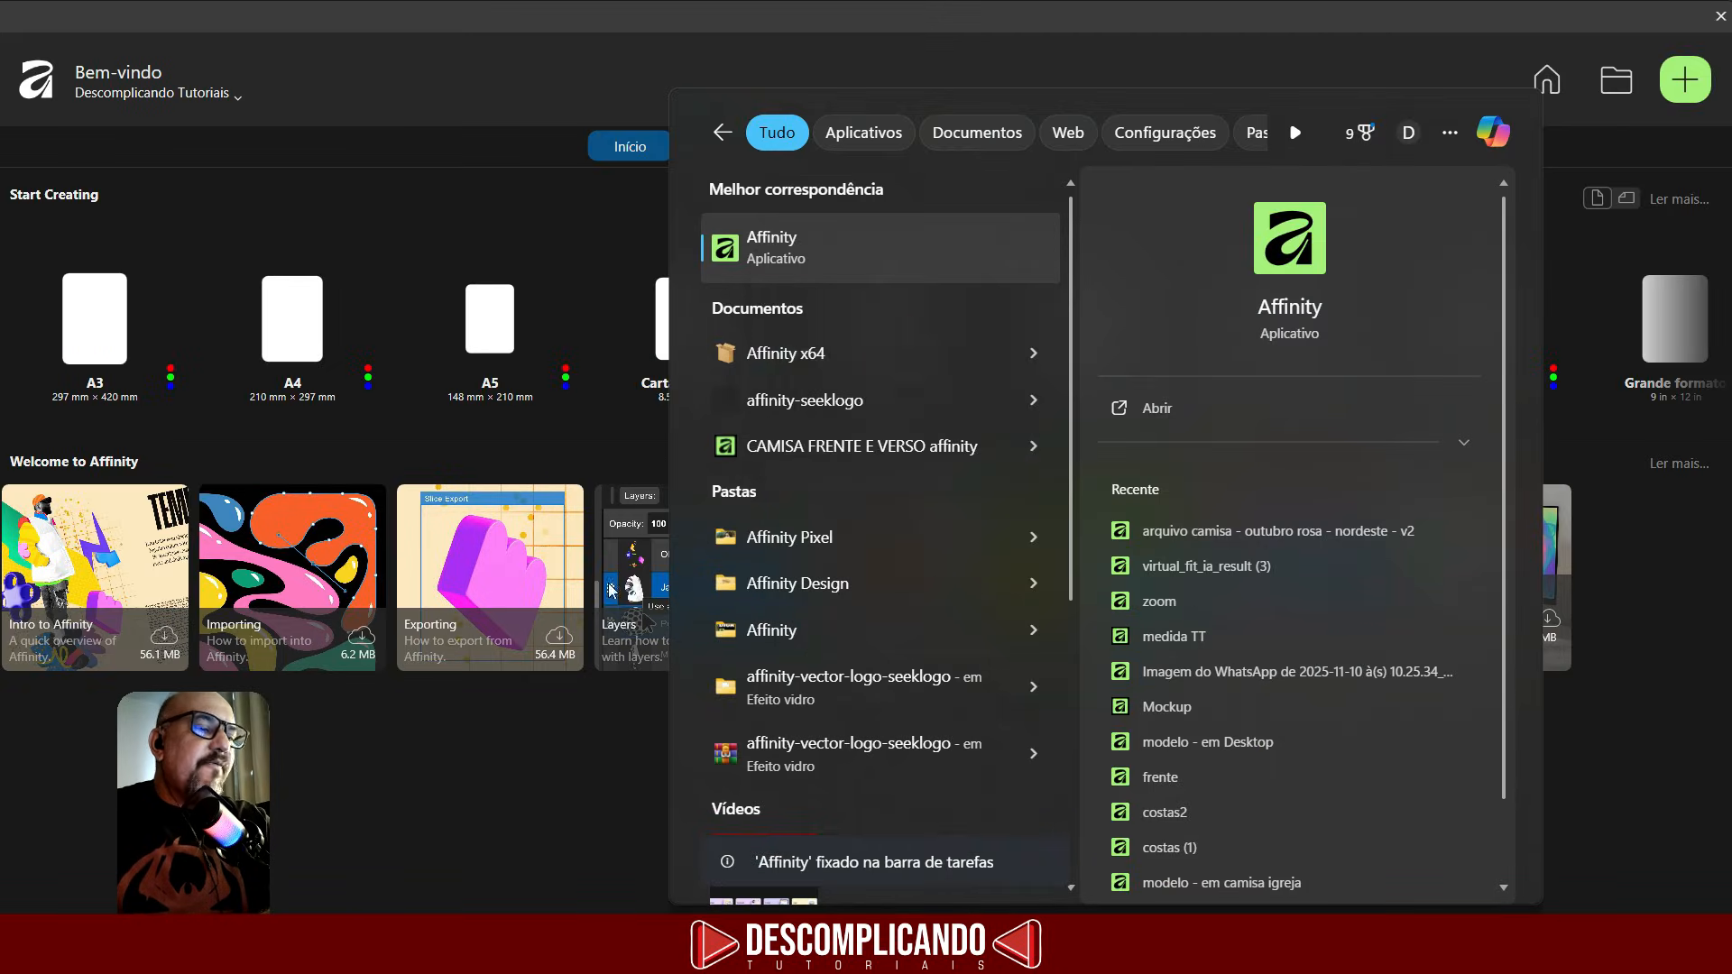
pyautogui.click(551, 812)
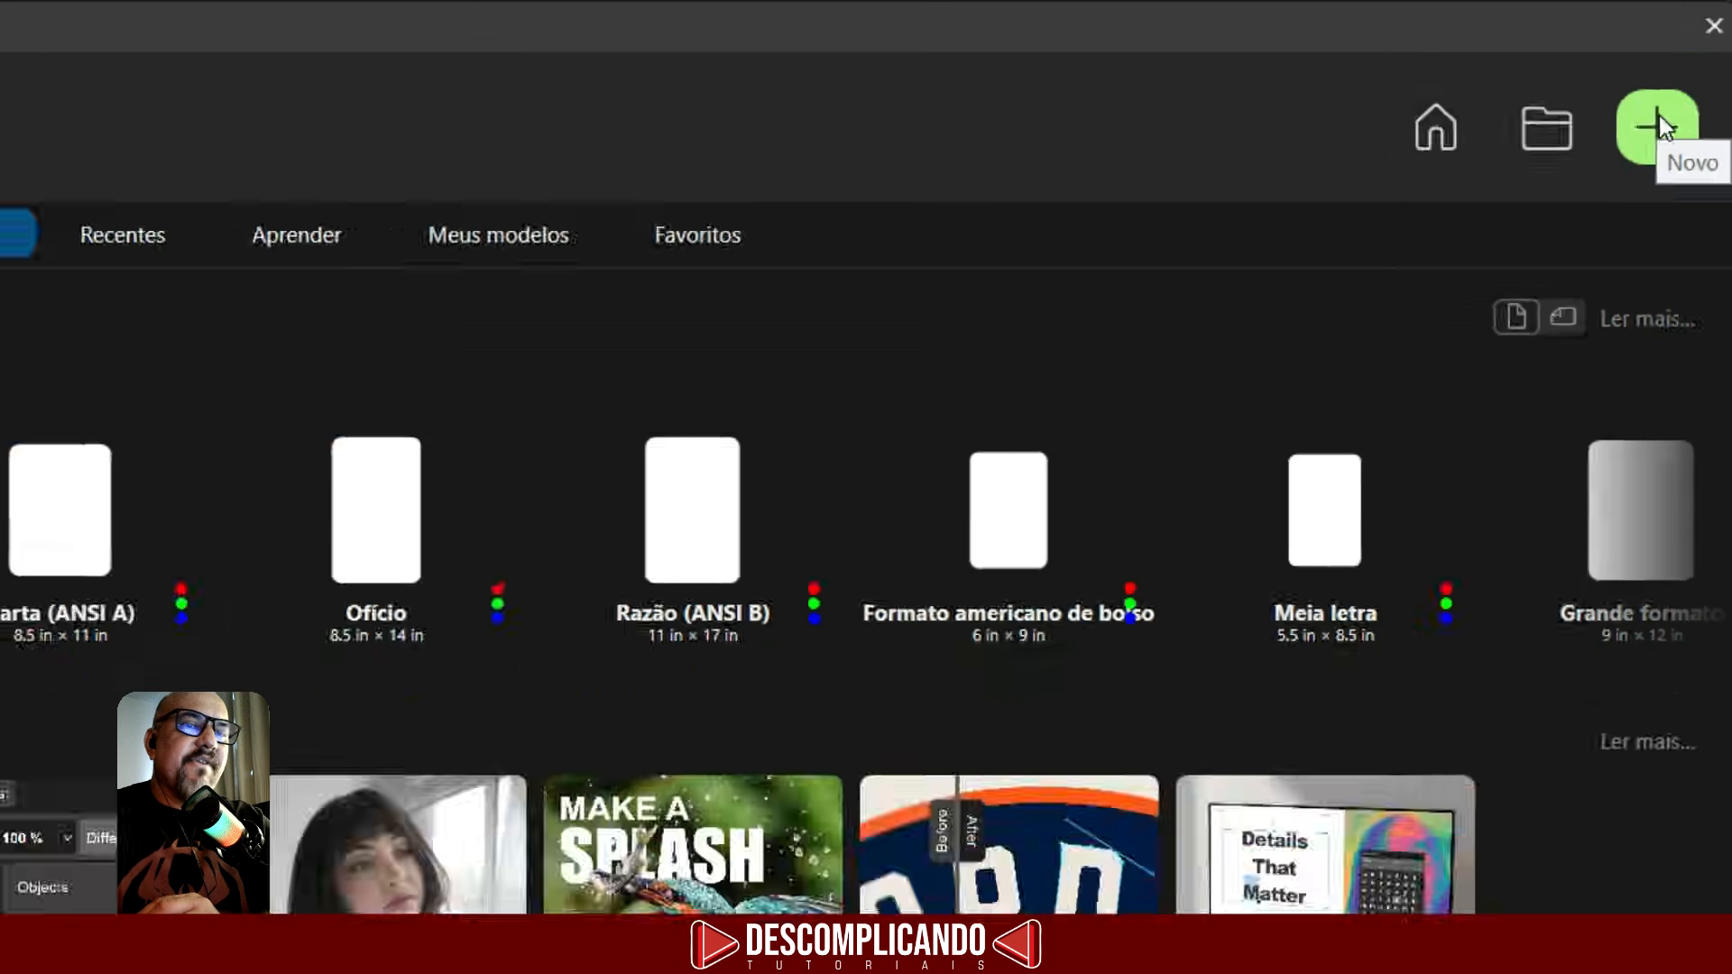
# - Open the new-document presets and preview them in landscape and portrait orientation
pyautogui.click(1660, 116)
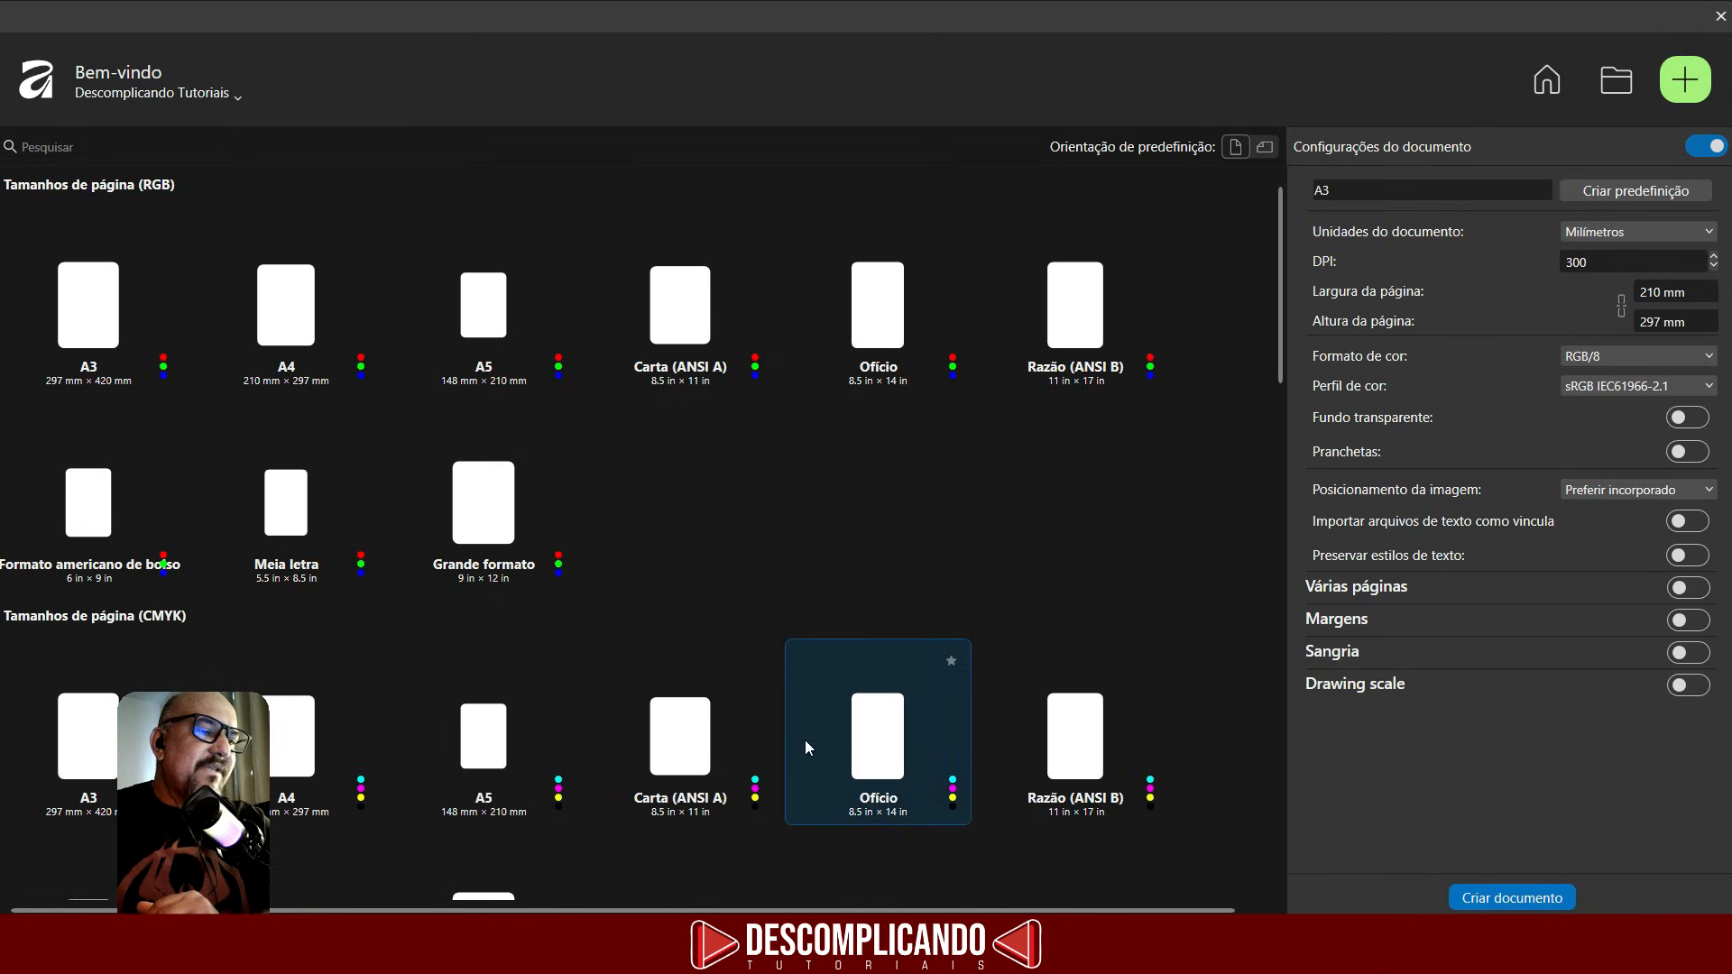
pyautogui.scroll(-3, 804, 746)
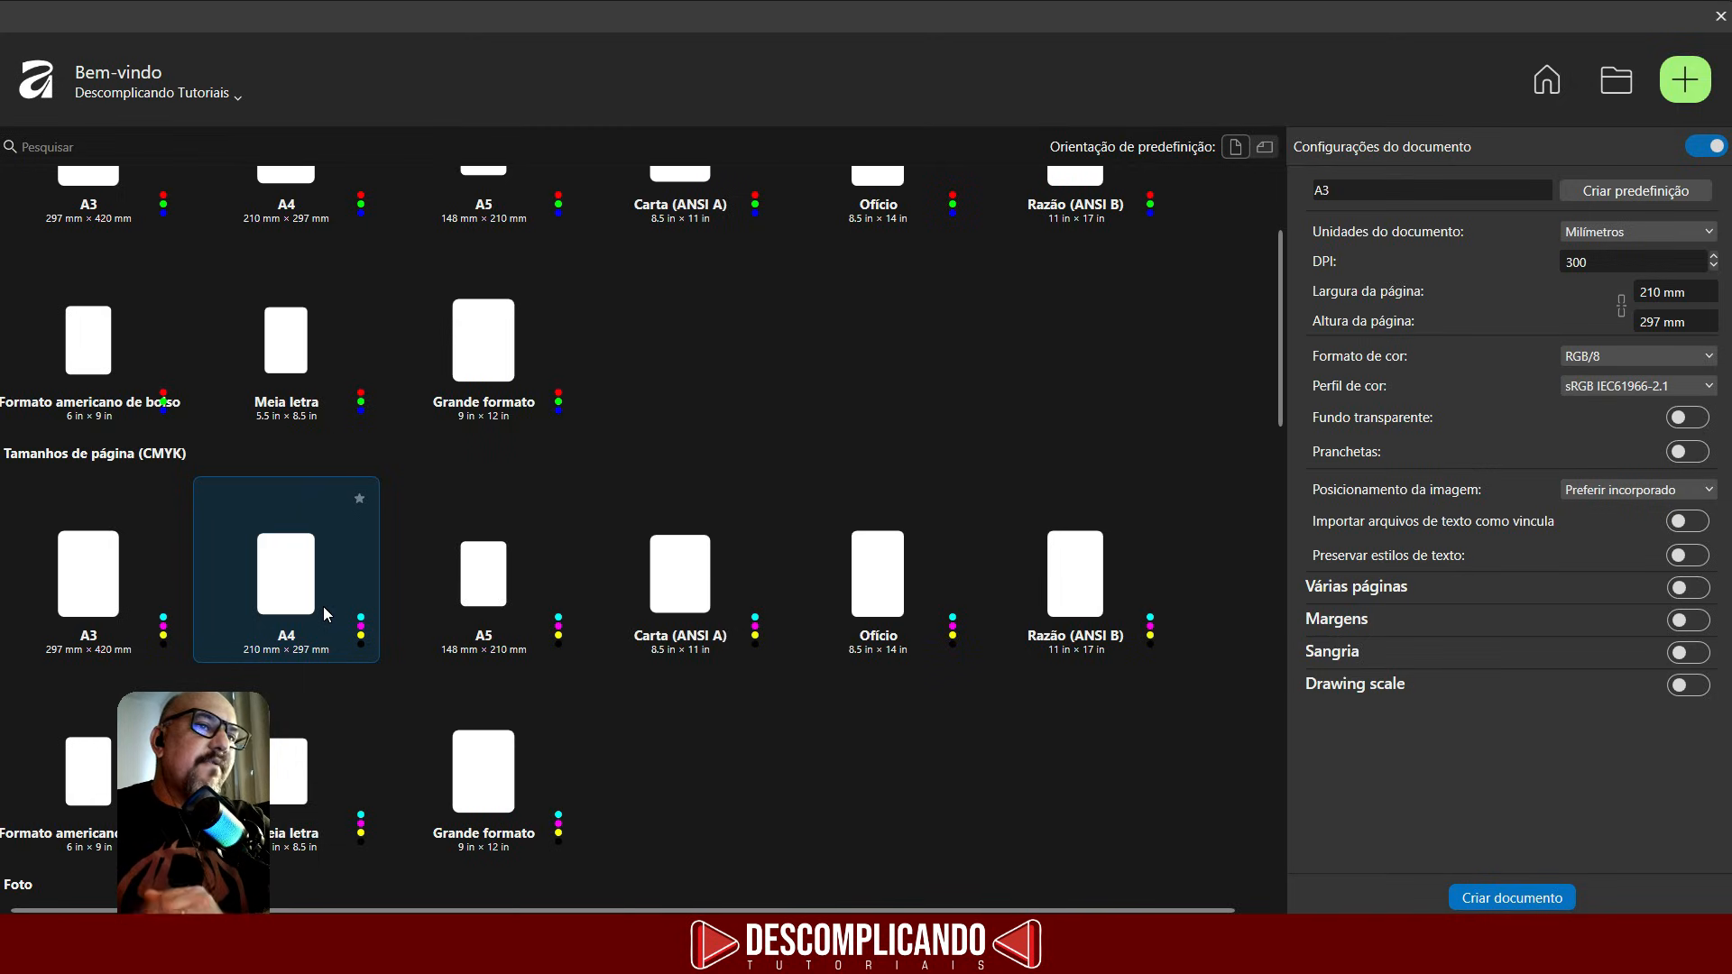
pyautogui.scroll(3, 326, 606)
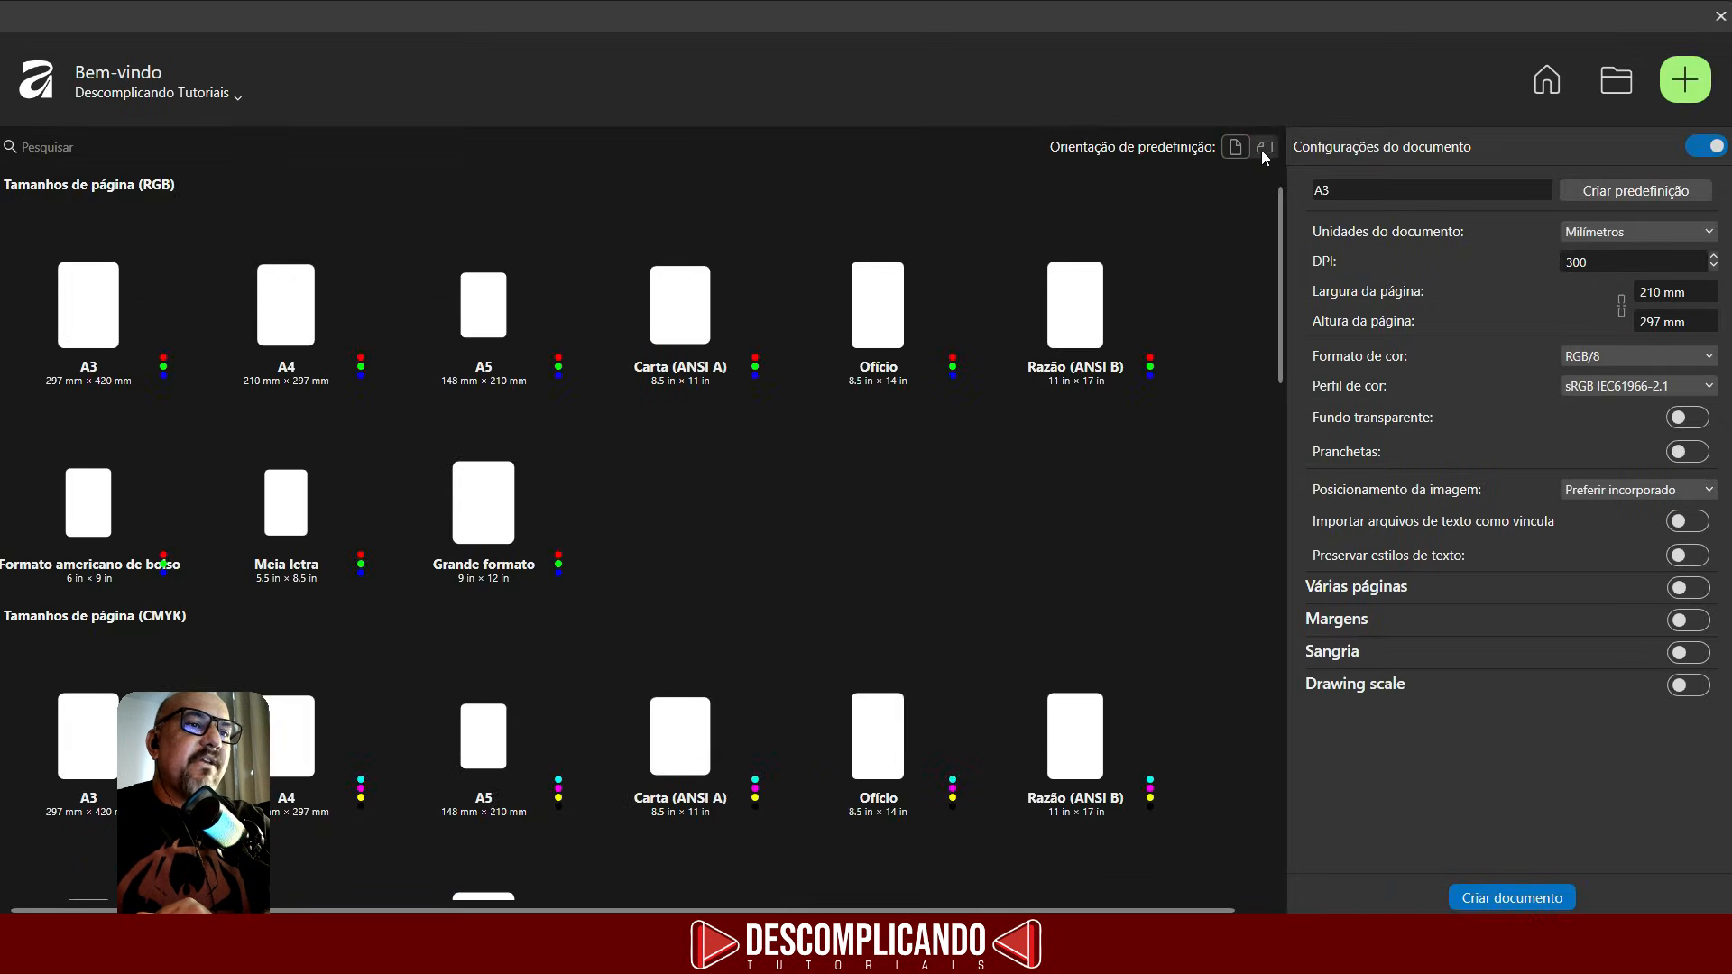
pyautogui.click(1271, 150)
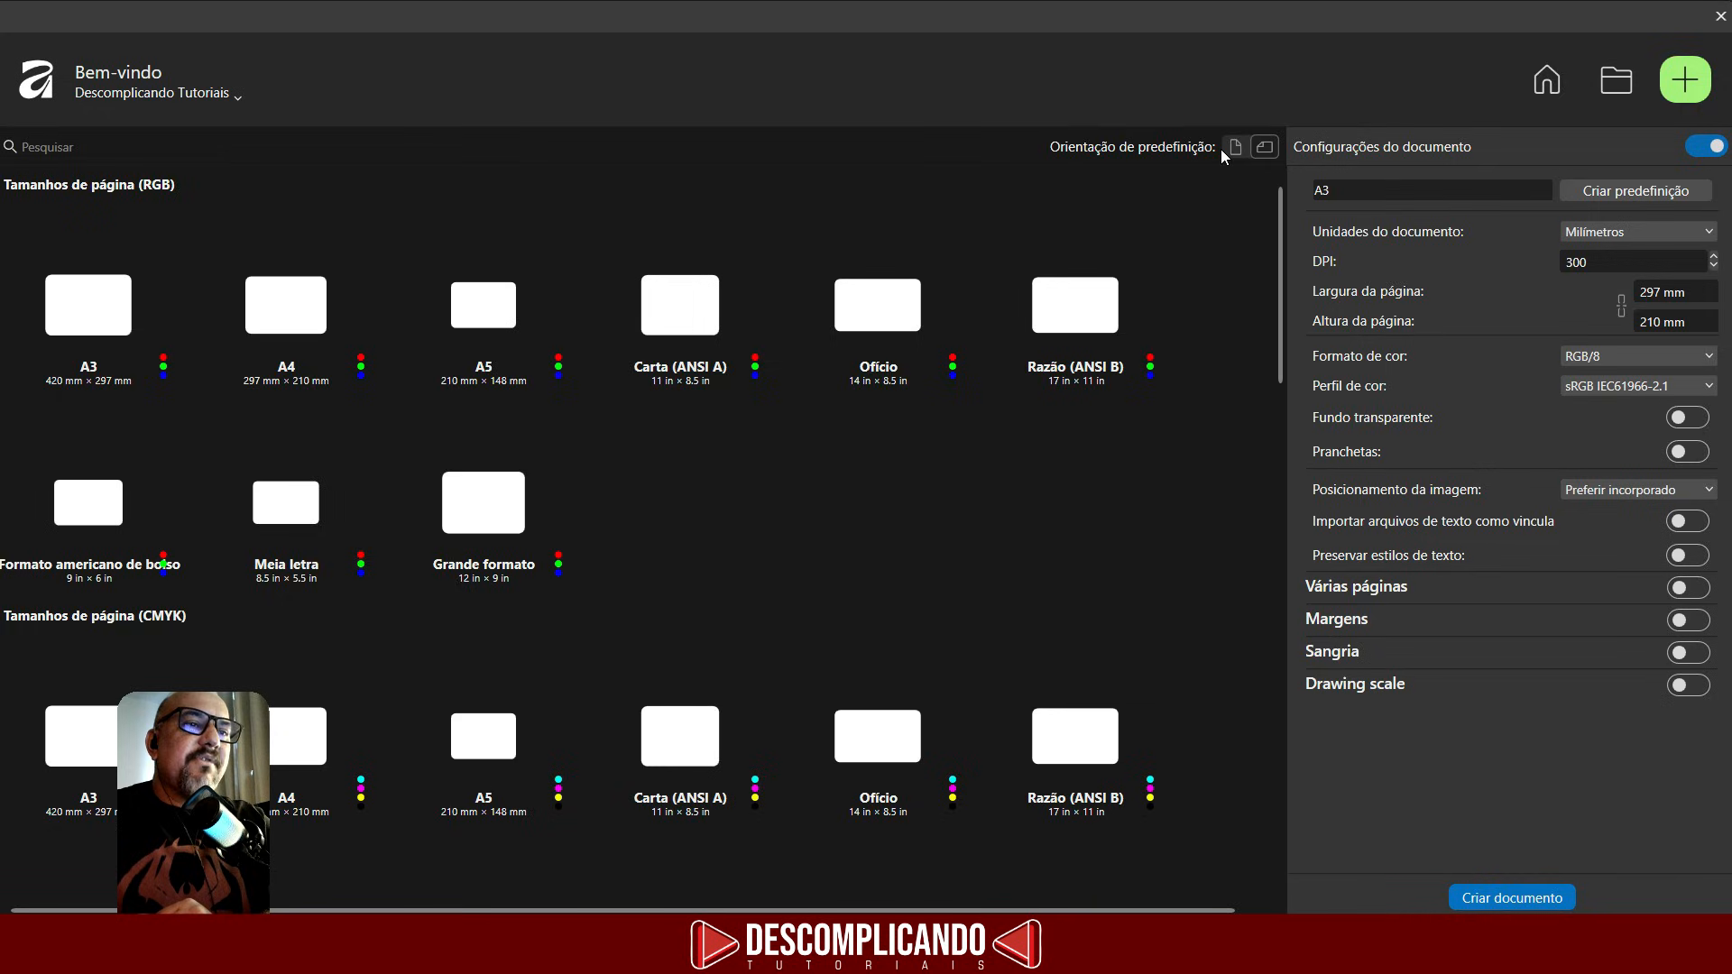
pyautogui.click(1234, 150)
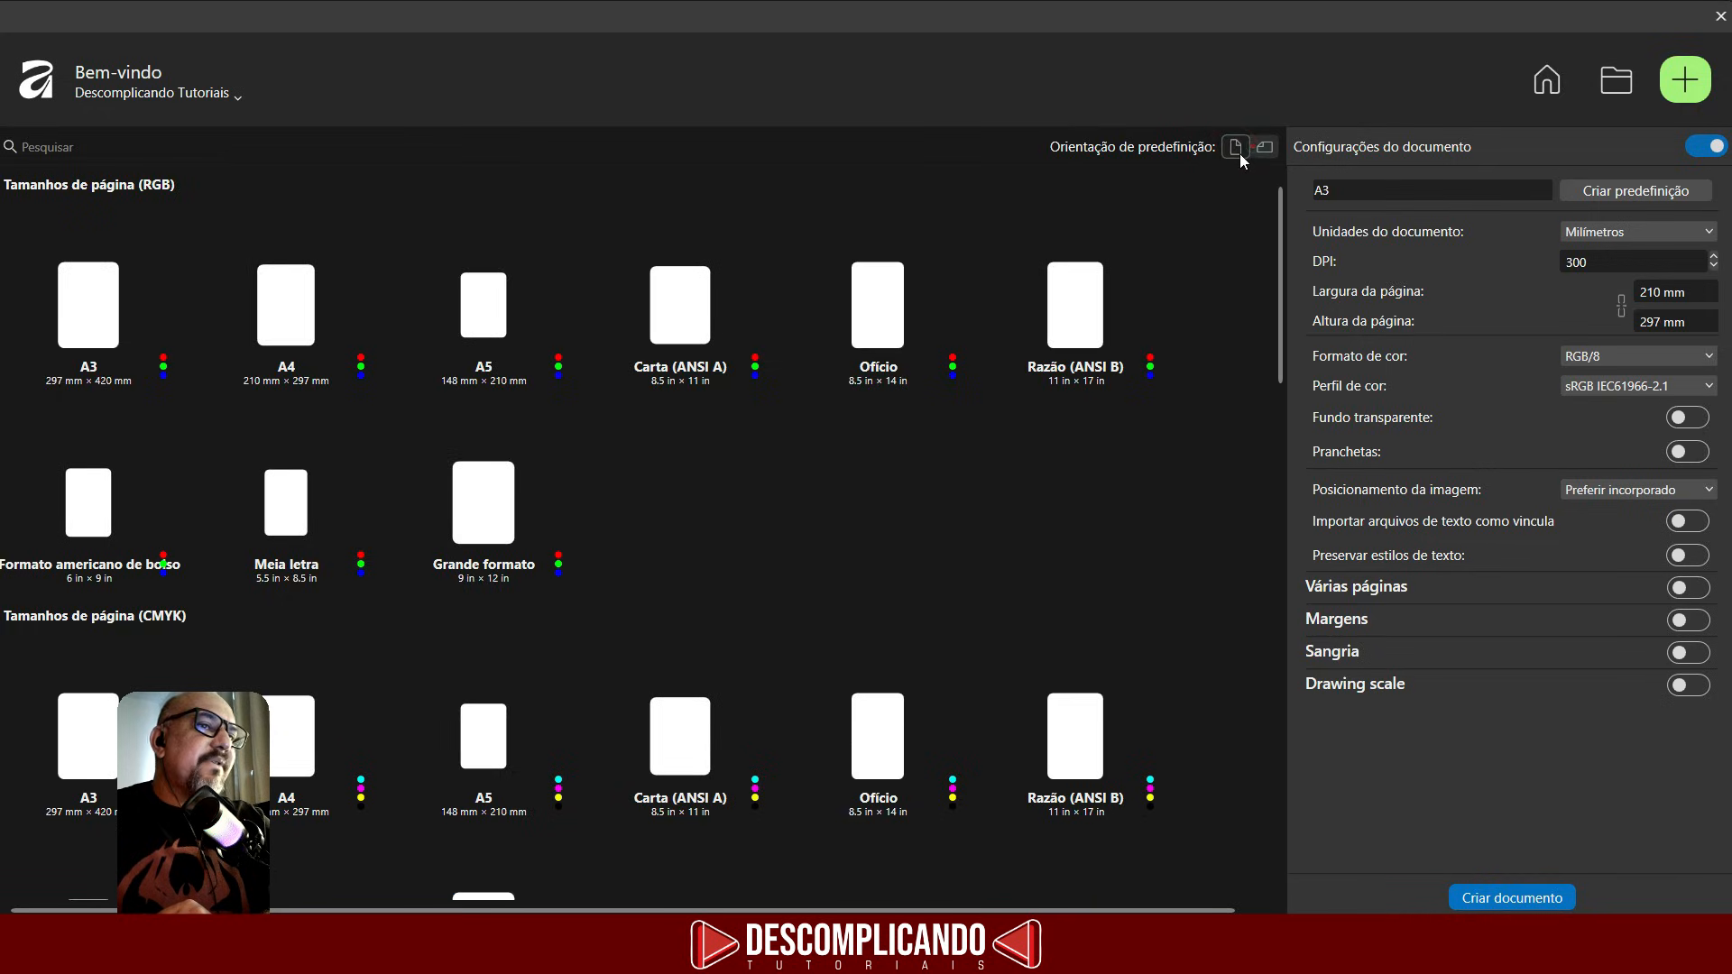
pyautogui.click(1256, 147)
pyautogui.click(1235, 149)
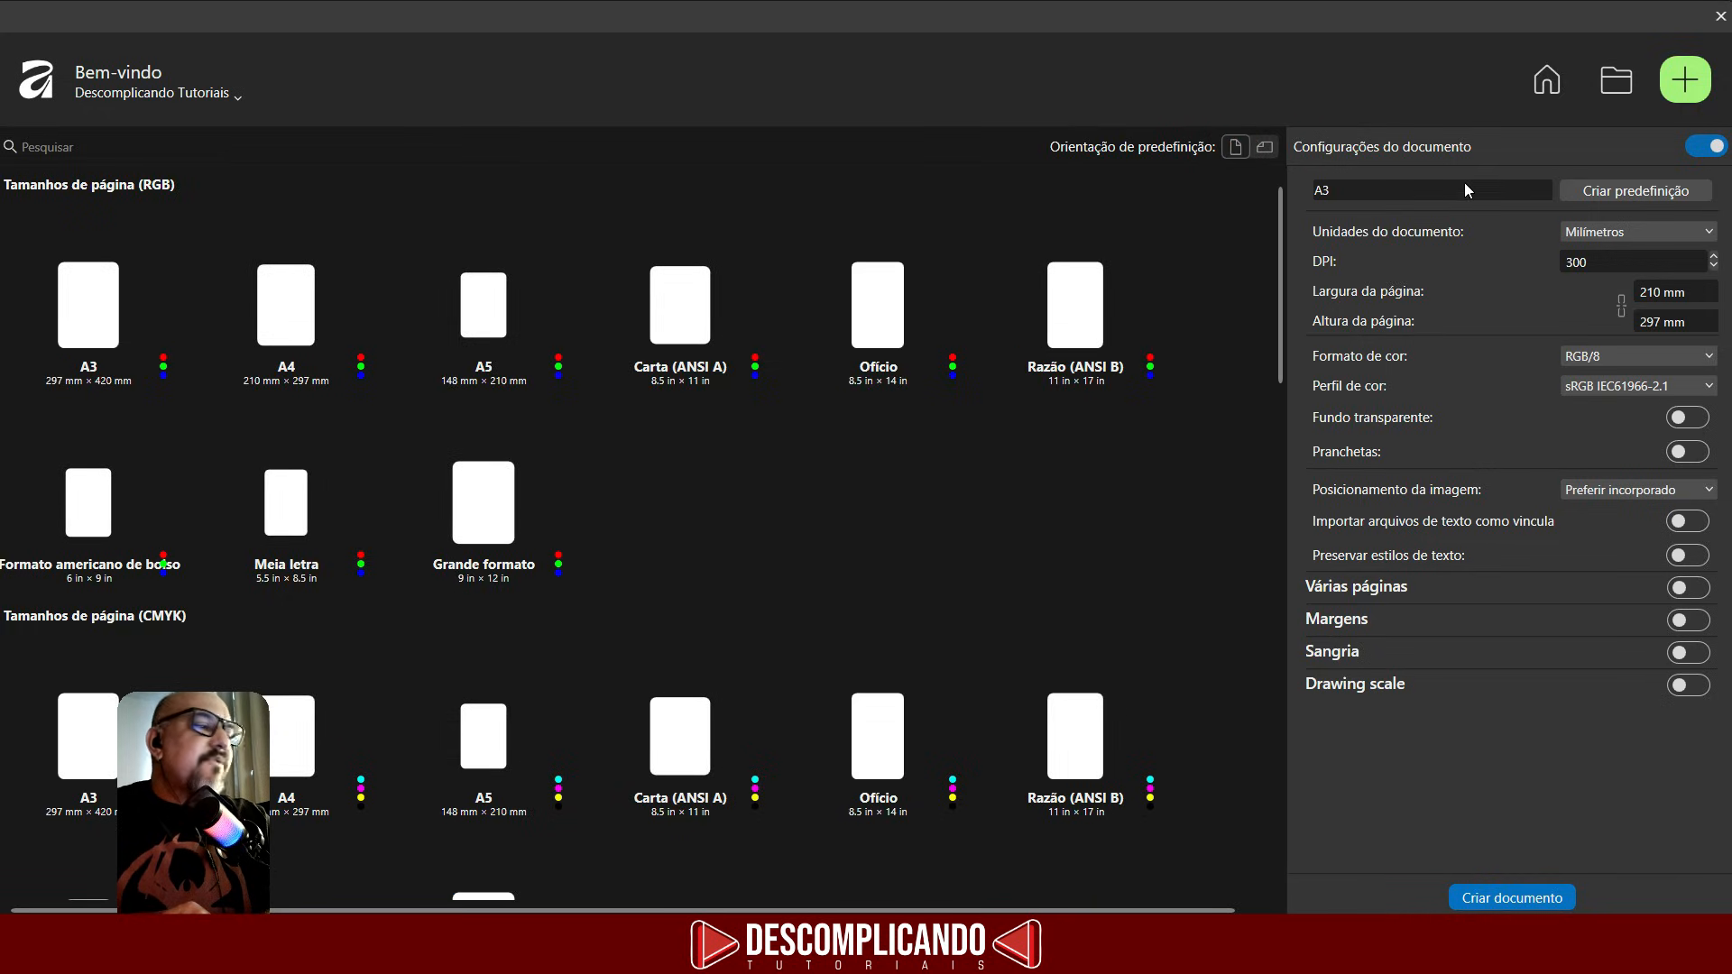
# - Select the A3 RGB preset and set the document units to Centímetros
pyautogui.click(102, 335)
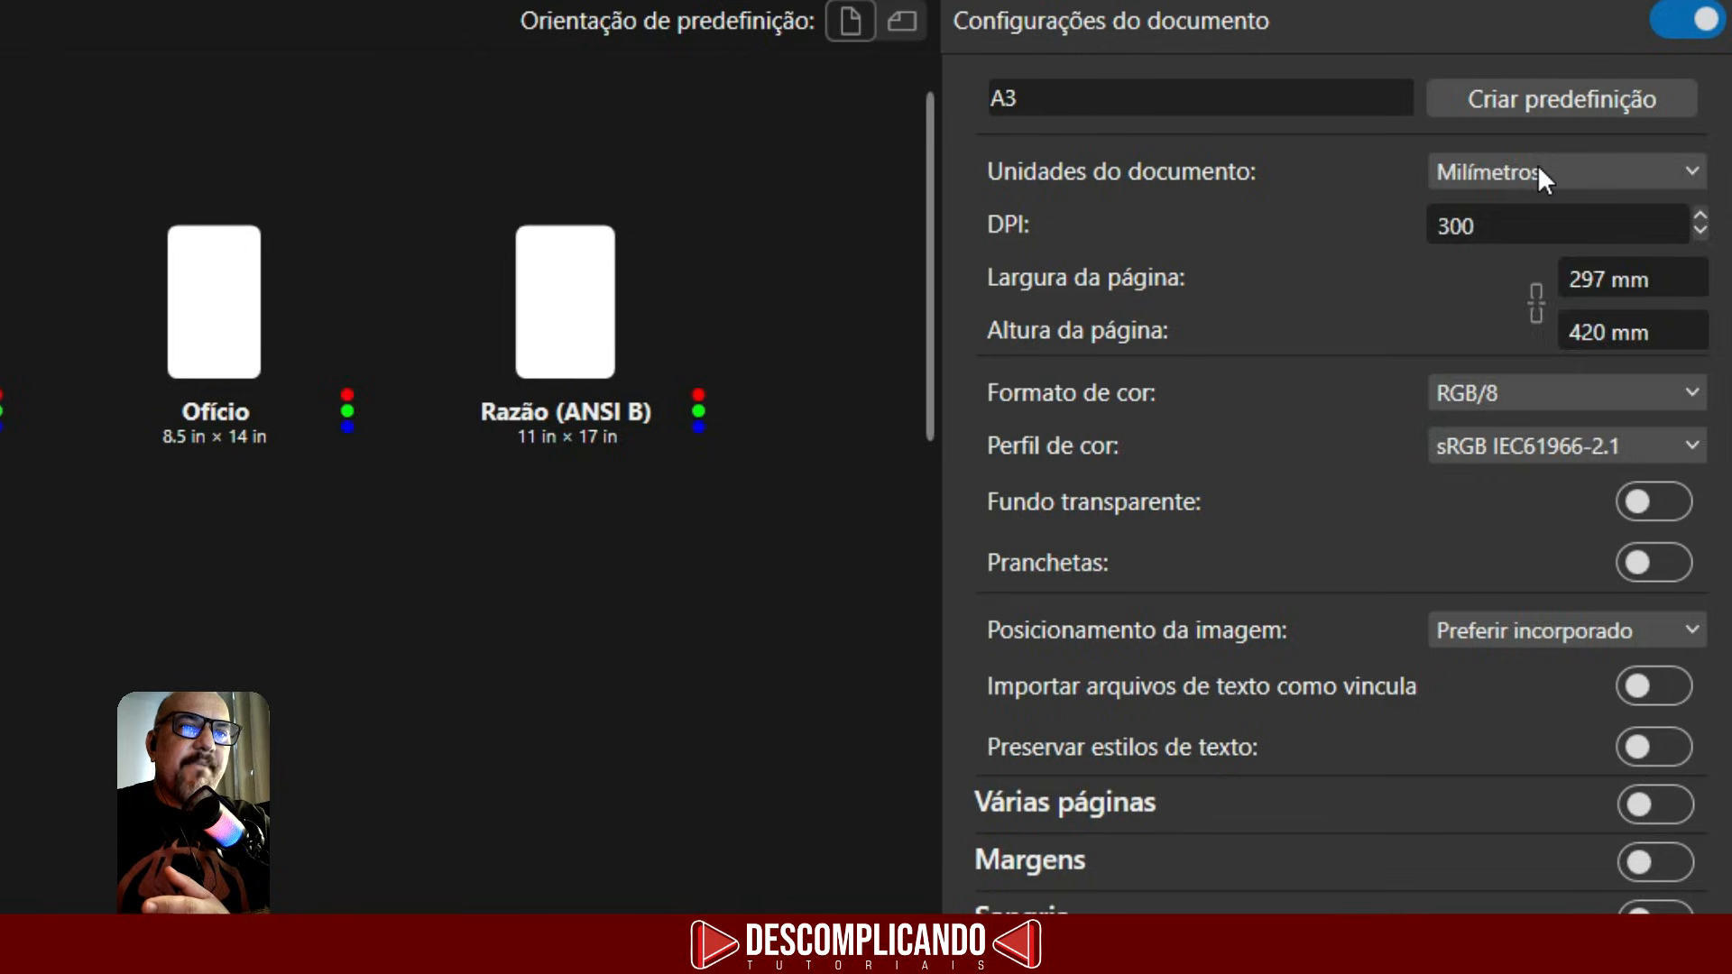
pyautogui.click(1541, 177)
pyautogui.click(1465, 218)
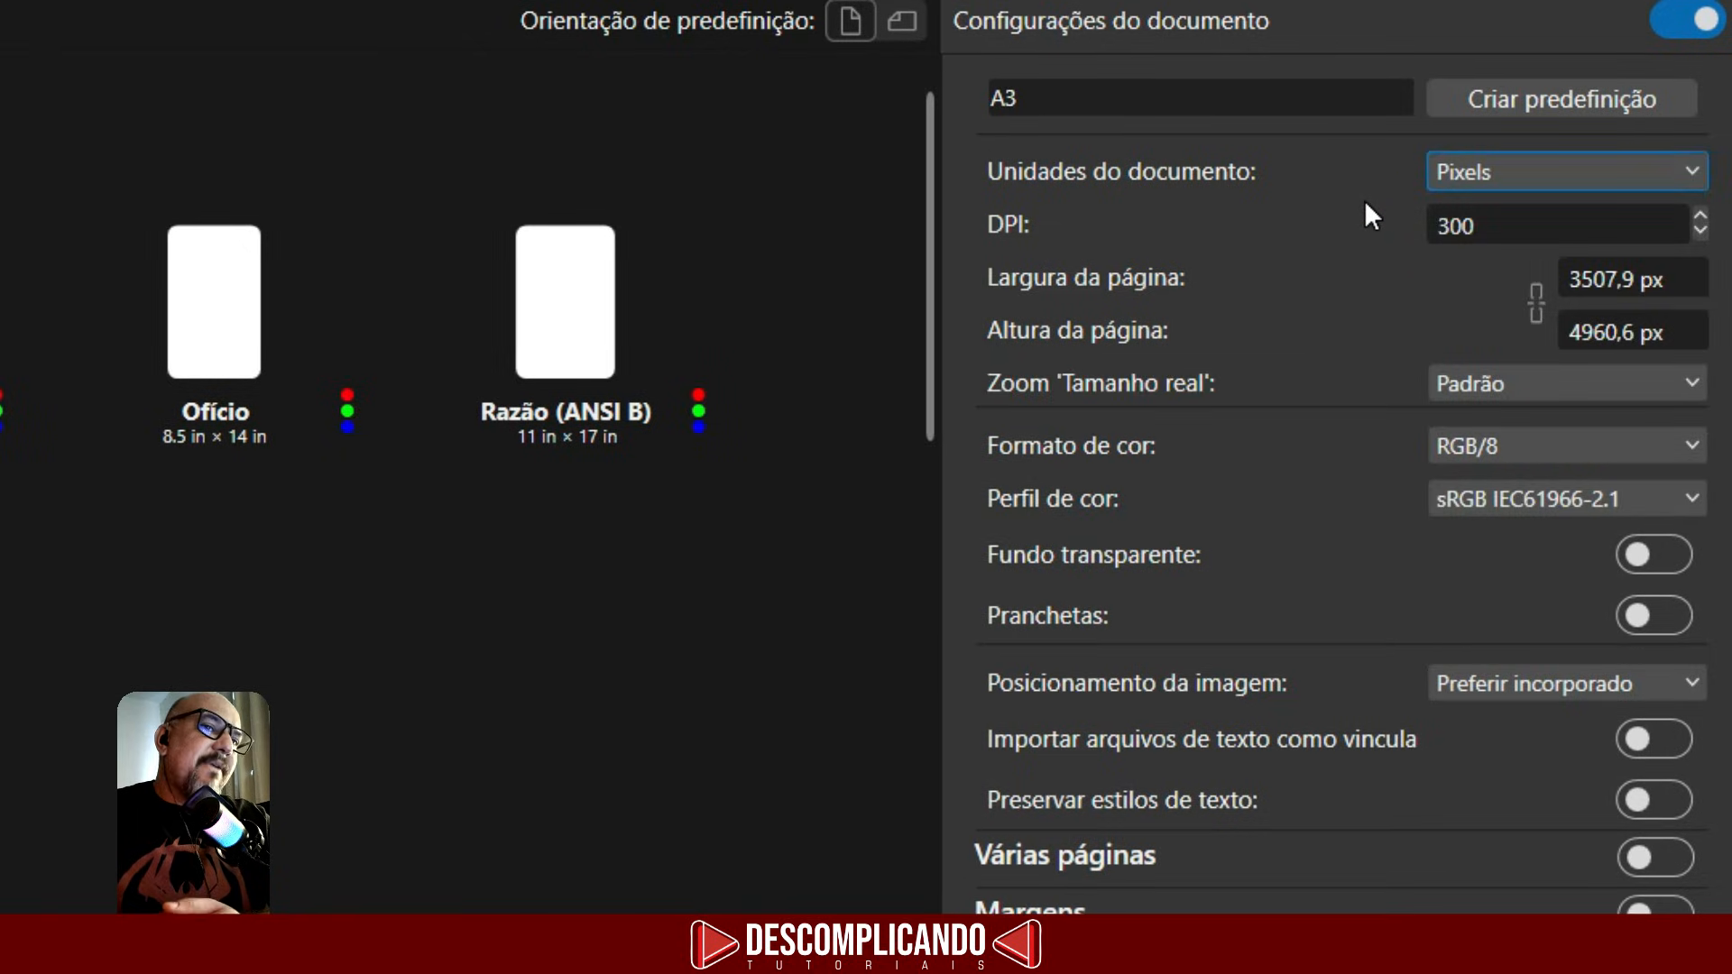
pyautogui.click(1500, 176)
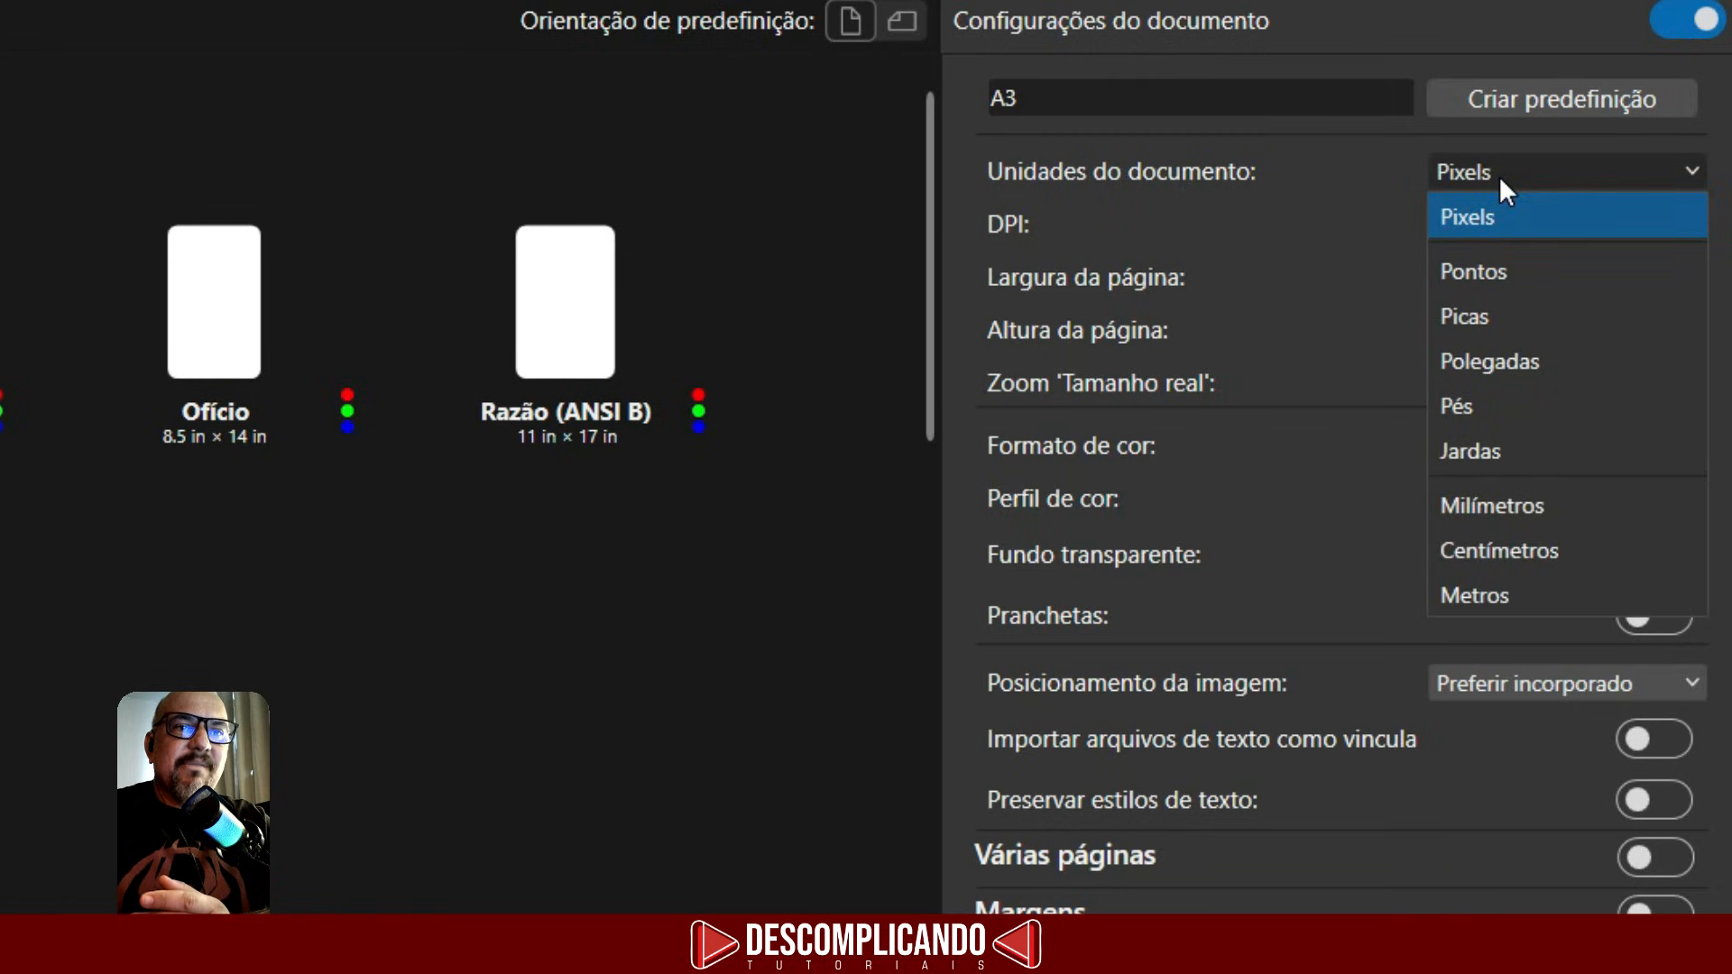
pyautogui.click(1522, 548)
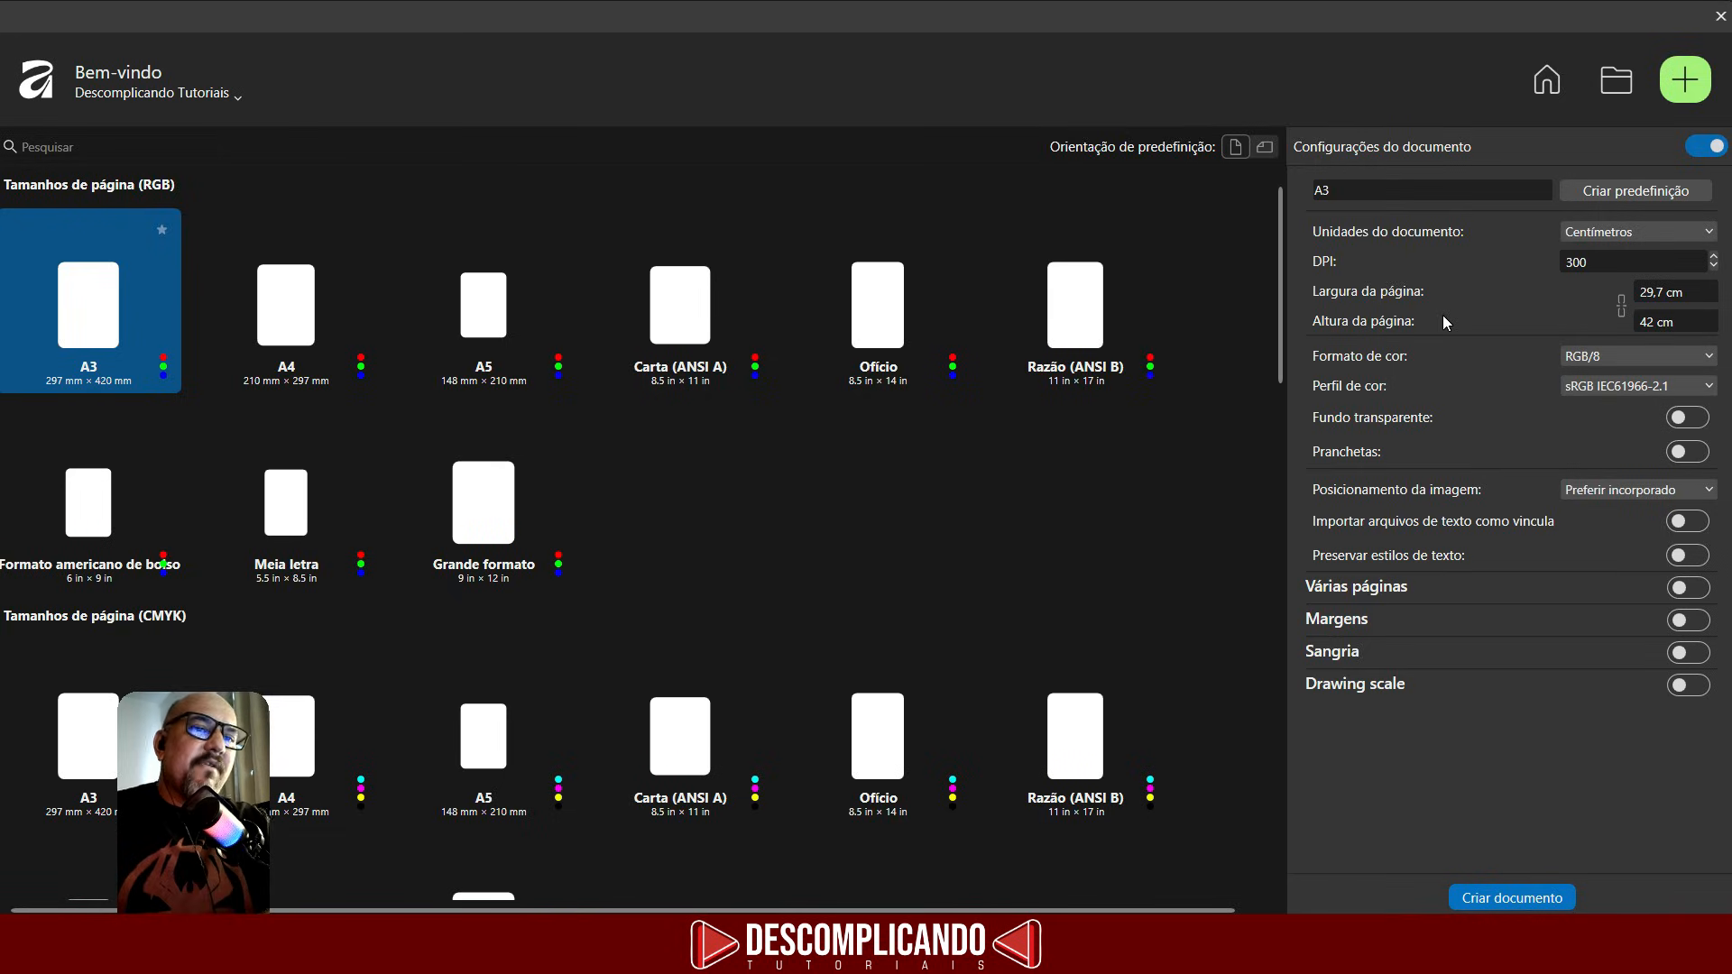
# - Create the A3 document keeping the RGB/8 colour format
pyautogui.click(1615, 359)
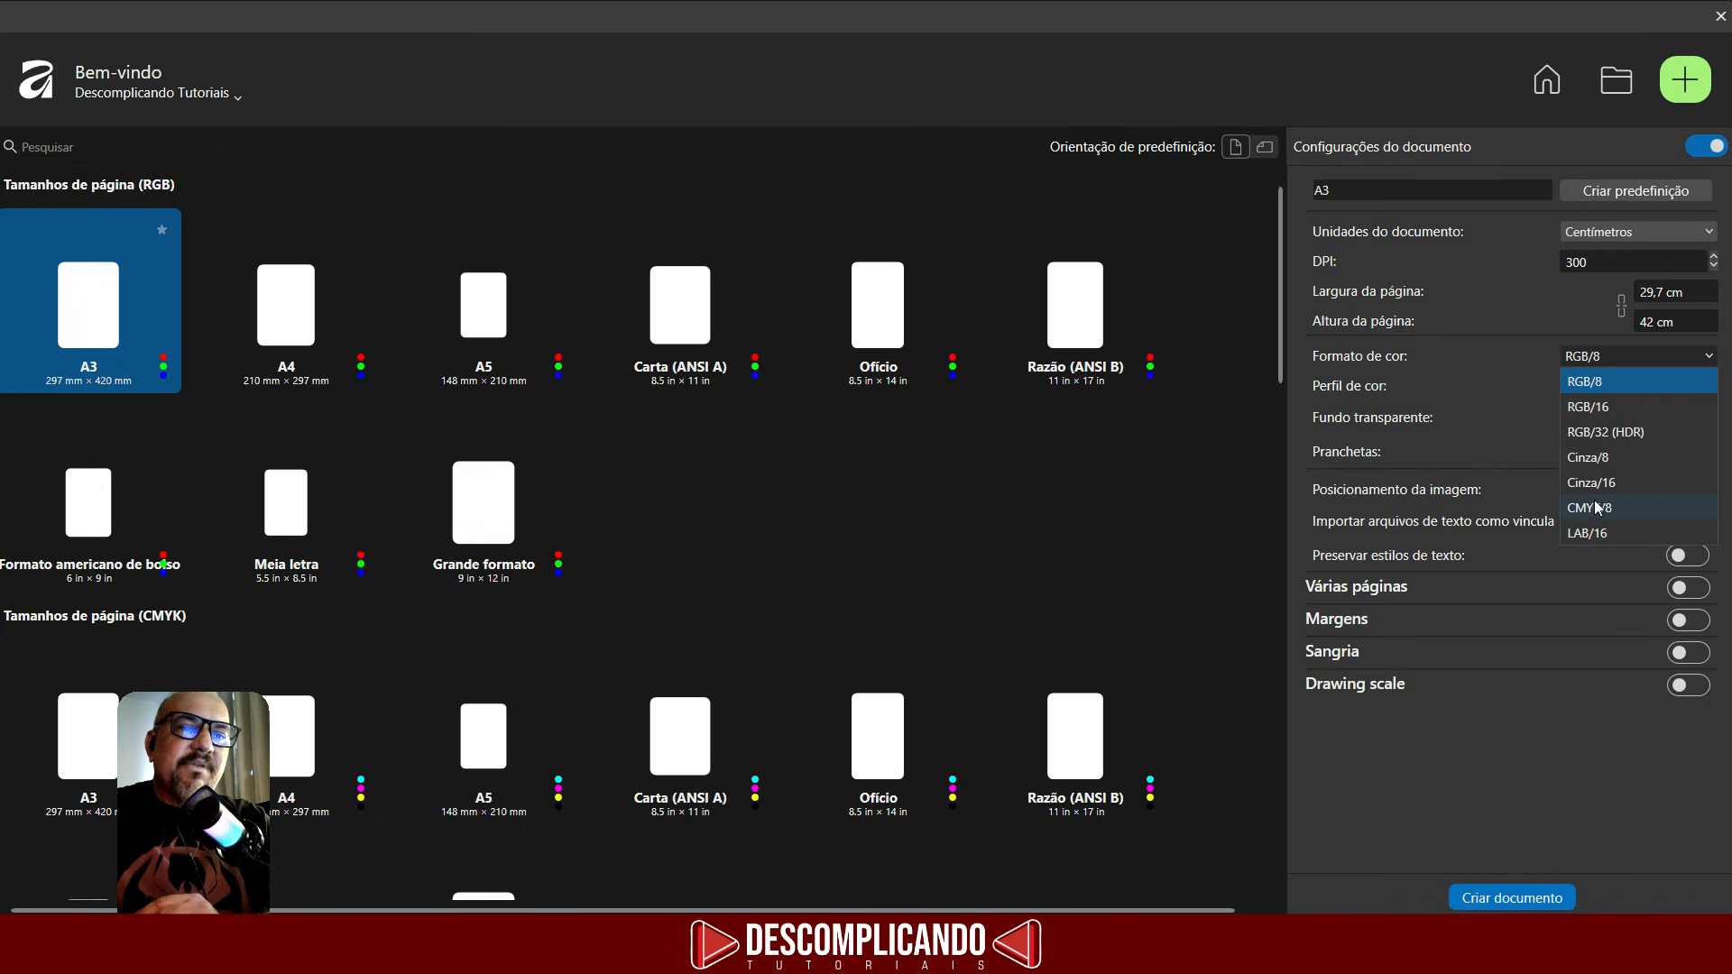
pyautogui.click(1509, 333)
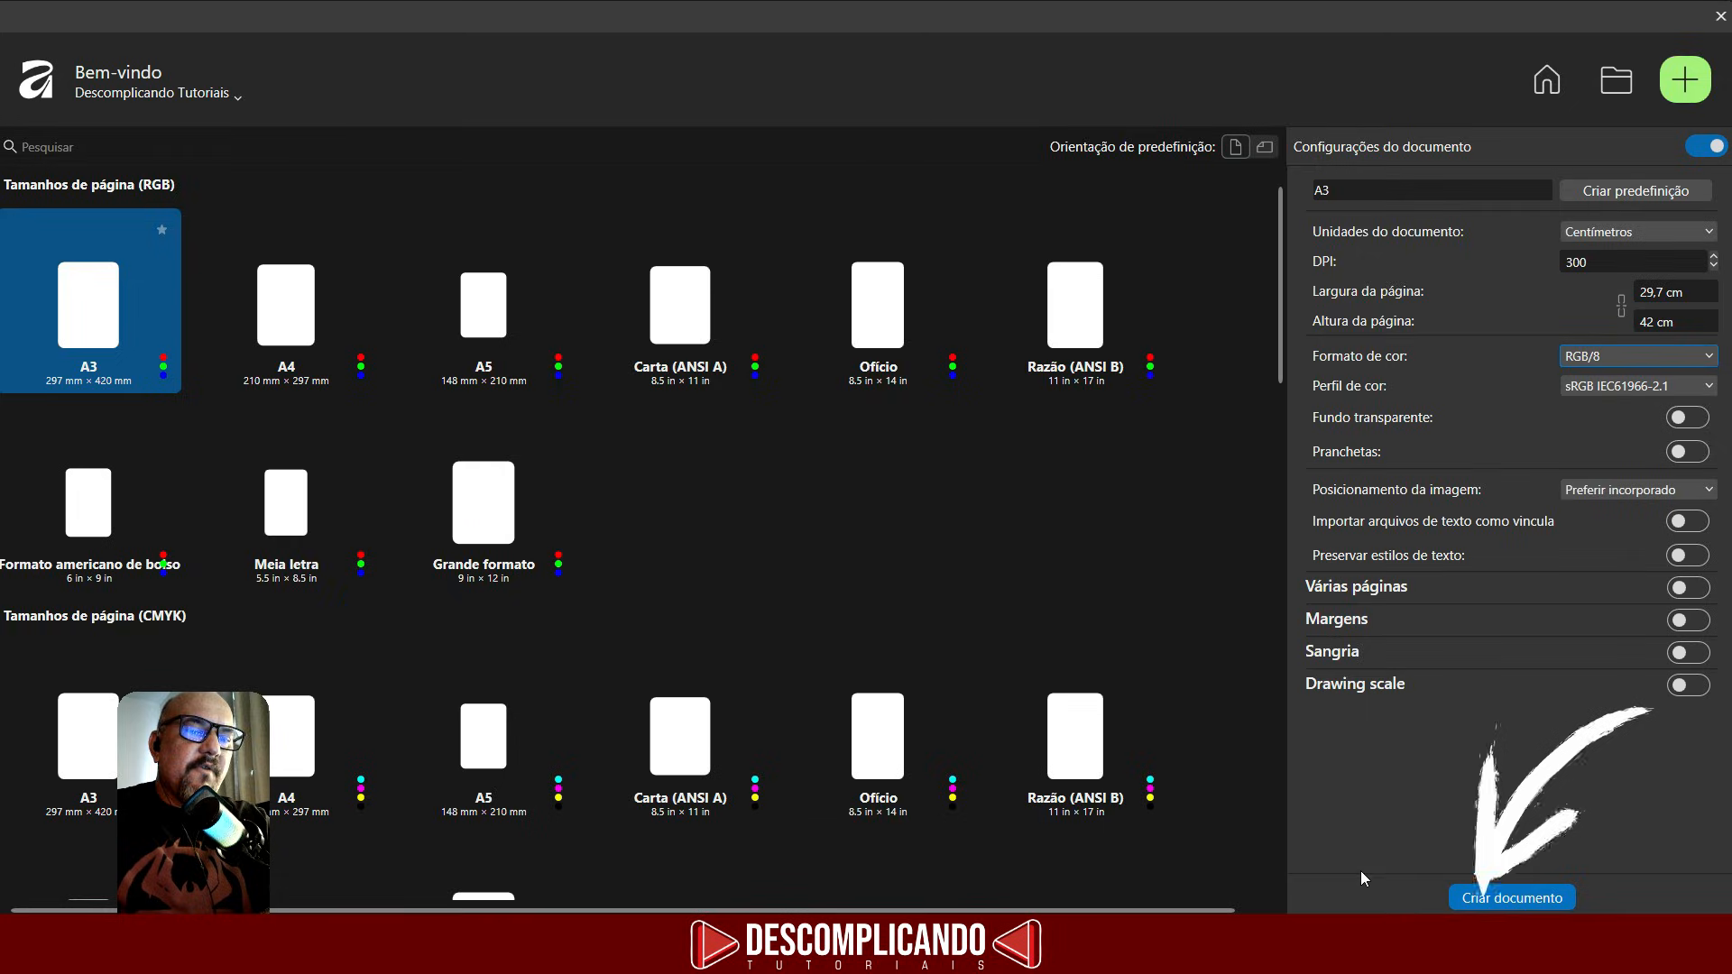
pyautogui.click(1561, 898)
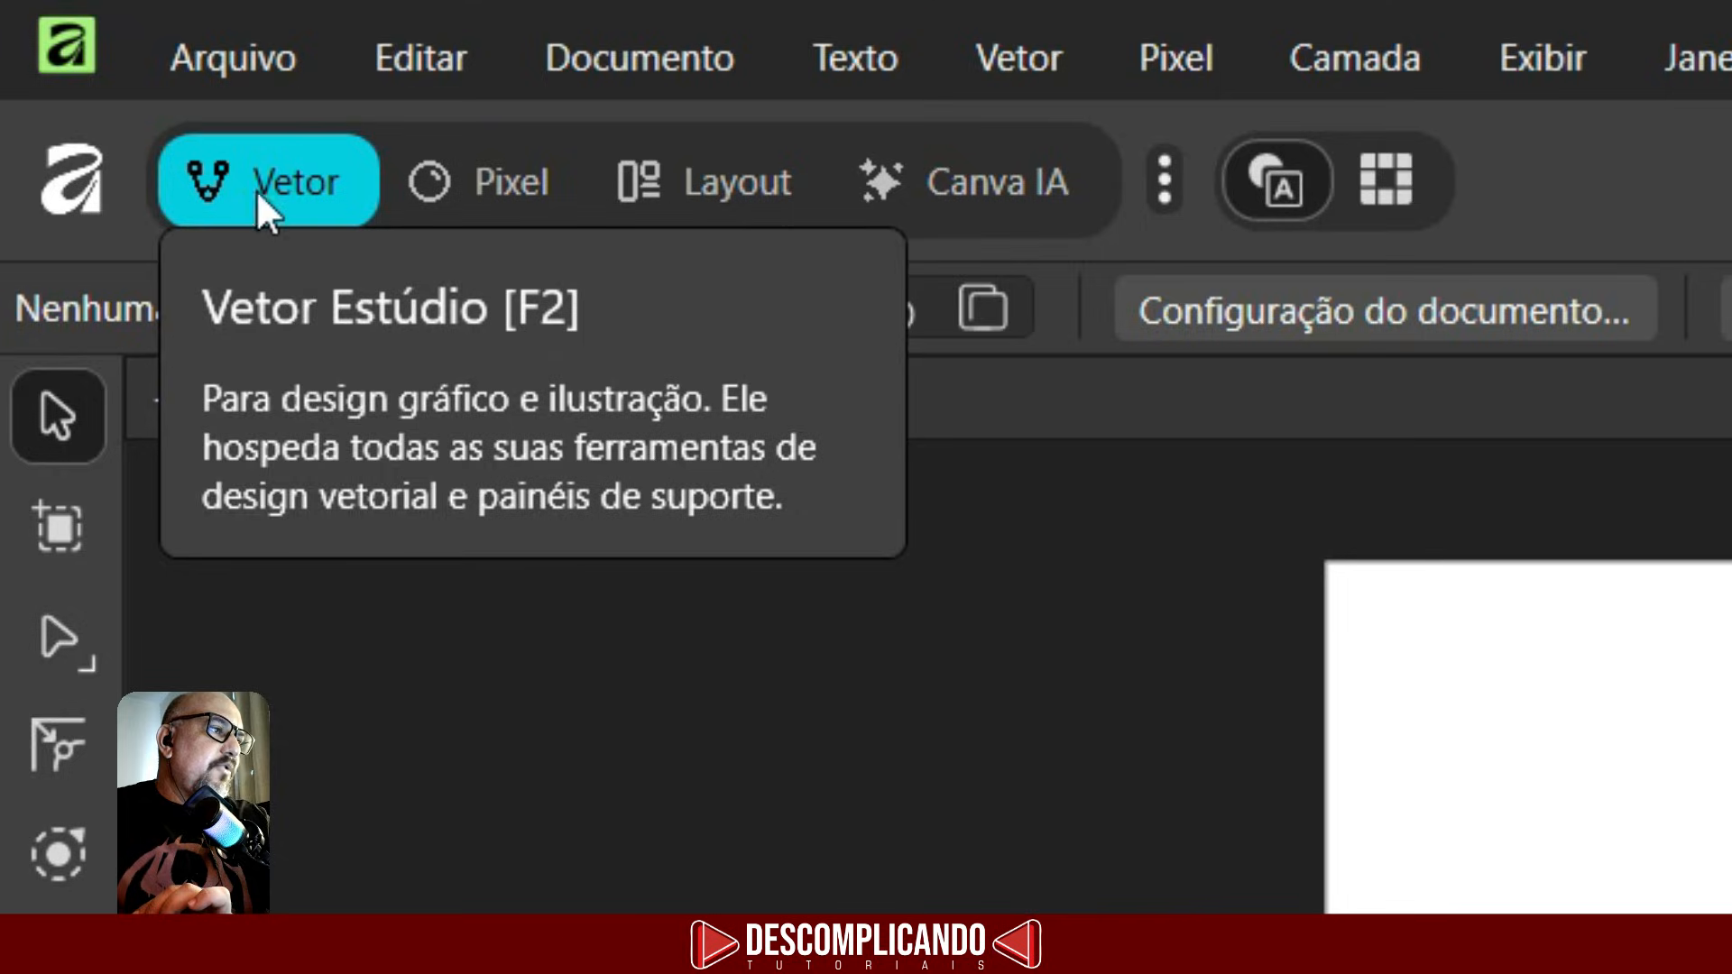
# - Switch through the Pixel, Layout and Canva IA studios, then return to the Vector studio
pyautogui.click(1478, 910)
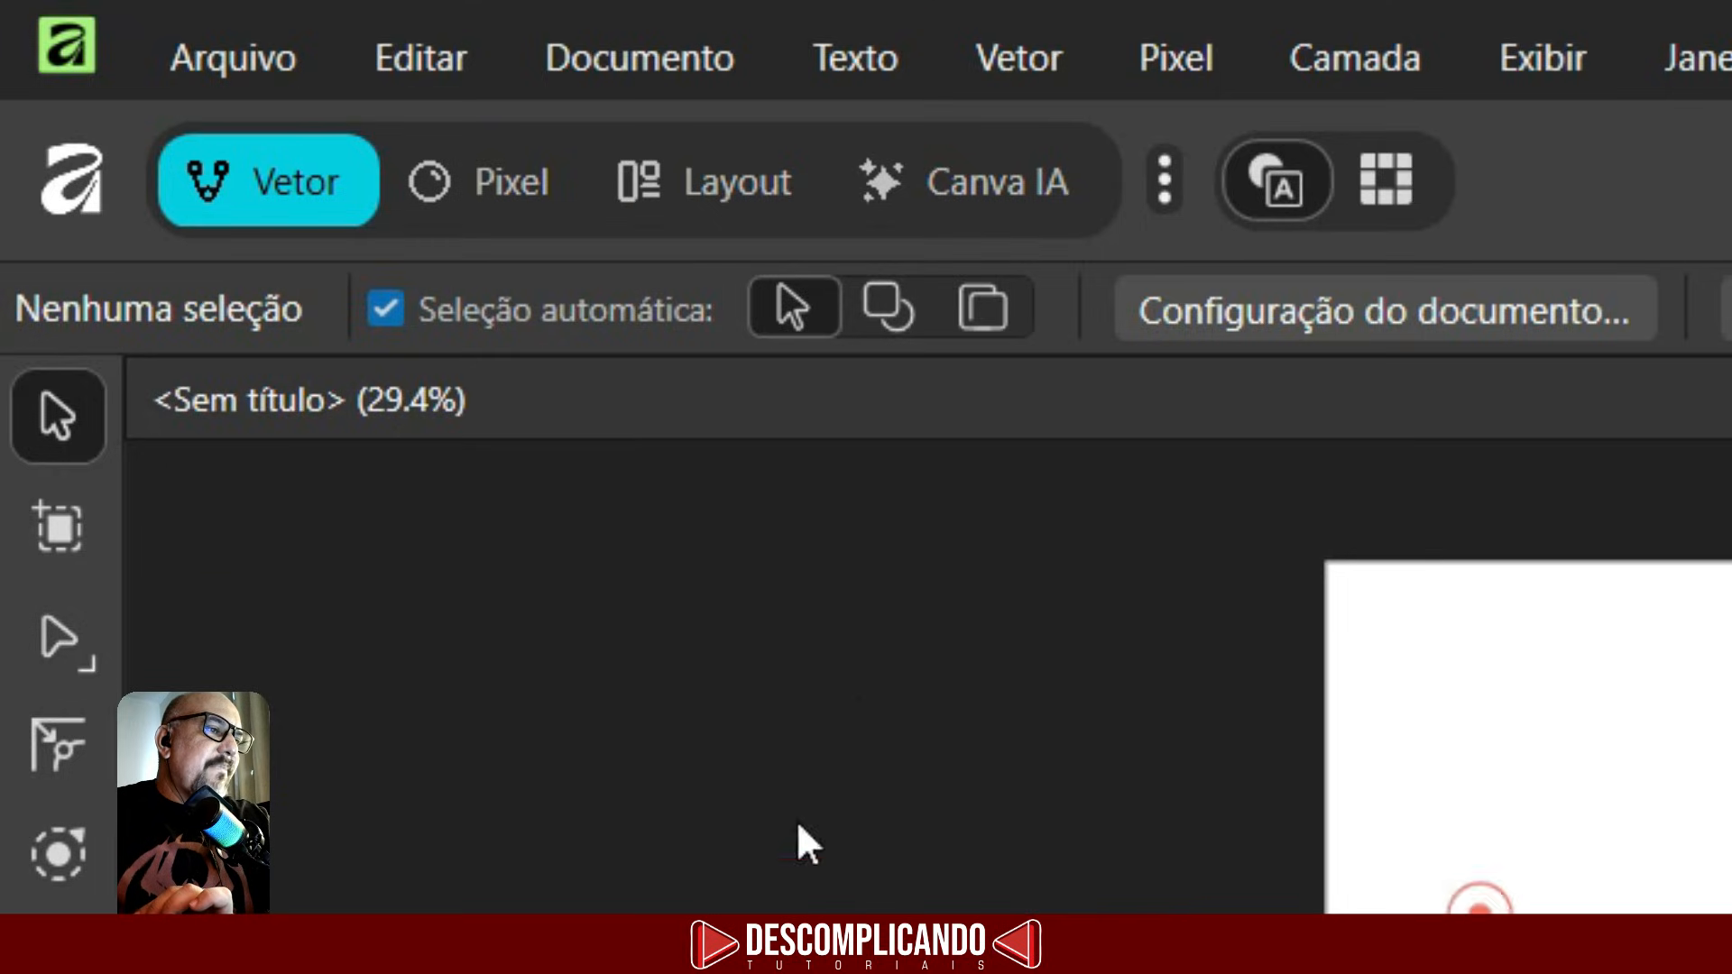
pyautogui.click(1717, 797)
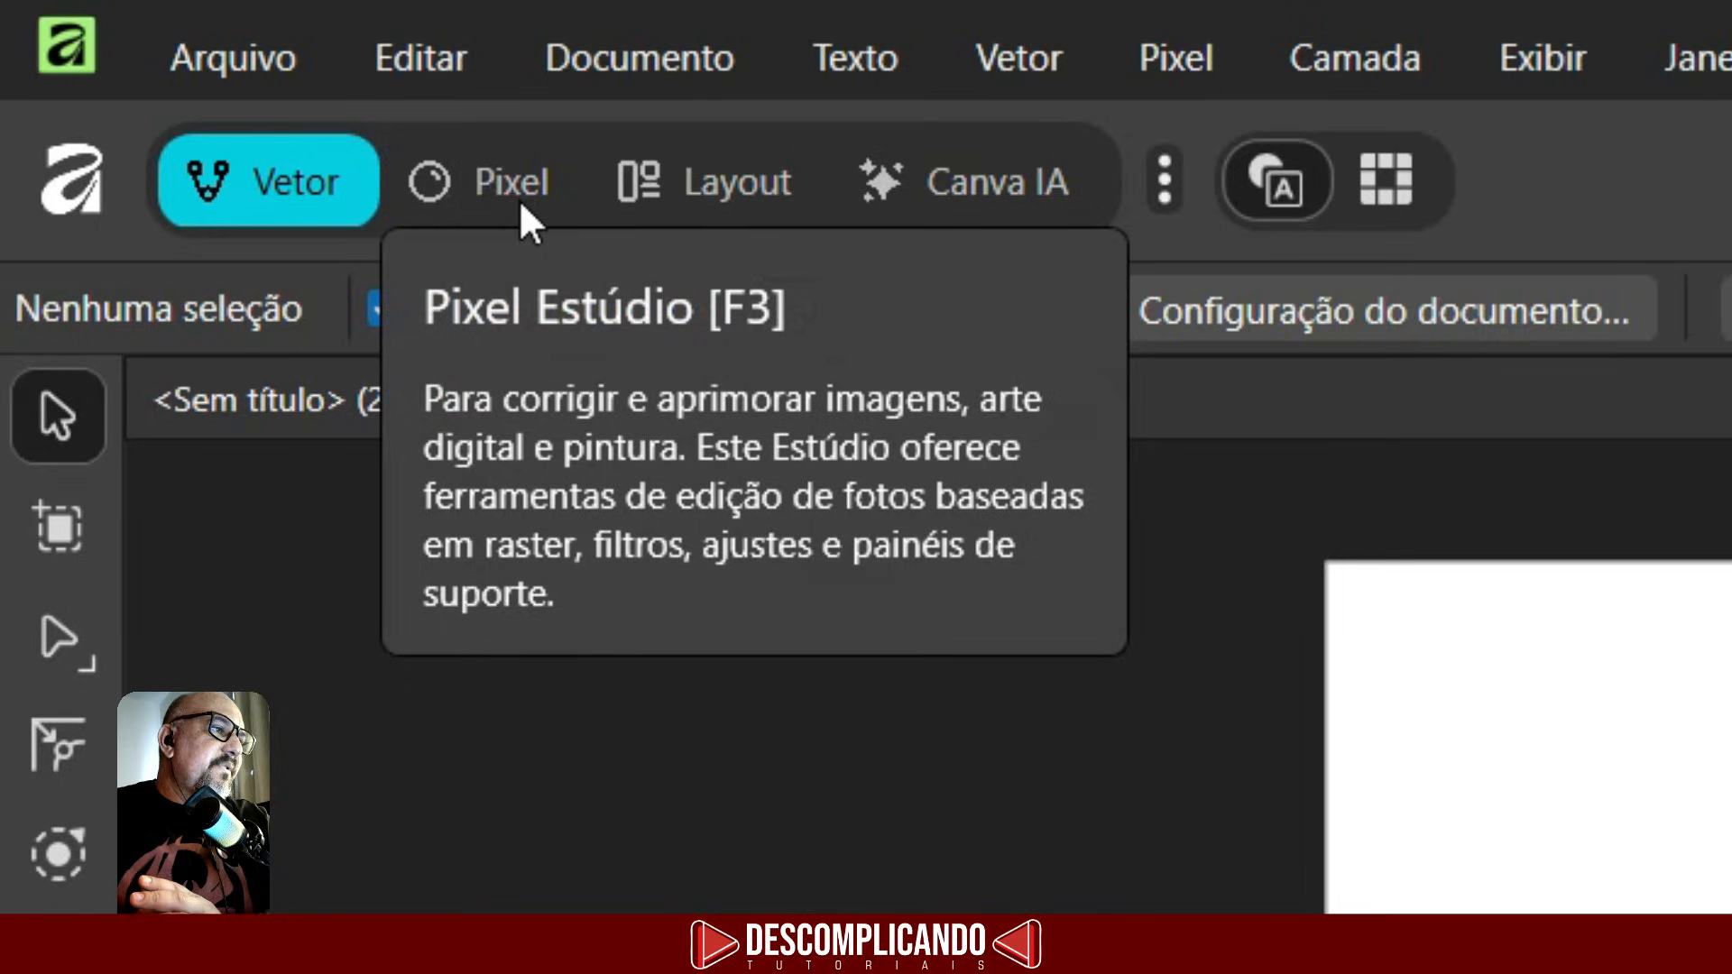
pyautogui.click(500, 197)
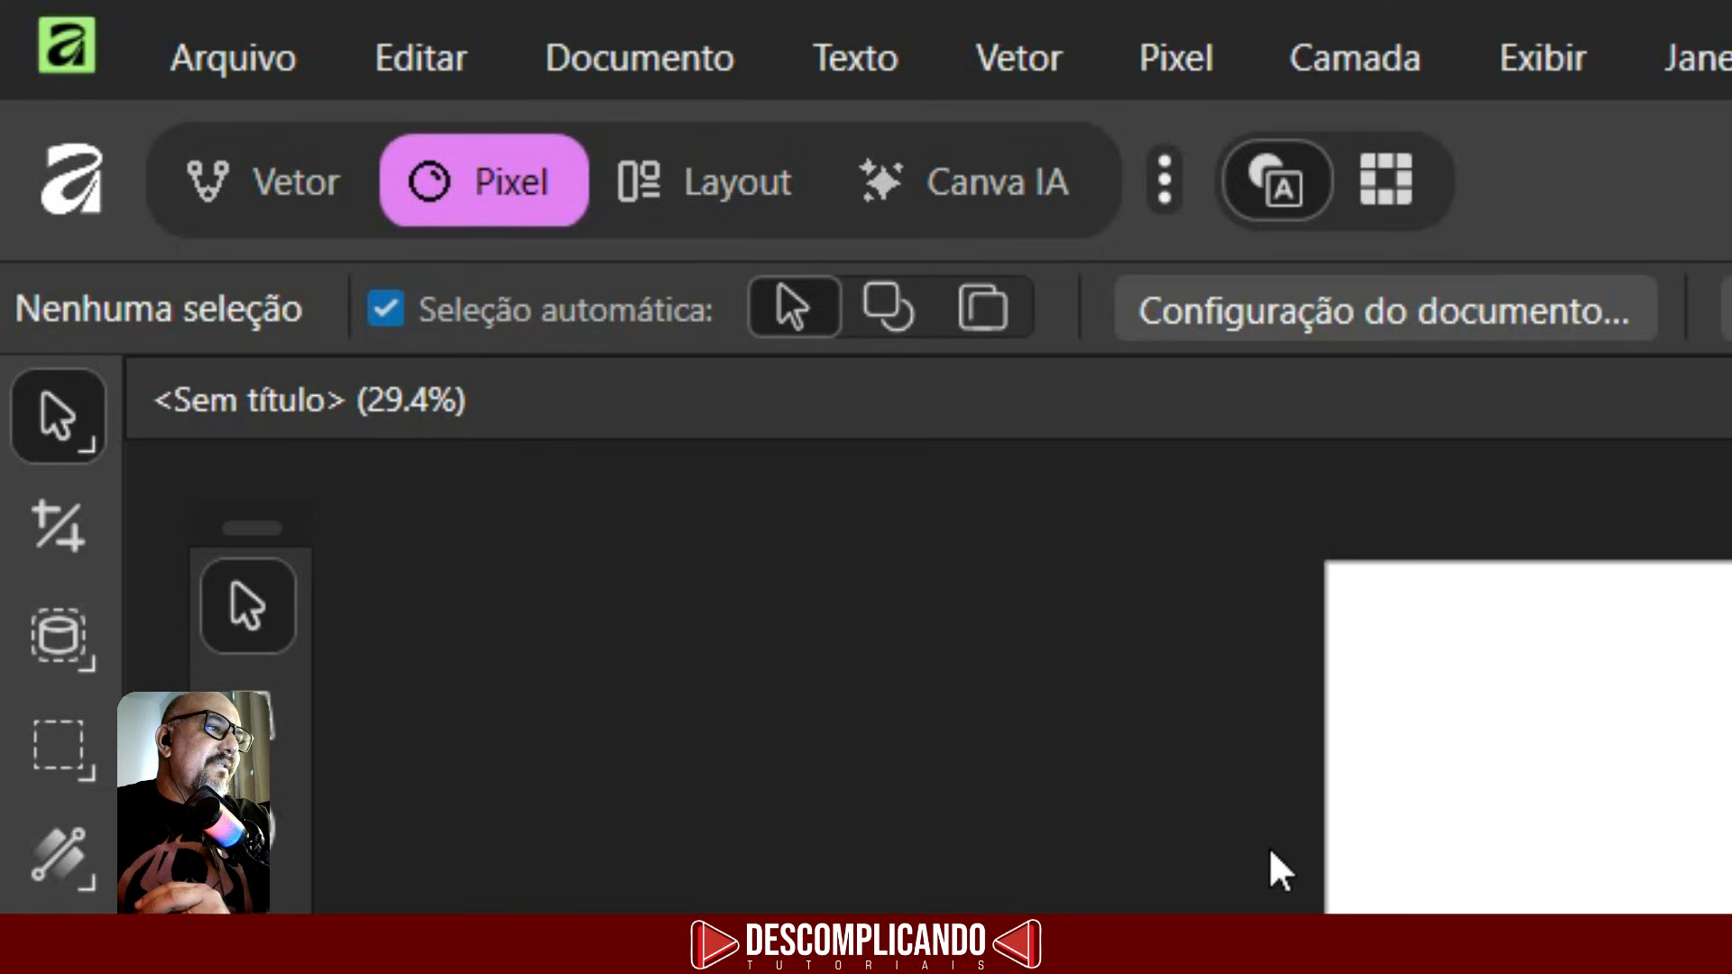
pyautogui.click(705, 198)
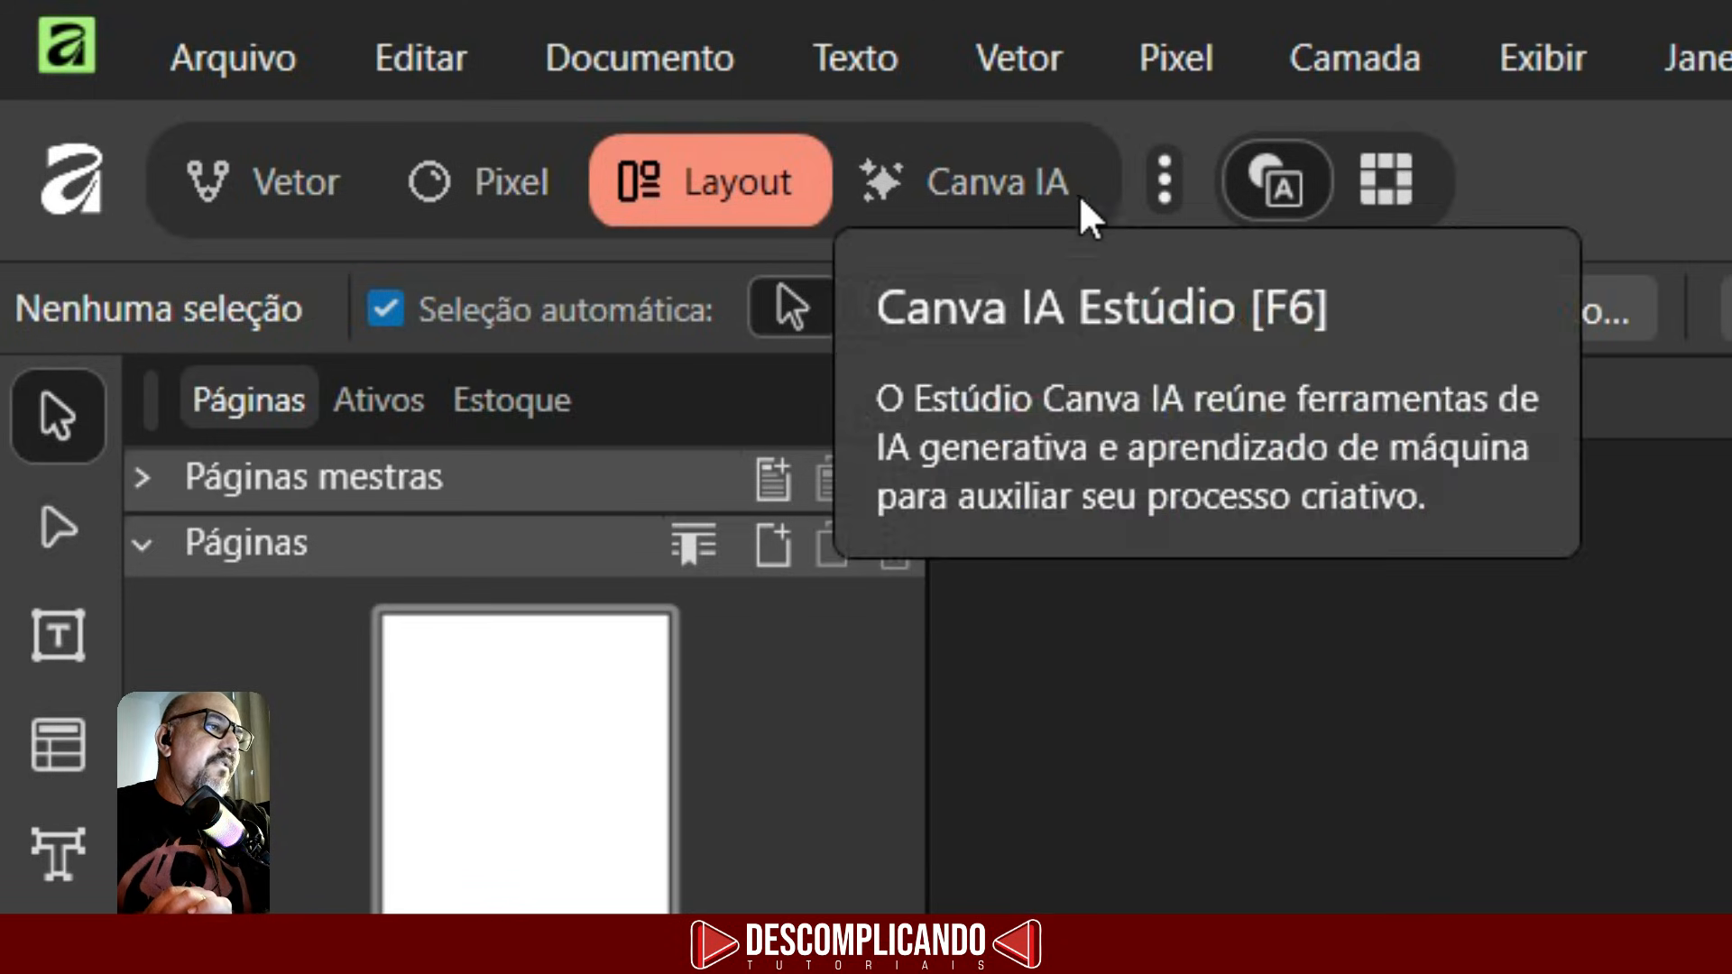
pyautogui.click(1003, 193)
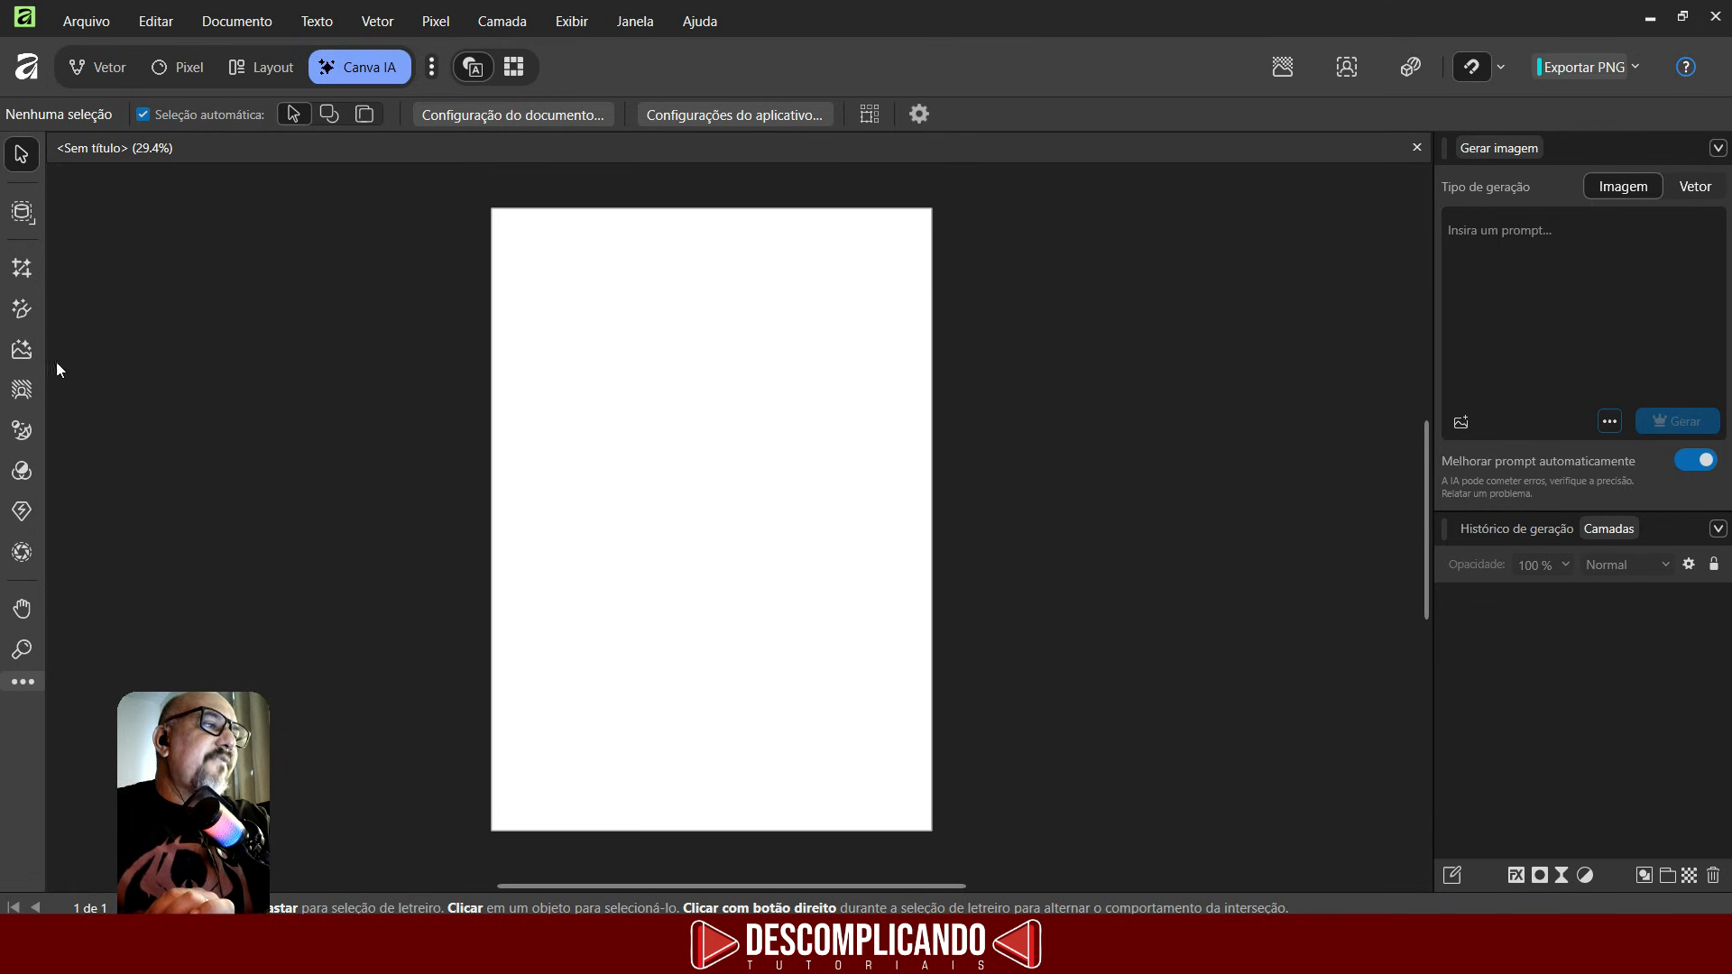
pyautogui.click(119, 72)
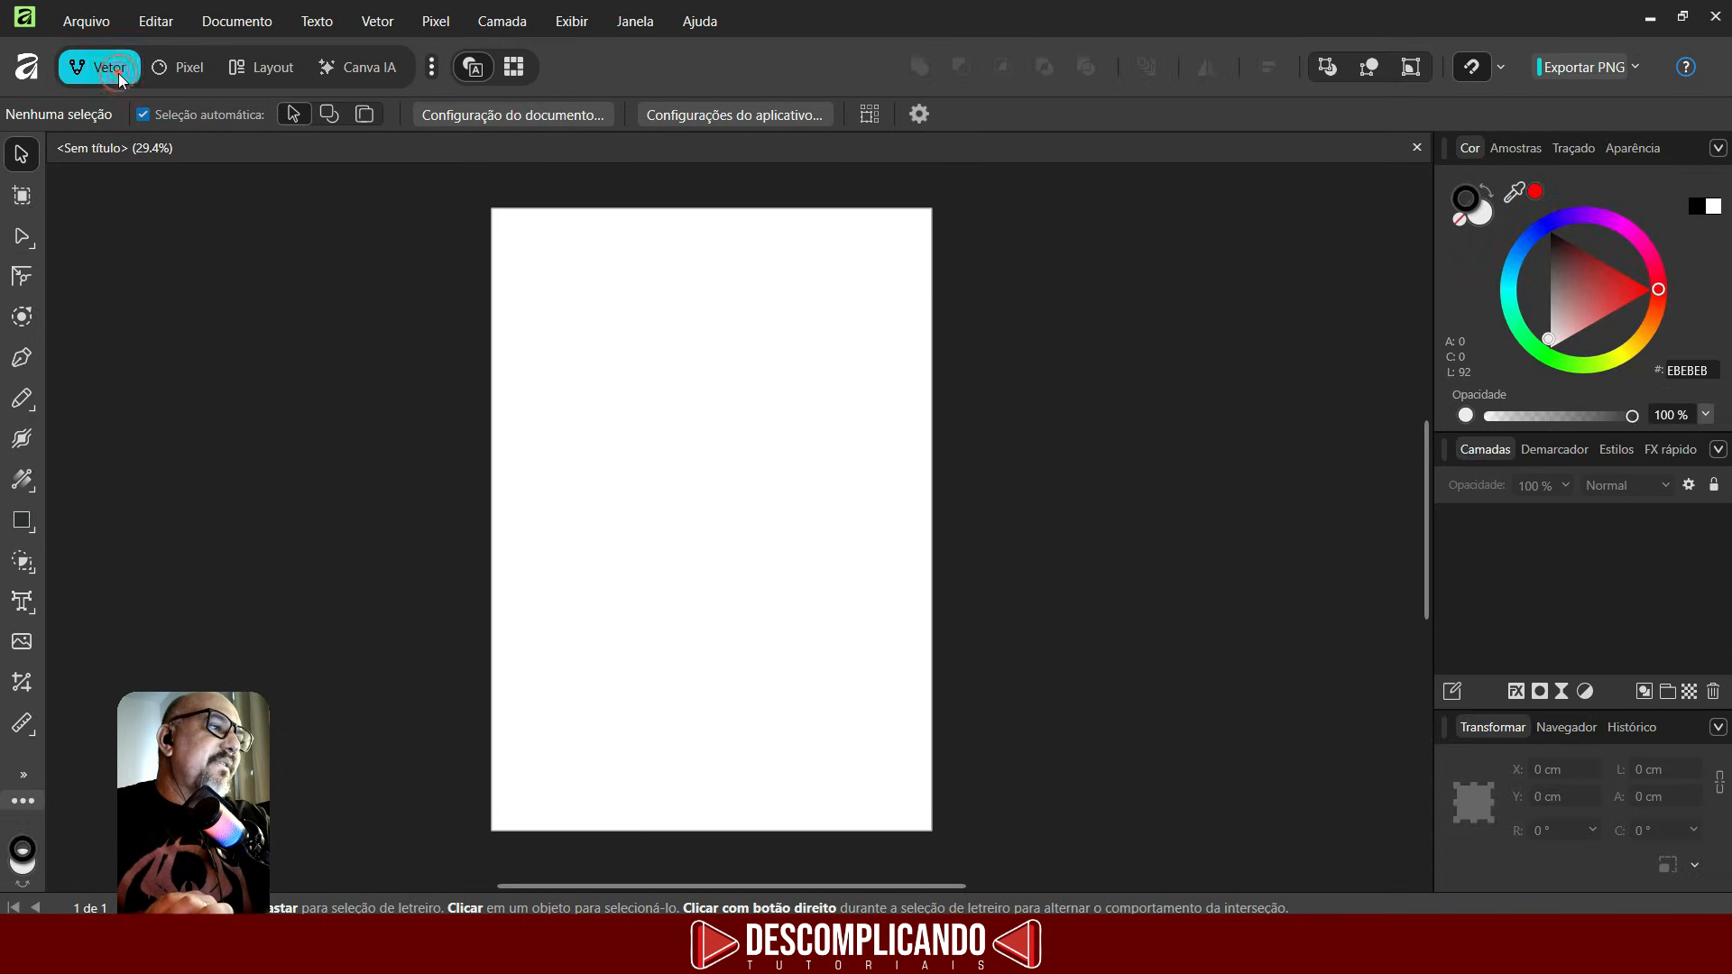
# - Draw a rectangle about 11 × 10 cm near the page's top-left corner with the Rectangle tool
pyautogui.click(350, 300)
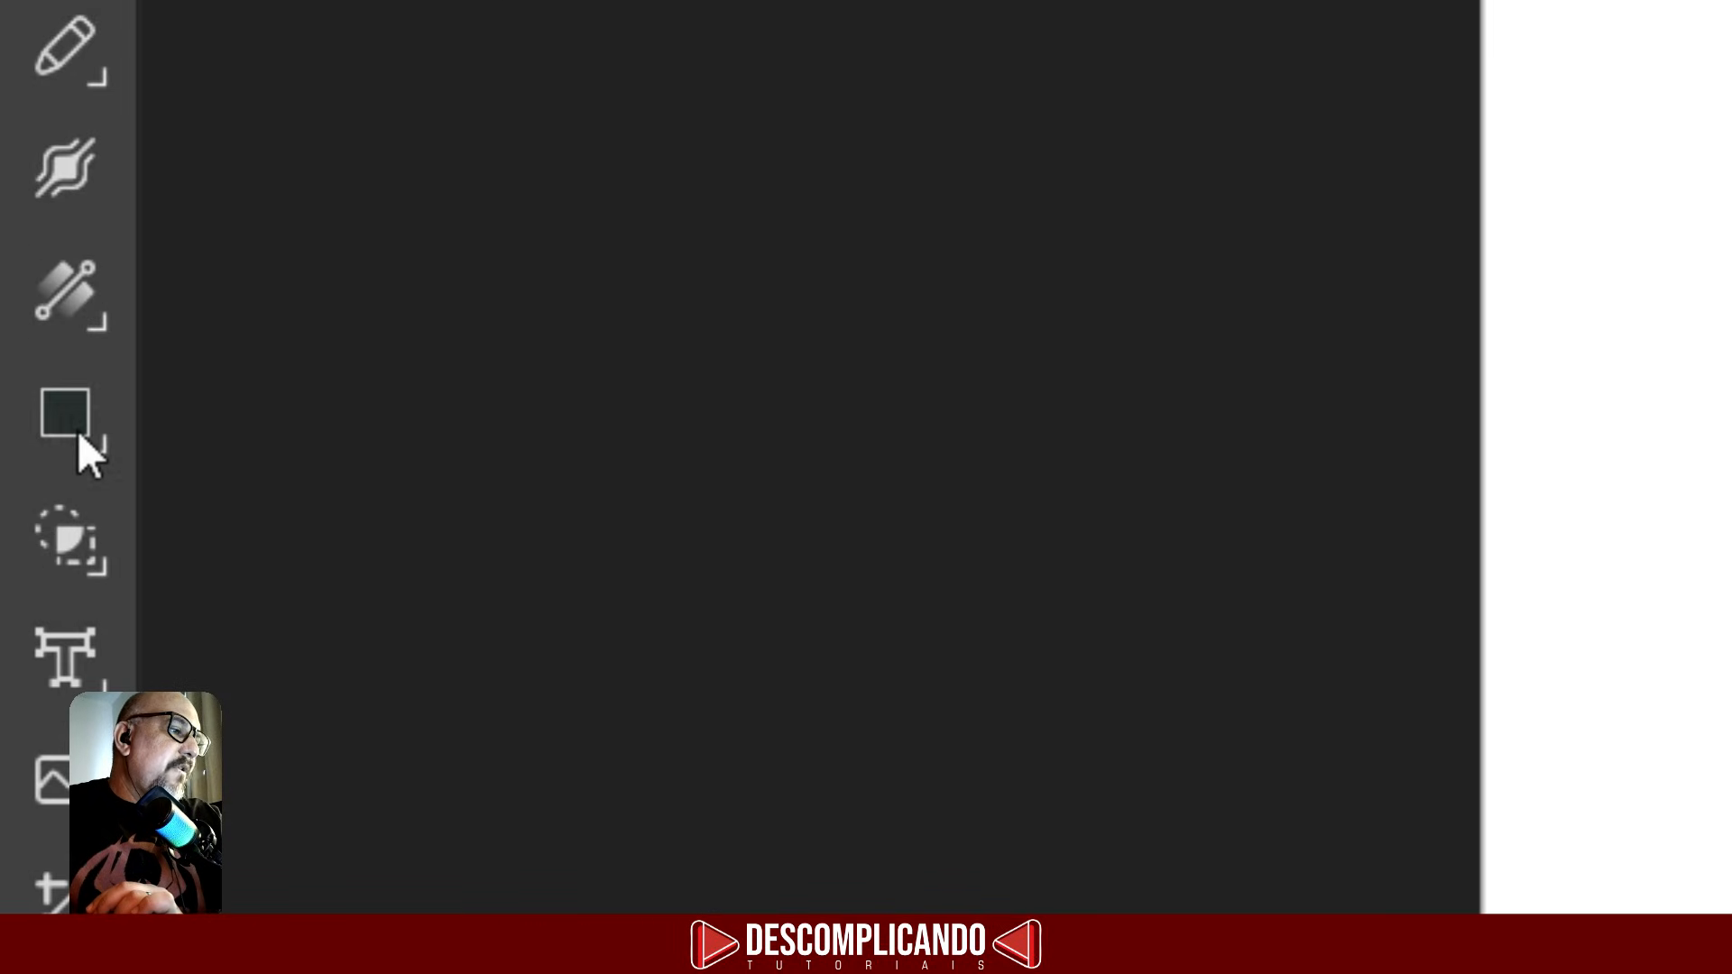
pyautogui.click(79, 429)
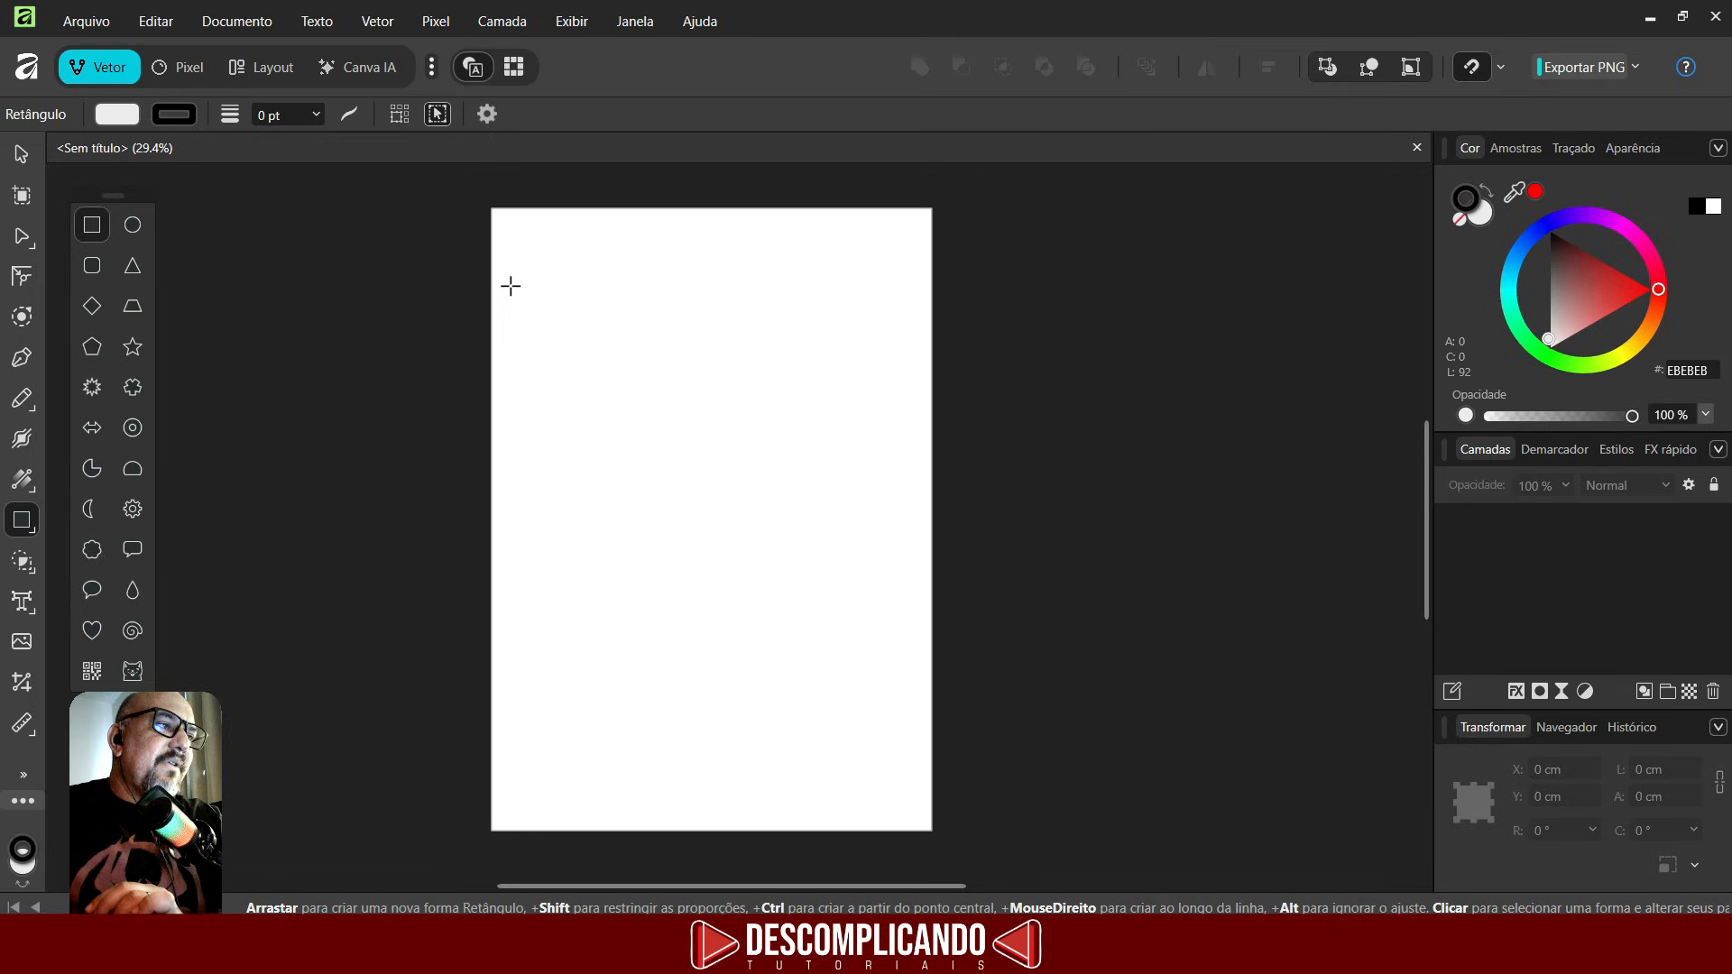
pyautogui.moveTo(511, 286); pyautogui.dragTo(667, 435)
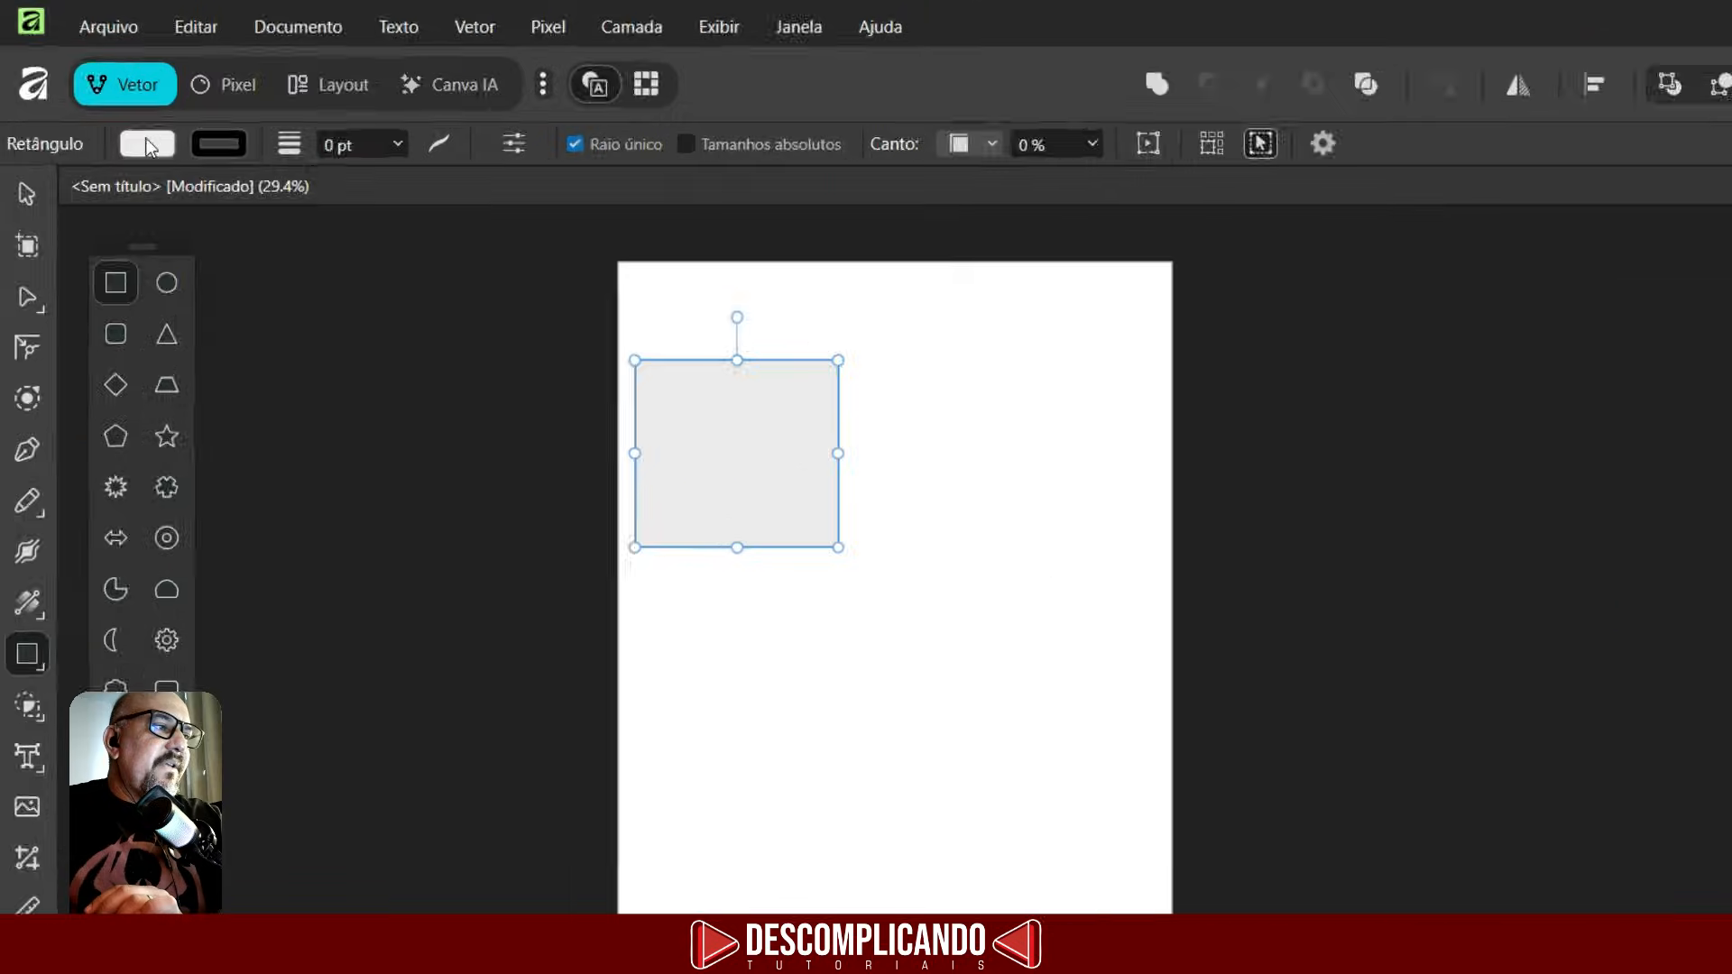
# - Set the rectangle's fill colour to black
pyautogui.click(147, 145)
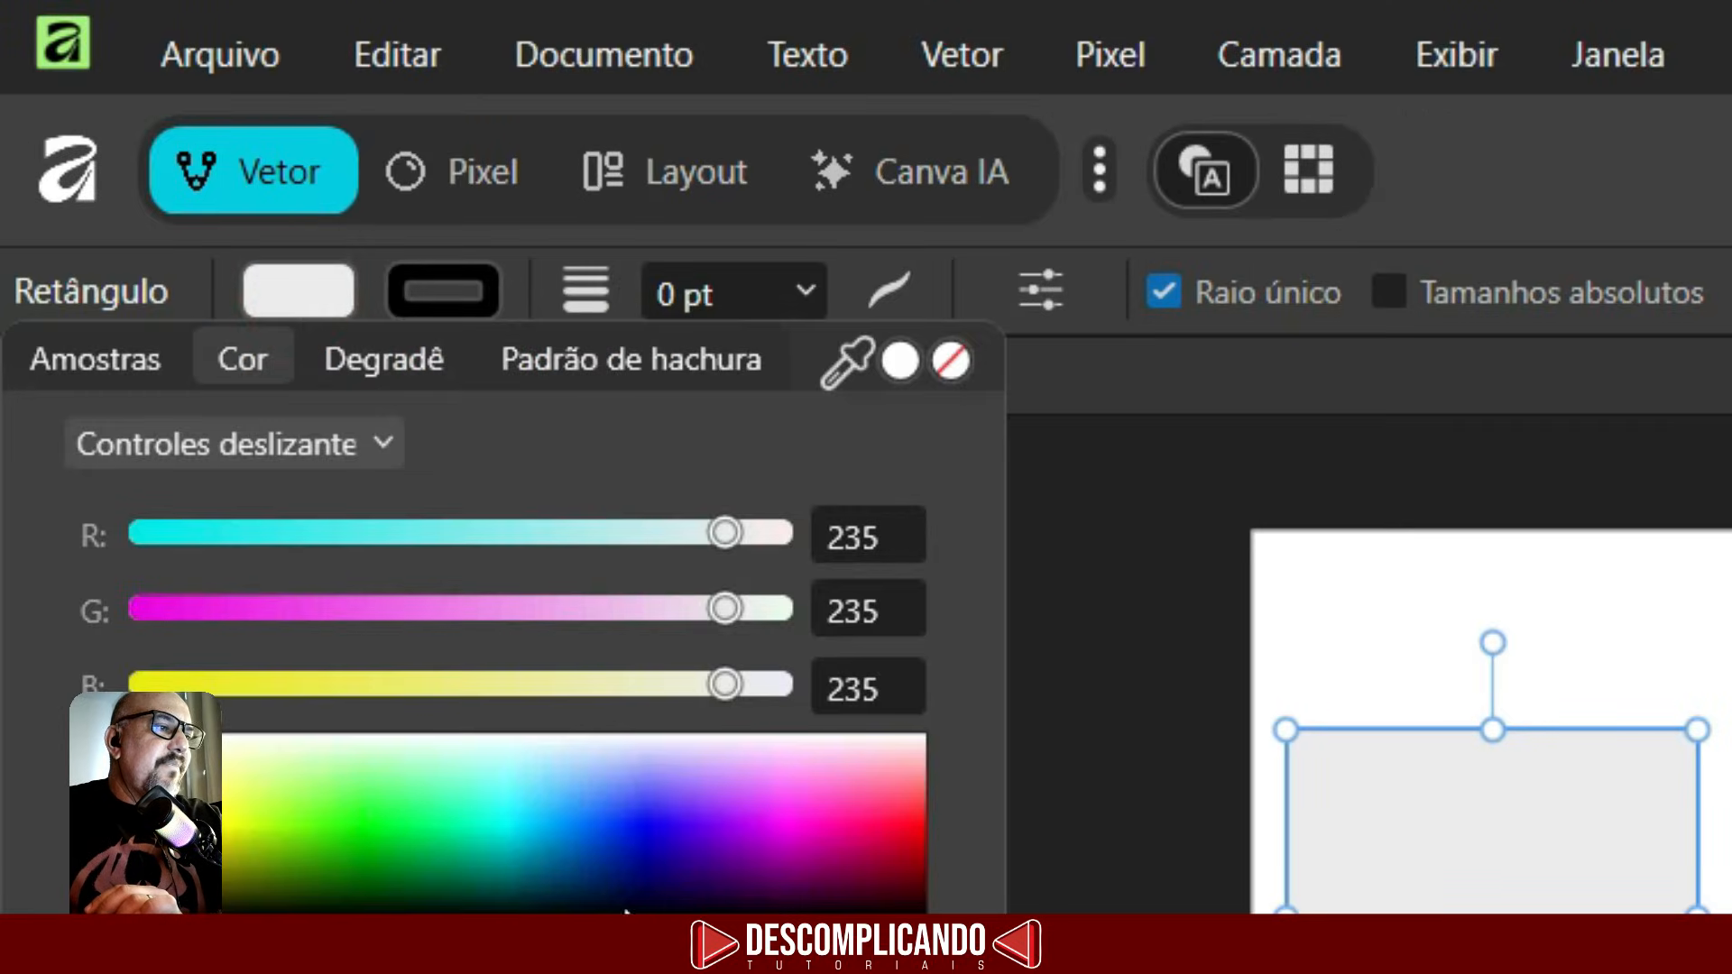
pyautogui.click(678, 839)
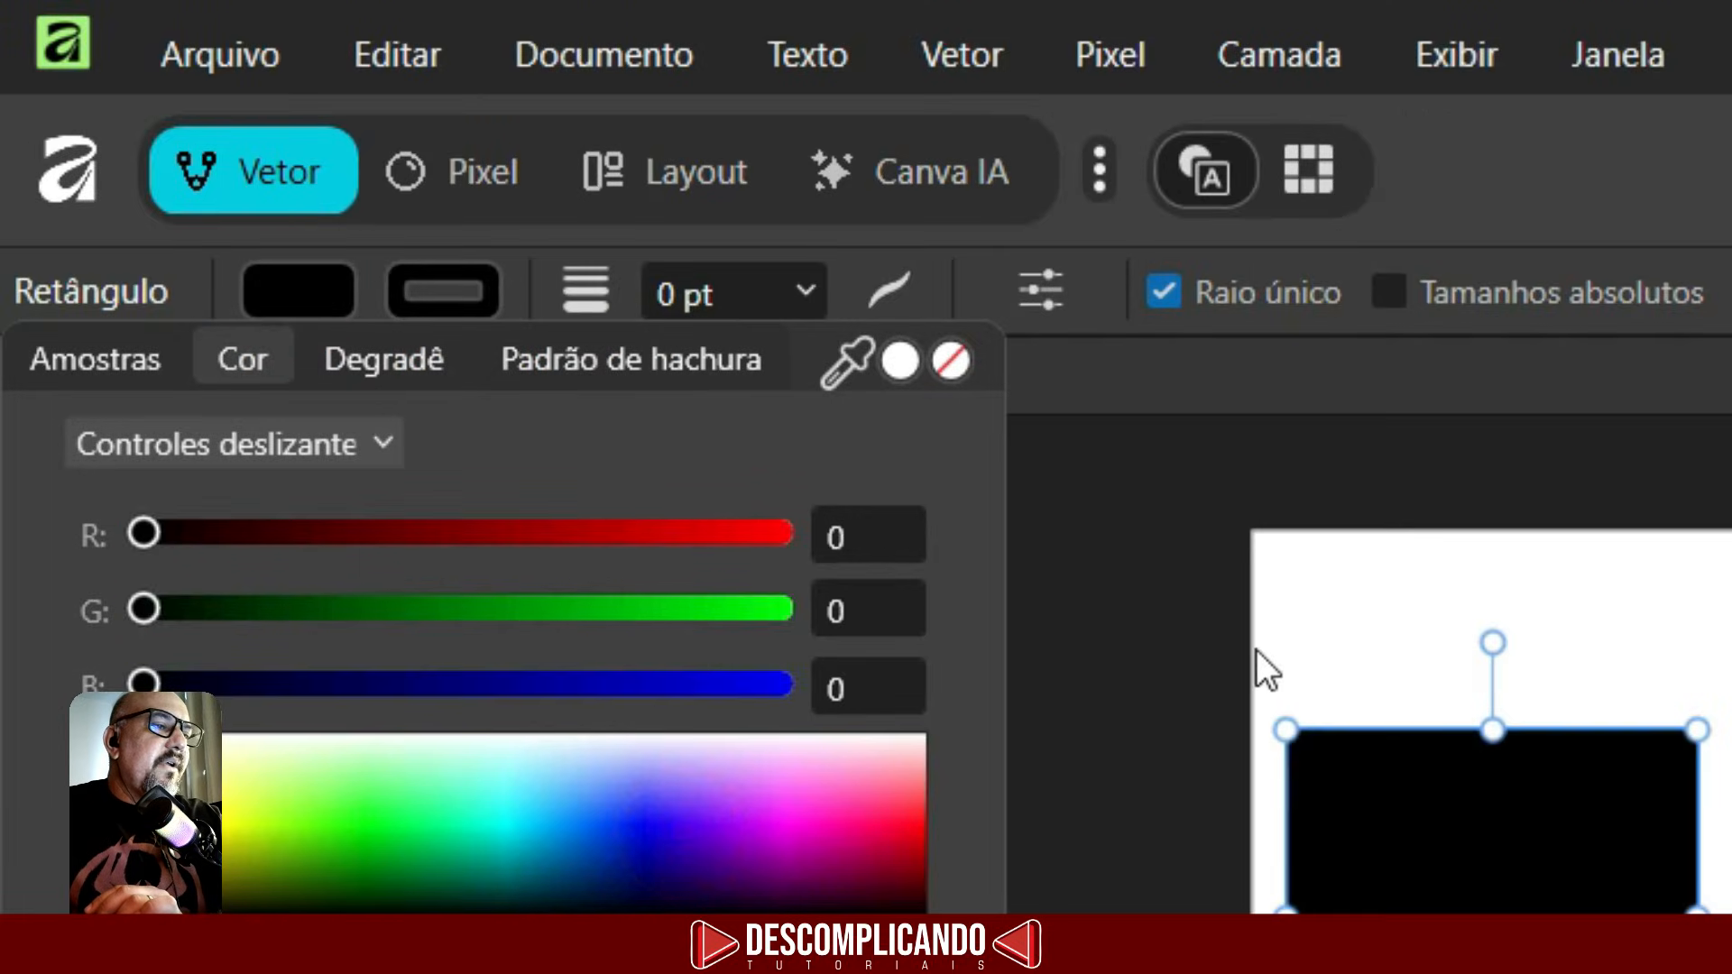
pyautogui.click(1276, 622)
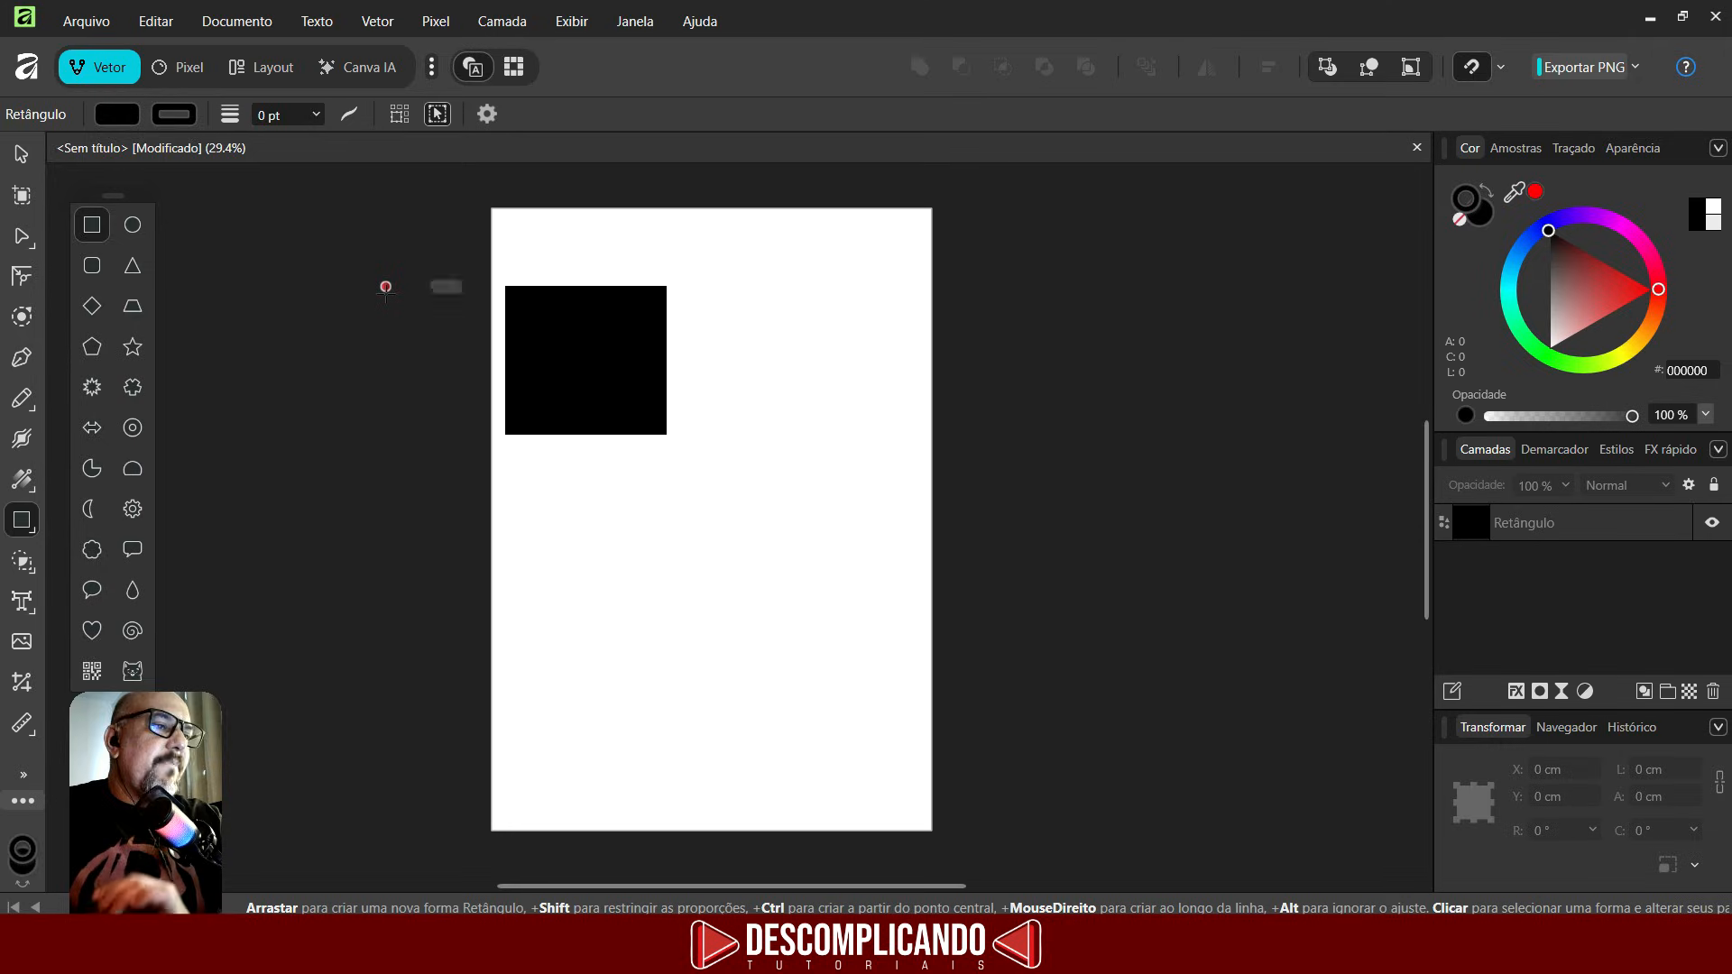
# - Select the rectangle with the Move tool and move it towards the page's horizontal centre
pyautogui.click(22, 155)
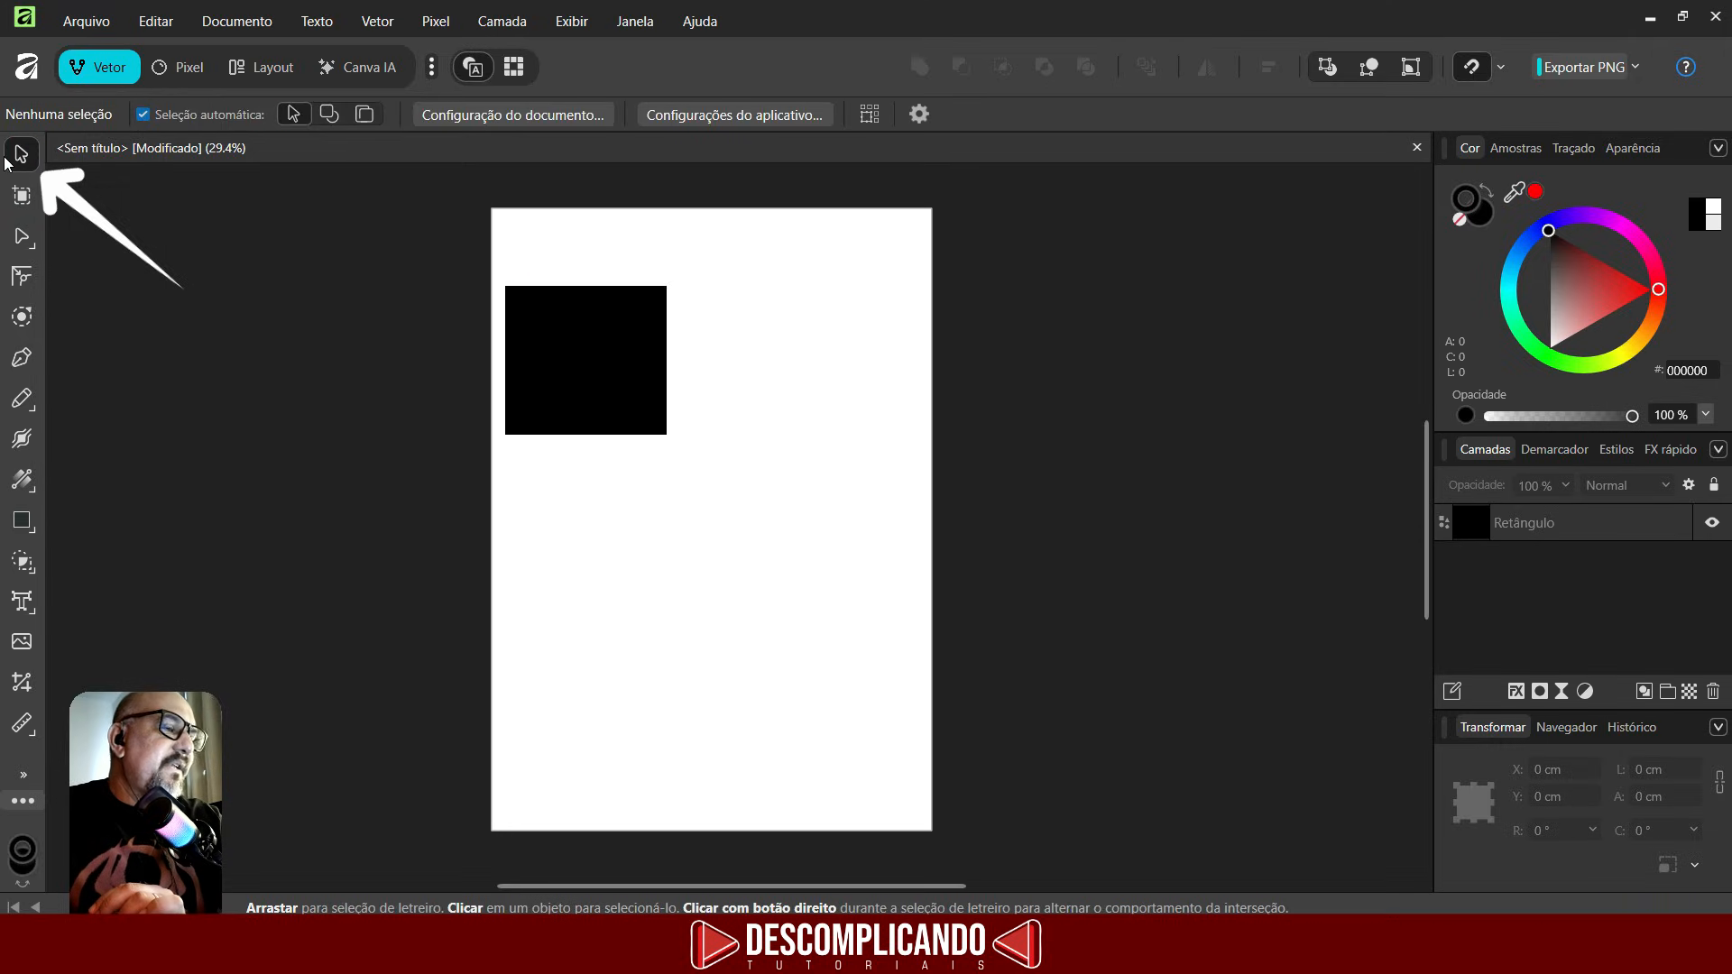
pyautogui.scroll(1, 482, 441)
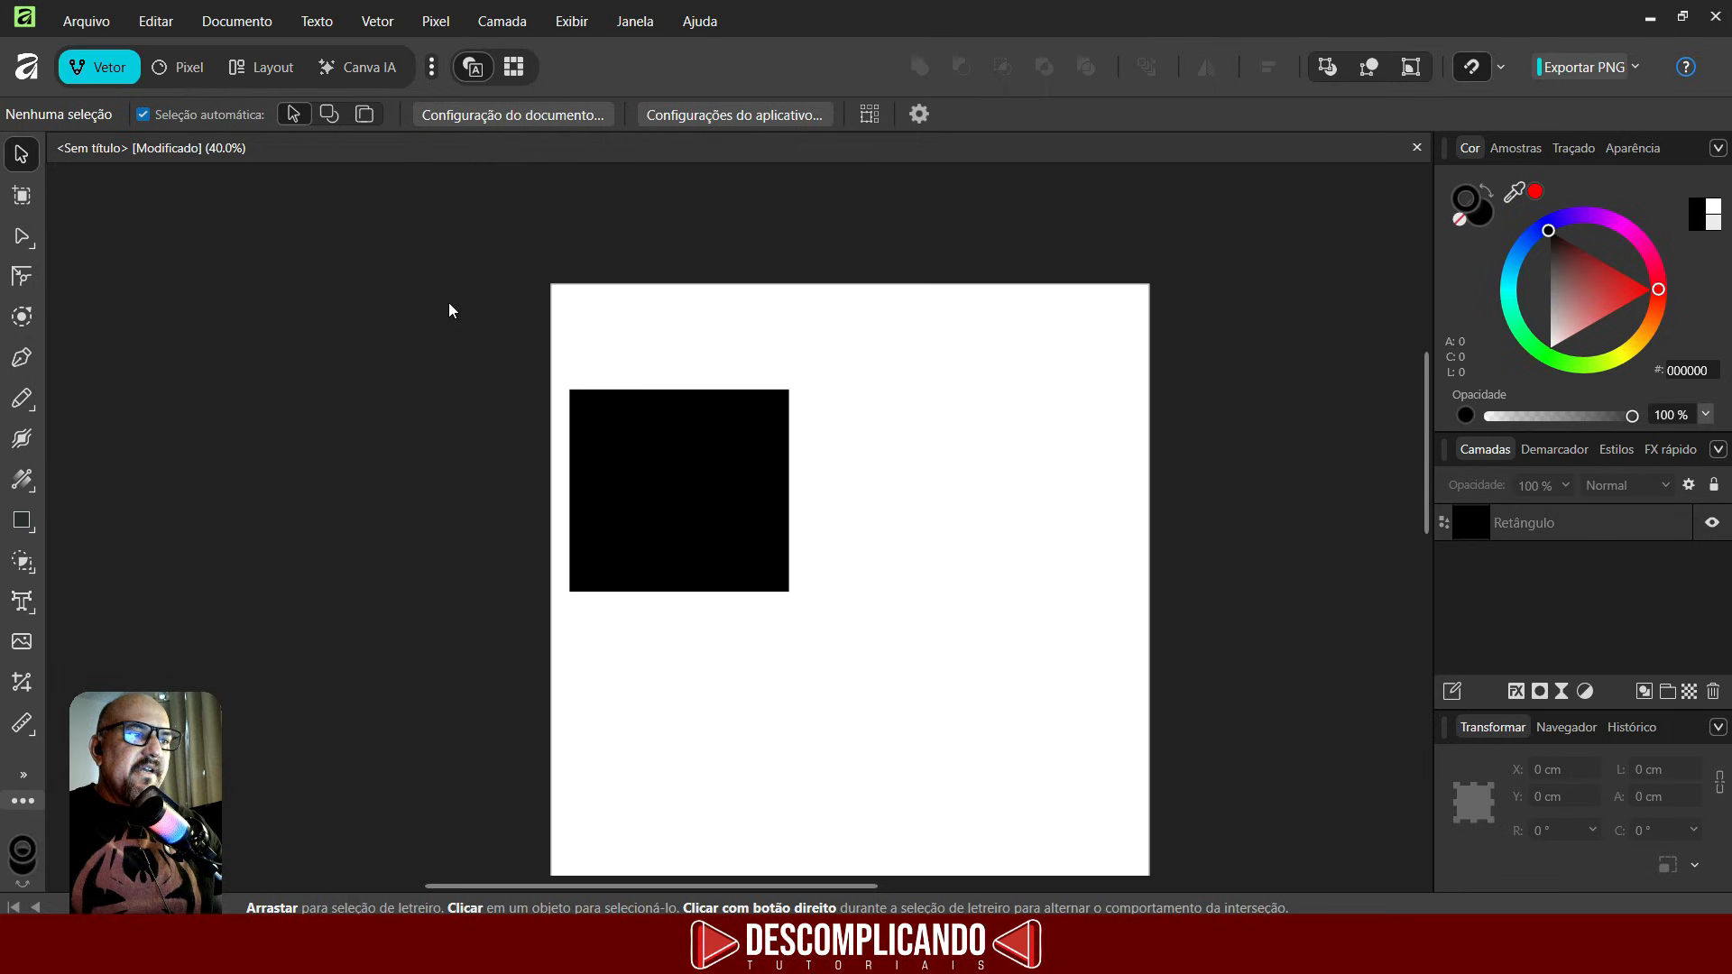
pyautogui.click(687, 502)
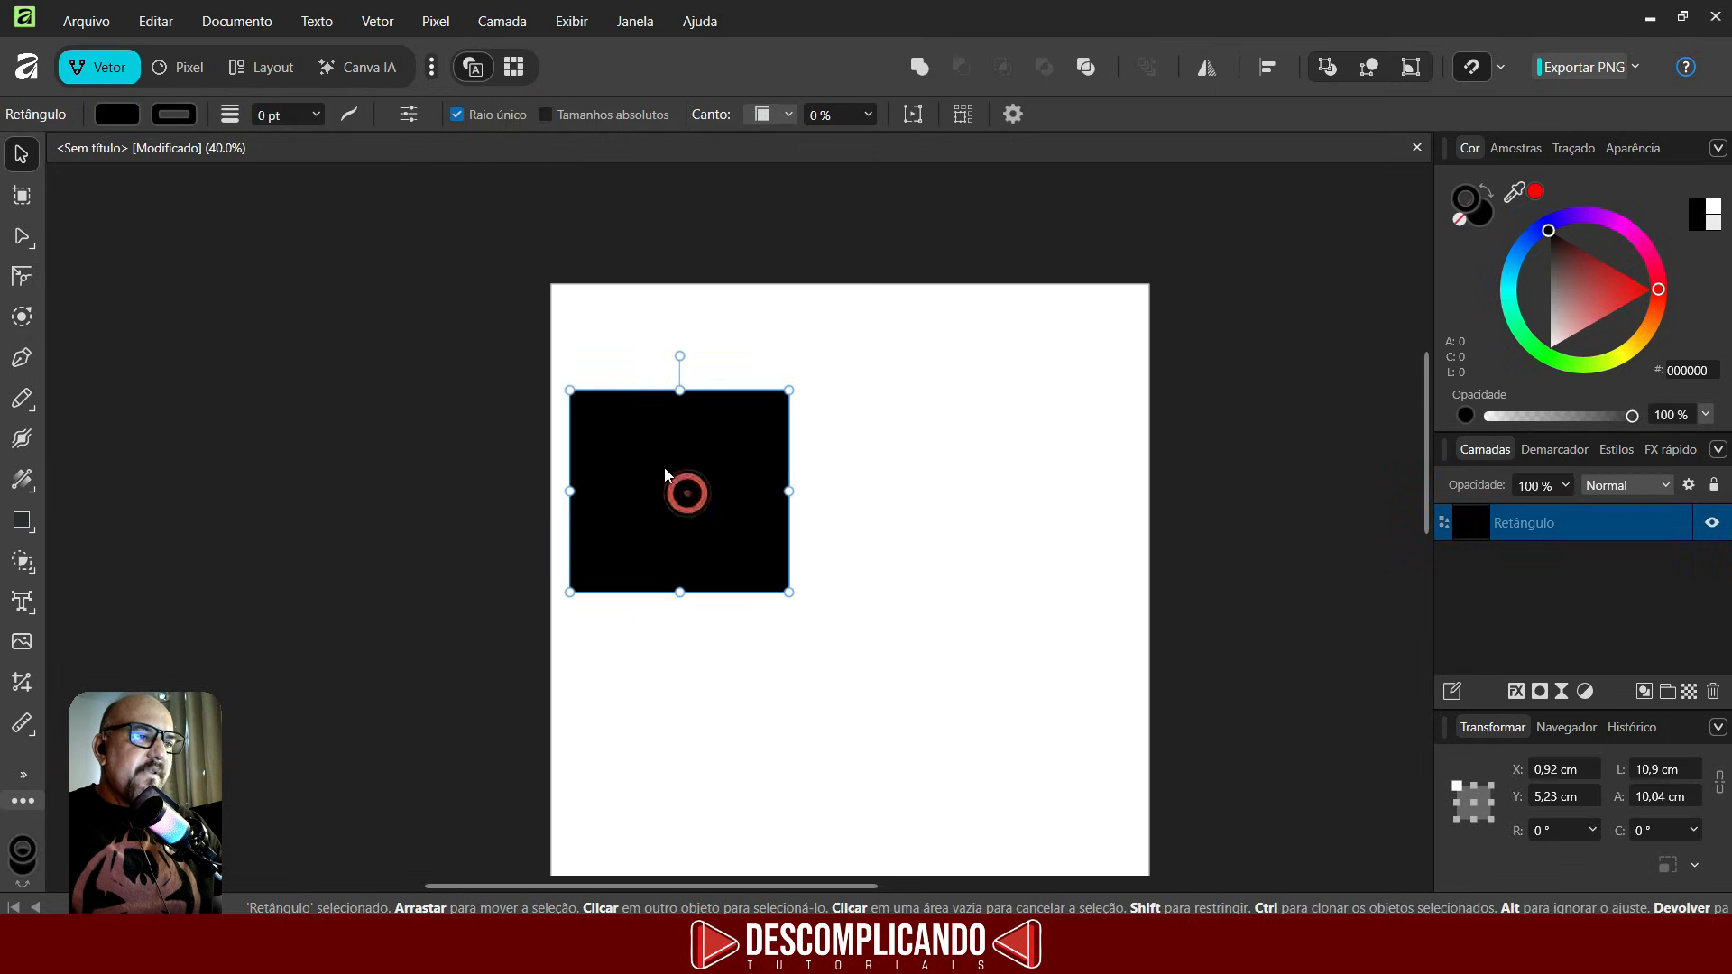
pyautogui.moveTo(665, 478); pyautogui.dragTo(821, 486)
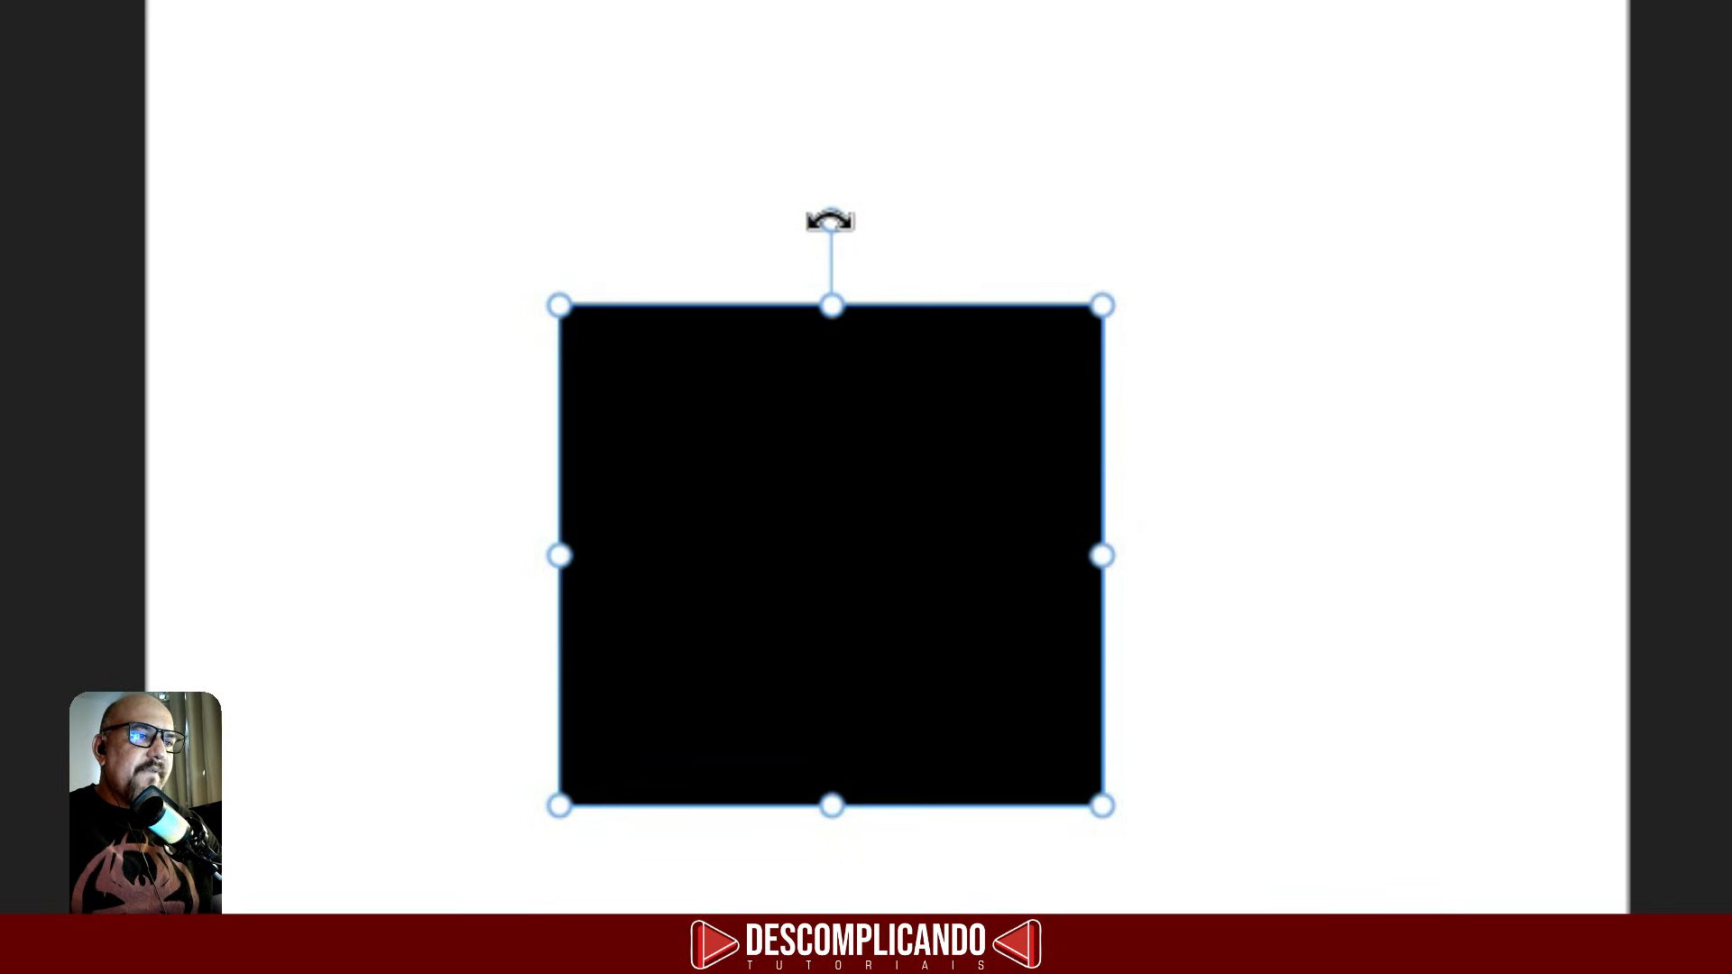
# - Rotate the rectangle by its rotation handle and undo the rotation
pyautogui.moveTo(830, 220); pyautogui.dragTo(975, 506)
pyautogui.hotkey('ctrl', 'z')
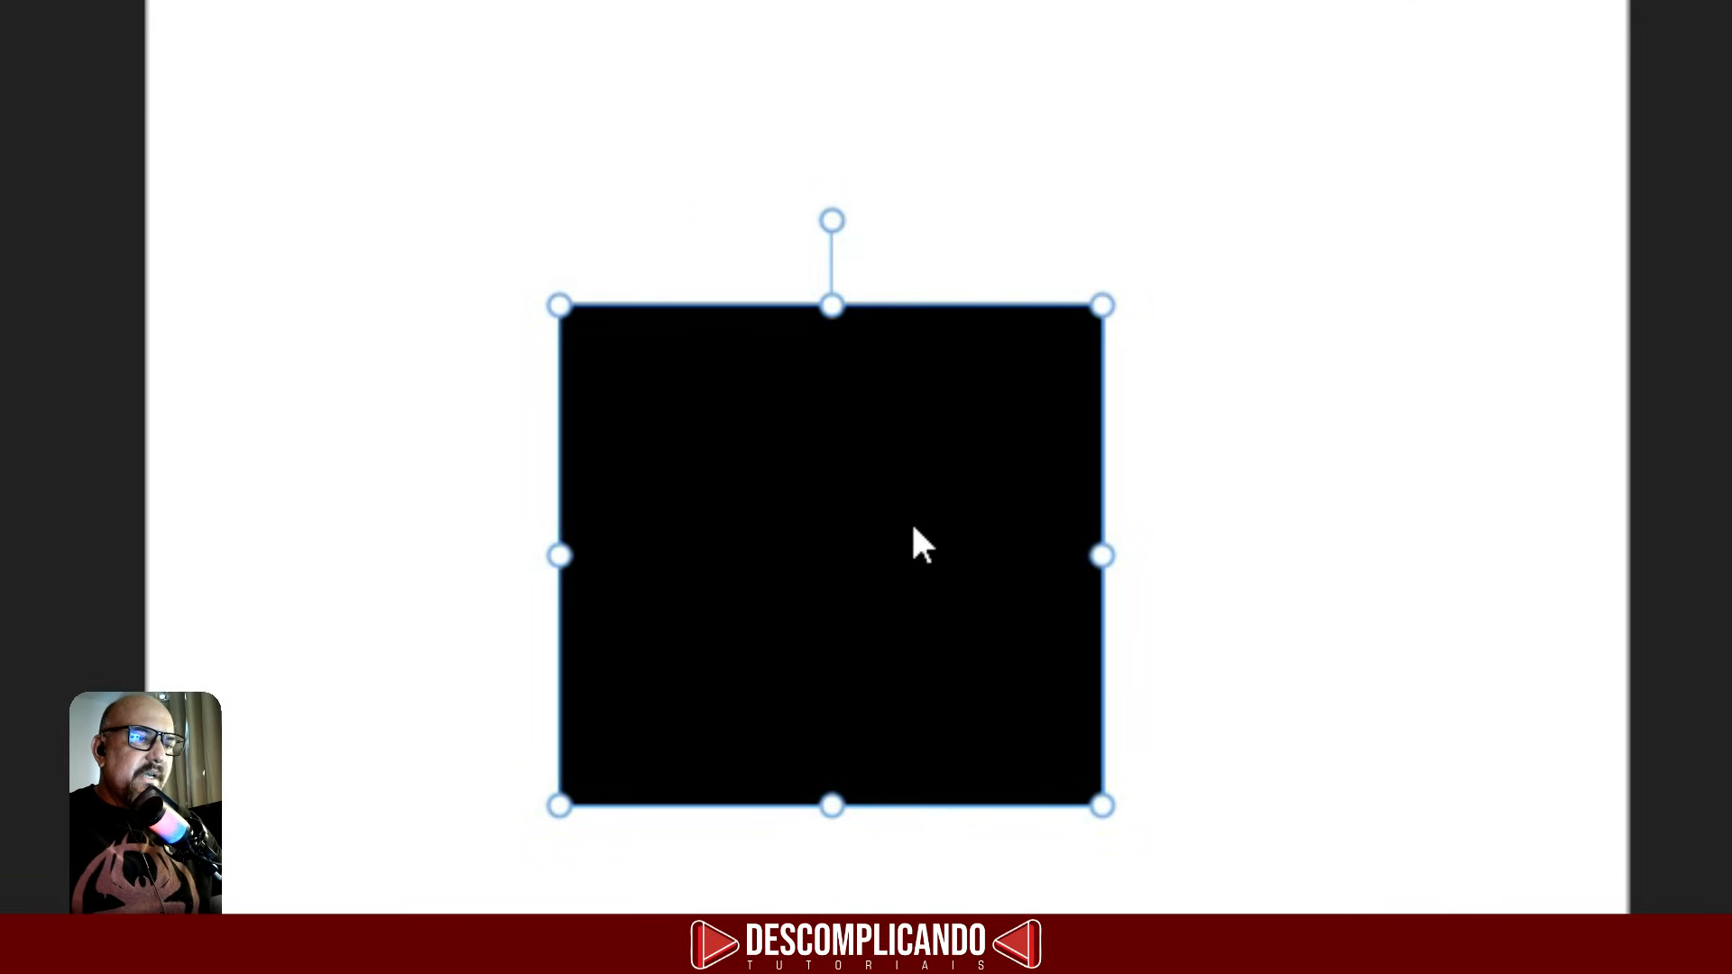
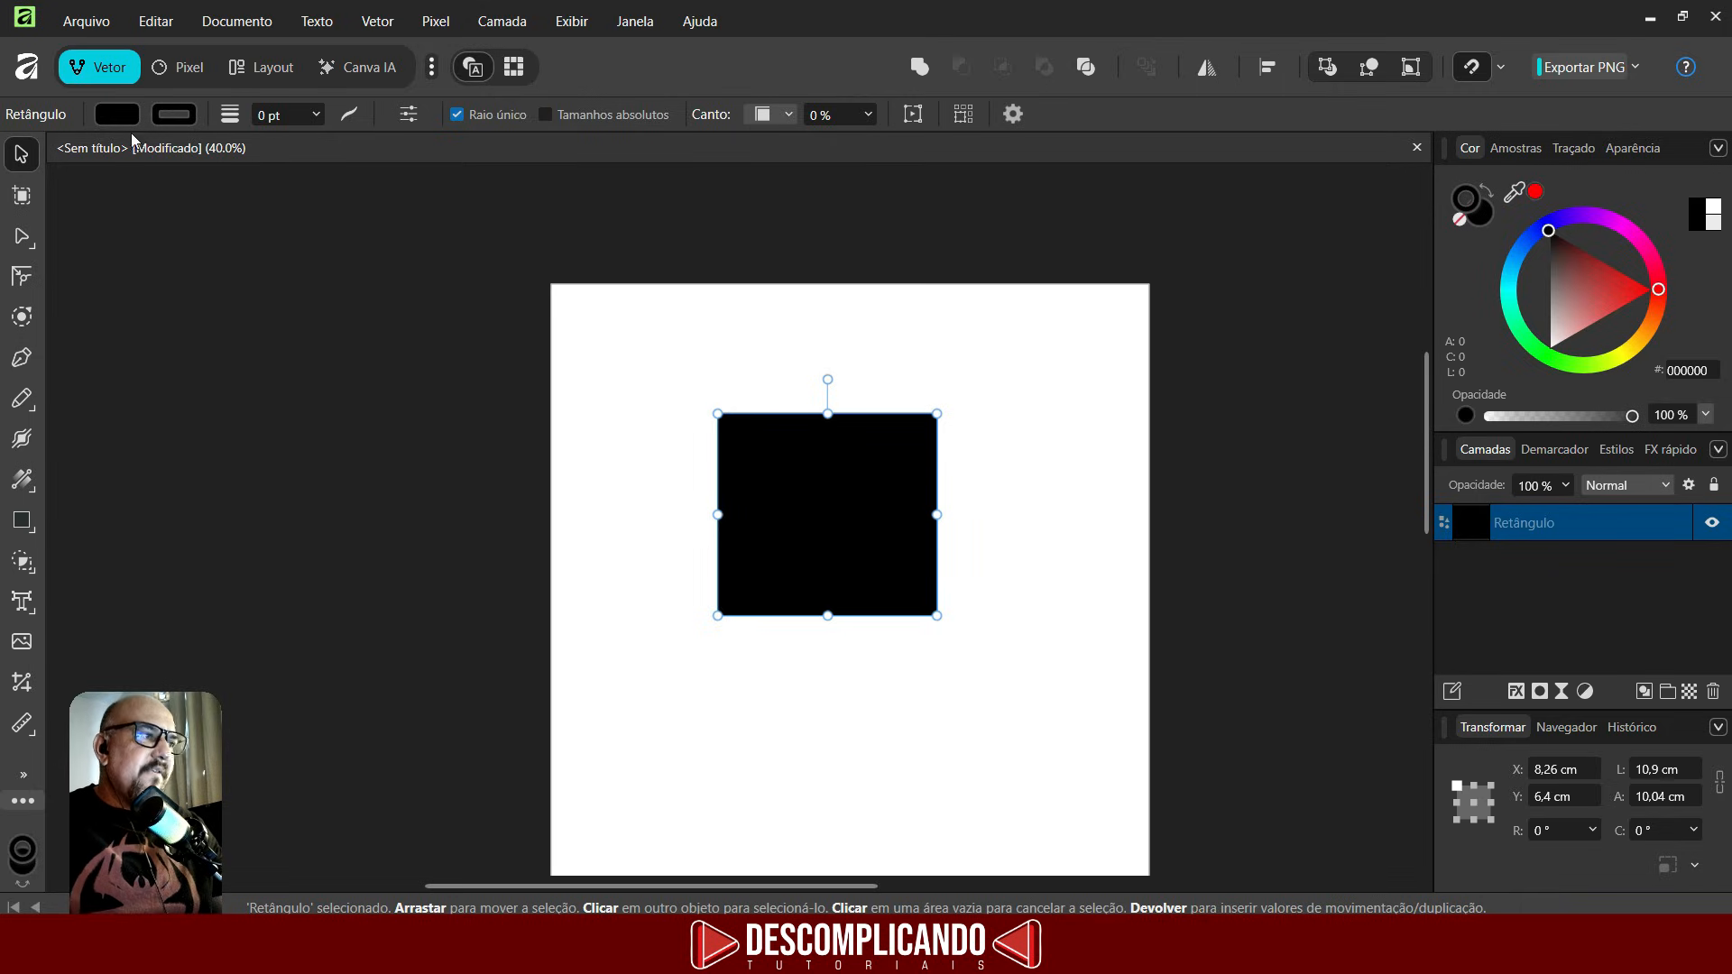
# - Add three duplicate artboards beside and above the page with the Artboard tool
pyautogui.click(30, 197)
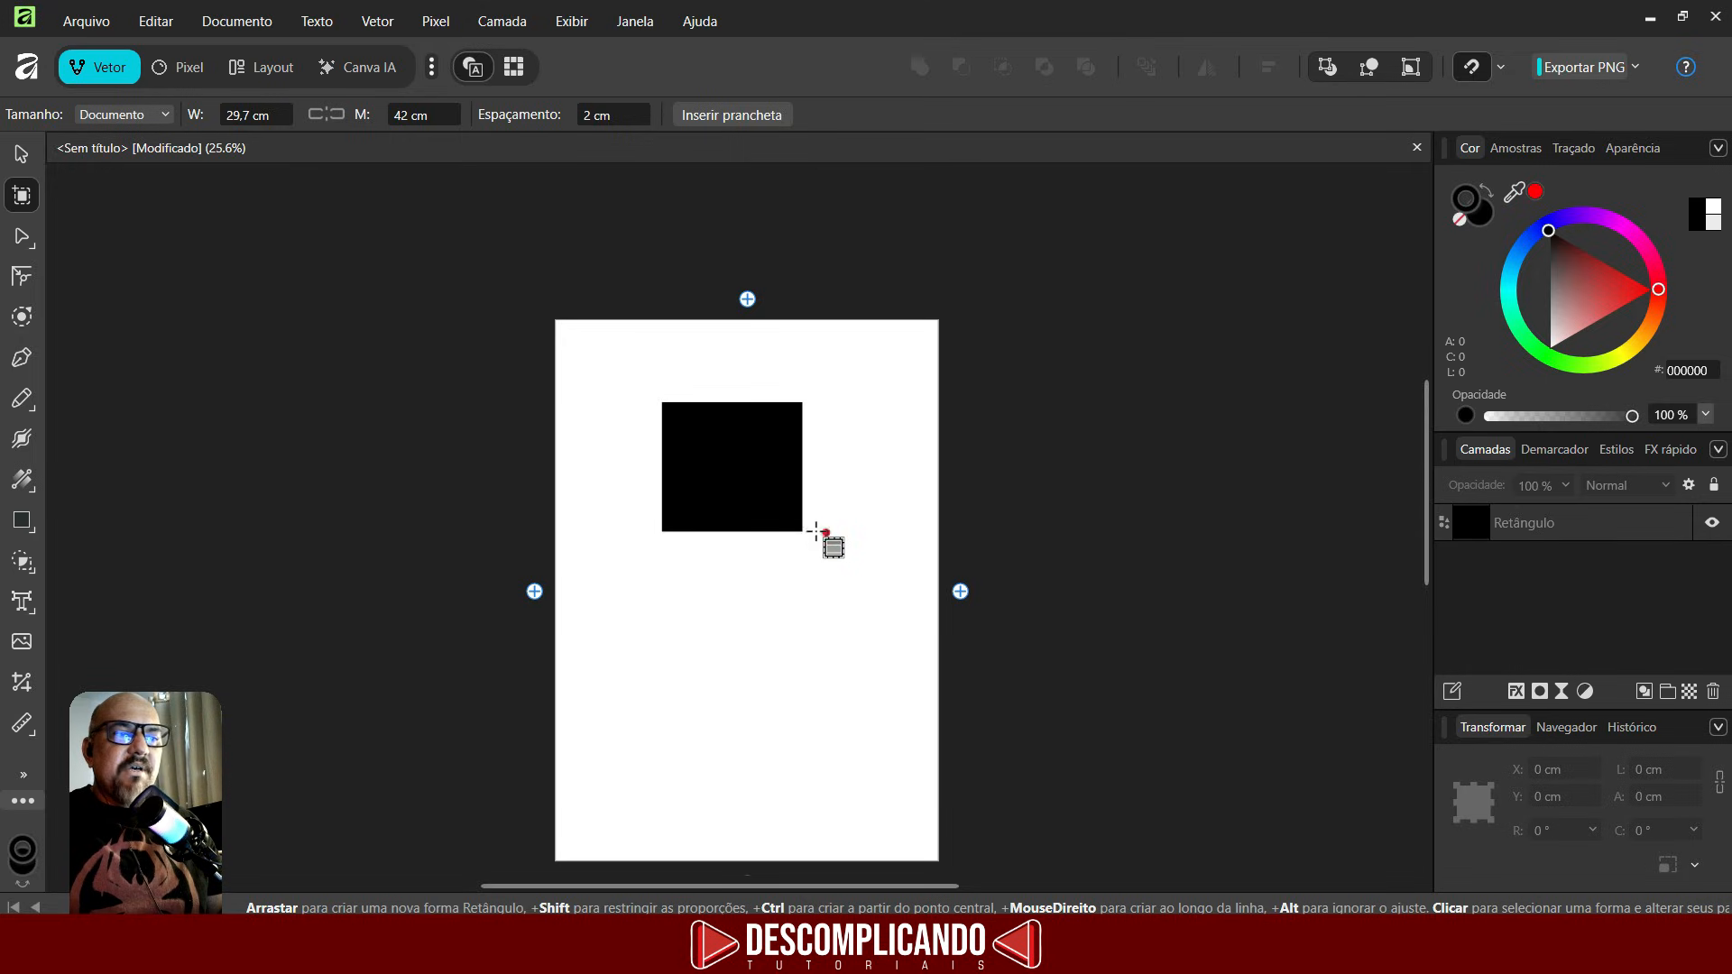
pyautogui.click(961, 592)
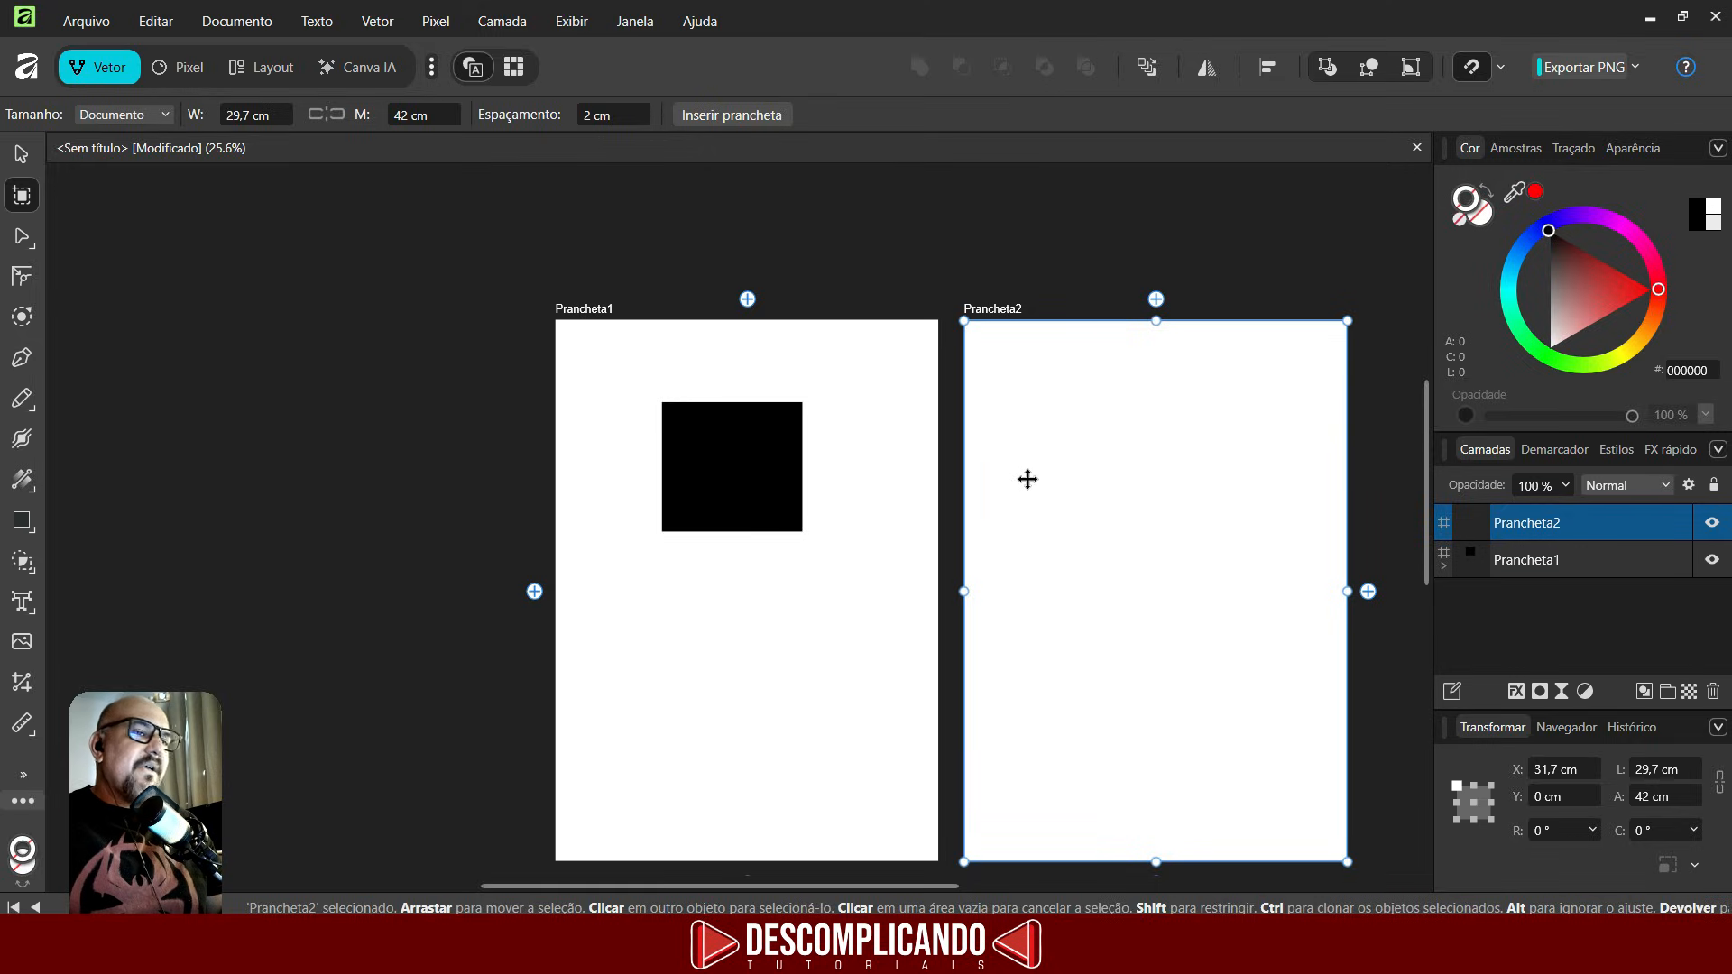
pyautogui.scroll(-1, 1028, 487)
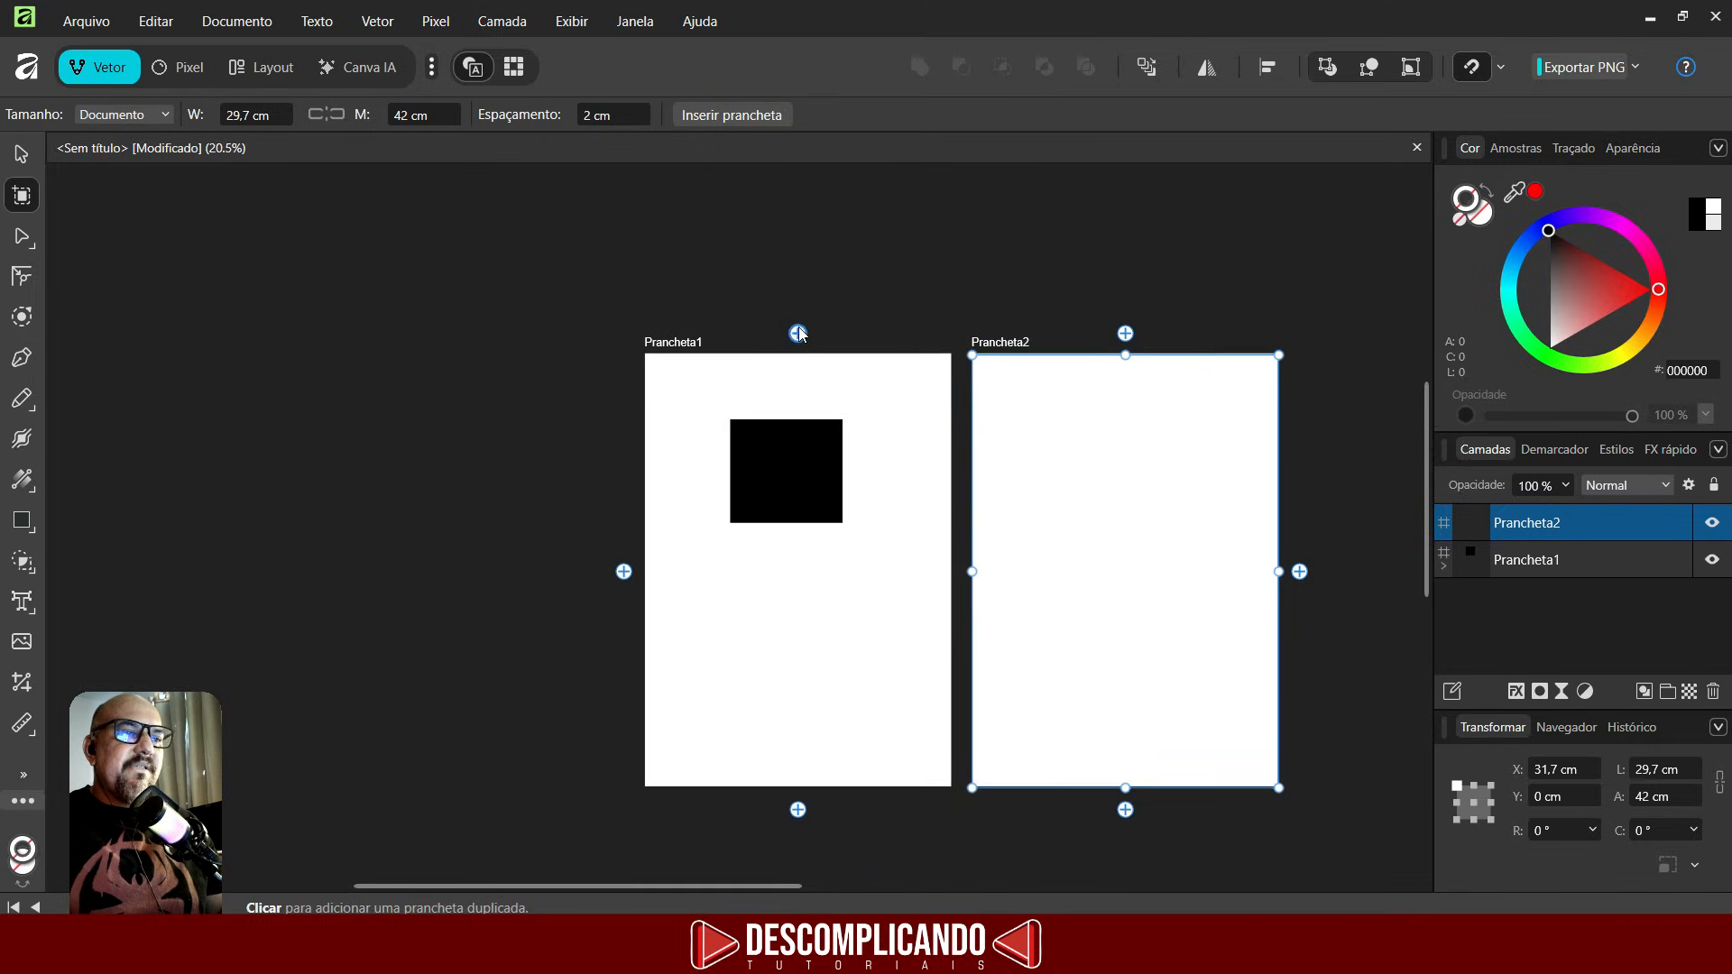
pyautogui.click(798, 334)
pyautogui.click(1125, 334)
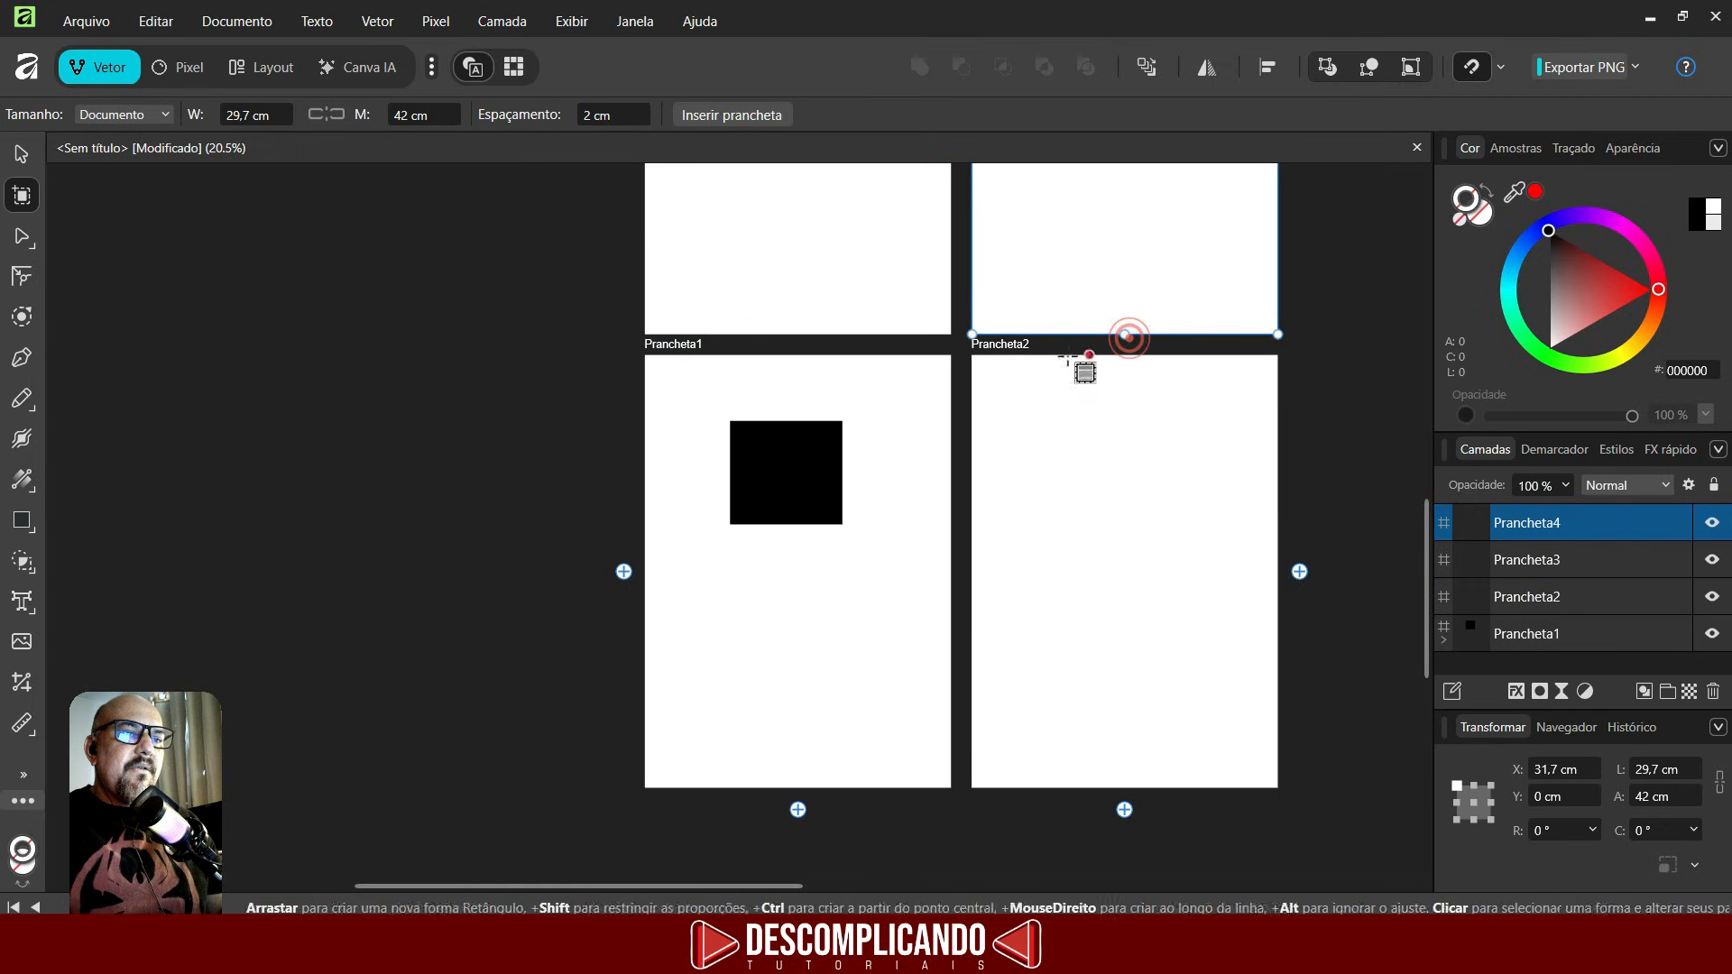
pyautogui.scroll(-2, 1038, 388)
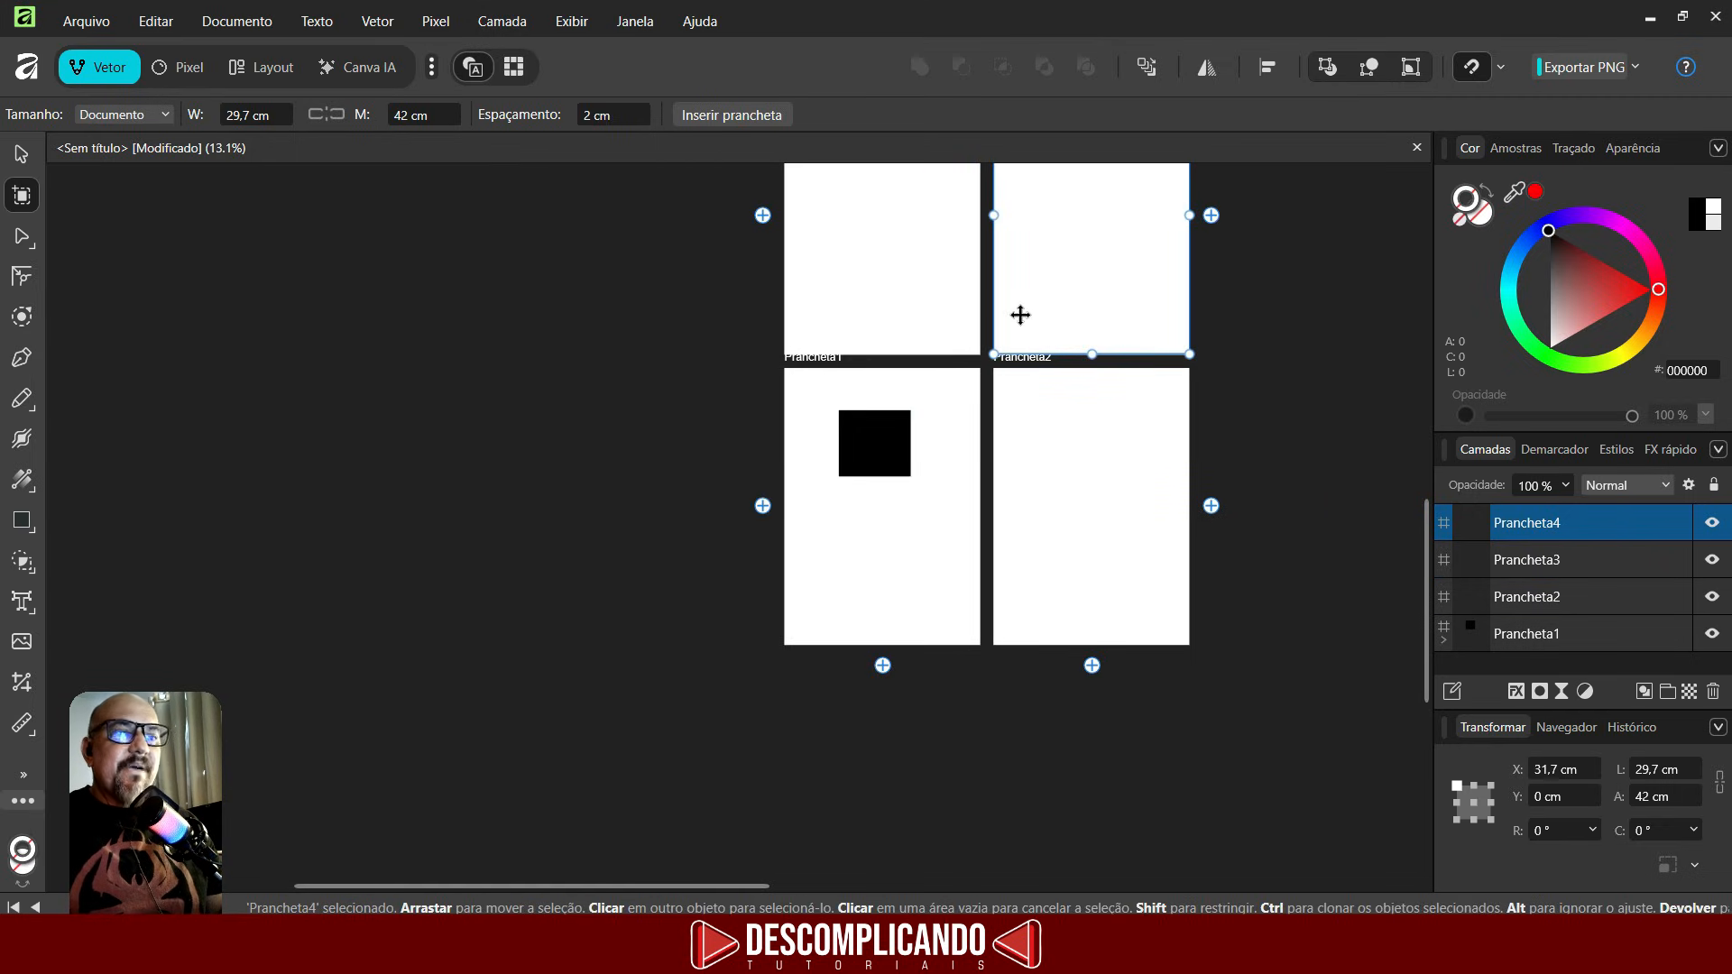
pyautogui.scroll(3, 1020, 318)
pyautogui.scroll(-2, 761, 415)
pyautogui.scroll(-1, 872, 470)
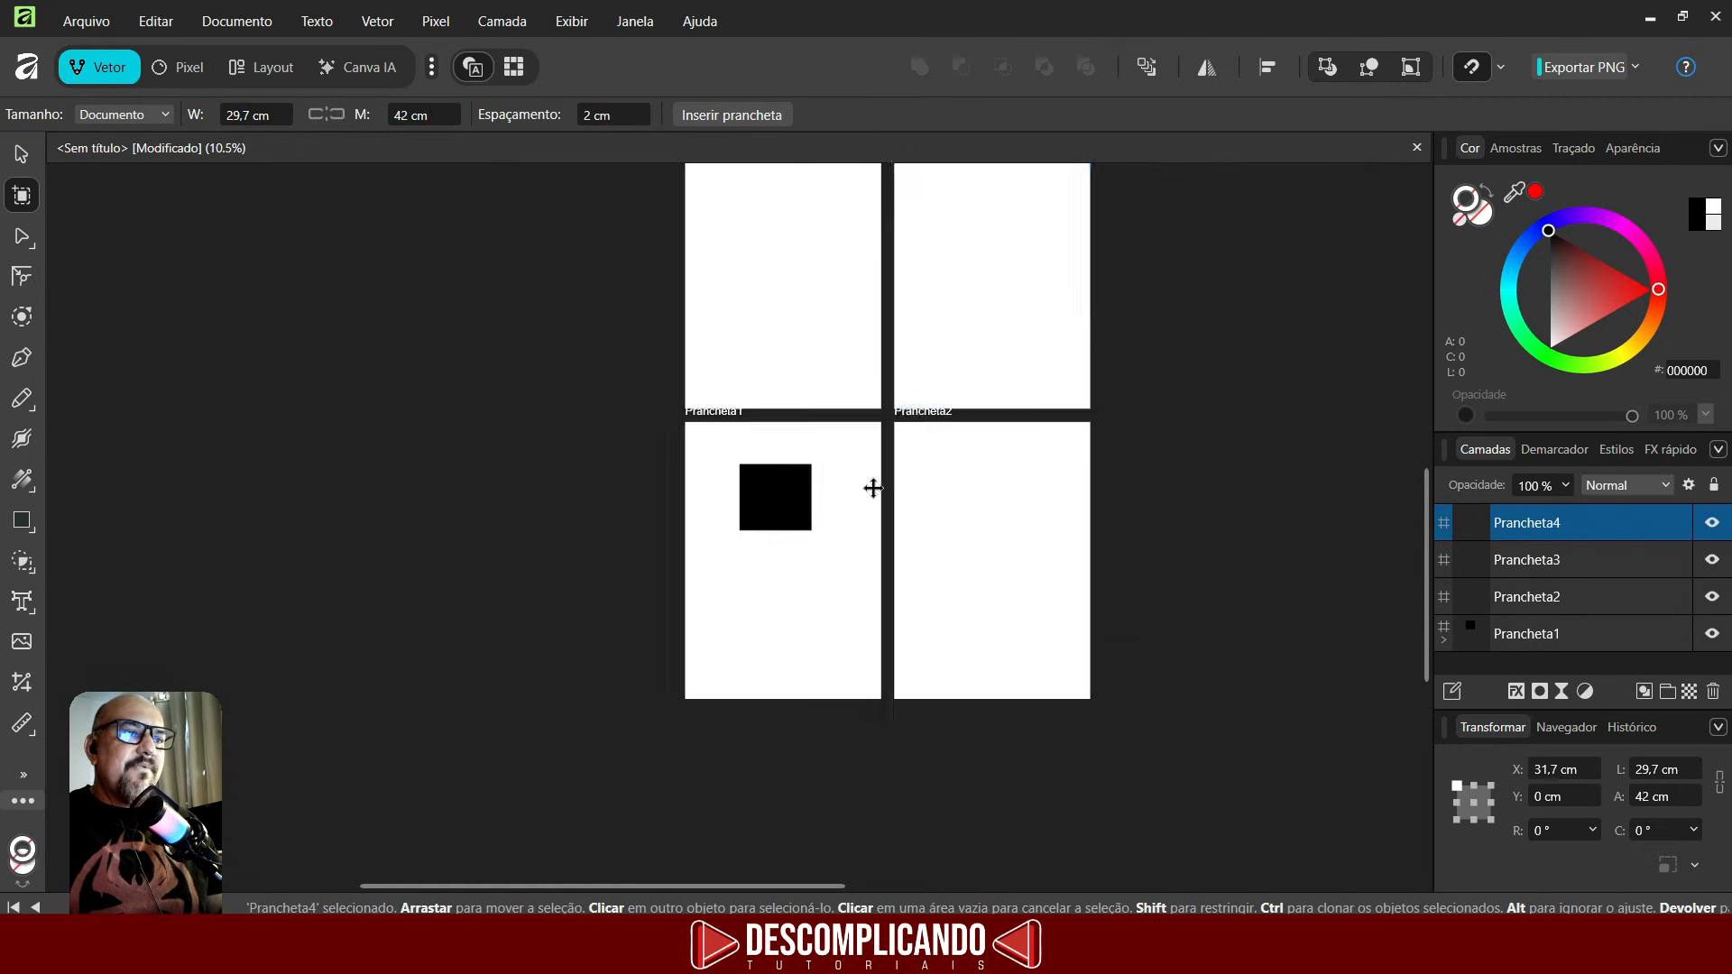
pyautogui.scroll(1, 872, 489)
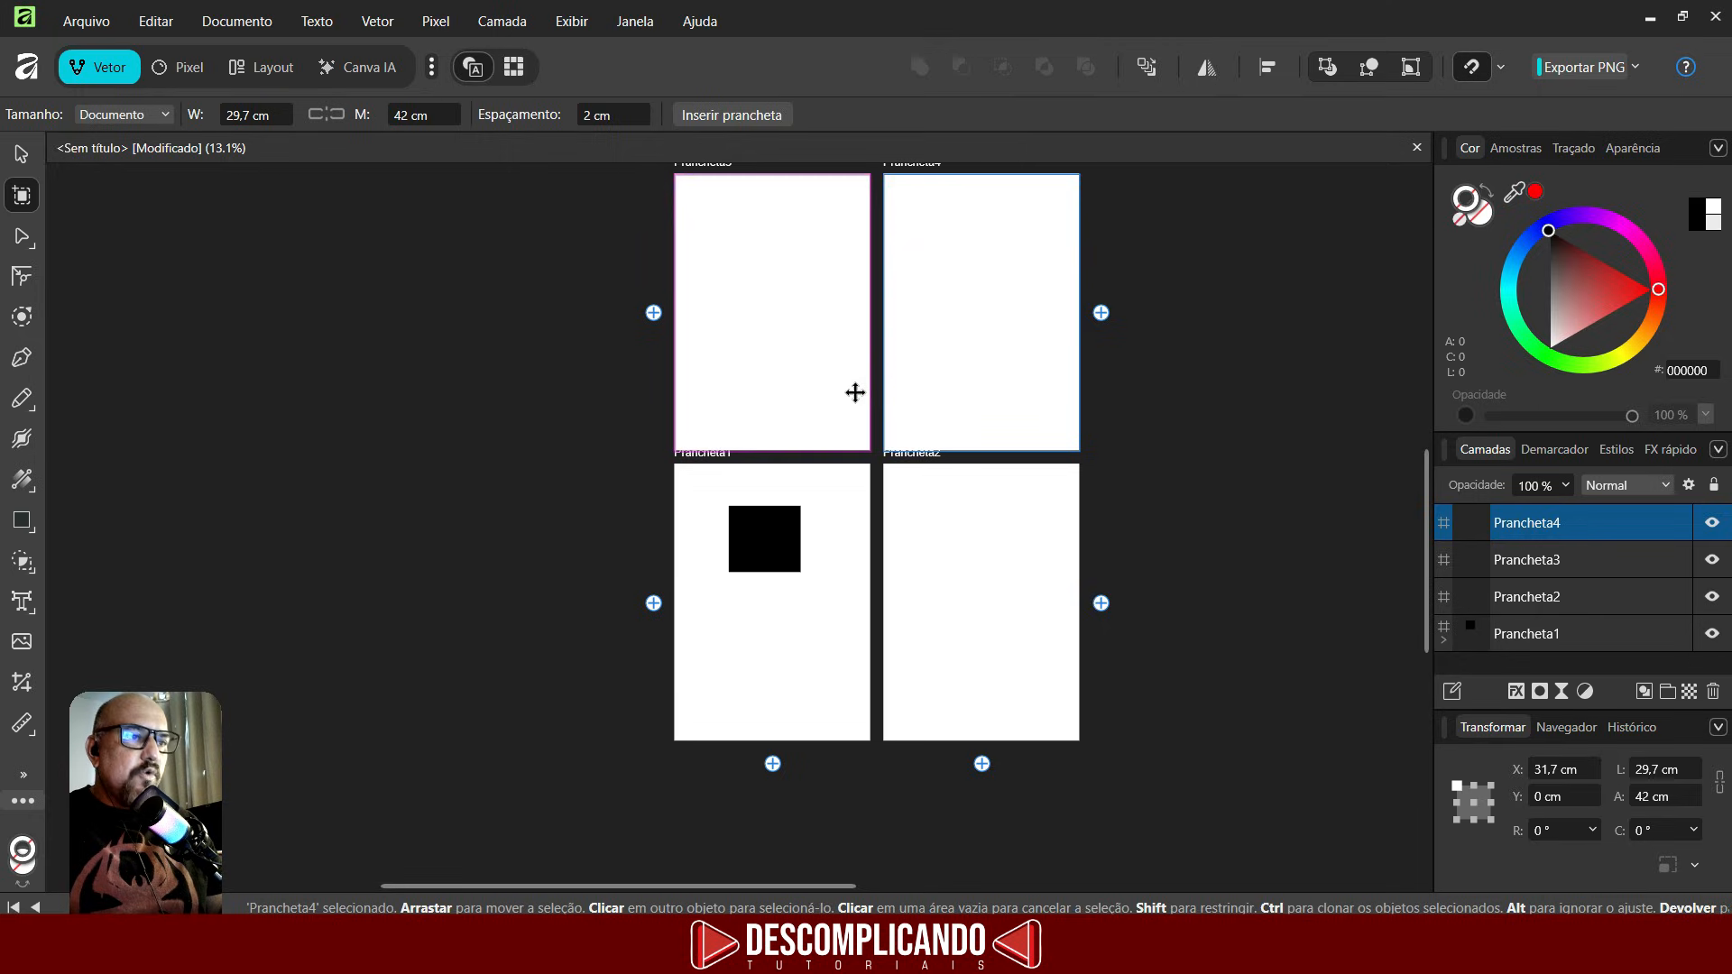
# - Delete all the artboards from the document
pyautogui.press('Delete')
pyautogui.press('Delete')
pyautogui.press('Delete')
pyautogui.press('m')
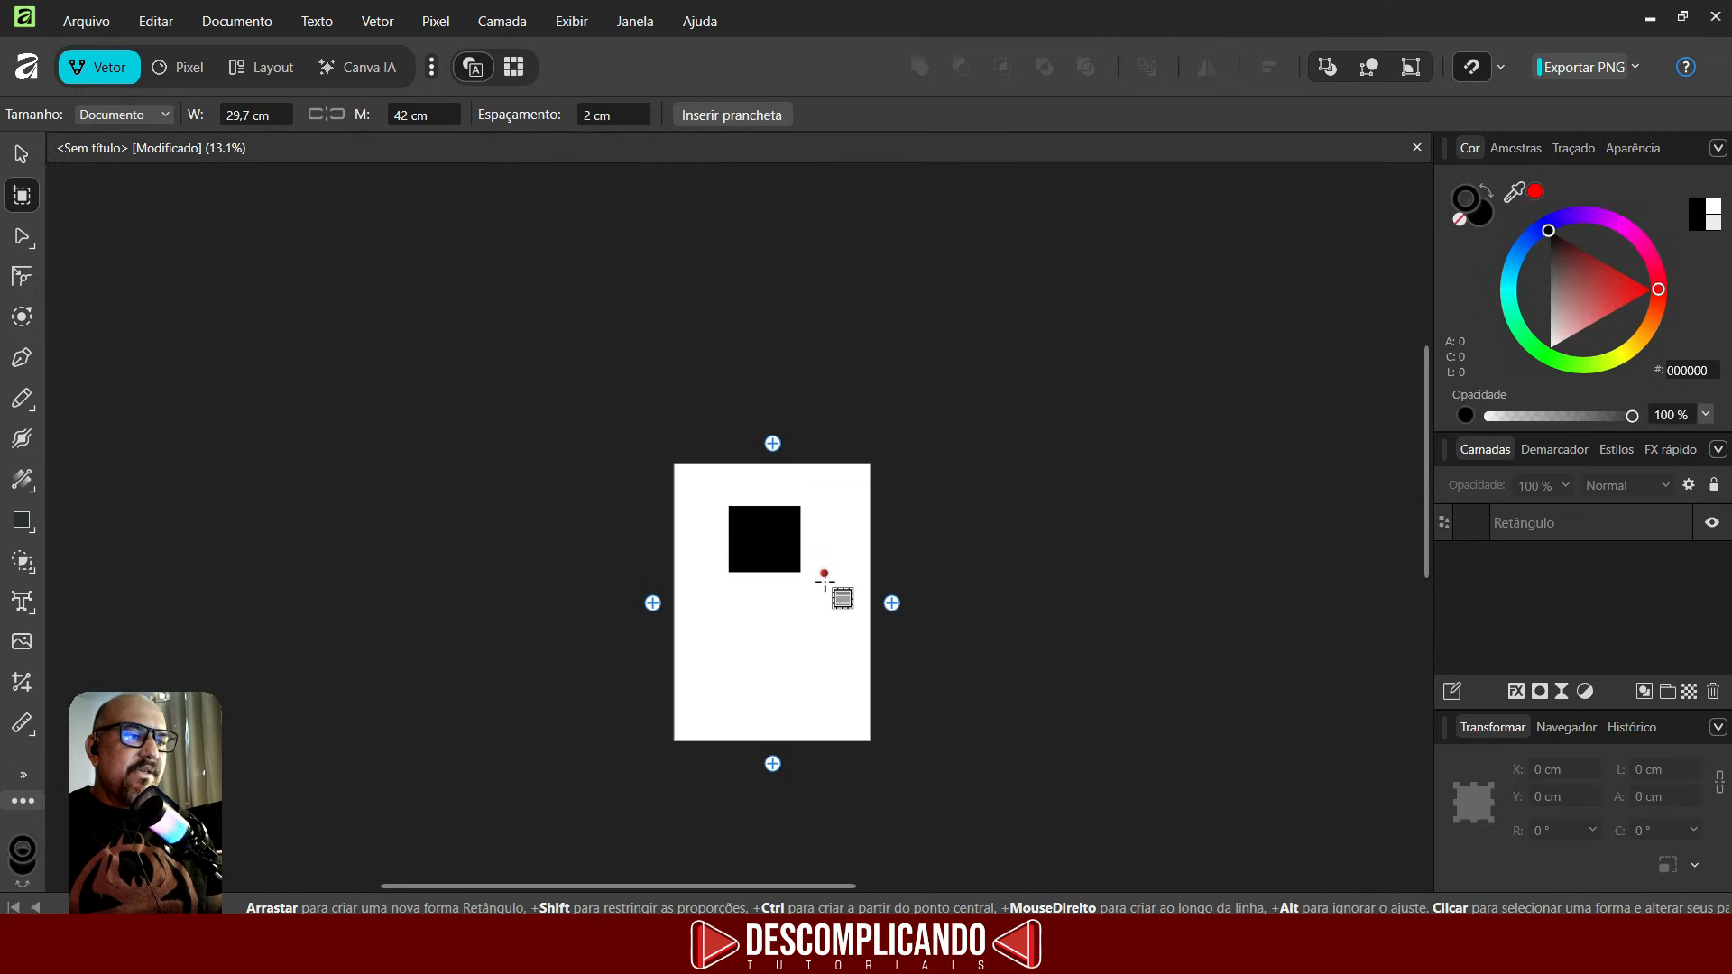
pyautogui.scroll(3, 799, 571)
pyautogui.scroll(-3, 843, 584)
pyautogui.scroll(1, 776, 637)
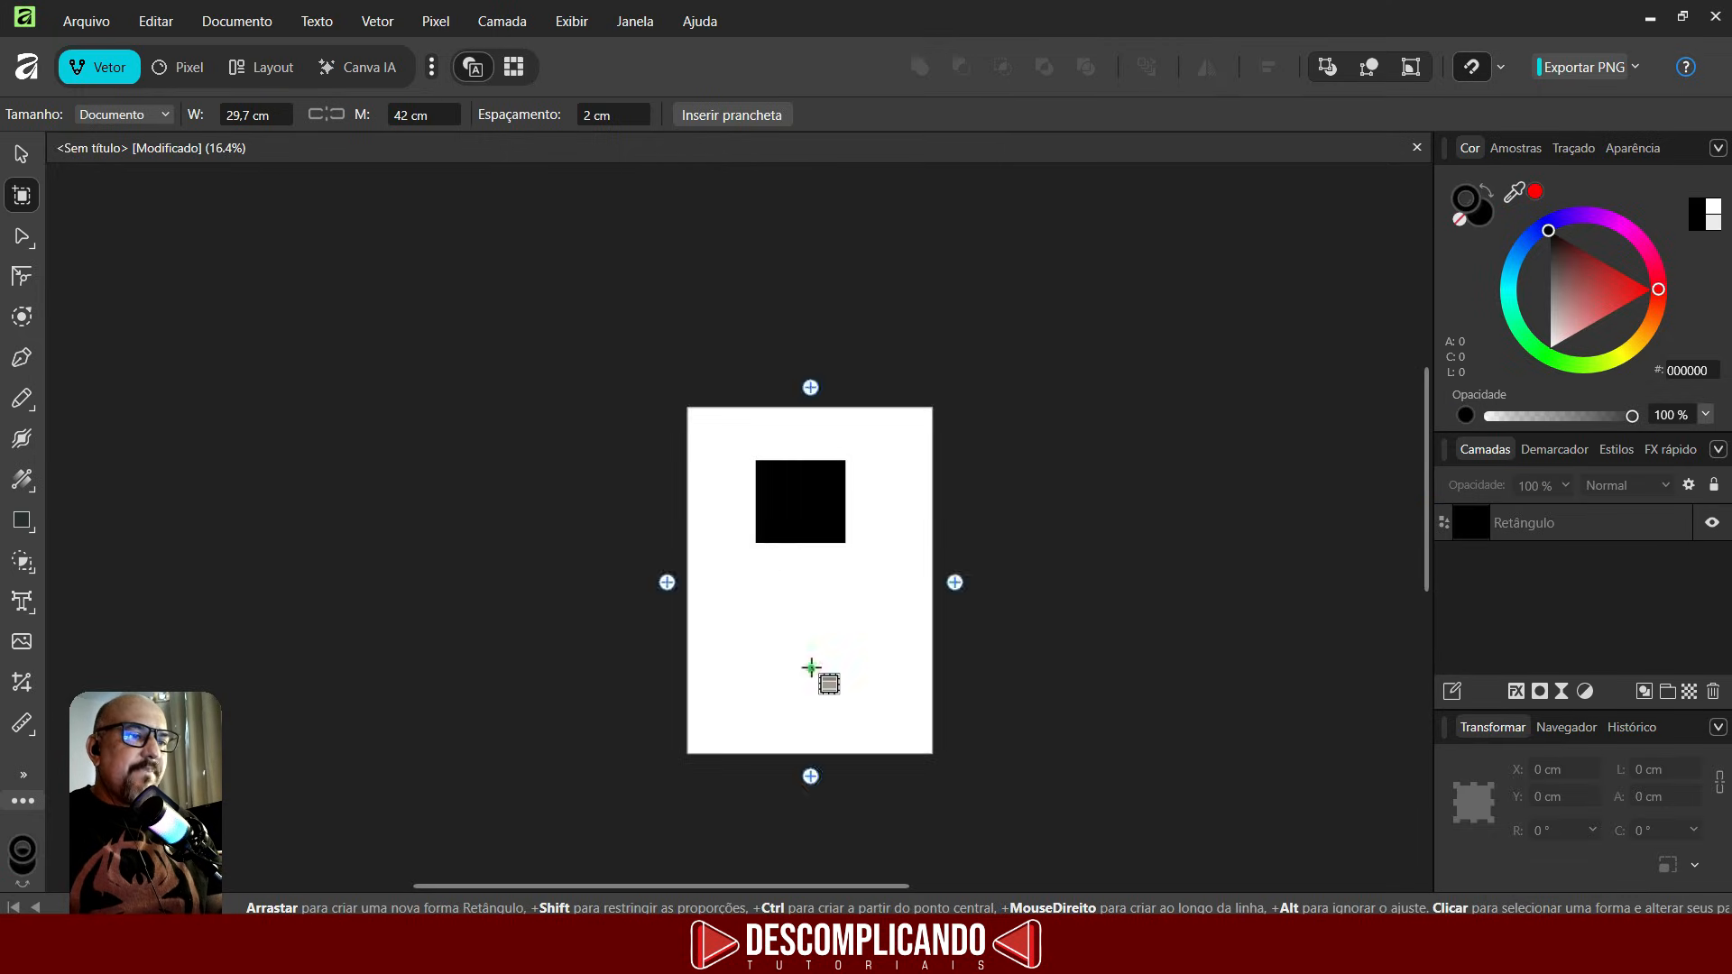
pyautogui.scroll(2, 811, 669)
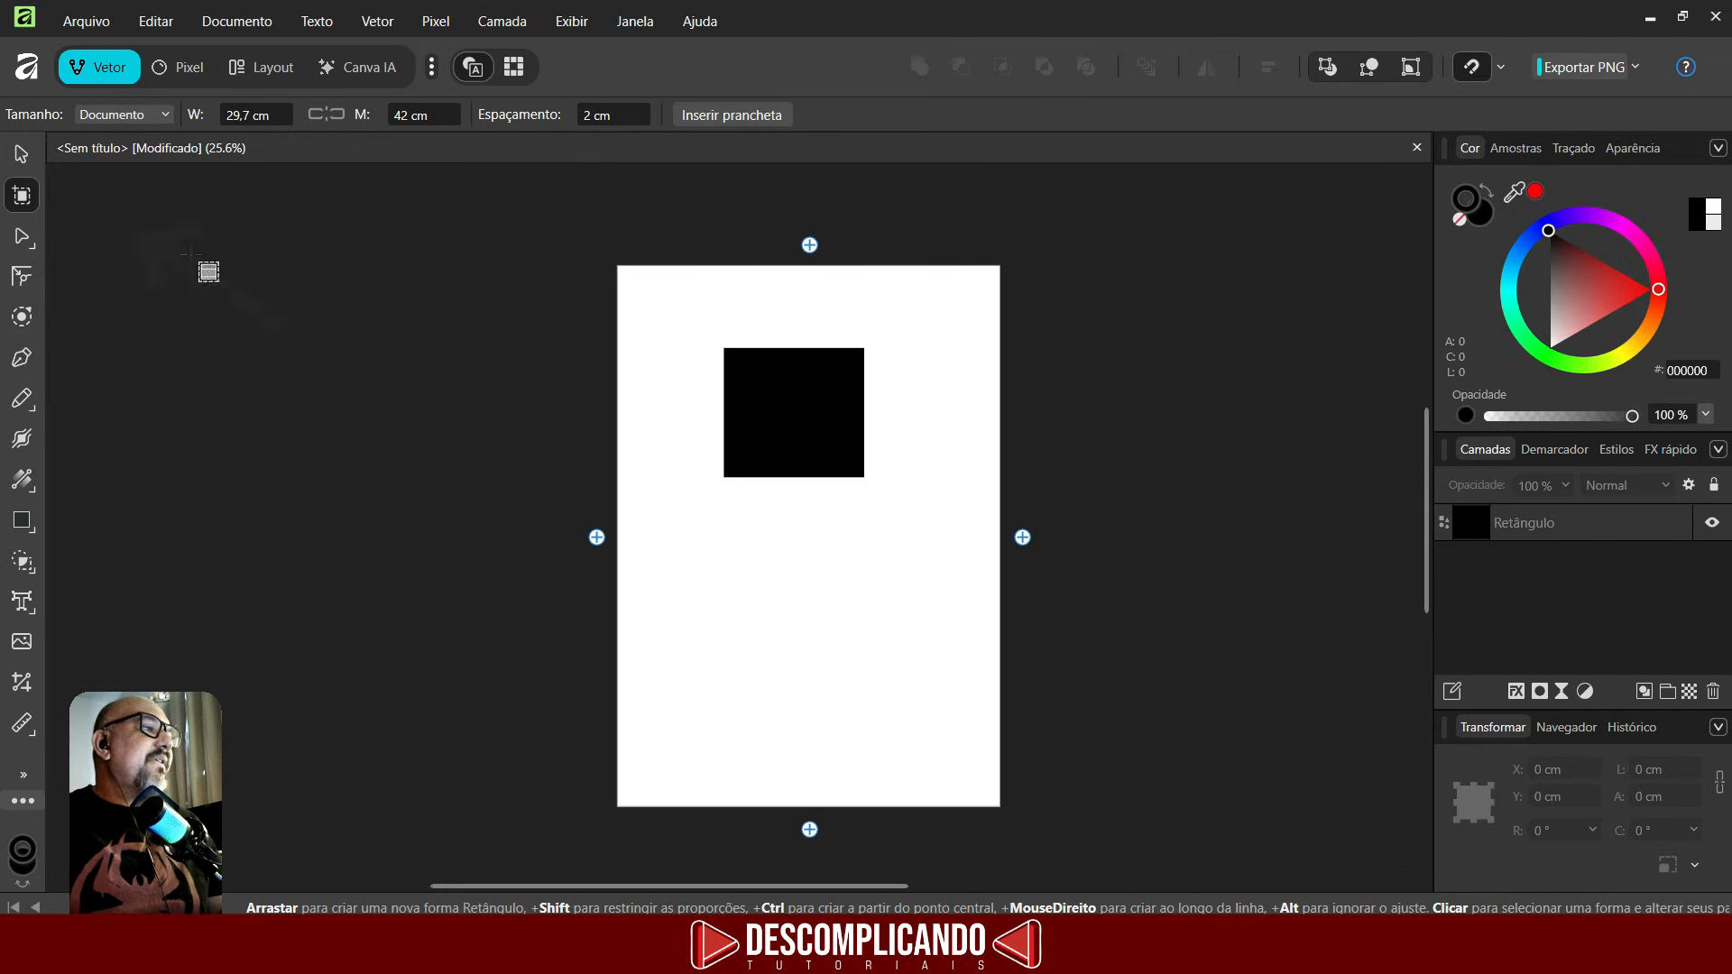
# - Select the black rectangle and move it off the page to its right
pyautogui.click(22, 153)
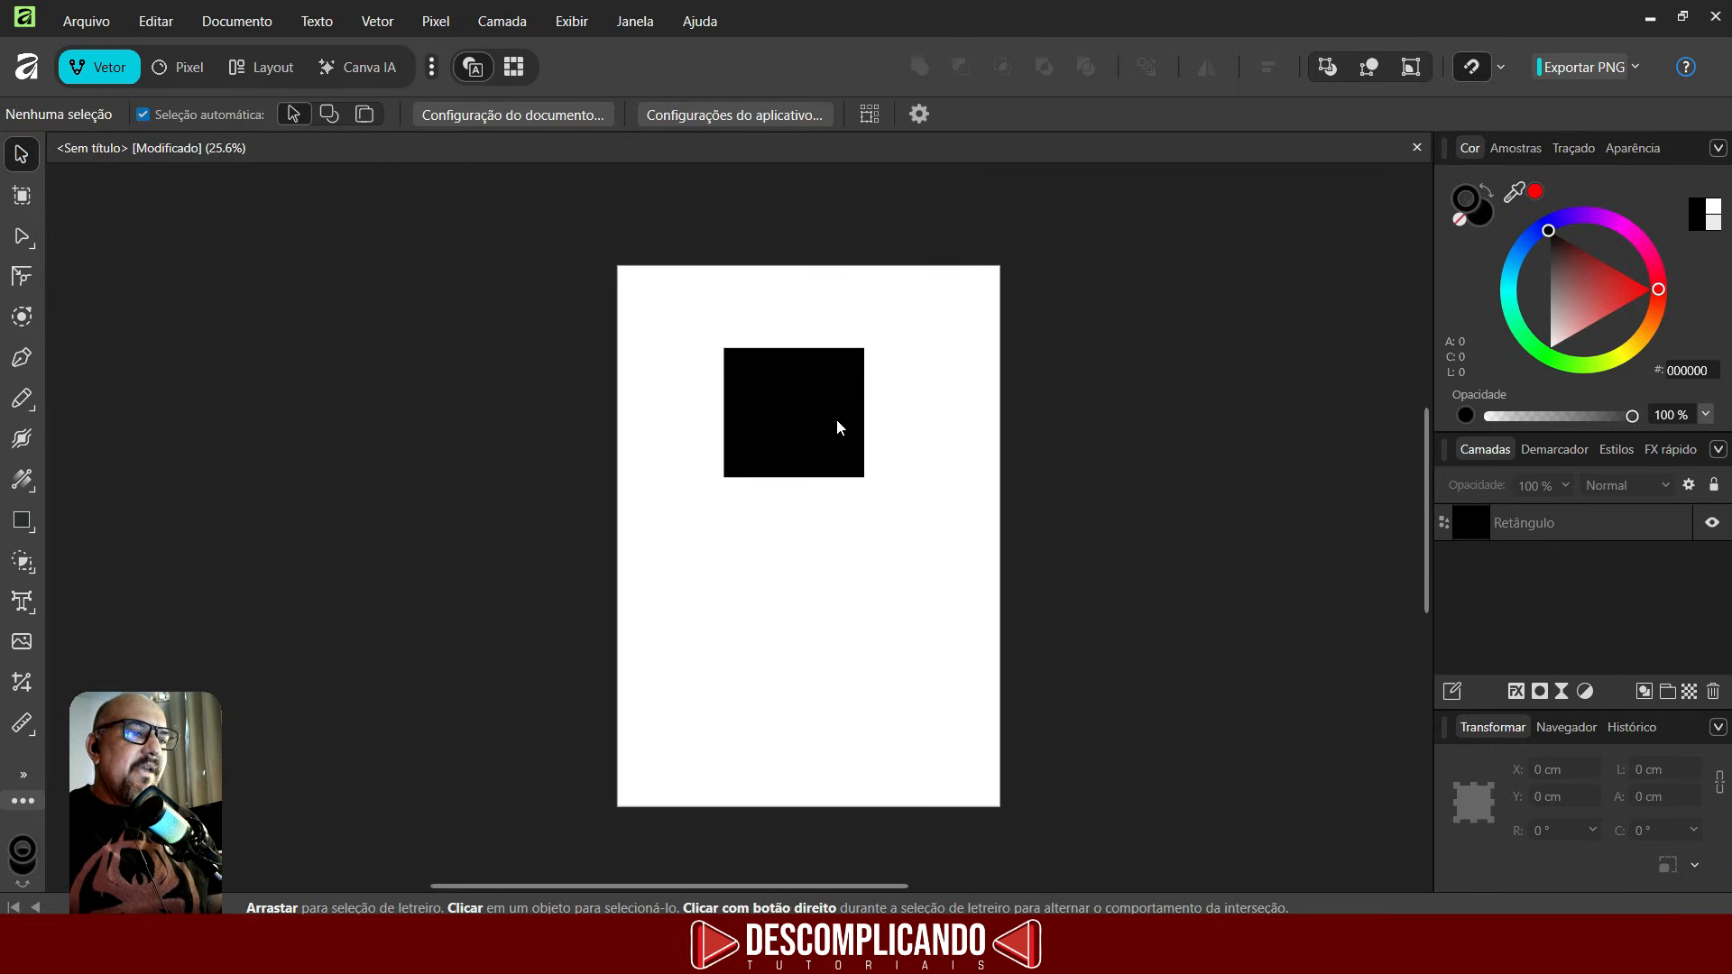
pyautogui.click(810, 396)
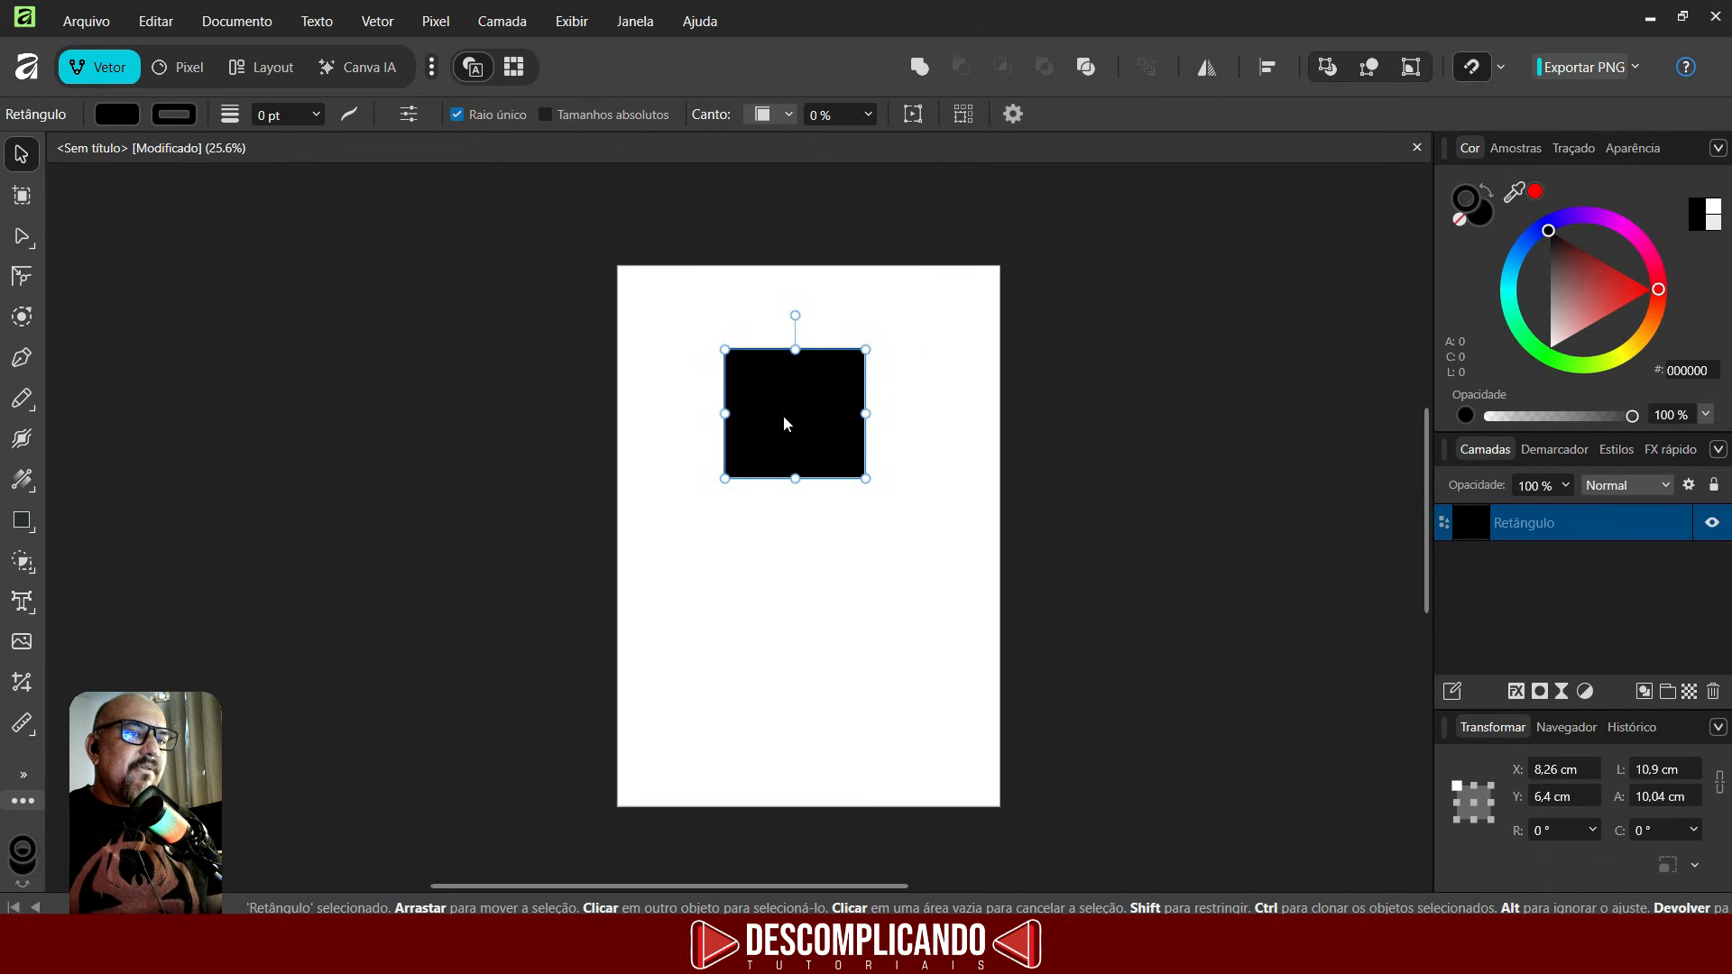
pyautogui.moveTo(784, 420); pyautogui.dragTo(1166, 479)
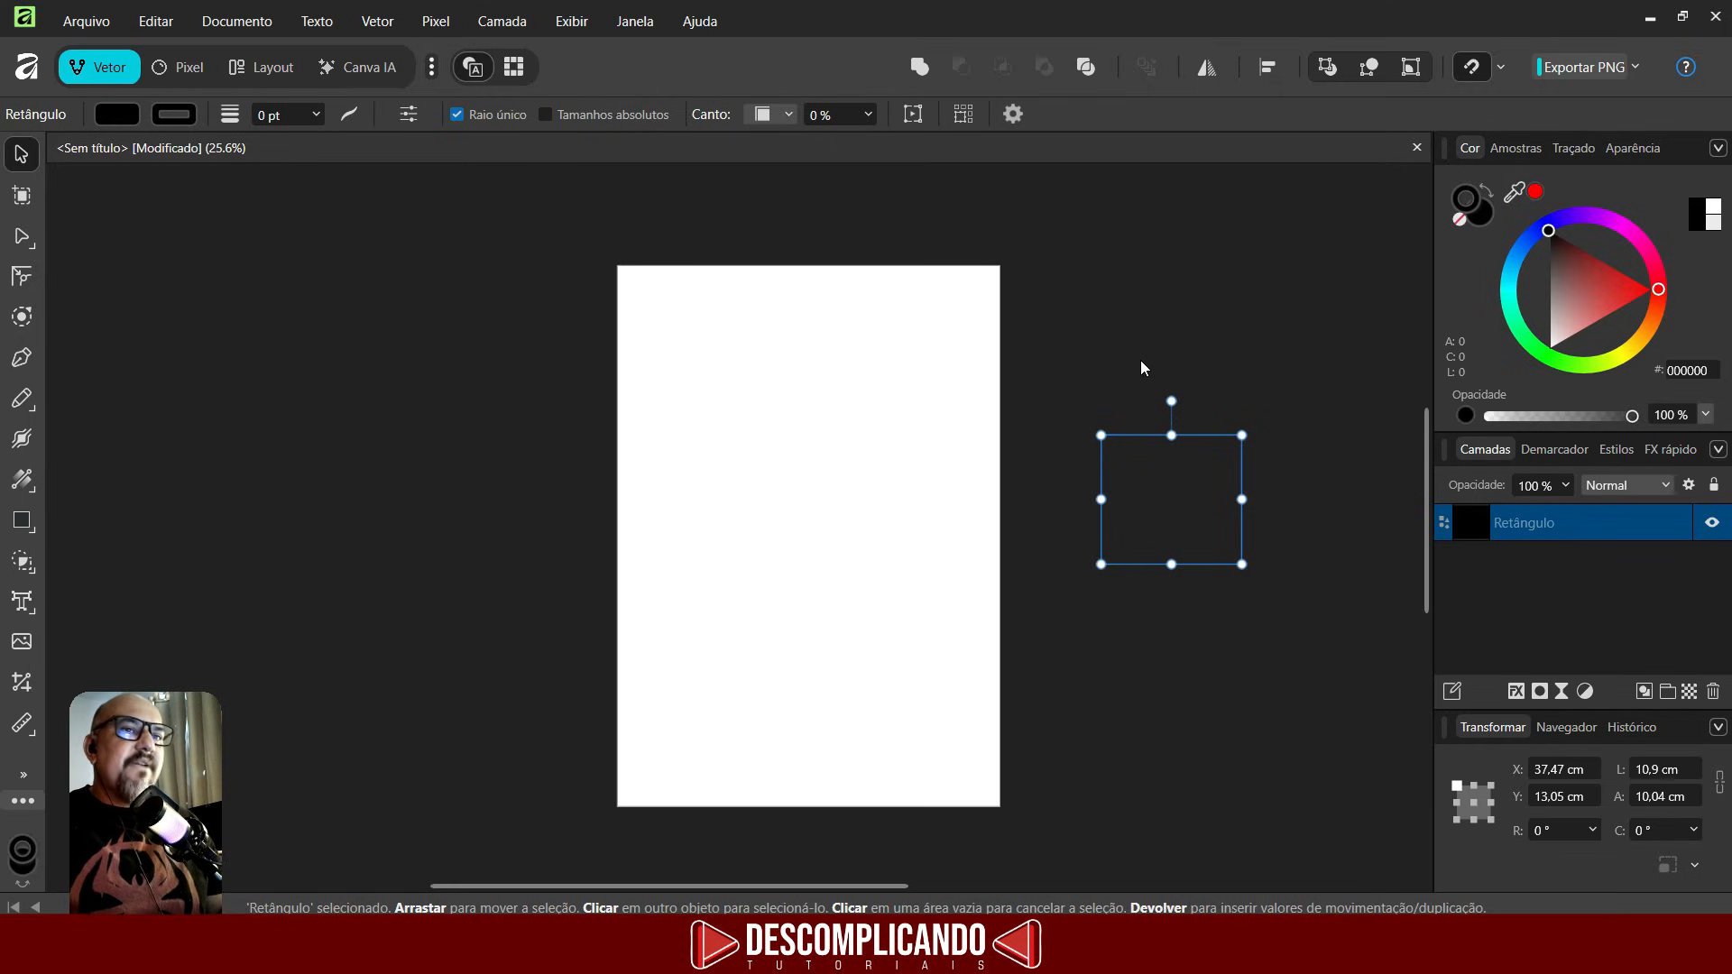
# - Insert an artboard around the page with the Artboard tool and undo it
pyautogui.click(22, 194)
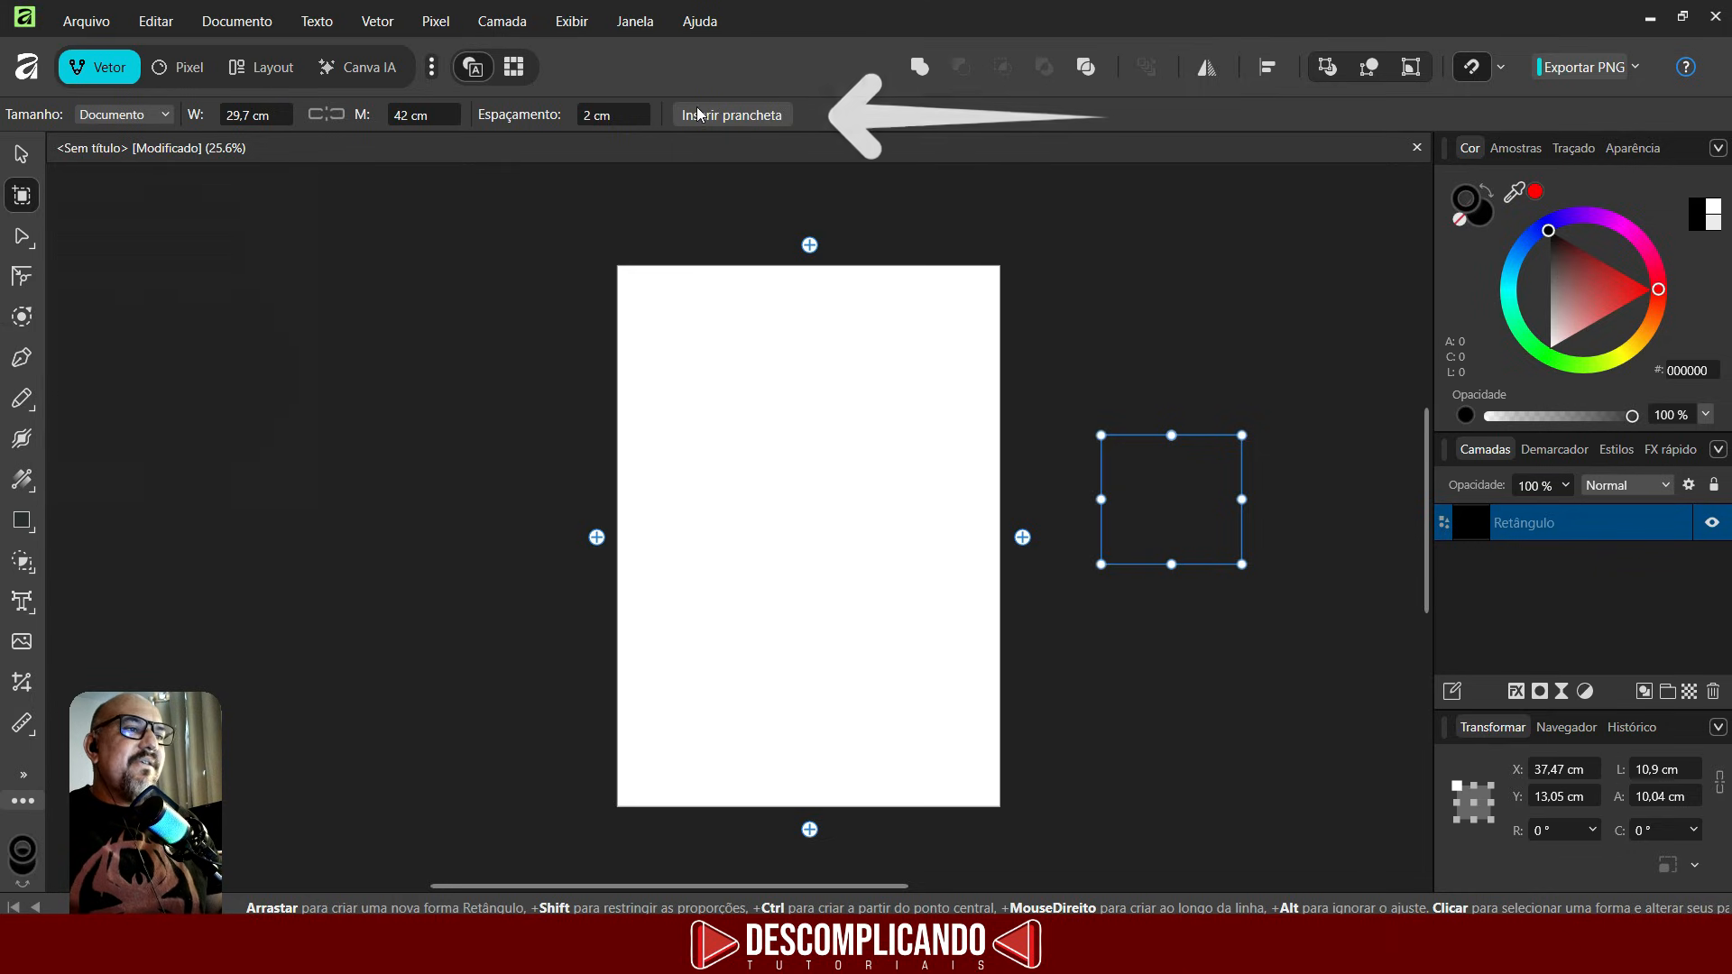
pyautogui.click(721, 117)
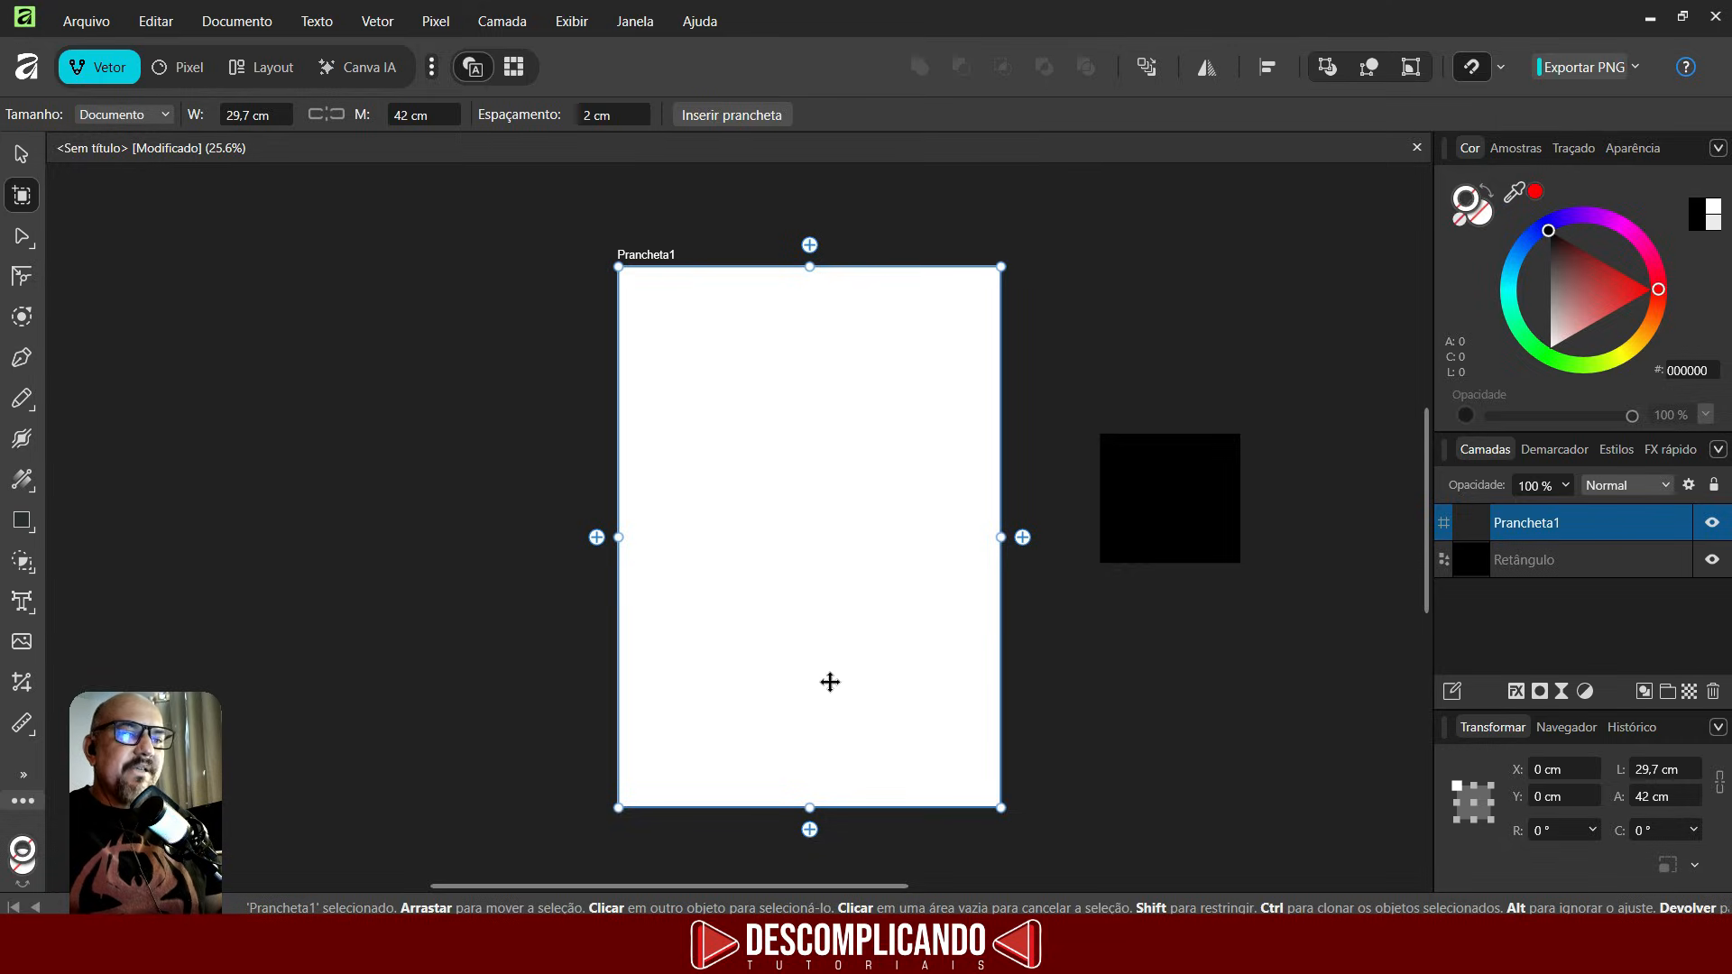
pyautogui.hotkey('ctrl', 'z')
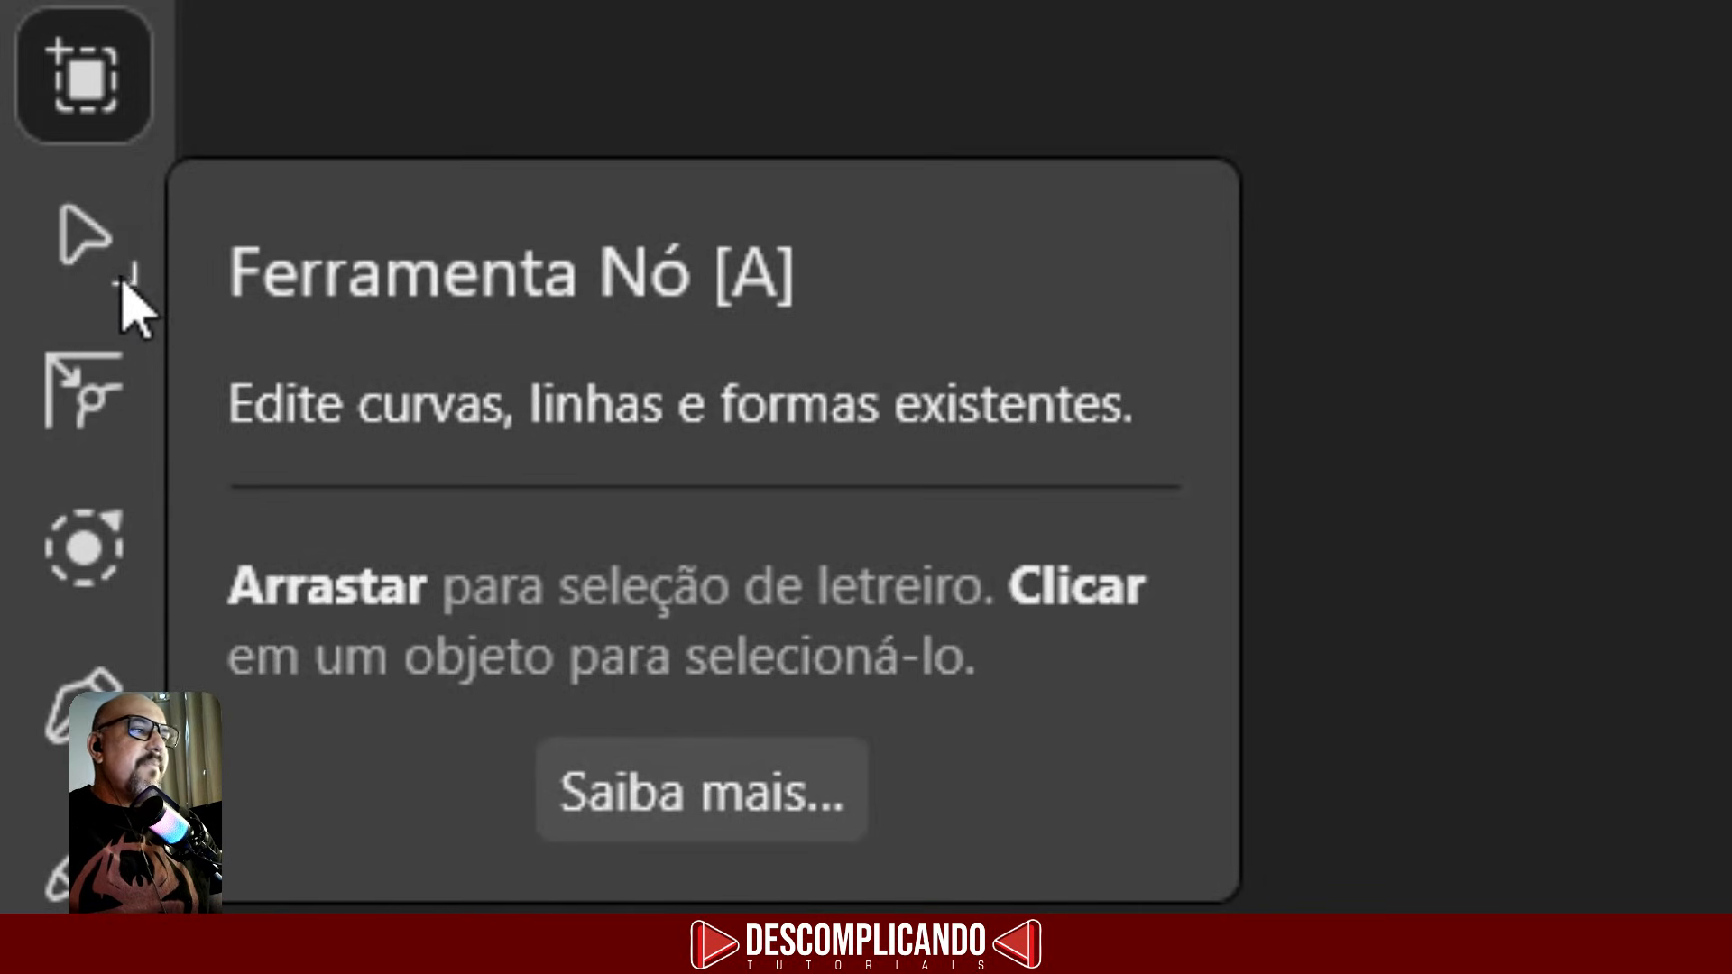
# - Select the rectangle with the Node tool and convert it to curves
pyautogui.click(63, 263)
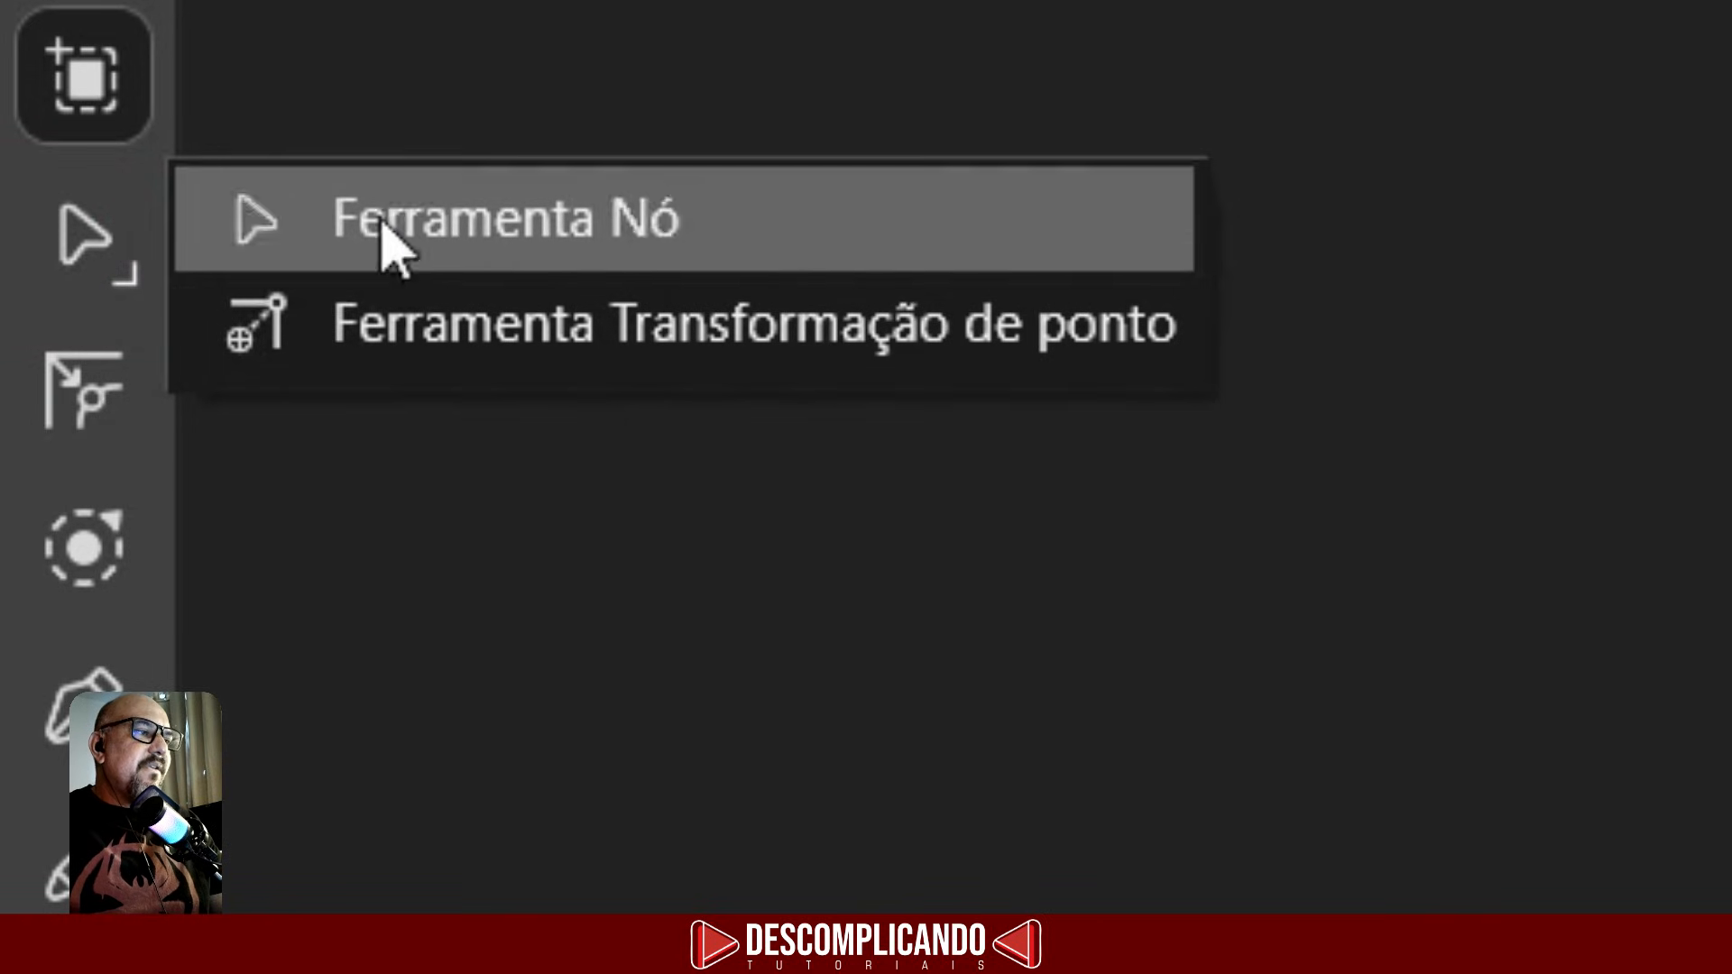
pyautogui.click(83, 254)
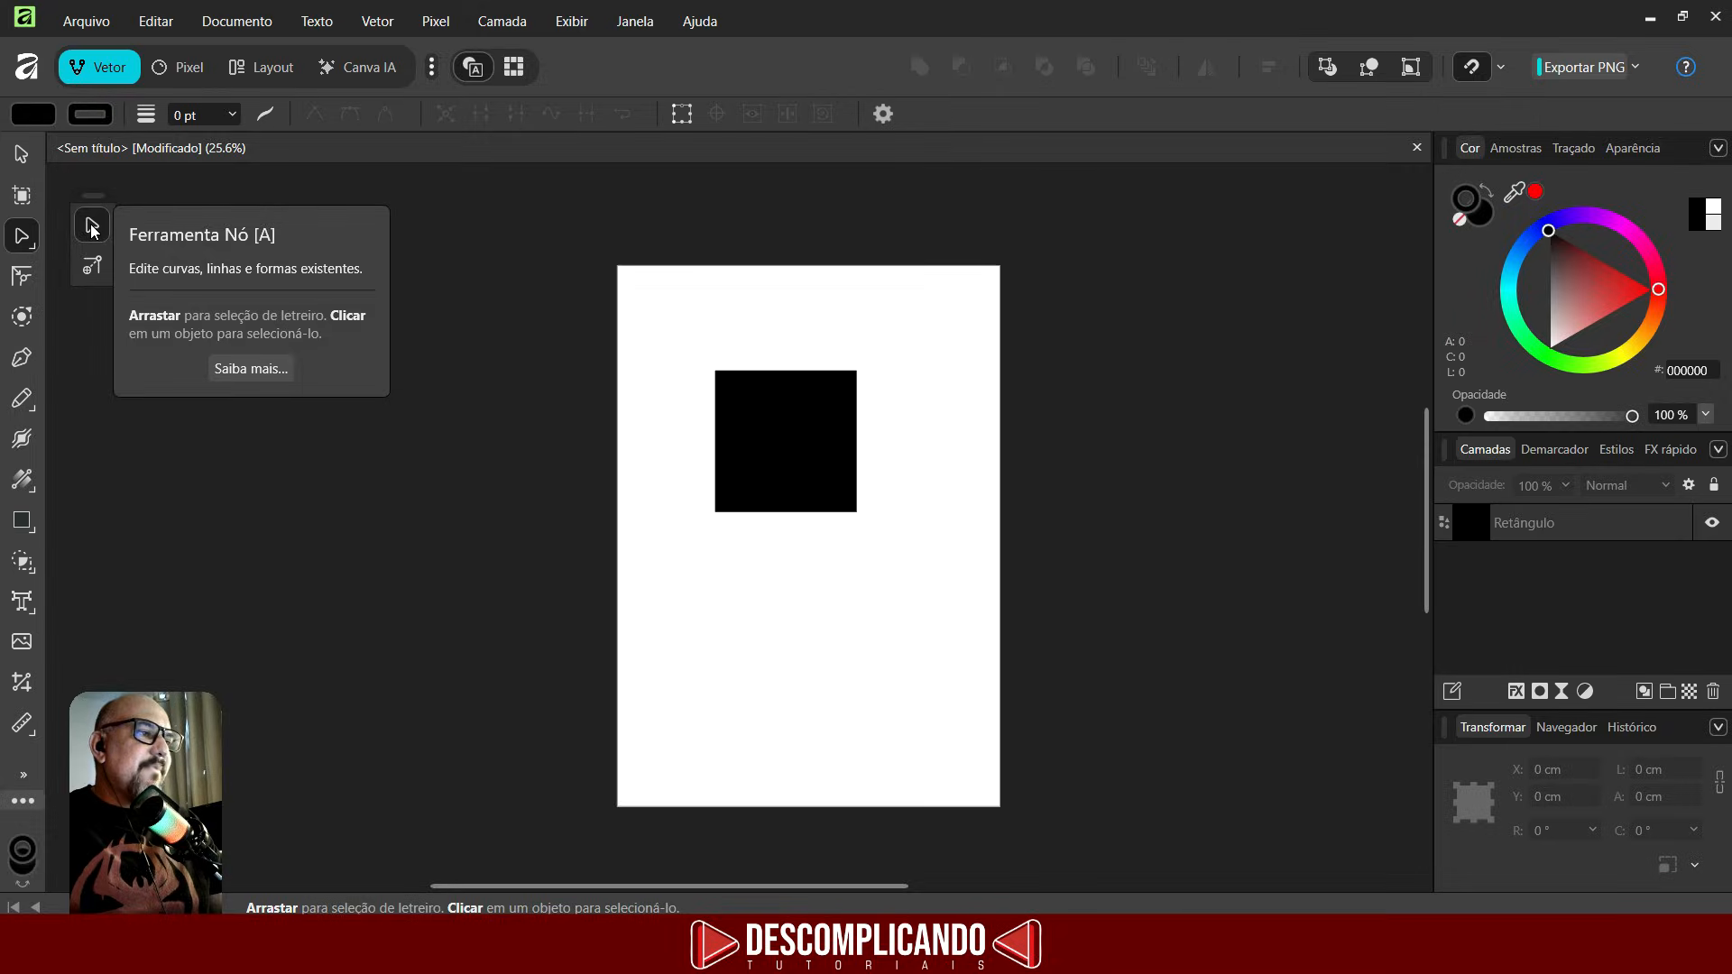
pyautogui.click(782, 432)
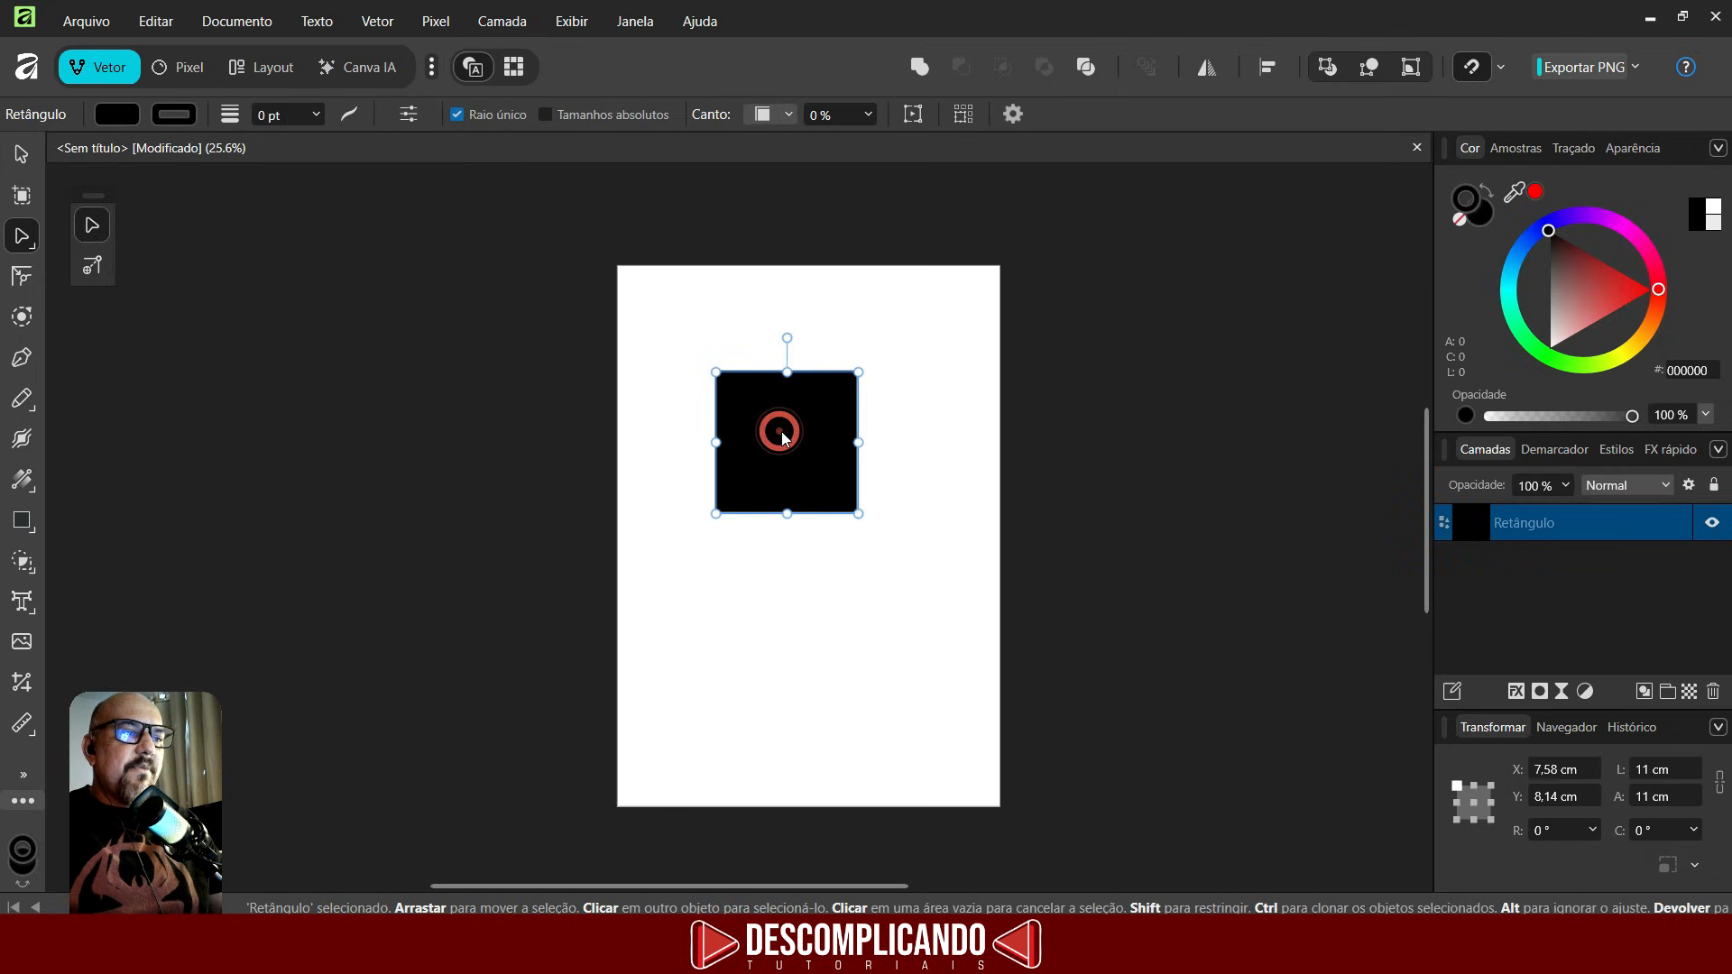
pyautogui.moveTo(856, 371)
pyautogui.mouseDown()
pyautogui.moveTo(821, 411)
pyautogui.moveTo(858, 437)
pyautogui.moveTo(858, 298)
pyautogui.moveTo(831, 360)
pyautogui.moveTo(806, 353)
pyautogui.moveTo(858, 407)
pyautogui.moveTo(839, 423)
pyautogui.moveTo(855, 418)
pyautogui.moveTo(852, 456)
pyautogui.moveTo(858, 372)
pyautogui.mouseUp()
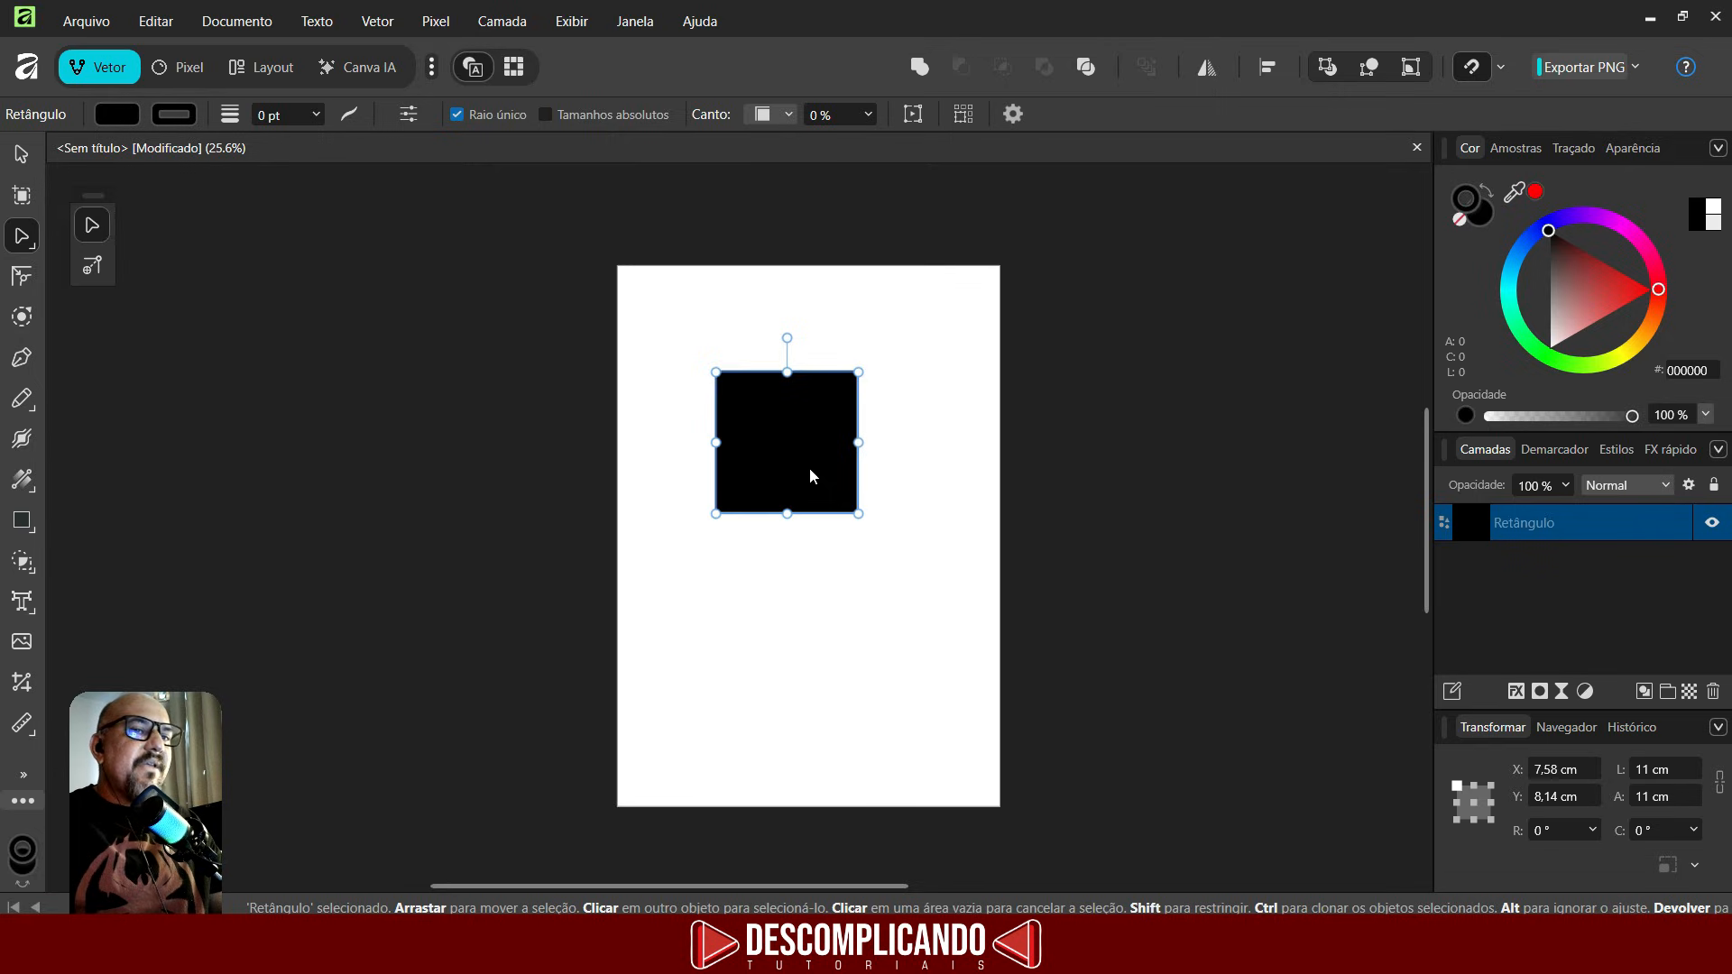
pyautogui.hotkey('ctrl', 'Return')
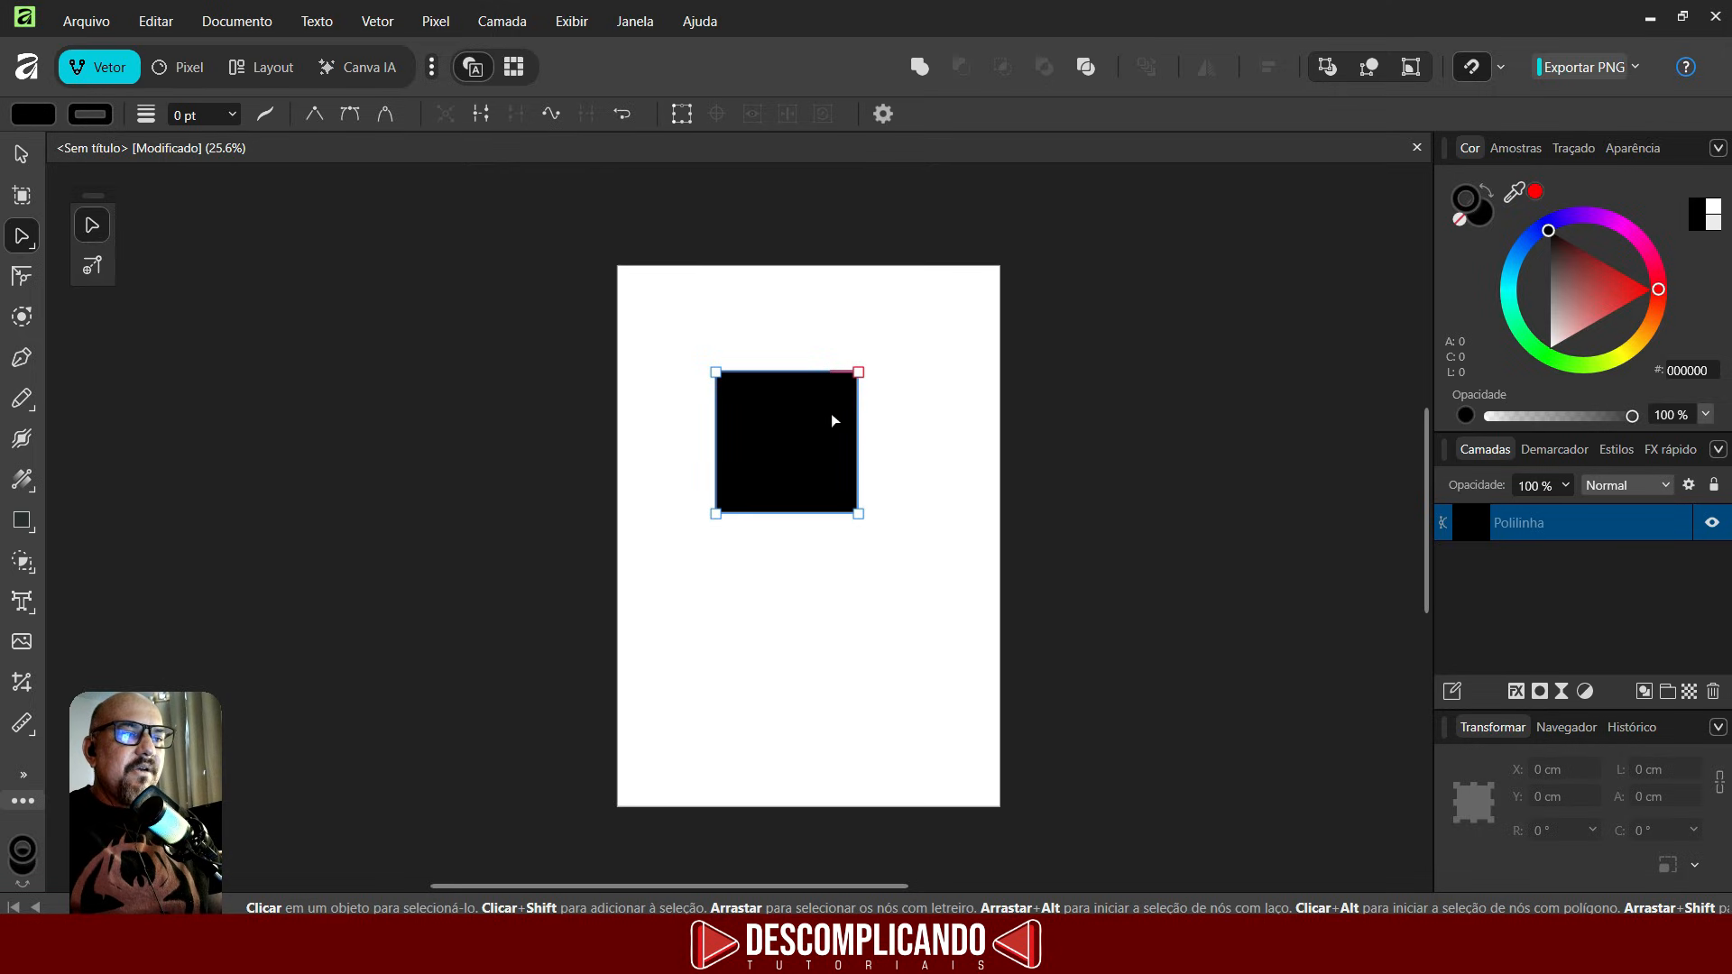
# - Drag the shape's corner nodes to reshape it into an irregular quadrilateral
pyautogui.moveTo(858, 371); pyautogui.dragTo(681, 537)
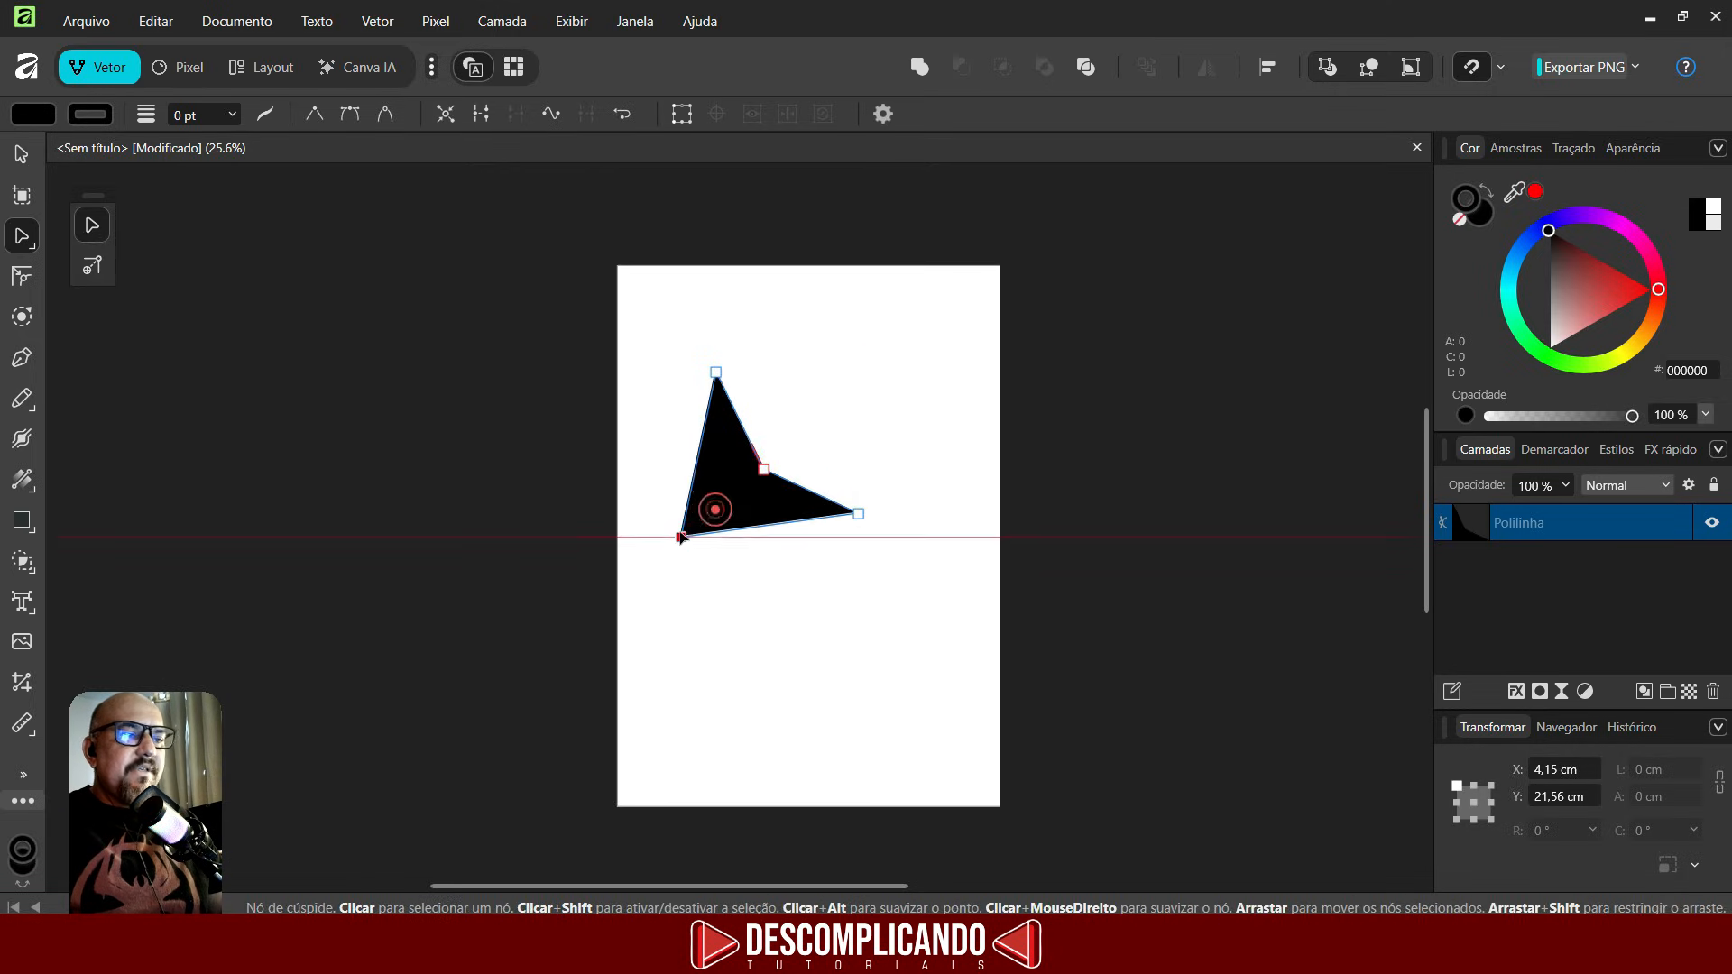
pyautogui.moveTo(858, 514); pyautogui.dragTo(891, 512)
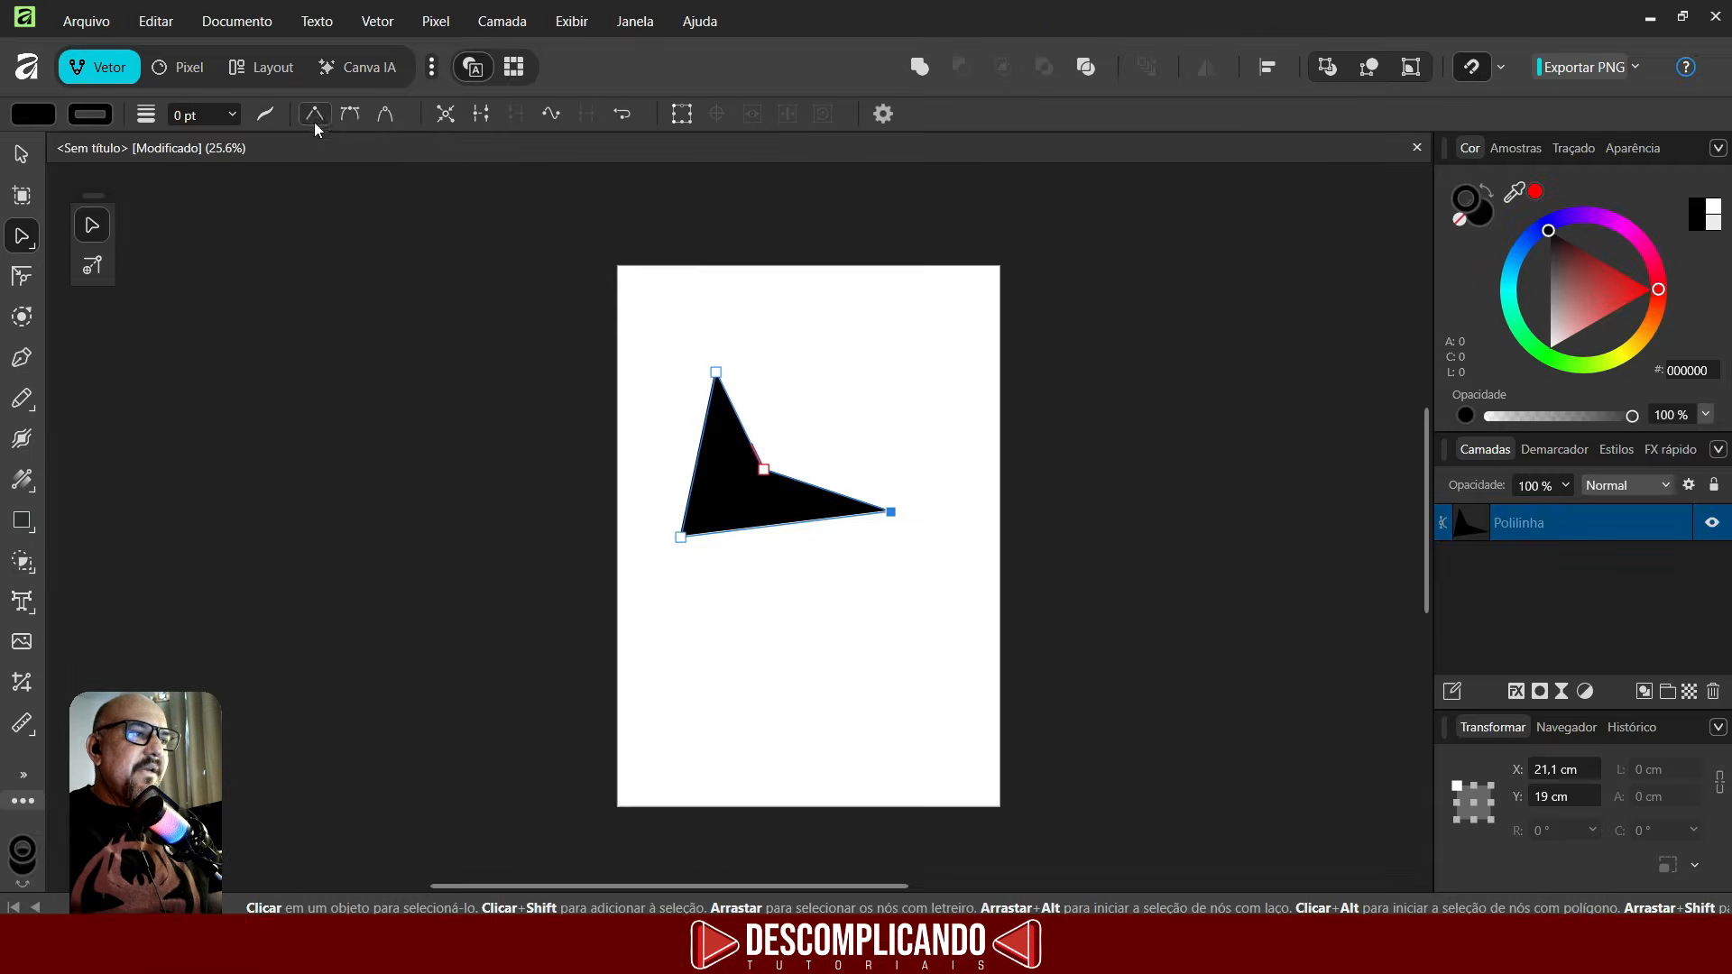
pyautogui.moveTo(763, 470); pyautogui.dragTo(854, 350)
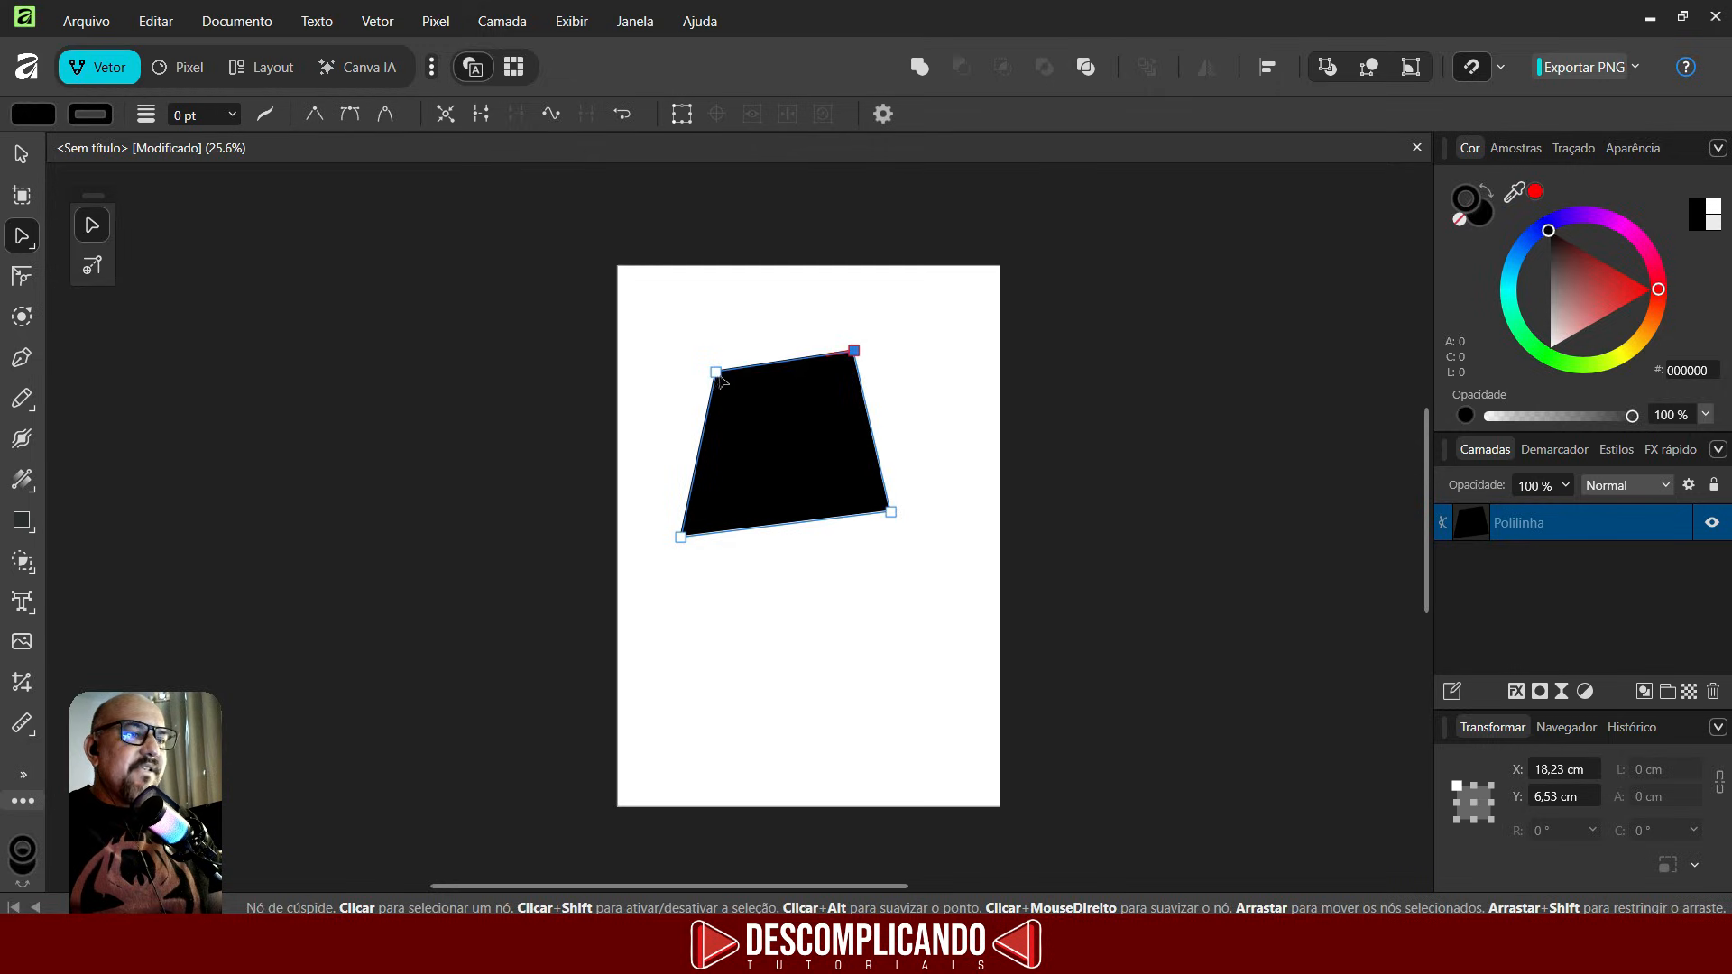
pyautogui.moveTo(715, 372); pyautogui.dragTo(707, 390)
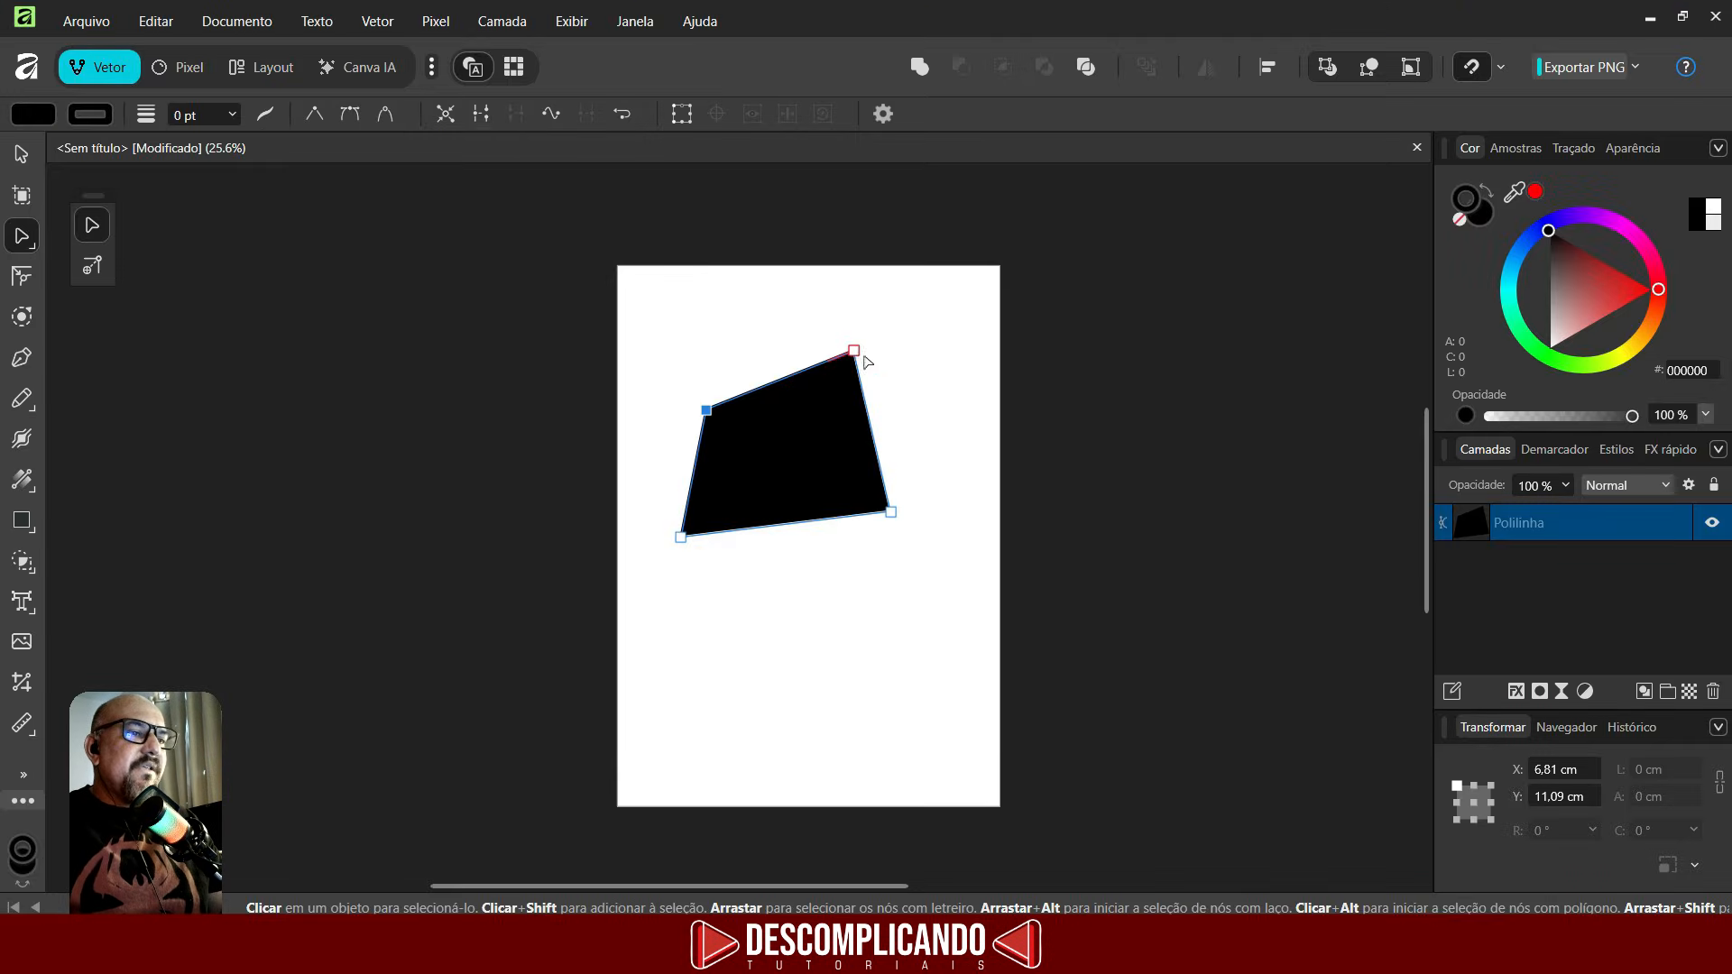
# - Convert the top-right node to a smooth node and drag its handle to bend the top edge
pyautogui.click(853, 351)
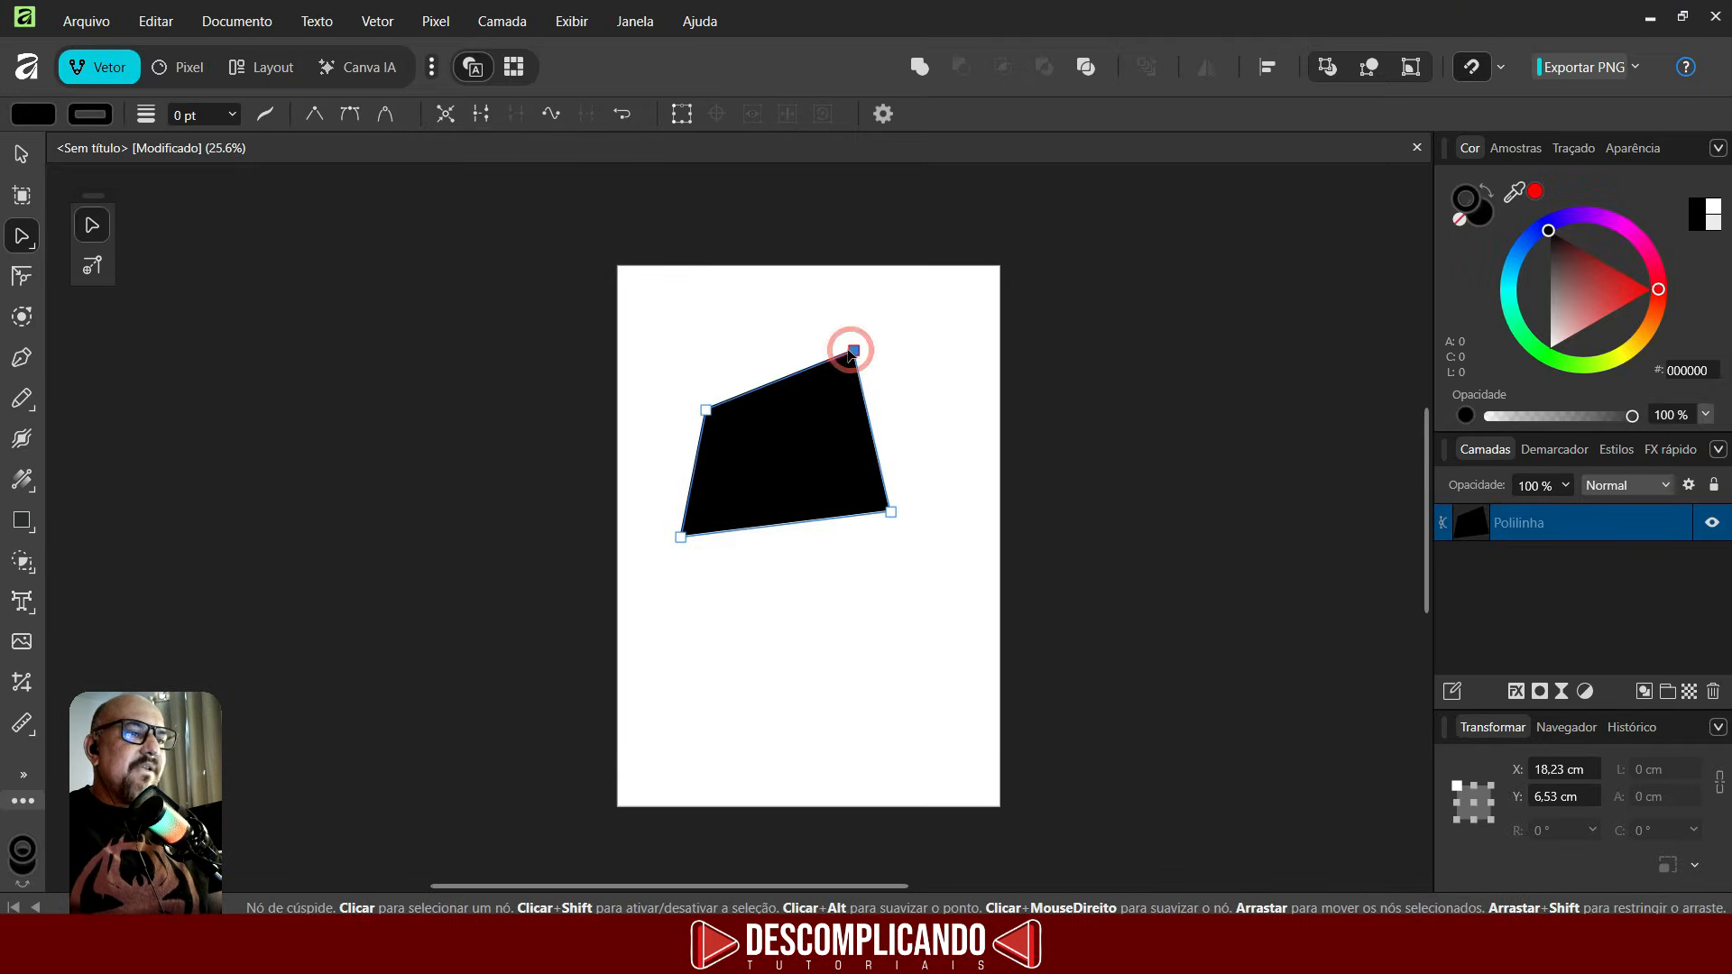
pyautogui.click(350, 115)
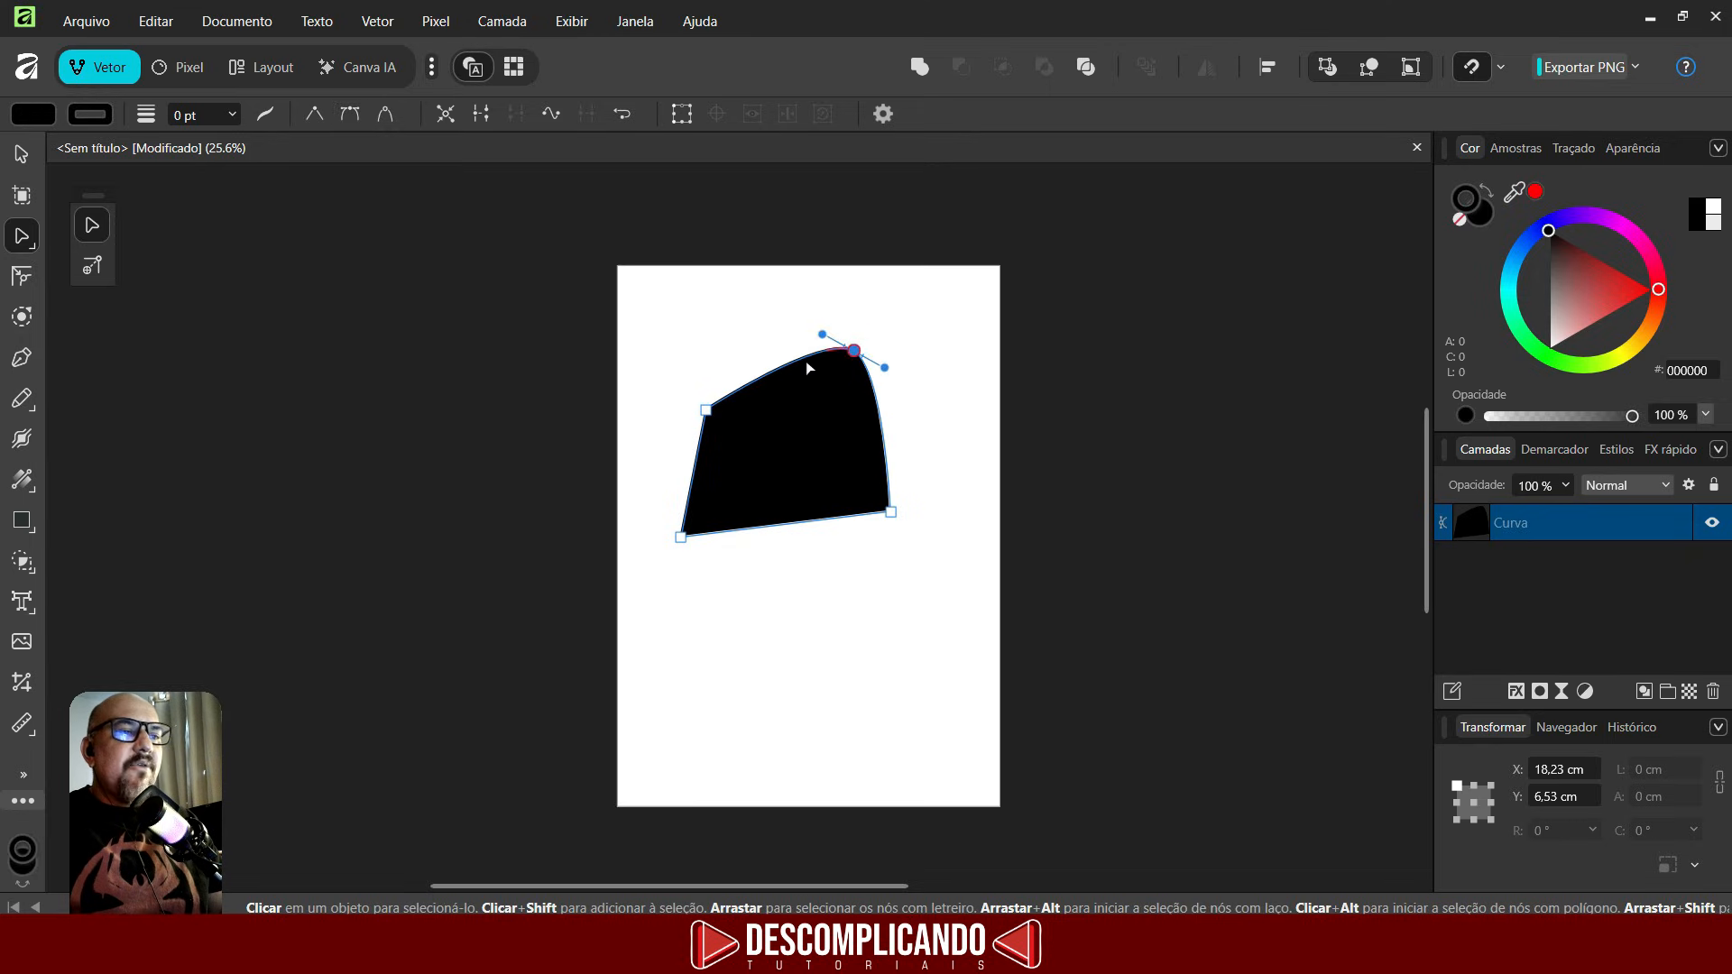
pyautogui.moveTo(822, 336)
pyautogui.mouseDown()
pyautogui.moveTo(858, 279)
pyautogui.moveTo(800, 262)
pyautogui.moveTo(790, 338)
pyautogui.moveTo(805, 306)
pyautogui.moveTo(804, 332)
pyautogui.moveTo(773, 297)
pyautogui.moveTo(794, 336)
pyautogui.moveTo(812, 314)
pyautogui.moveTo(792, 324)
pyautogui.mouseUp()
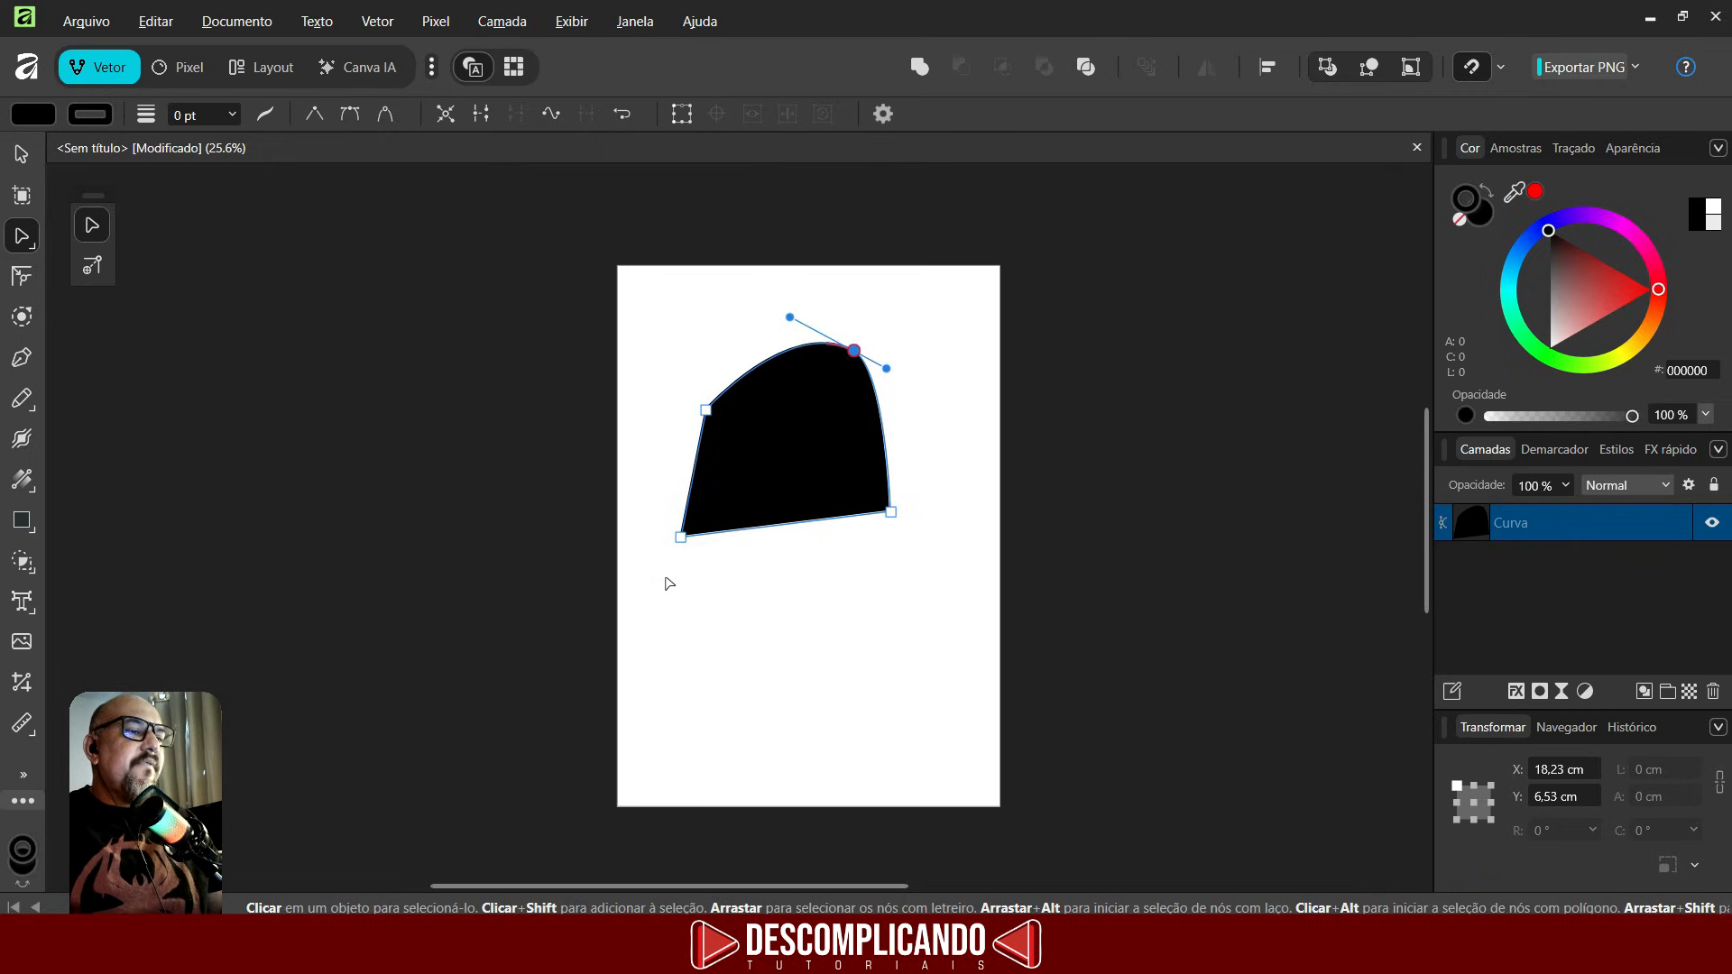
# - Convert the bottom-left node to a smooth node and drag its handle outward
pyautogui.click(681, 539)
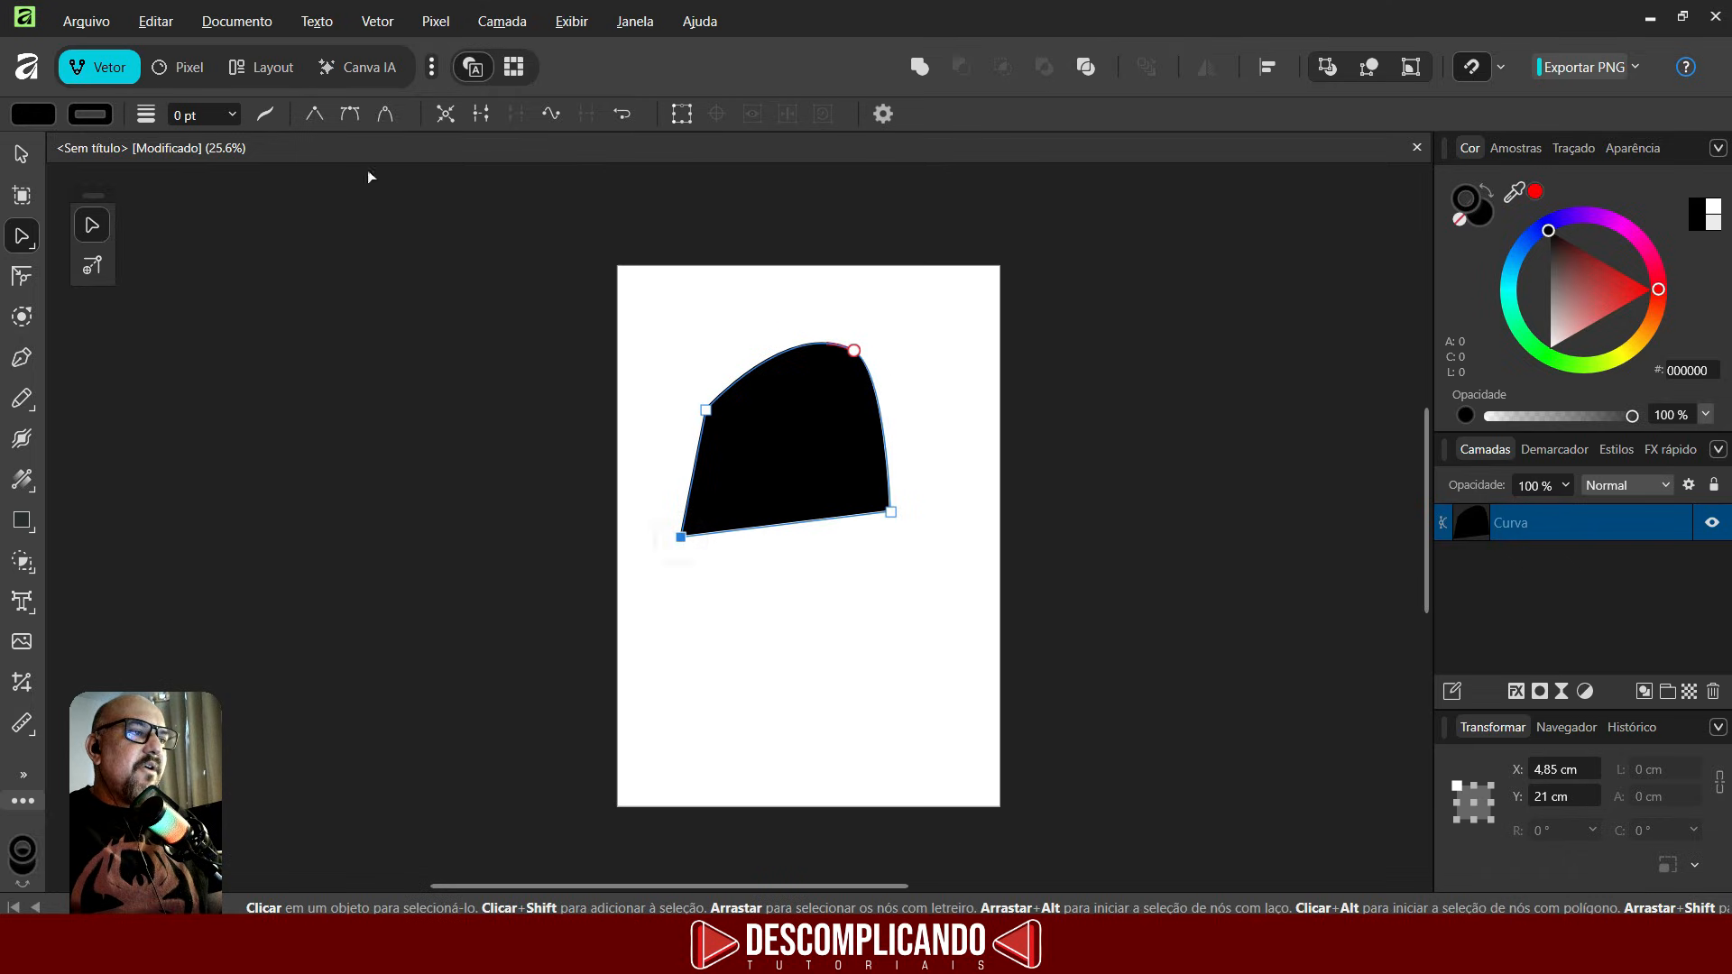
pyautogui.click(384, 117)
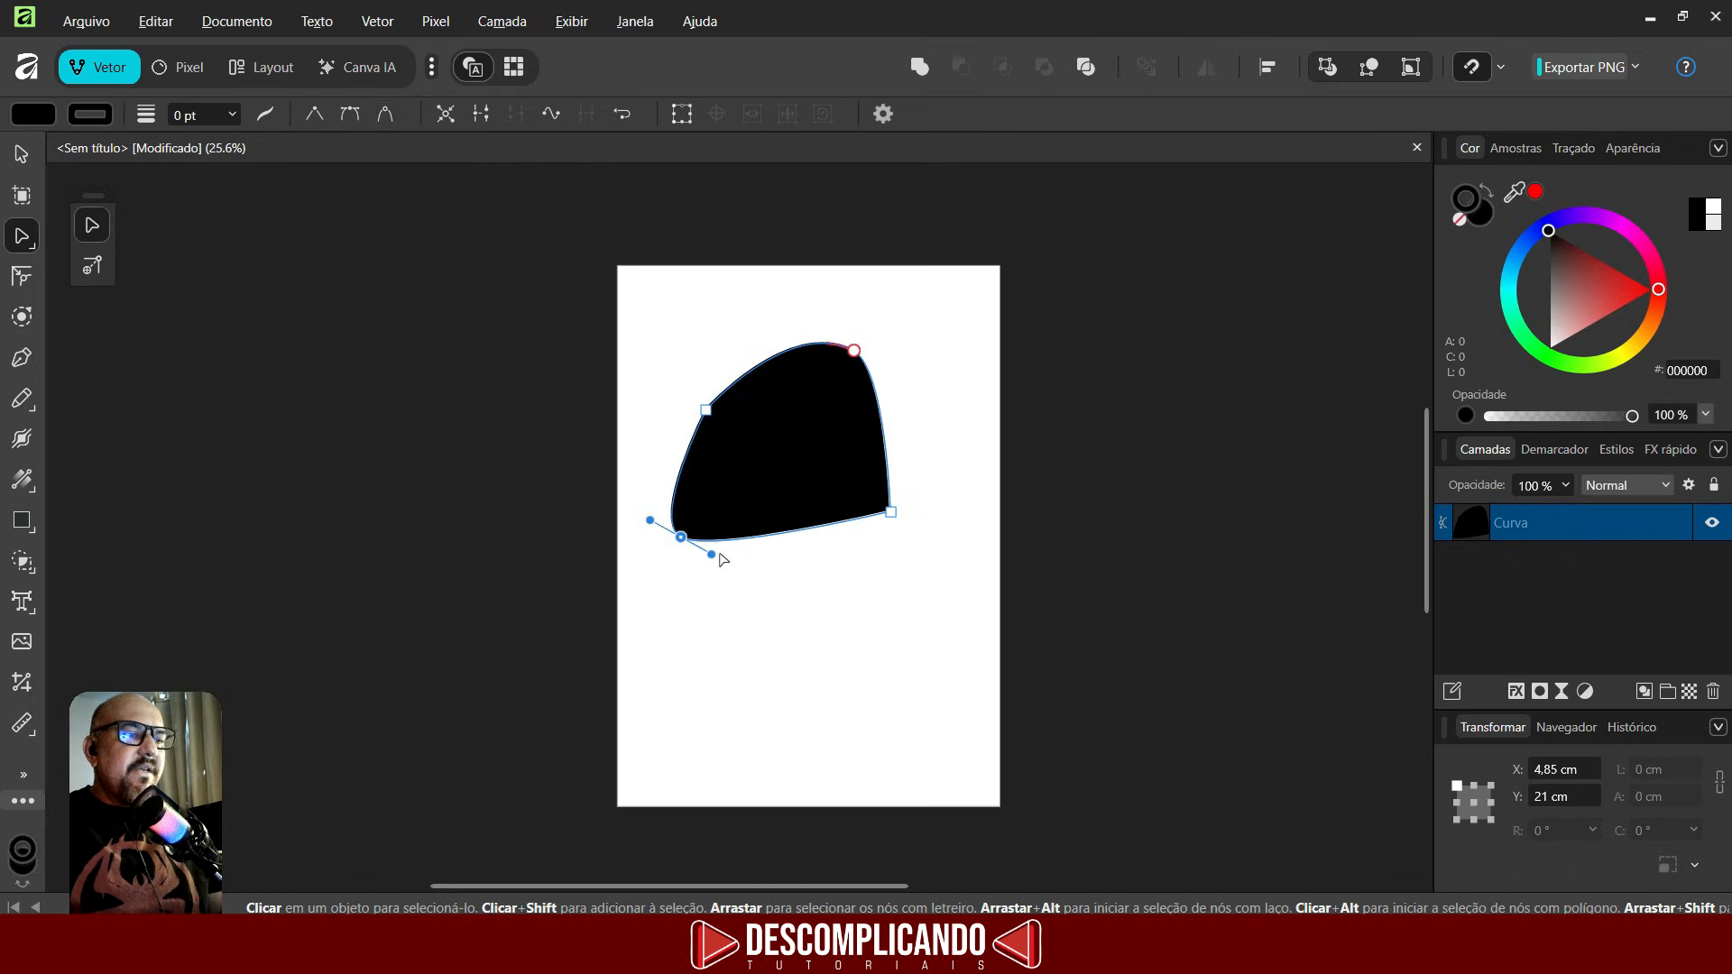
pyautogui.moveTo(713, 557); pyautogui.dragTo(745, 597)
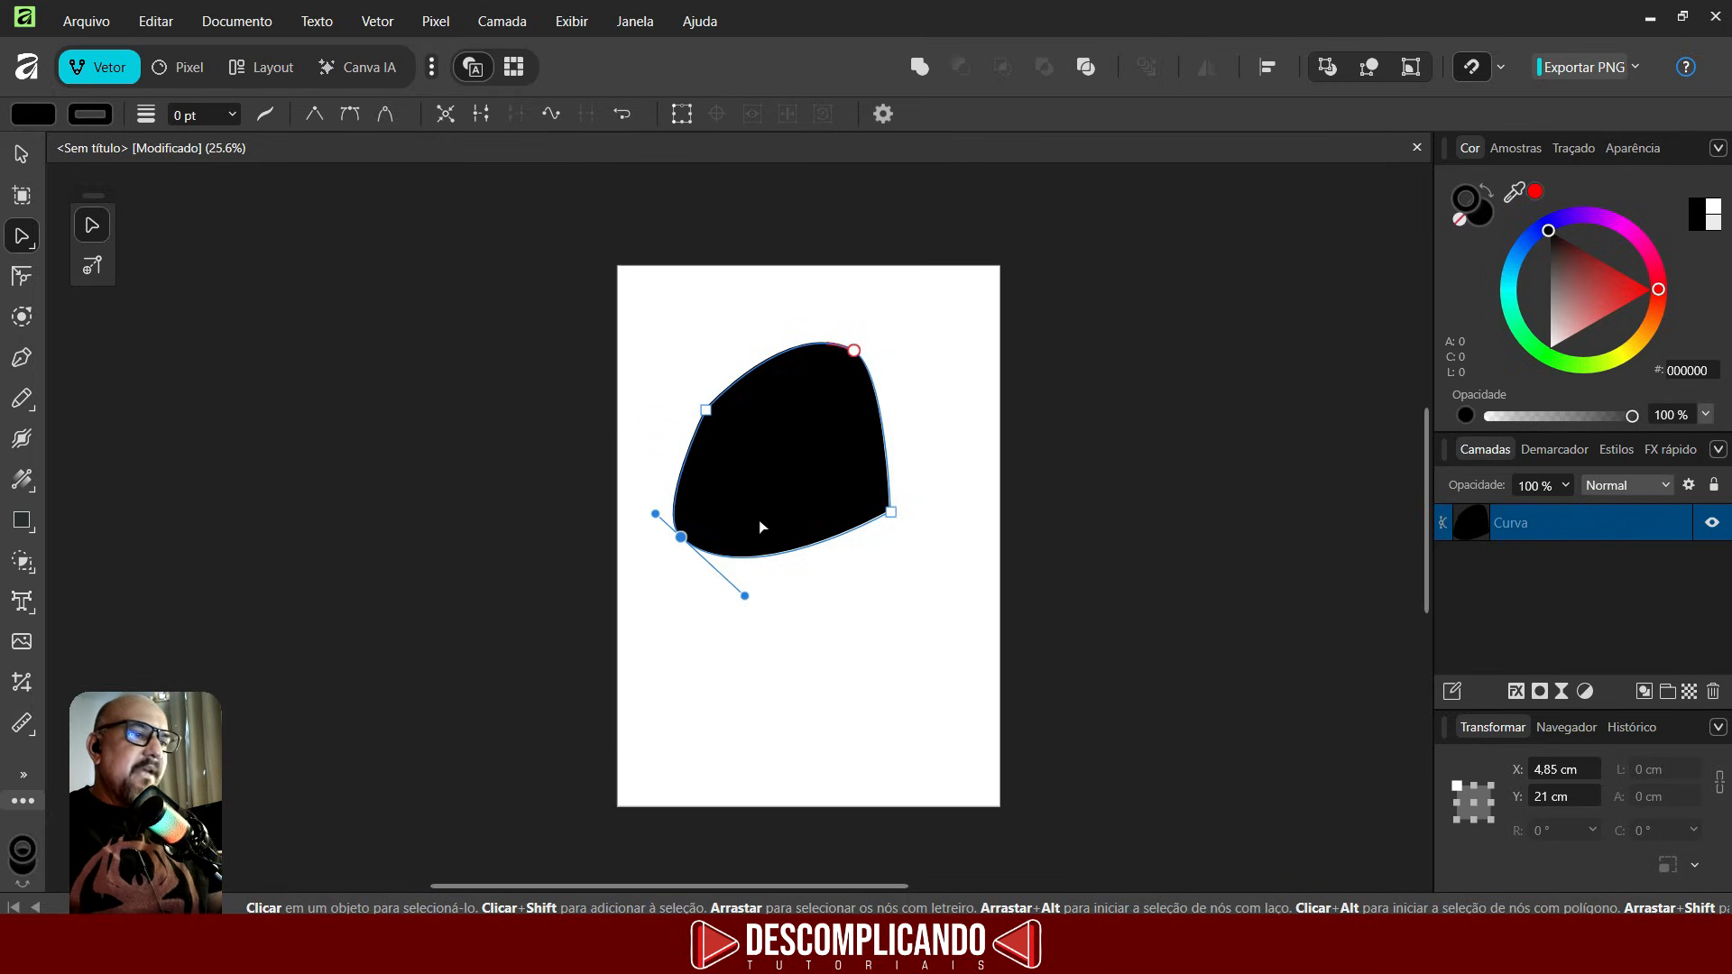
# - Undo the node edits to return the shape to a square
pyautogui.hotkey('ctrl', 'z')
pyautogui.hotkey('ctrl', 'z')
pyautogui.hotkey('ctrl', 'z')
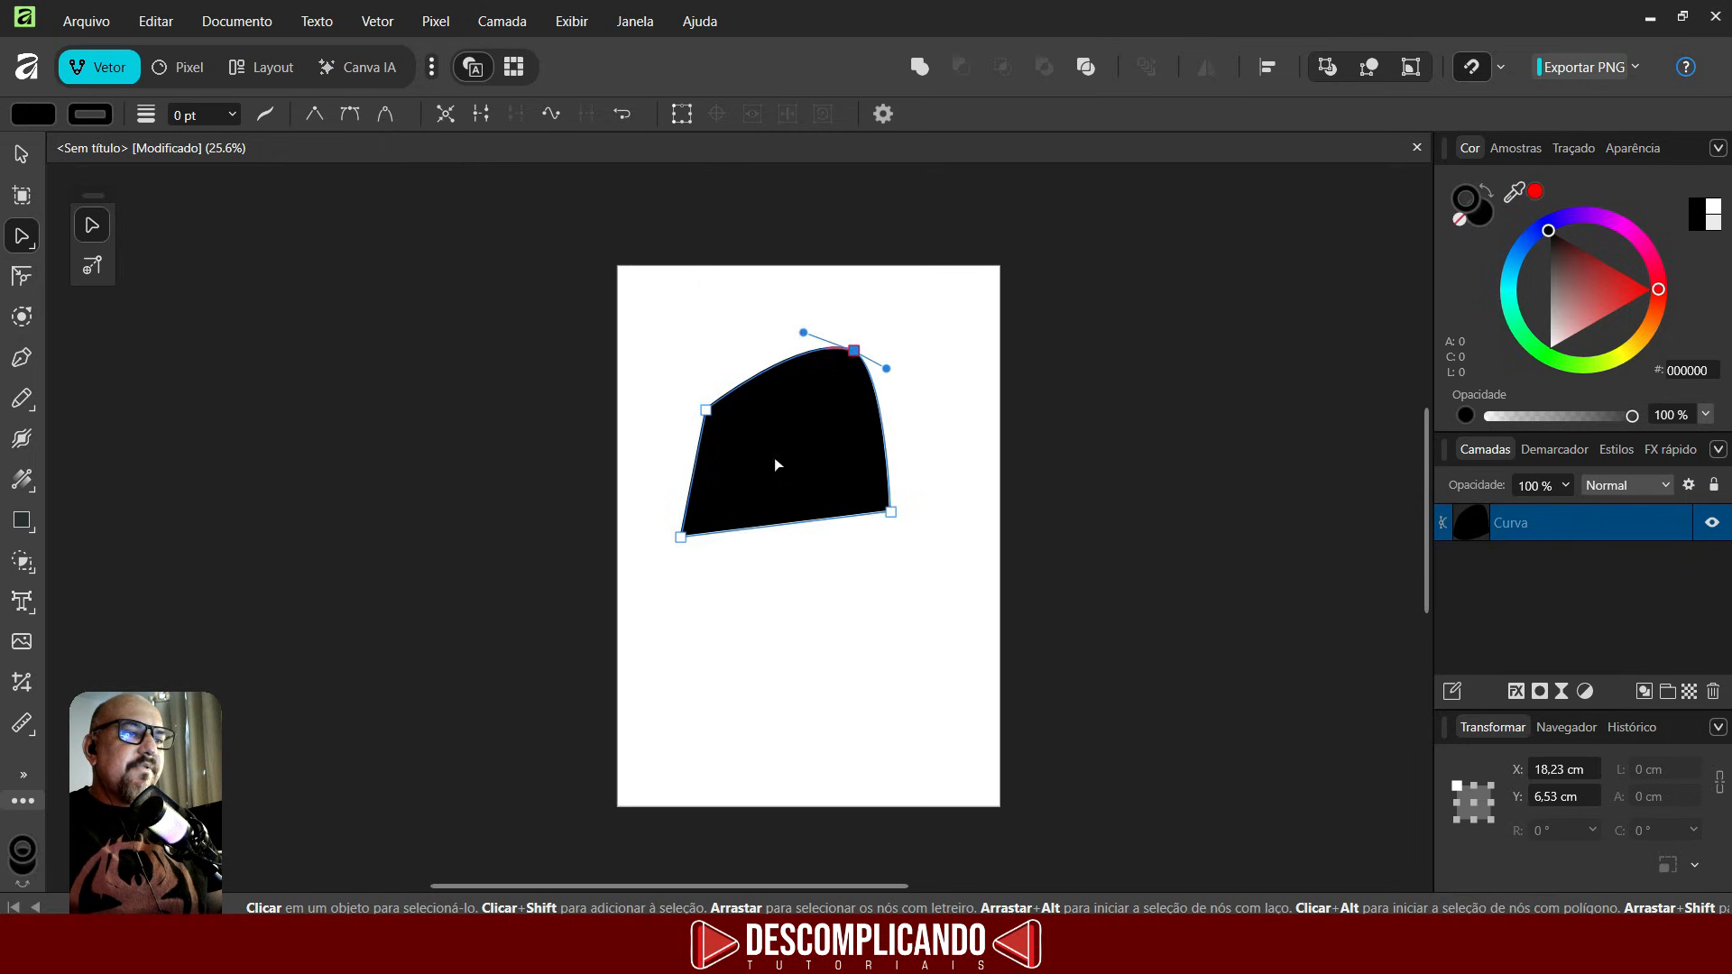
pyautogui.hotkey('ctrl', 'z')
pyautogui.hotkey('ctrl', 'z')
pyautogui.hotkey('ctrl', 'z')
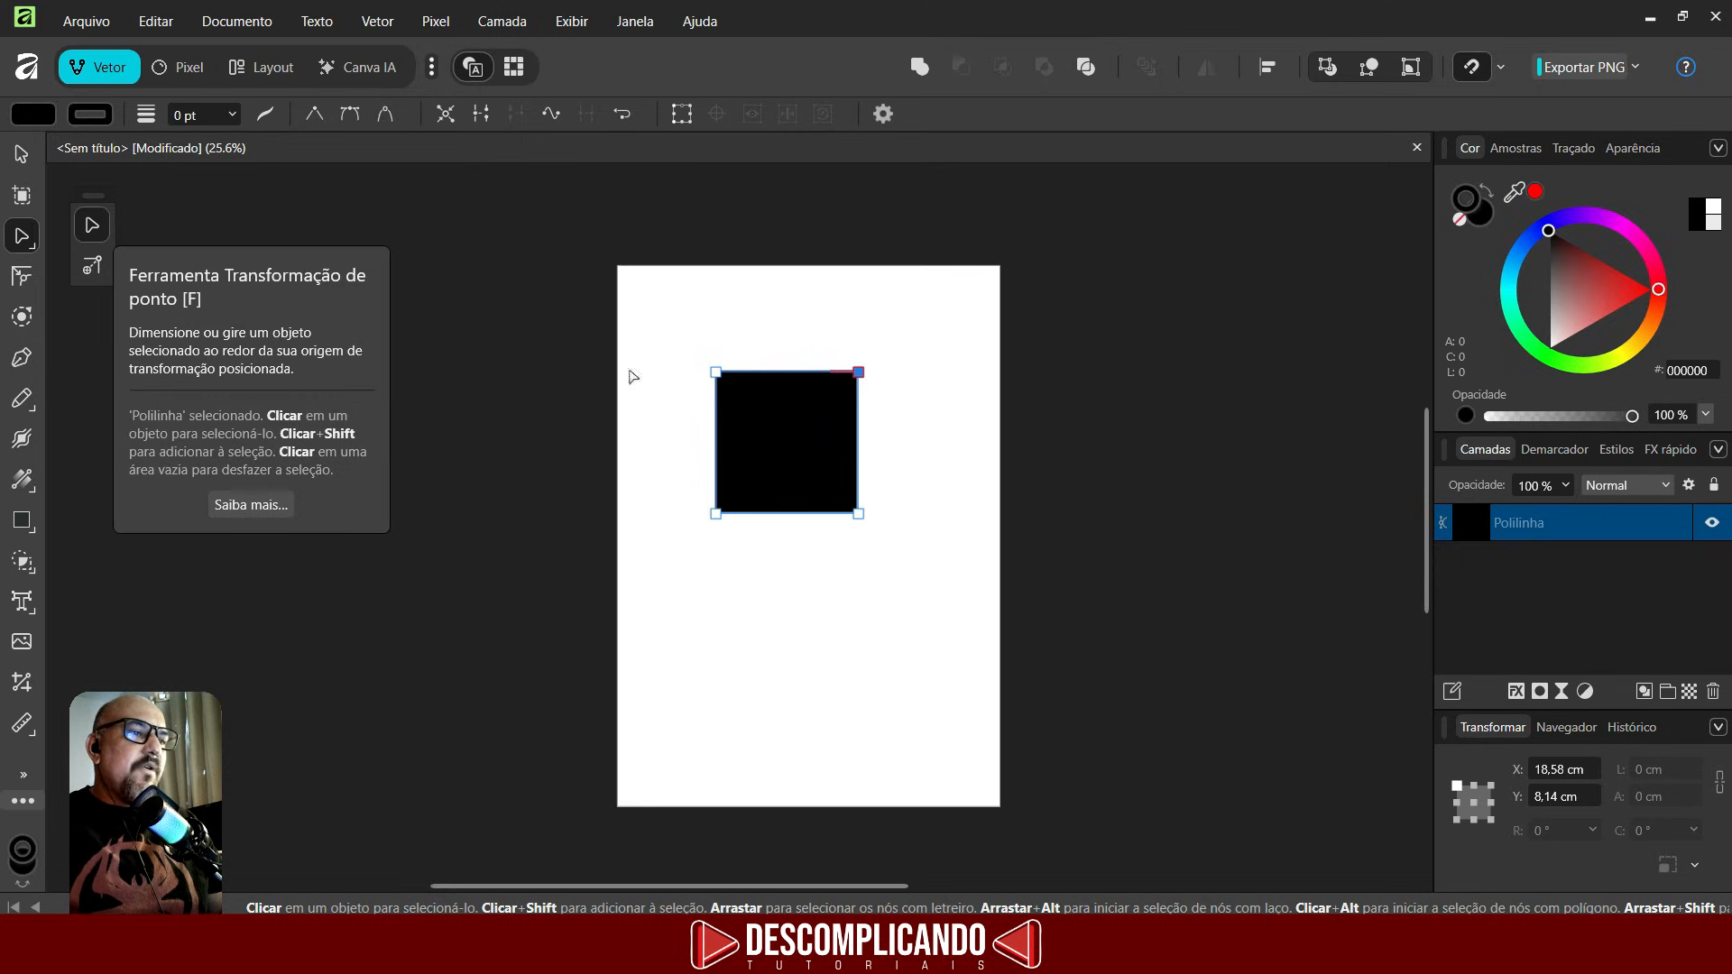
# - Try scaling the square from its corner with the Point Transform tool and undo it
pyautogui.click(102, 263)
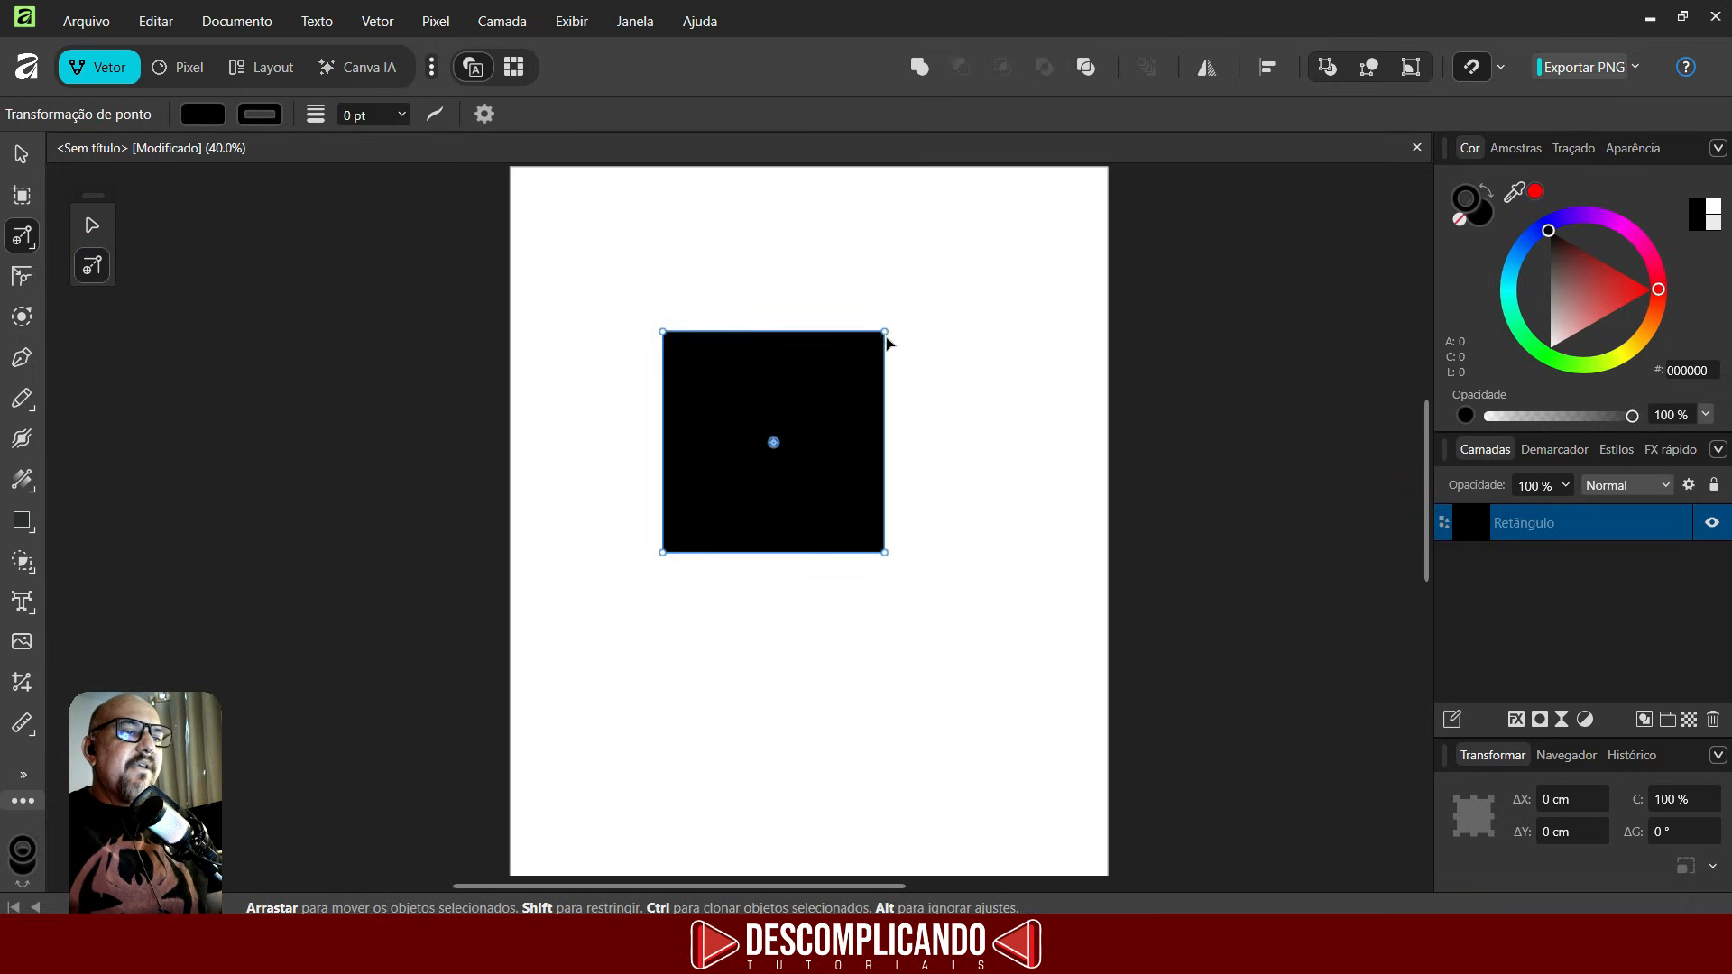
pyautogui.moveTo(886, 336); pyautogui.dragTo(973, 351)
pyautogui.hotkey('ctrl', 'z')
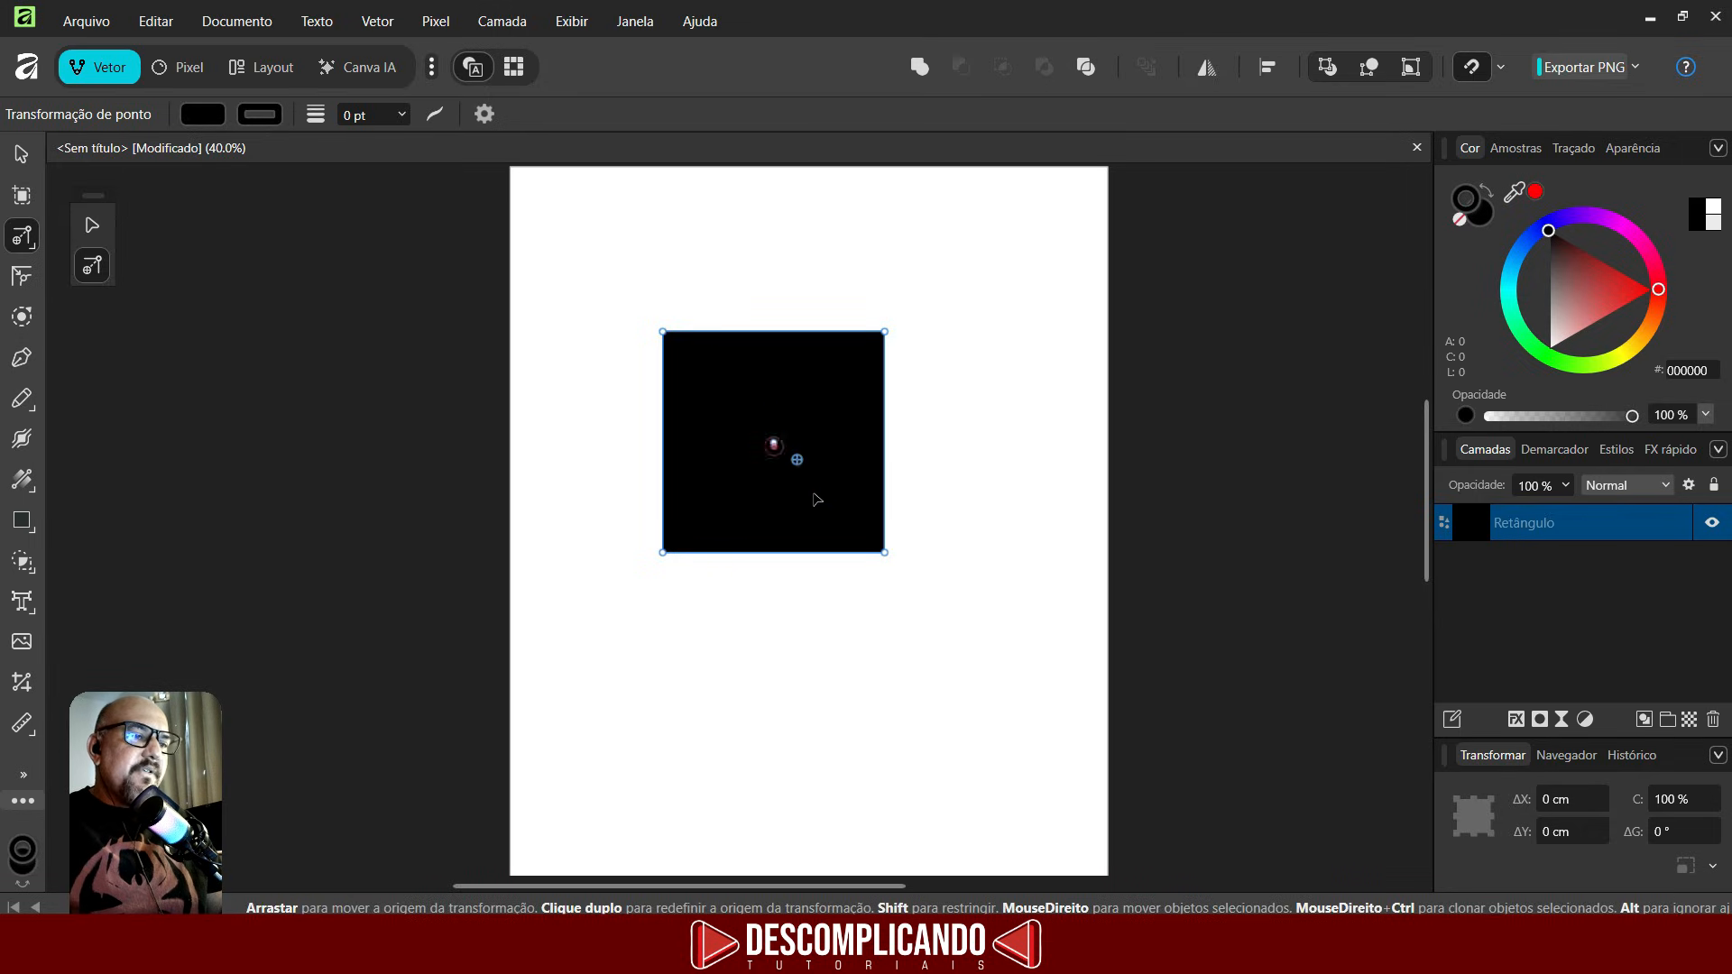
pyautogui.moveTo(815, 496); pyautogui.dragTo(887, 555)
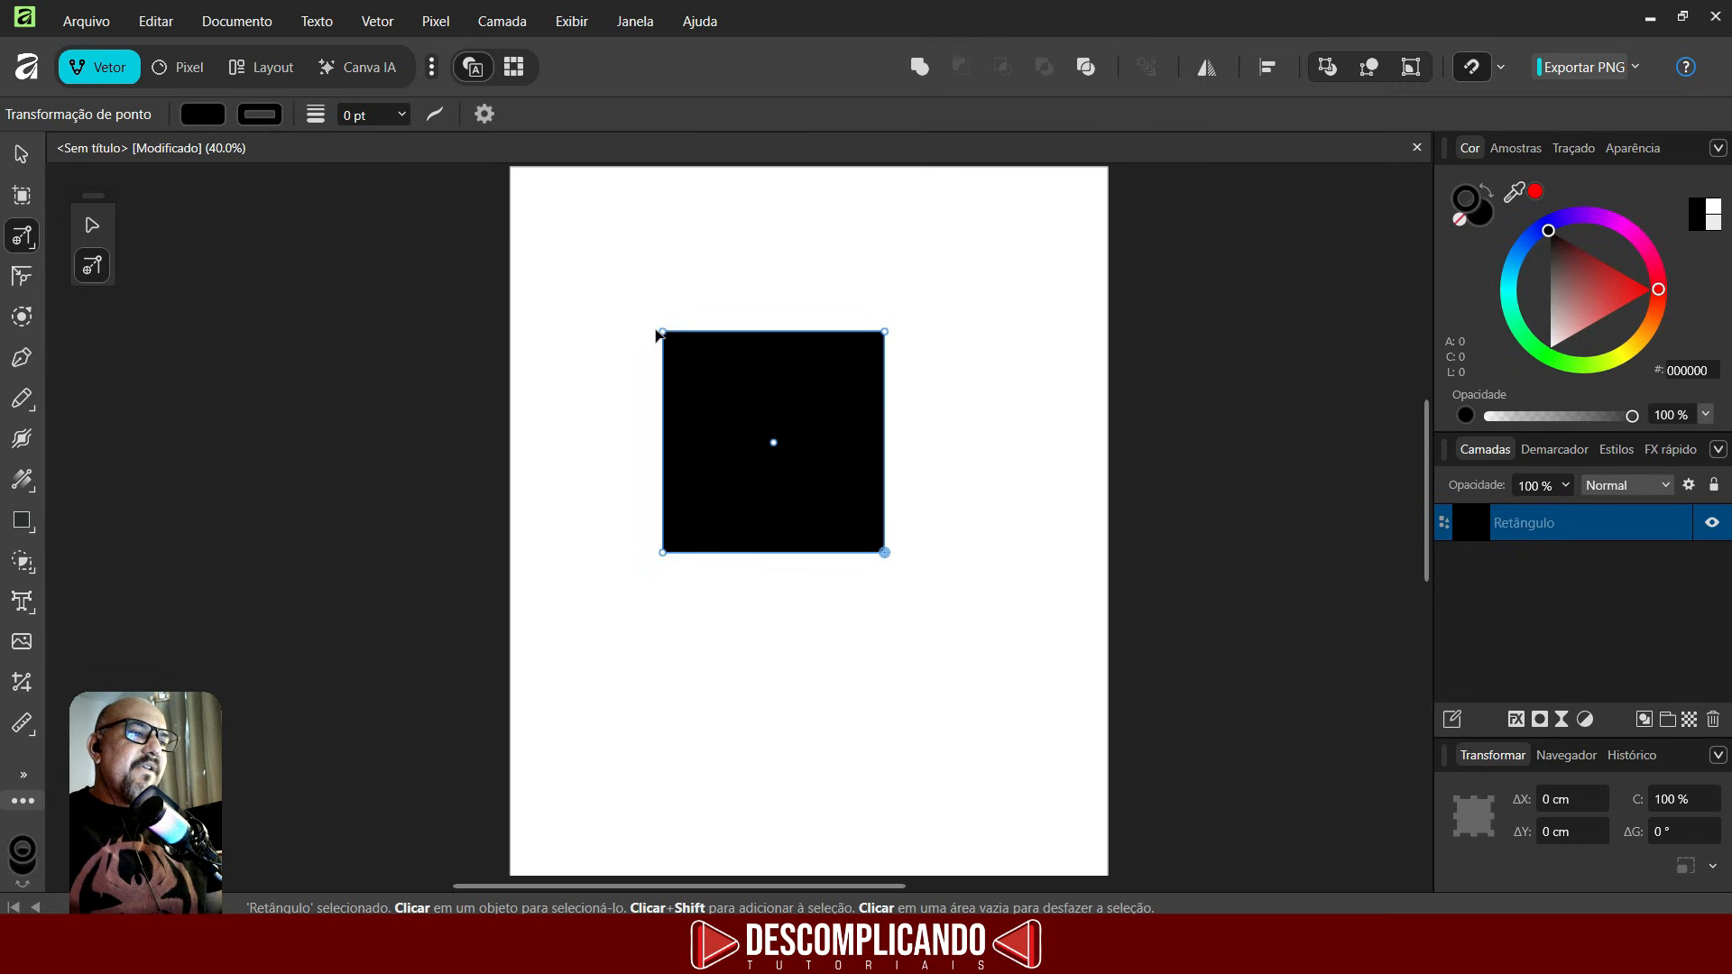
pyautogui.moveTo(927, 323); pyautogui.dragTo(626, 260)
pyautogui.hotkey('ctrl', 'z')
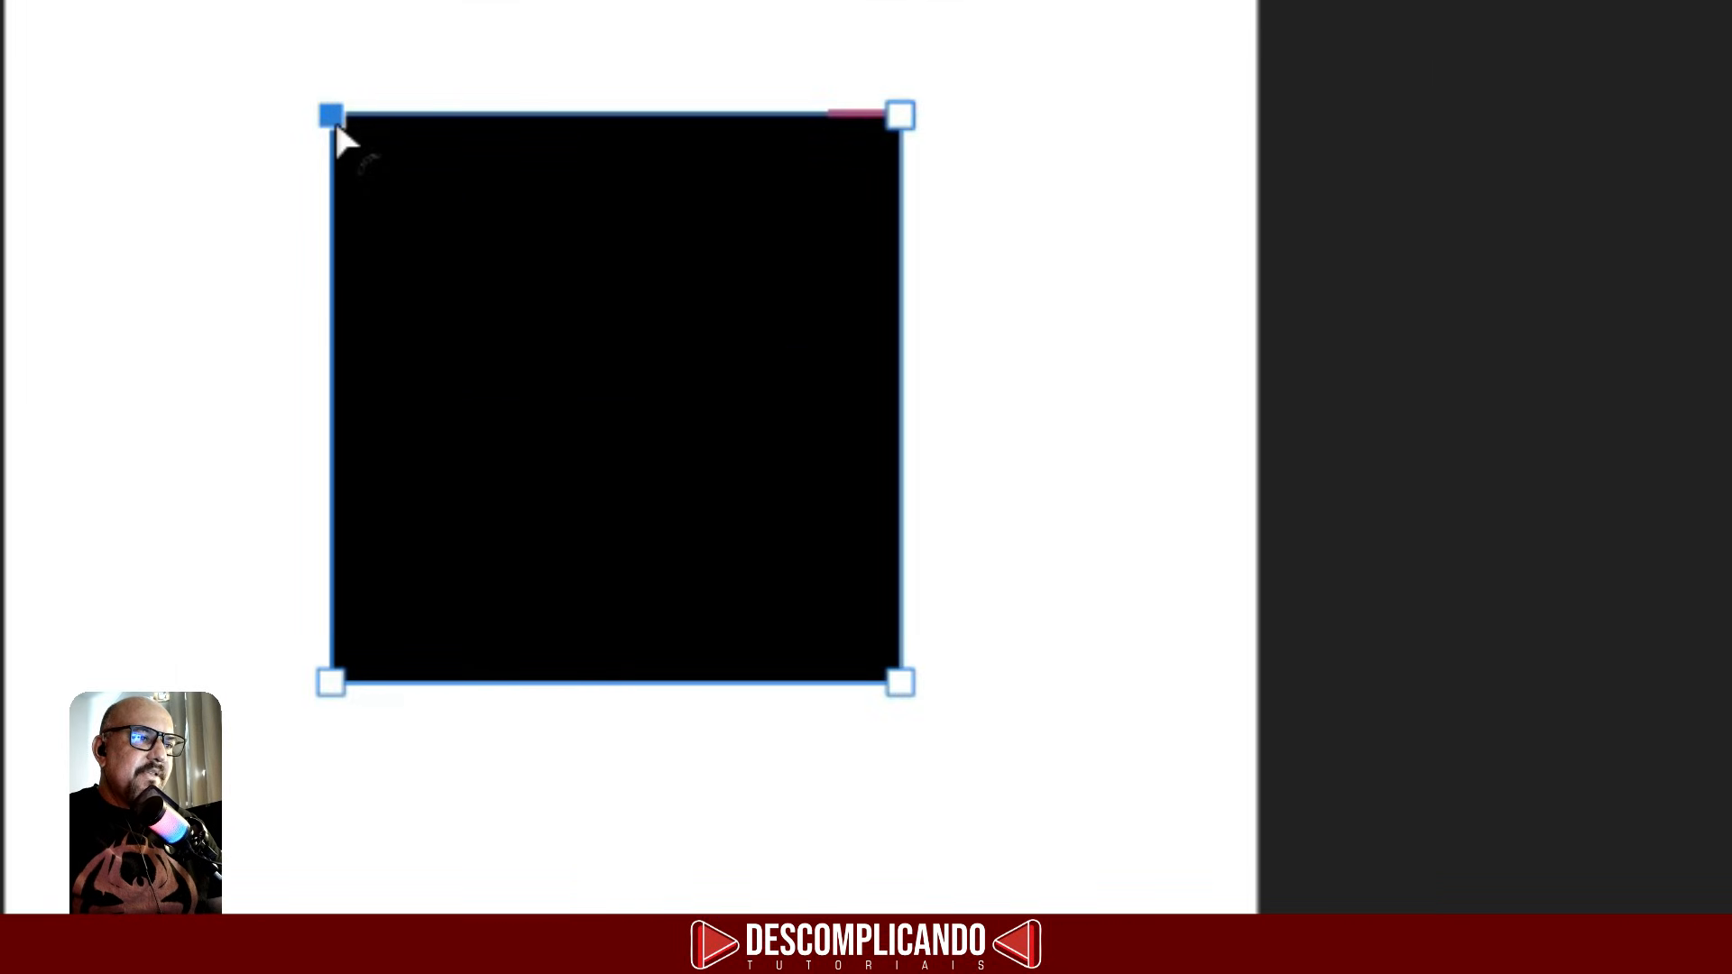
# - Round the square's top corners and its bottom-right corner with the Corner tool
pyautogui.click(334, 117)
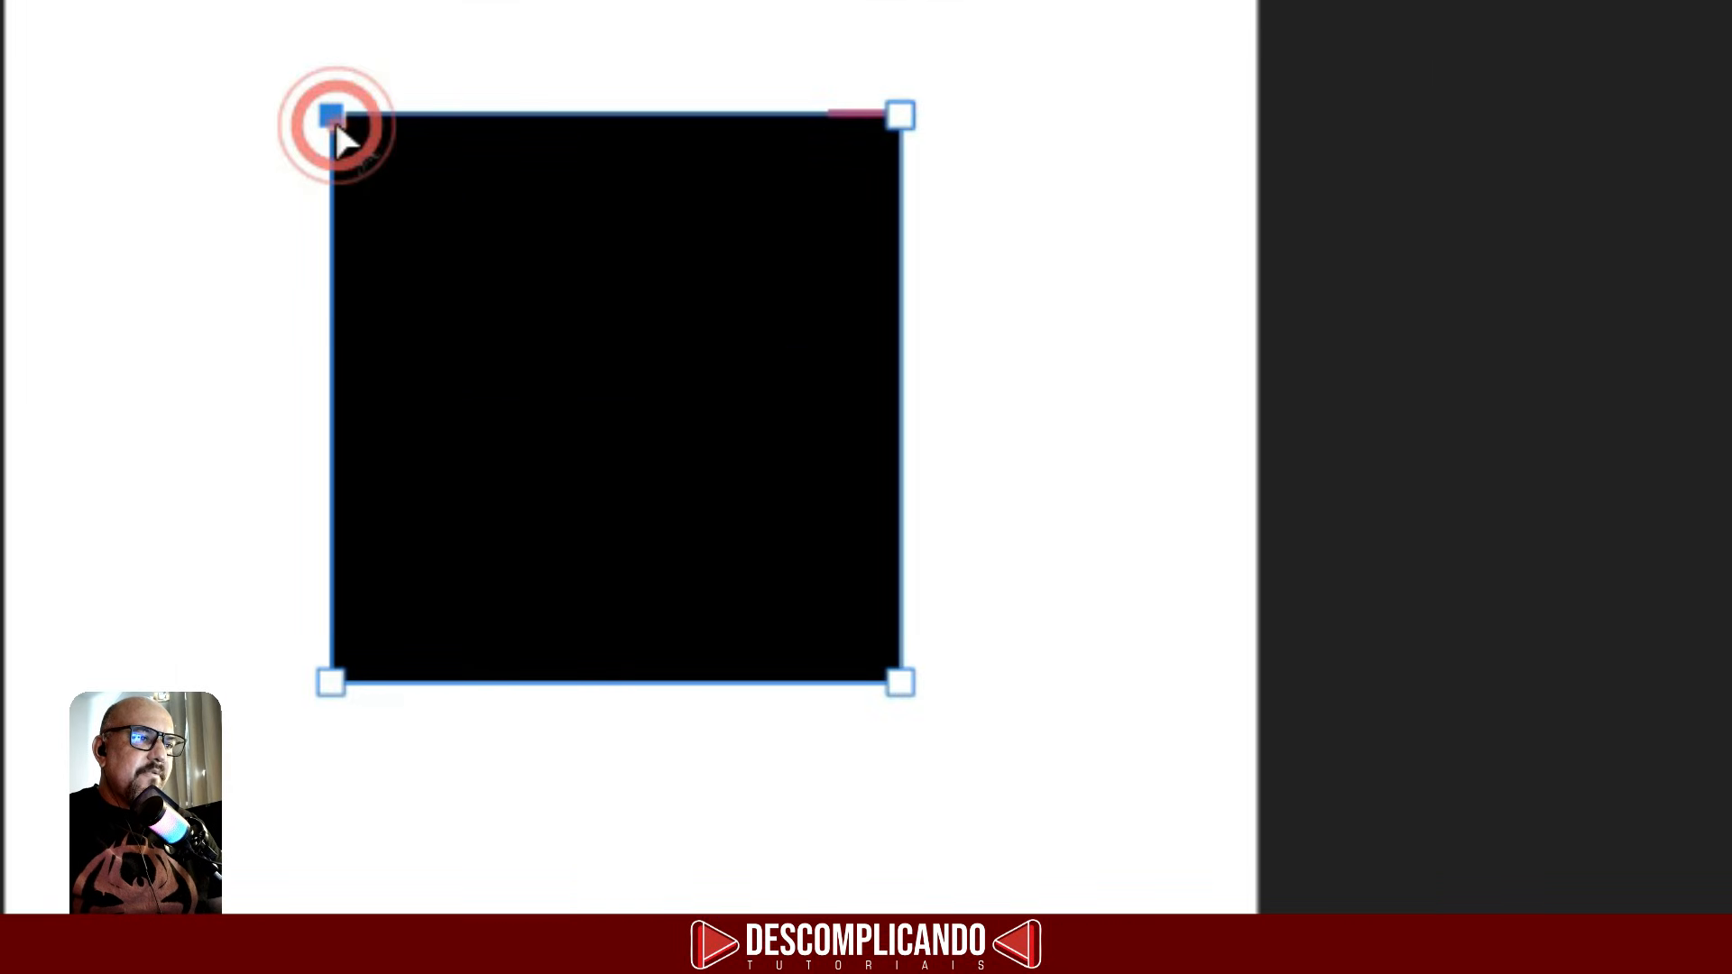
pyautogui.moveTo(398, 155); pyautogui.dragTo(502, 214)
pyautogui.moveTo(896, 122); pyautogui.dragTo(763, 233)
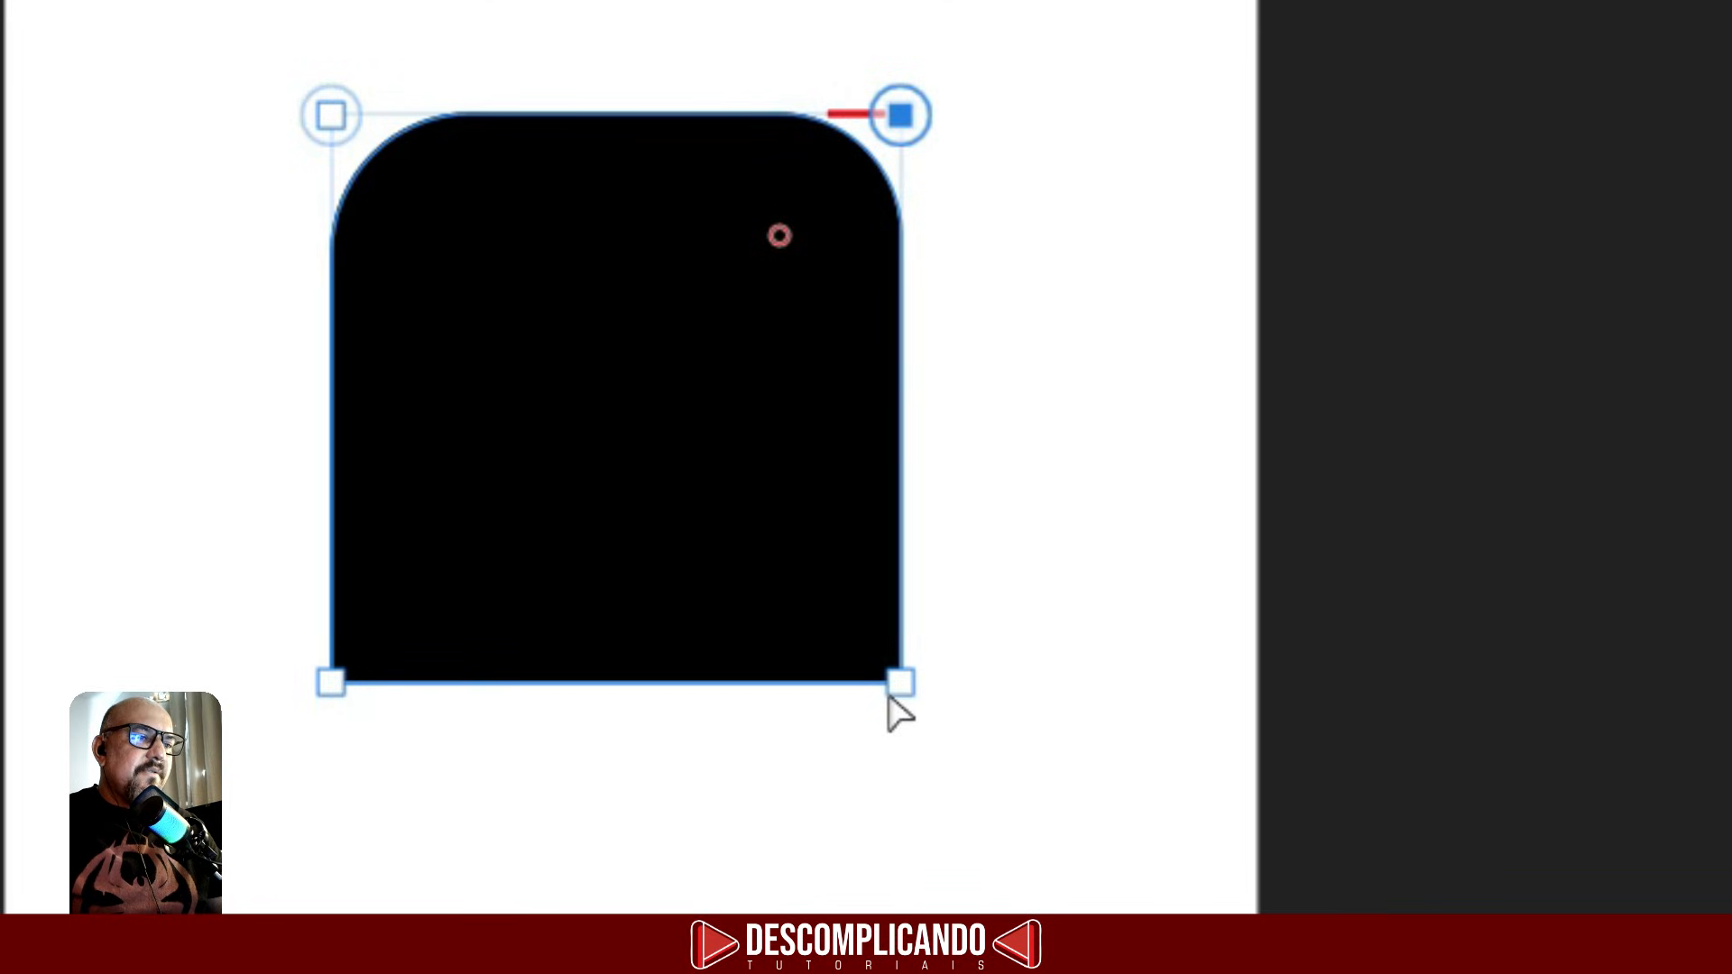
pyautogui.moveTo(895, 690); pyautogui.dragTo(768, 585)
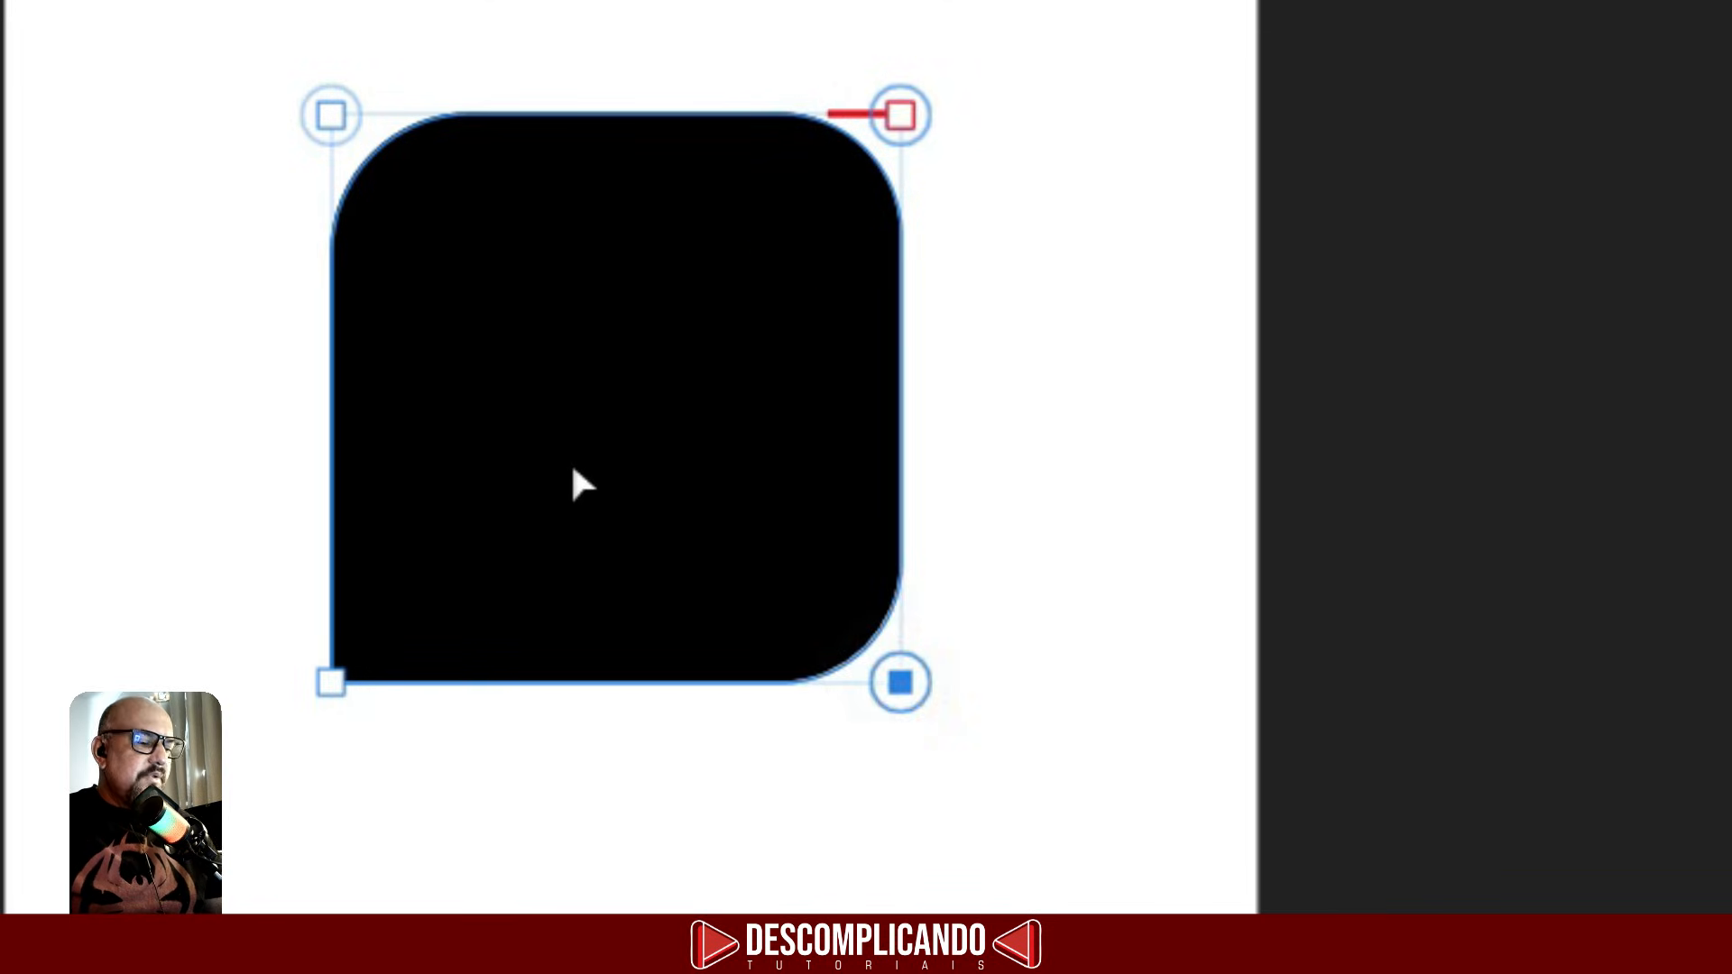
# - Undo the three corner roundings to restore the sharp square
pyautogui.hotkey('ctrl', 'z')
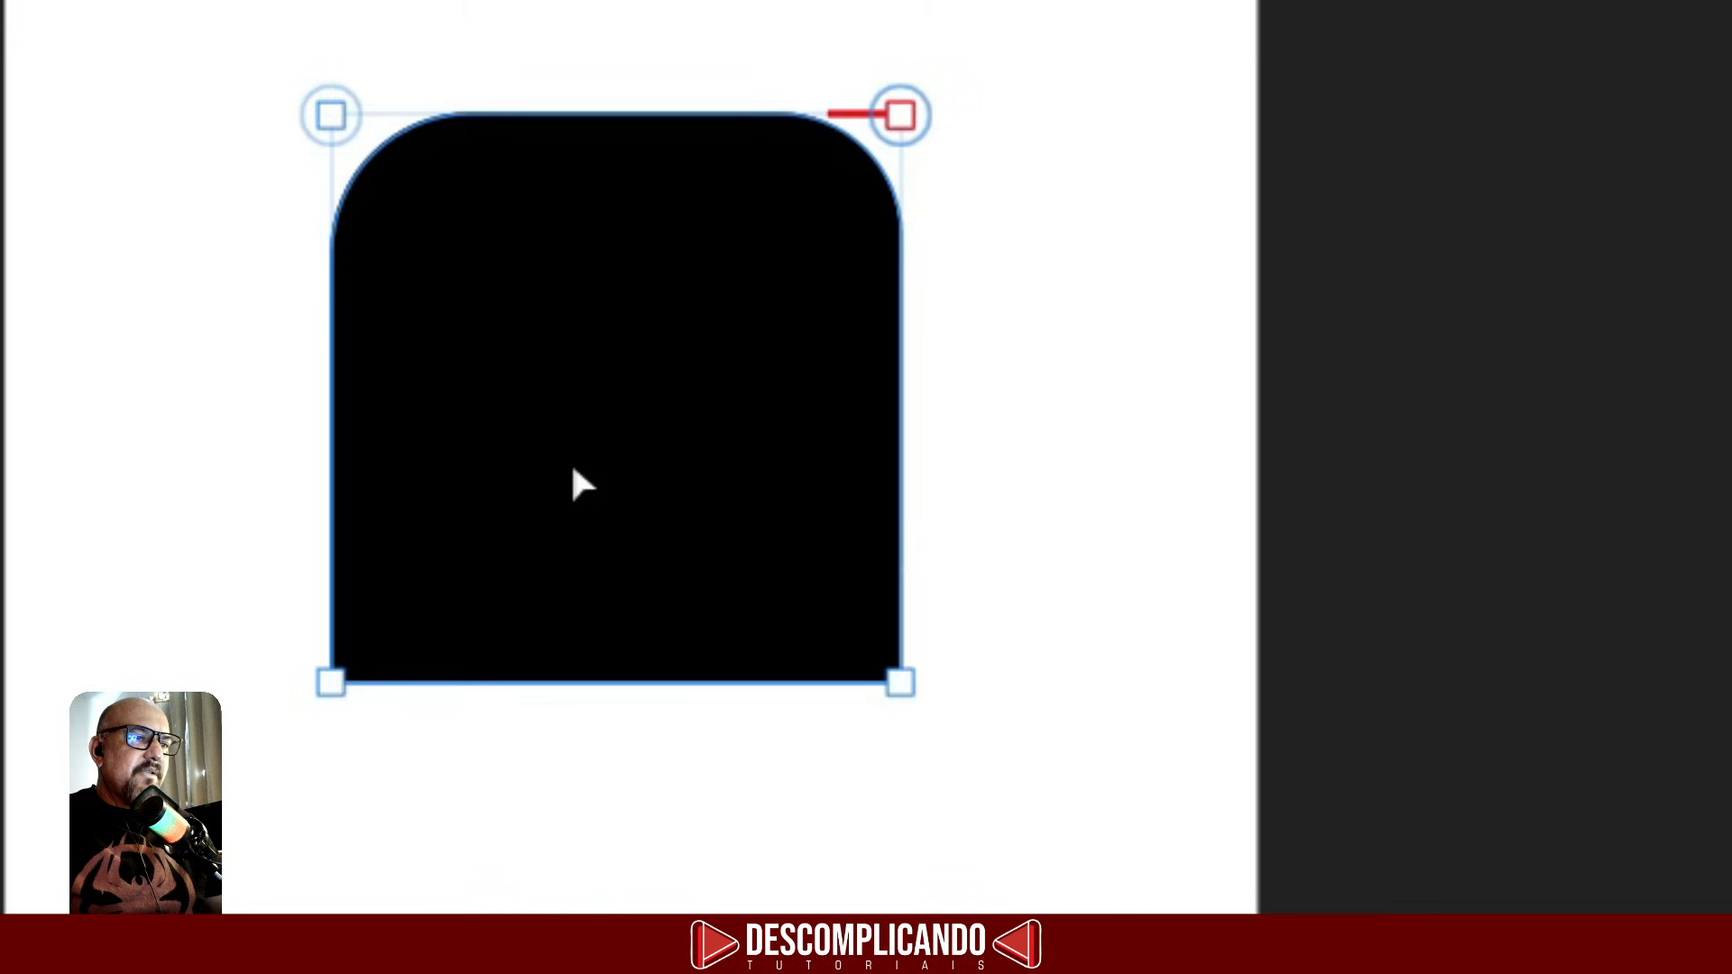
pyautogui.hotkey('ctrl', 'z')
pyautogui.hotkey('ctrl', 'z')
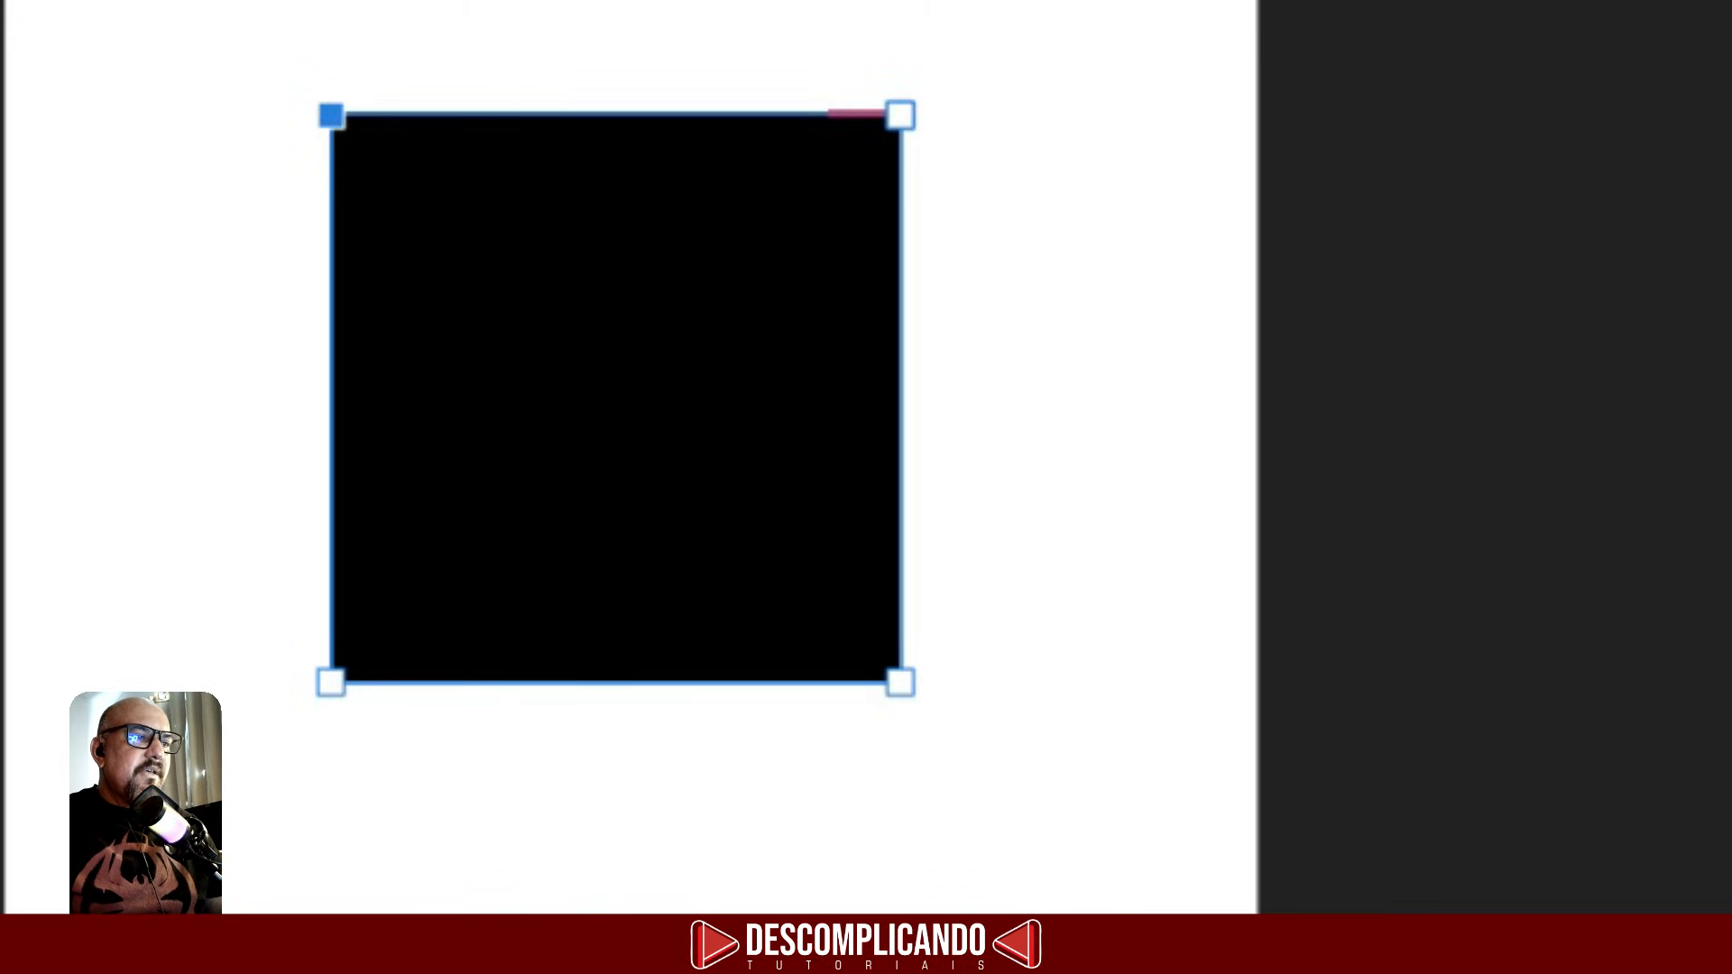
# - Select all four corners of the square and round them with the Corner tool to about 2.3 cm radius
pyautogui.moveTo(164, 2); pyautogui.dragTo(1046, 790)
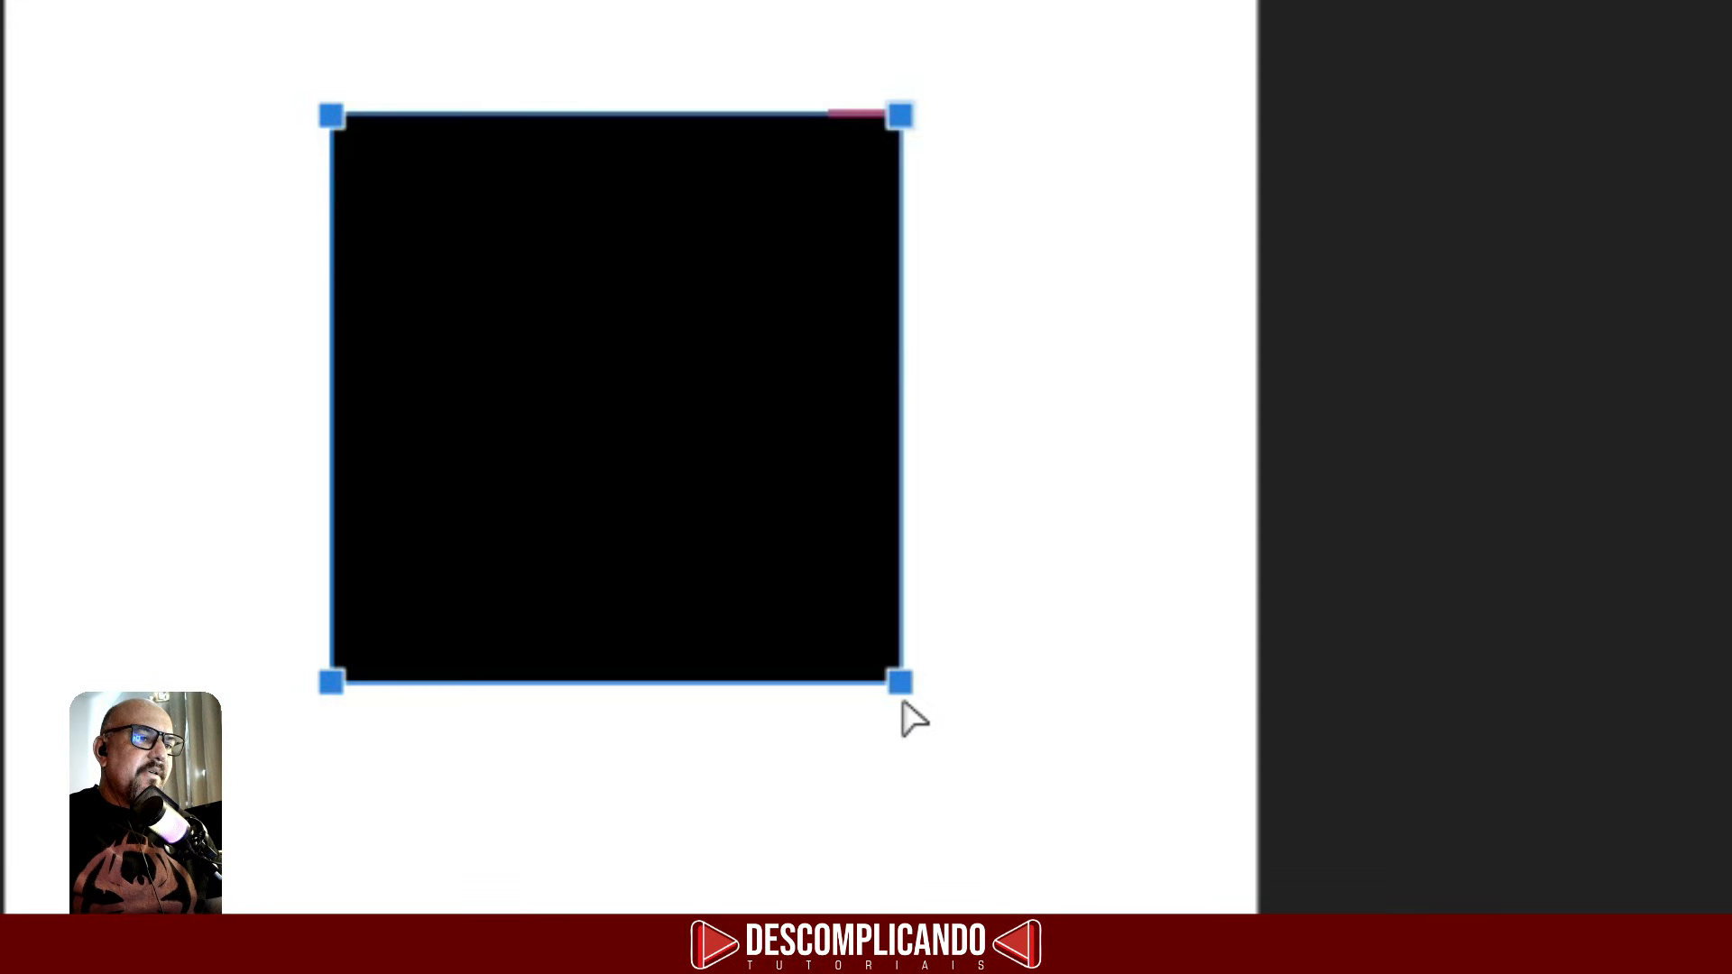
pyautogui.moveTo(825, 624); pyautogui.dragTo(848, 532)
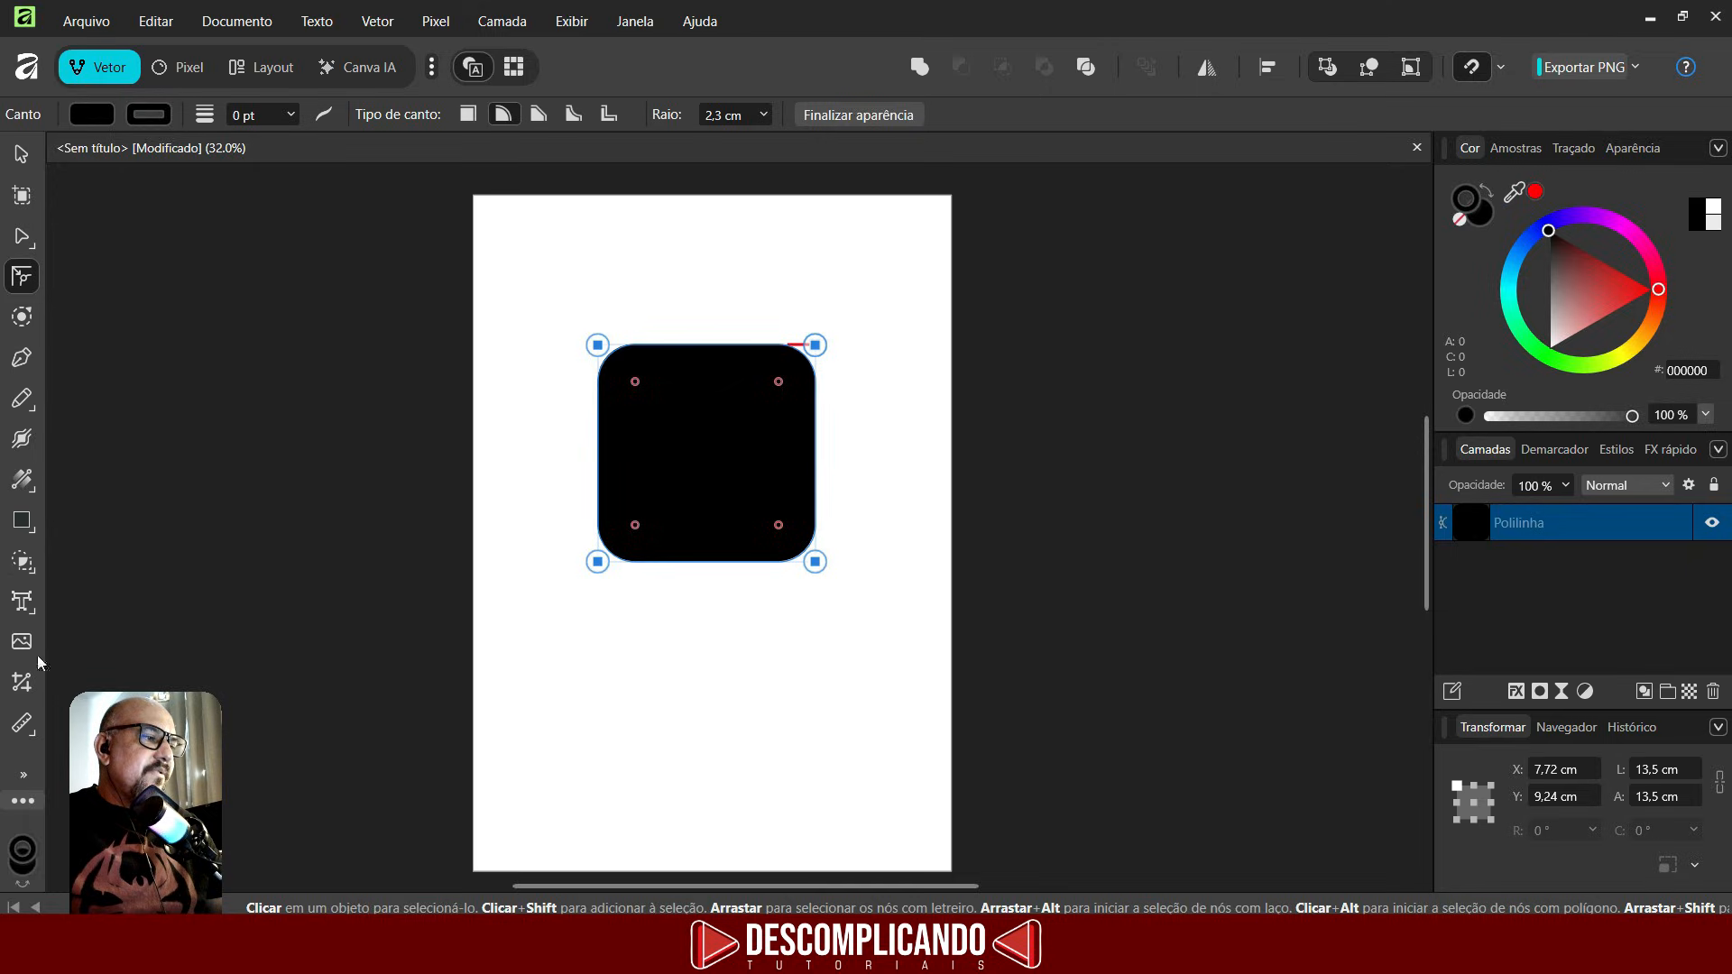
# - Draw a multi-pointed shape of about 6.5 × 6.2 cm at the page's top-left and round its corners into a flower-like outline
pyautogui.click(21, 521)
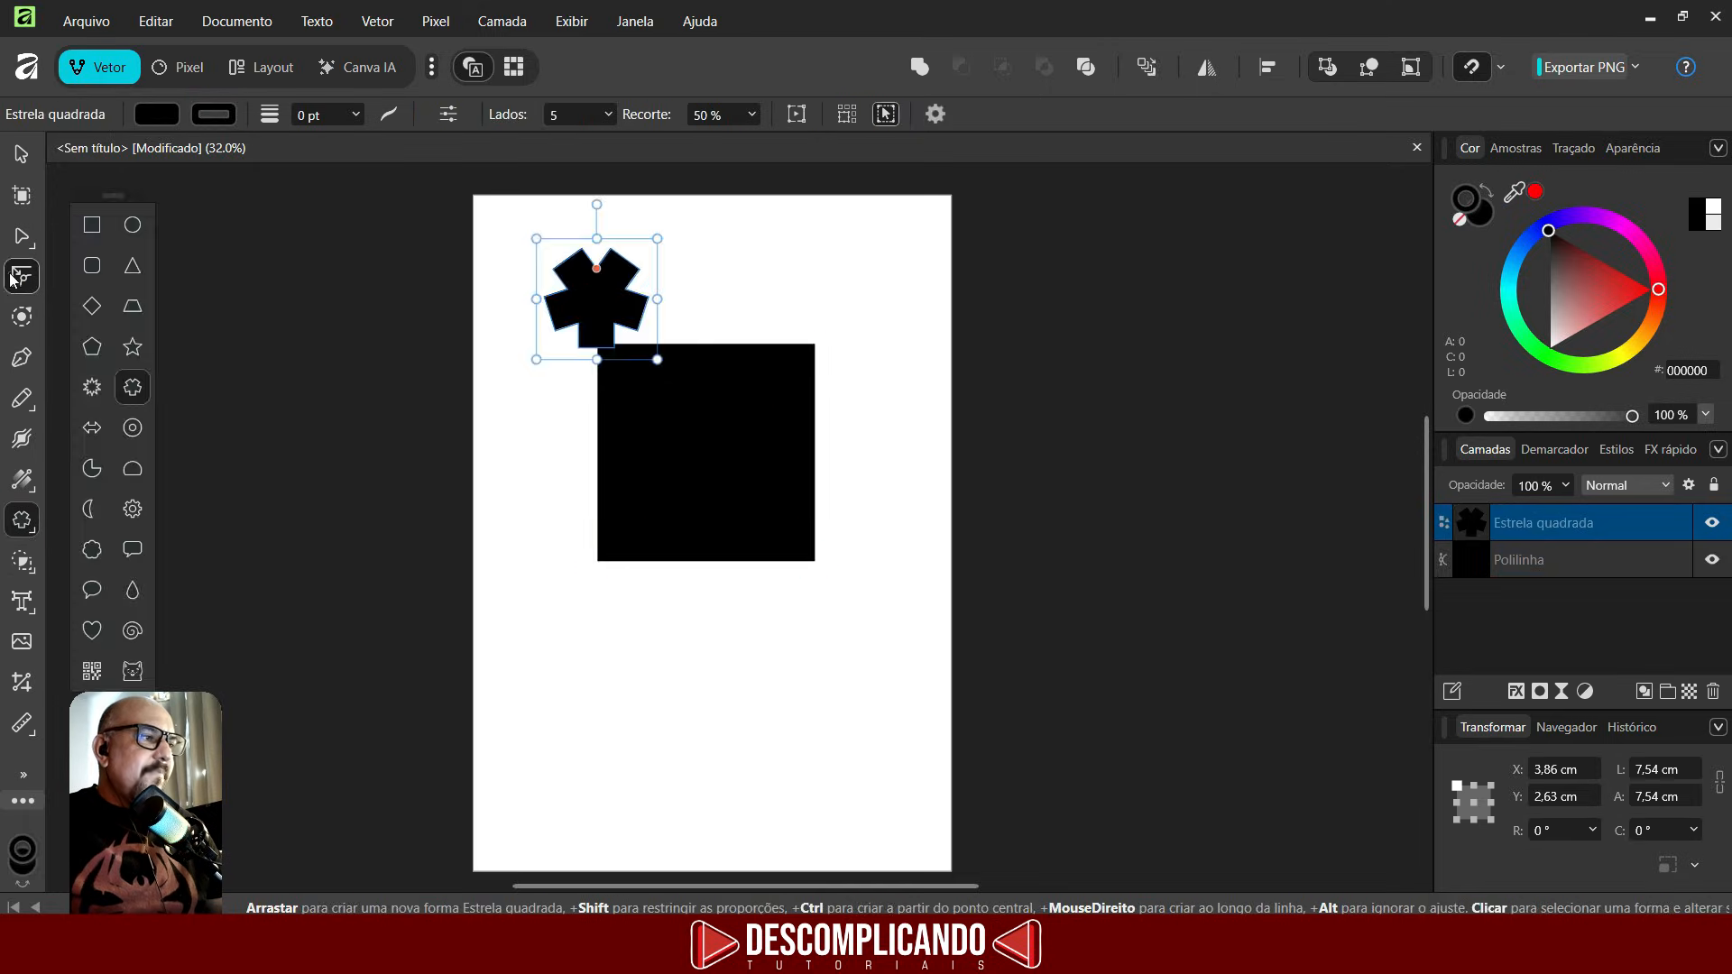
pyautogui.click(13, 278)
pyautogui.moveTo(493, 202); pyautogui.dragTo(670, 353)
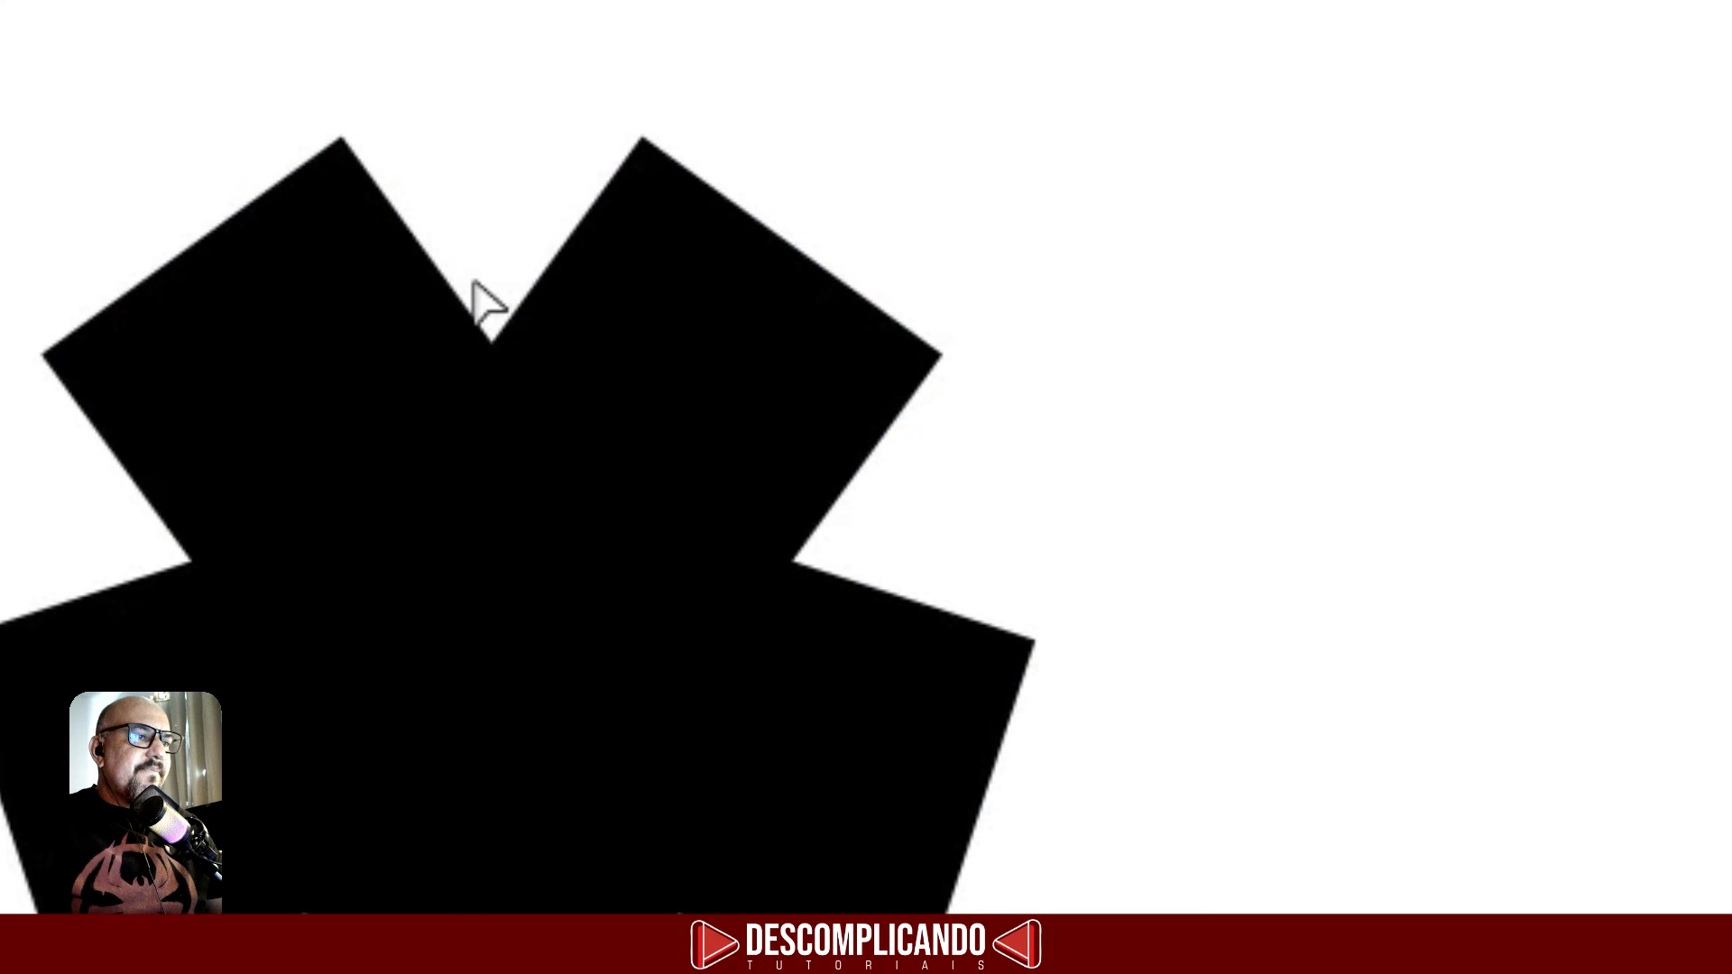
pyautogui.moveTo(646, 133); pyautogui.dragTo(656, 248)
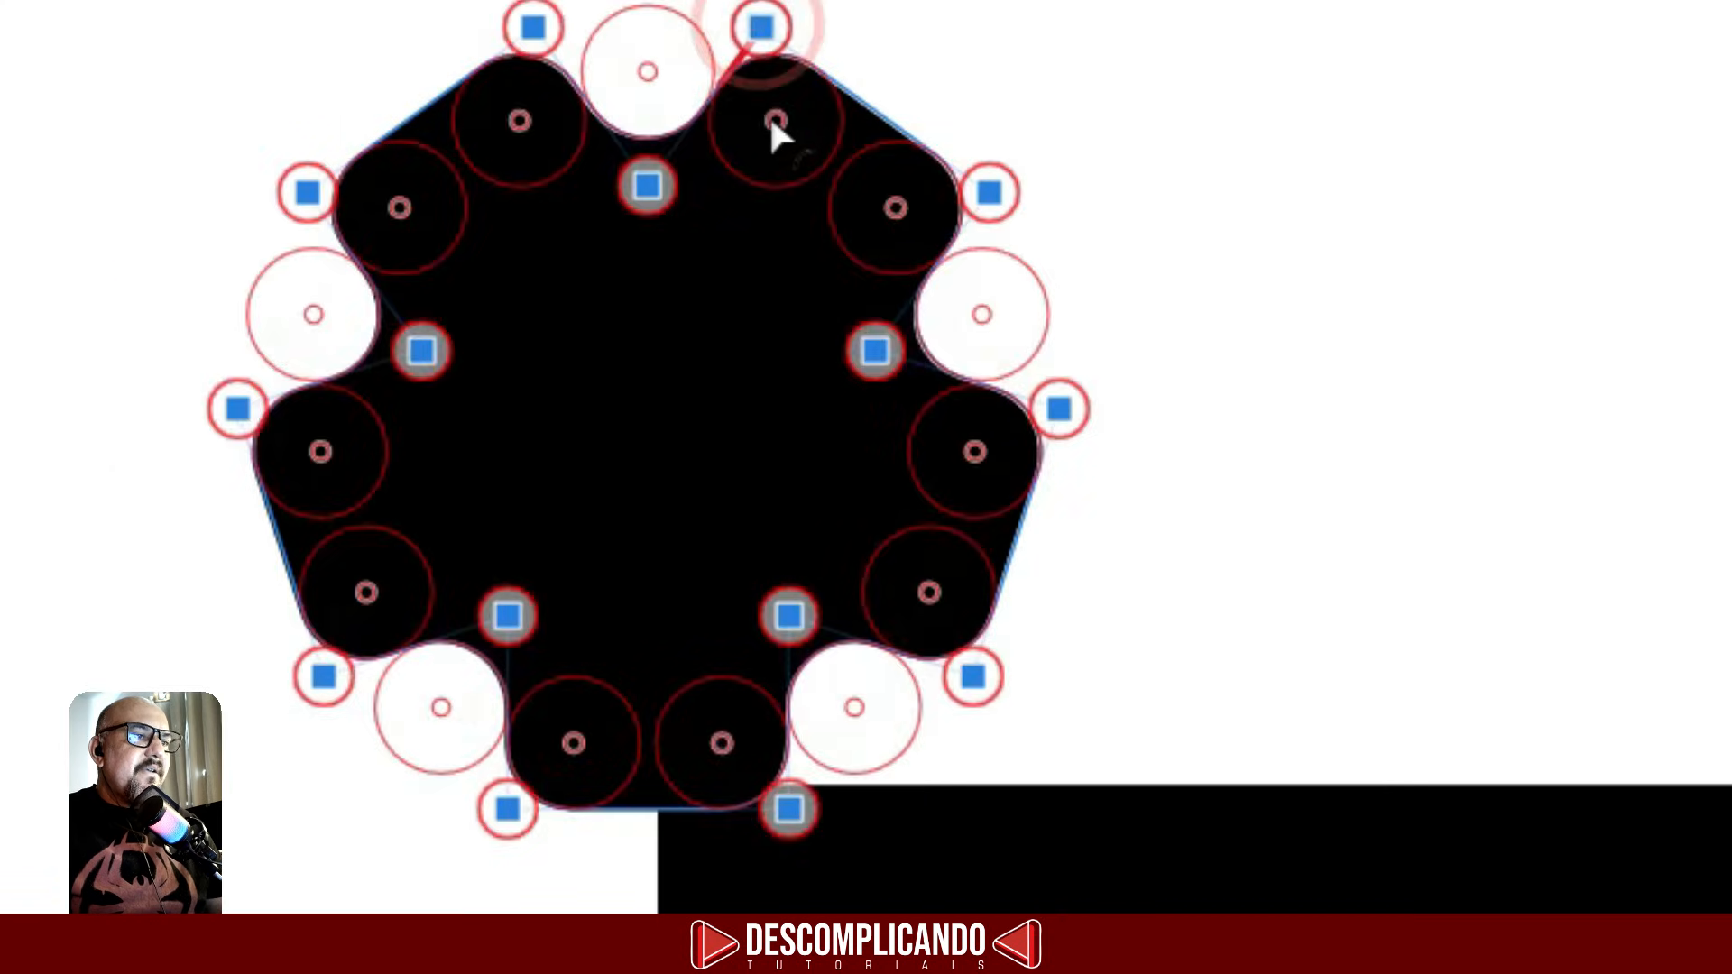
pyautogui.moveTo(771, 127); pyautogui.dragTo(773, 118)
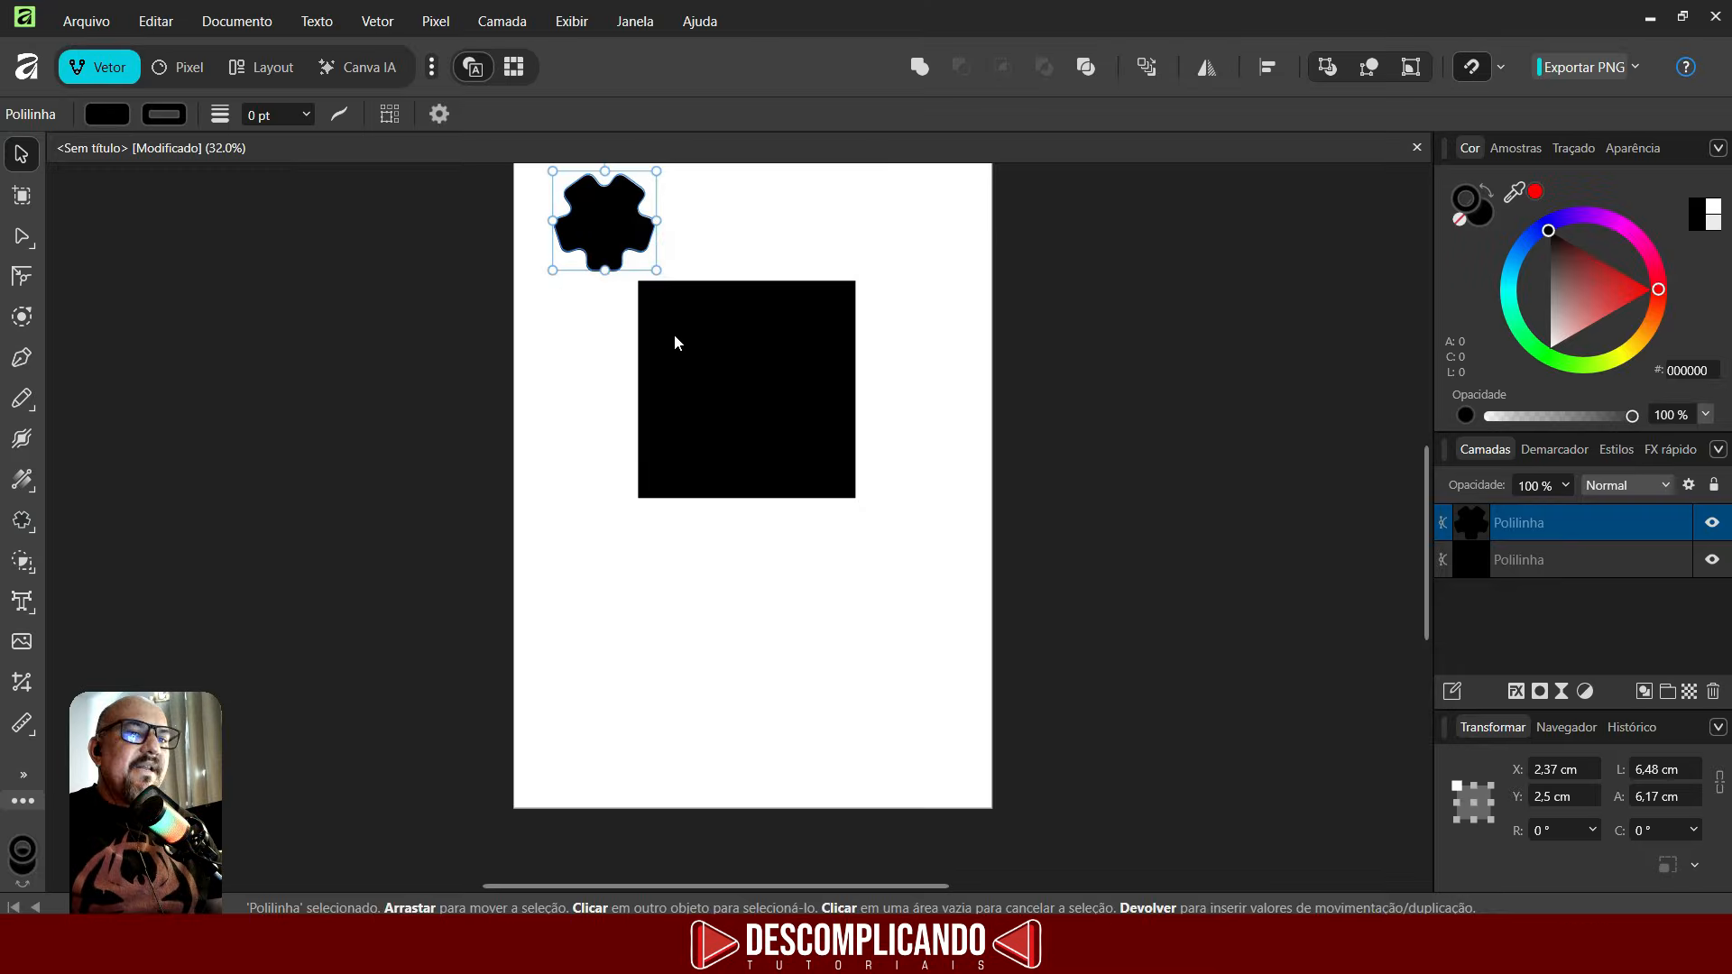
# - Create artistic text reading TUTORIAIS in Impact below the square
pyautogui.click(23, 603)
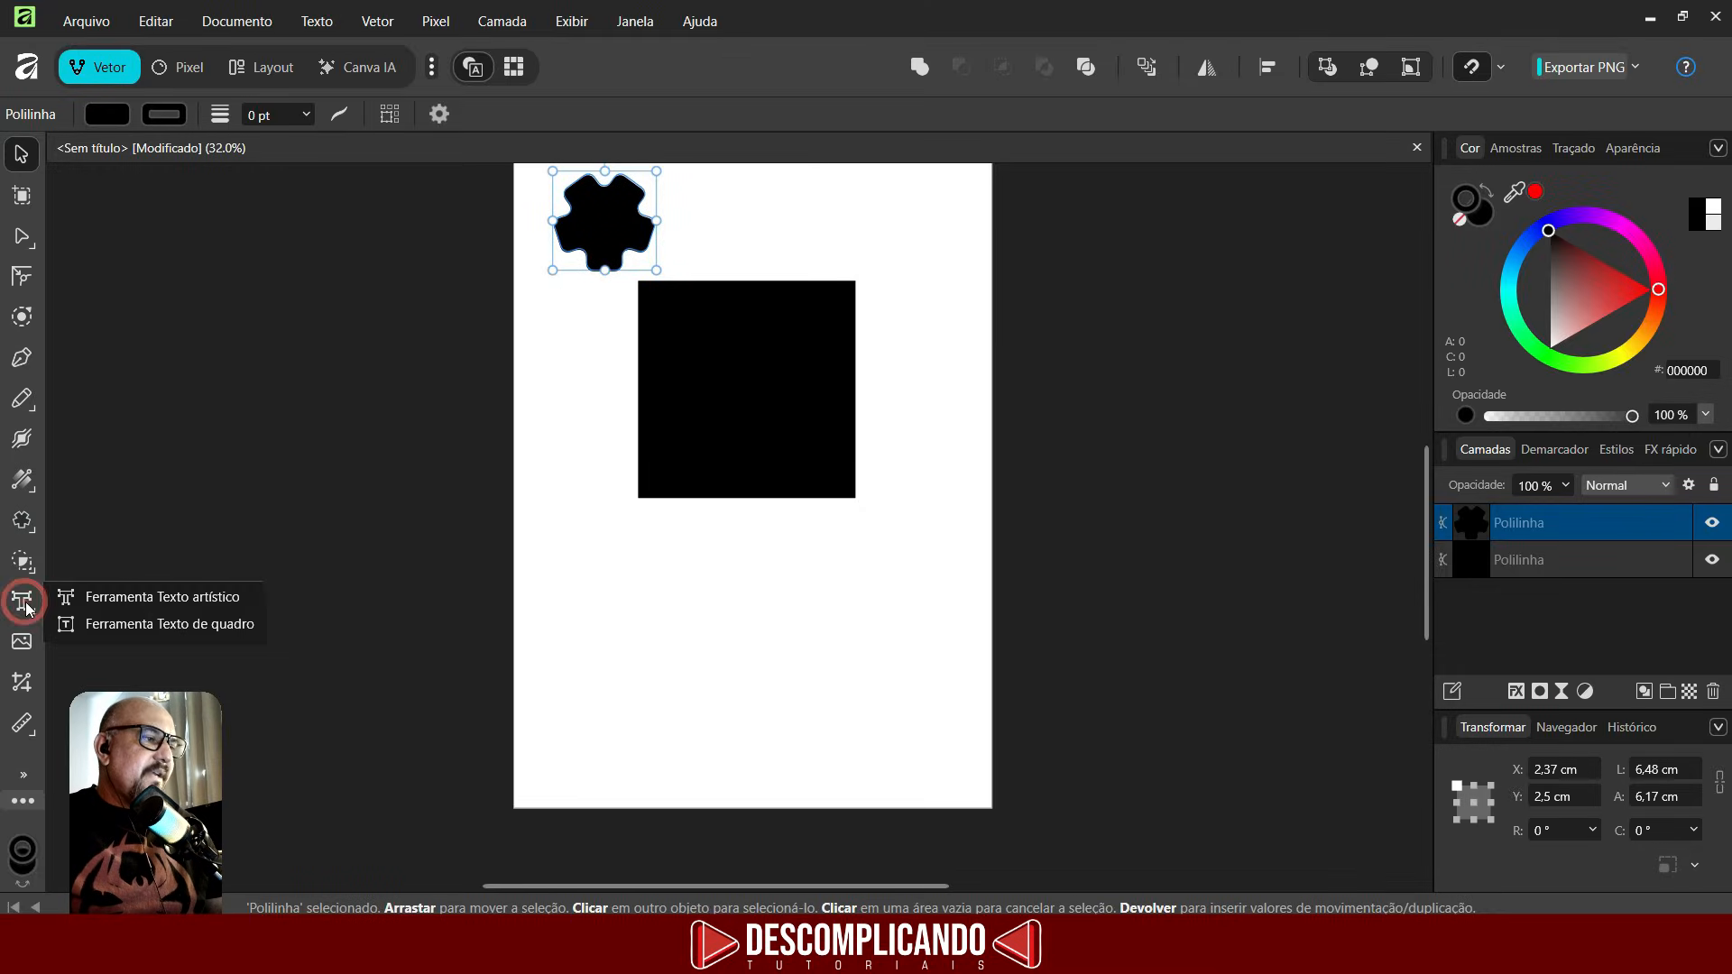
pyautogui.click(80, 597)
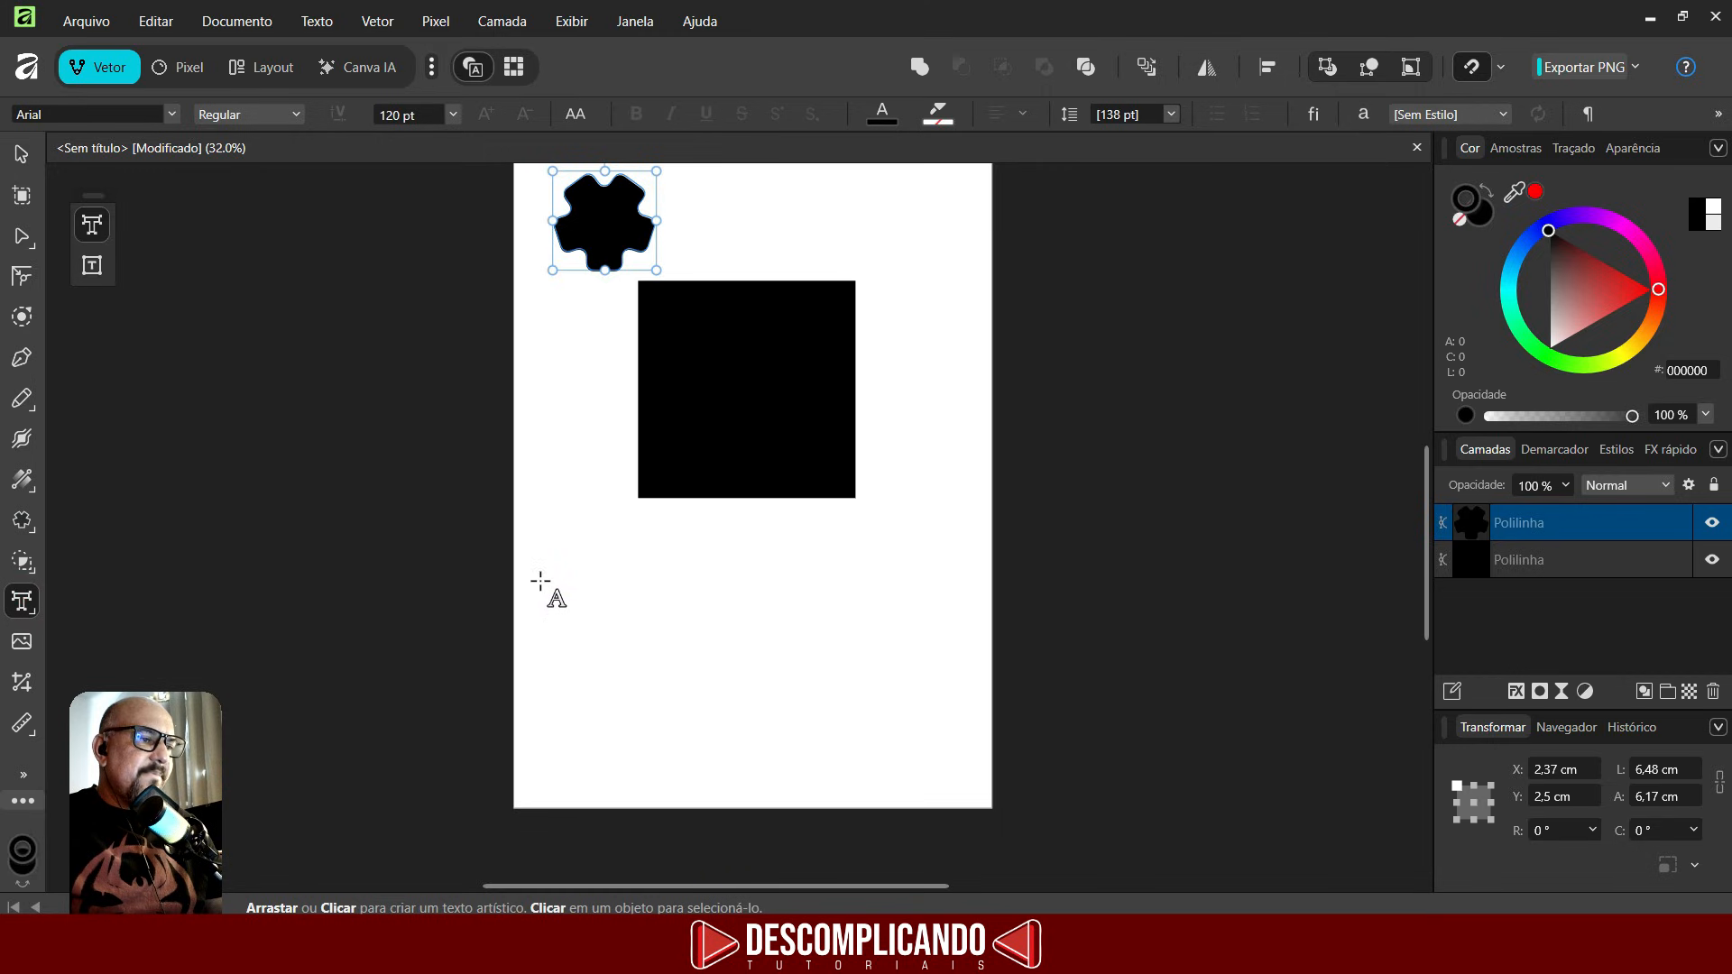
pyautogui.moveTo(540, 574); pyautogui.dragTo(578, 635)
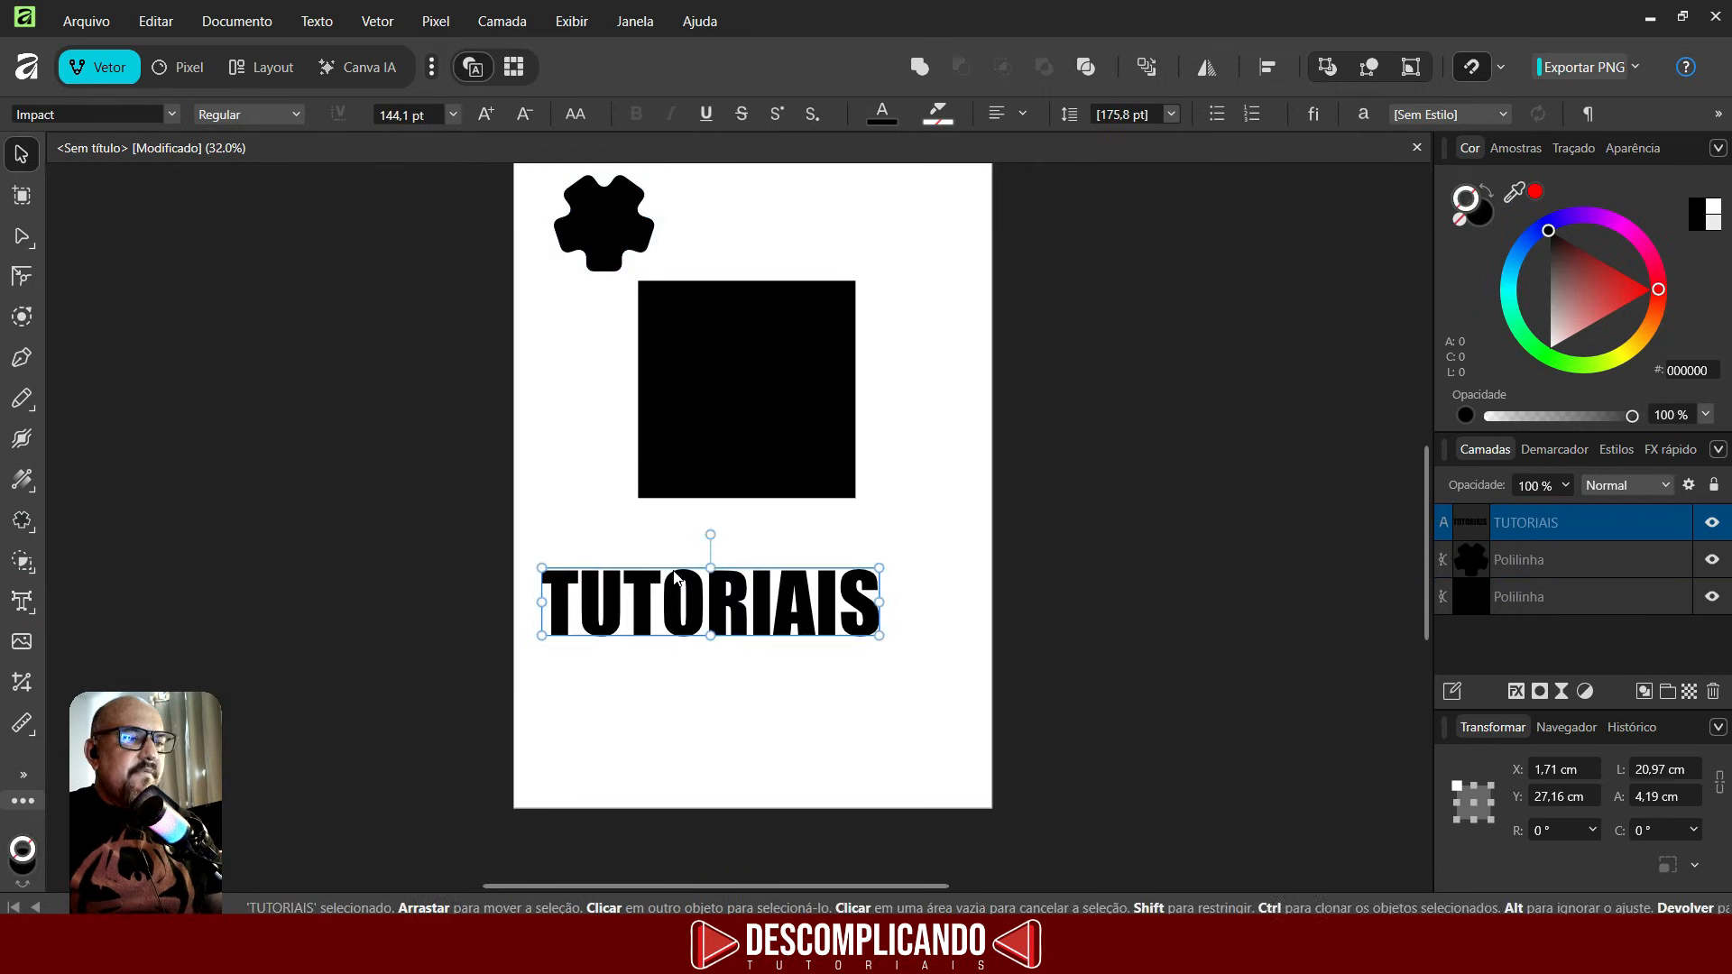
# - Convert the TUTORIAIS text to curves and expand its resulting group in the layers
pyautogui.scroll(1, 724, 629)
pyautogui.scroll(1, 731, 631)
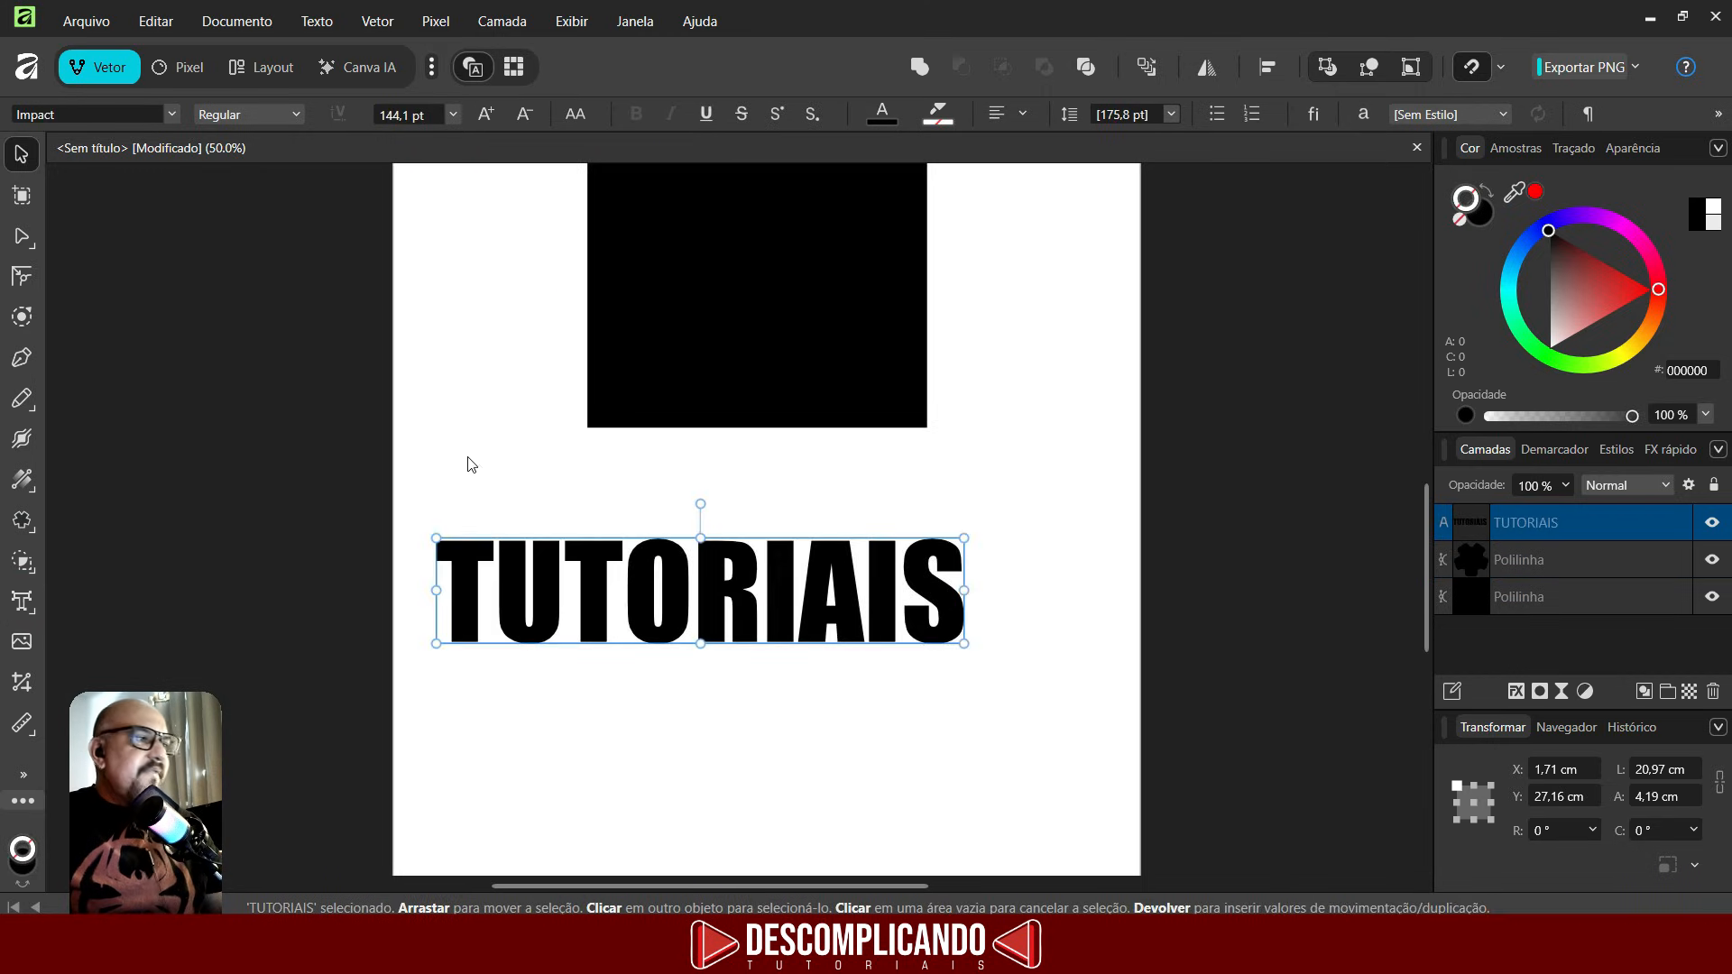
pyautogui.click(25, 277)
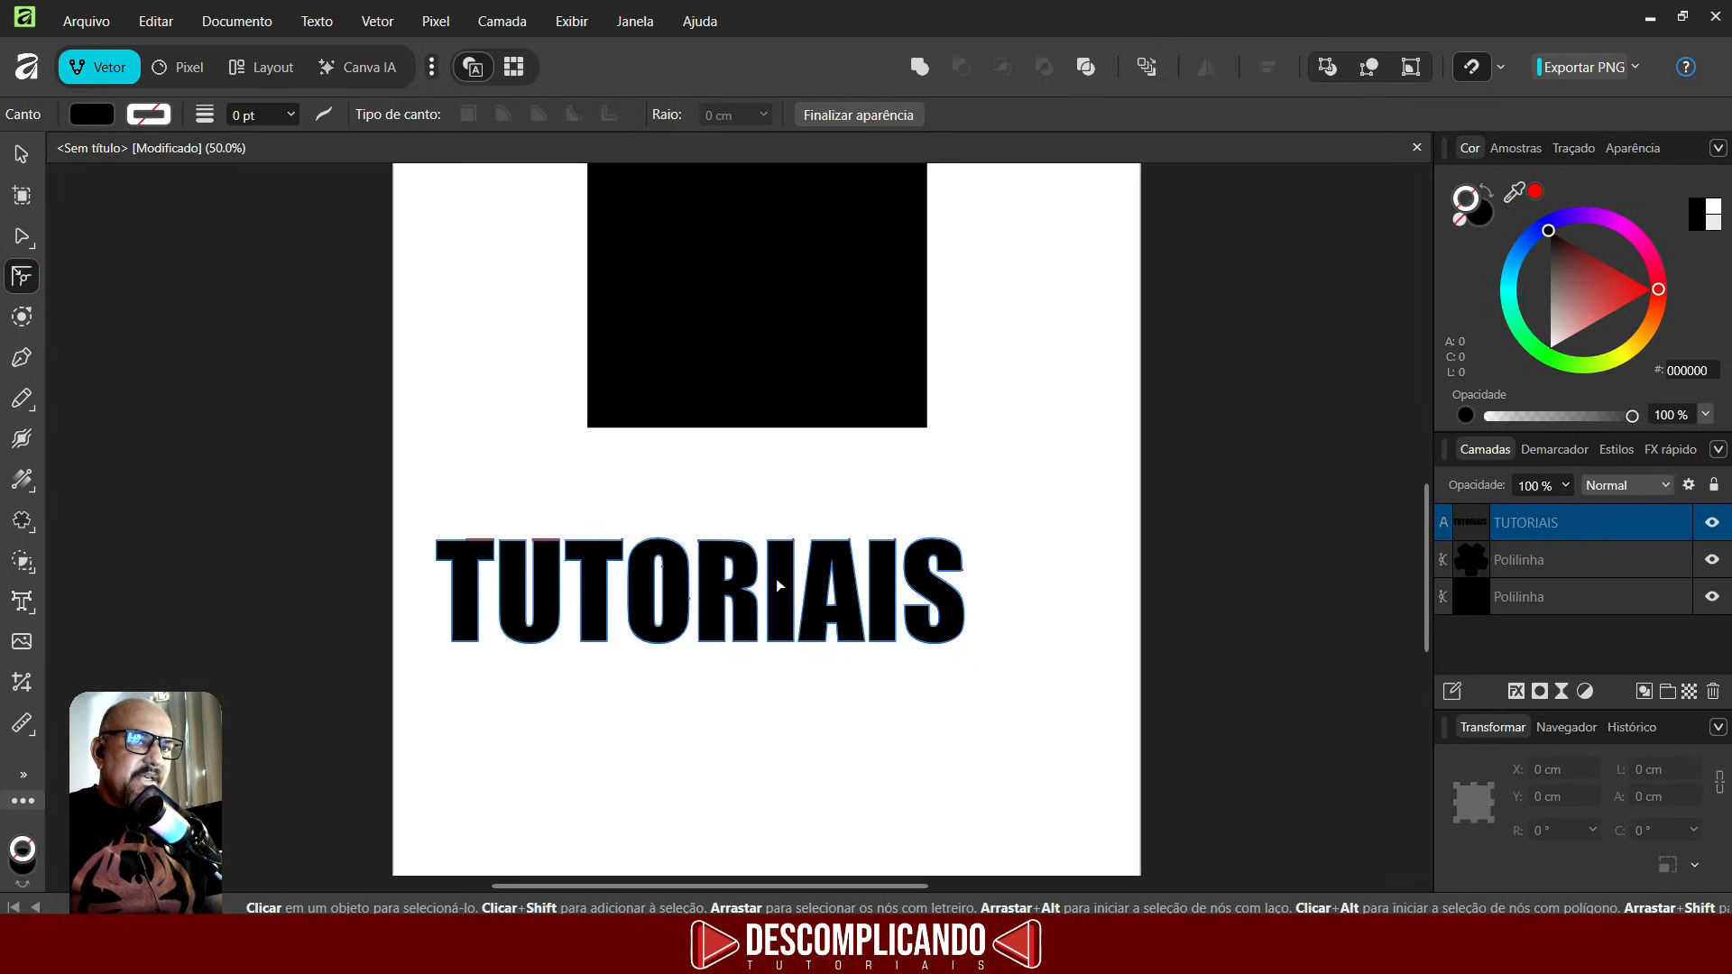
pyautogui.hotkey('ctrl', 'Return')
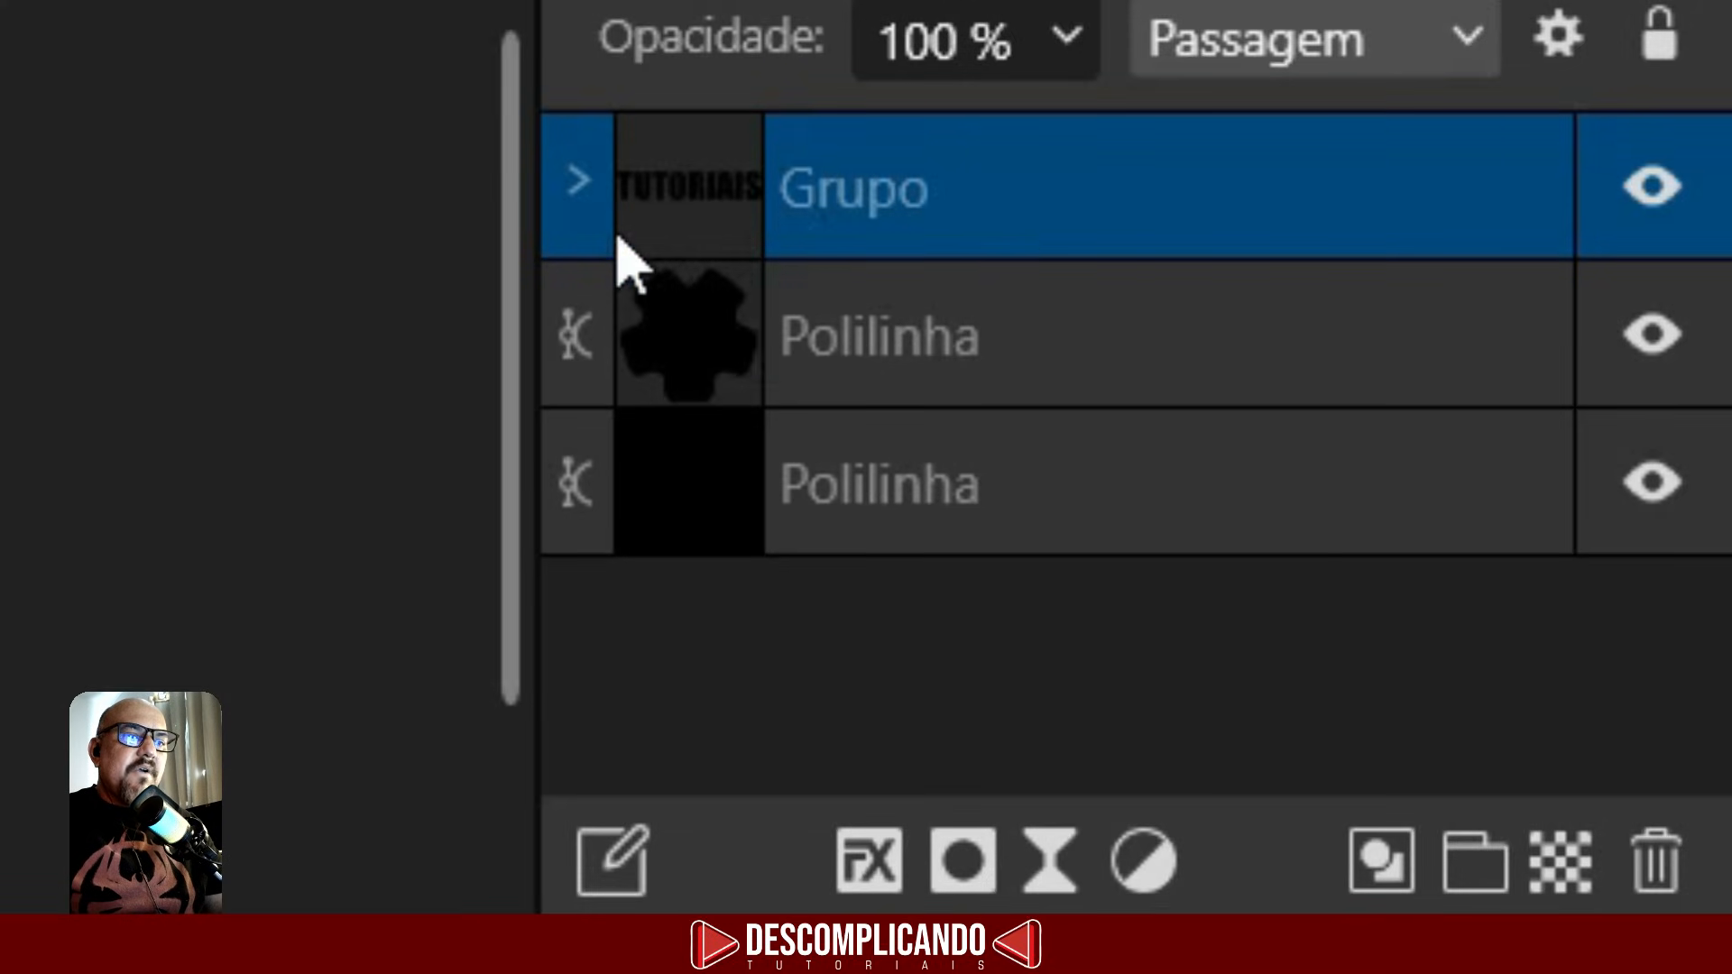
pyautogui.click(578, 183)
# - Select the letter S curve and pick its corner nodes with the Corner tool
pyautogui.click(714, 326)
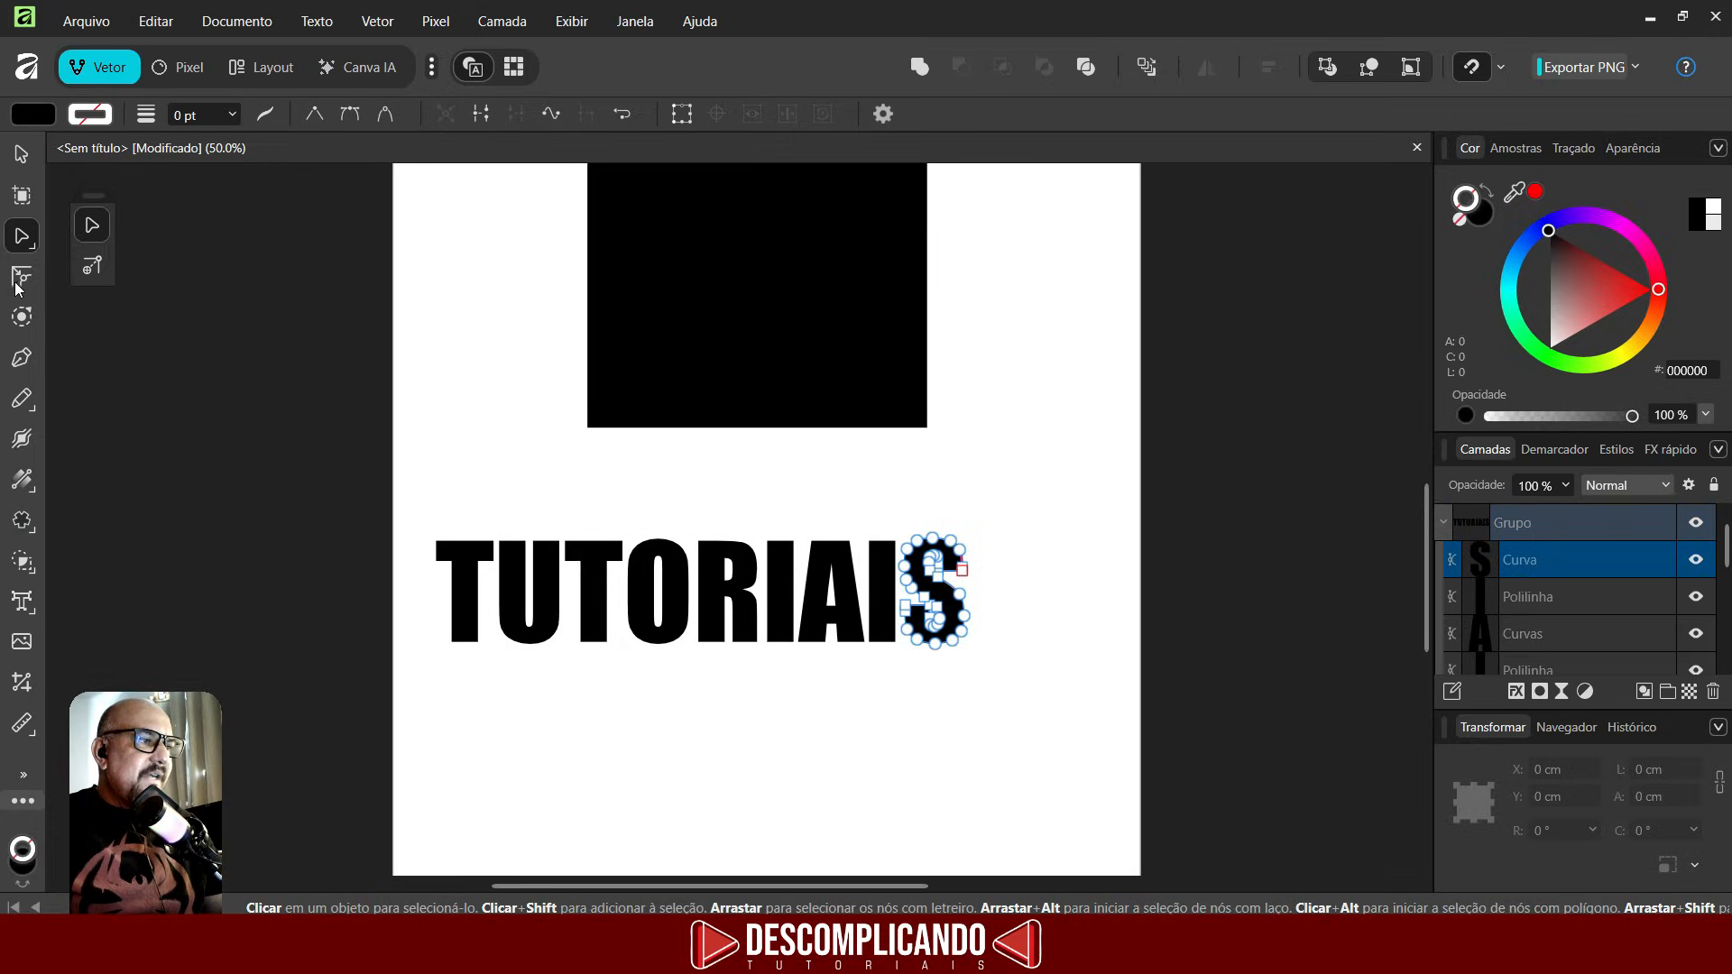
pyautogui.click(18, 283)
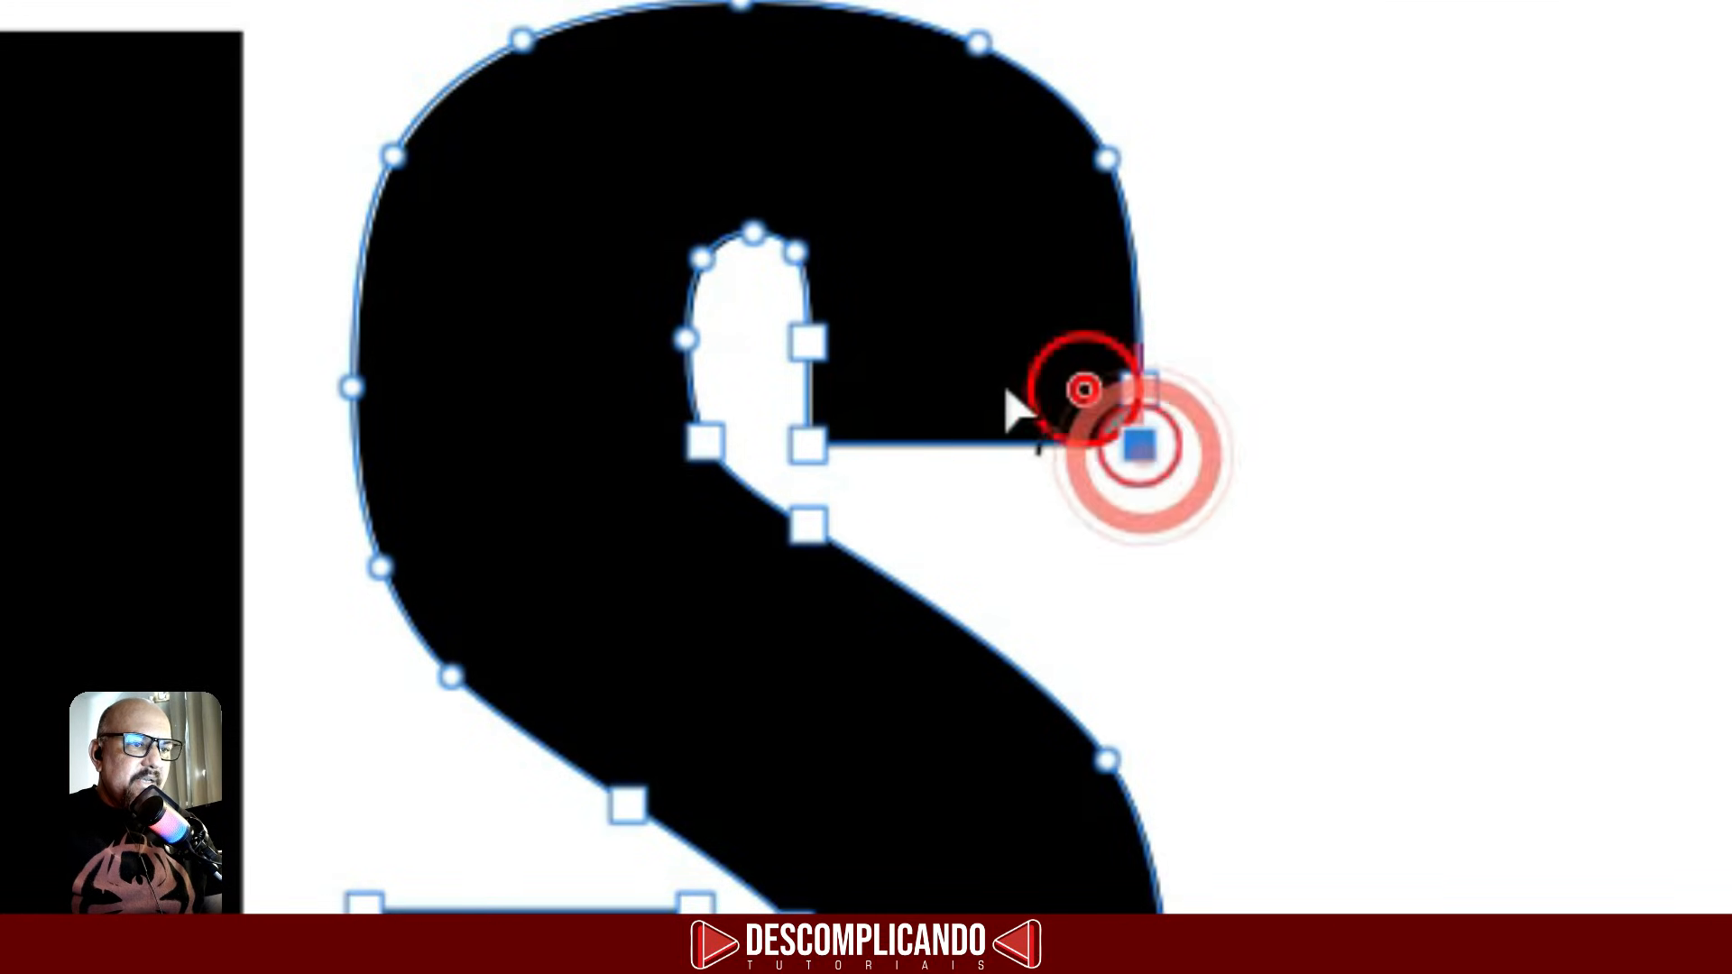
pyautogui.click(962, 570)
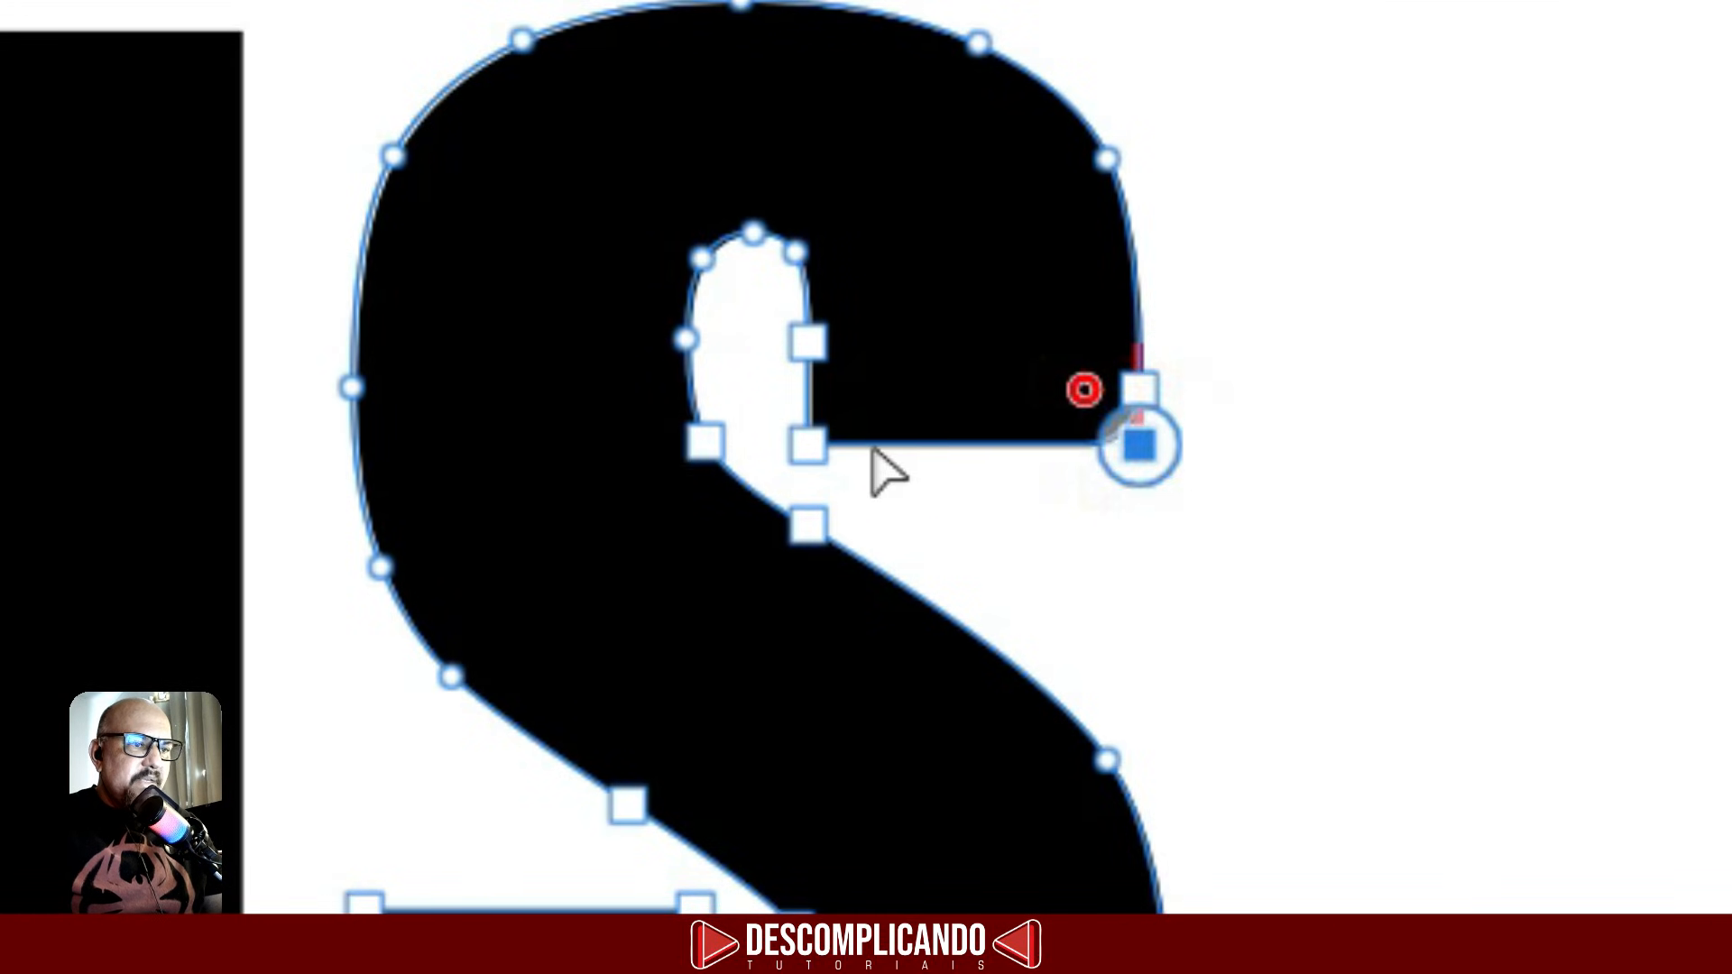
pyautogui.click(809, 444)
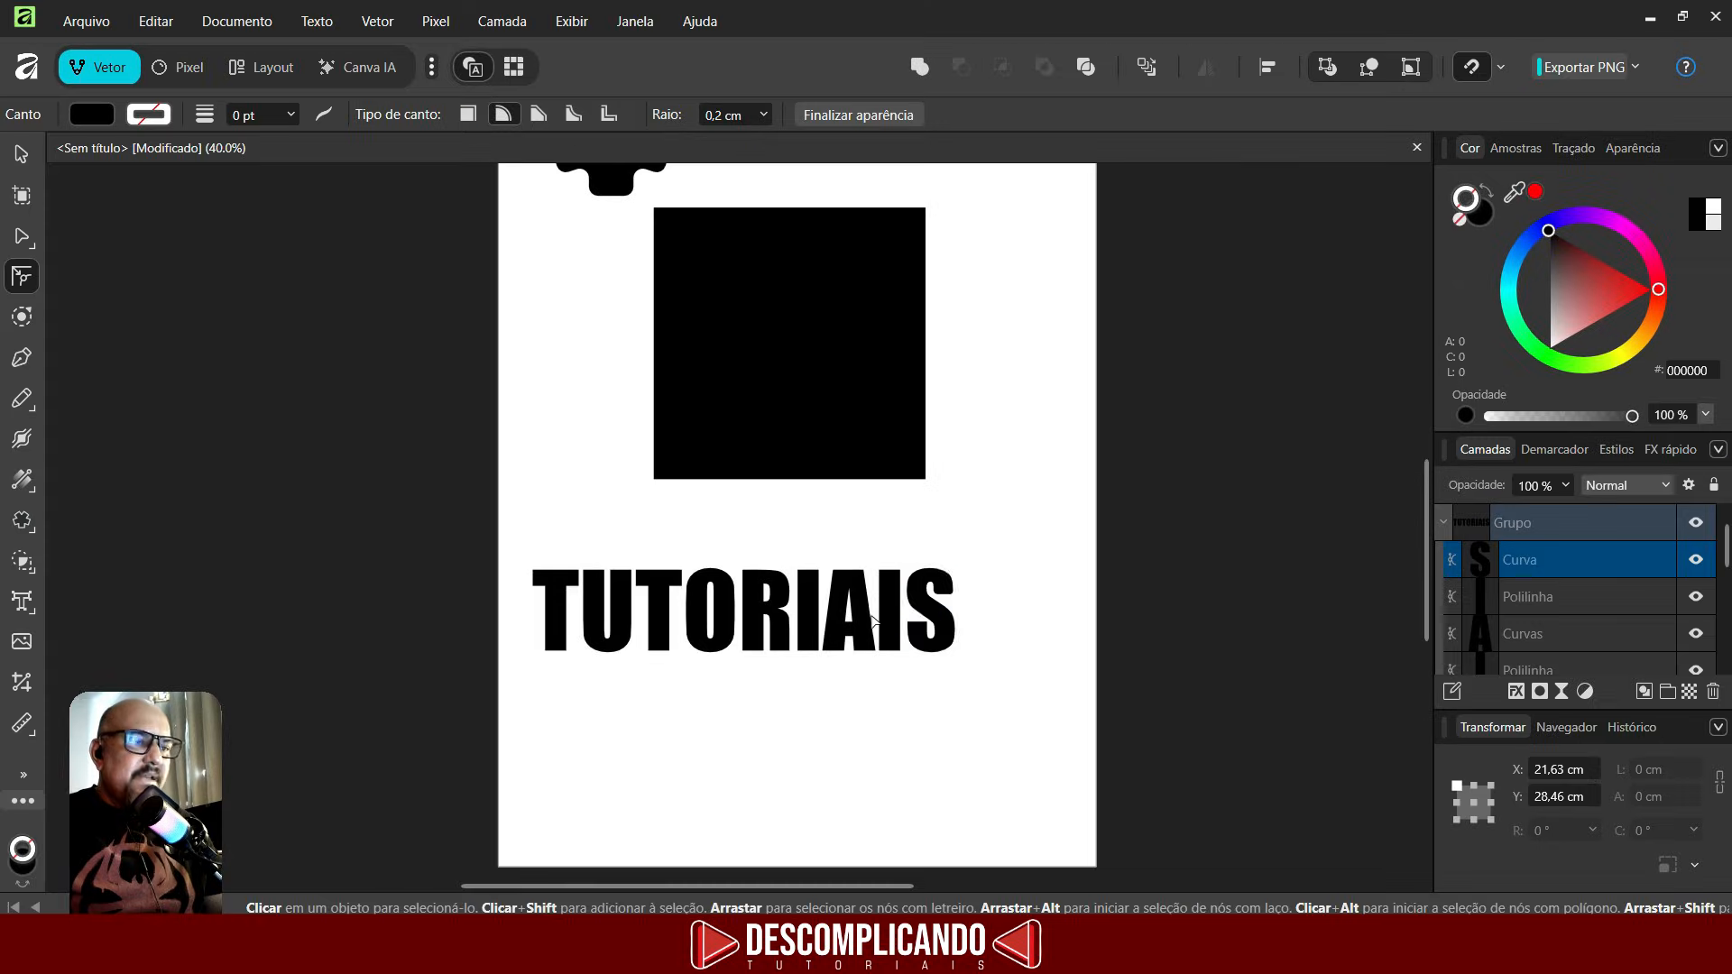
pyautogui.scroll(-2, 900, 570)
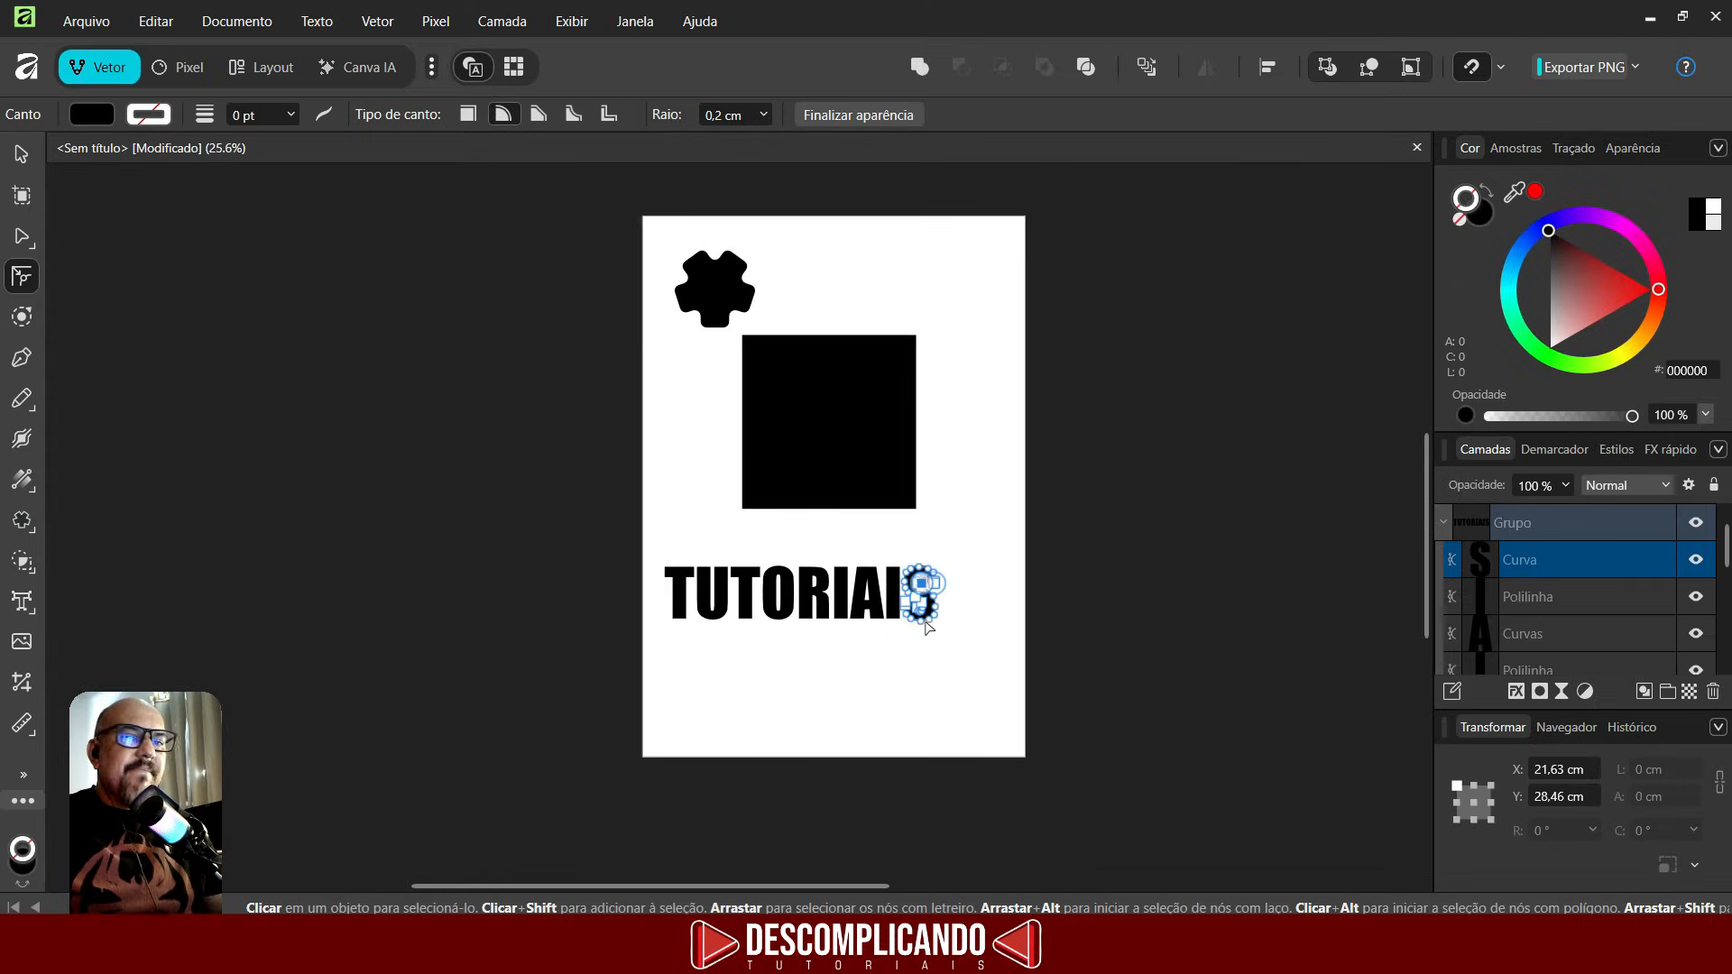
# - Select the TUTORIAIS letters together with the flower shape and delete them
pyautogui.click(24, 157)
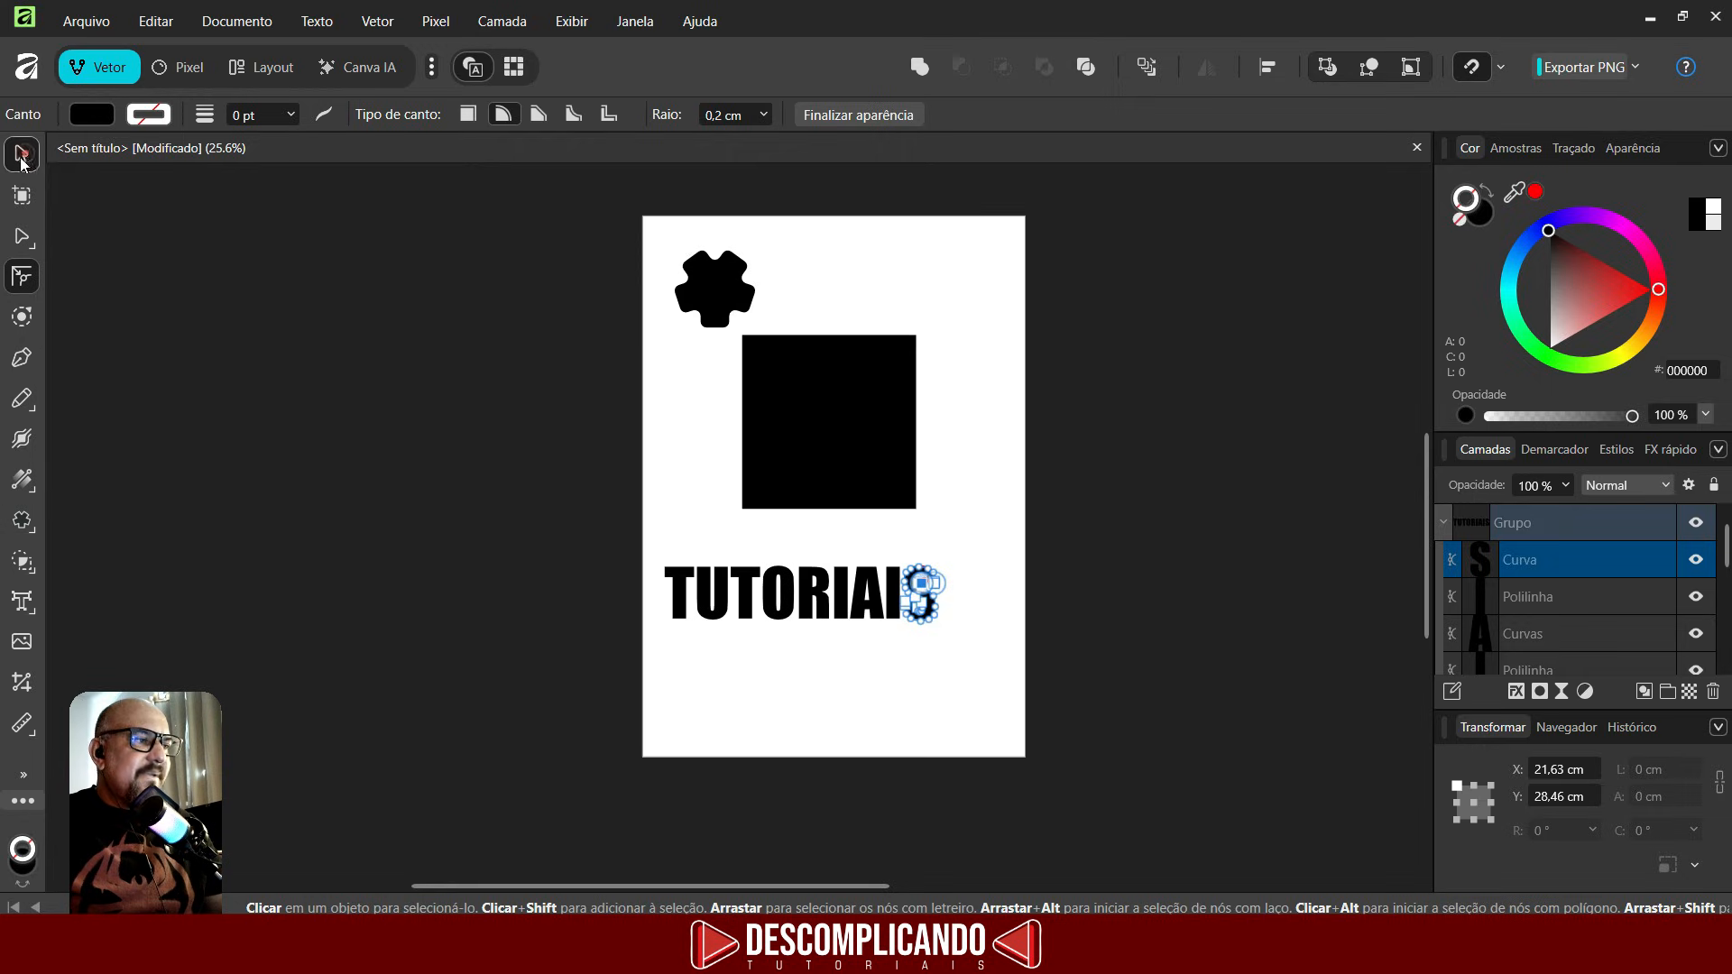
pyautogui.moveTo(578, 530); pyautogui.dragTo(1033, 709)
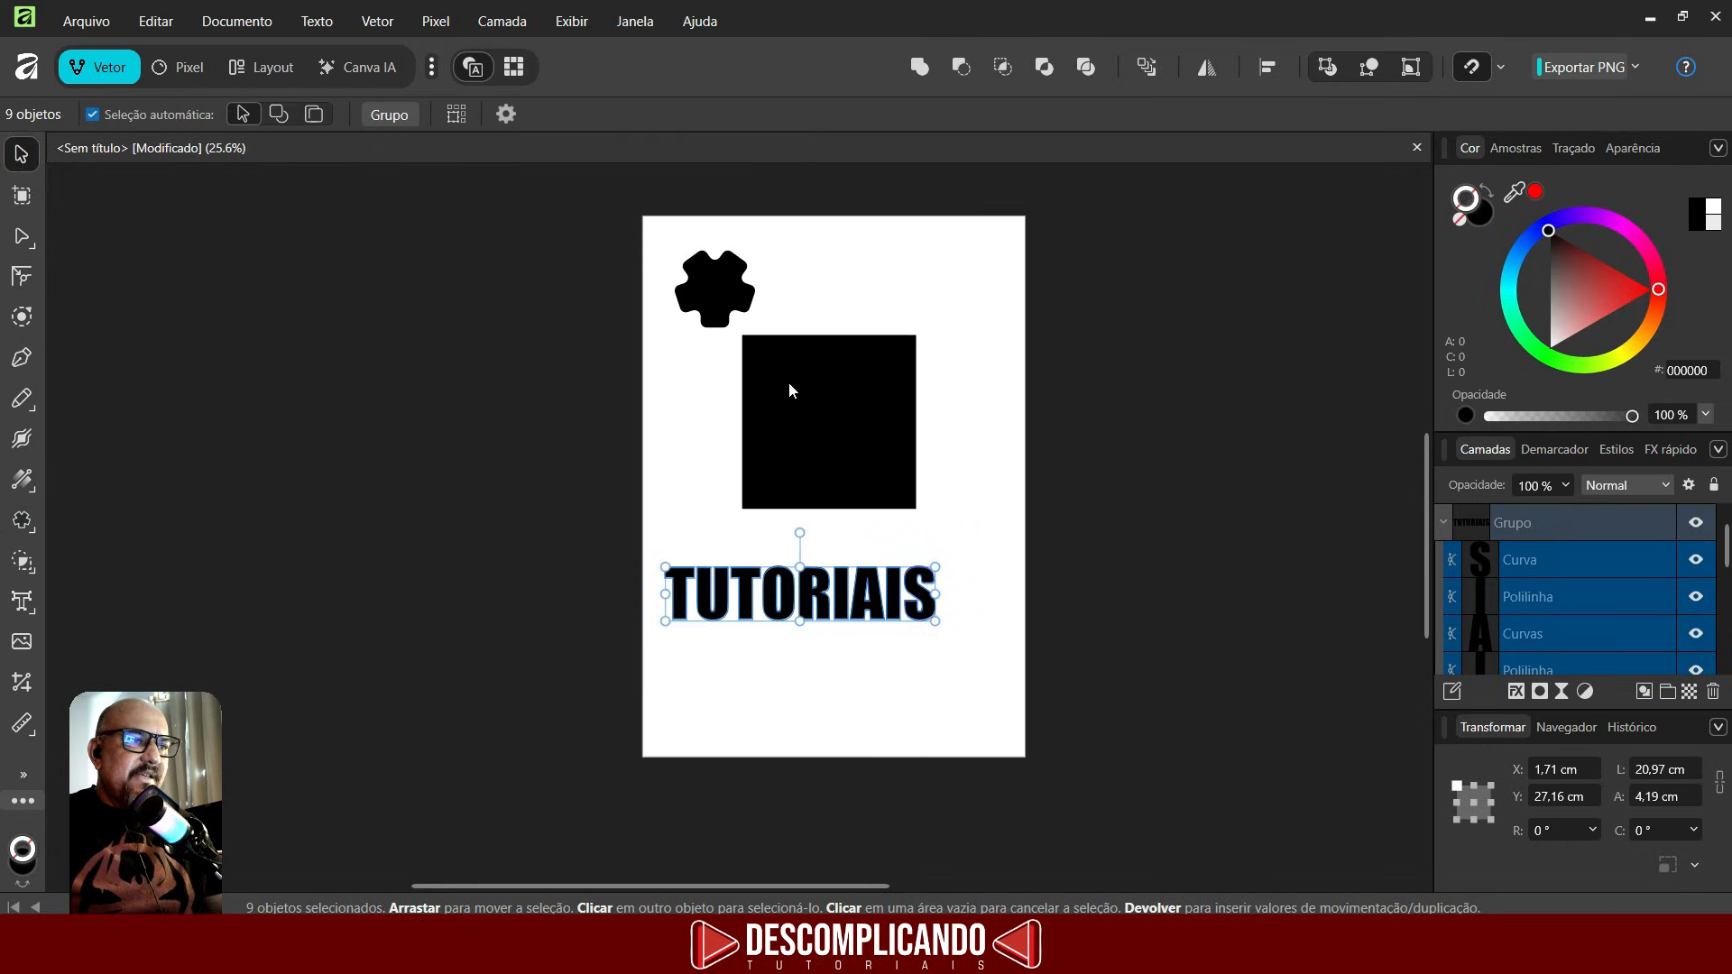
pyautogui.keyDown('shift'); pyautogui.click(706, 271); pyautogui.keyUp('shift')
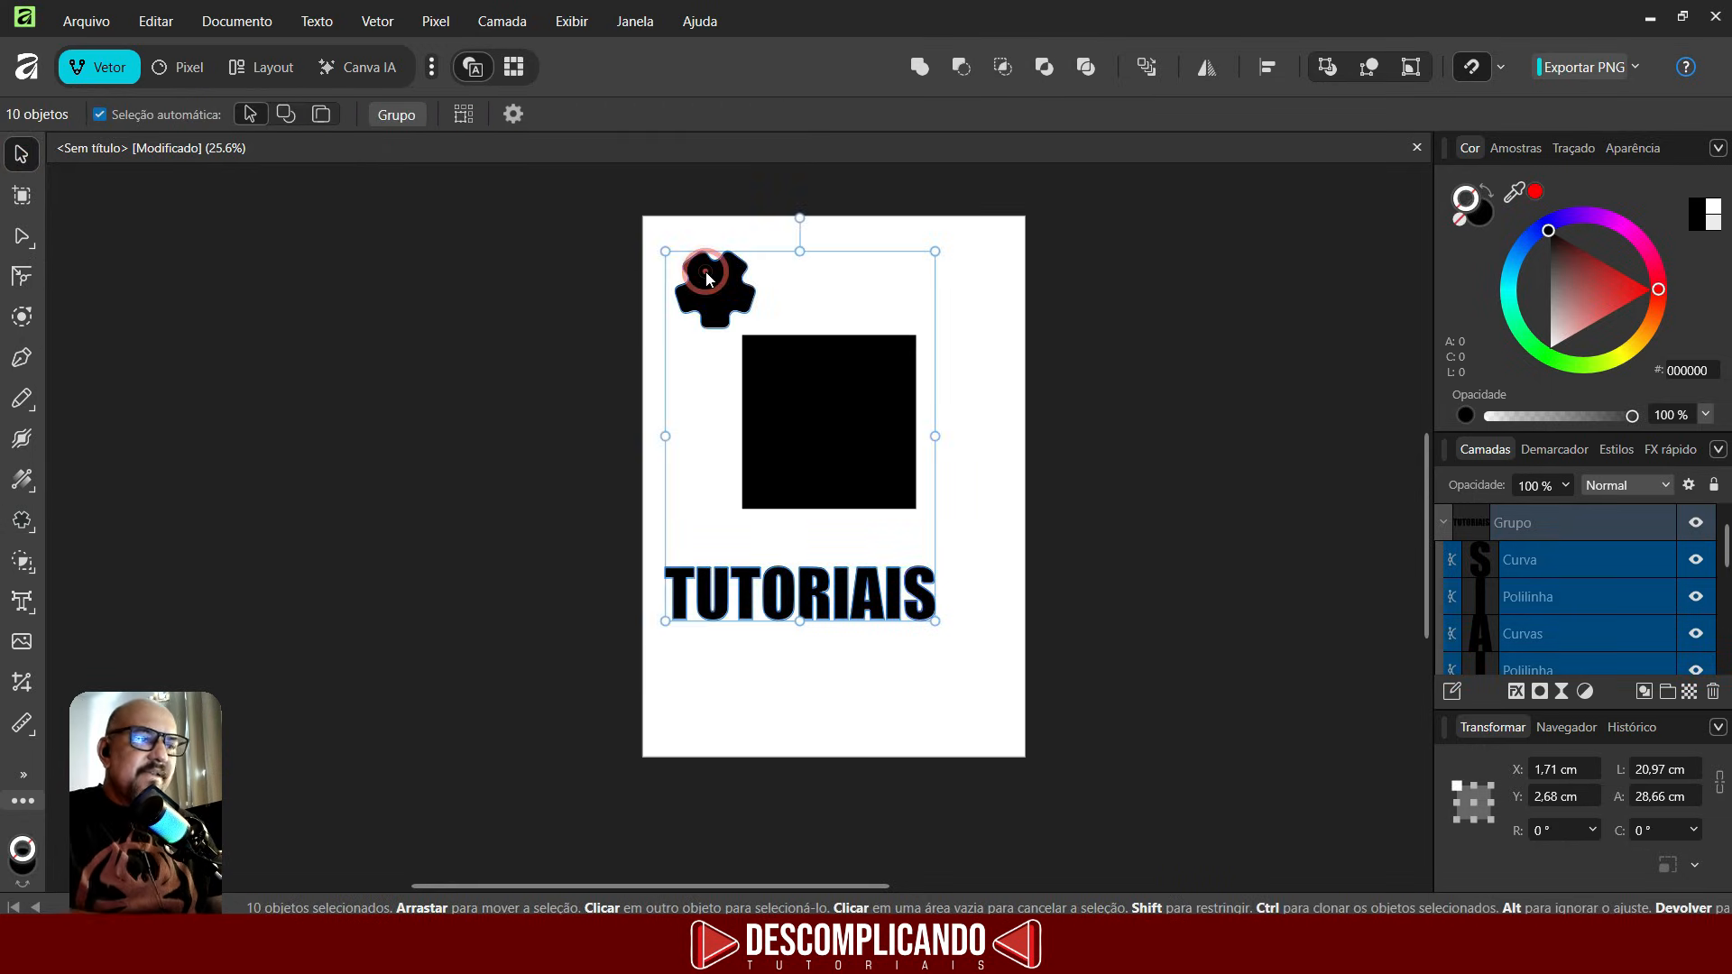
pyautogui.press('Delete')
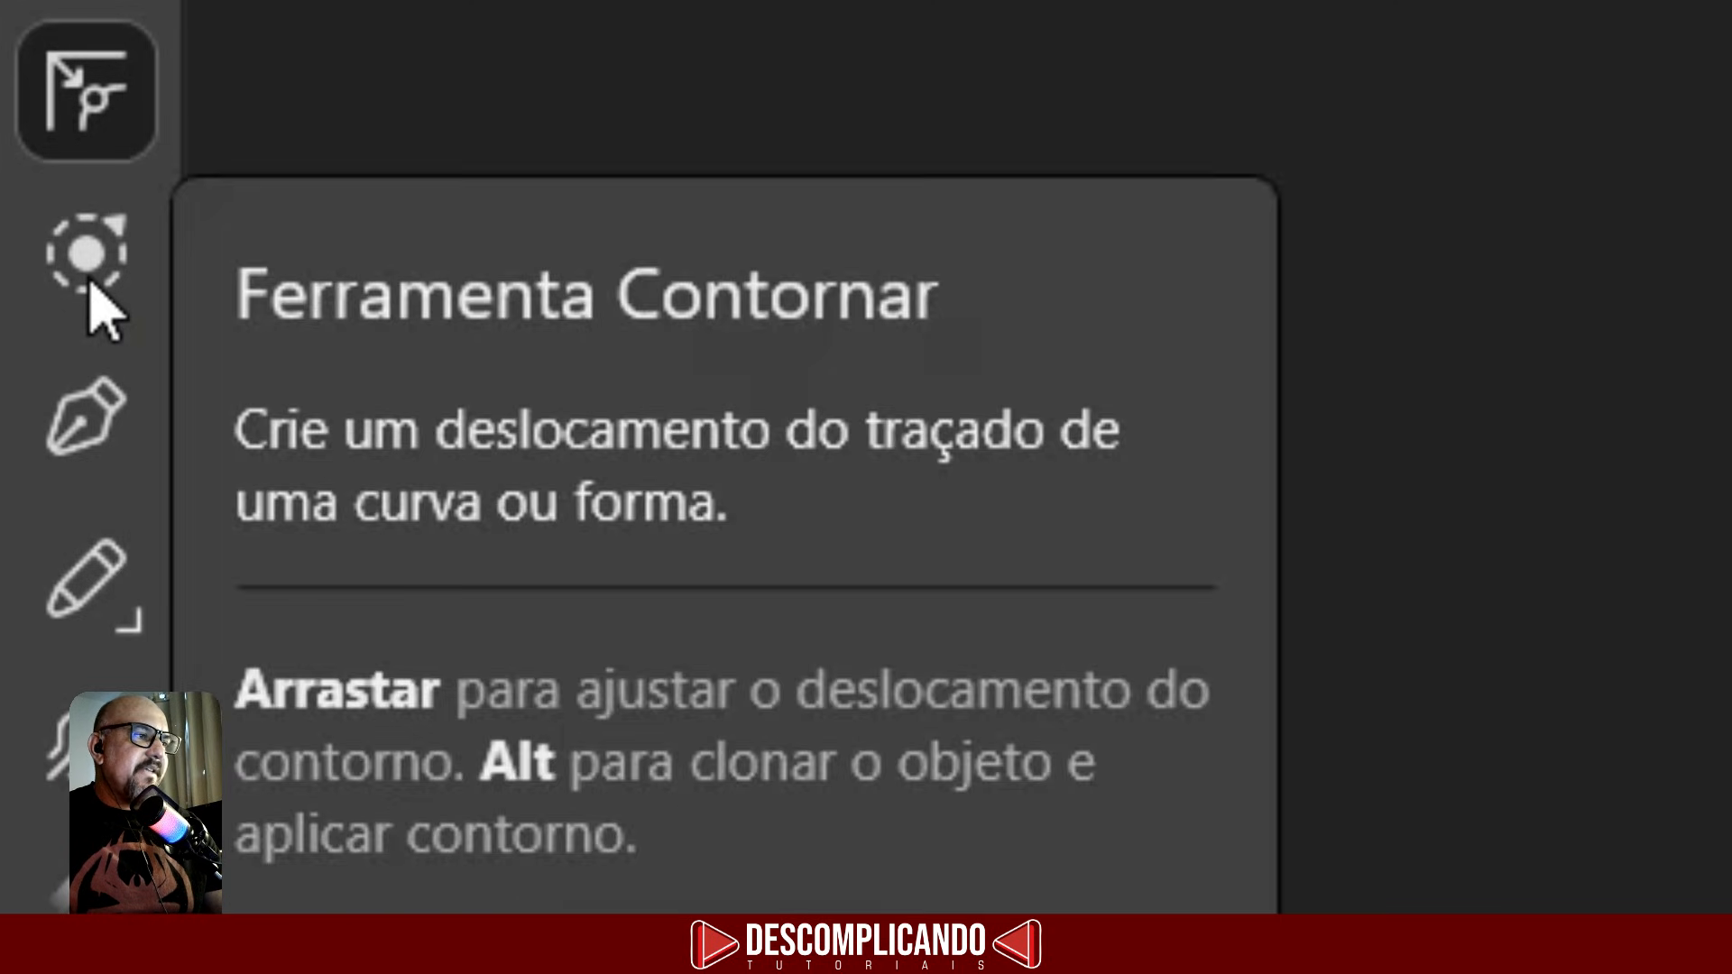
# - Expand the square outward with the Contour tool by about 2.87 cm
pyautogui.click(92, 285)
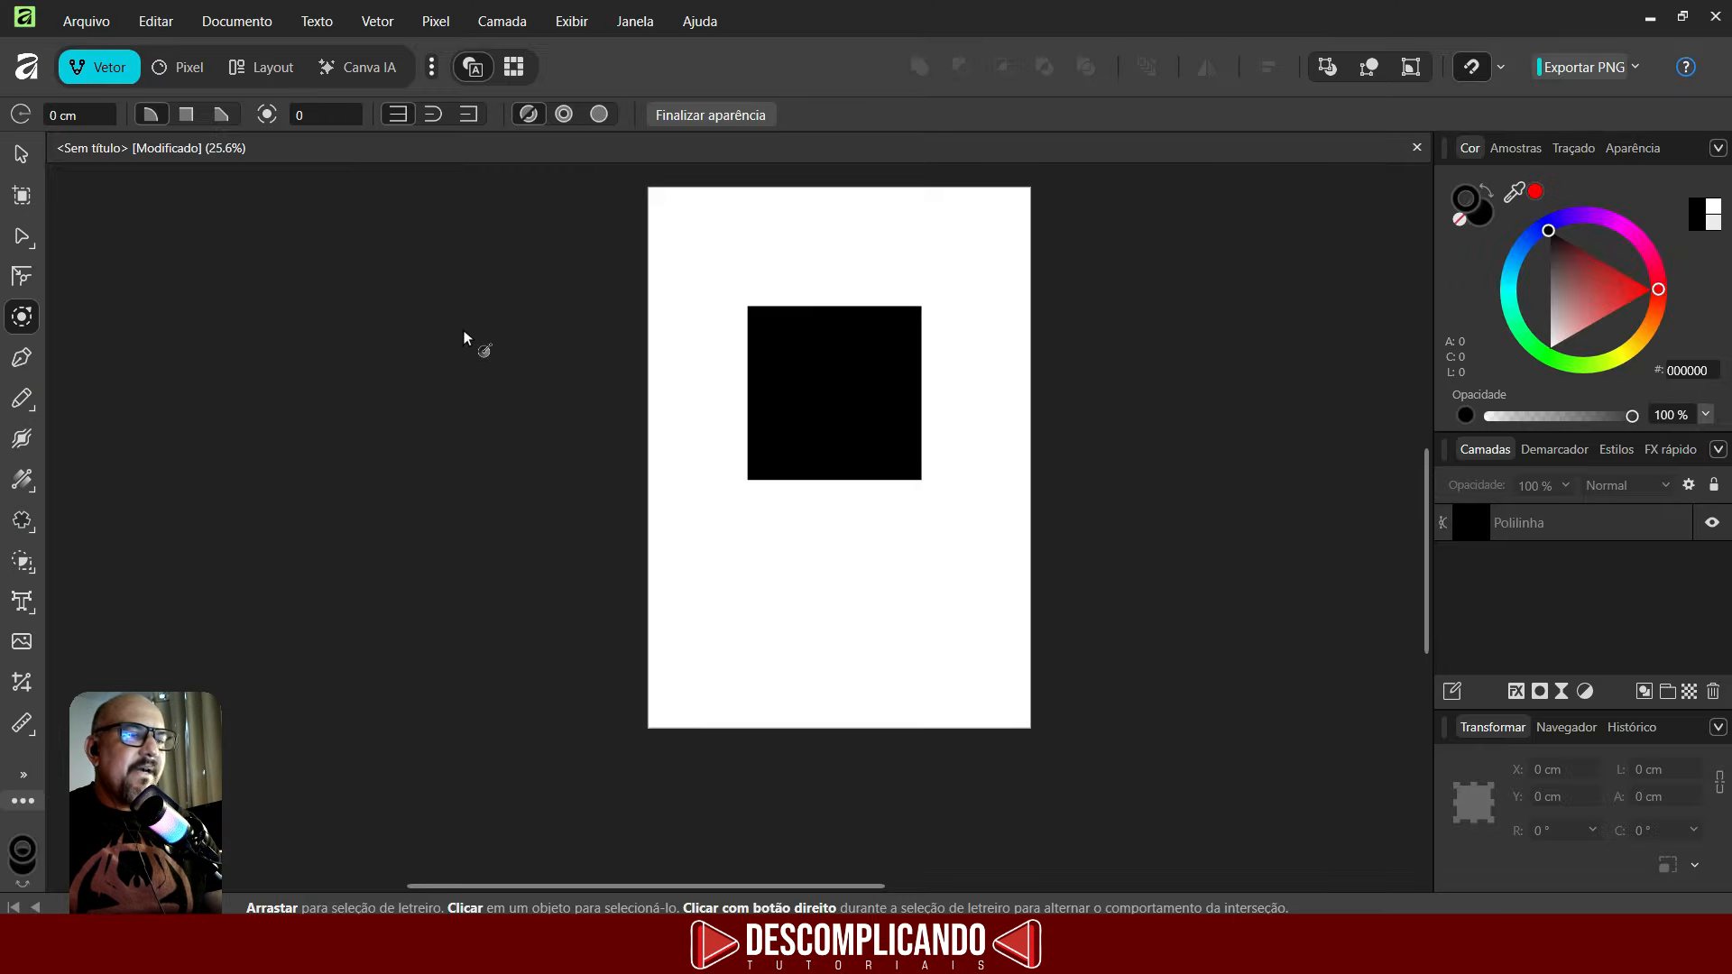
pyautogui.click(795, 342)
pyautogui.moveTo(795, 354); pyautogui.dragTo(852, 379)
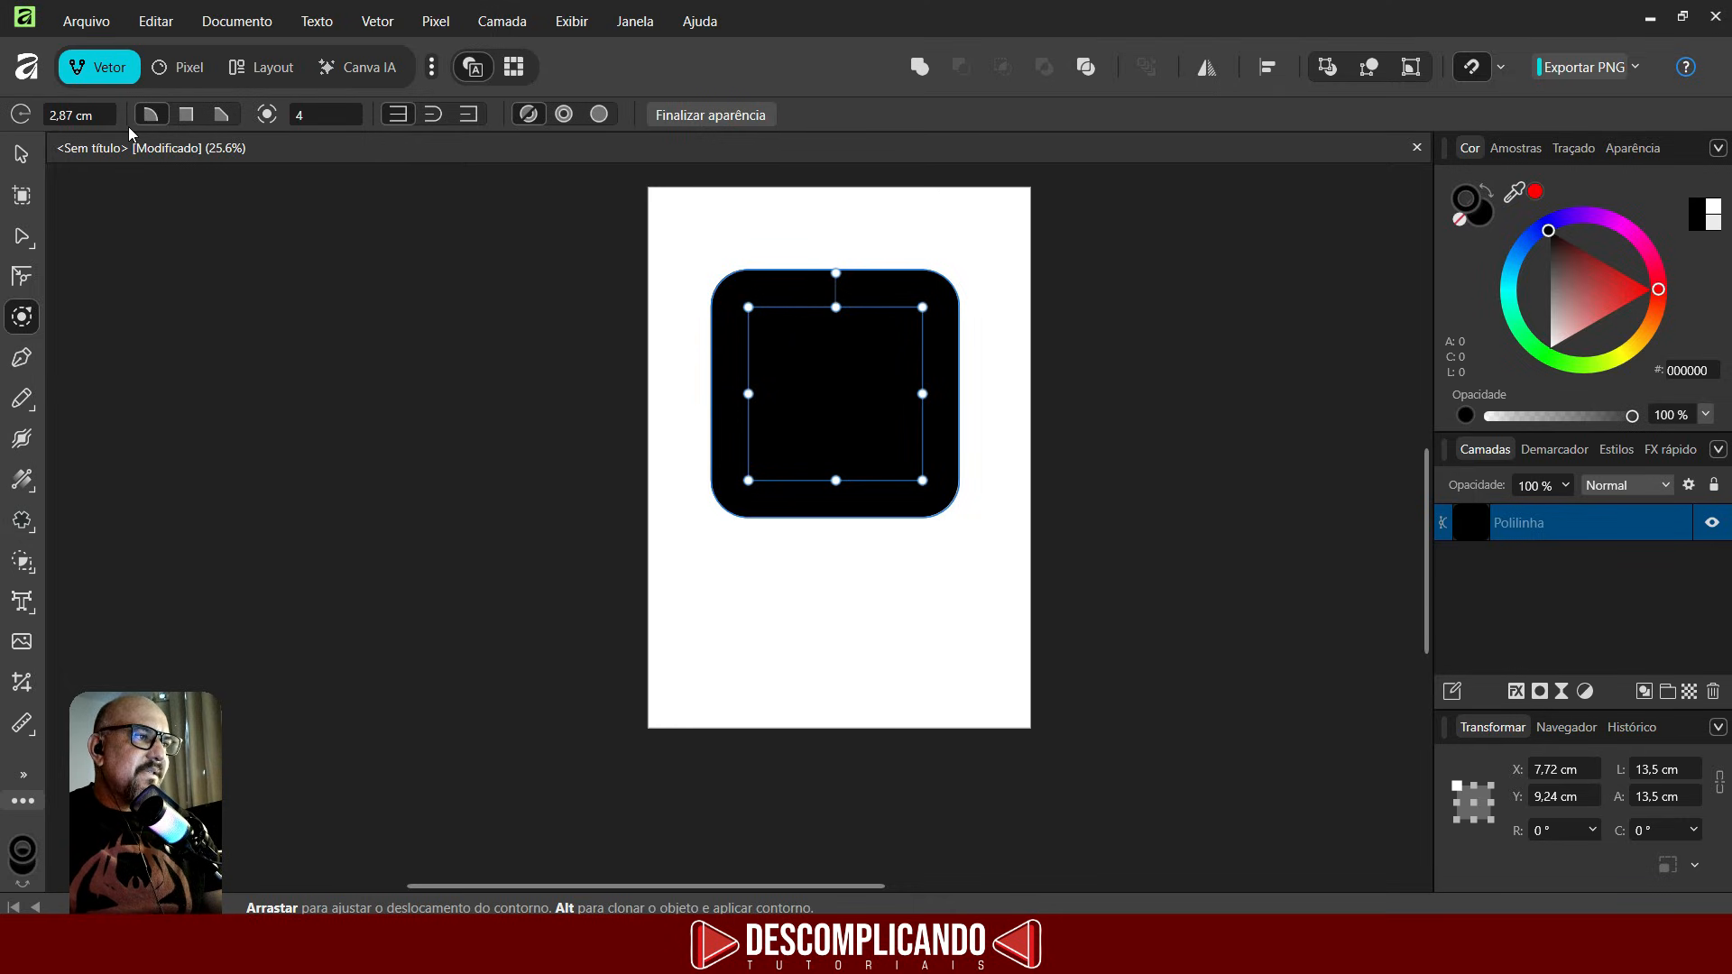
# - Set the contour's corner type to bevel and finalize the appearance into an octagonal shape
pyautogui.click(185, 115)
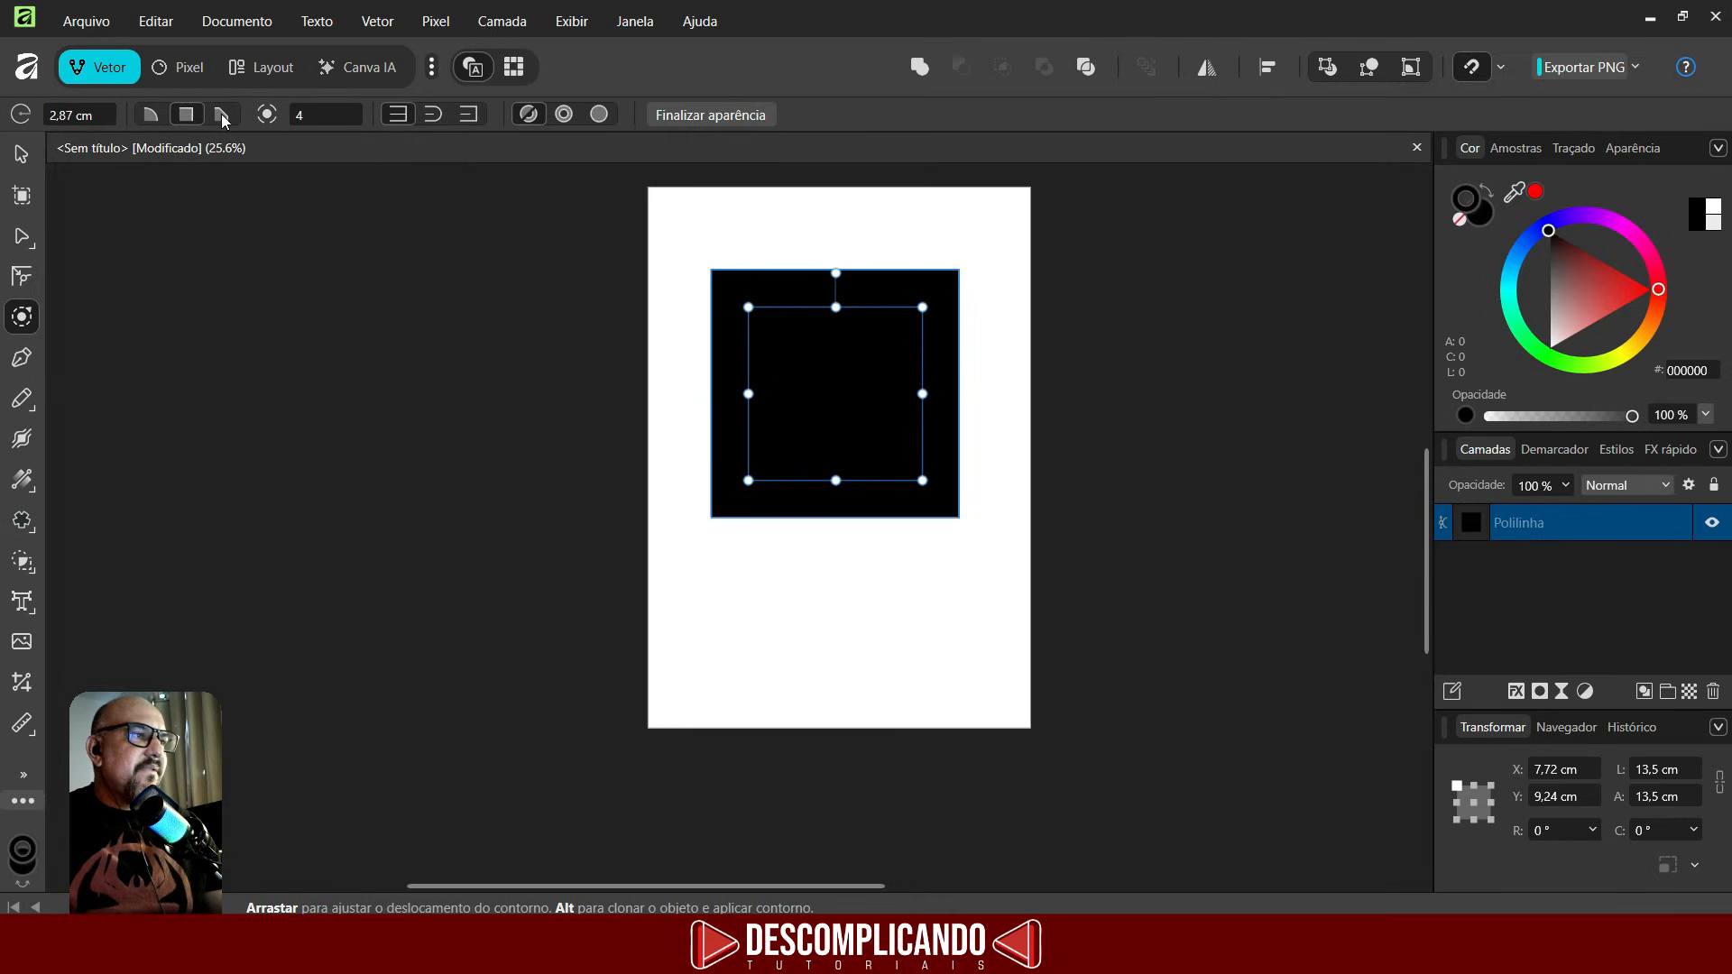
pyautogui.click(222, 115)
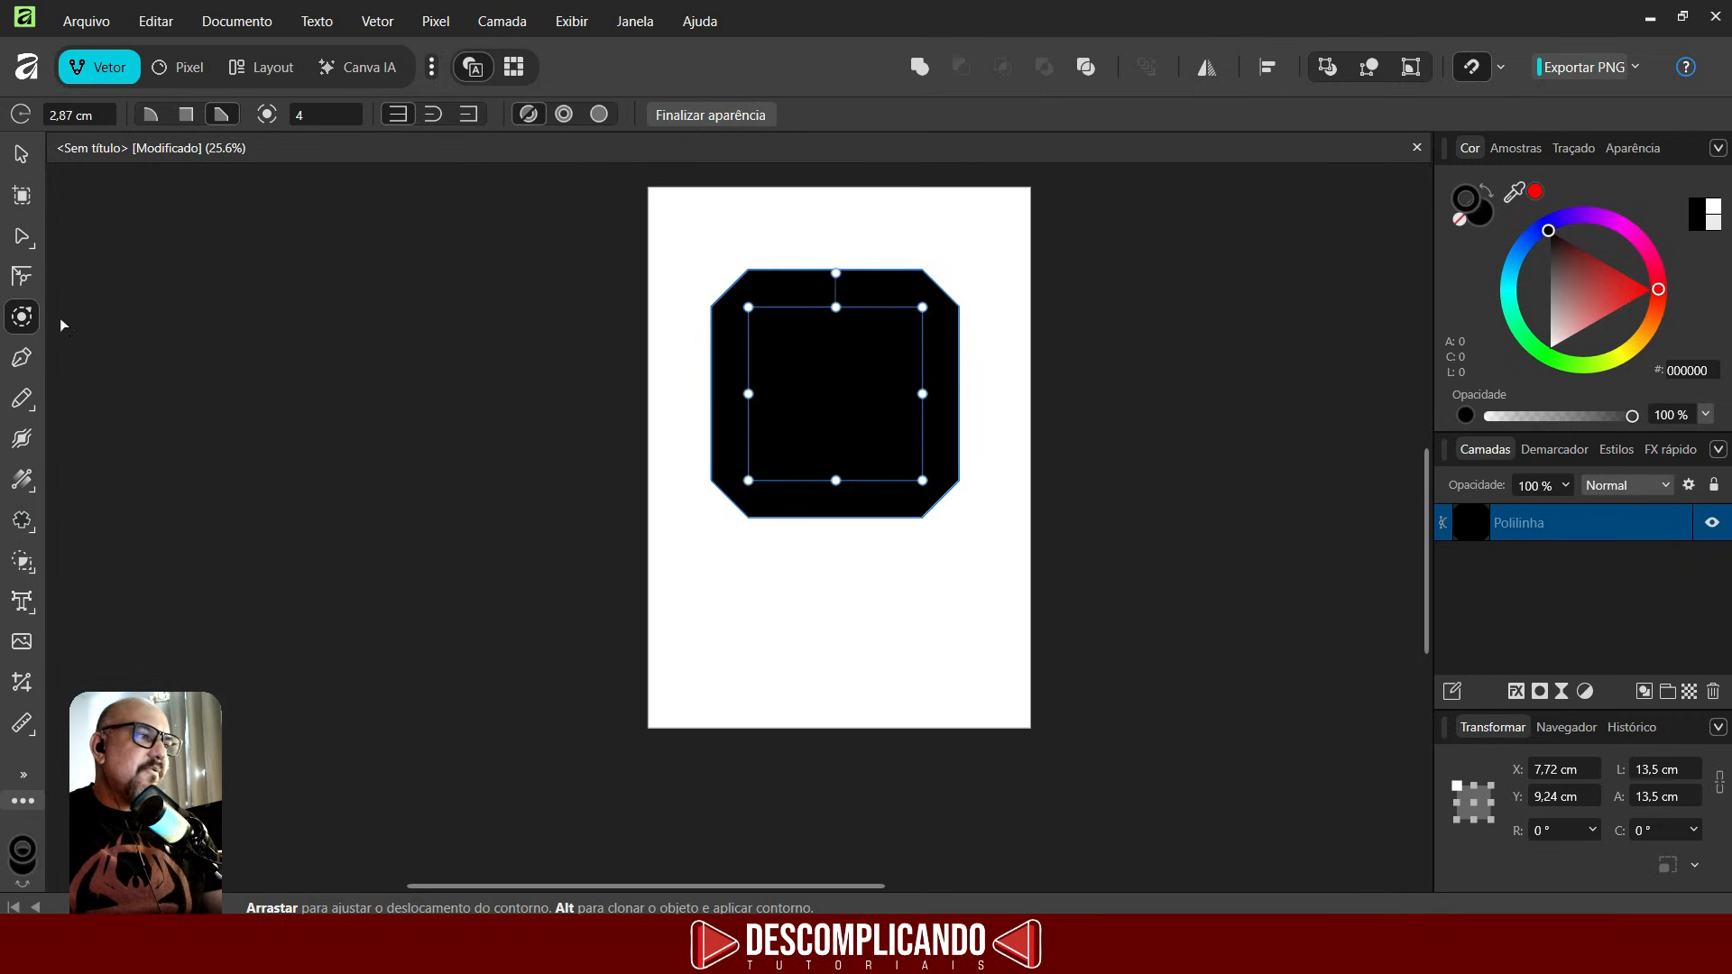
pyautogui.click(716, 119)
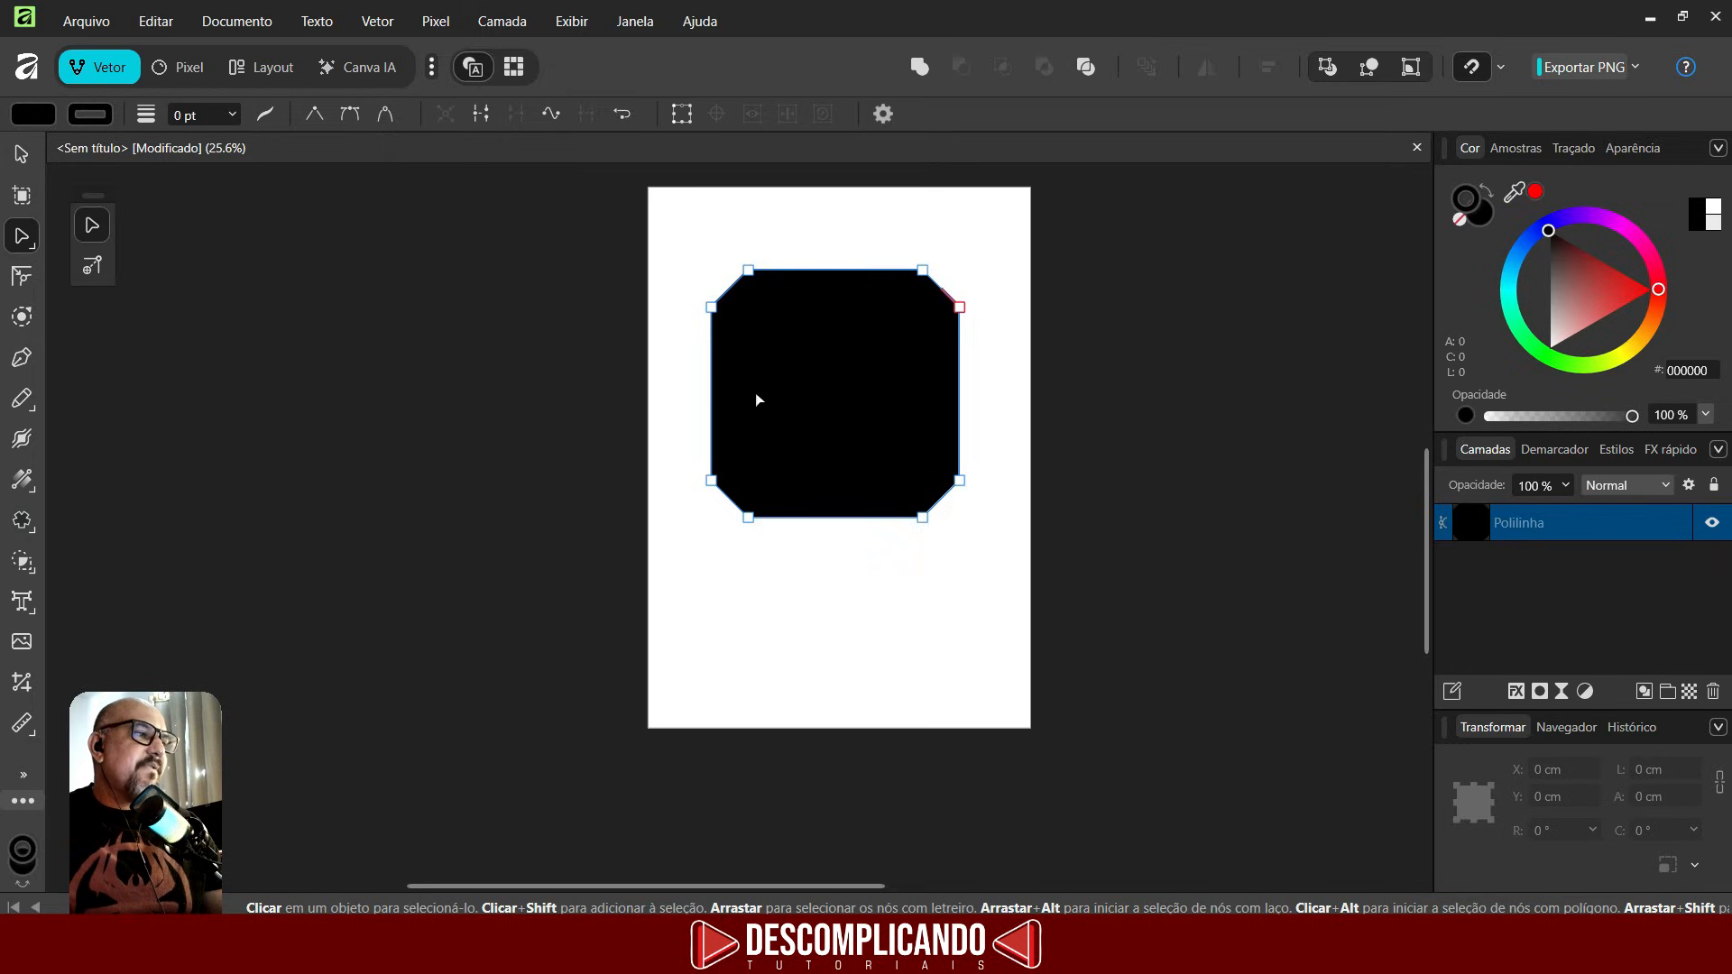
# - Resize the octagonal shape to about 13 × 14 cm and move it to the page's upper-left corner
pyautogui.click(21, 316)
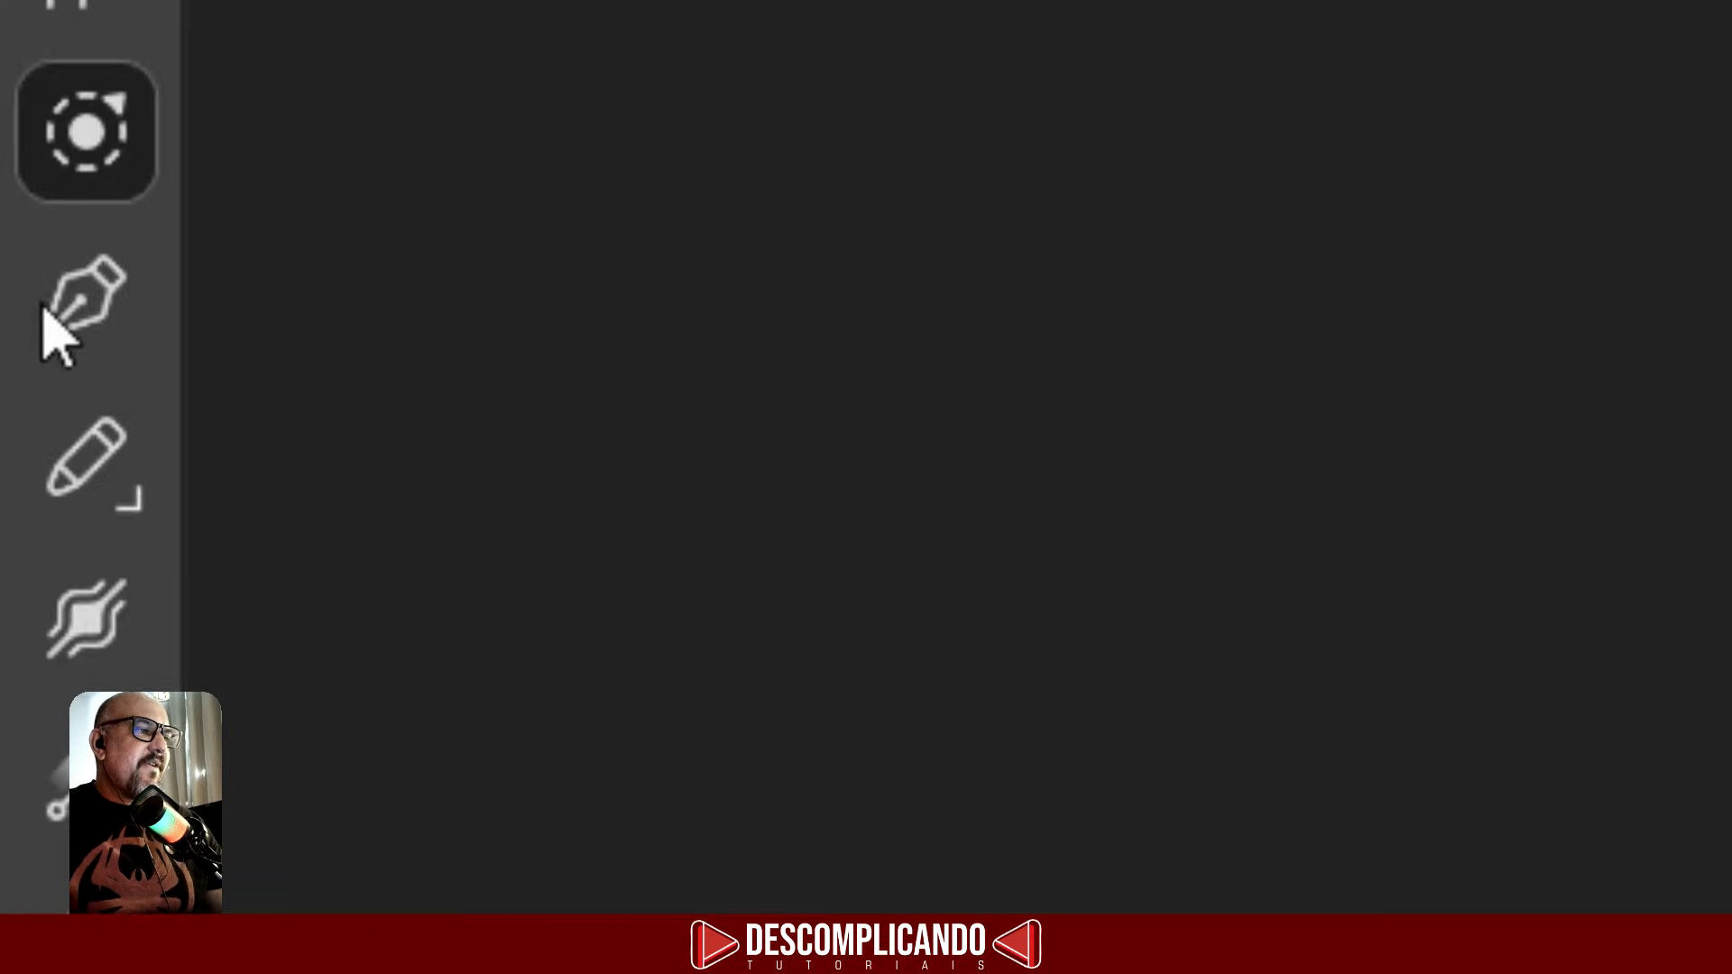
pyautogui.click(22, 358)
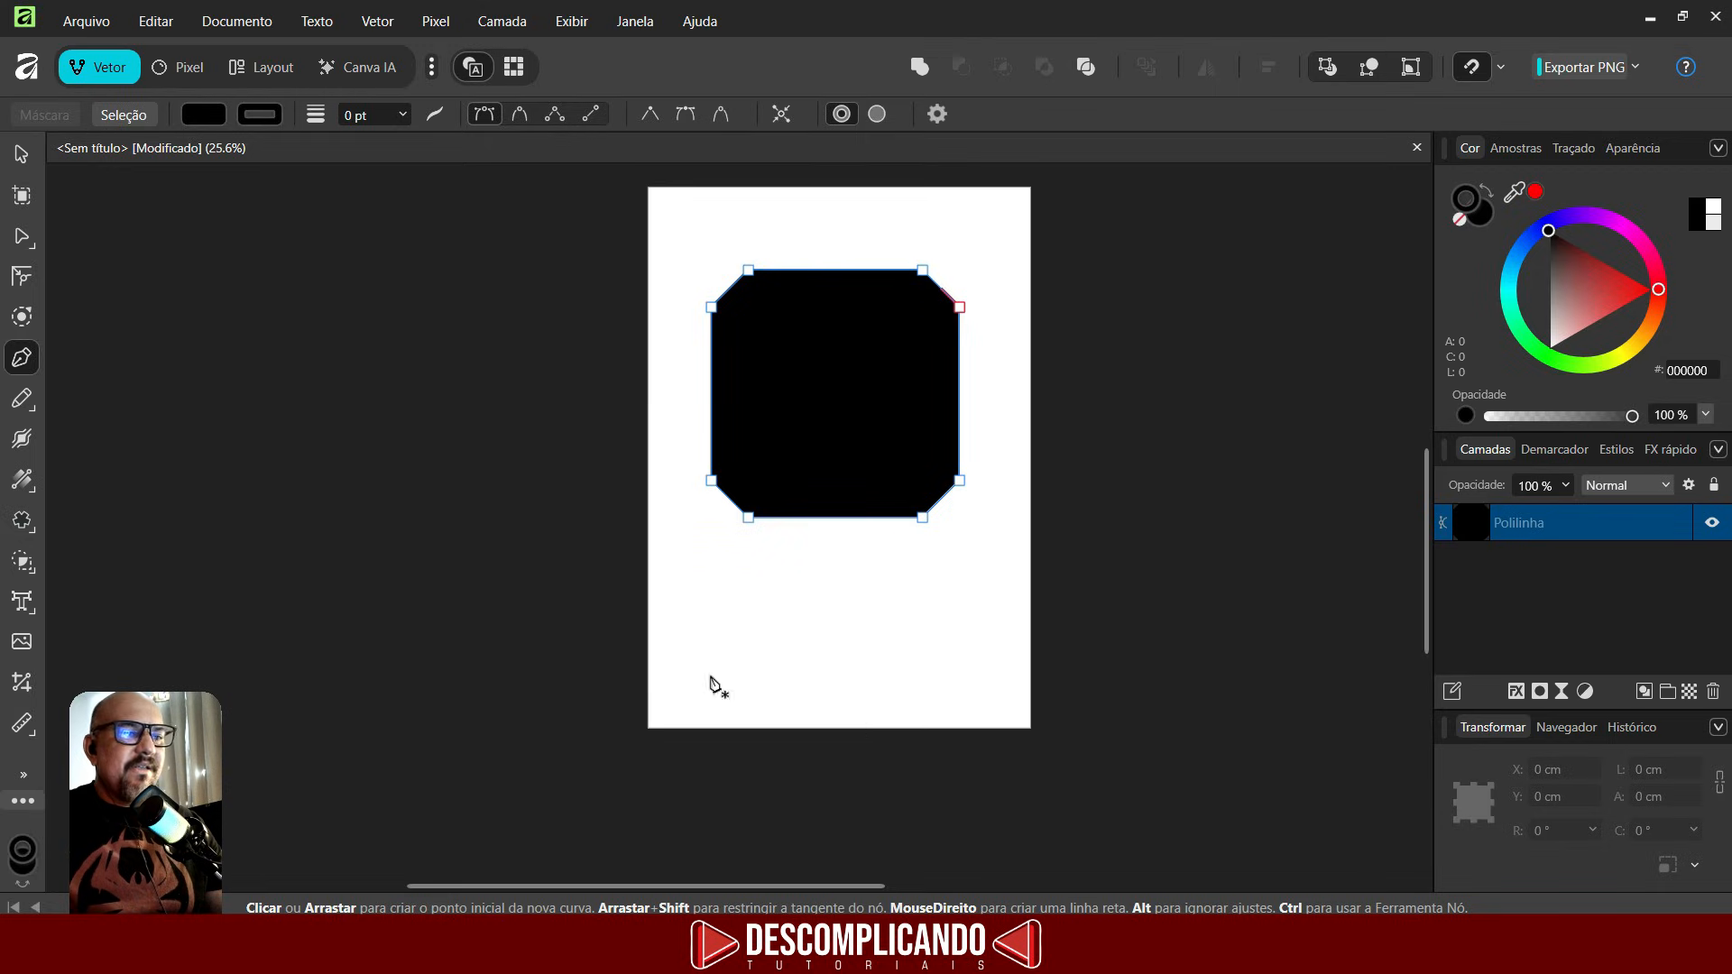
pyautogui.click(22, 156)
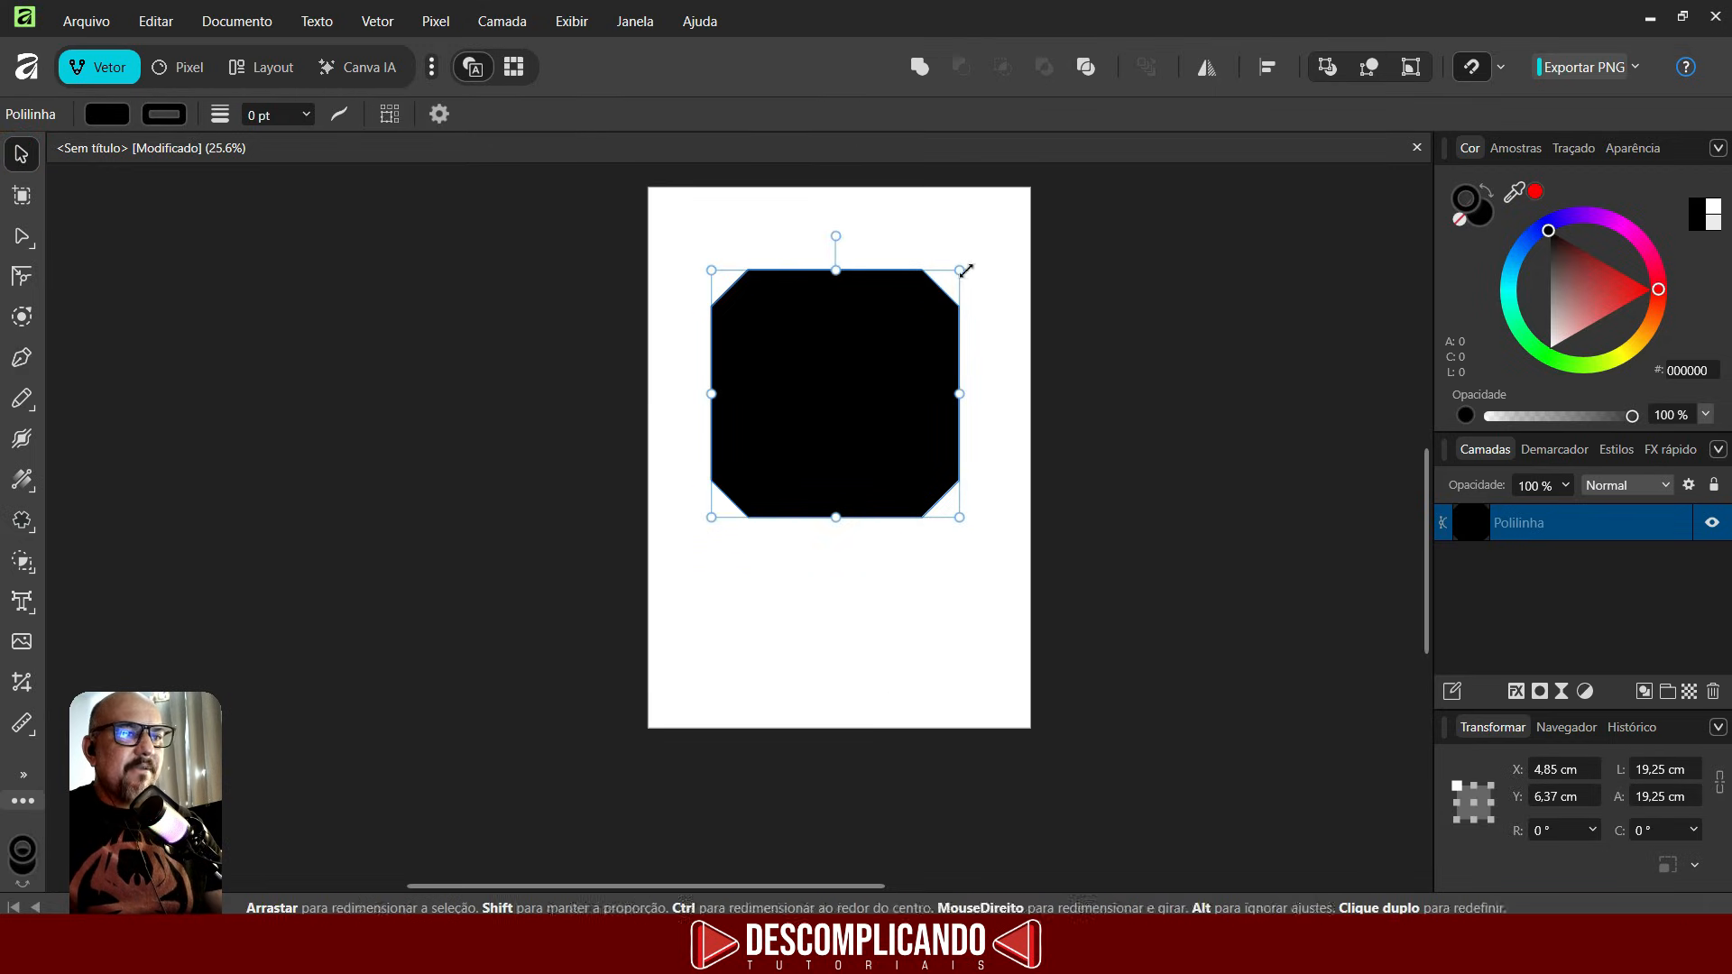
pyautogui.moveTo(959, 270); pyautogui.dragTo(881, 336)
pyautogui.moveTo(781, 431); pyautogui.dragTo(744, 317)
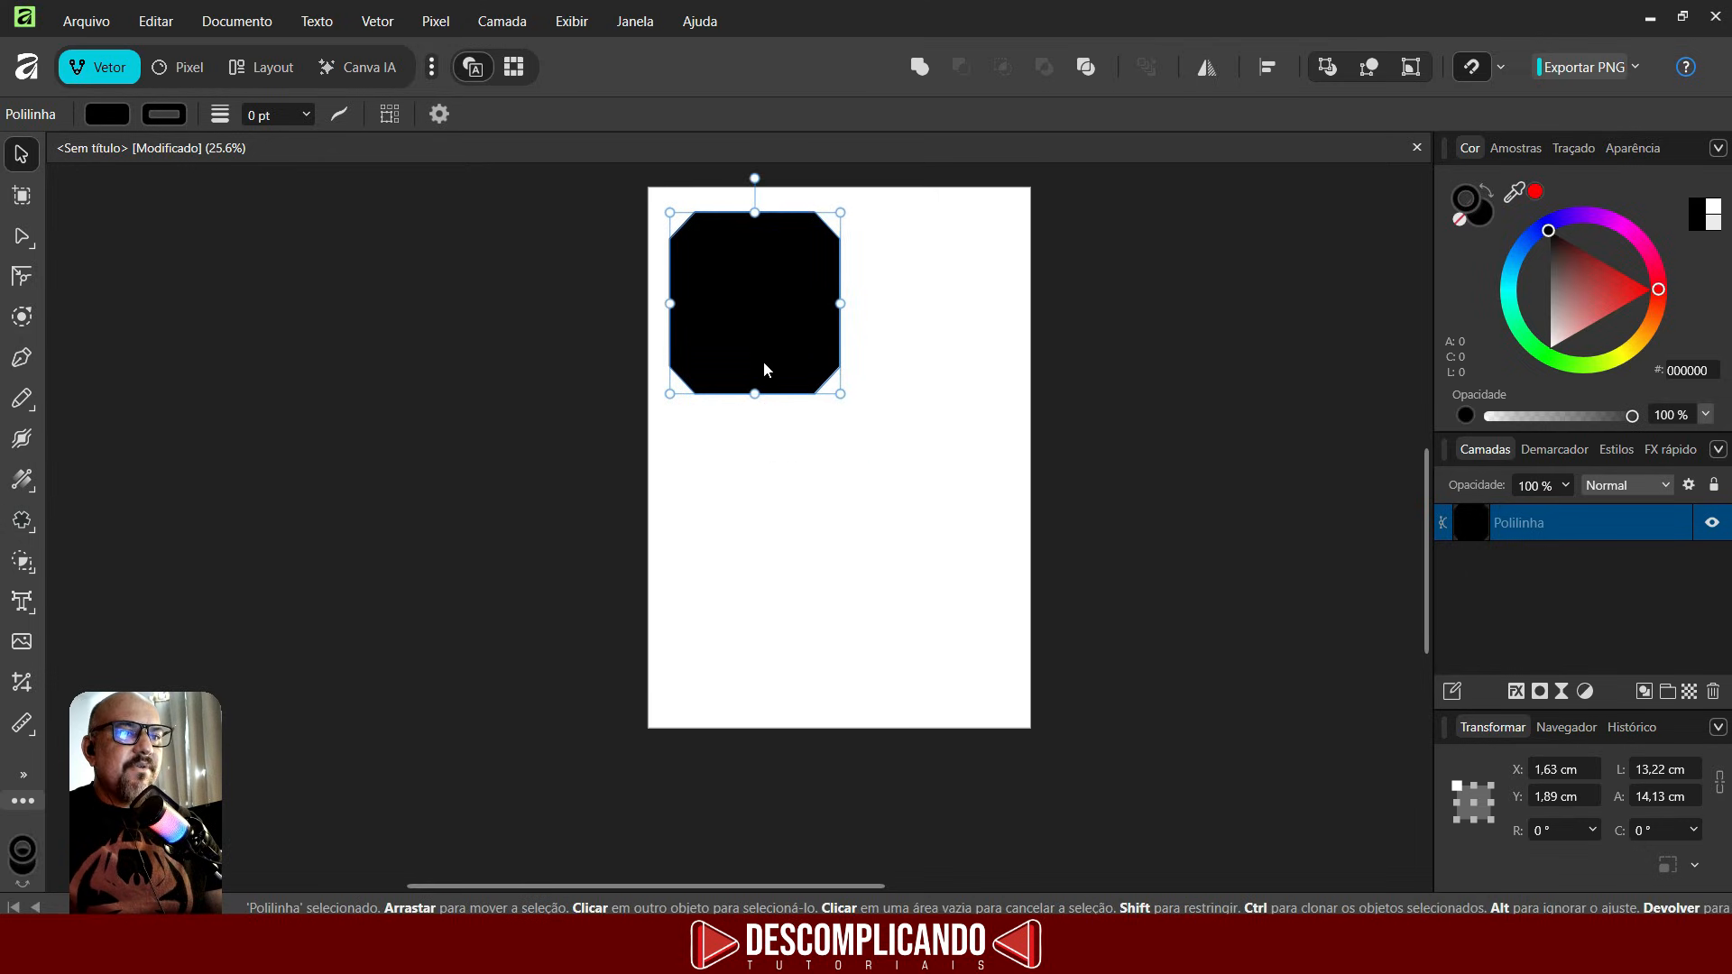
# - Start a straight path with the Pen tool below the octagon and set its stroke width to 0.6 pt
pyautogui.press('p')
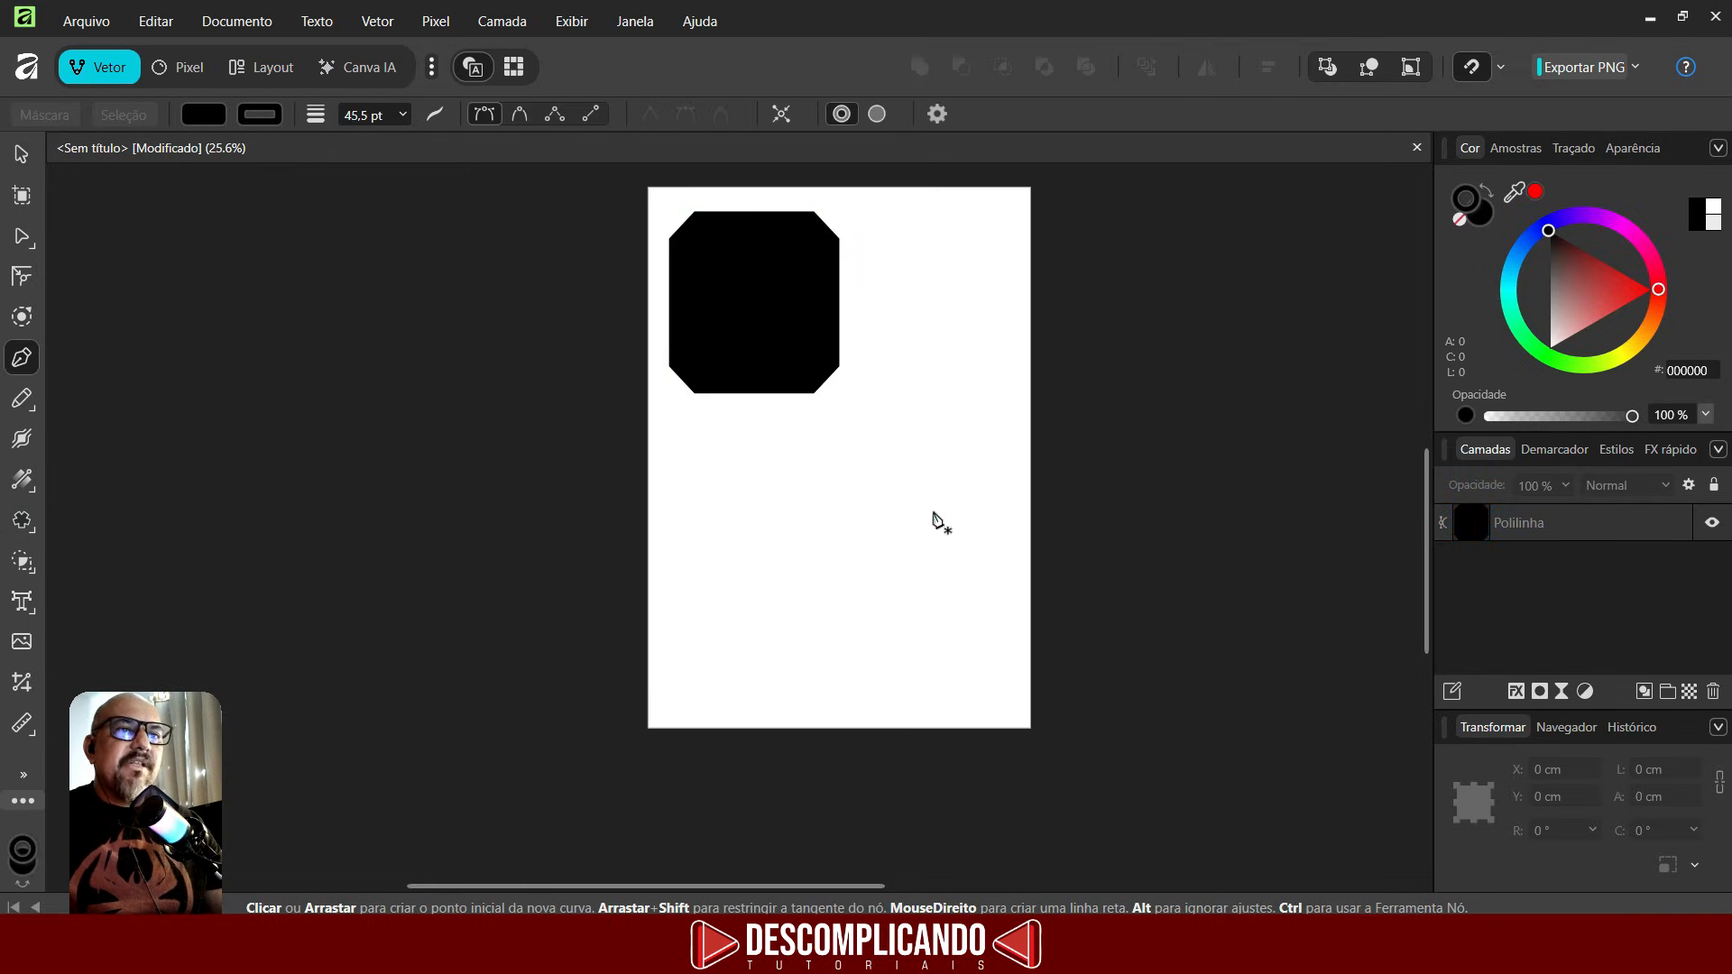
pyautogui.click(719, 550)
pyautogui.click(774, 497)
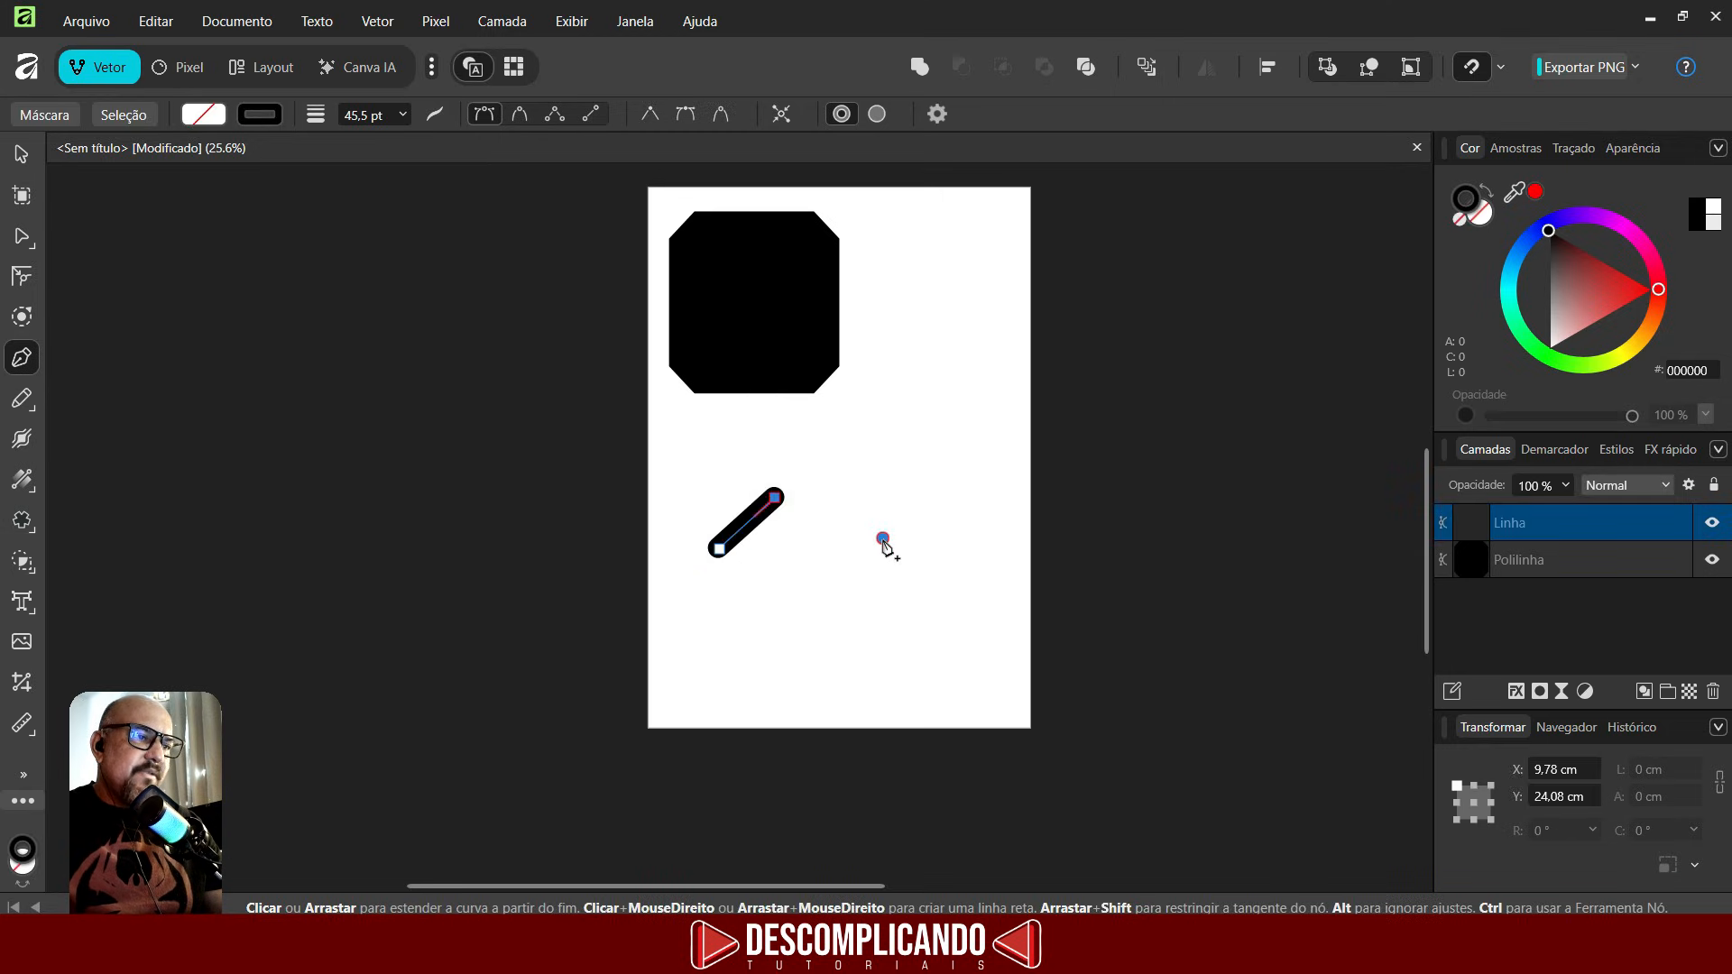
pyautogui.click(883, 539)
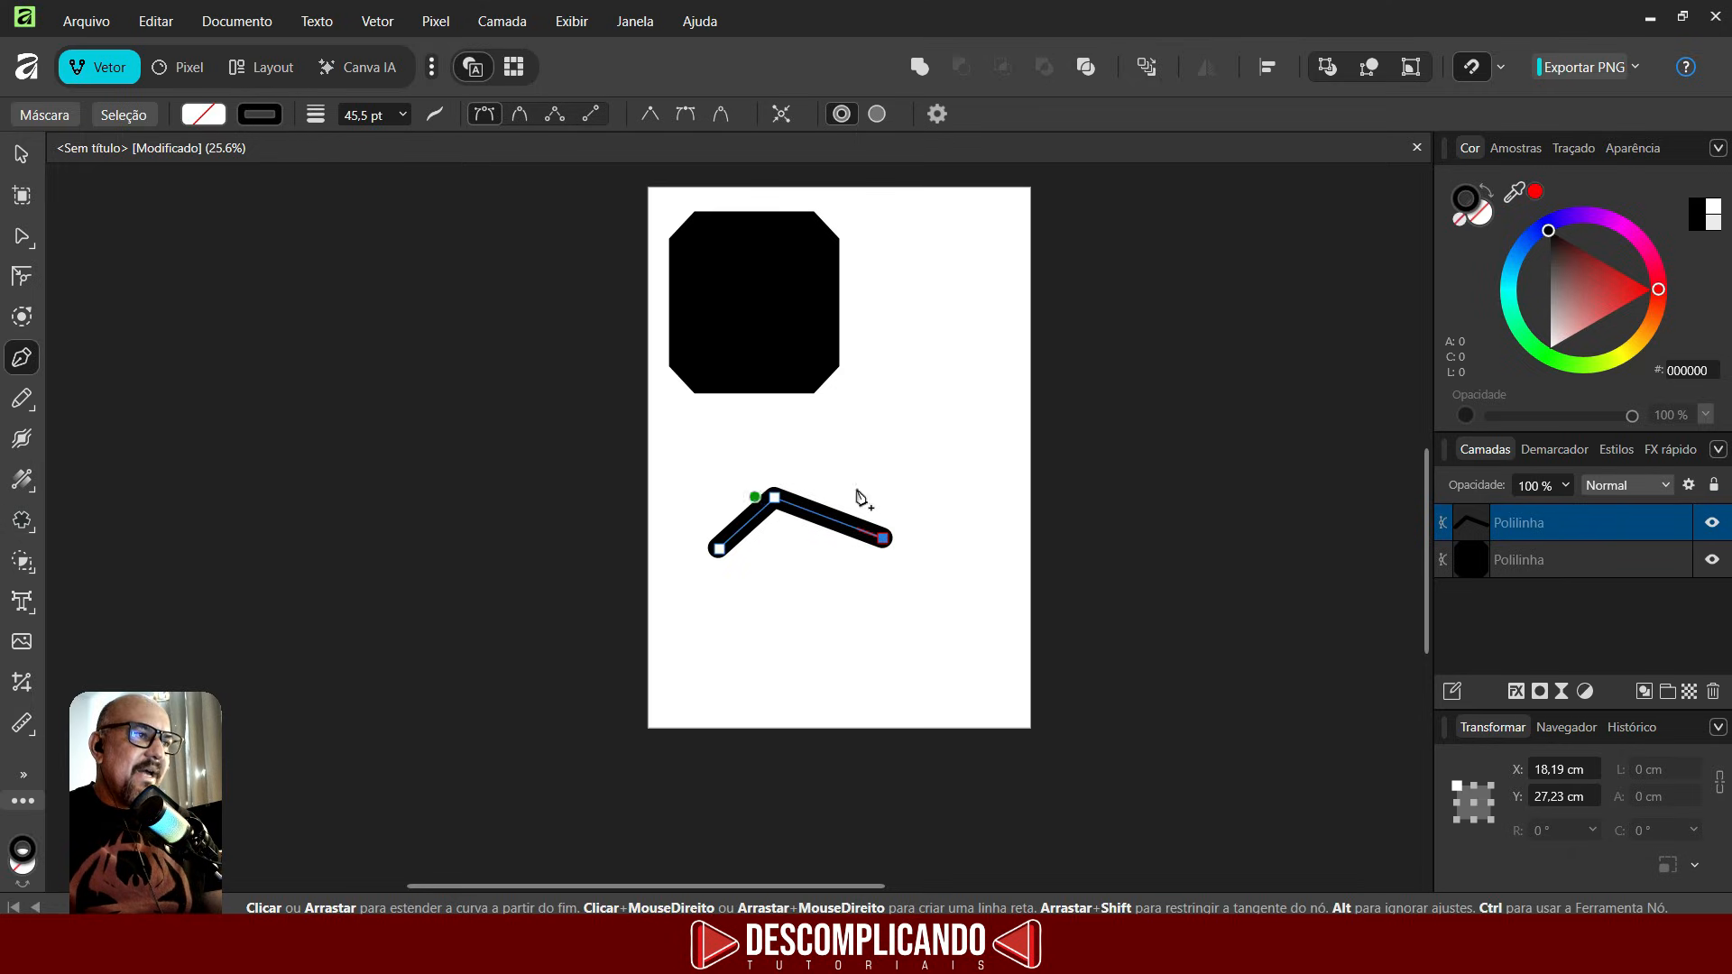
pyautogui.click(410, 116)
pyautogui.moveTo(393, 138); pyautogui.dragTo(278, 173)
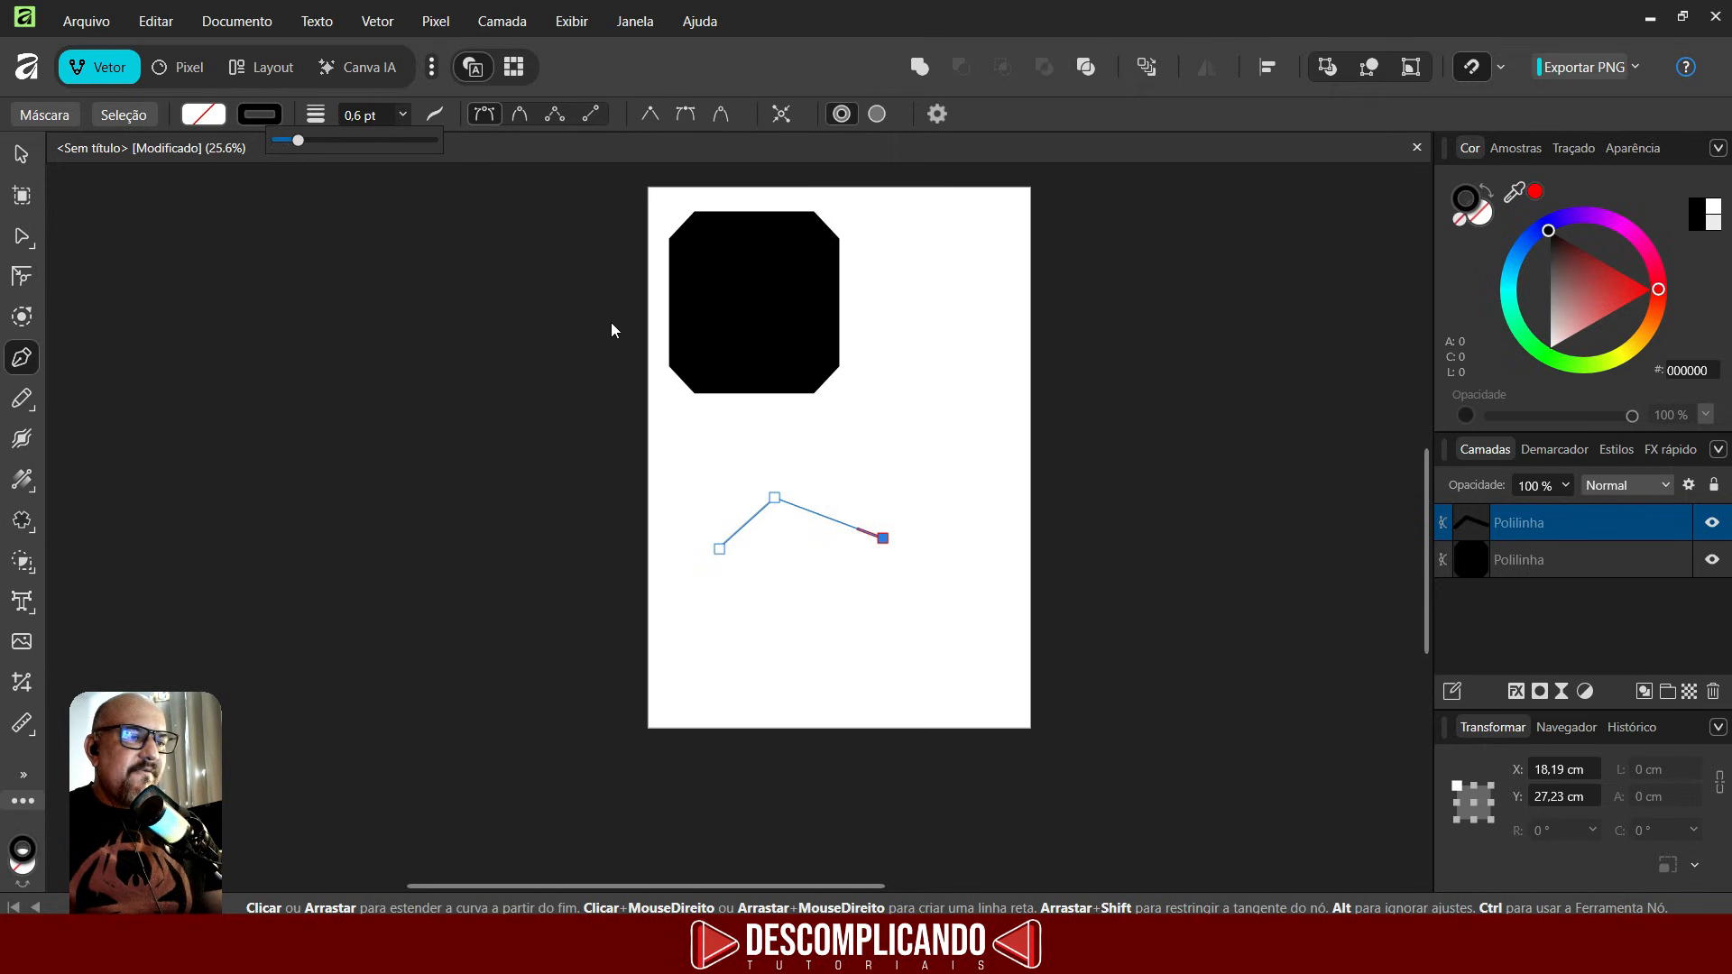
# - Extend the pen path with more straight nodes, running around and up beside the octagon
pyautogui.click(918, 628)
pyautogui.click(812, 661)
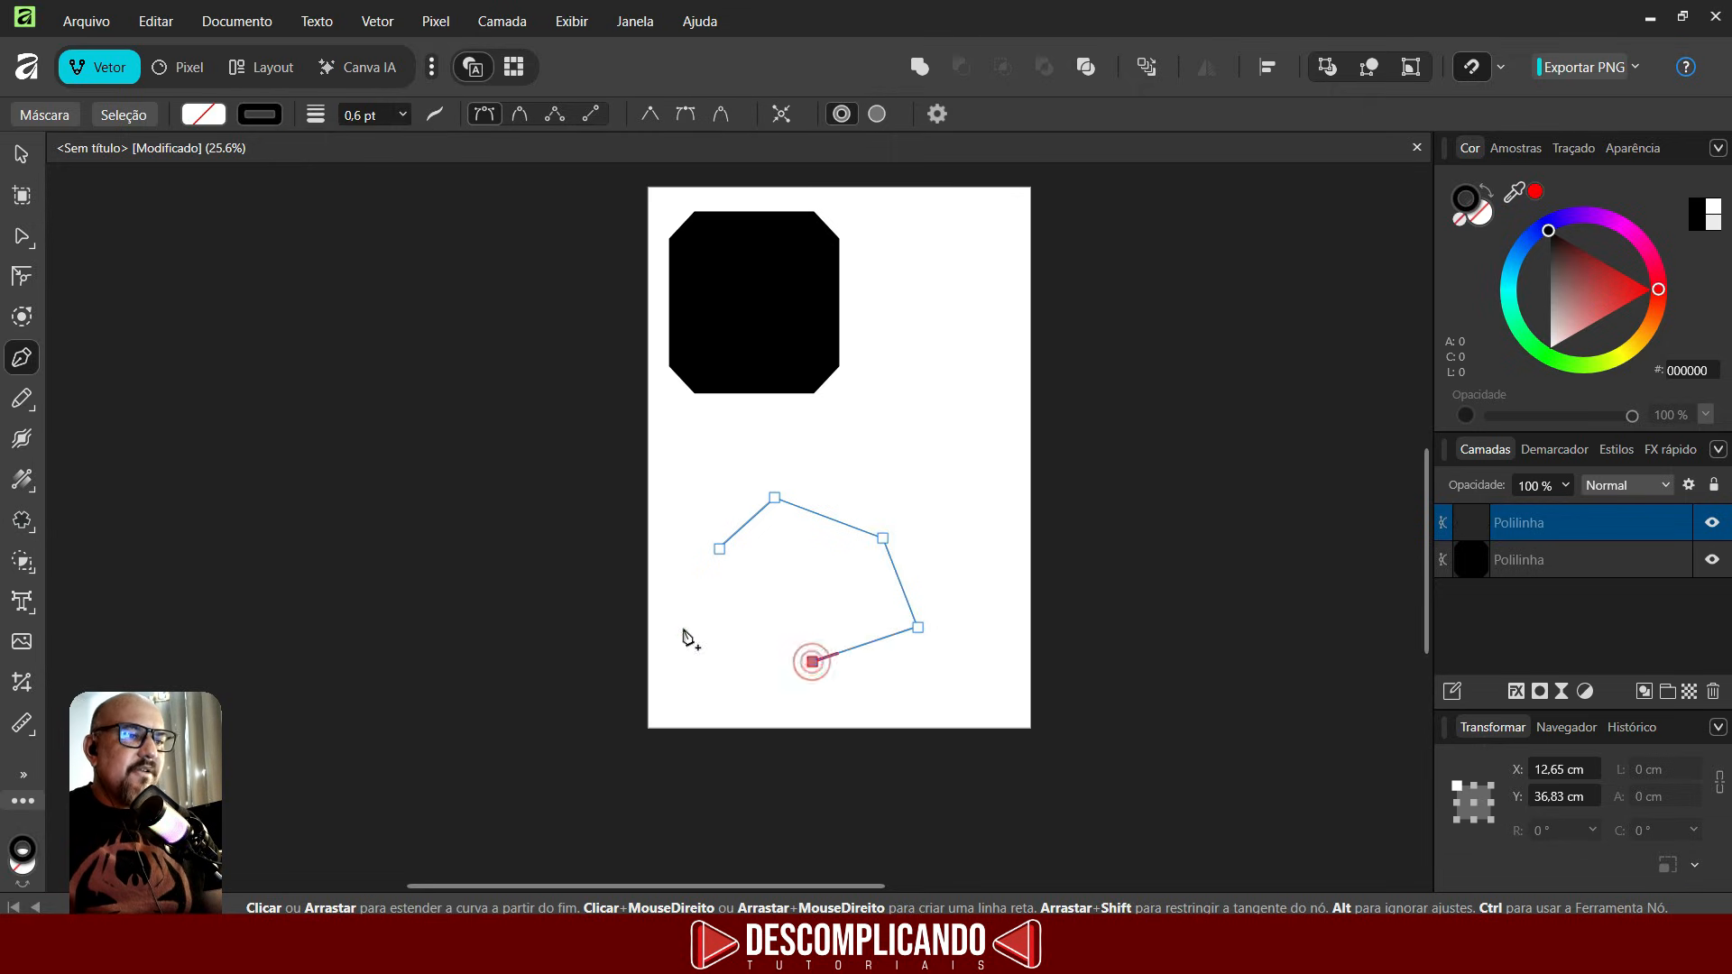
pyautogui.click(684, 627)
pyautogui.click(670, 549)
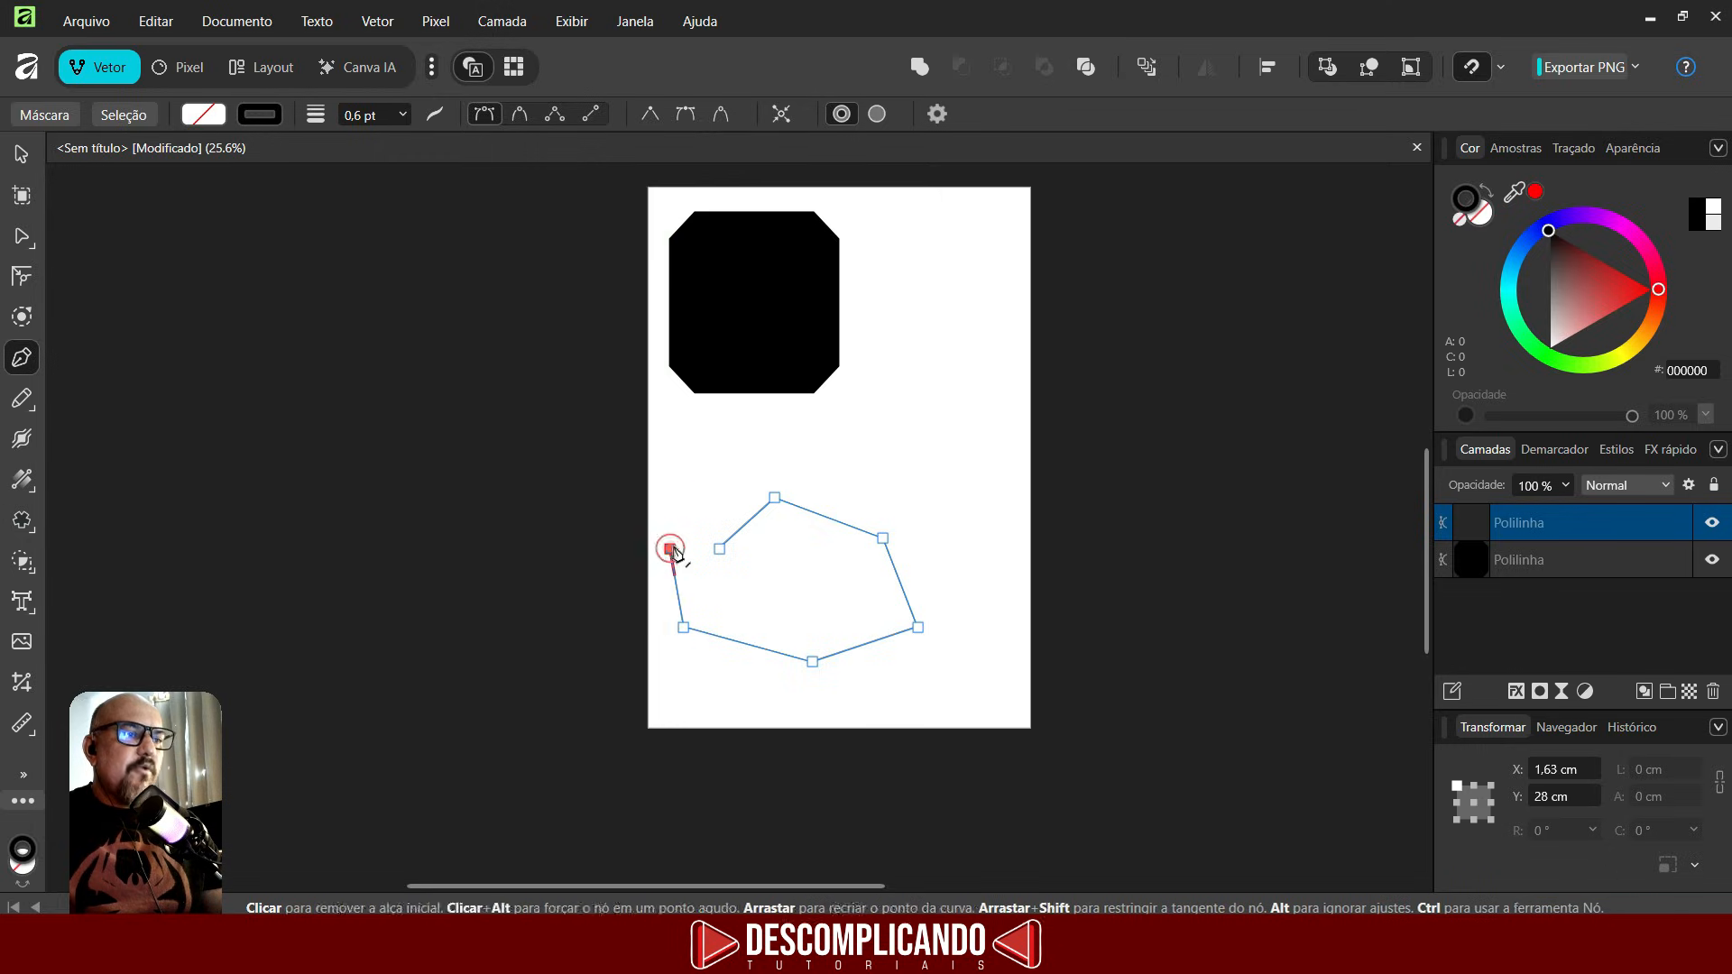
pyautogui.click(695, 485)
pyautogui.click(793, 469)
pyautogui.click(865, 442)
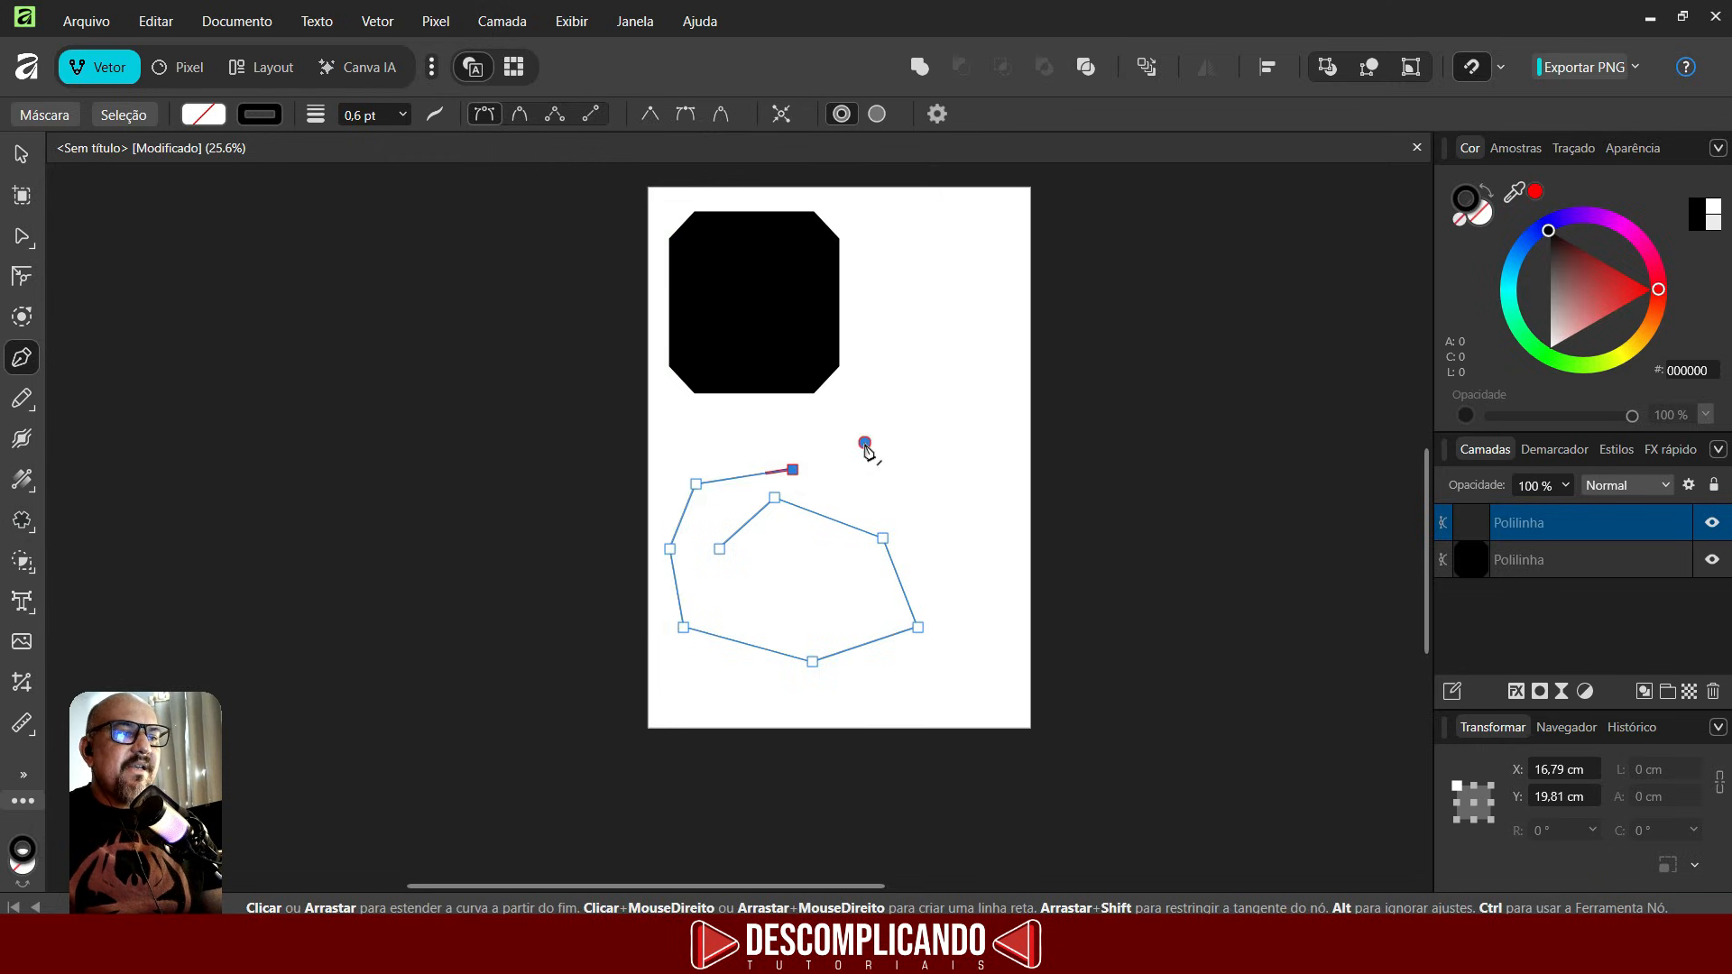
pyautogui.click(861, 356)
pyautogui.click(875, 271)
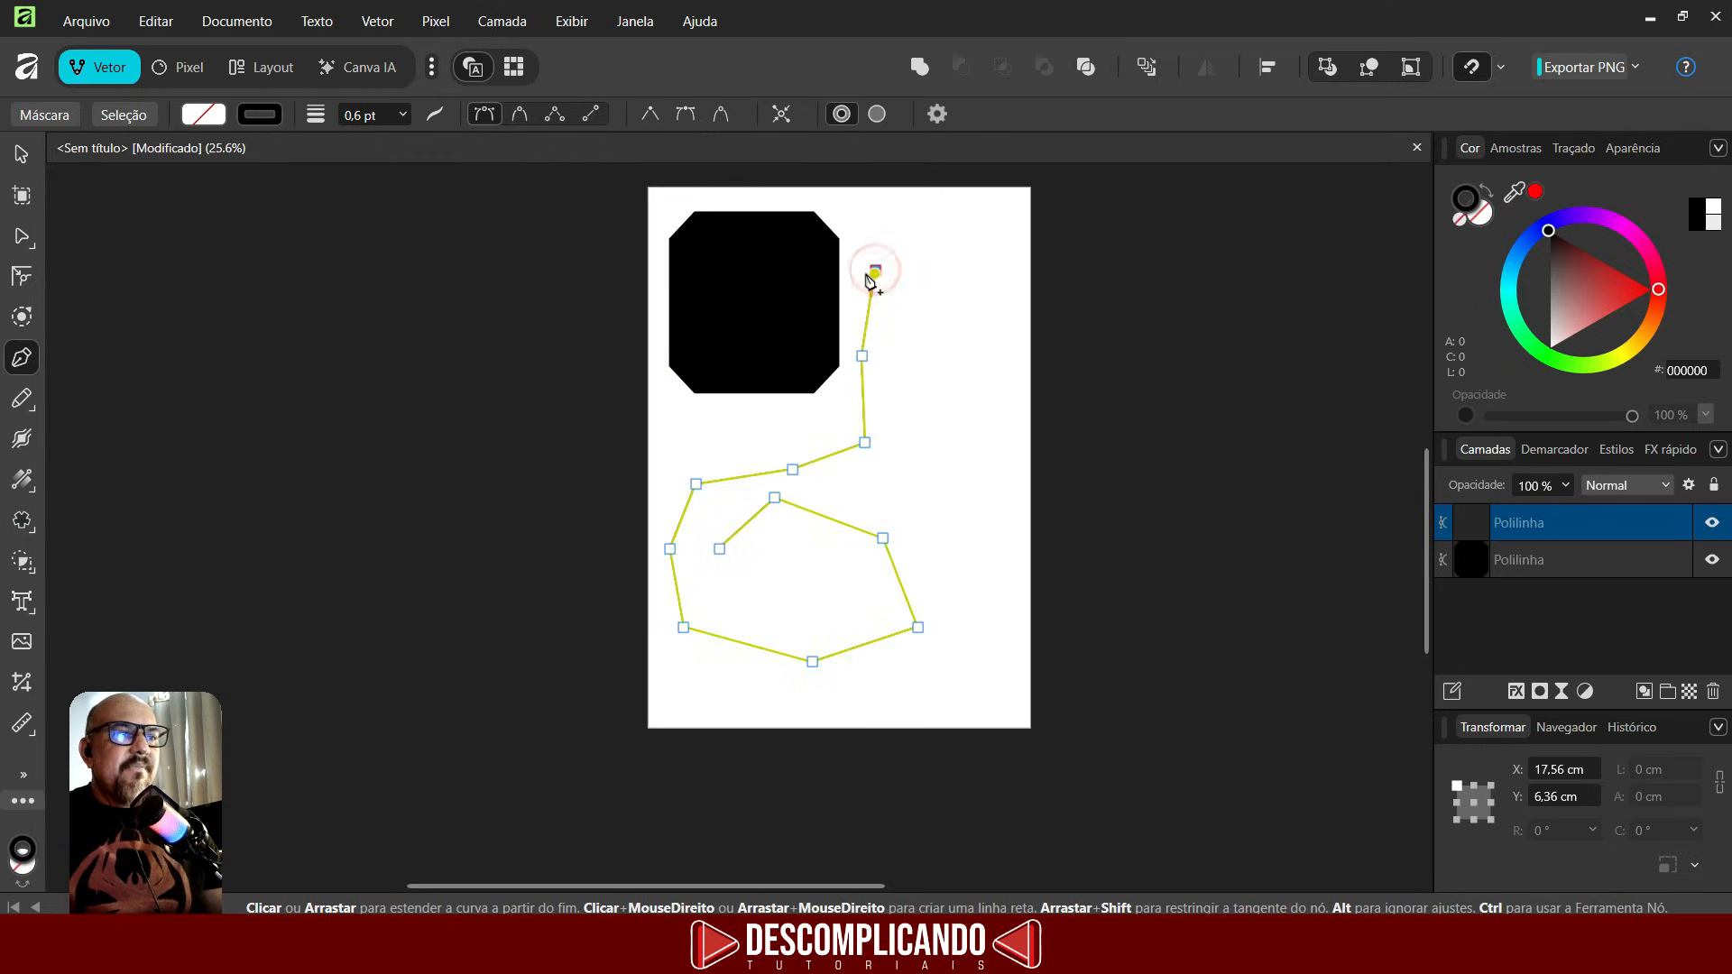
pyautogui.click(922, 277)
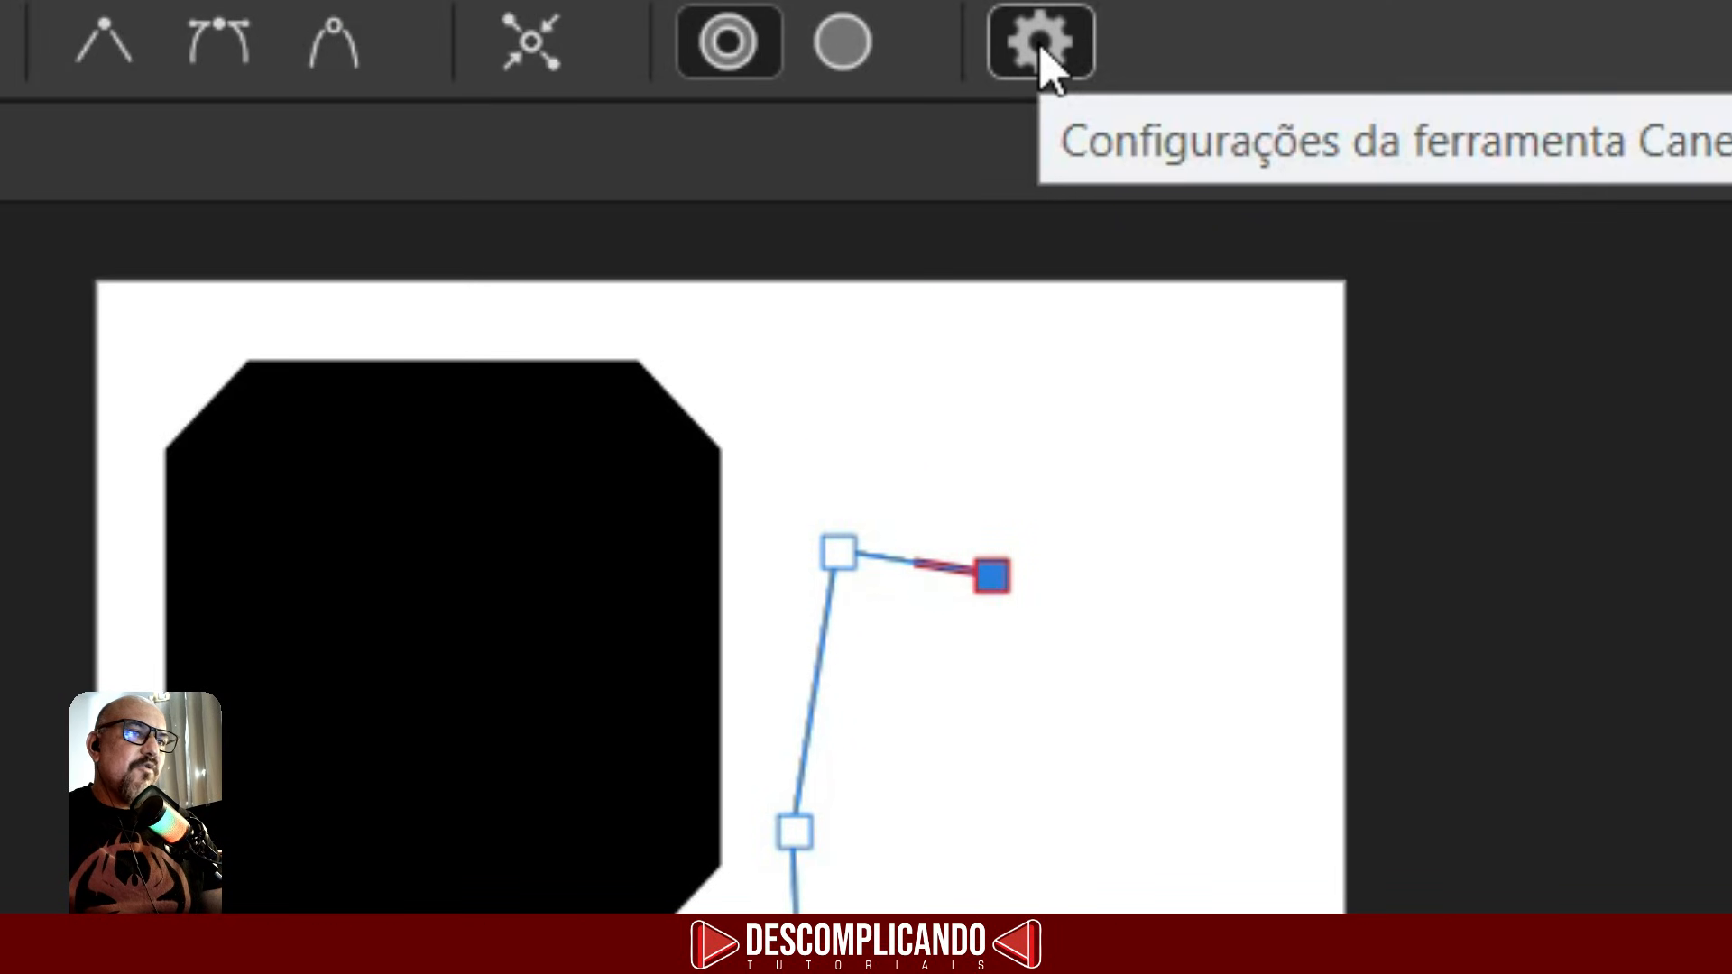
# - Enable the Pen tool's Modo elástico setting and continue the path with a curved segment
pyautogui.click(938, 115)
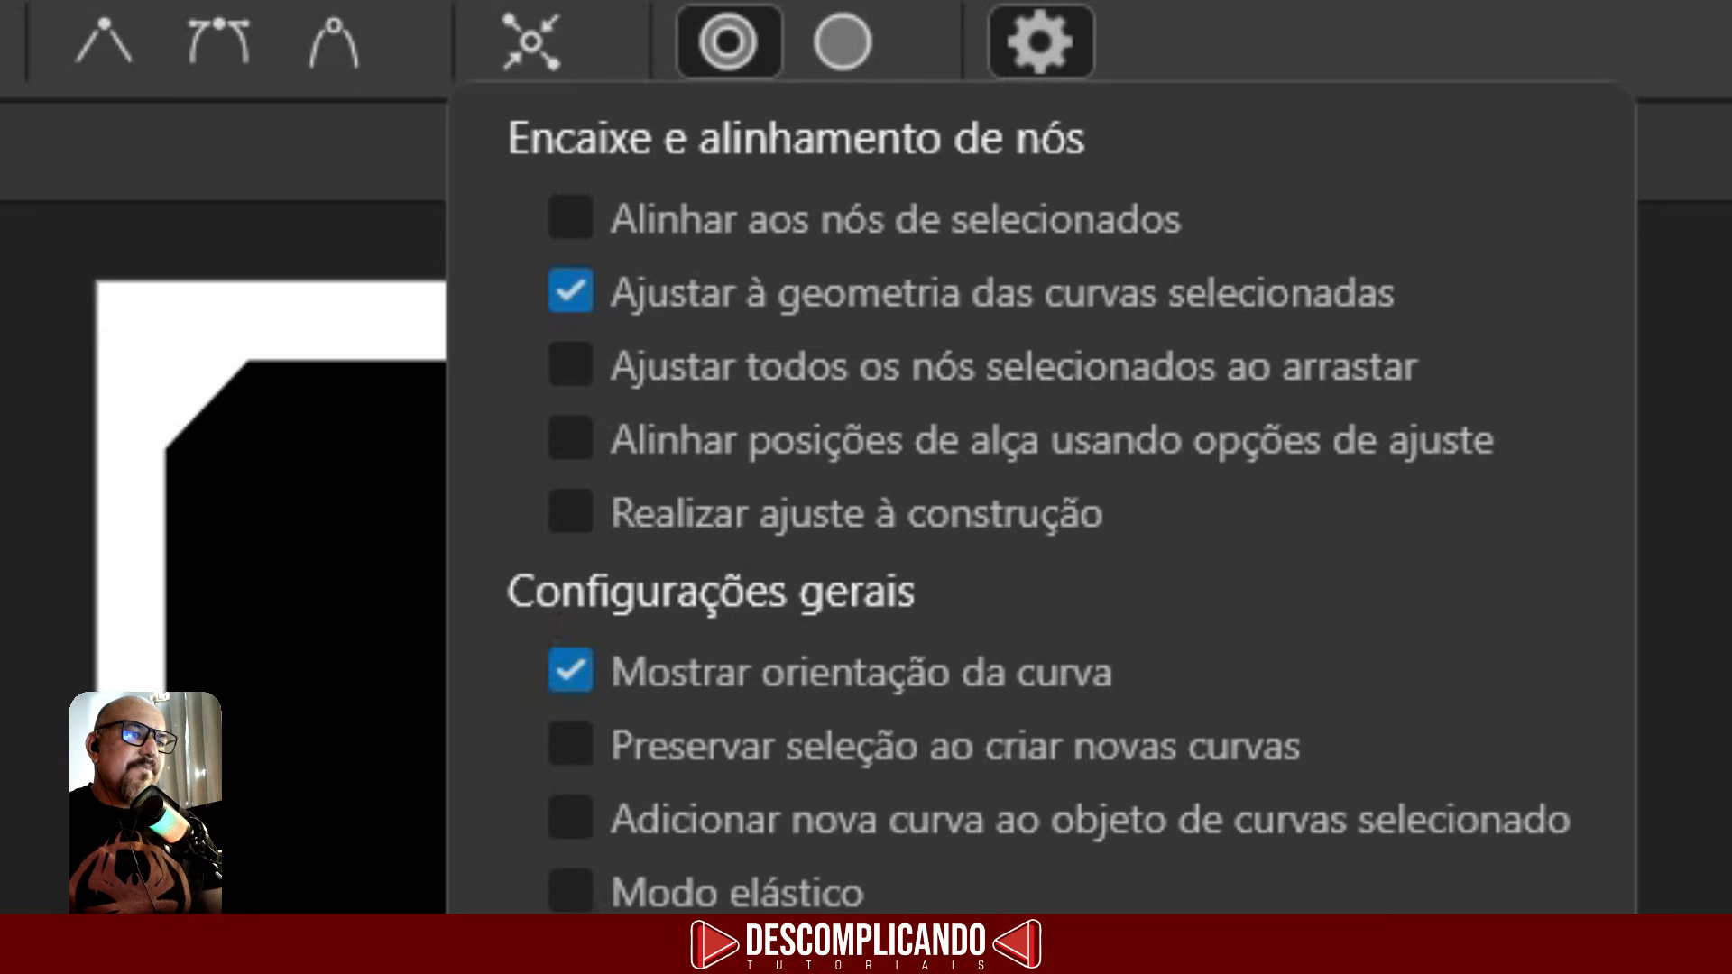
pyautogui.click(555, 902)
pyautogui.click(945, 435)
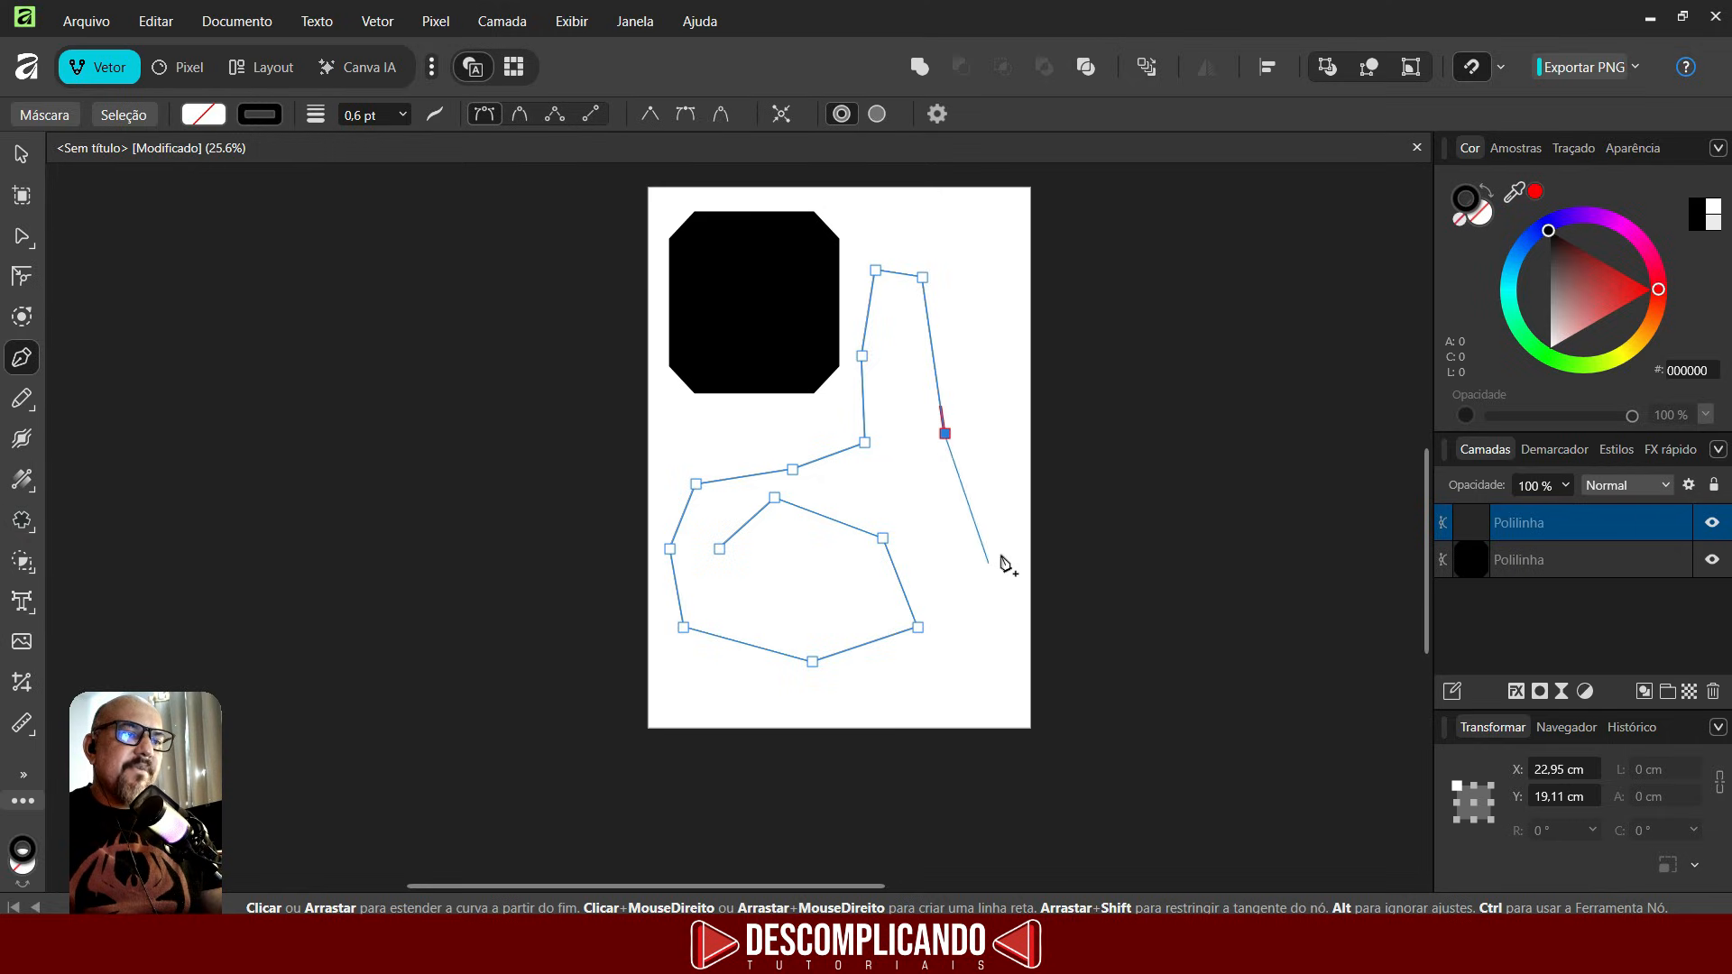
pyautogui.moveTo(970, 521); pyautogui.dragTo(927, 595)
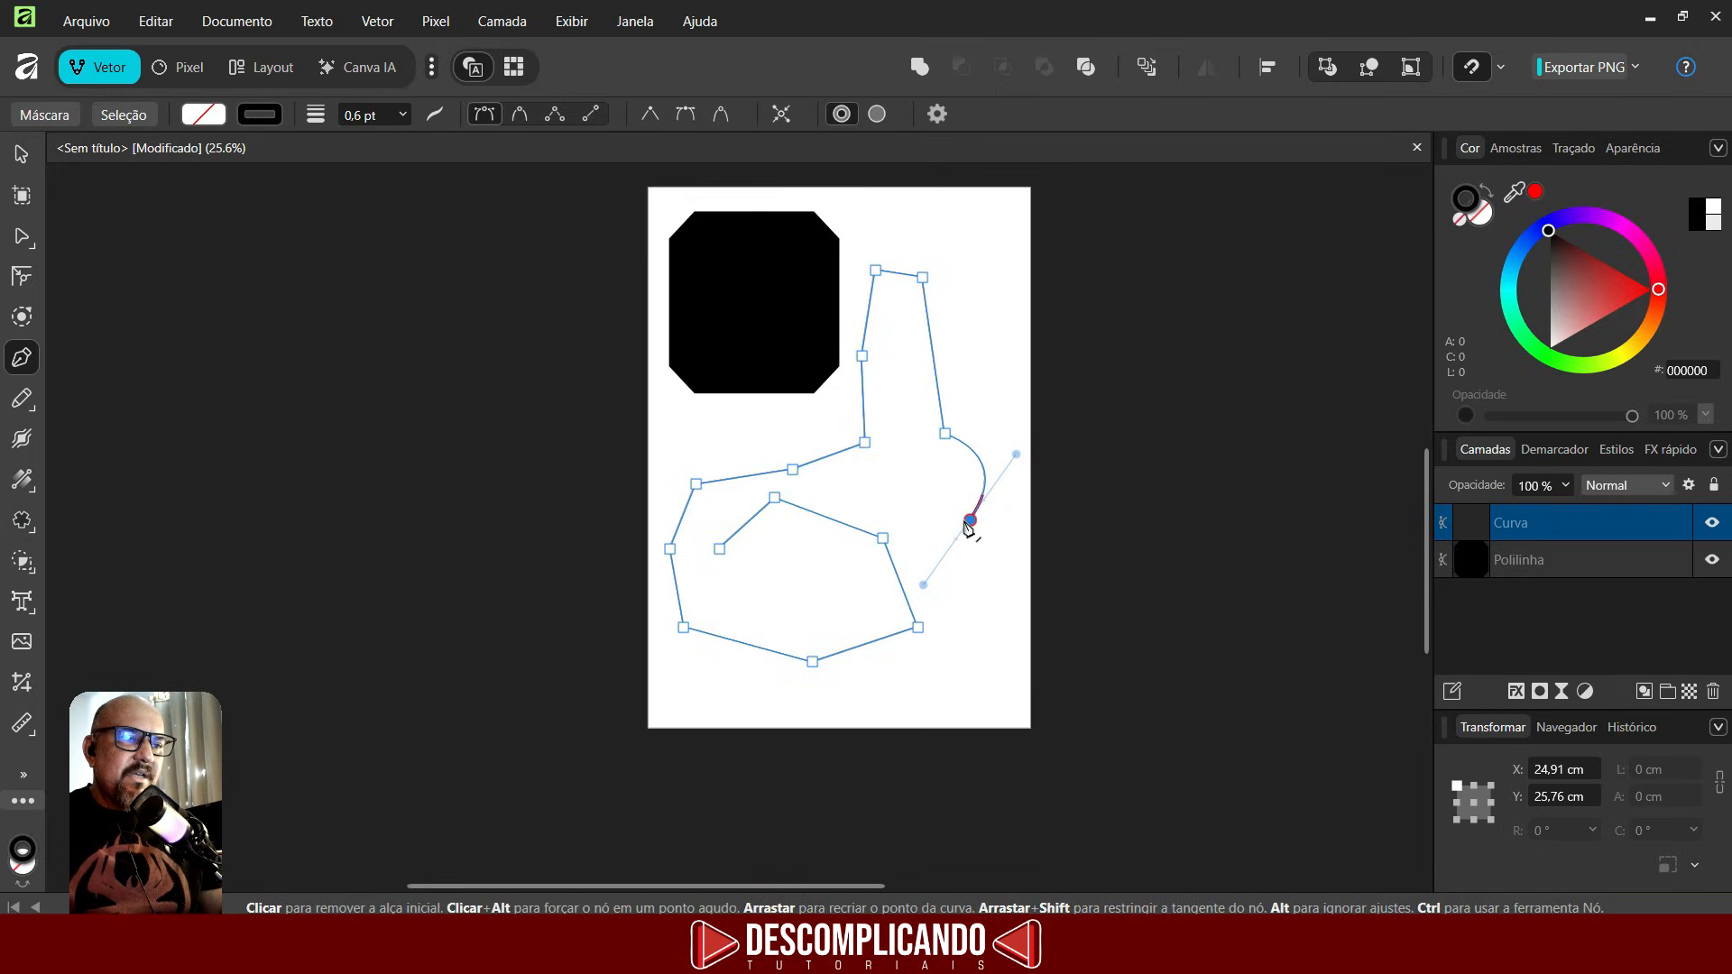
# - Add more nodes inside the loop and close the path at its starting node
pyautogui.click(936, 571)
pyautogui.click(895, 513)
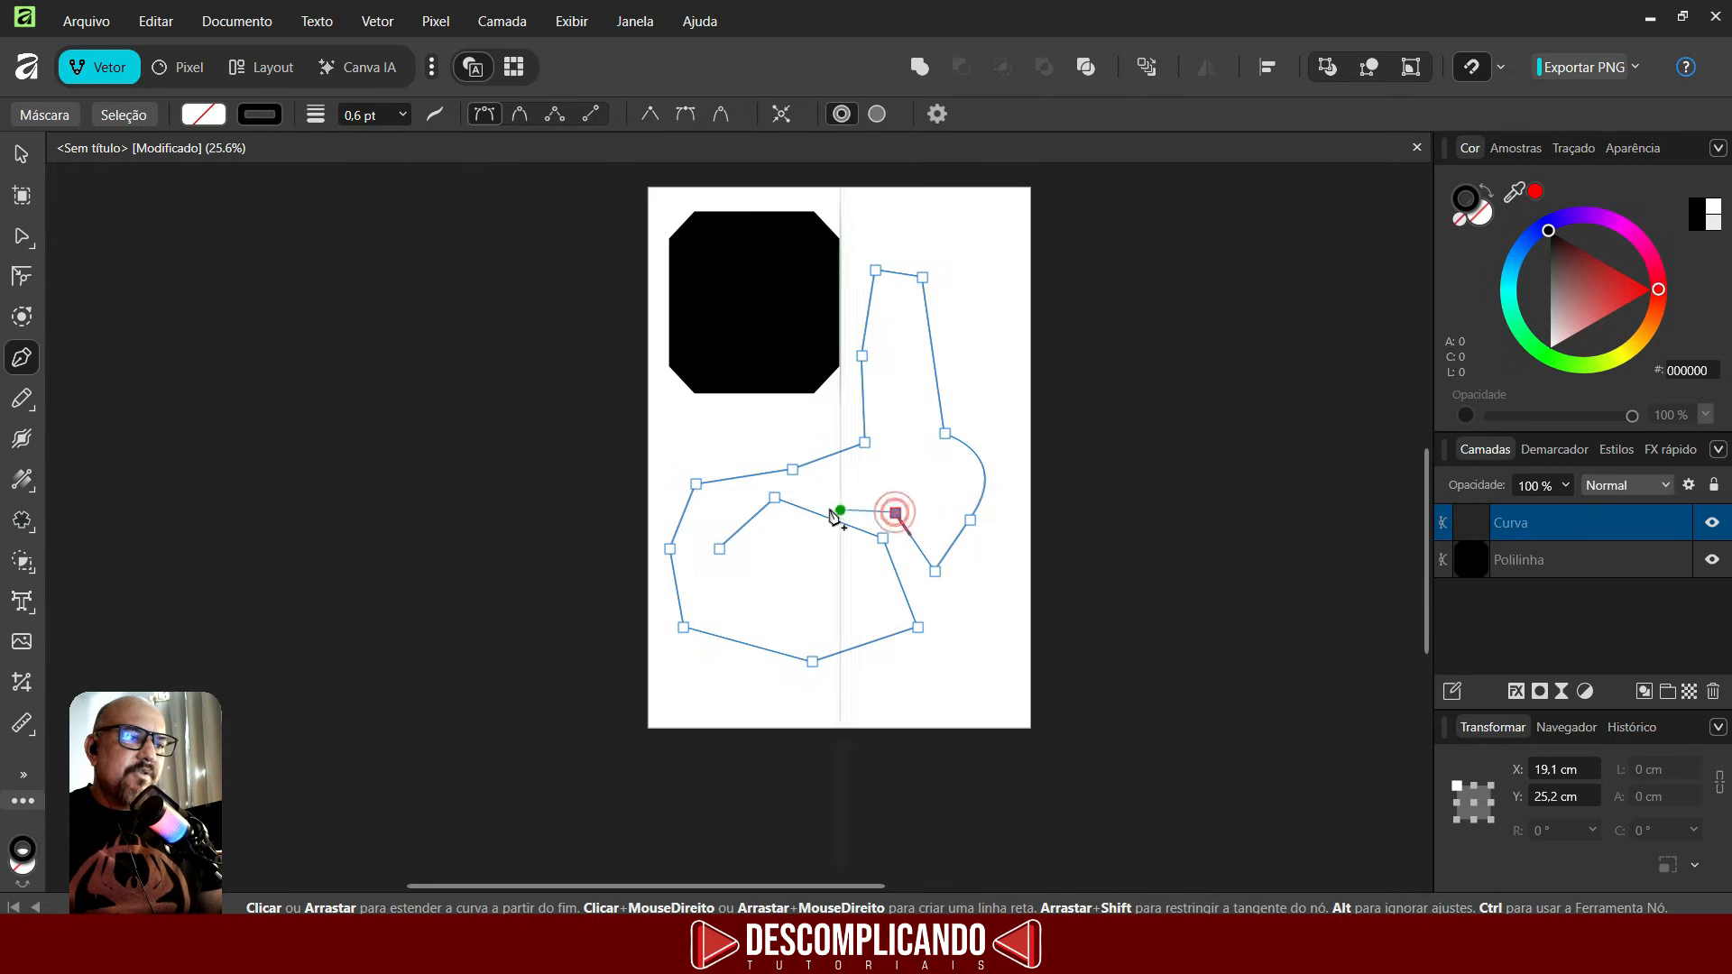
pyautogui.click(809, 490)
pyautogui.click(801, 582)
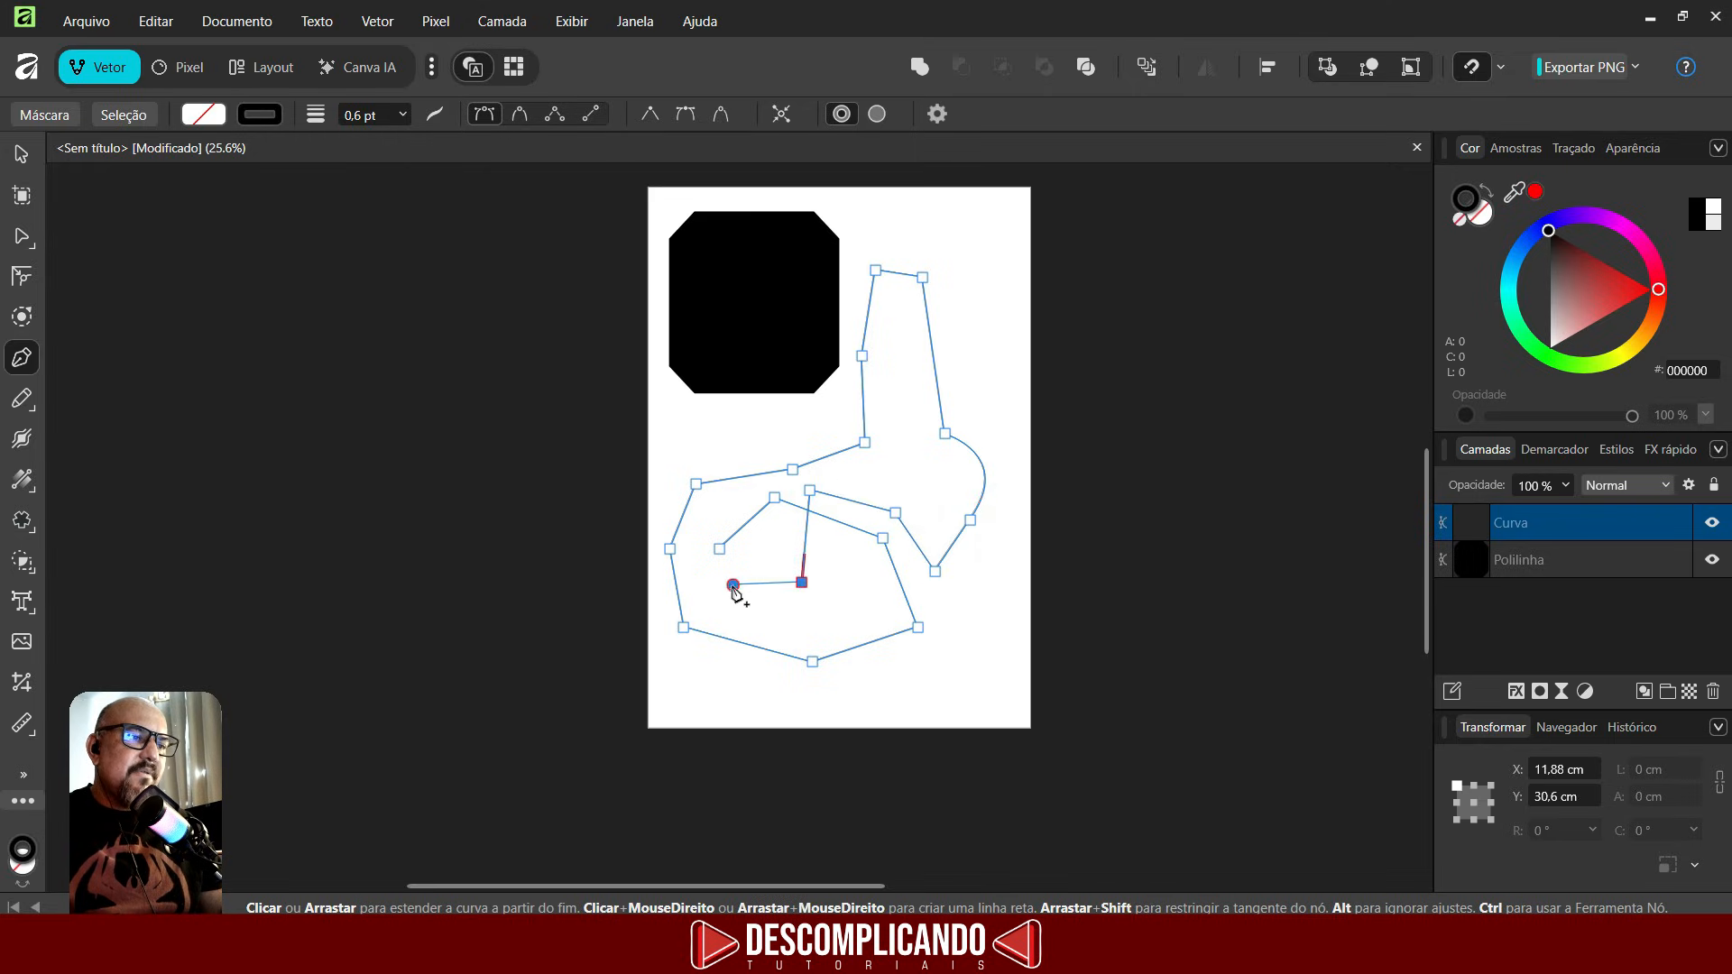
pyautogui.click(733, 585)
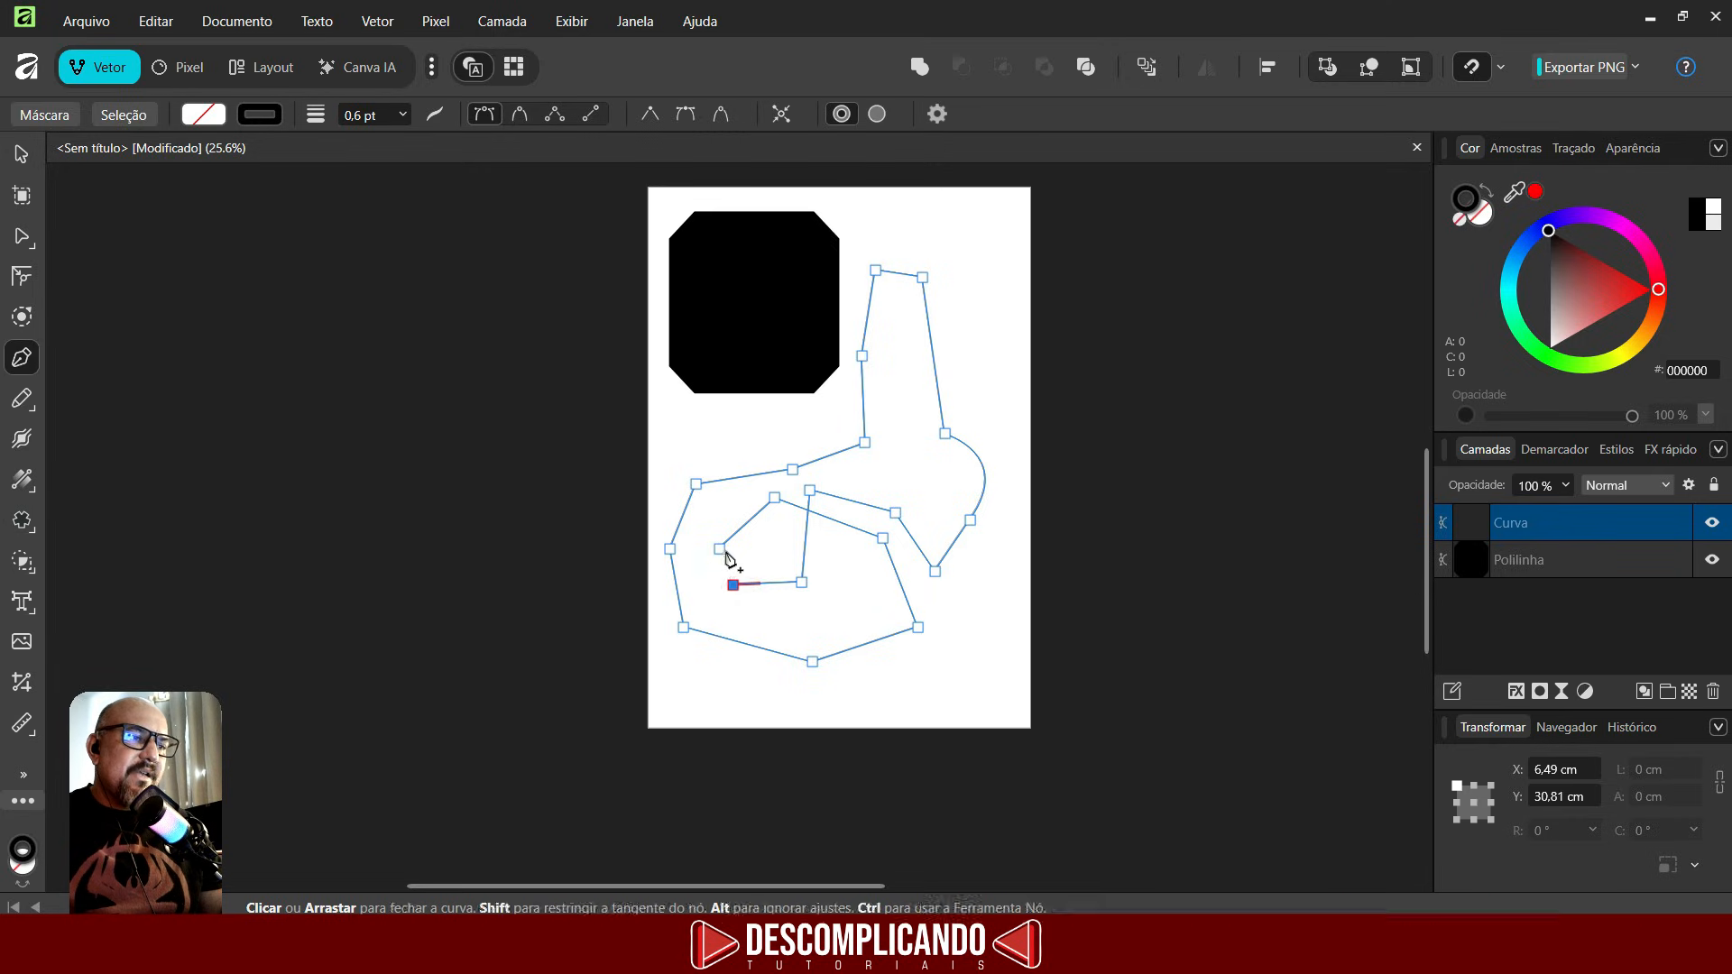
pyautogui.click(720, 552)
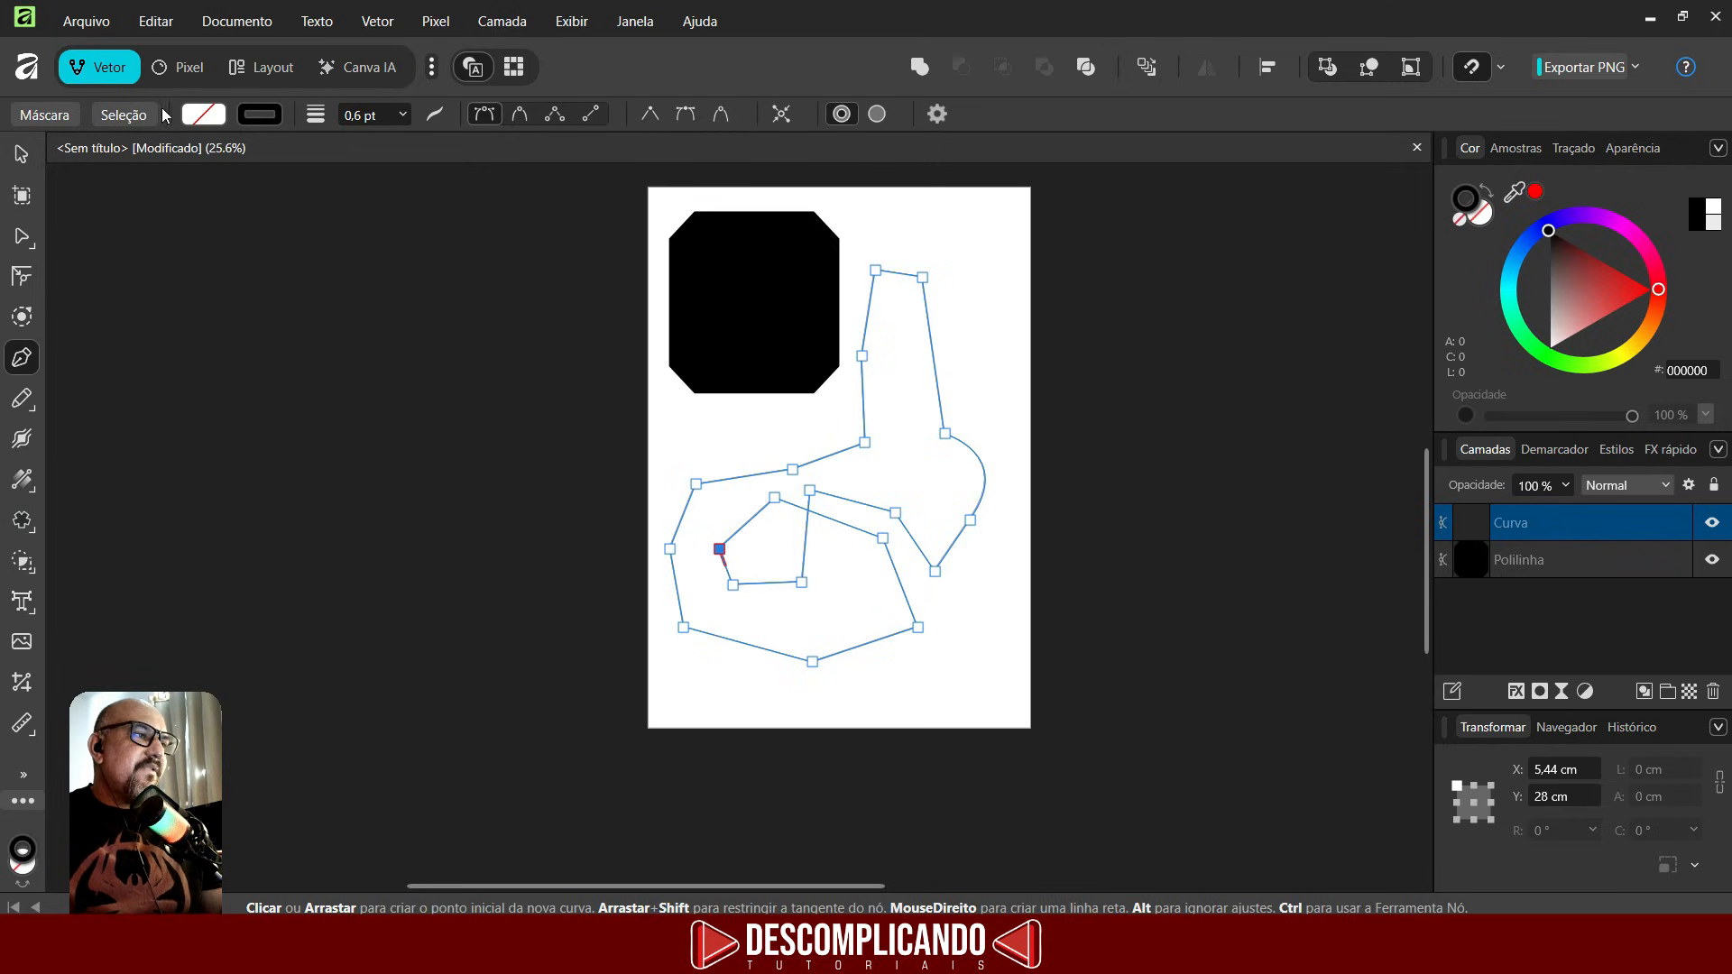
# - Fill the closed pen shape with the red colour A2343A
pyautogui.click(203, 115)
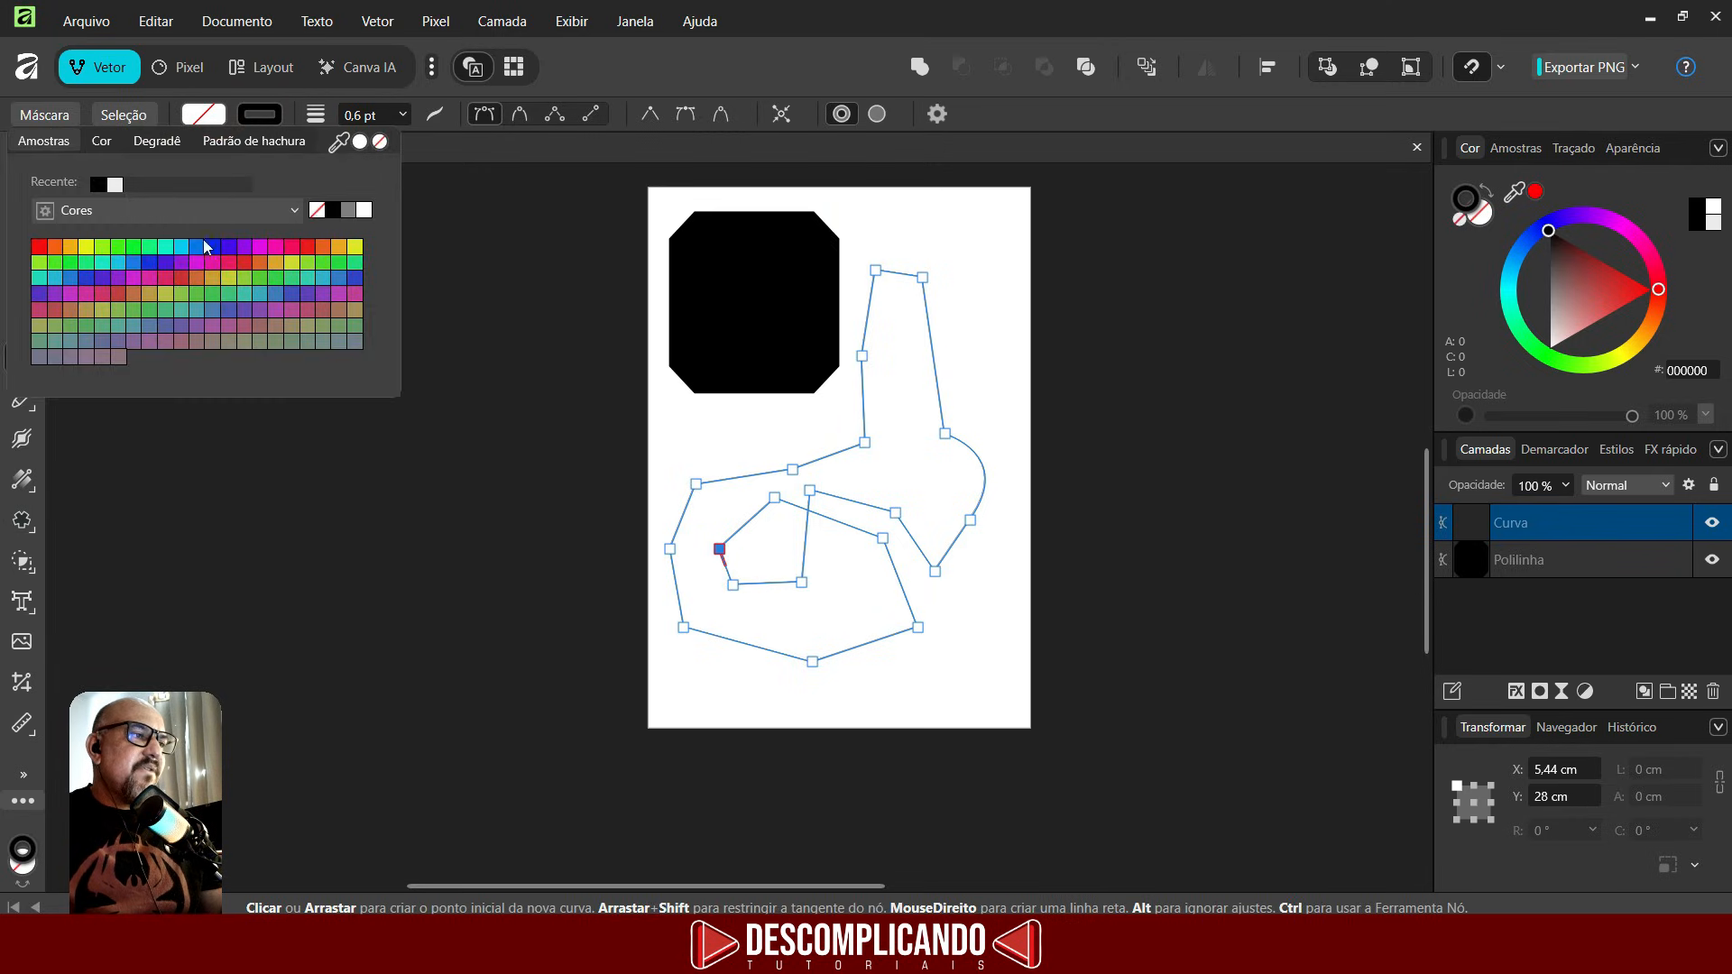
pyautogui.click(225, 246)
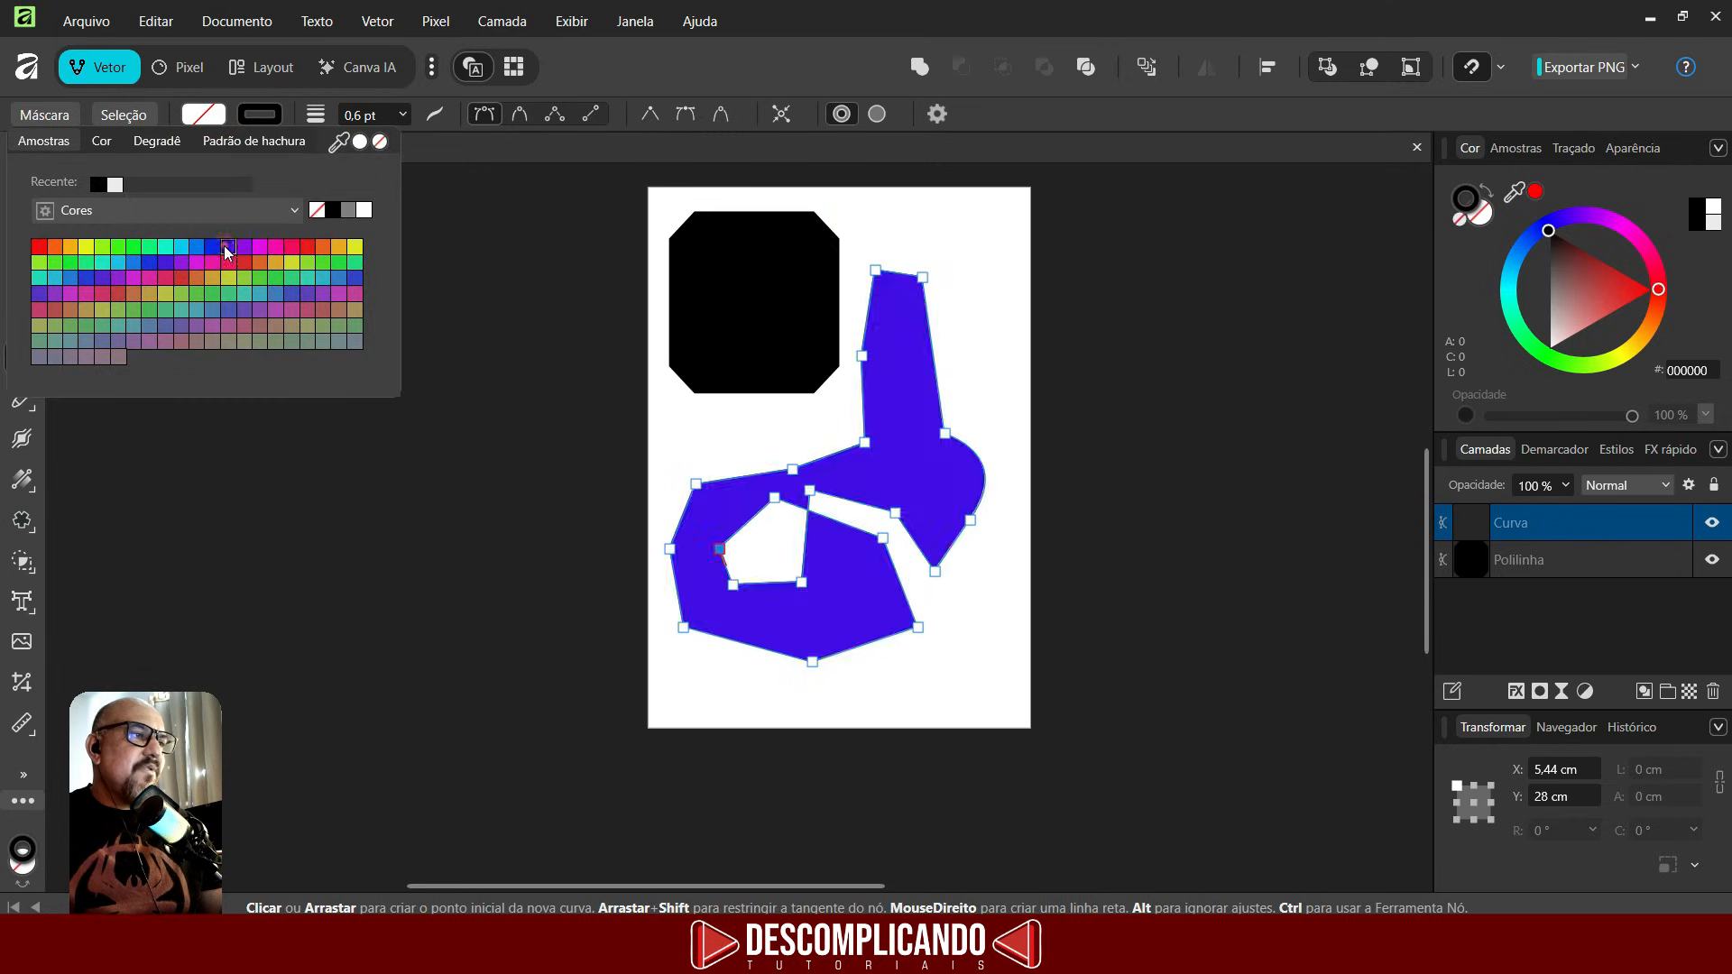
pyautogui.click(97, 142)
pyautogui.click(157, 141)
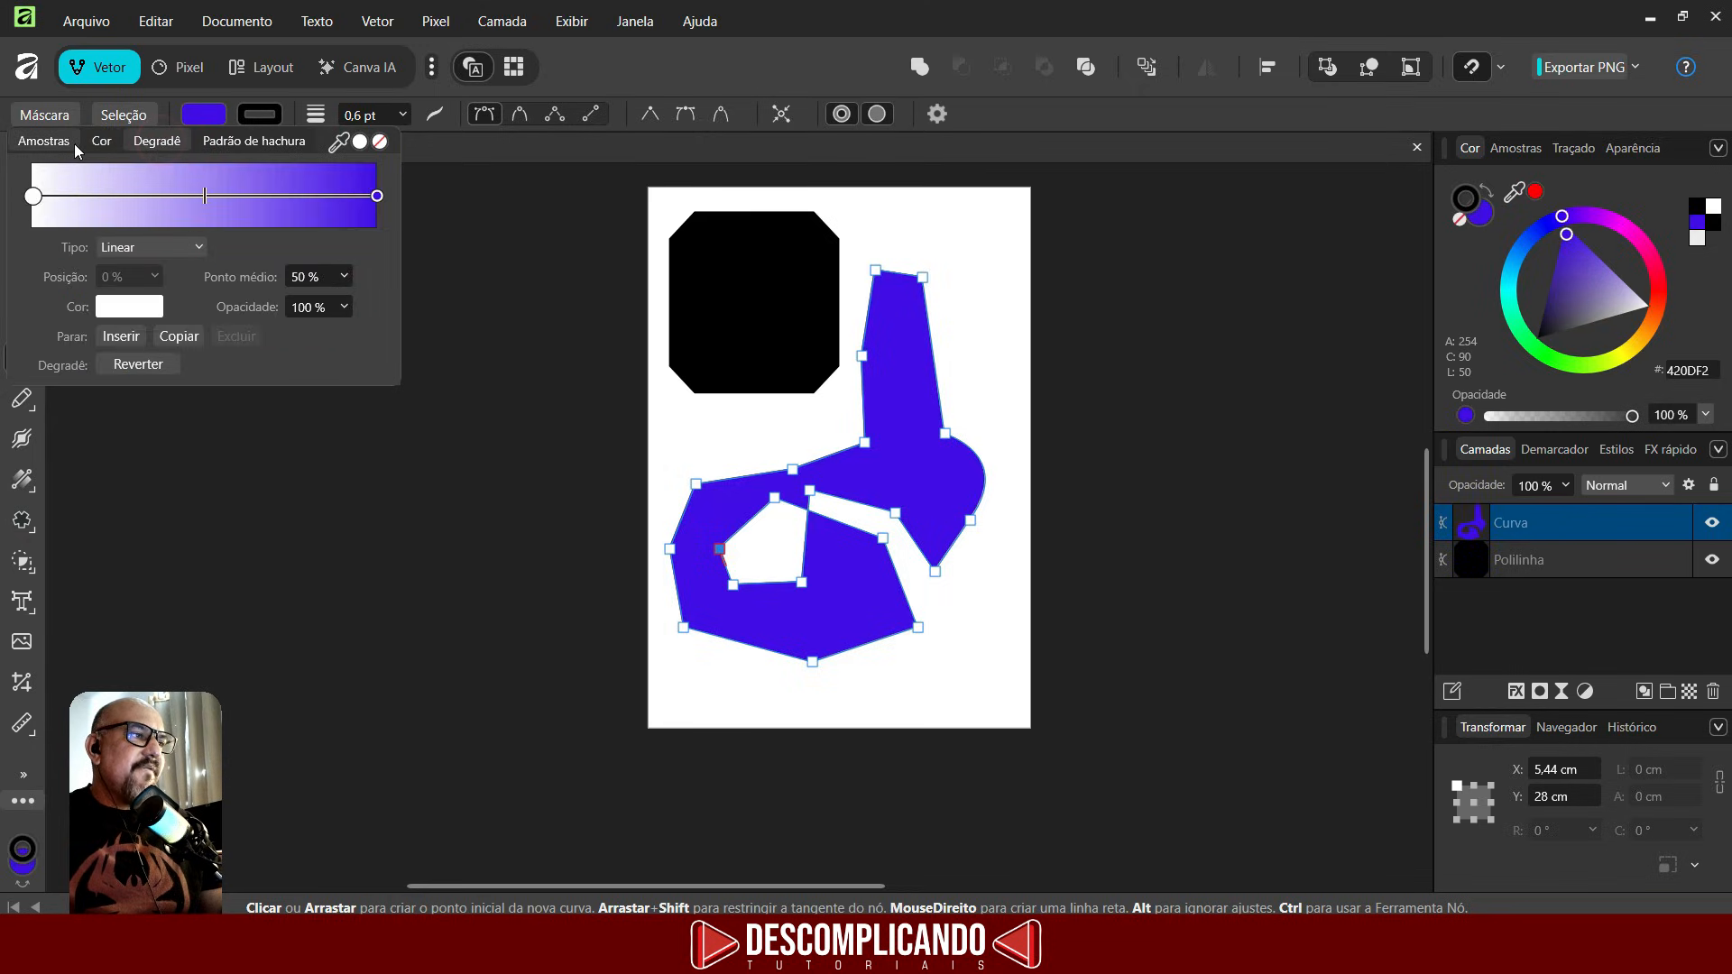
pyautogui.click(70, 144)
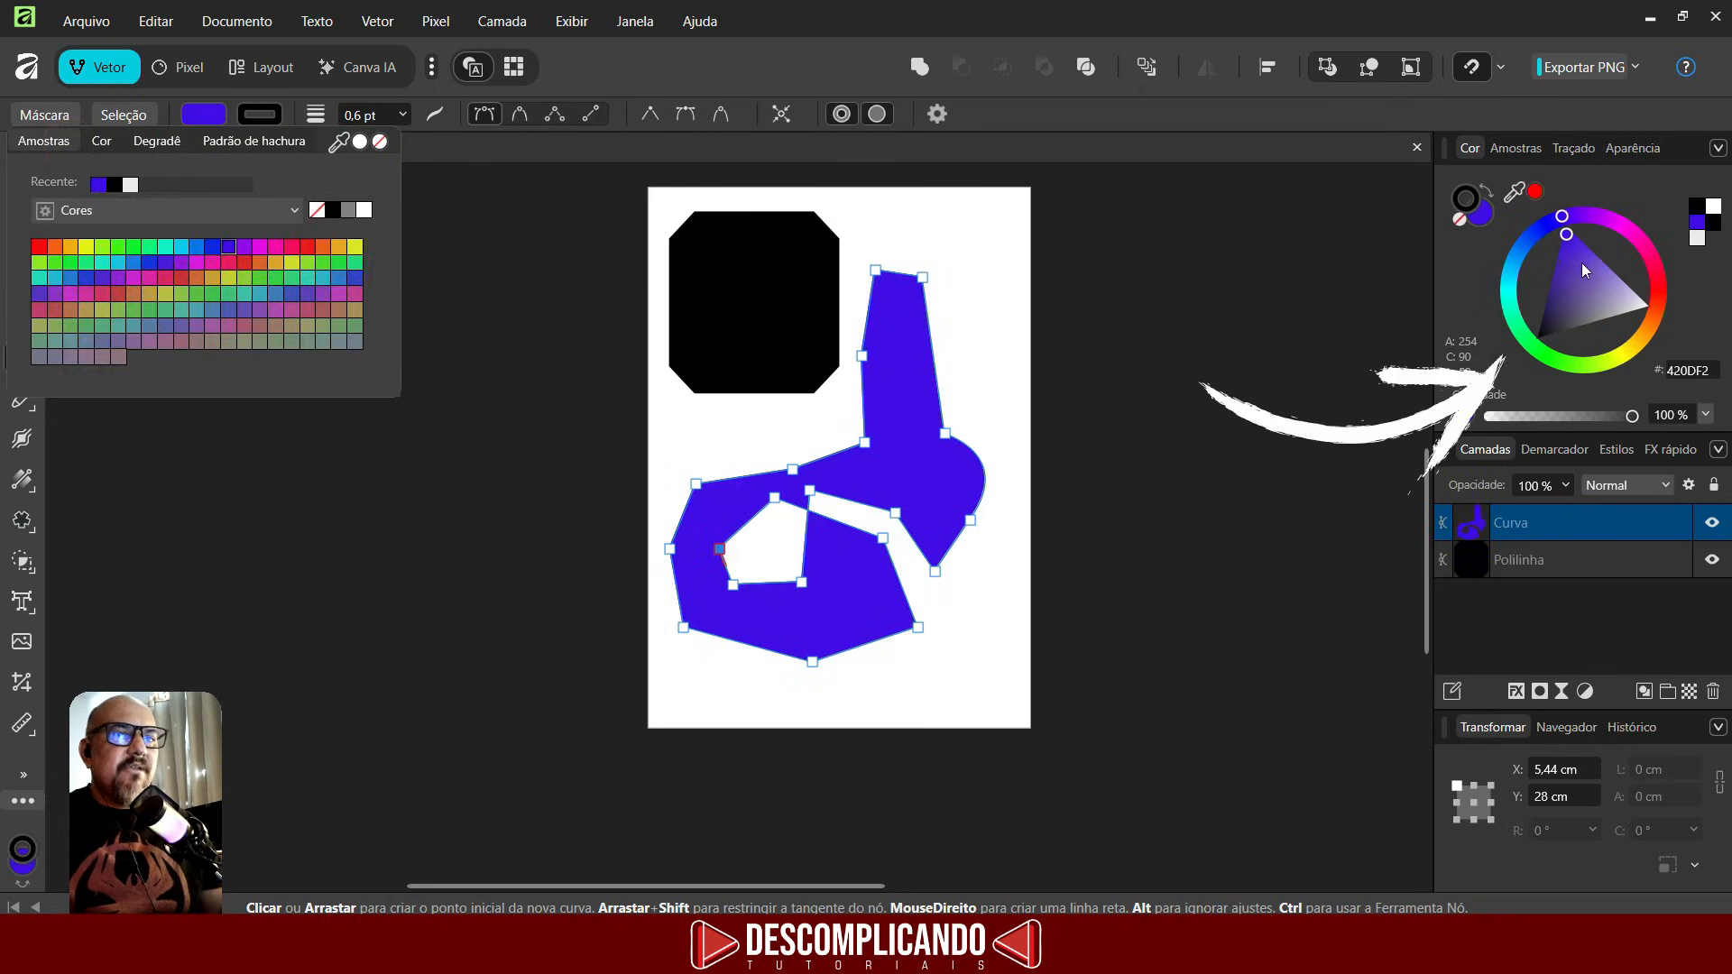
pyautogui.moveTo(1579, 258)
pyautogui.mouseDown()
pyautogui.moveTo(1610, 276)
pyautogui.moveTo(1572, 289)
pyautogui.moveTo(1633, 285)
pyautogui.moveTo(1565, 301)
pyautogui.moveTo(1558, 278)
pyautogui.moveTo(1593, 263)
pyautogui.moveTo(1594, 282)
pyautogui.mouseUp()
pyautogui.click(1665, 286)
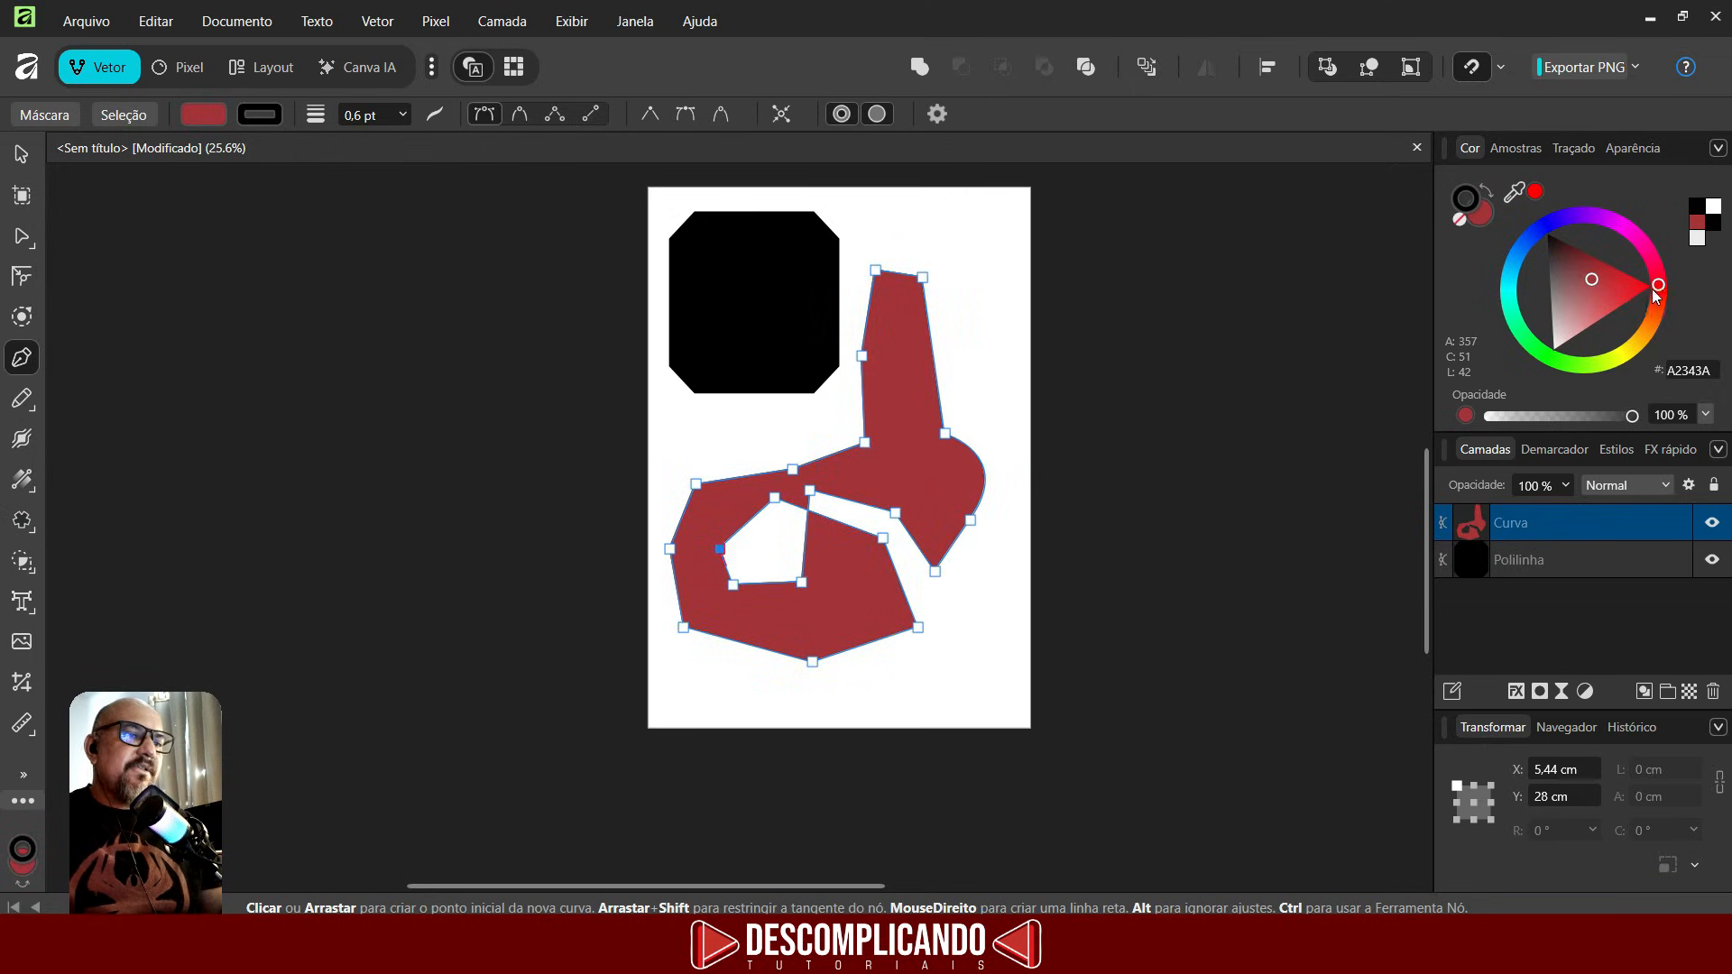
# - Select the drawn pen shape, delete it, deselect and return to the Pen tool
pyautogui.press('v')
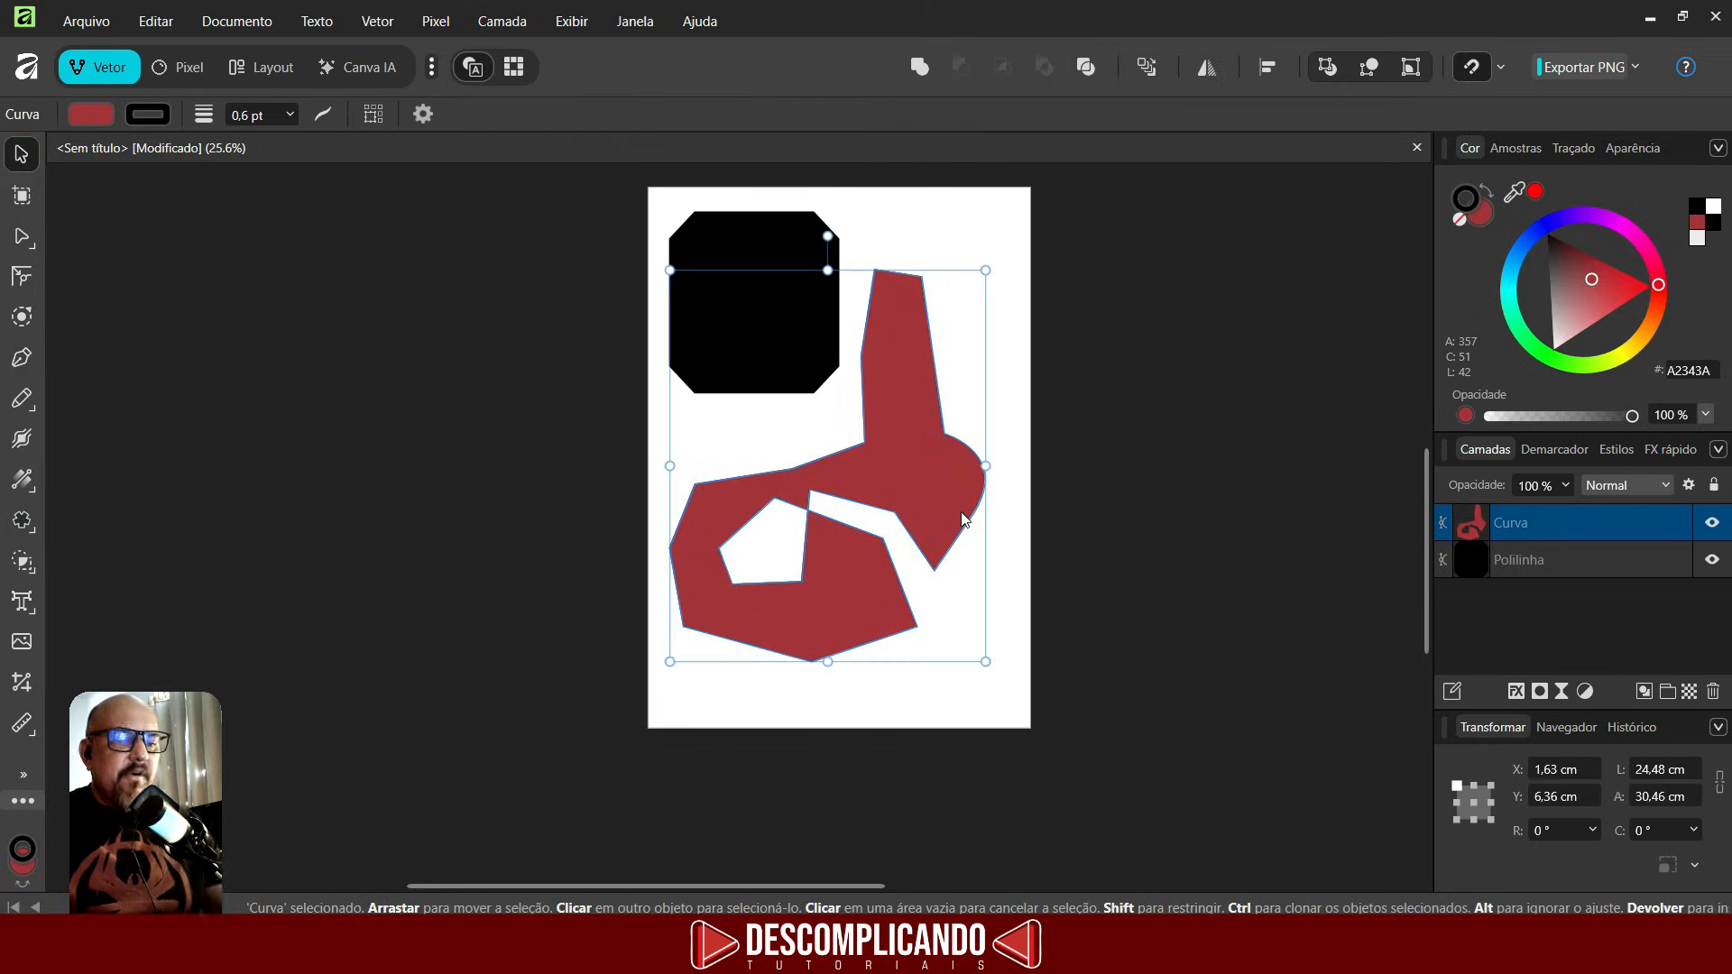
pyautogui.press('Delete')
pyautogui.hotkey('ctrl', 'd')
pyautogui.press('p')
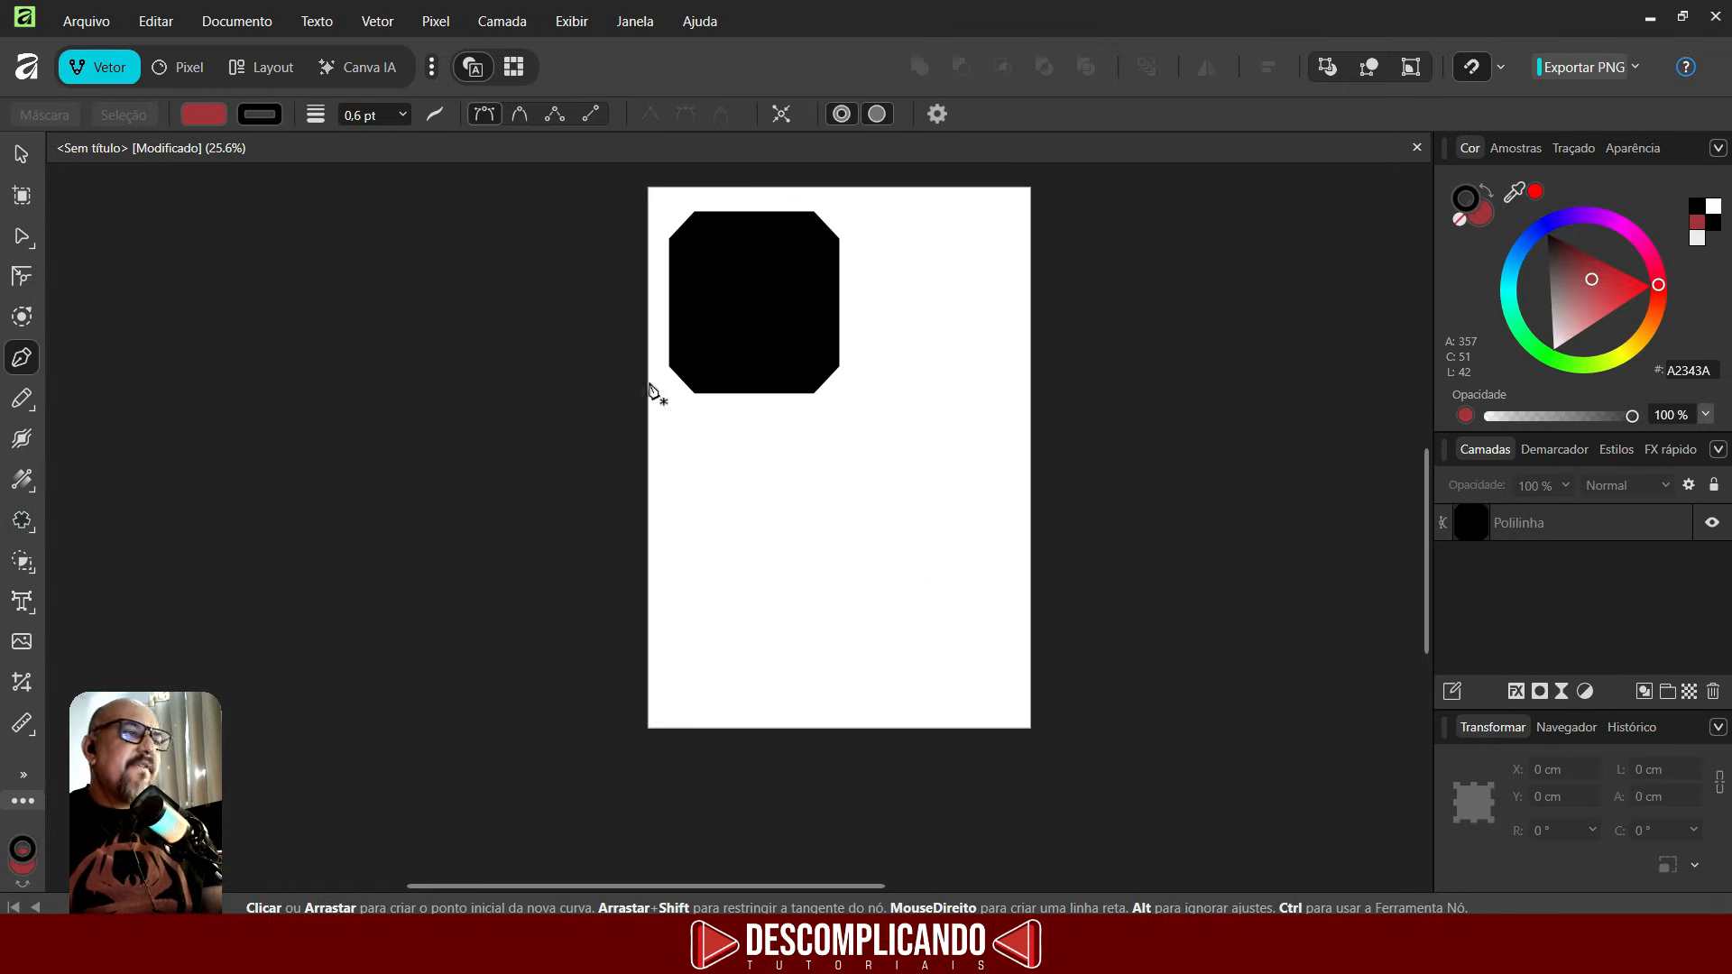
# - Switch the Pen tool to smart mode and draw a smooth curve with three nodes below the octagon
pyautogui.click(516, 114)
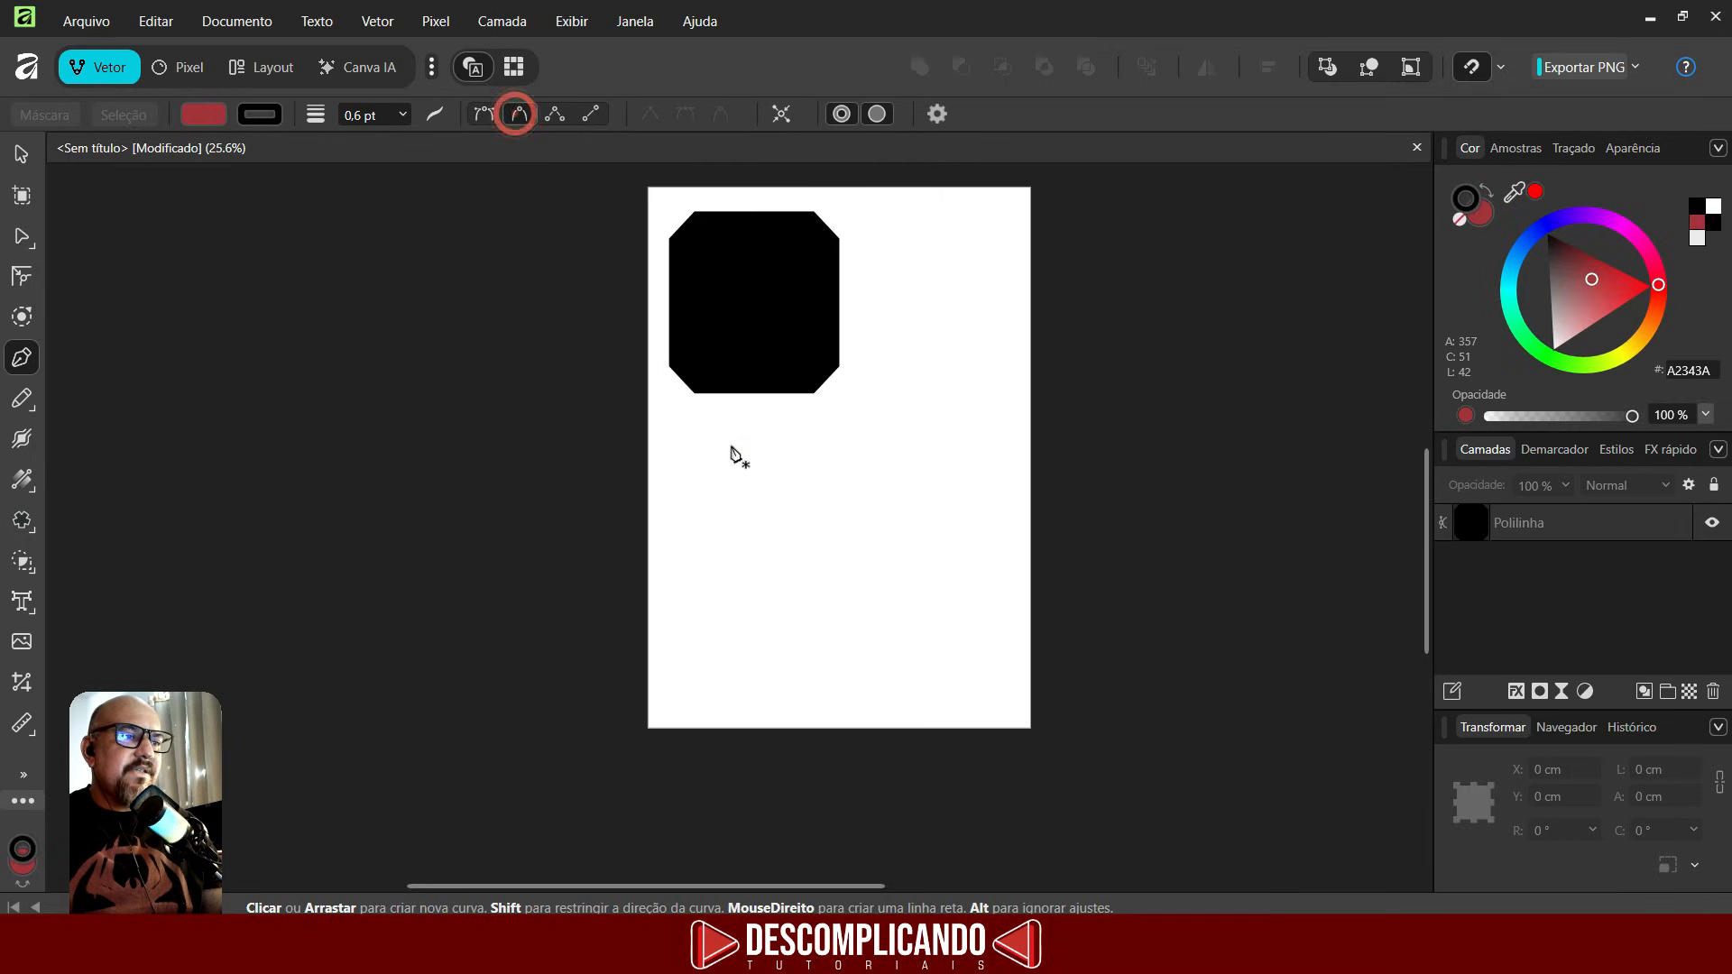
pyautogui.click(690, 458)
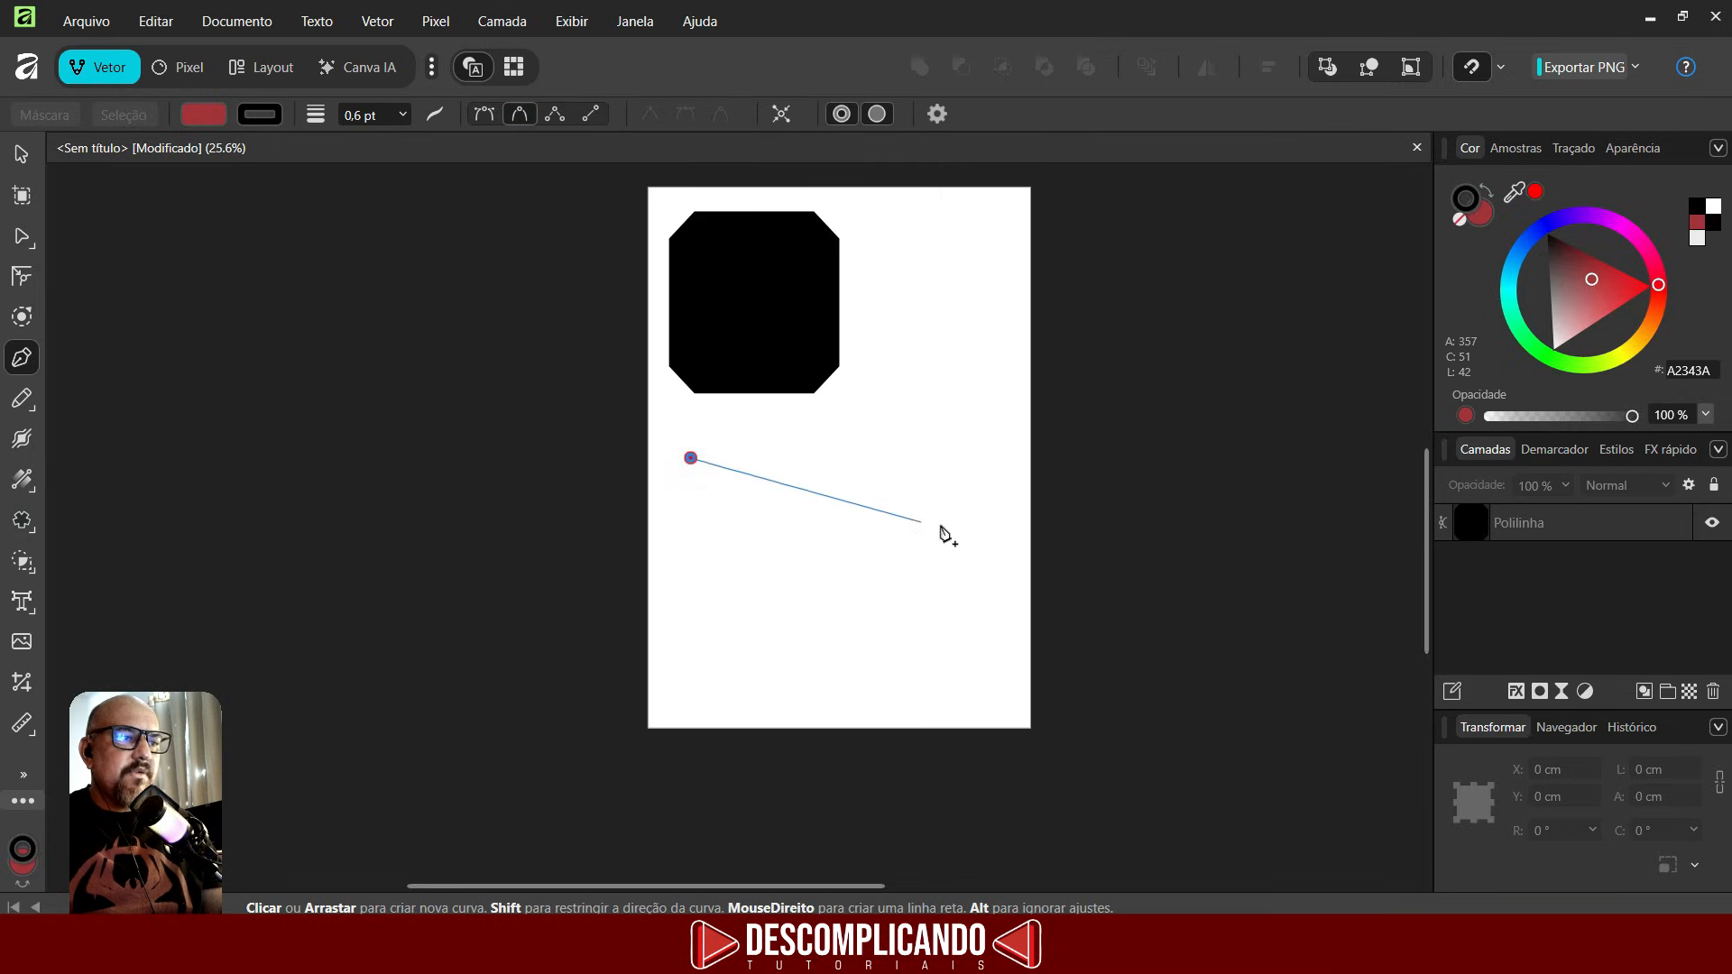
pyautogui.click(927, 449)
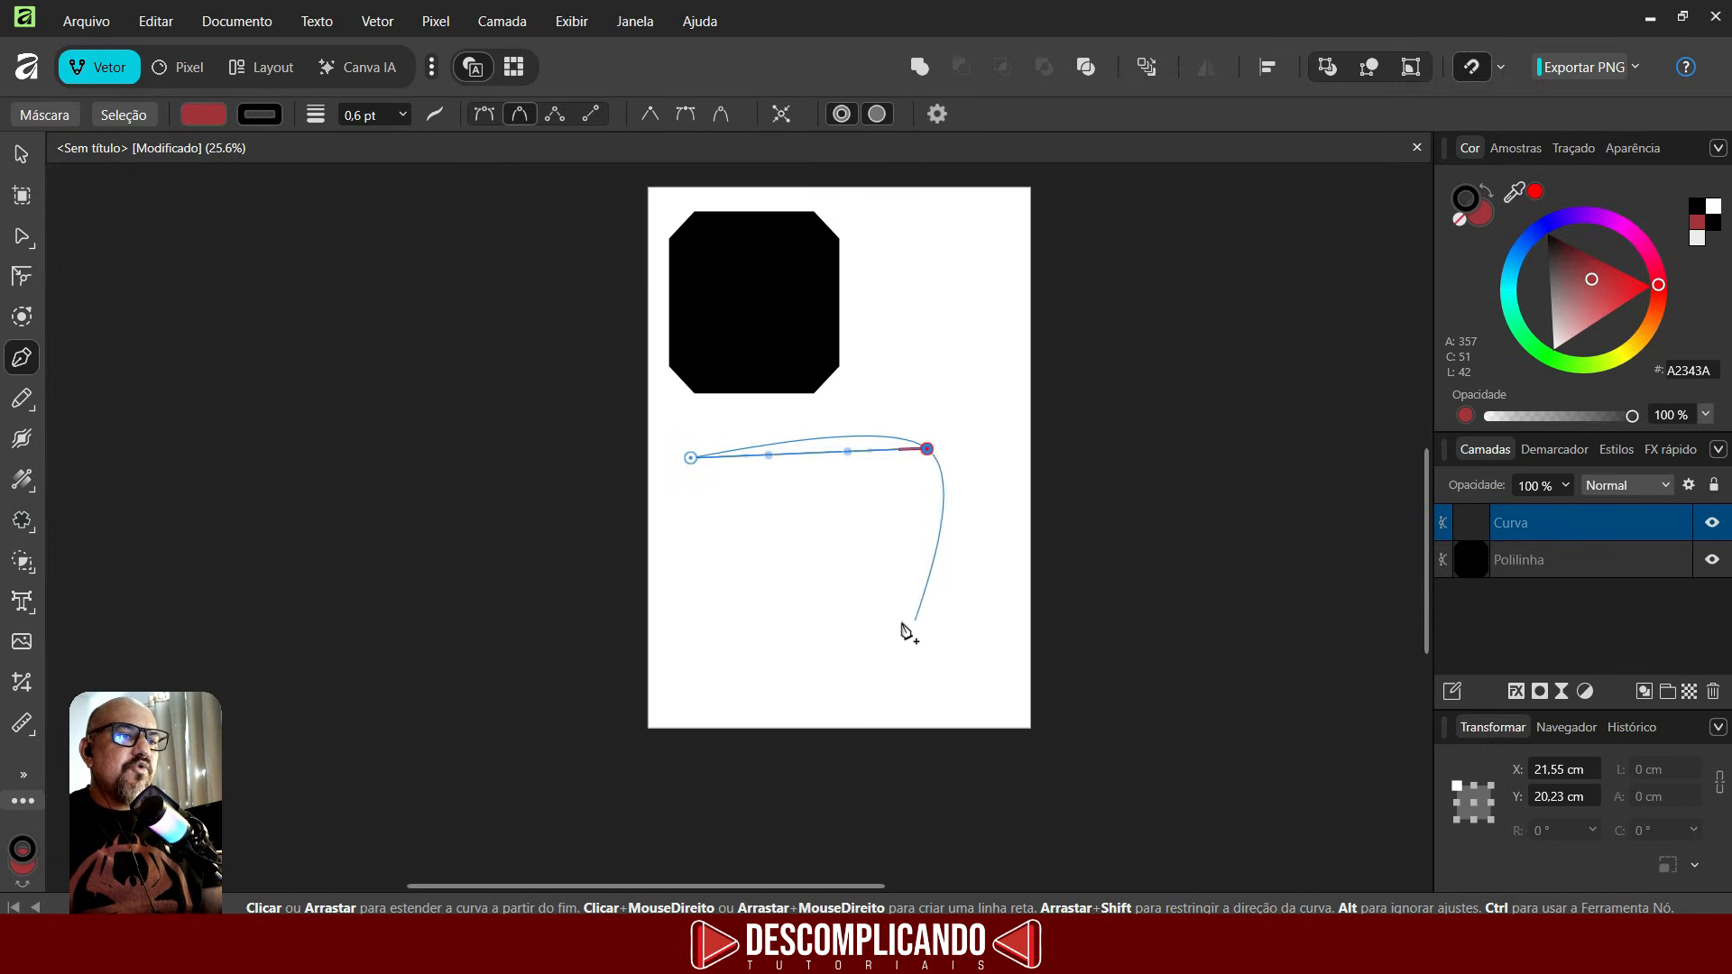
pyautogui.click(942, 573)
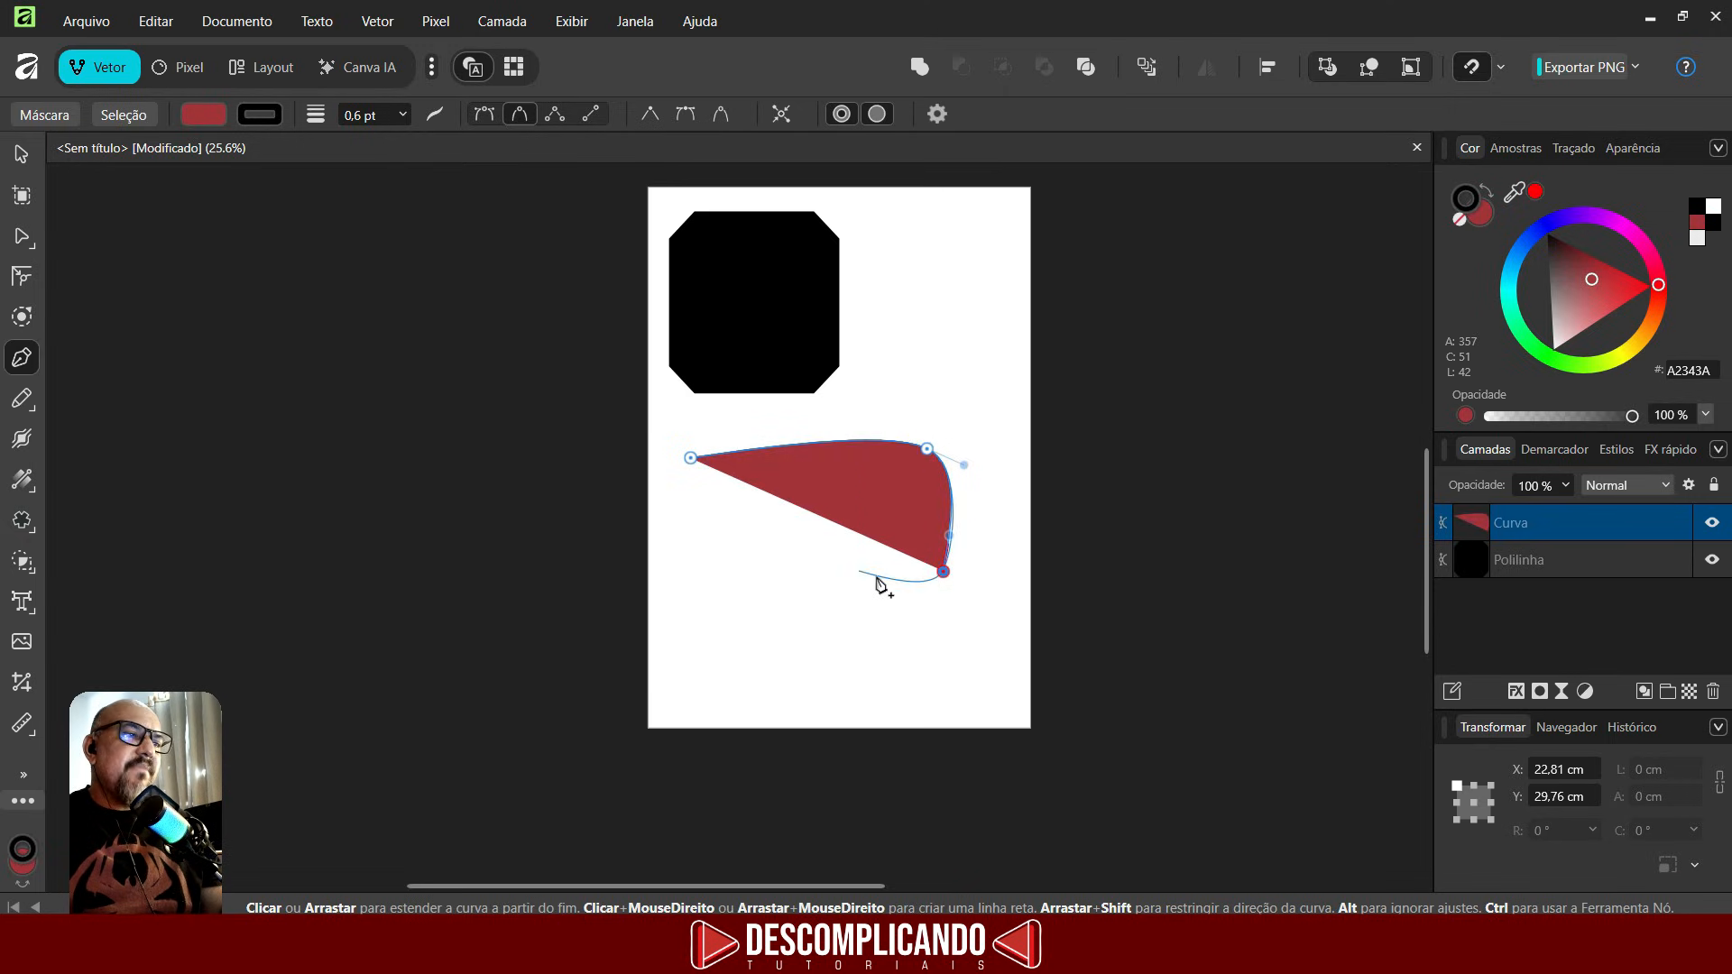
# - Set the curve's fill to none and extend it with two more smooth nodes into a U shape
pyautogui.click(199, 116)
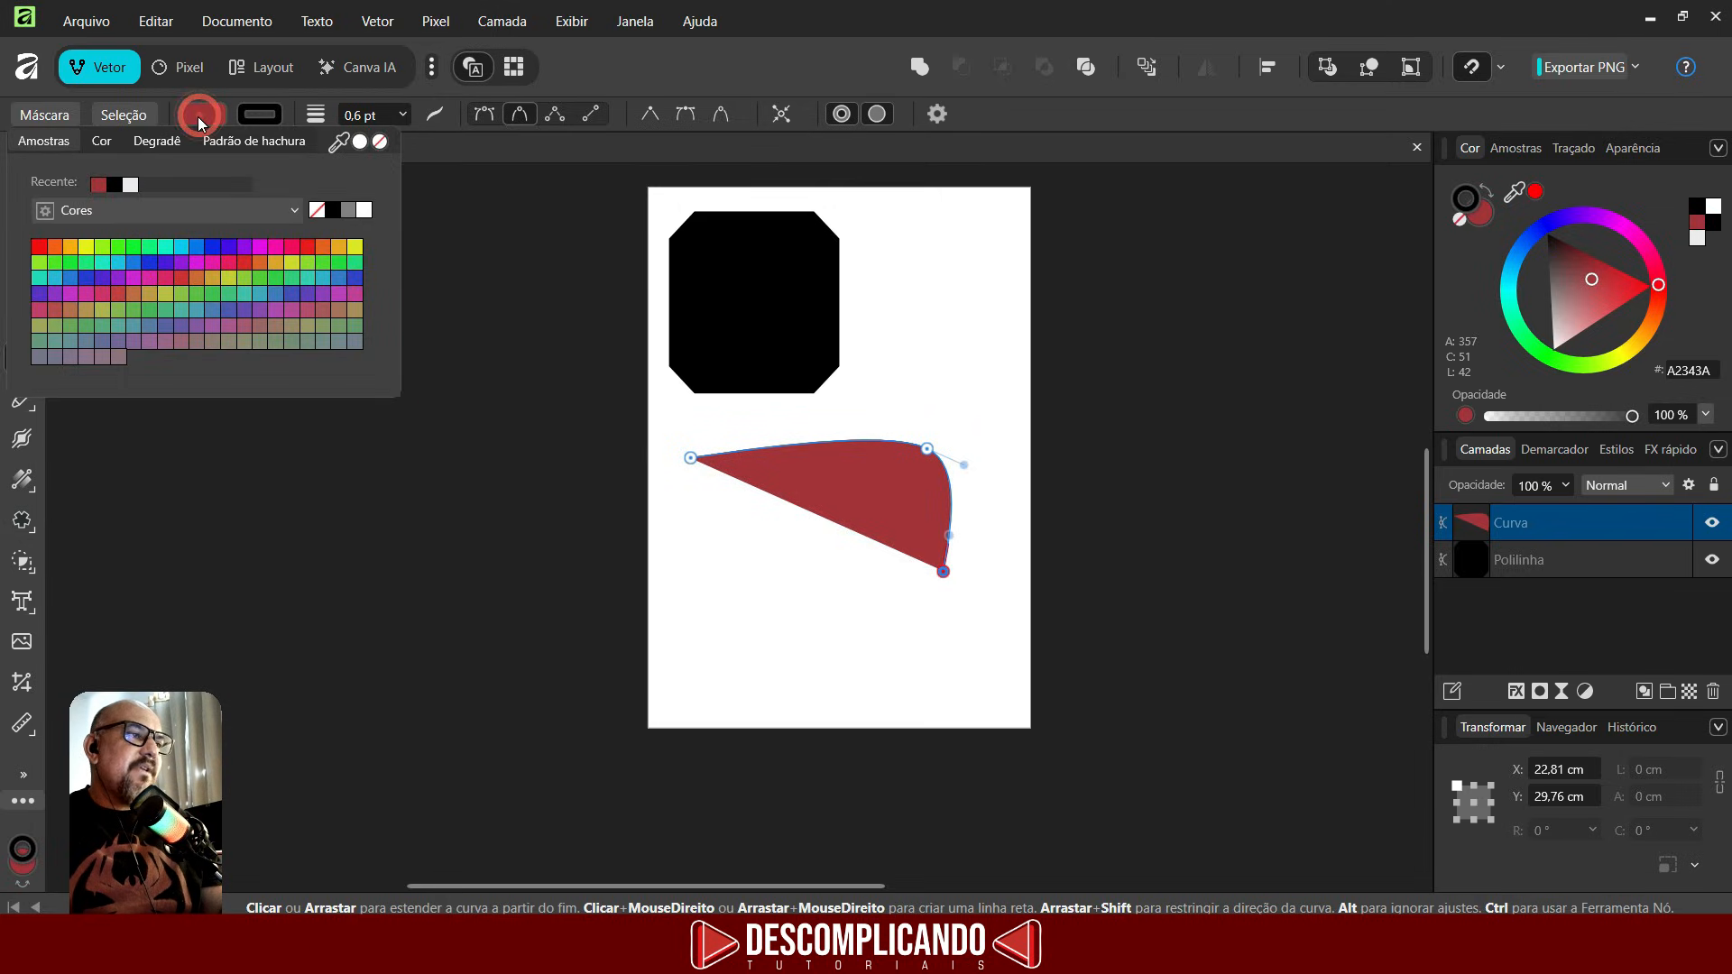
pyautogui.click(380, 143)
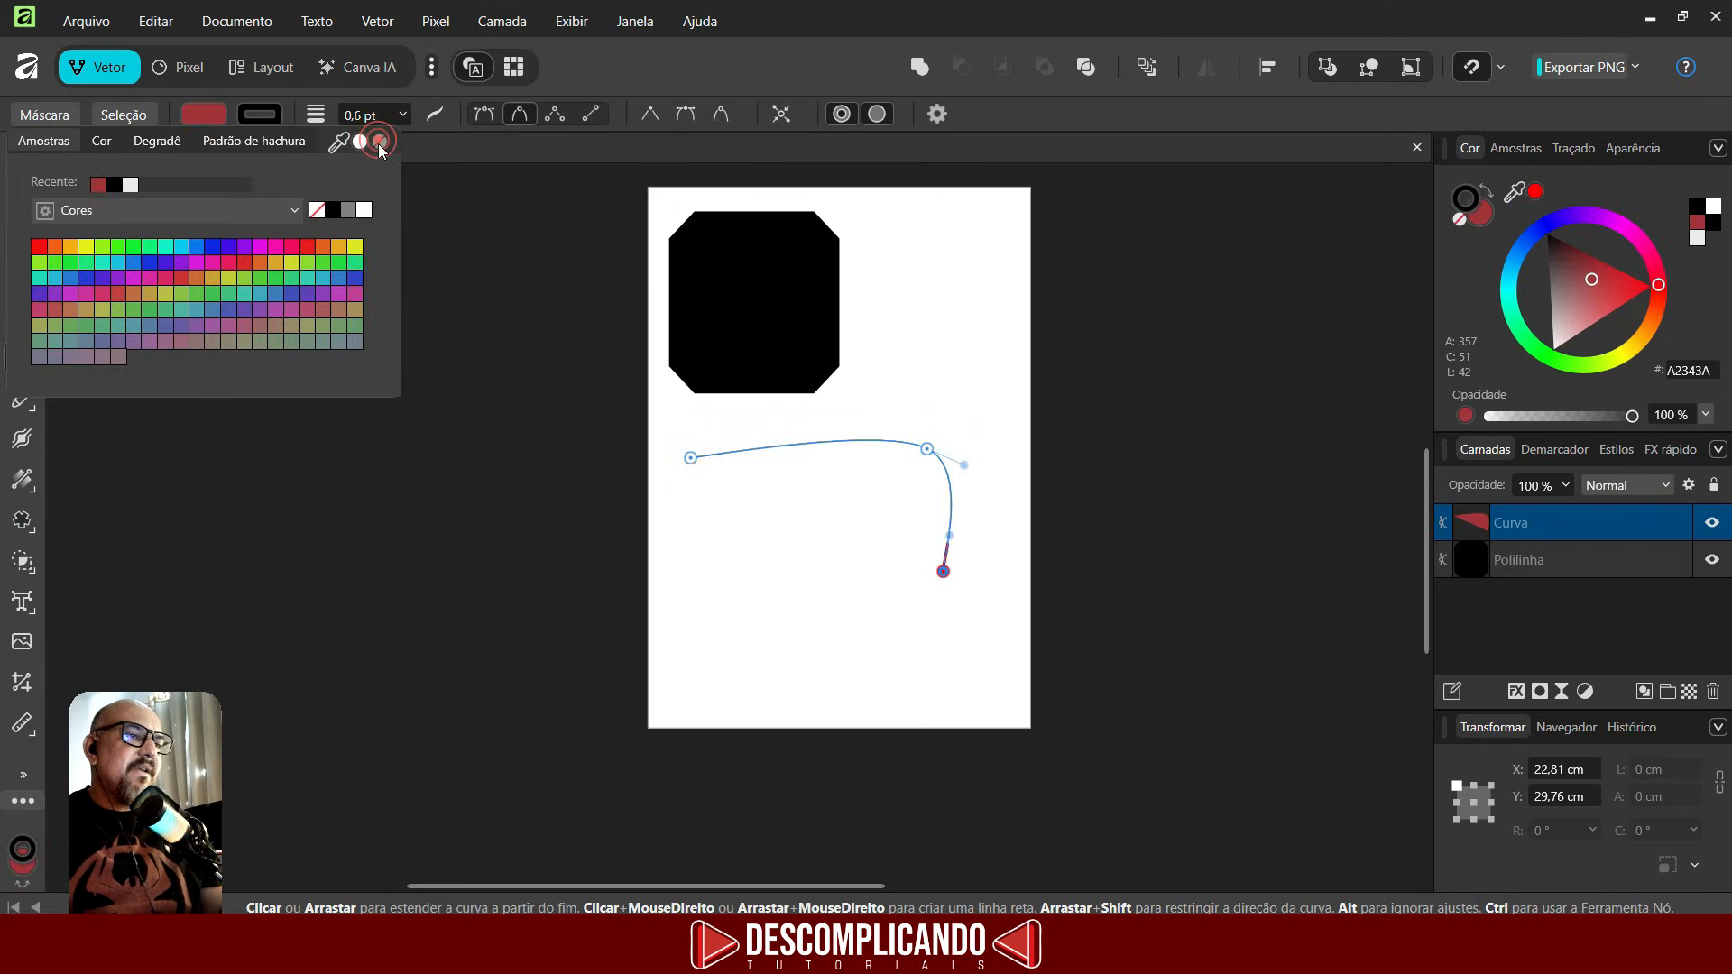
pyautogui.click(862, 607)
pyautogui.click(702, 617)
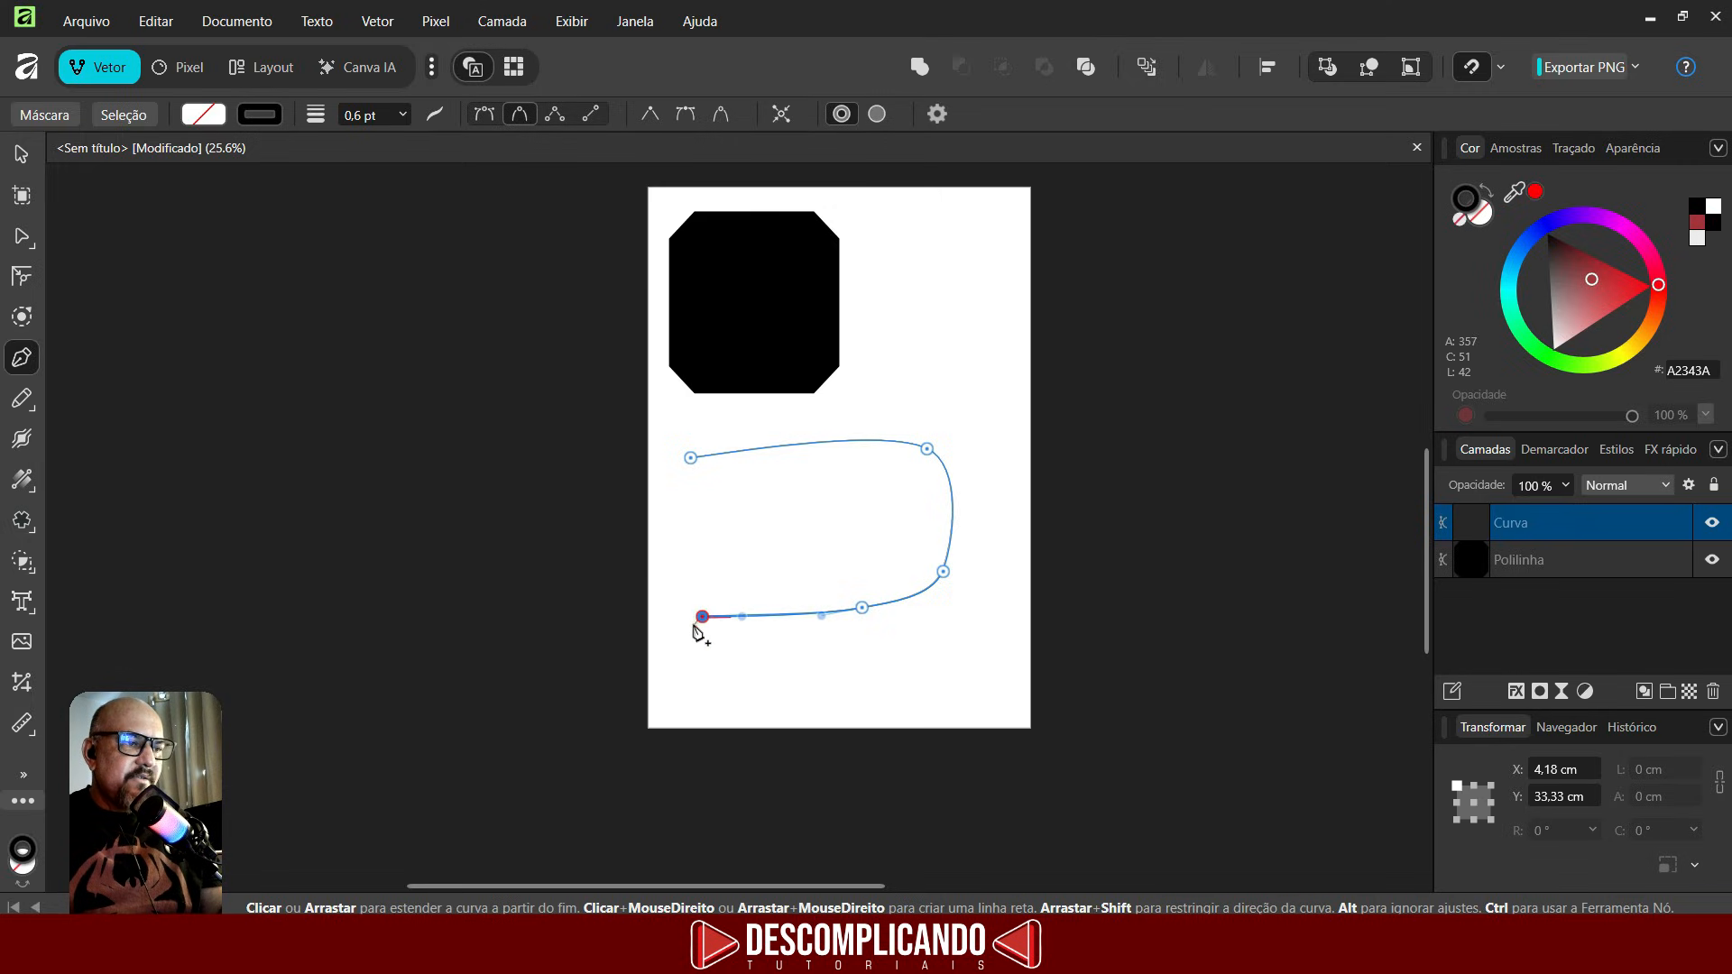
pyautogui.press('Escape')
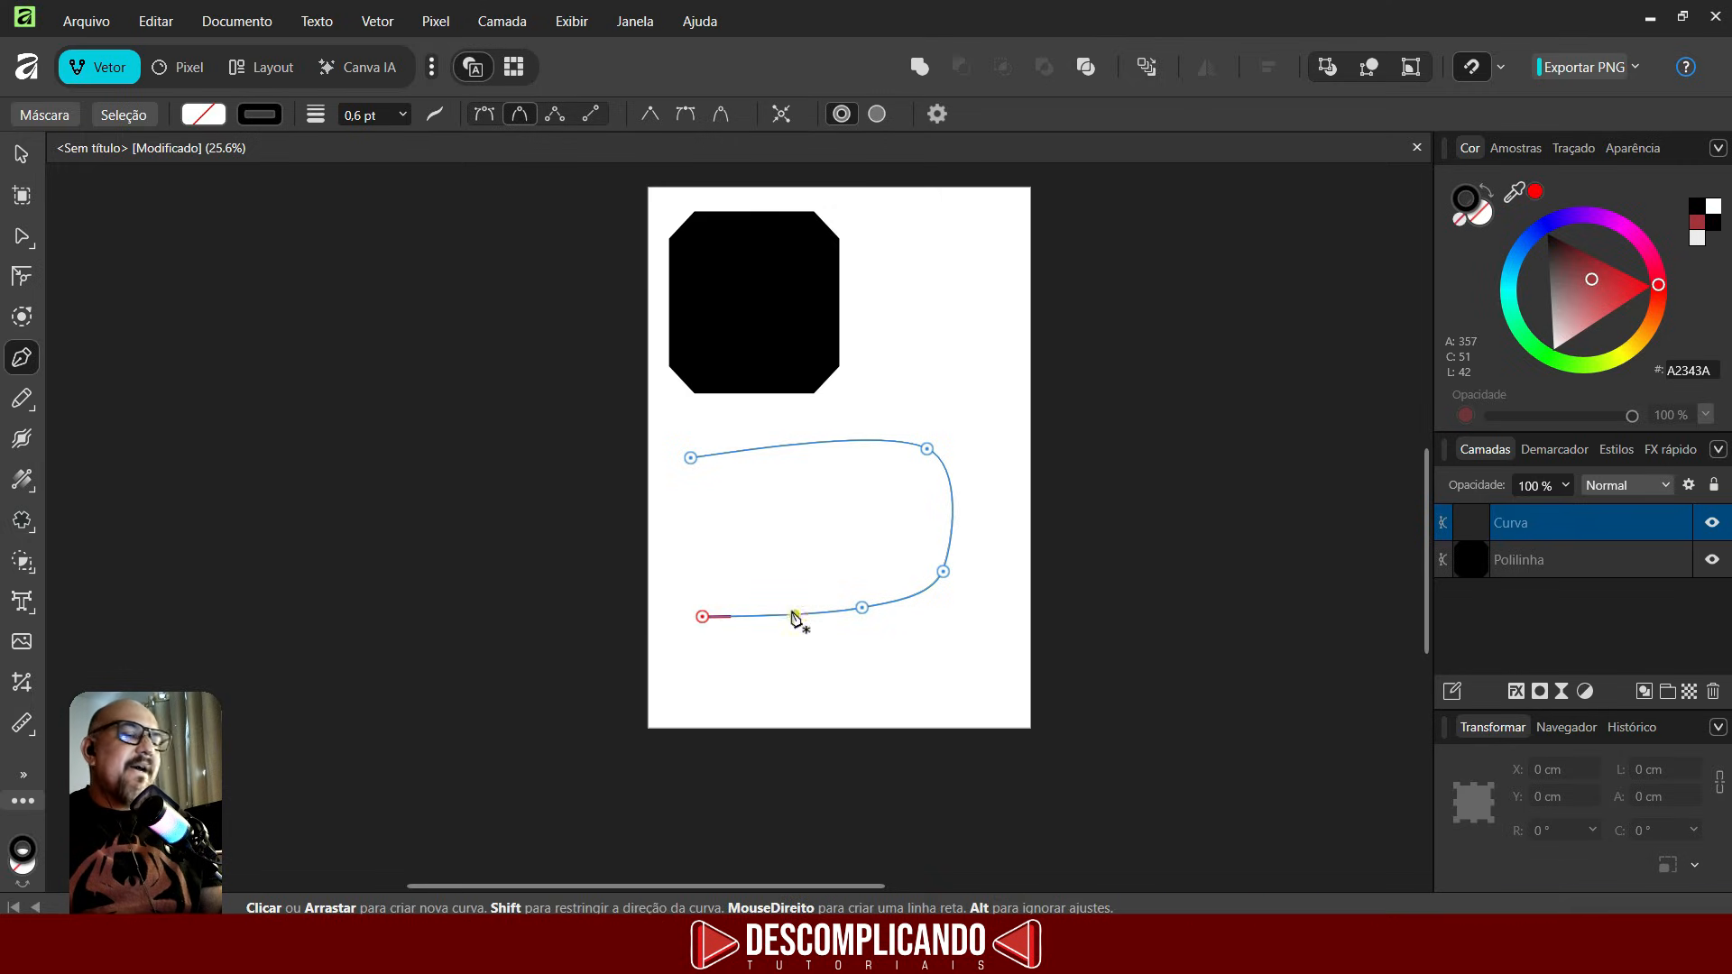
# - Set the U curve's stroke width to 8.4 pt and try the dashed and other line styles
pyautogui.scroll(2, 668, 470)
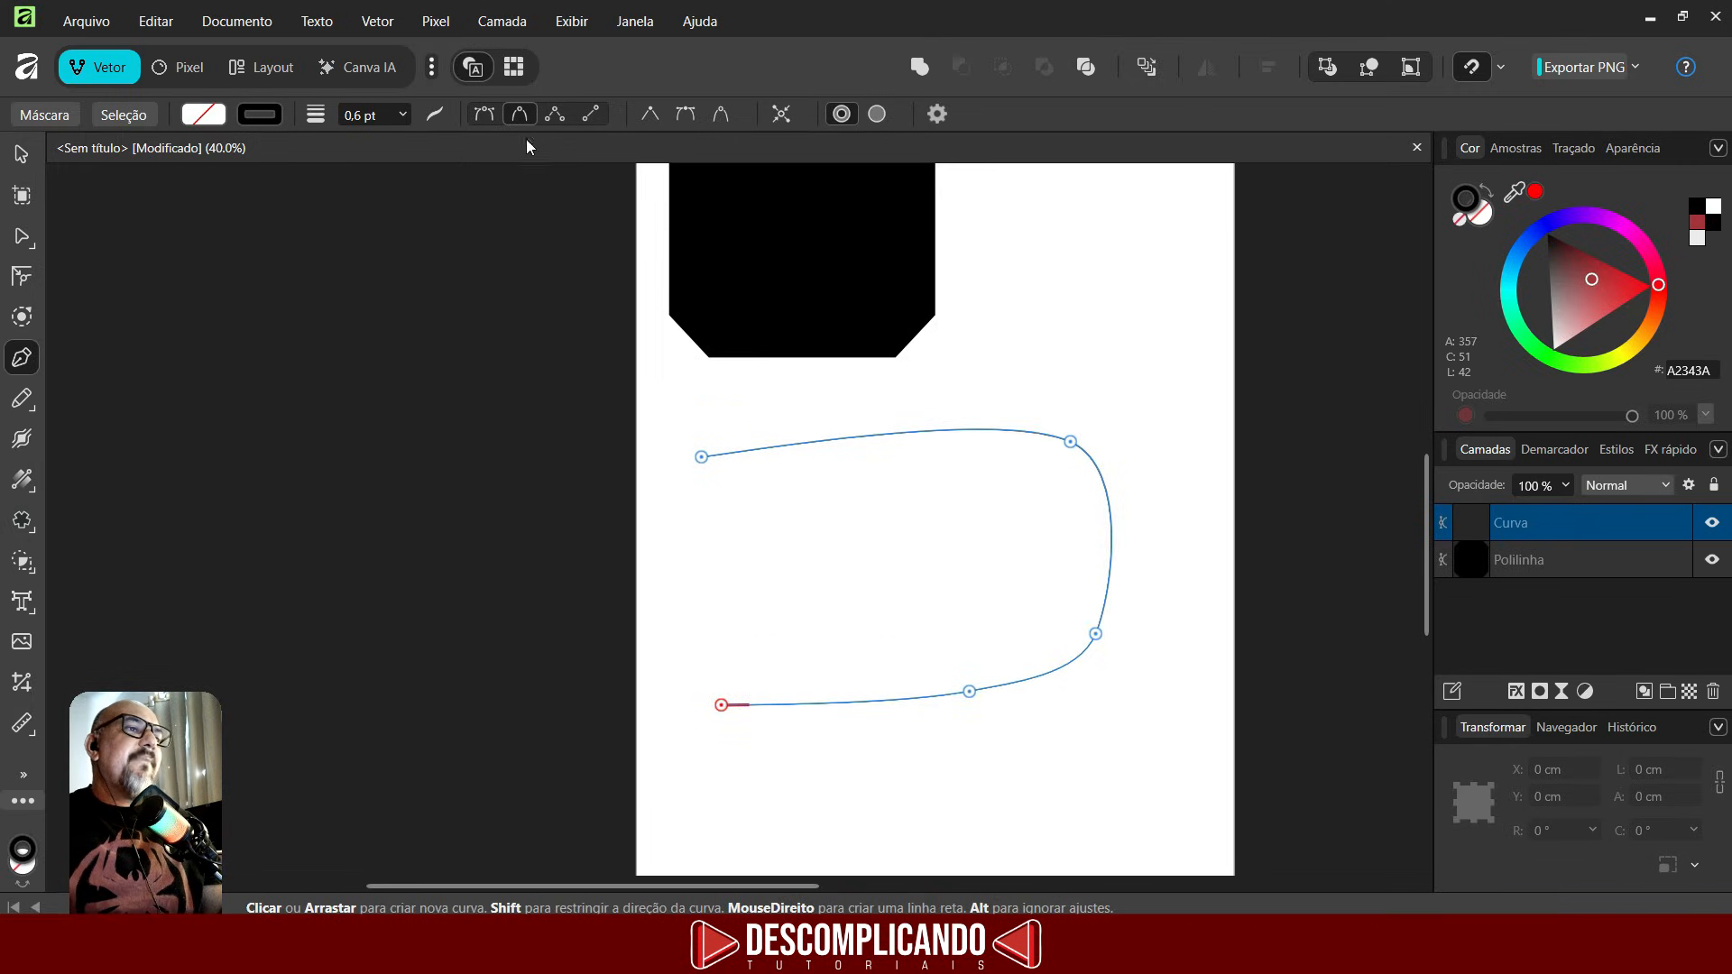
pyautogui.click(432, 115)
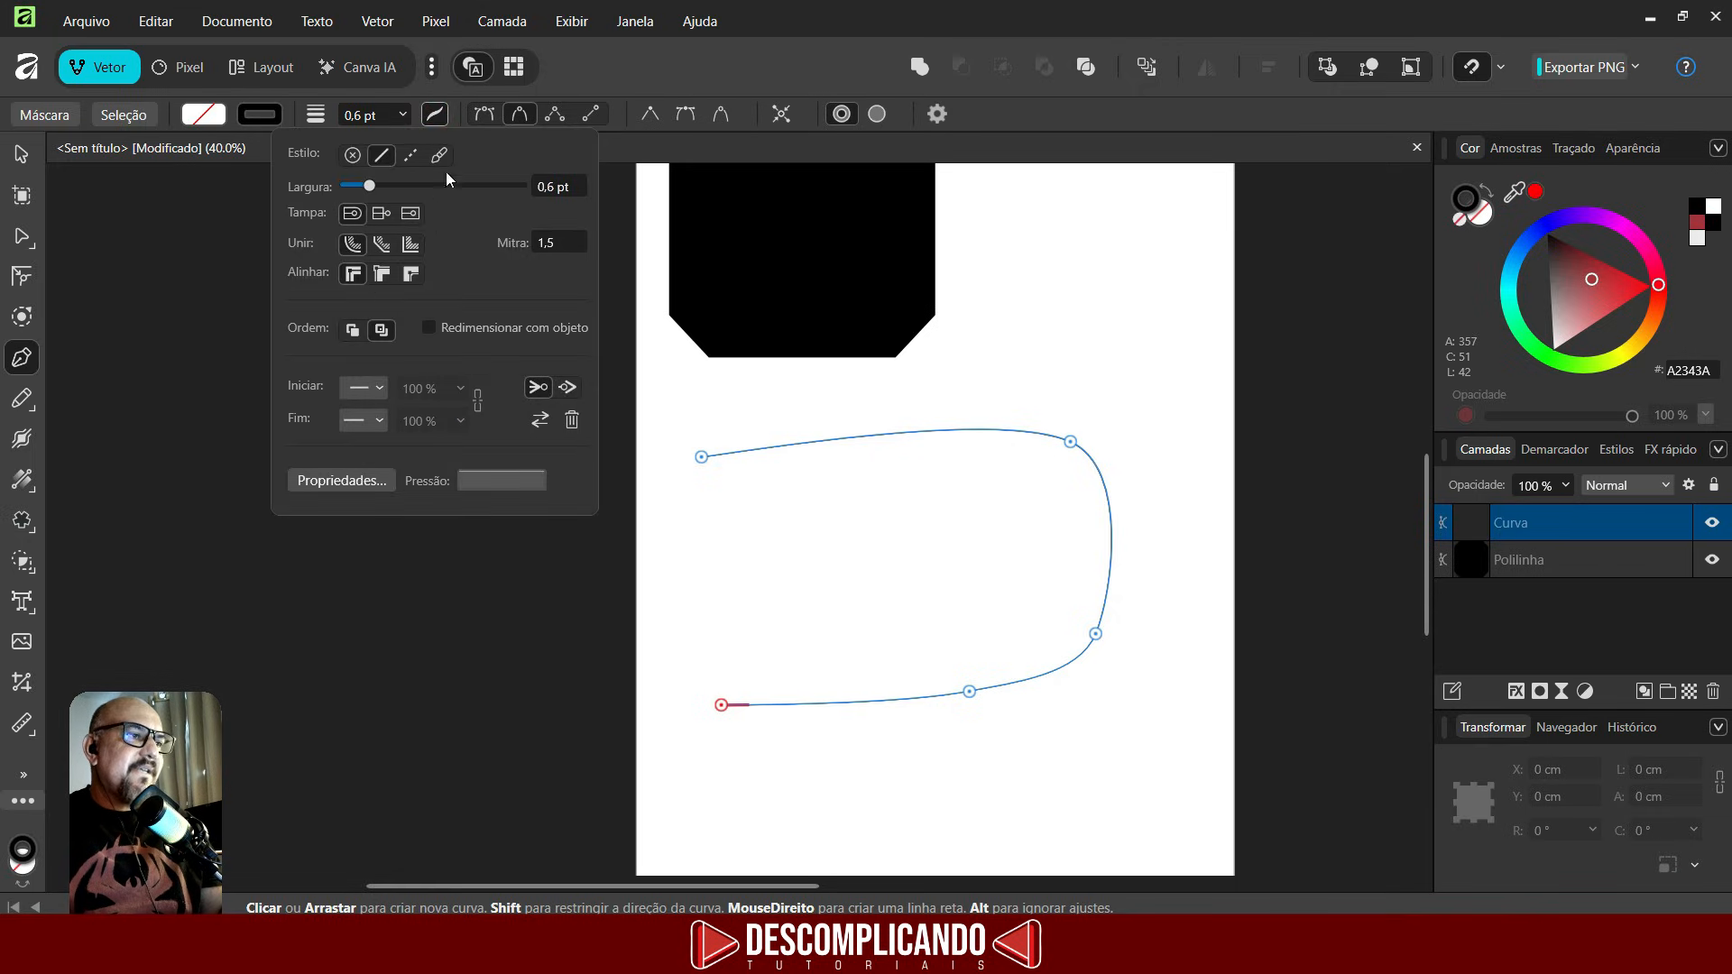
pyautogui.moveTo(375, 186); pyautogui.dragTo(419, 186)
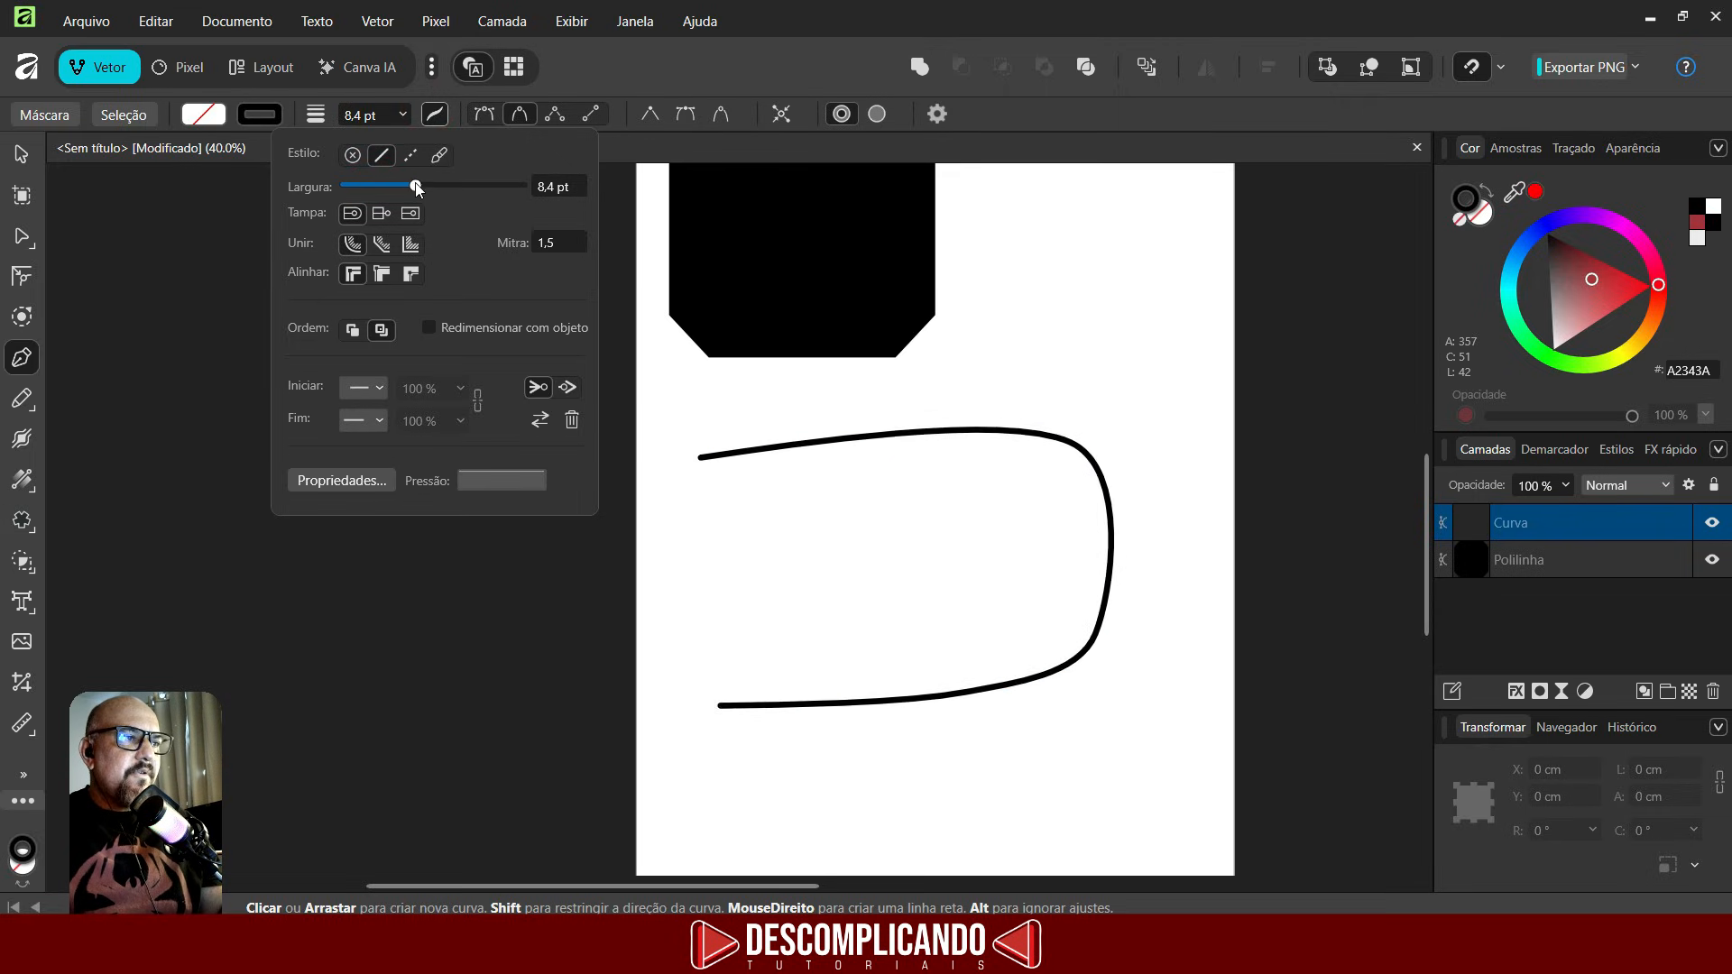
pyautogui.click(411, 156)
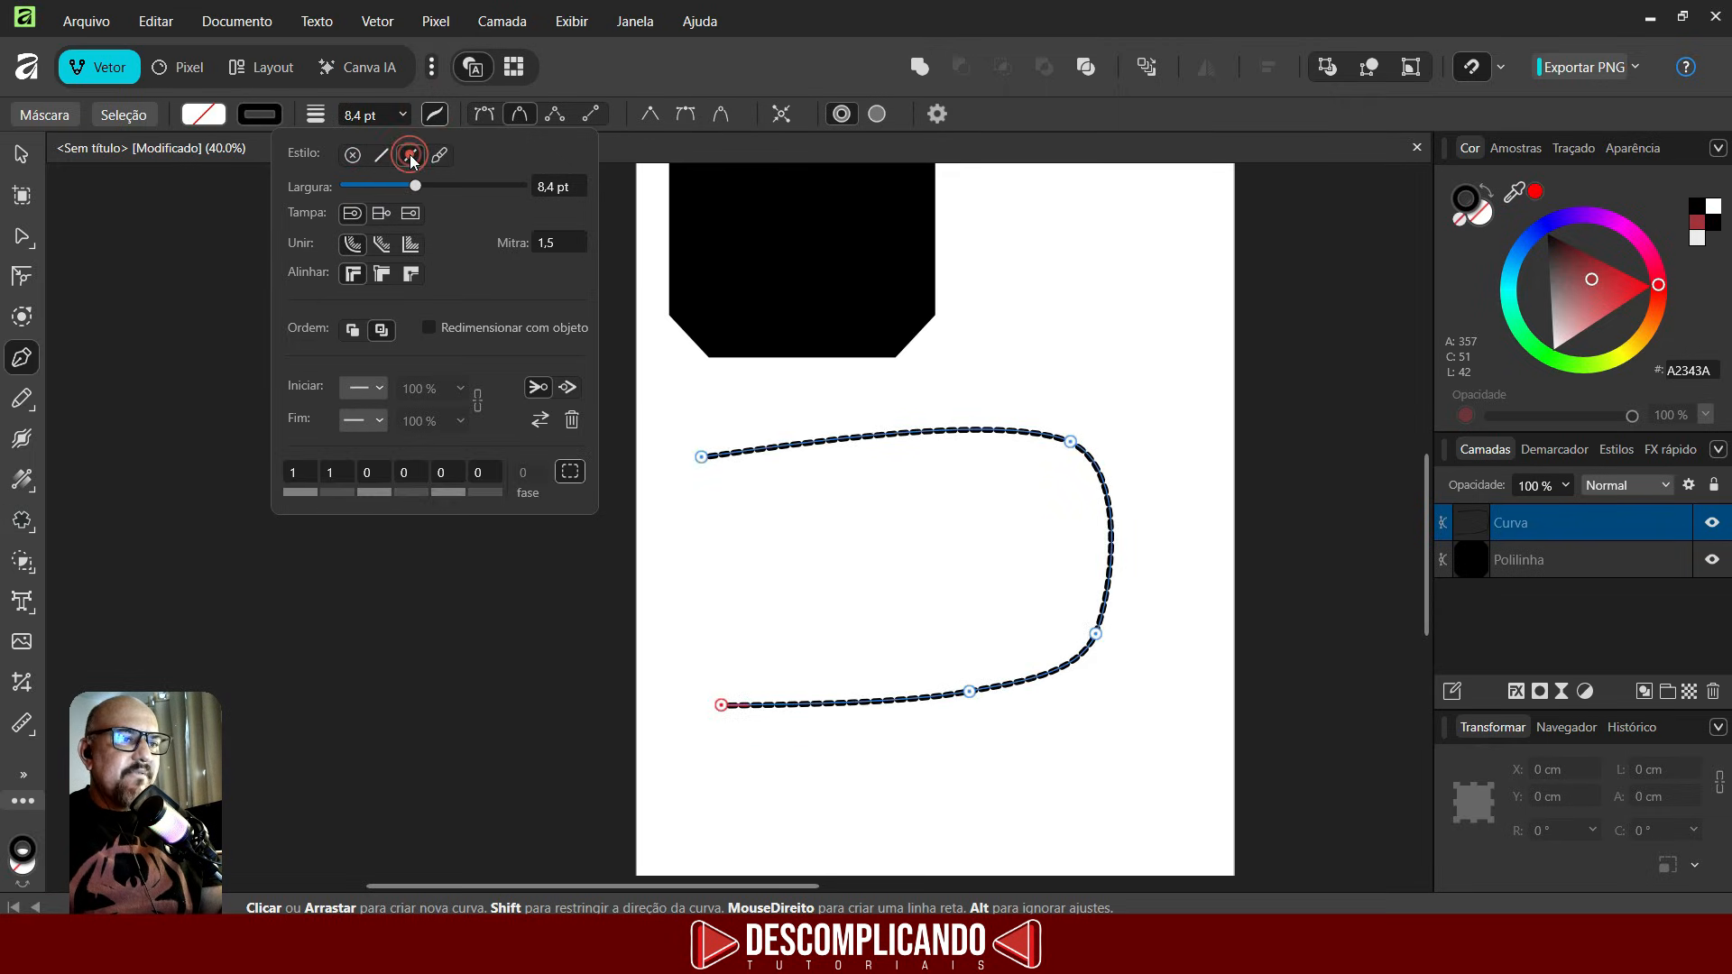
pyautogui.moveTo(419, 186)
pyautogui.mouseDown()
pyautogui.moveTo(457, 185)
pyautogui.moveTo(409, 192)
pyautogui.mouseUp()
pyautogui.click(440, 156)
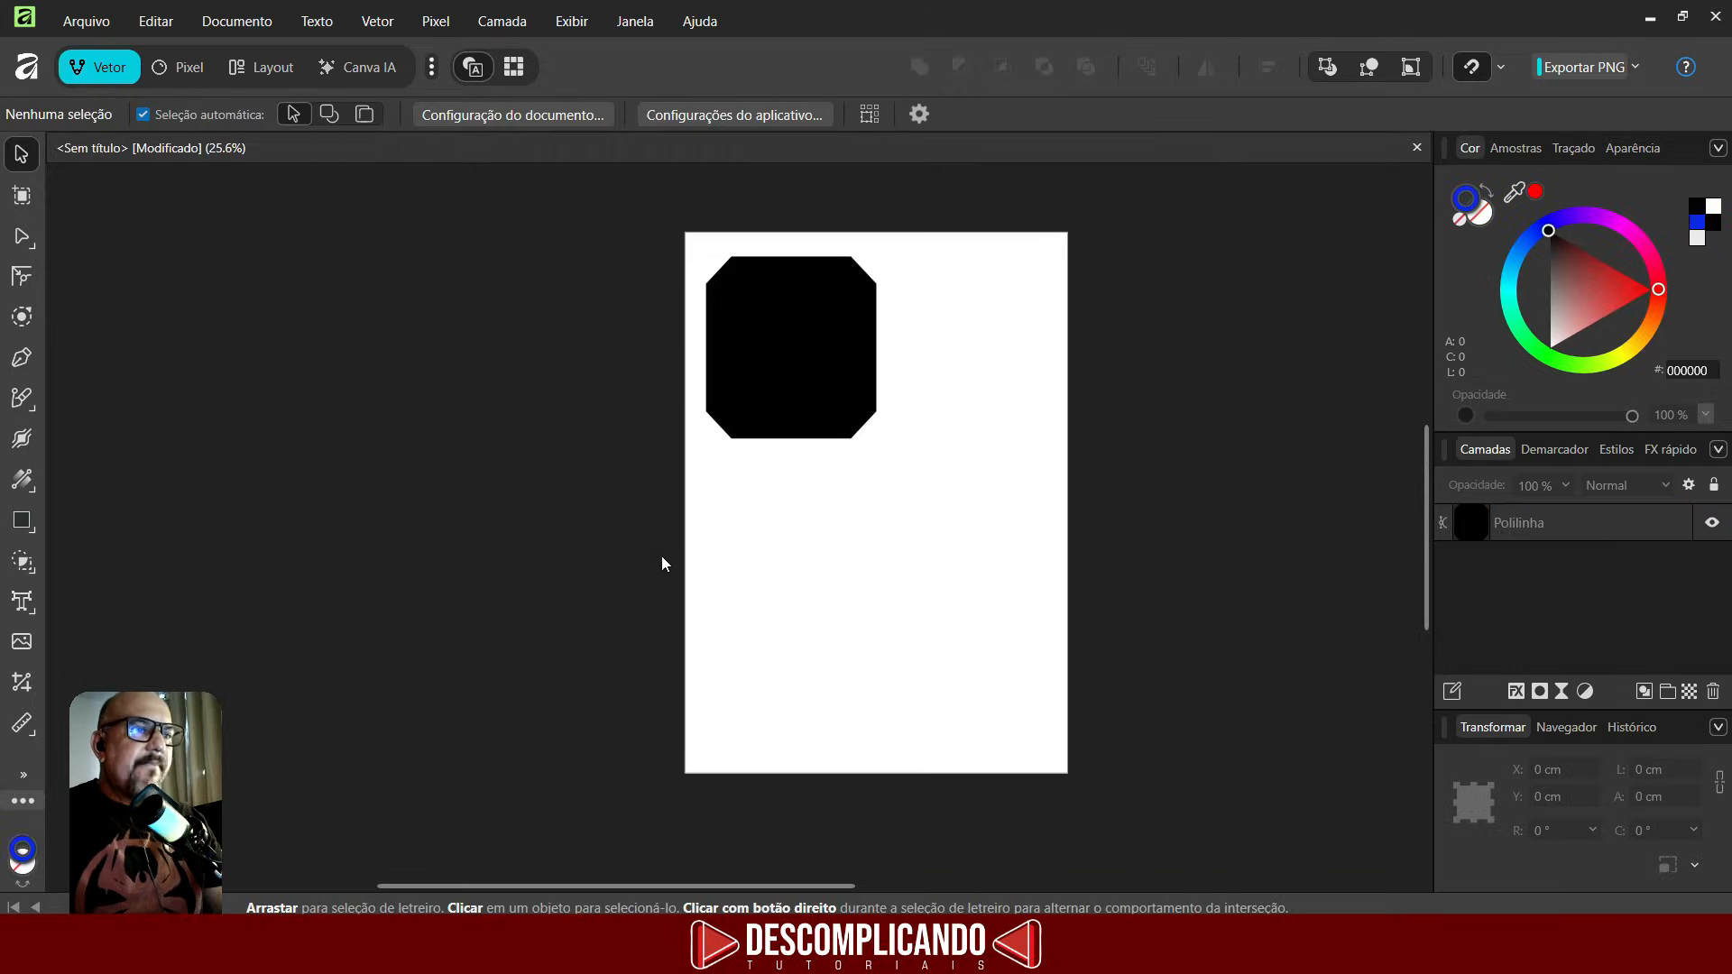
# - Select everything on the page and delete it
pyautogui.moveTo(609, 573)
pyautogui.mouseDown()
pyautogui.moveTo(978, 373)
pyautogui.moveTo(999, 232)
pyautogui.mouseUp()
pyautogui.press('Delete')
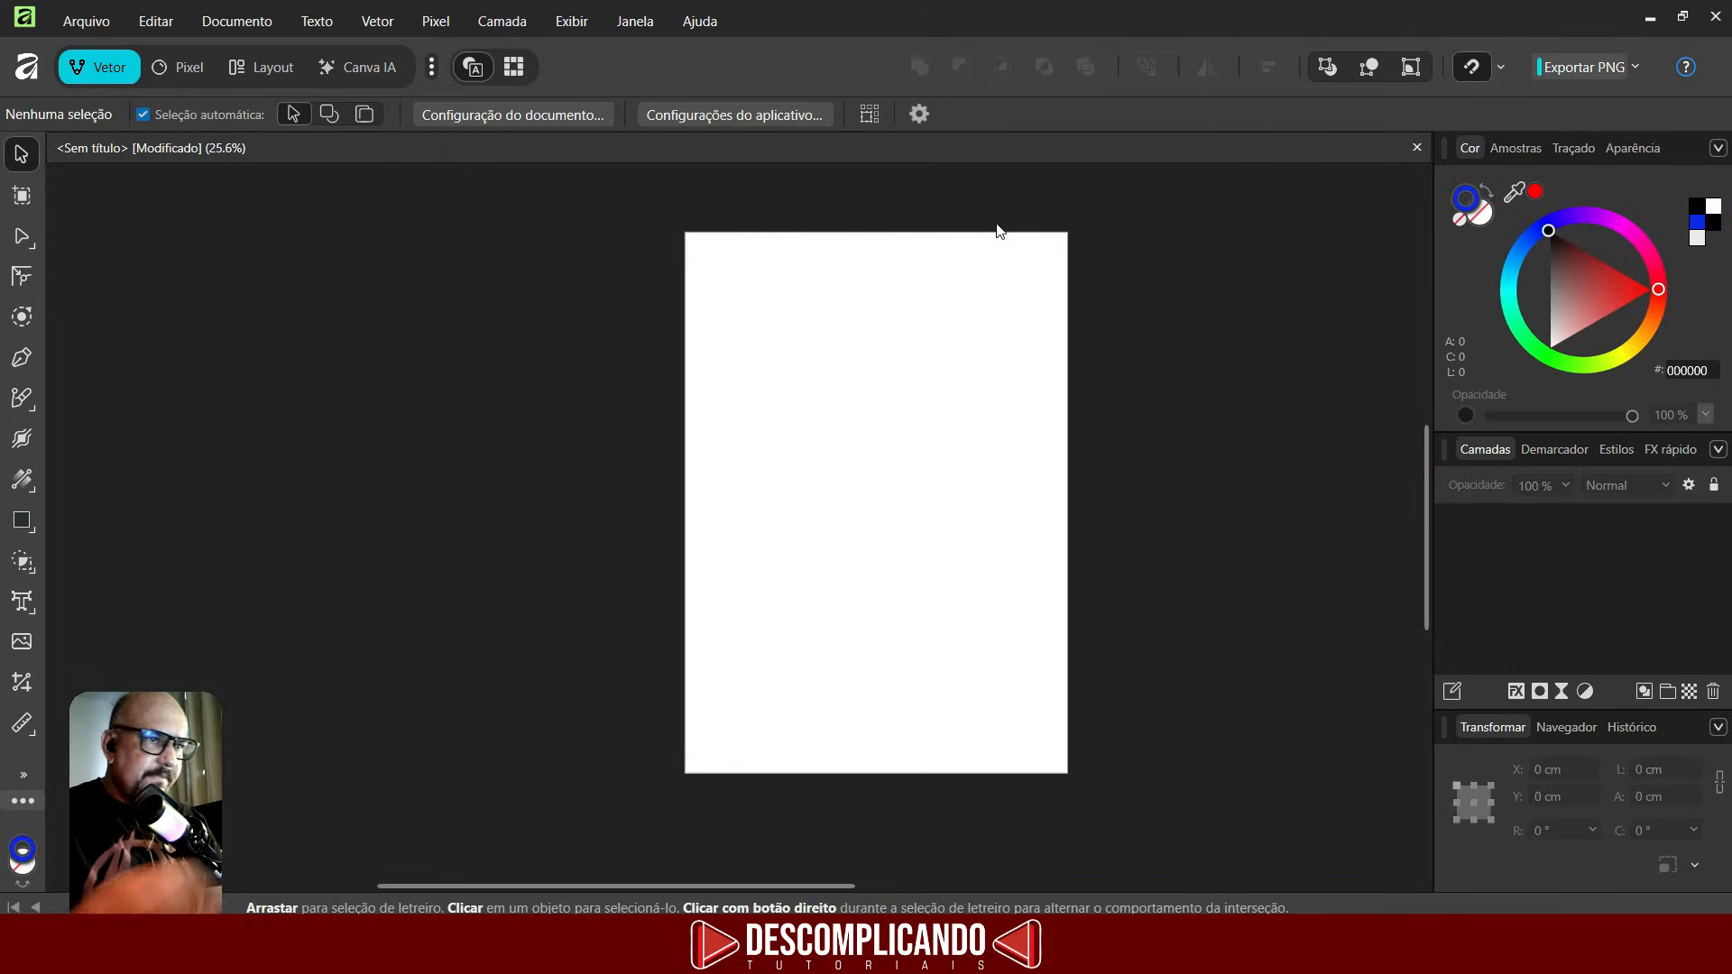
# - Switch to the Pencil tool and set its stroke colour to the recent blue
pyautogui.scroll(-1, 713, 505)
pyautogui.scroll(2, 812, 398)
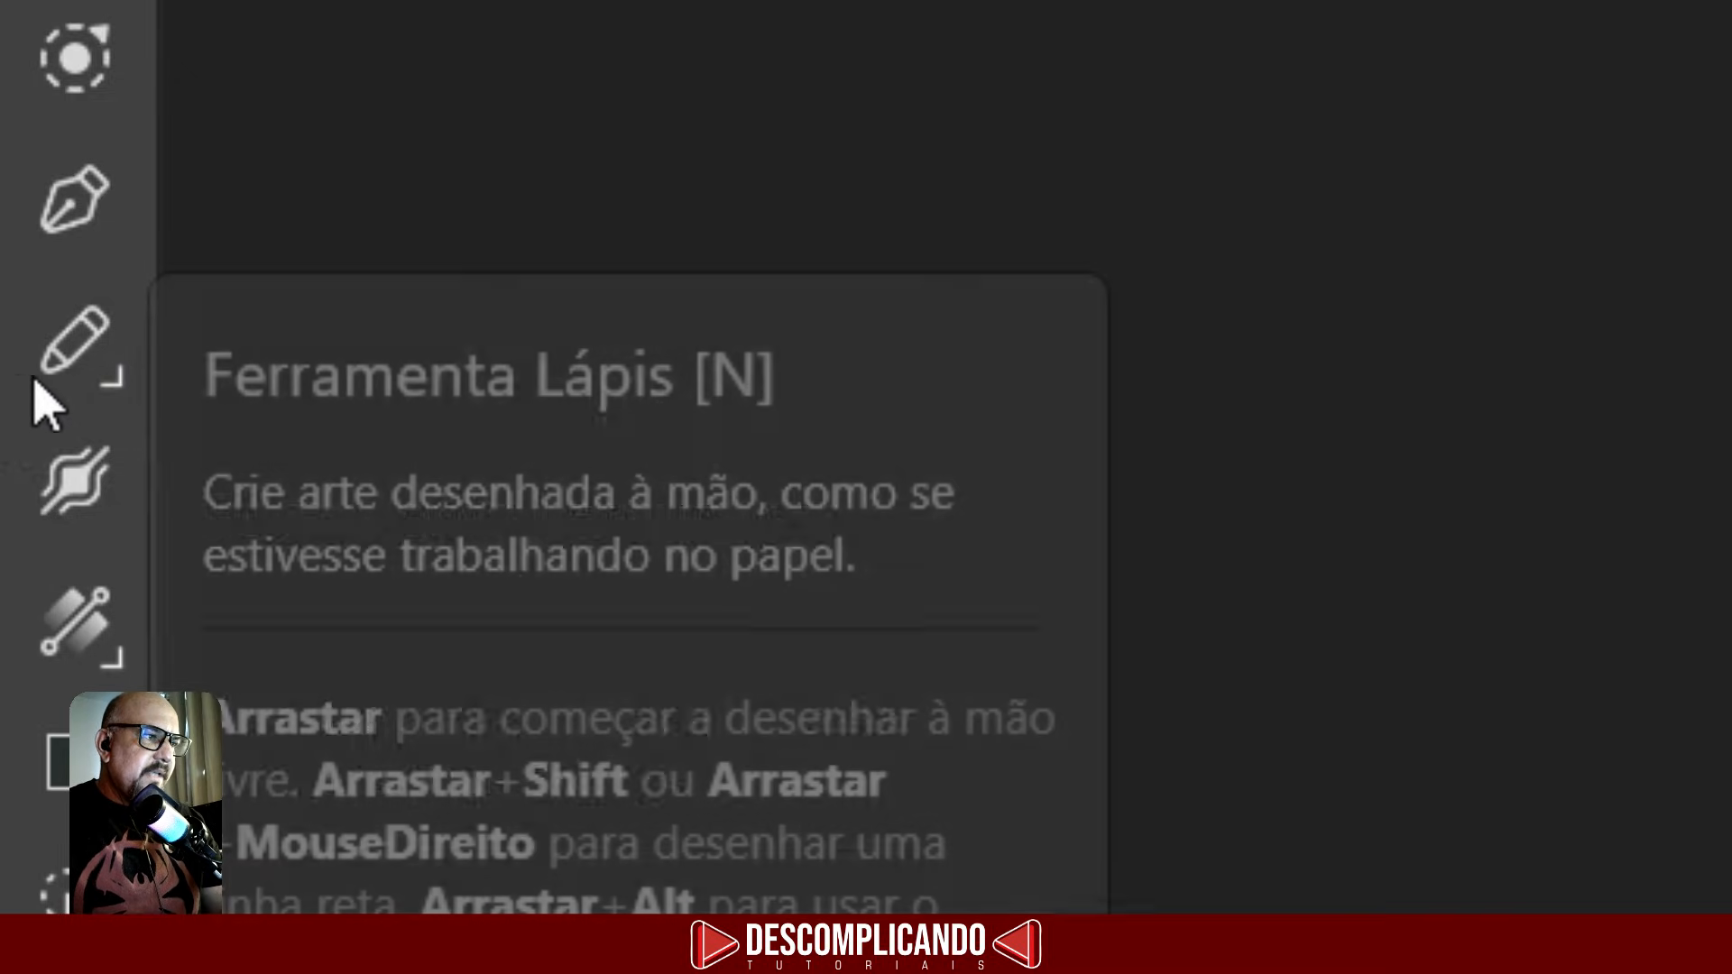
pyautogui.click(72, 379)
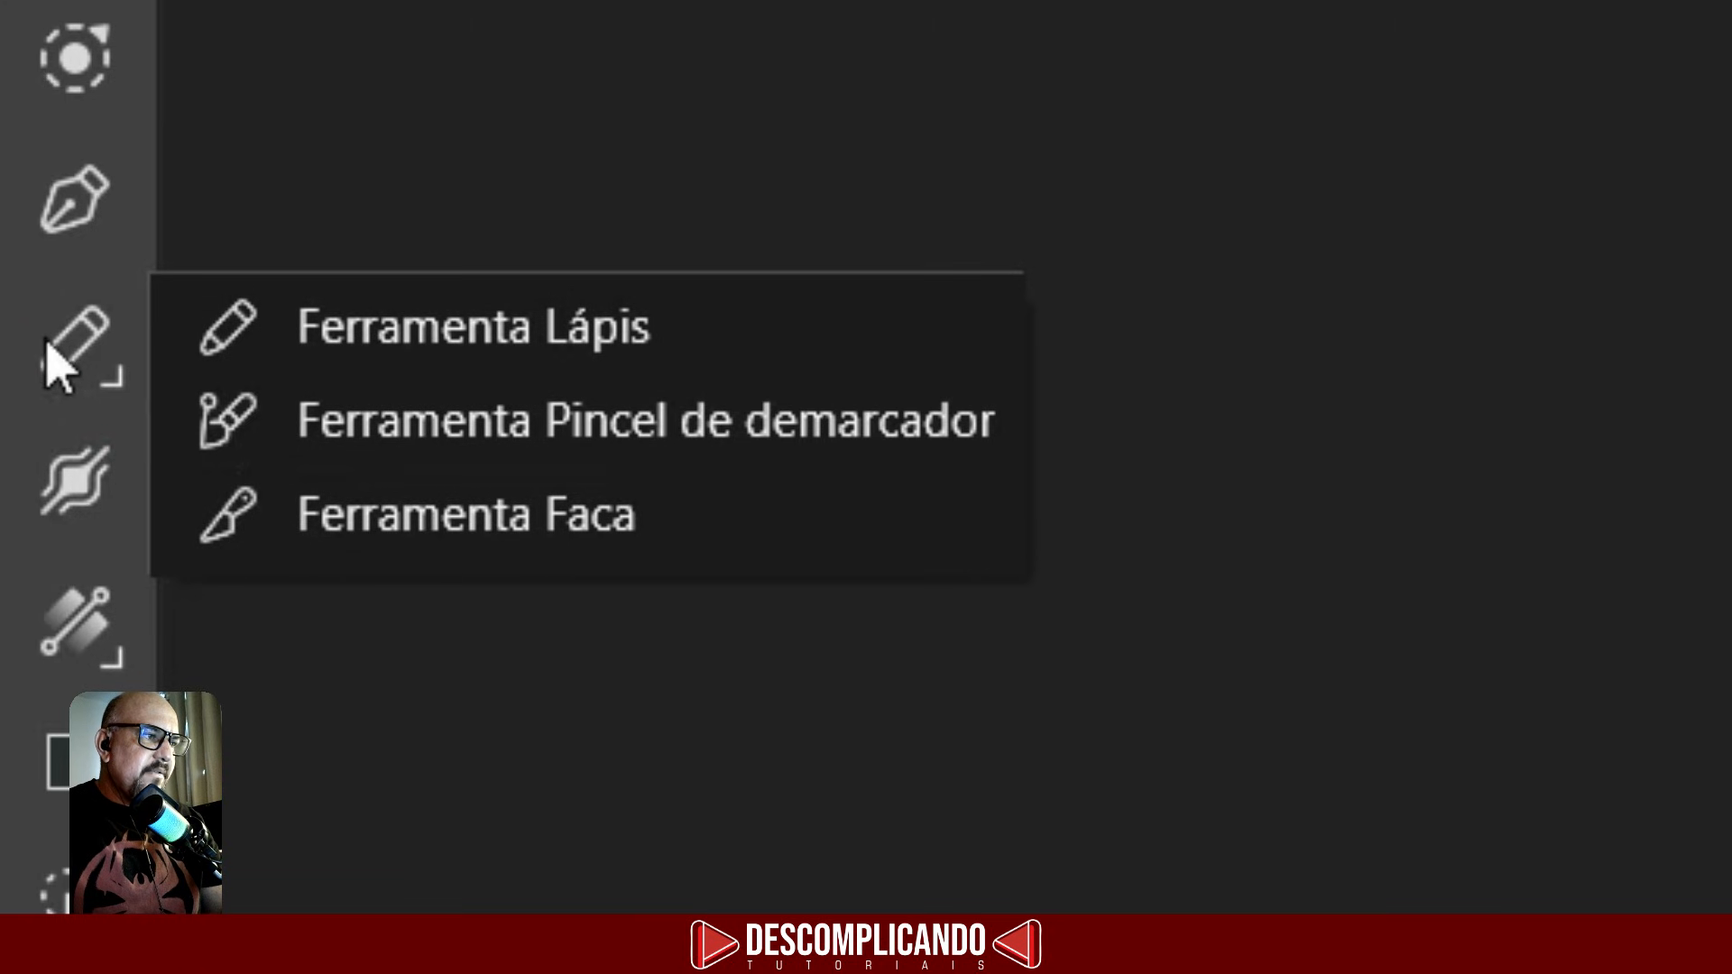
pyautogui.click(53, 347)
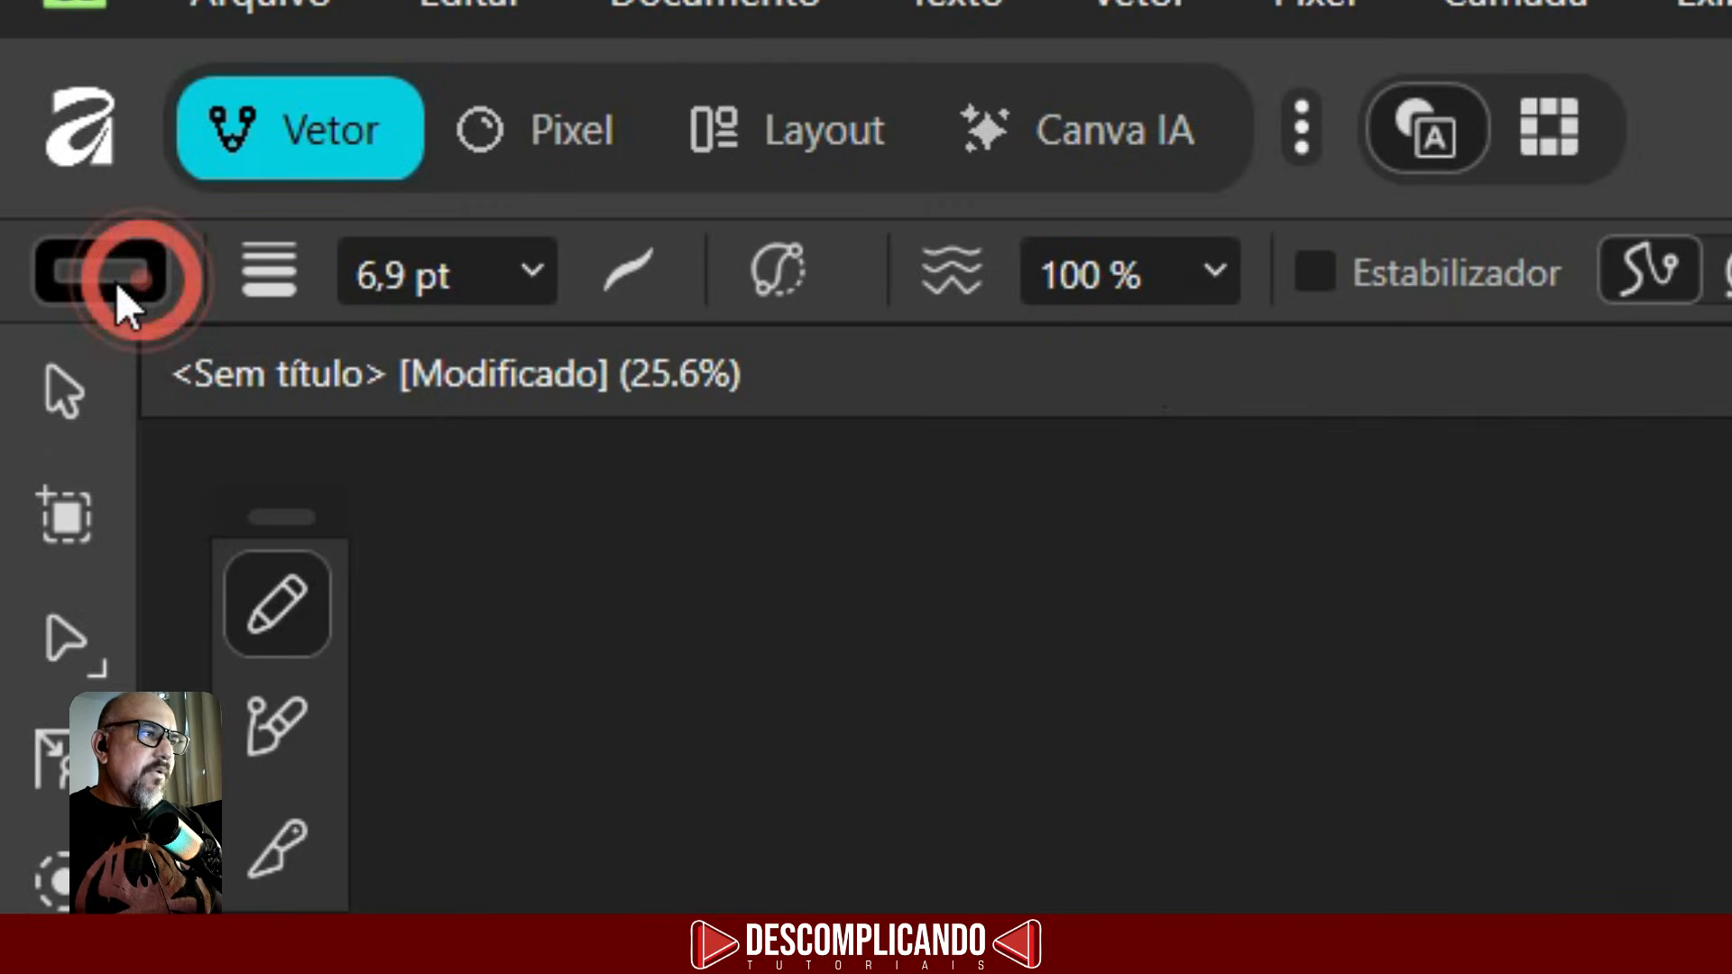
pyautogui.click(36, 114)
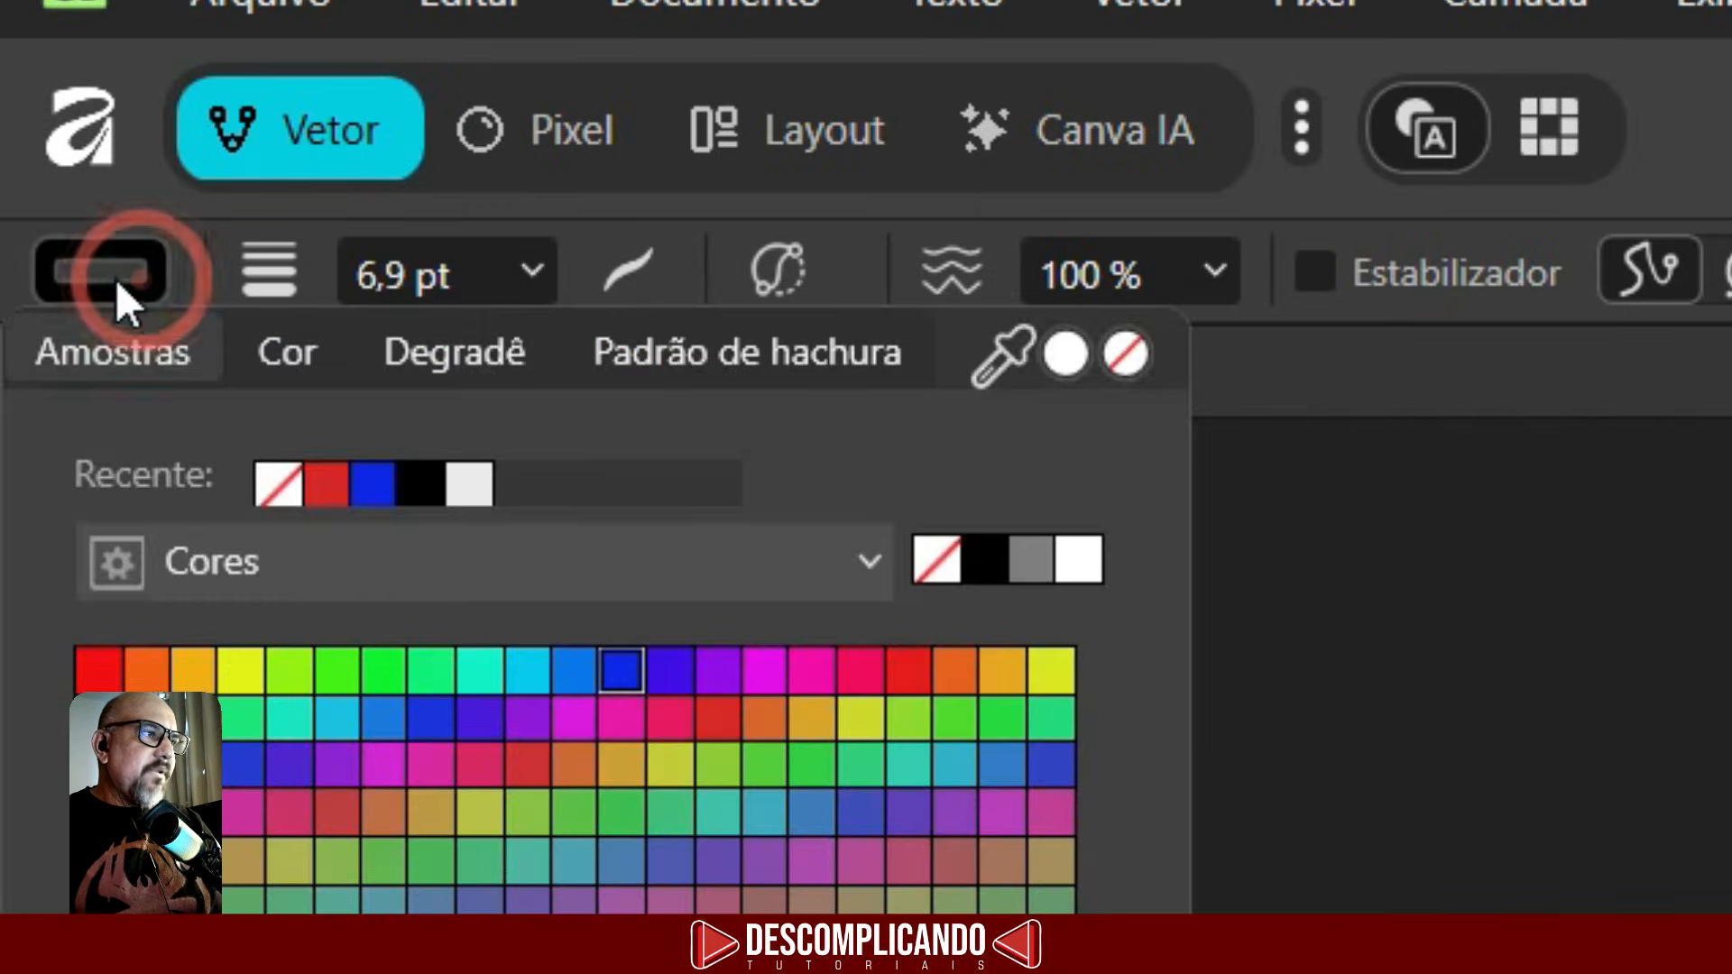
pyautogui.click(365, 487)
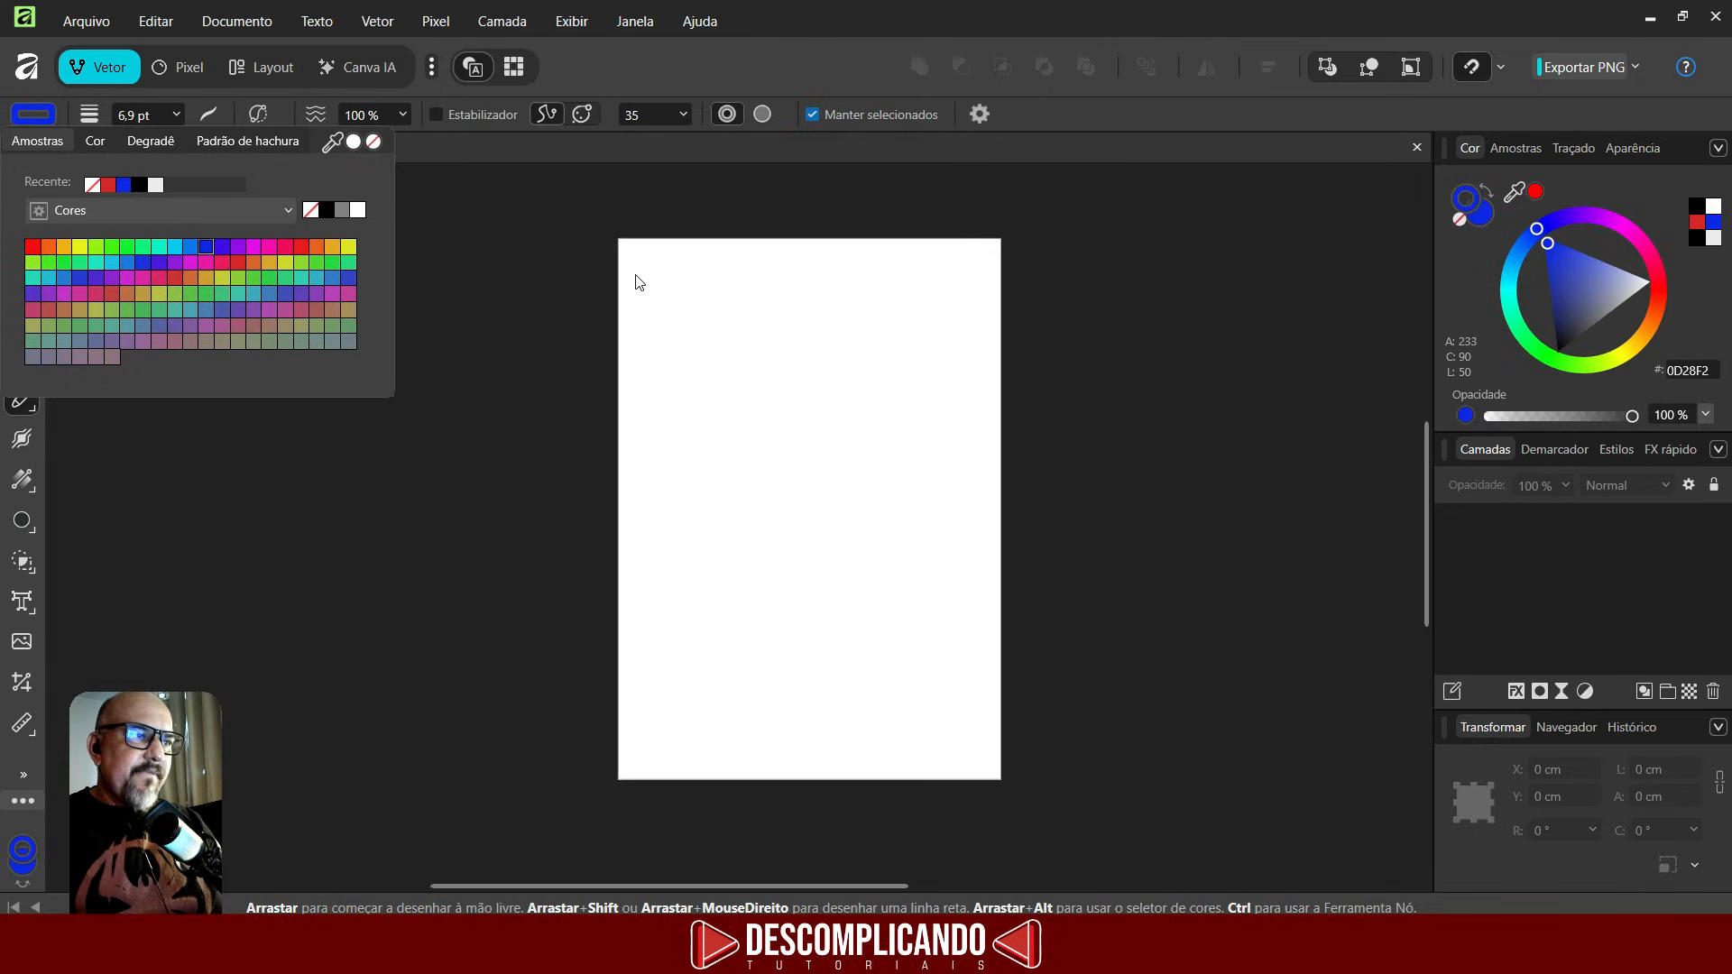
# - Draw a freehand wavy line across the top of the page
pyautogui.click(638, 267)
pyautogui.moveTo(622, 268)
pyautogui.mouseDown()
pyautogui.moveTo(685, 292)
pyautogui.moveTo(774, 288)
pyautogui.mouseUp()
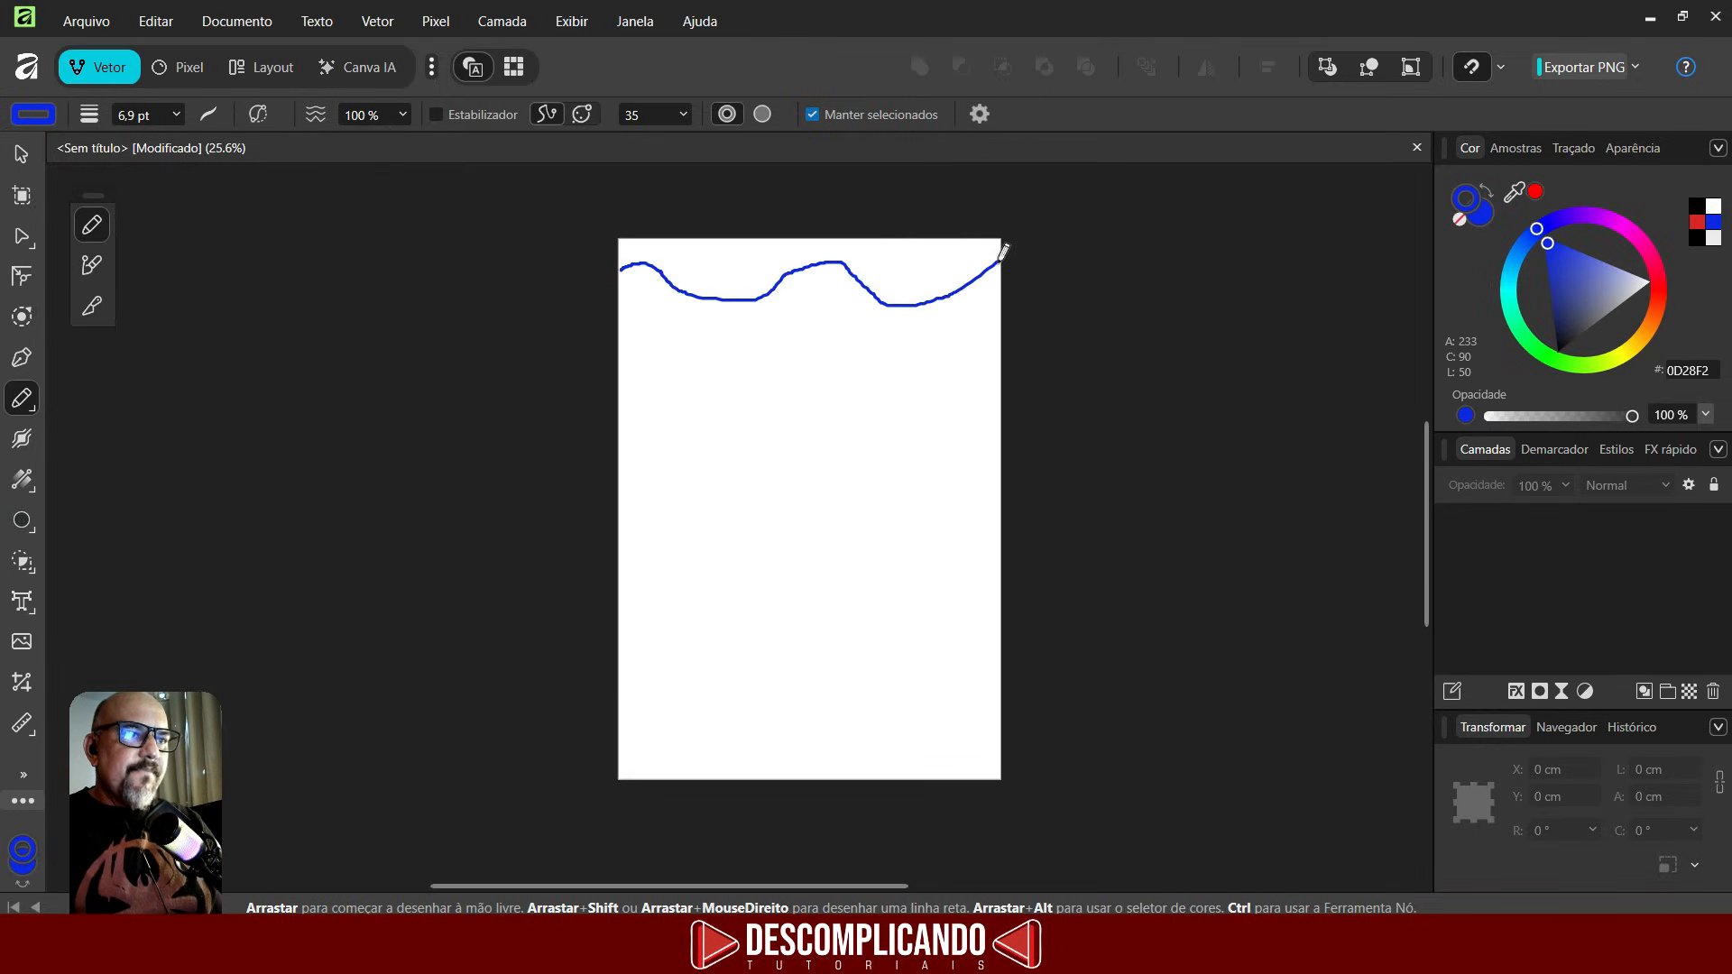
pyautogui.moveTo(1000, 257); pyautogui.dragTo(998, 261)
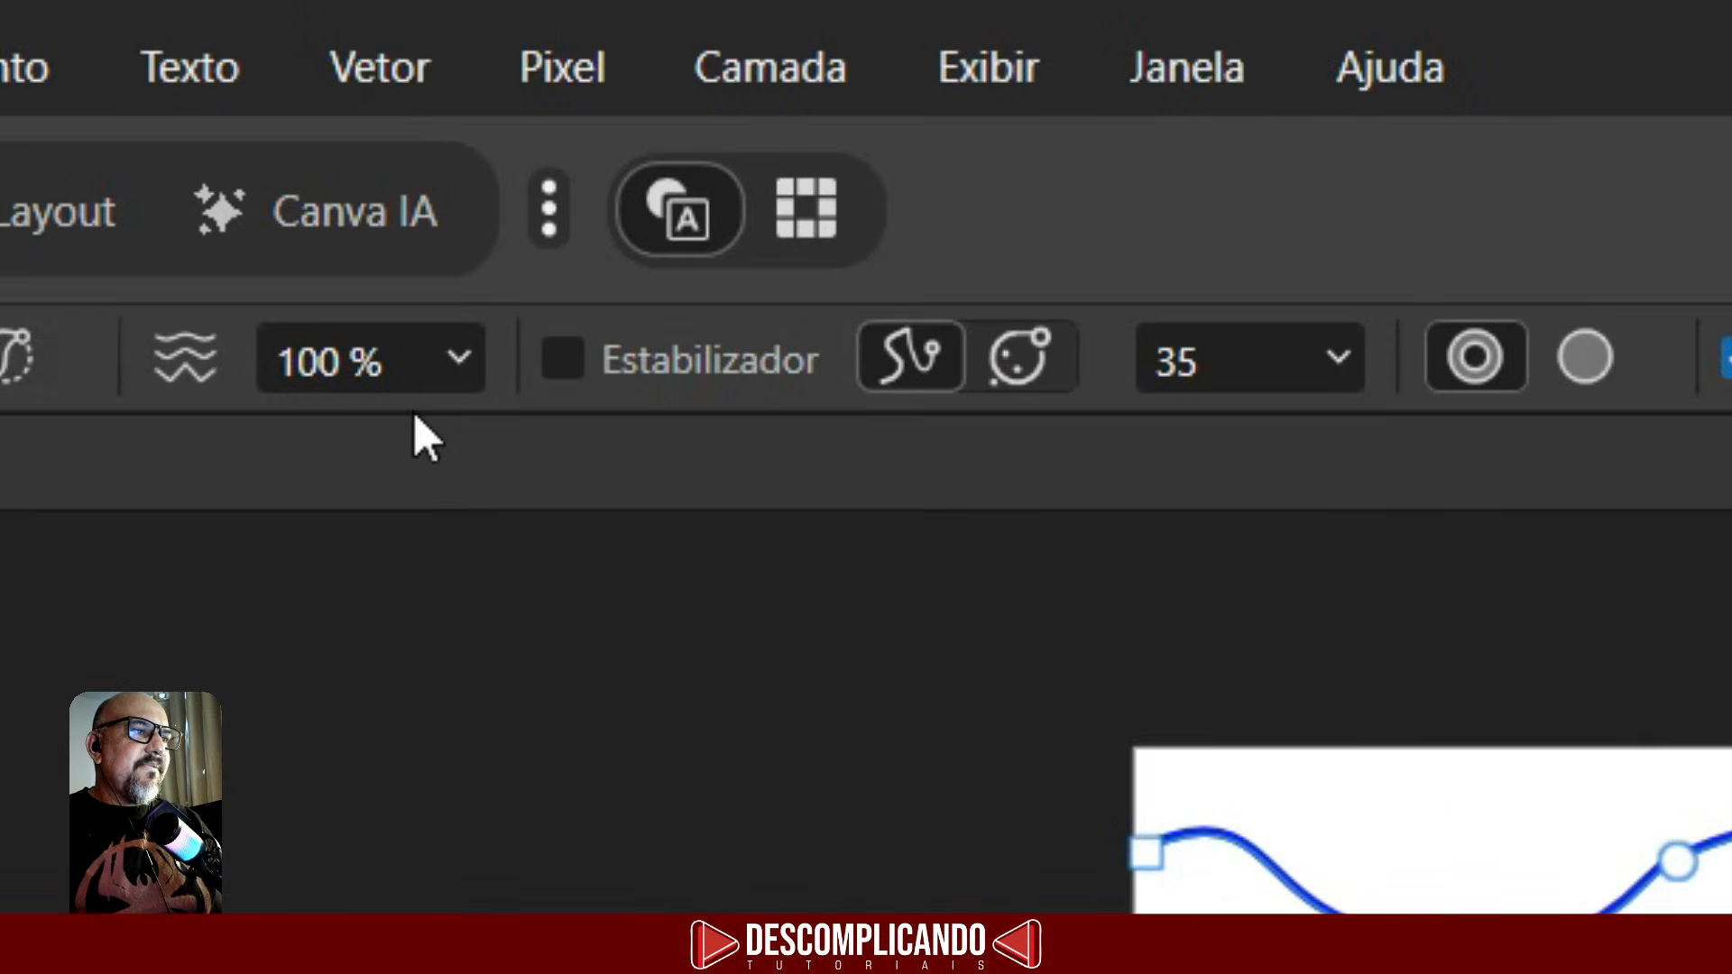
# - Turn on the Stabilizer and draw a second, smoother wavy line below the first
pyautogui.click(562, 361)
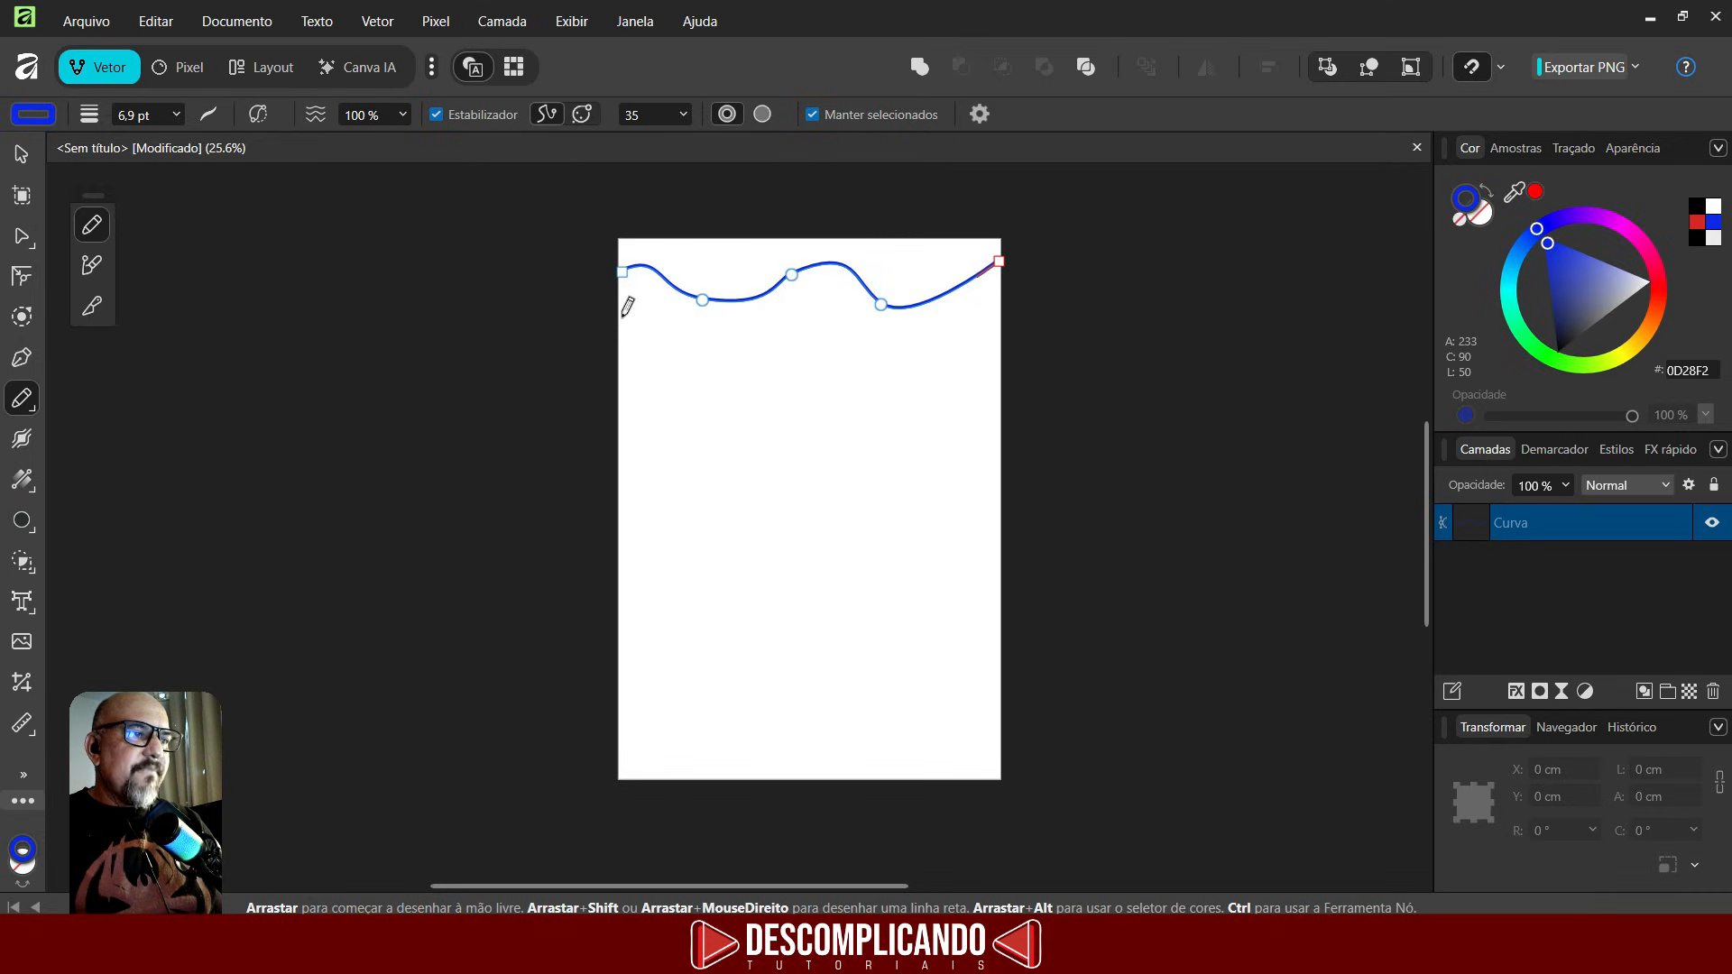
pyautogui.moveTo(622, 315)
pyautogui.mouseDown()
pyautogui.moveTo(708, 351)
pyautogui.moveTo(822, 312)
pyautogui.moveTo(877, 346)
pyautogui.moveTo(976, 297)
pyautogui.moveTo(1006, 342)
pyautogui.moveTo(1050, 341)
pyautogui.mouseUp()
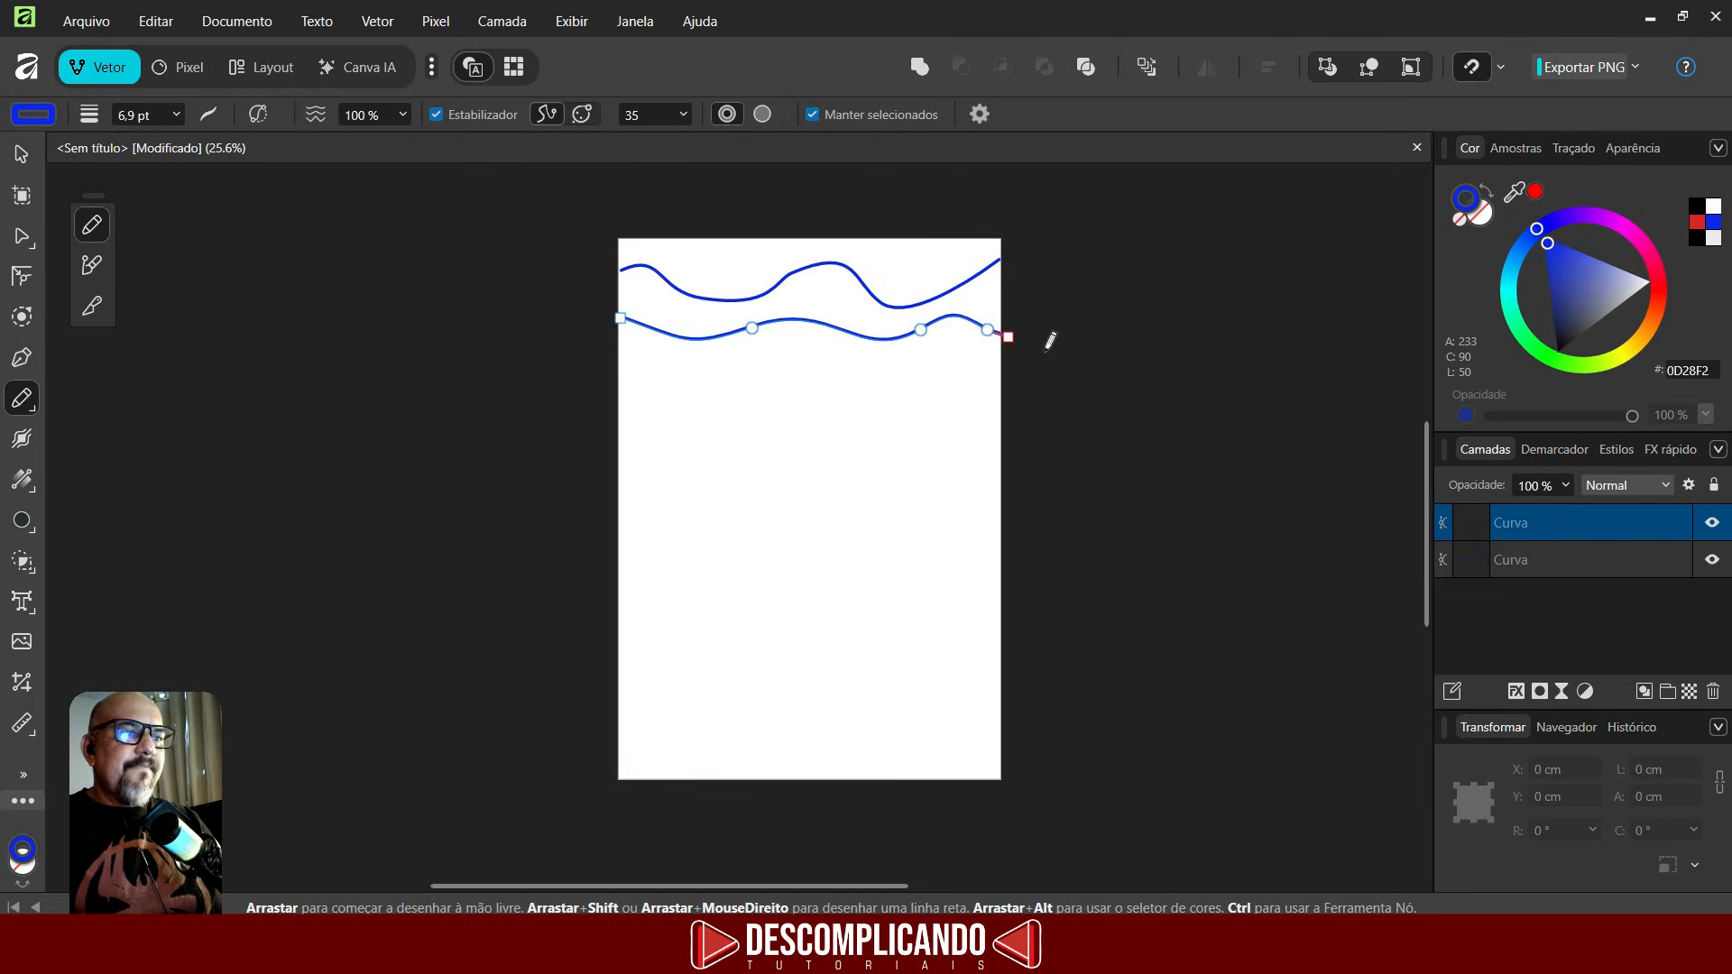
# - Set the second line's stroke to 6.2 pt dashed, with a dash value of 3
pyautogui.click(204, 116)
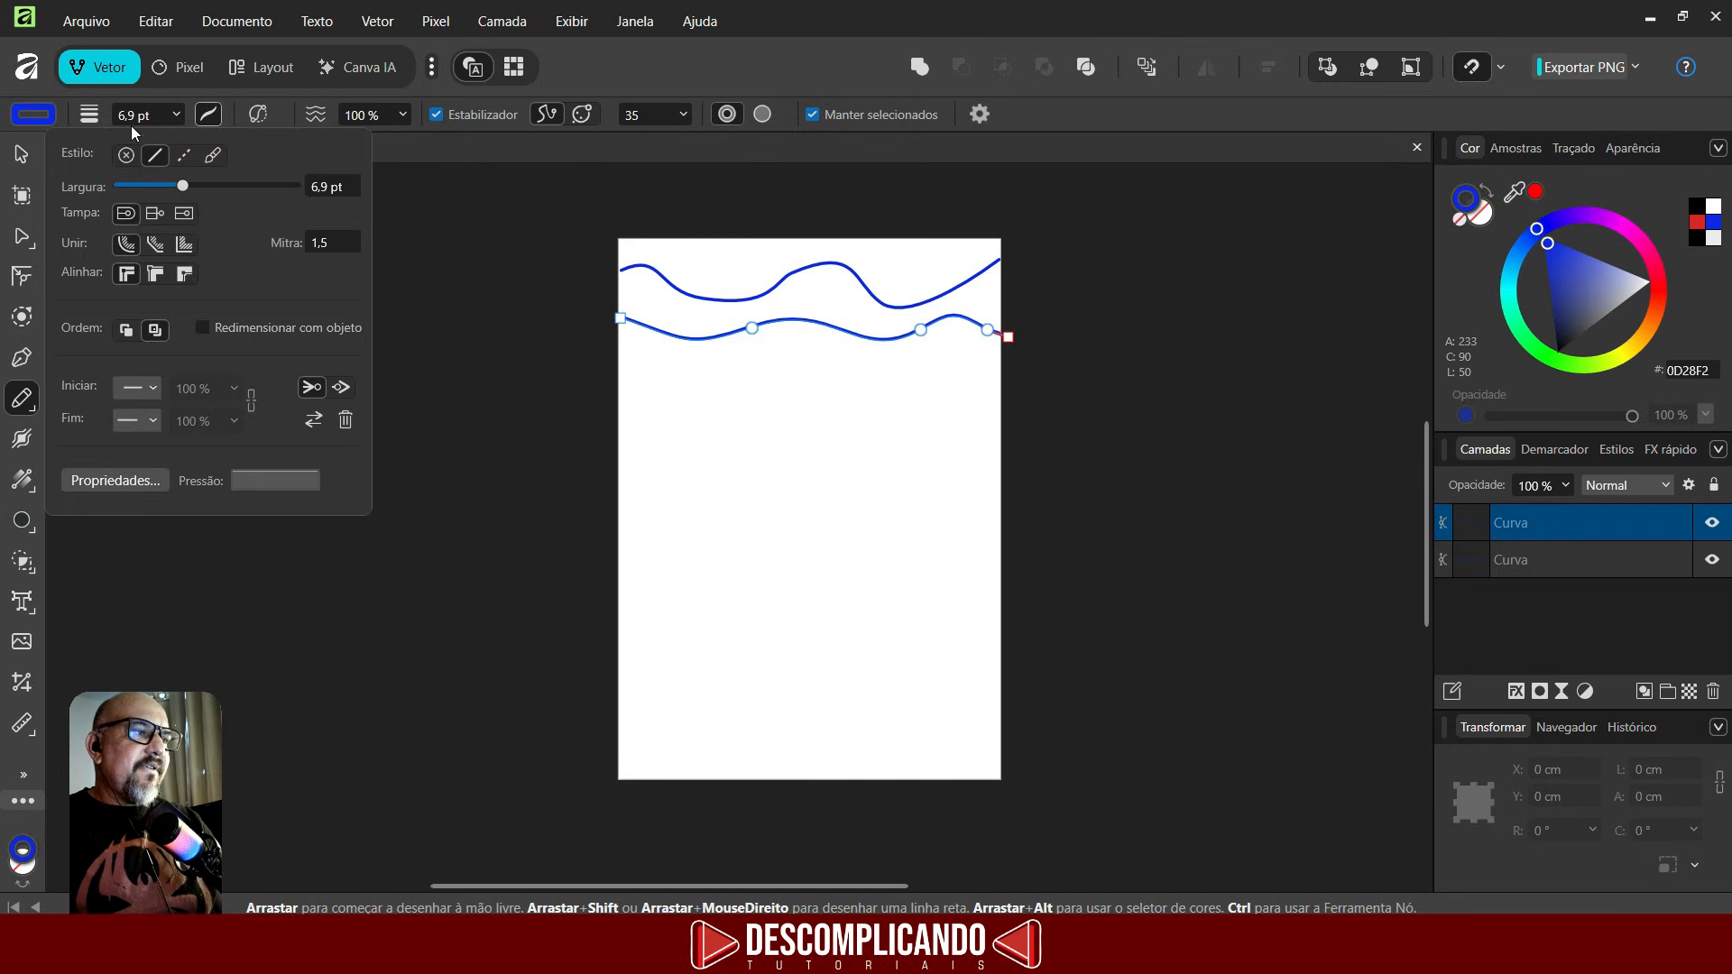
pyautogui.moveTo(182, 190)
pyautogui.mouseDown()
pyautogui.moveTo(211, 192)
pyautogui.moveTo(181, 193)
pyautogui.mouseUp()
pyautogui.click(184, 155)
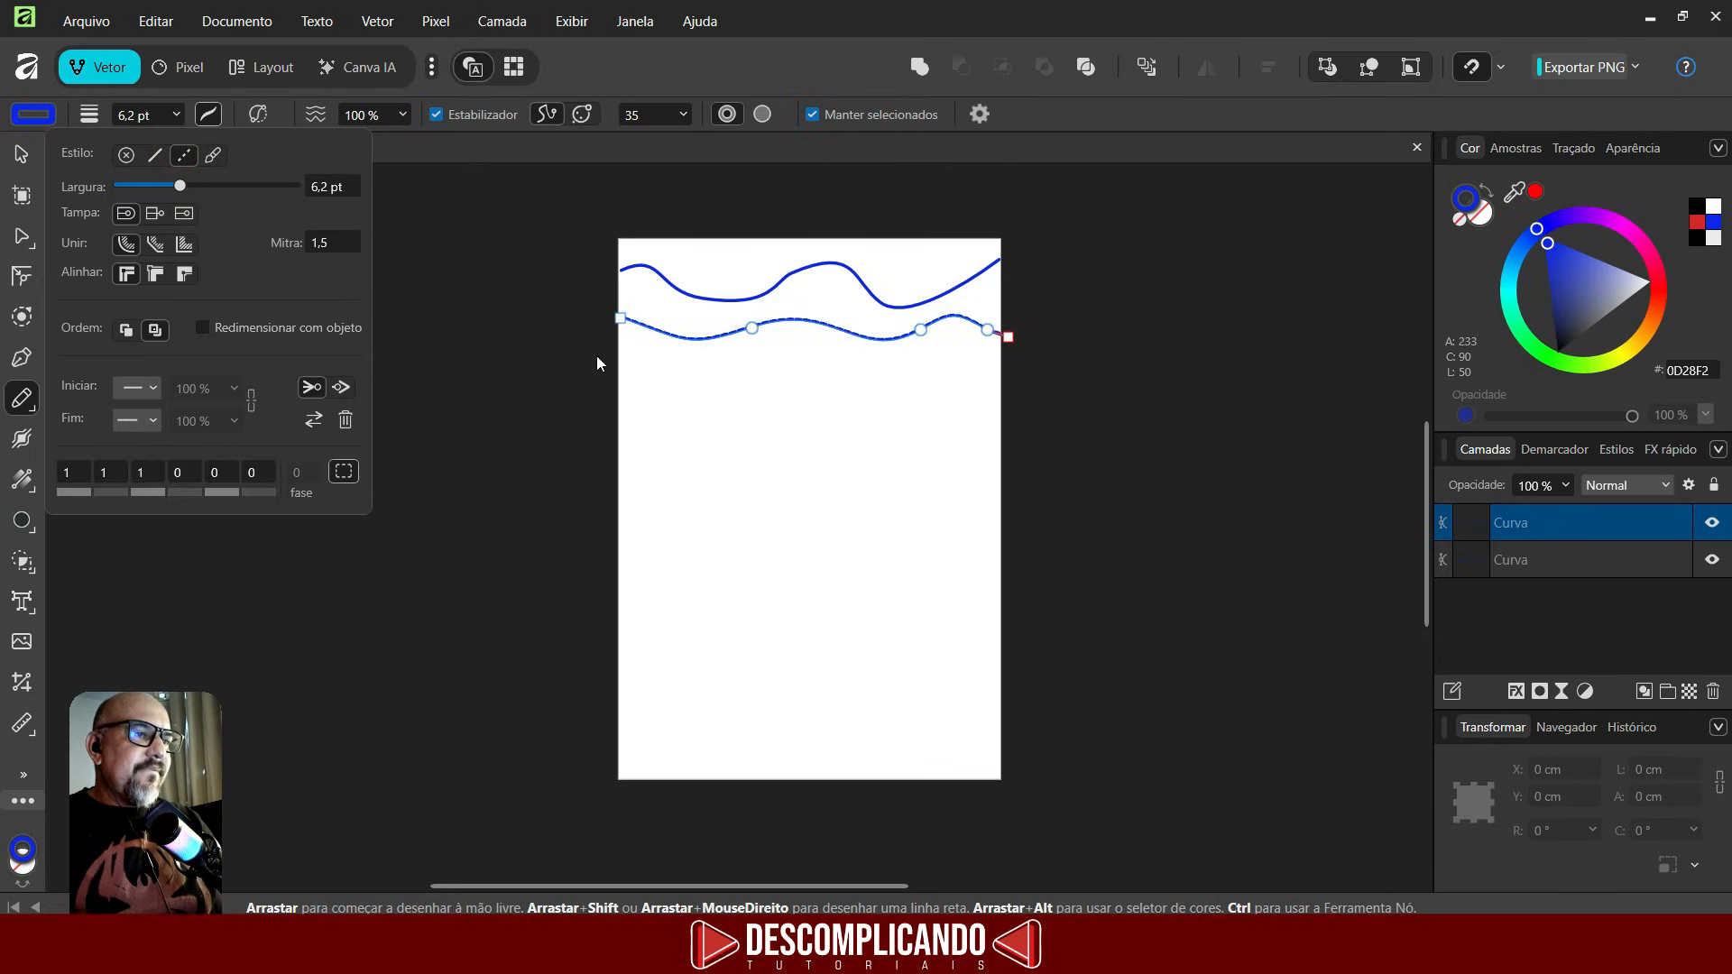
pyautogui.scroll(5, 722, 347)
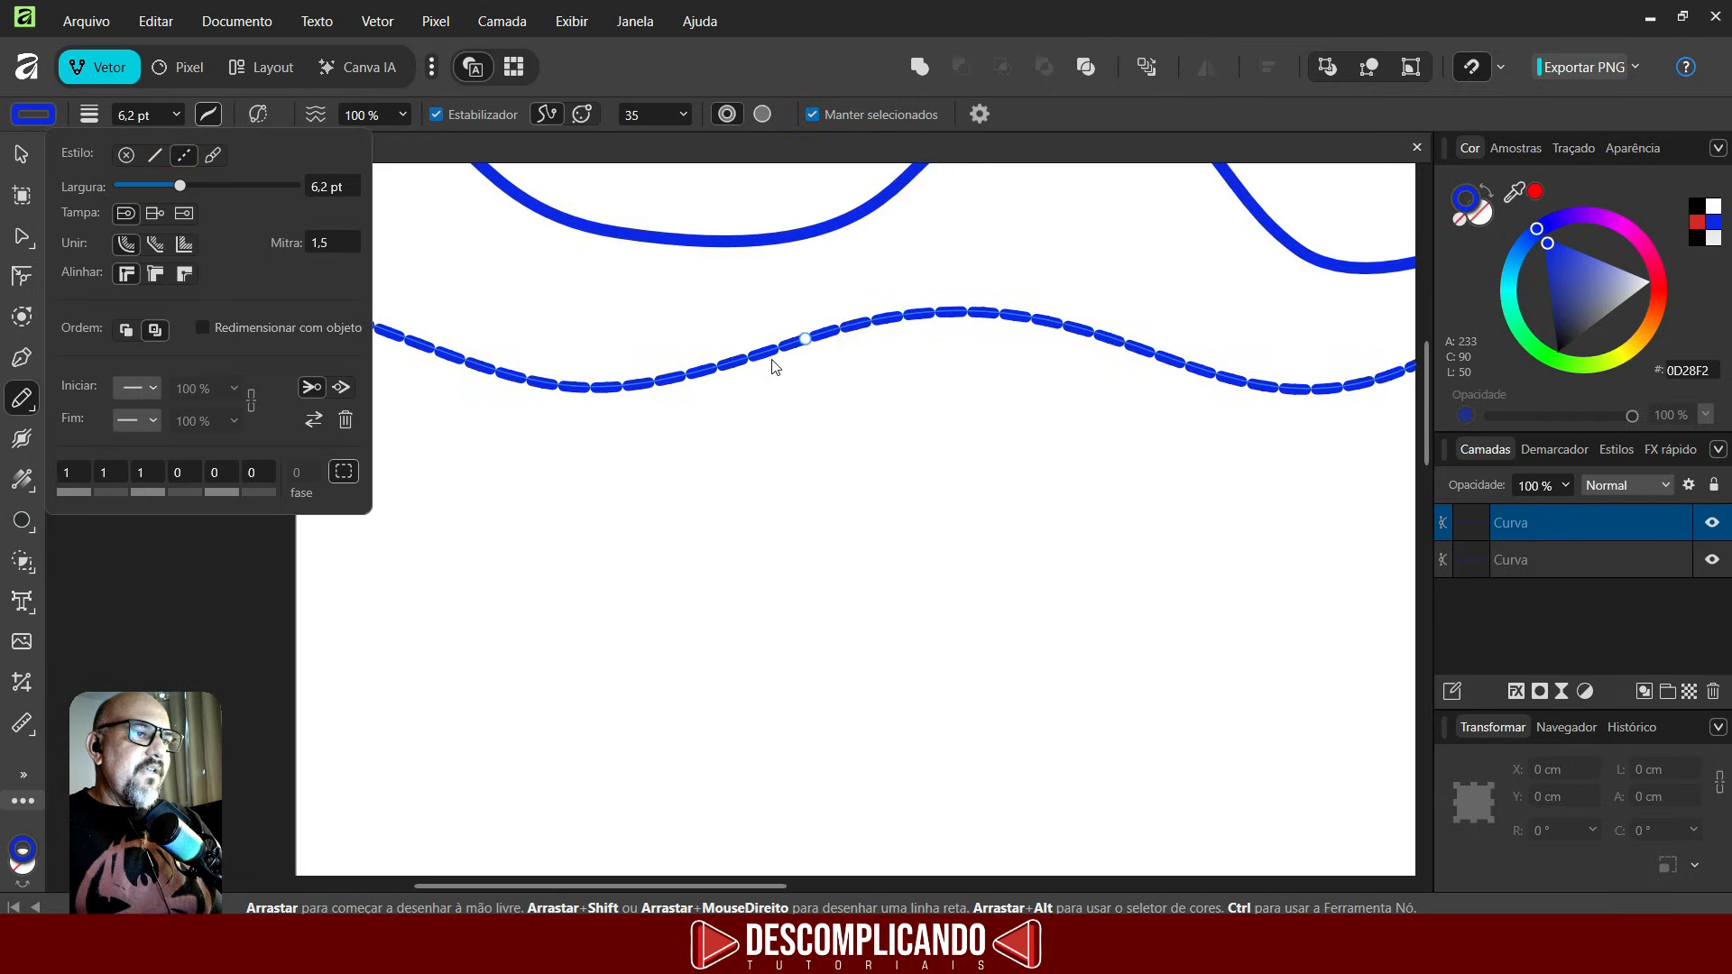
pyautogui.click(112, 473)
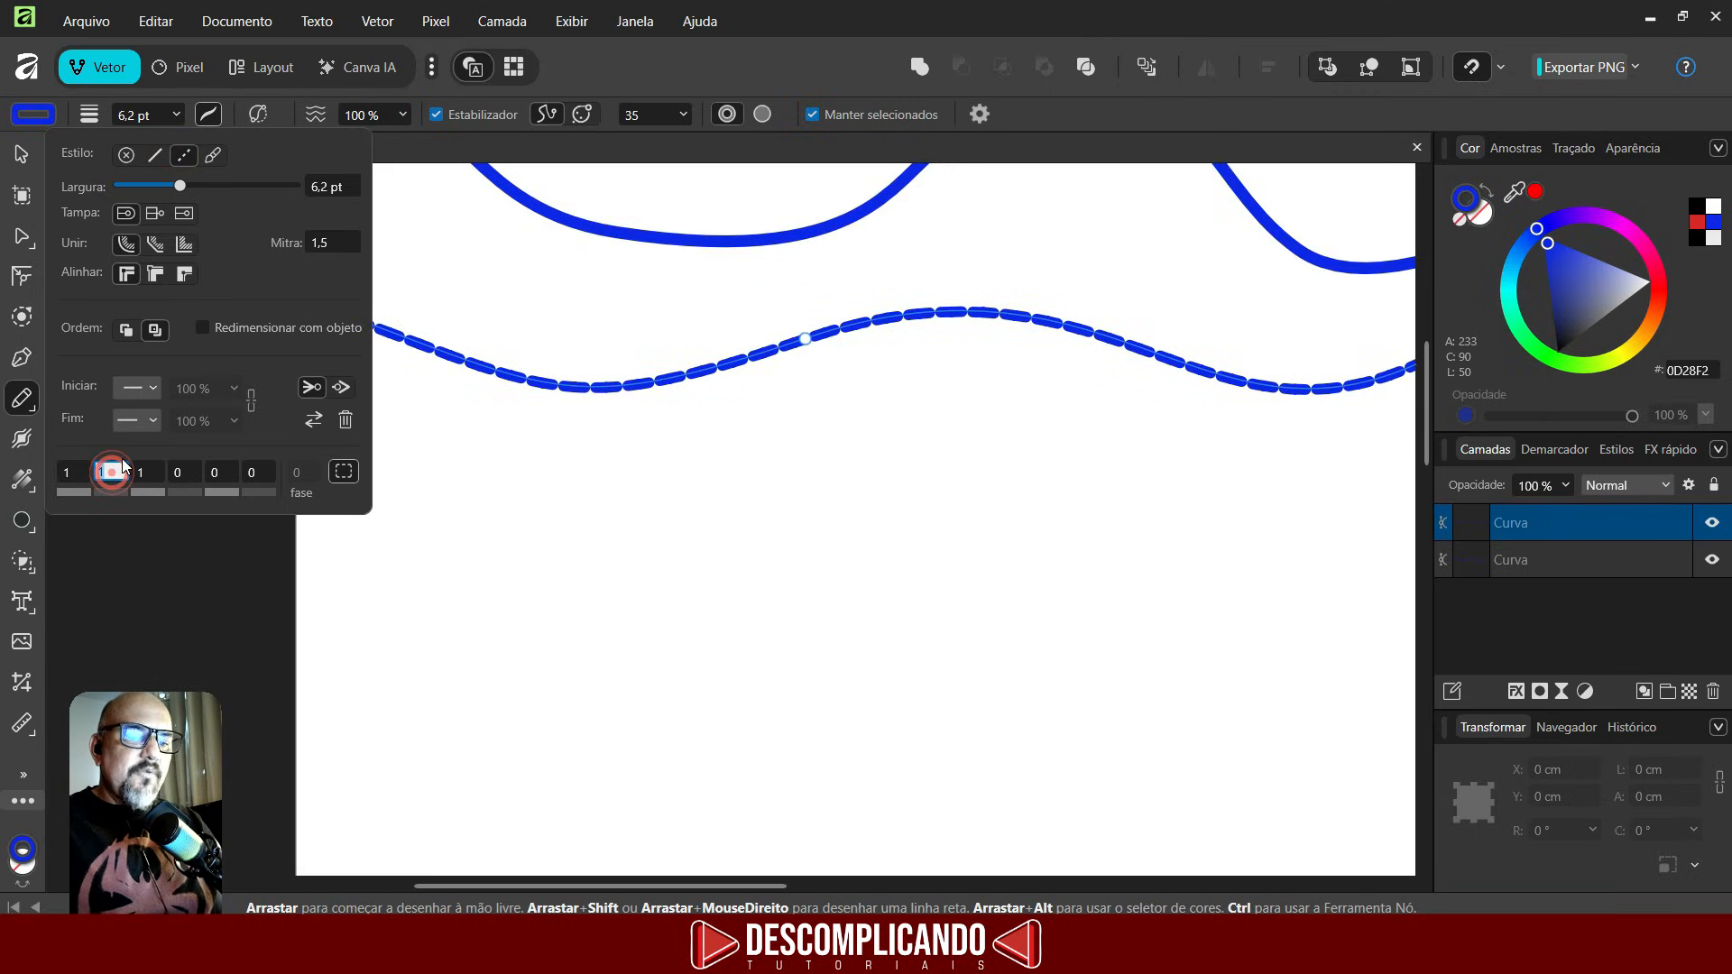
pyautogui.write('3')
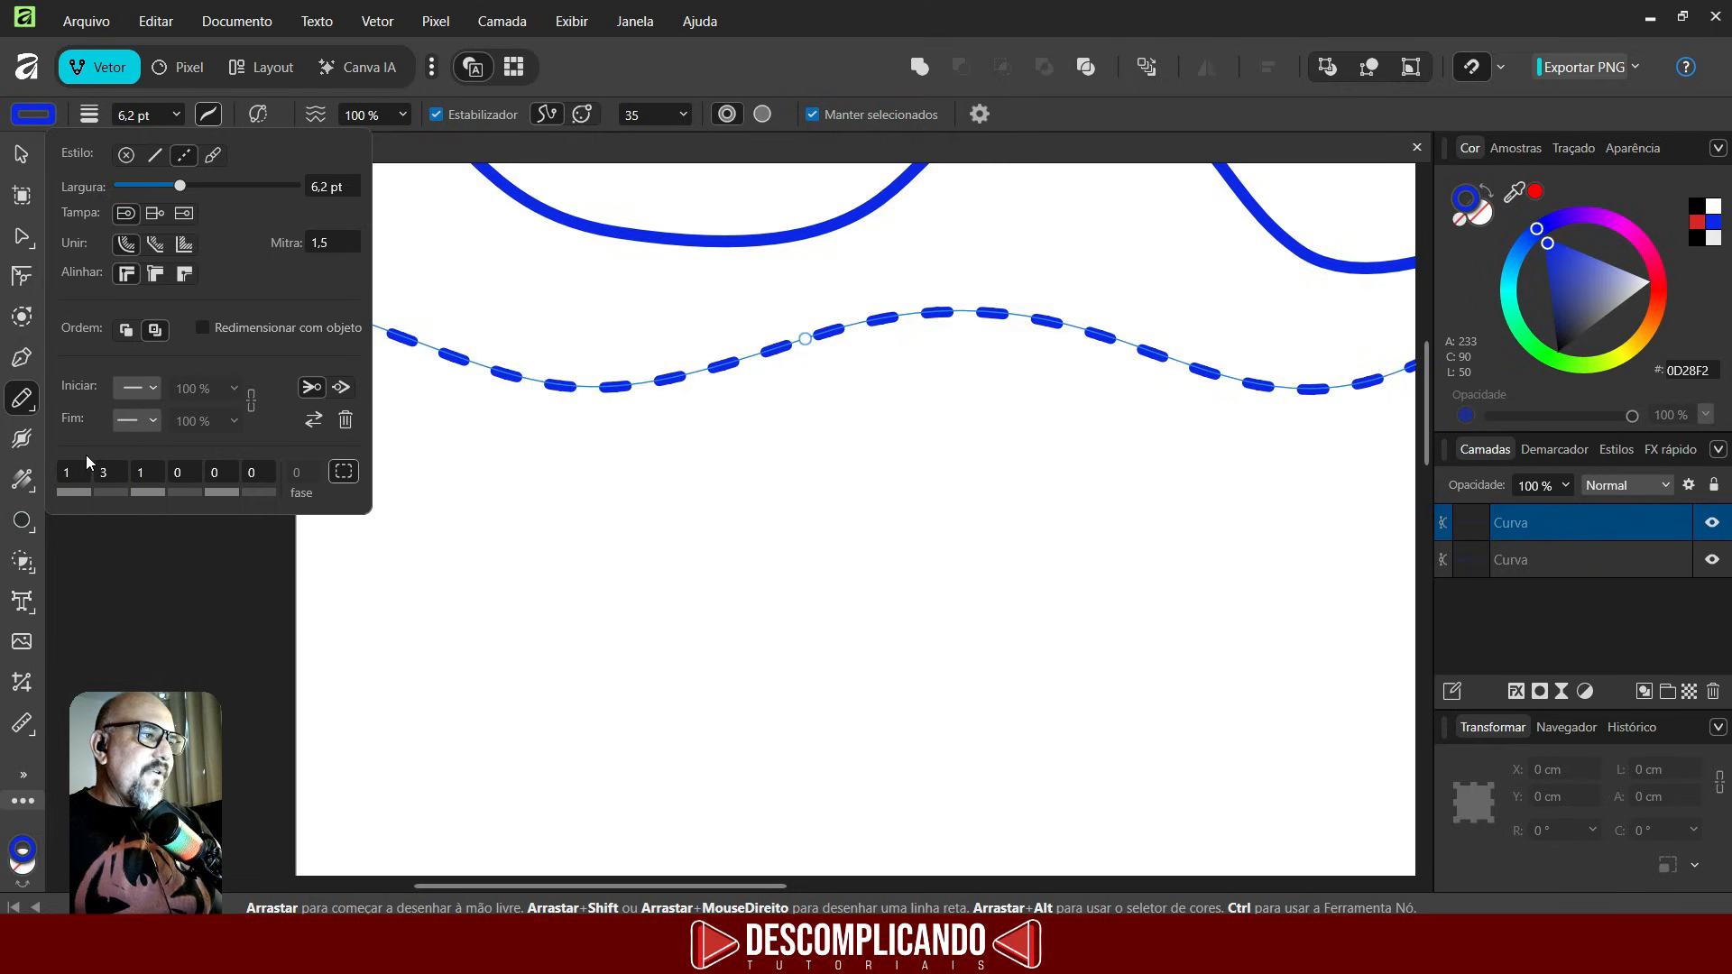
# - Switch the second line's stroke back to the solid style
pyautogui.click(208, 112)
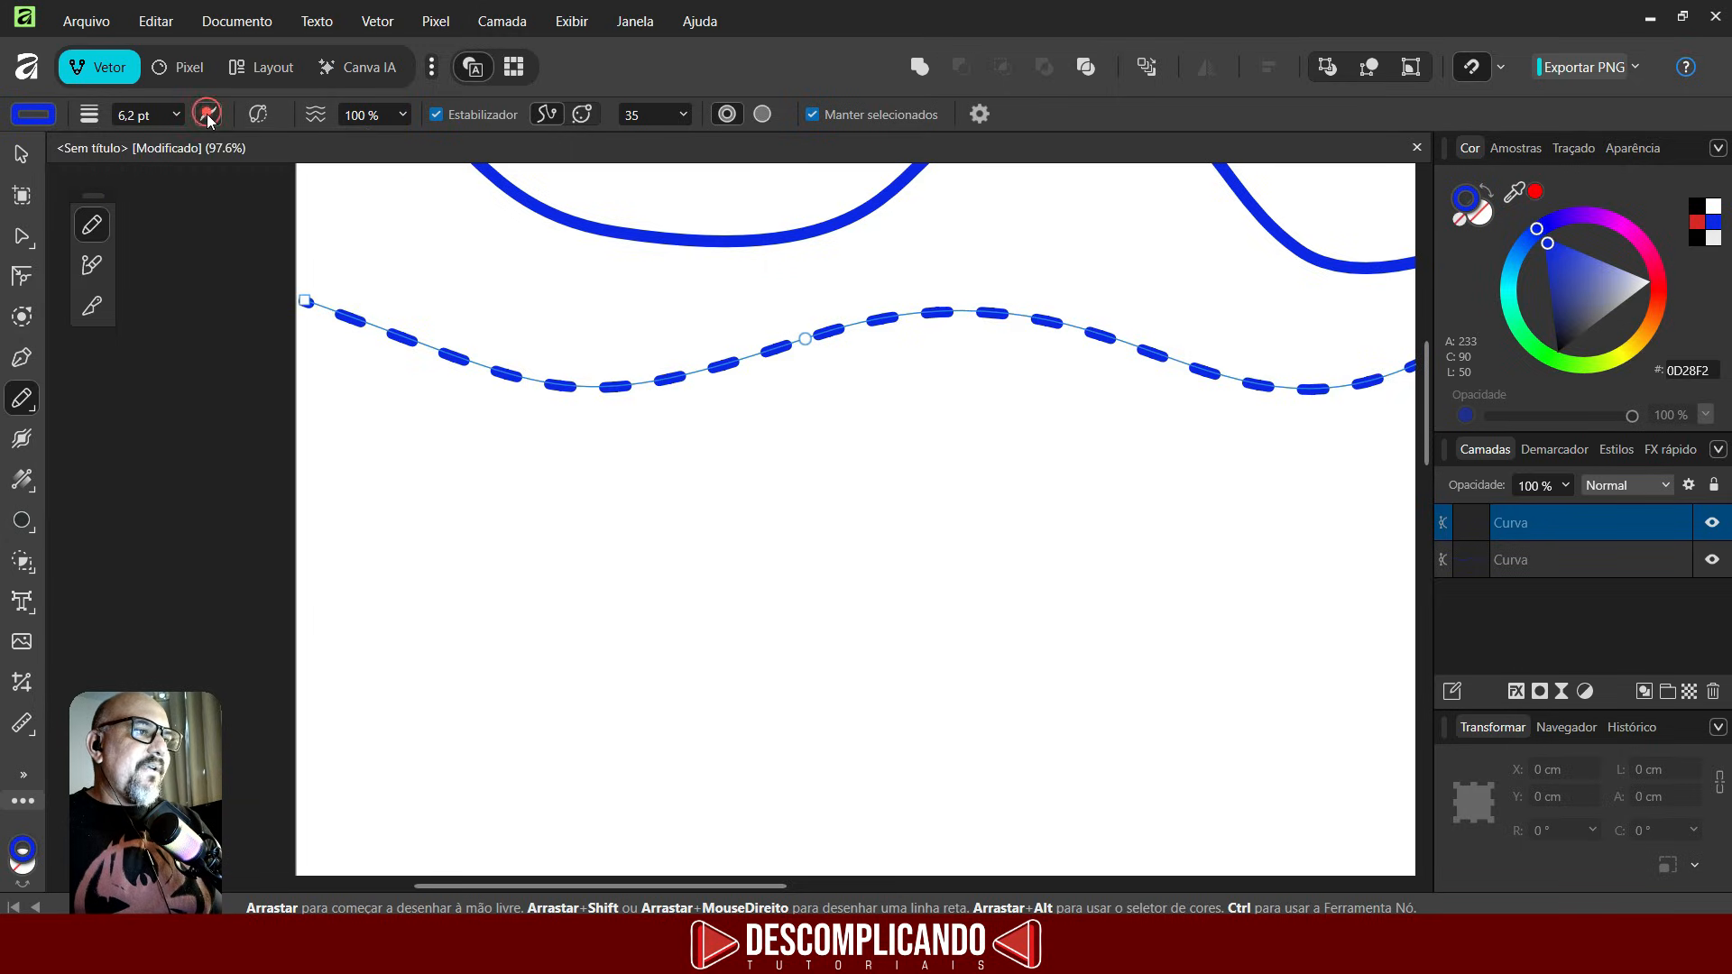
pyautogui.scroll(-1, 373, 352)
pyautogui.scroll(-3, 373, 352)
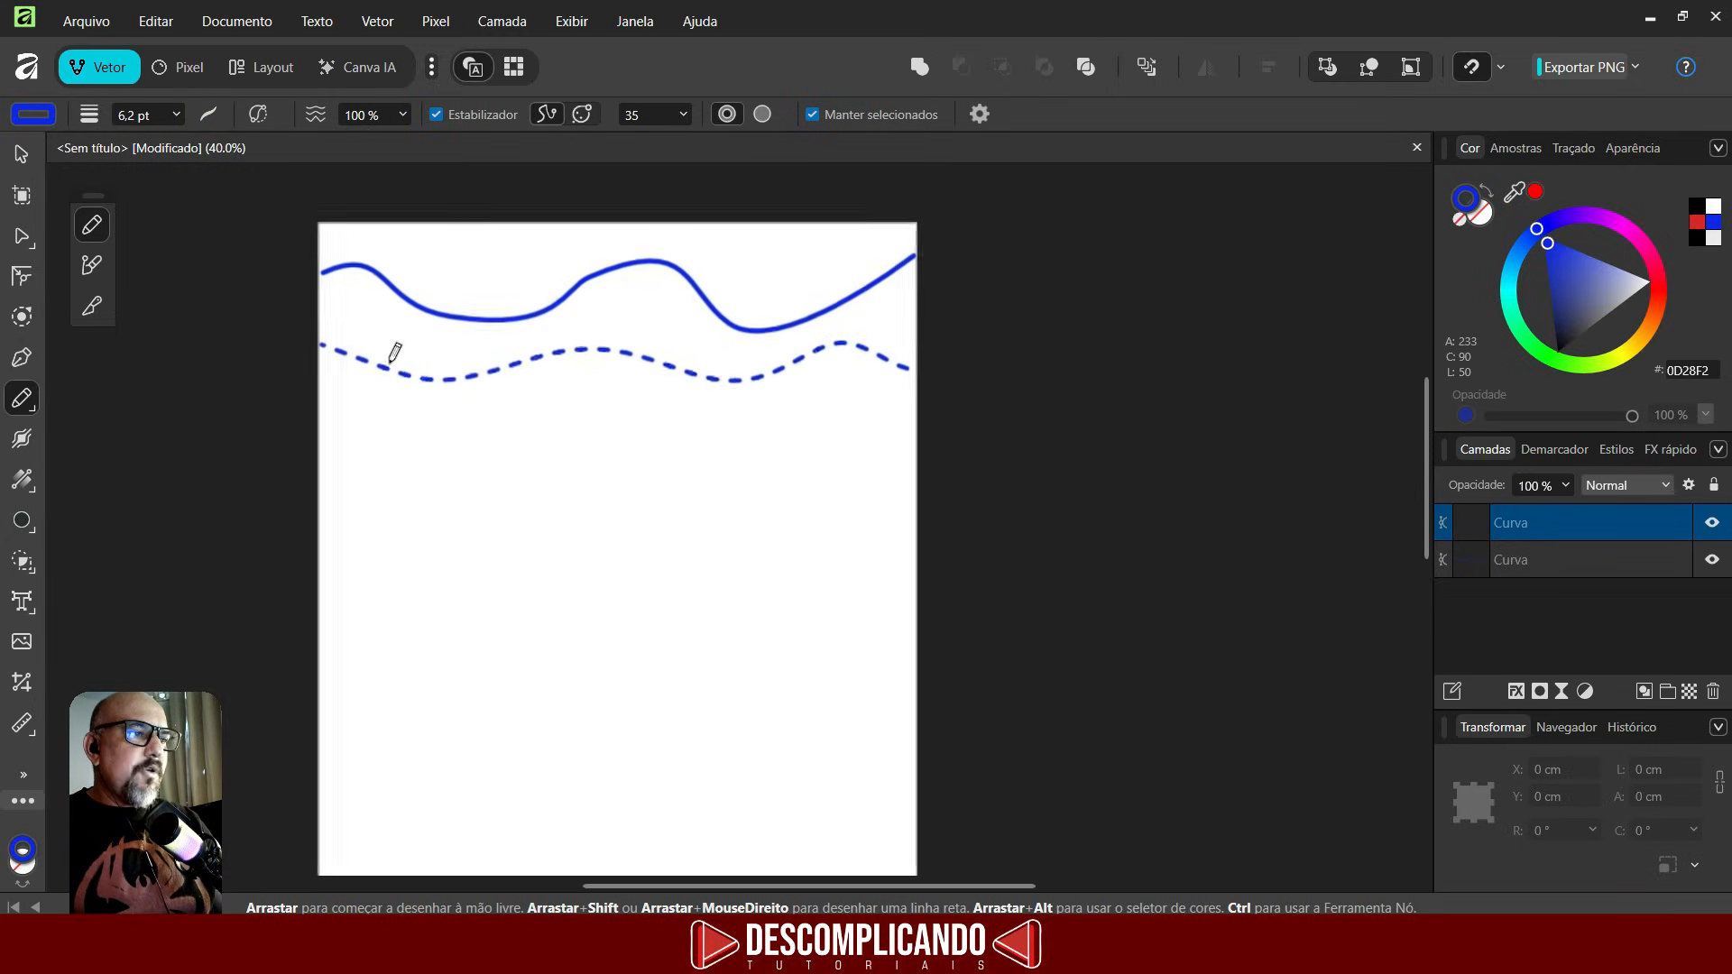
pyautogui.click(208, 112)
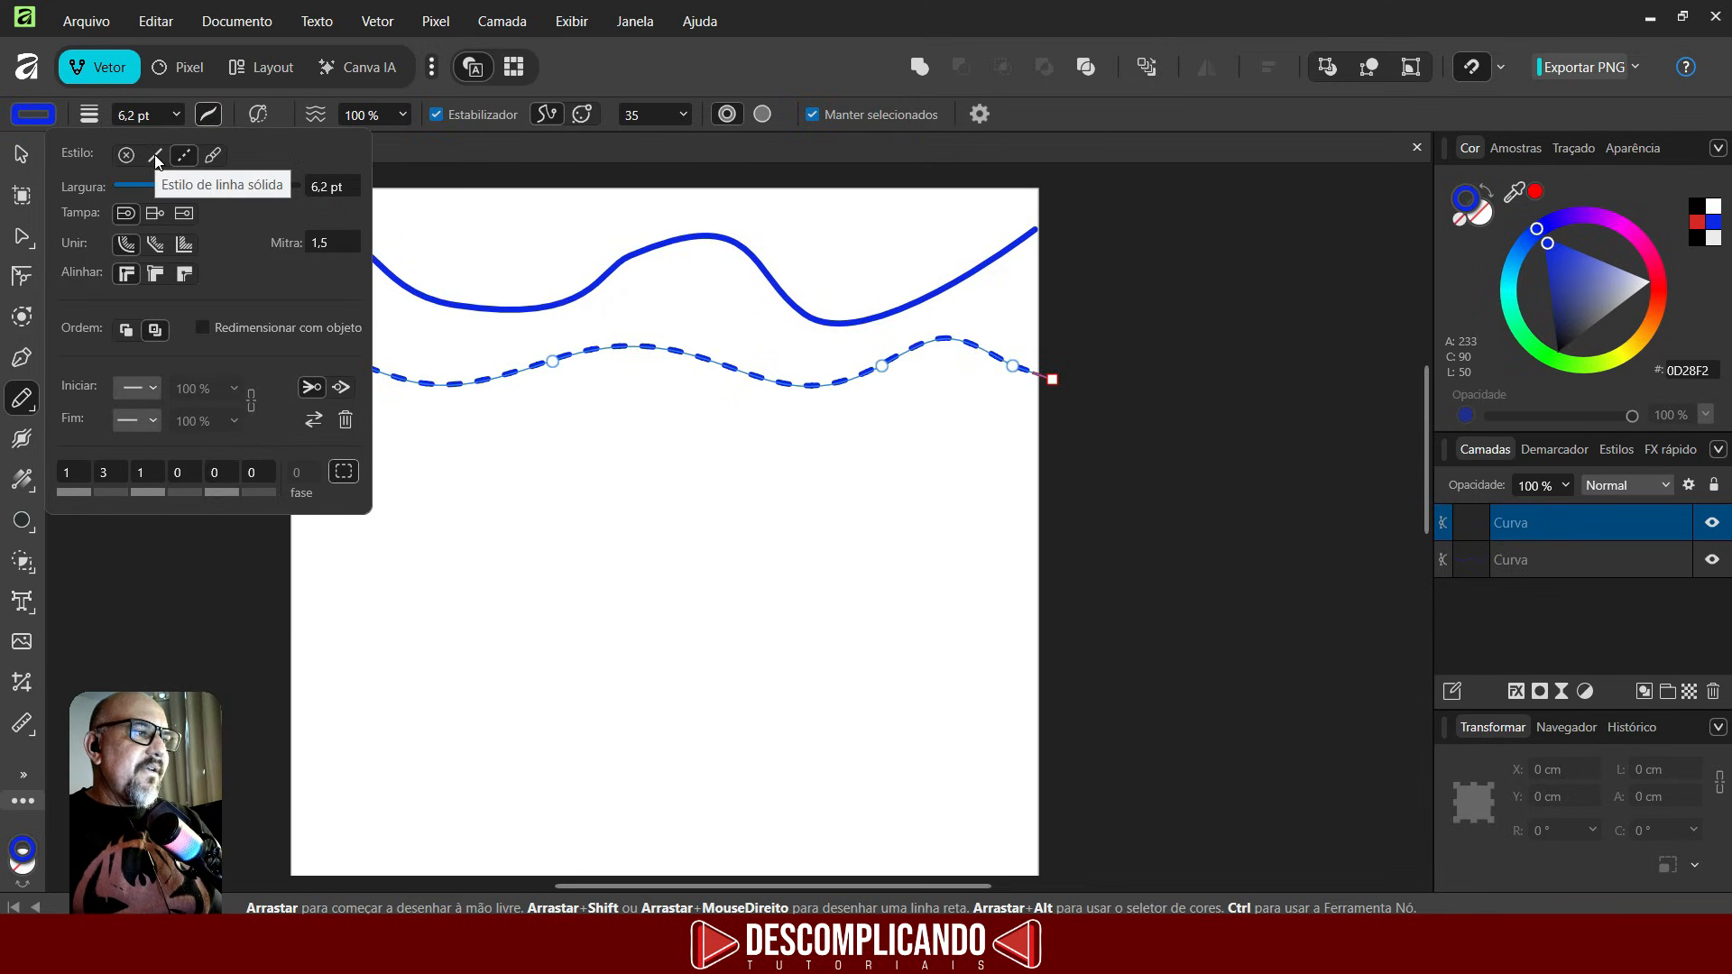
pyautogui.click(155, 157)
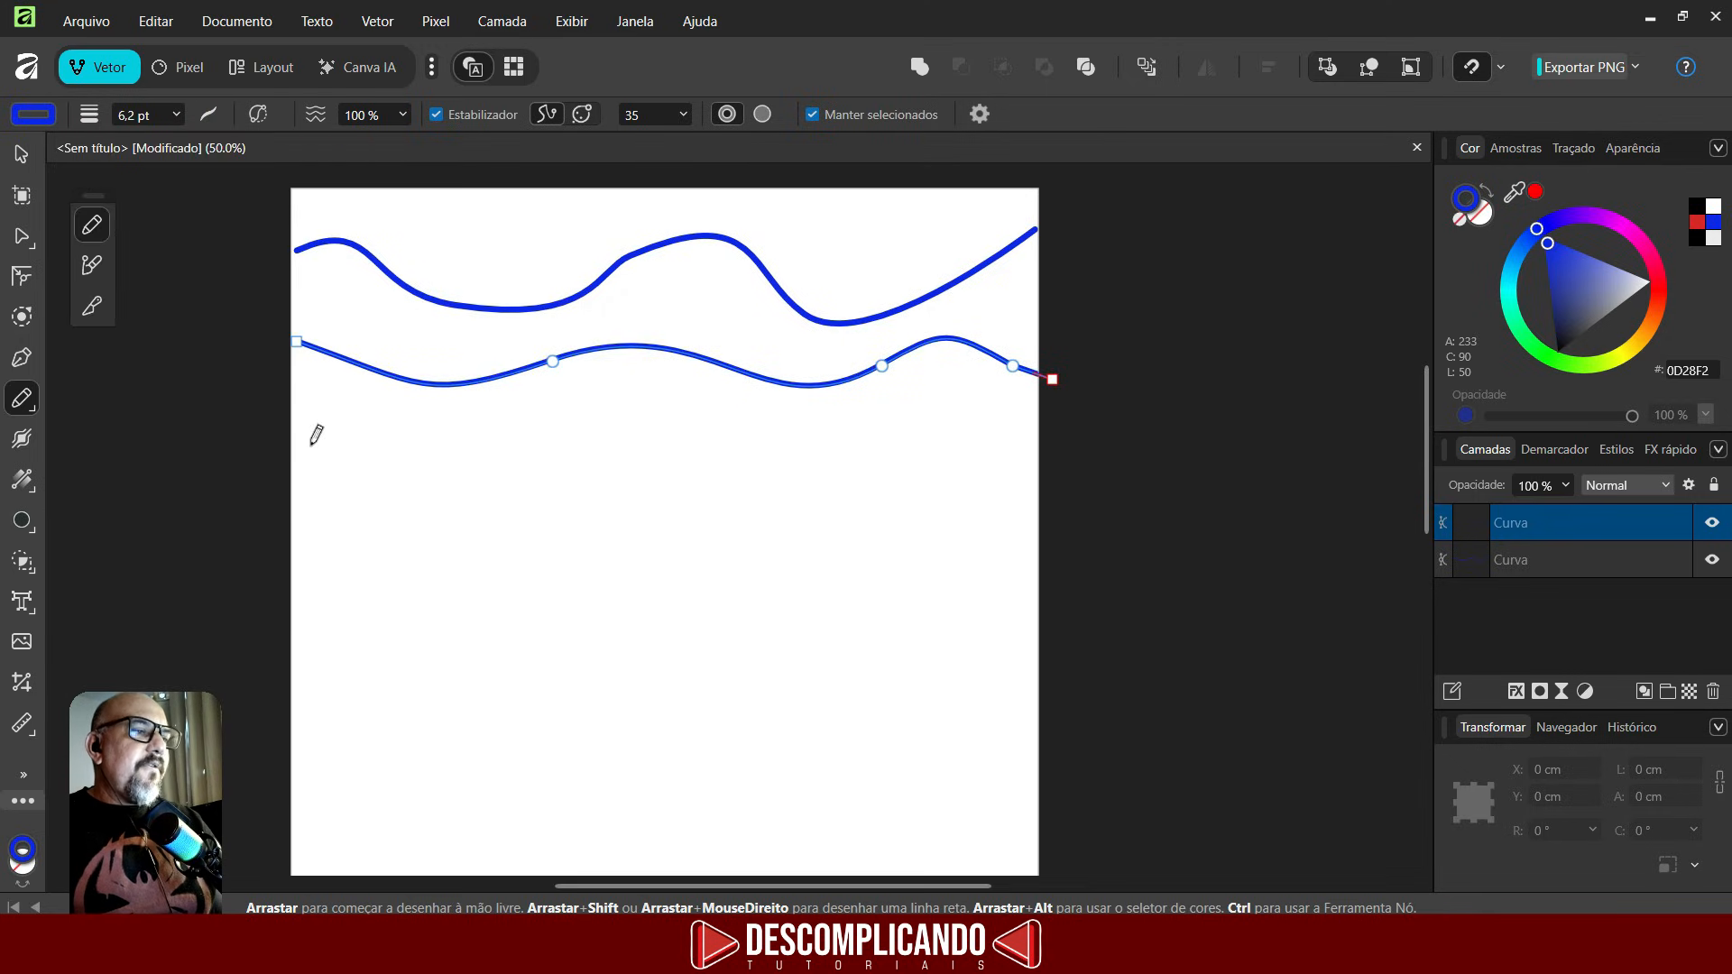
# - Draw a small closed blob below the lines and turn on its fill
pyautogui.moveTo(357, 400)
pyautogui.mouseDown()
pyautogui.moveTo(322, 417)
pyautogui.moveTo(321, 488)
pyautogui.moveTo(398, 503)
pyautogui.moveTo(429, 437)
pyautogui.moveTo(424, 388)
pyautogui.moveTo(340, 376)
pyautogui.moveTo(338, 413)
pyautogui.moveTo(349, 399)
pyautogui.mouseUp()
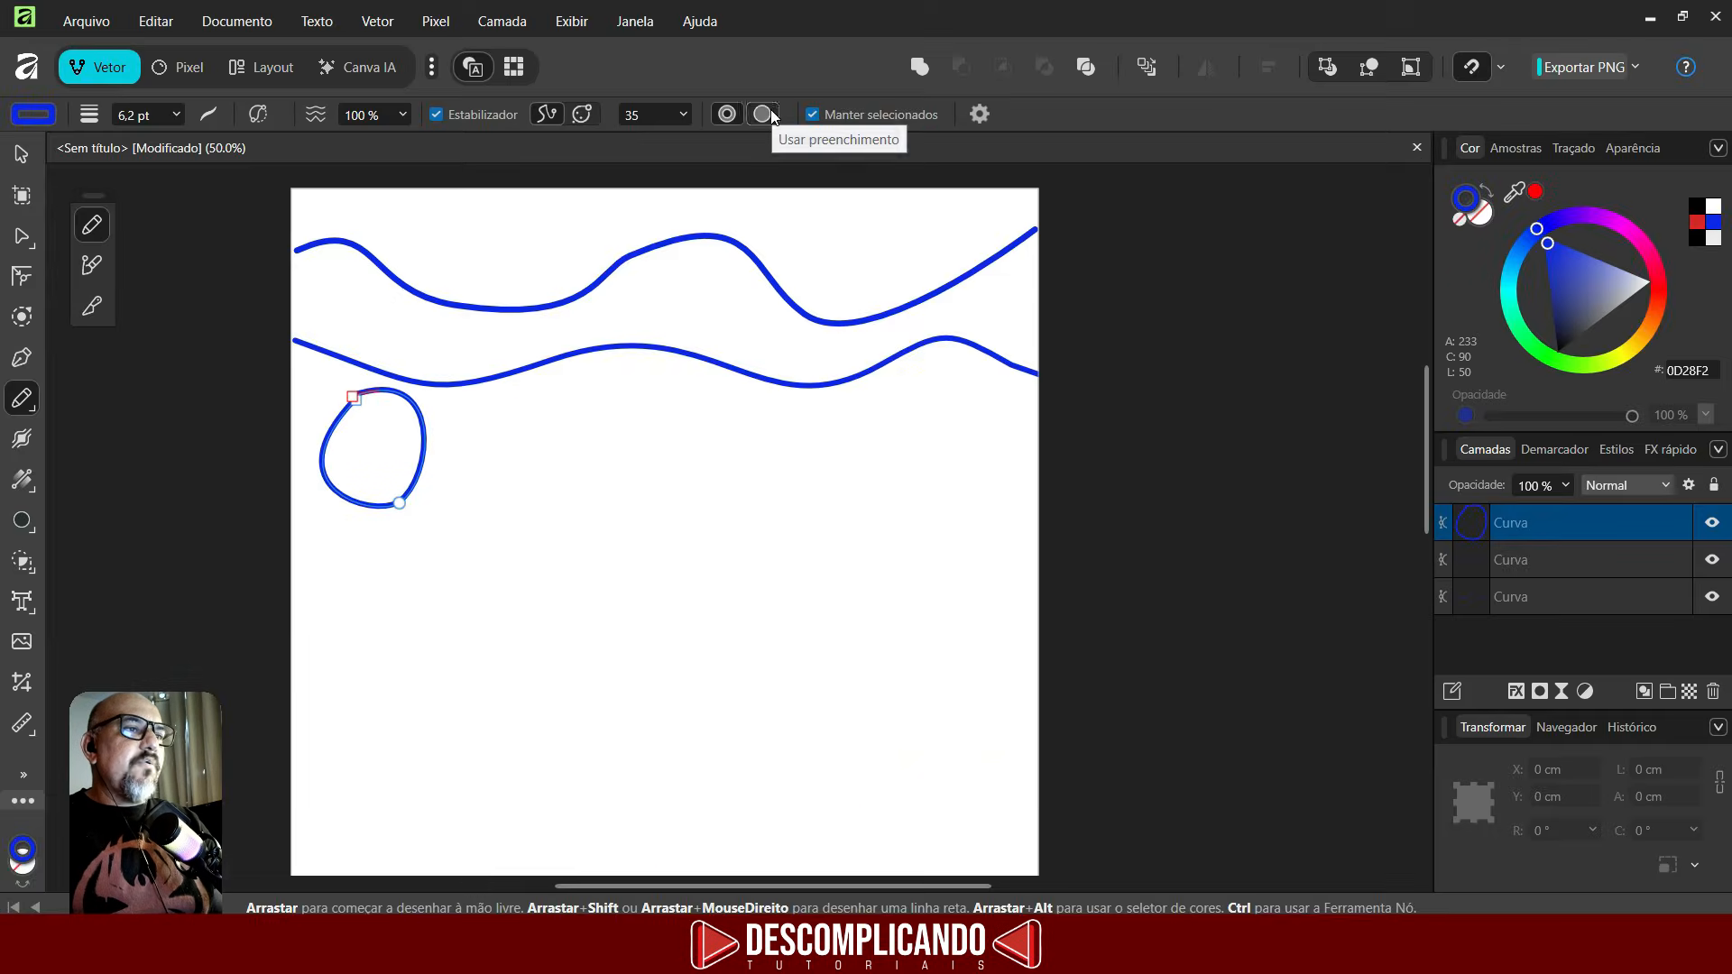
pyautogui.click(771, 115)
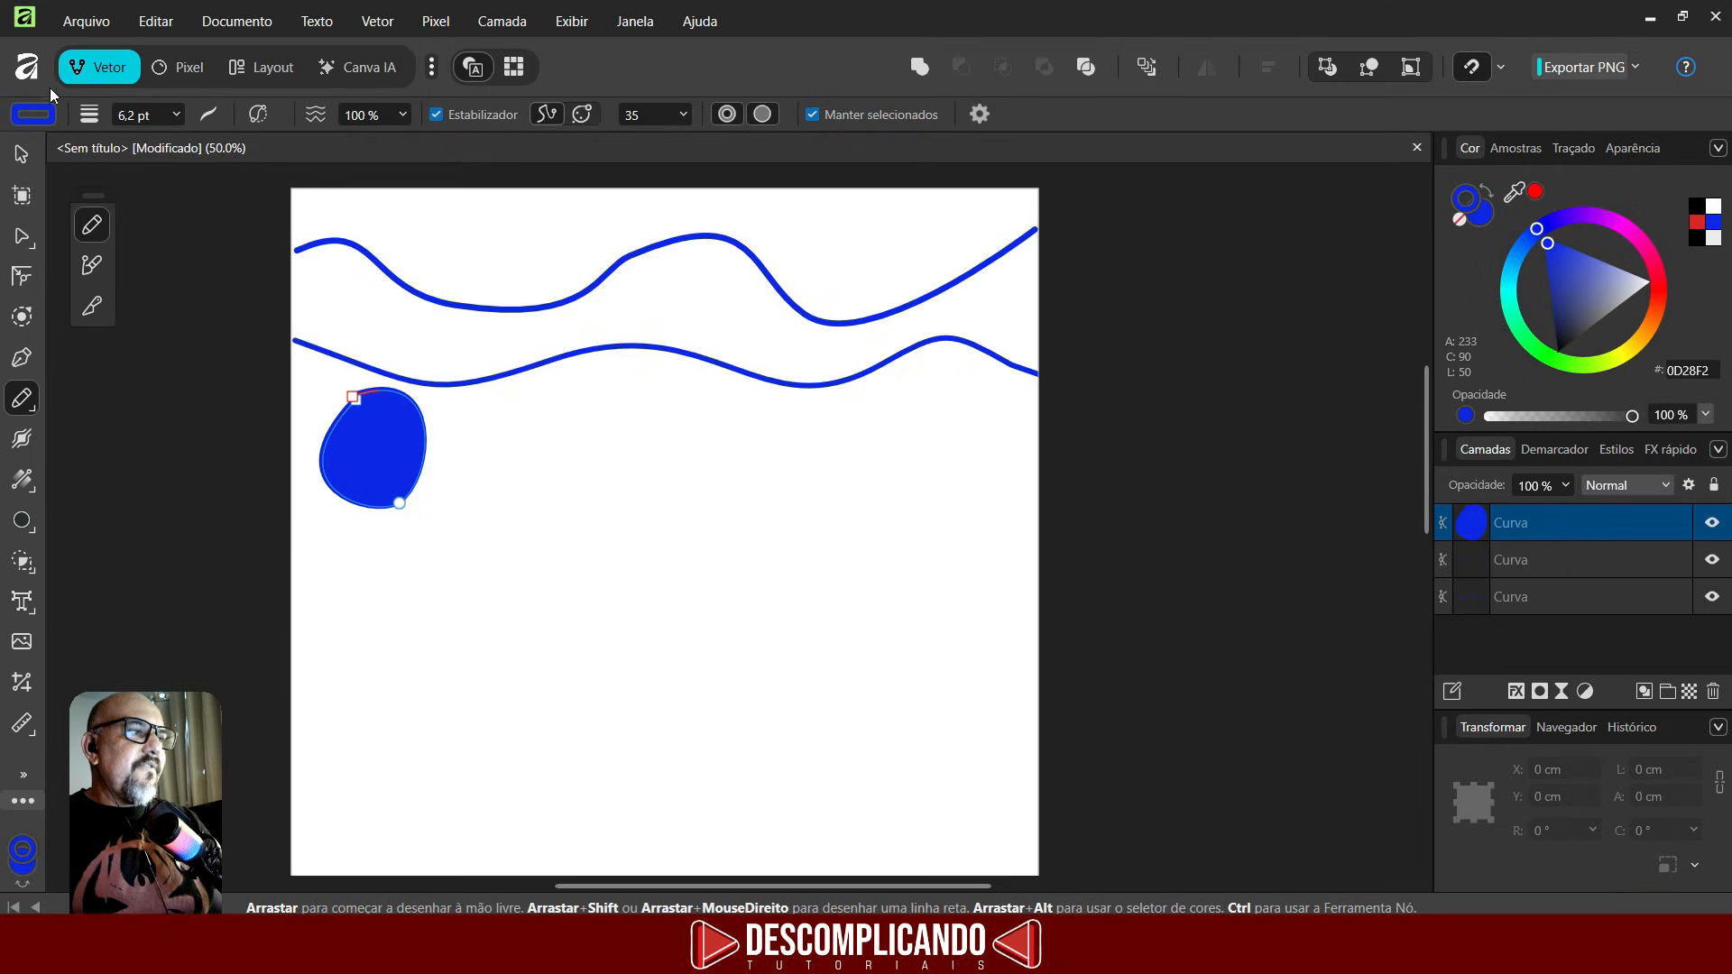
# - Give the blob a red outline from the recent colours
pyautogui.click(33, 114)
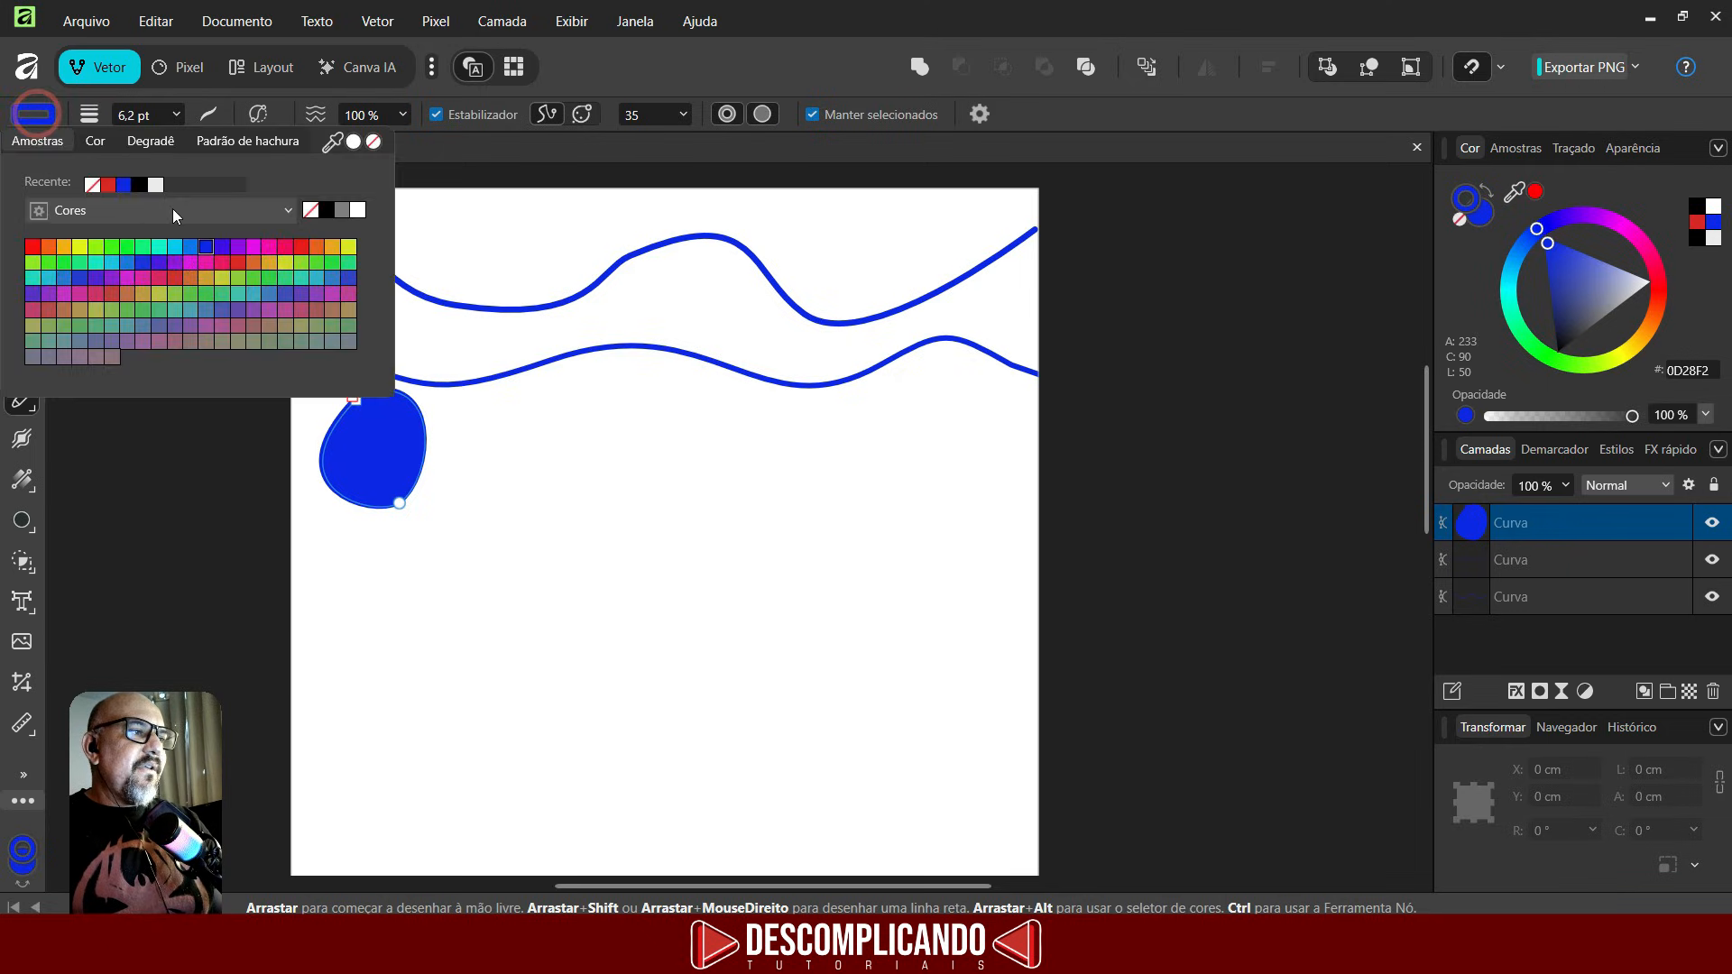
pyautogui.click(109, 184)
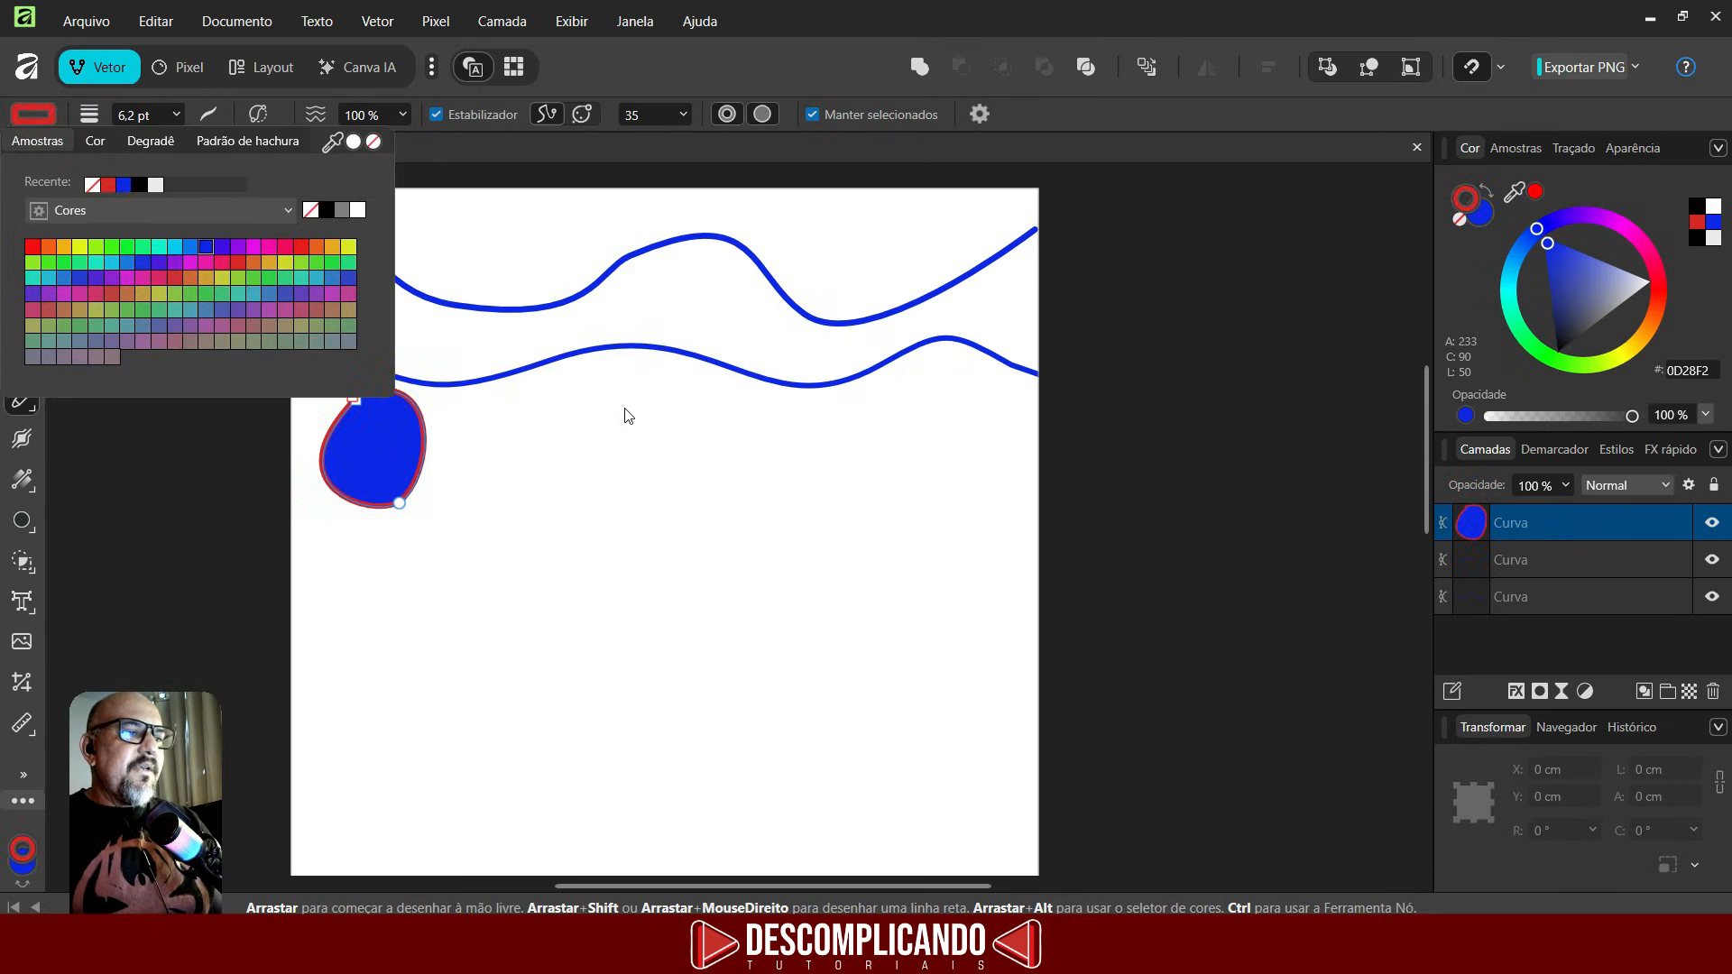
# - Draw a filled triangular shape to the right of the blob and set its outline to blue
pyautogui.moveTo(631, 388)
pyautogui.mouseDown()
pyautogui.moveTo(554, 544)
pyautogui.moveTo(810, 516)
pyautogui.moveTo(646, 373)
pyautogui.moveTo(596, 365)
pyautogui.mouseUp()
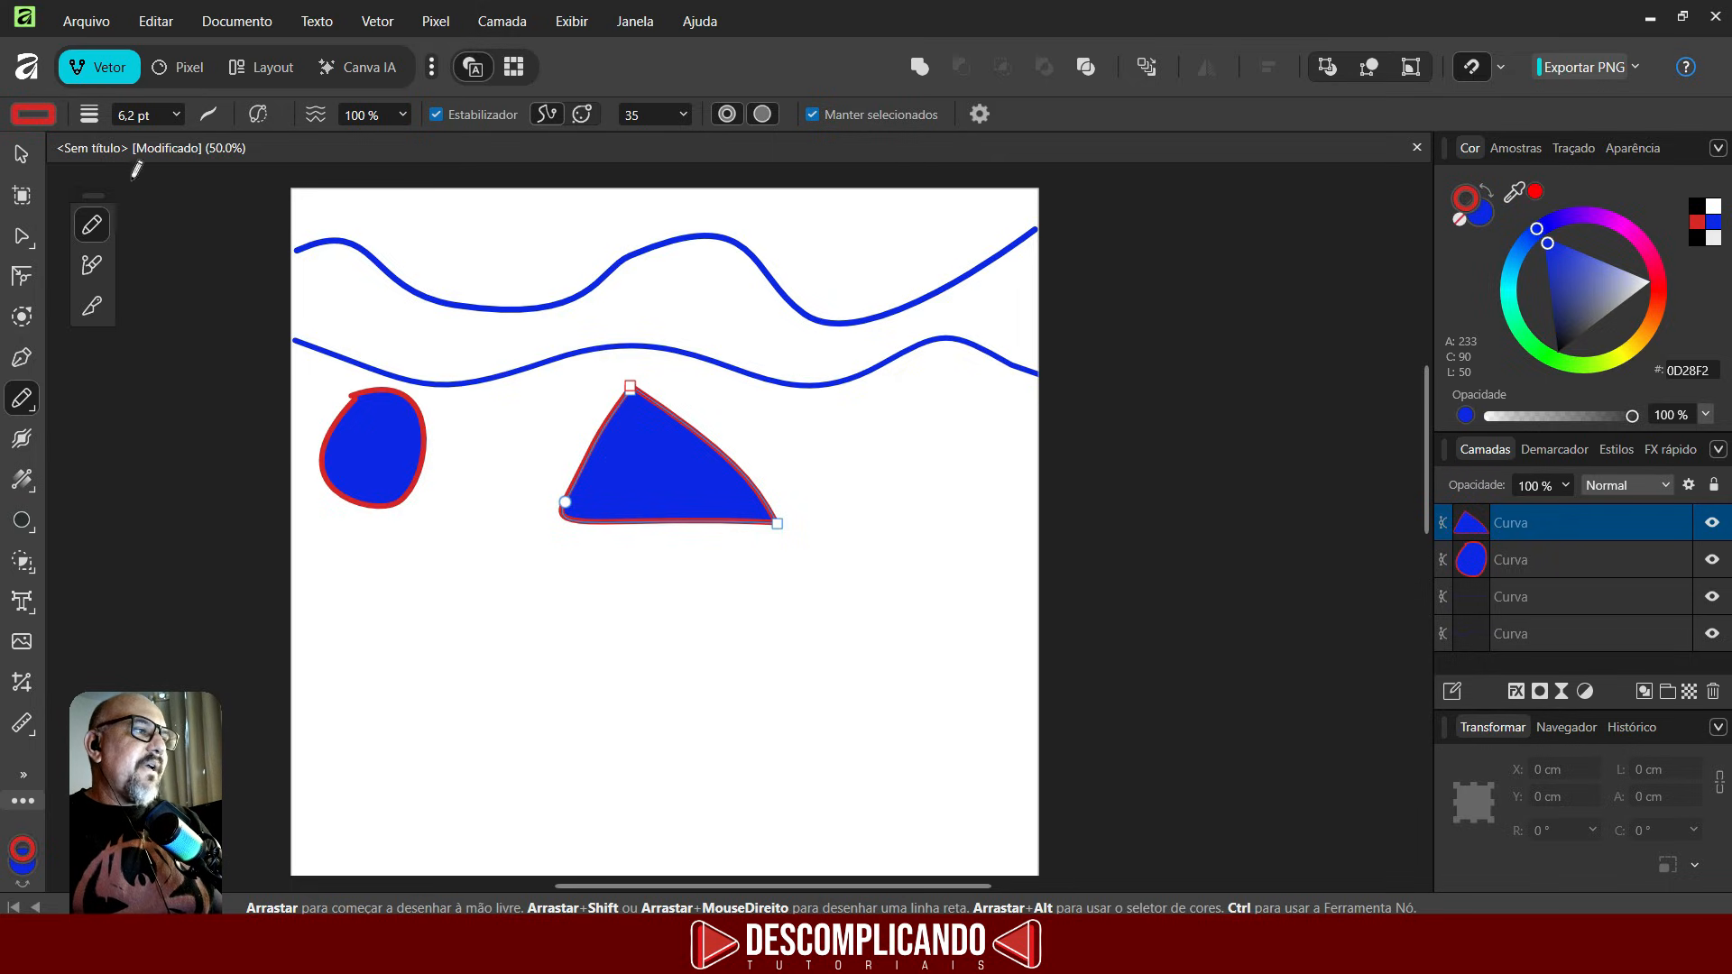
pyautogui.click(30, 112)
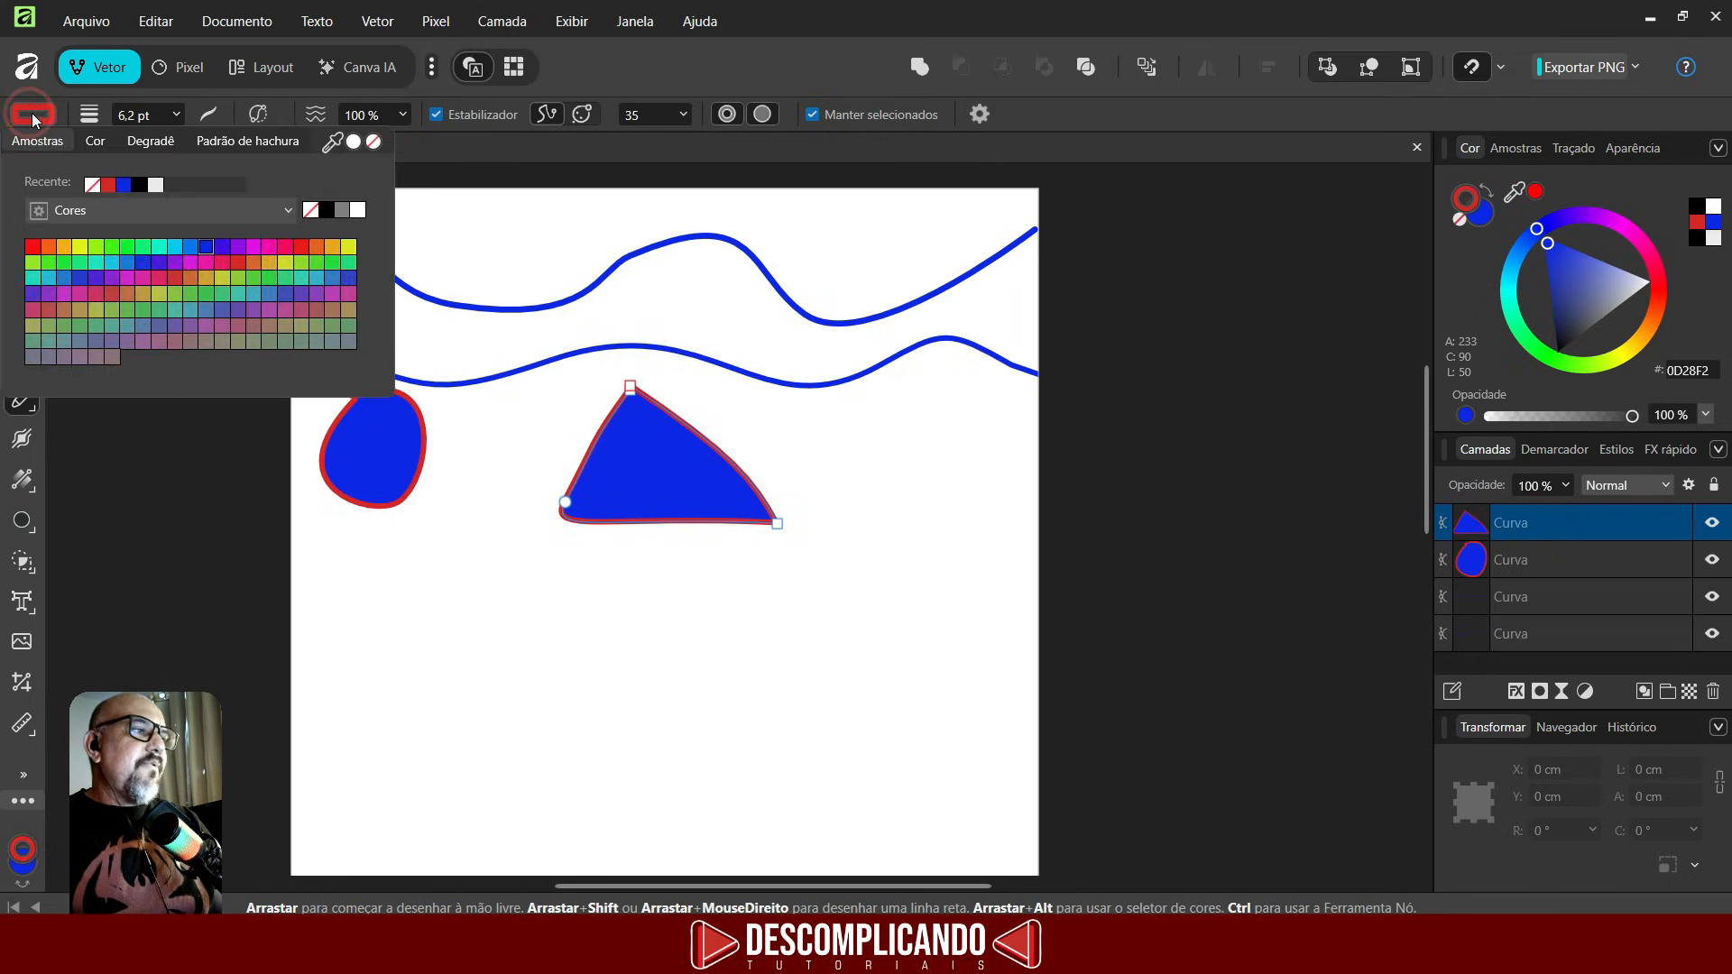
pyautogui.click(126, 184)
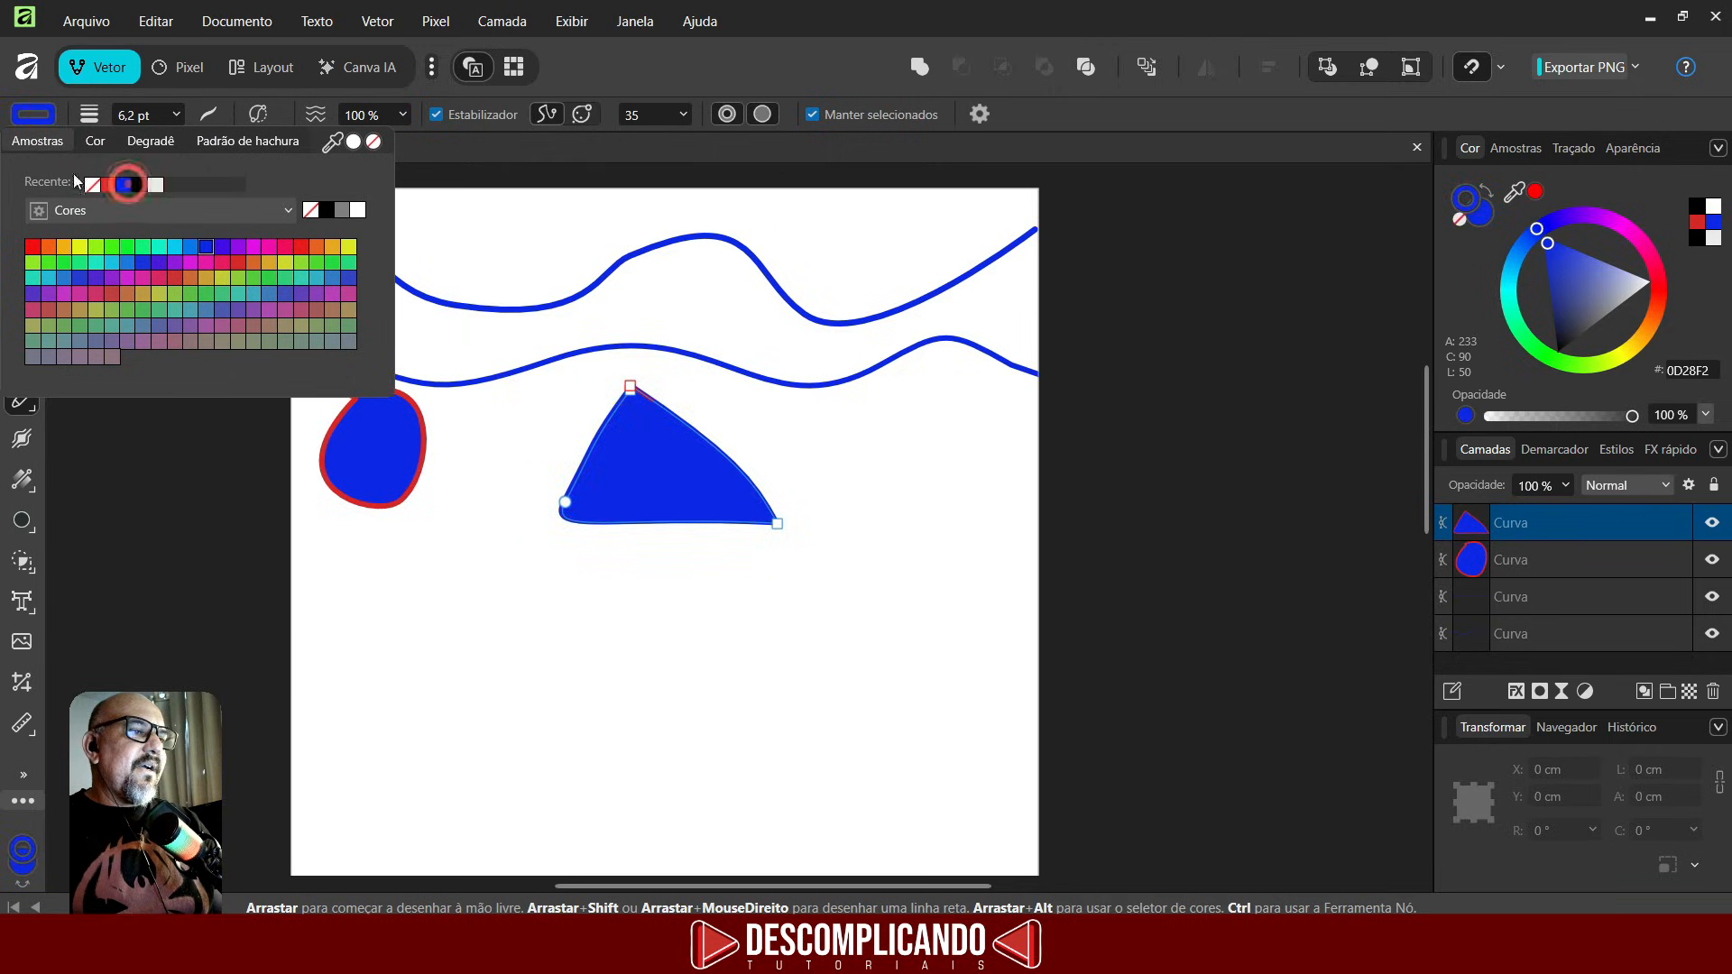
# - Switch to the Move tool and select the top wavy line
pyautogui.press('v')
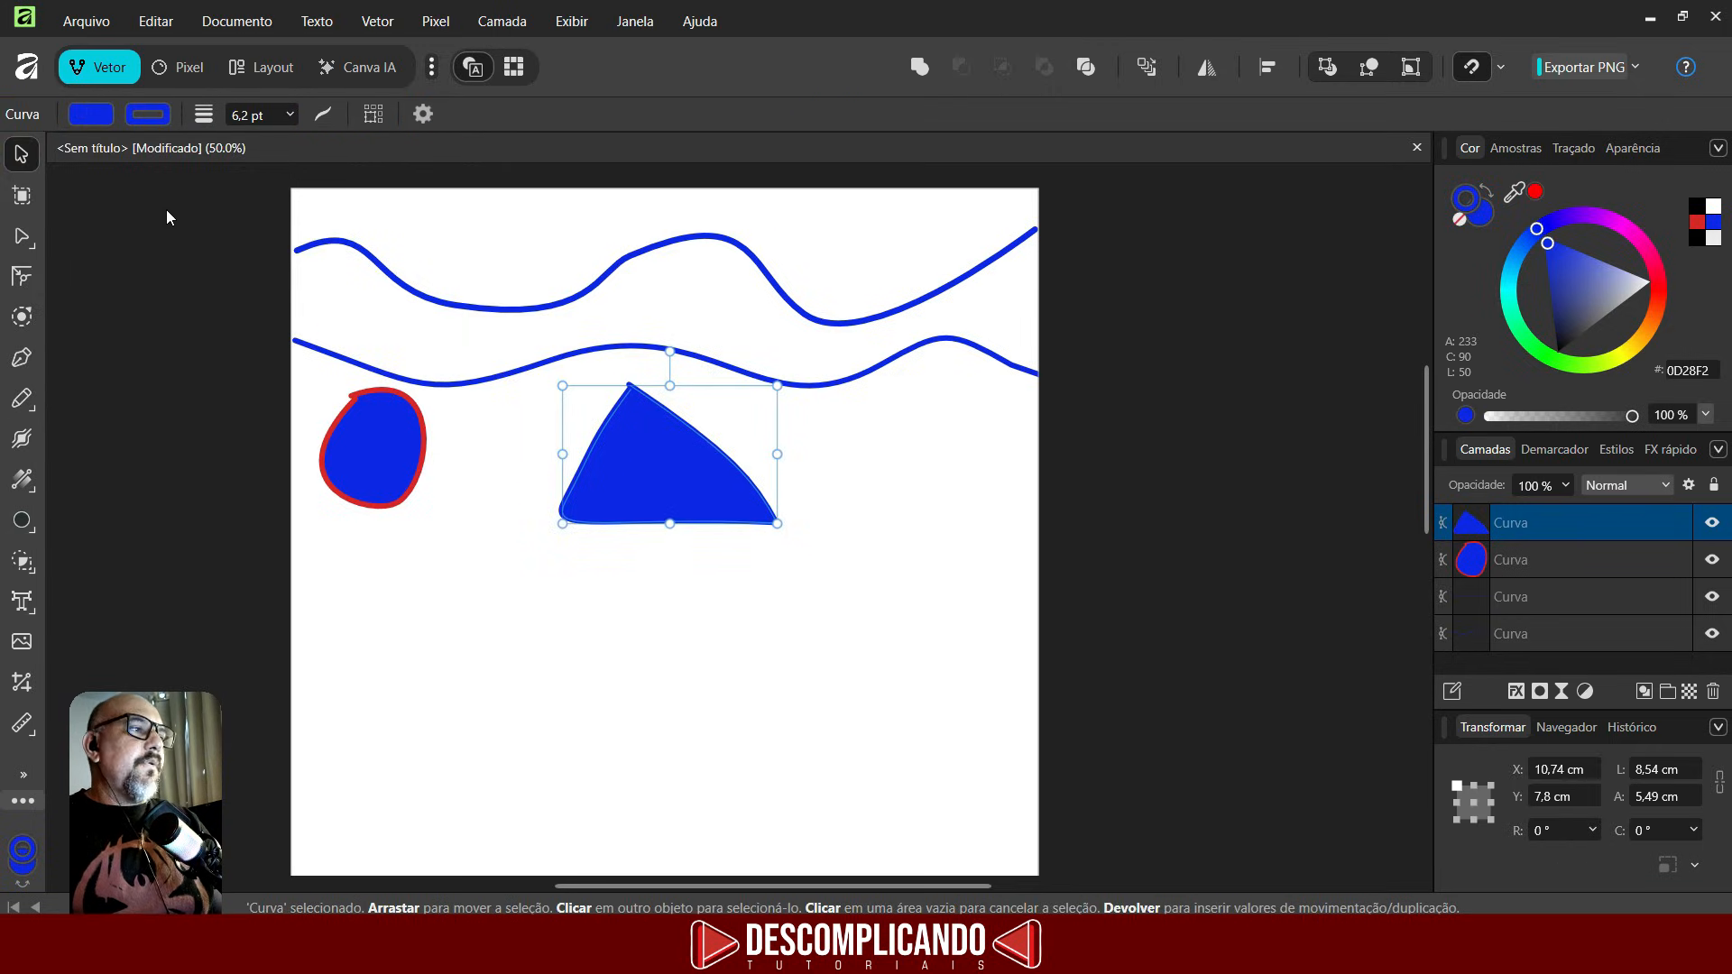
pyautogui.press('n')
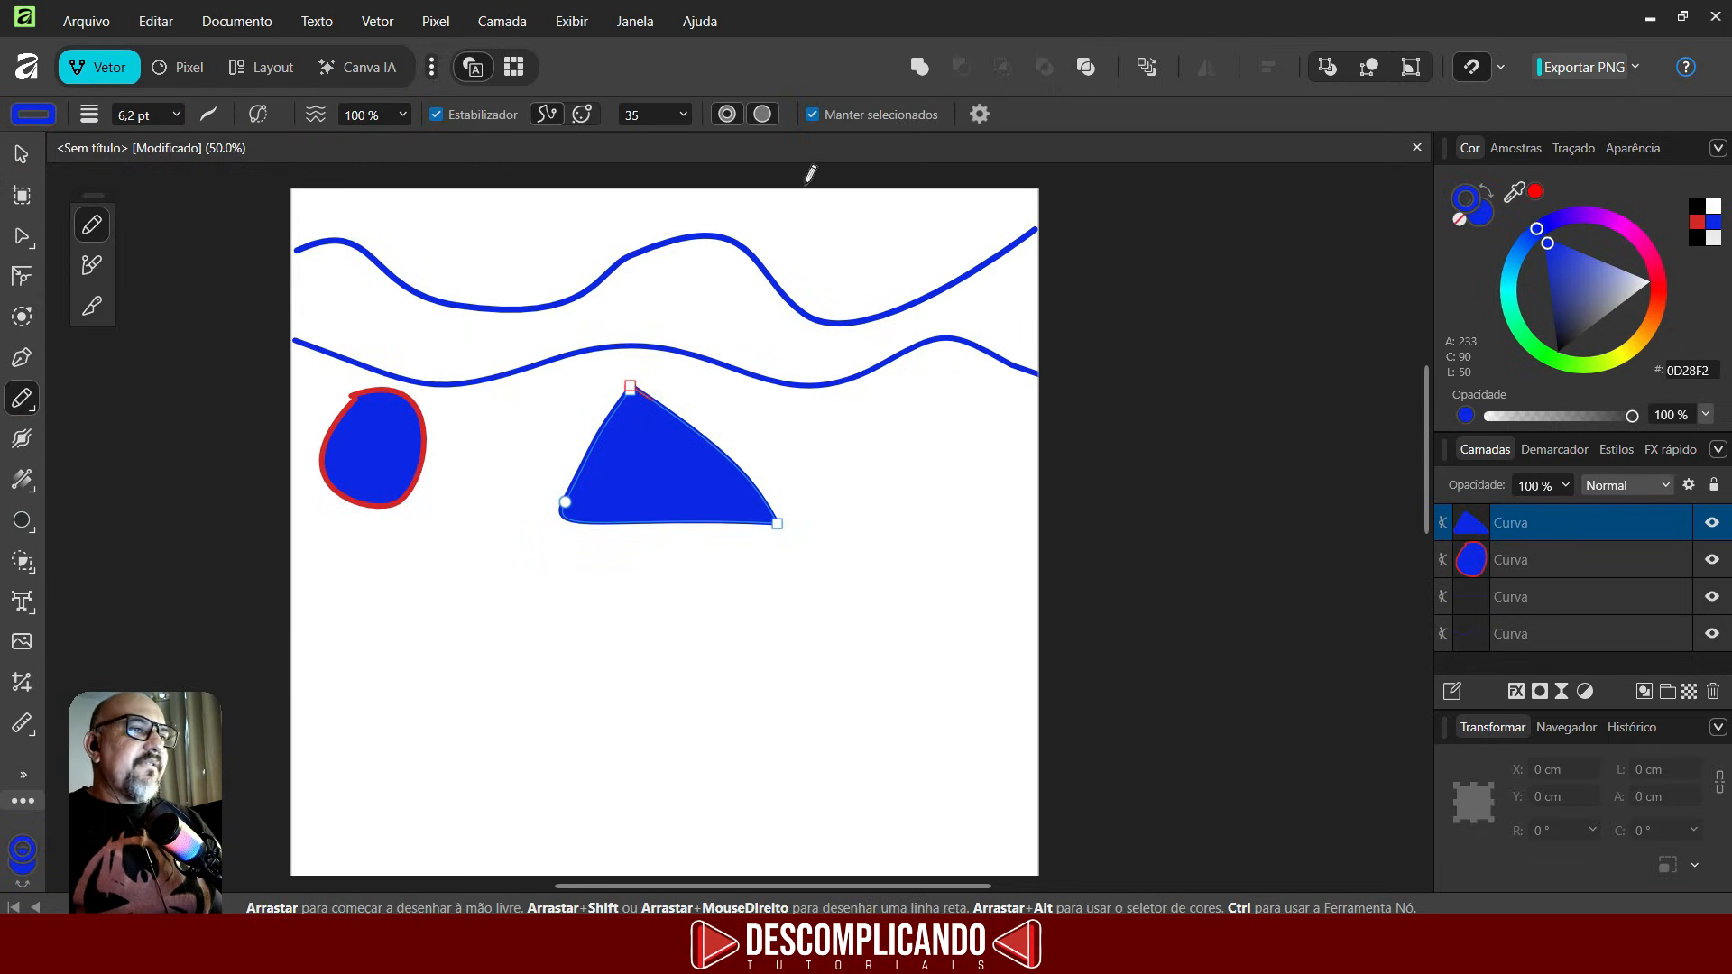
pyautogui.click(763, 114)
pyautogui.click(8, 157)
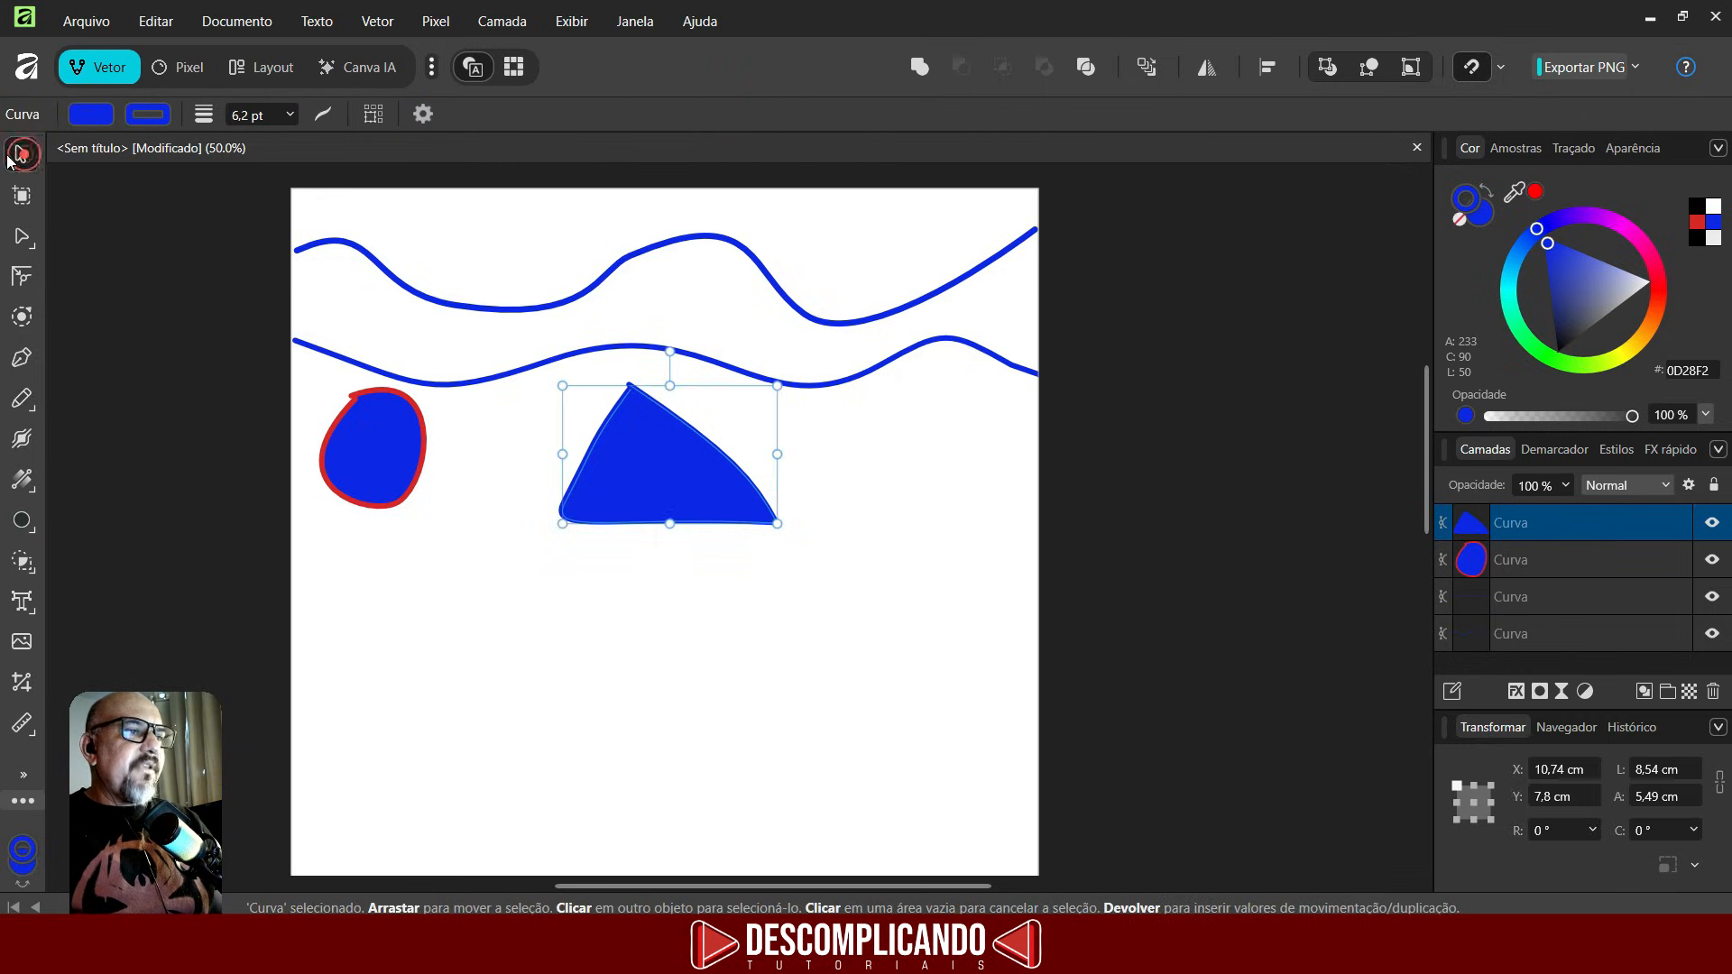
pyautogui.click(742, 249)
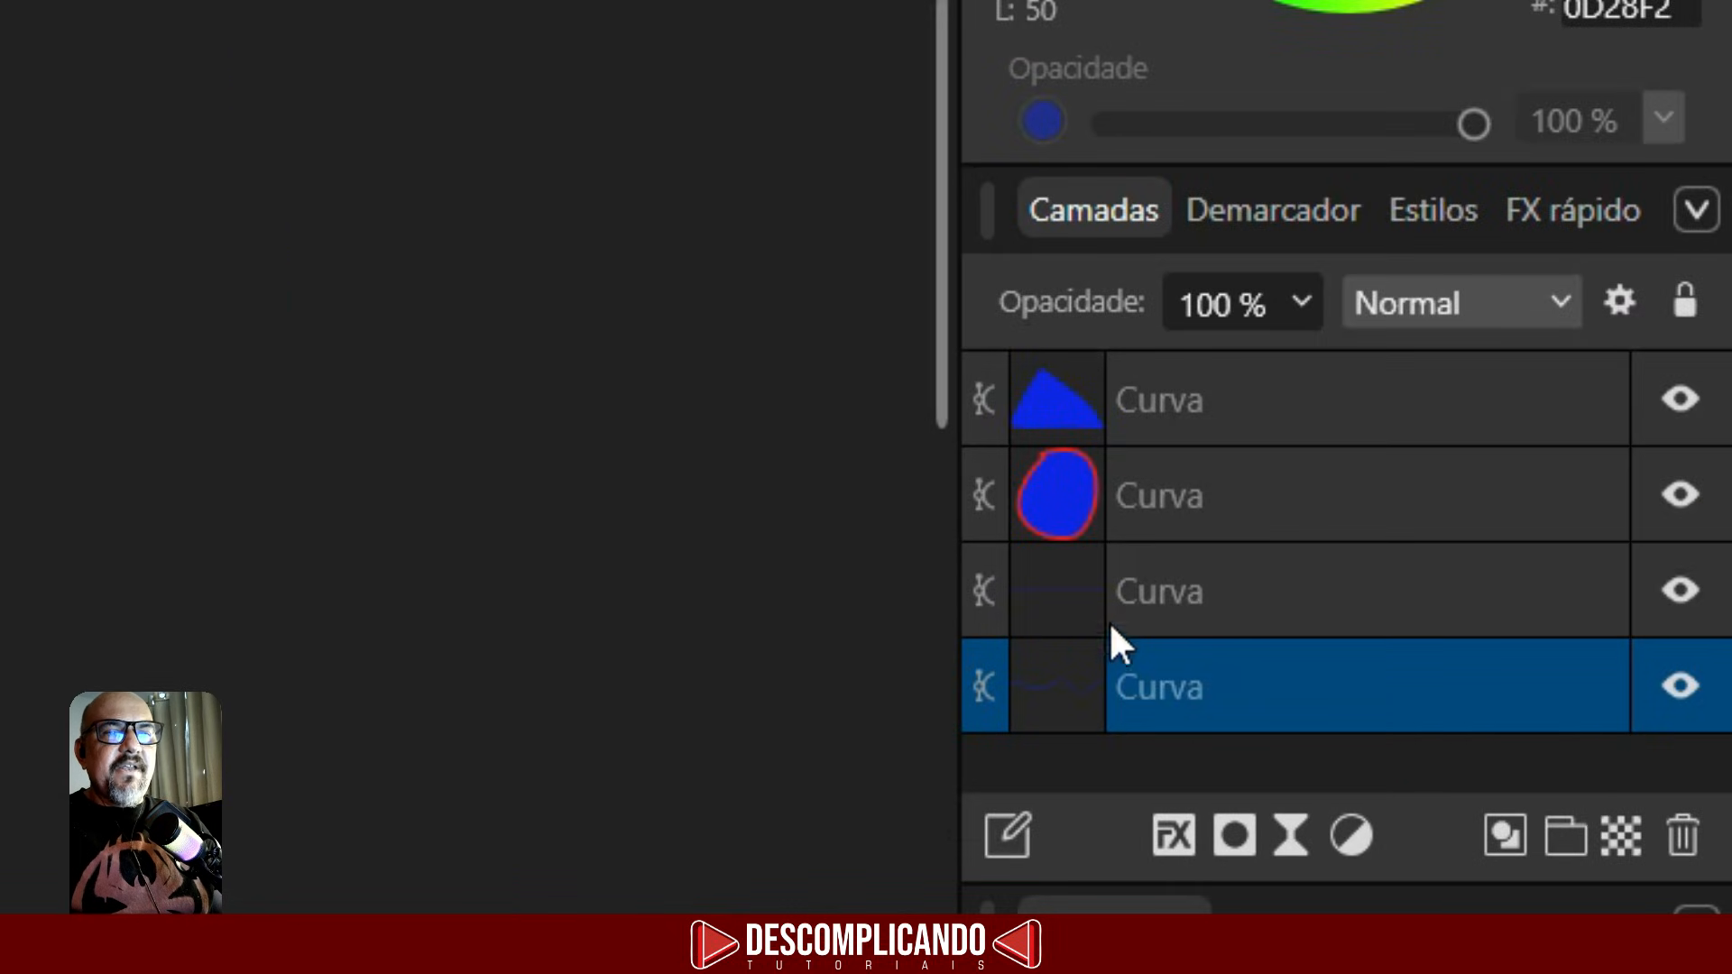
# - Apply the Traçado em acrílico 03 stroke brush to the top wavy line
pyautogui.click(1221, 587)
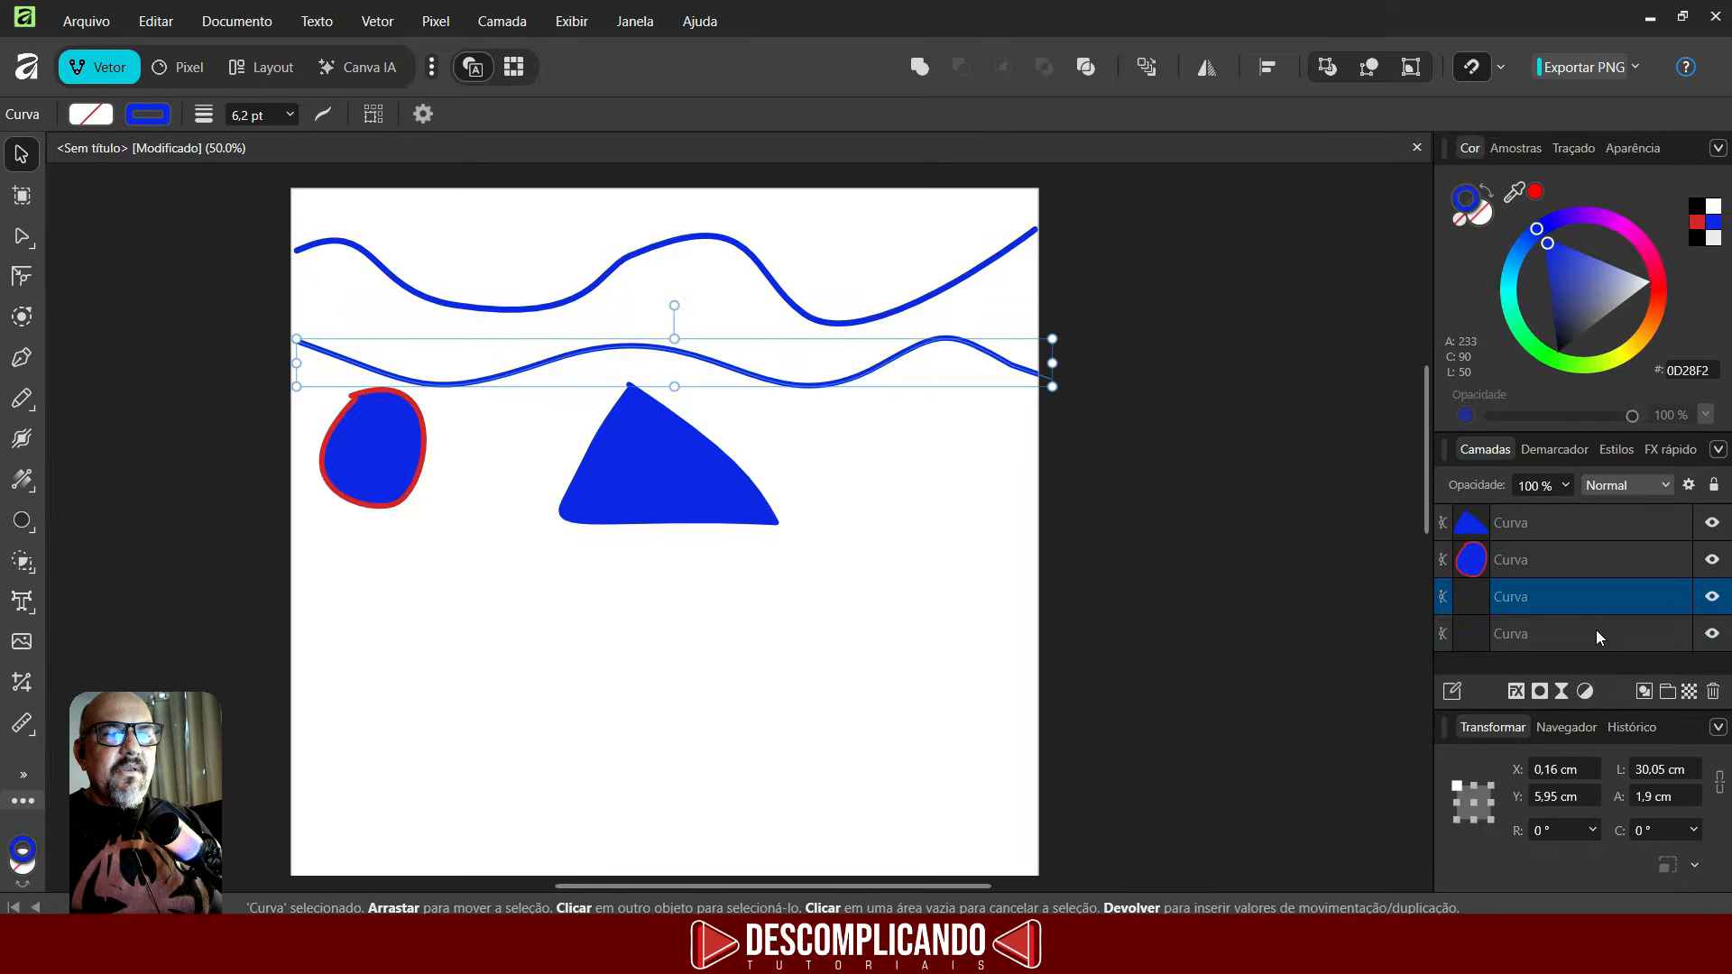
pyautogui.click(1596, 634)
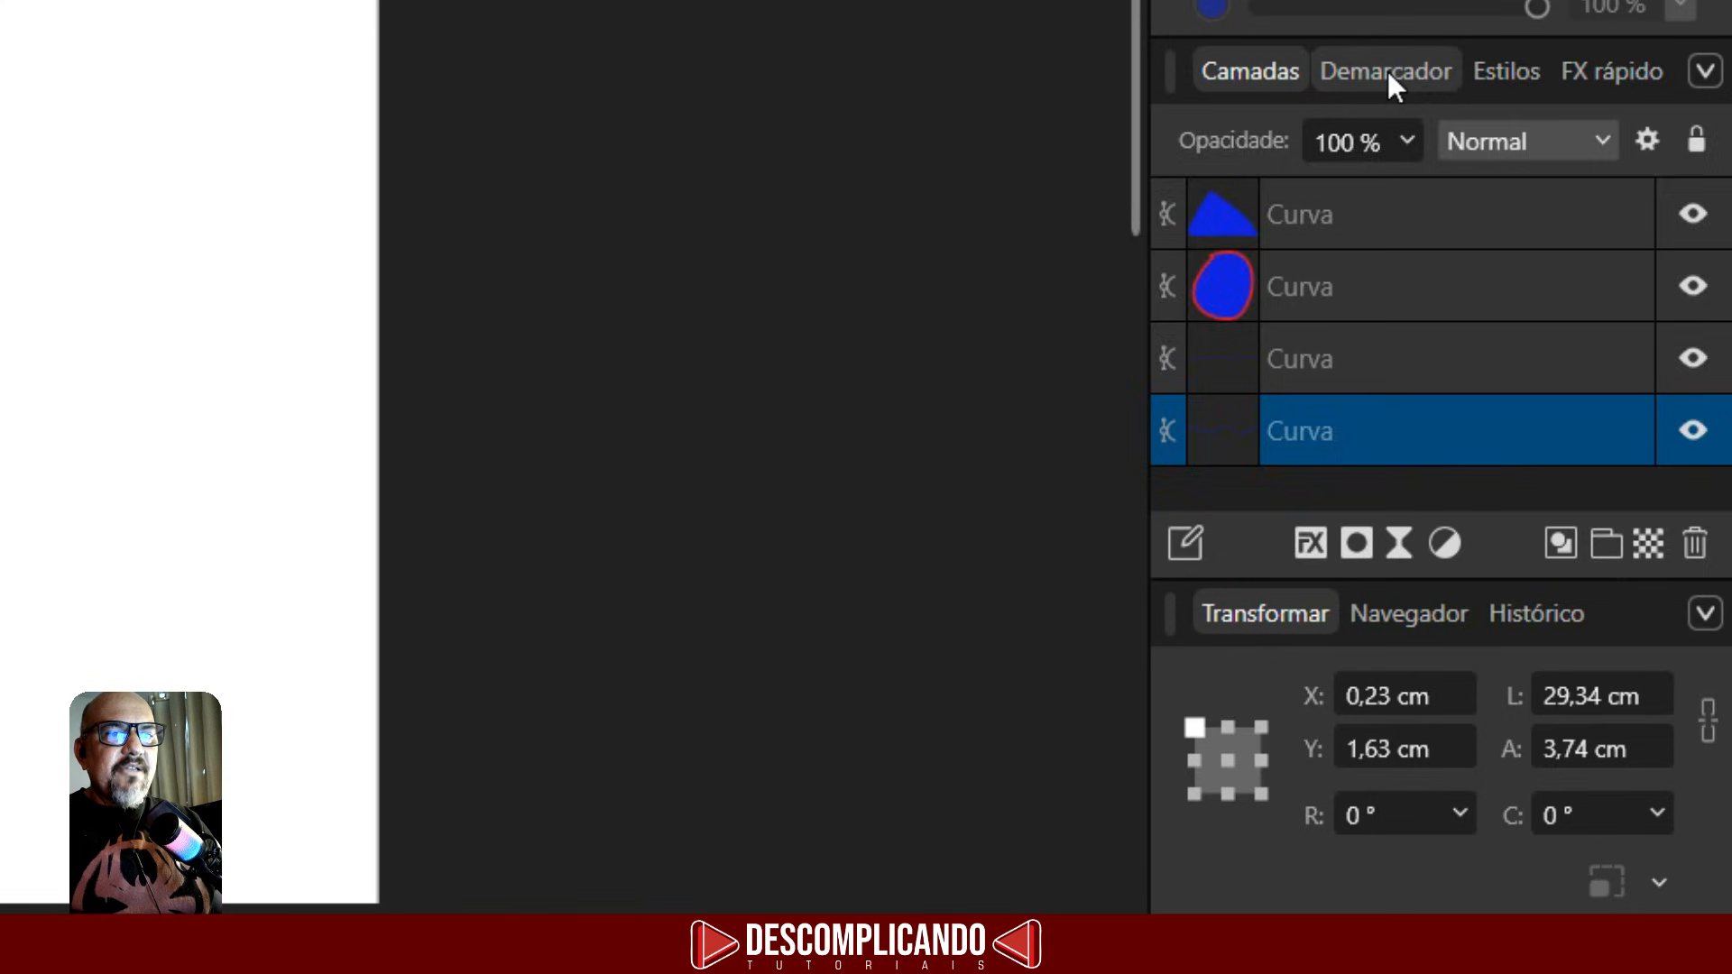
pyautogui.click(1387, 72)
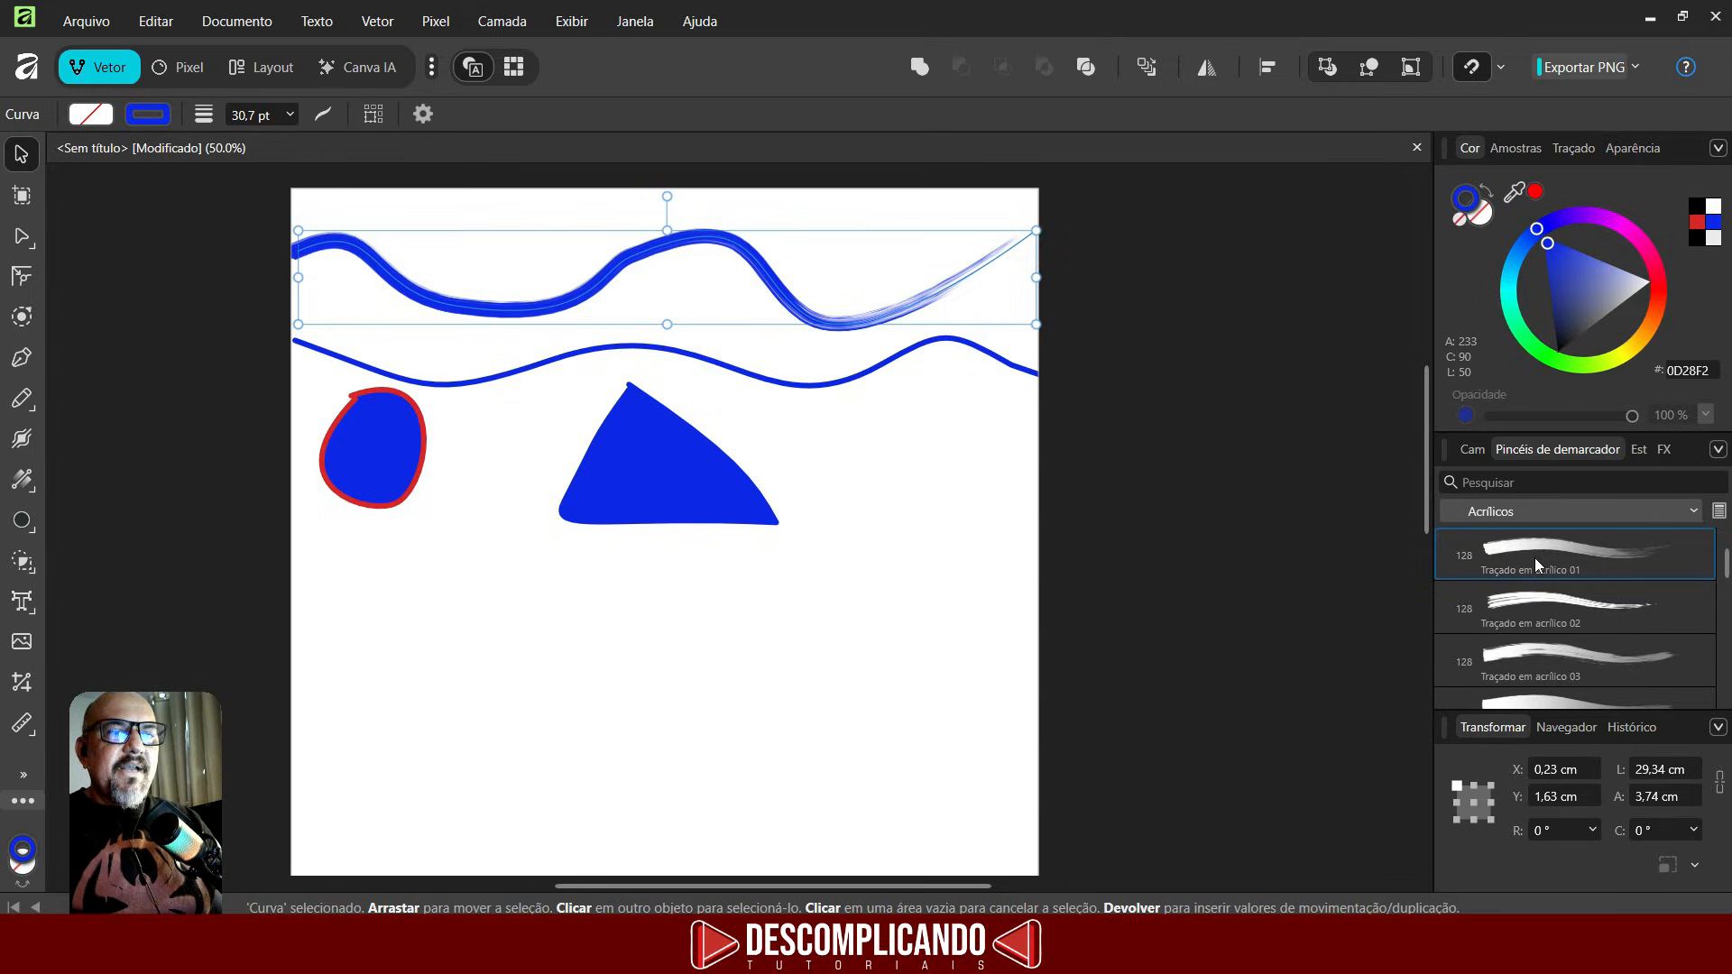
pyautogui.click(1381, 365)
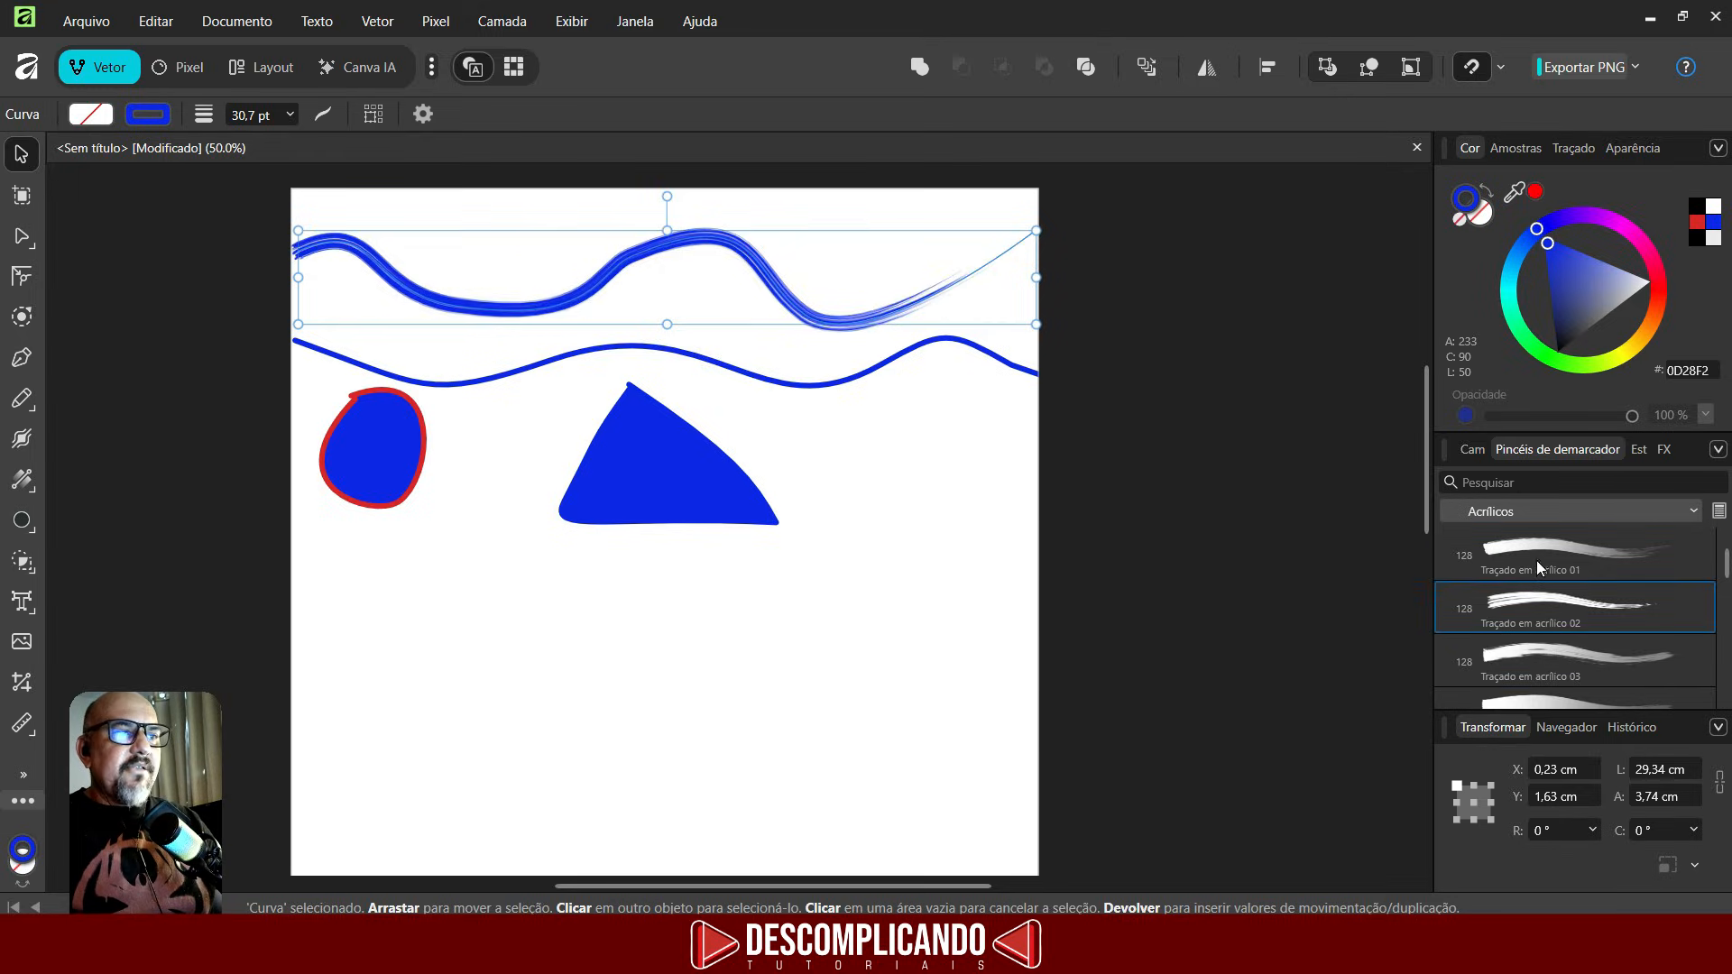
pyautogui.scroll(-1, 1534, 577)
pyautogui.click(1541, 594)
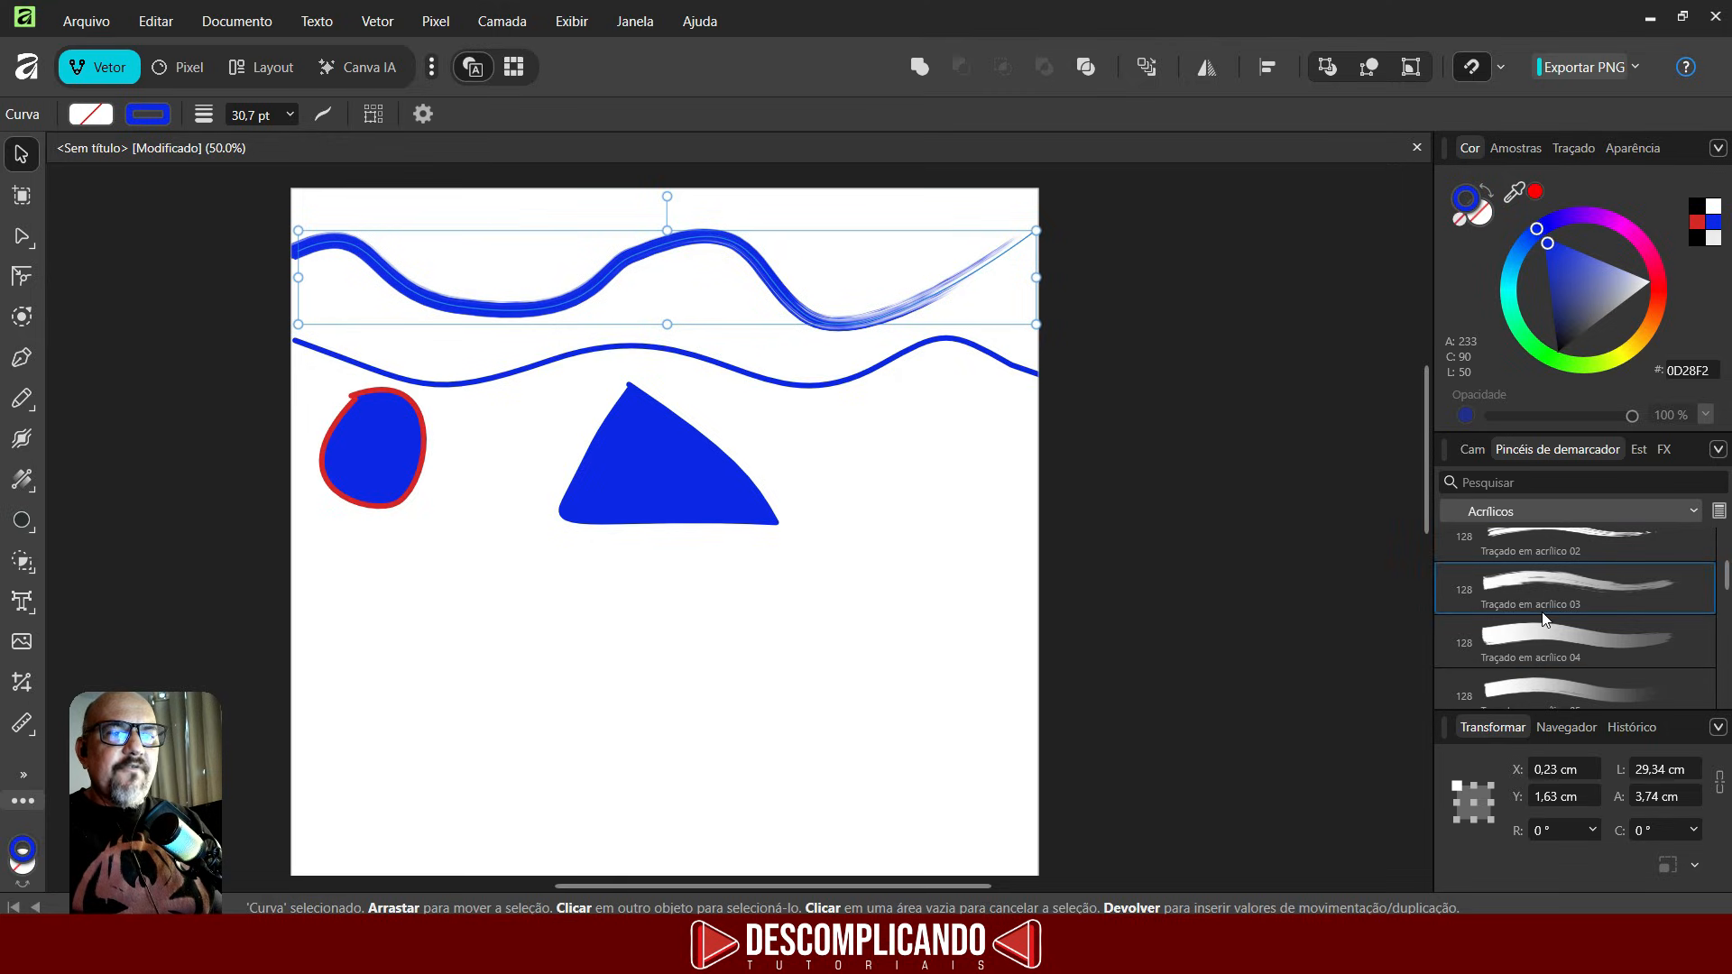
# - Apply the Aquarela redonda densa watercolour brush to the second wavy line, then deselect everything
pyautogui.click(1548, 509)
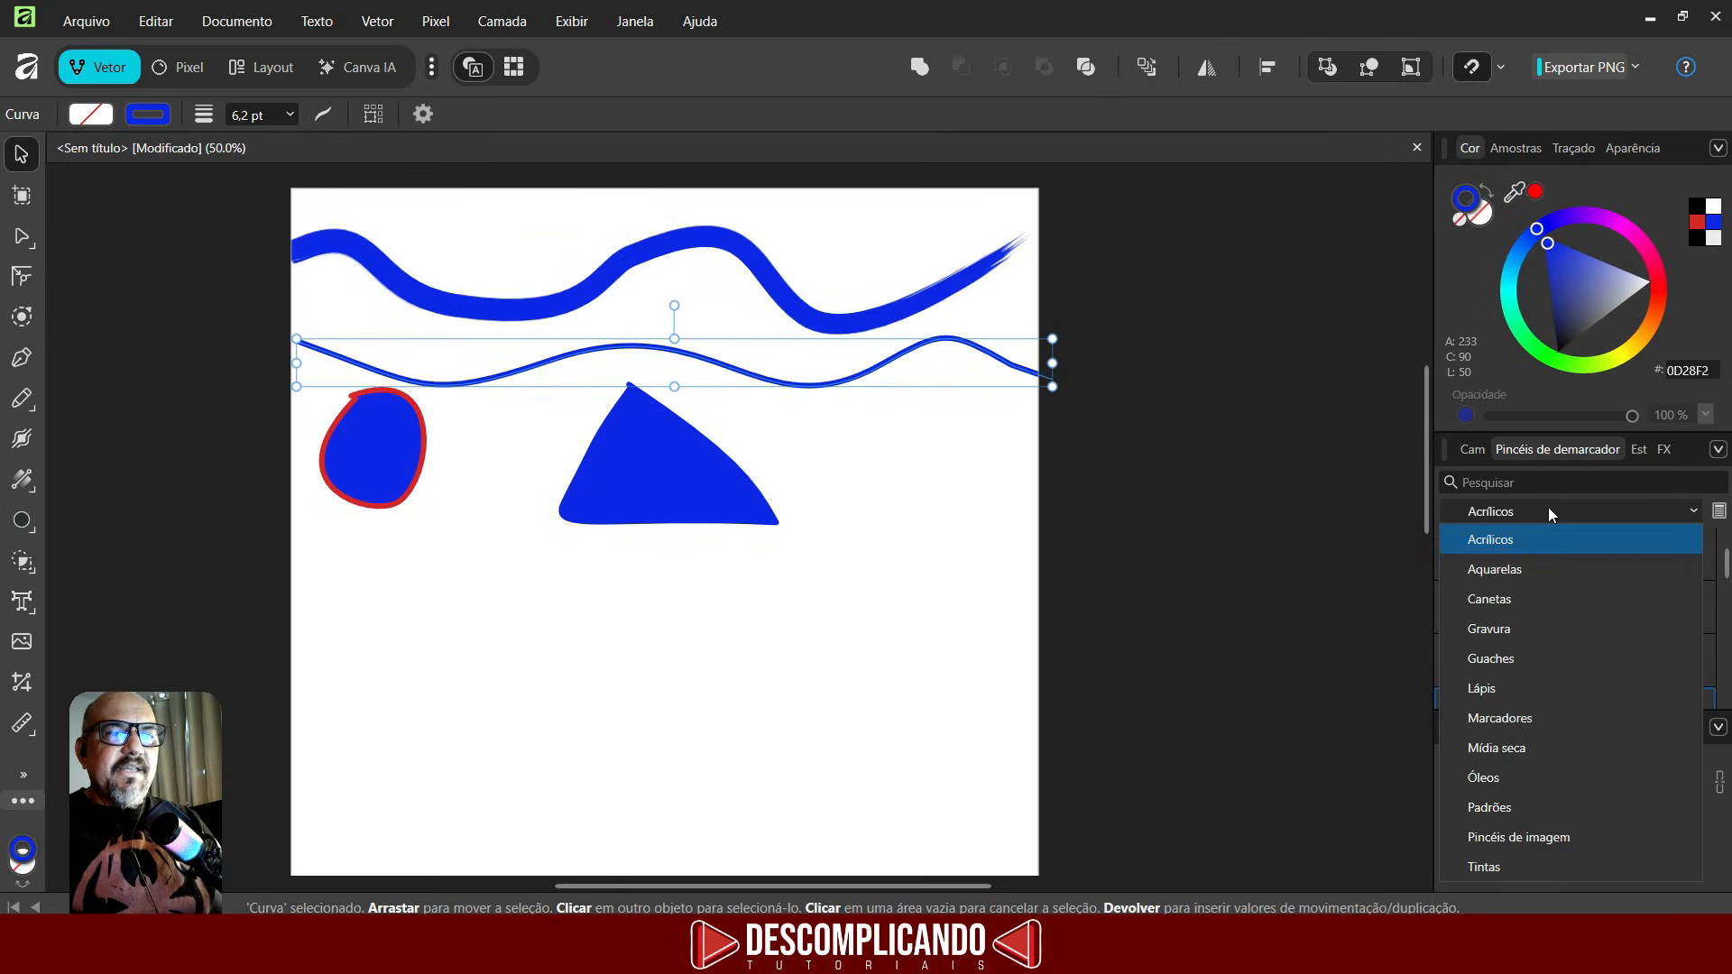
pyautogui.click(1493, 569)
pyautogui.click(1548, 568)
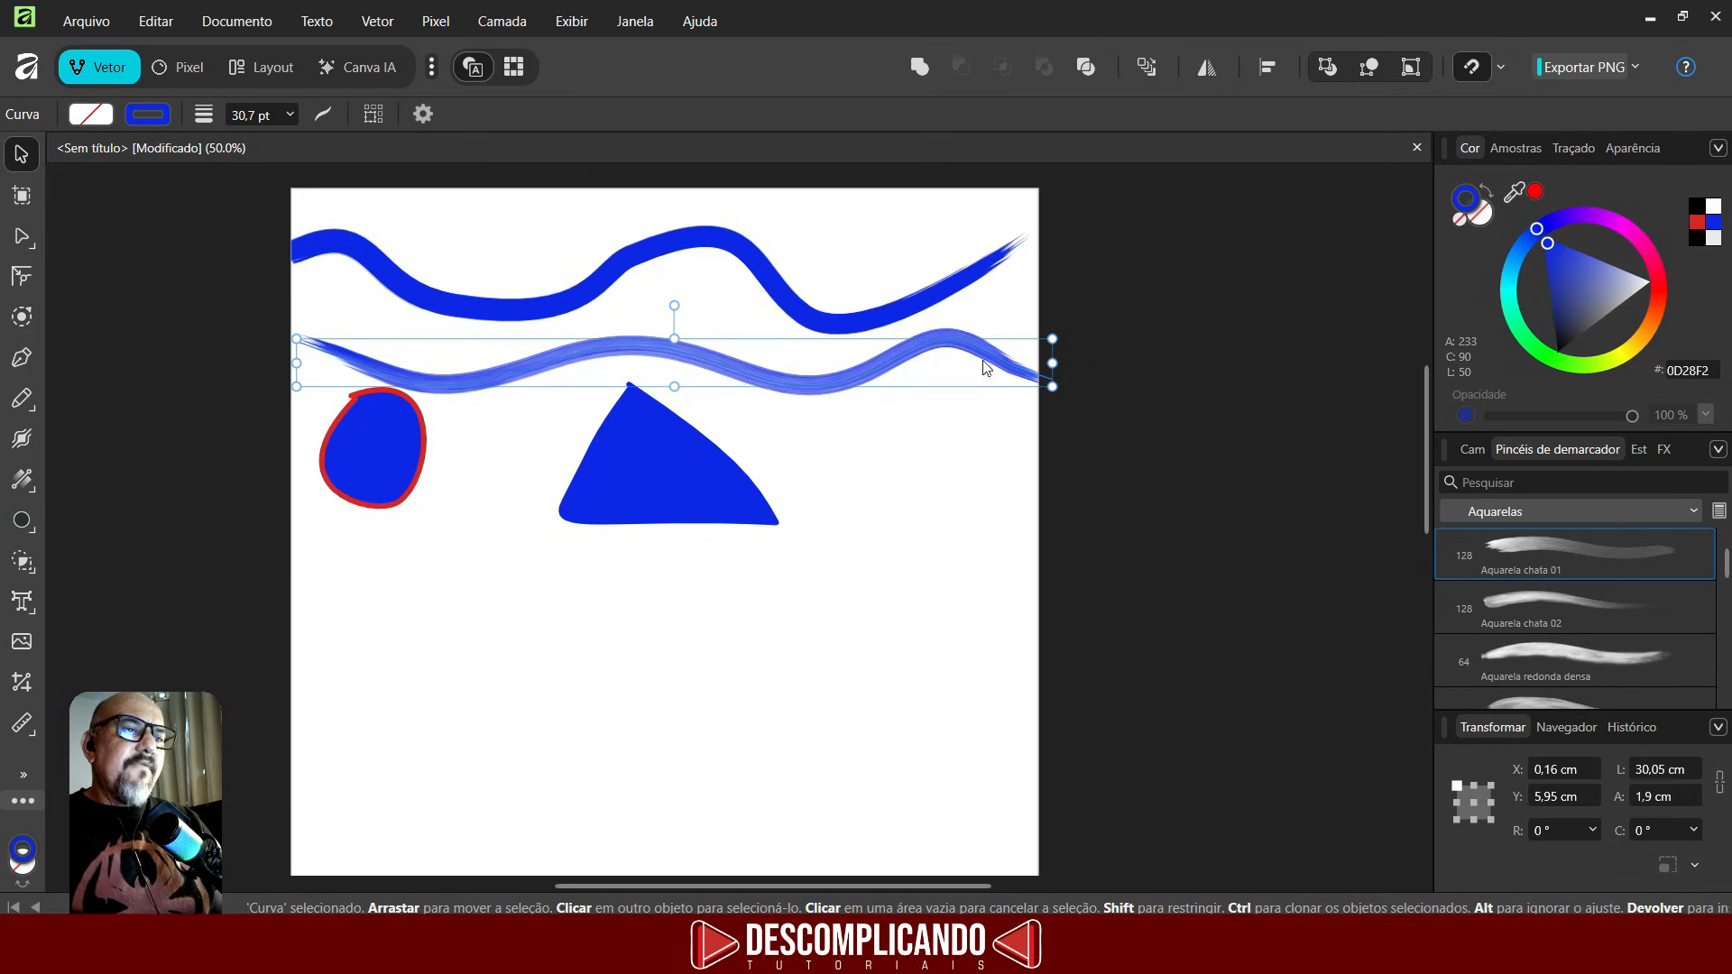
pyautogui.click(1545, 601)
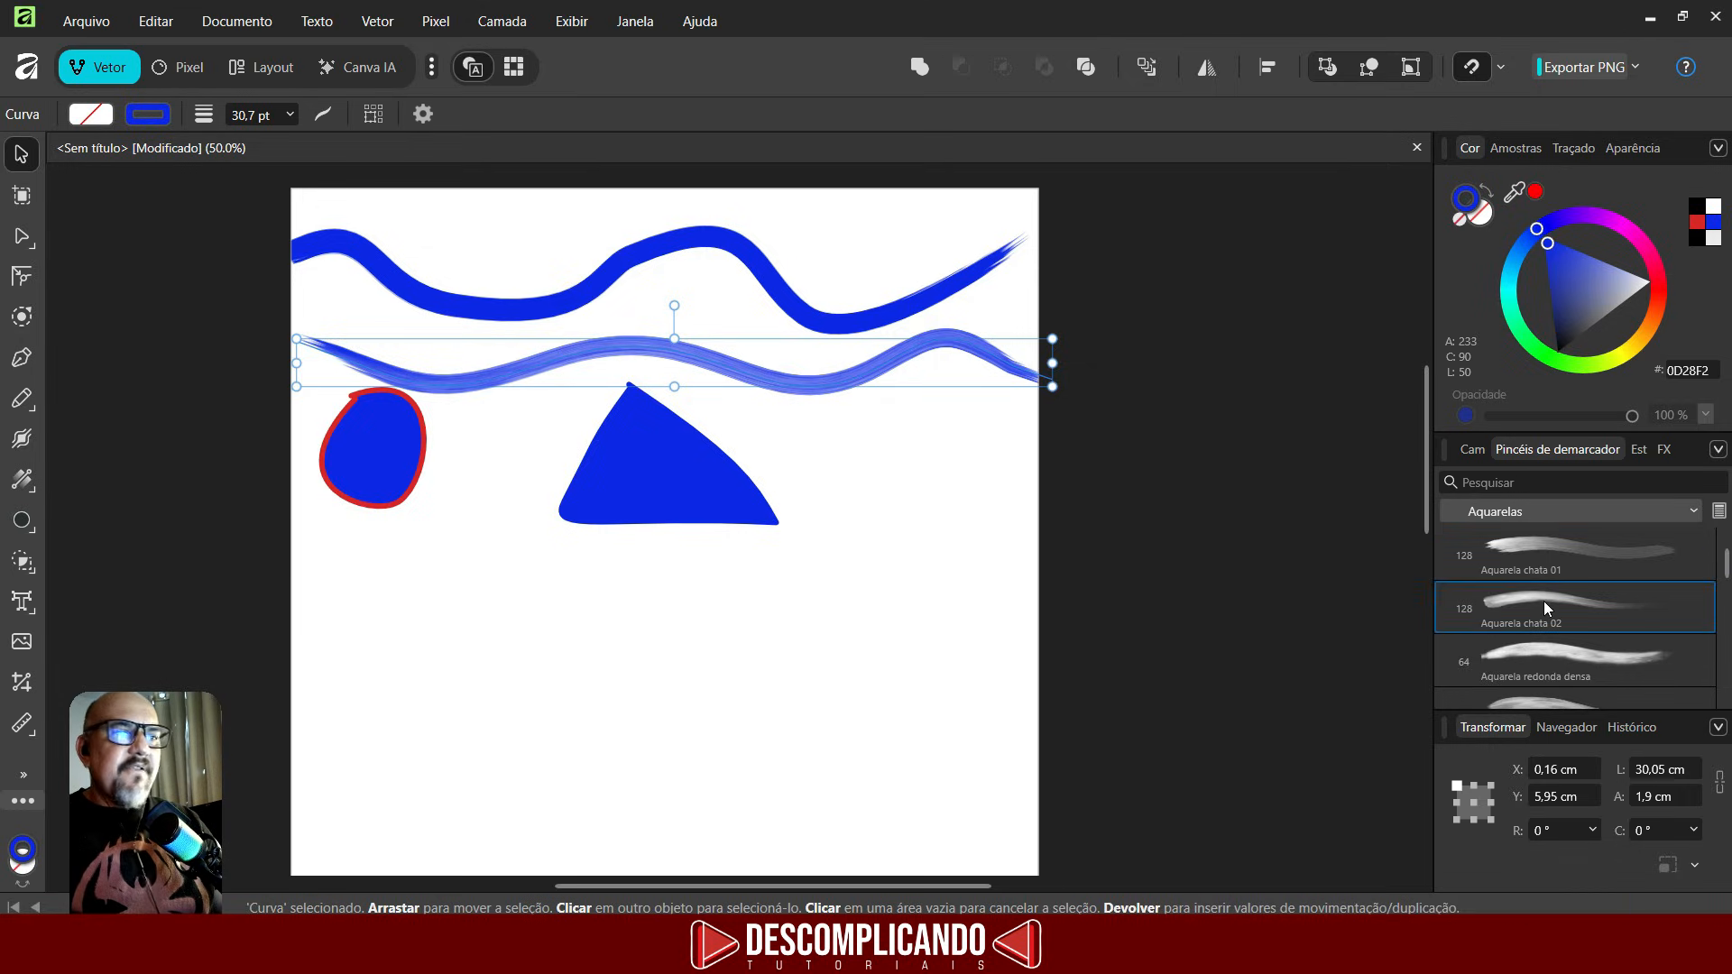
pyautogui.click(1546, 643)
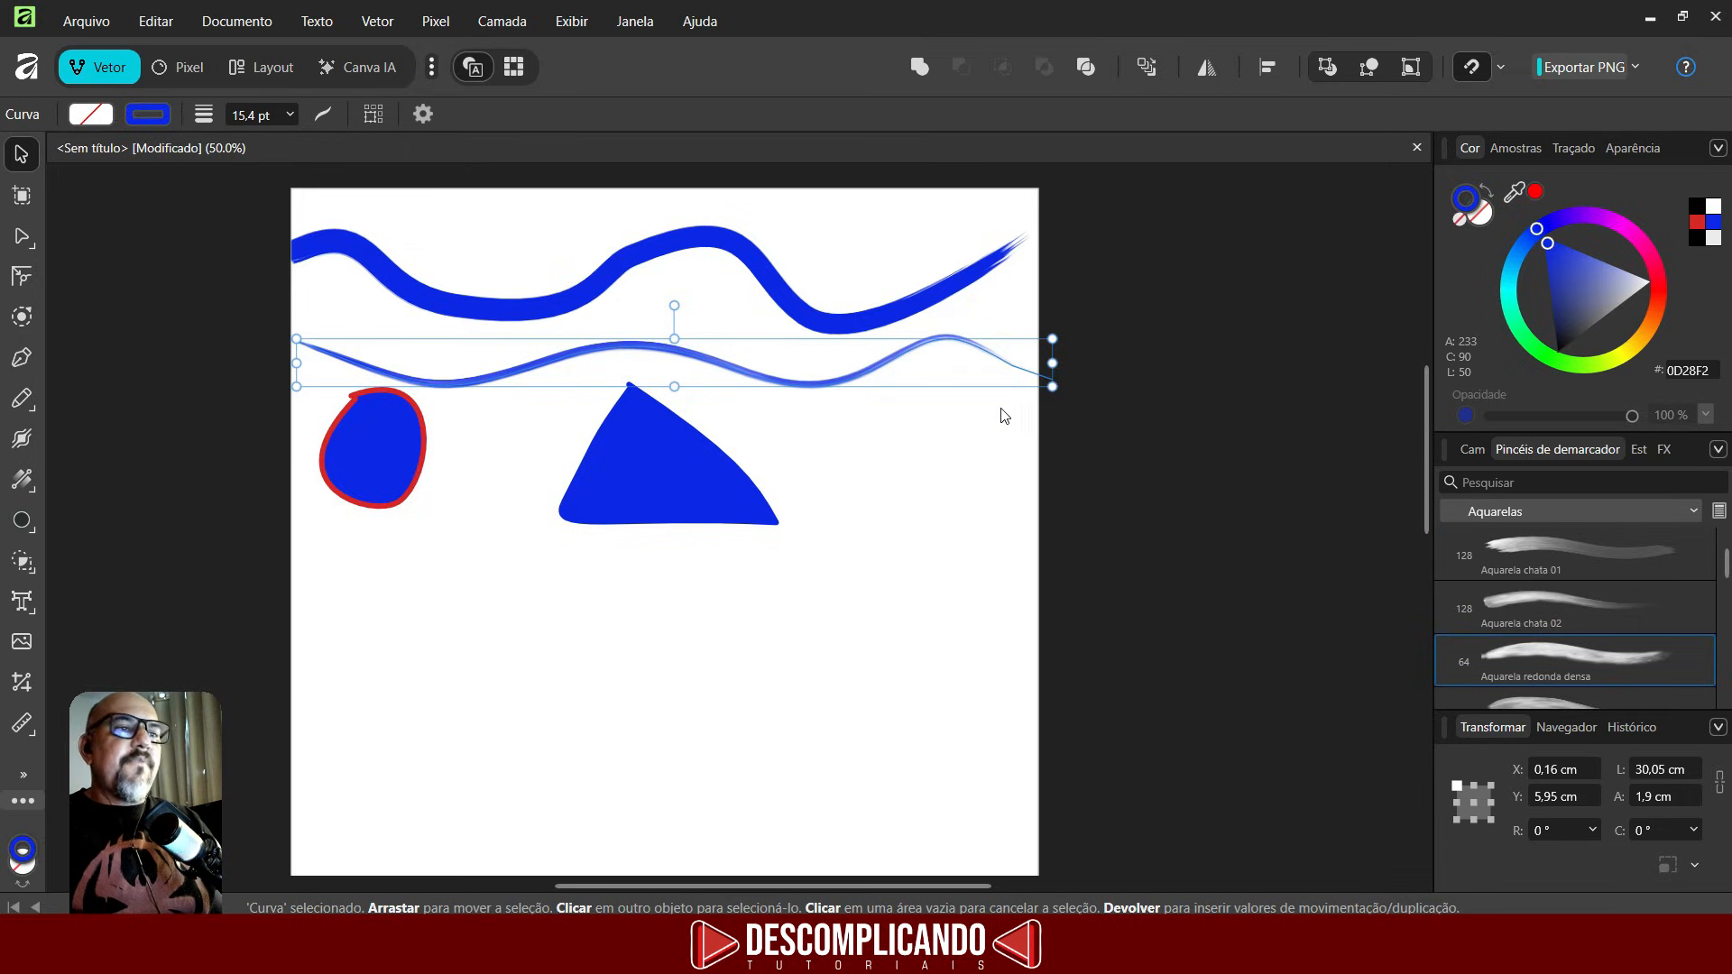
pyautogui.click(1687, 512)
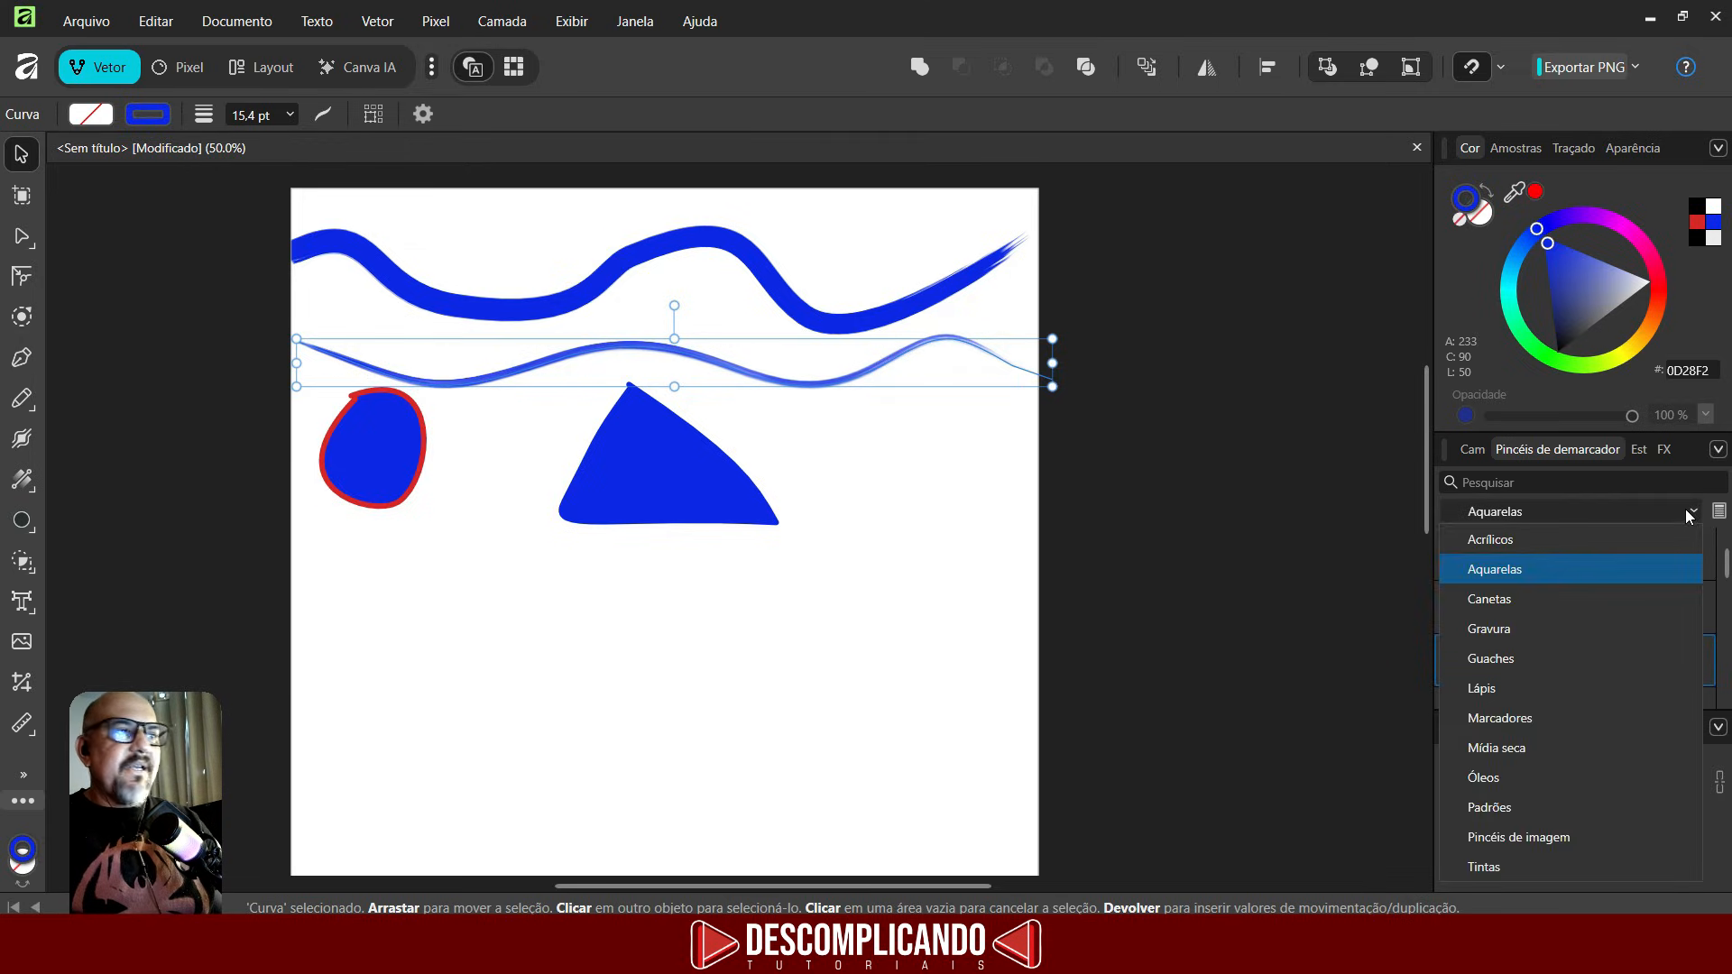
pyautogui.click(927, 494)
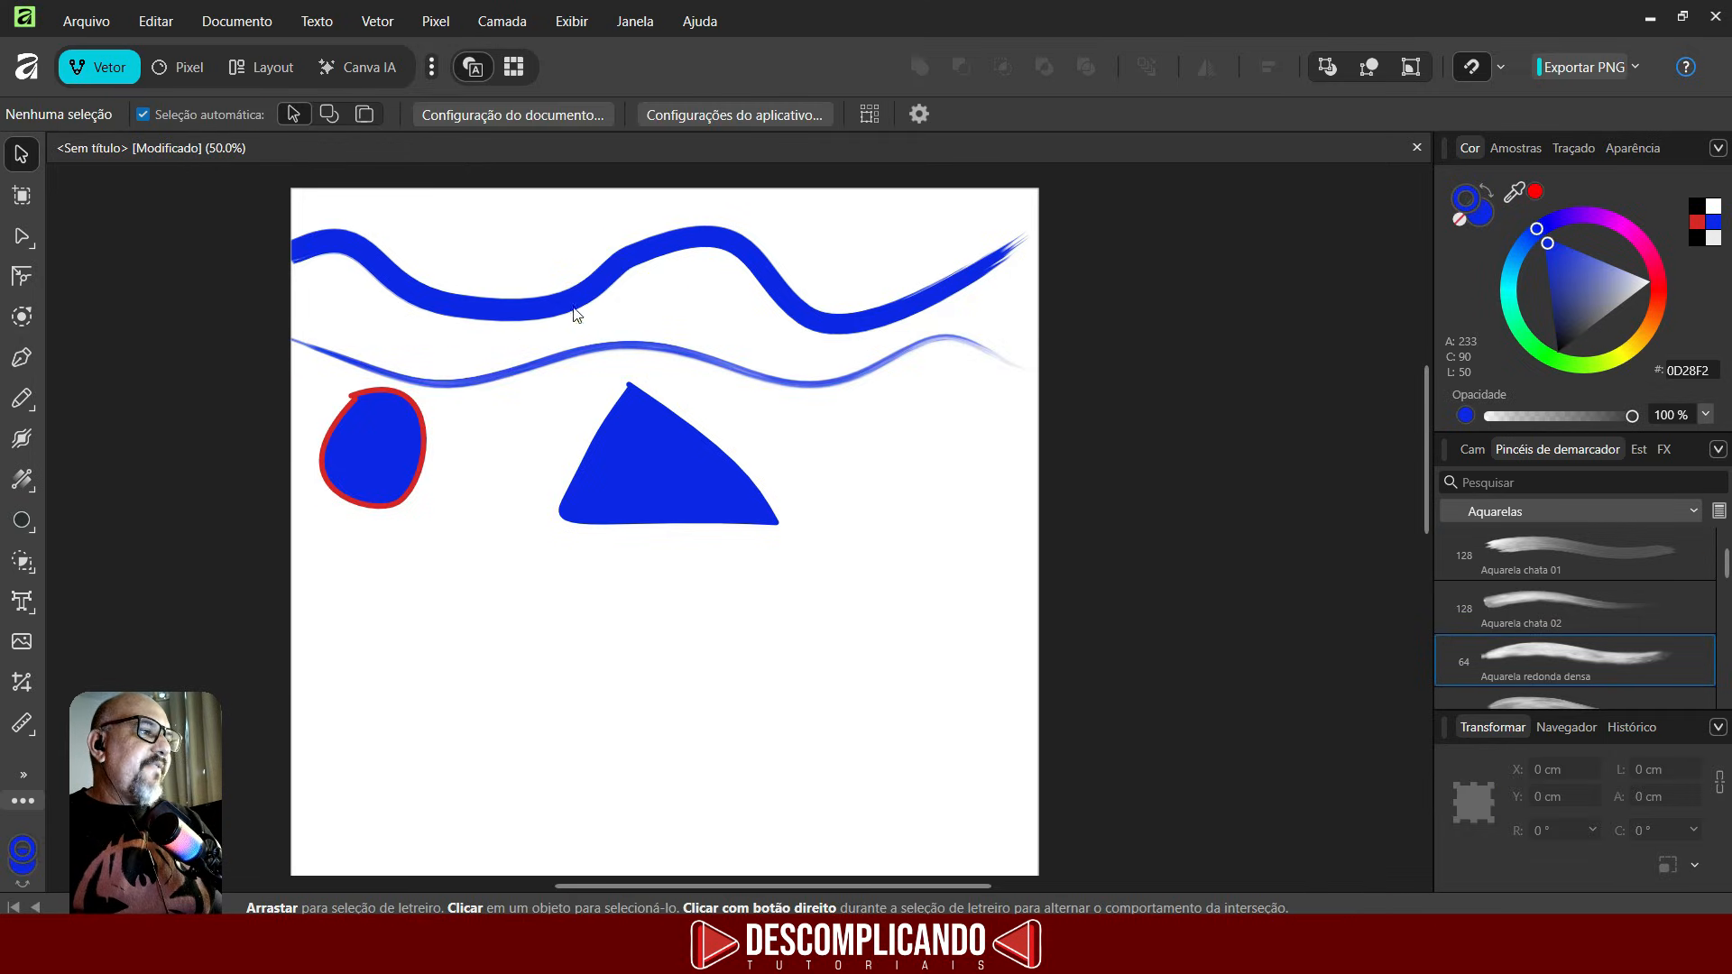
# - Switch to the Vector Brush tool and paint a wavy stroke across the page below the shapes
pyautogui.click(22, 397)
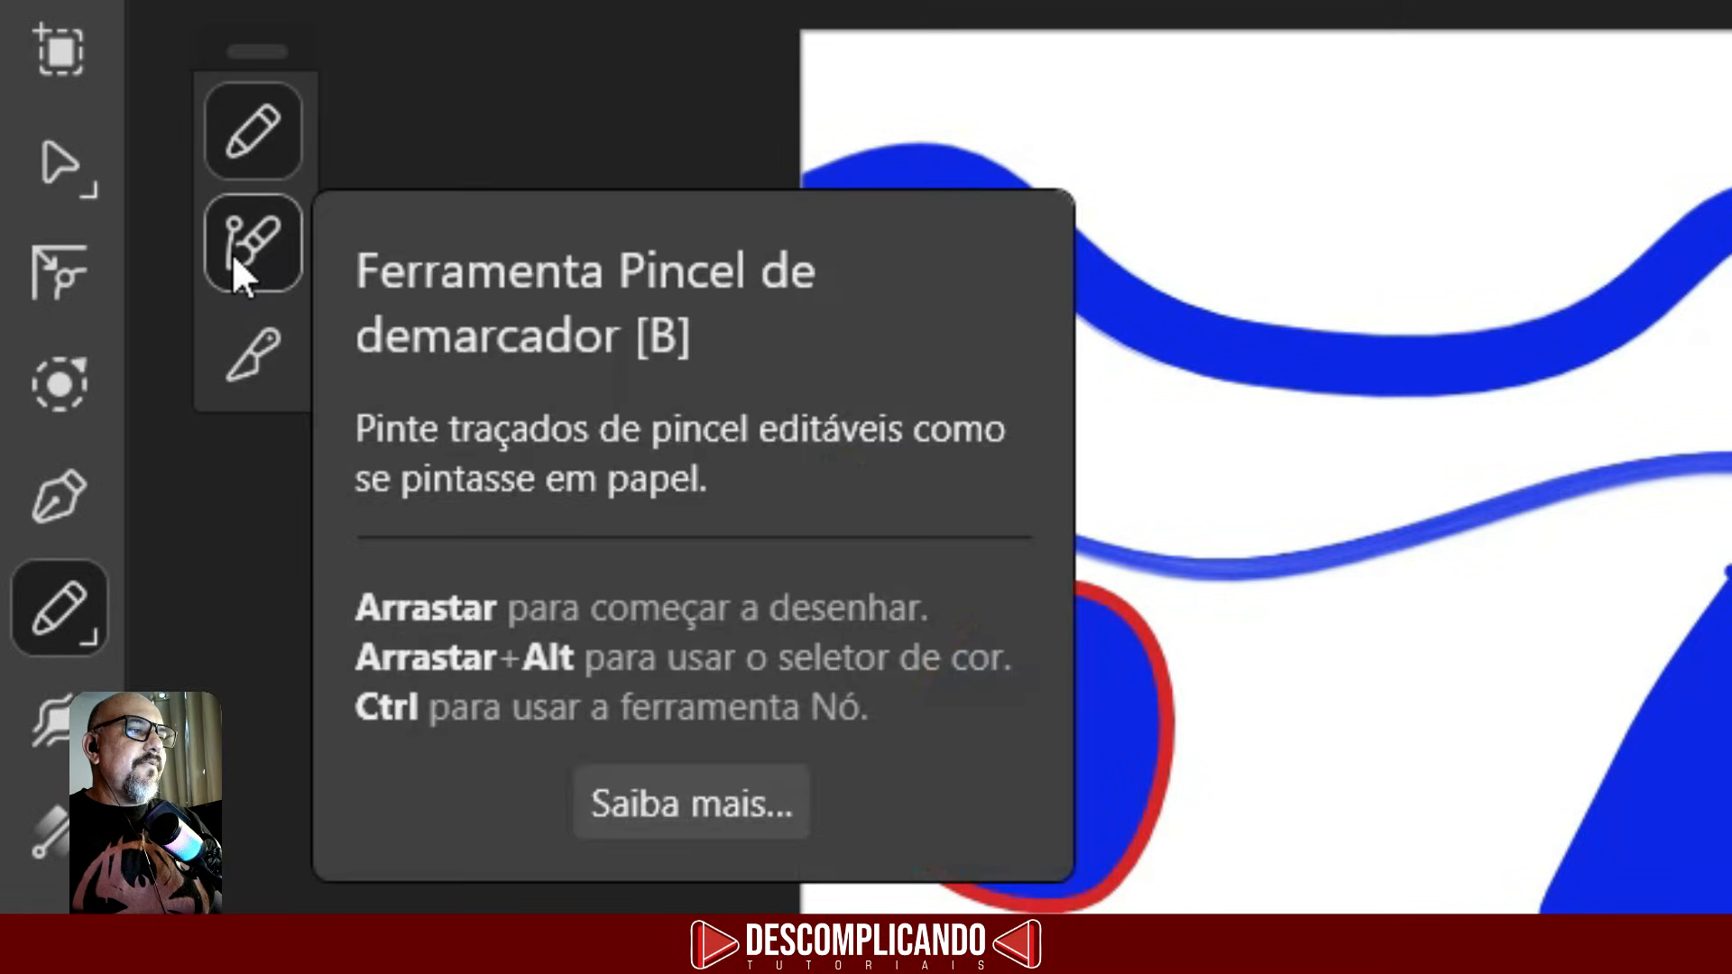
pyautogui.click(231, 252)
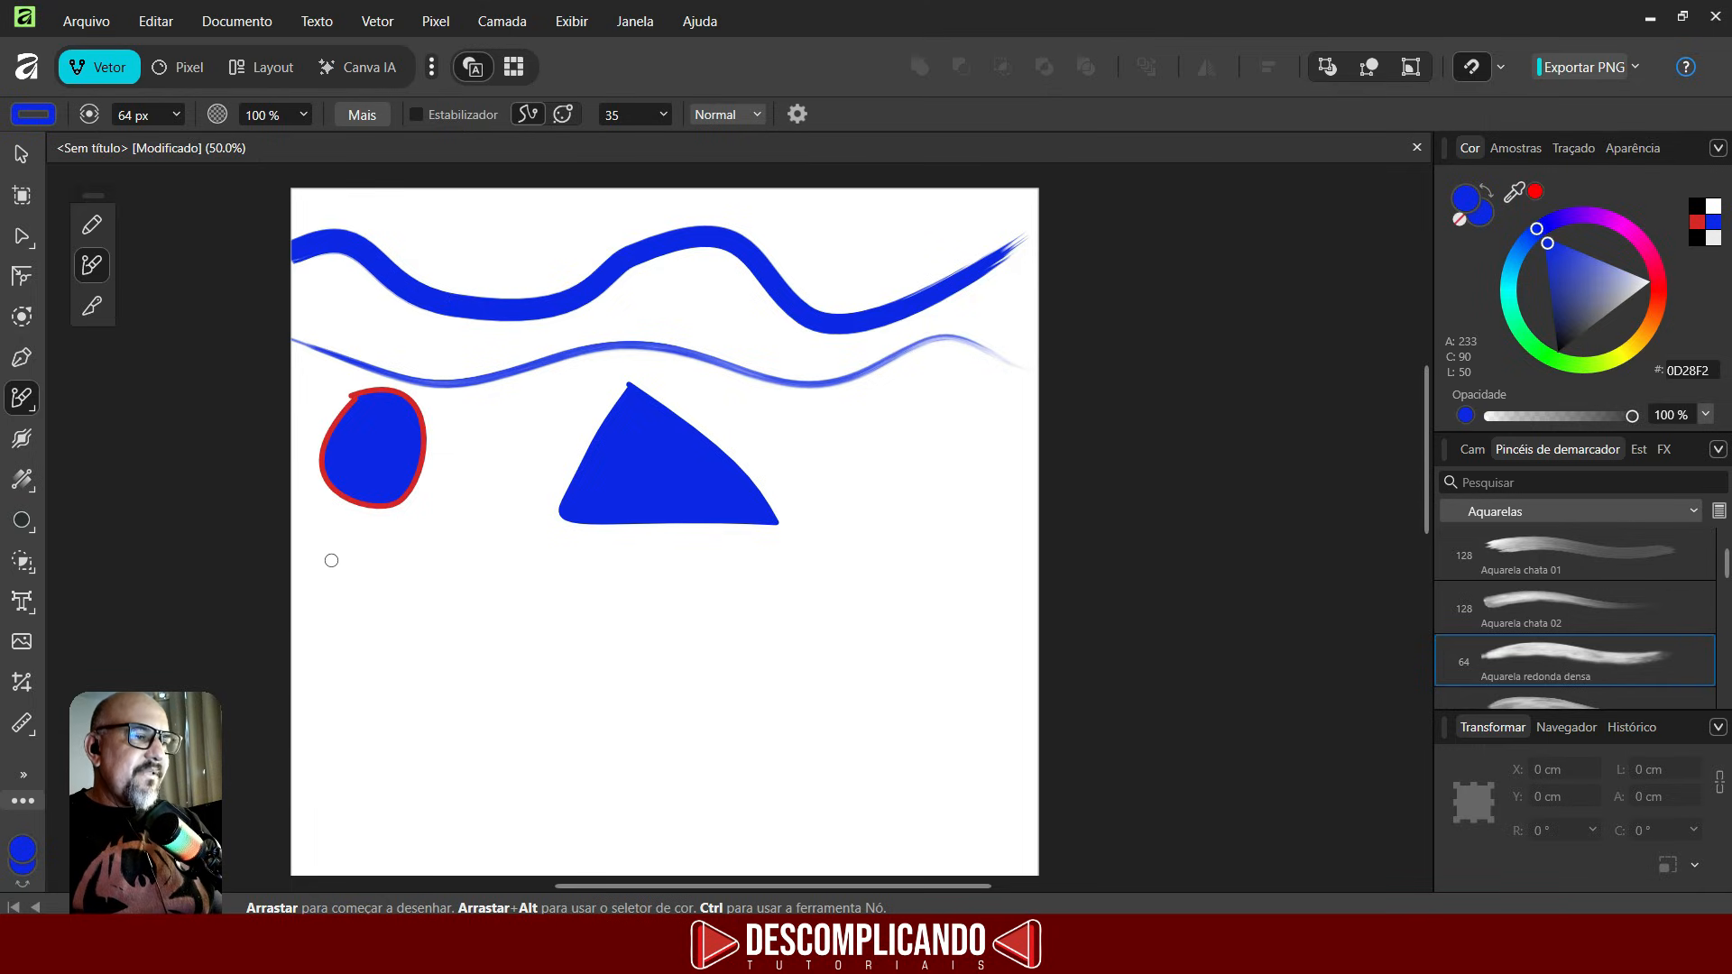
pyautogui.moveTo(298, 563)
pyautogui.mouseDown()
pyautogui.moveTo(360, 548)
pyautogui.moveTo(408, 562)
pyautogui.moveTo(432, 594)
pyautogui.moveTo(610, 557)
pyautogui.moveTo(708, 610)
pyautogui.moveTo(774, 556)
pyautogui.moveTo(852, 524)
pyautogui.moveTo(904, 526)
pyautogui.moveTo(924, 498)
pyautogui.mouseUp()
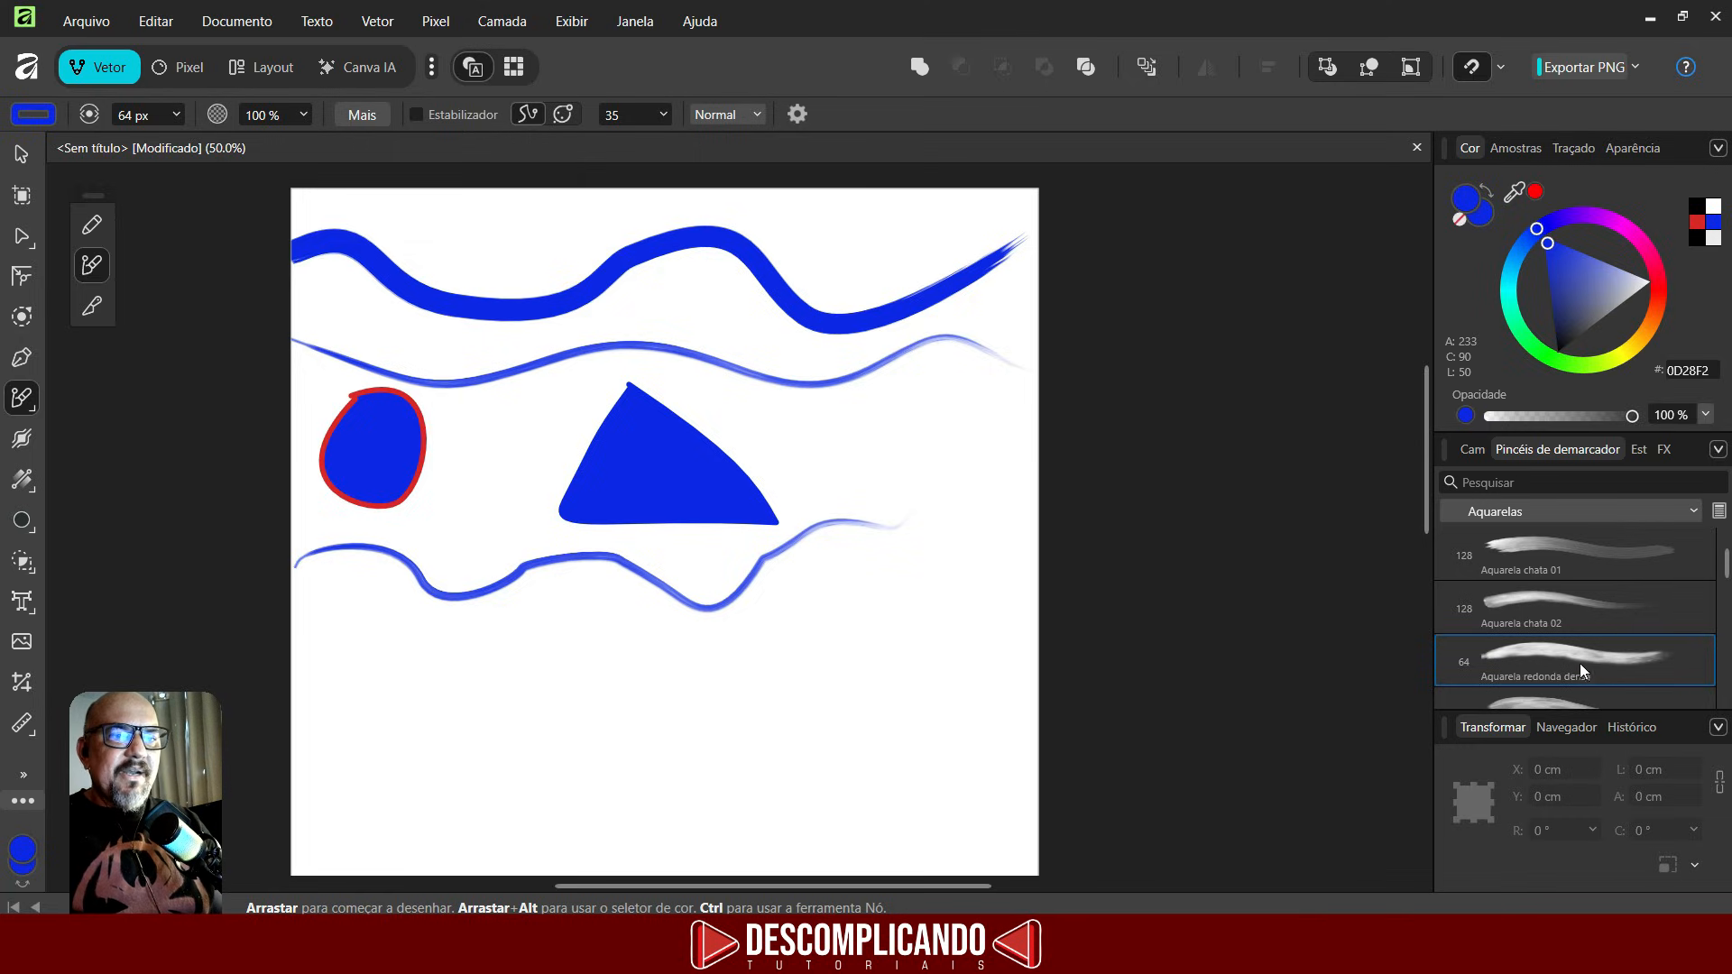
# - Pick a watercolour brush, enable the stabiliser and paint a second long wavy stroke below the first
pyautogui.click(1529, 534)
pyautogui.click(1473, 449)
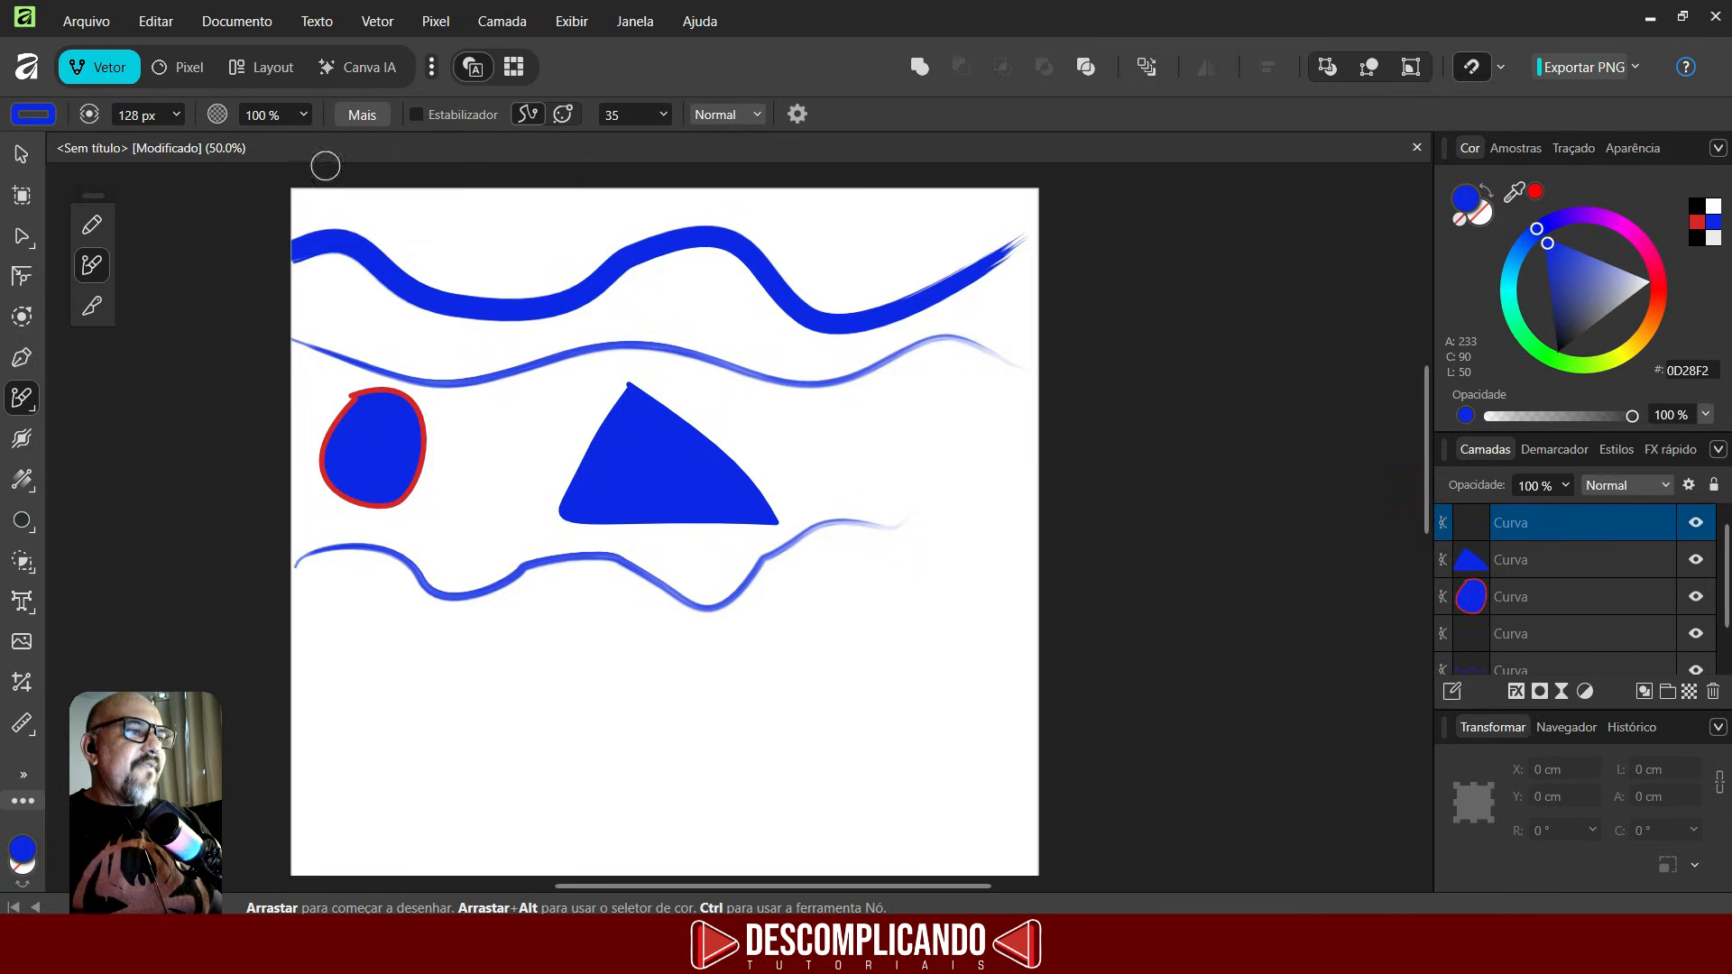
pyautogui.click(414, 114)
pyautogui.moveTo(307, 610)
pyautogui.mouseDown()
pyautogui.moveTo(539, 661)
pyautogui.moveTo(684, 619)
pyautogui.moveTo(831, 671)
pyautogui.moveTo(922, 624)
pyautogui.moveTo(949, 540)
pyautogui.moveTo(1014, 524)
pyautogui.moveTo(1072, 590)
pyautogui.moveTo(1125, 584)
pyautogui.mouseUp()
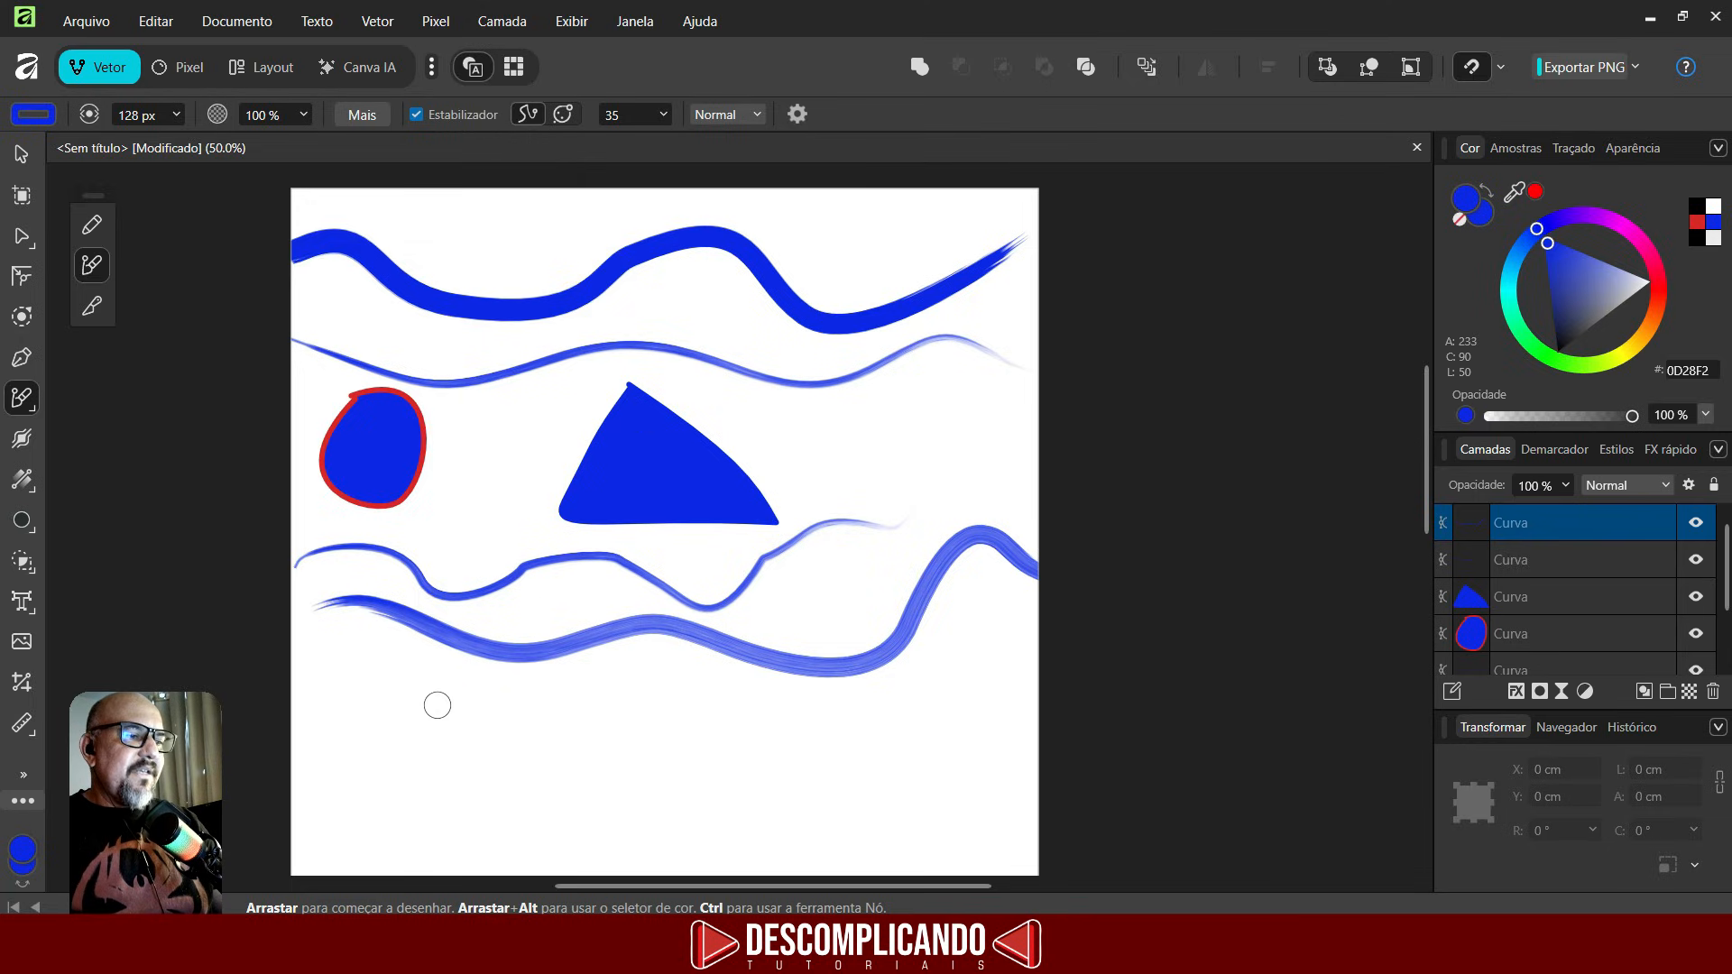
# - Paint a straight horizontal stroke near the bottom and undo it
pyautogui.moveTo(352, 700); pyautogui.dragTo(1121, 727)
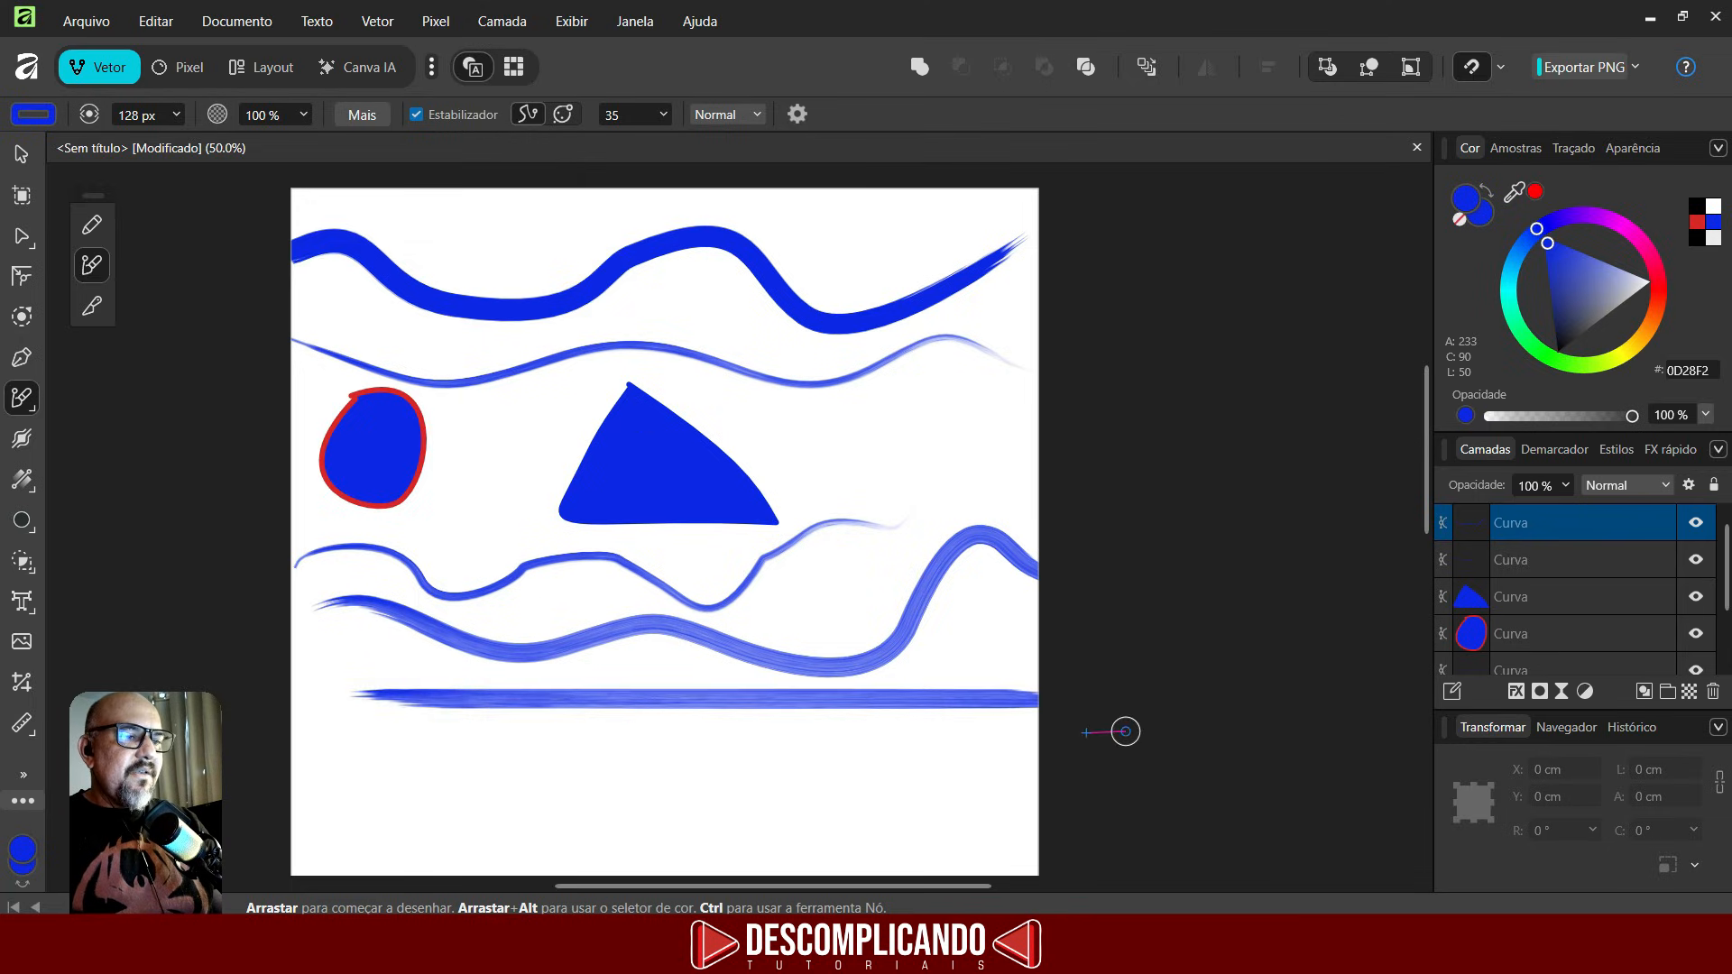
pyautogui.hotkey('ctrl', 'z')
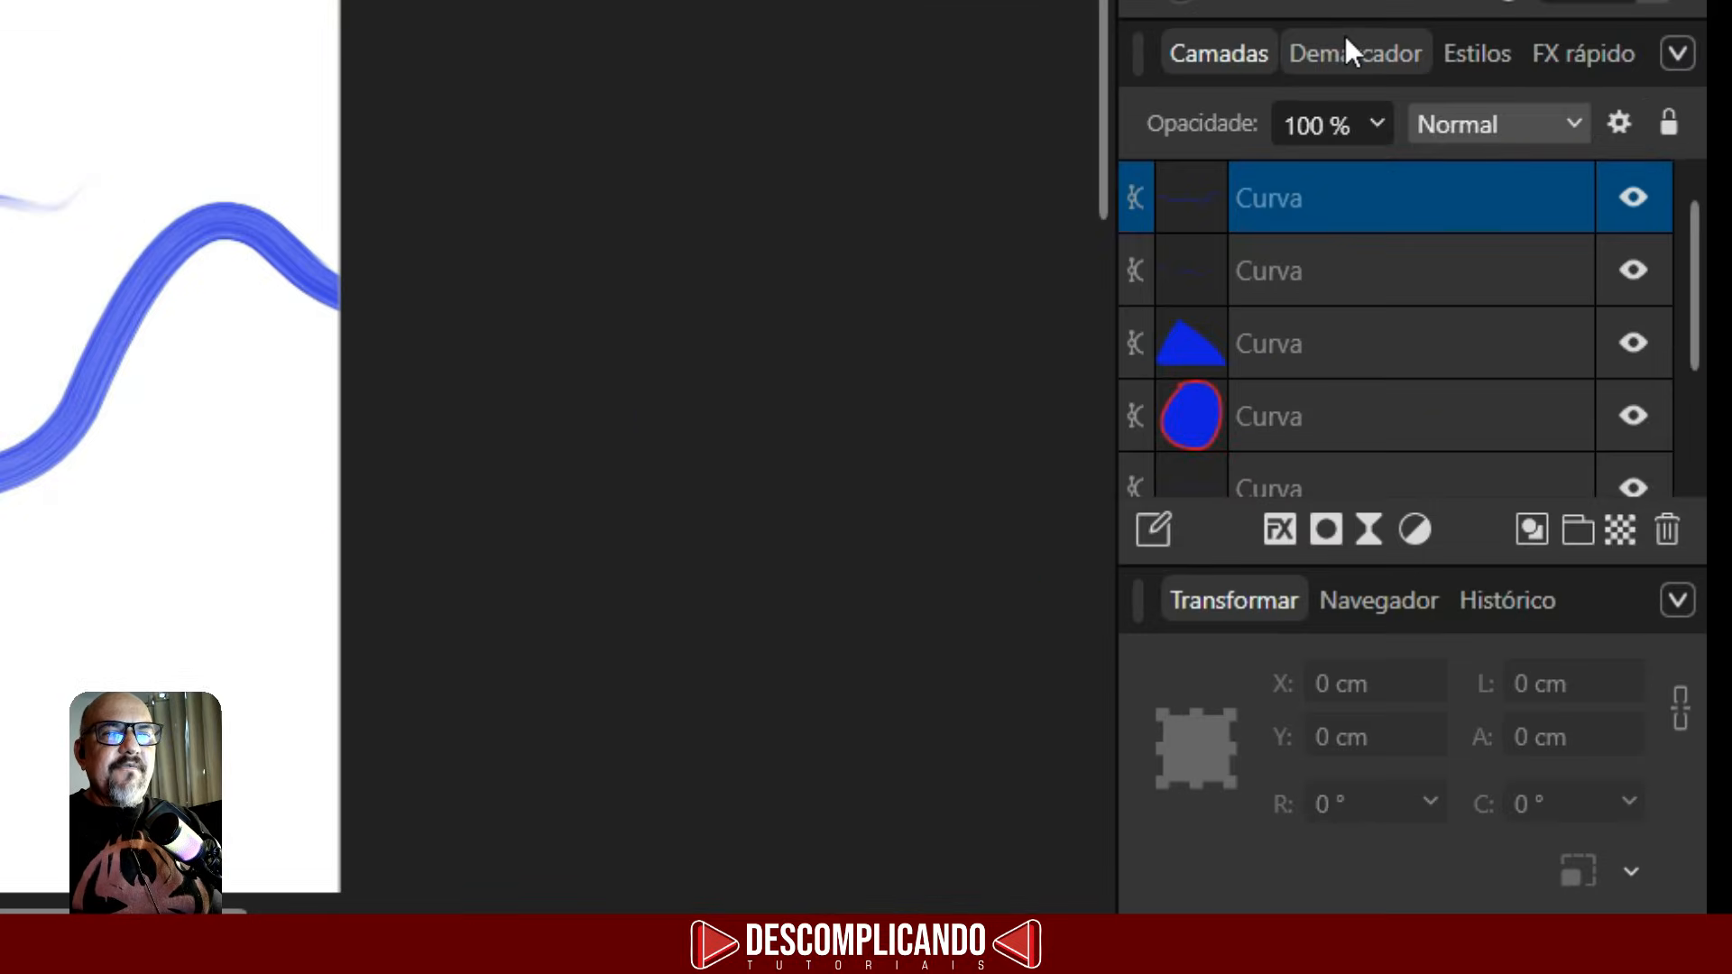
# - Switch to the Pincéis de imagem category and paint a Selva foliage stroke across the lower page
pyautogui.click(1555, 452)
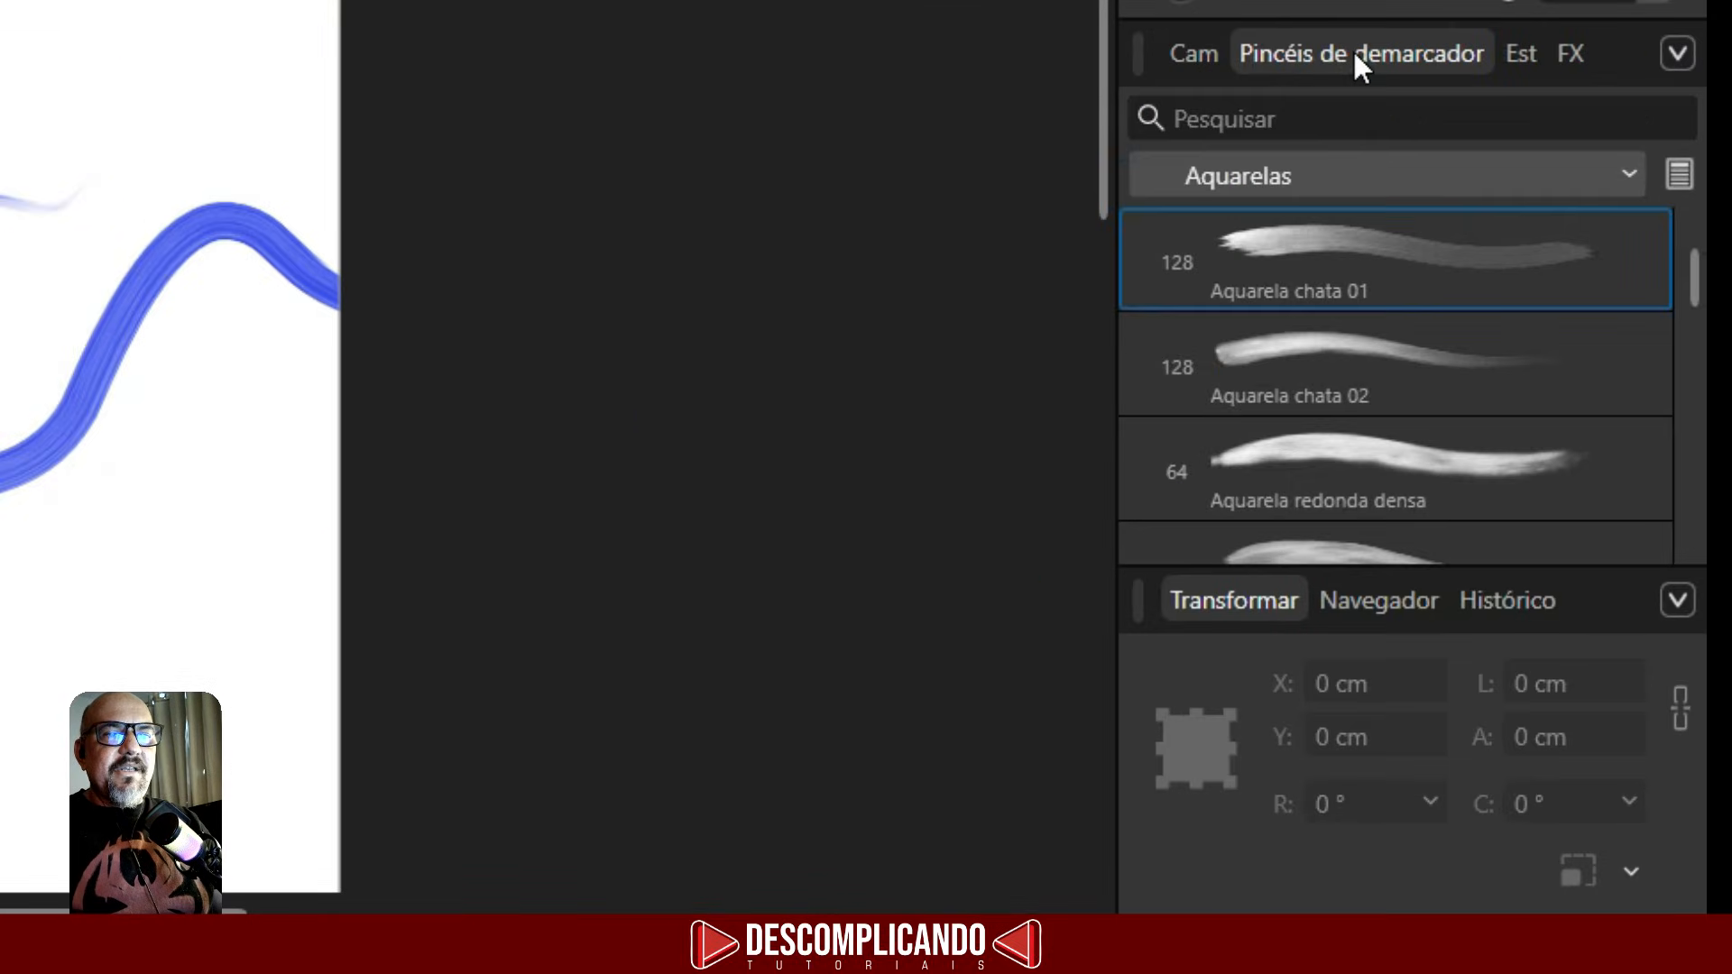
pyautogui.click(1452, 181)
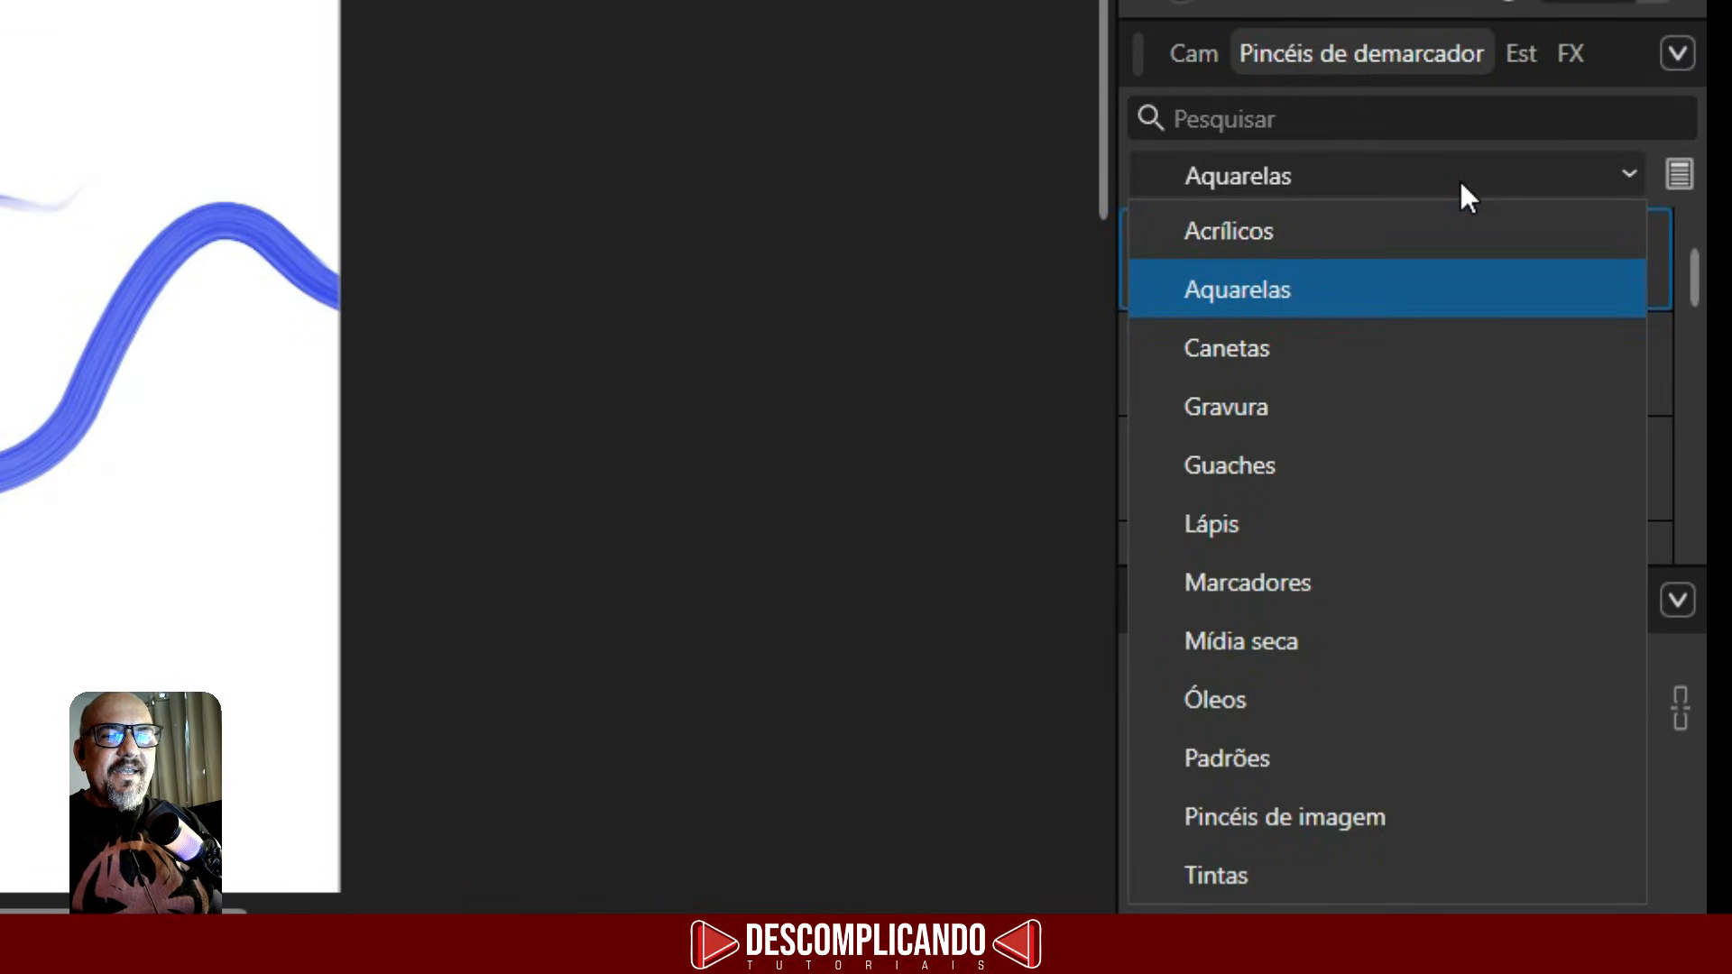
pyautogui.click(1358, 823)
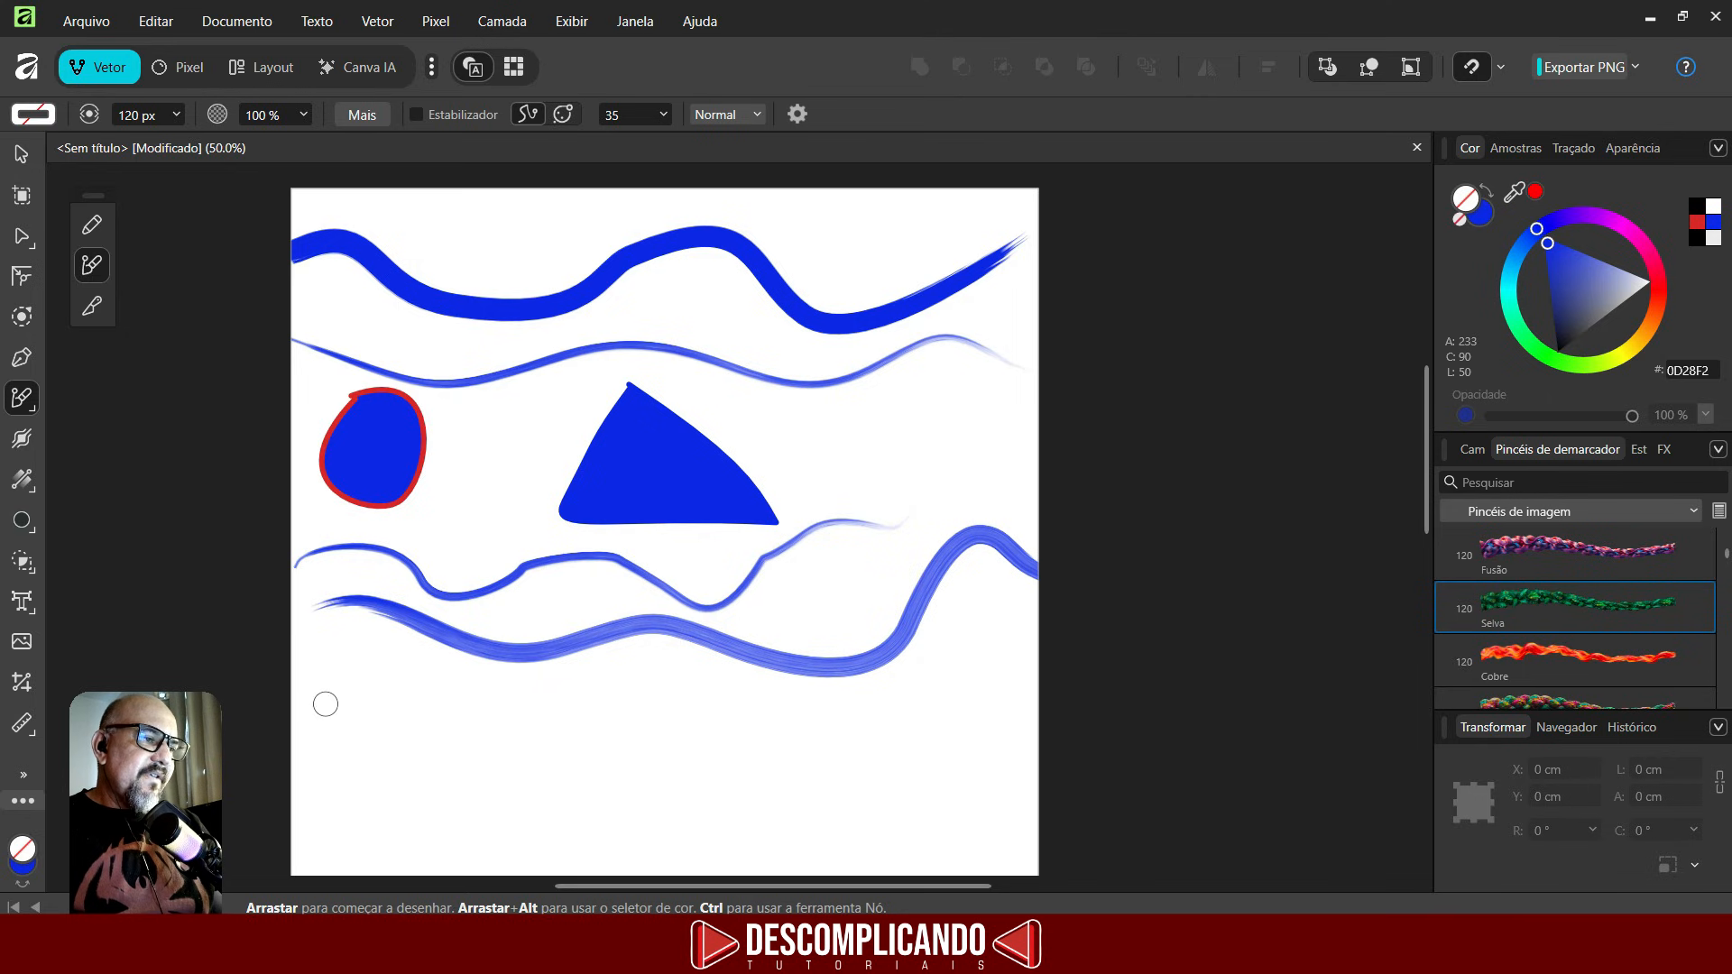
pyautogui.moveTo(325, 704)
pyautogui.mouseDown()
pyautogui.moveTo(379, 699)
pyautogui.moveTo(552, 759)
pyautogui.moveTo(675, 704)
pyautogui.moveTo(891, 713)
pyautogui.moveTo(983, 675)
pyautogui.mouseUp()
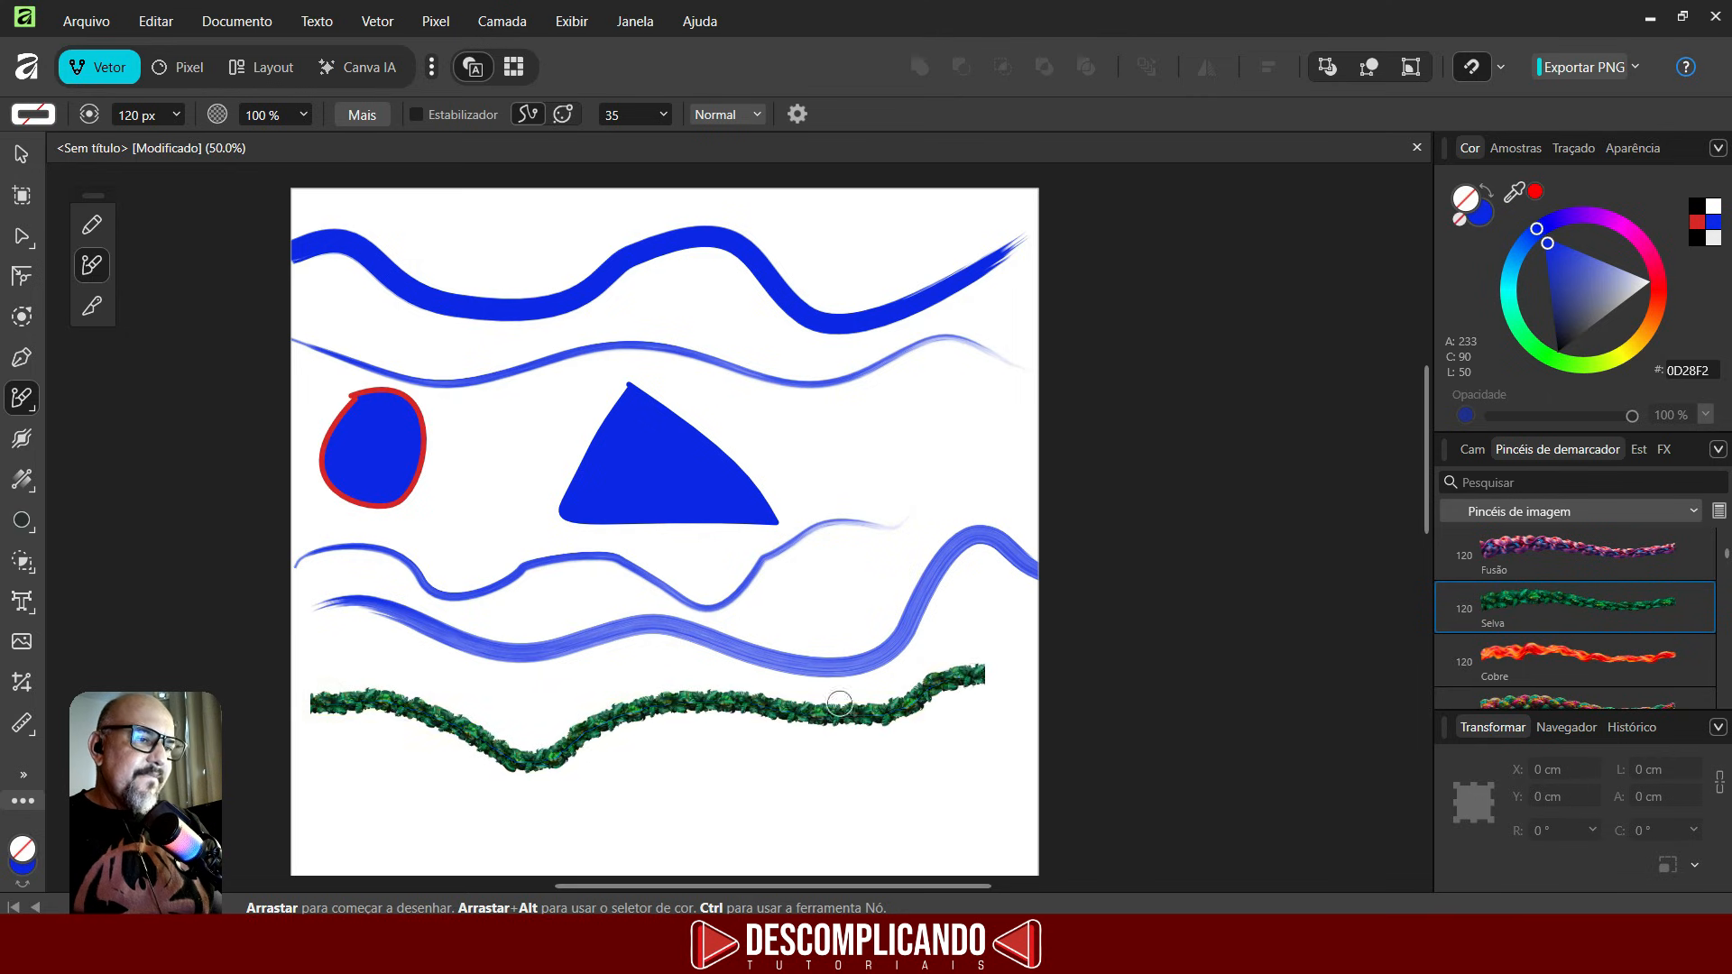
# - Edit the Corrente marítima image brush, setting its brush width to 378.3 px
pyautogui.scroll(10, 840, 704)
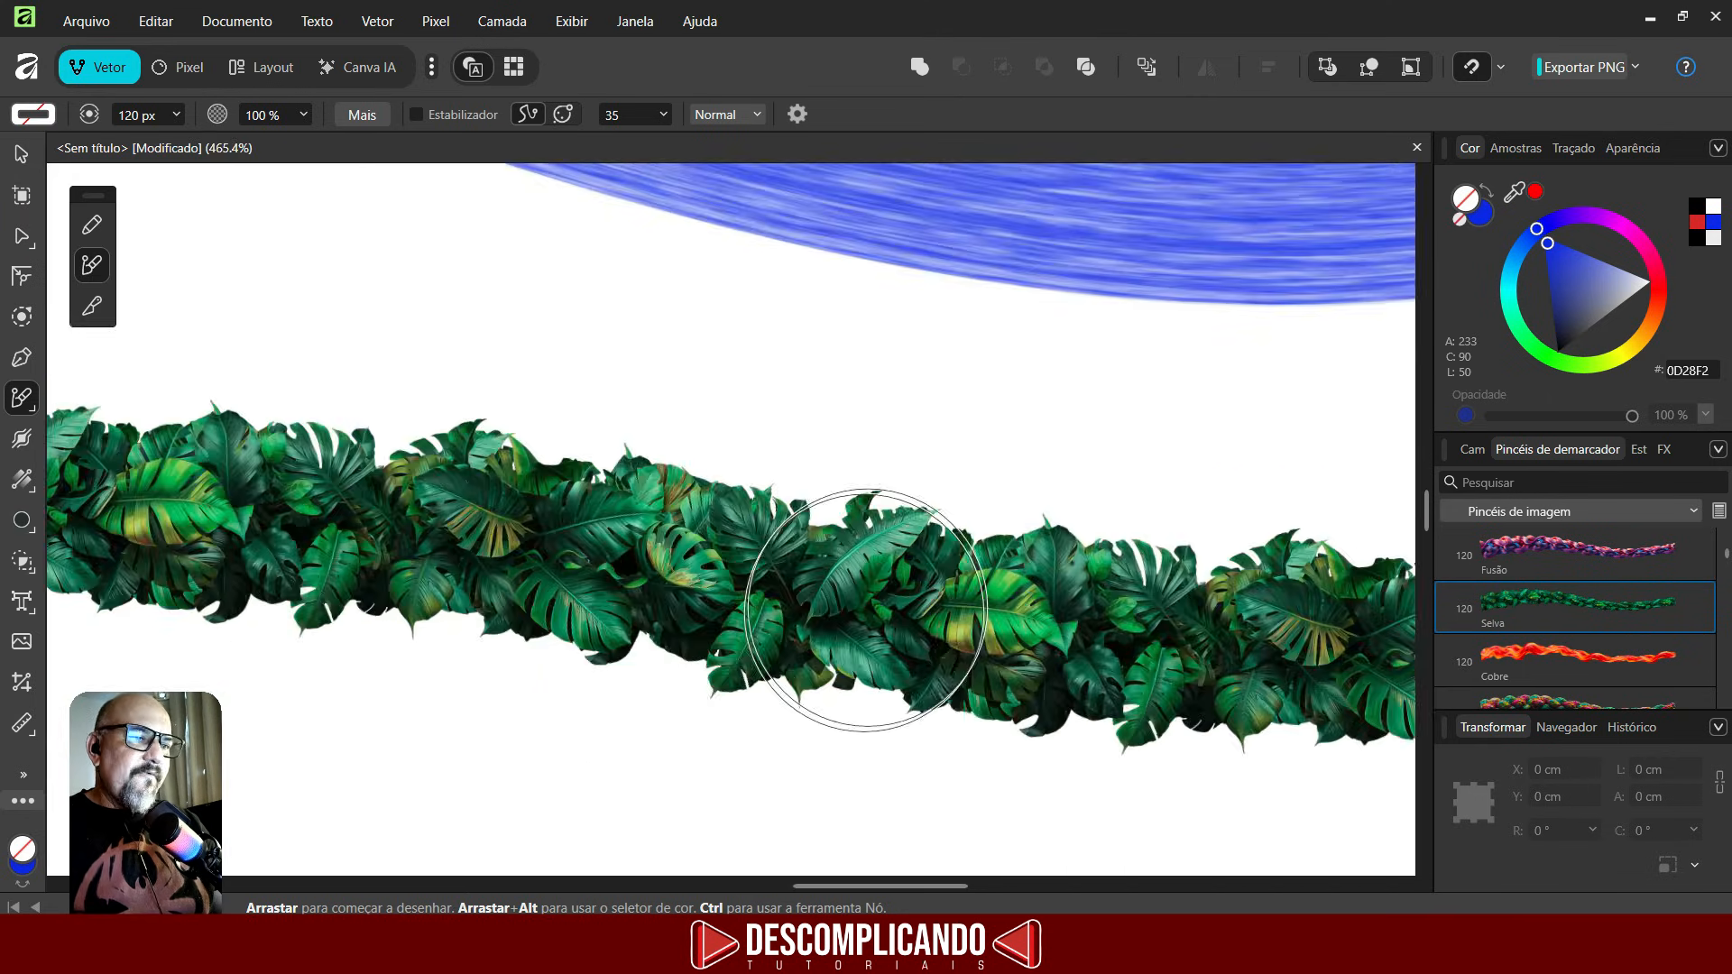
pyautogui.scroll(-10, 867, 609)
pyautogui.scroll(-3, 1582, 577)
pyautogui.click(1583, 560)
pyautogui.doubleClick(1582, 560)
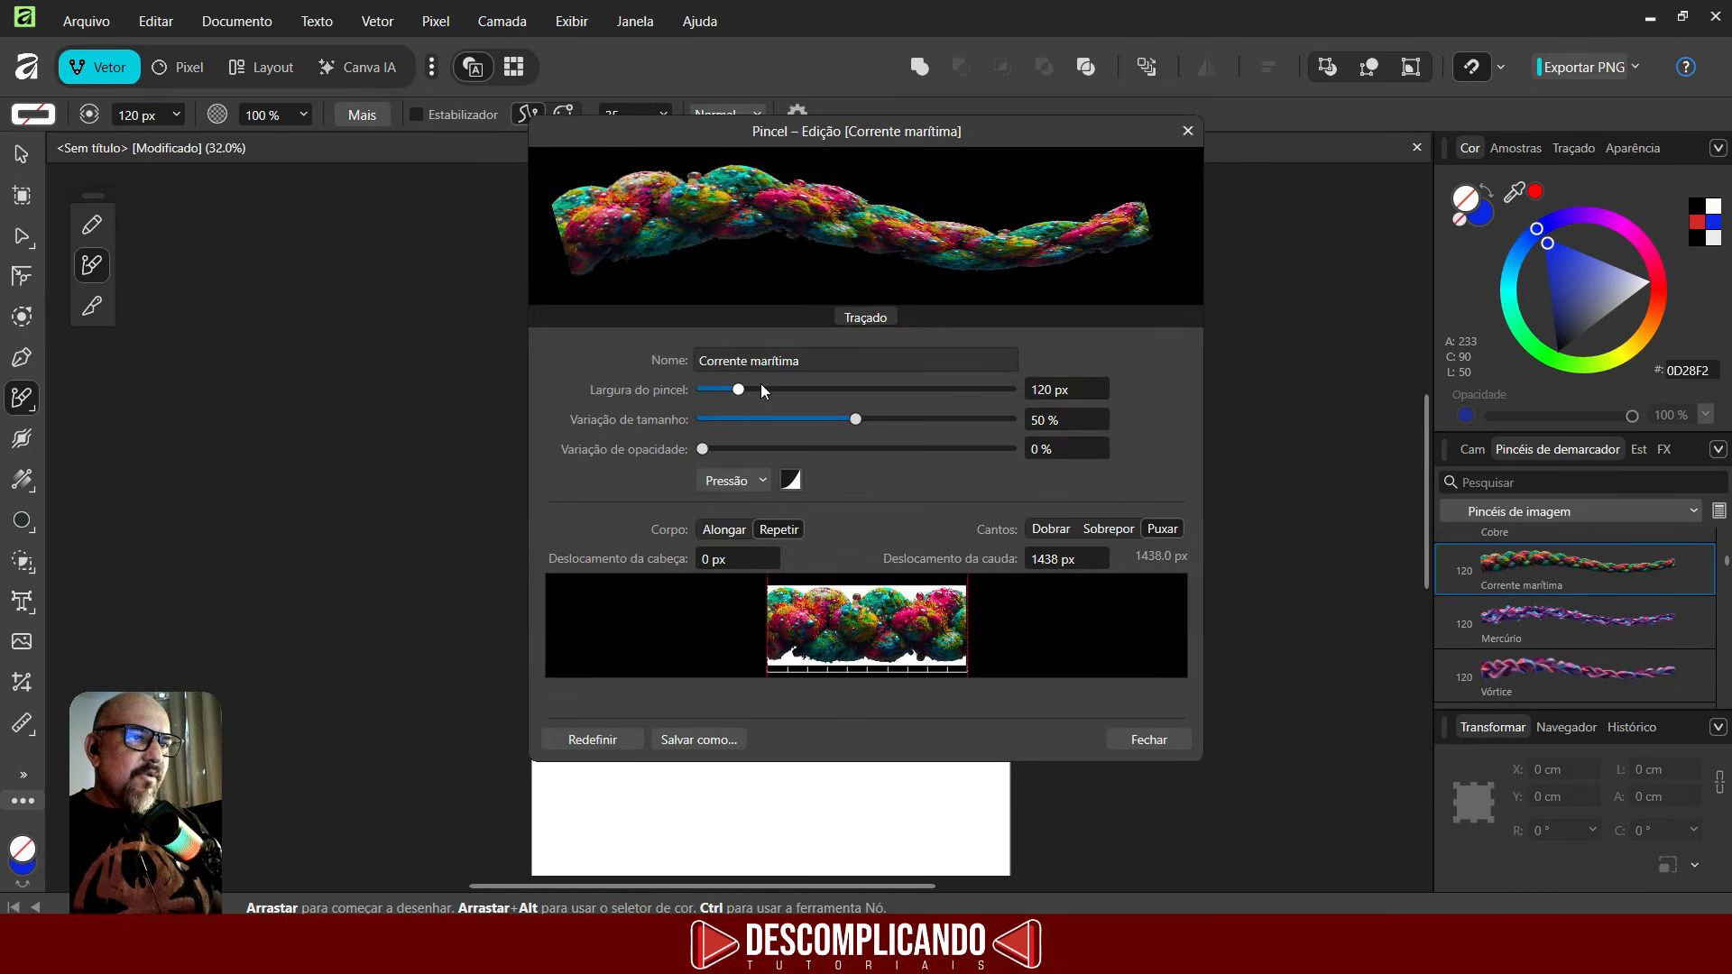
pyautogui.moveTo(731, 393); pyautogui.dragTo(816, 390)
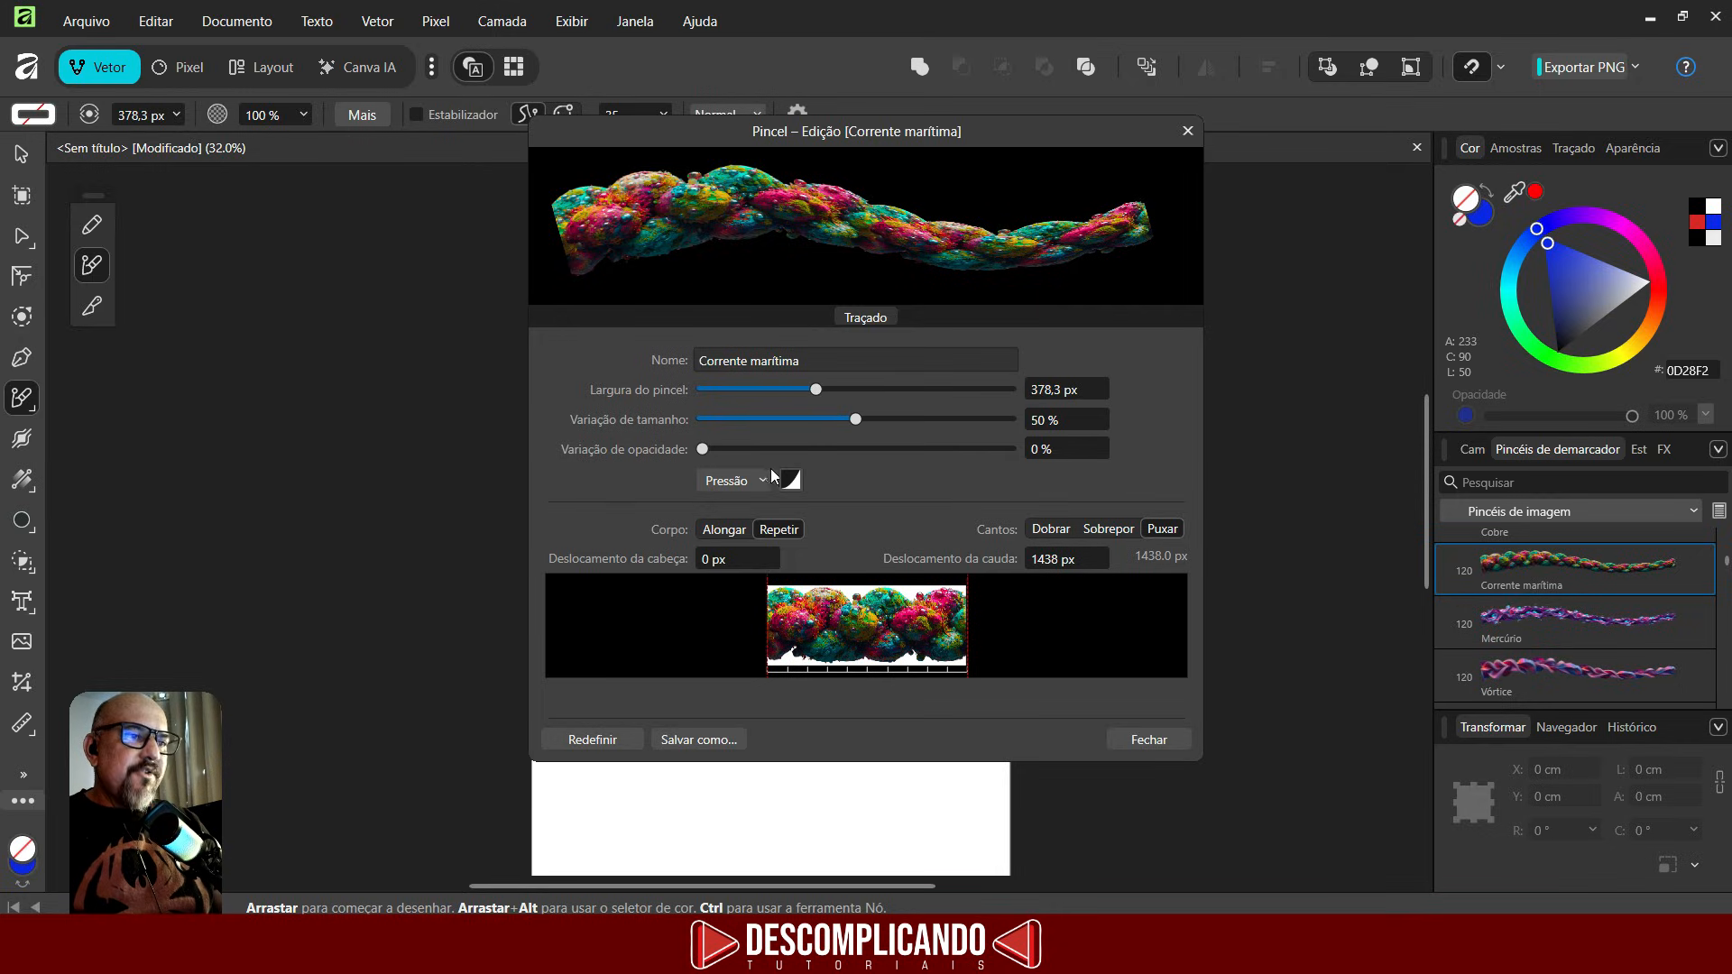
pyautogui.click(1146, 740)
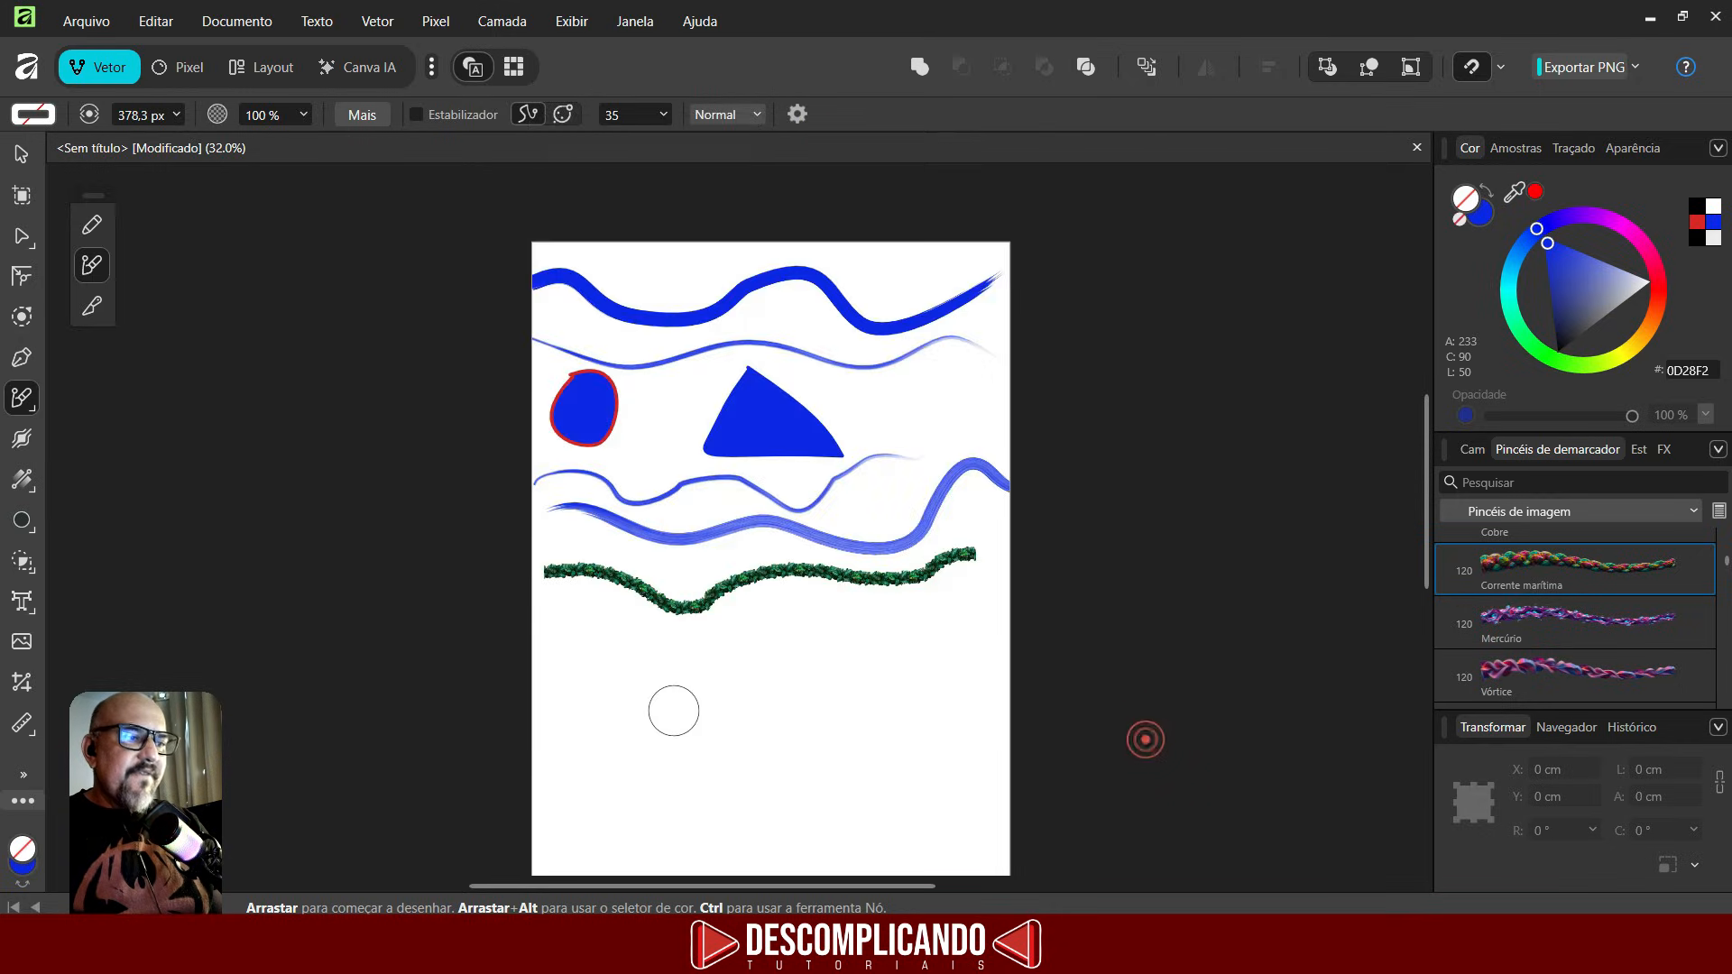
# - Paint a Corrente marítima stroke across the page below the foliage stroke
pyautogui.moveTo(545, 657)
pyautogui.mouseDown()
pyautogui.moveTo(619, 663)
pyautogui.moveTo(660, 694)
pyautogui.moveTo(825, 646)
pyautogui.moveTo(910, 646)
pyautogui.moveTo(988, 610)
pyautogui.mouseUp()
pyautogui.scroll(5, 763, 717)
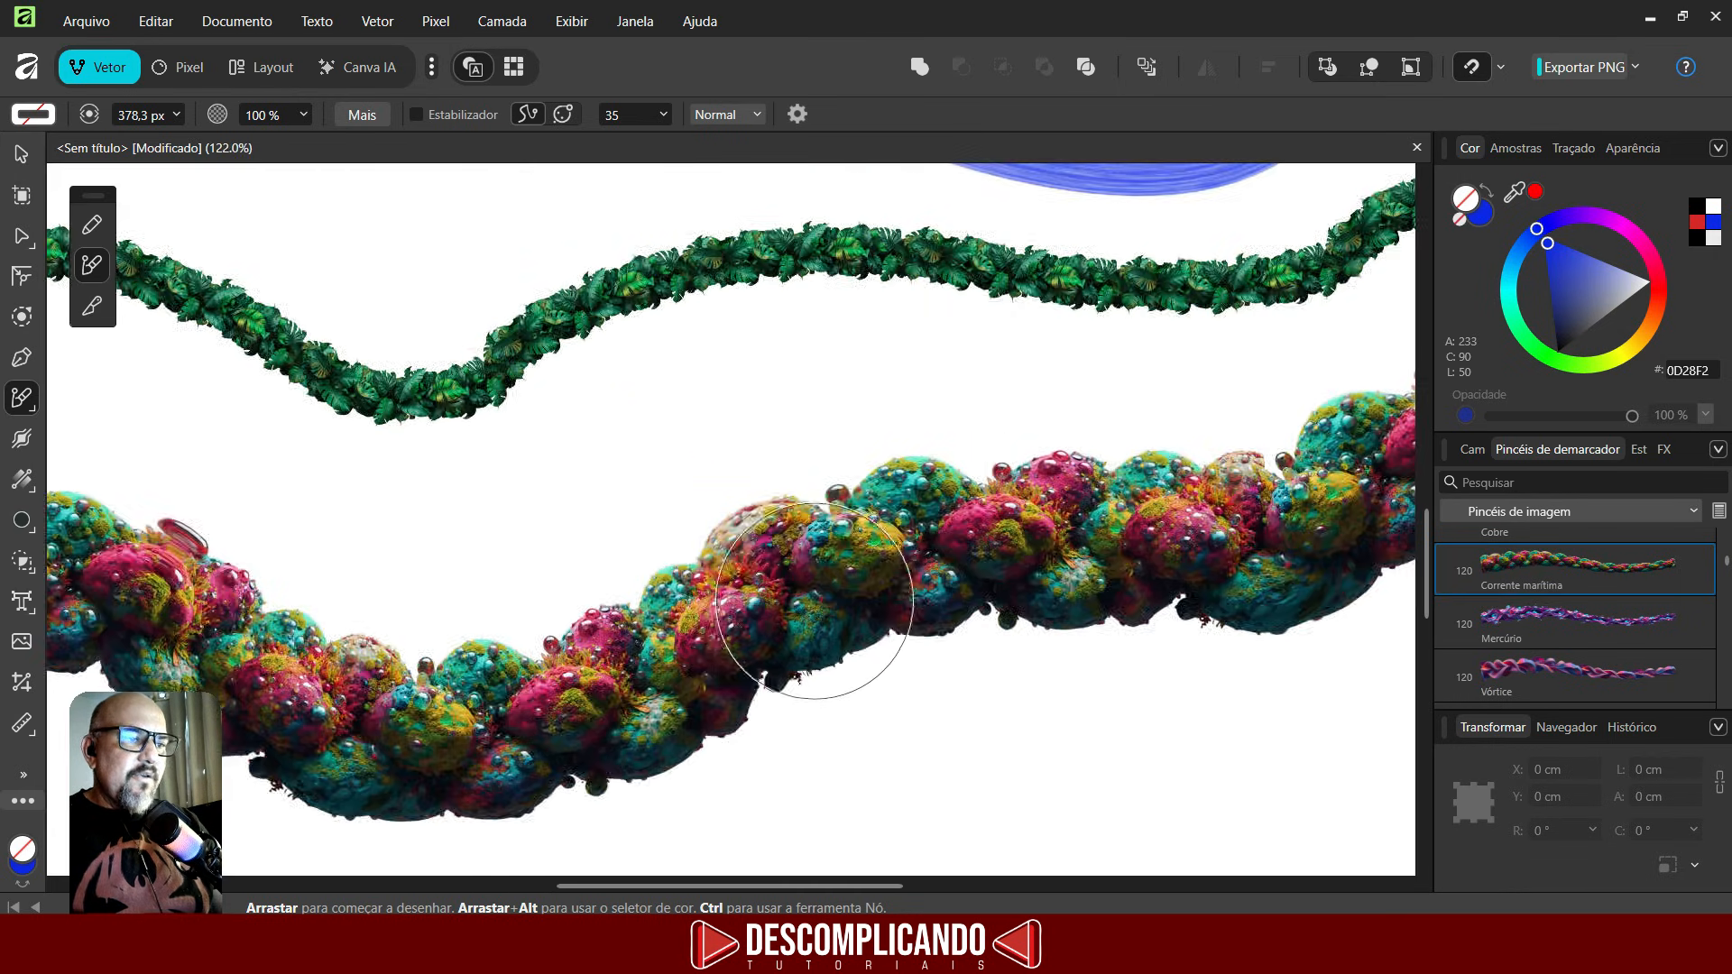
pyautogui.scroll(-3, 812, 599)
pyautogui.scroll(-2, 799, 547)
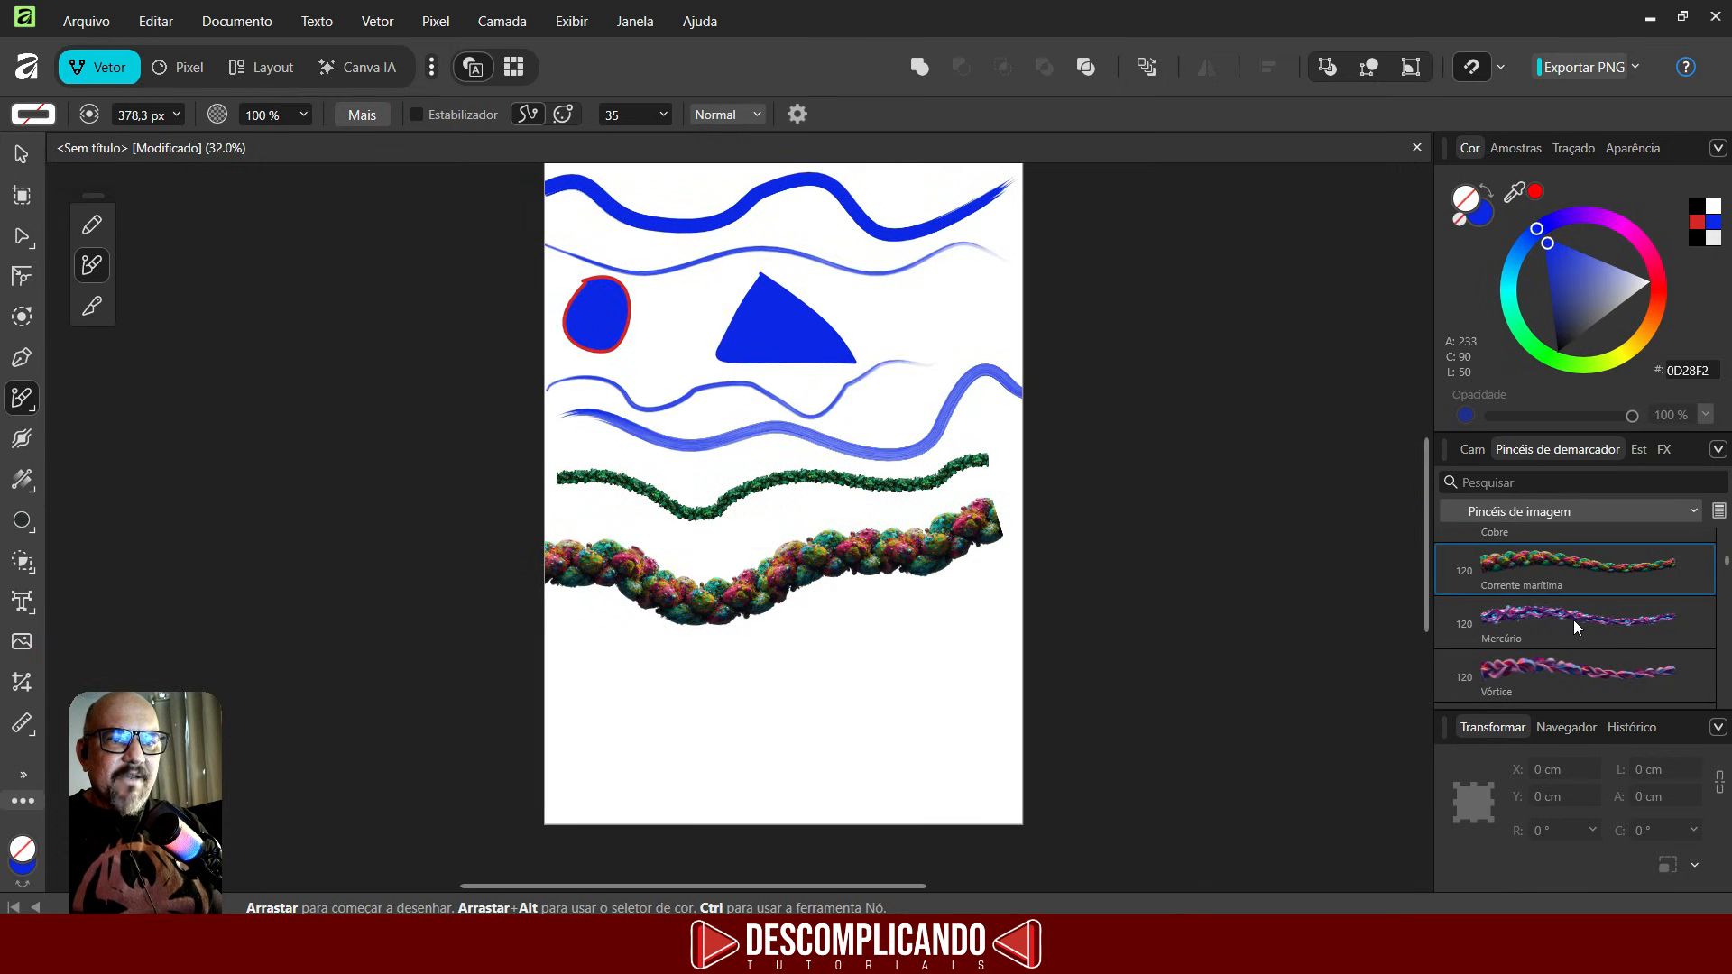
# - Set the Grama brush width to 378.3 px and paint a grass stroke along the page's bottom edge
pyautogui.scroll(-4, 1574, 620)
pyautogui.scroll(-5, 1574, 619)
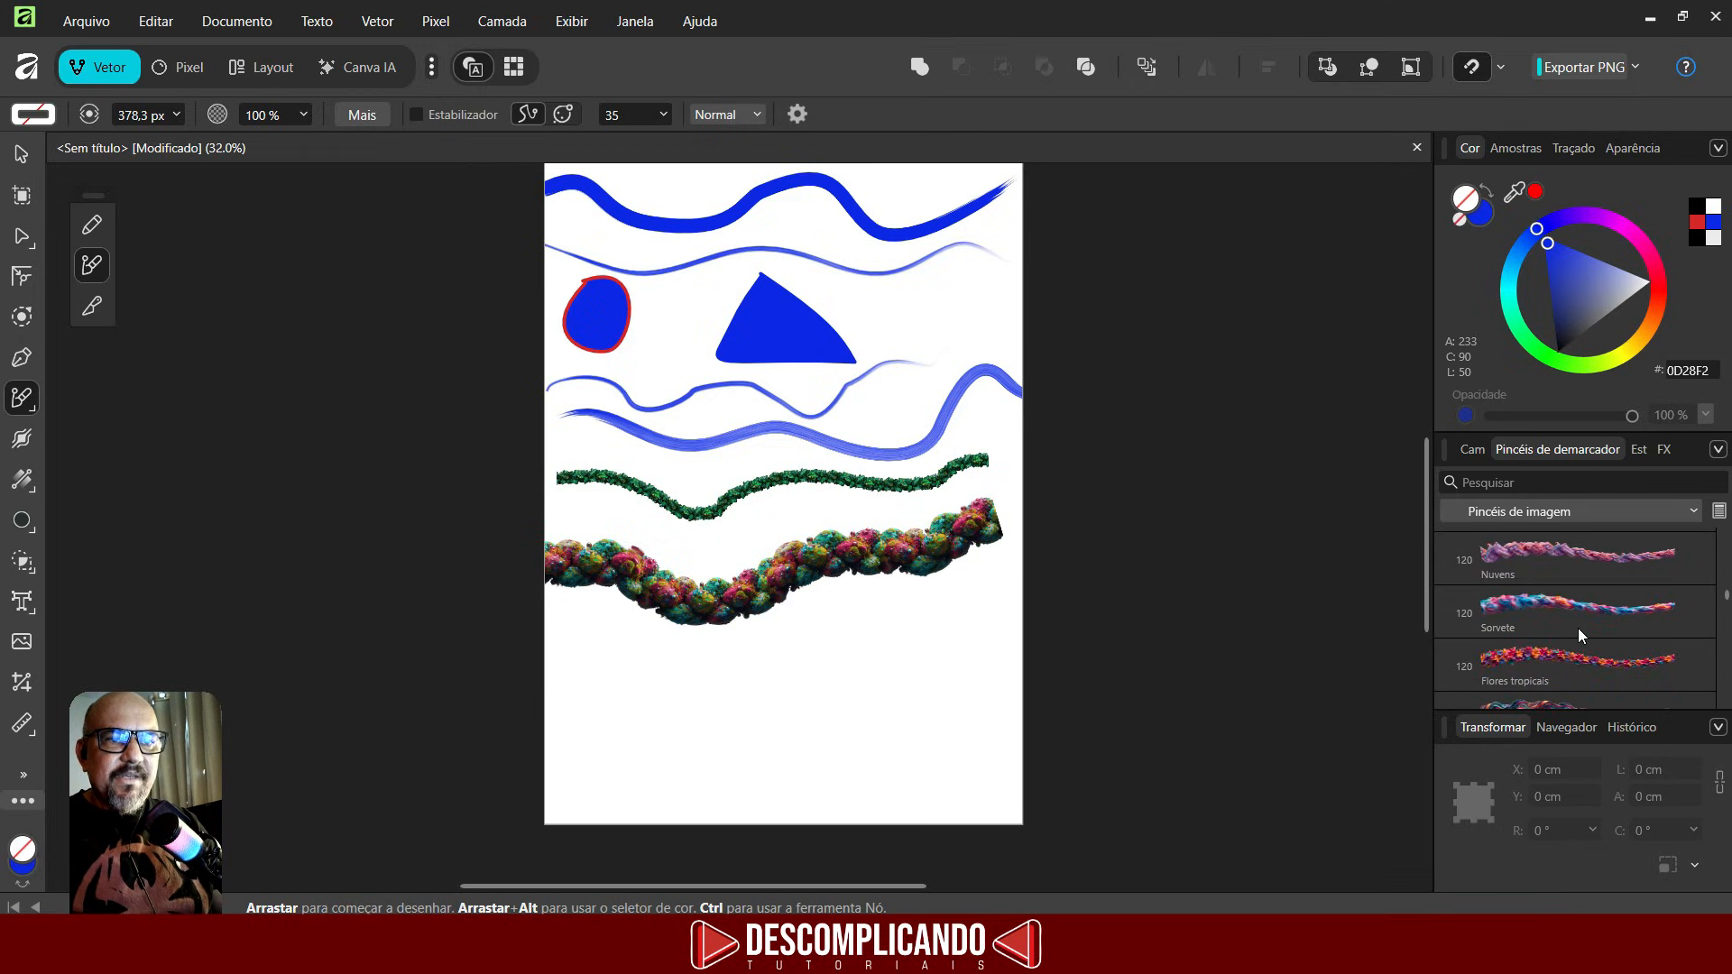
pyautogui.click(1546, 607)
pyautogui.doubleClick(1546, 606)
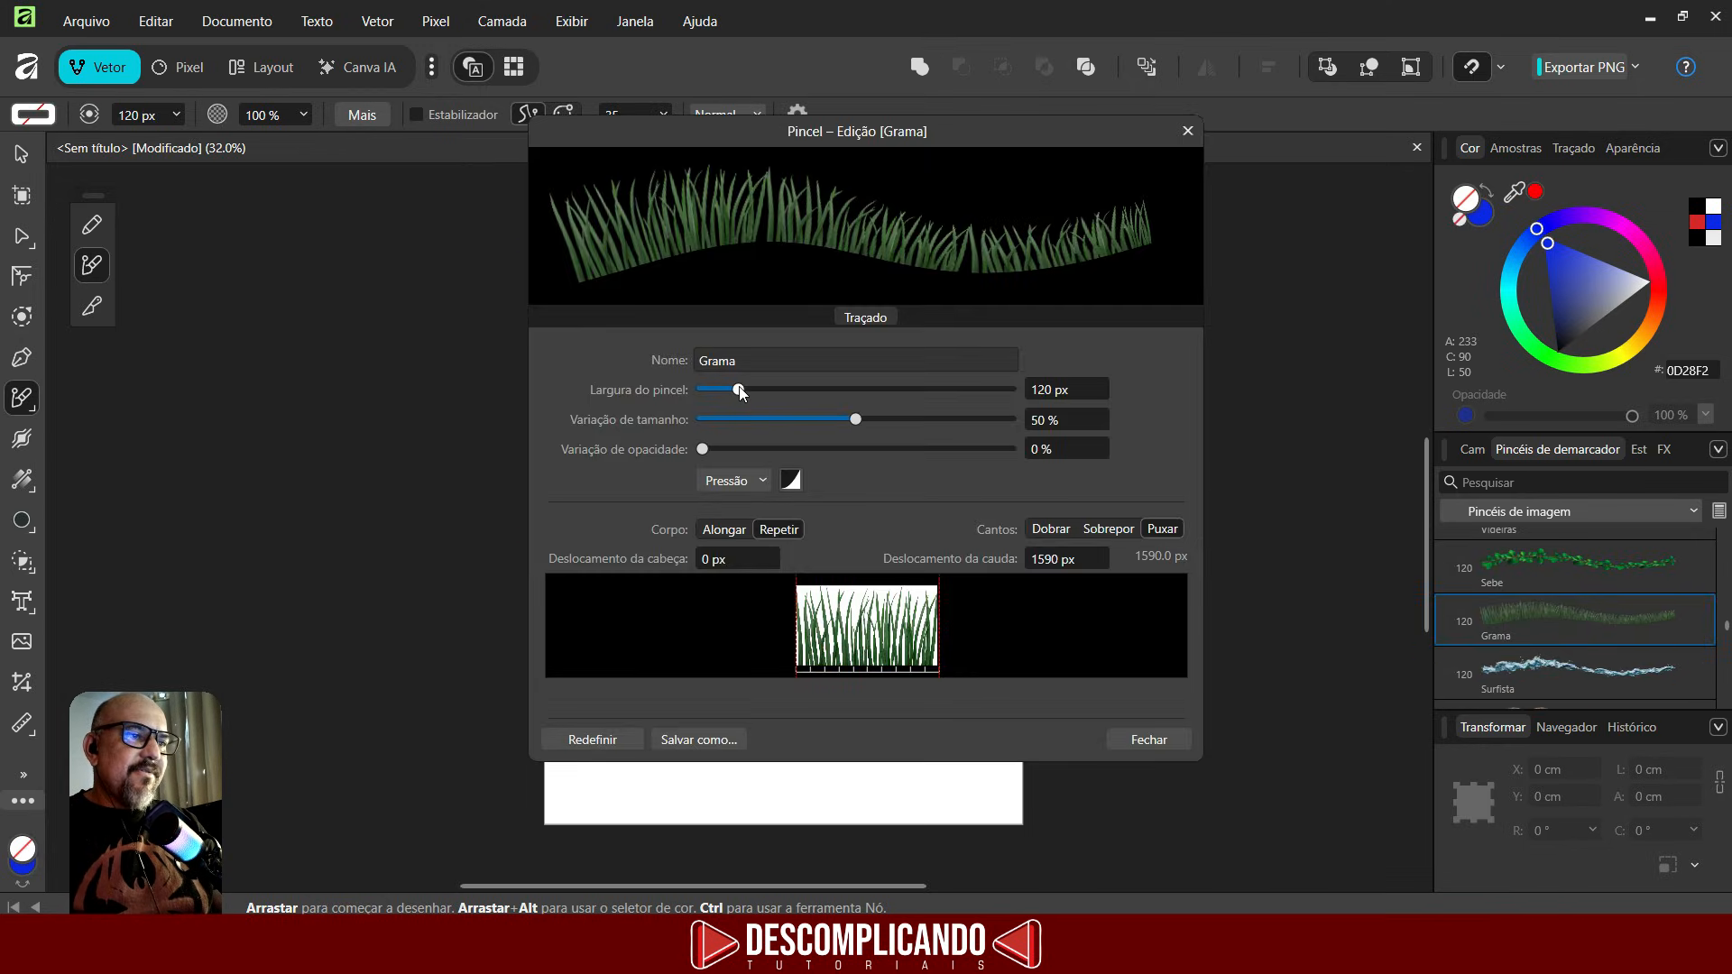
pyautogui.moveTo(751, 391); pyautogui.dragTo(810, 386)
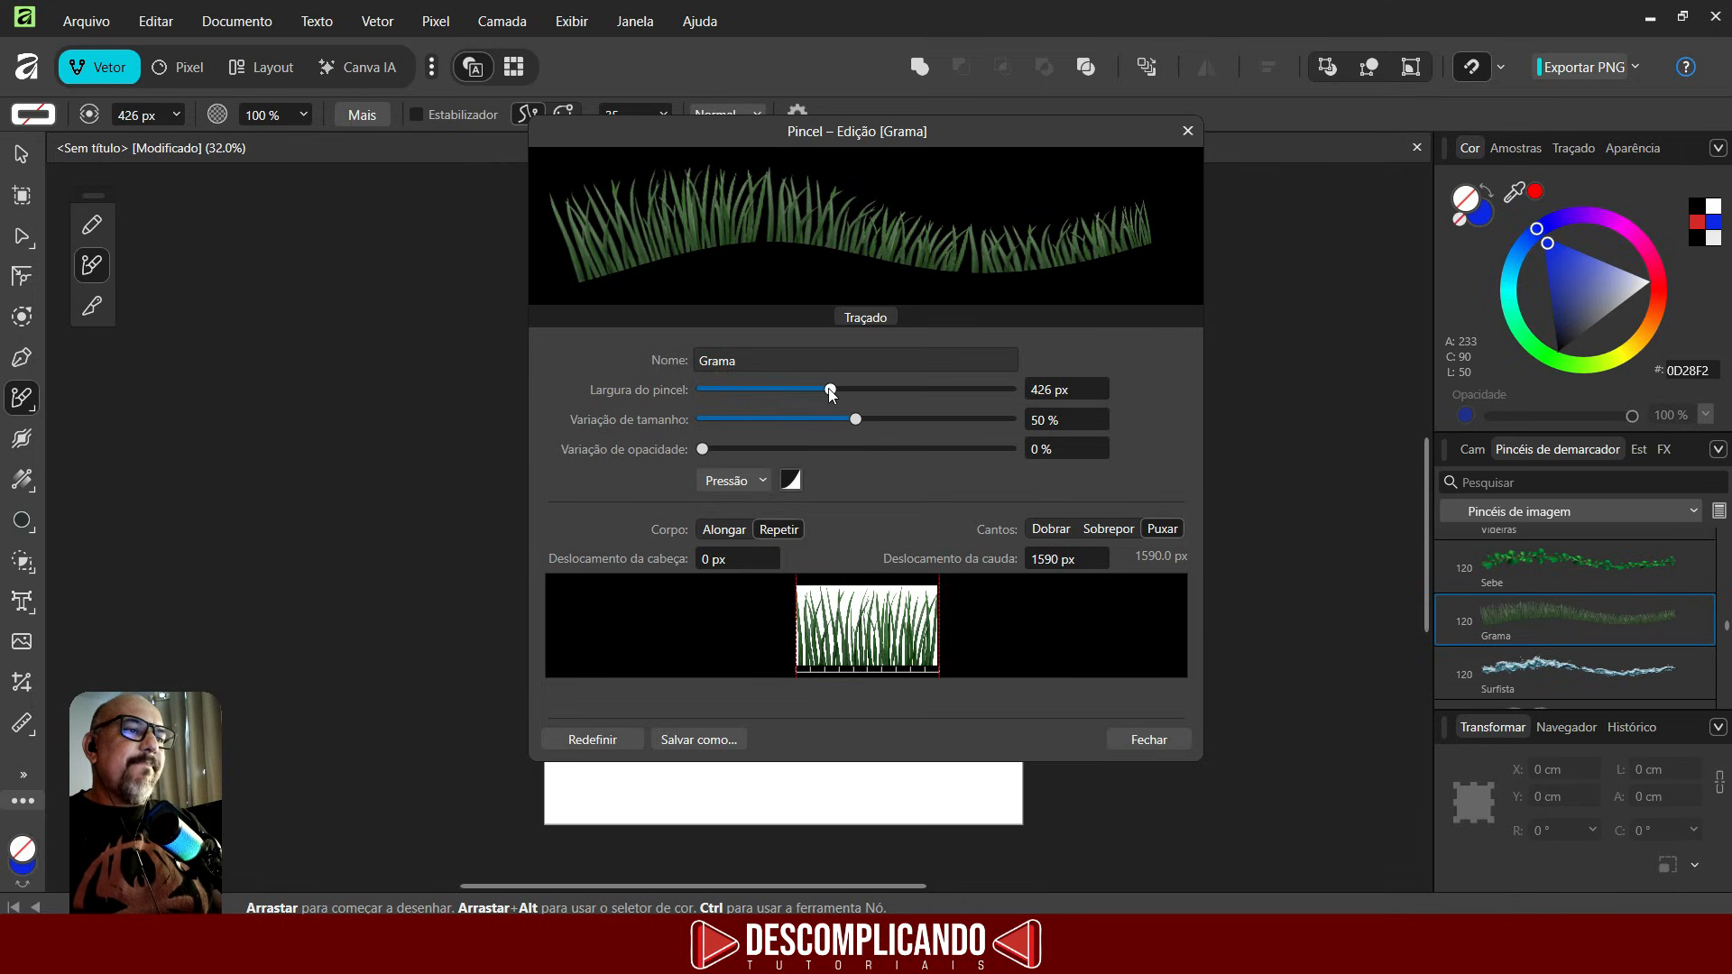
pyautogui.click(1148, 741)
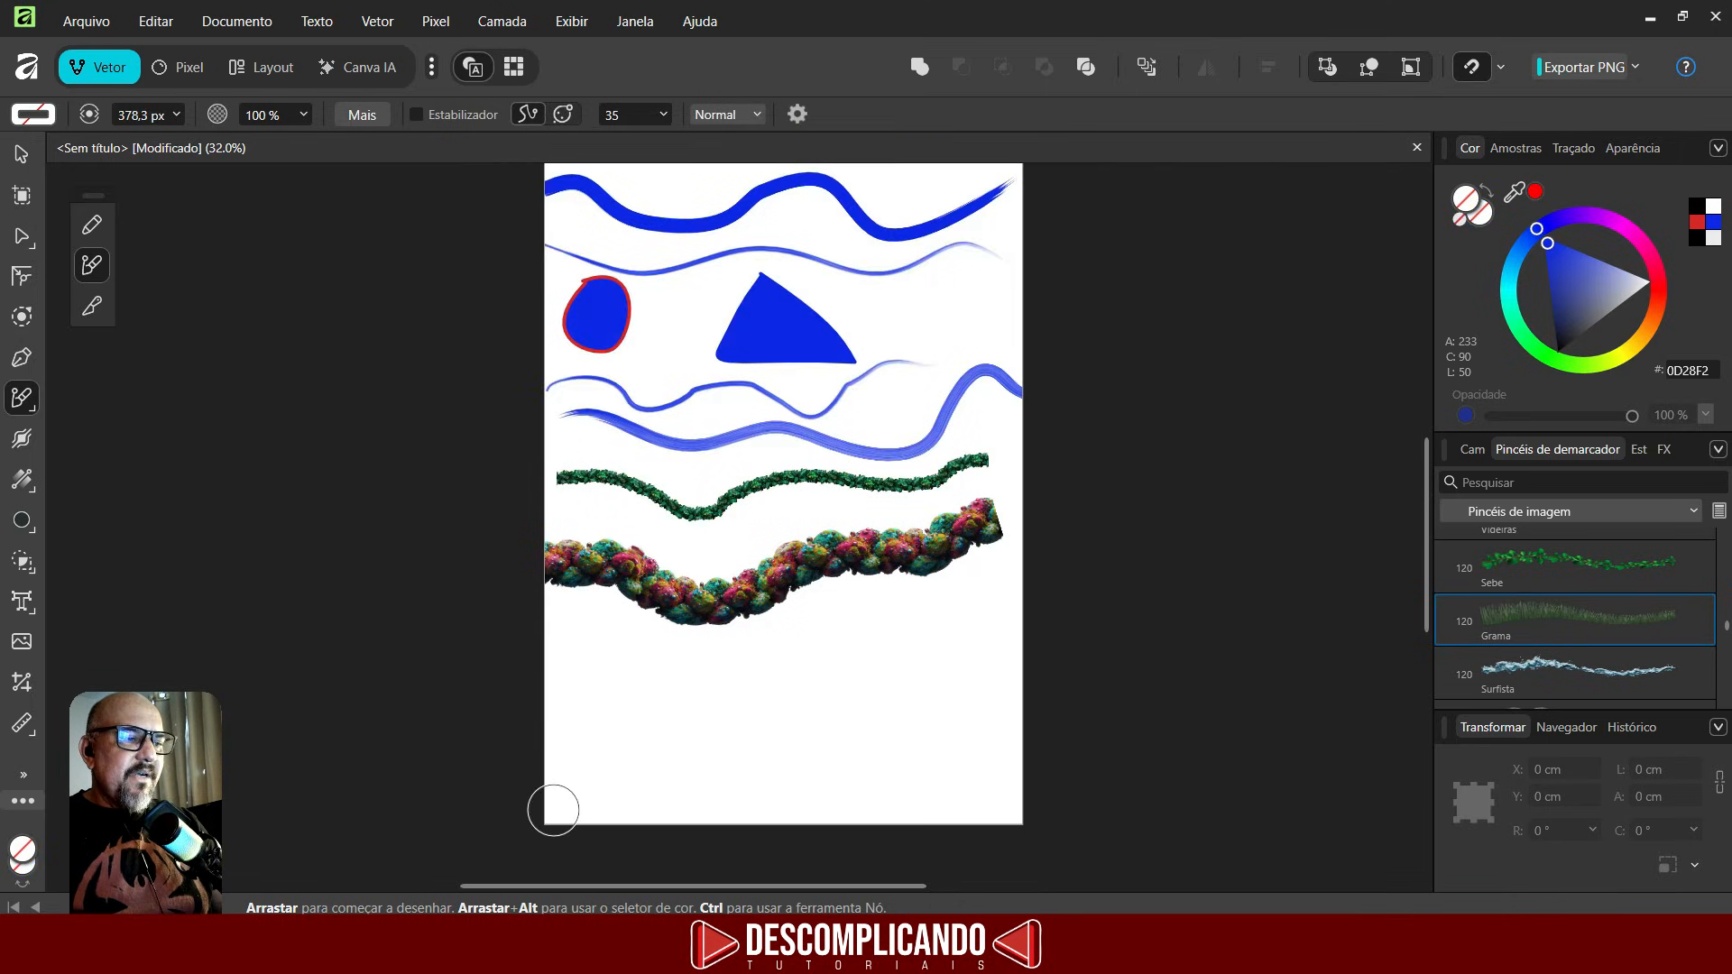
pyautogui.moveTo(553, 810); pyautogui.dragTo(1096, 797)
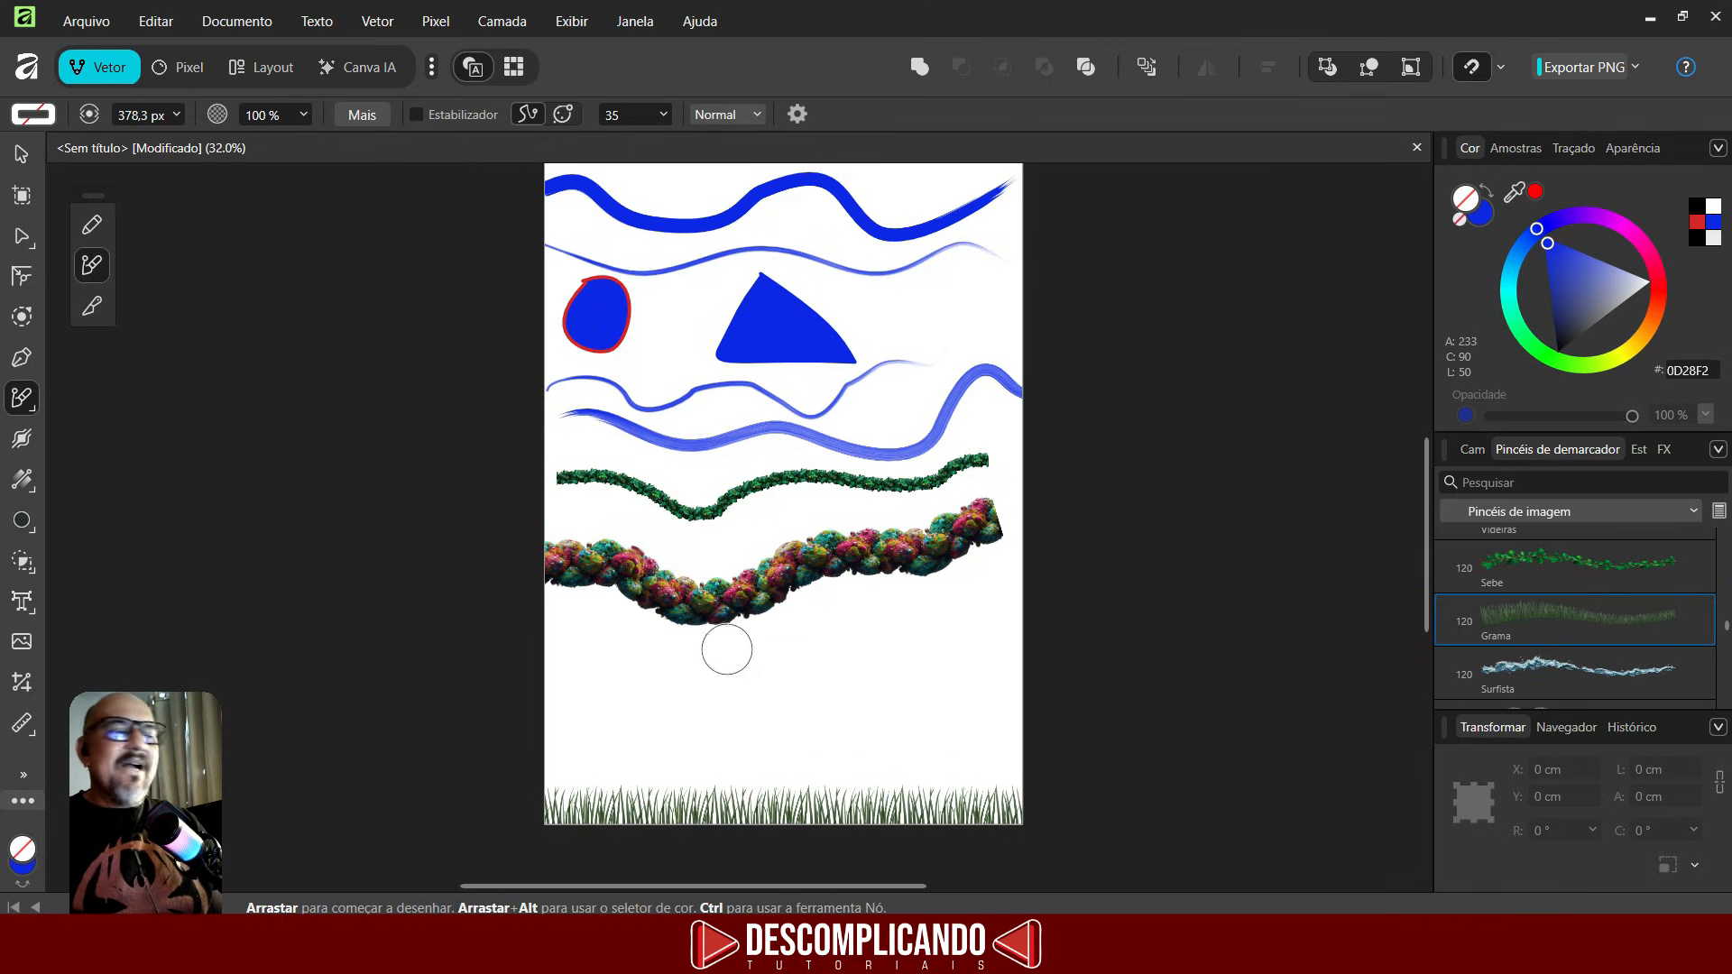
# - Set the Corrente de ouro image brush width to 94.9 px and paint a looping chain stroke above the grass
pyautogui.scroll(-1, 1546, 645)
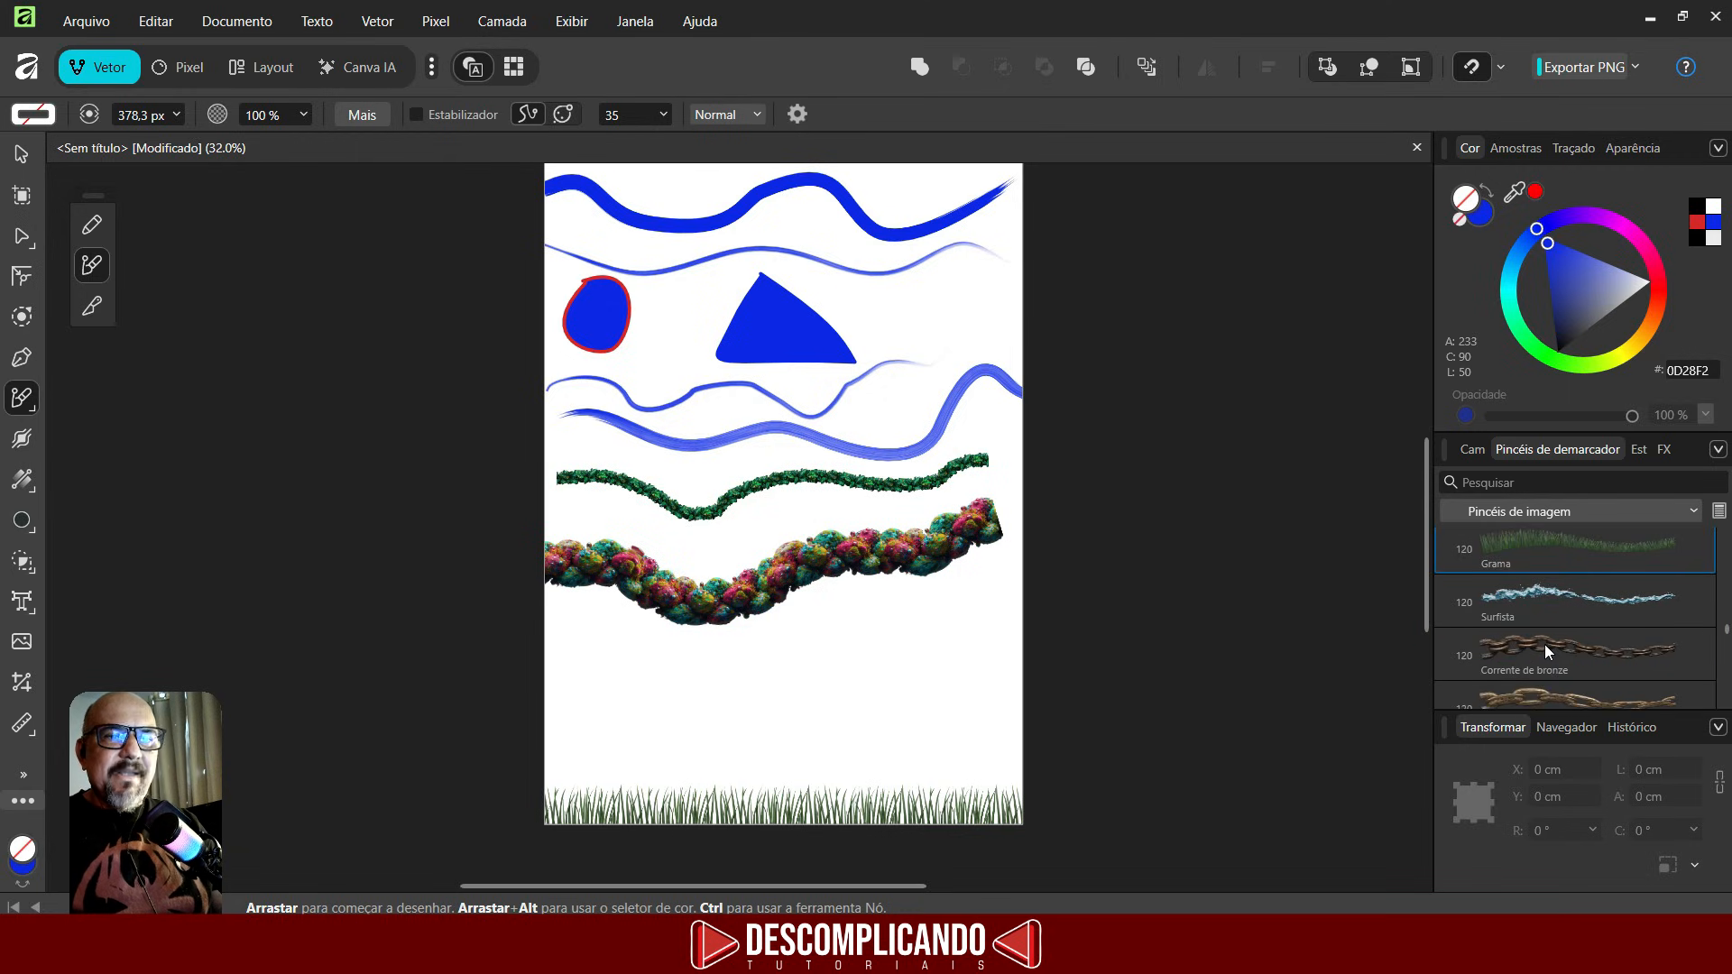
pyautogui.scroll(-1, 1546, 645)
pyautogui.click(1536, 620)
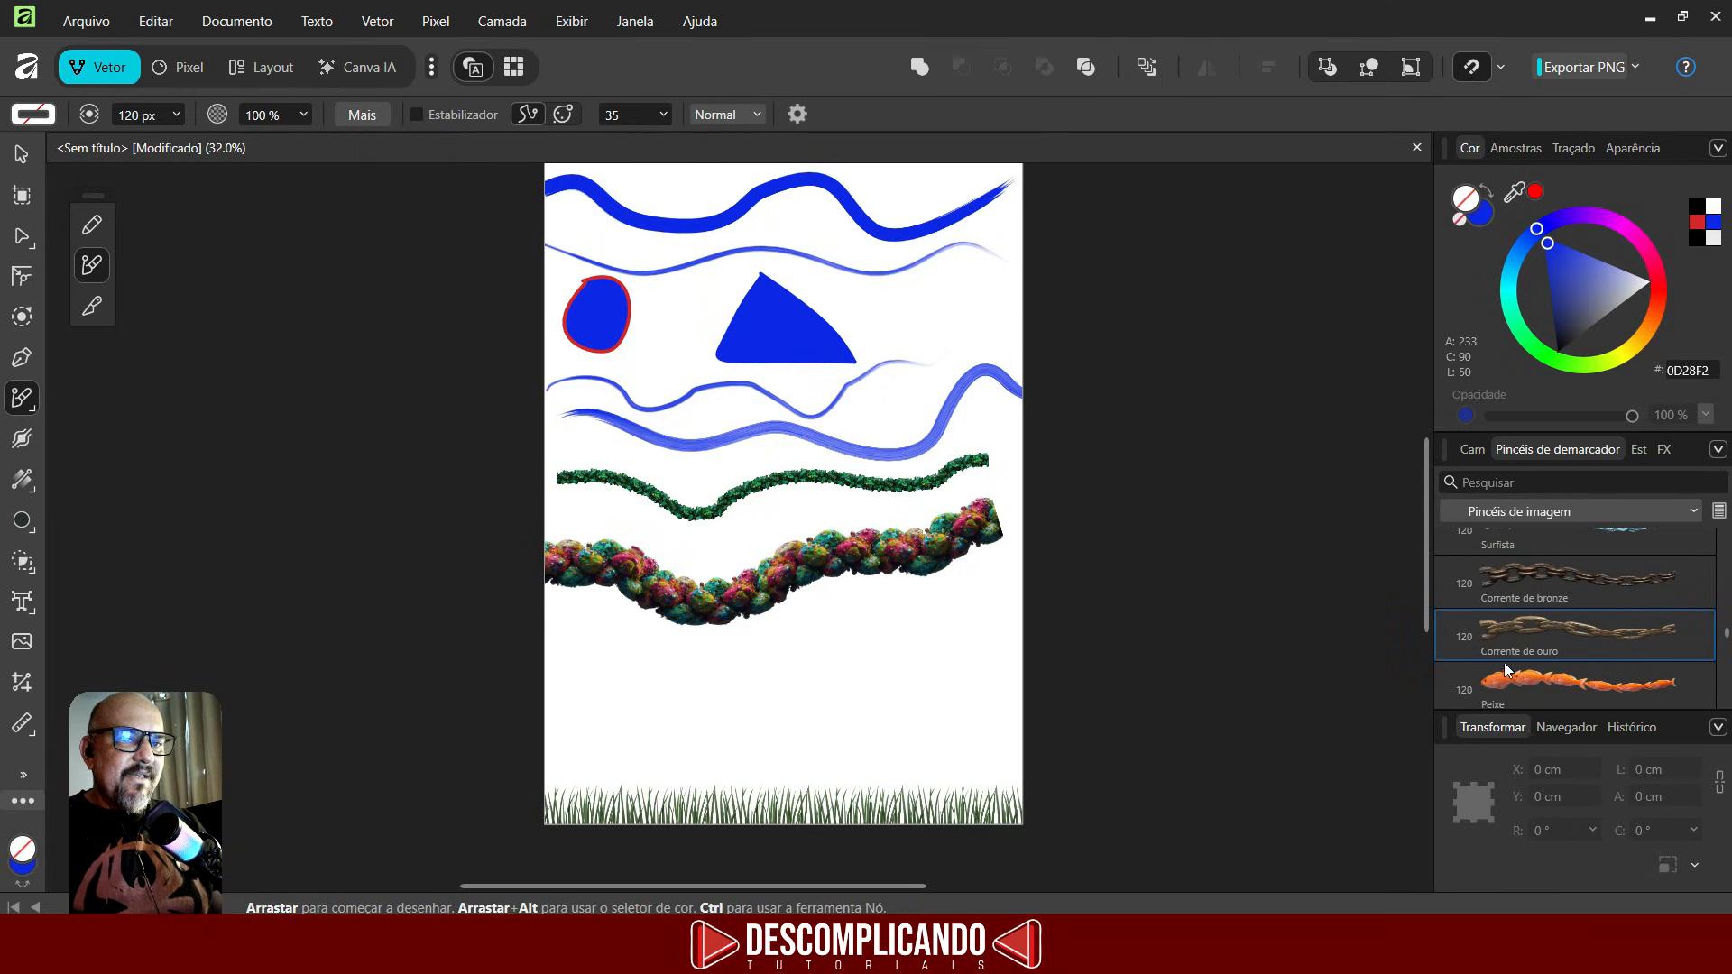
pyautogui.doubleClick(1521, 640)
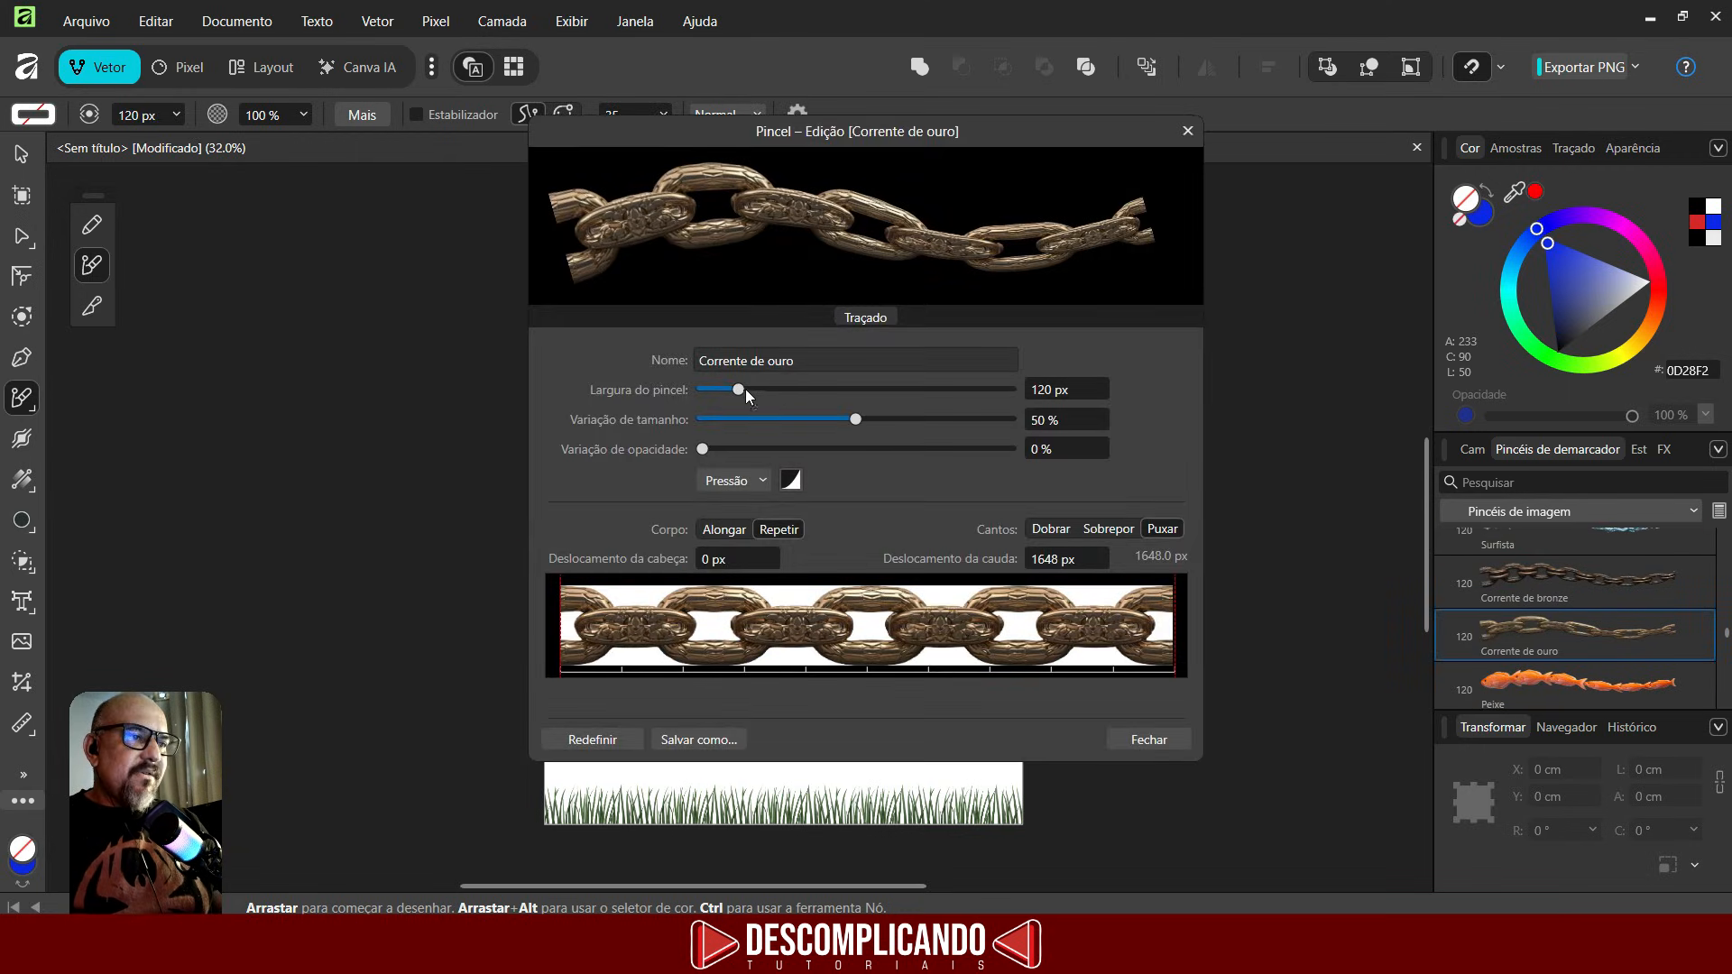
pyautogui.moveTo(745, 388); pyautogui.dragTo(731, 389)
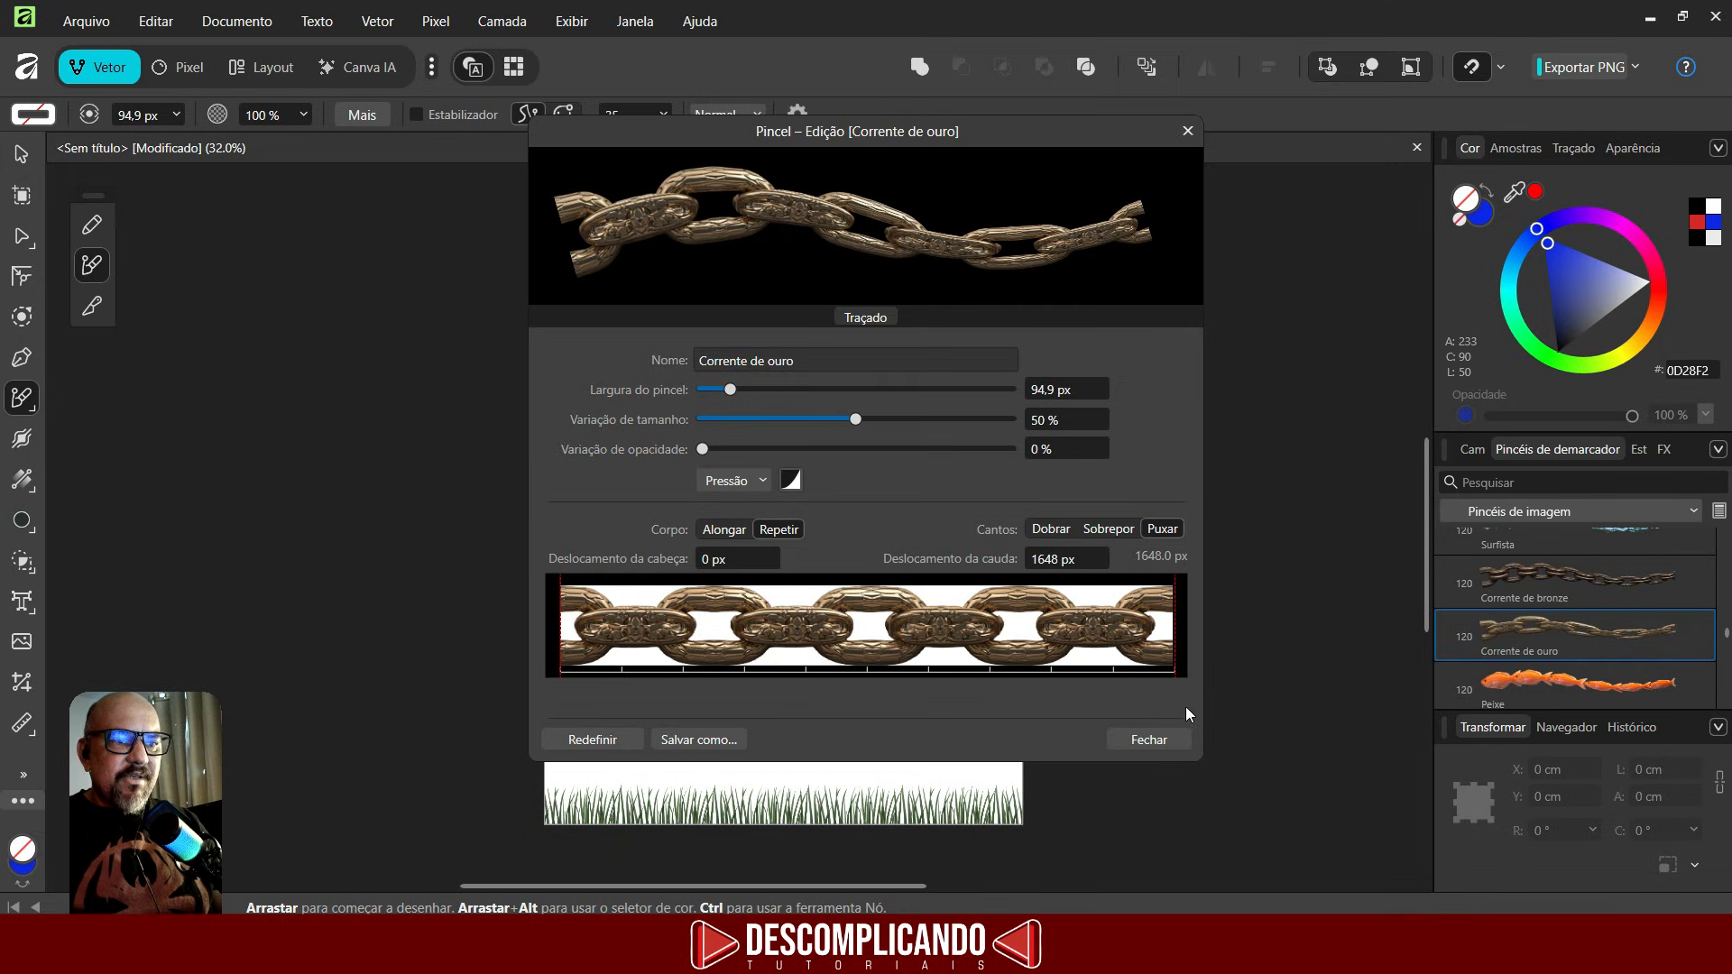
pyautogui.click(1161, 744)
pyautogui.moveTo(569, 700)
pyautogui.mouseDown()
pyautogui.moveTo(844, 728)
pyautogui.moveTo(887, 655)
pyautogui.moveTo(962, 661)
pyautogui.moveTo(957, 729)
pyautogui.moveTo(933, 739)
pyautogui.moveTo(769, 673)
pyautogui.moveTo(658, 708)
pyautogui.moveTo(582, 662)
pyautogui.moveTo(558, 690)
pyautogui.mouseUp()
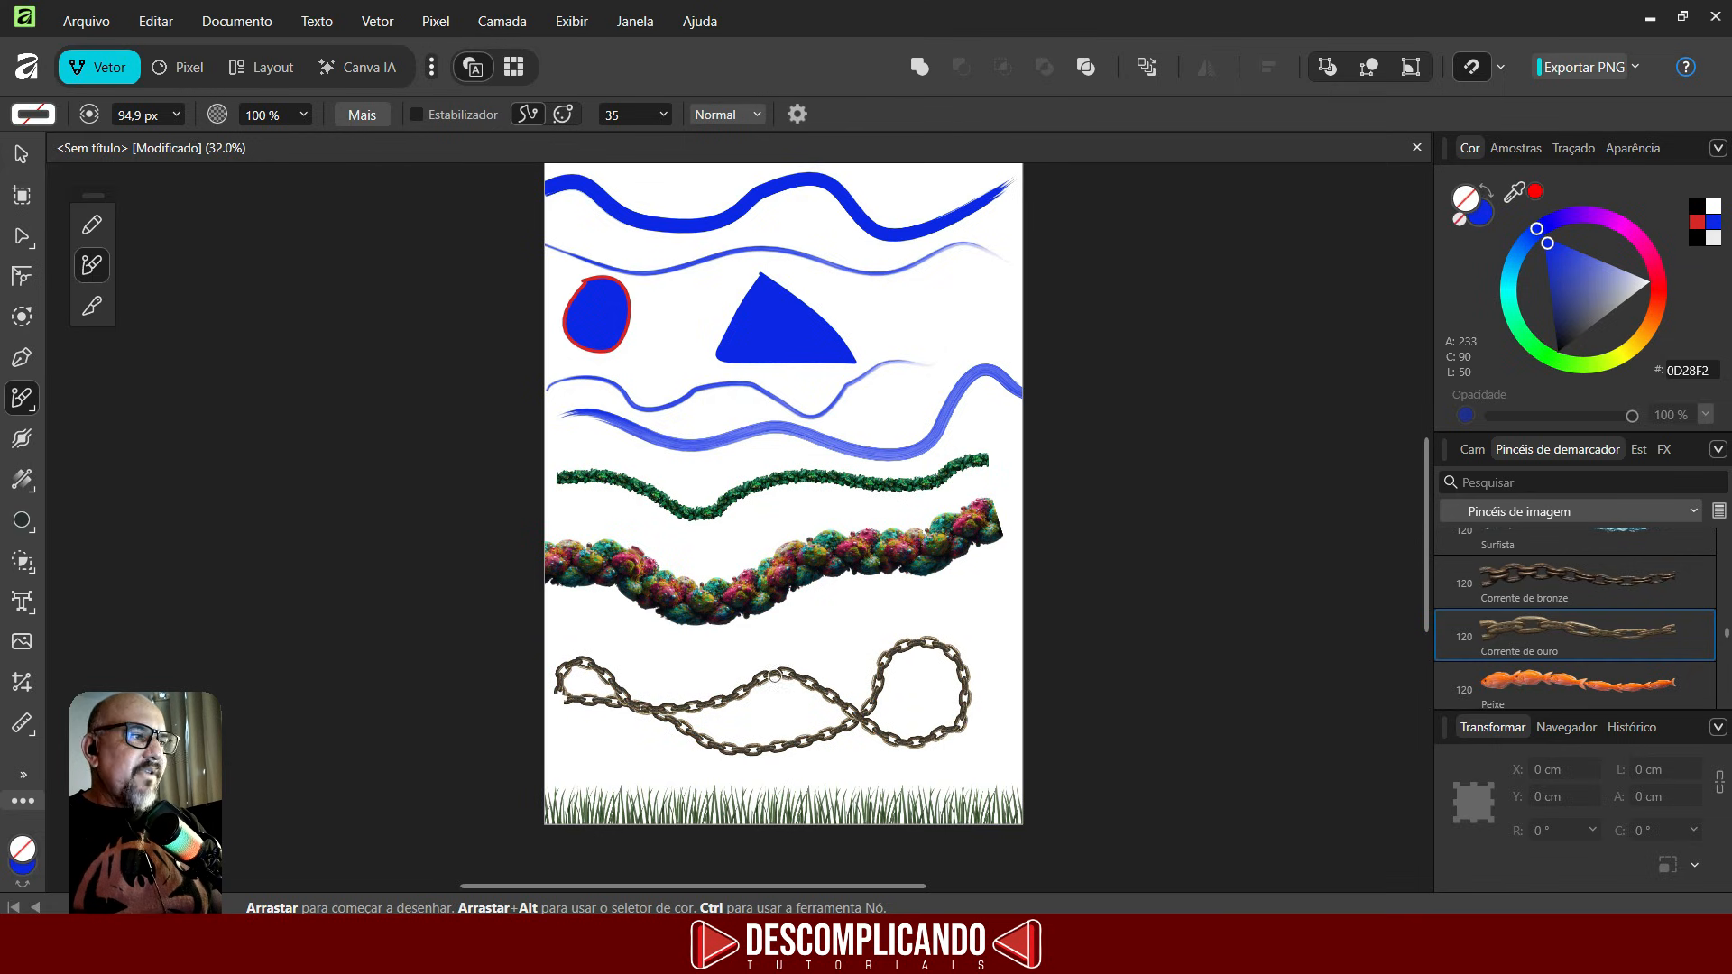
# - Reshape the chain stroke with the Node tool by moving several of its nodes and its end point
pyautogui.click(23, 237)
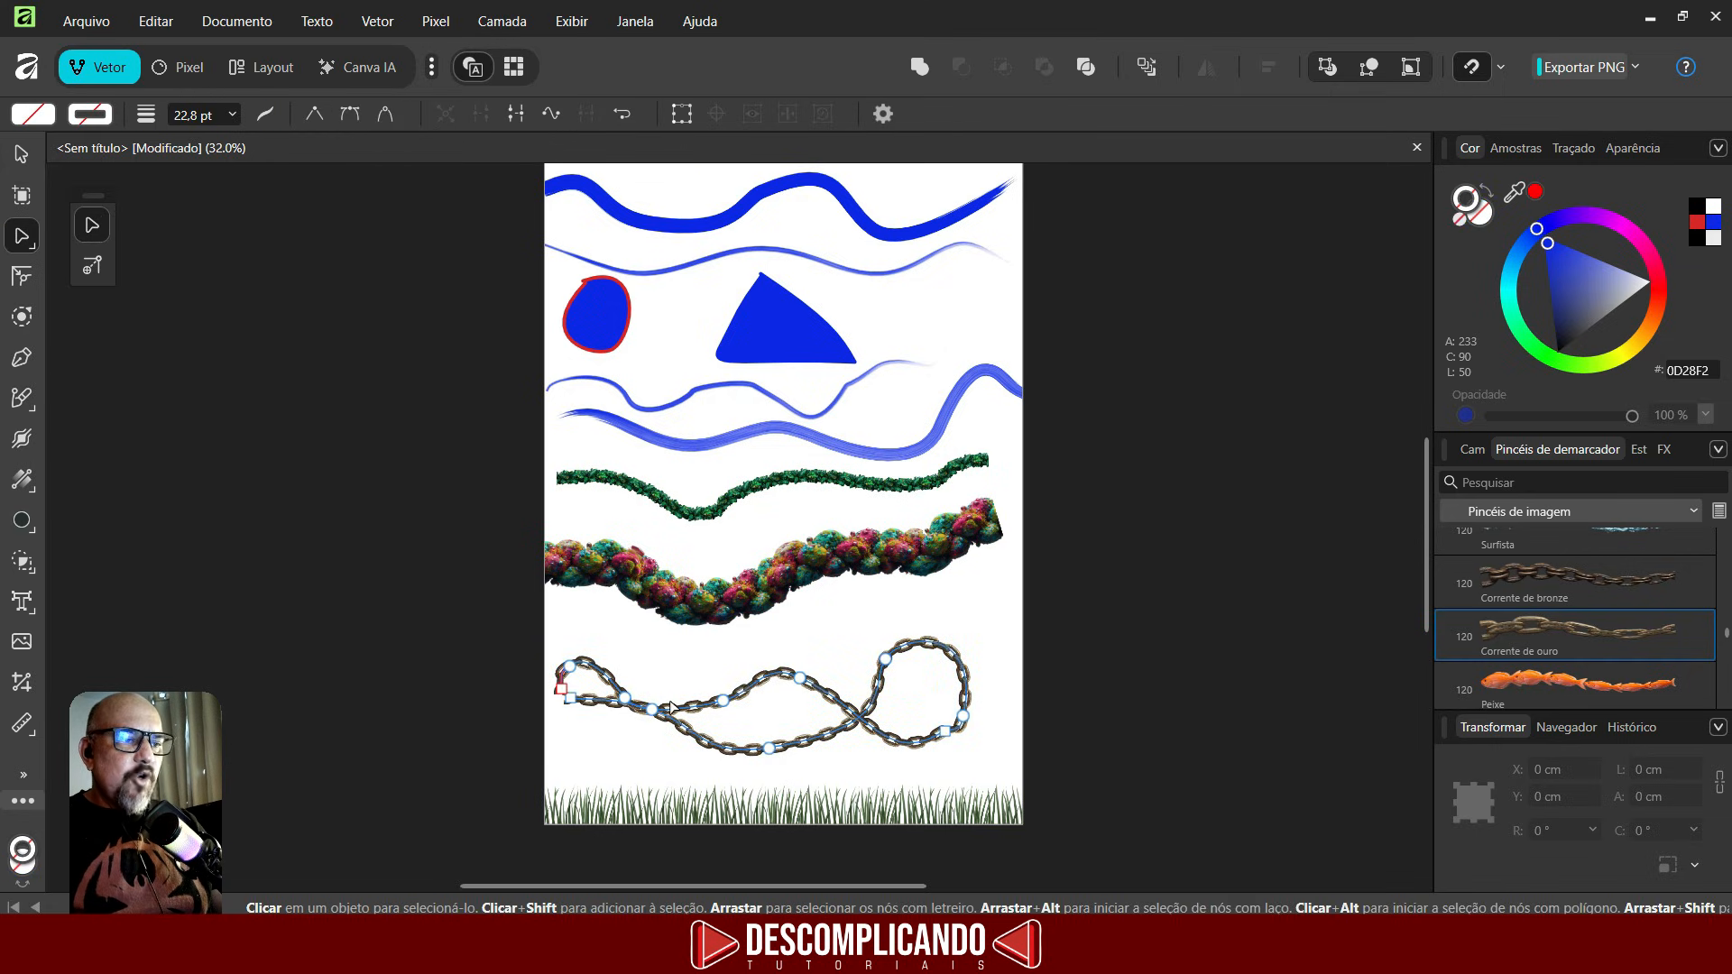
pyautogui.scroll(3, 767, 749)
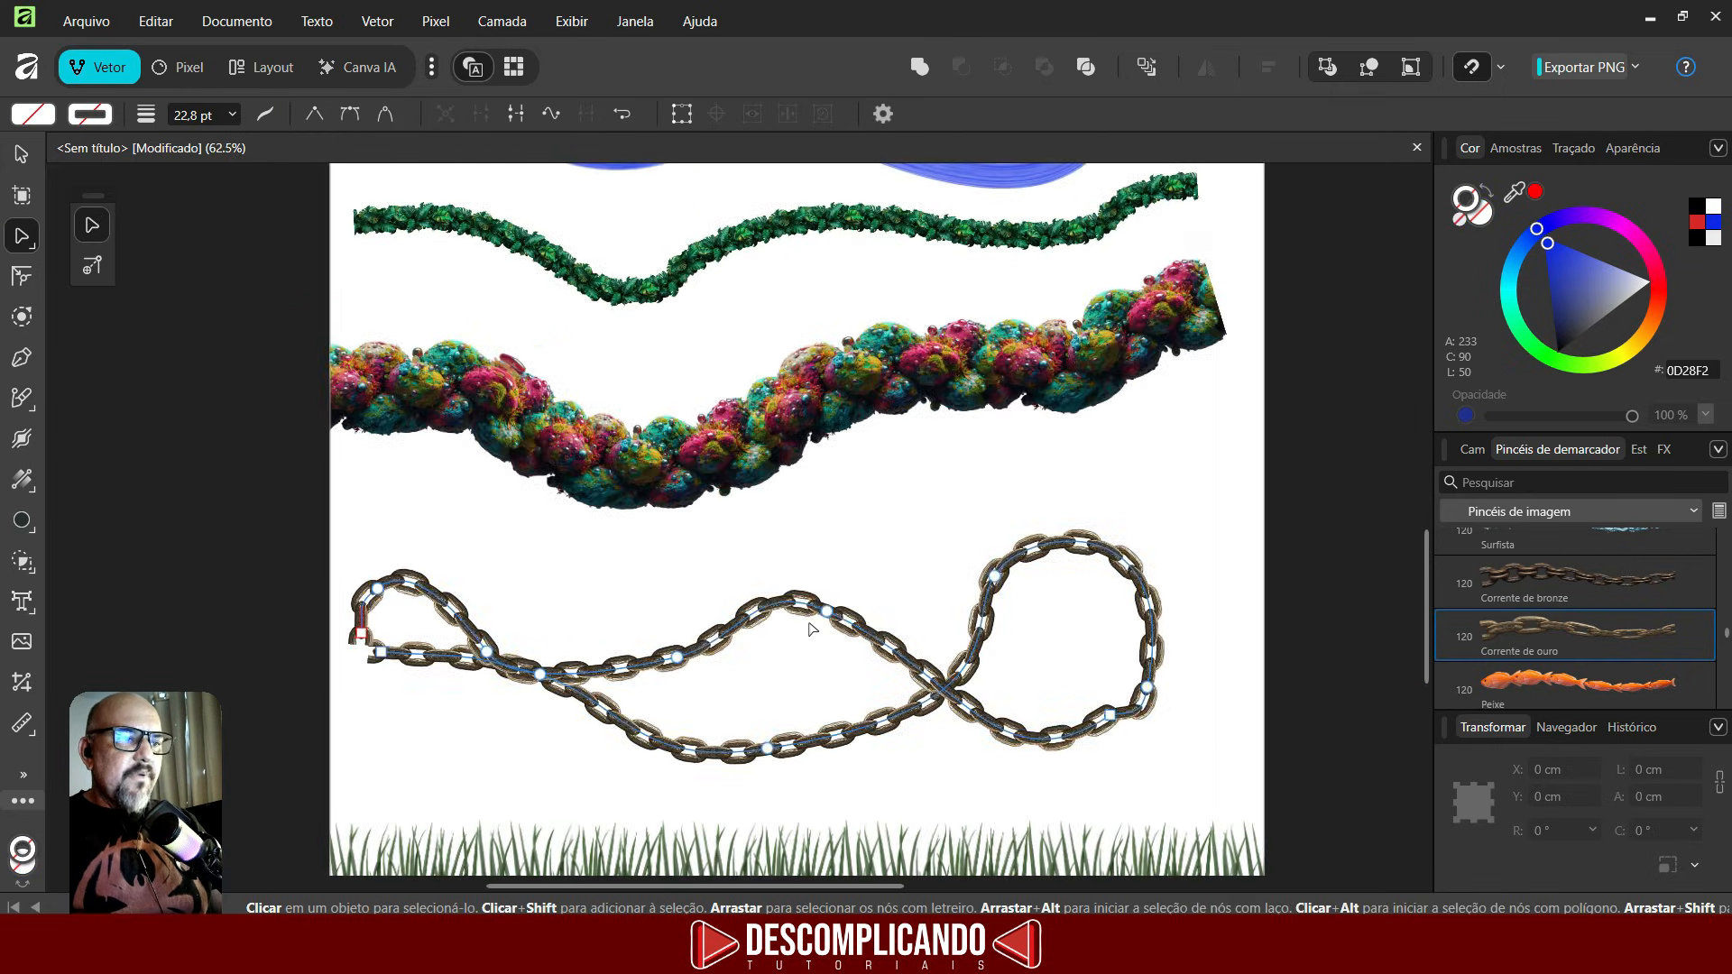
pyautogui.moveTo(832, 614); pyautogui.dragTo(844, 519)
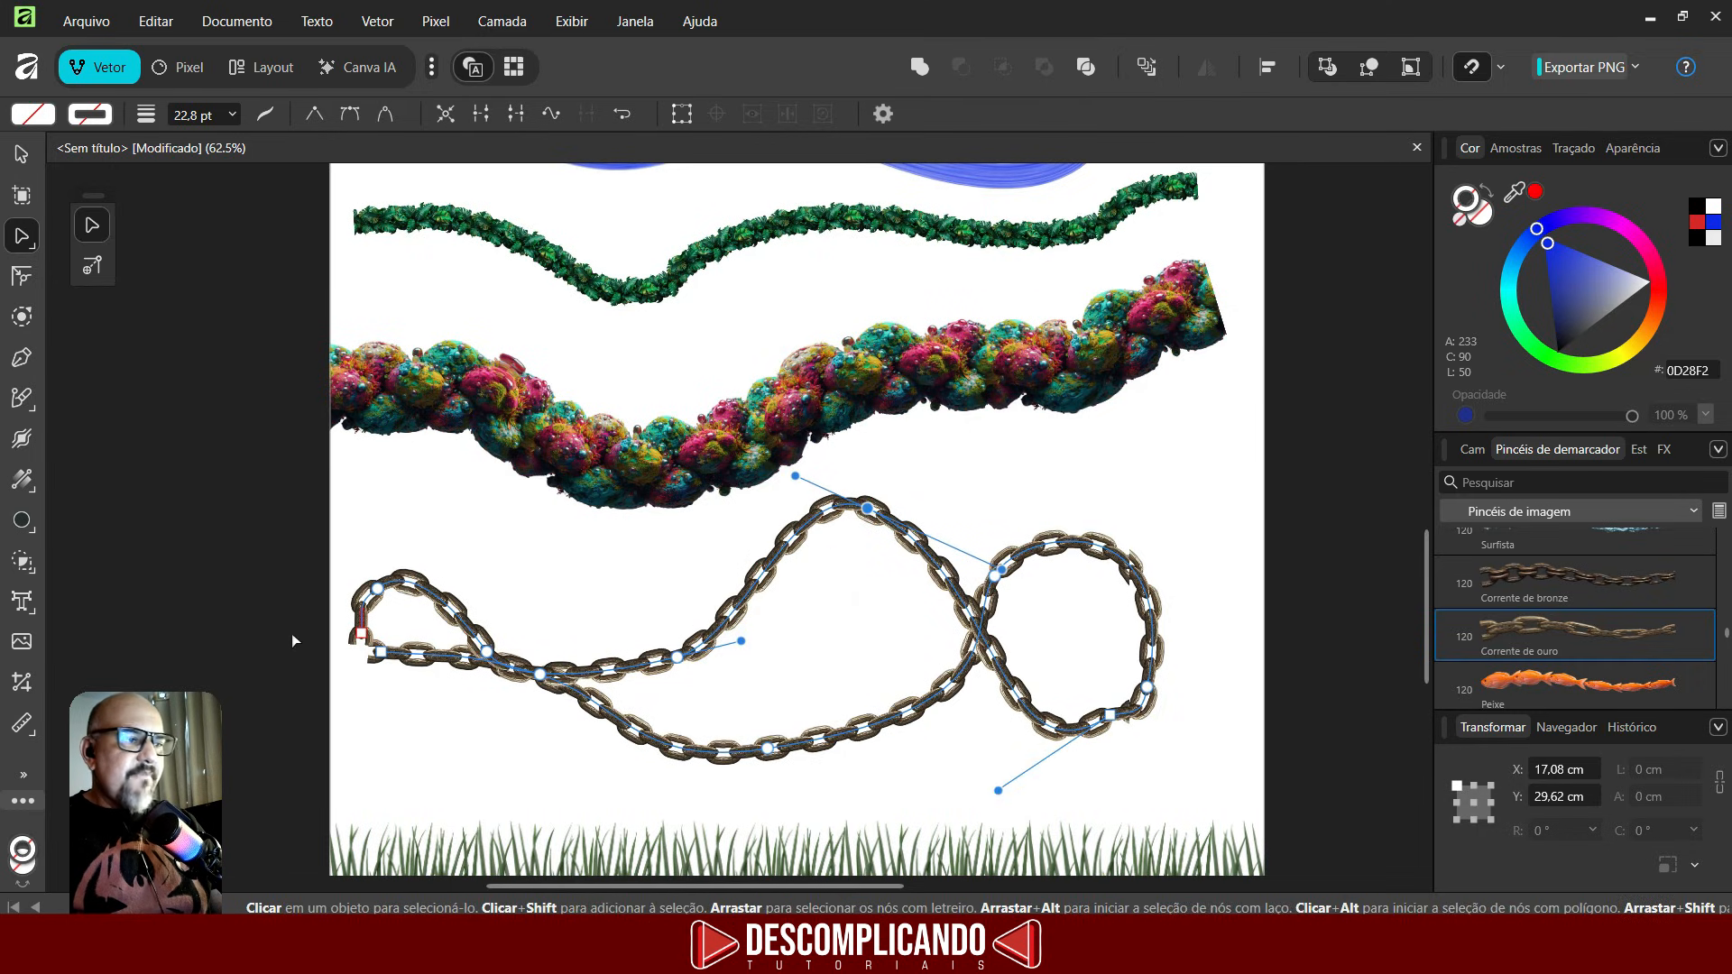
pyautogui.moveTo(360, 635); pyautogui.dragTo(359, 740)
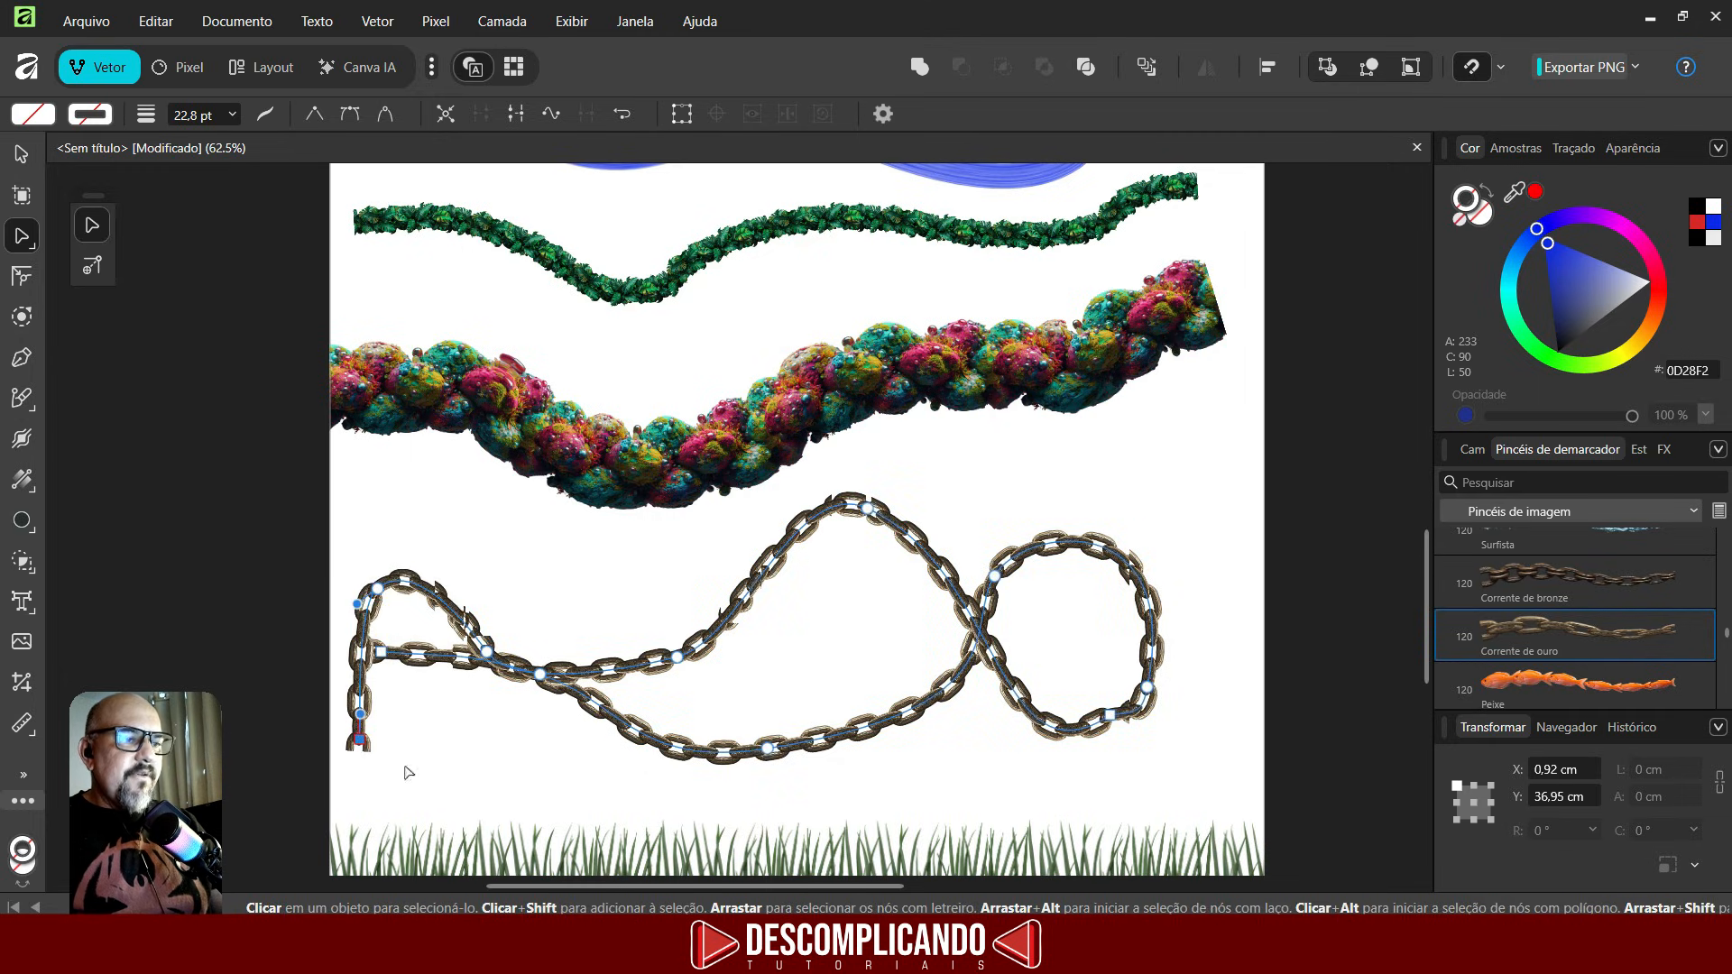
pyautogui.moveTo(768, 747); pyautogui.dragTo(867, 767)
pyautogui.scroll(-2, 835, 644)
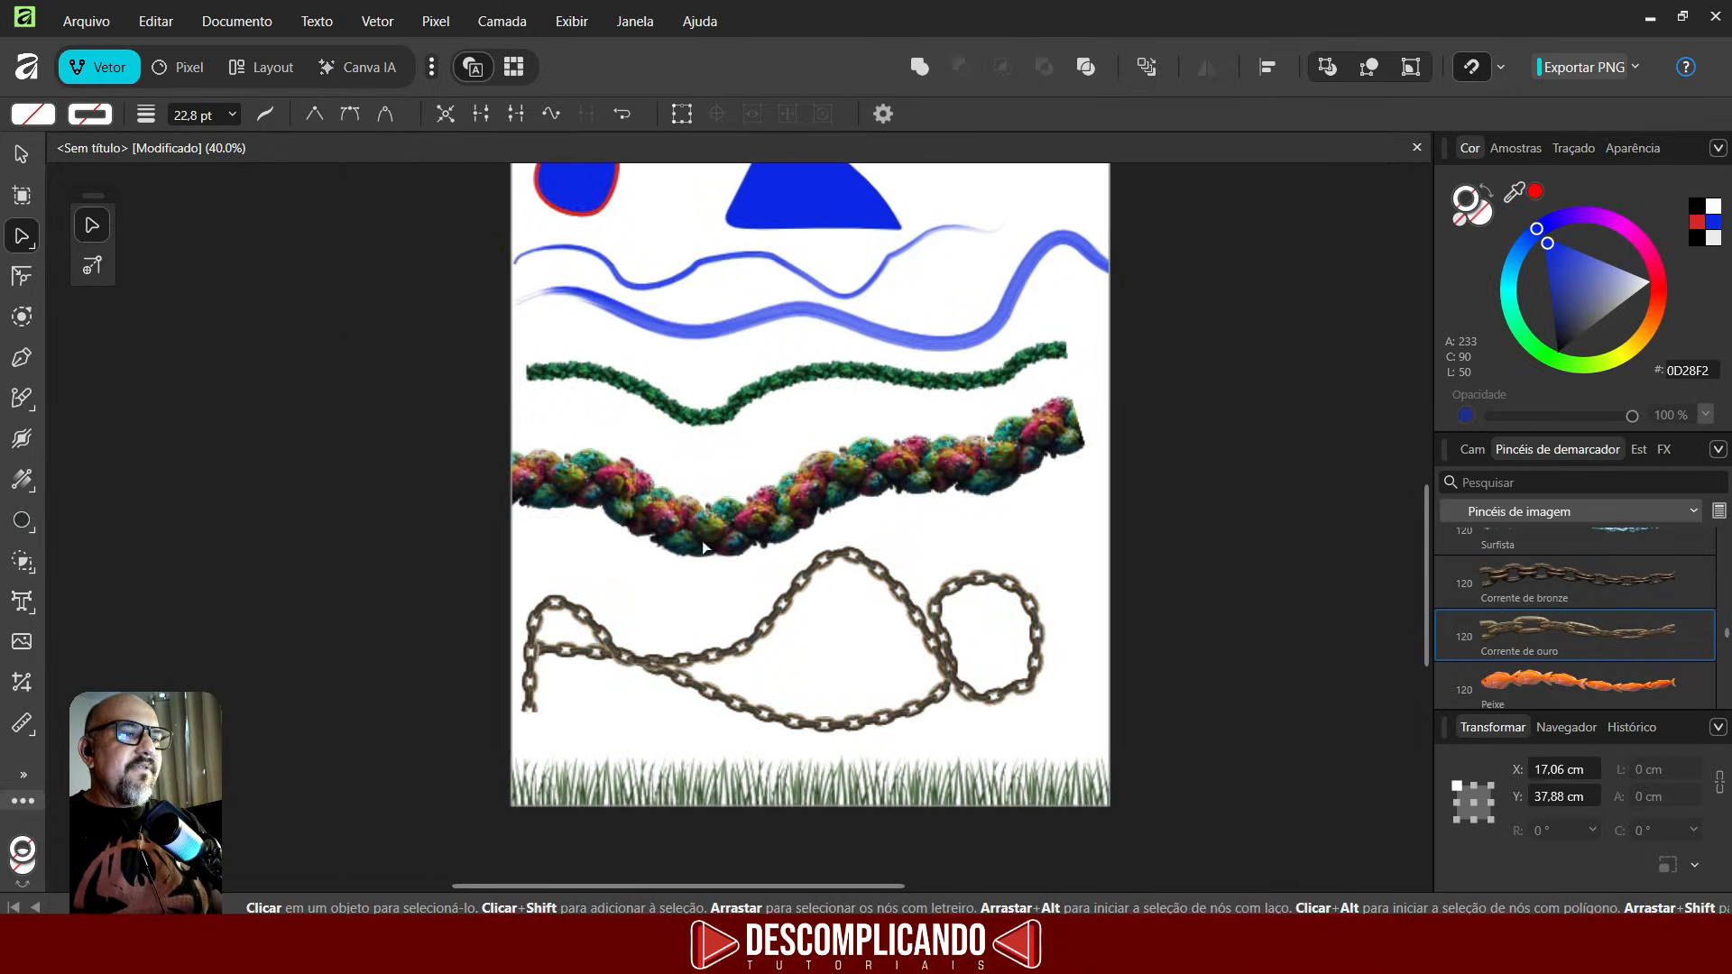
pyautogui.click(18, 402)
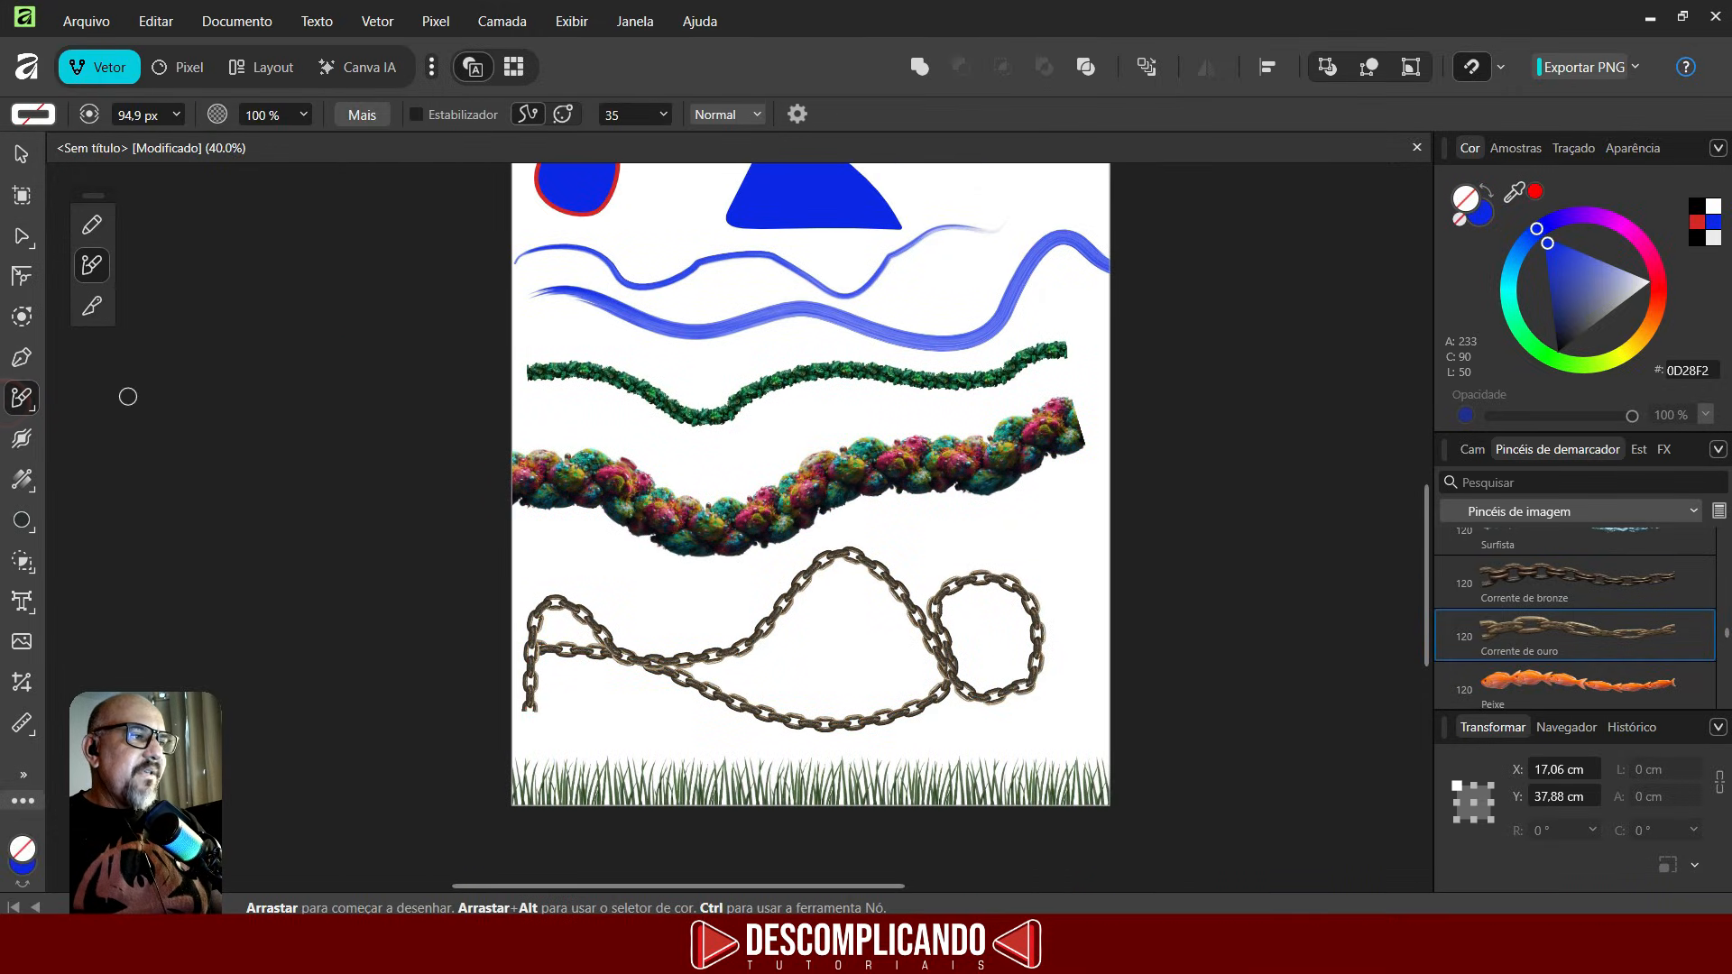
pyautogui.scroll(5, 1578, 550)
pyautogui.click(1555, 570)
pyautogui.rightClick(1555, 570)
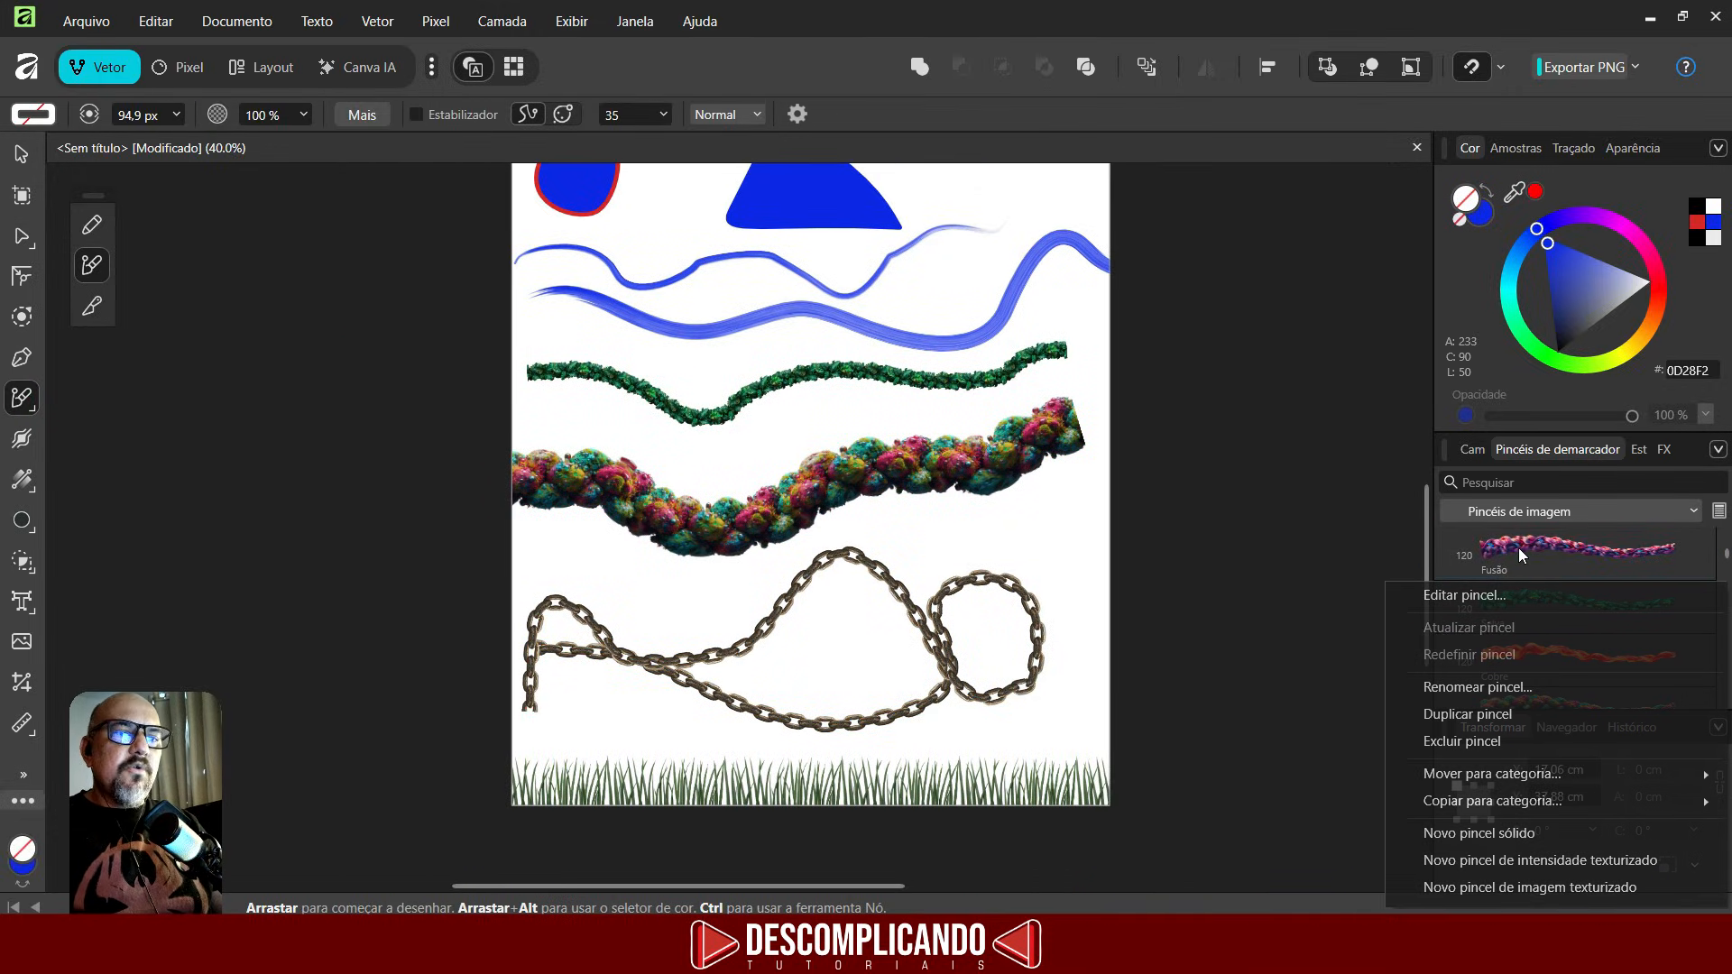
pyautogui.click(1556, 566)
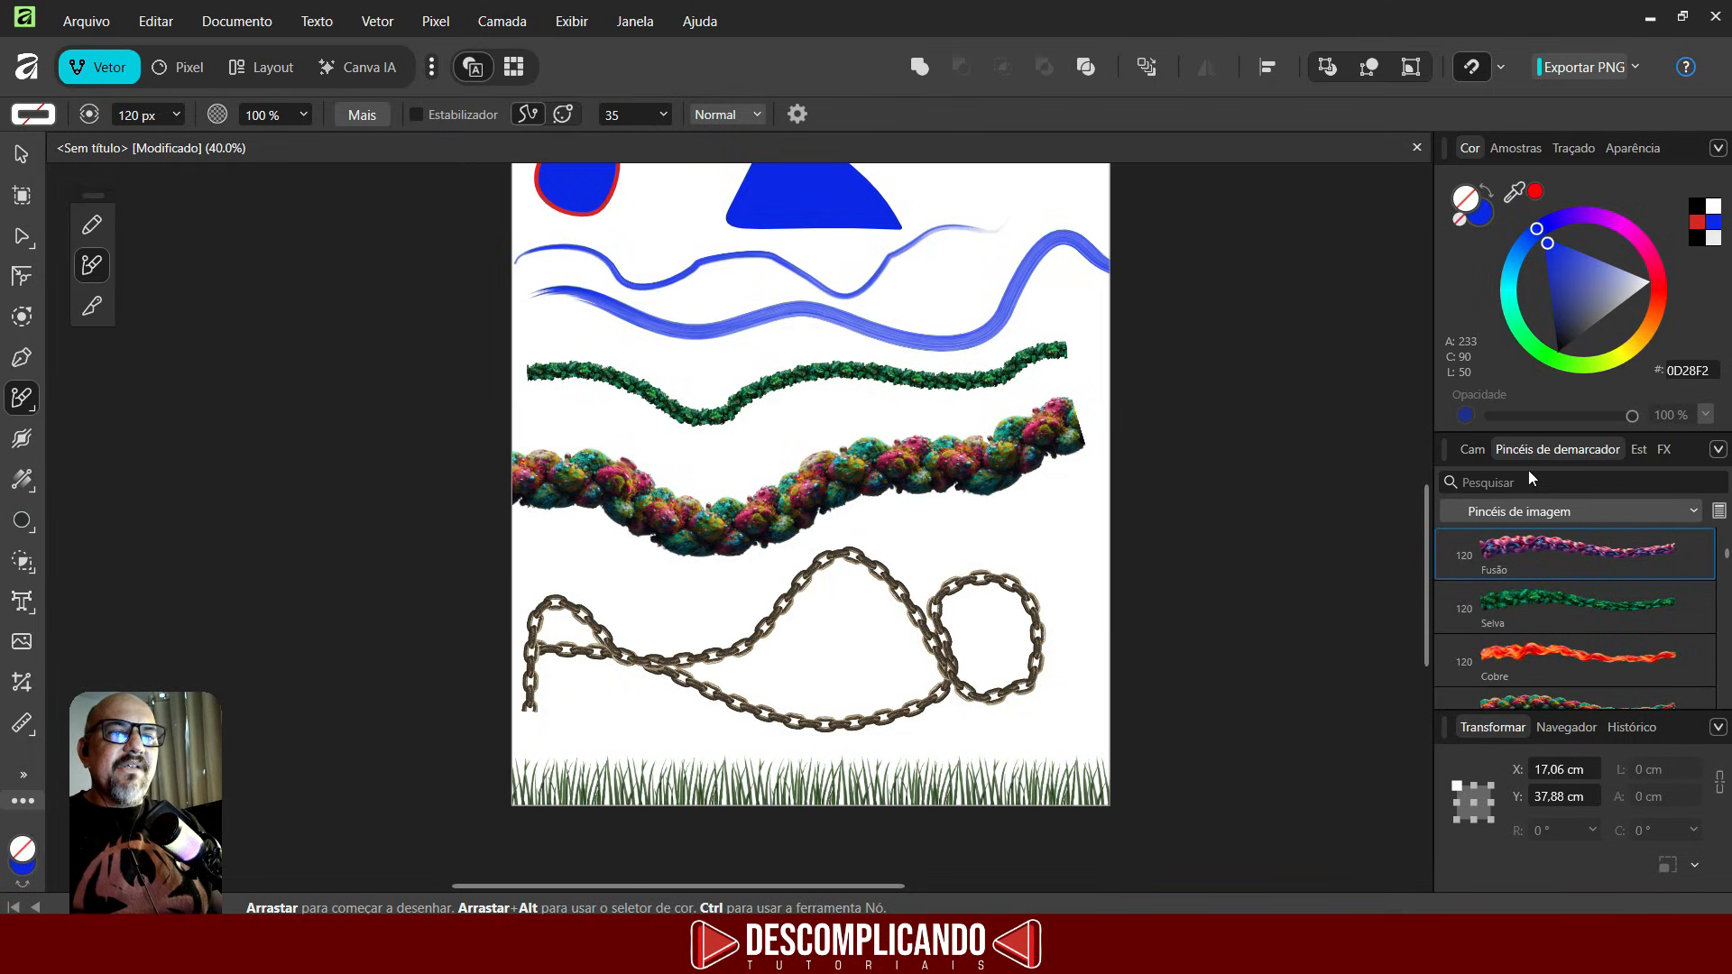
# - Open the Layers panel, select every object on the page and delete them all
pyautogui.click(1473, 450)
pyautogui.keyDown('ctrl'); pyautogui.scroll(-2, 1059, 676); pyautogui.keyUp('ctrl')
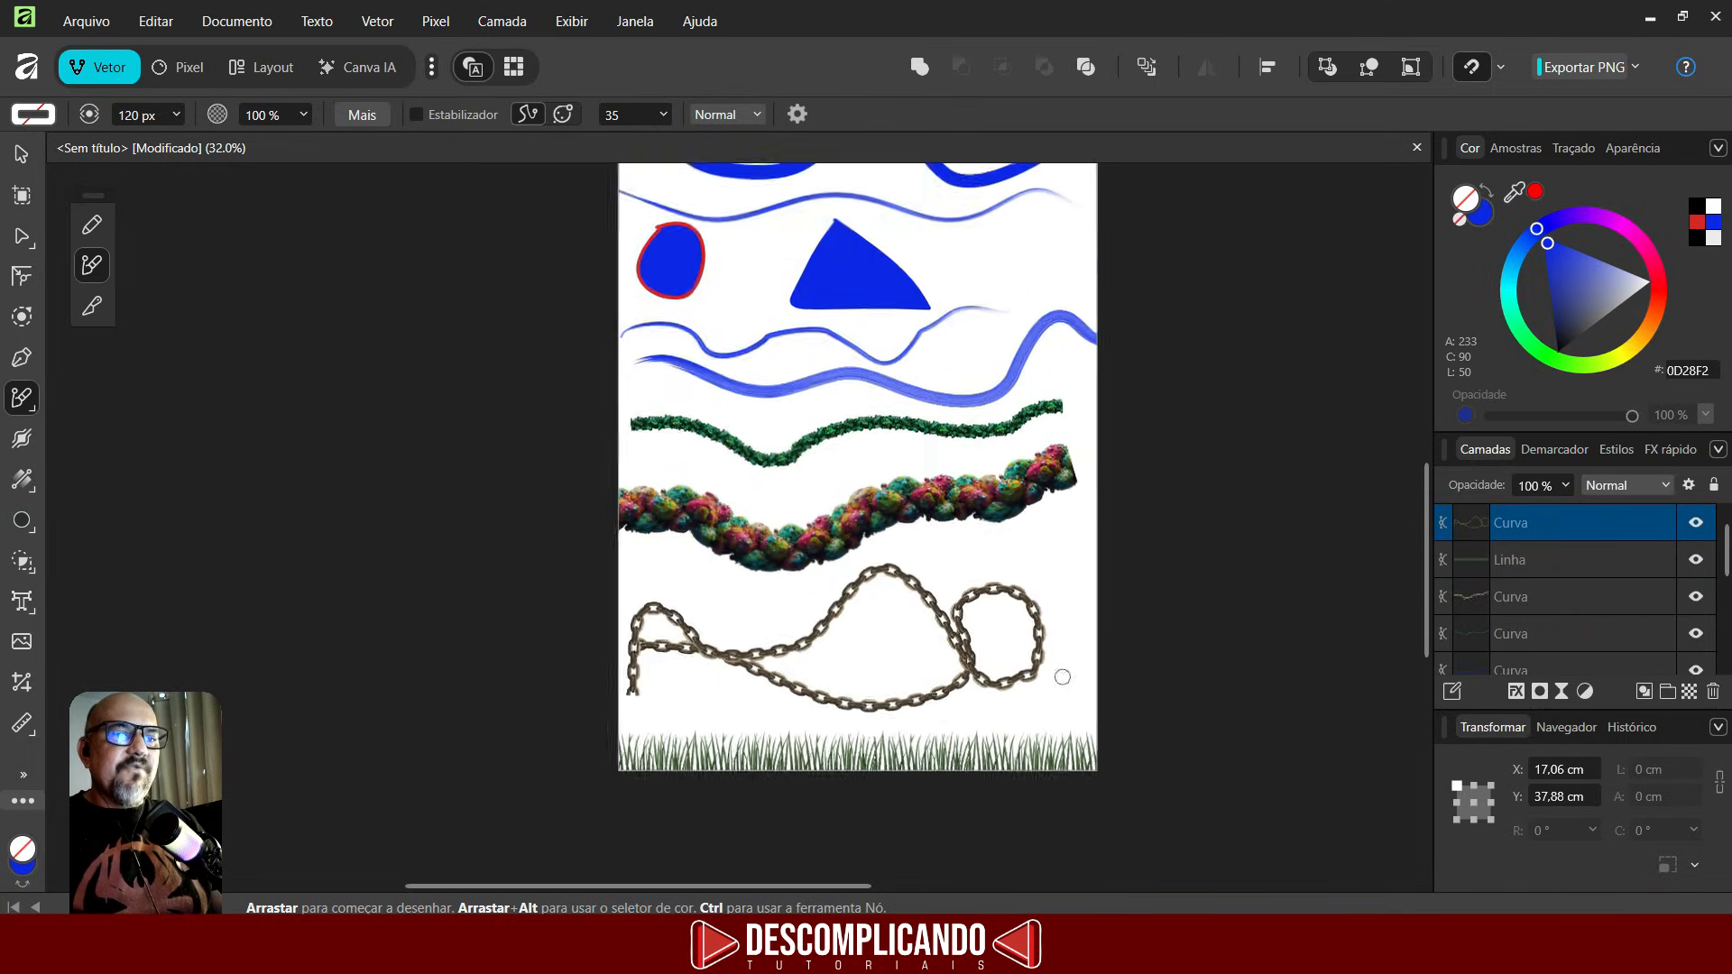
pyautogui.click(19, 163)
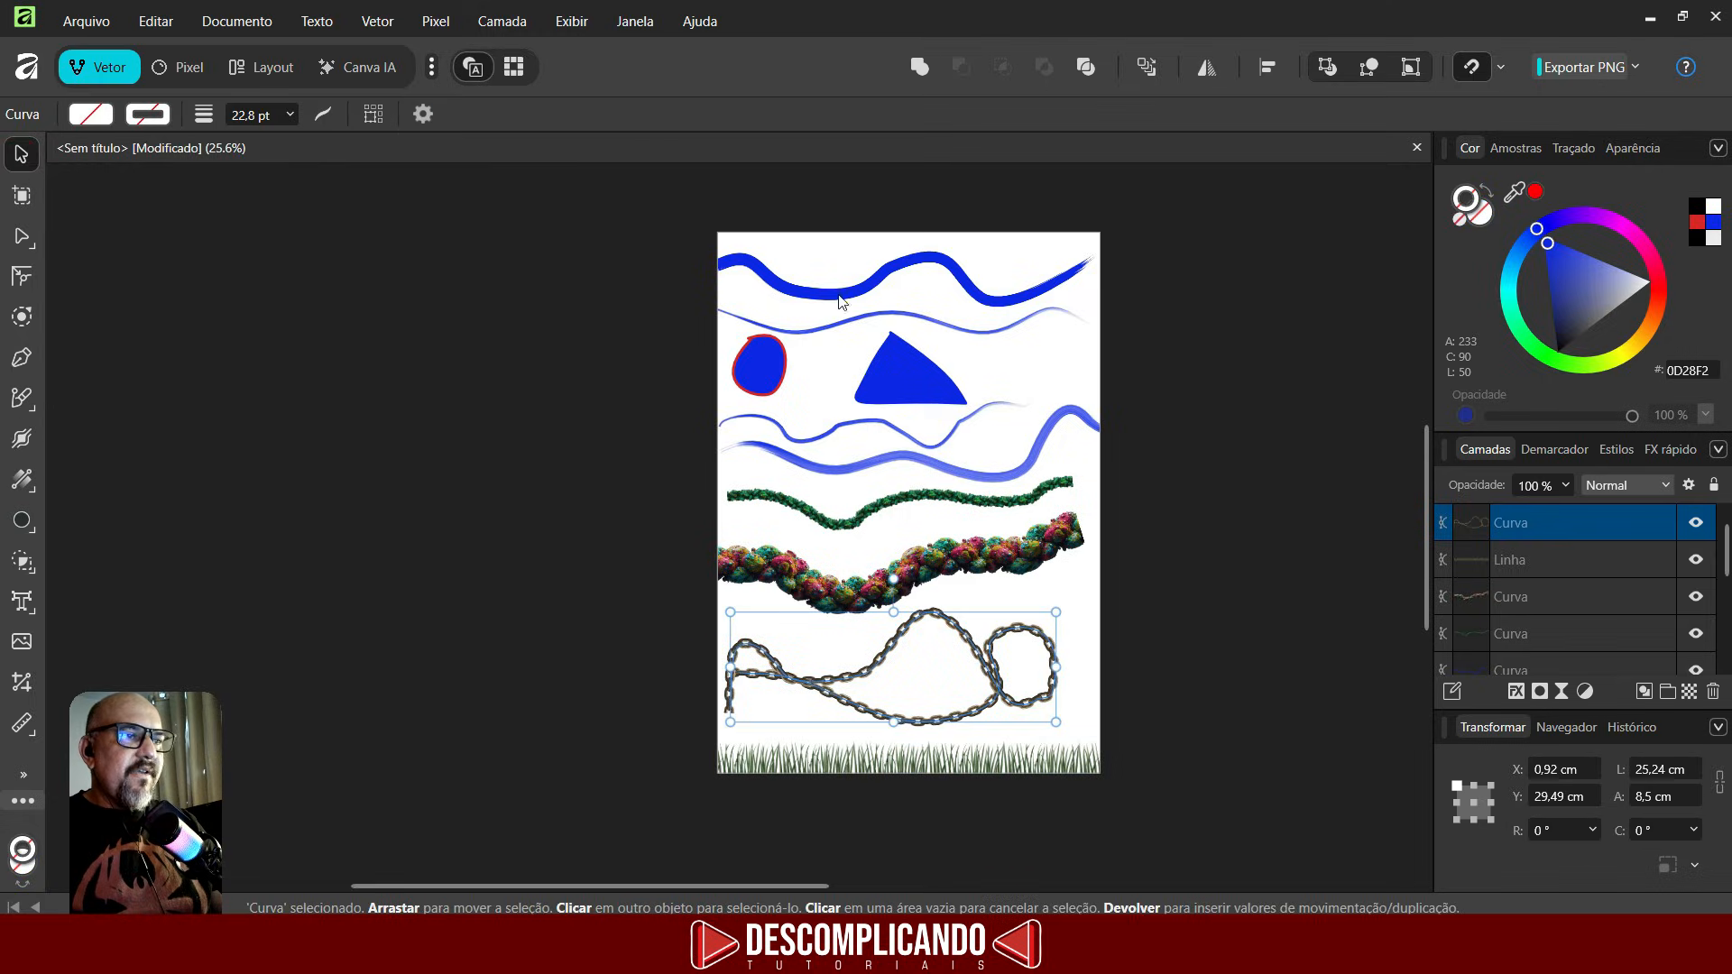
pyautogui.moveTo(664, 226); pyautogui.dragTo(1193, 831)
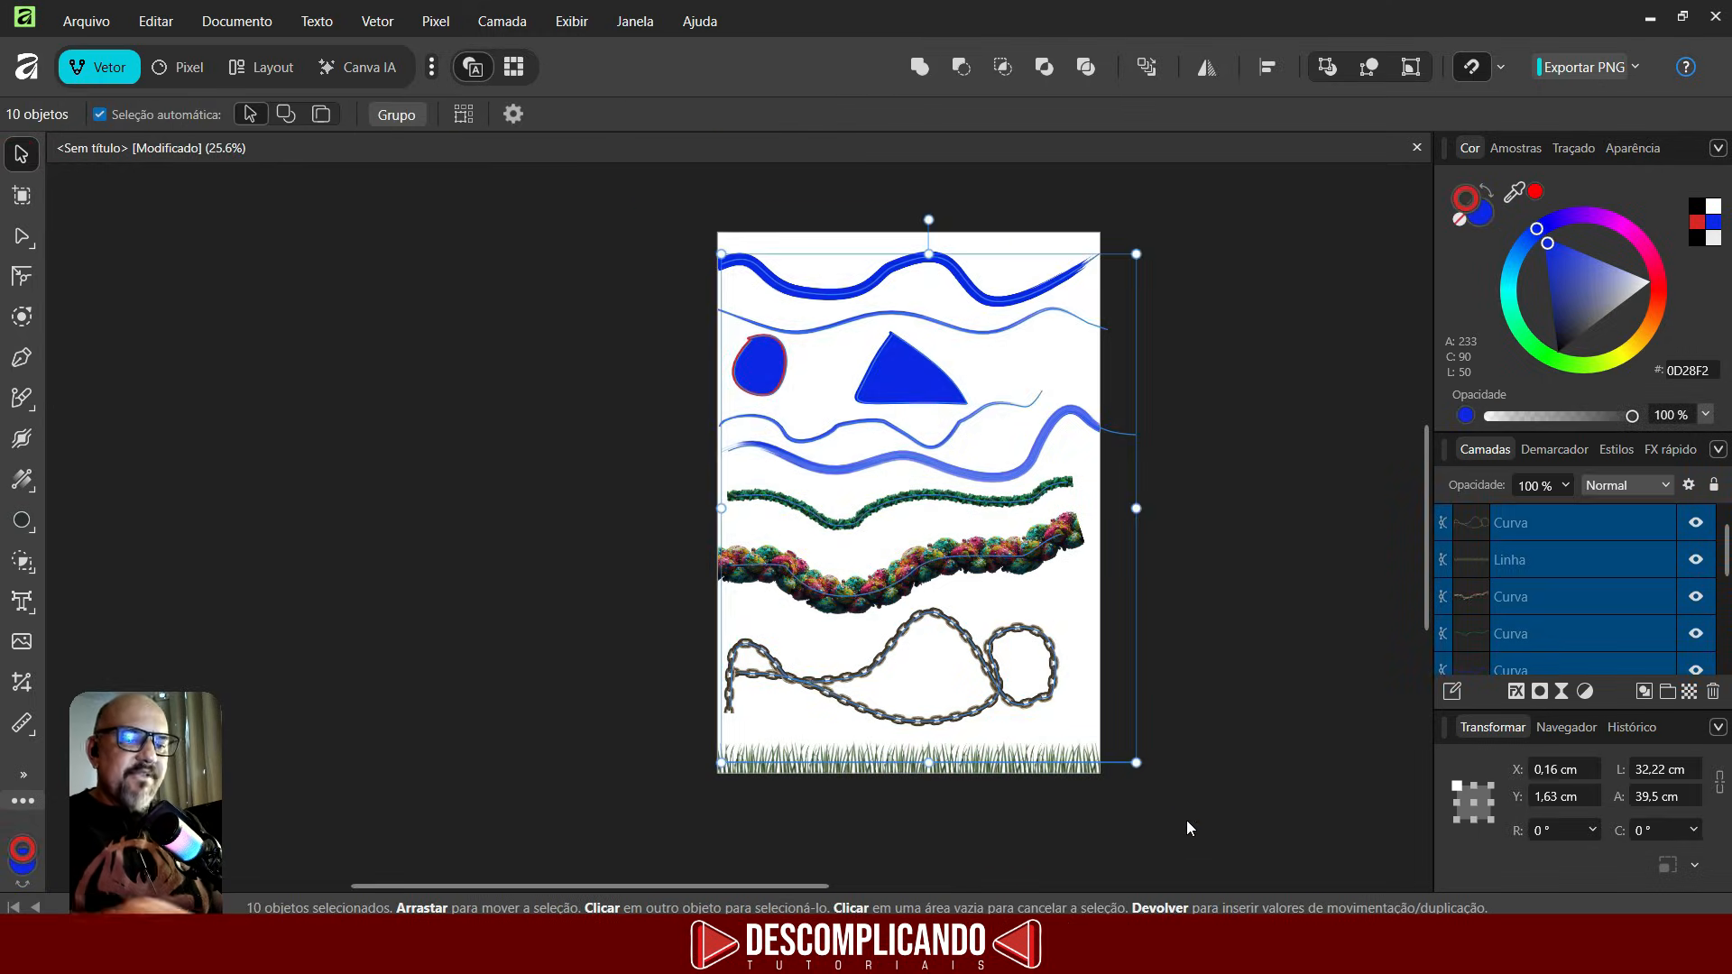
pyautogui.press('Delete')
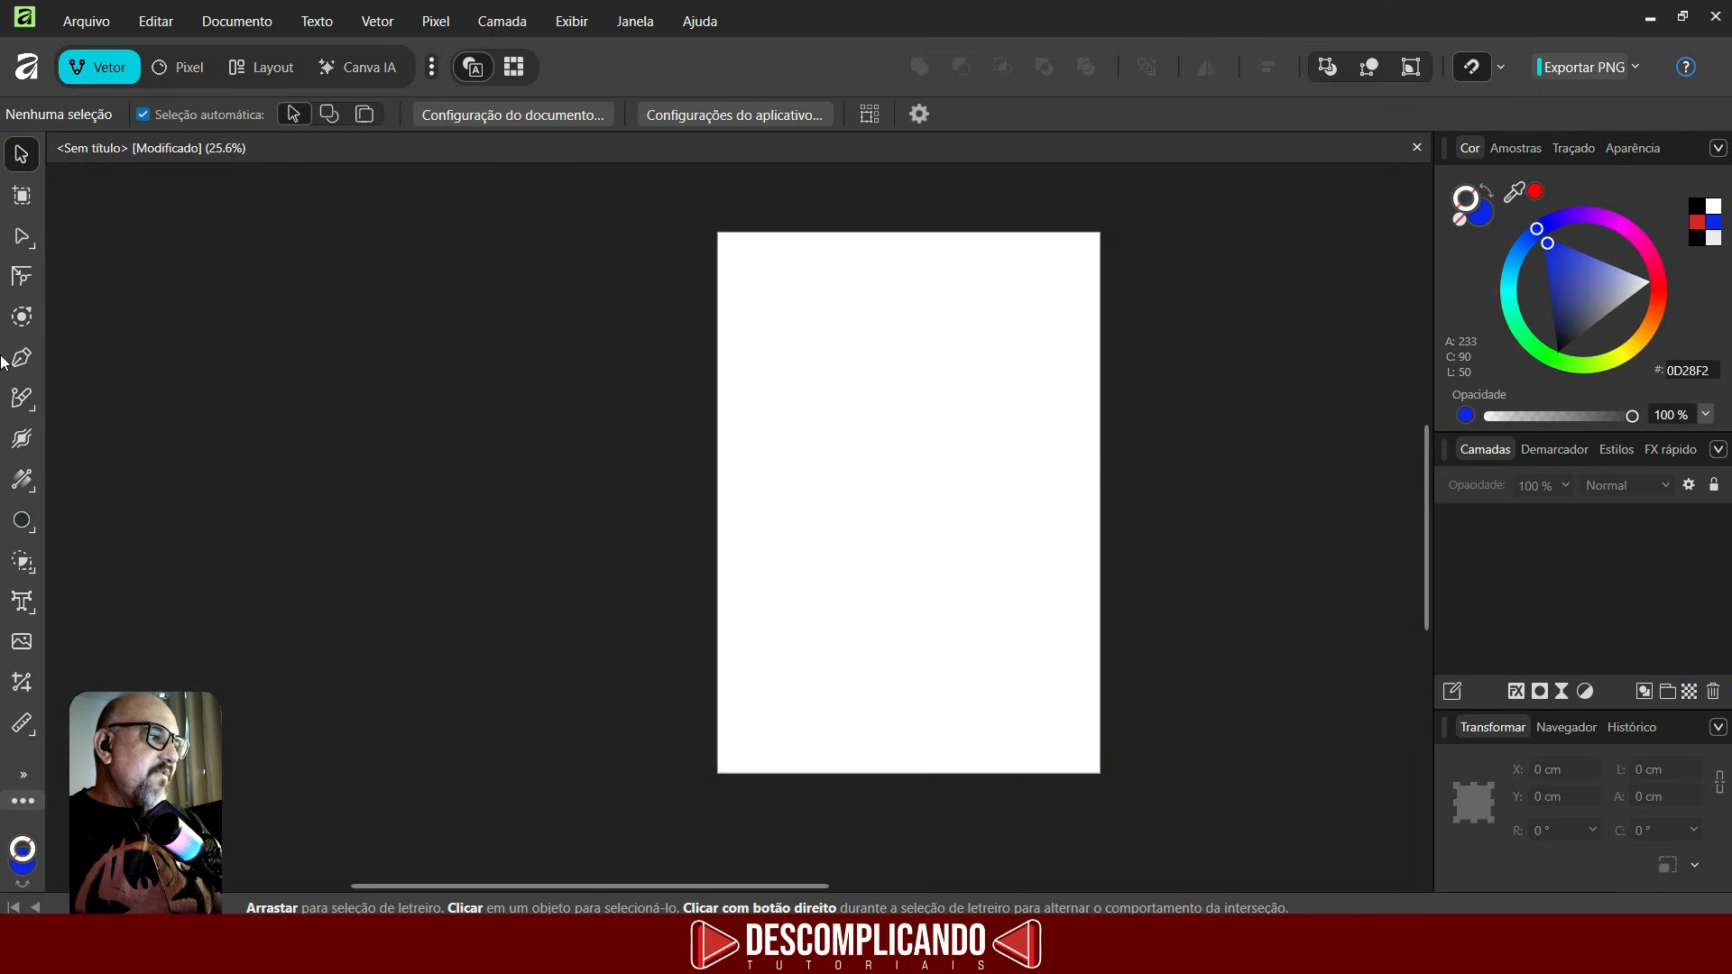
pyautogui.click(20, 400)
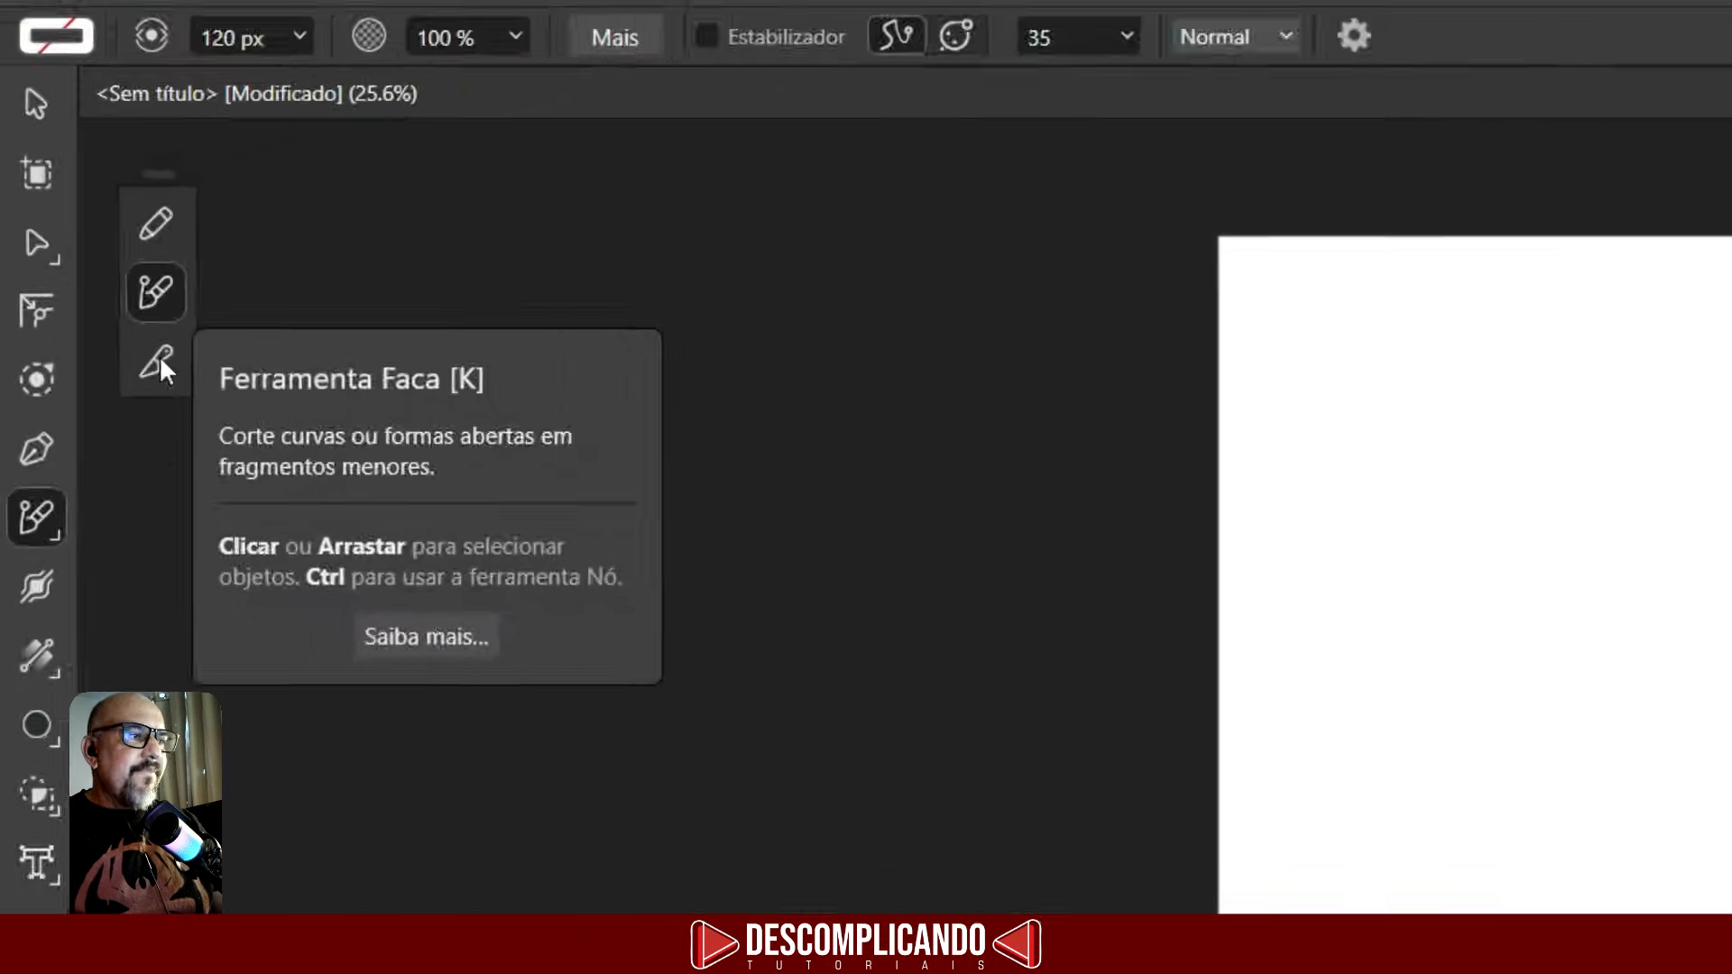
pyautogui.click(309, 519)
pyautogui.click(91, 309)
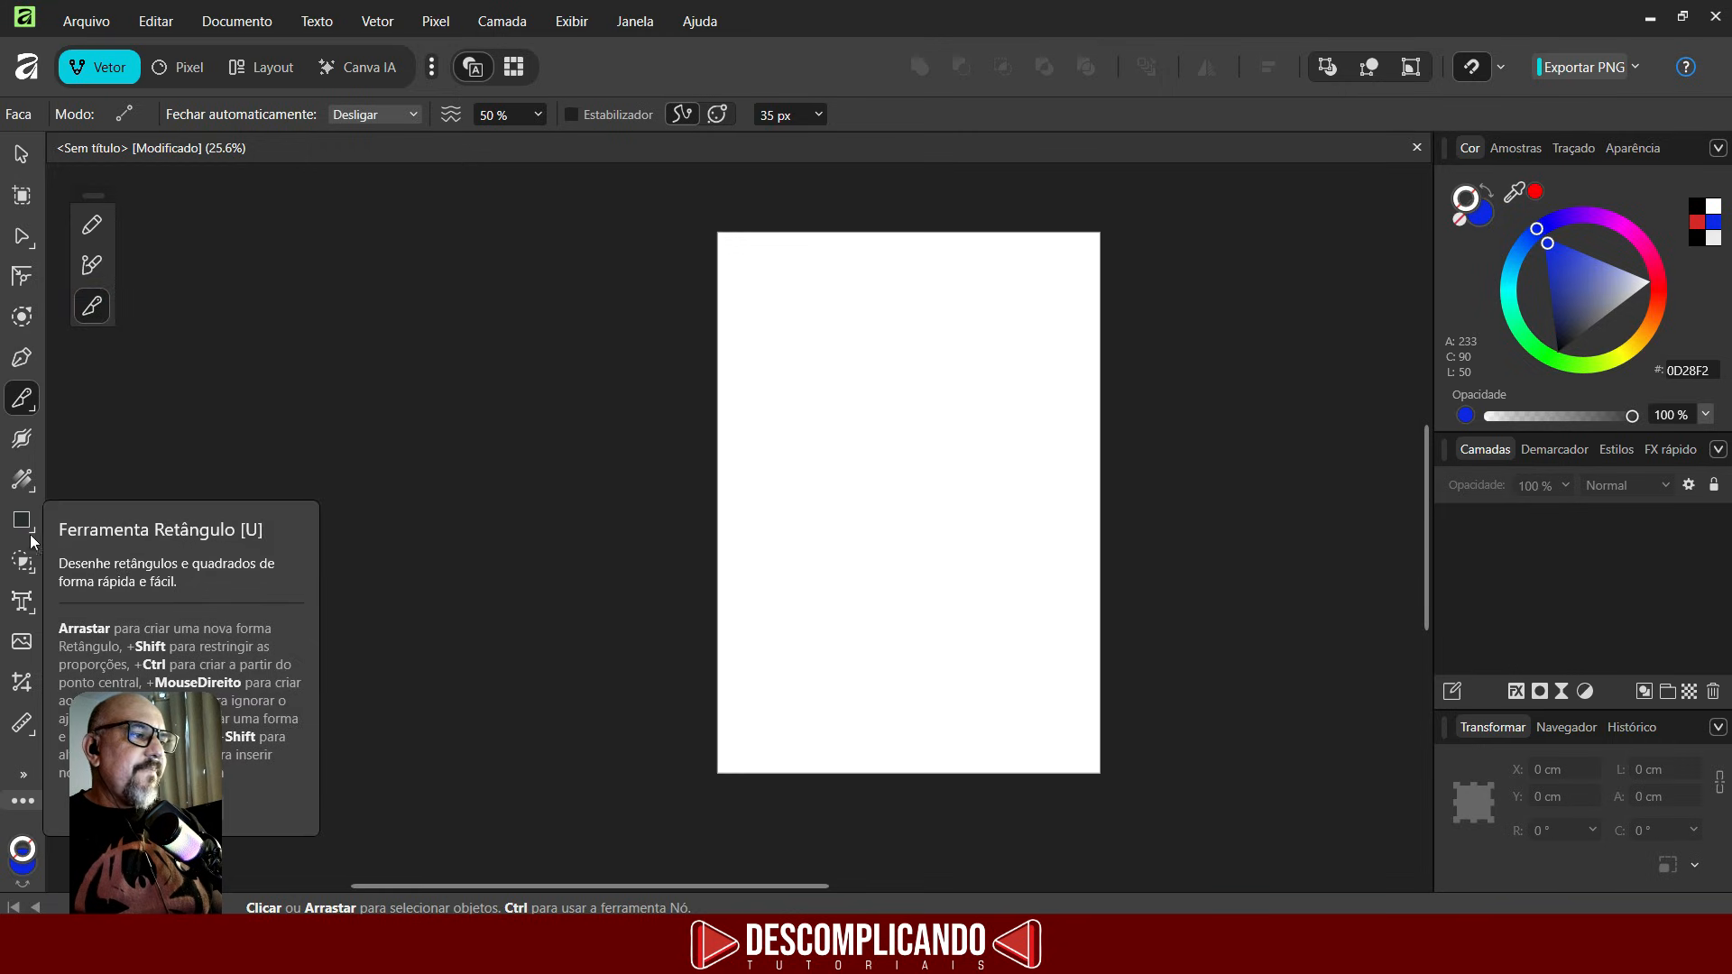
# - Draw a circle about 20 cm in diameter in the middle of the page with the Ellipse tool
pyautogui.click(18, 525)
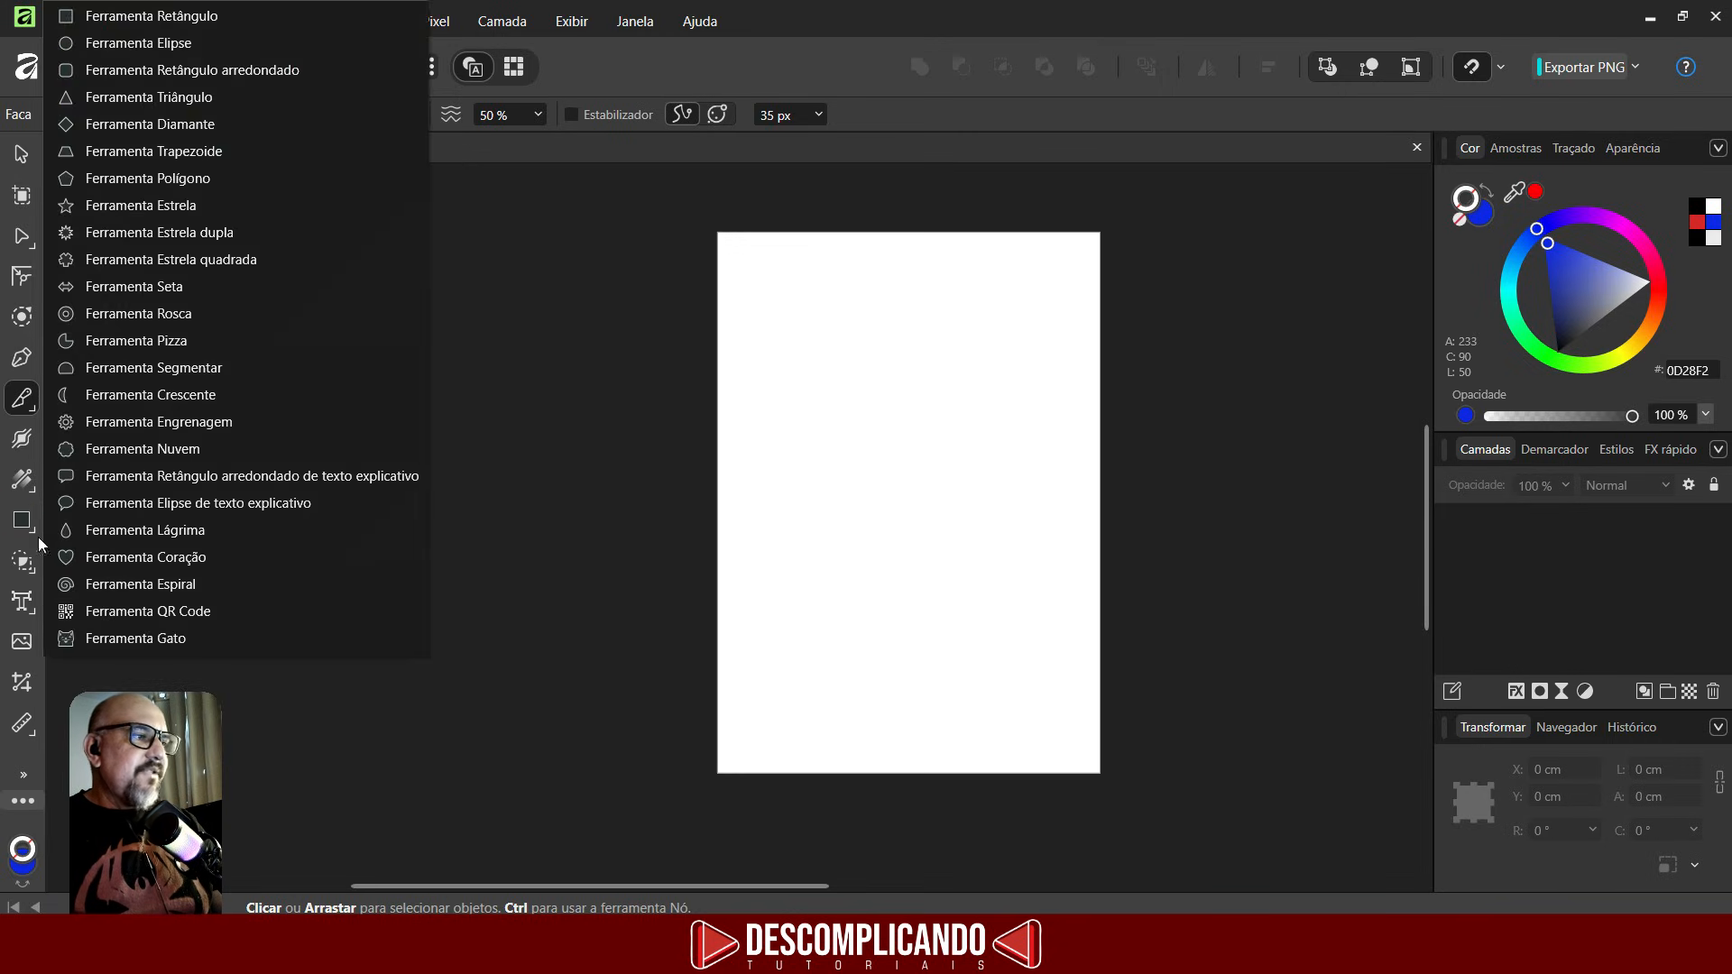
pyautogui.click(136, 43)
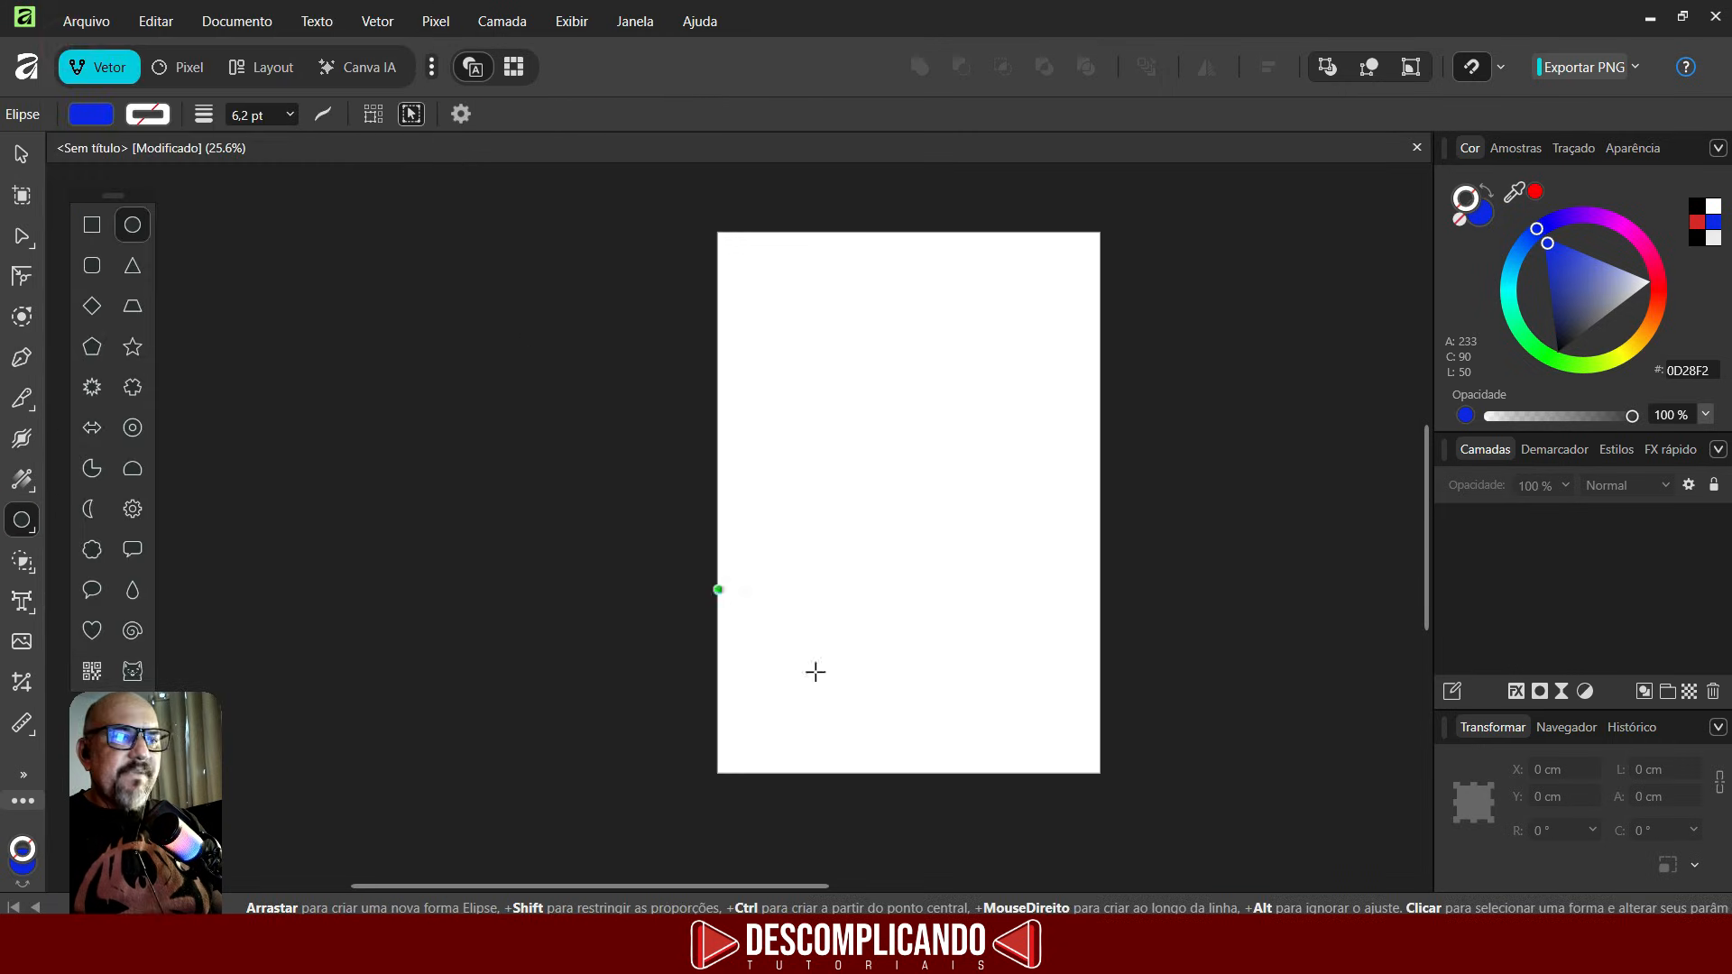
pyautogui.moveTo(797, 393); pyautogui.dragTo(1059, 653)
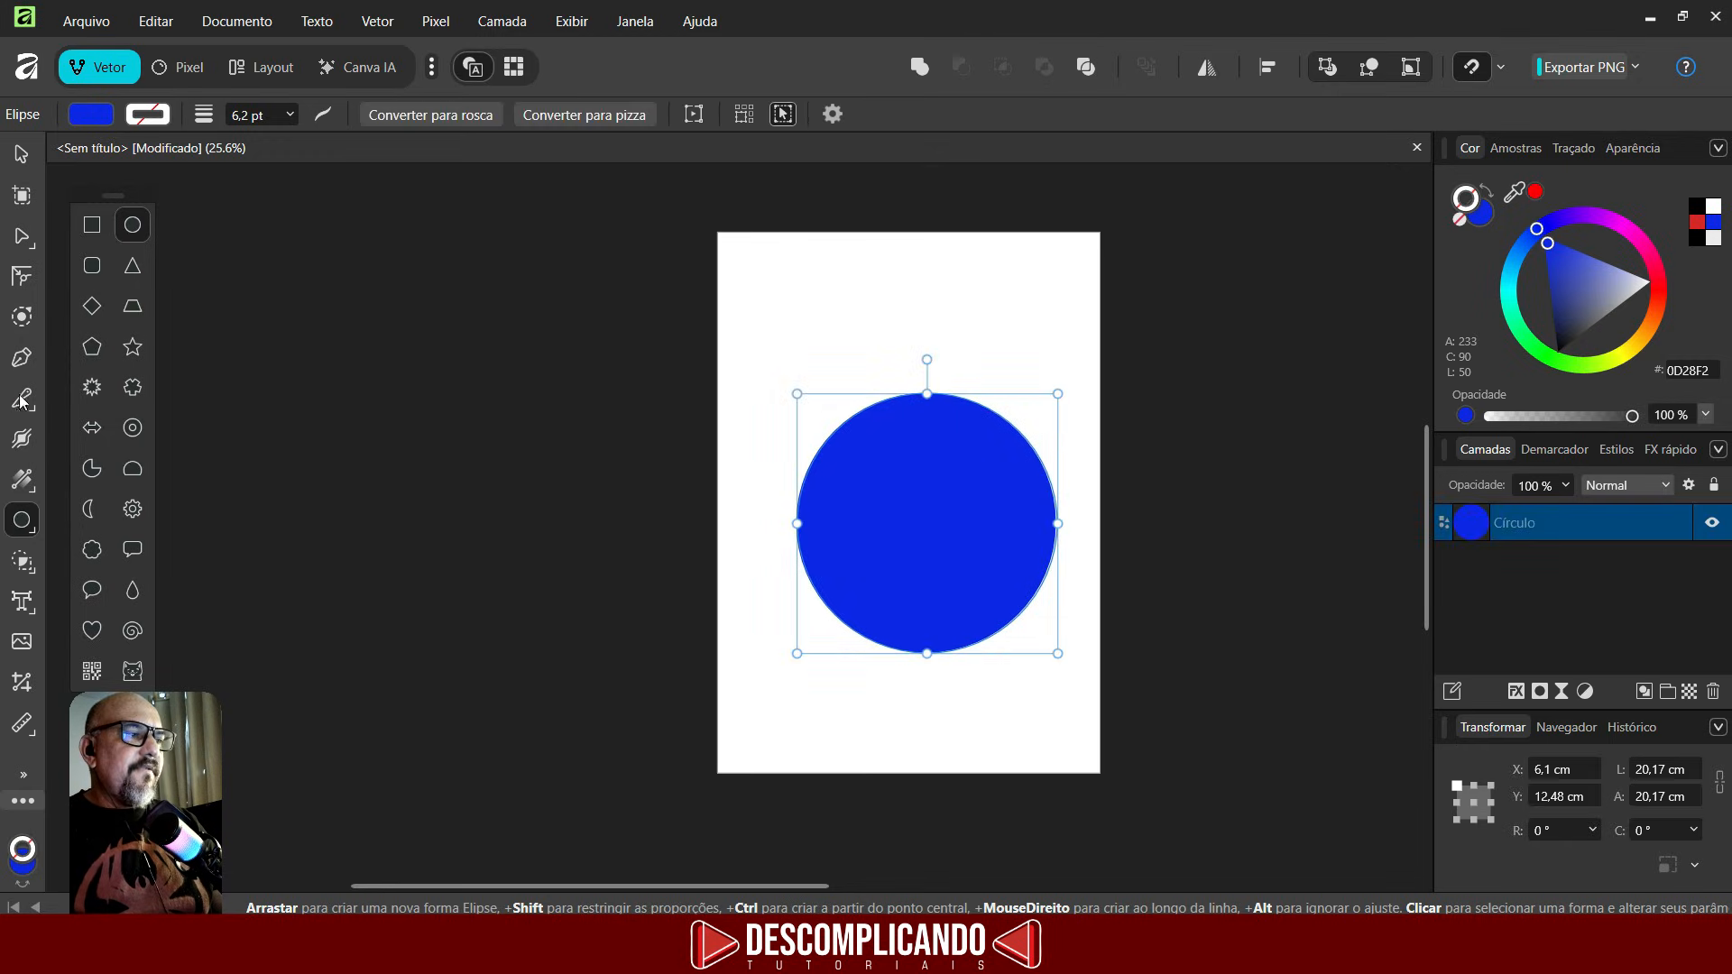
# - Cut across the top of the circle with the Knife tool
pyautogui.click(22, 400)
pyautogui.scroll(1, 1259, 367)
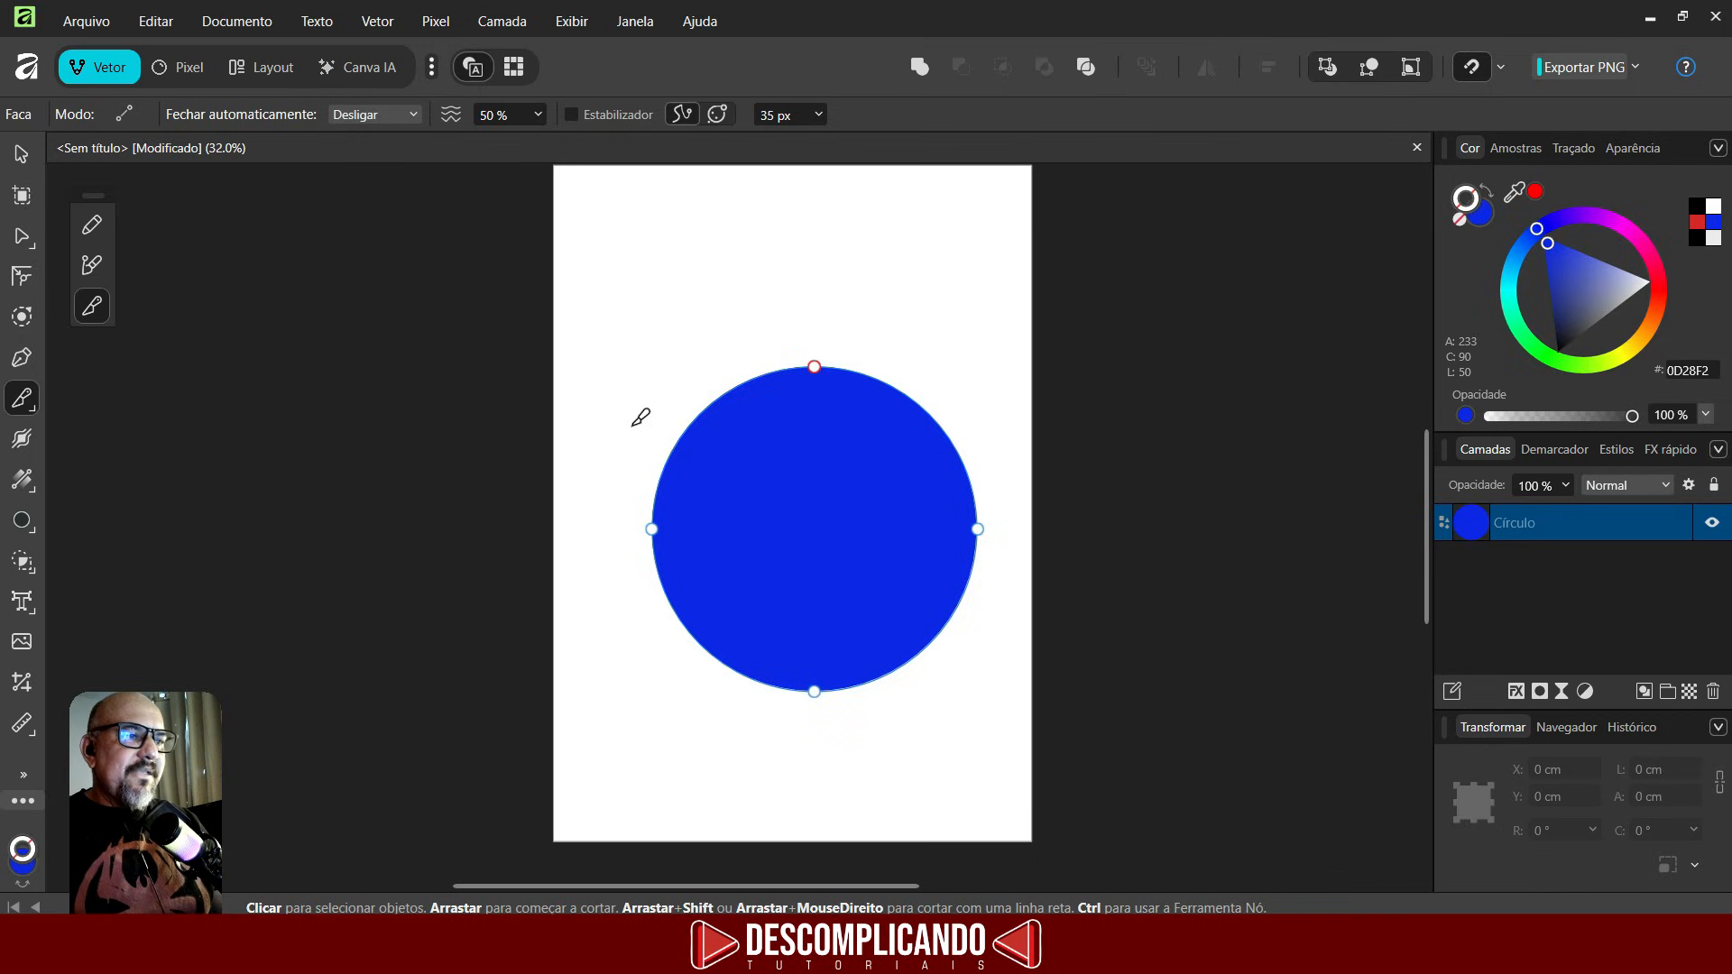
pyautogui.moveTo(634, 423)
pyautogui.mouseDown()
pyautogui.moveTo(718, 396)
pyautogui.moveTo(773, 423)
pyautogui.mouseUp()
pyautogui.moveTo(939, 382); pyautogui.dragTo(1005, 368)
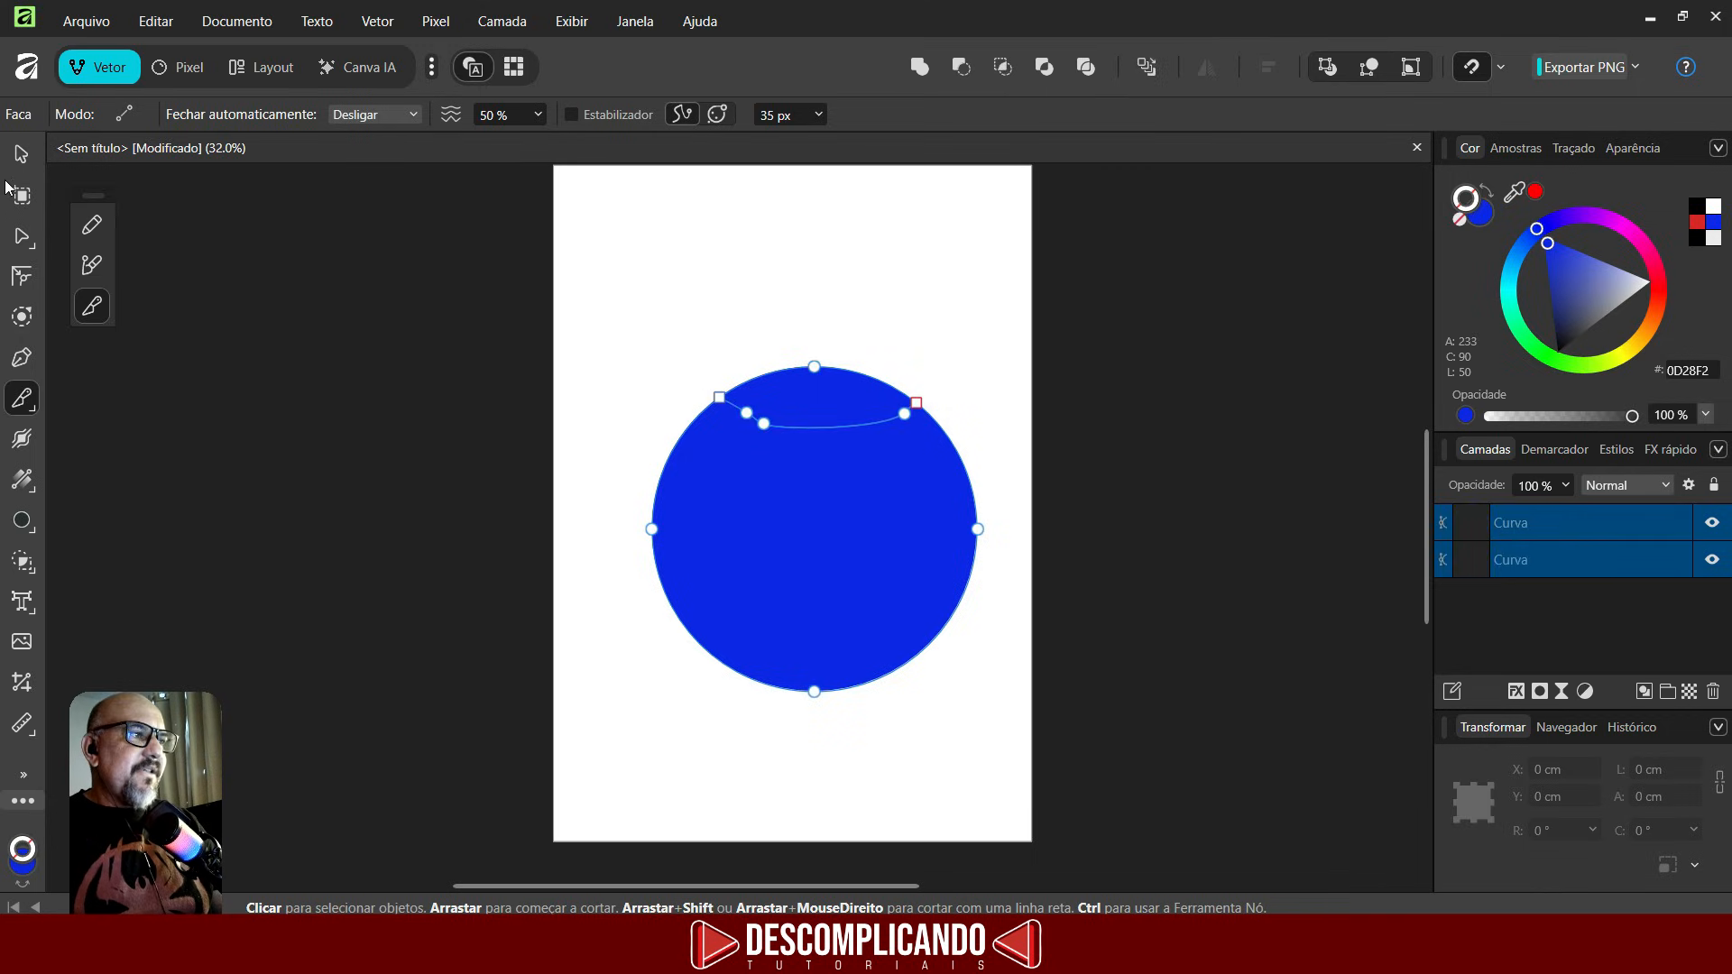
# - Move the cut-off top slice of the circle upward, away from the rest
pyautogui.click(20, 155)
pyautogui.click(702, 300)
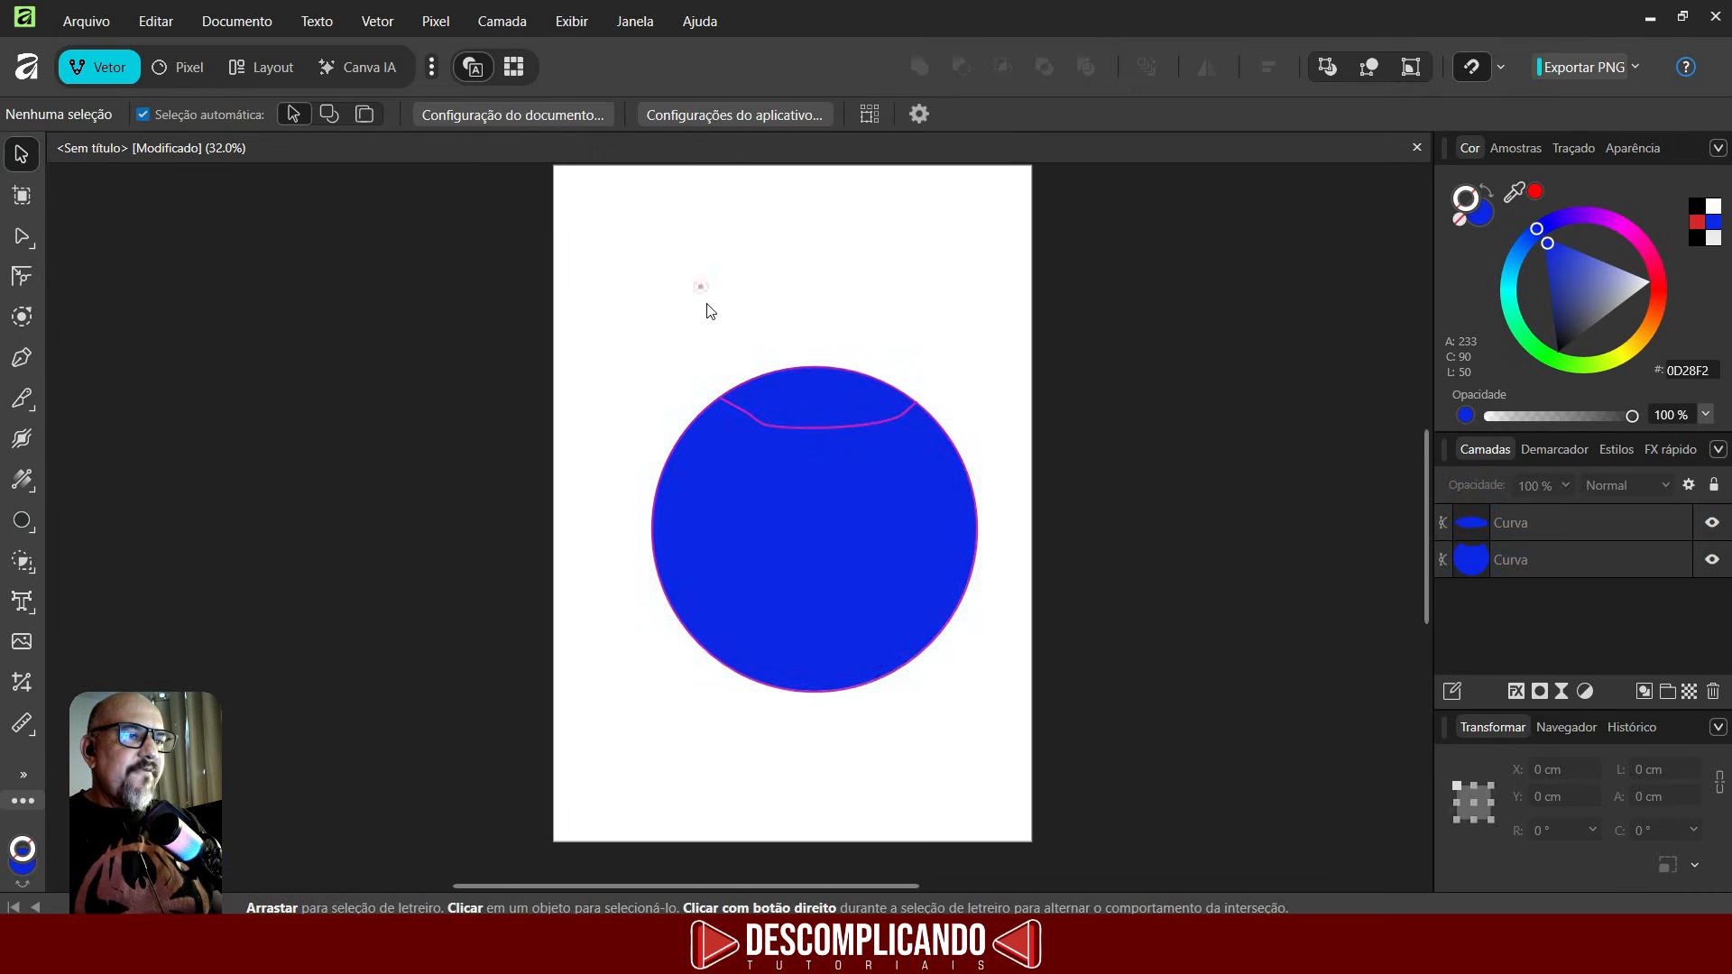
pyautogui.click(785, 384)
pyautogui.moveTo(785, 385); pyautogui.dragTo(782, 303)
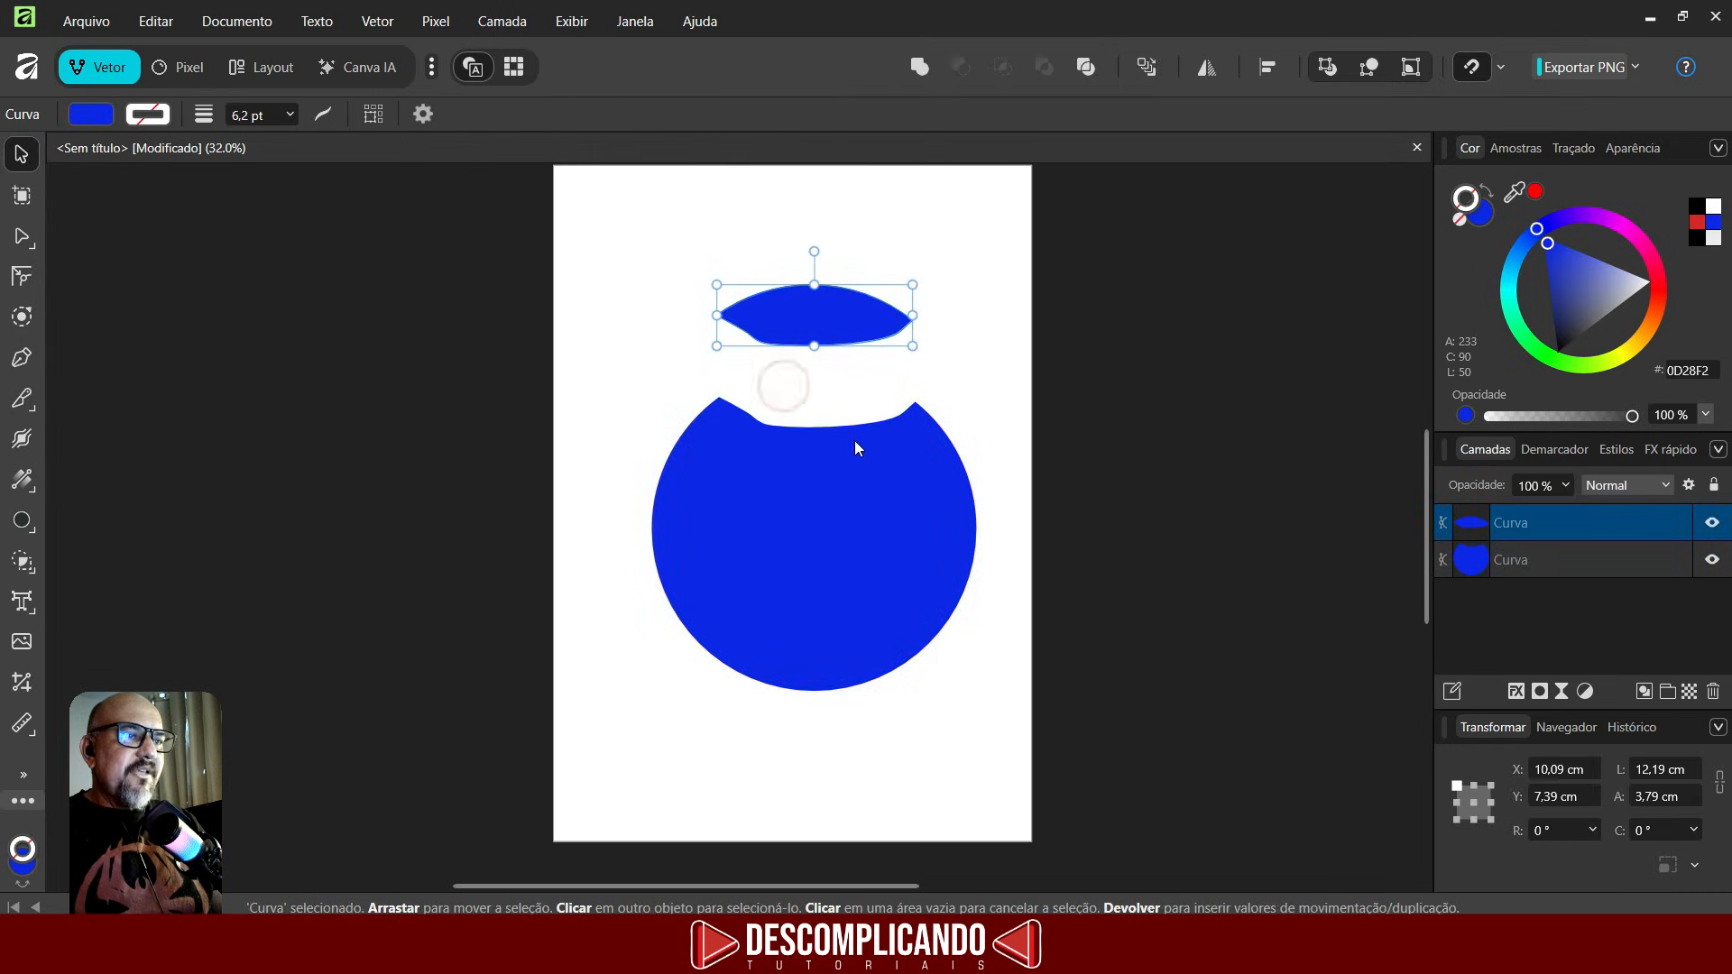
# - Turn on the Knife tool's Stabilizer and make a wavy cut across the middle of the circle
pyautogui.click(22, 400)
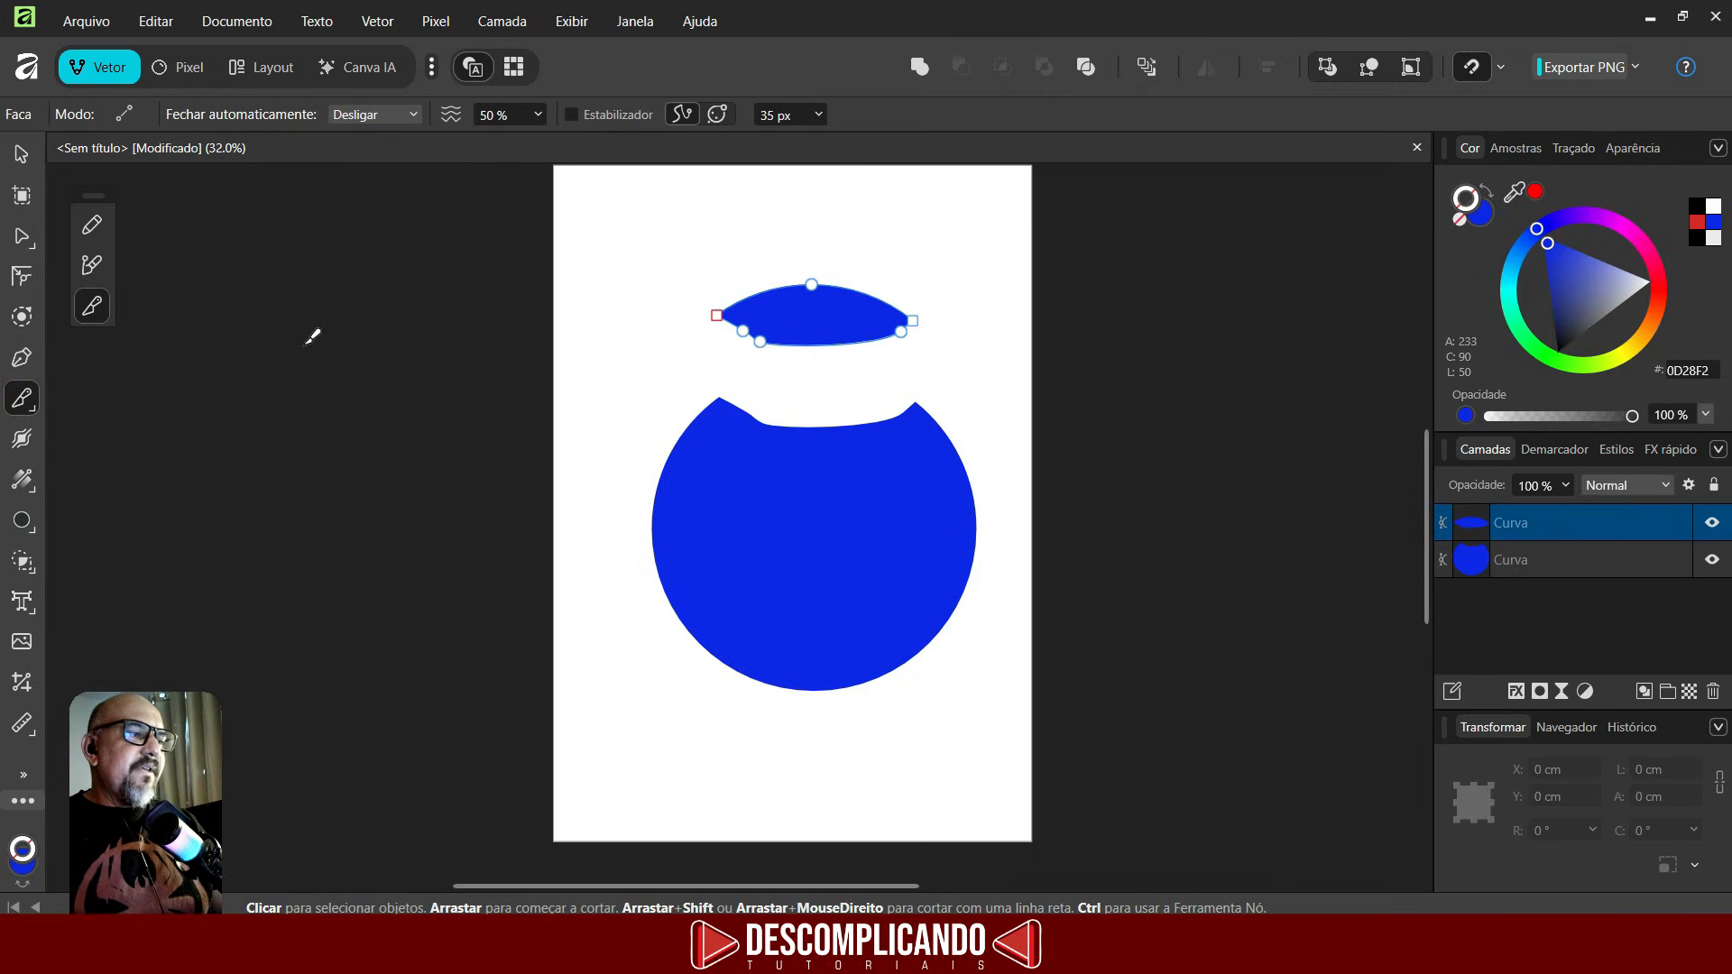
pyautogui.click(570, 115)
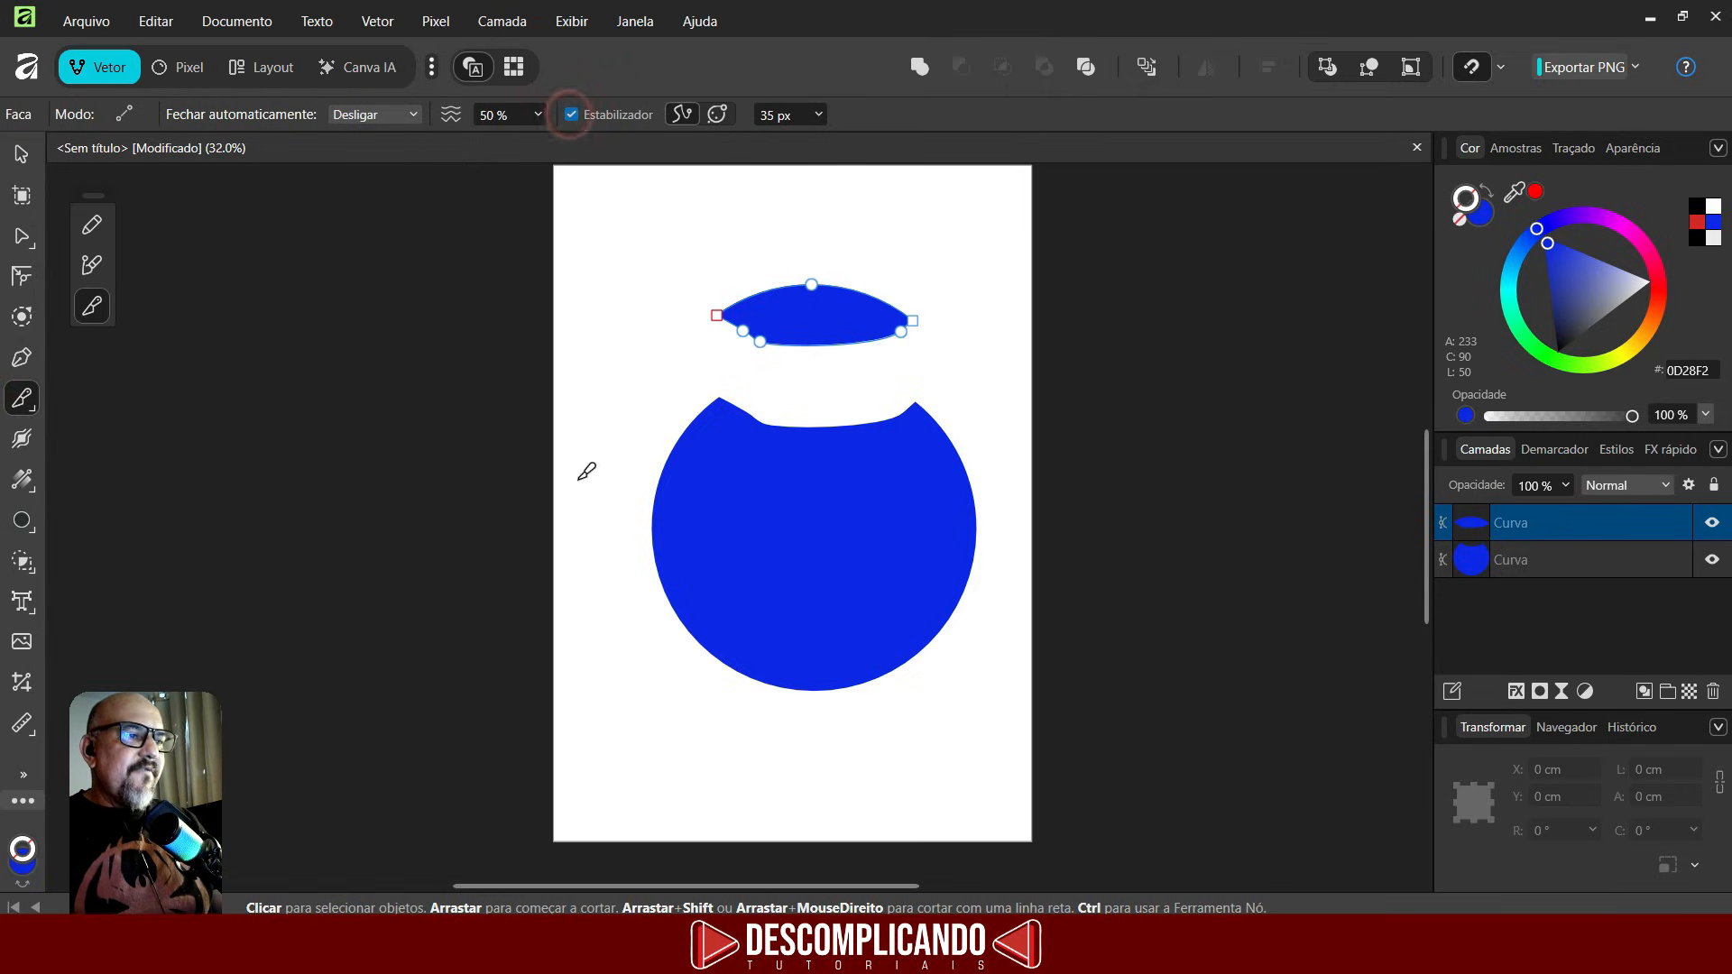
pyautogui.click(769, 487)
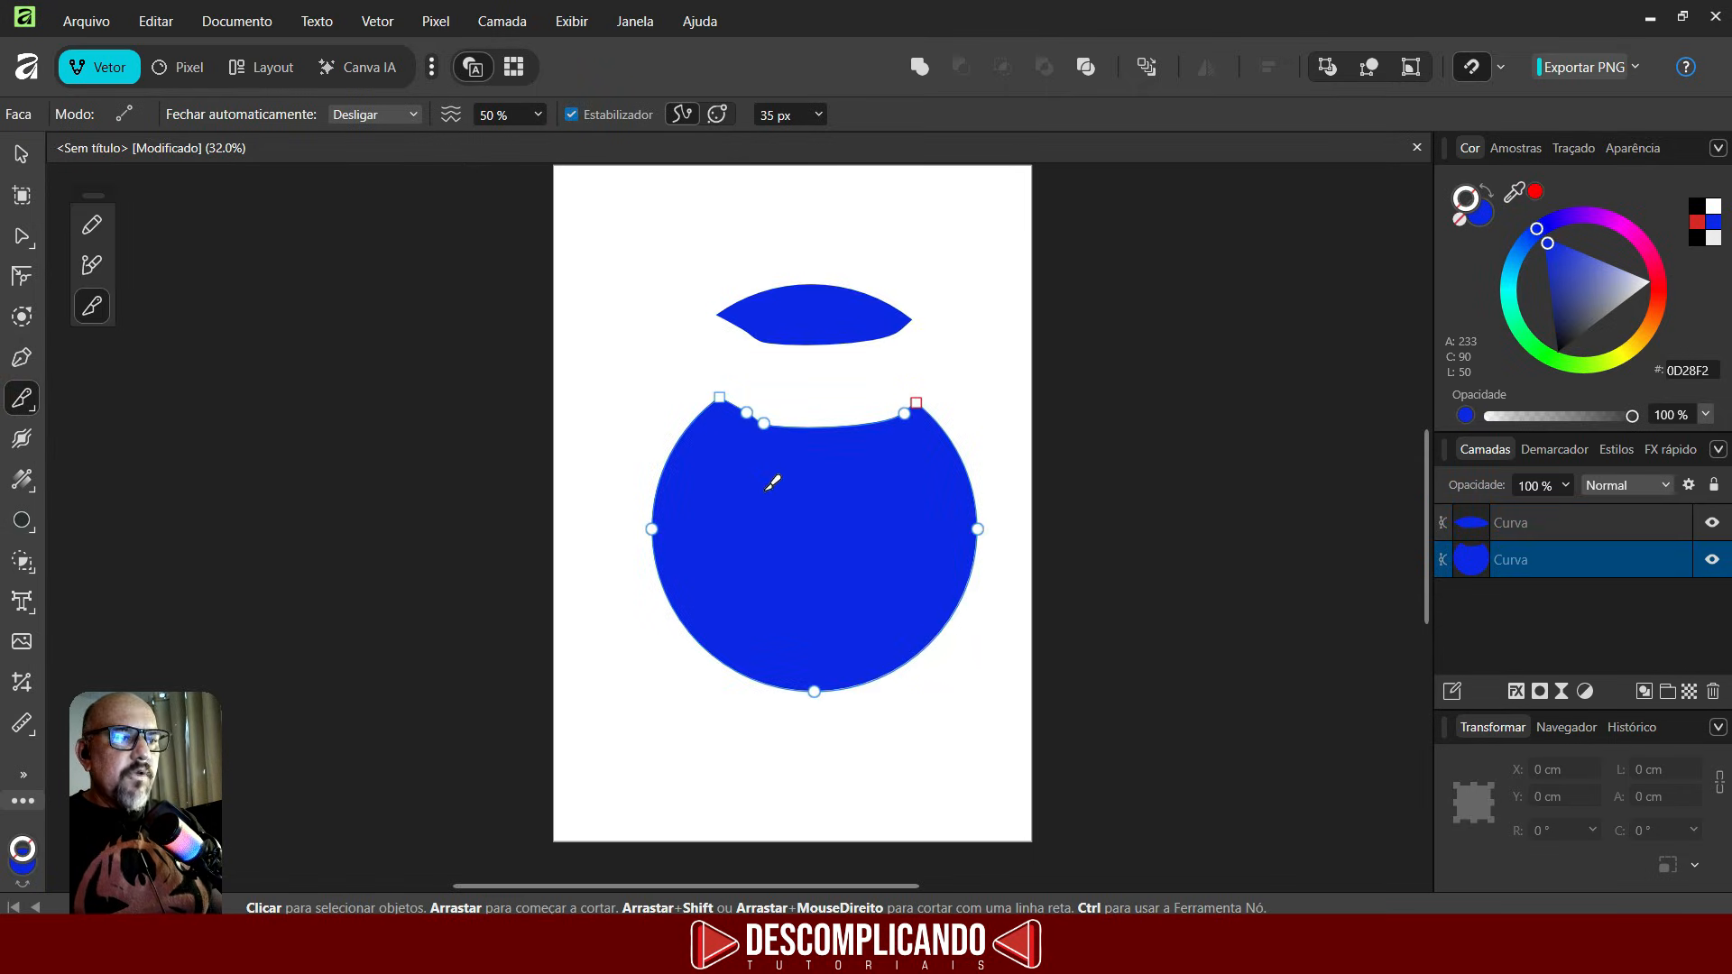
pyautogui.moveTo(579, 507)
pyautogui.mouseDown()
pyautogui.moveTo(630, 454)
pyautogui.moveTo(715, 471)
pyautogui.moveTo(763, 528)
pyautogui.mouseUp()
pyautogui.moveTo(964, 458)
pyautogui.mouseDown()
pyautogui.moveTo(1094, 495)
pyautogui.moveTo(1087, 521)
pyautogui.mouseUp()
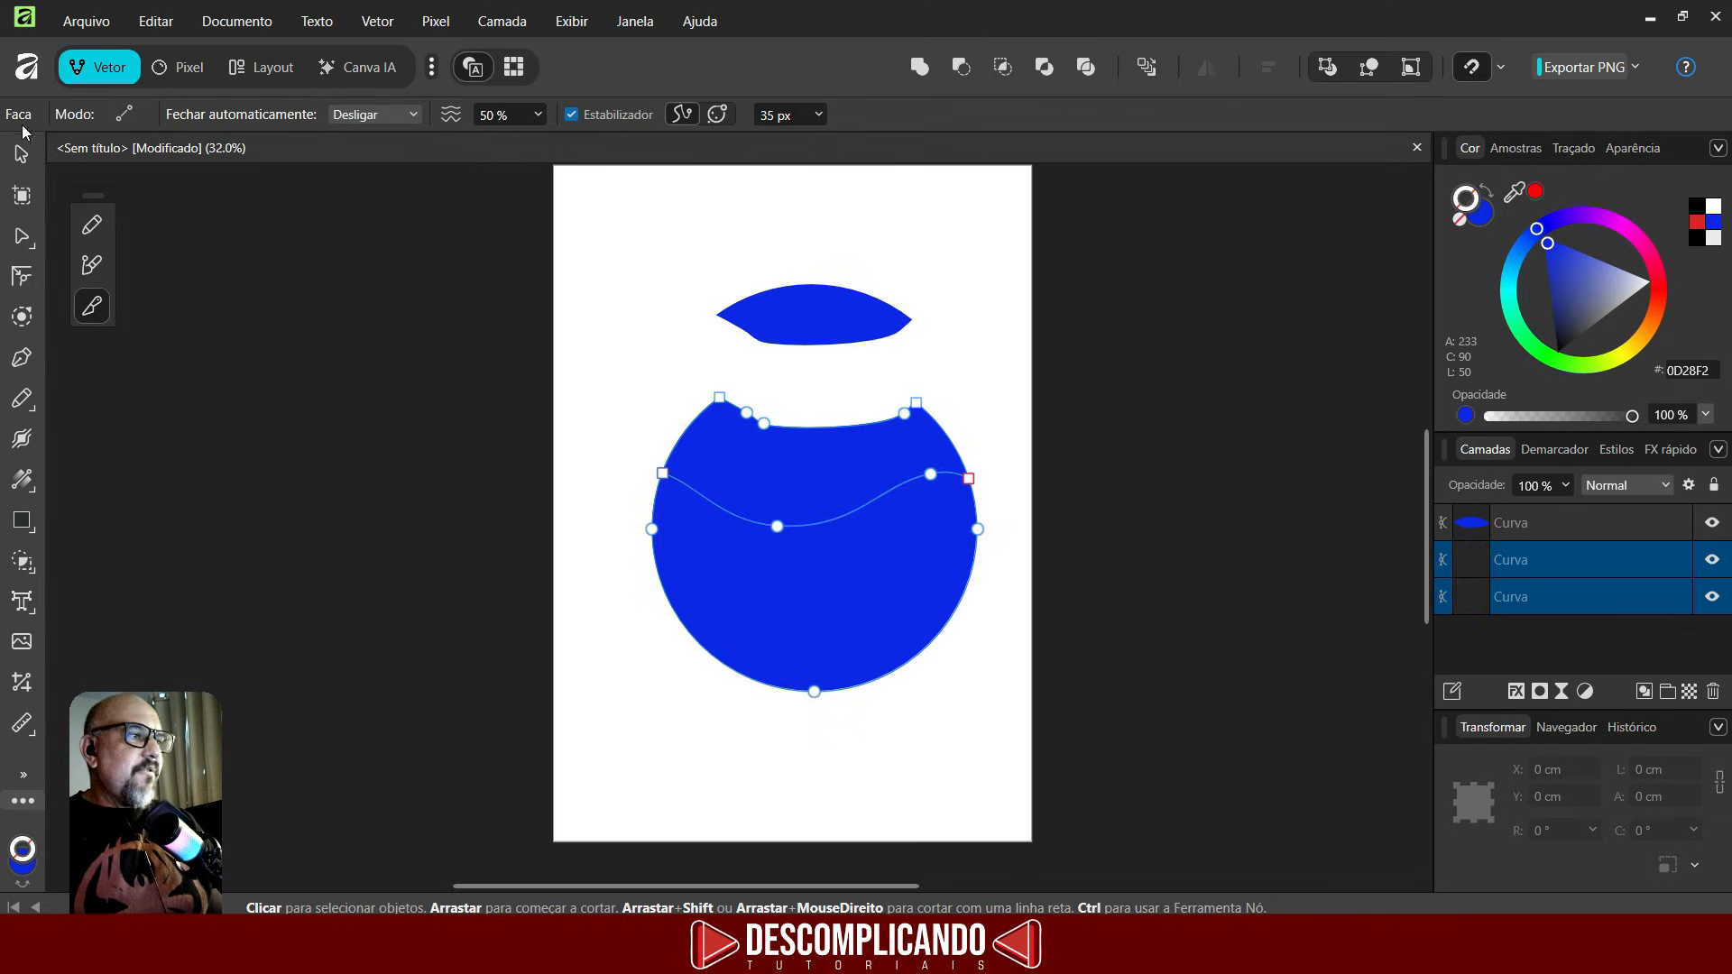
# - Move the middle slice of the circle slightly upward to open a gap below it
pyautogui.click(21, 155)
pyautogui.moveTo(758, 426); pyautogui.dragTo(823, 435)
pyautogui.click(532, 398)
pyautogui.click(872, 486)
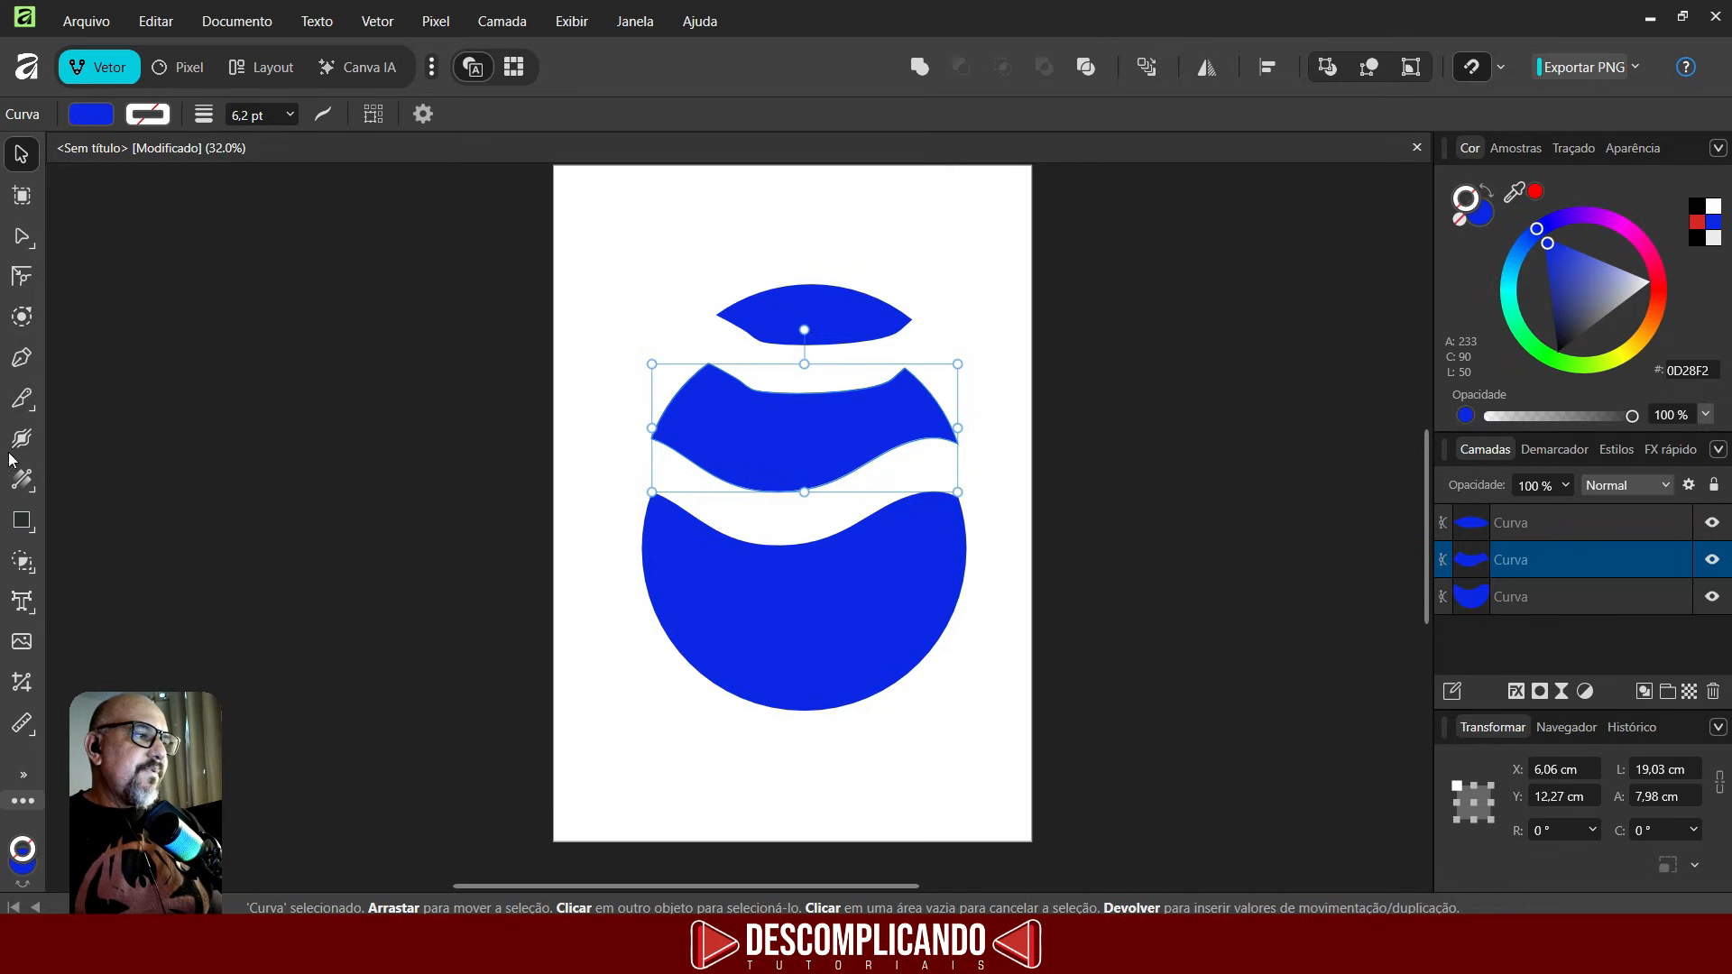
# - Switch the Knife tool to straight-line mode and cut the bottom circle piece diagonally
pyautogui.click(24, 406)
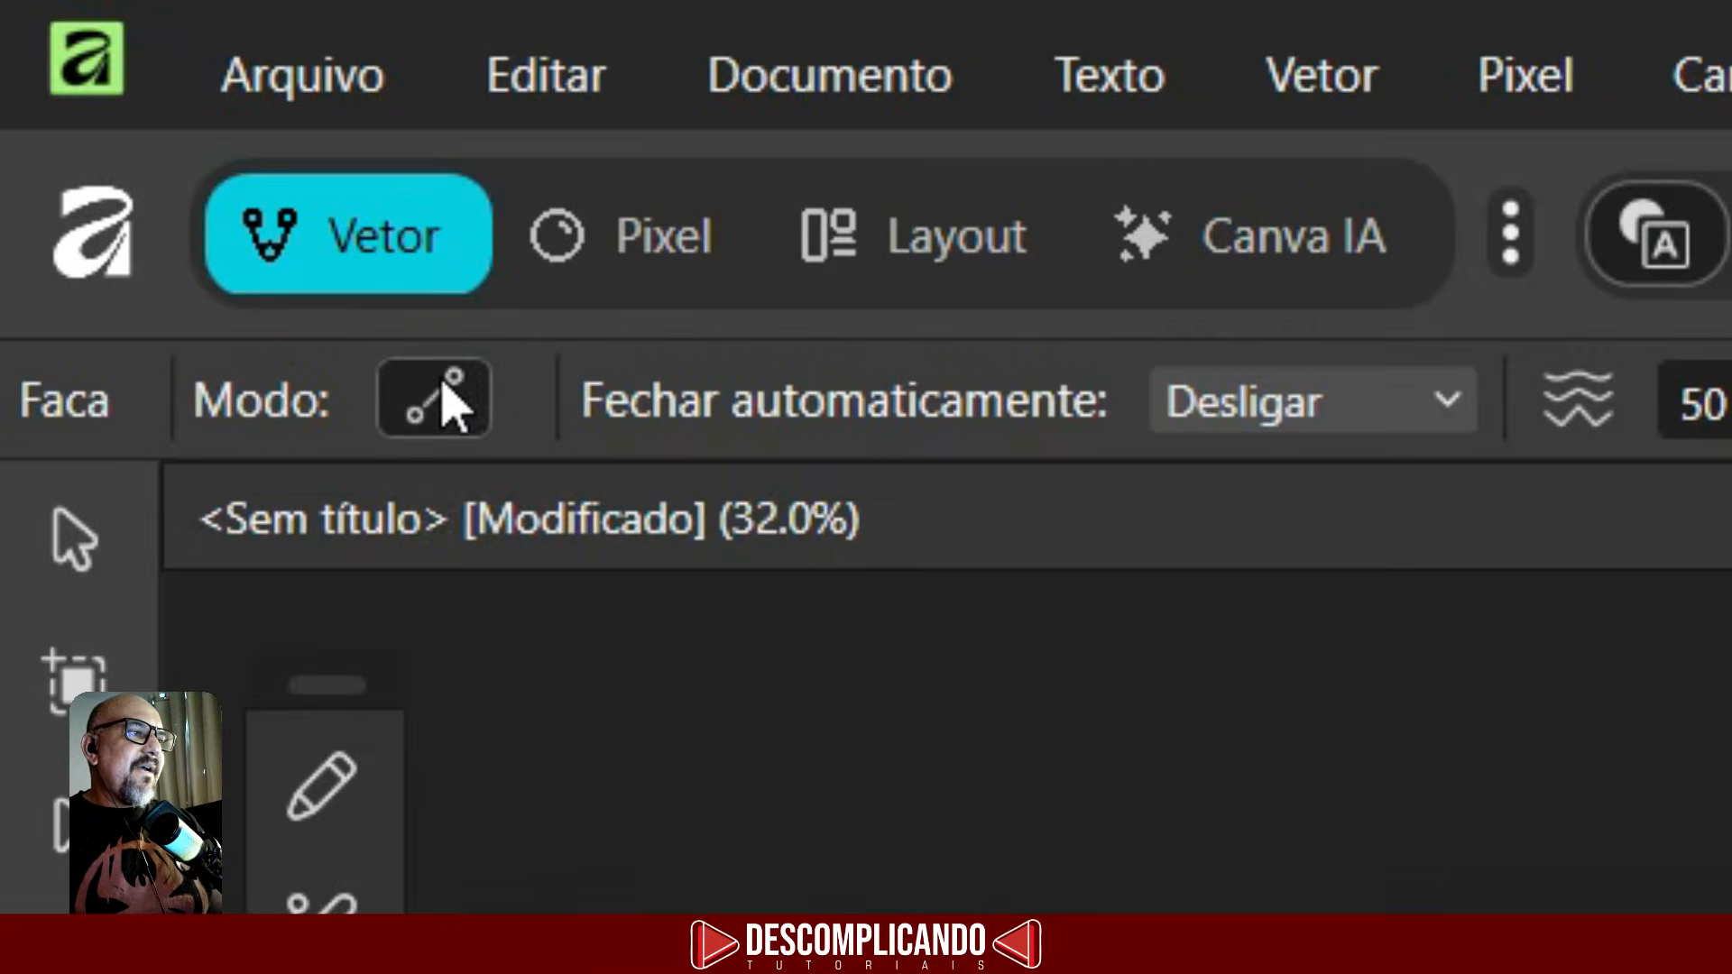
pyautogui.click(123, 114)
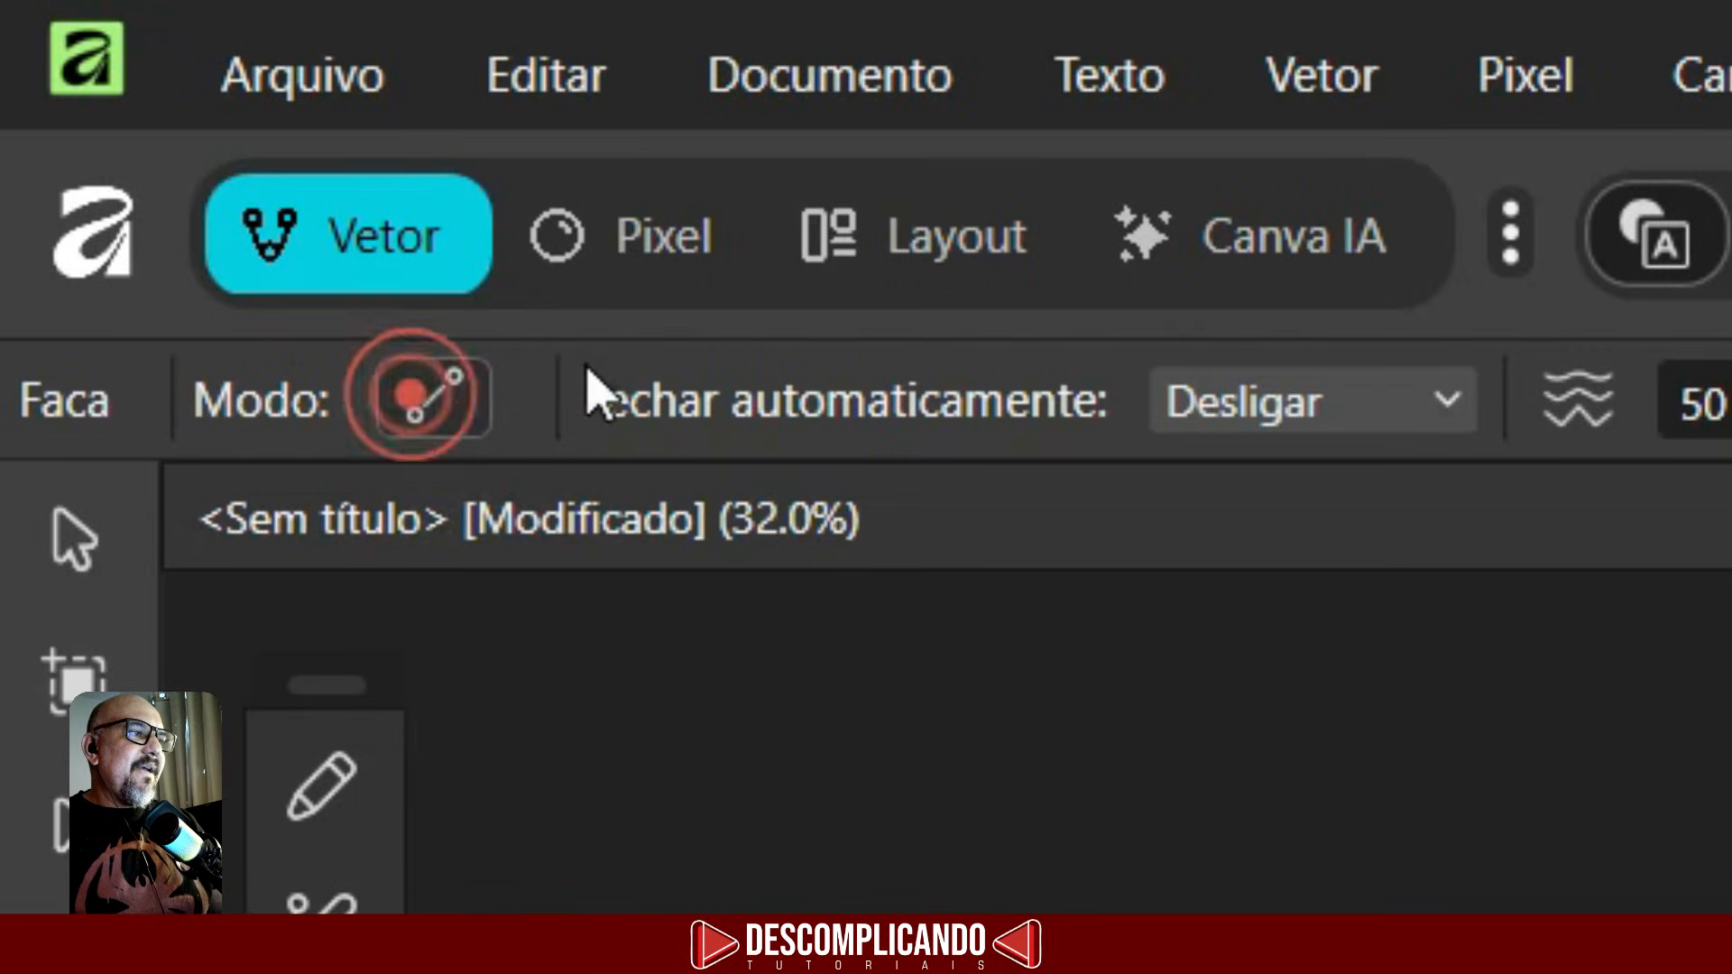
pyautogui.click(425, 408)
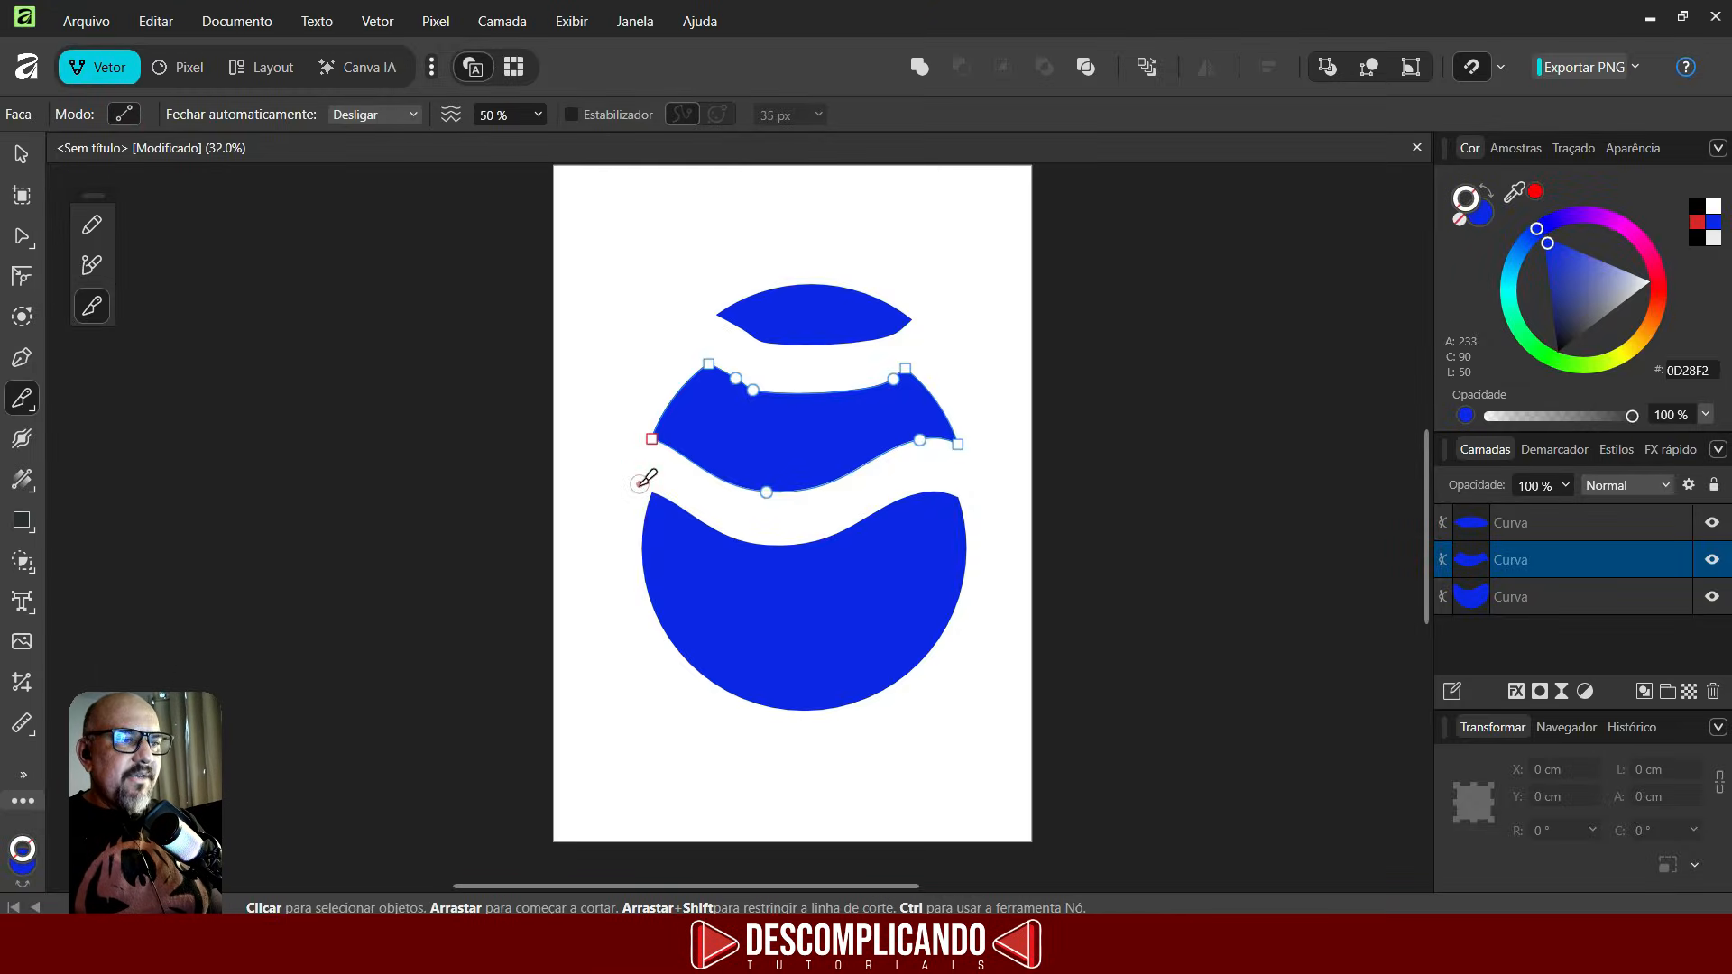
pyautogui.moveTo(642, 481); pyautogui.dragTo(931, 700)
pyautogui.click(1489, 603)
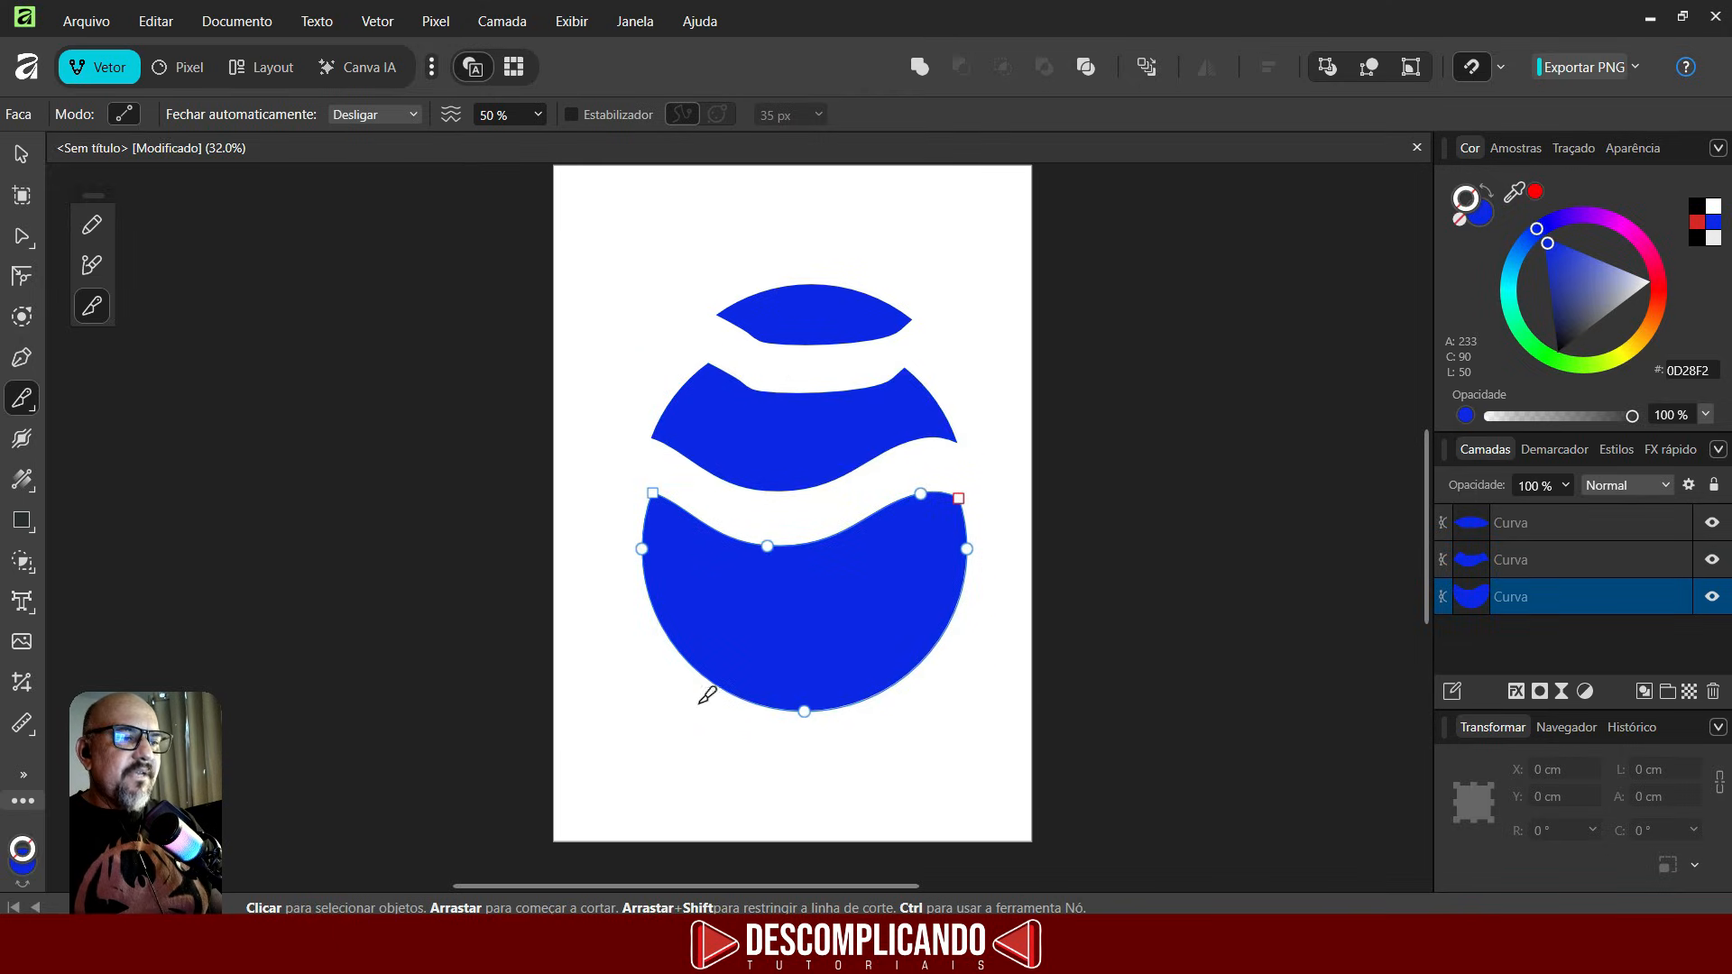
pyautogui.moveTo(712, 706); pyautogui.dragTo(996, 457)
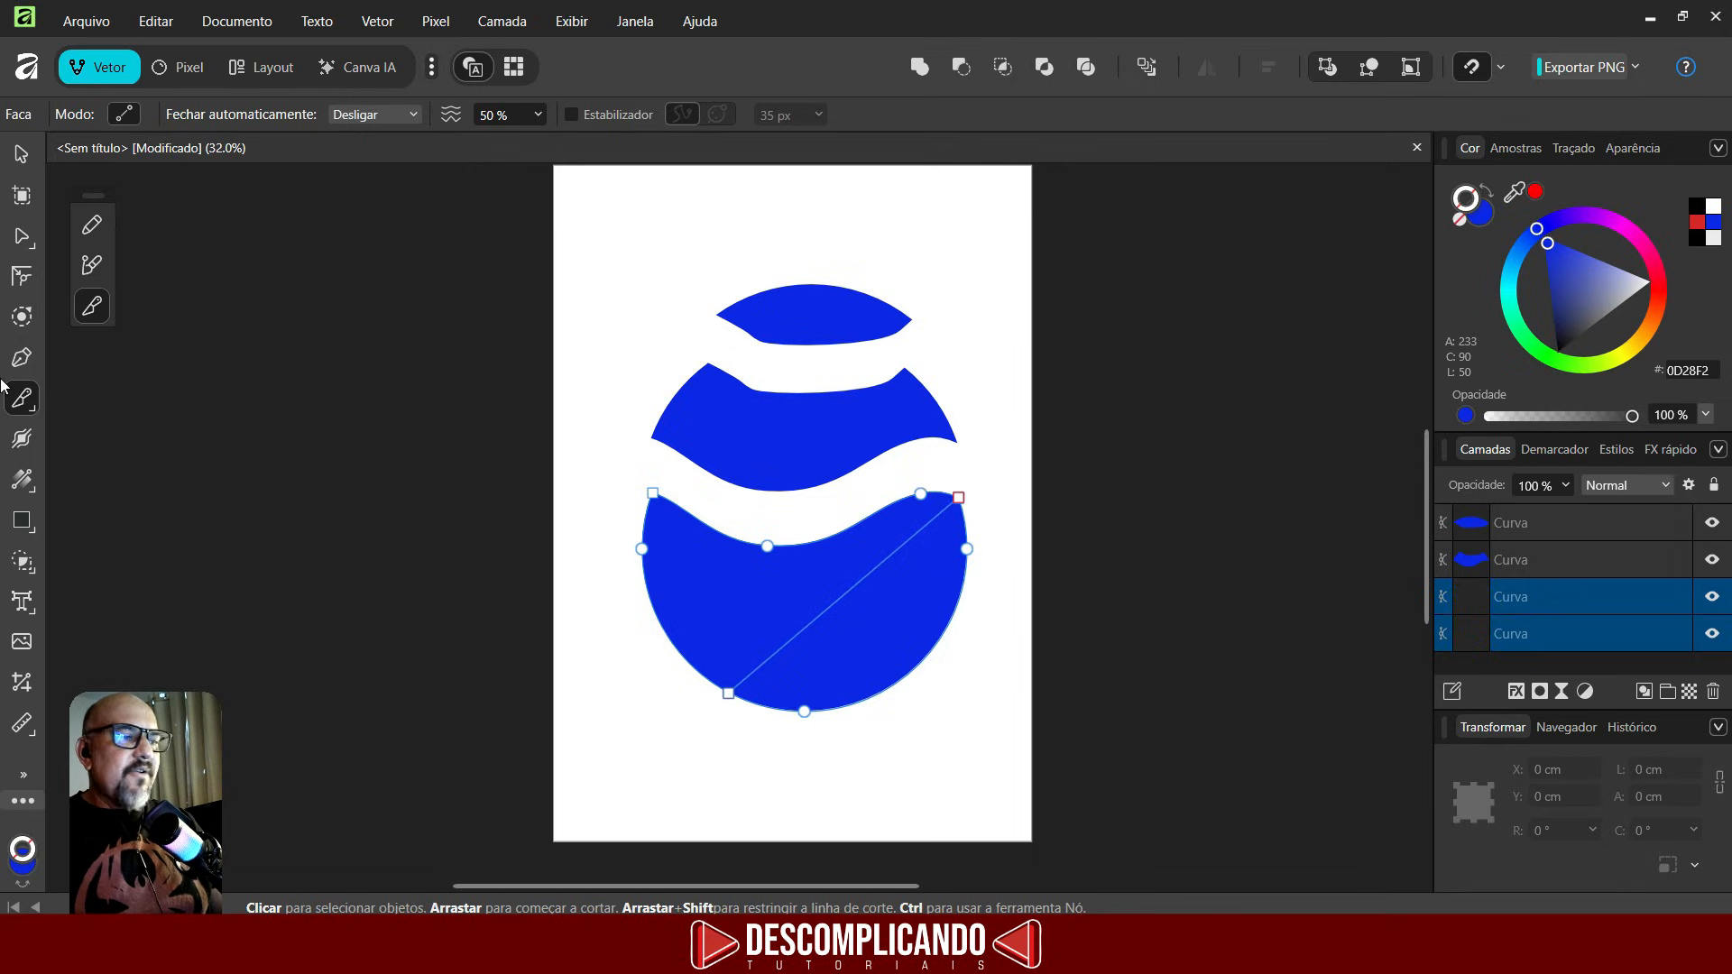
# - Move the lower-right diagonal slice down and to the right, away from the rest
pyautogui.click(20, 154)
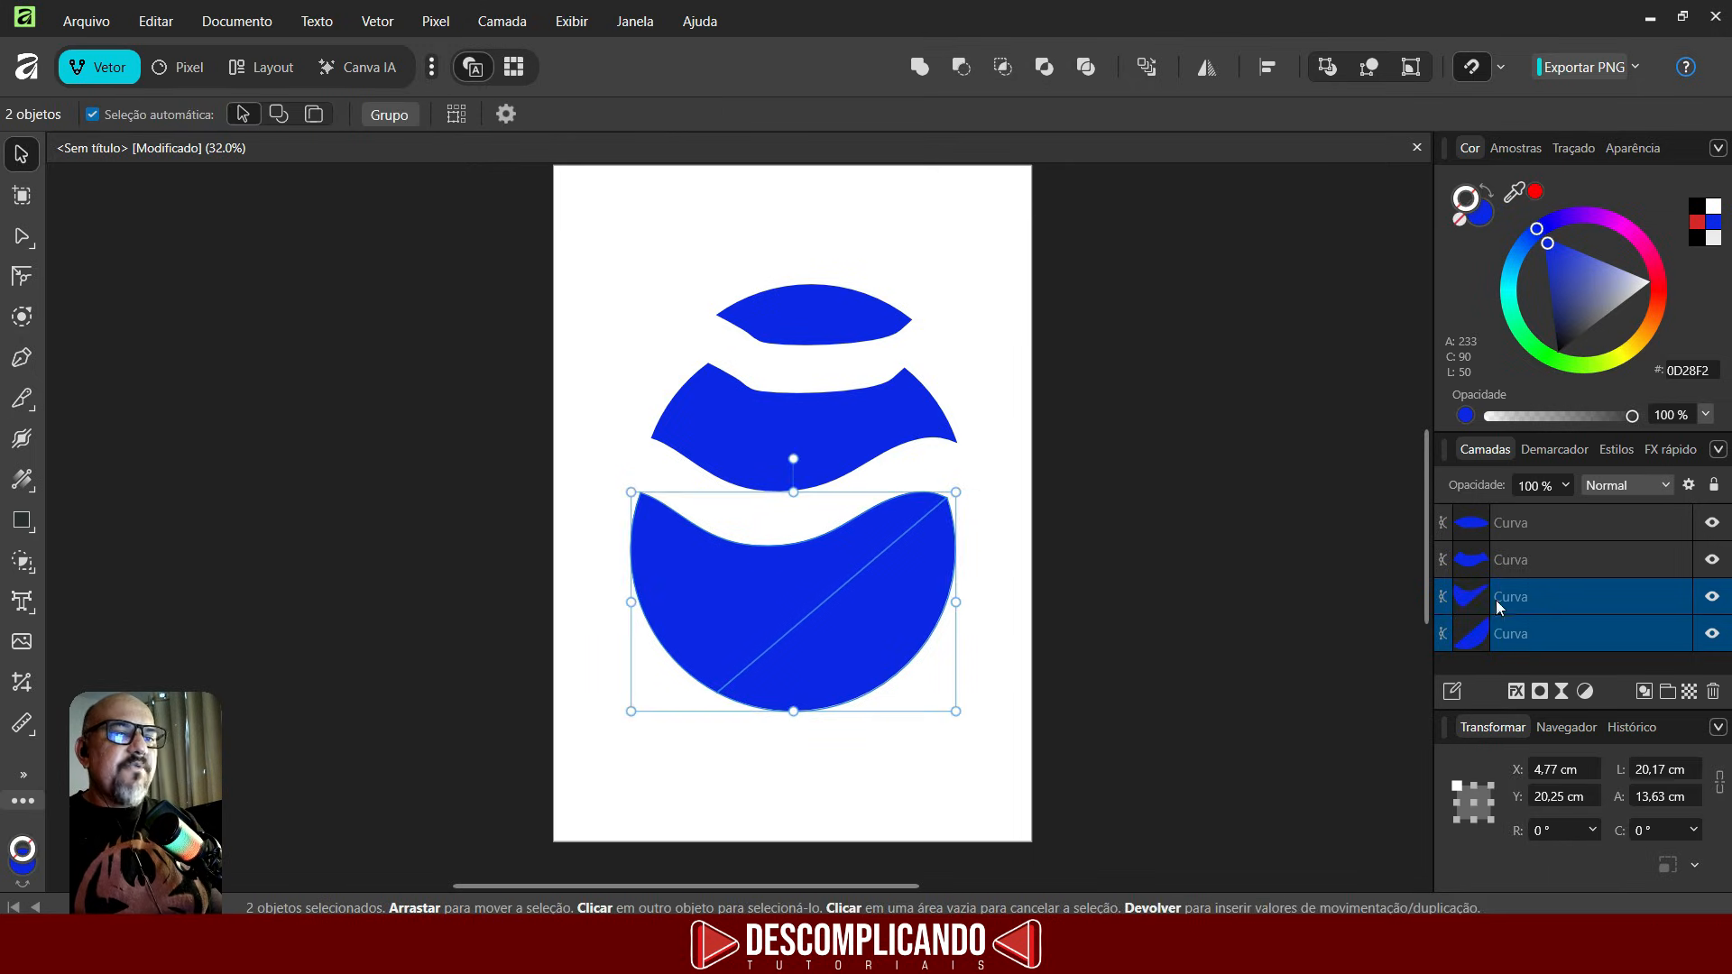
pyautogui.click(955, 754)
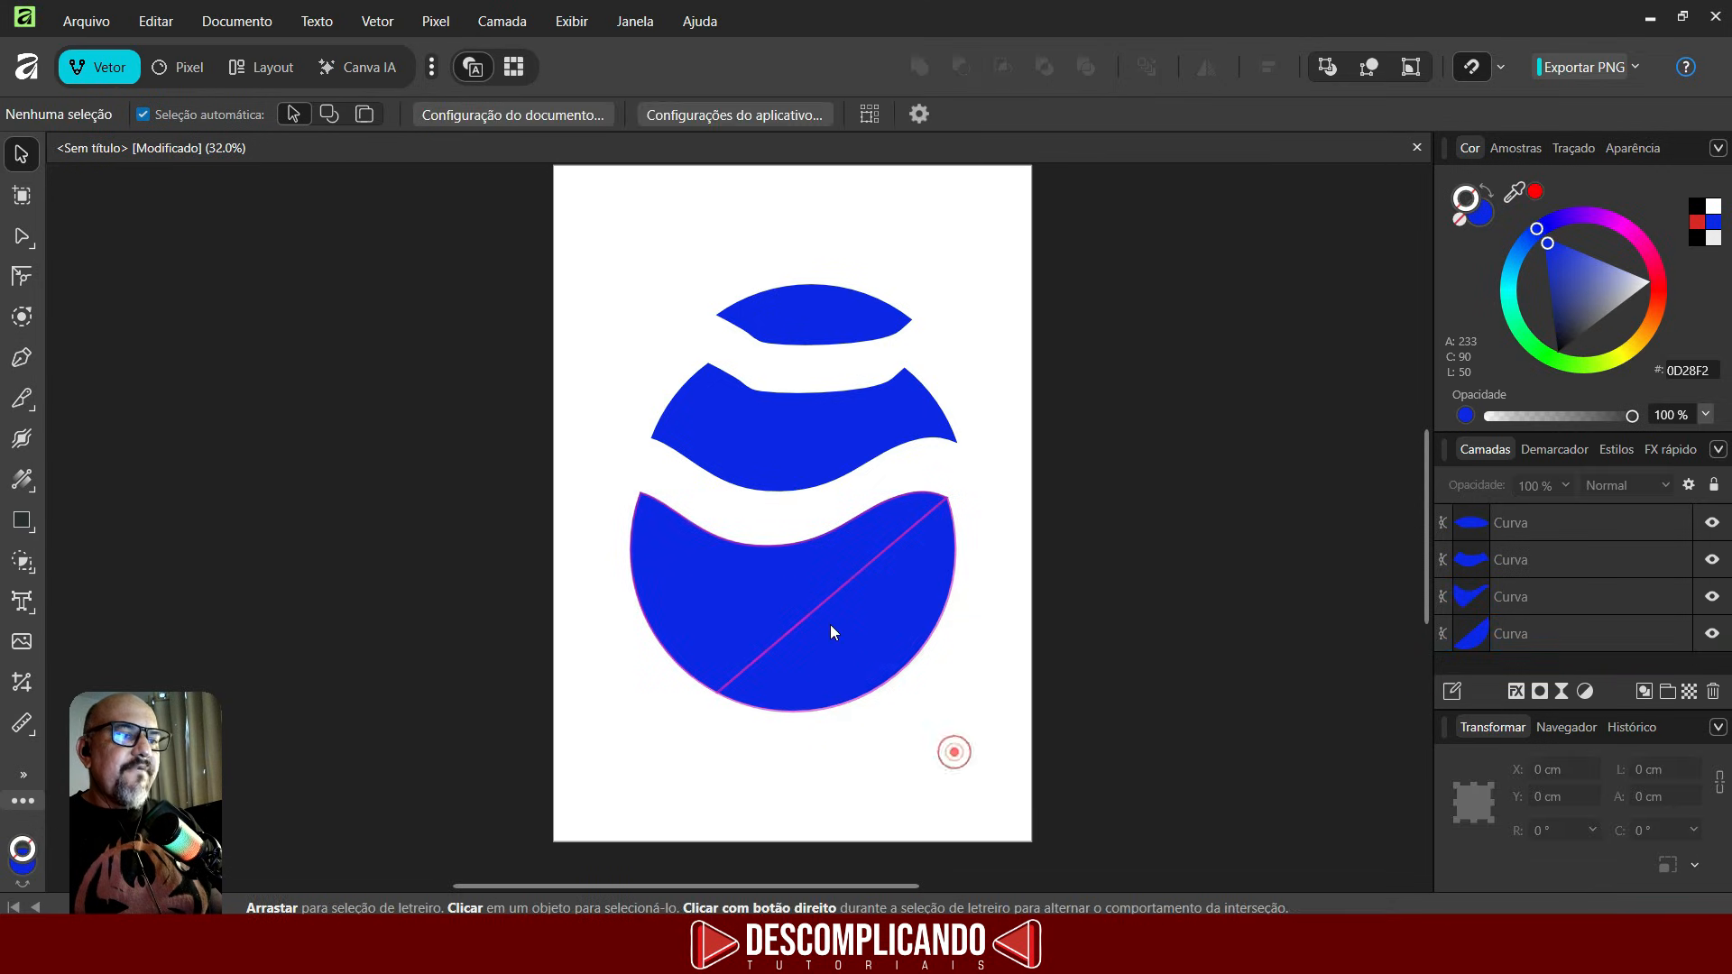
pyautogui.click(849, 644)
pyautogui.moveTo(854, 634); pyautogui.dragTo(904, 707)
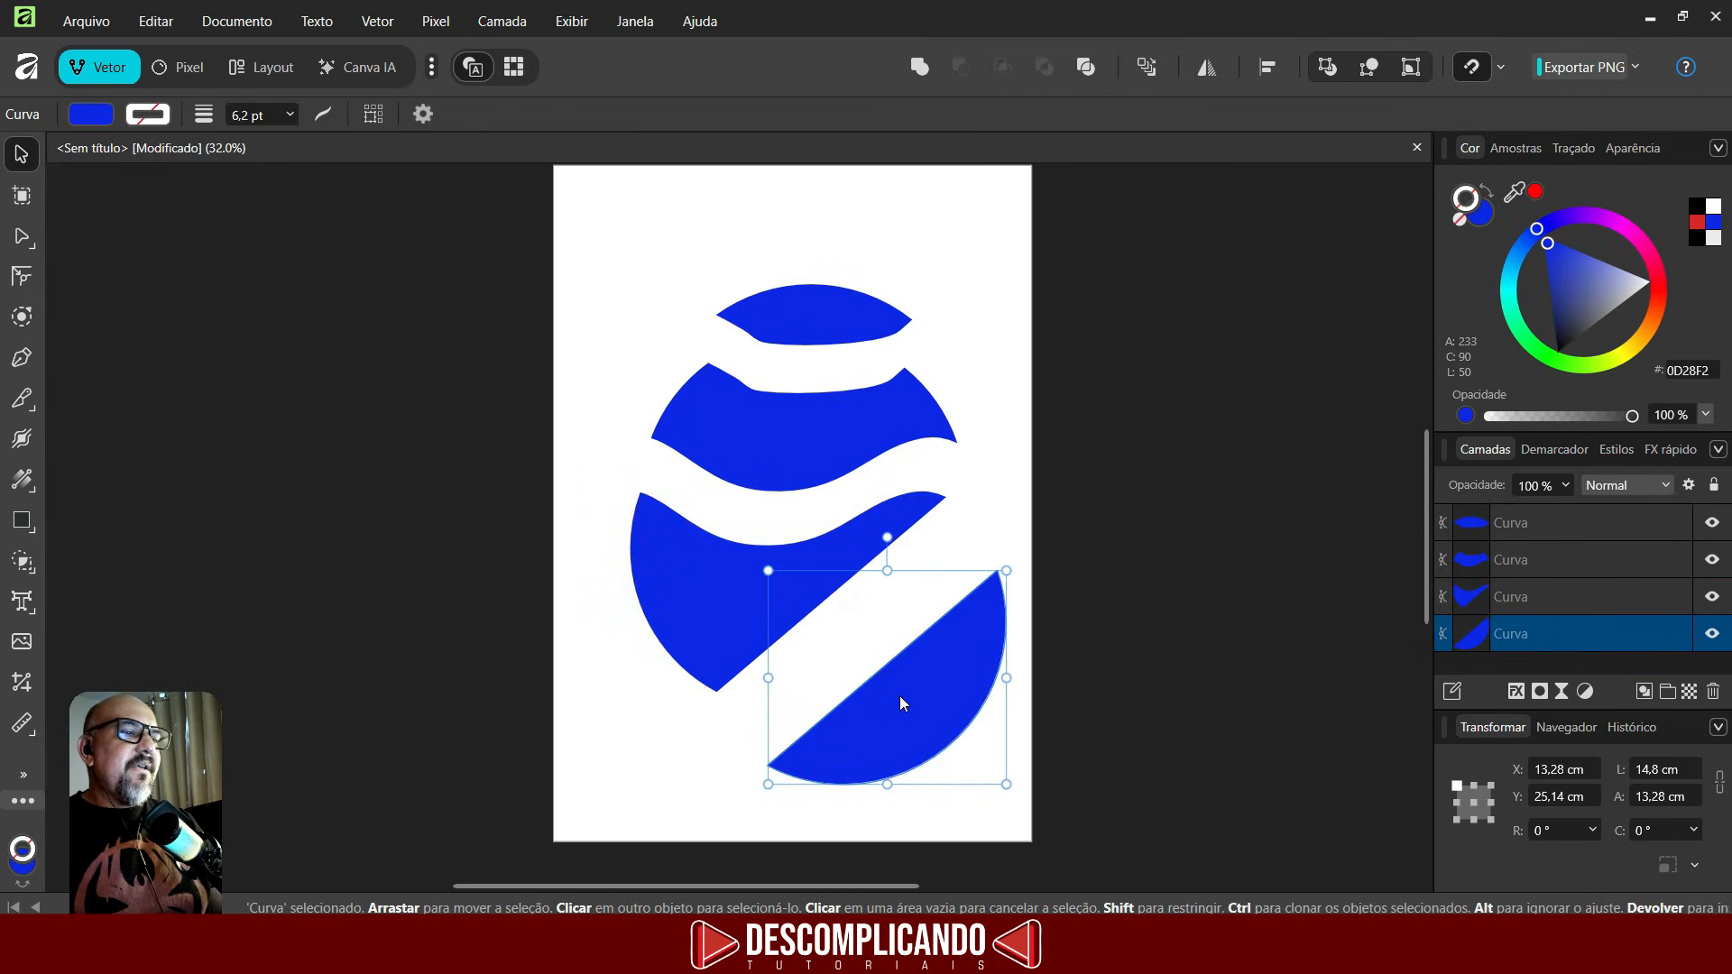
# - Switch the Knife back to freehand with Stabilizer on and cut a rounded lobe out of the left piece
pyautogui.click(20, 403)
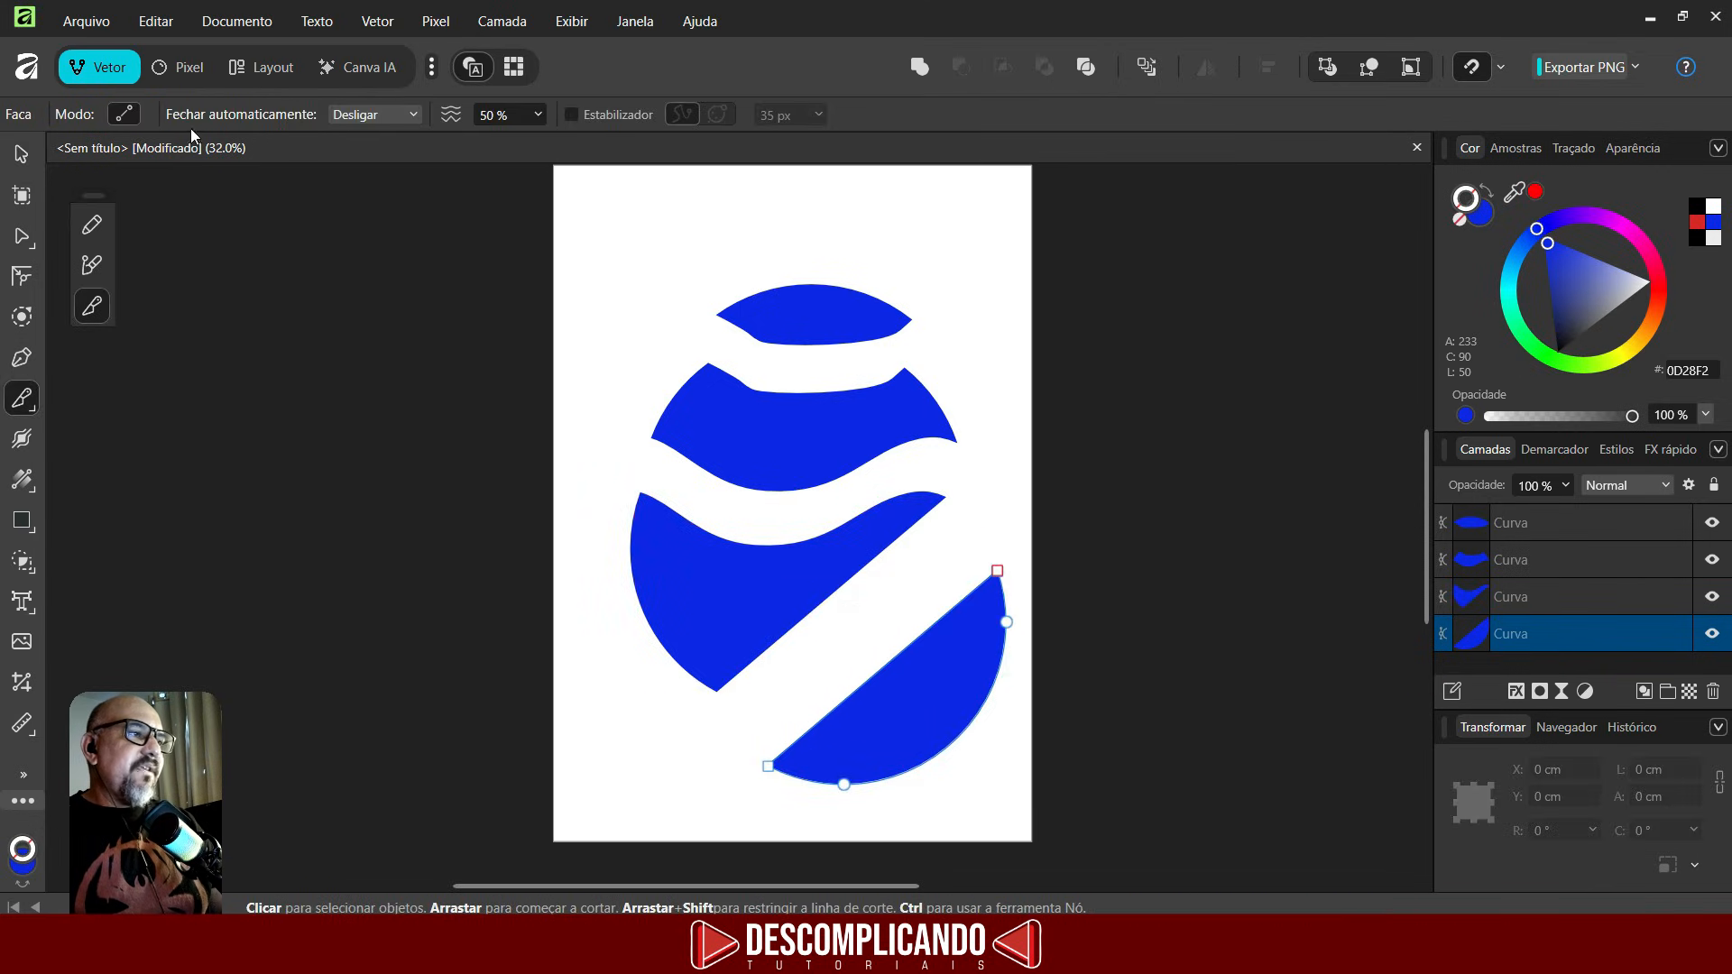
pyautogui.click(121, 116)
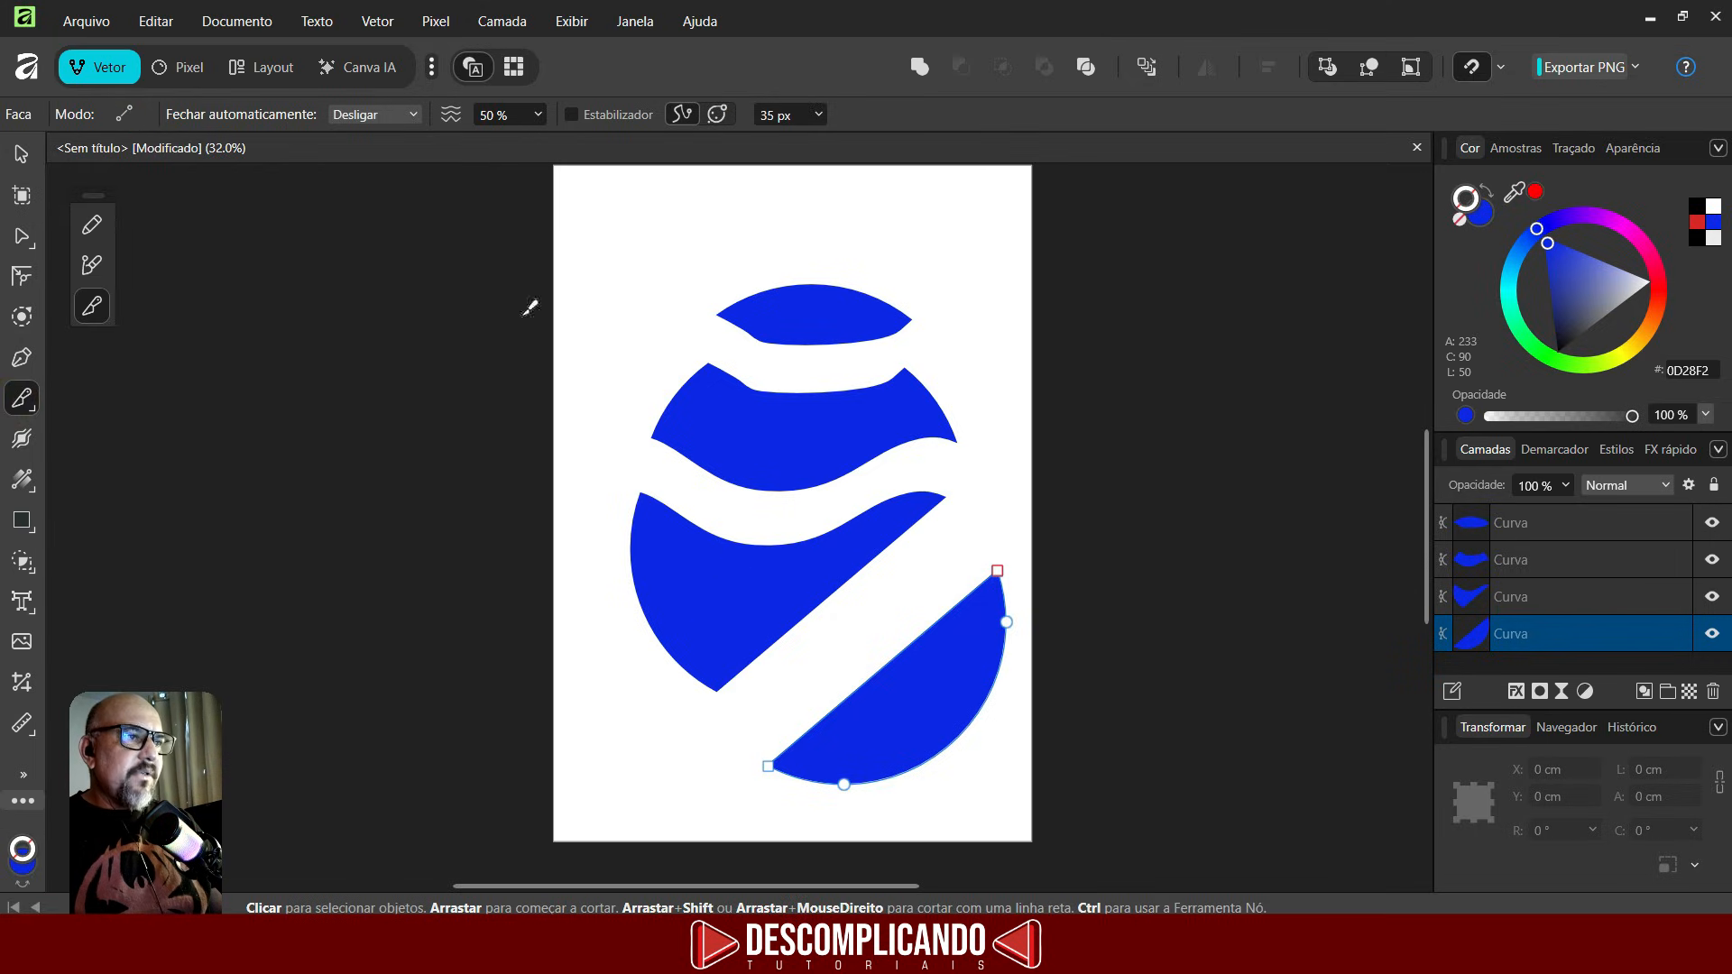
pyautogui.click(572, 115)
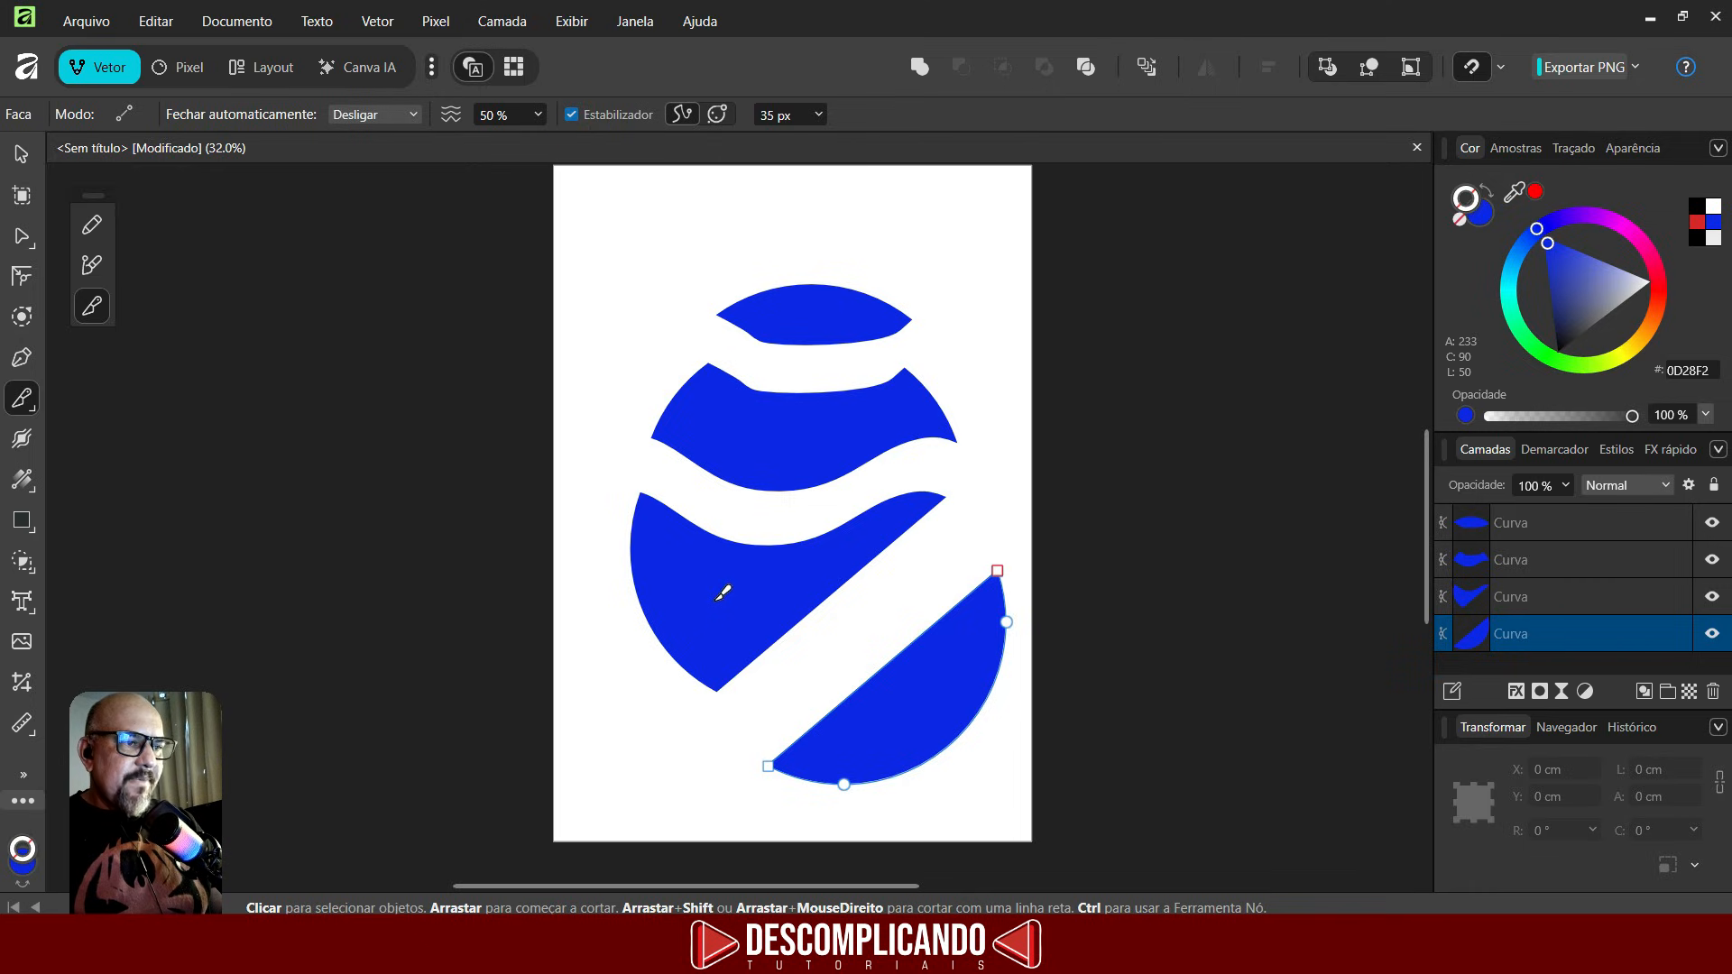
pyautogui.click(1551, 604)
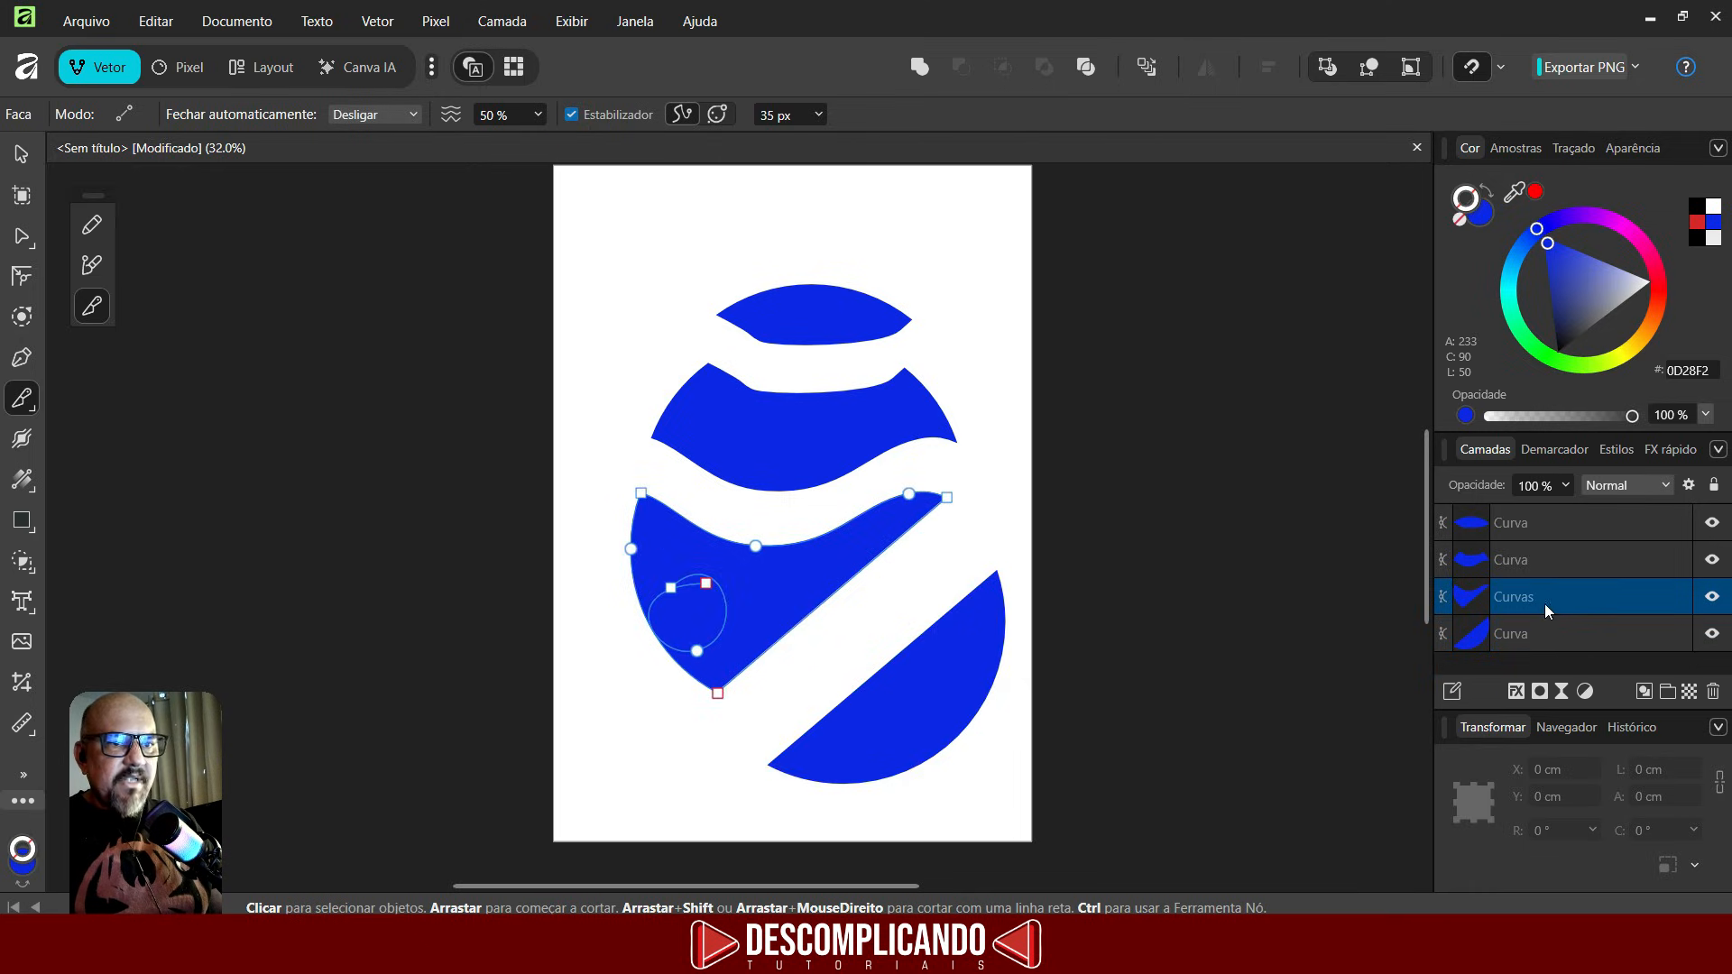
pyautogui.hotkey('ctrl', 'z')
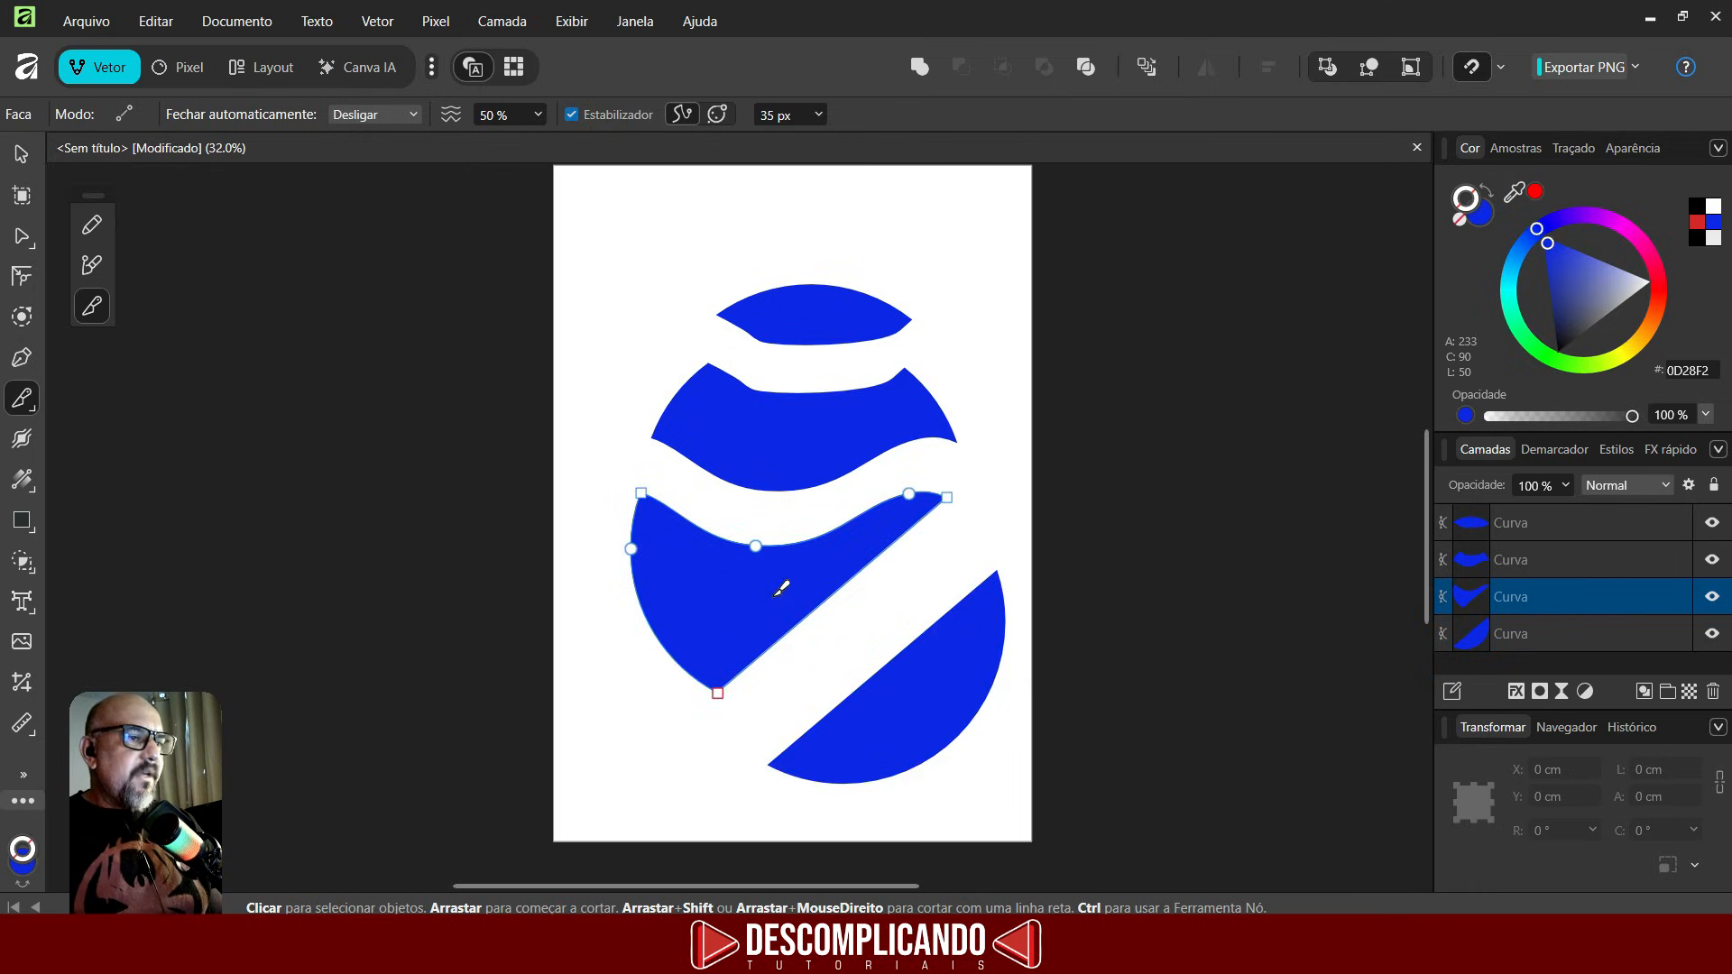
pyautogui.doubleClick(1549, 599)
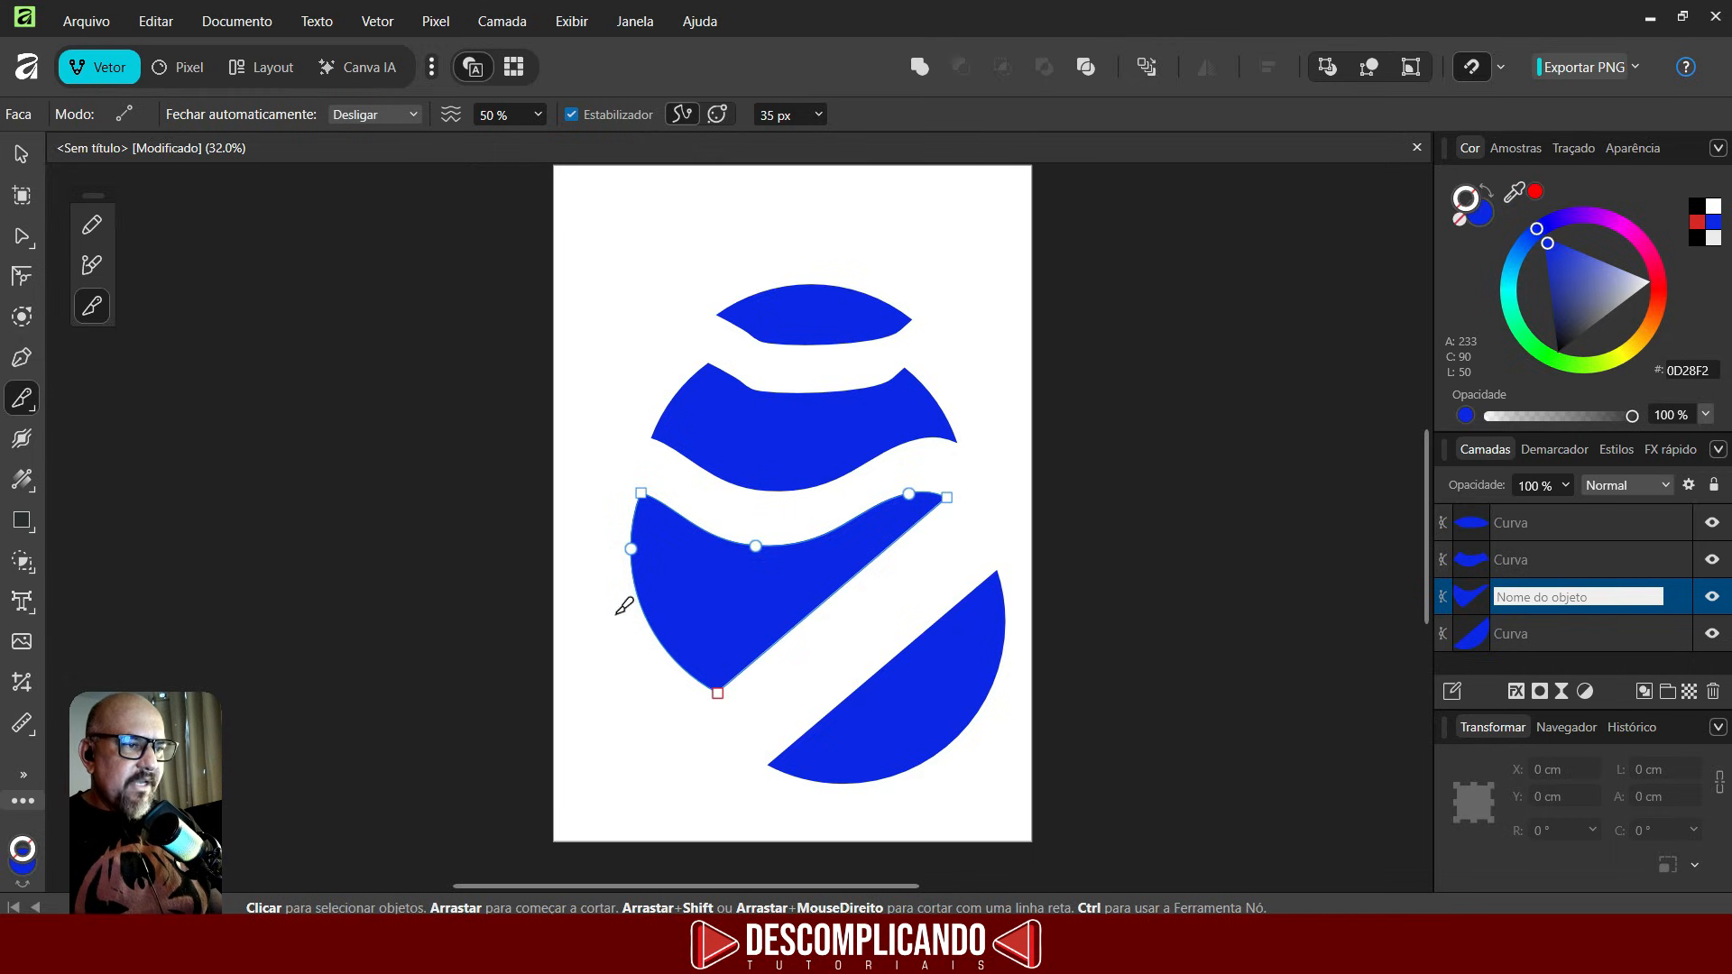
pyautogui.moveTo(623, 597)
pyautogui.mouseDown()
pyautogui.moveTo(610, 636)
pyautogui.moveTo(711, 651)
pyautogui.mouseUp()
pyautogui.moveTo(733, 546)
pyautogui.mouseDown()
pyautogui.moveTo(681, 531)
pyautogui.moveTo(600, 555)
pyautogui.moveTo(611, 641)
pyautogui.moveTo(701, 710)
pyautogui.mouseUp()
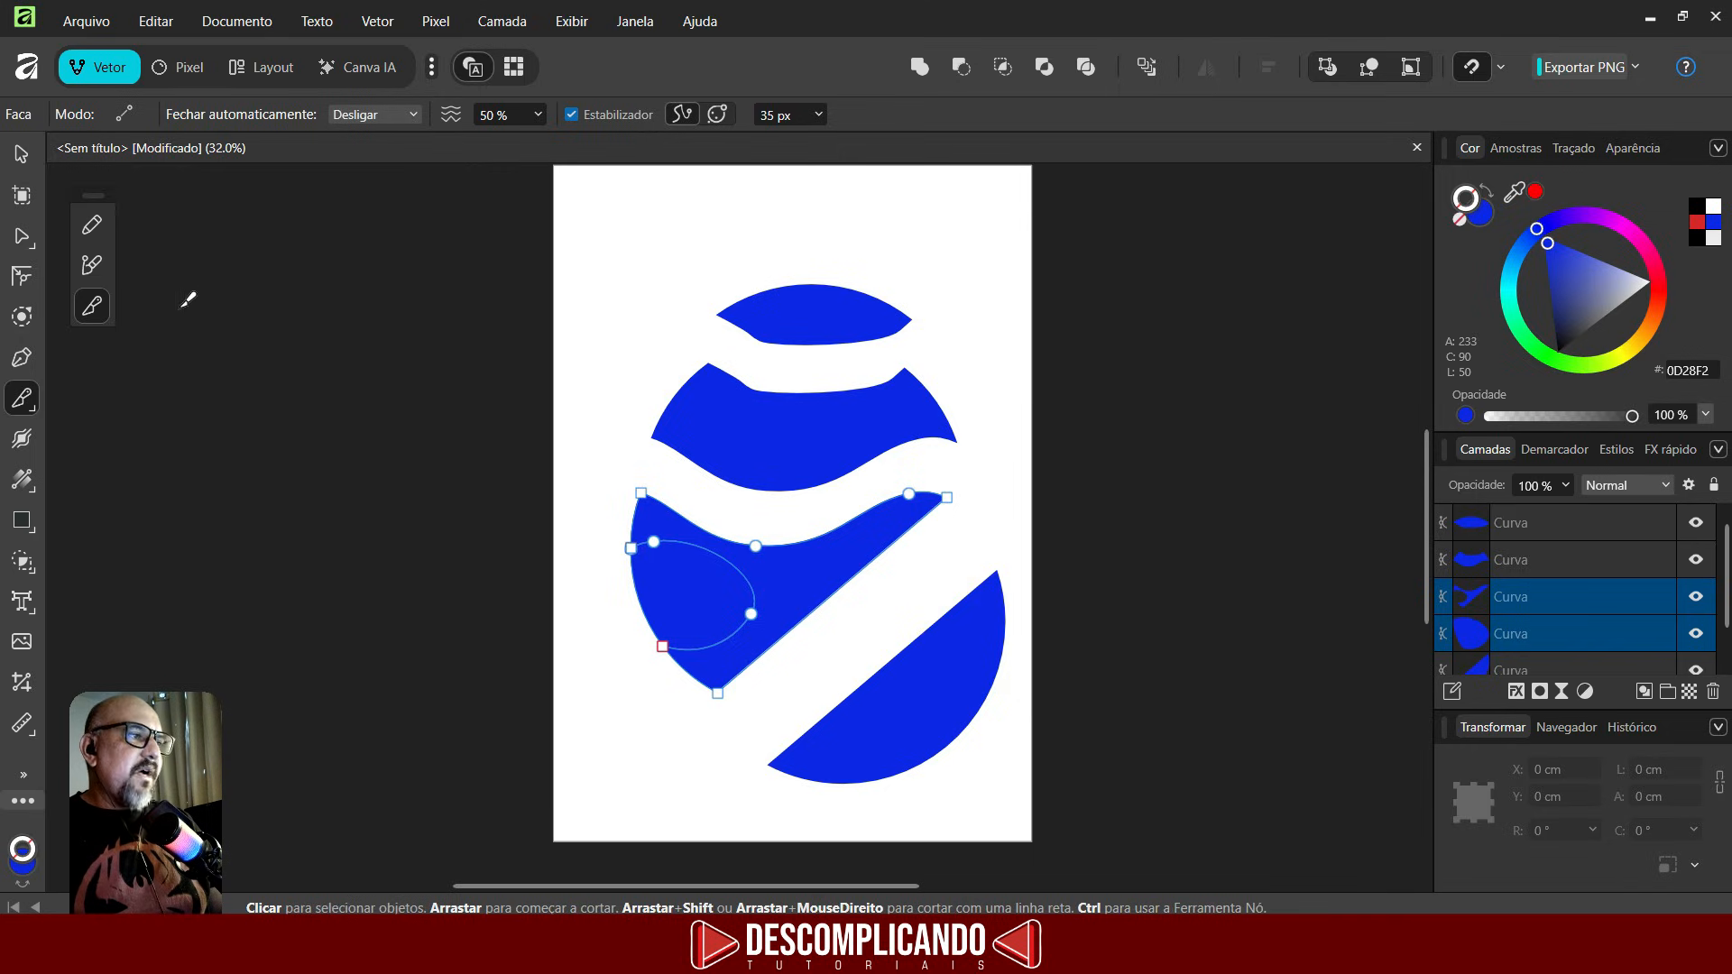
# - Move the cut-out rounded lobe down and to the left
pyautogui.click(20, 155)
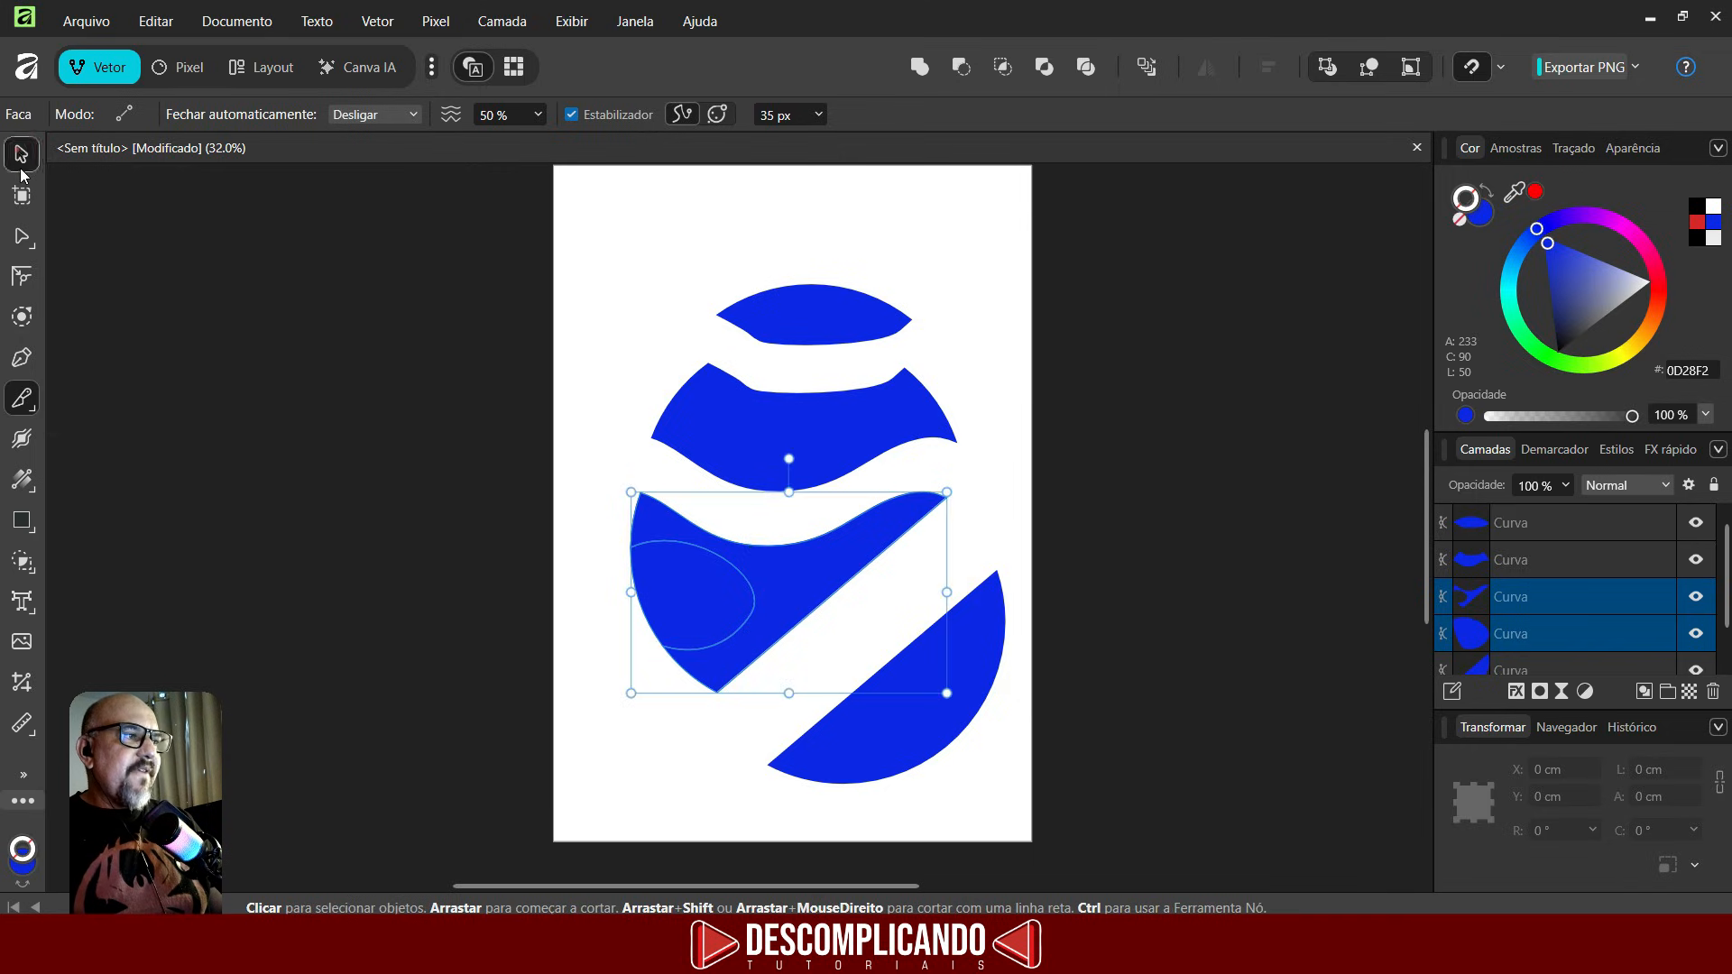
pyautogui.click(514, 440)
pyautogui.click(691, 578)
pyautogui.moveTo(691, 579)
pyautogui.mouseDown()
pyautogui.moveTo(608, 727)
pyautogui.moveTo(643, 734)
pyautogui.mouseUp()
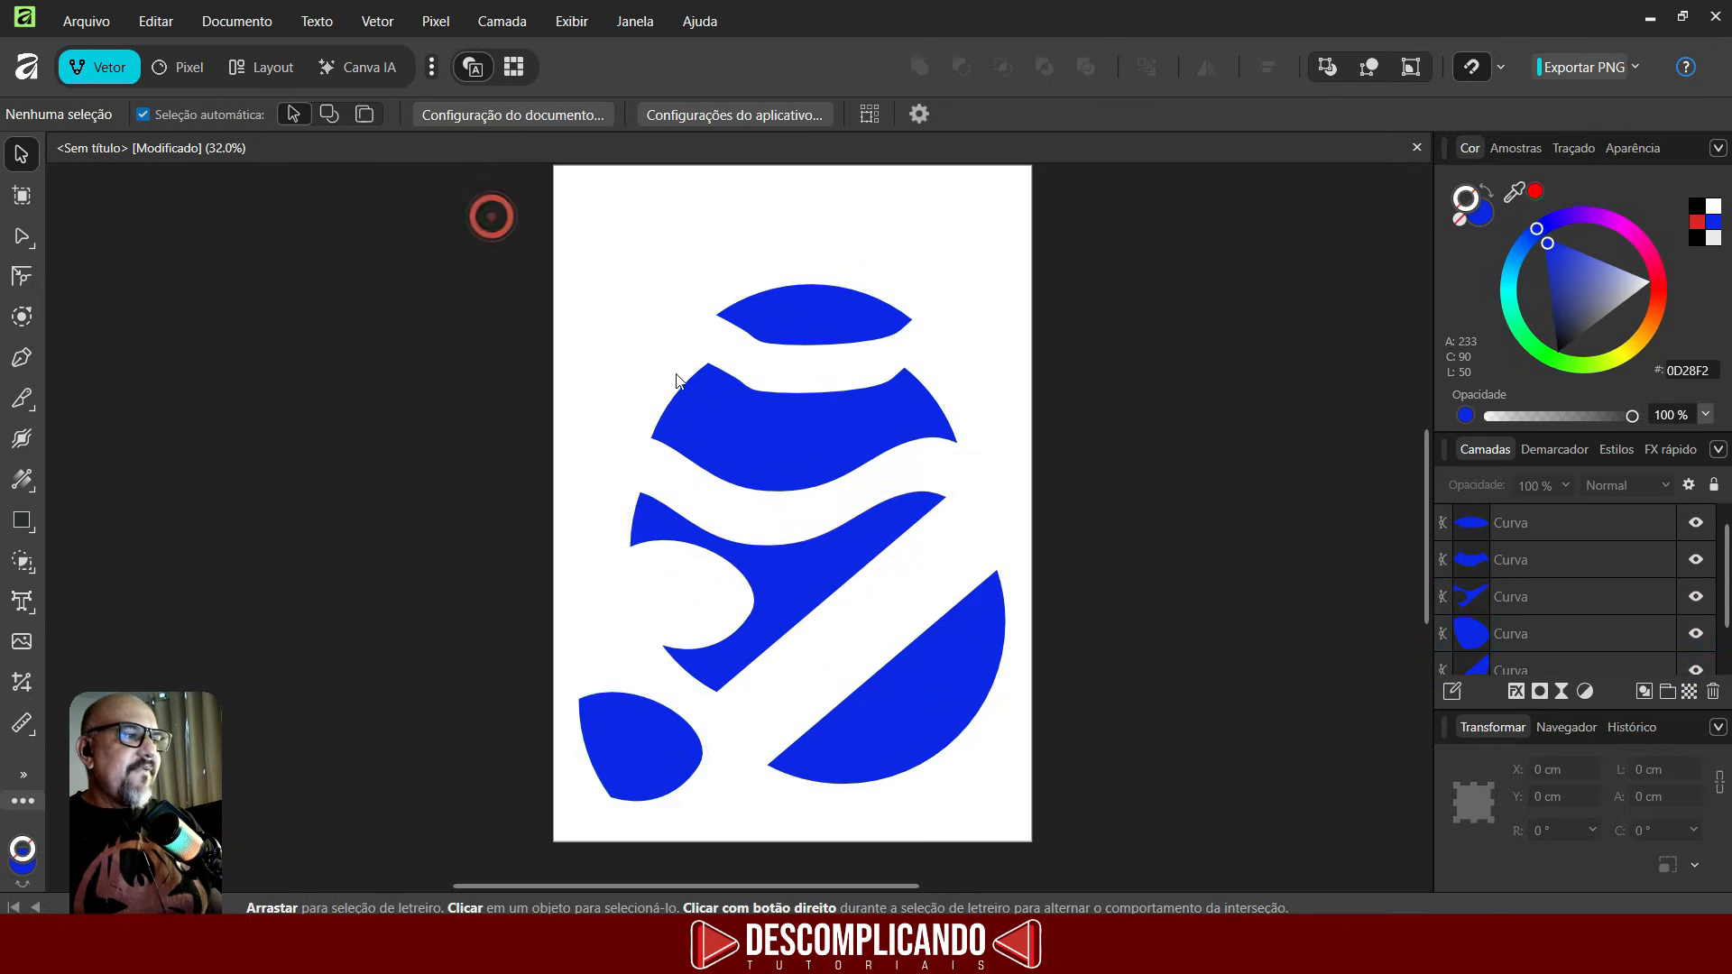
# - Select all the shapes on the page and delete them
pyautogui.moveTo(476, 258); pyautogui.dragTo(1183, 886)
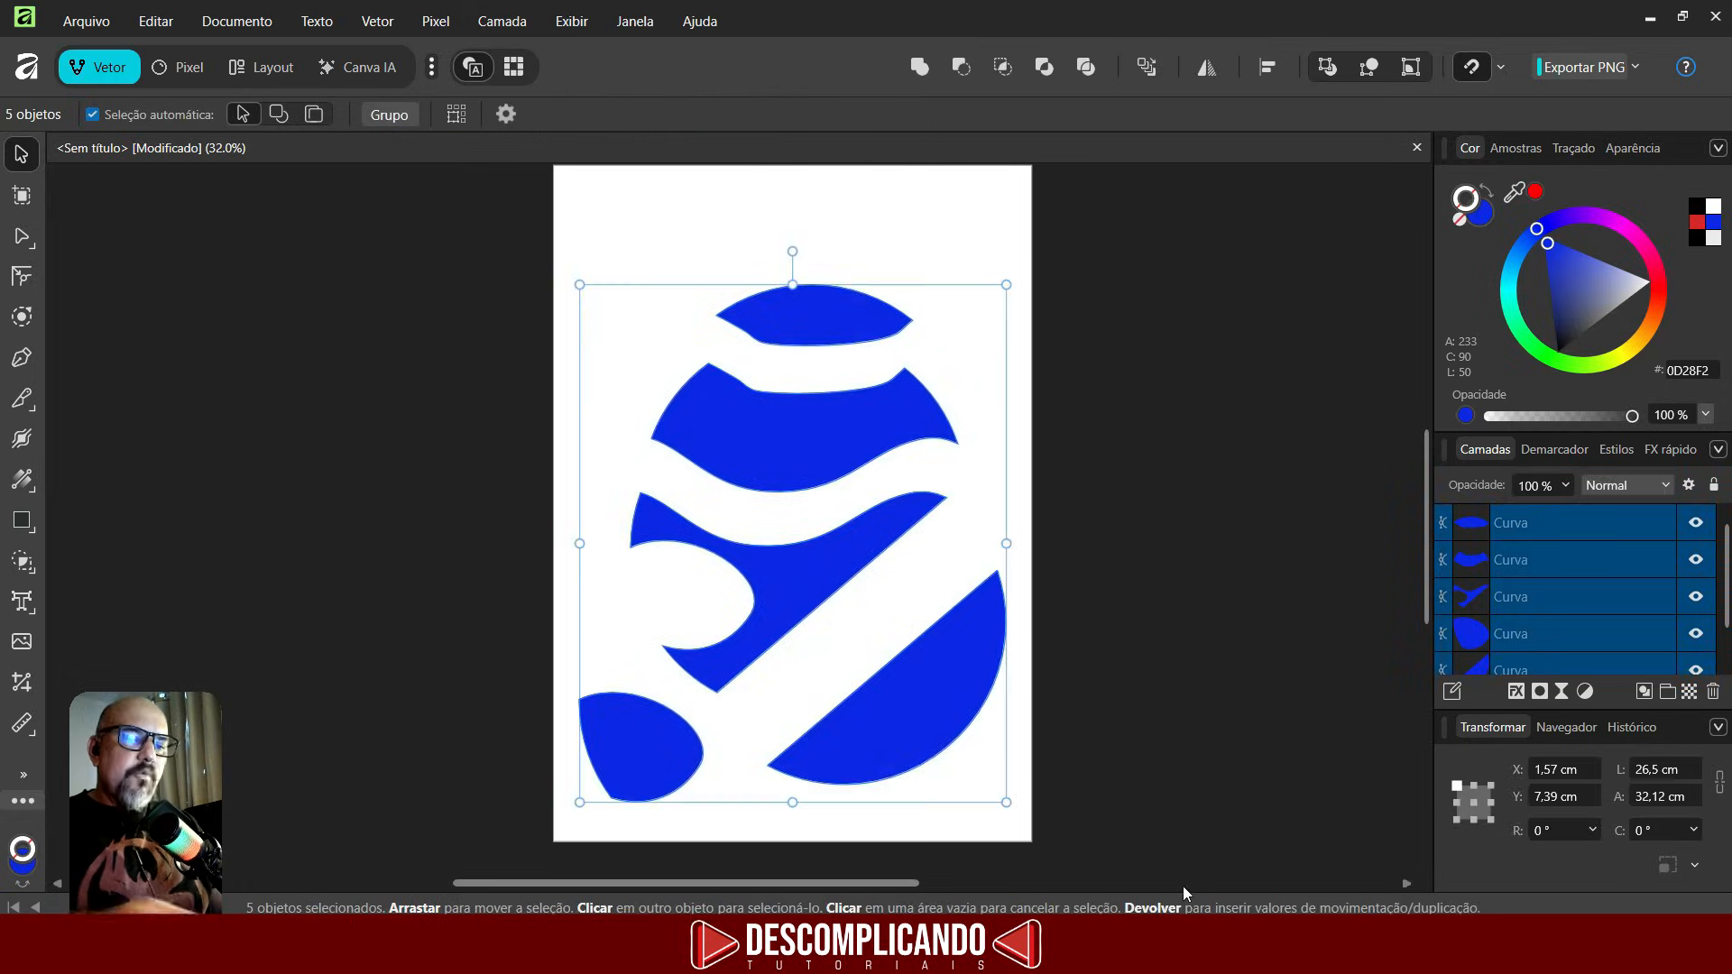
pyautogui.press('Delete')
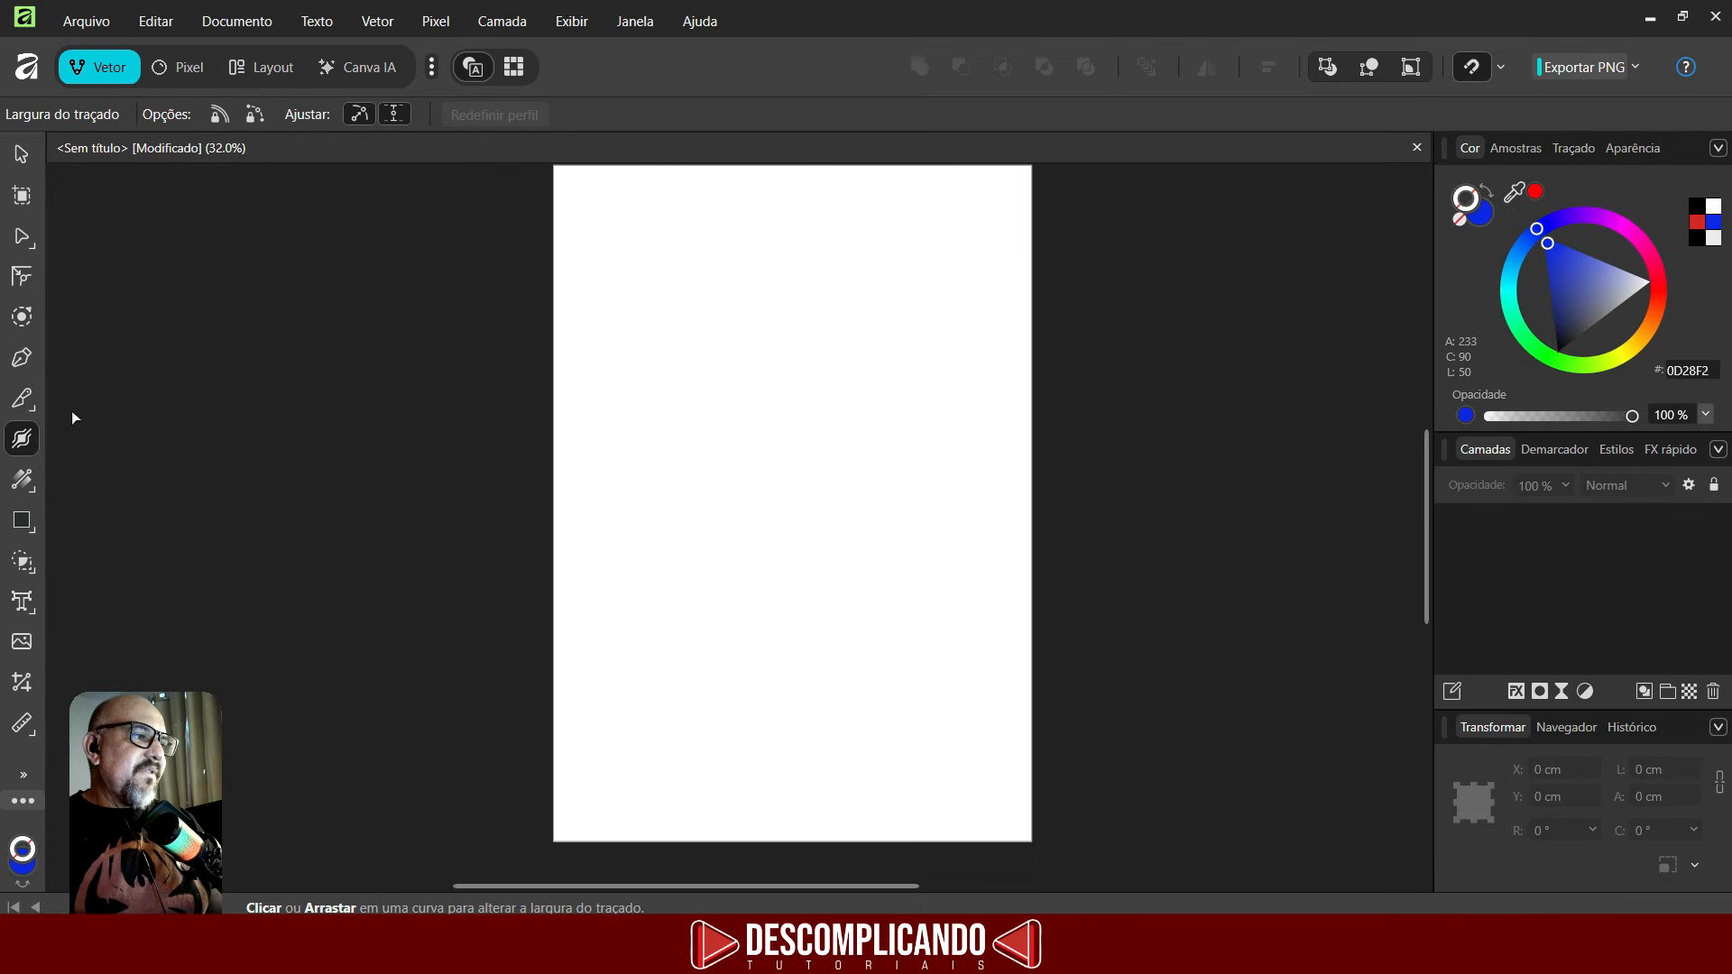
# - Draw a straight horizontal line across the upper page with the Pencil tool
pyautogui.click(22, 397)
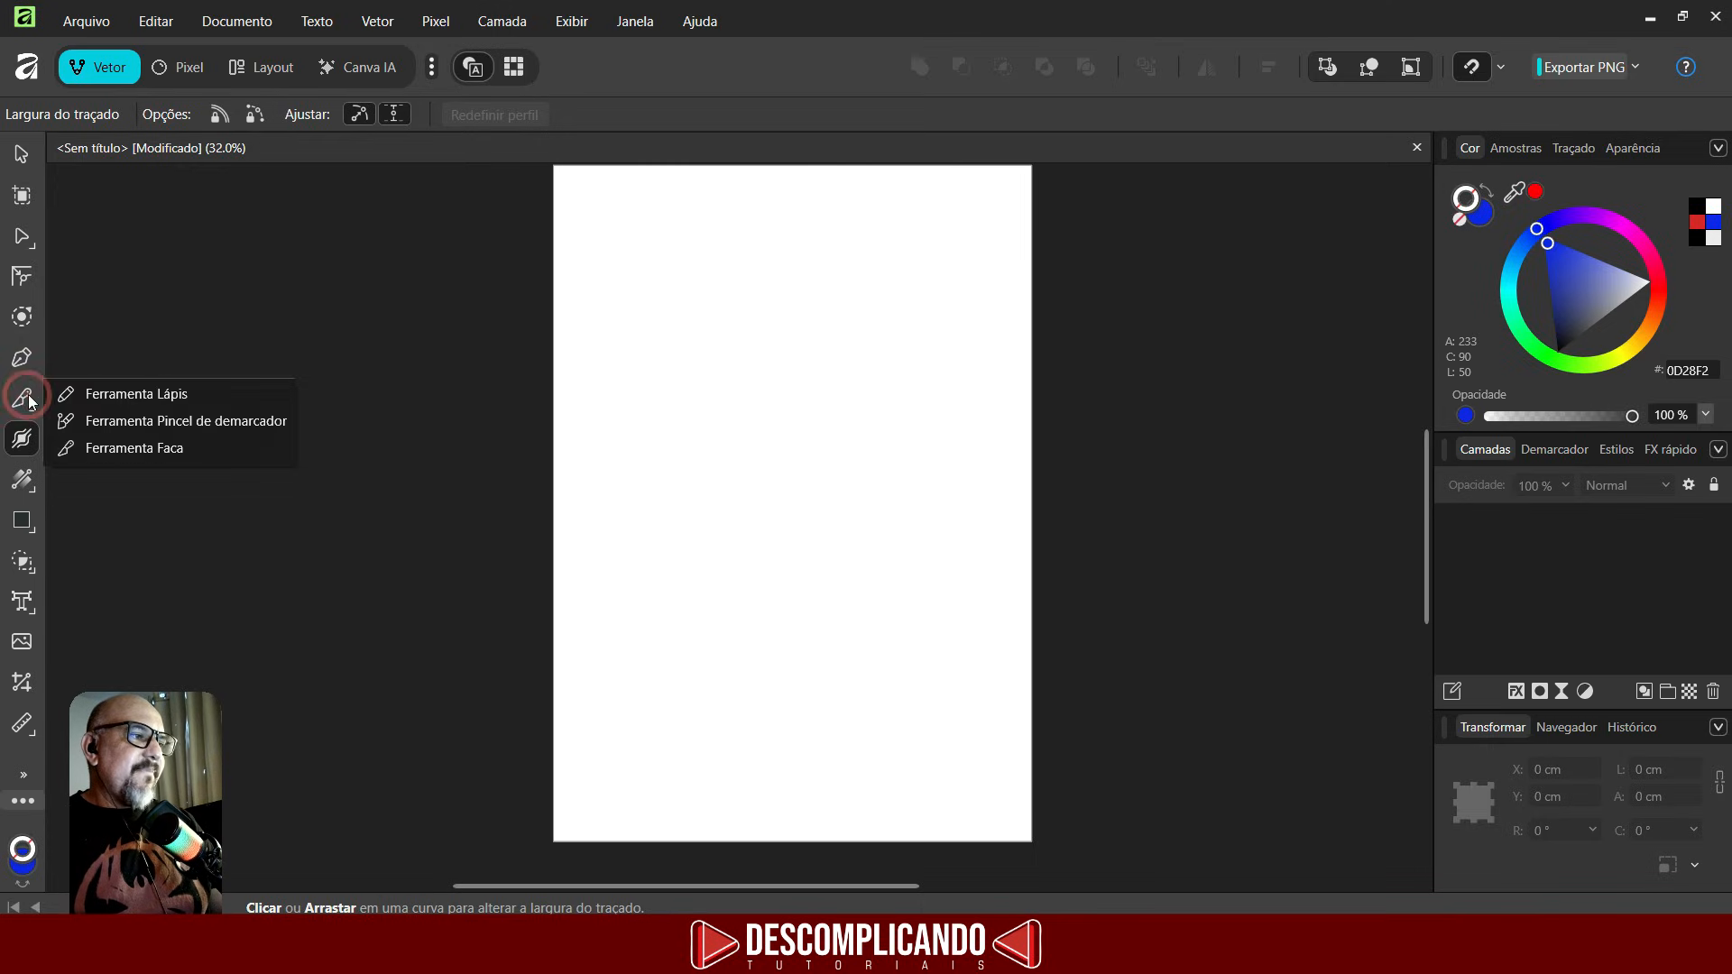
pyautogui.click(78, 397)
pyautogui.moveTo(575, 378)
pyautogui.mouseDown()
pyautogui.moveTo(934, 367)
pyautogui.moveTo(898, 378)
pyautogui.mouseUp()
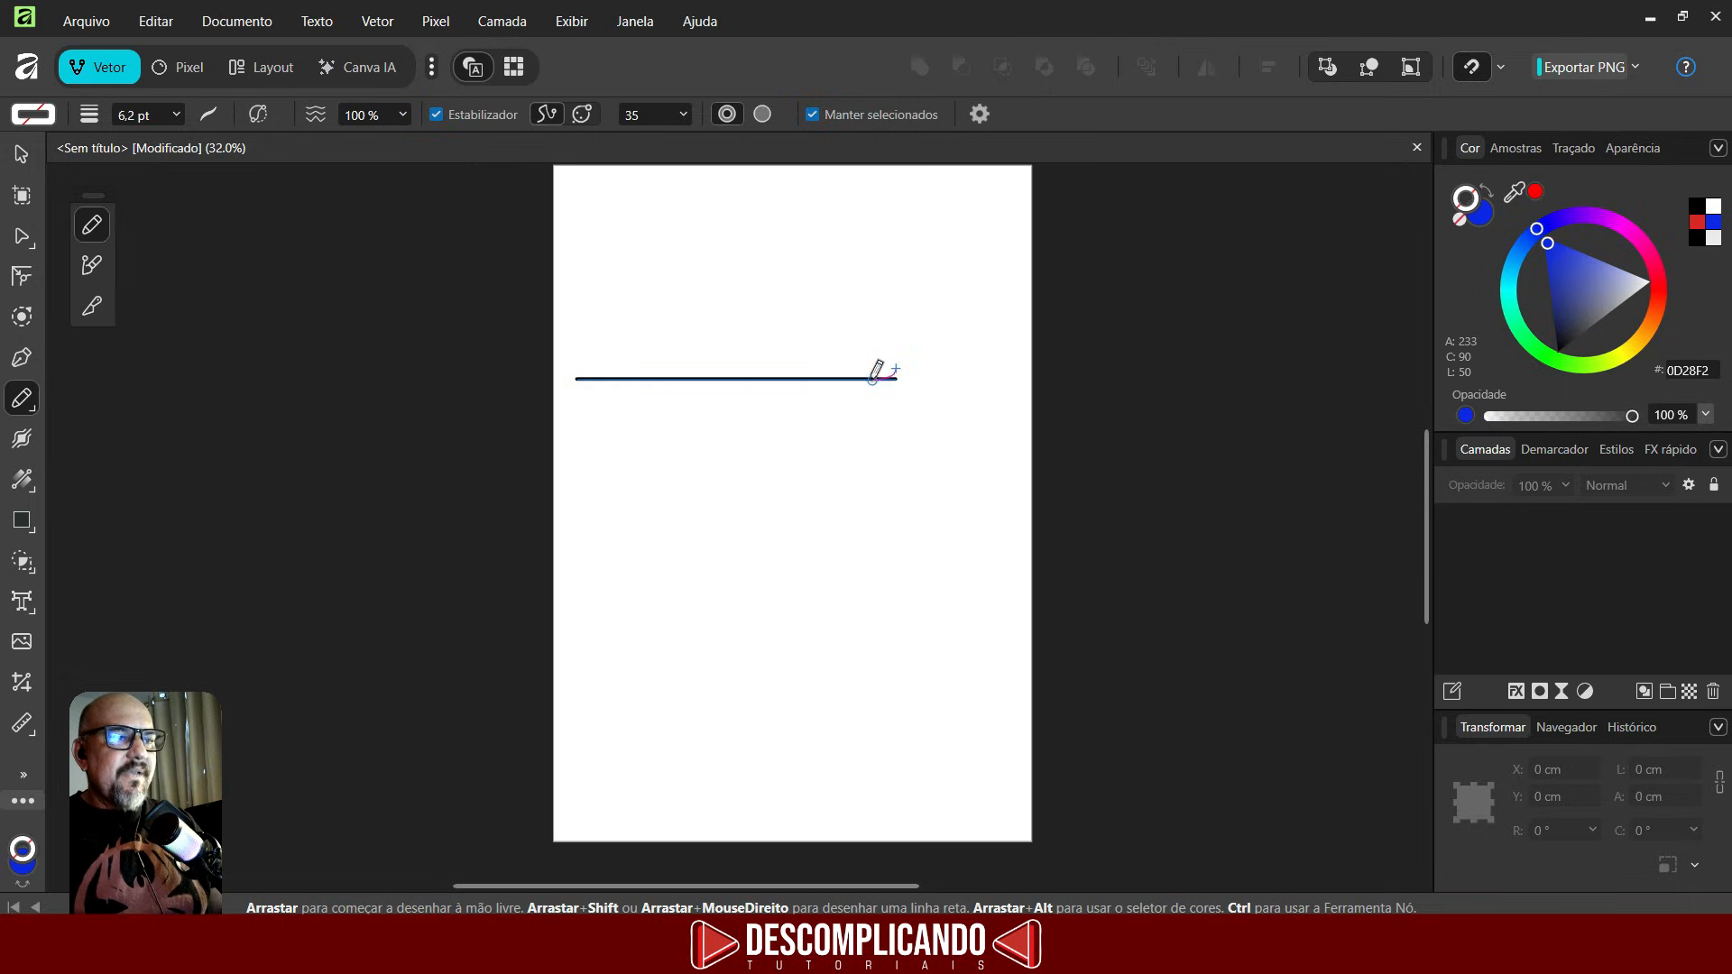
# - With the Stroke Width tool, widen the line's middle and make its right end much thicker
pyautogui.click(22, 439)
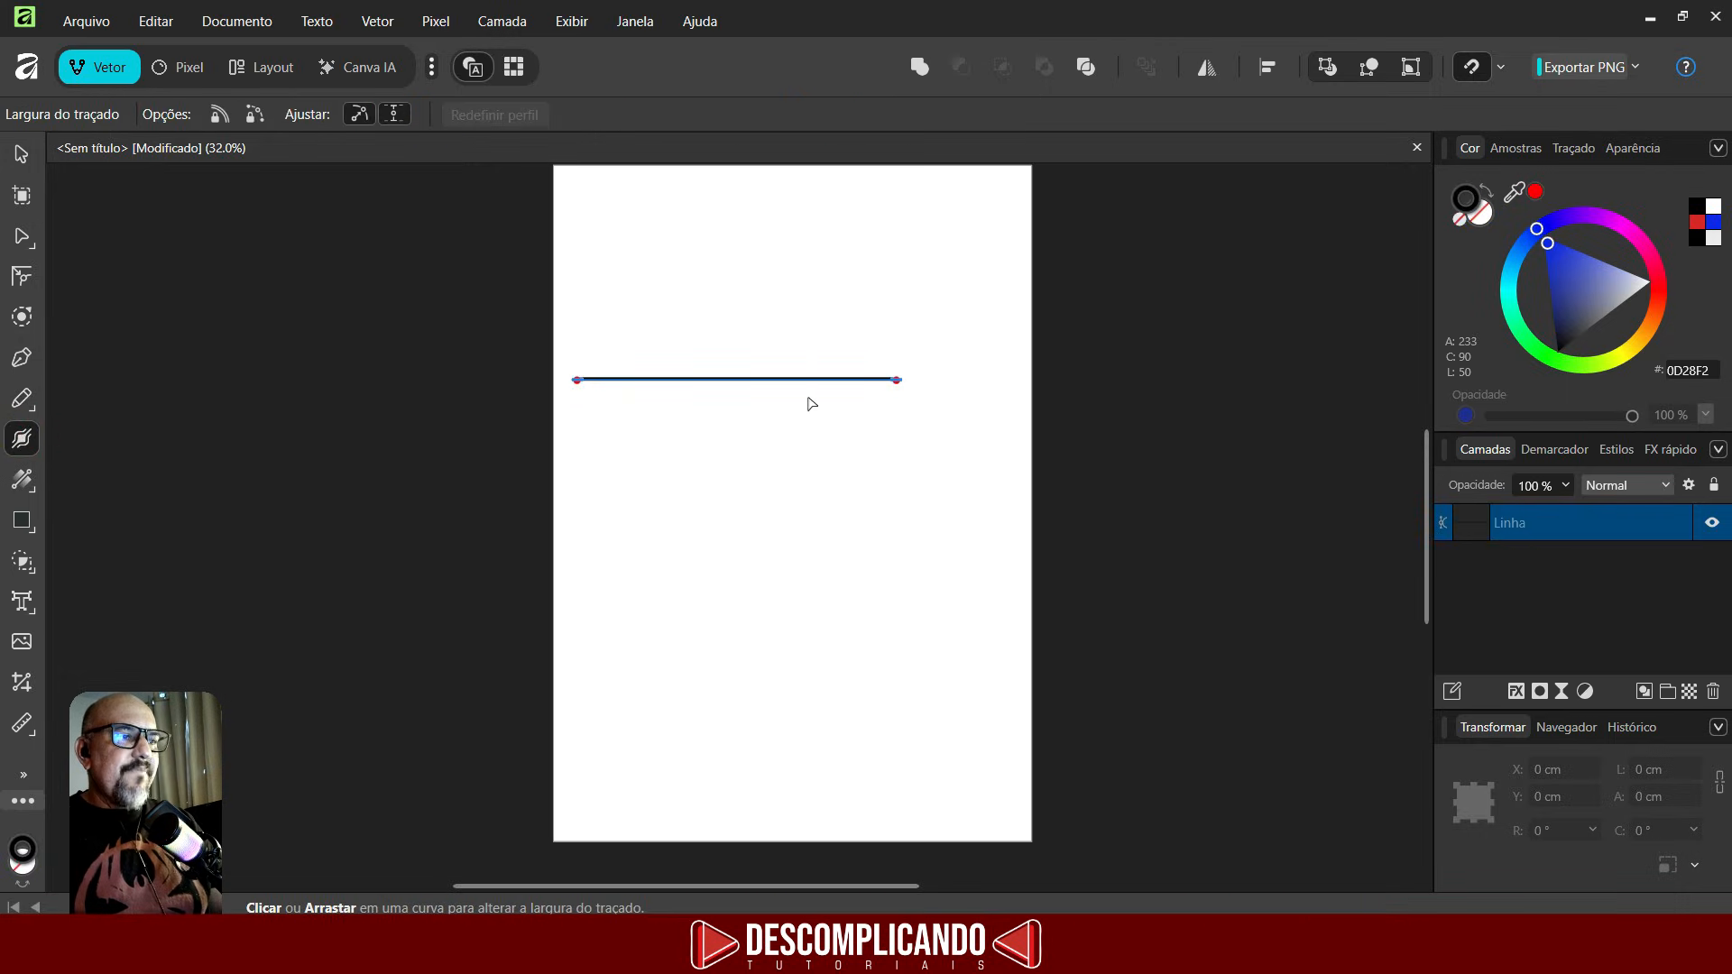
pyautogui.scroll(2, 789, 403)
pyautogui.scroll(3, 789, 403)
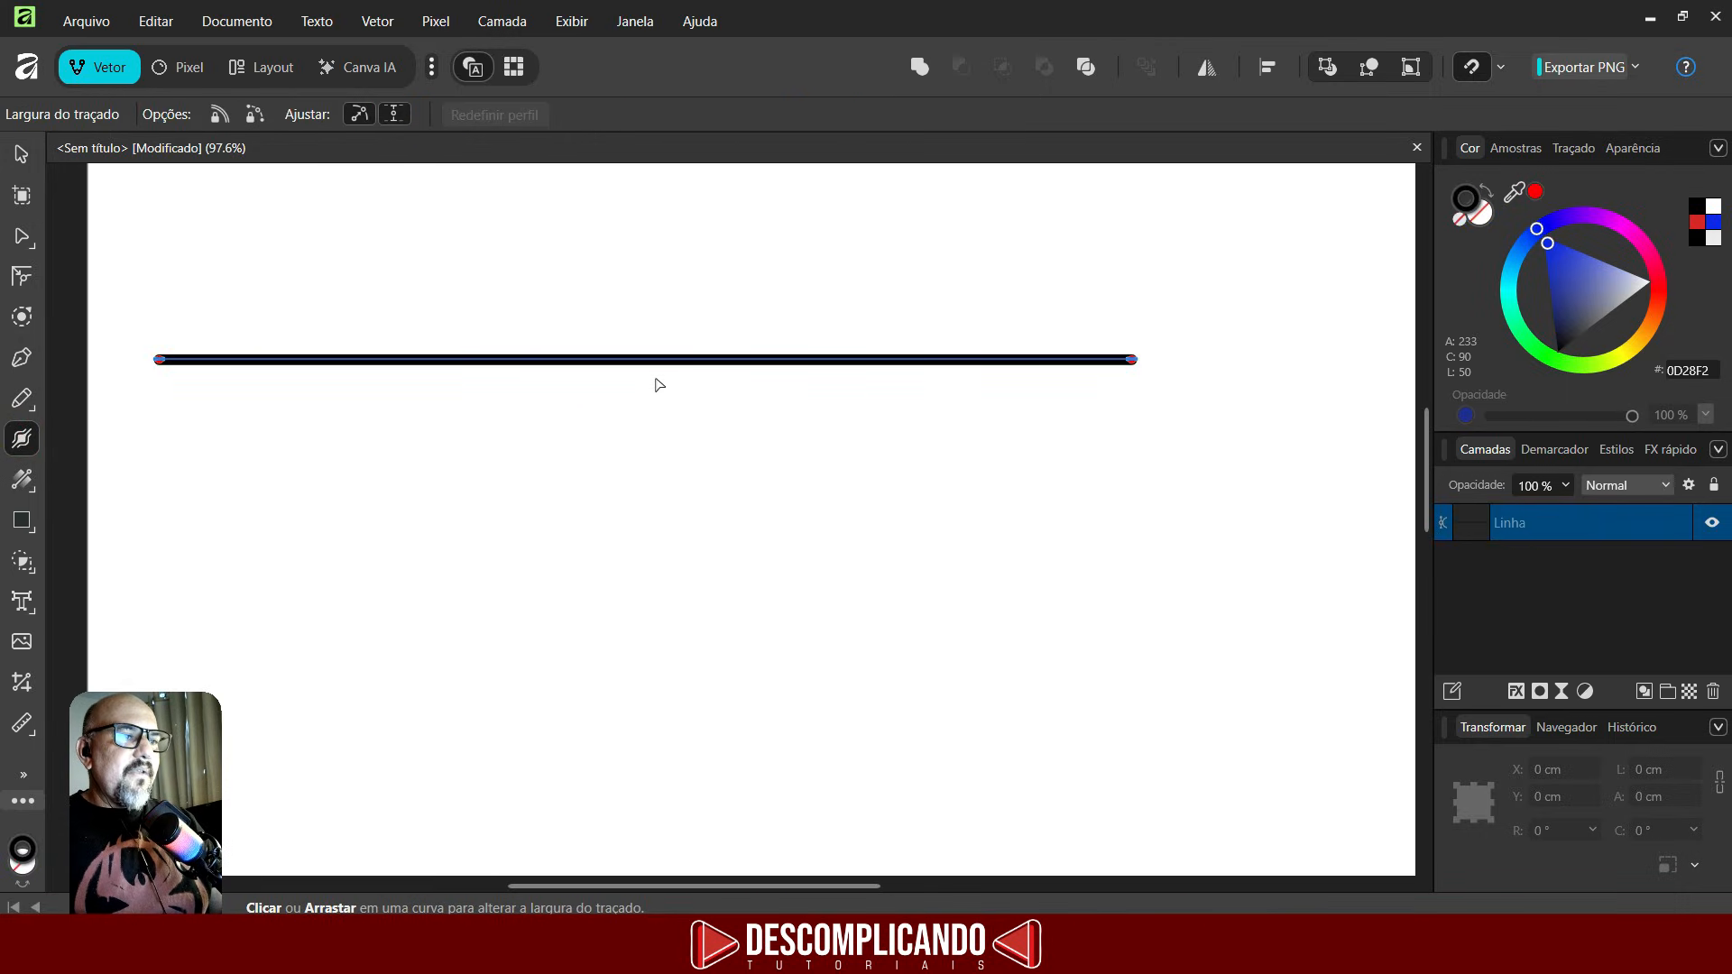
pyautogui.moveTo(675, 360)
pyautogui.mouseDown()
pyautogui.moveTo(675, 446)
pyautogui.moveTo(670, 362)
pyautogui.moveTo(670, 397)
pyautogui.mouseUp()
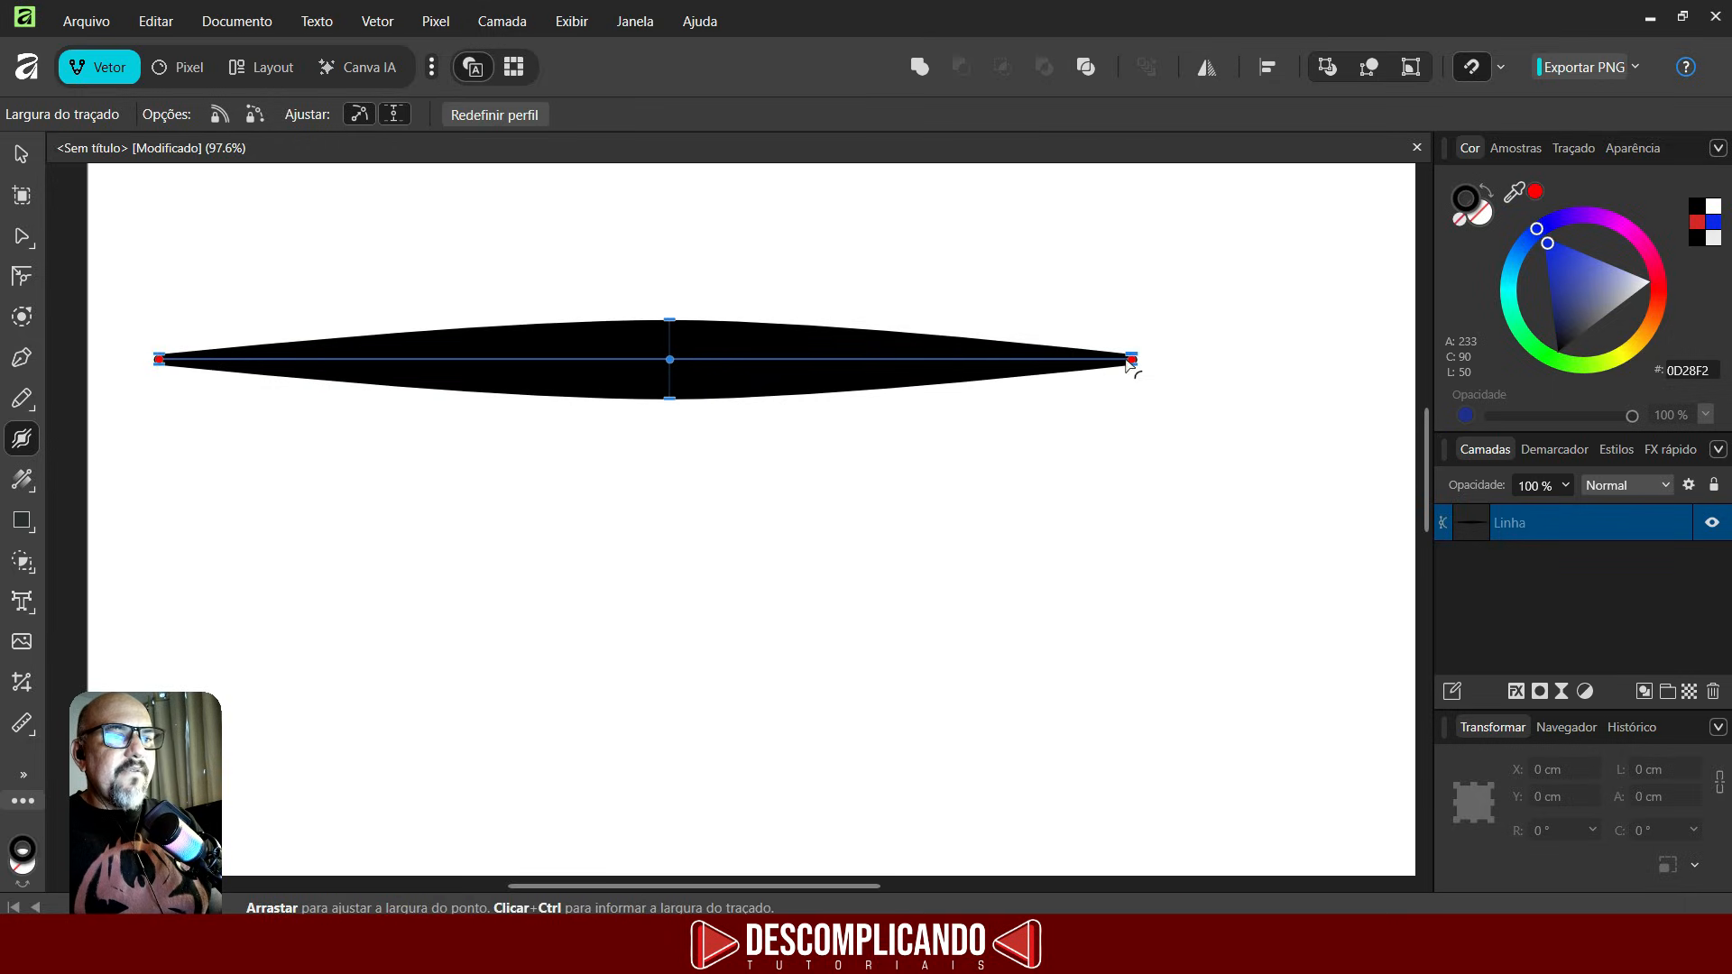
pyautogui.moveTo(1133, 363)
pyautogui.mouseDown()
pyautogui.moveTo(1146, 445)
pyautogui.moveTo(1249, 406)
pyautogui.moveTo(1031, 367)
pyautogui.moveTo(1118, 437)
pyautogui.moveTo(995, 547)
pyautogui.moveTo(649, 467)
pyautogui.mouseUp()
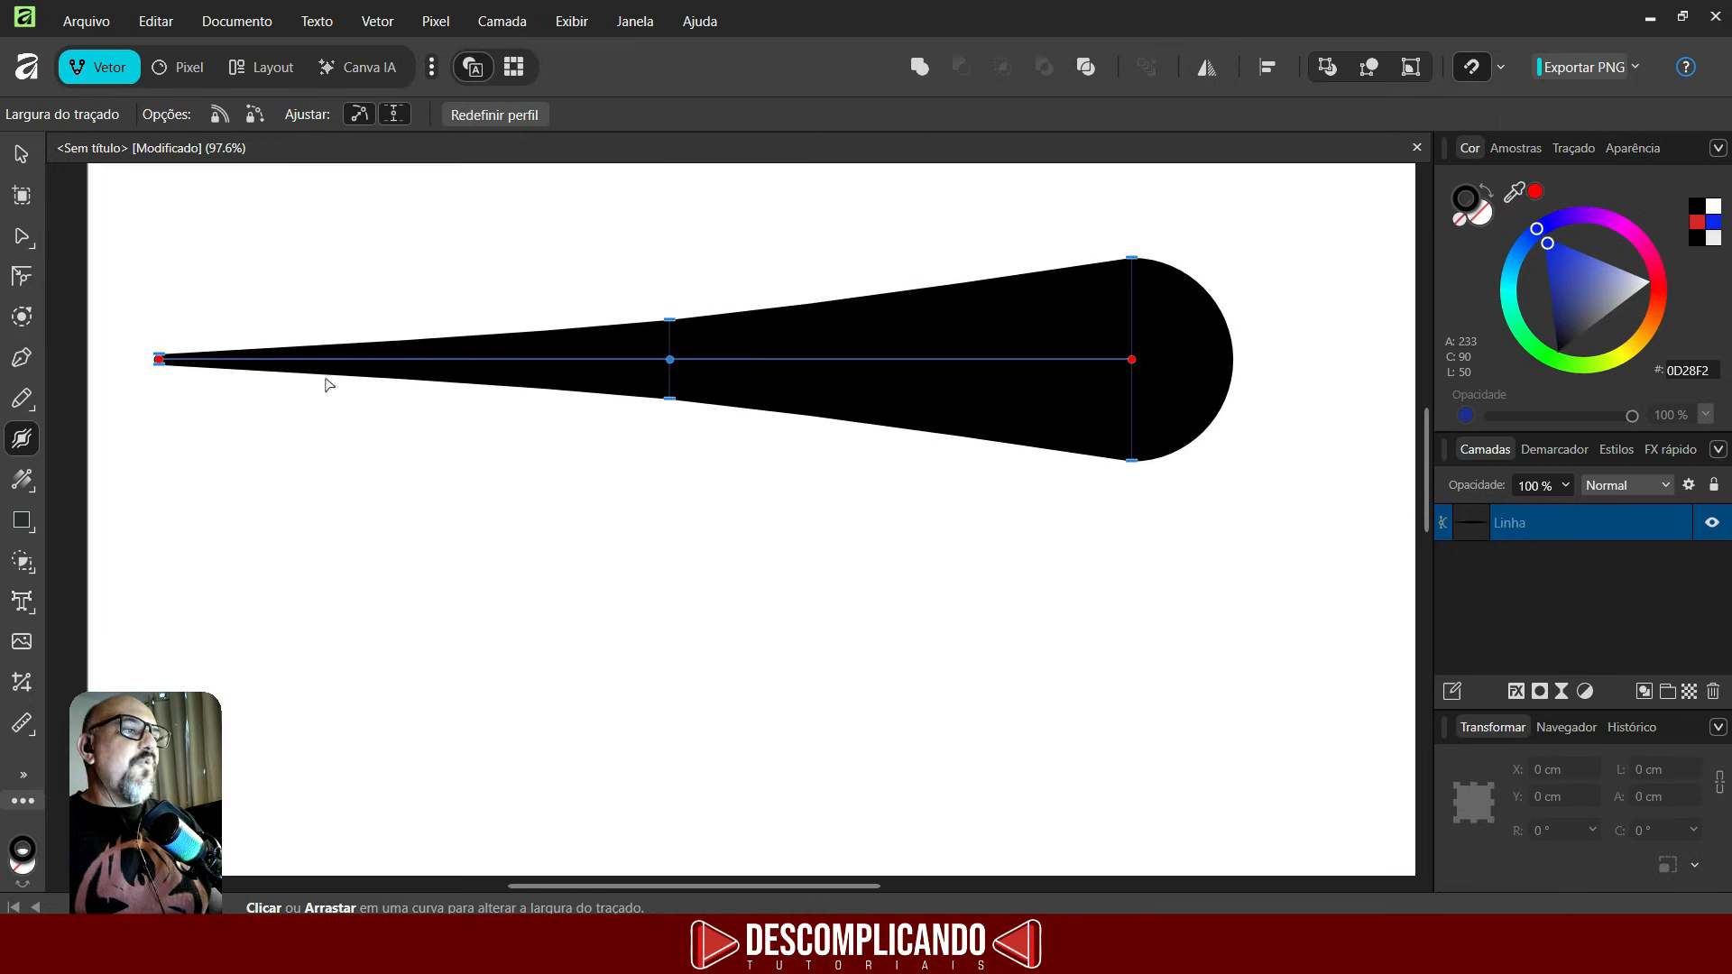
# - Widen the left end of the line with the Stroke Width tool
pyautogui.scroll(-3, 936, 381)
pyautogui.scroll(3, 348, 340)
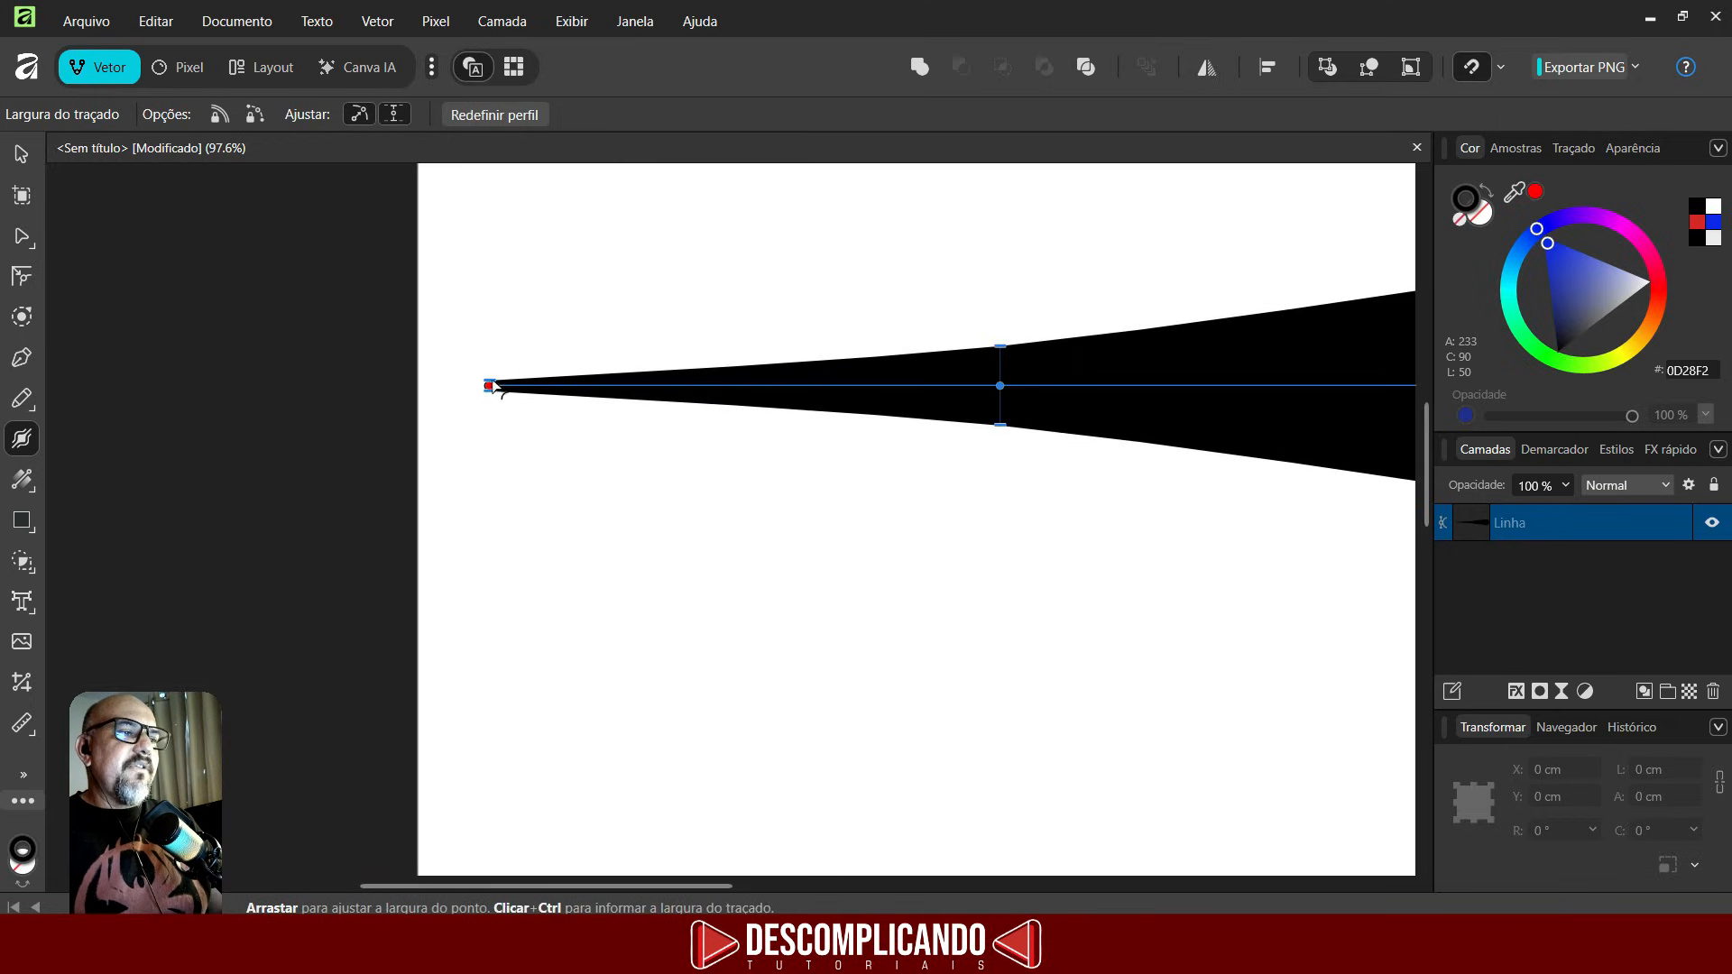
pyautogui.moveTo(487, 385)
pyautogui.mouseDown()
pyautogui.moveTo(424, 396)
pyautogui.moveTo(939, 396)
pyautogui.moveTo(351, 386)
pyautogui.moveTo(75, 327)
pyautogui.moveTo(199, 346)
pyautogui.mouseUp()
pyautogui.scroll(-2, 727, 441)
pyautogui.scroll(-4, 799, 293)
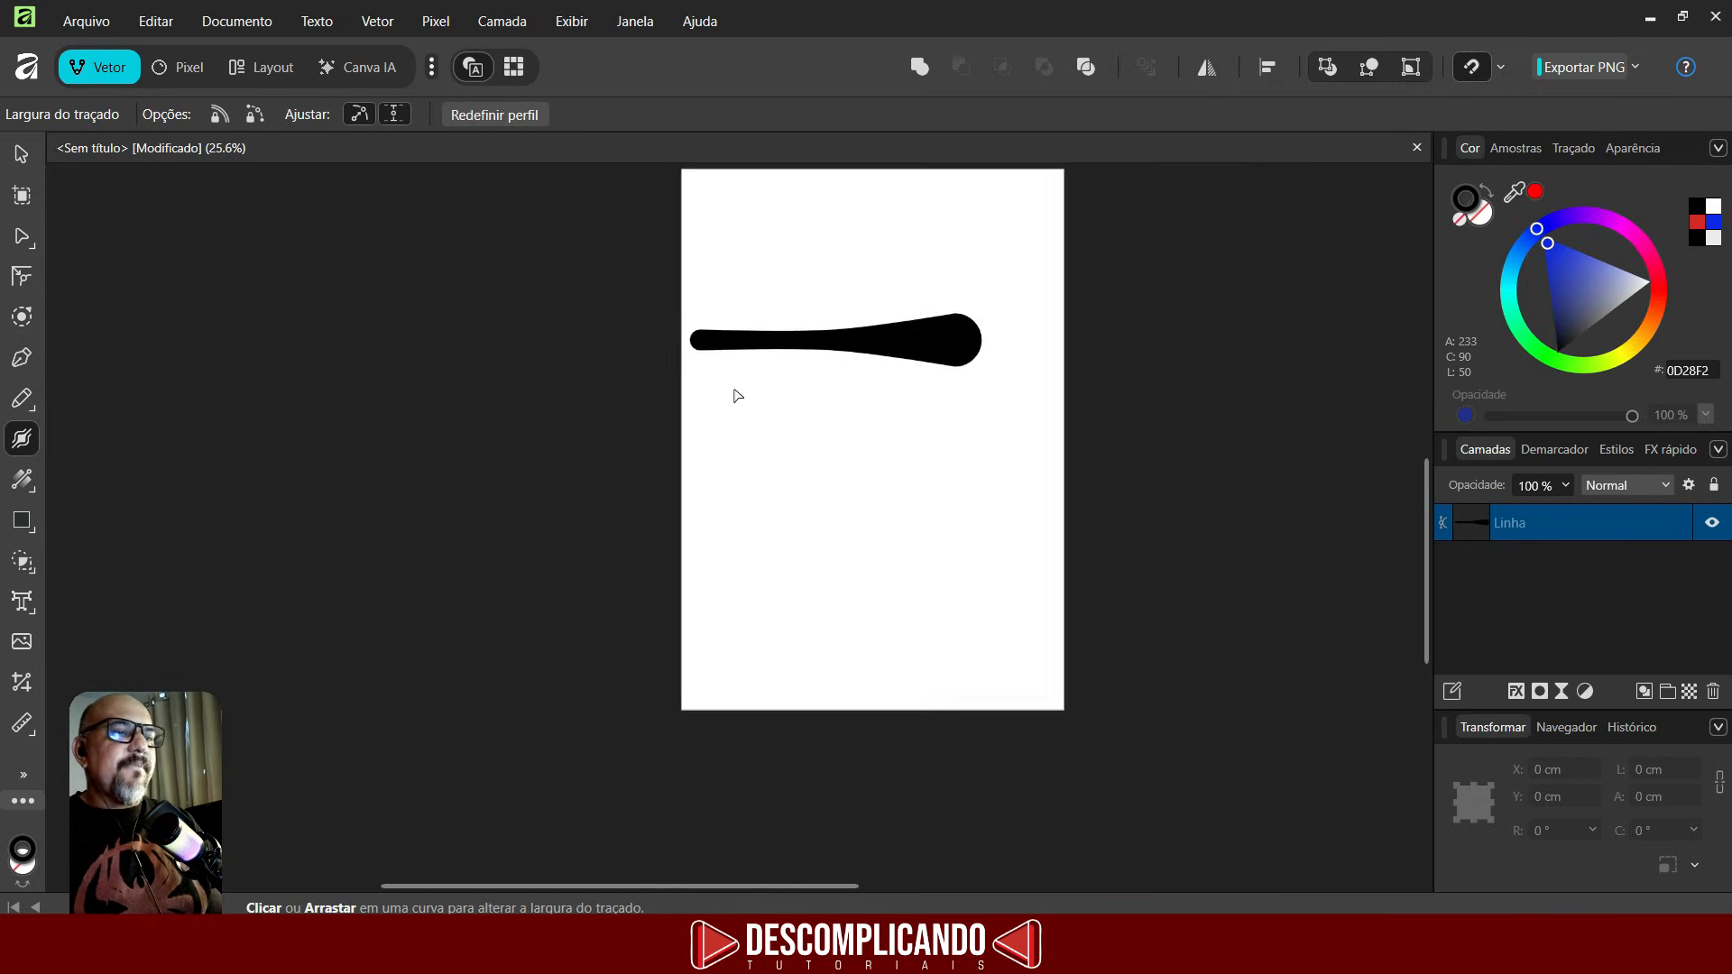
pyautogui.scroll(3, 947, 302)
# - Sketch a house's roof and front wall with the Pencil tool
pyautogui.click(22, 155)
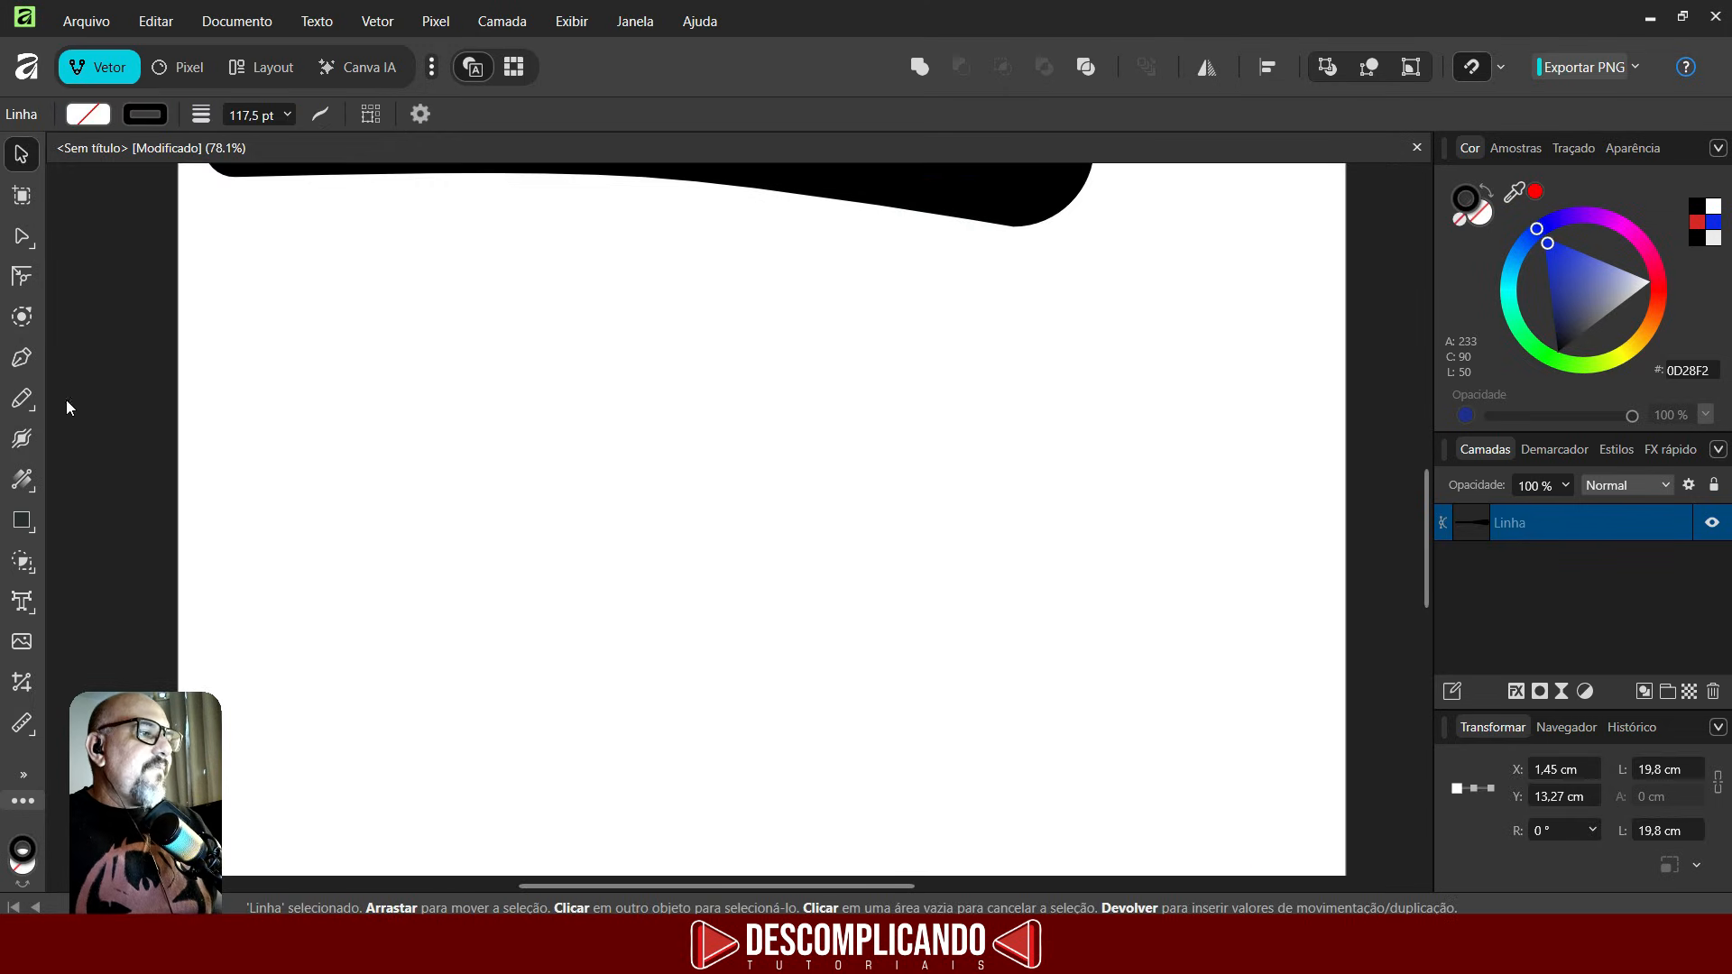
pyautogui.click(20, 400)
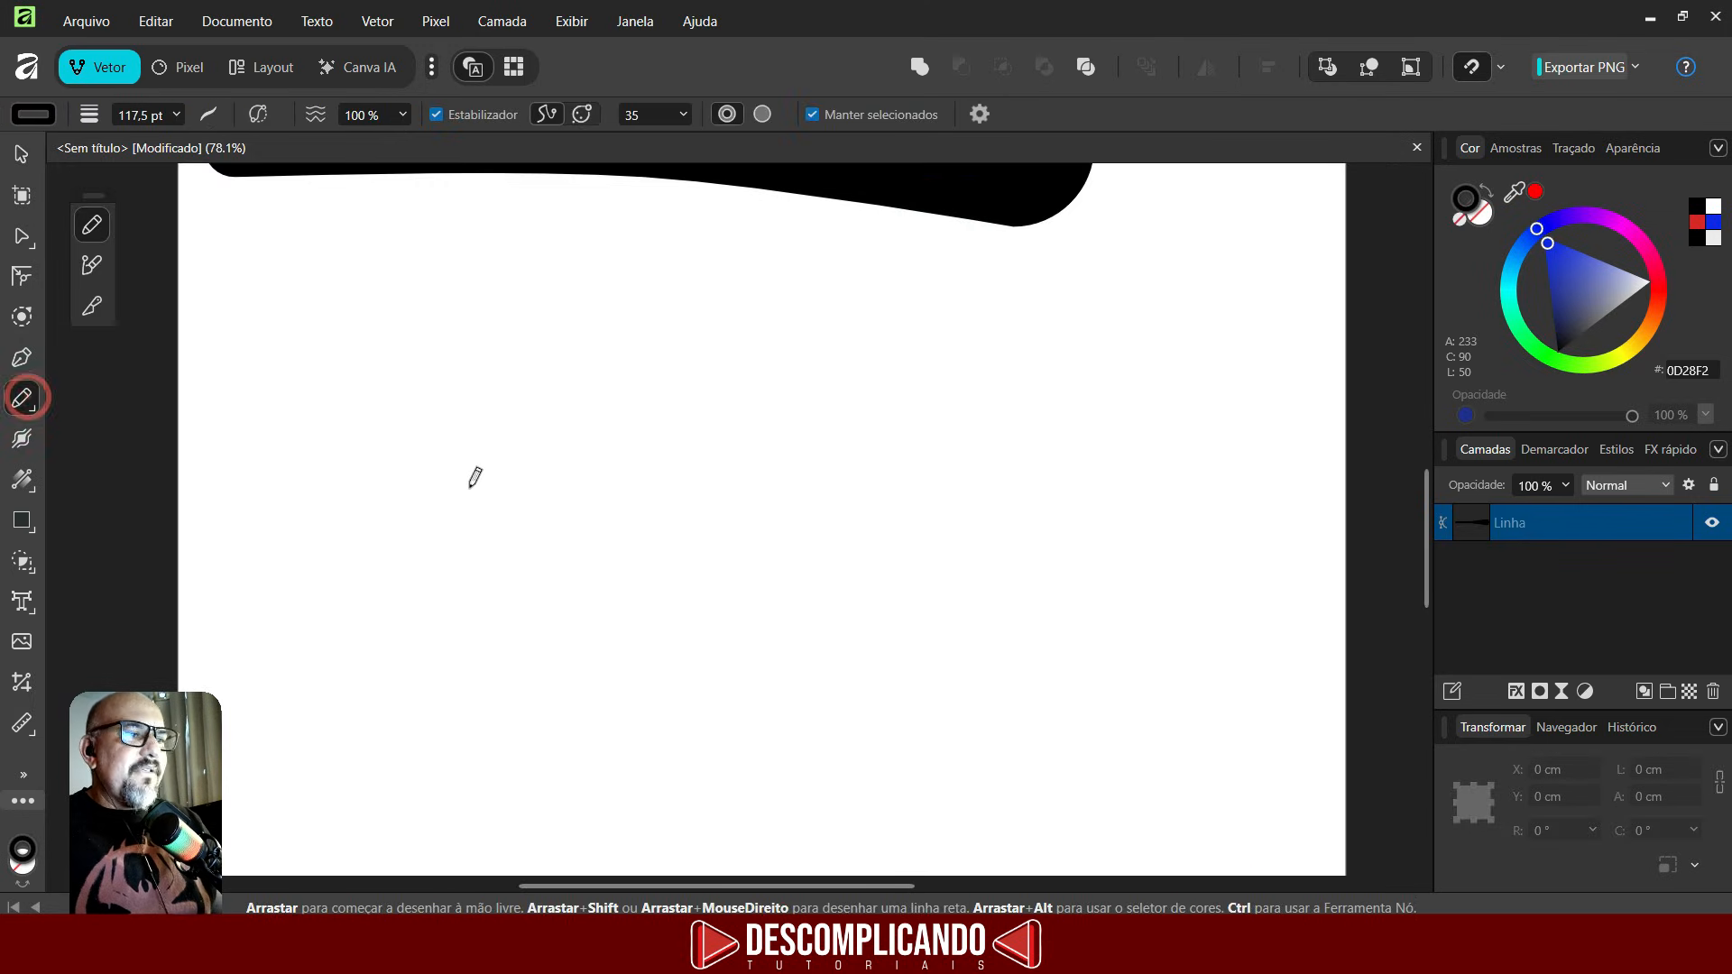
pyautogui.moveTo(649, 351)
pyautogui.mouseDown()
pyautogui.moveTo(585, 458)
pyautogui.moveTo(534, 508)
pyautogui.moveTo(757, 462)
pyautogui.moveTo(709, 386)
pyautogui.moveTo(626, 323)
pyautogui.mouseUp()
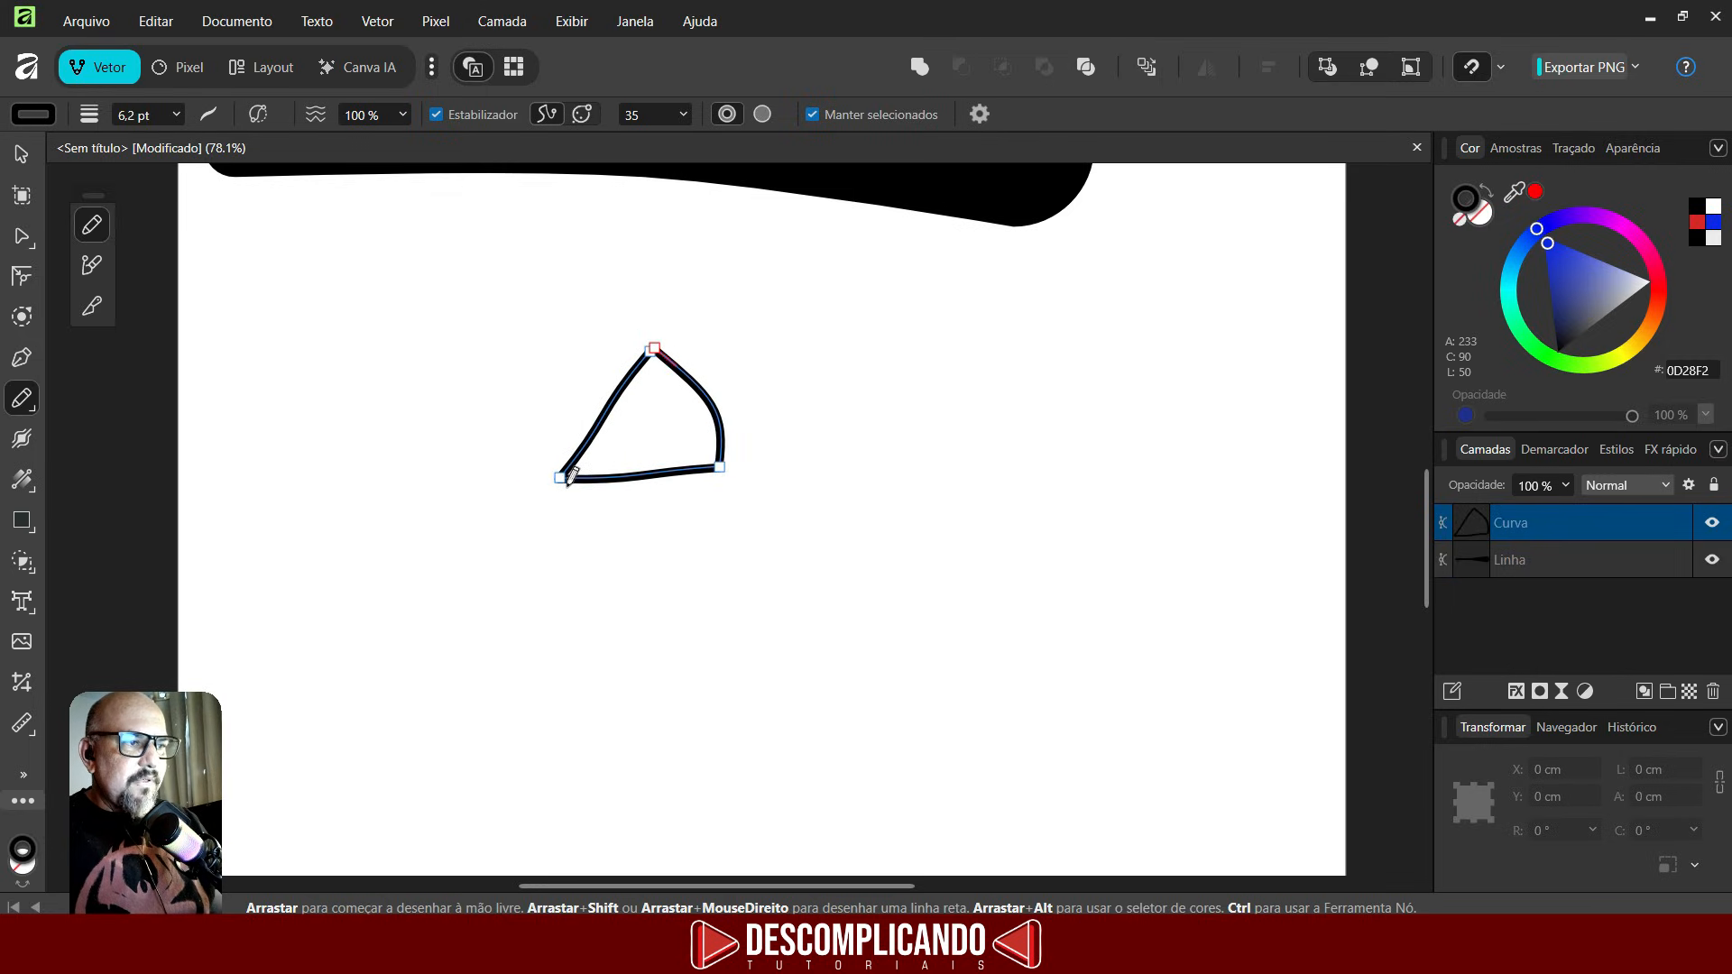
pyautogui.moveTo(570, 476)
pyautogui.mouseDown()
pyautogui.moveTo(576, 565)
pyautogui.moveTo(545, 631)
pyautogui.moveTo(727, 469)
pyautogui.mouseUp()
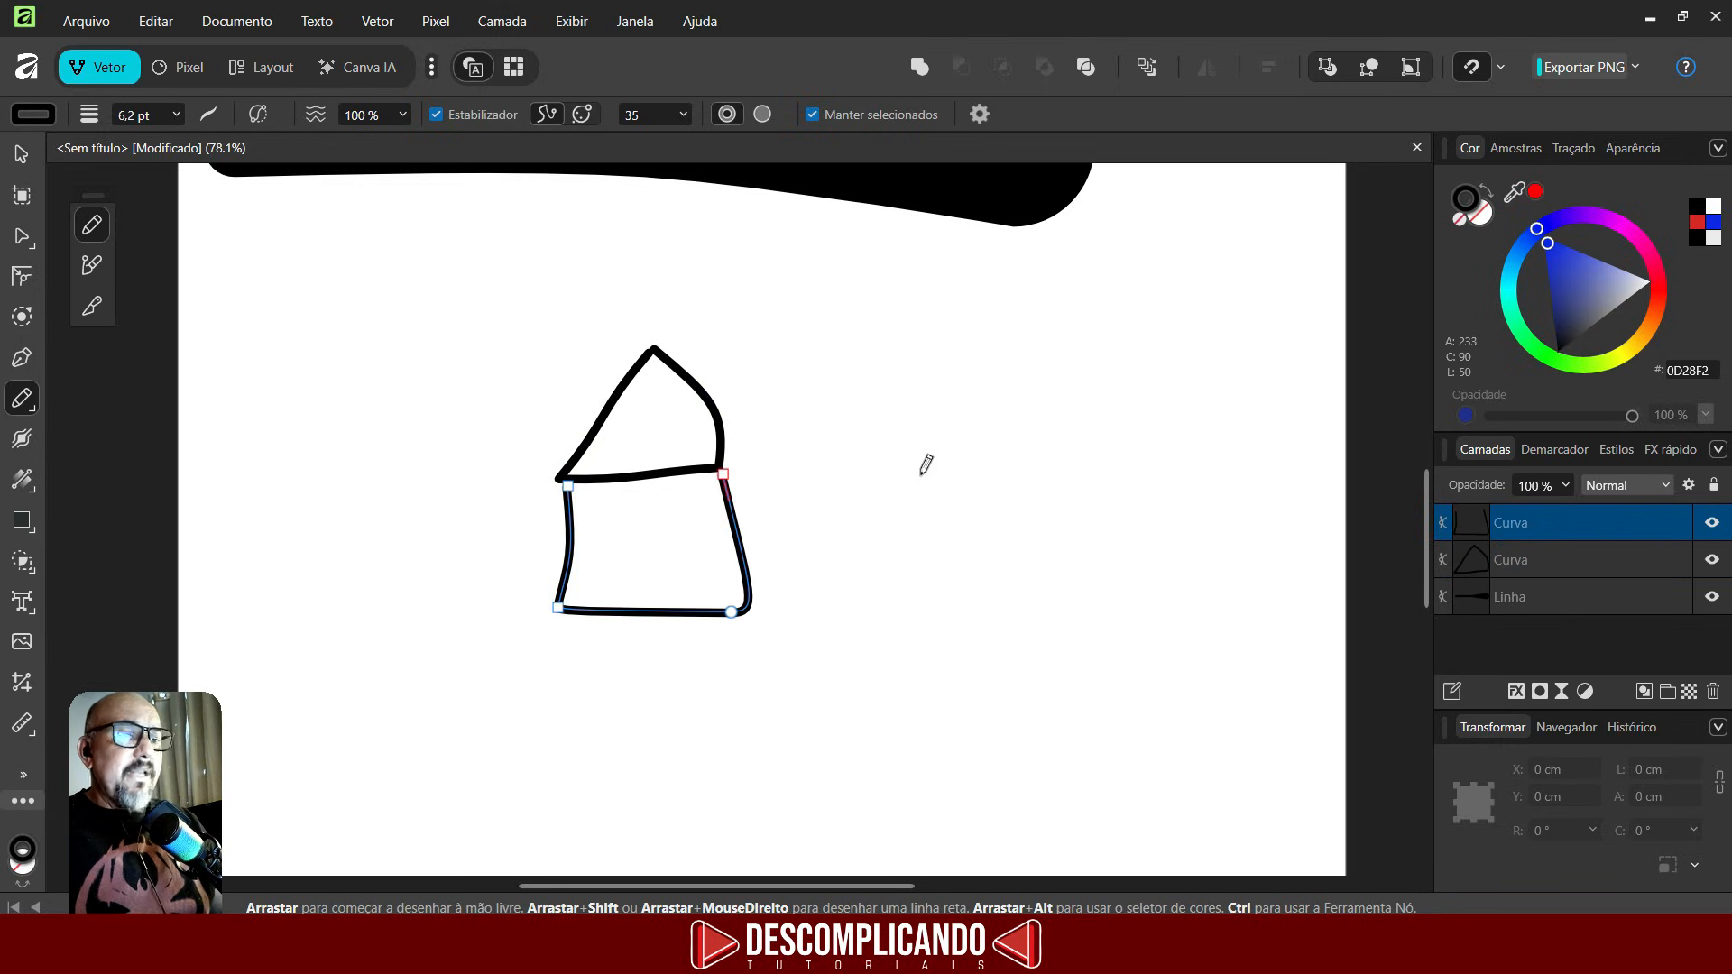
# - Sketch the house's side wing, door arch, window and a curved roofline with the Pencil
pyautogui.moveTo(656, 349)
pyautogui.mouseDown()
pyautogui.moveTo(918, 351)
pyautogui.moveTo(1047, 329)
pyautogui.moveTo(1054, 408)
pyautogui.moveTo(1021, 600)
pyautogui.moveTo(998, 622)
pyautogui.moveTo(753, 615)
pyautogui.mouseUp()
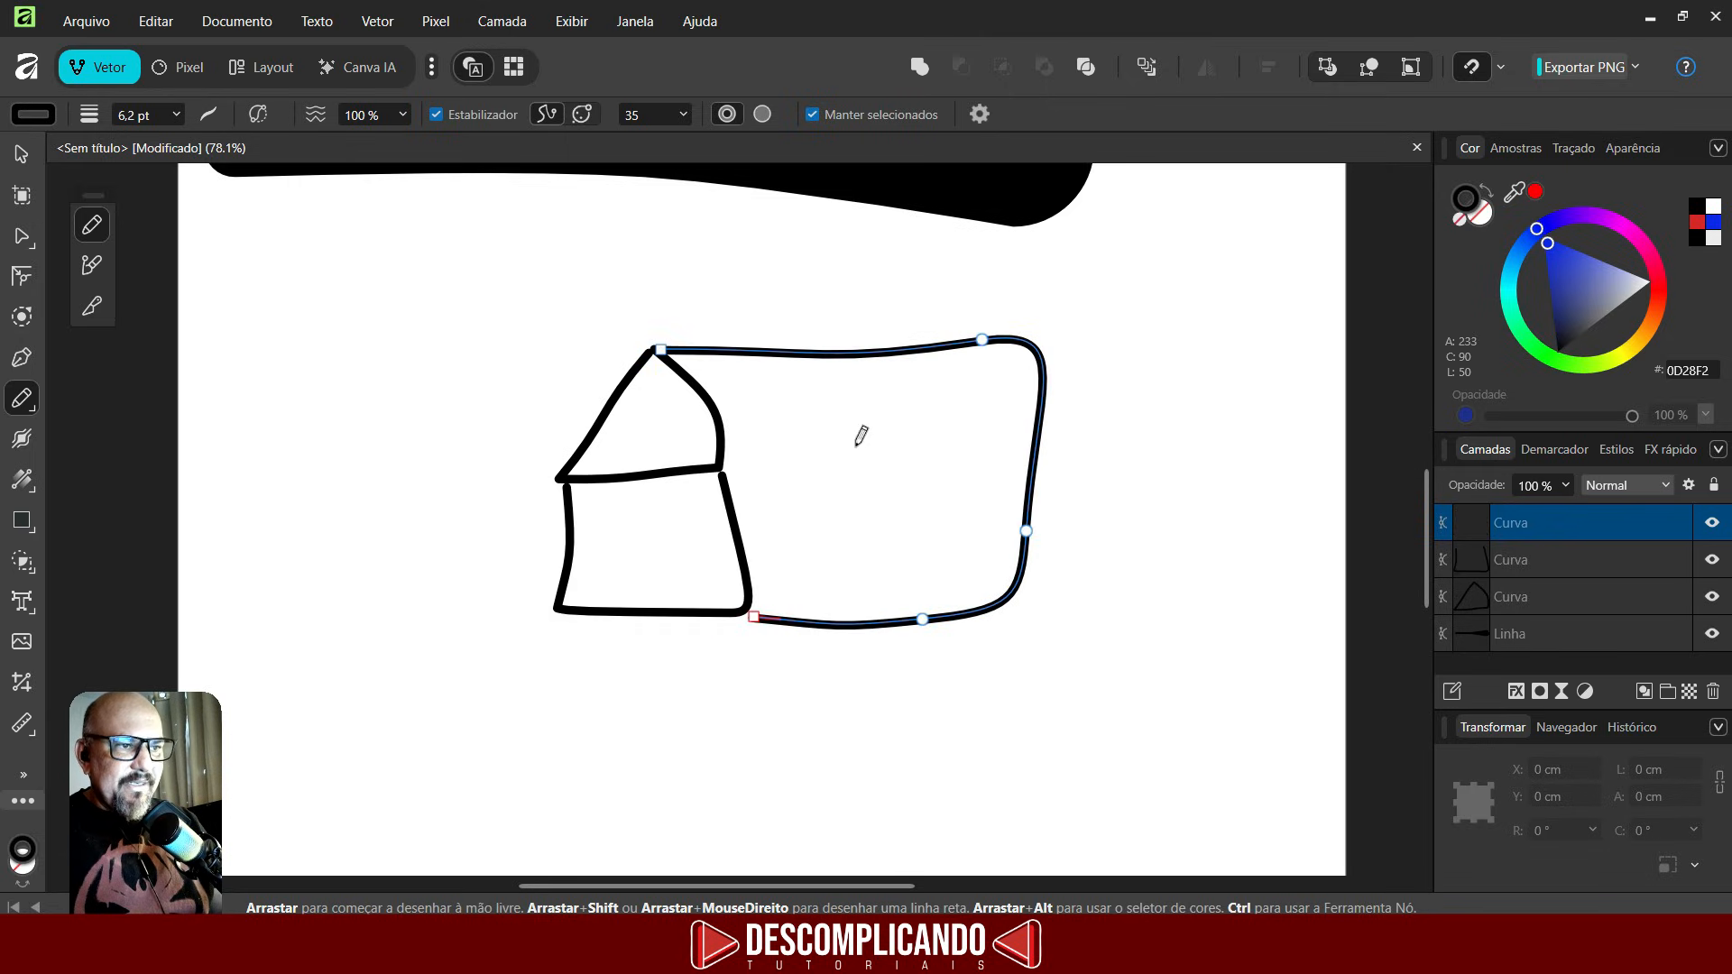
pyautogui.moveTo(847, 451)
pyautogui.mouseDown()
pyautogui.moveTo(847, 511)
pyautogui.moveTo(893, 503)
pyautogui.moveTo(820, 441)
pyautogui.moveTo(818, 456)
pyautogui.moveTo(844, 442)
pyautogui.mouseUp()
pyautogui.moveTo(613, 610)
pyautogui.mouseDown()
pyautogui.moveTo(658, 495)
pyautogui.moveTo(700, 545)
pyautogui.moveTo(684, 630)
pyautogui.mouseUp()
pyautogui.moveTo(727, 461)
pyautogui.mouseDown()
pyautogui.moveTo(837, 405)
pyautogui.moveTo(1024, 412)
pyautogui.moveTo(1082, 375)
pyautogui.mouseUp()
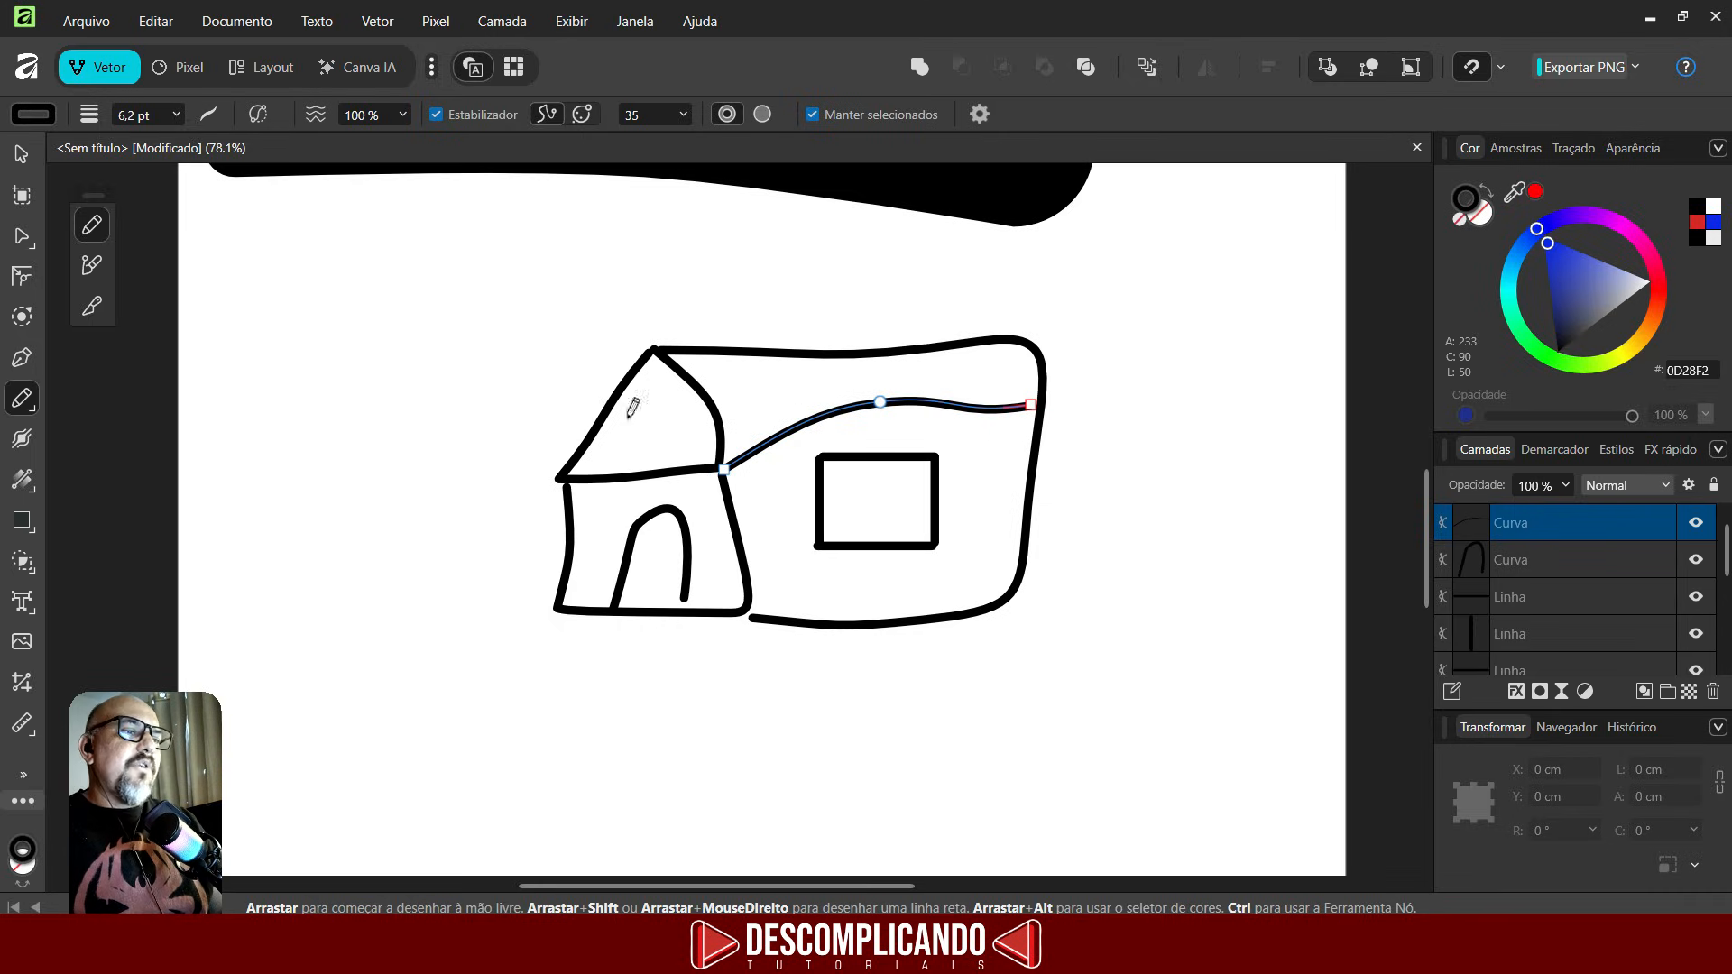
# - Widen the top of the door arch with the Stroke Width tool
pyautogui.click(24, 442)
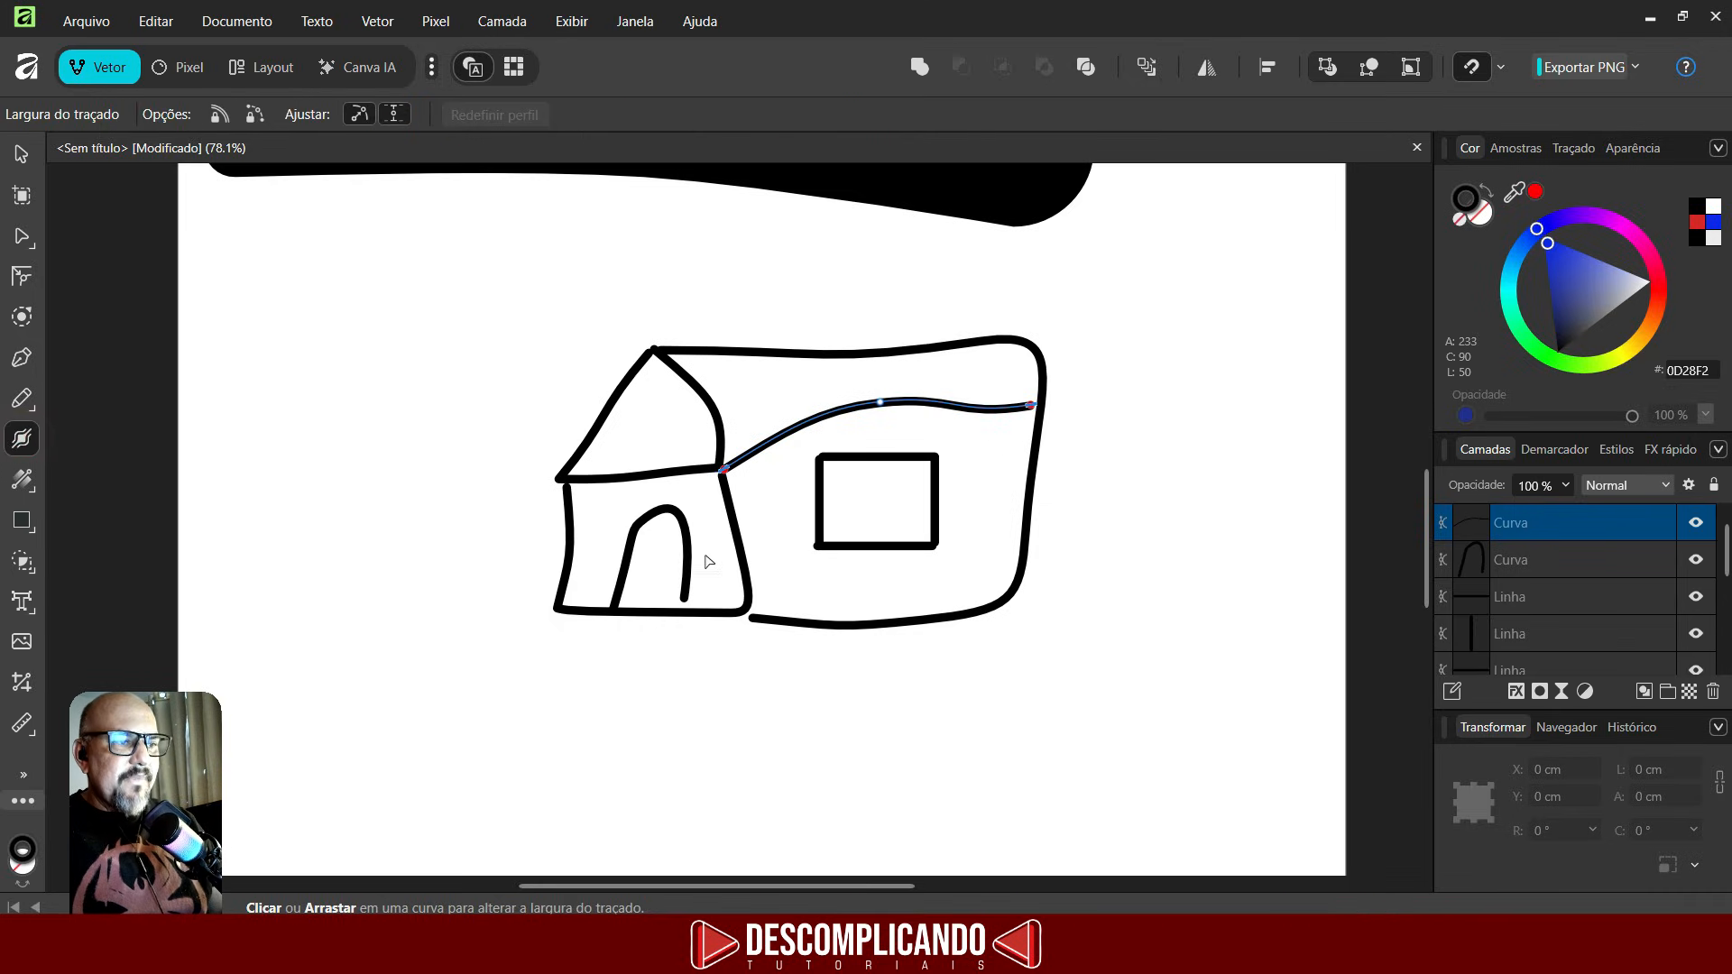
pyautogui.click(672, 511)
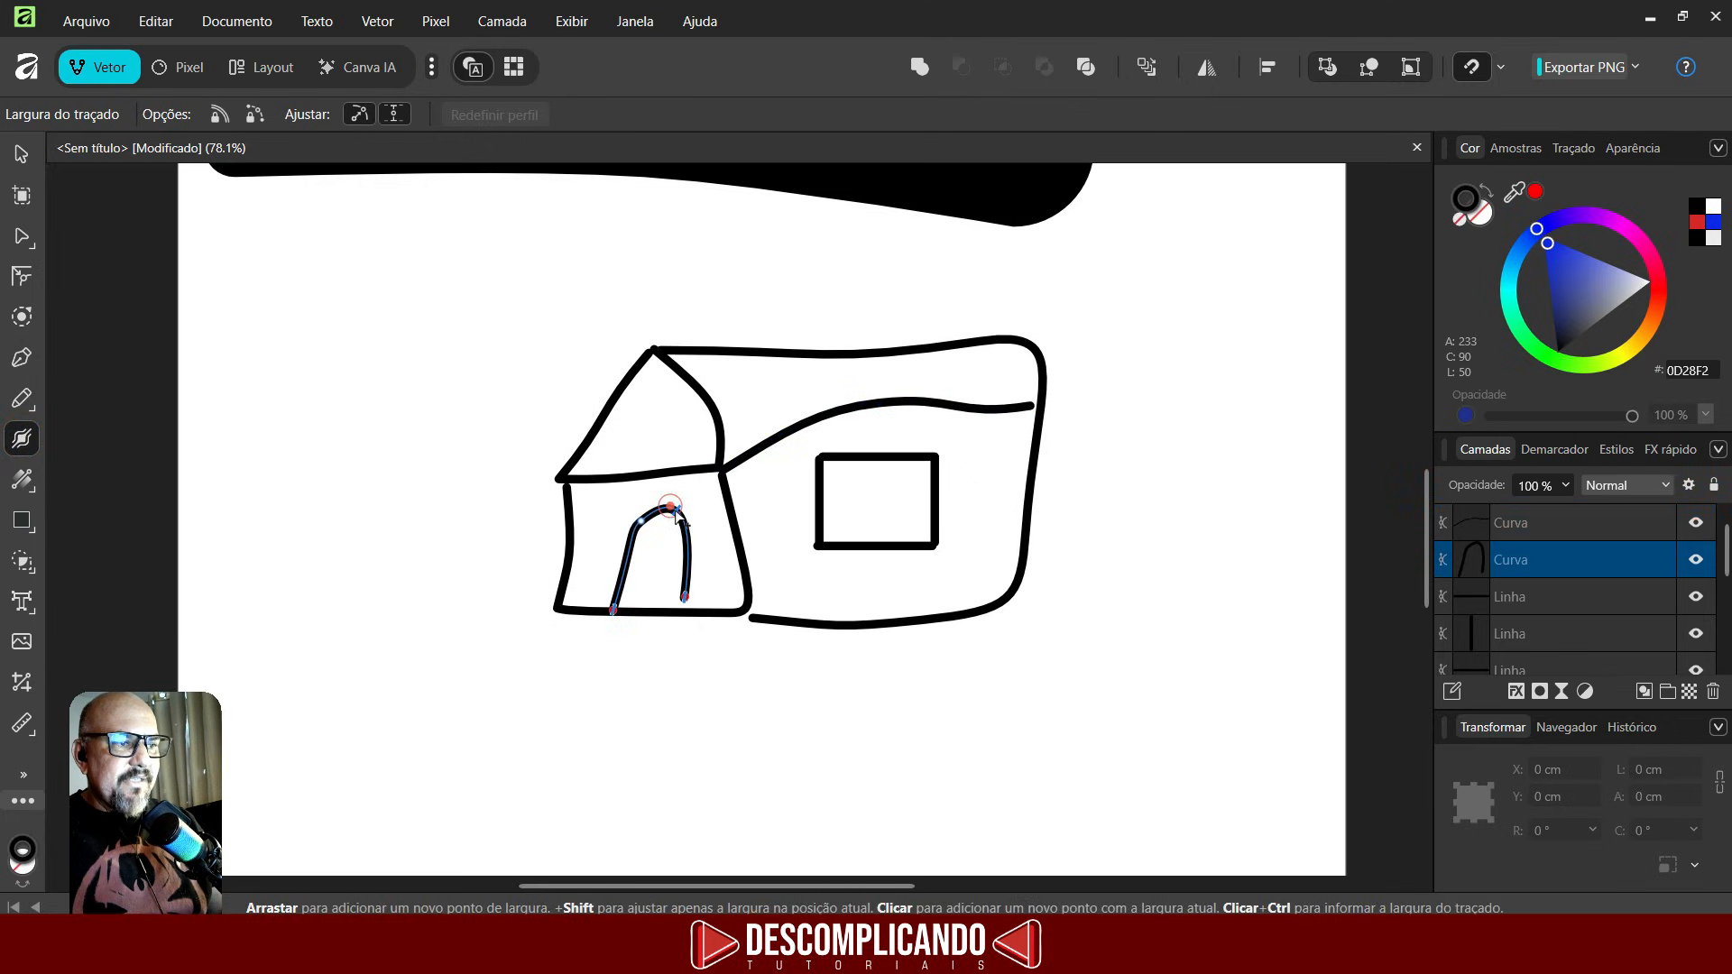
pyautogui.moveTo(669, 511)
pyautogui.mouseDown()
pyautogui.moveTo(666, 528)
pyautogui.moveTo(684, 512)
pyautogui.moveTo(657, 471)
pyautogui.mouseUp()
pyautogui.click(657, 476)
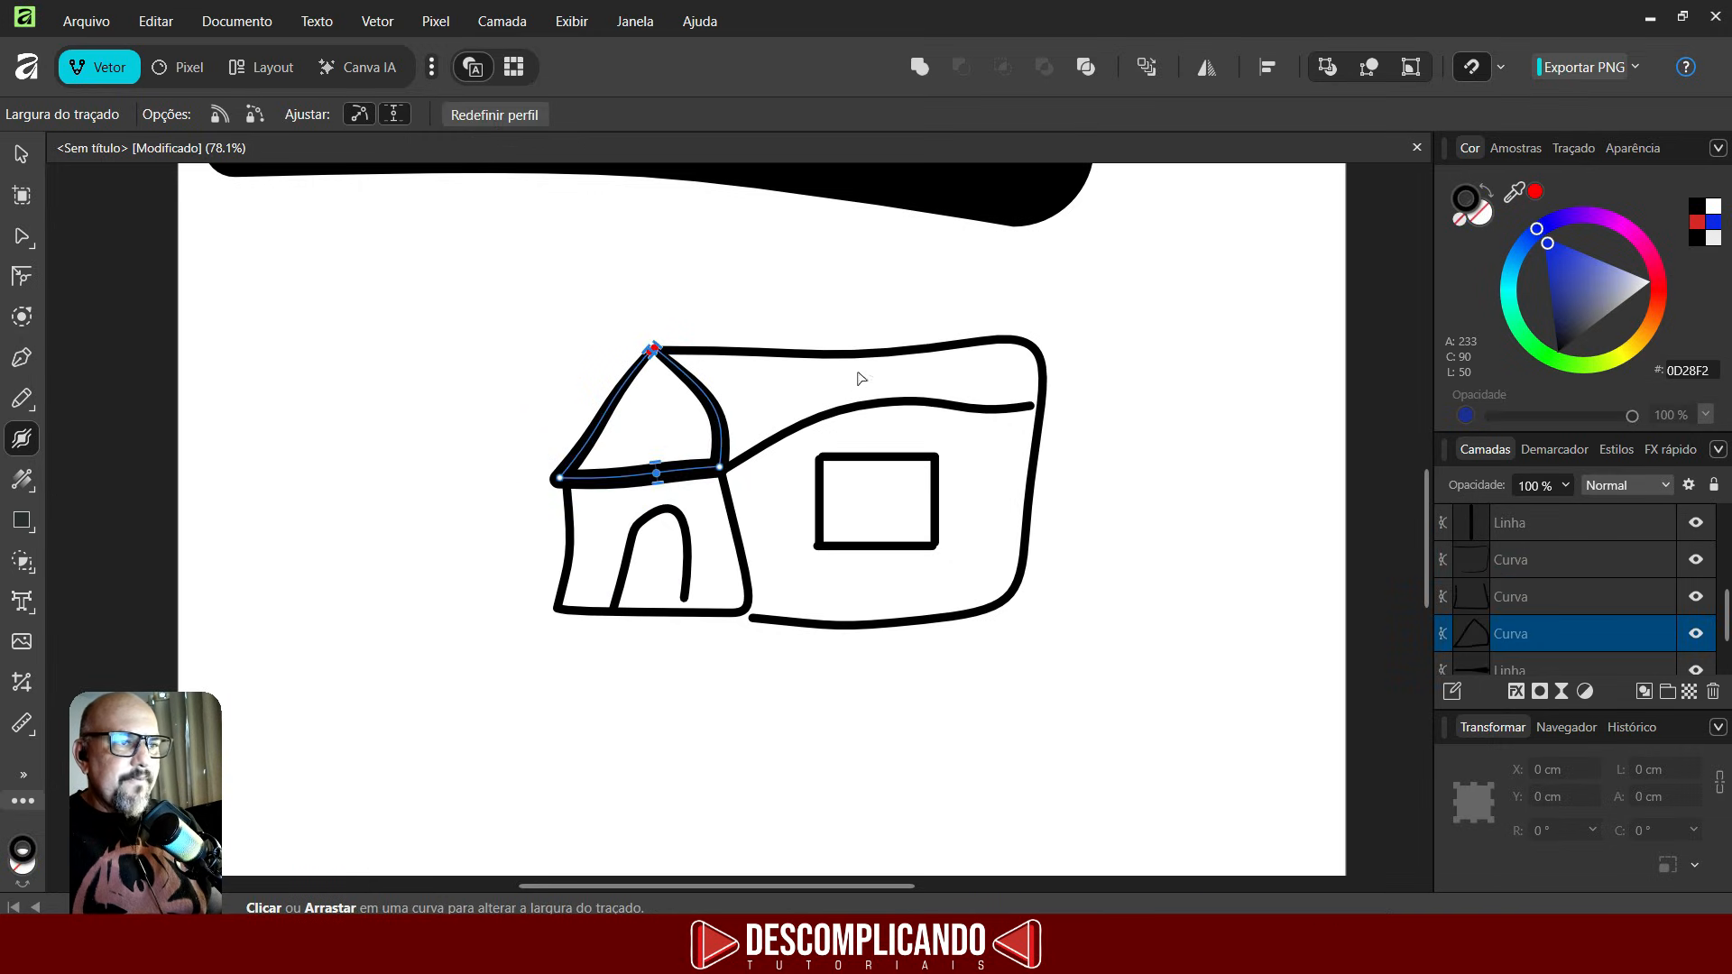
# - Thicken the curved roofline over the side wing with the Stroke Width tool
pyautogui.click(859, 354)
pyautogui.moveTo(850, 353); pyautogui.dragTo(885, 411)
pyautogui.click(882, 403)
pyautogui.scroll(-3, 542, 505)
pyautogui.scroll(4, 629, 584)
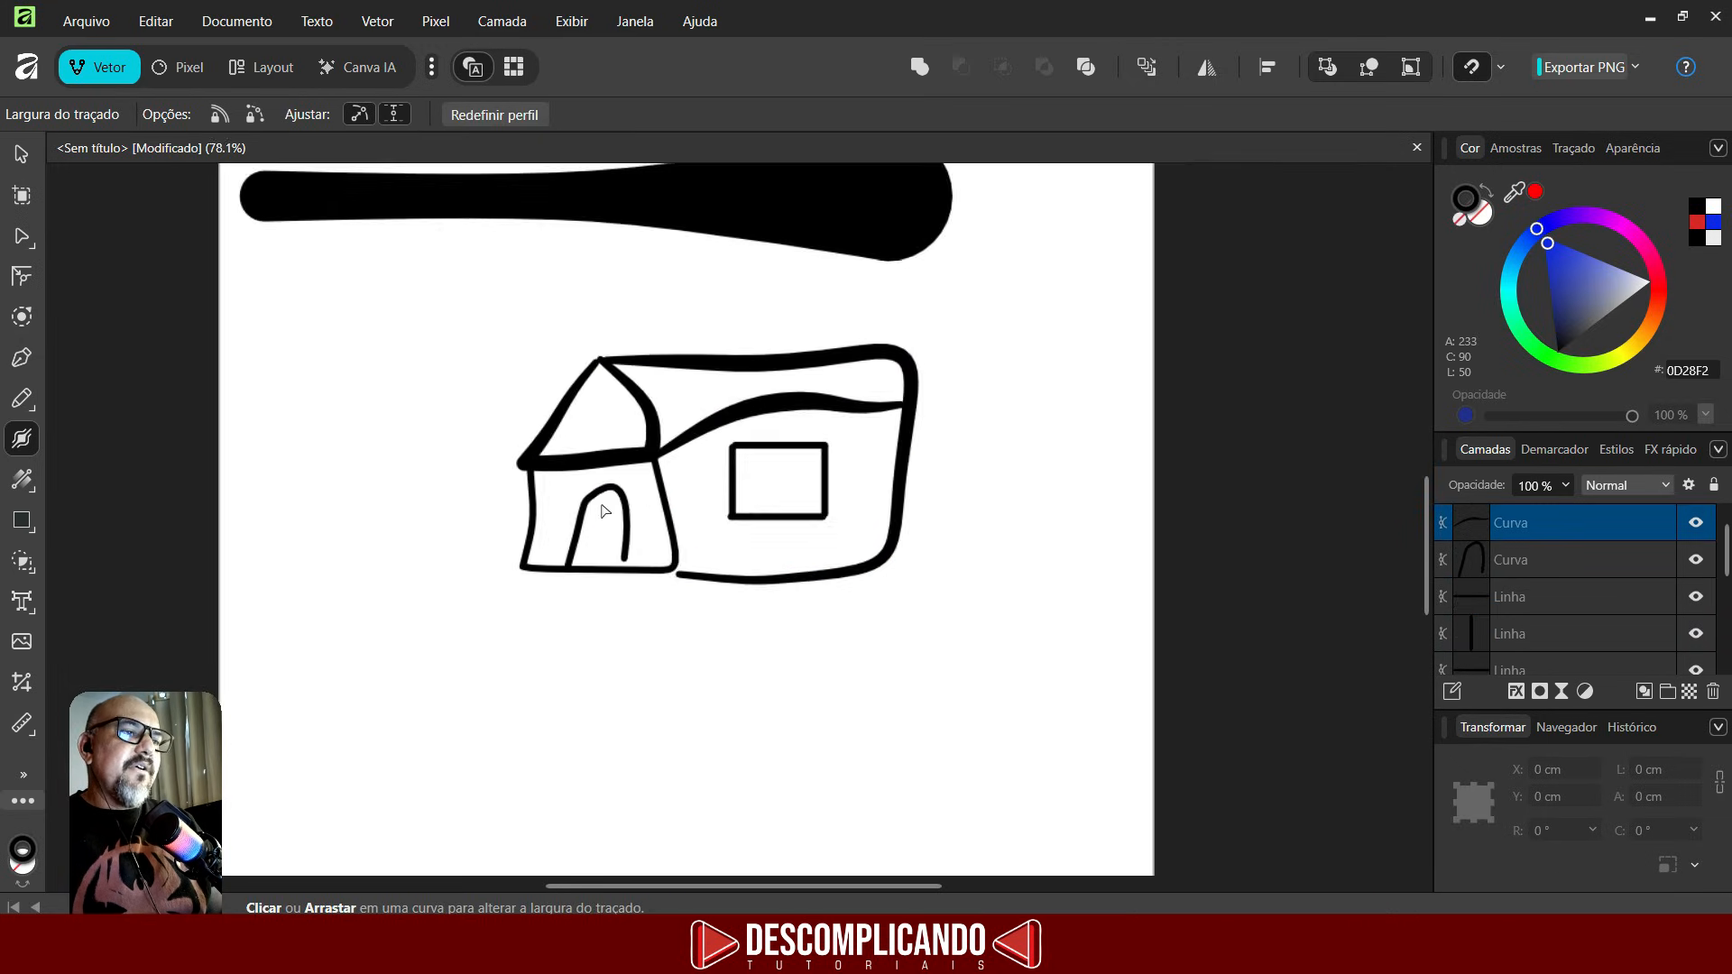
# - Thicken the window's top edge with the Stroke Width tool
pyautogui.click(637, 559)
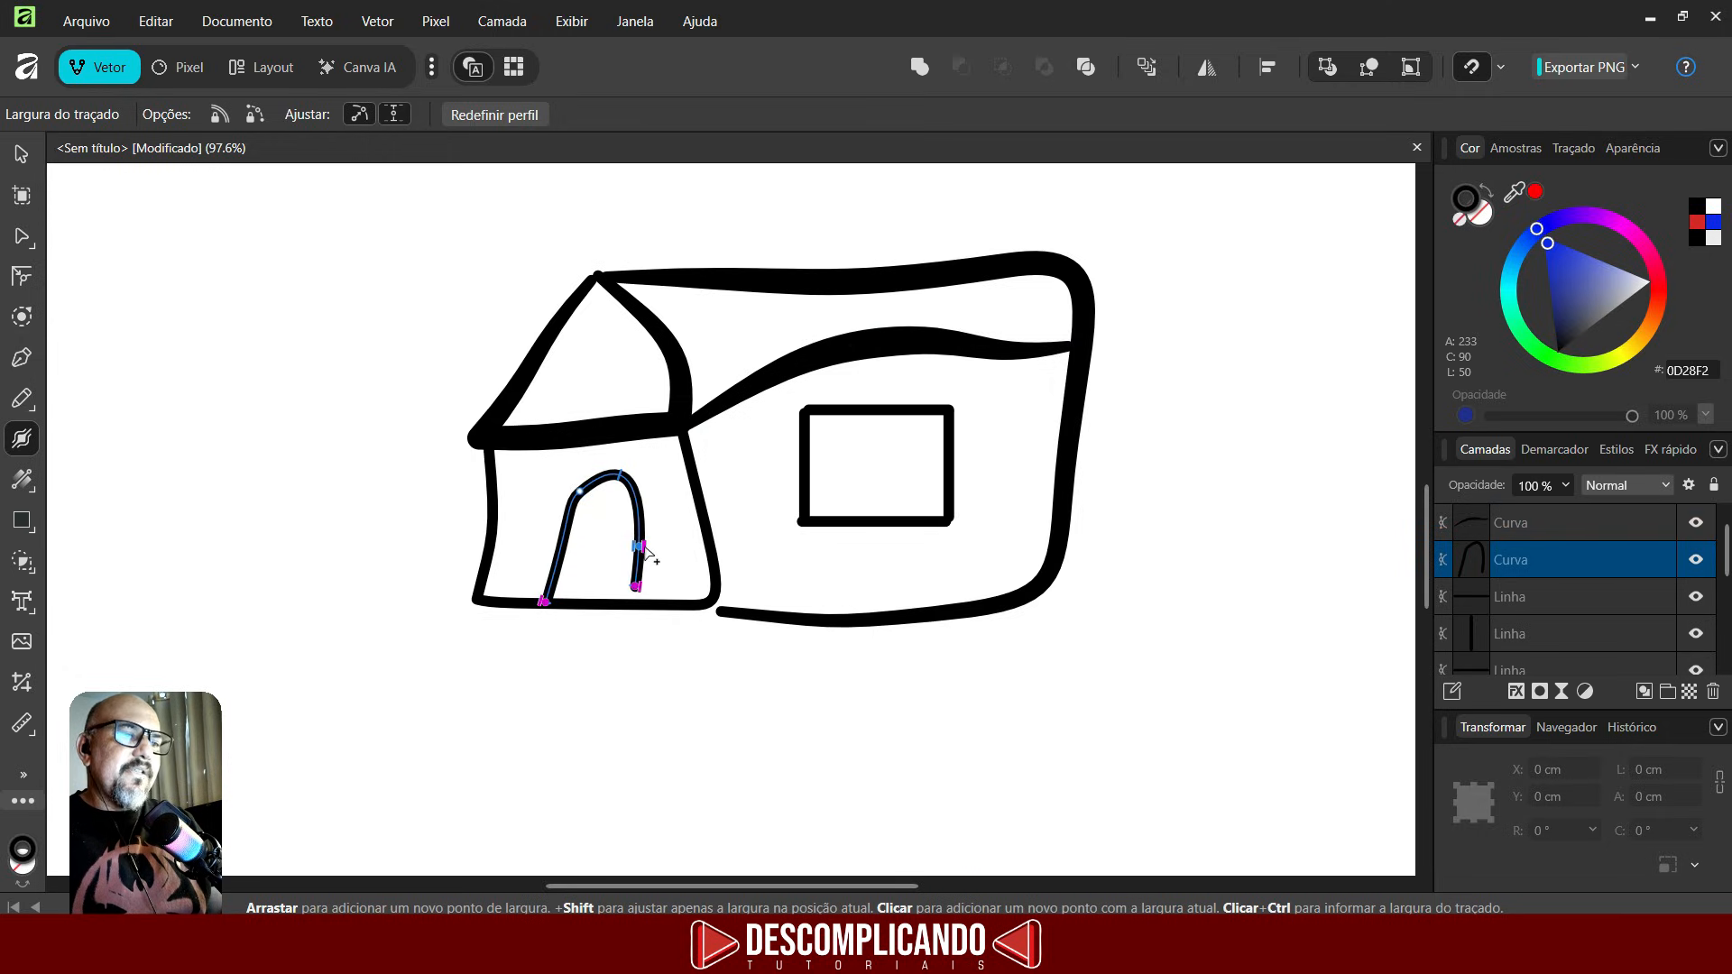
pyautogui.scroll(-3, 658, 558)
pyautogui.scroll(3, 766, 507)
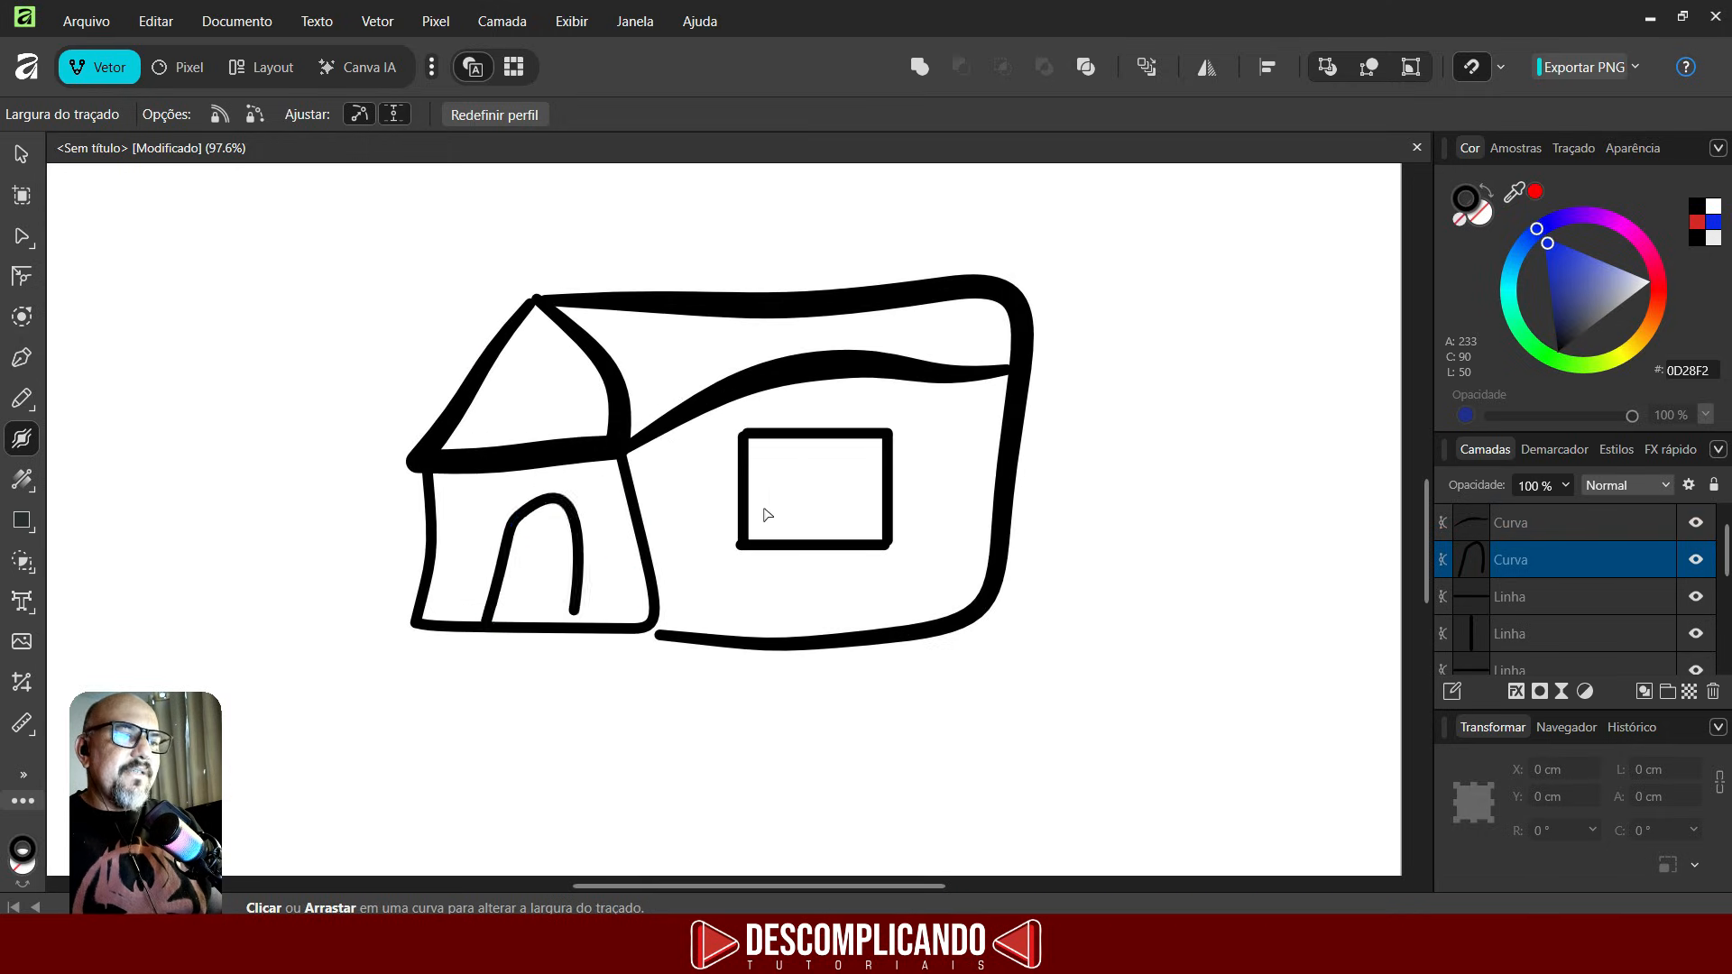
pyautogui.click(745, 502)
pyautogui.moveTo(747, 500); pyautogui.dragTo(763, 491)
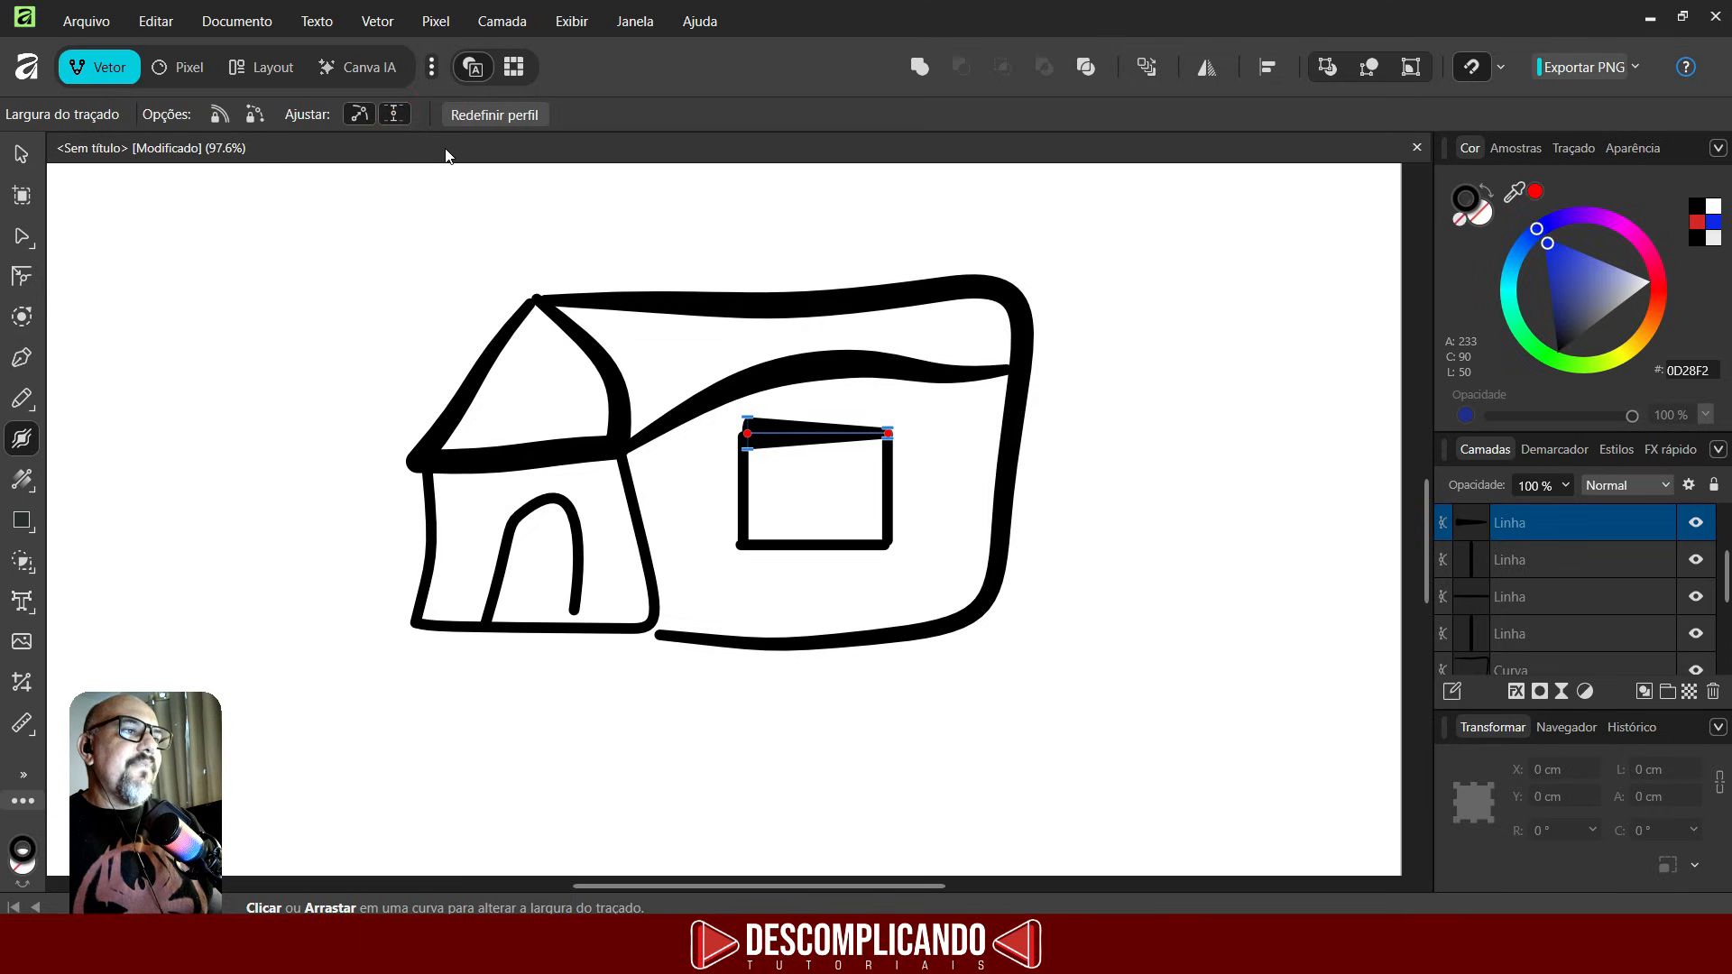
# - Reset the stroke width profile of the curved roofline
pyautogui.click(861, 361)
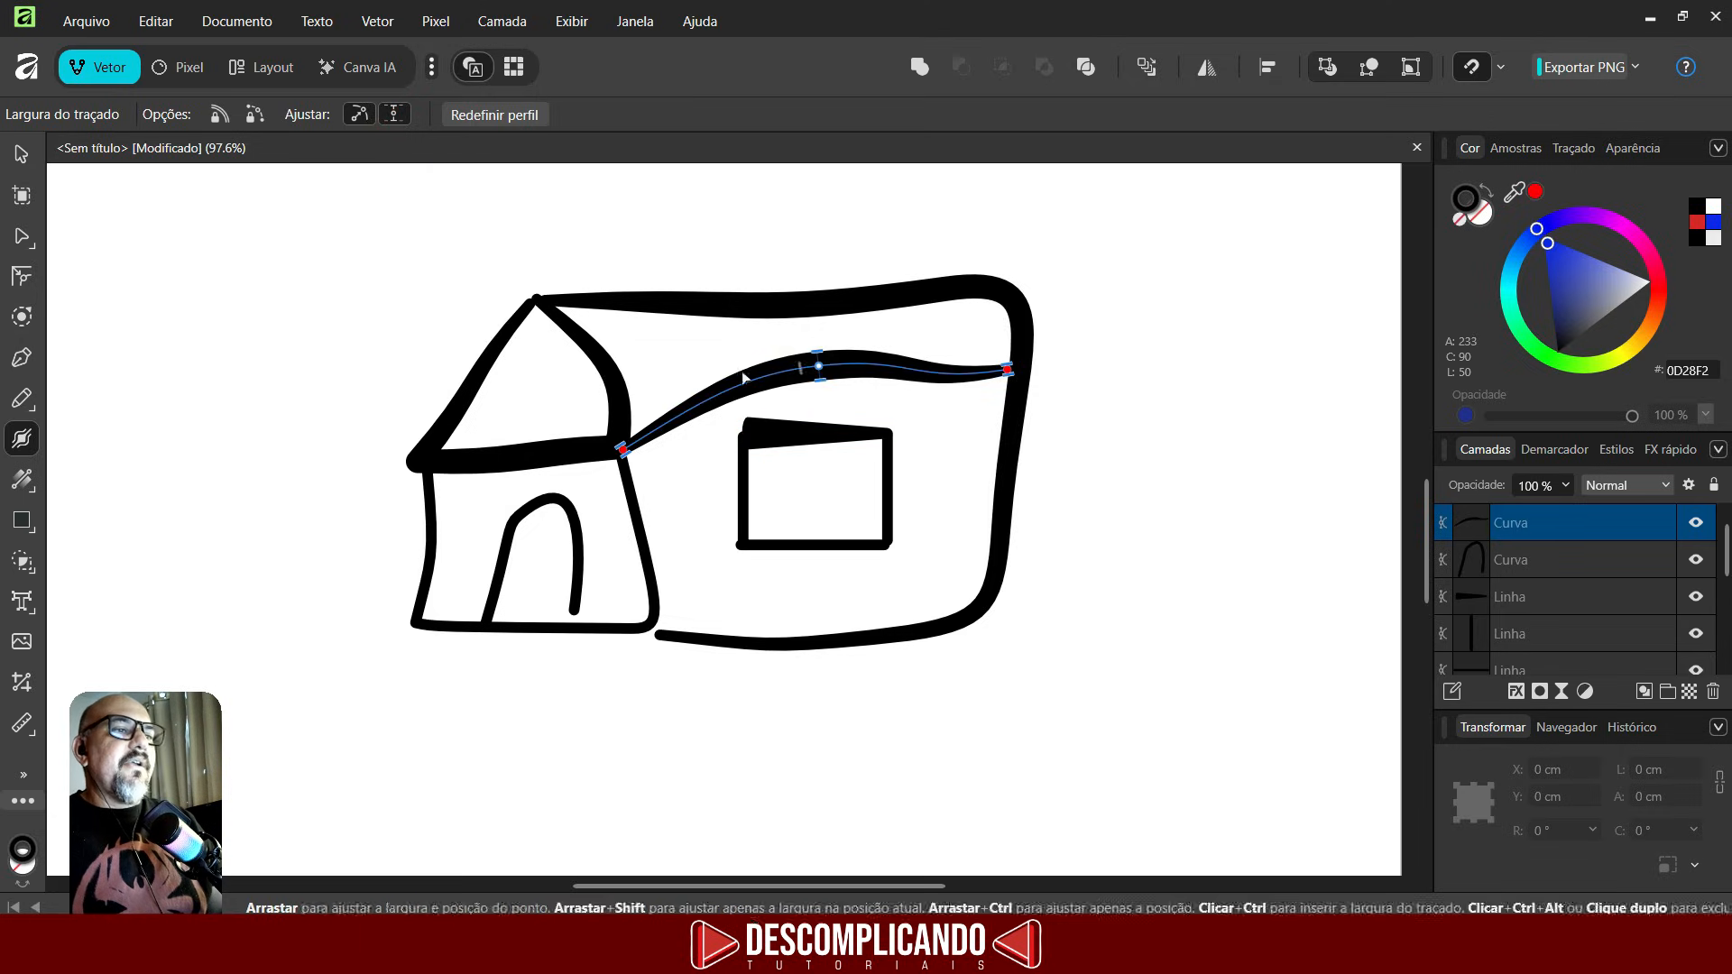
pyautogui.click(481, 118)
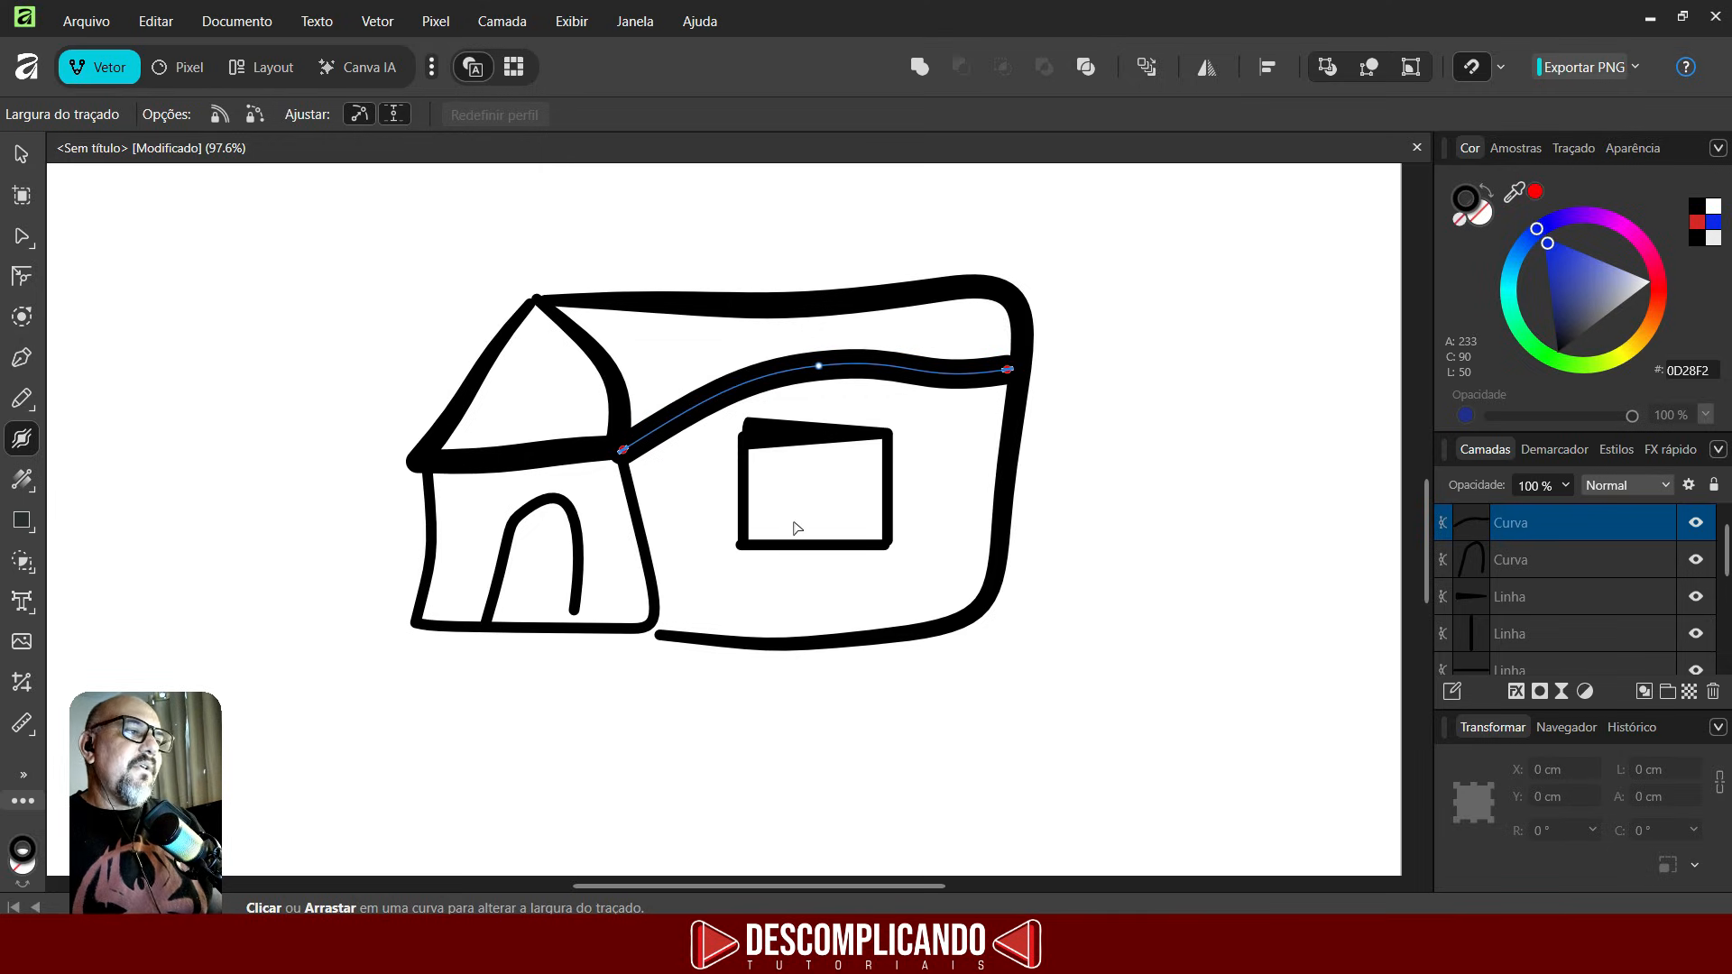
# - Select all the drawn lines and the house sketch, and delete them
pyautogui.scroll(-4, 823, 433)
pyautogui.scroll(2, 758, 433)
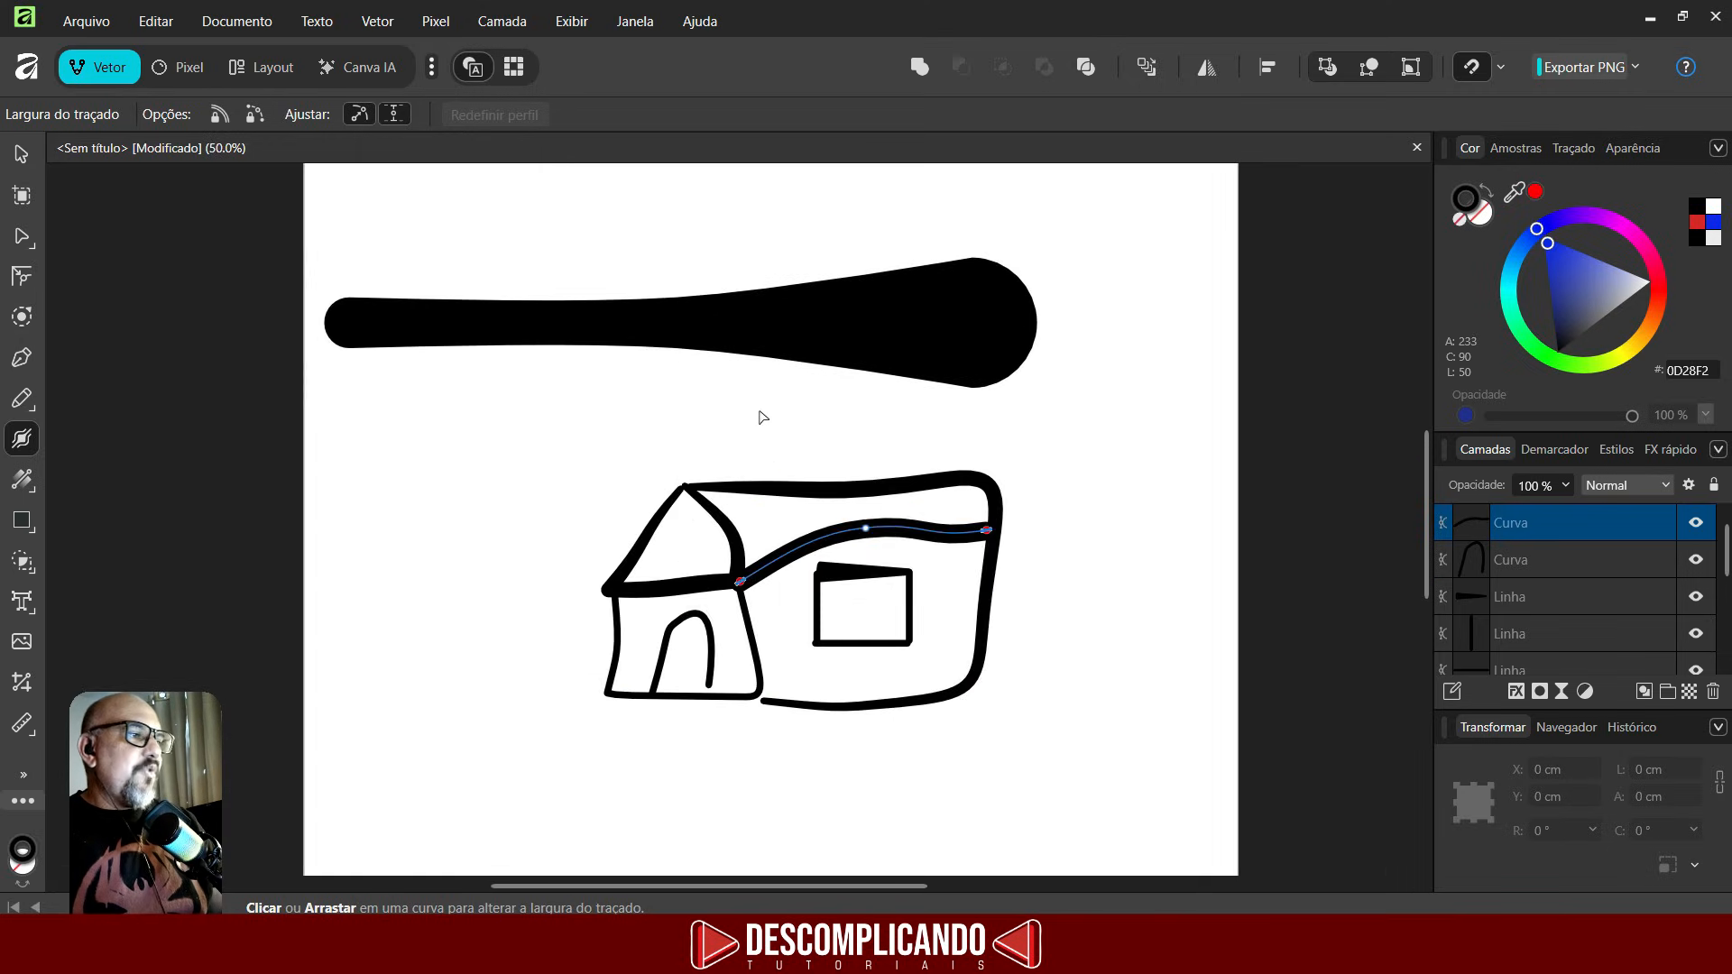
pyautogui.scroll(-1, 763, 417)
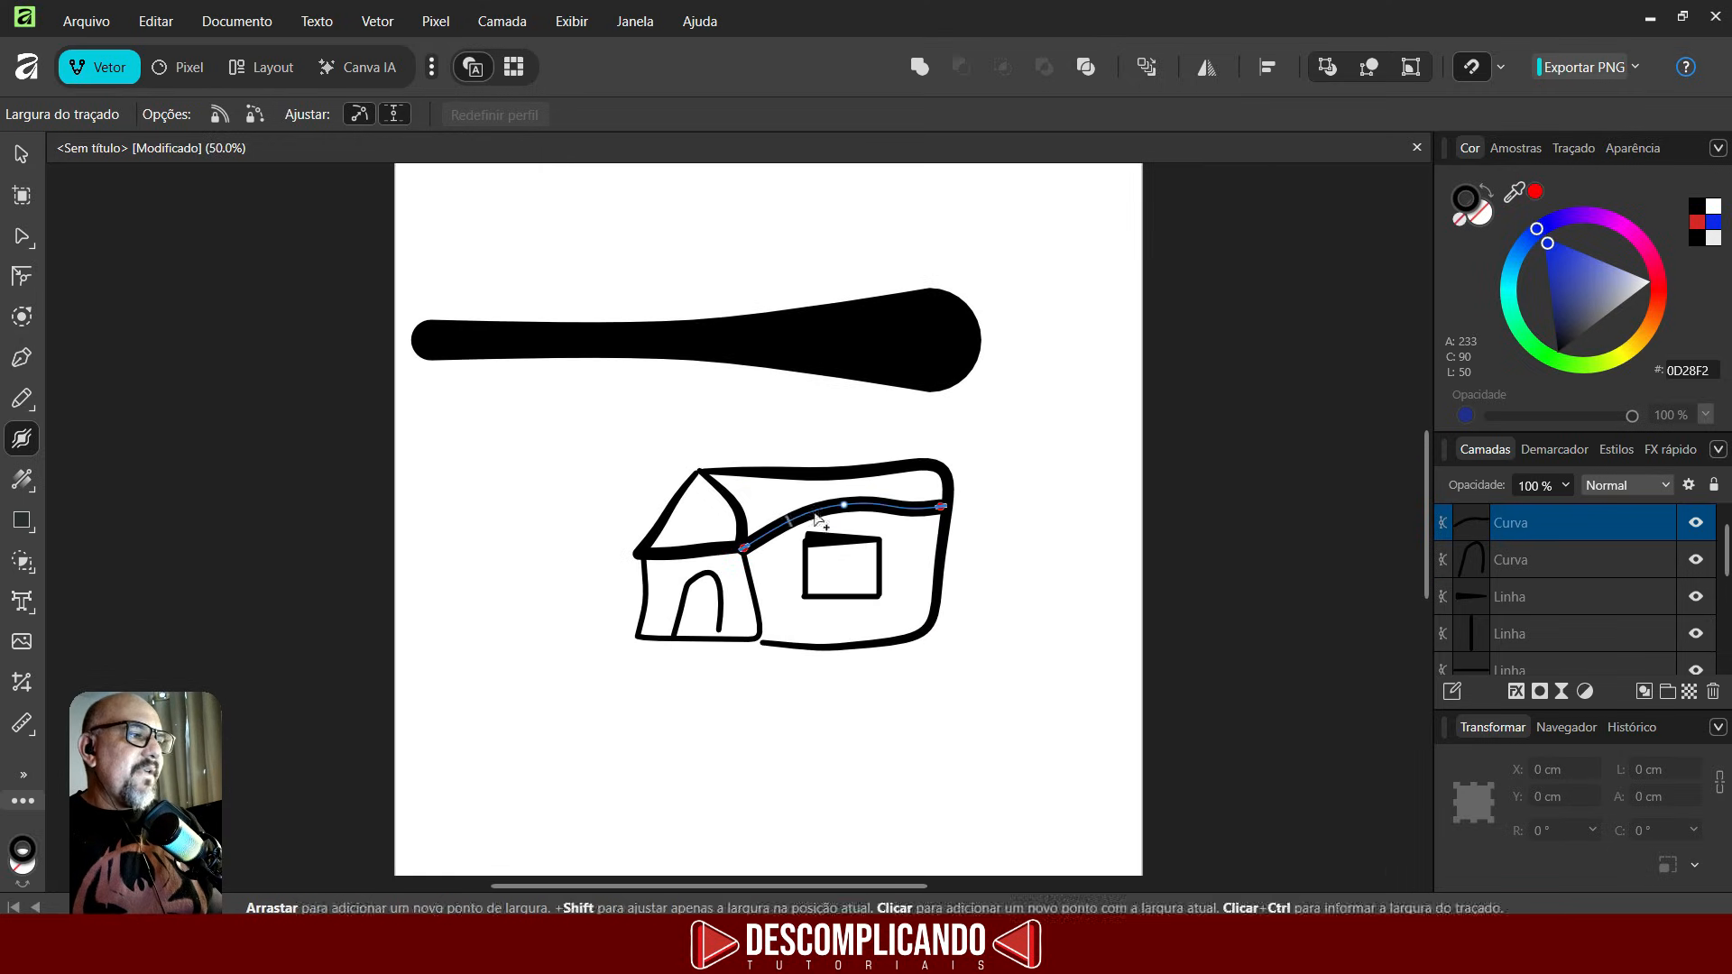
pyautogui.click(22, 155)
pyautogui.moveTo(347, 242)
pyautogui.mouseDown()
pyautogui.moveTo(600, 448)
pyautogui.moveTo(1141, 777)
pyautogui.moveTo(1137, 764)
pyautogui.mouseUp()
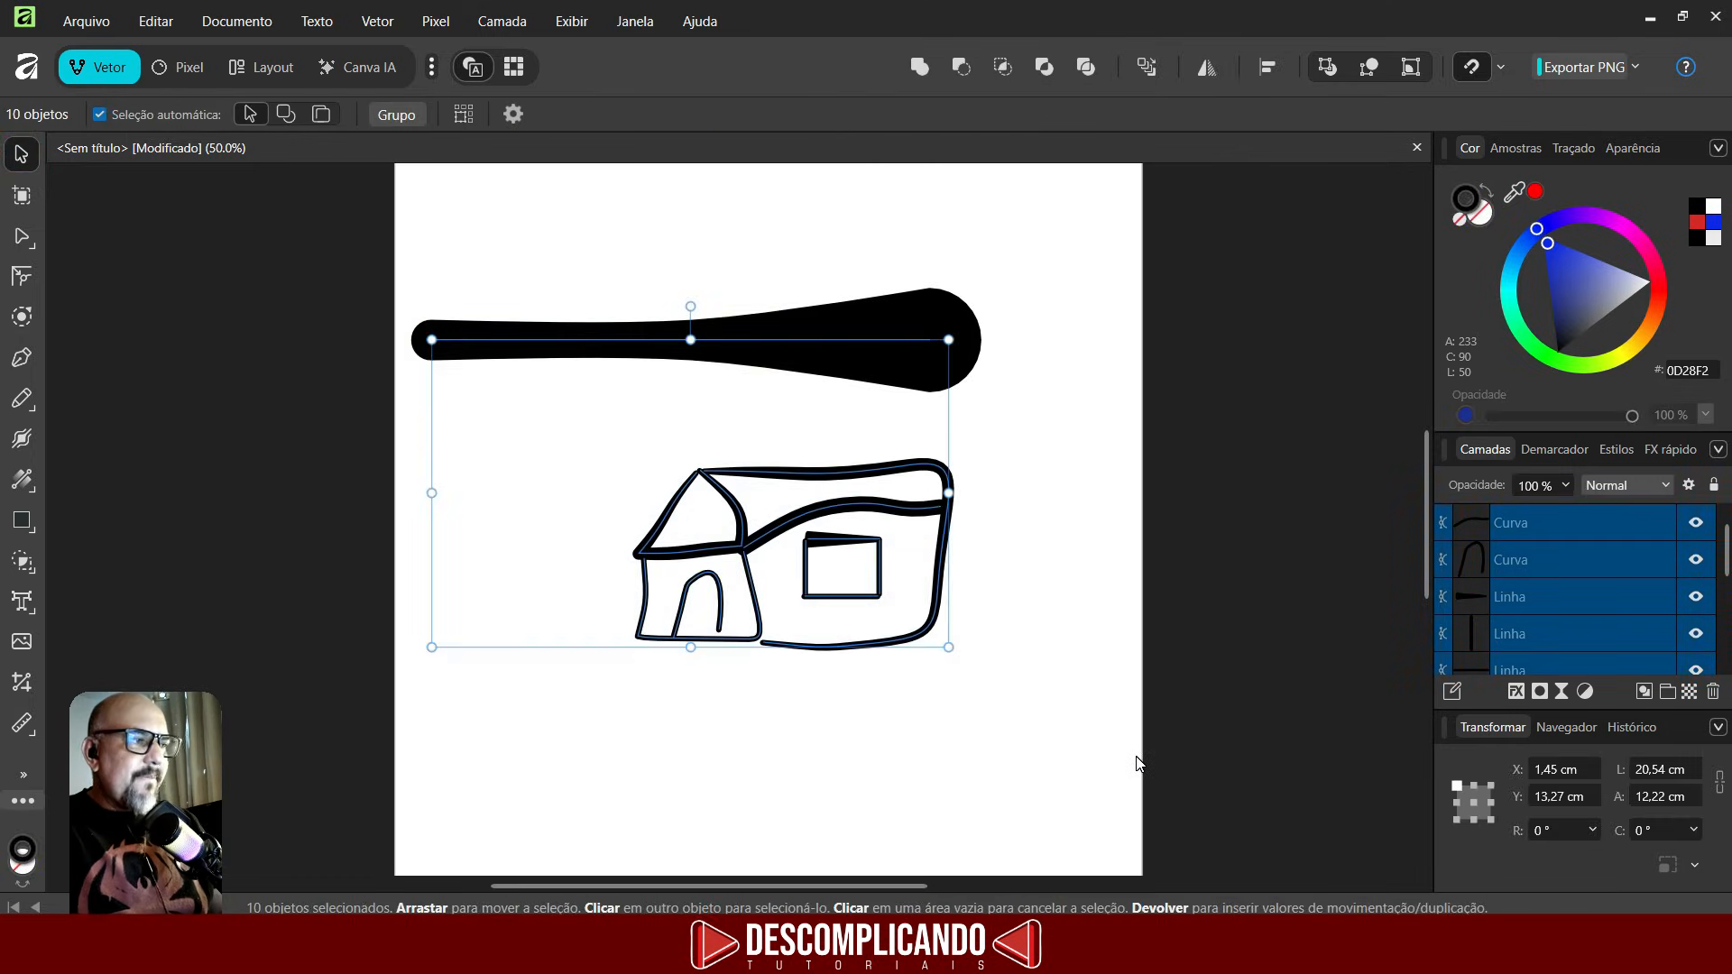
pyautogui.press('Delete')
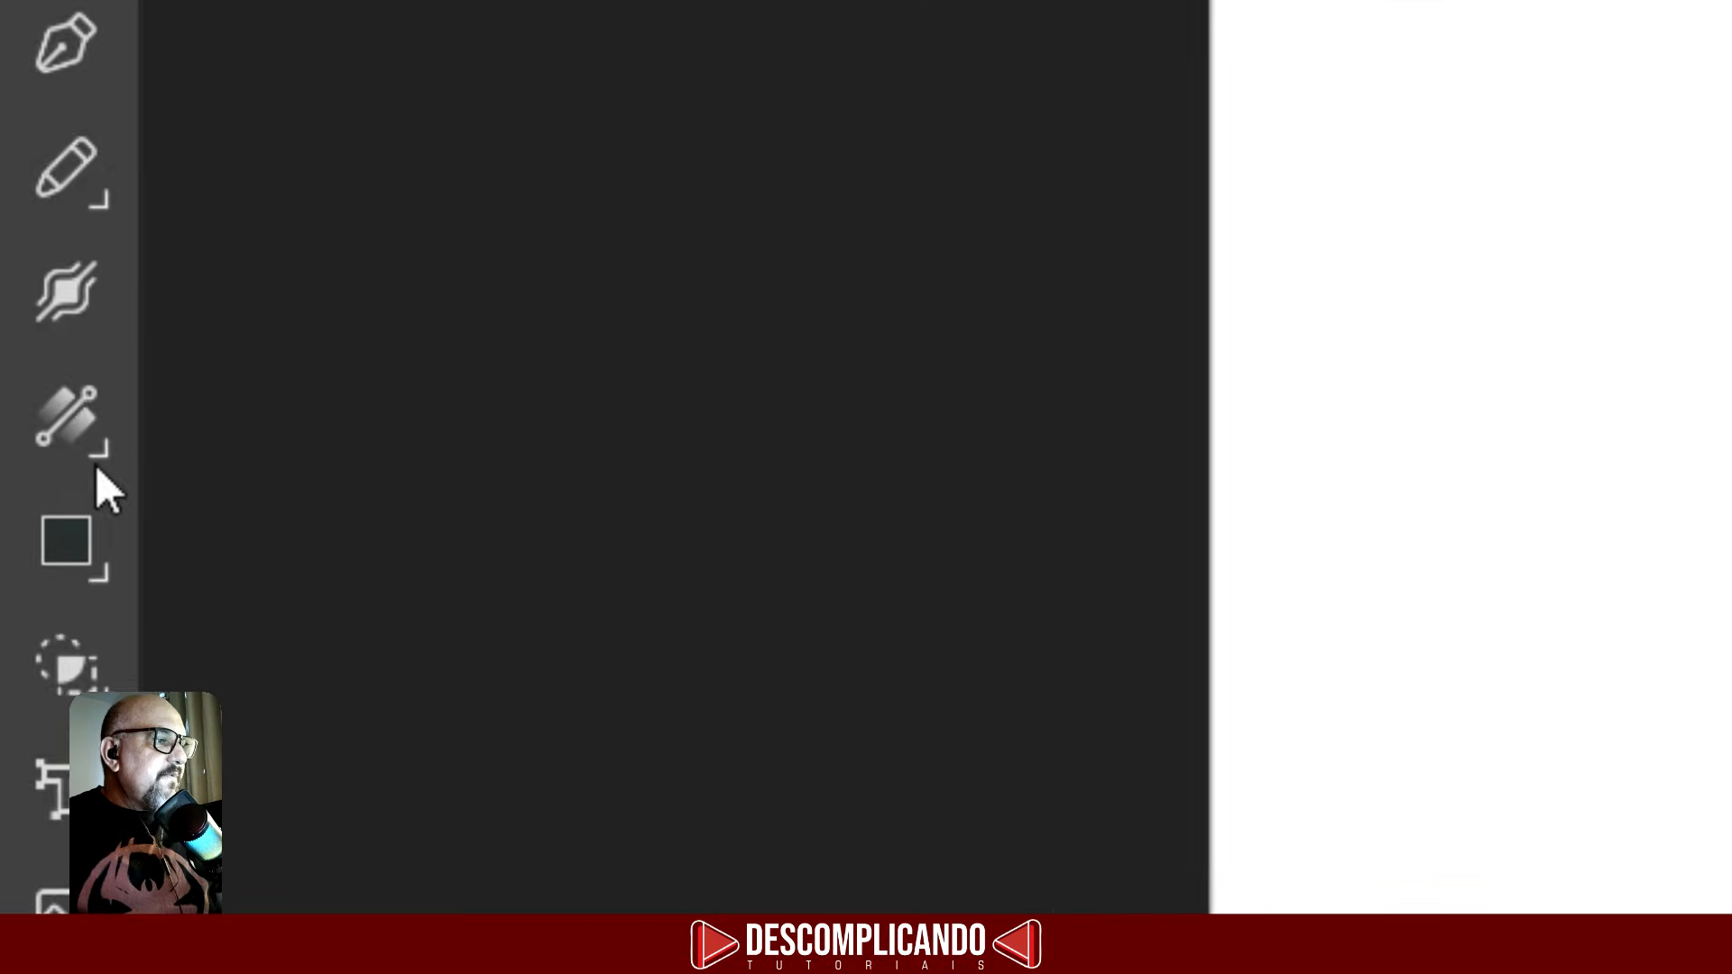
# - Switch to the Fill tool
pyautogui.click(87, 365)
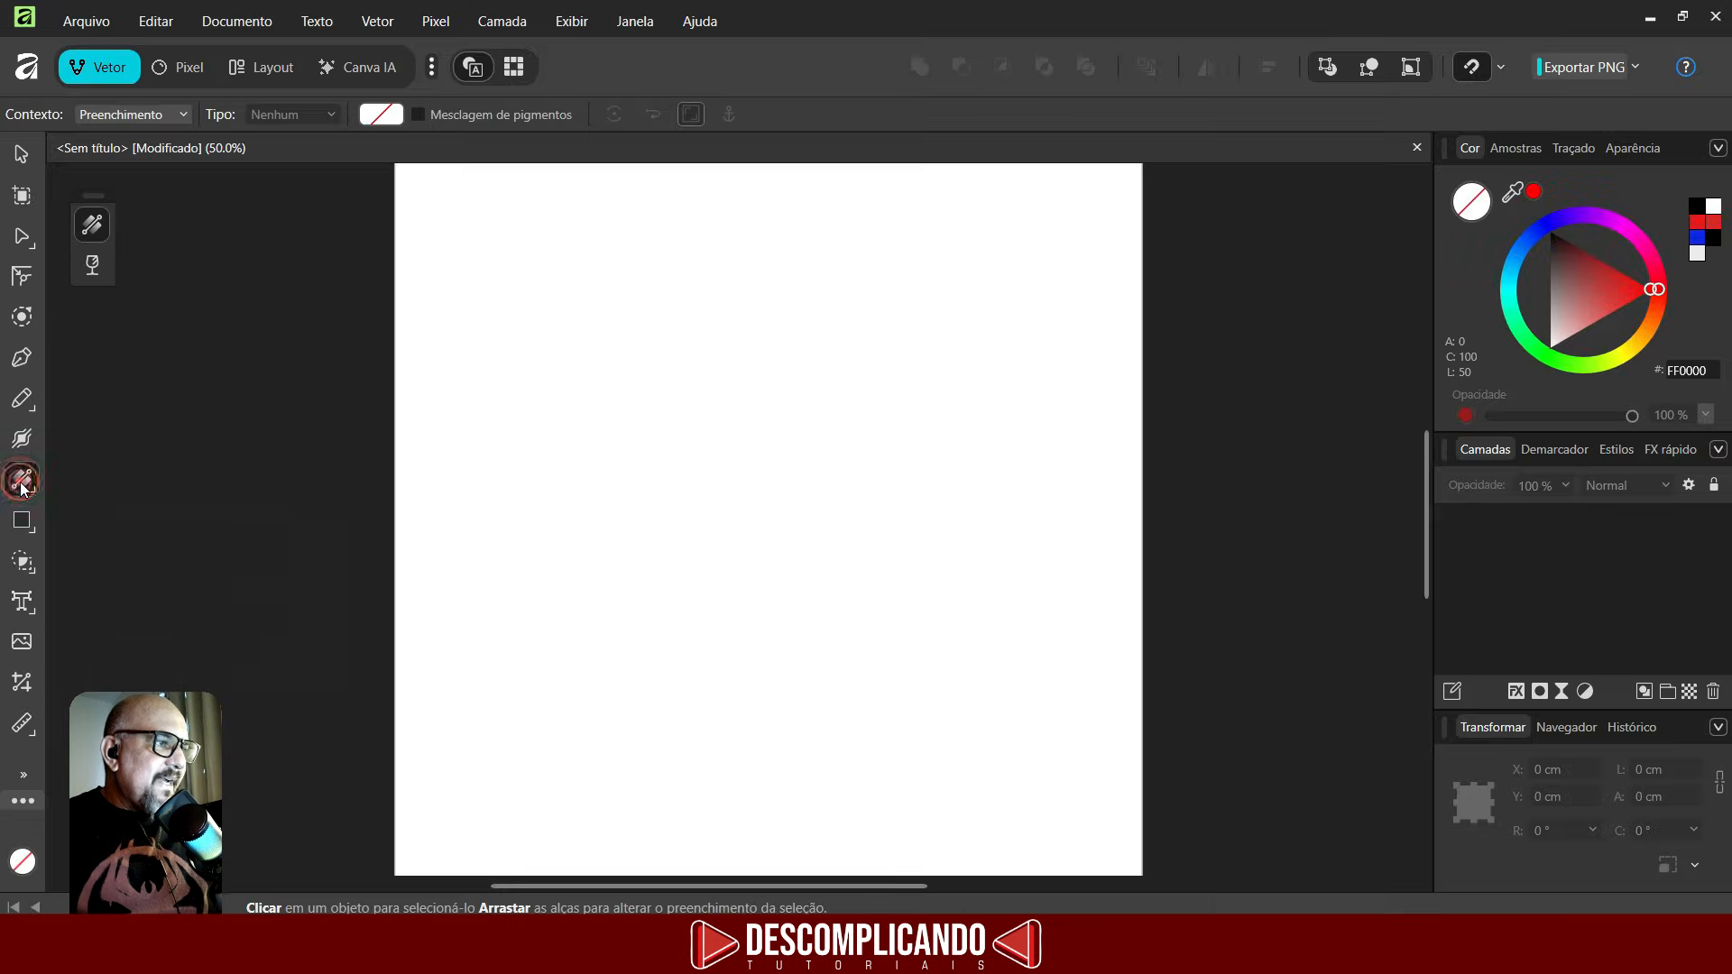
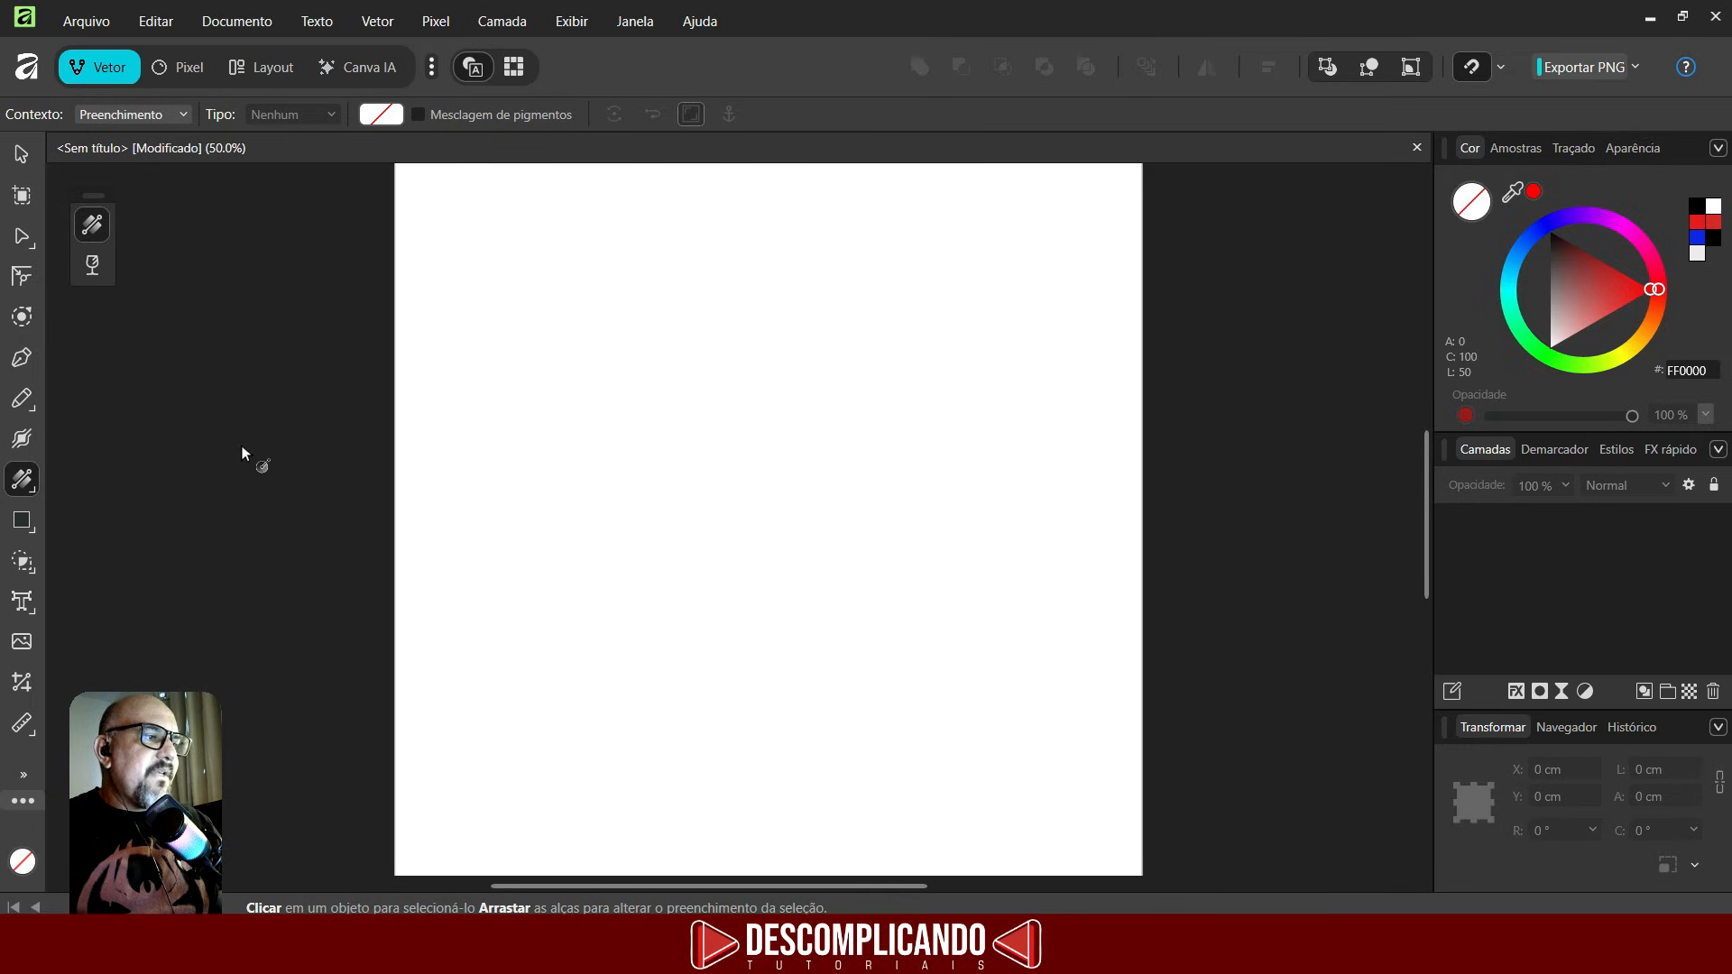
# - Draw a rectangle about 11.5 cm by 10.8 cm and switch back to the Move tool
pyautogui.click(35, 521)
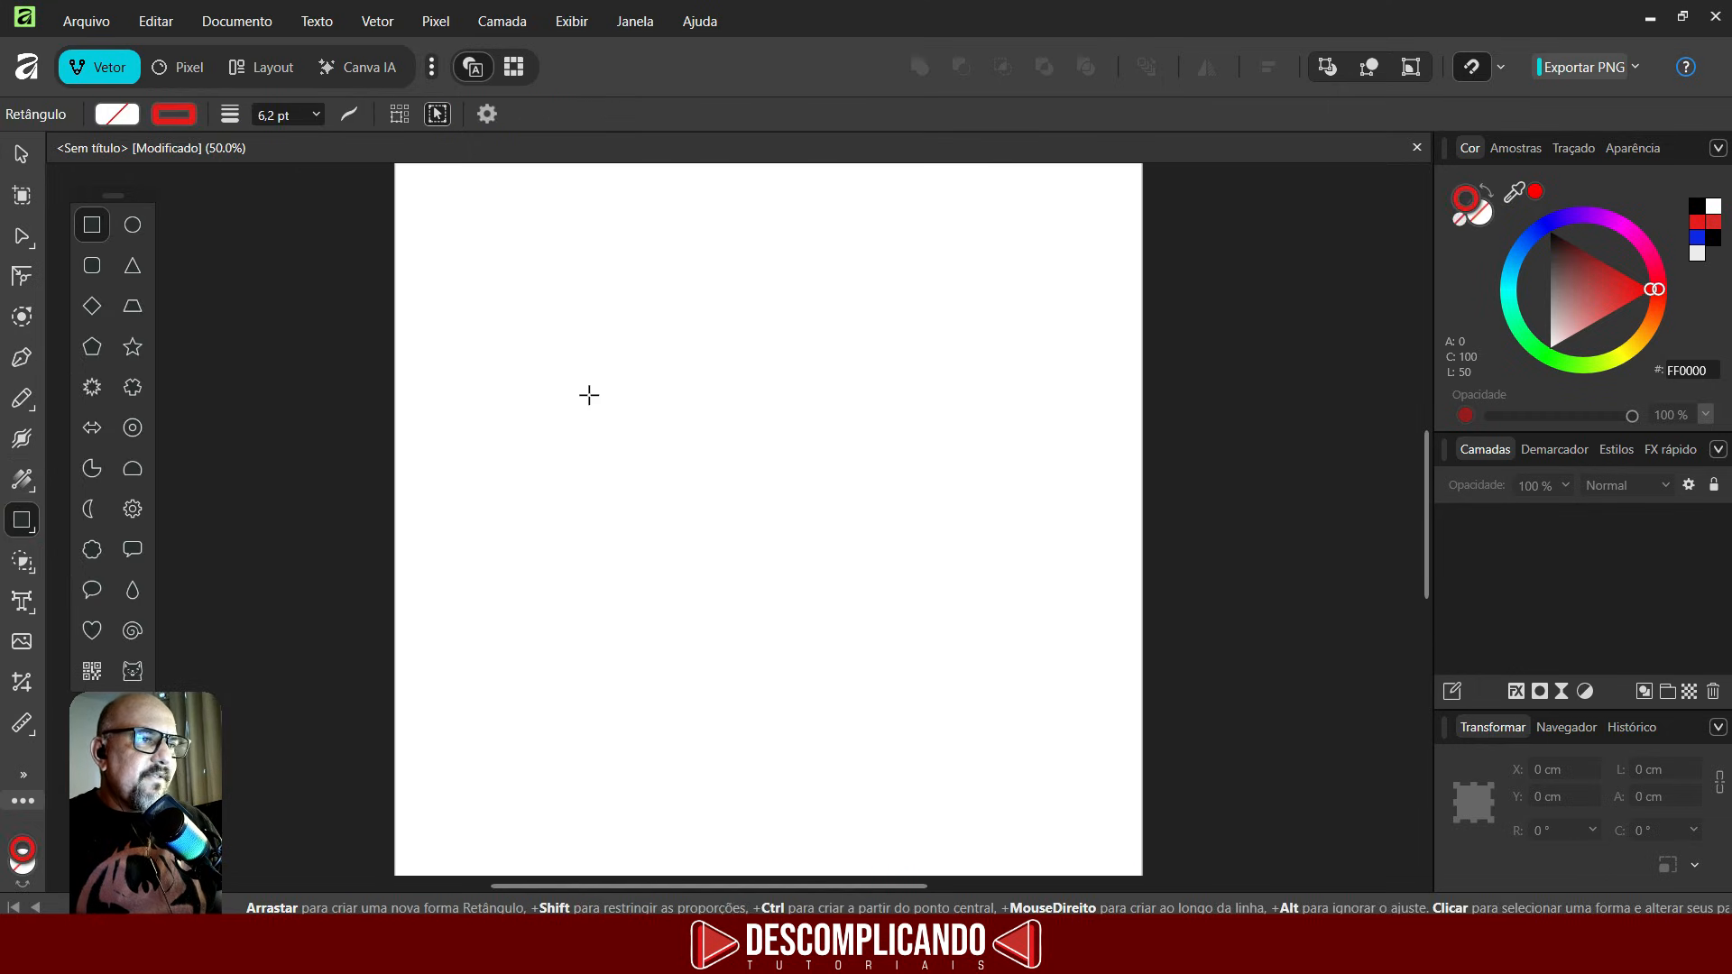
pyautogui.moveTo(578, 330); pyautogui.dragTo(723, 463)
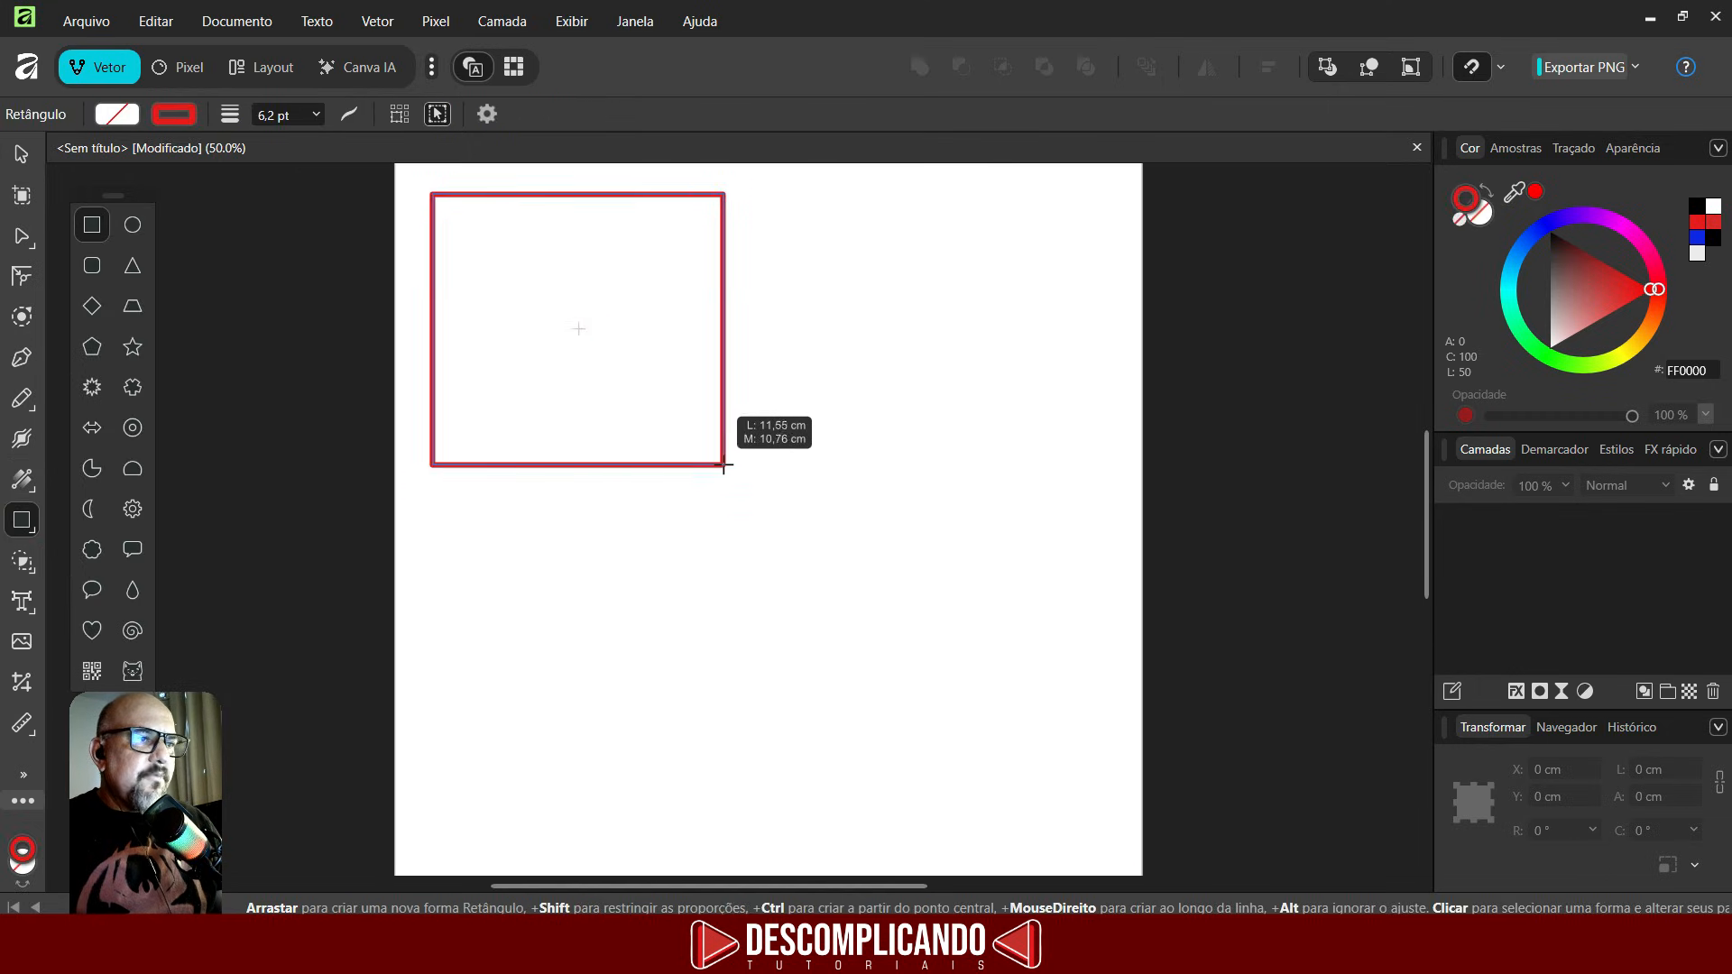
pyautogui.press('v')
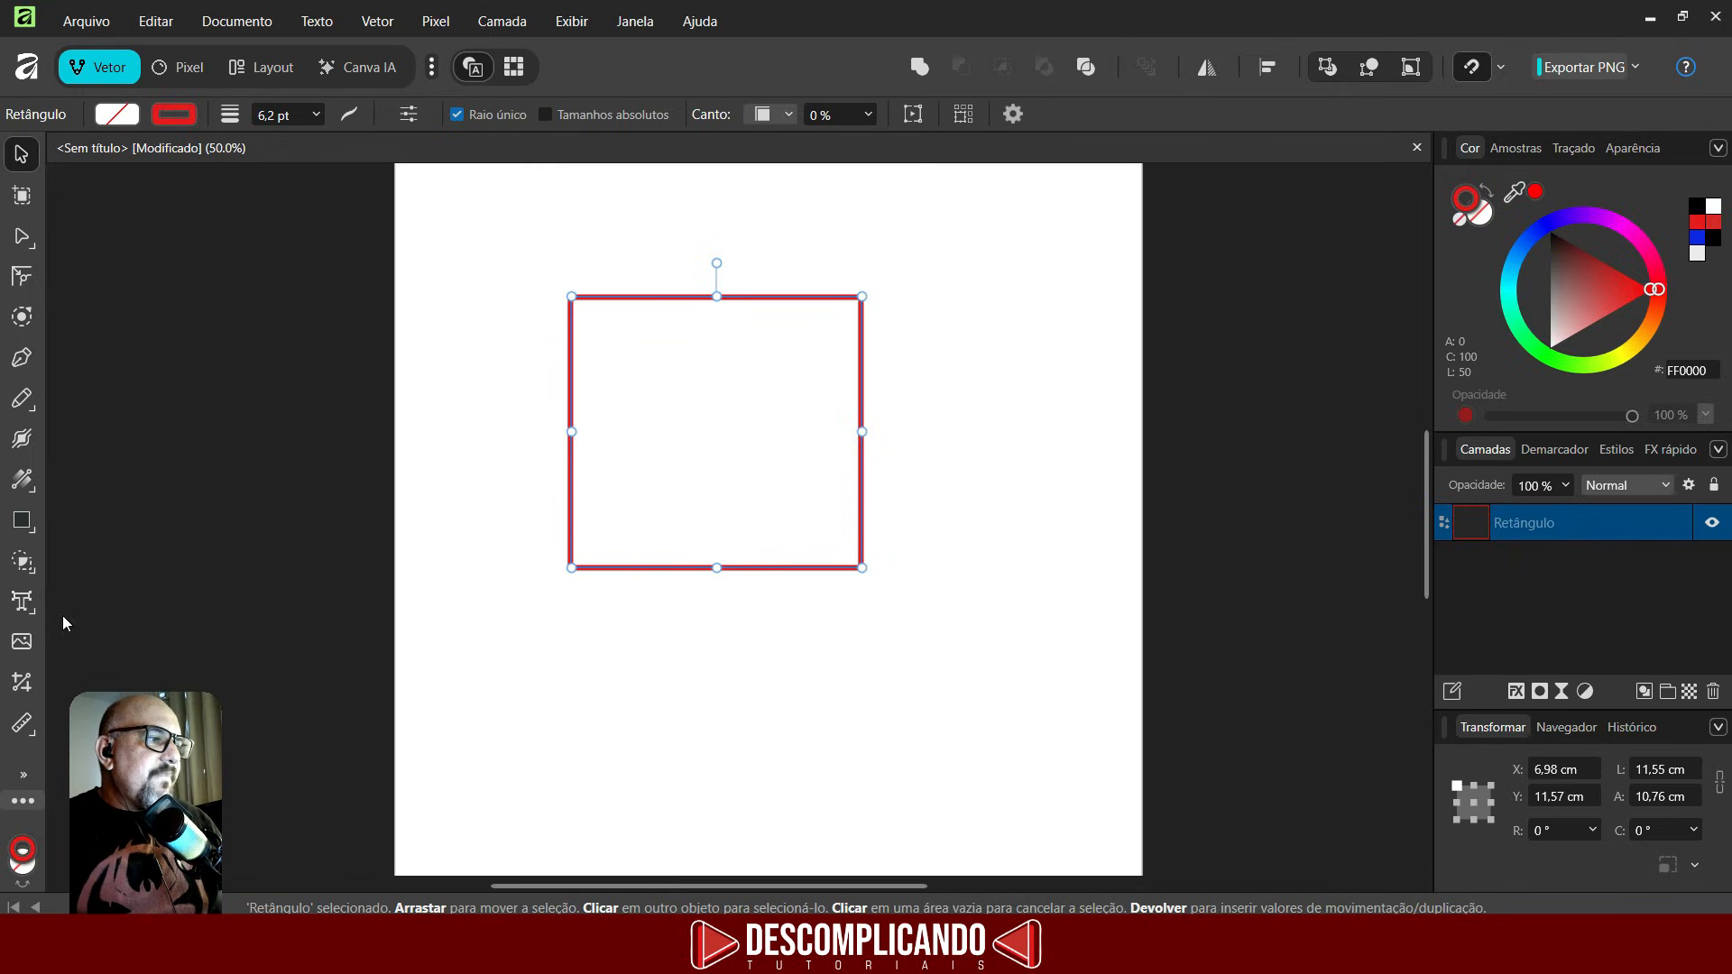
# - Fill the rectangle with a diagonal linear gradient from its top-left corner and add a black stop at 46%
pyautogui.click(19, 485)
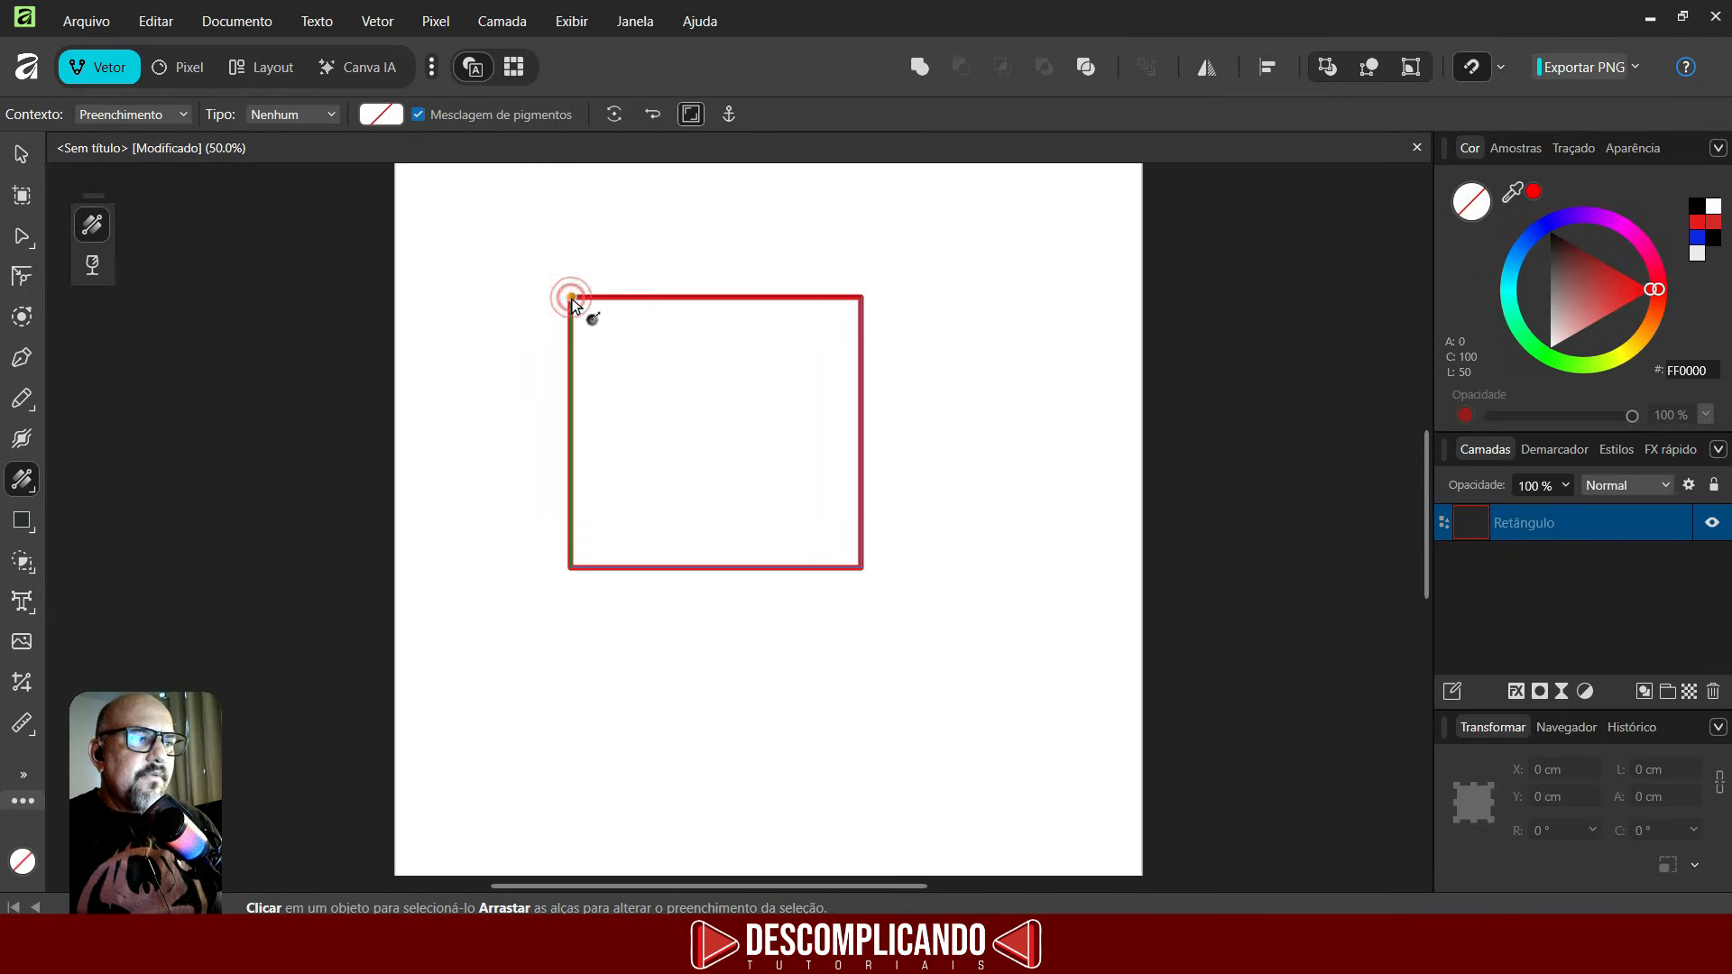
pyautogui.moveTo(572, 298); pyautogui.dragTo(734, 432)
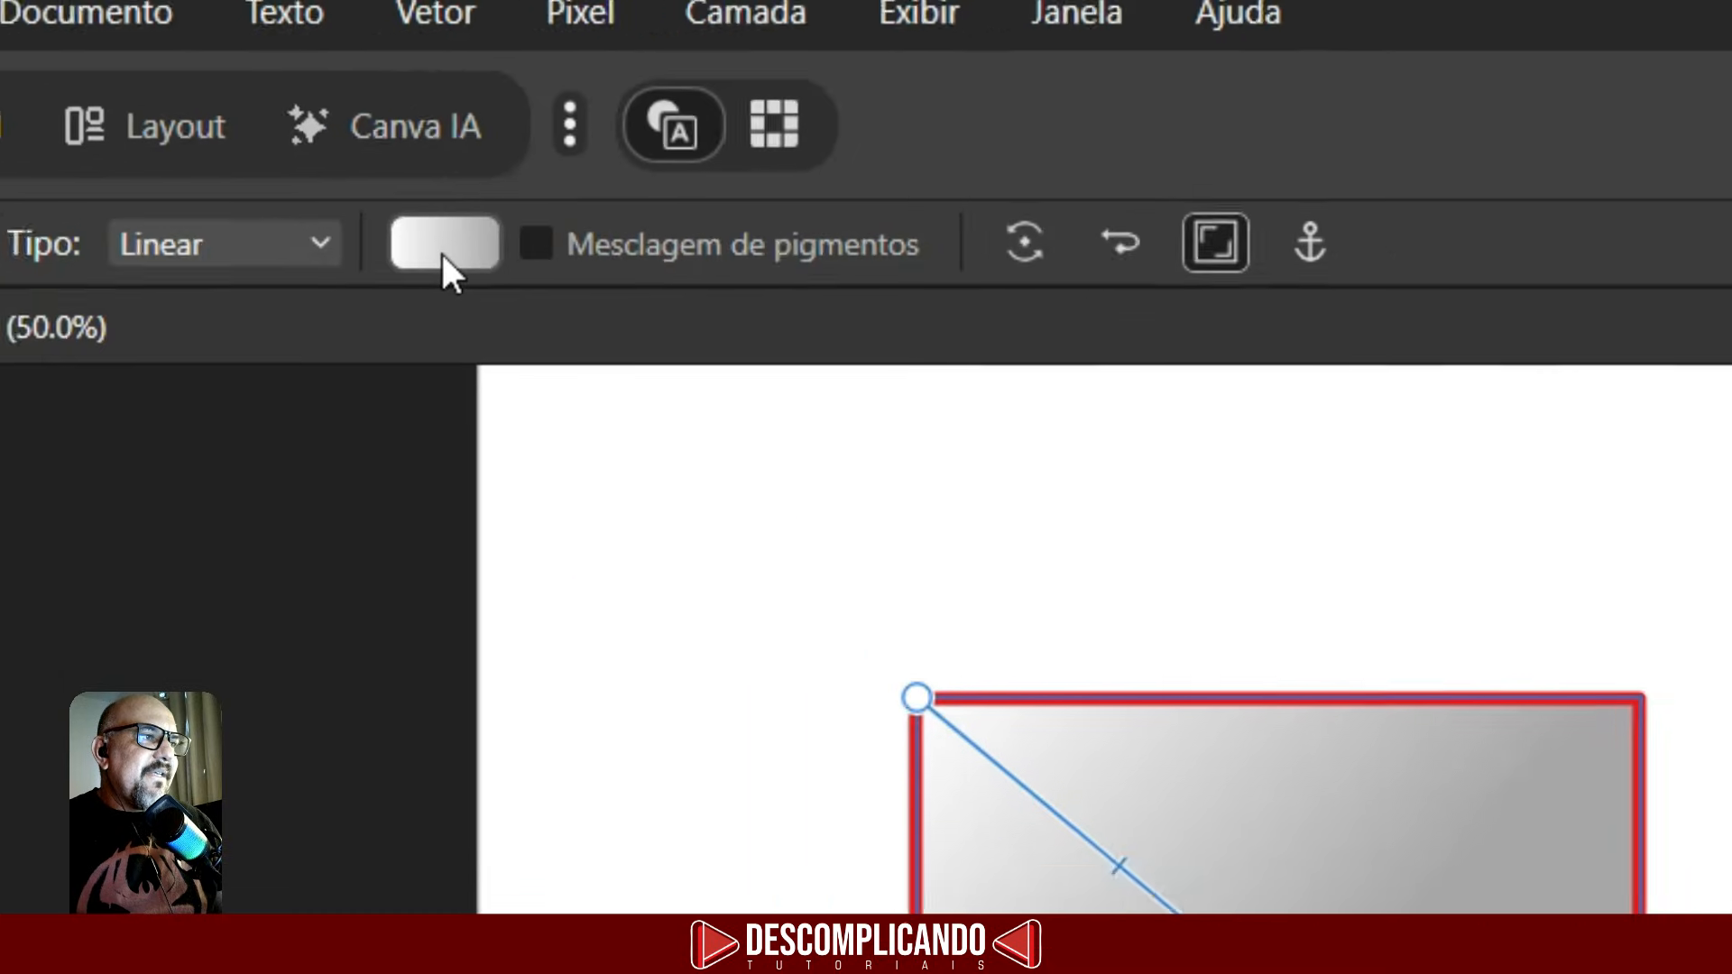
pyautogui.click(380, 116)
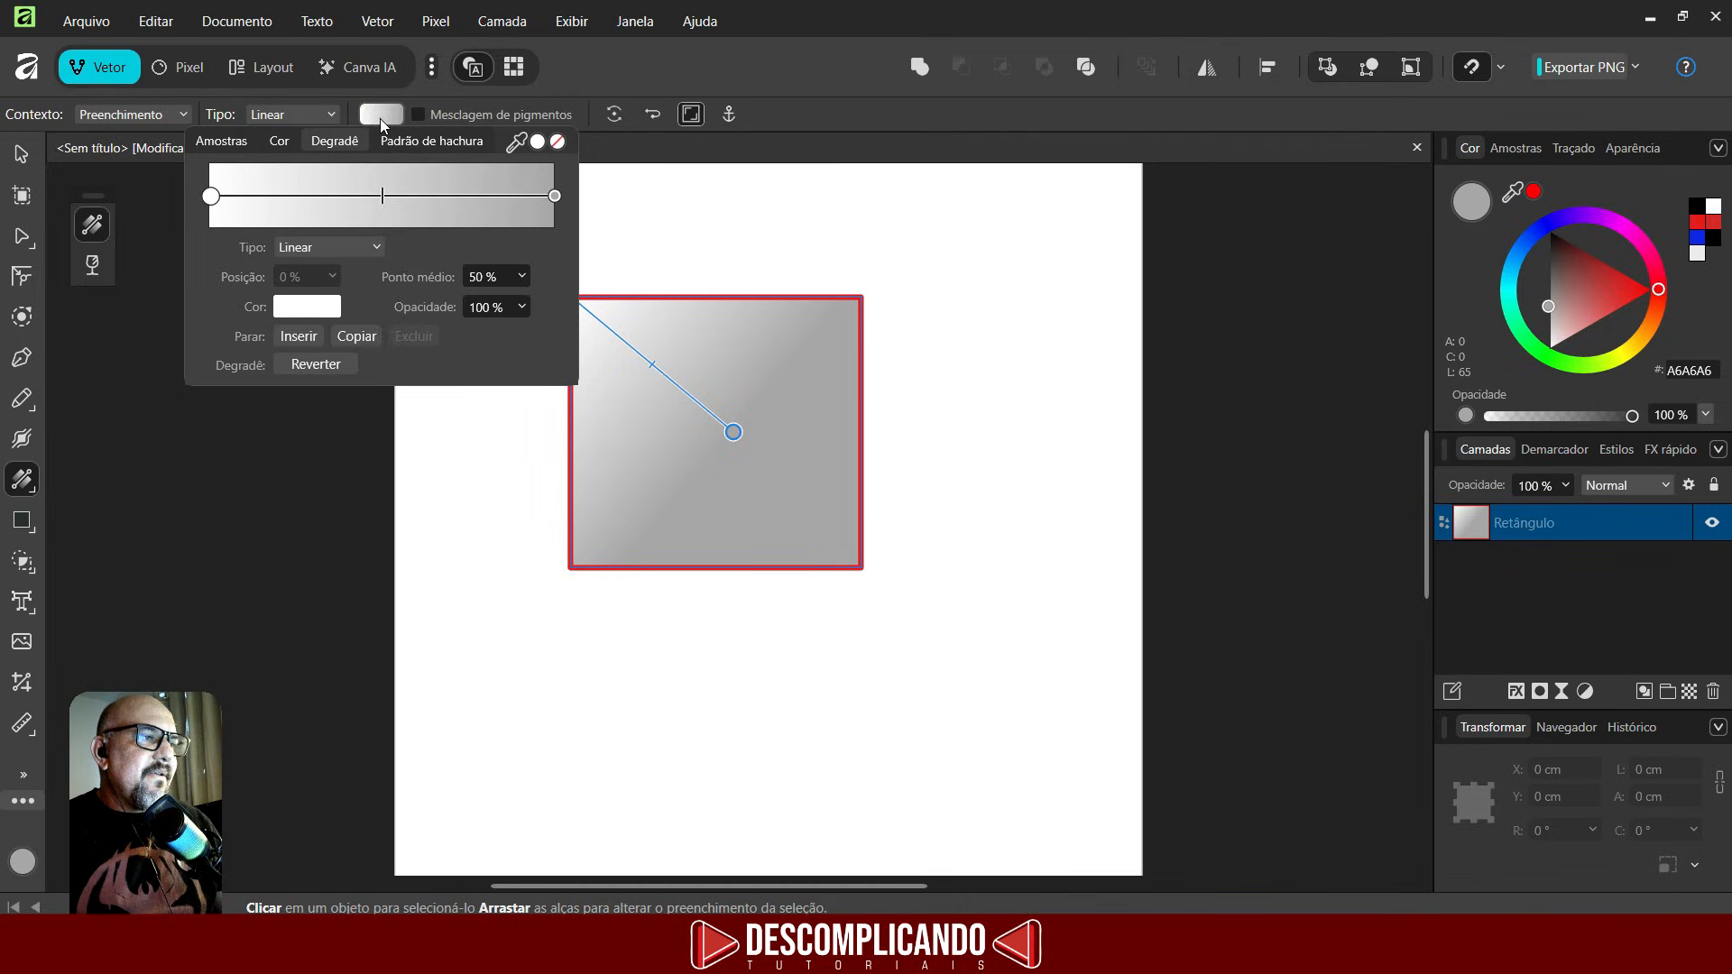
pyautogui.click(370, 196)
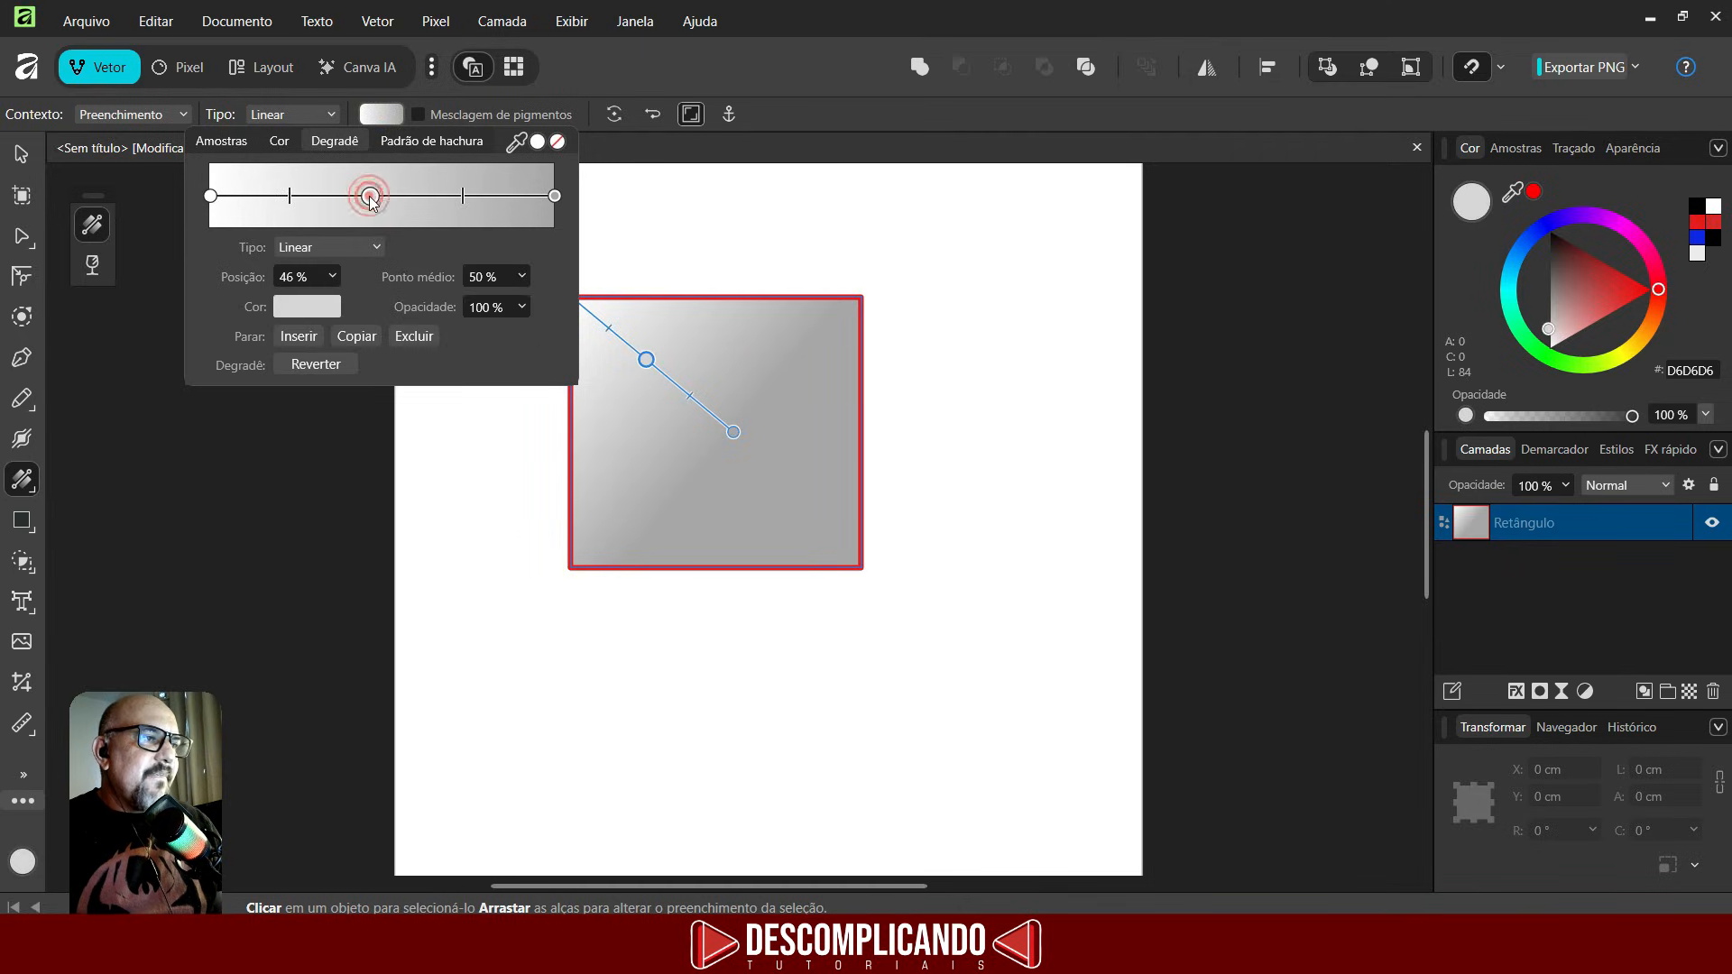
pyautogui.click(316, 317)
pyautogui.moveTo(414, 485); pyautogui.dragTo(408, 432)
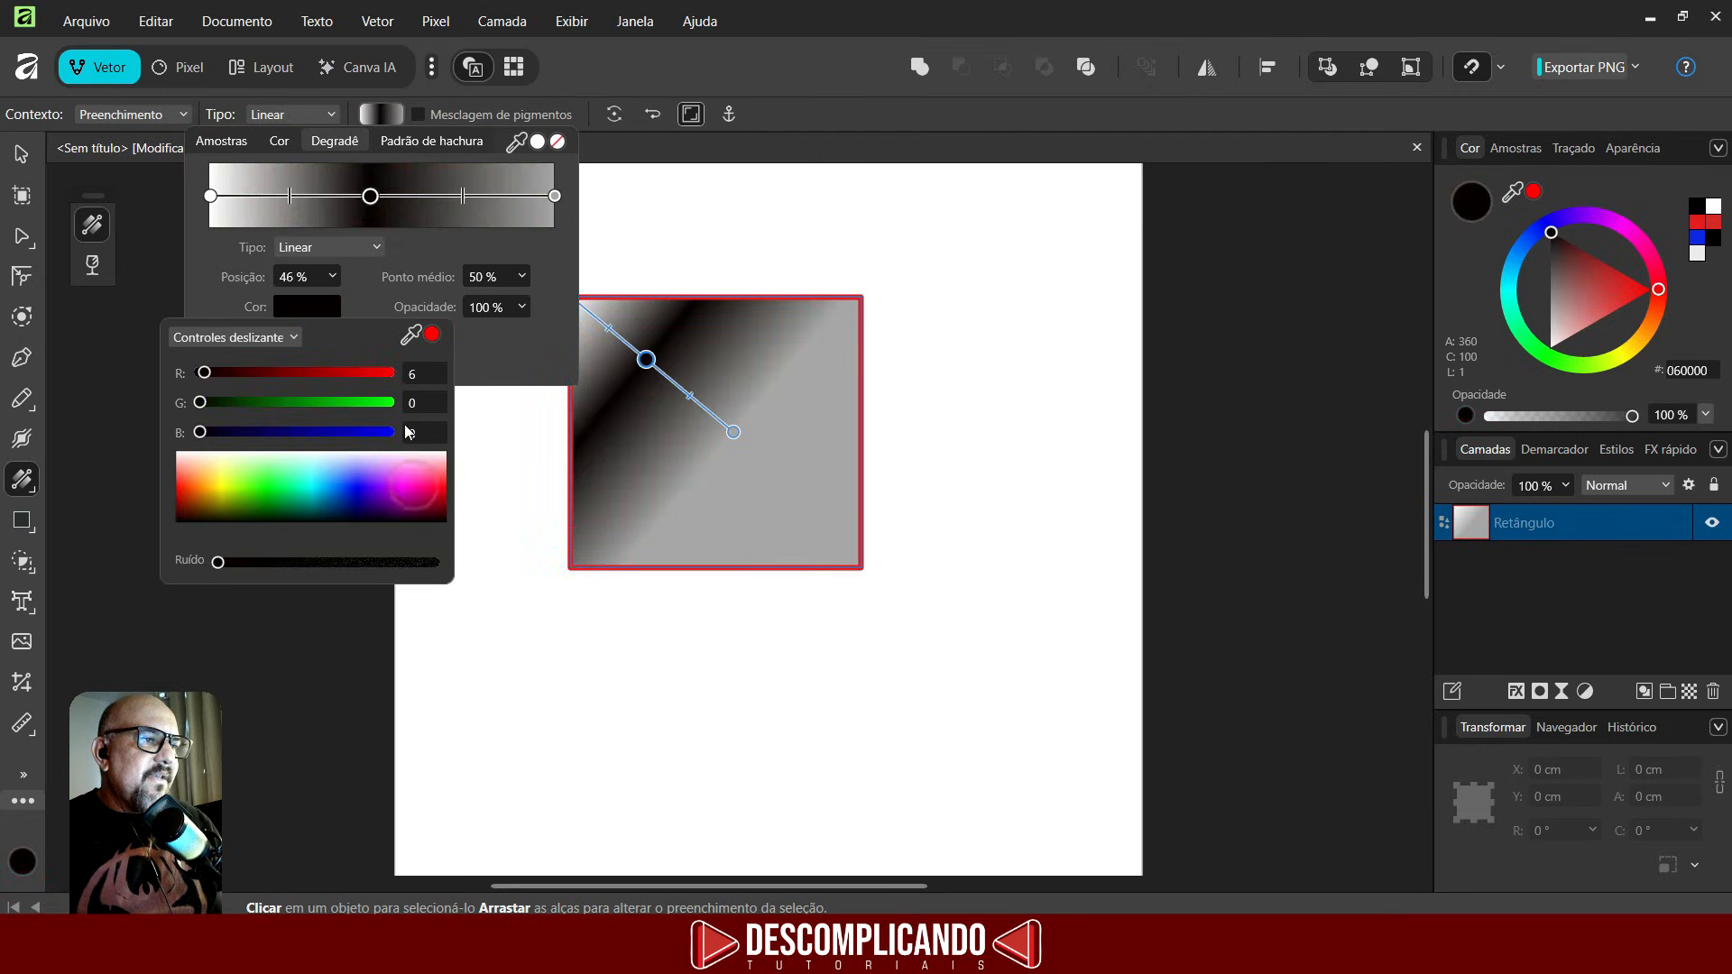
# - Set the gradient's end stop colour to blue (R 17, G 0, B 227)
pyautogui.click(555, 196)
pyautogui.click(310, 307)
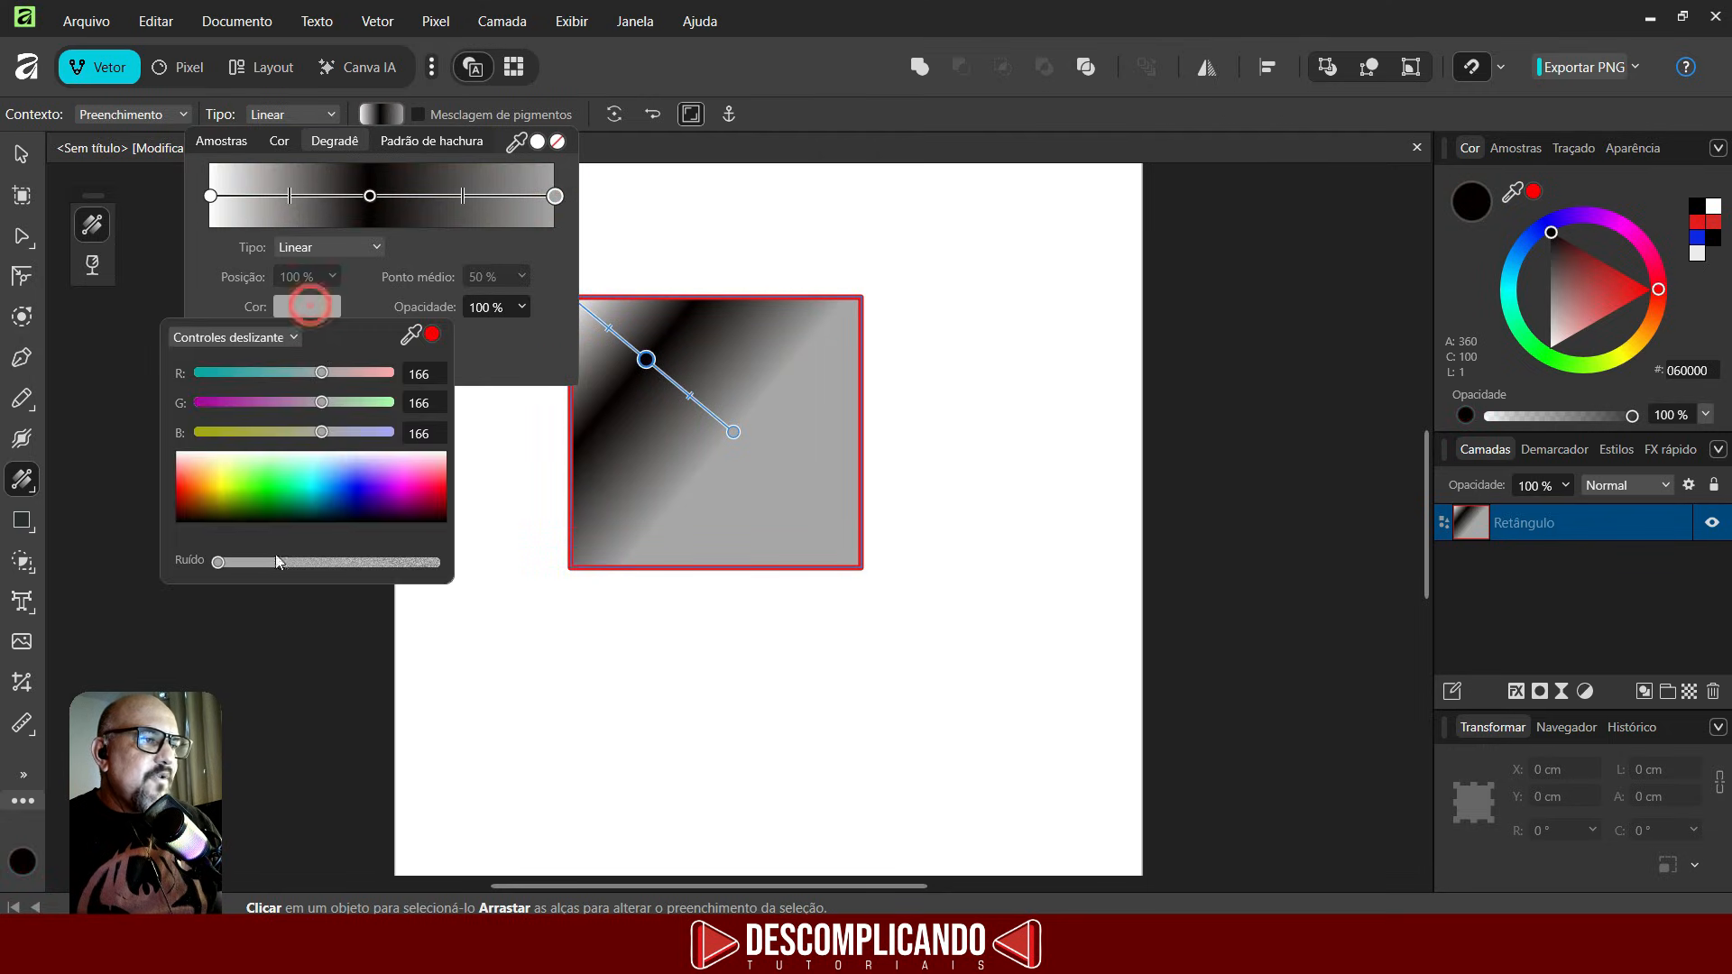
pyautogui.moveTo(323, 522); pyautogui.dragTo(360, 491)
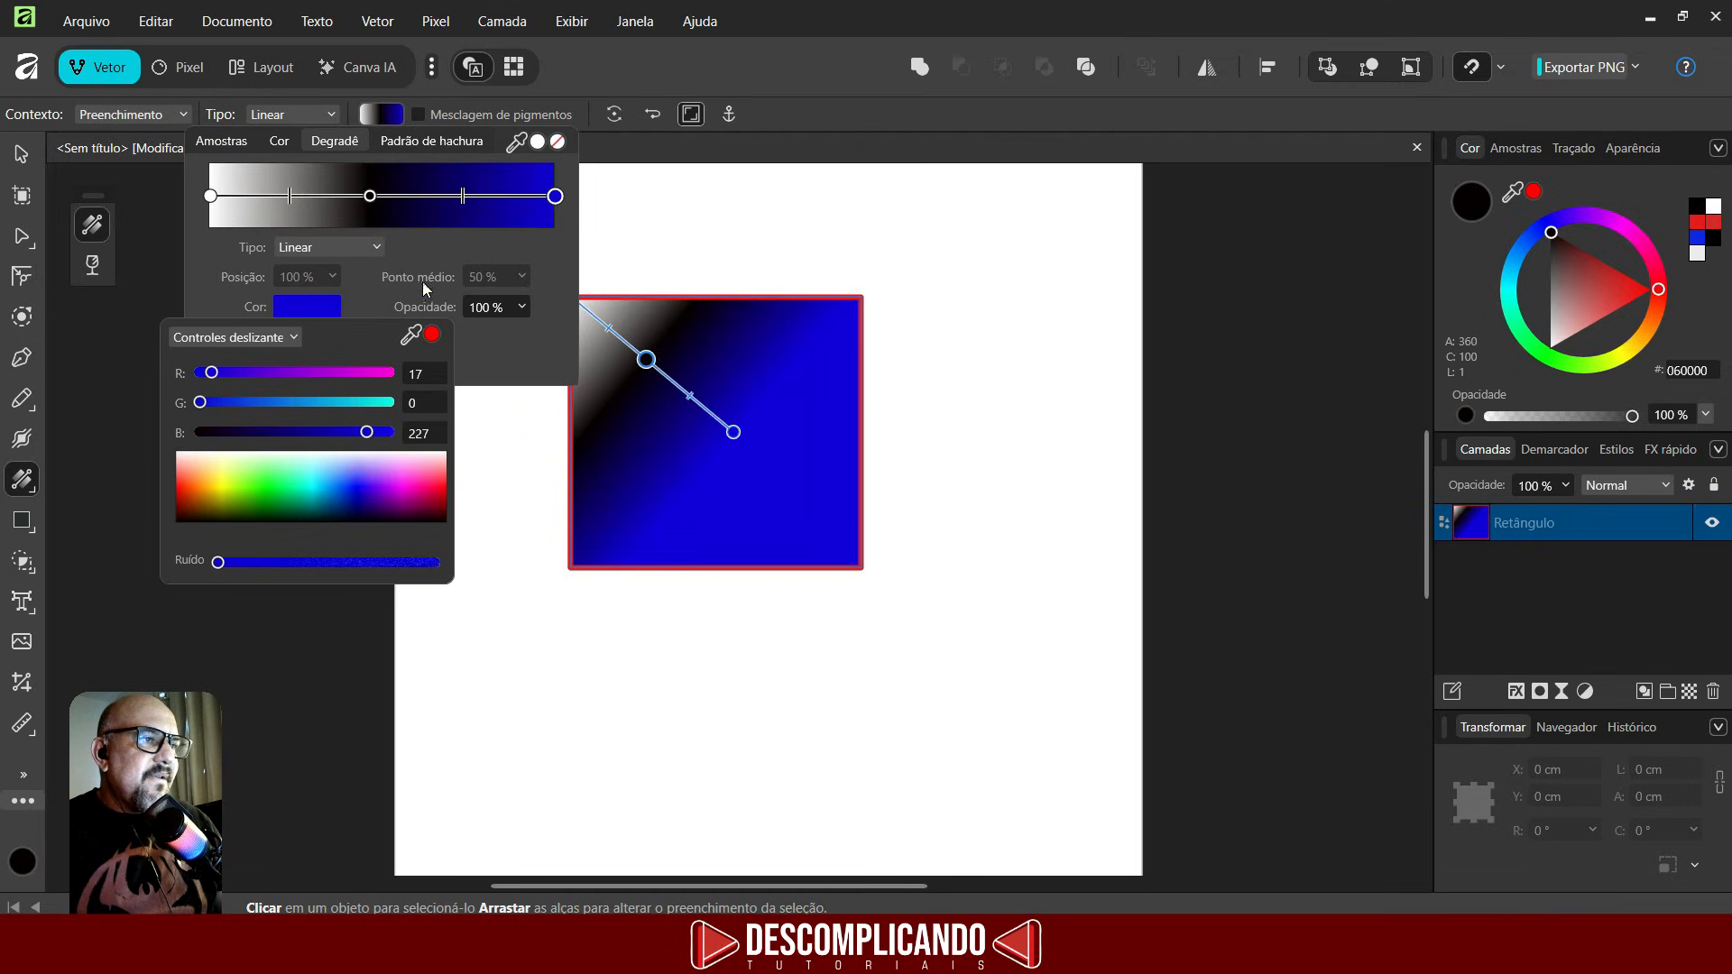
# - Recolour the 46% stop to cyan (R 47, G 214, B 255) and close the gradient editor
pyautogui.click(370, 201)
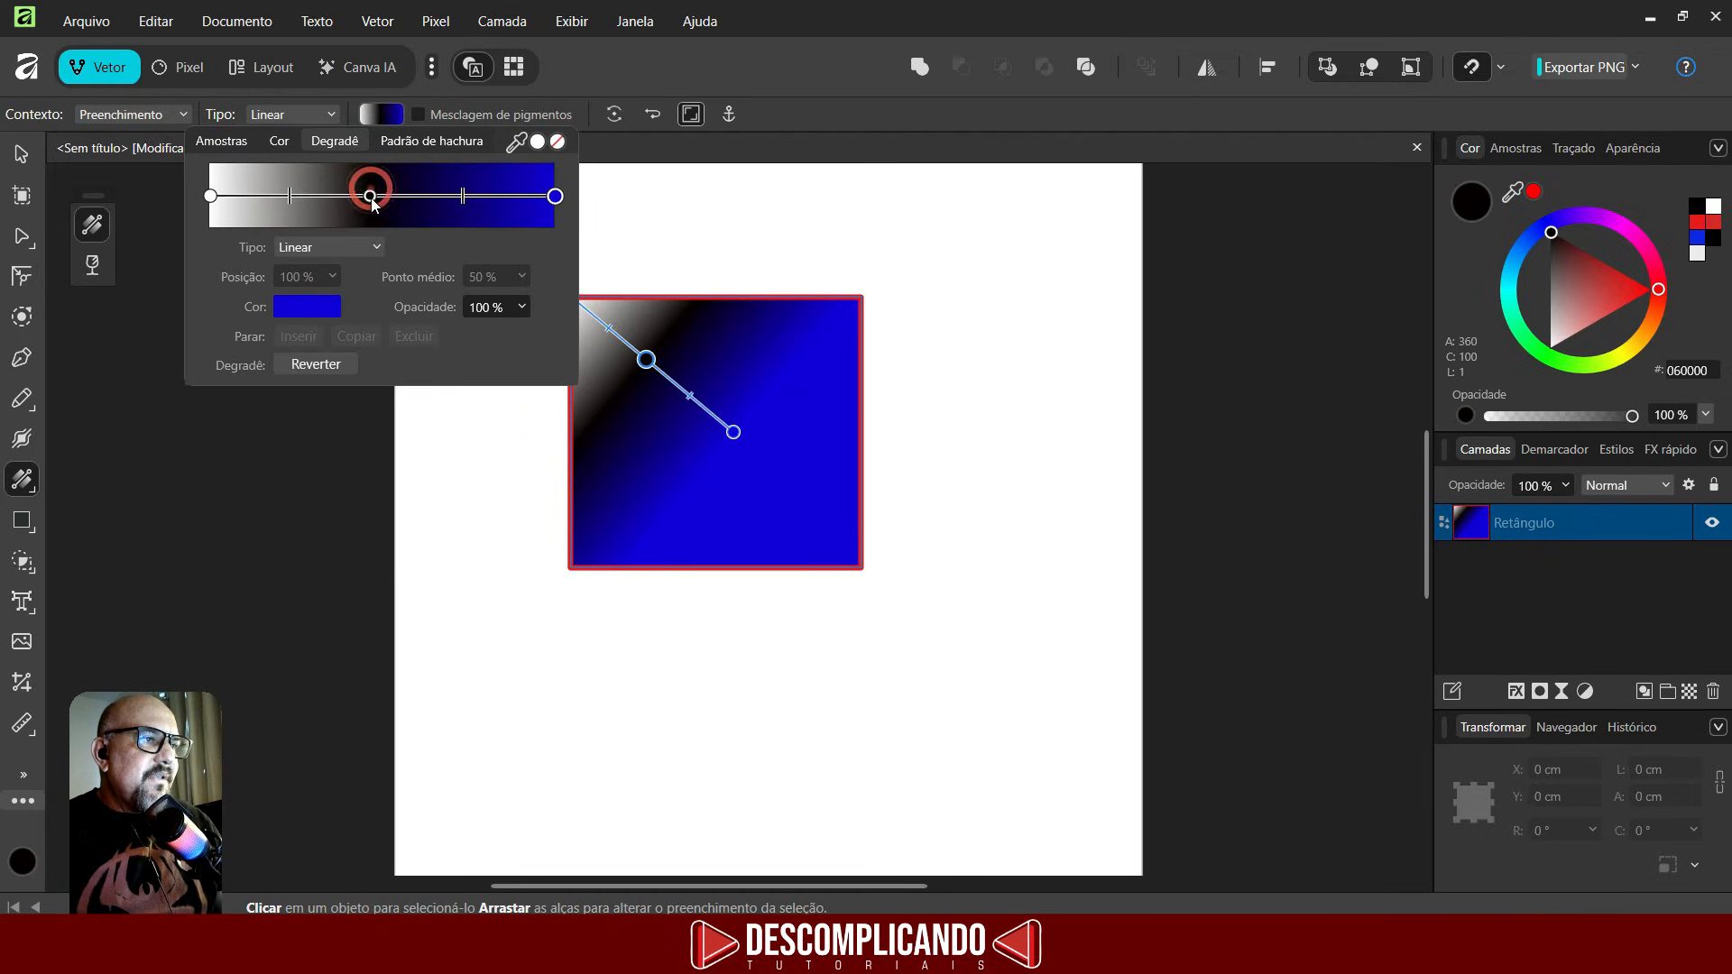
pyautogui.click(370, 196)
pyautogui.click(312, 307)
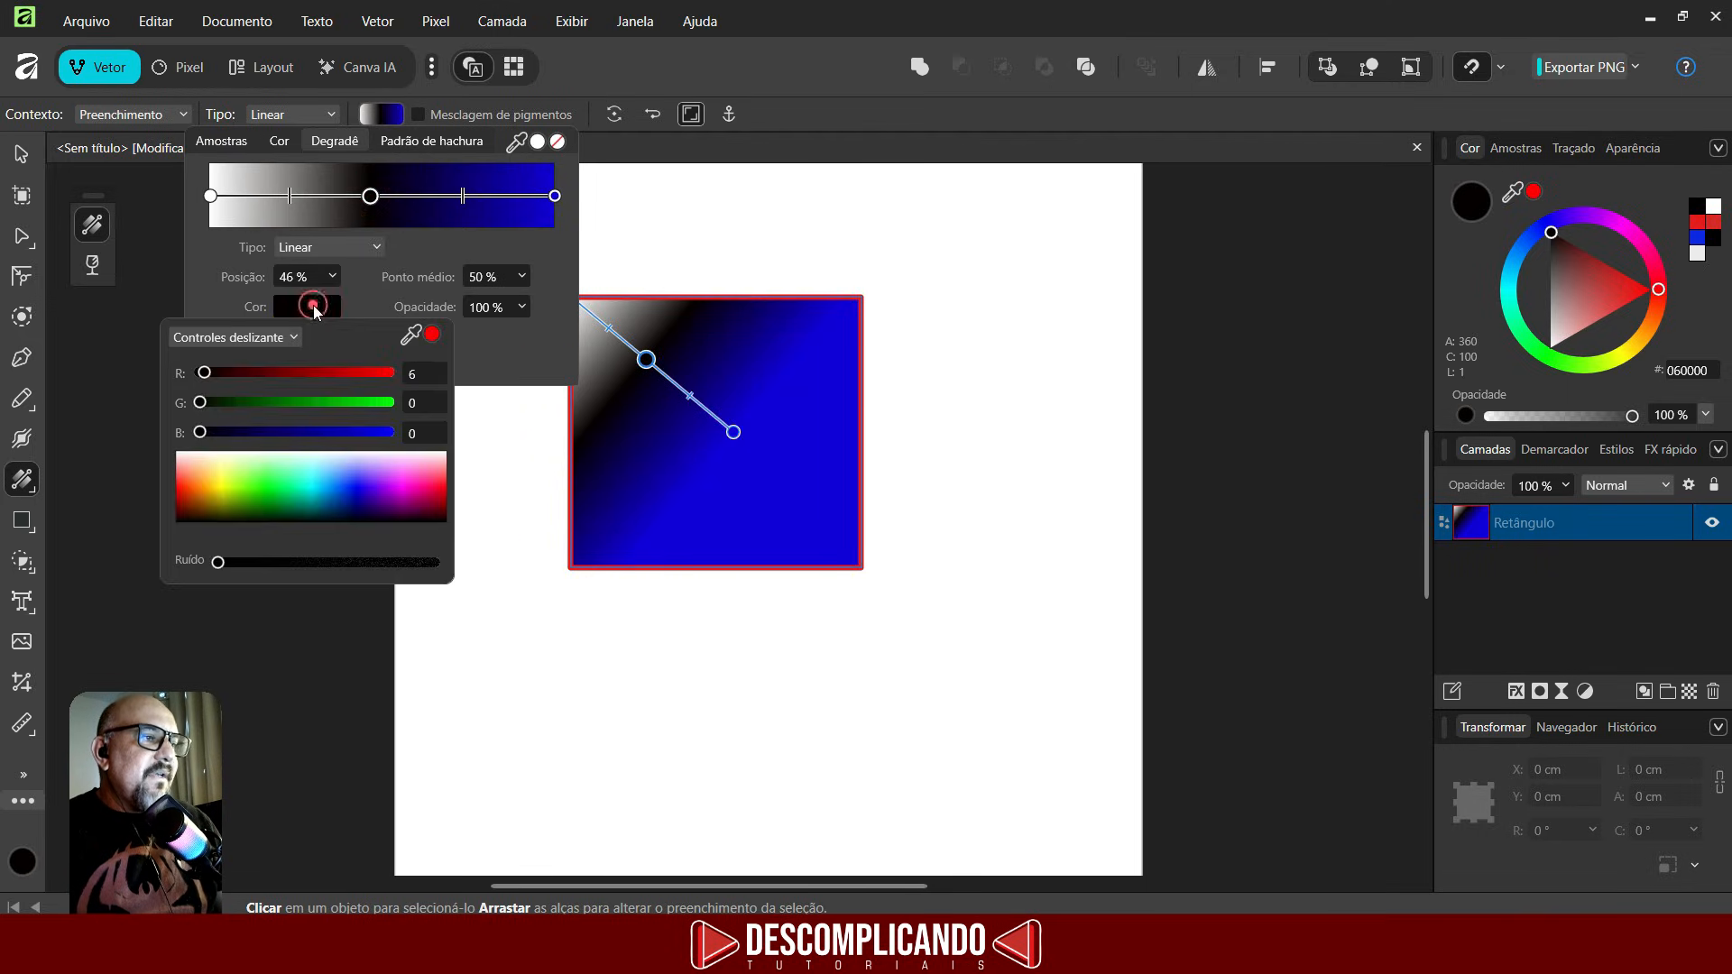
pyautogui.click(321, 481)
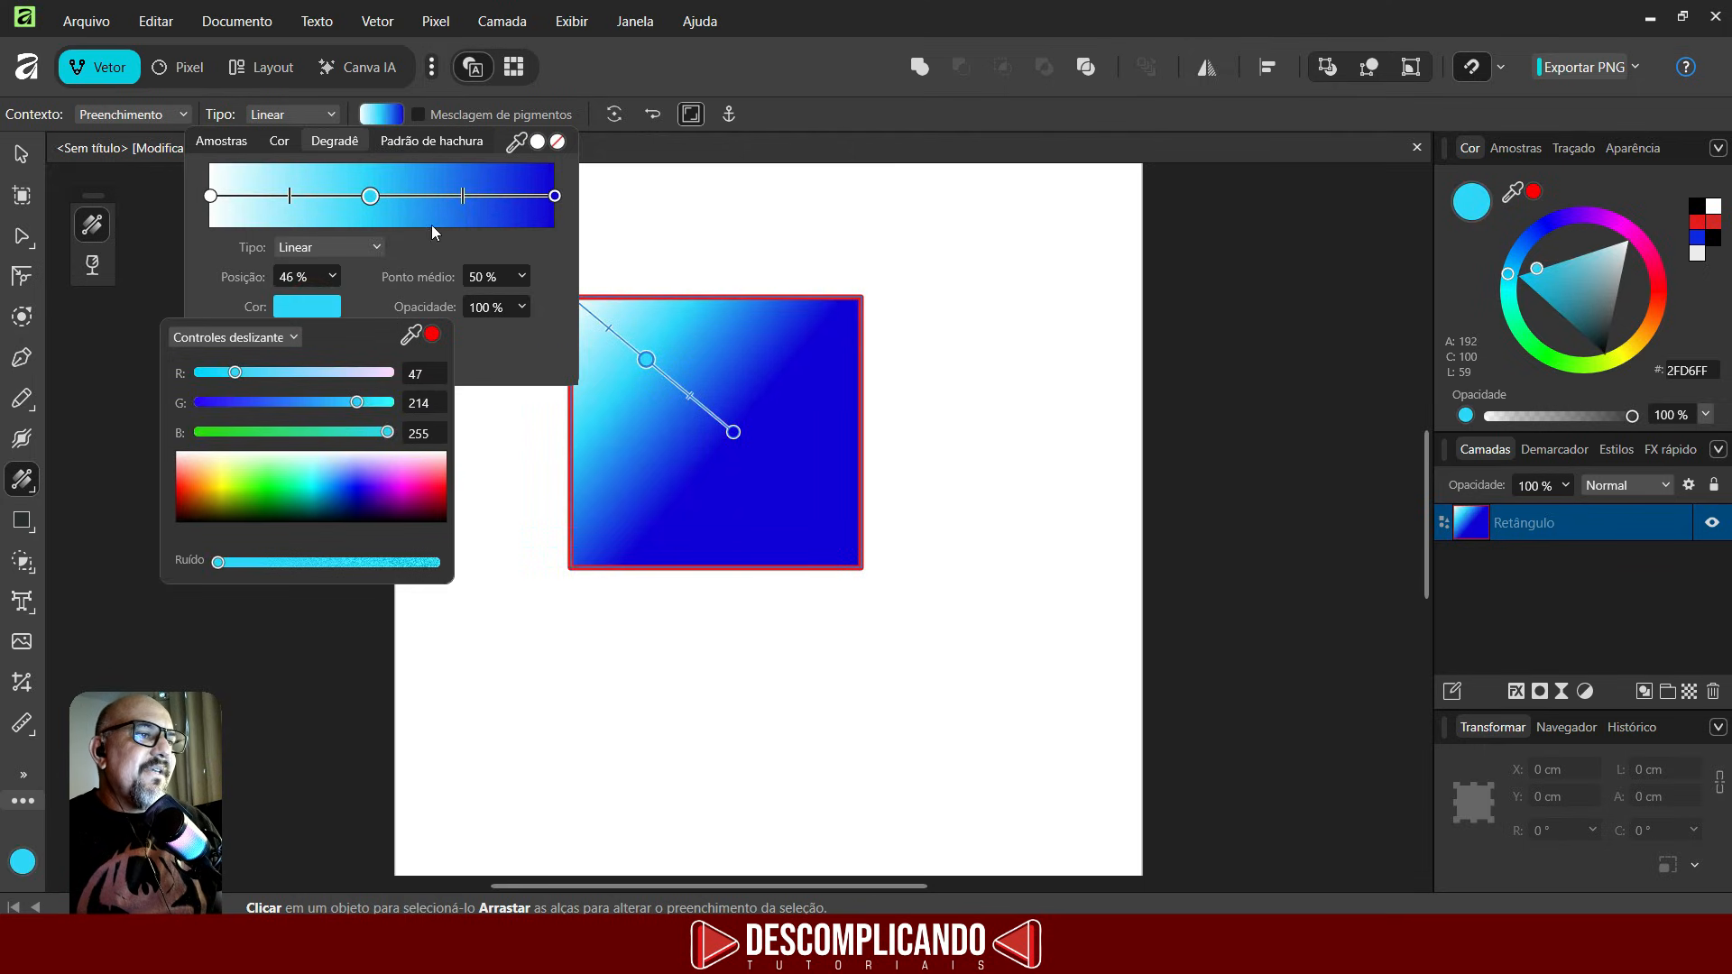
pyautogui.click(666, 239)
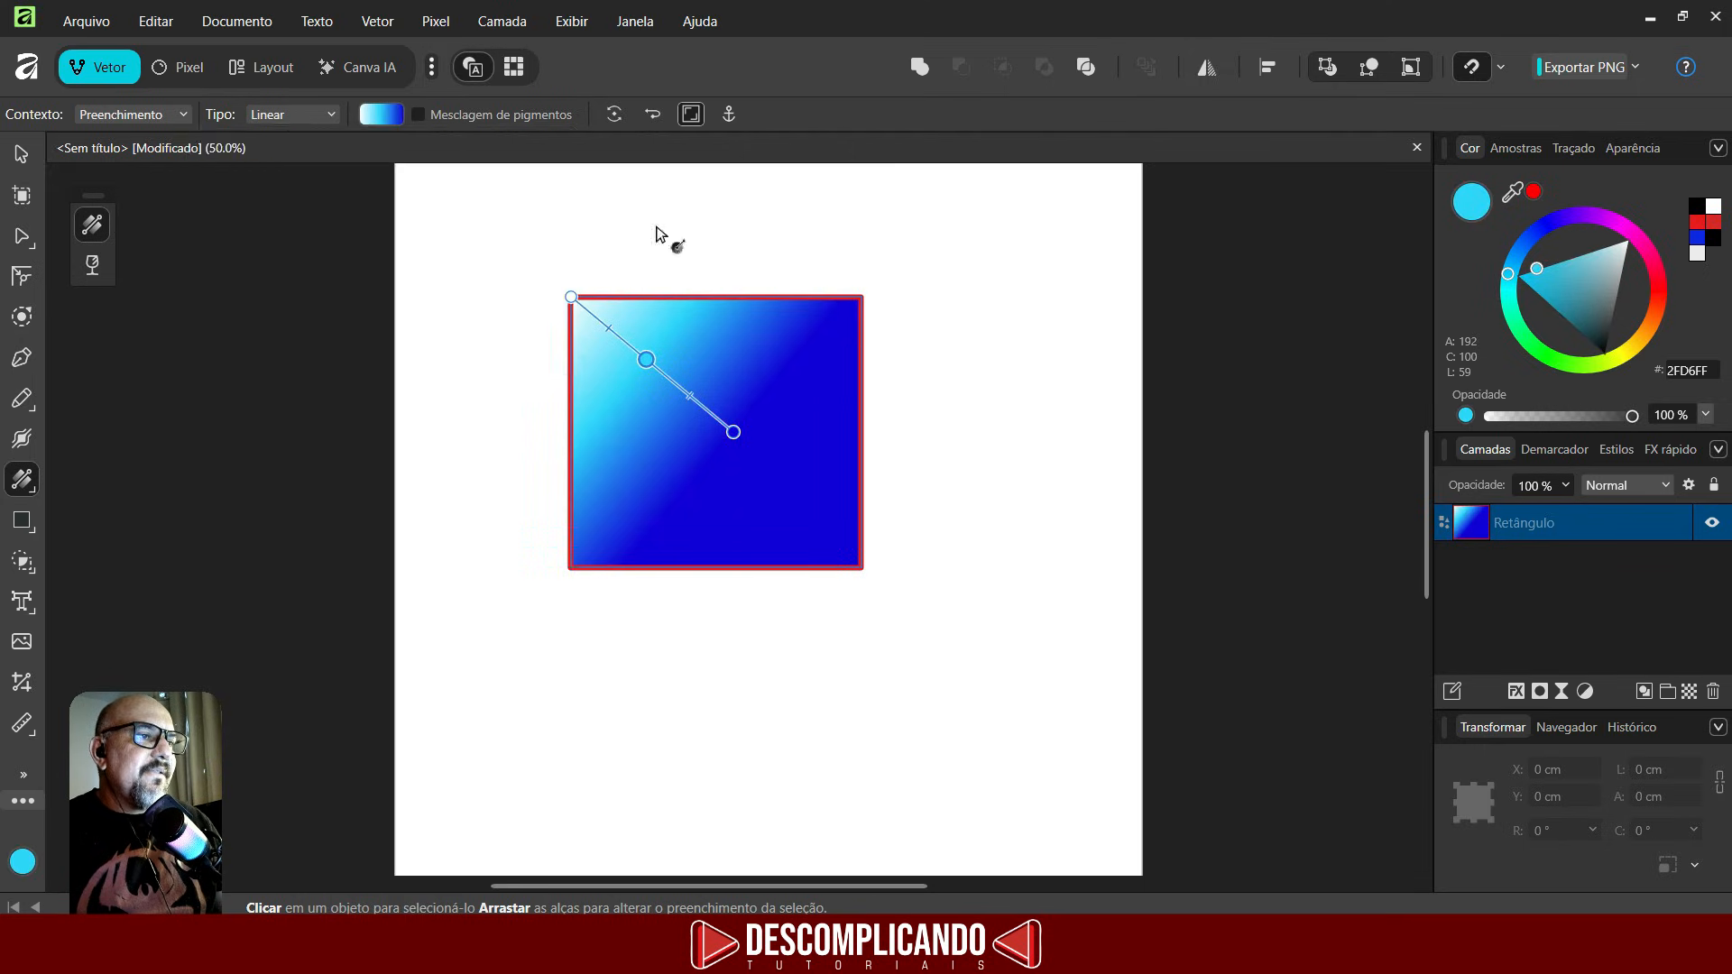
# - Switch the rectangle's fill type to Solid, then back to Linear
pyautogui.click(303, 116)
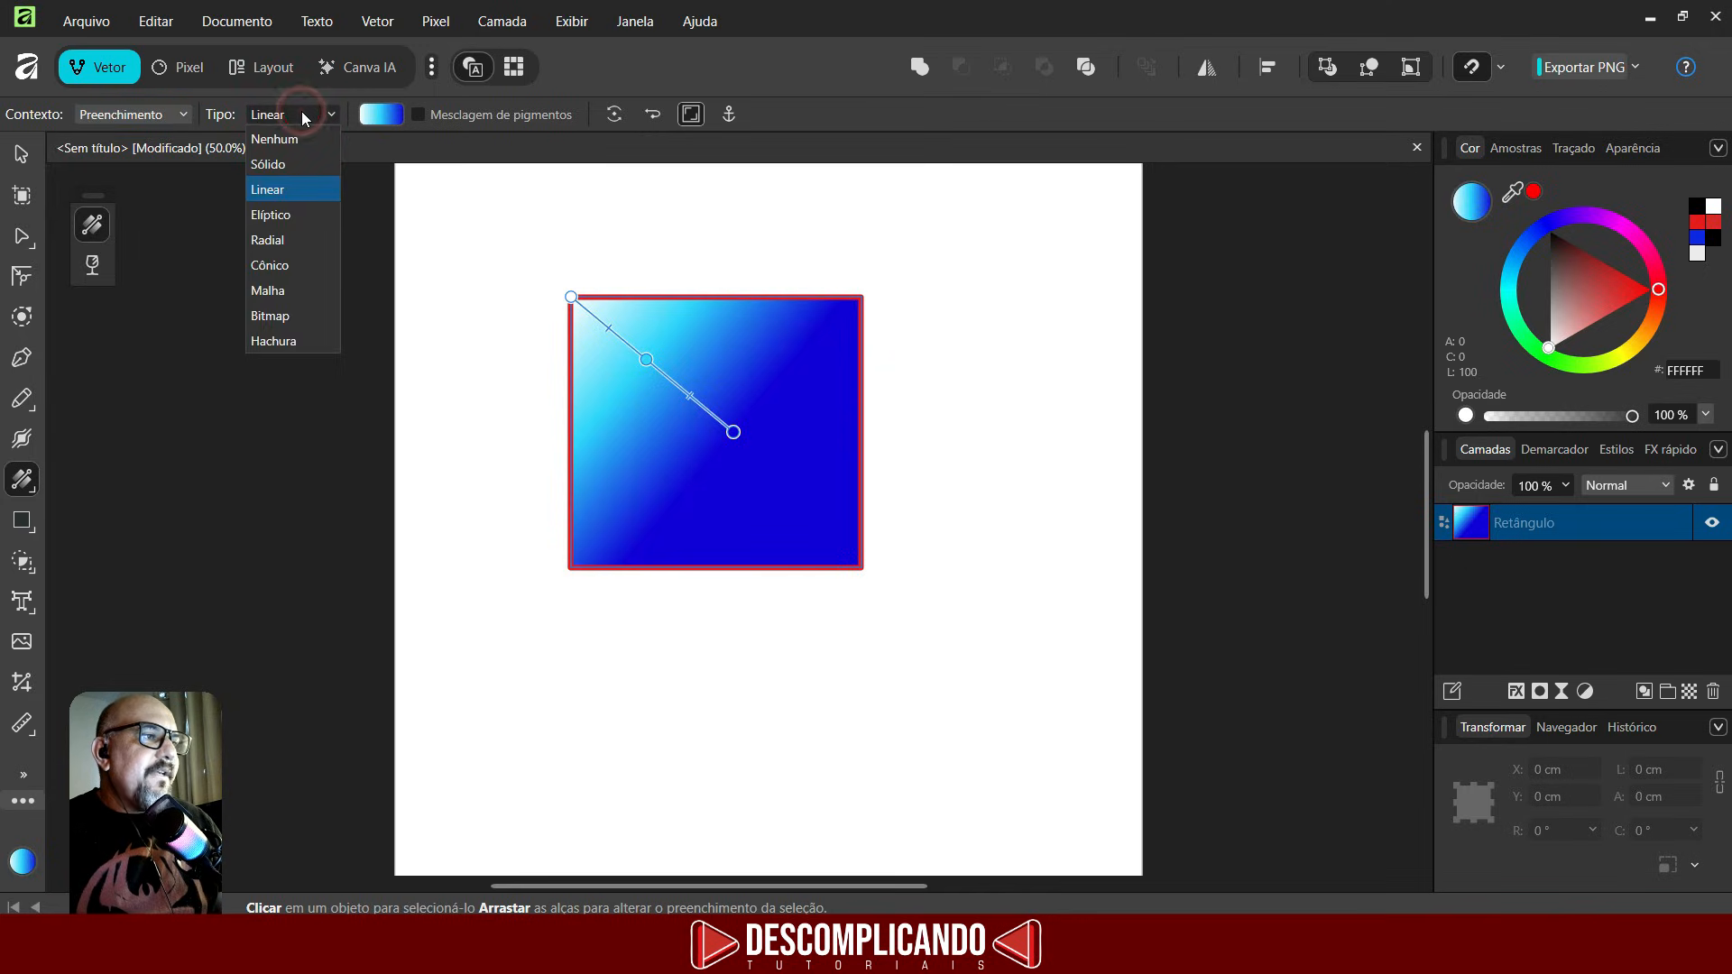
pyautogui.click(263, 162)
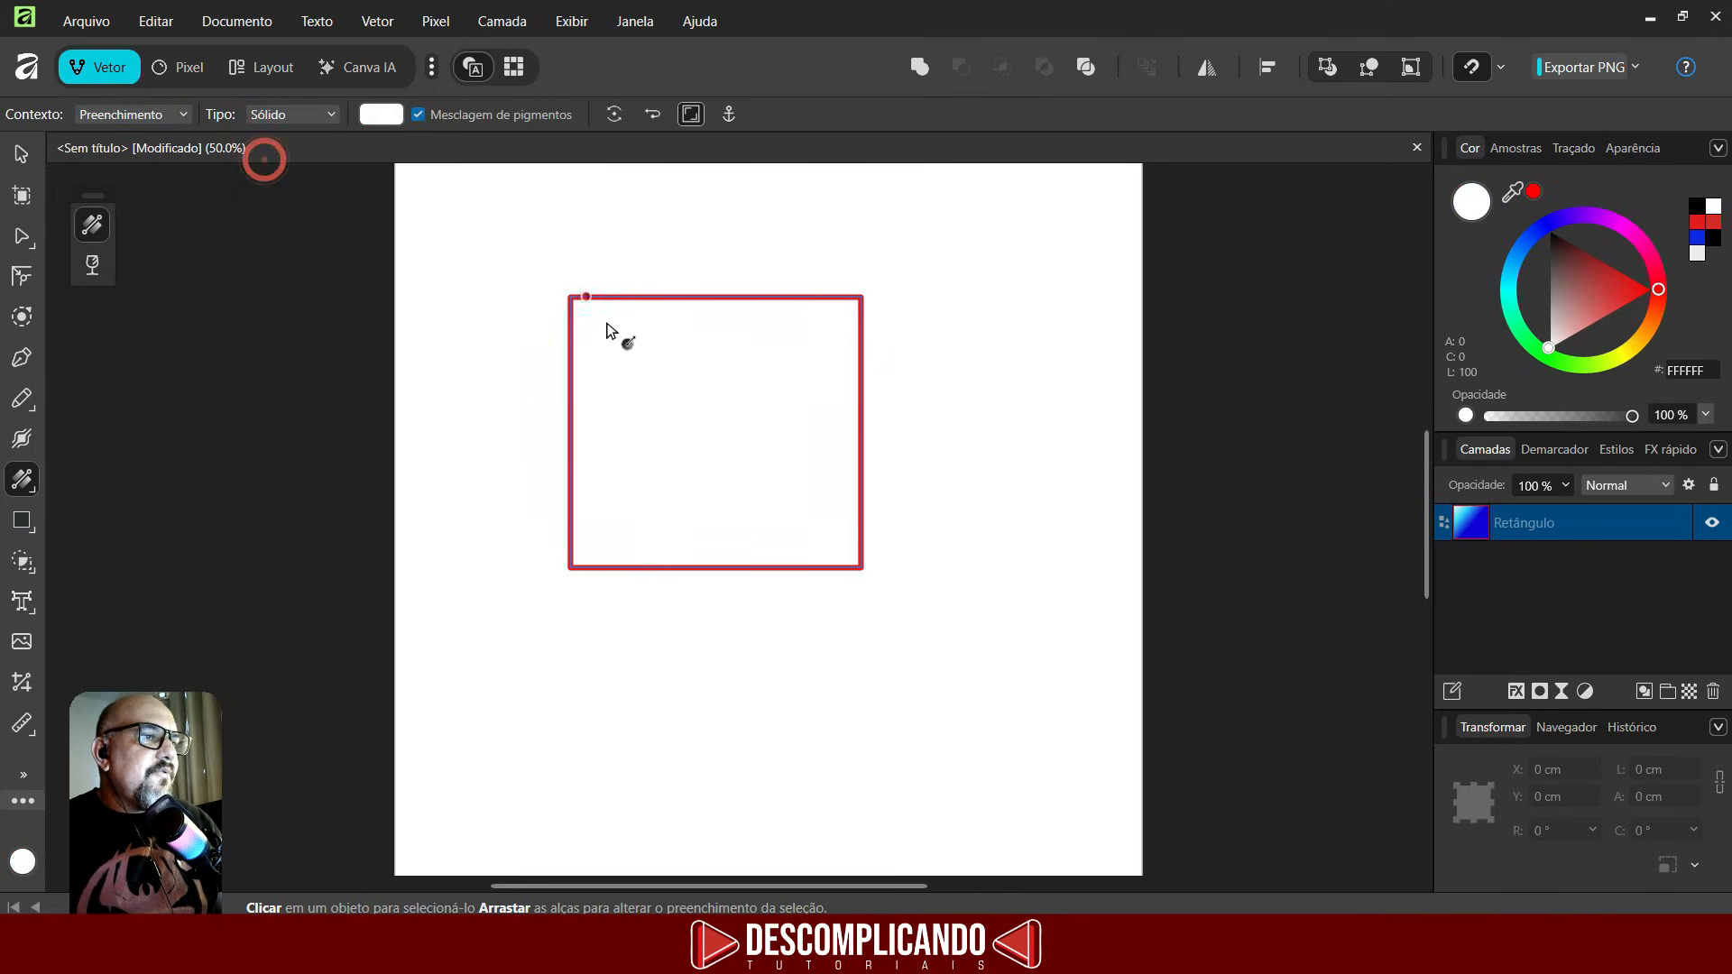
pyautogui.click(316, 108)
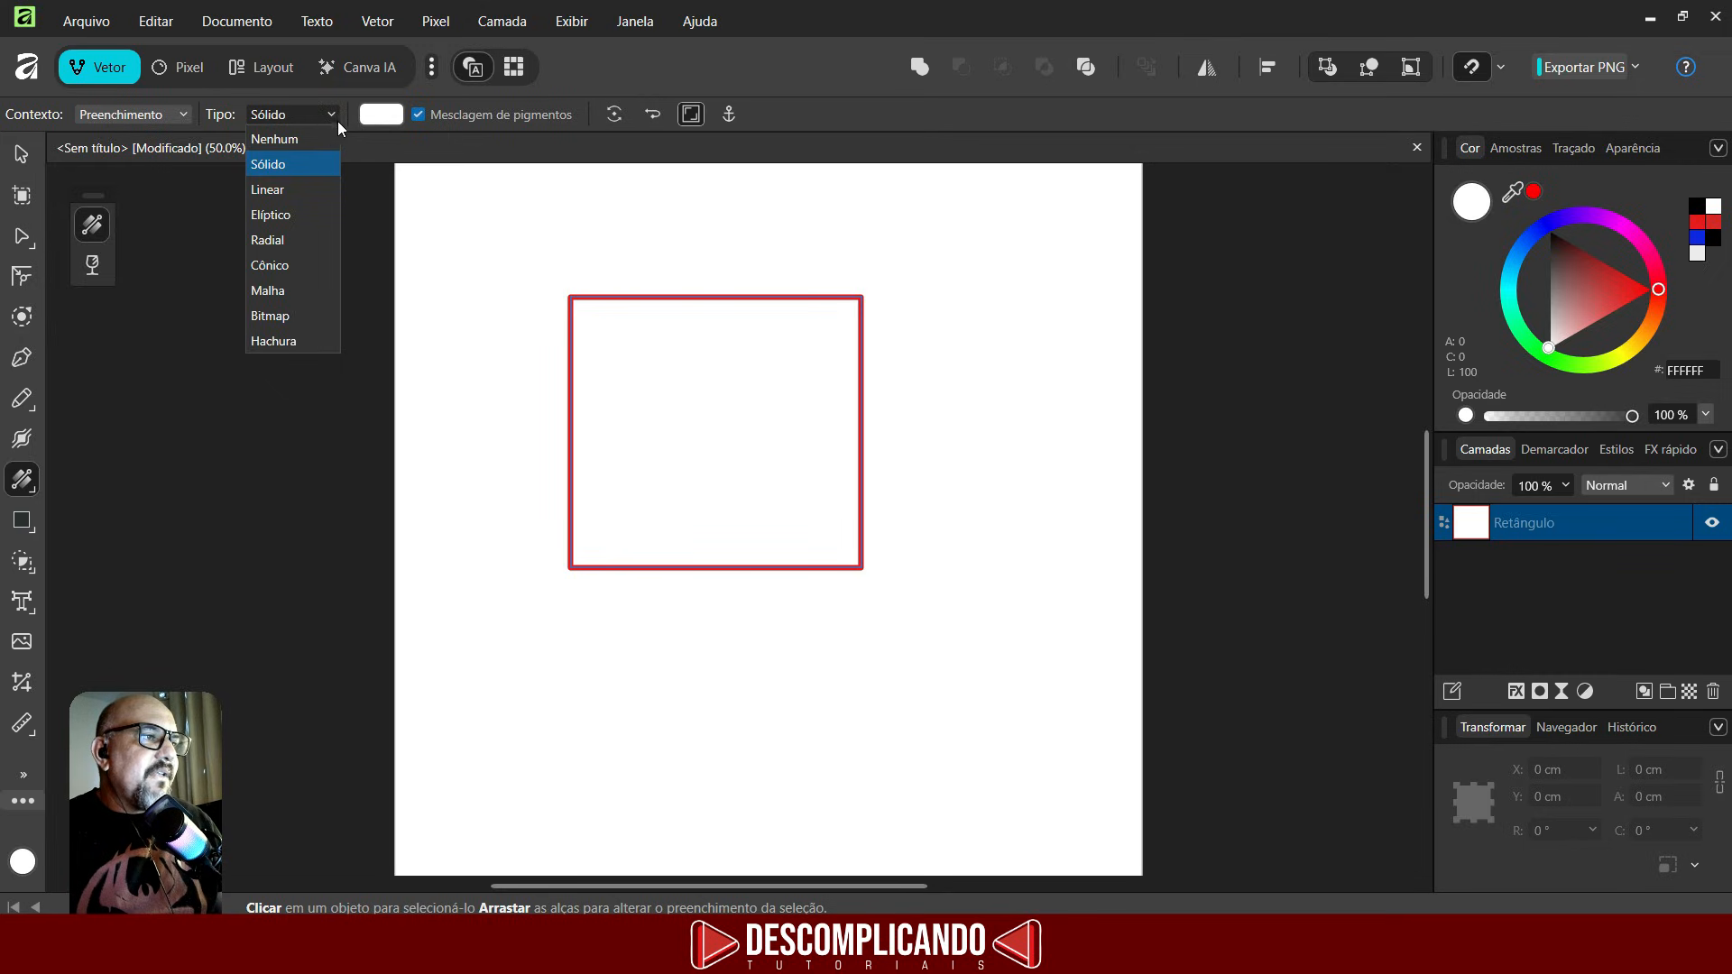
pyautogui.click(265, 191)
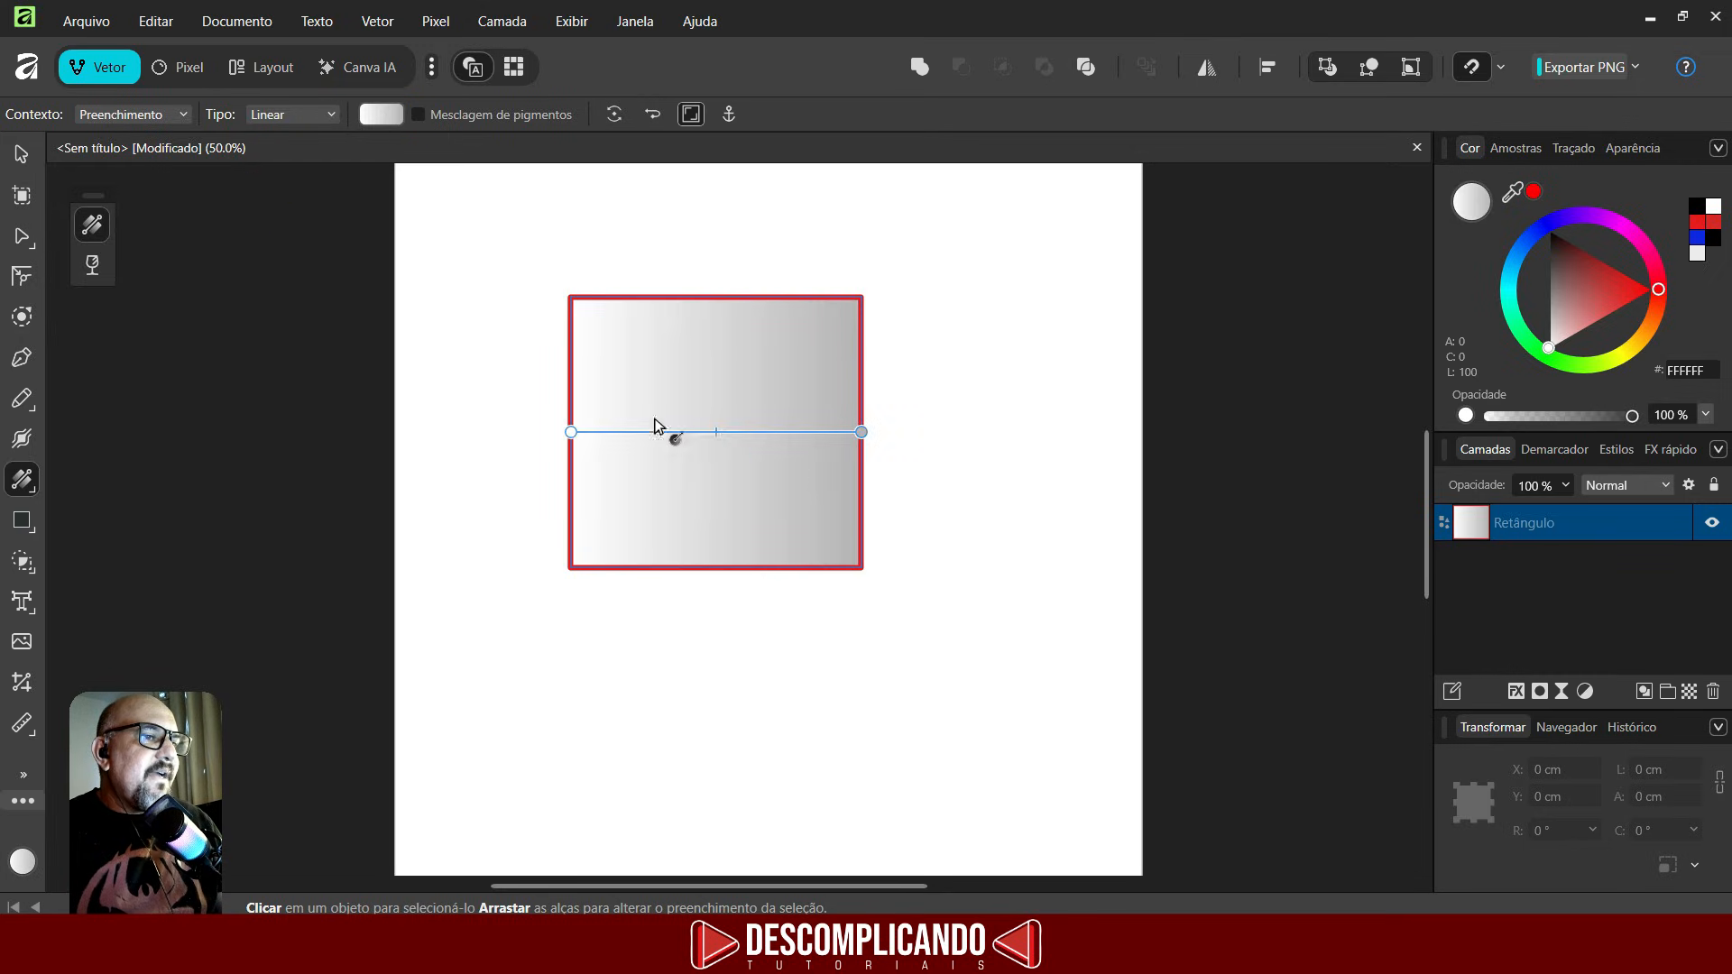
# - Change the fill to an Elliptical gradient centred in the rectangle with its radius reaching the right edge
pyautogui.click(330, 115)
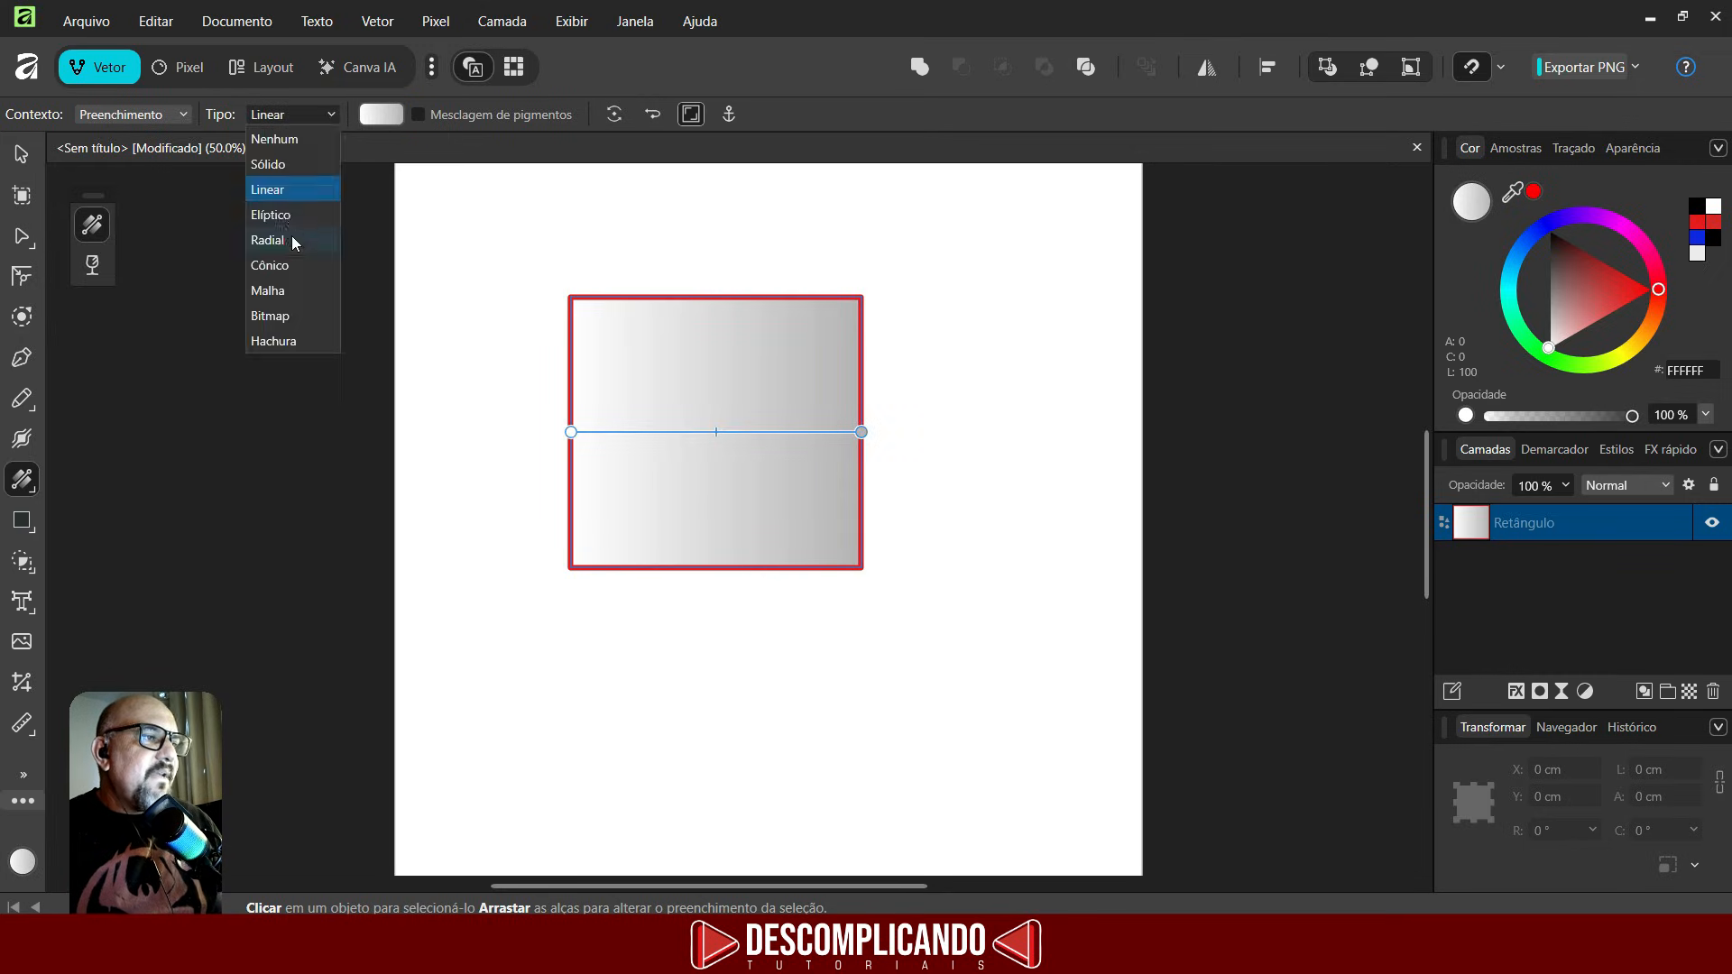
pyautogui.click(286, 221)
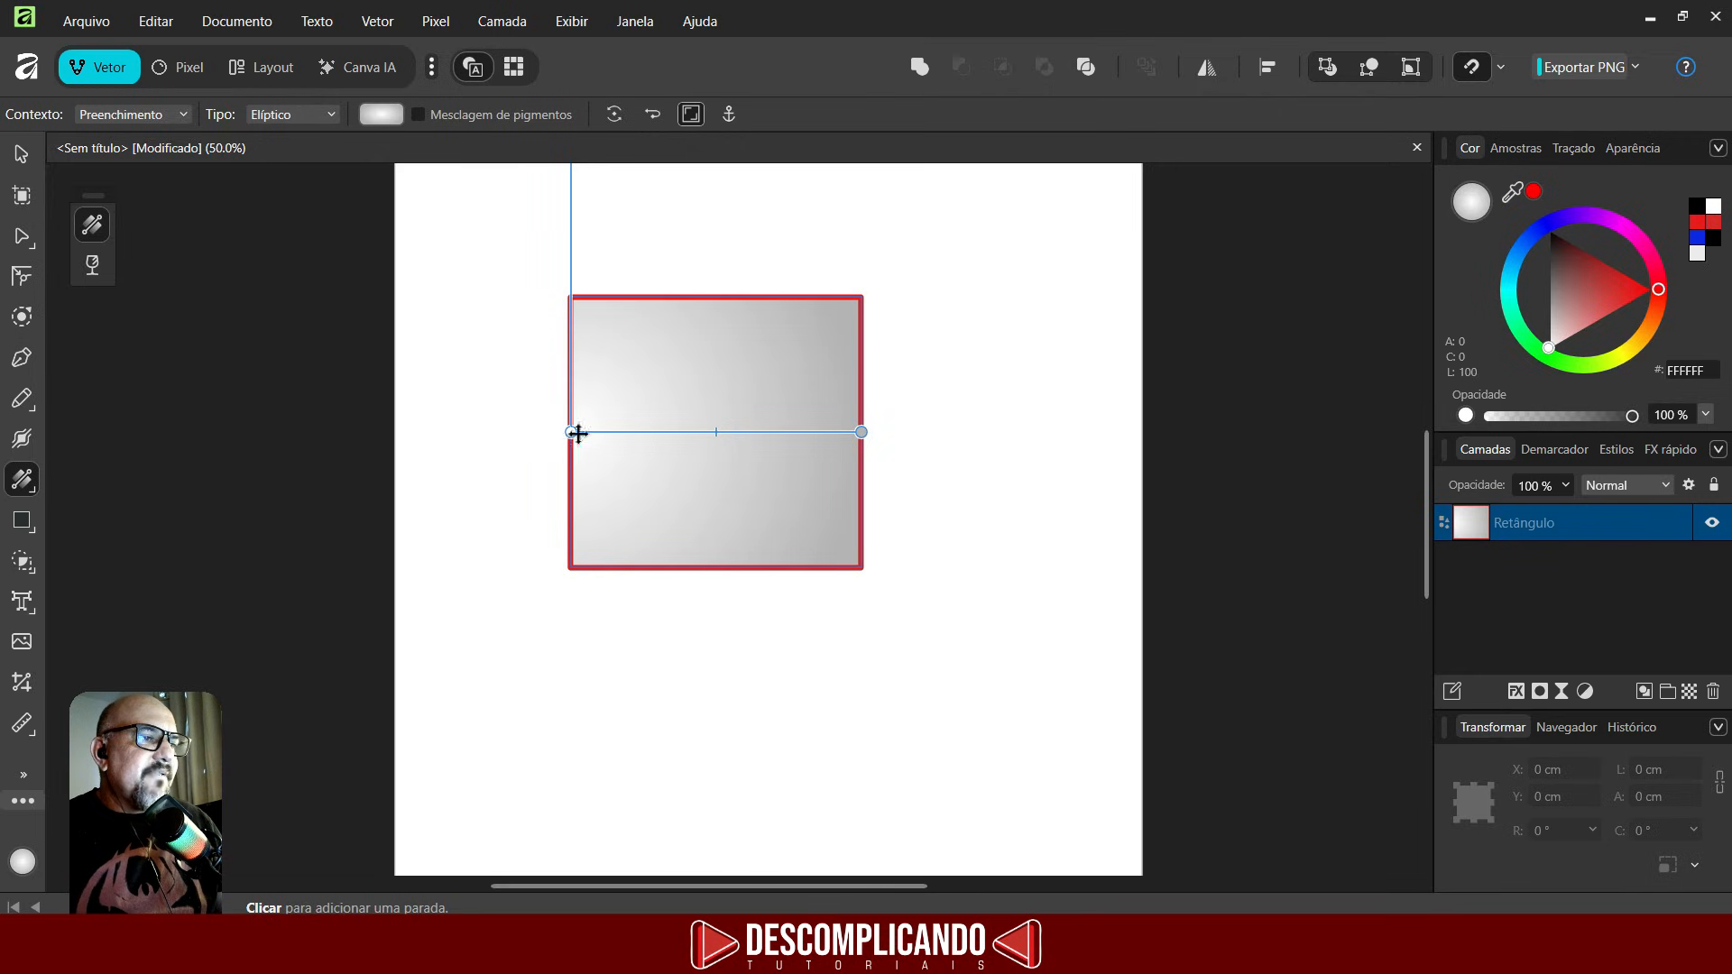
pyautogui.moveTo(572, 432); pyautogui.dragTo(716, 432)
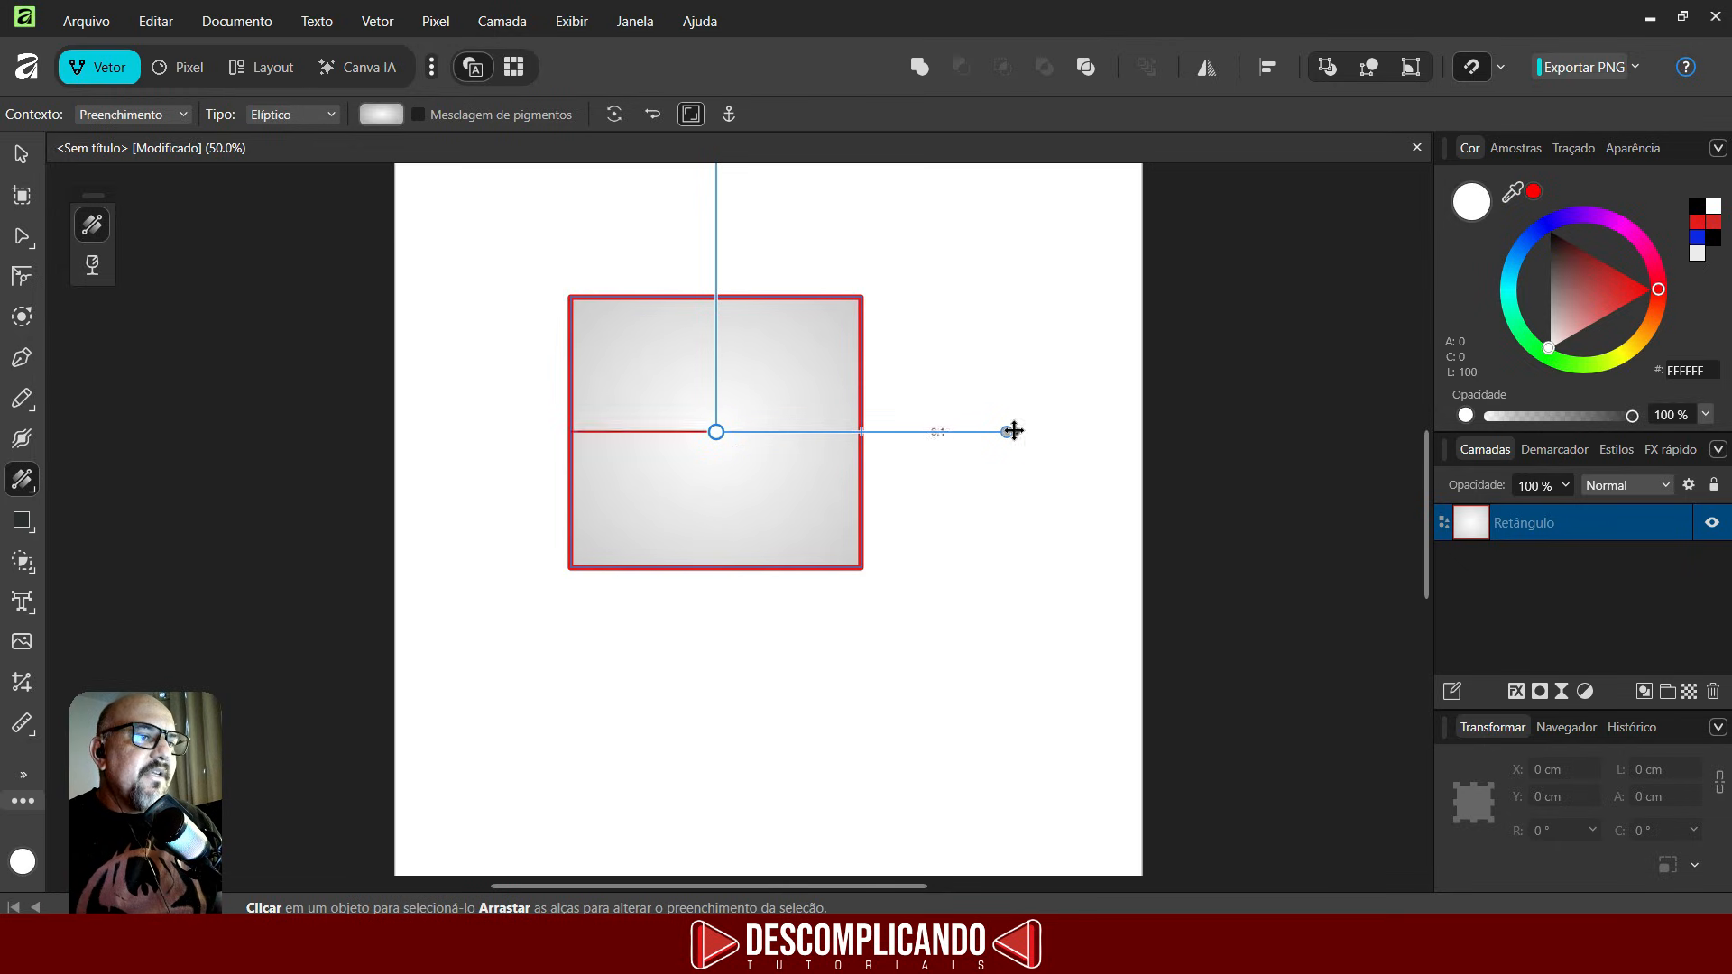
pyautogui.moveTo(1009, 431); pyautogui.dragTo(875, 433)
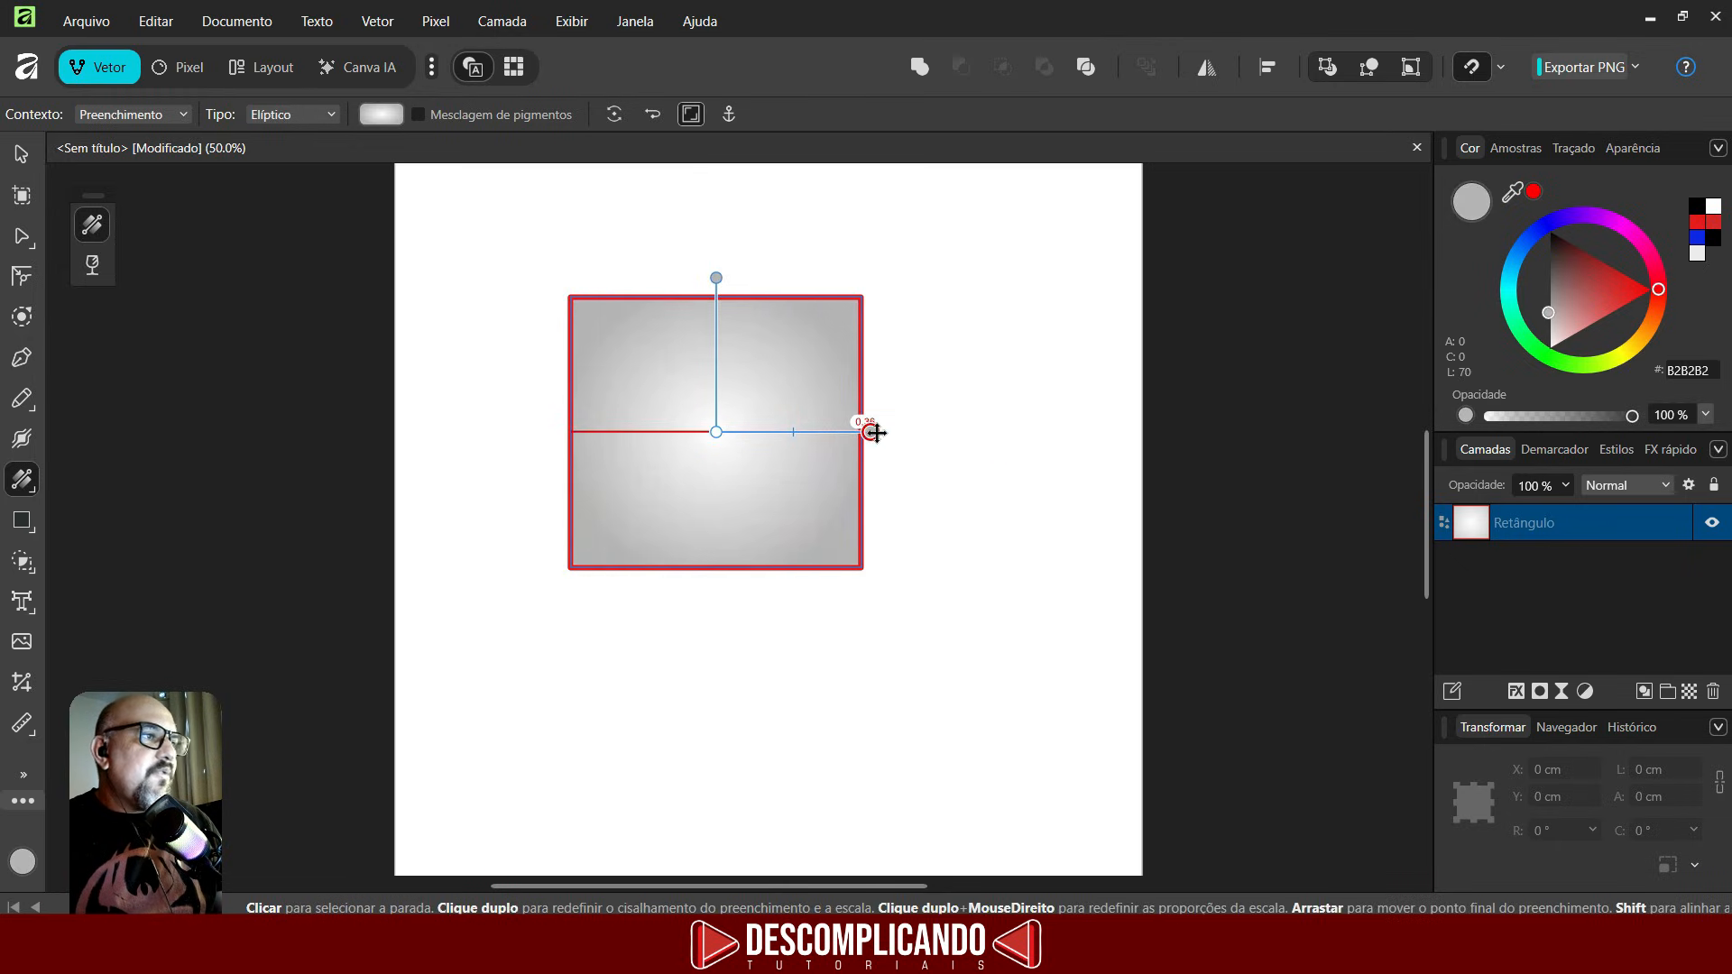
# - Set the elliptical gradient's start stop colour to red
pyautogui.click(381, 114)
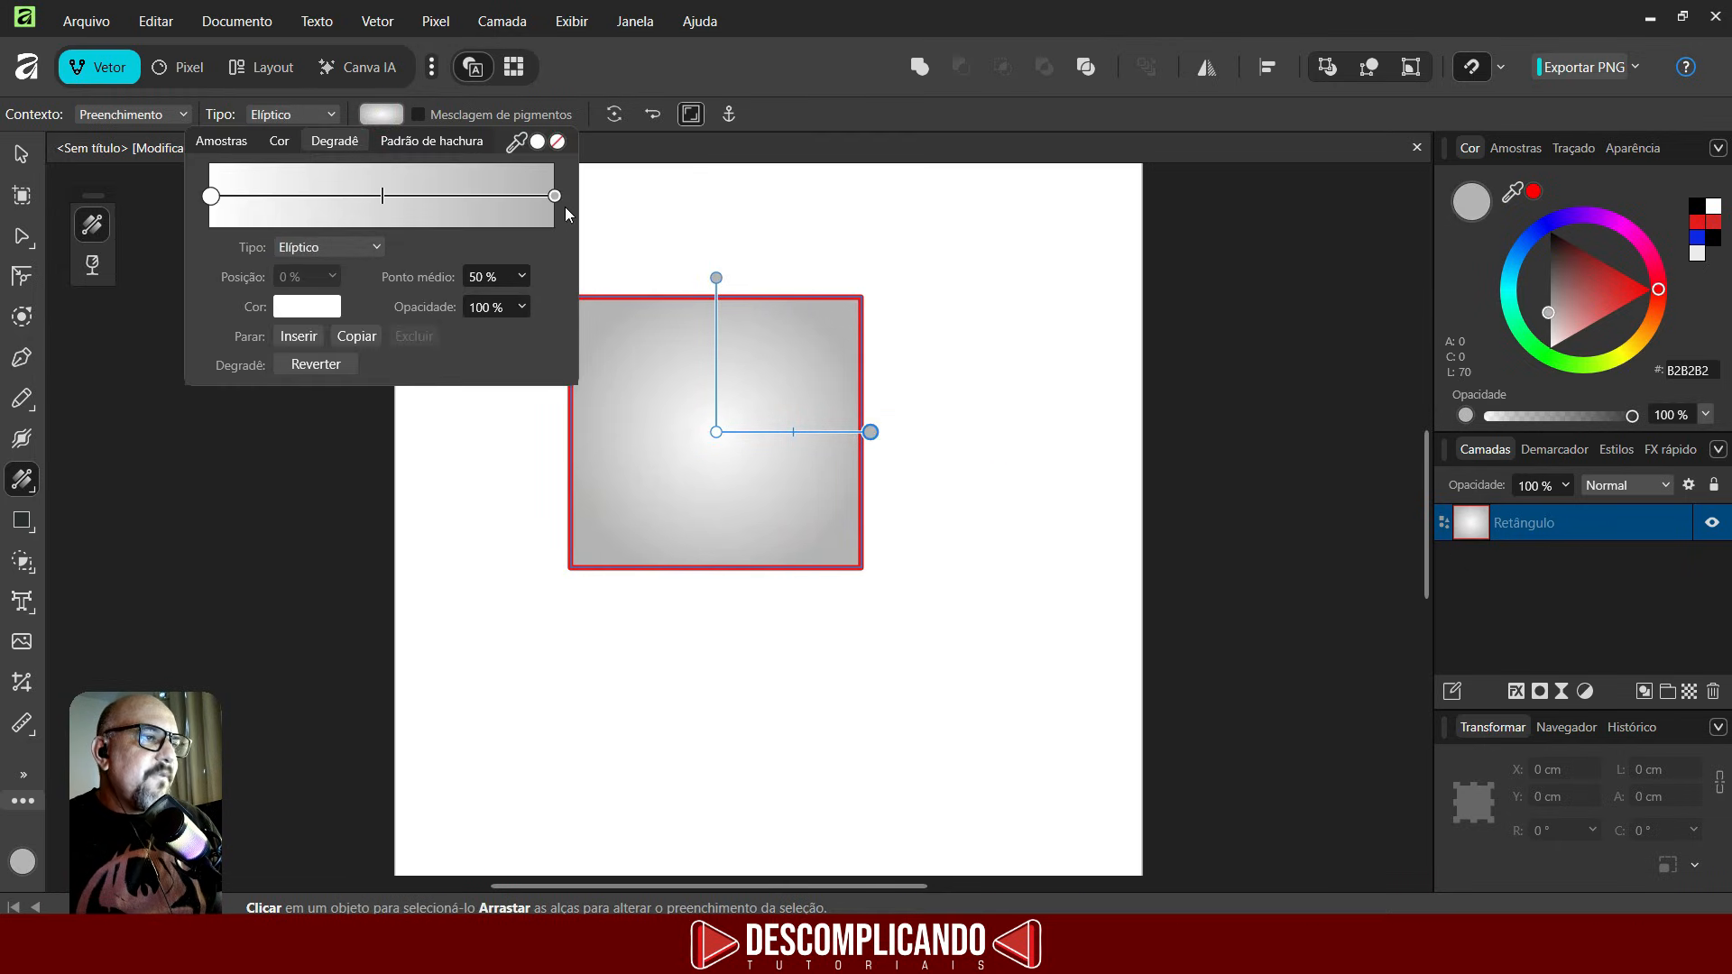
pyautogui.click(307, 307)
pyautogui.moveTo(438, 494); pyautogui.dragTo(466, 485)
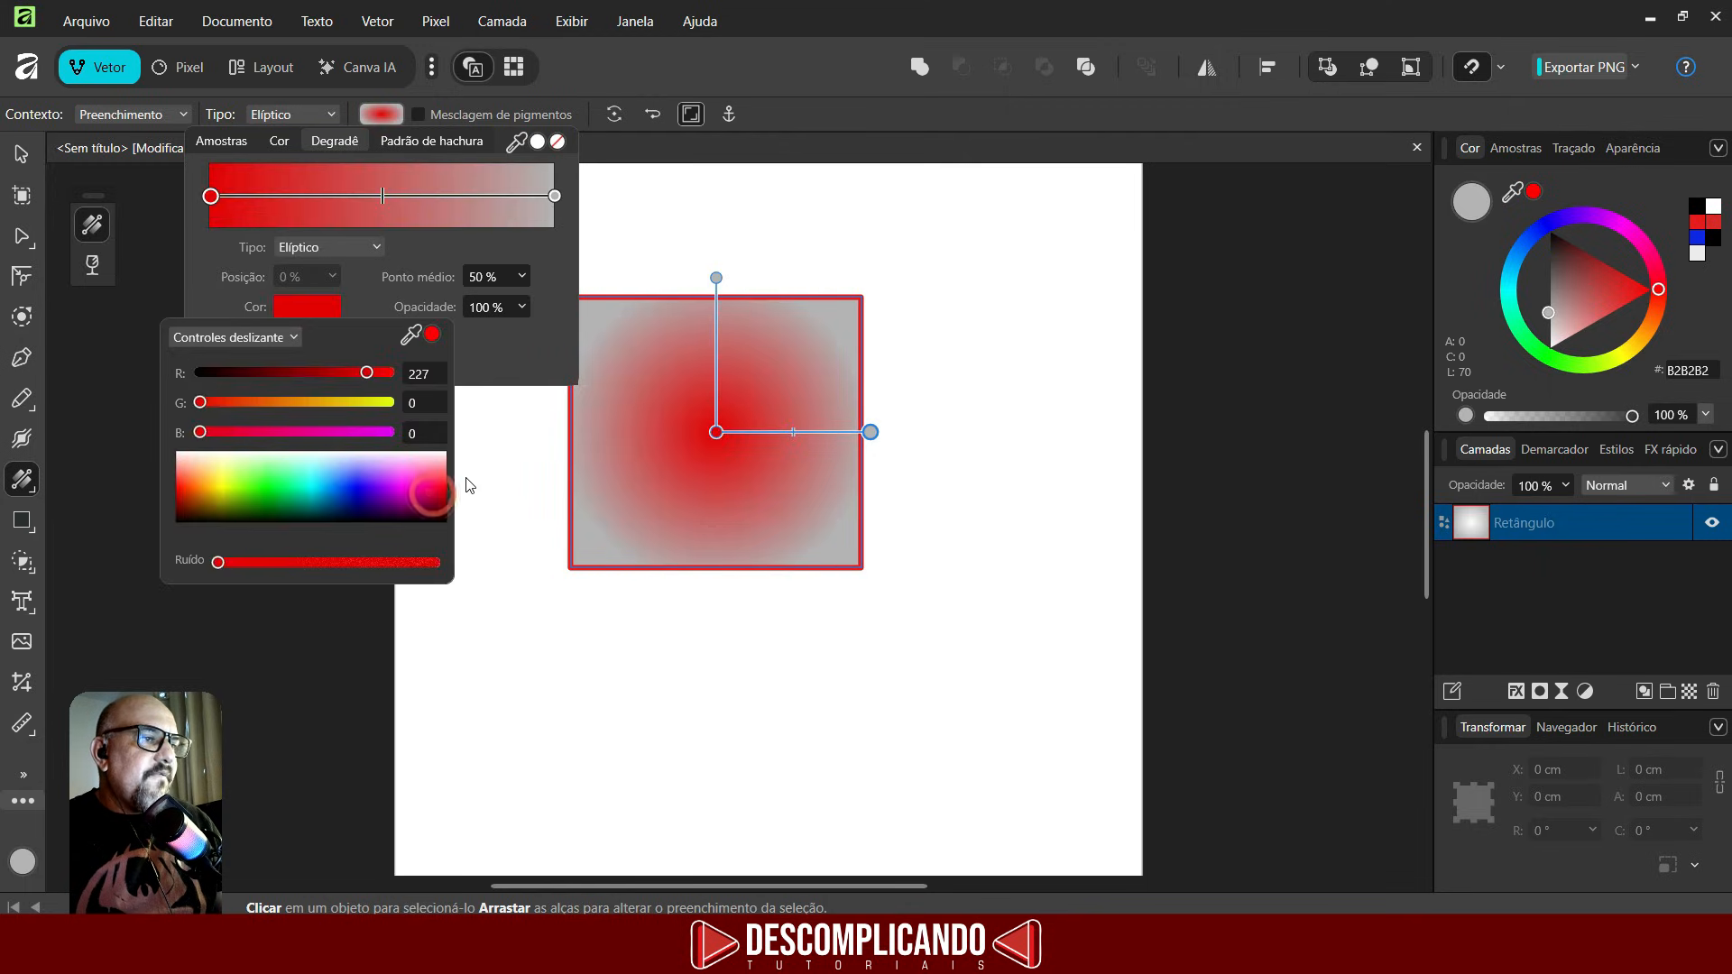
# - Set the gradient's end stop colour to light pink (R 255, G 198, B 198)
pyautogui.click(555, 196)
pyautogui.click(322, 309)
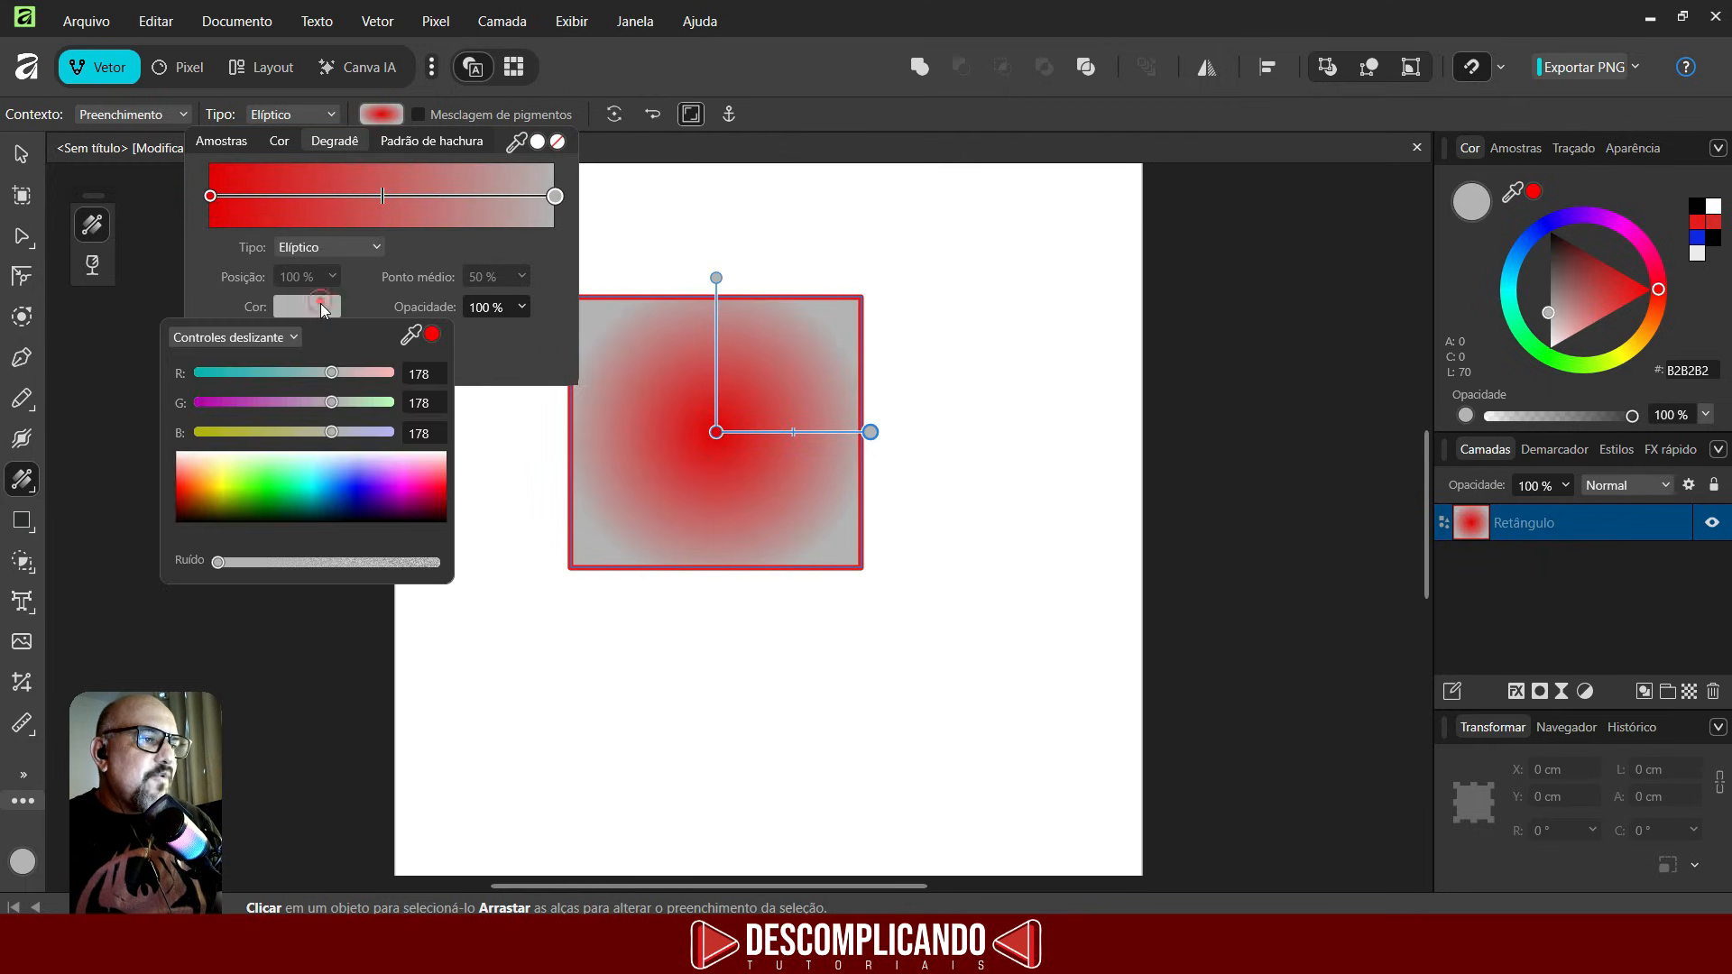
pyautogui.moveTo(437, 492); pyautogui.dragTo(468, 466)
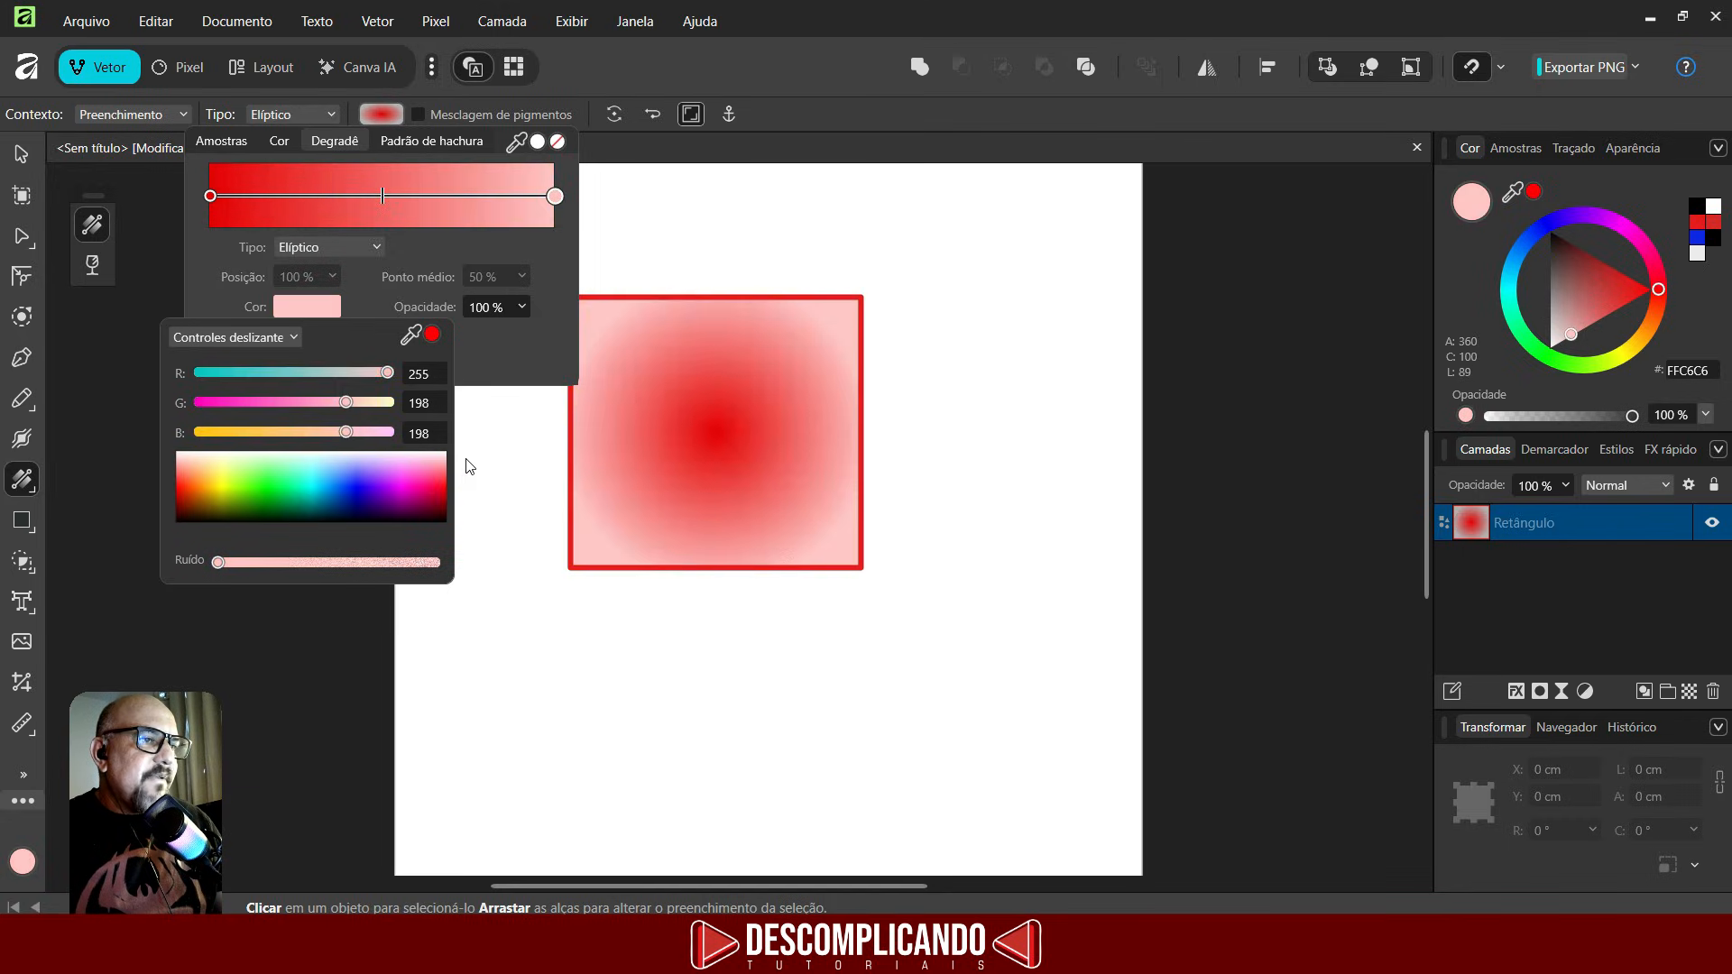
# - Change the fill type to Conical and then to Mesh
pyautogui.click(293, 113)
pyautogui.click(296, 268)
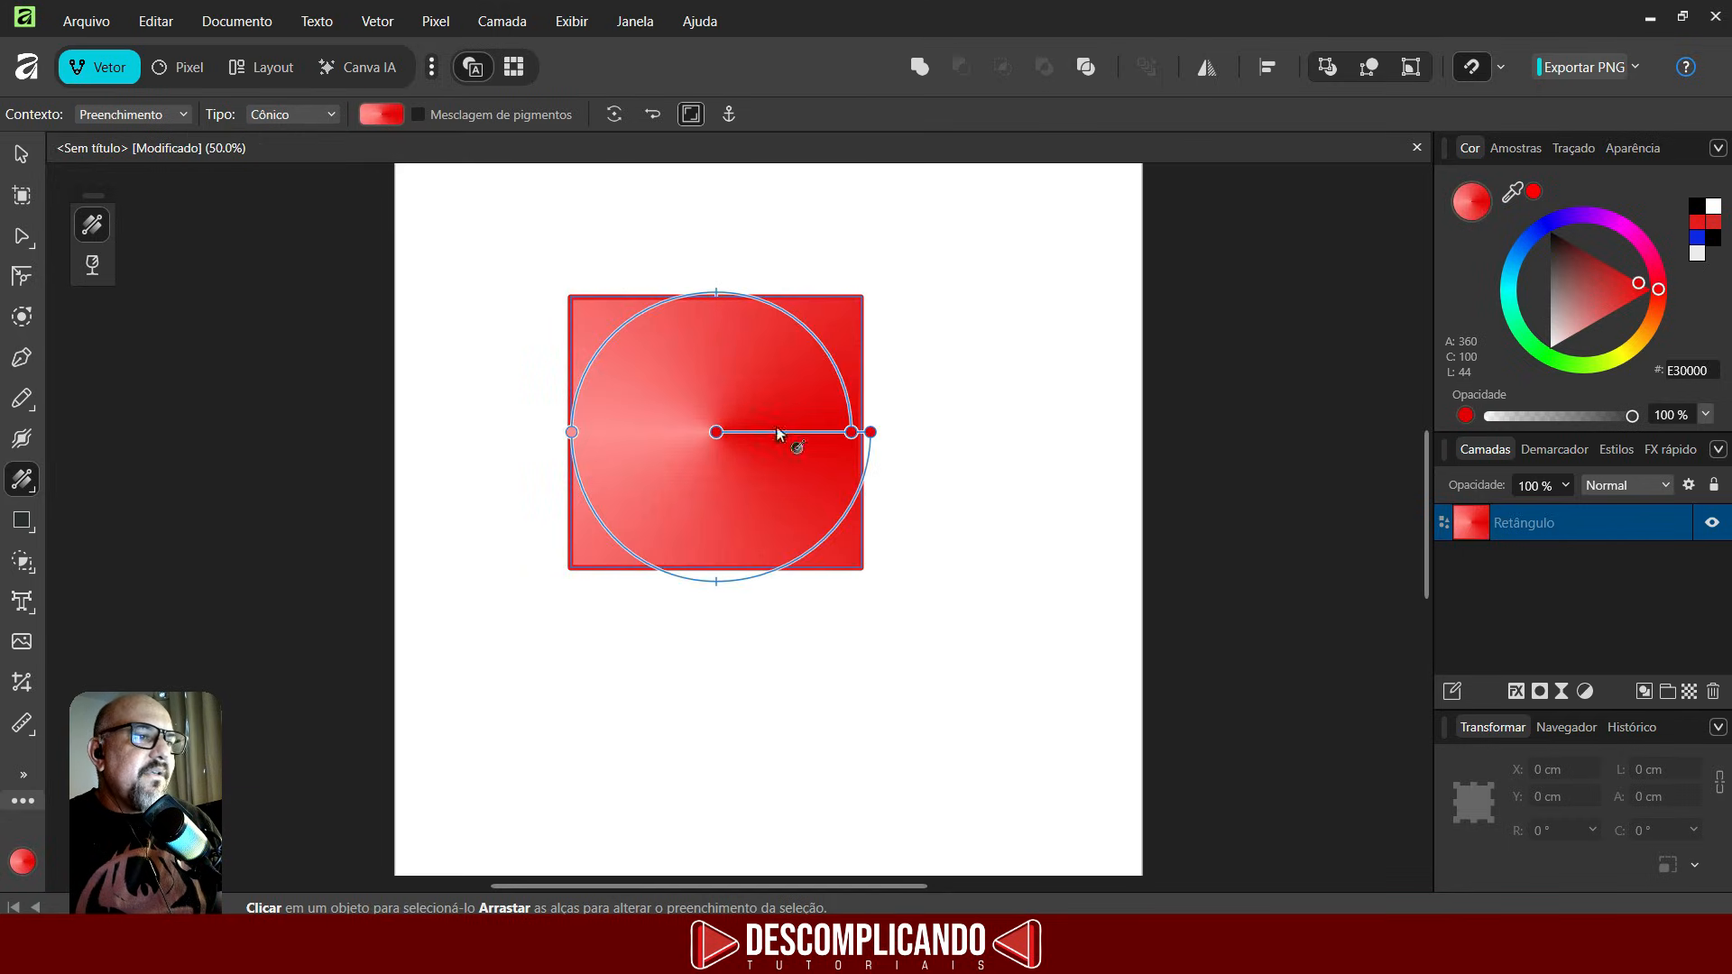
pyautogui.click(317, 113)
pyautogui.click(287, 301)
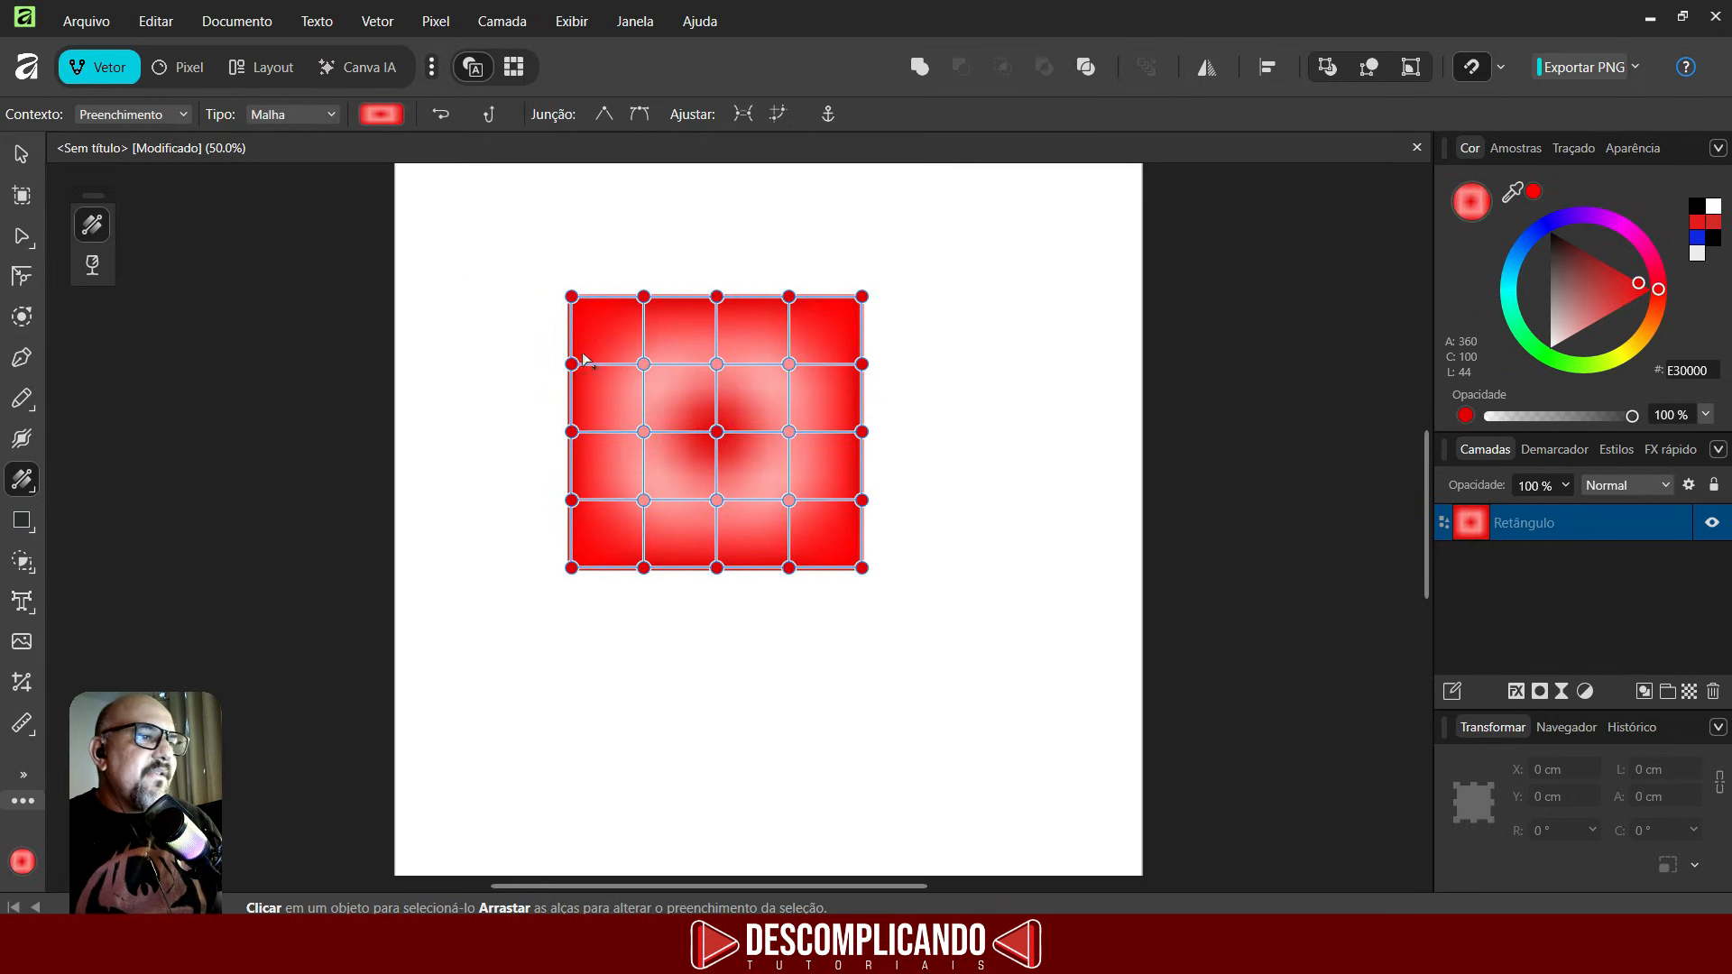
# - Drag several mesh nodes to warp the mesh fill
pyautogui.moveTo(643, 363); pyautogui.dragTo(686, 397)
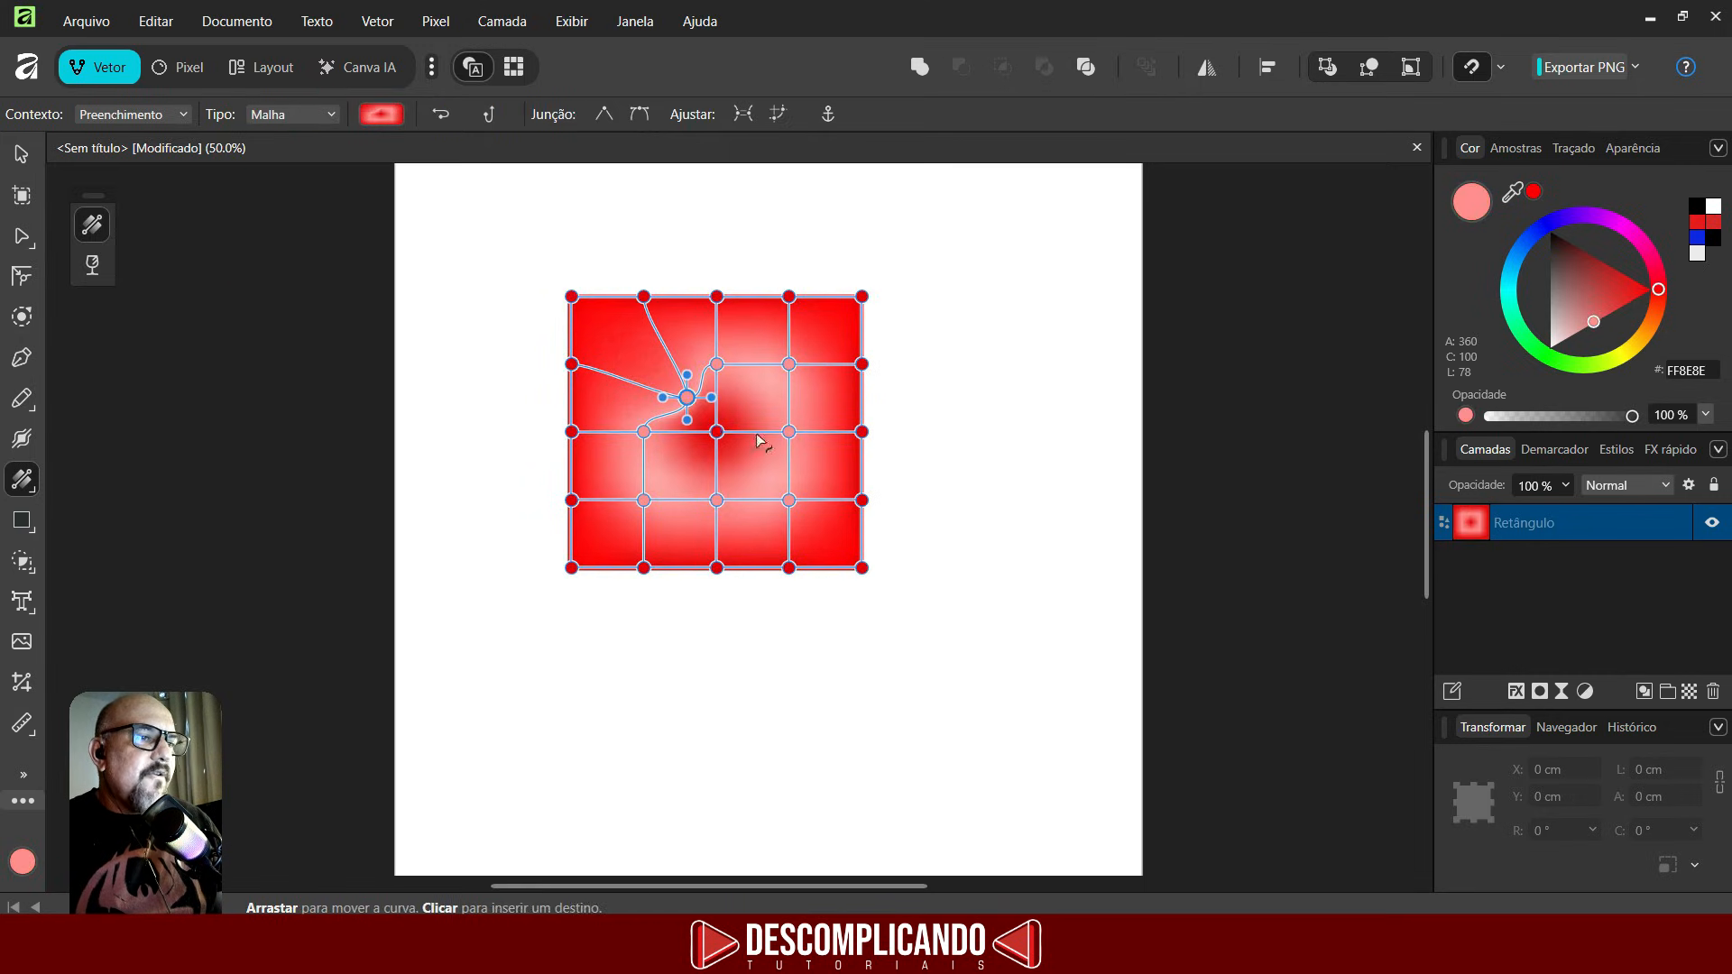
pyautogui.moveTo(788, 431); pyautogui.dragTo(769, 471)
pyautogui.moveTo(789, 364); pyautogui.dragTo(750, 310)
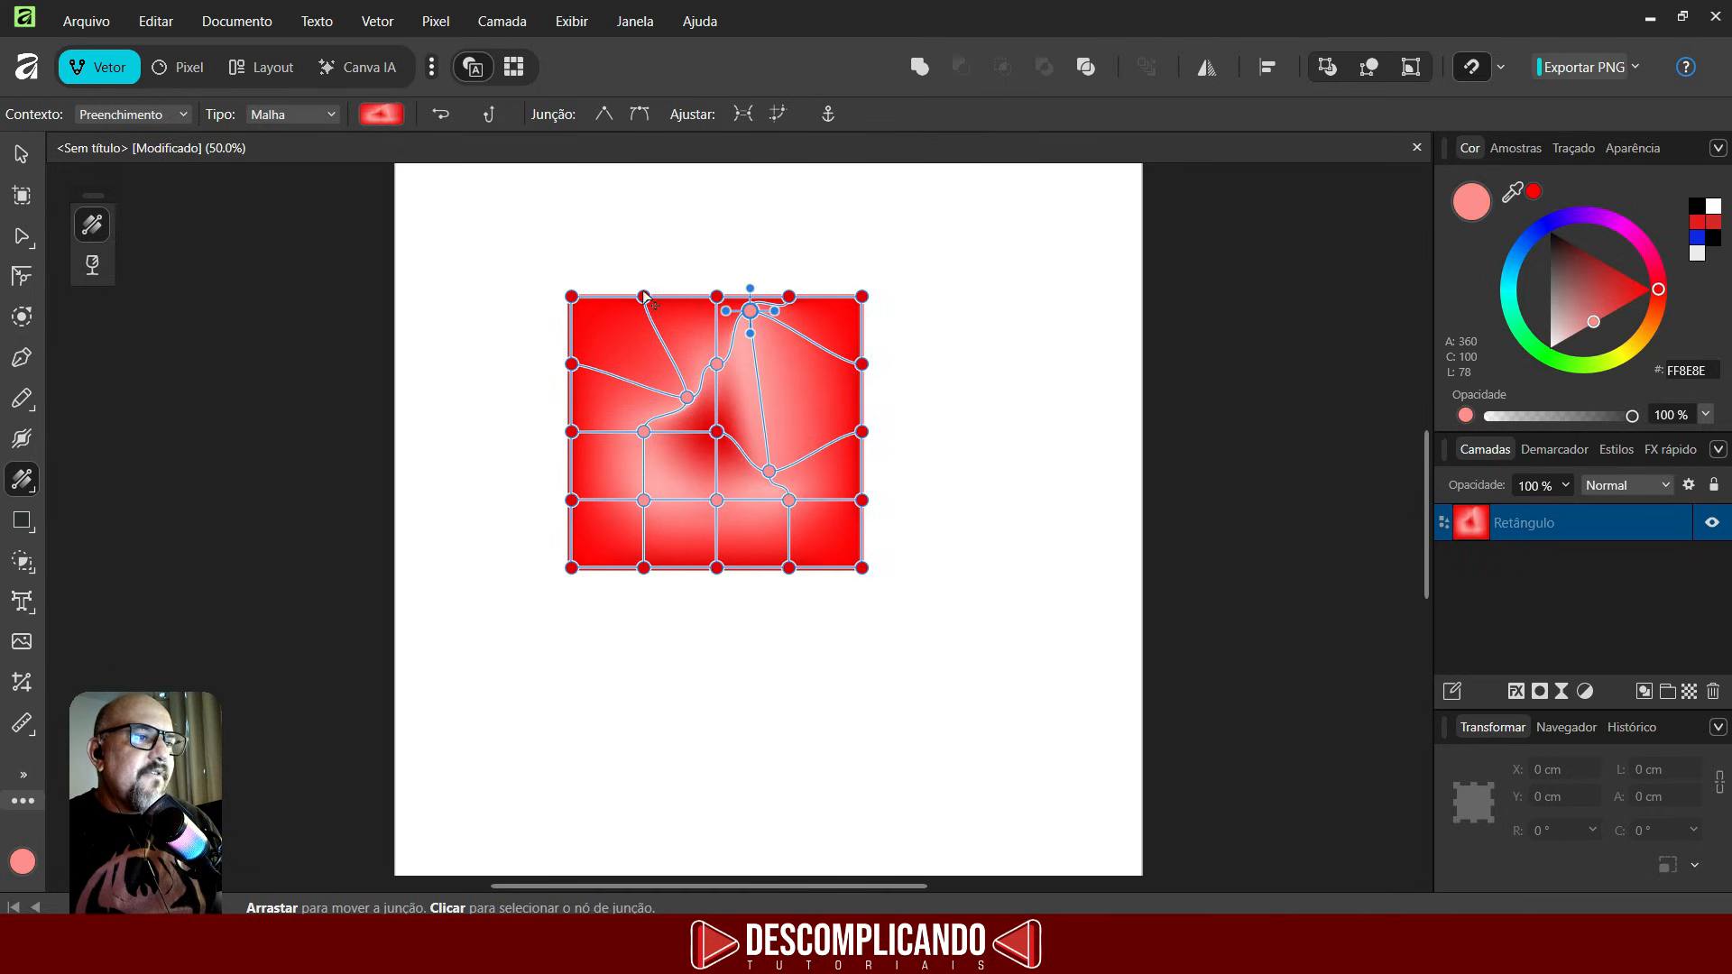
pyautogui.moveTo(643, 296); pyautogui.dragTo(646, 281)
# - Select the mesh nodes in the upper-left area and delete them
pyautogui.moveTo(572, 364); pyautogui.dragTo(768, 486)
pyautogui.press('Delete')
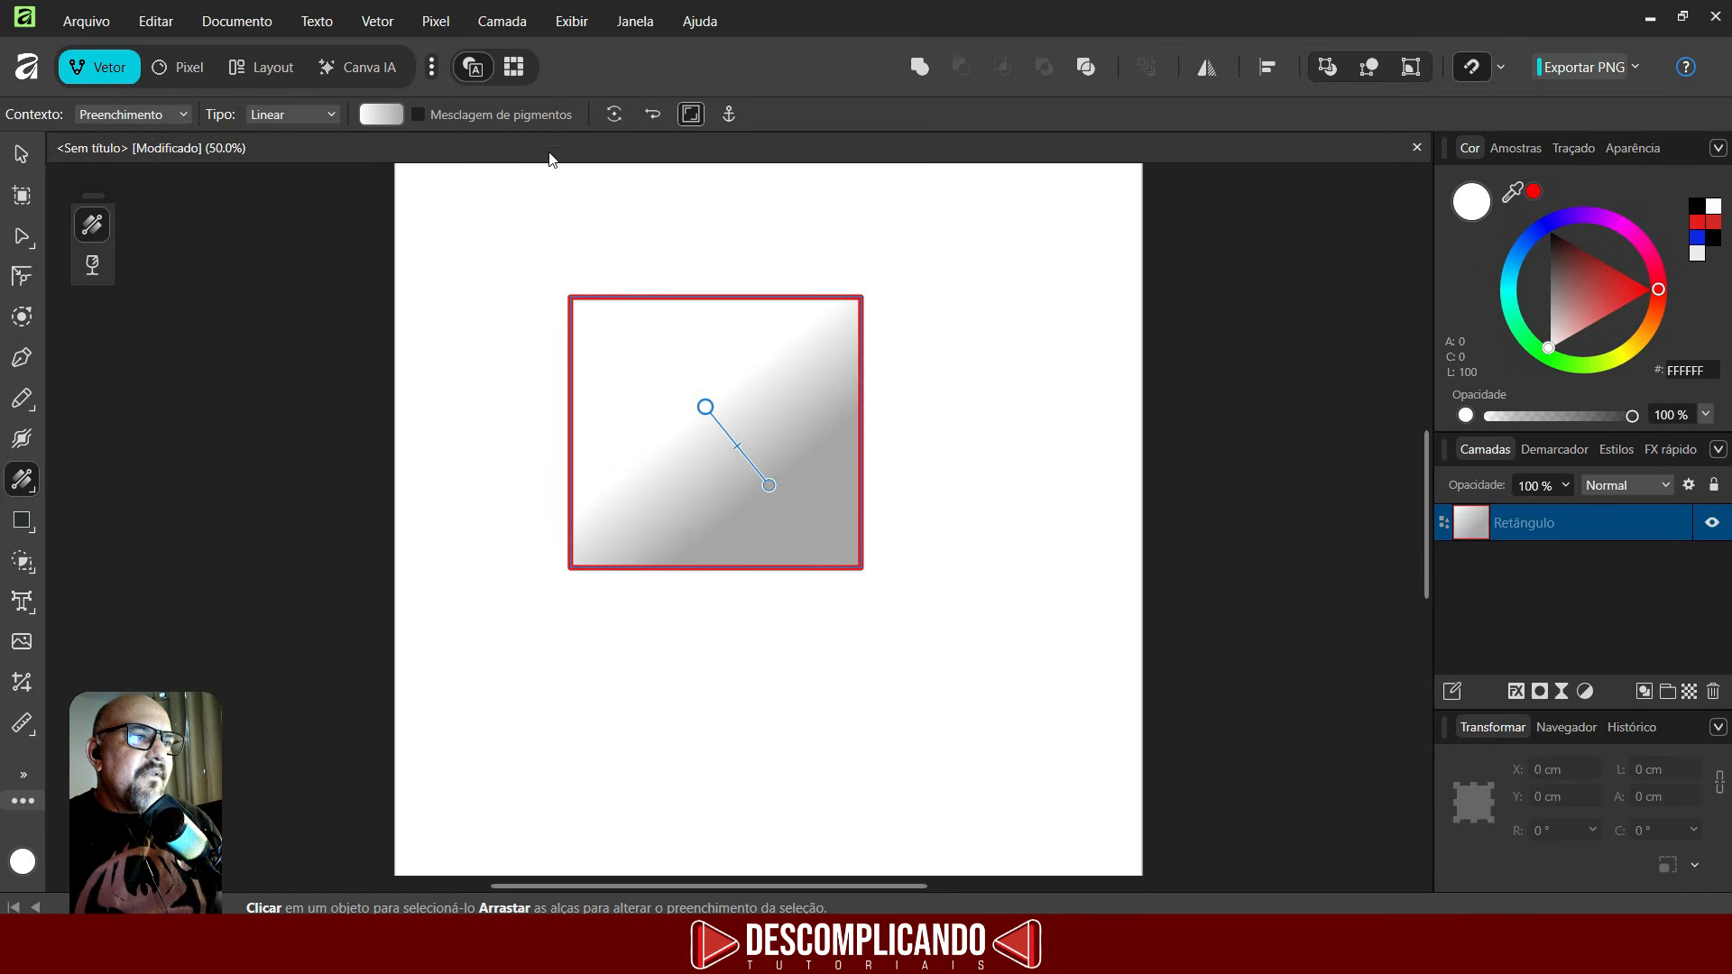
pyautogui.click(611, 113)
pyautogui.click(612, 114)
pyautogui.click(612, 116)
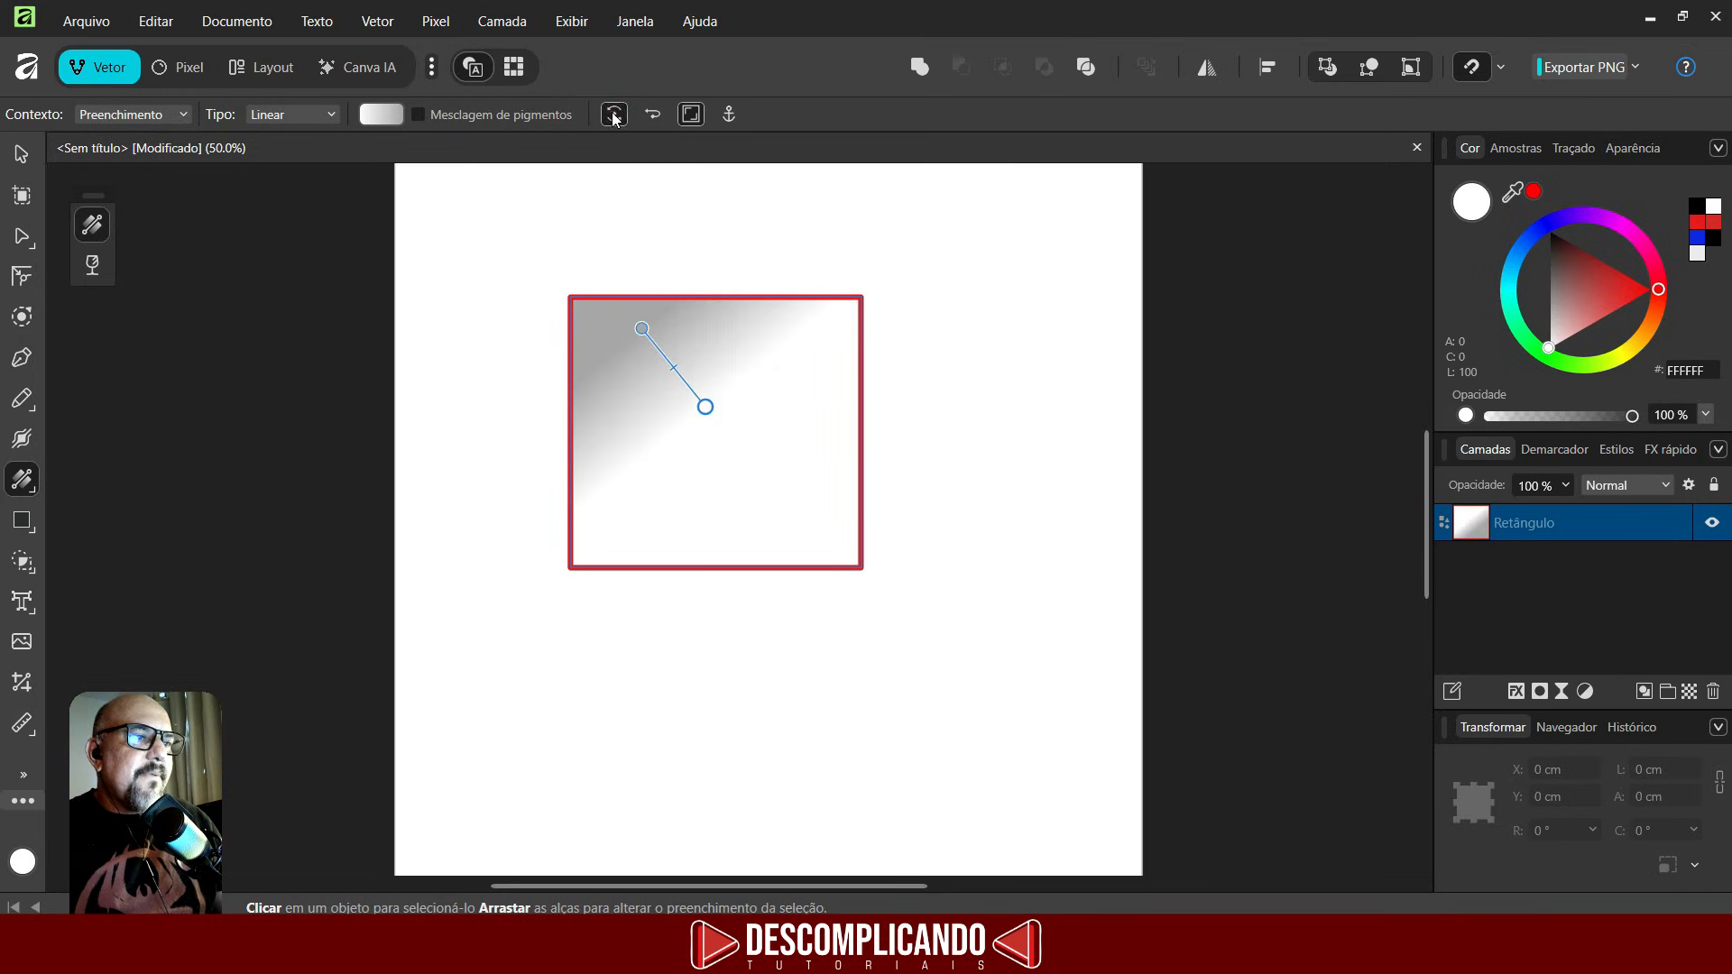
pyautogui.click(612, 116)
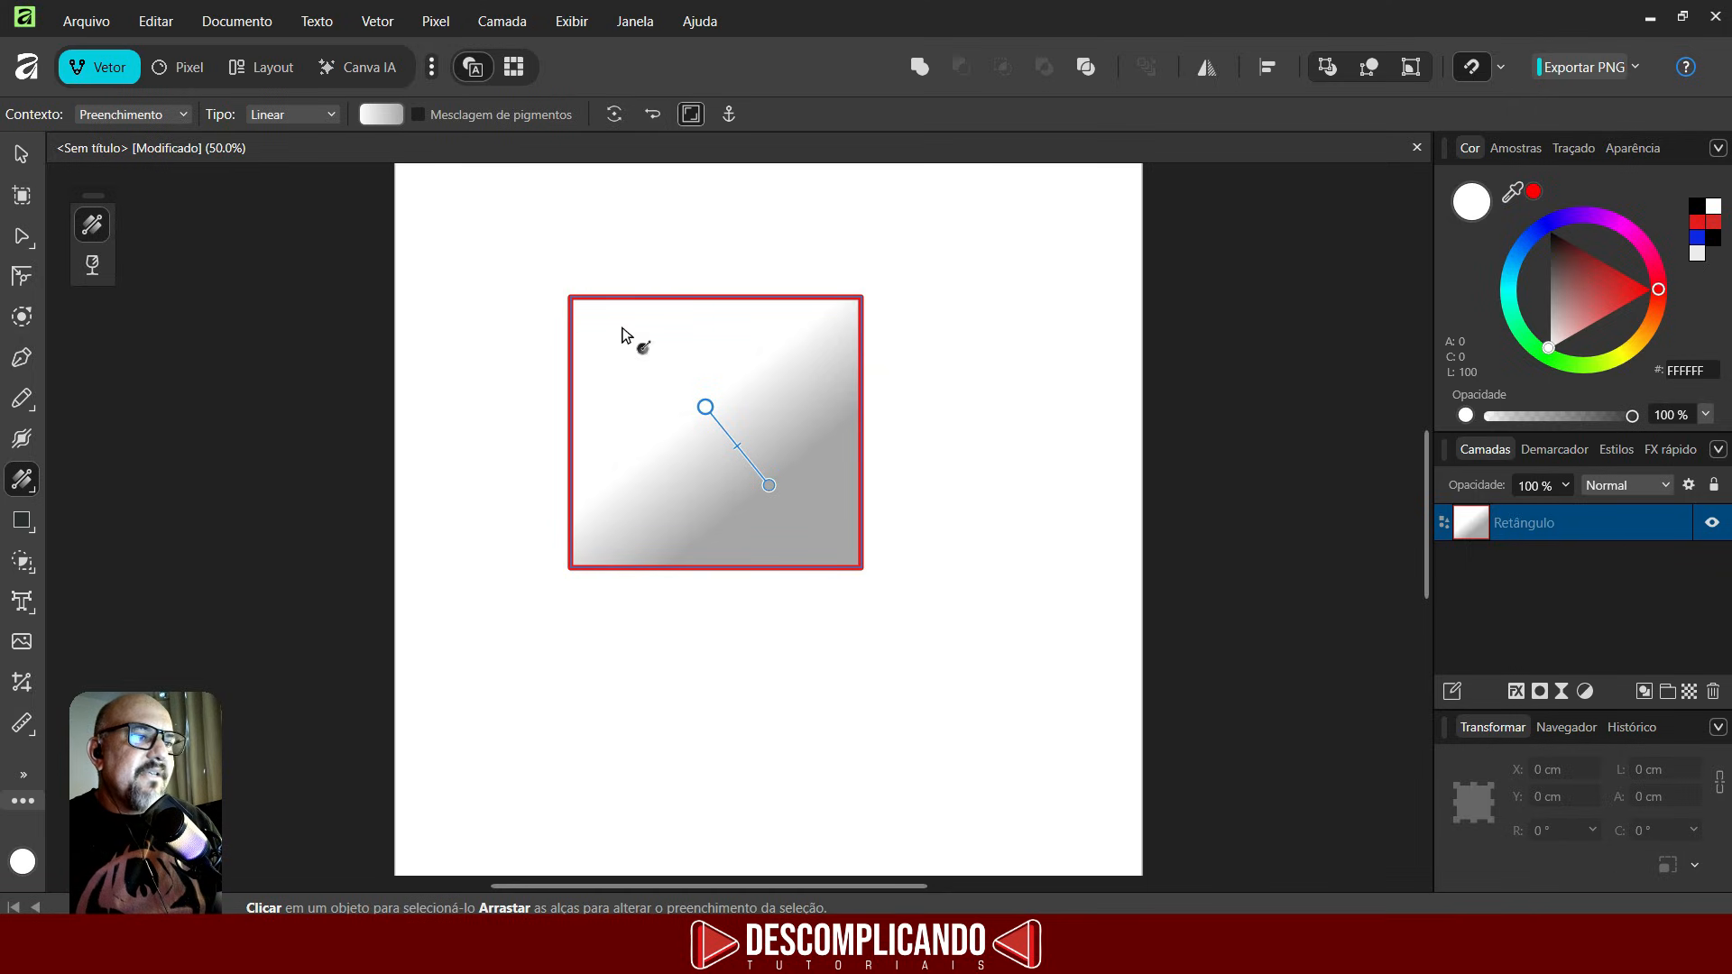
# - Reverse the rectangle's gradient, then switch its fill type to Solid
pyautogui.click(649, 115)
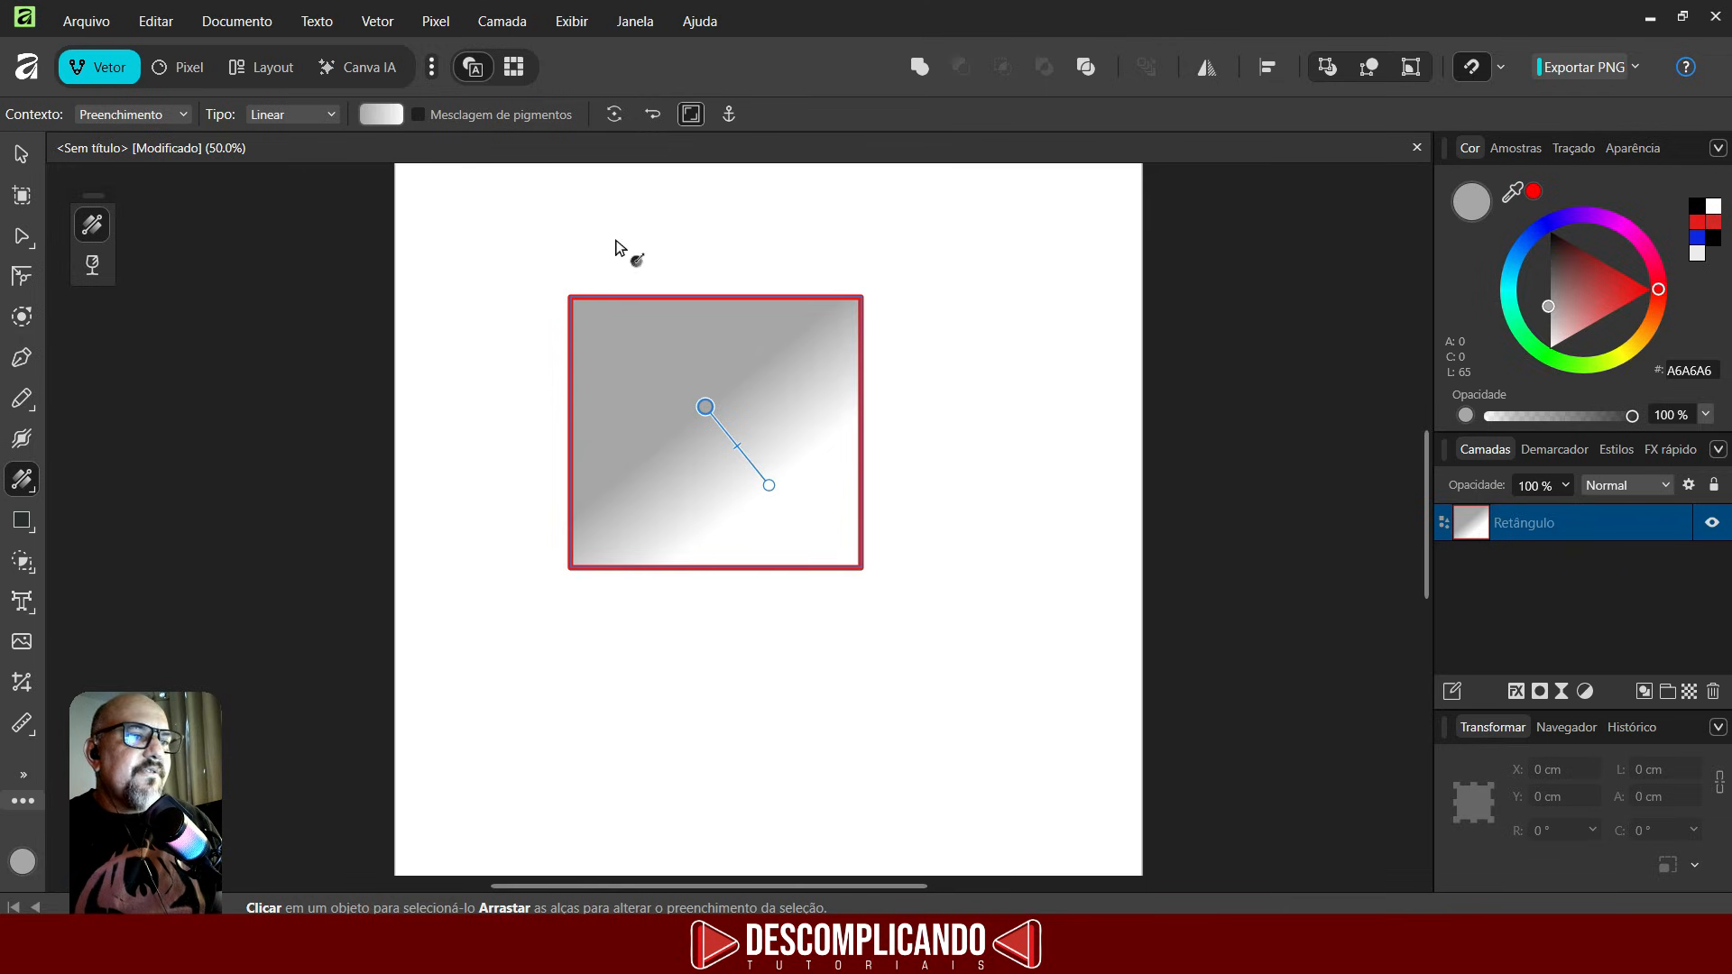
pyautogui.click(292, 114)
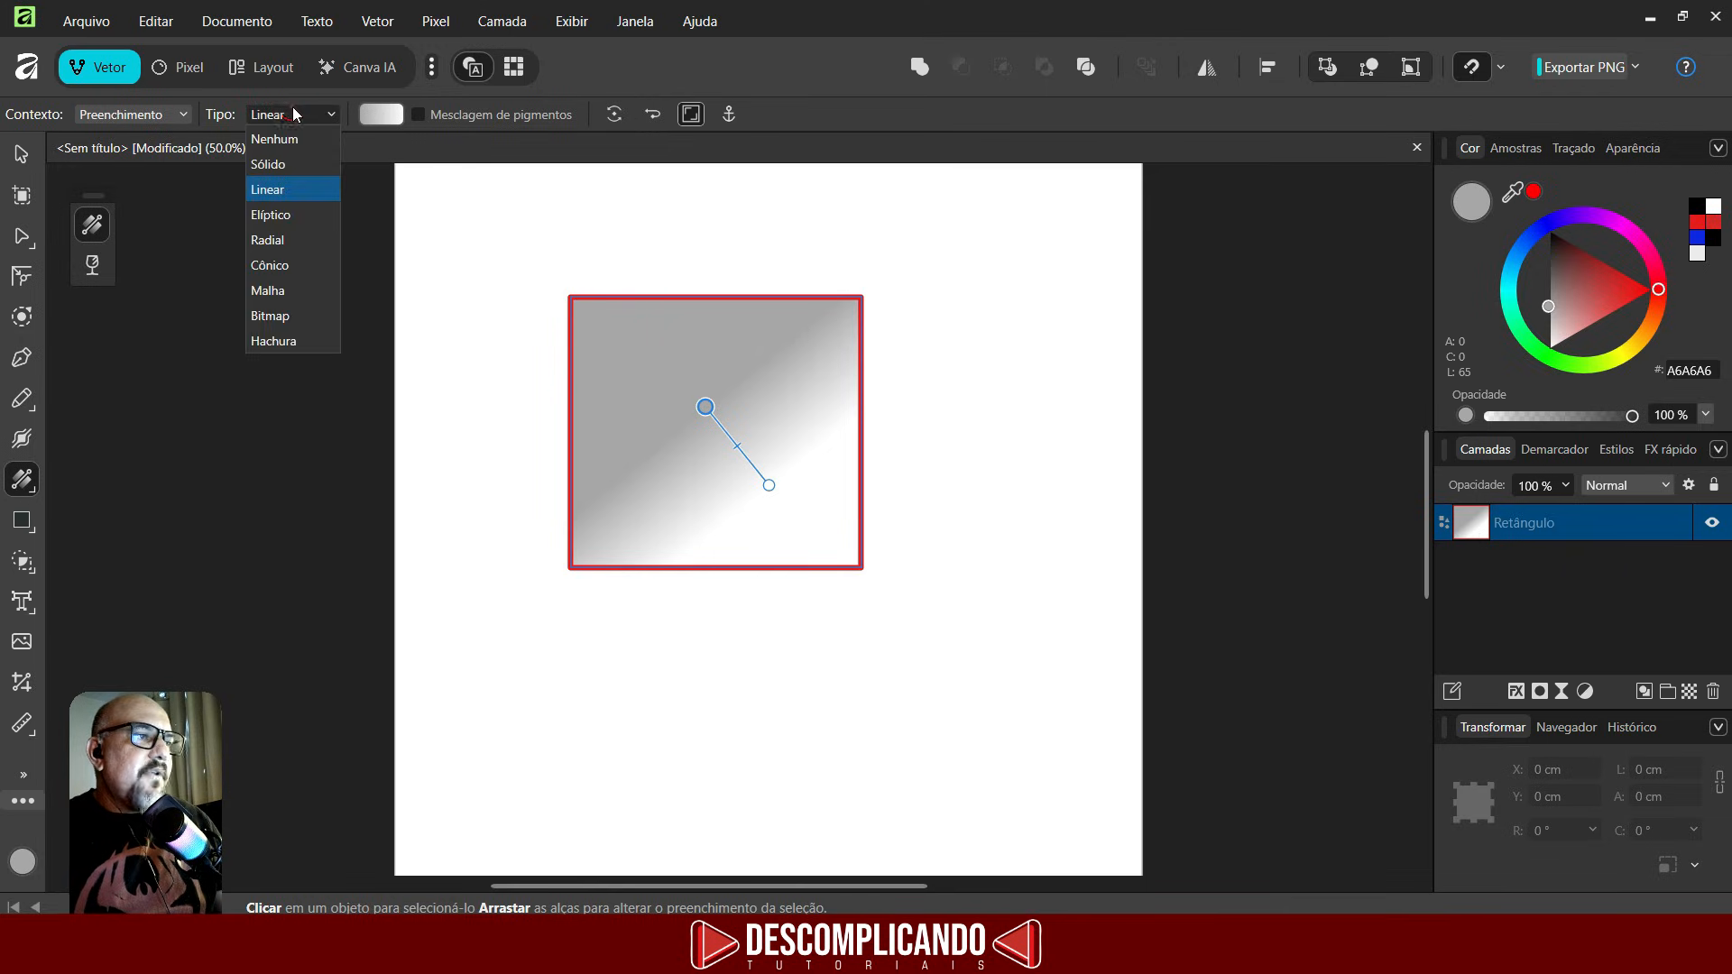
pyautogui.click(274, 165)
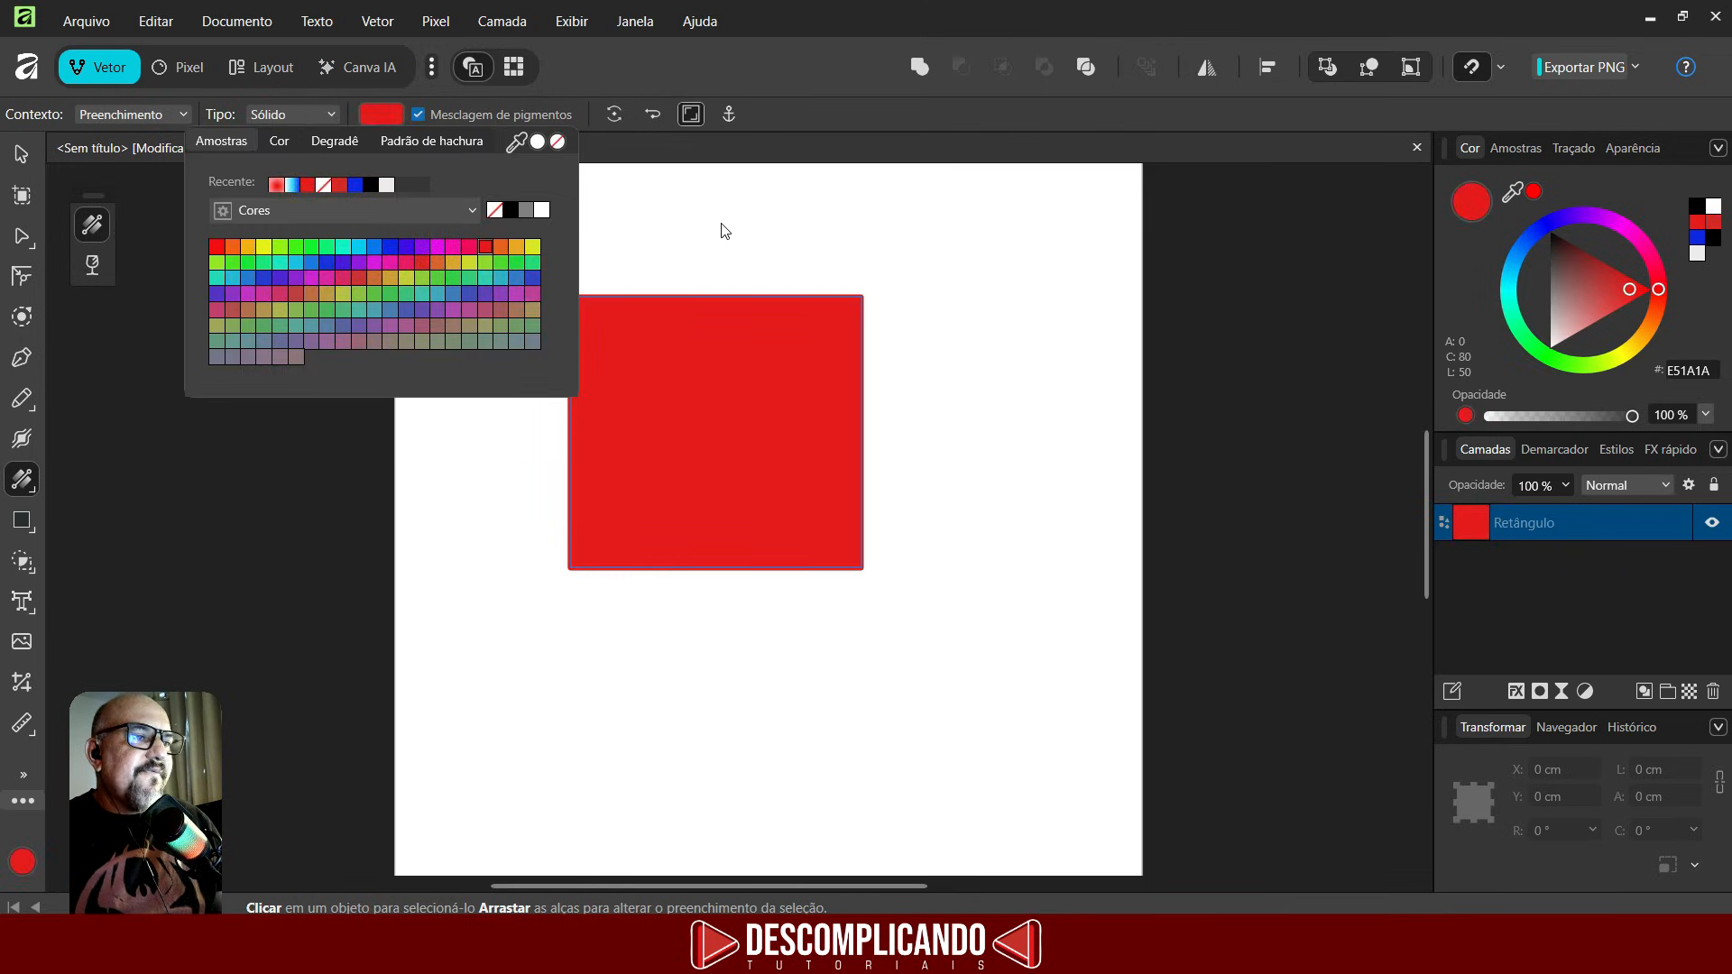
pyautogui.click(701, 232)
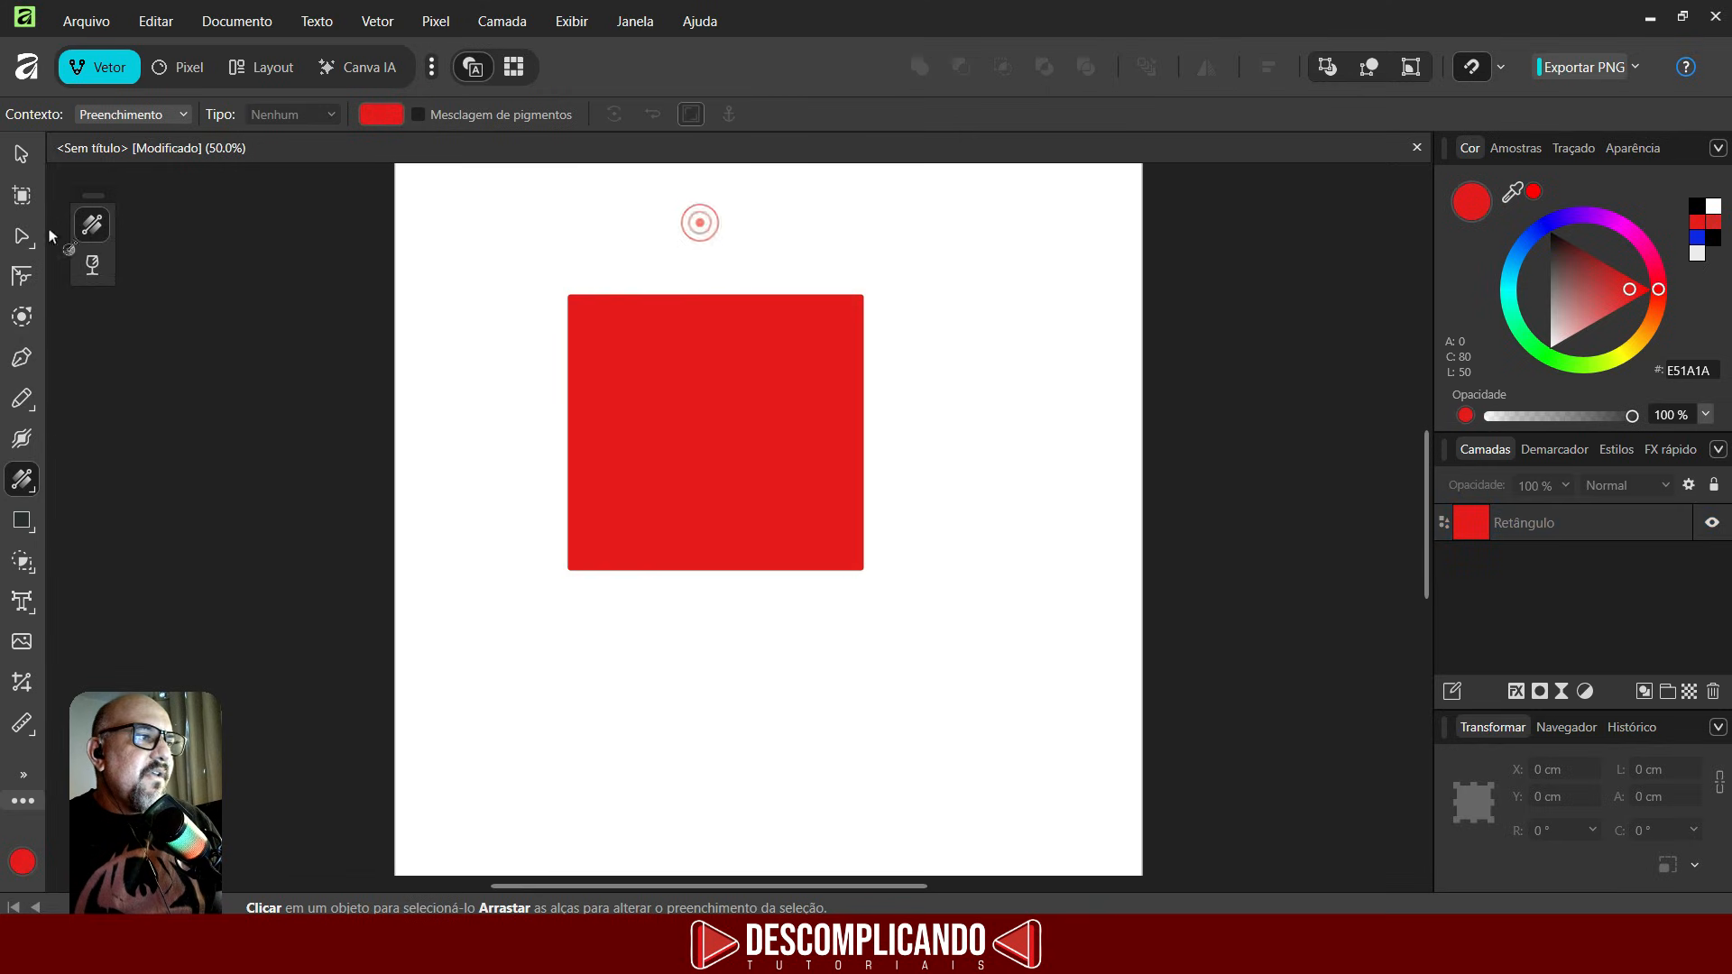
# - Duplicate the rectangle, offsetting the copy down and to the right
pyautogui.click(18, 156)
pyautogui.moveTo(725, 393)
pyautogui.mouseDown()
pyautogui.moveTo(726, 305)
pyautogui.moveTo(669, 527)
pyautogui.moveTo(608, 435)
pyautogui.moveTo(749, 460)
pyautogui.mouseUp()
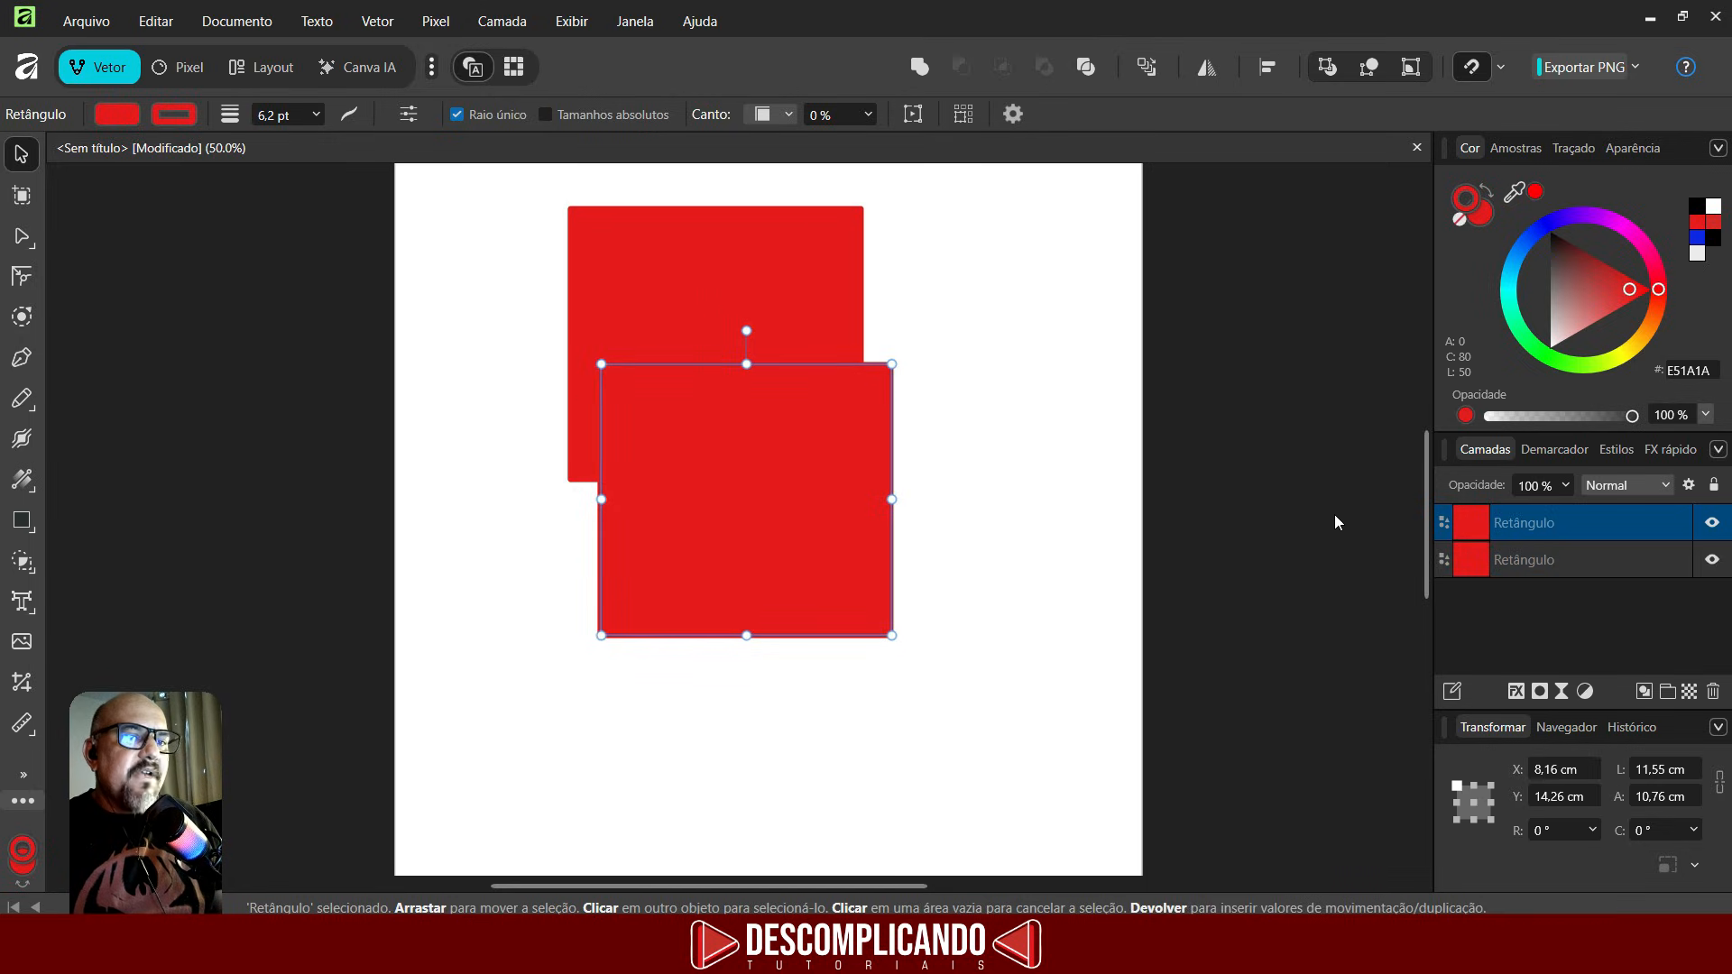
# - Select the back rectangle, remove its stroke and colour it green
pyautogui.click(1541, 563)
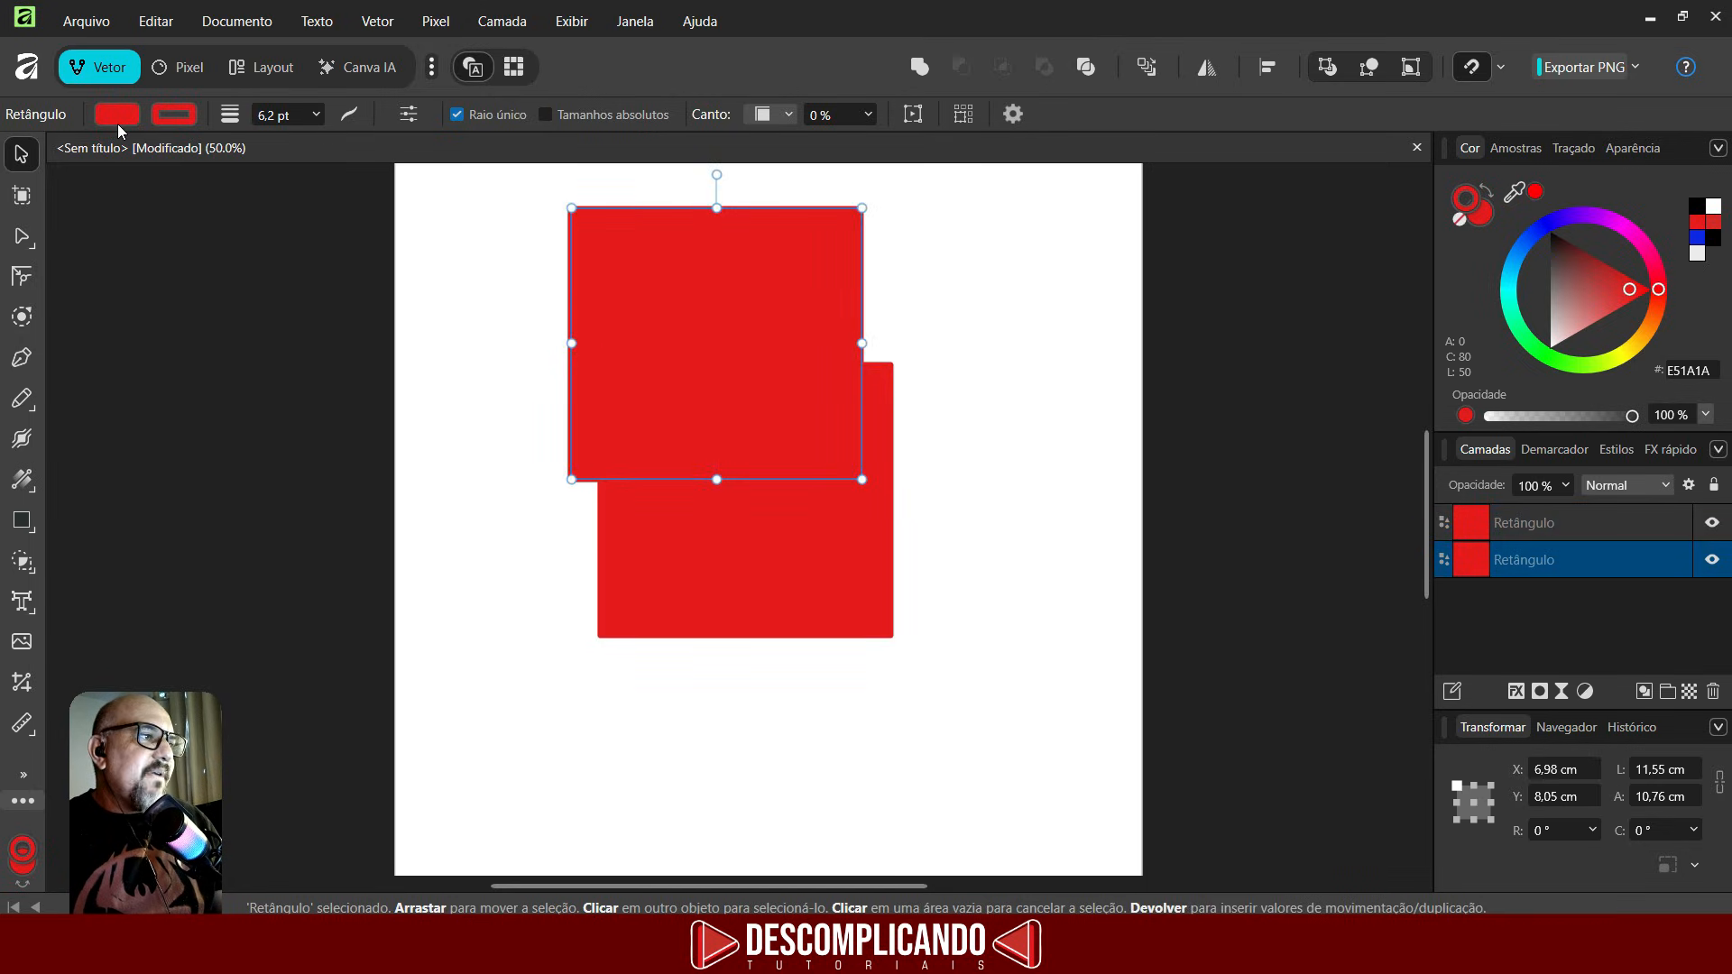
pyautogui.click(161, 116)
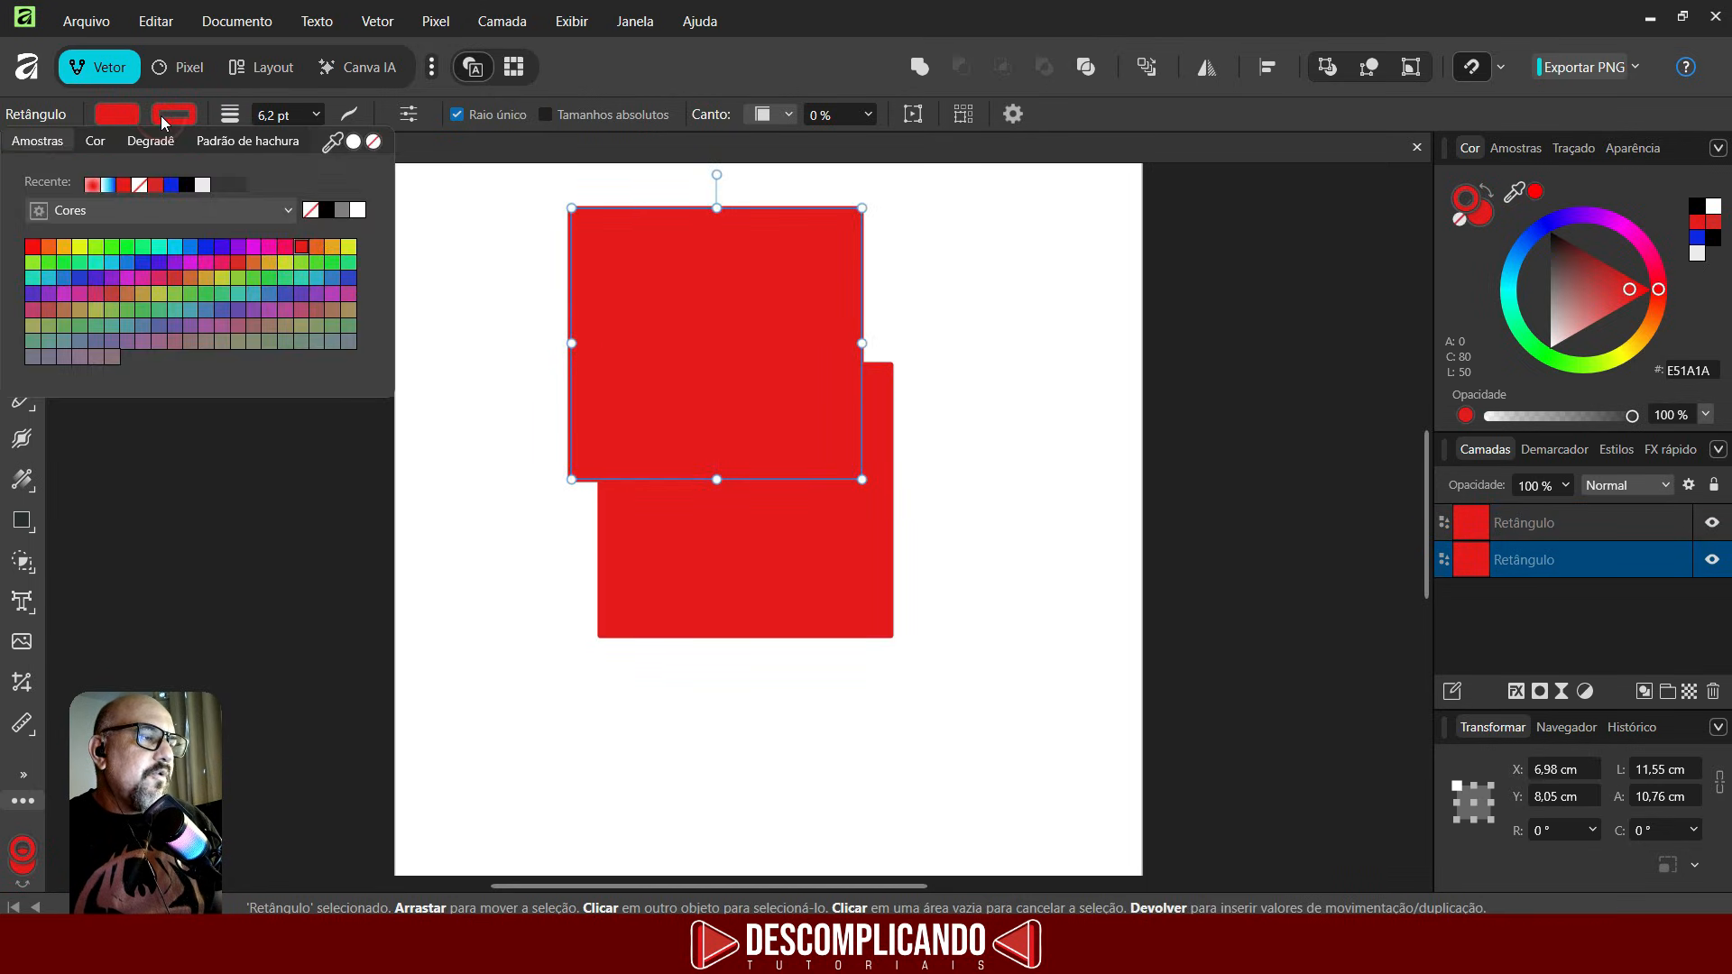
pyautogui.click(373, 141)
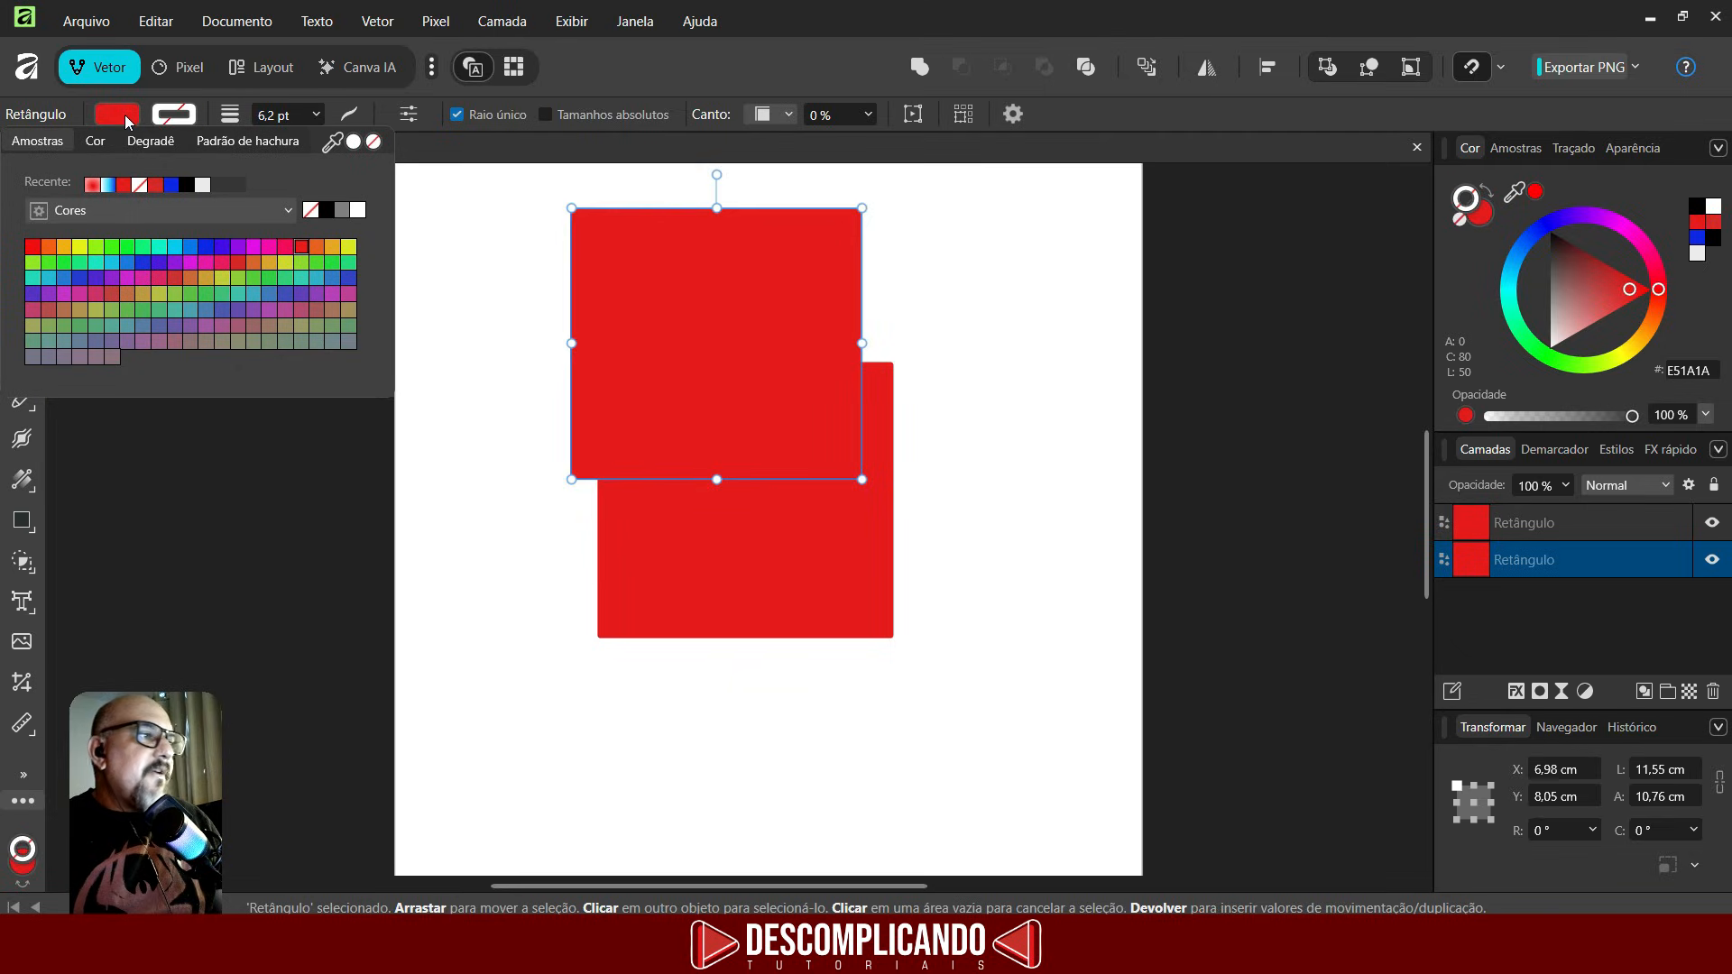
pyautogui.click(108, 246)
# - Apply a transparency gradient to the red rectangle, fading upward near its top
pyautogui.click(20, 483)
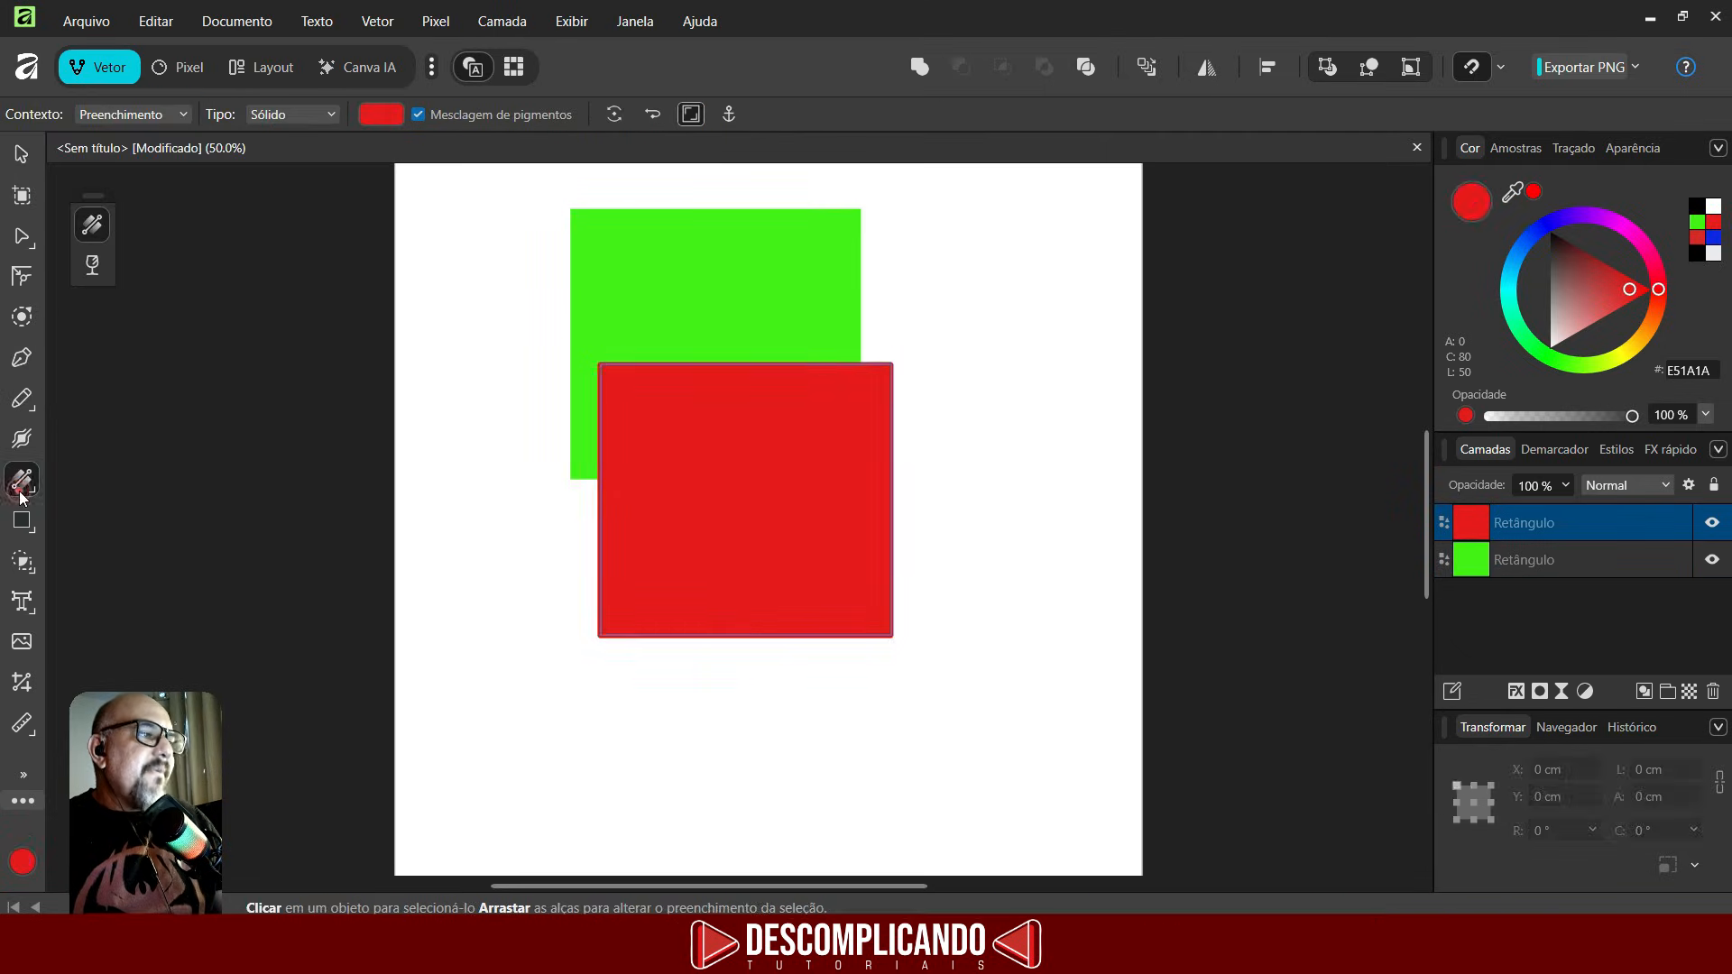
pyautogui.click(92, 266)
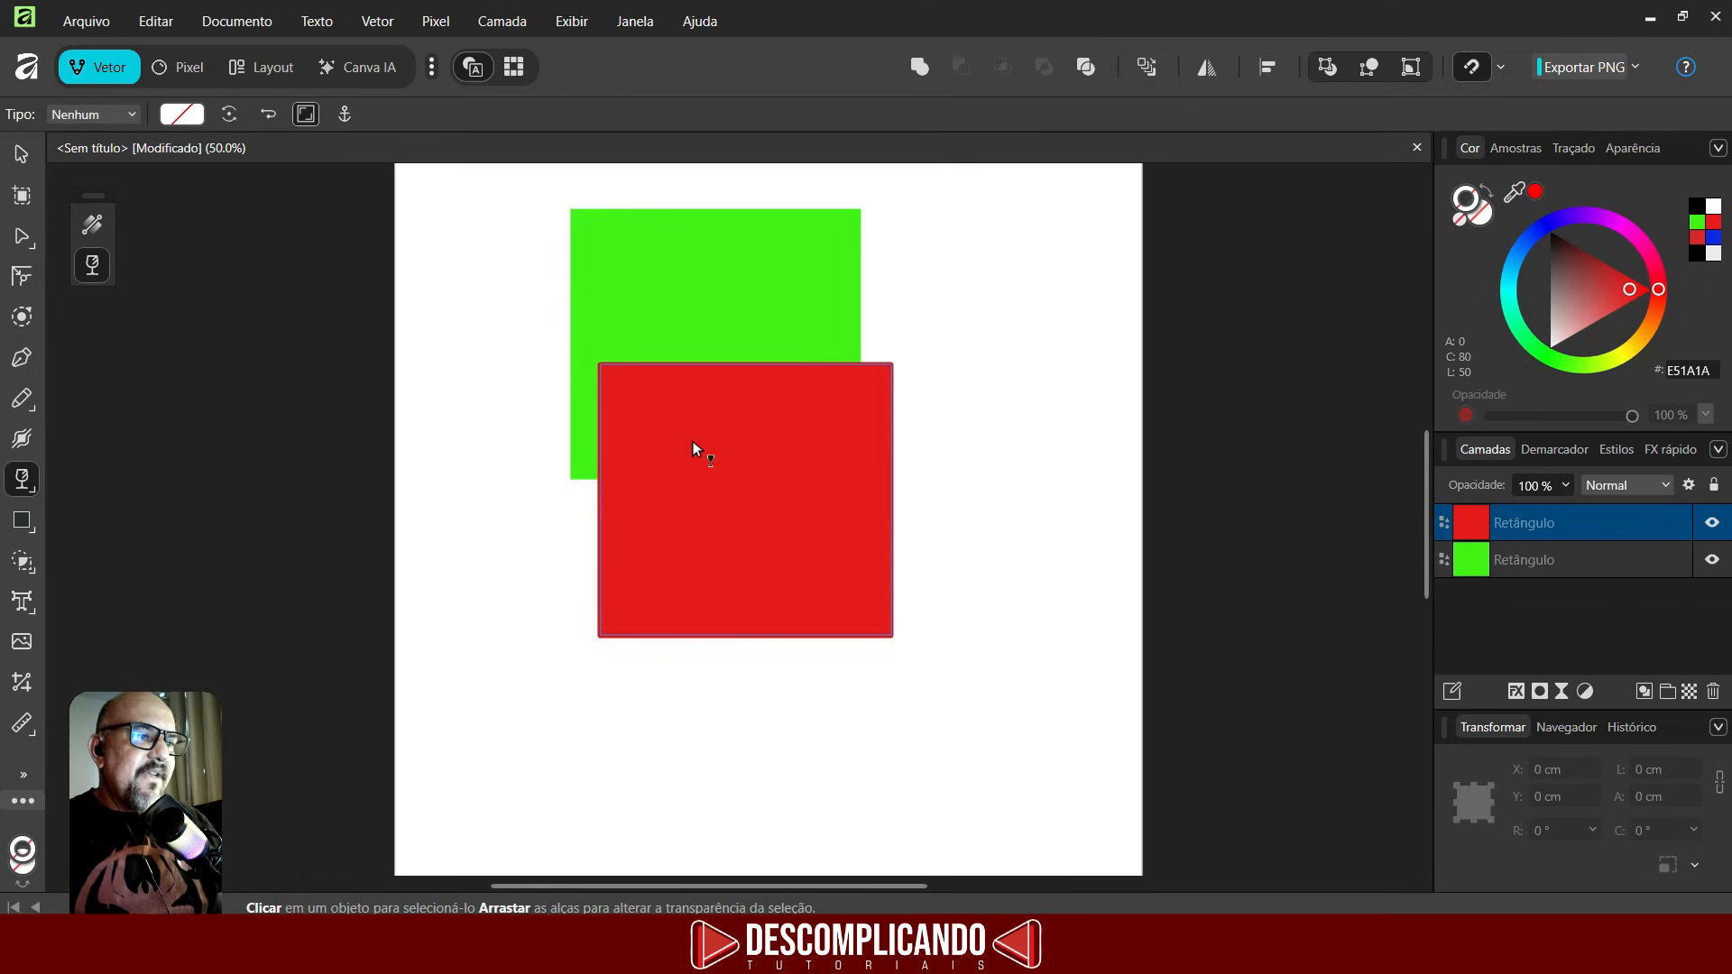
pyautogui.moveTo(692, 442); pyautogui.dragTo(690, 393)
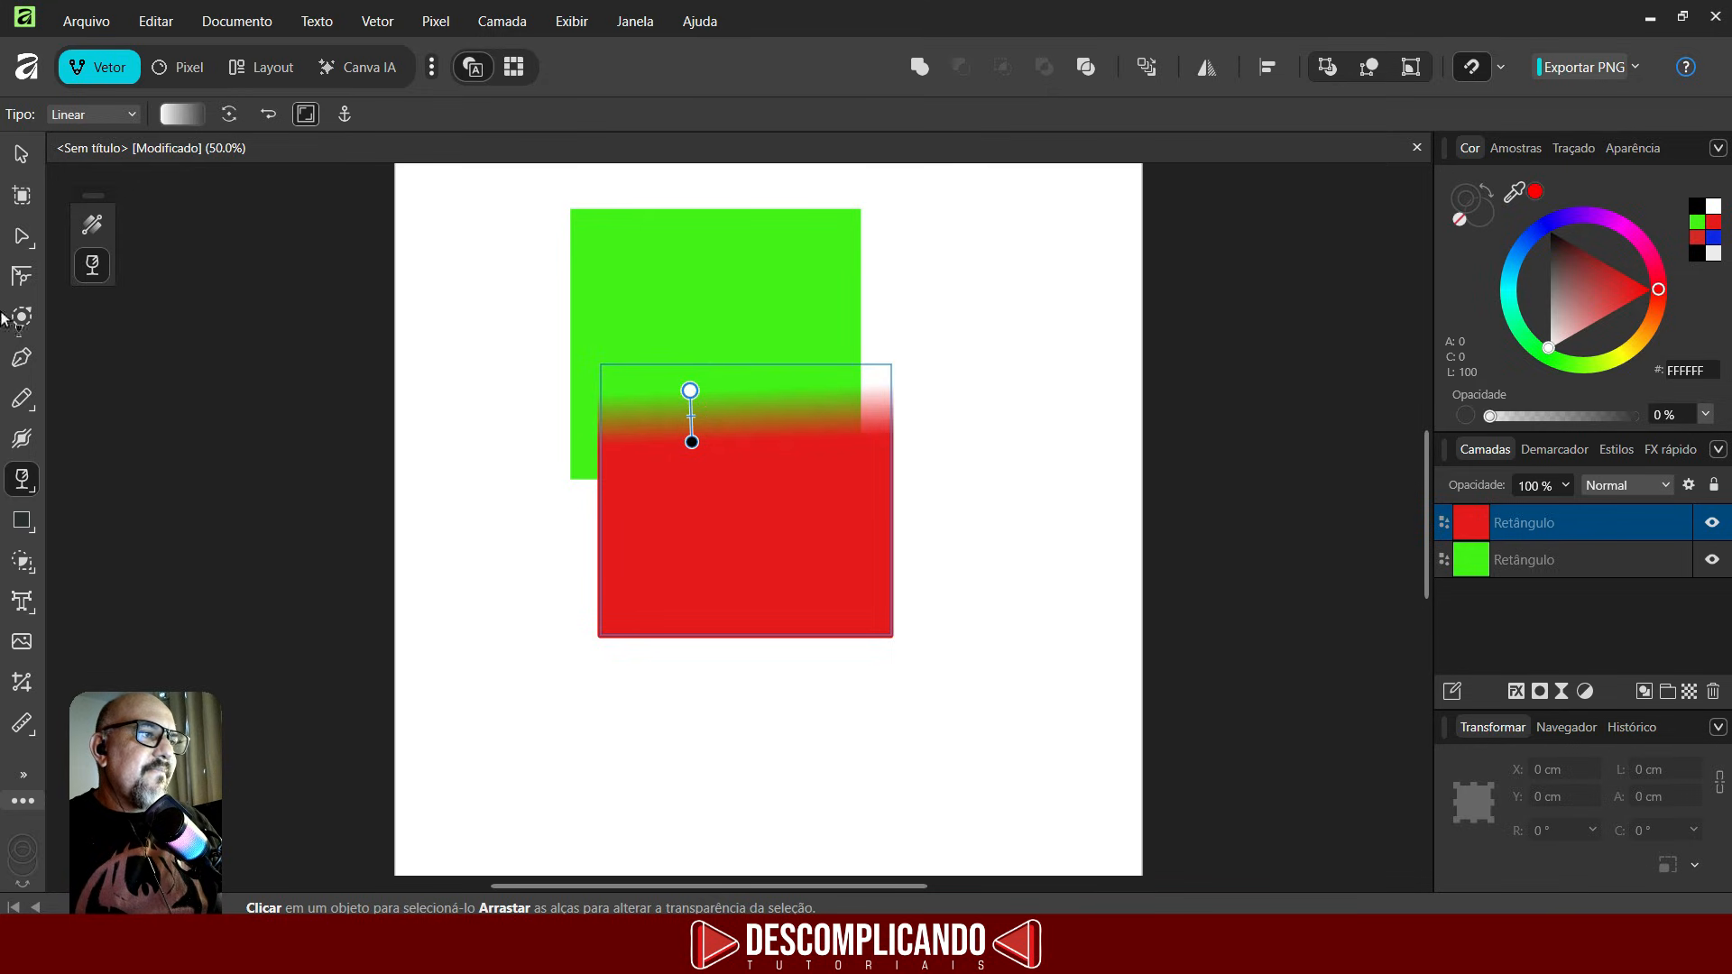
# - Move the red rectangle over the green one and lengthen its transparency gradient downward
pyautogui.click(26, 152)
pyautogui.moveTo(808, 556); pyautogui.dragTo(779, 398)
pyautogui.click(21, 478)
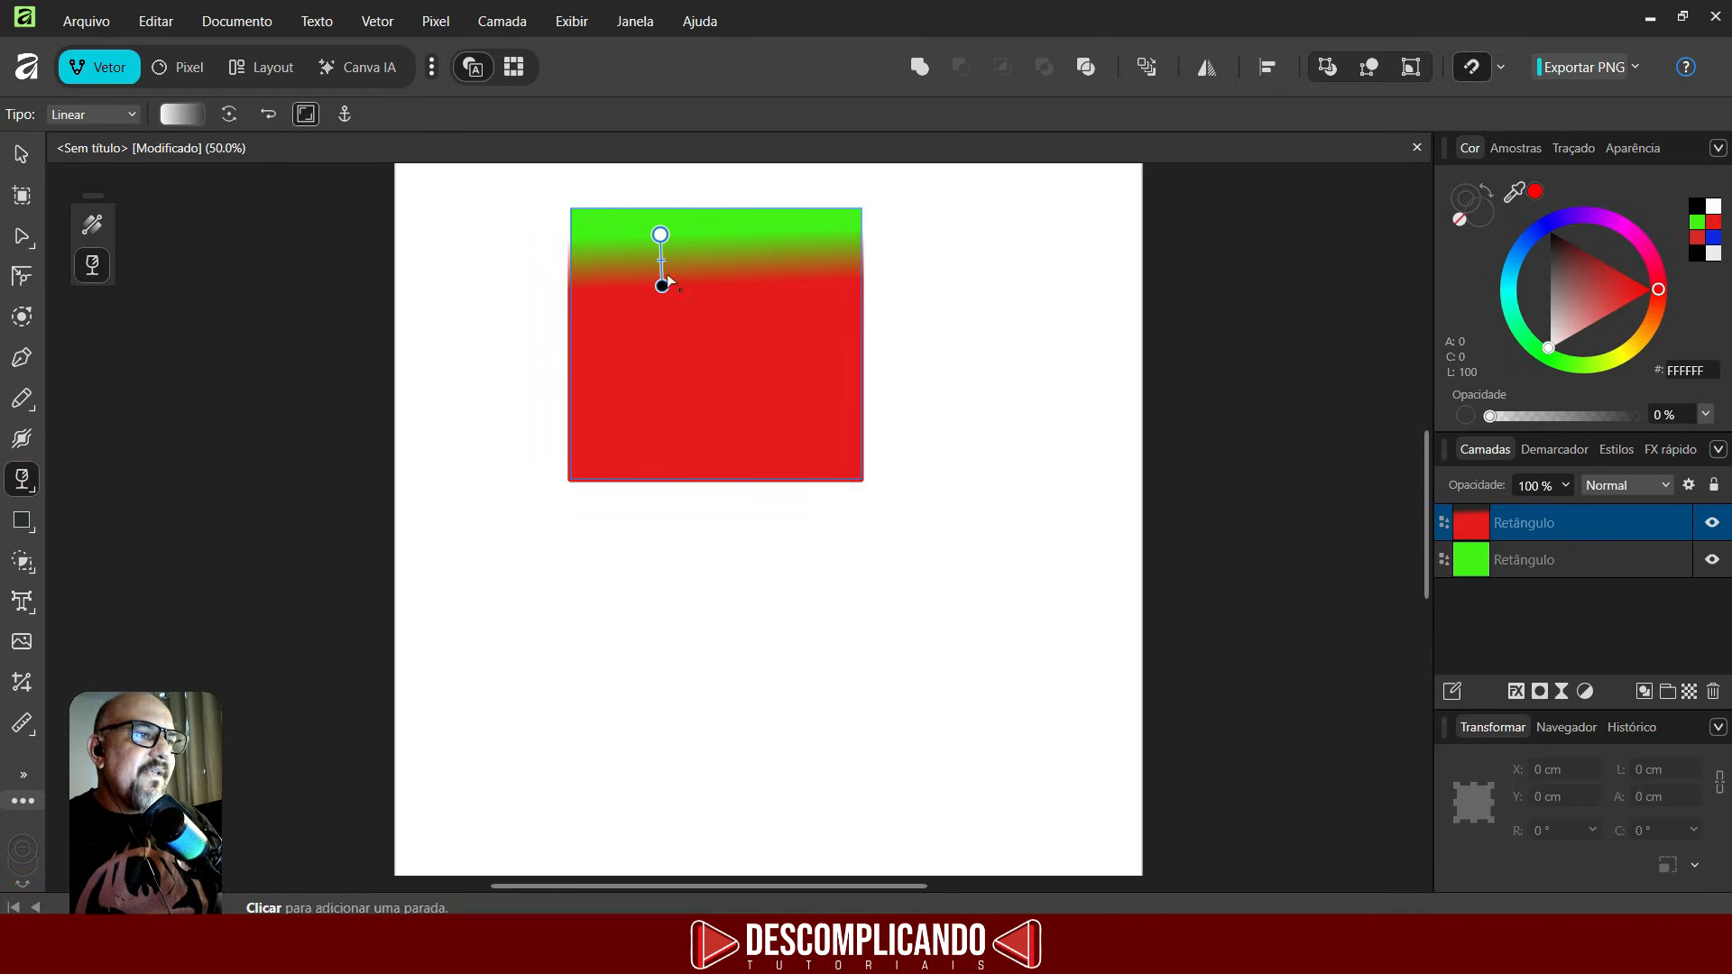
pyautogui.moveTo(663, 281); pyautogui.dragTo(661, 380)
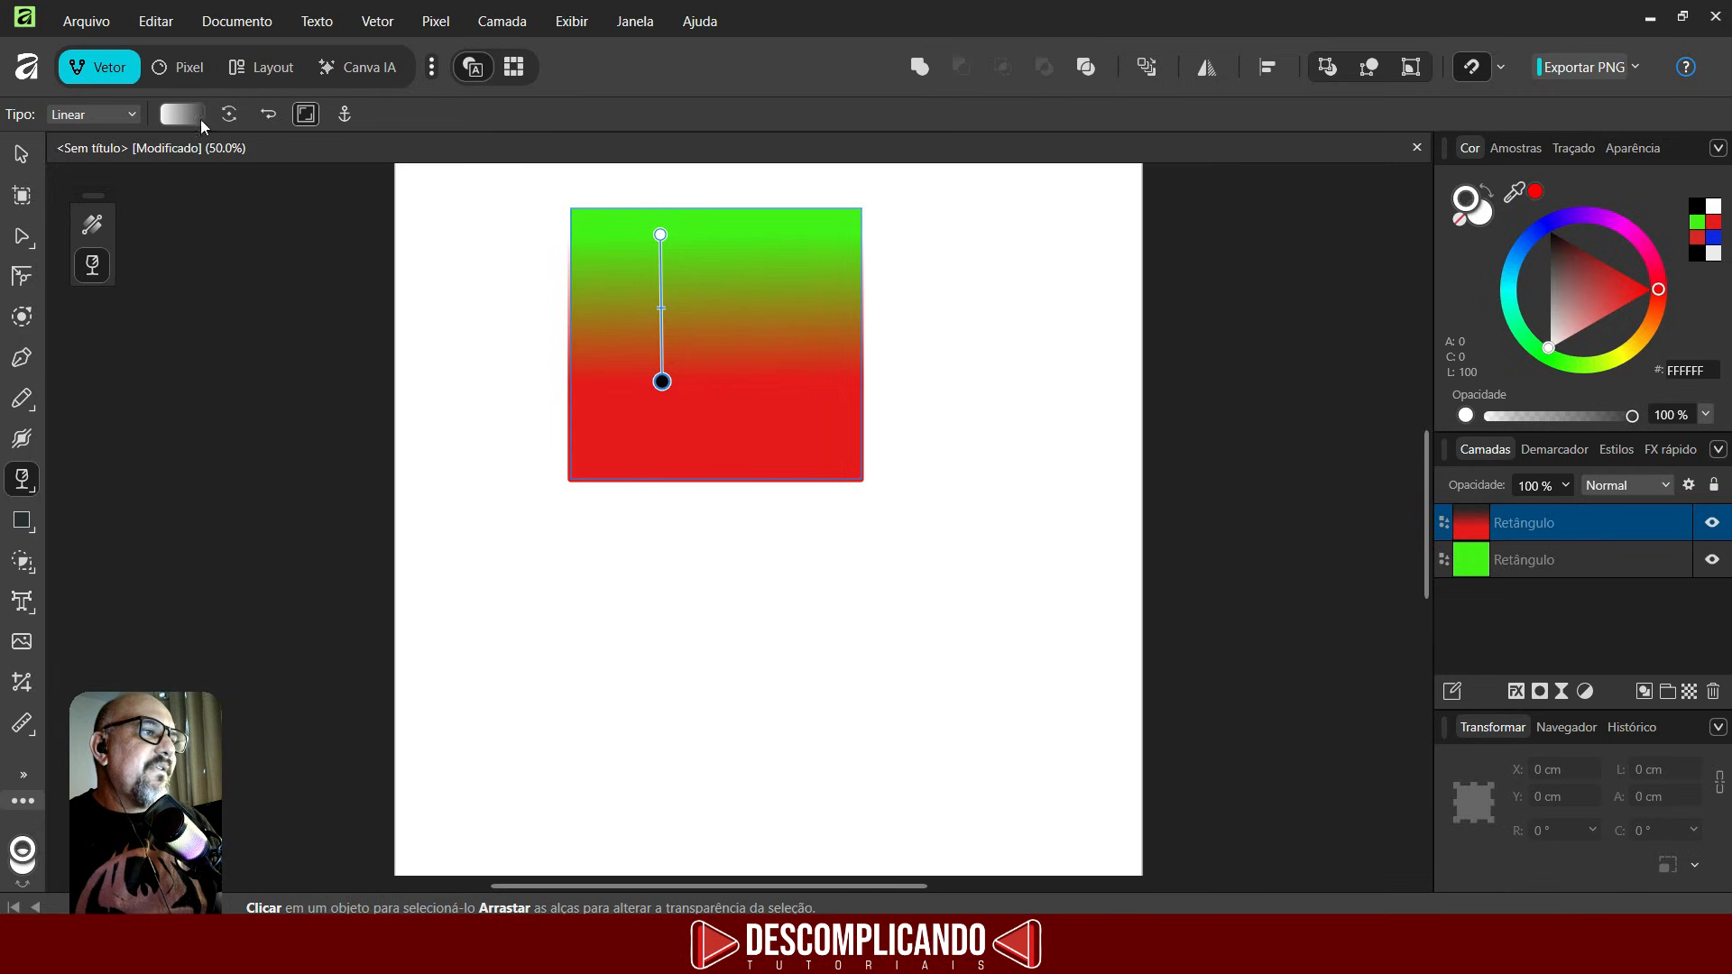
# - Change the red rectangle's transparency to Linear, then Radial, centred in the middle of the rectangle
pyautogui.click(94, 115)
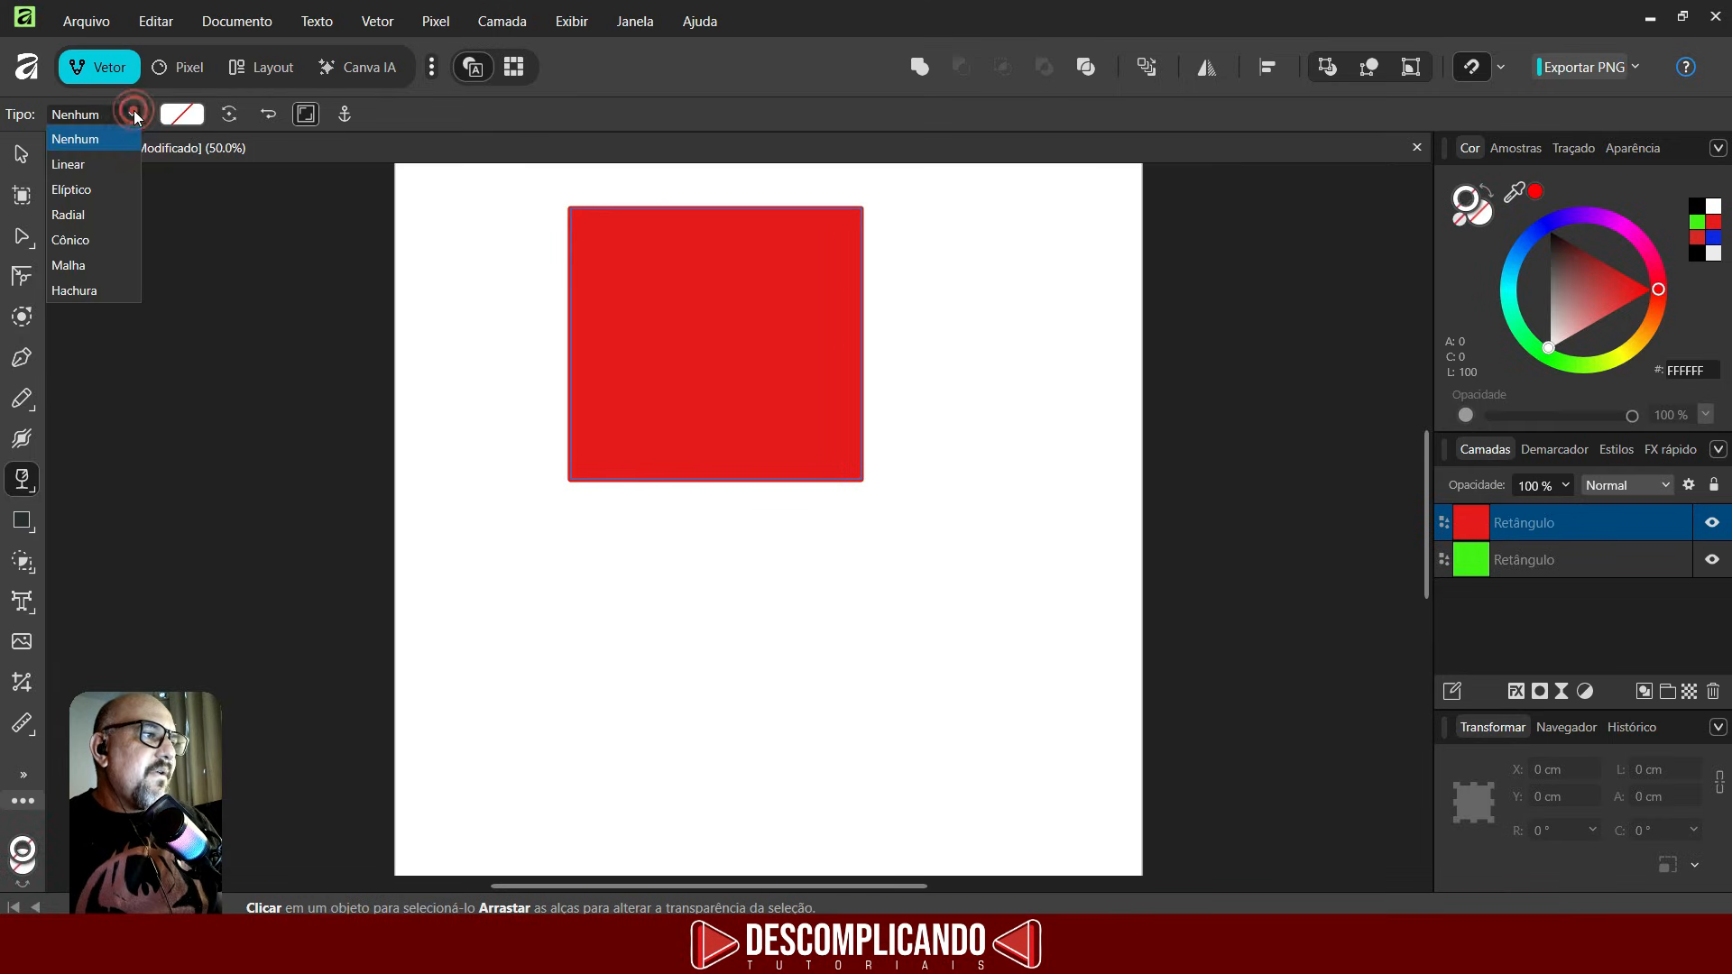
pyautogui.click(79, 164)
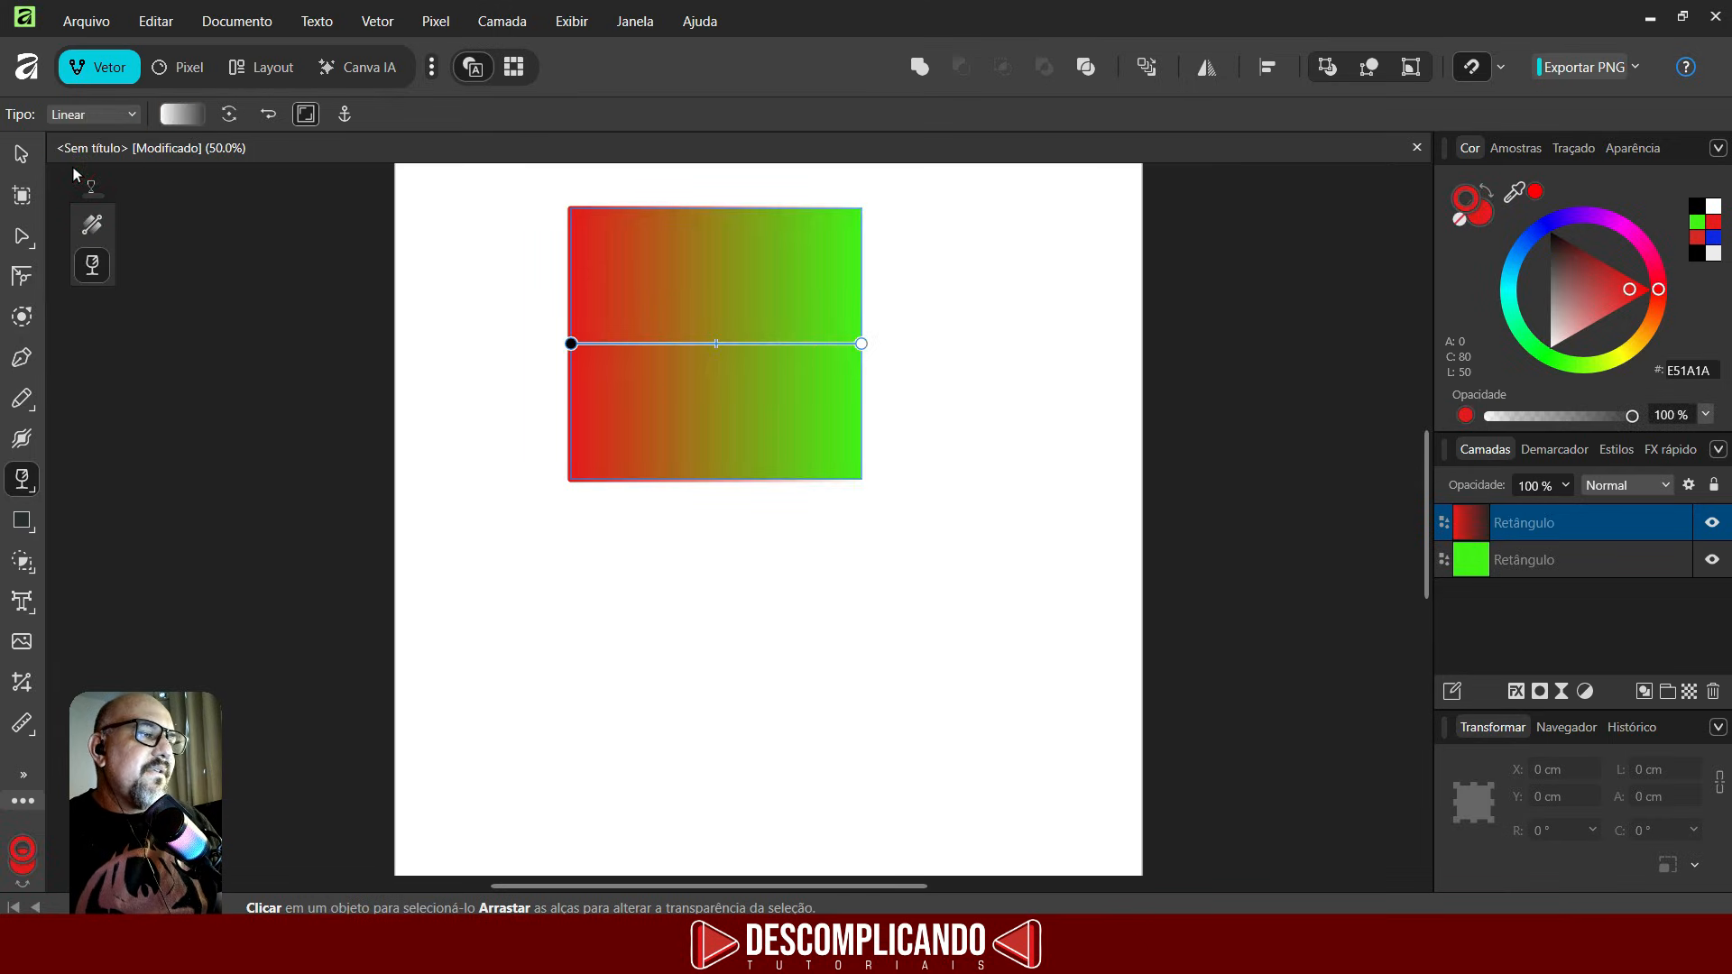
pyautogui.click(132, 115)
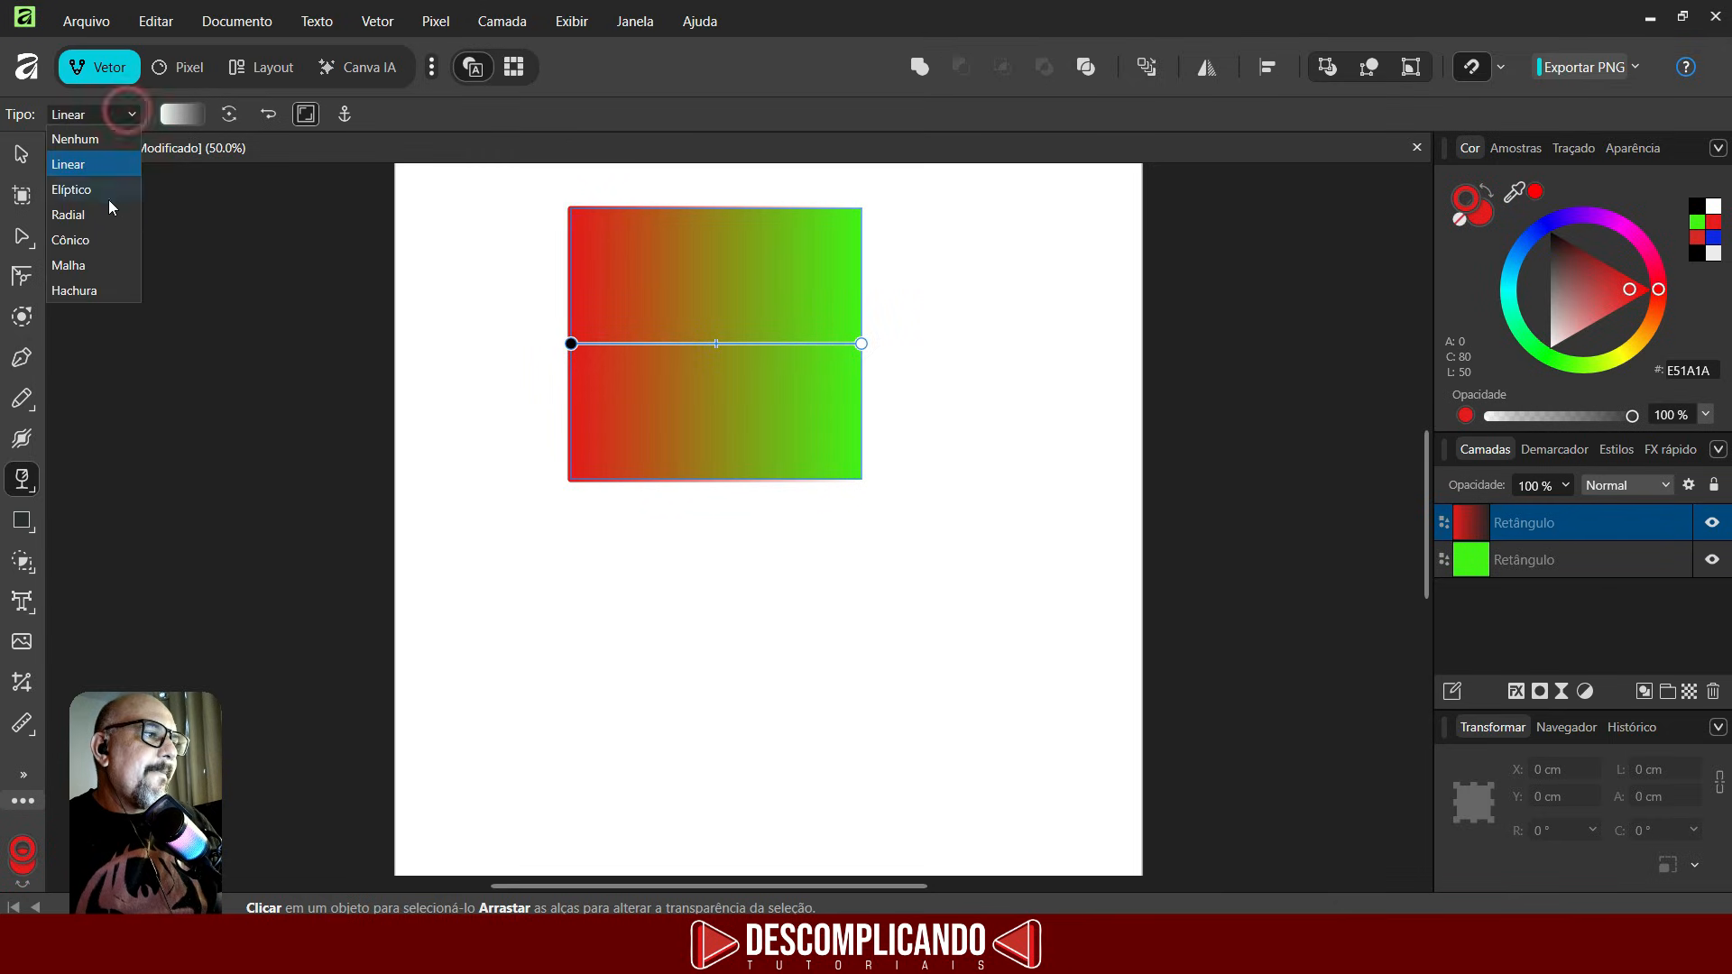
pyautogui.click(84, 214)
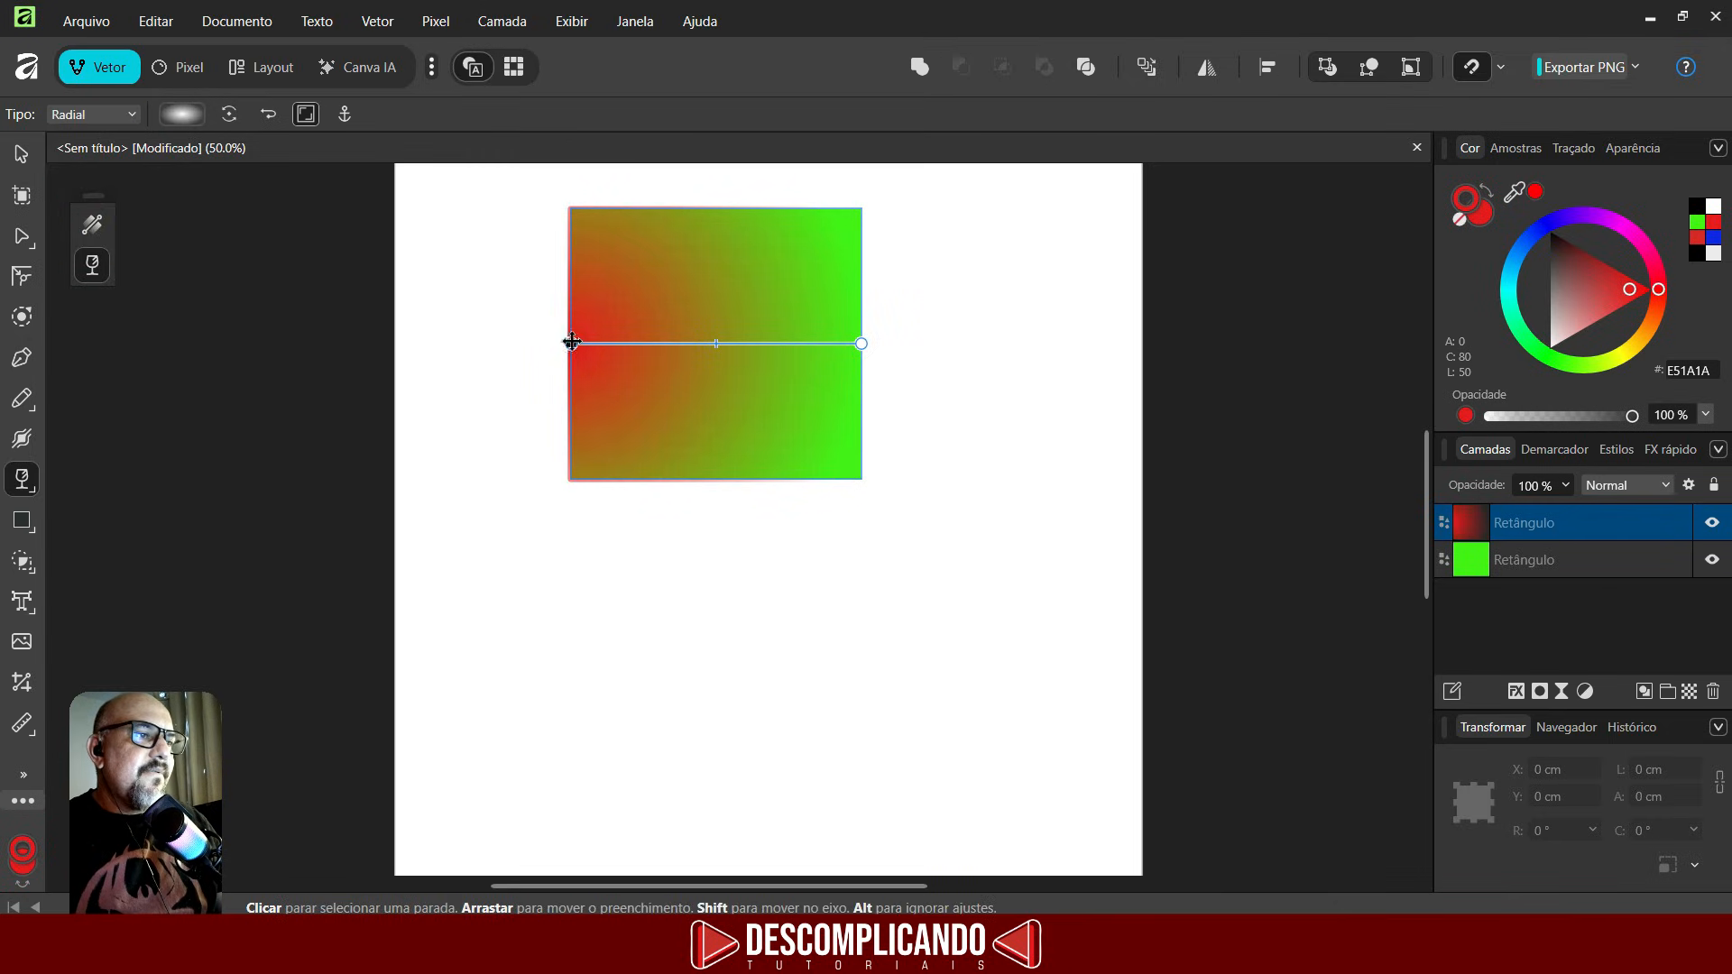
pyautogui.moveTo(571, 343); pyautogui.dragTo(702, 341)
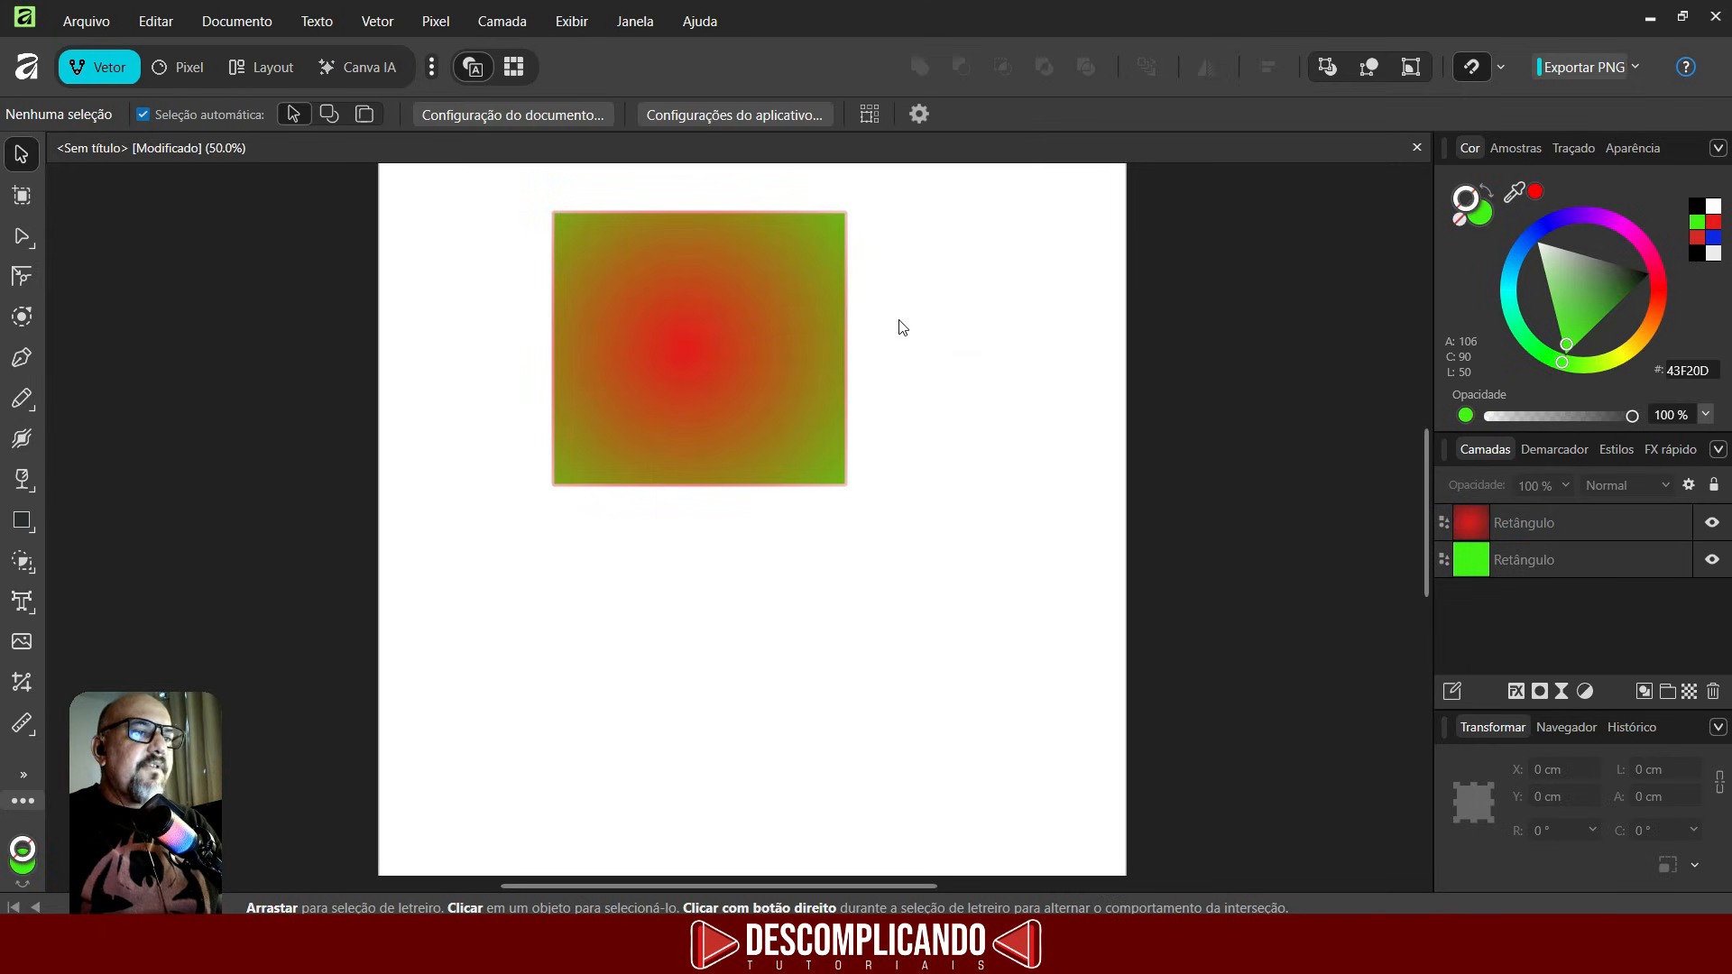
# - Select both rectangles and delete them
pyautogui.moveTo(713, 318); pyautogui.dragTo(773, 623)
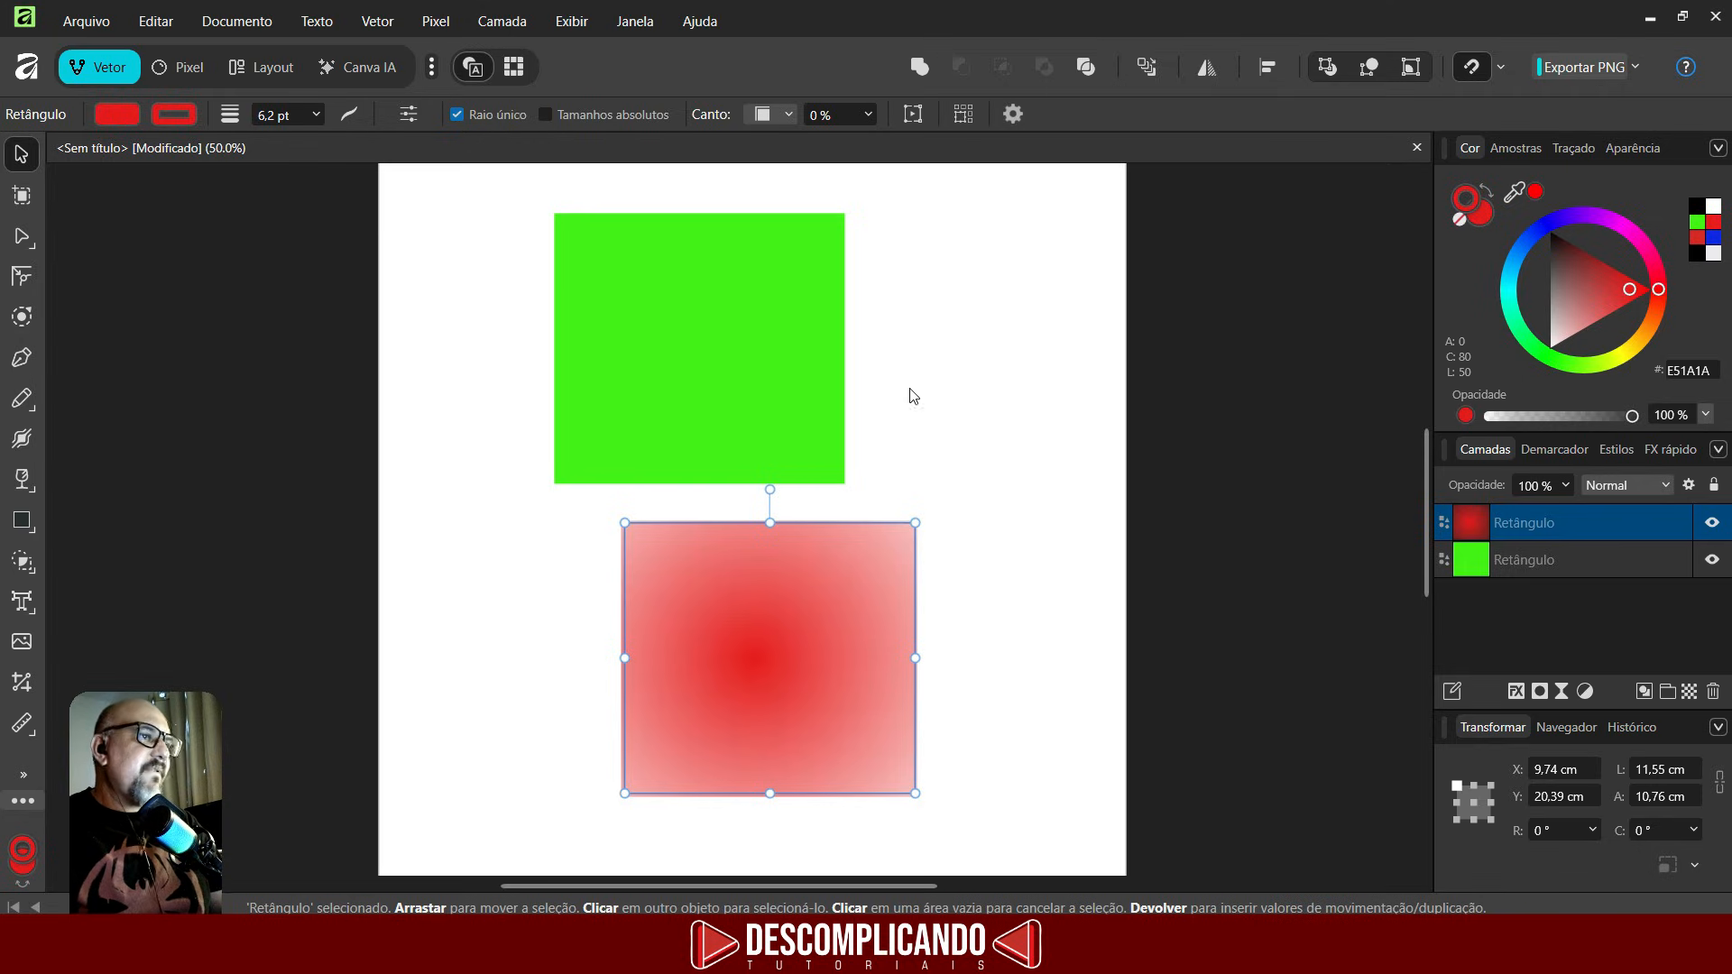
pyautogui.keyDown('shift'); pyautogui.click(630, 333); pyautogui.keyUp('shift')
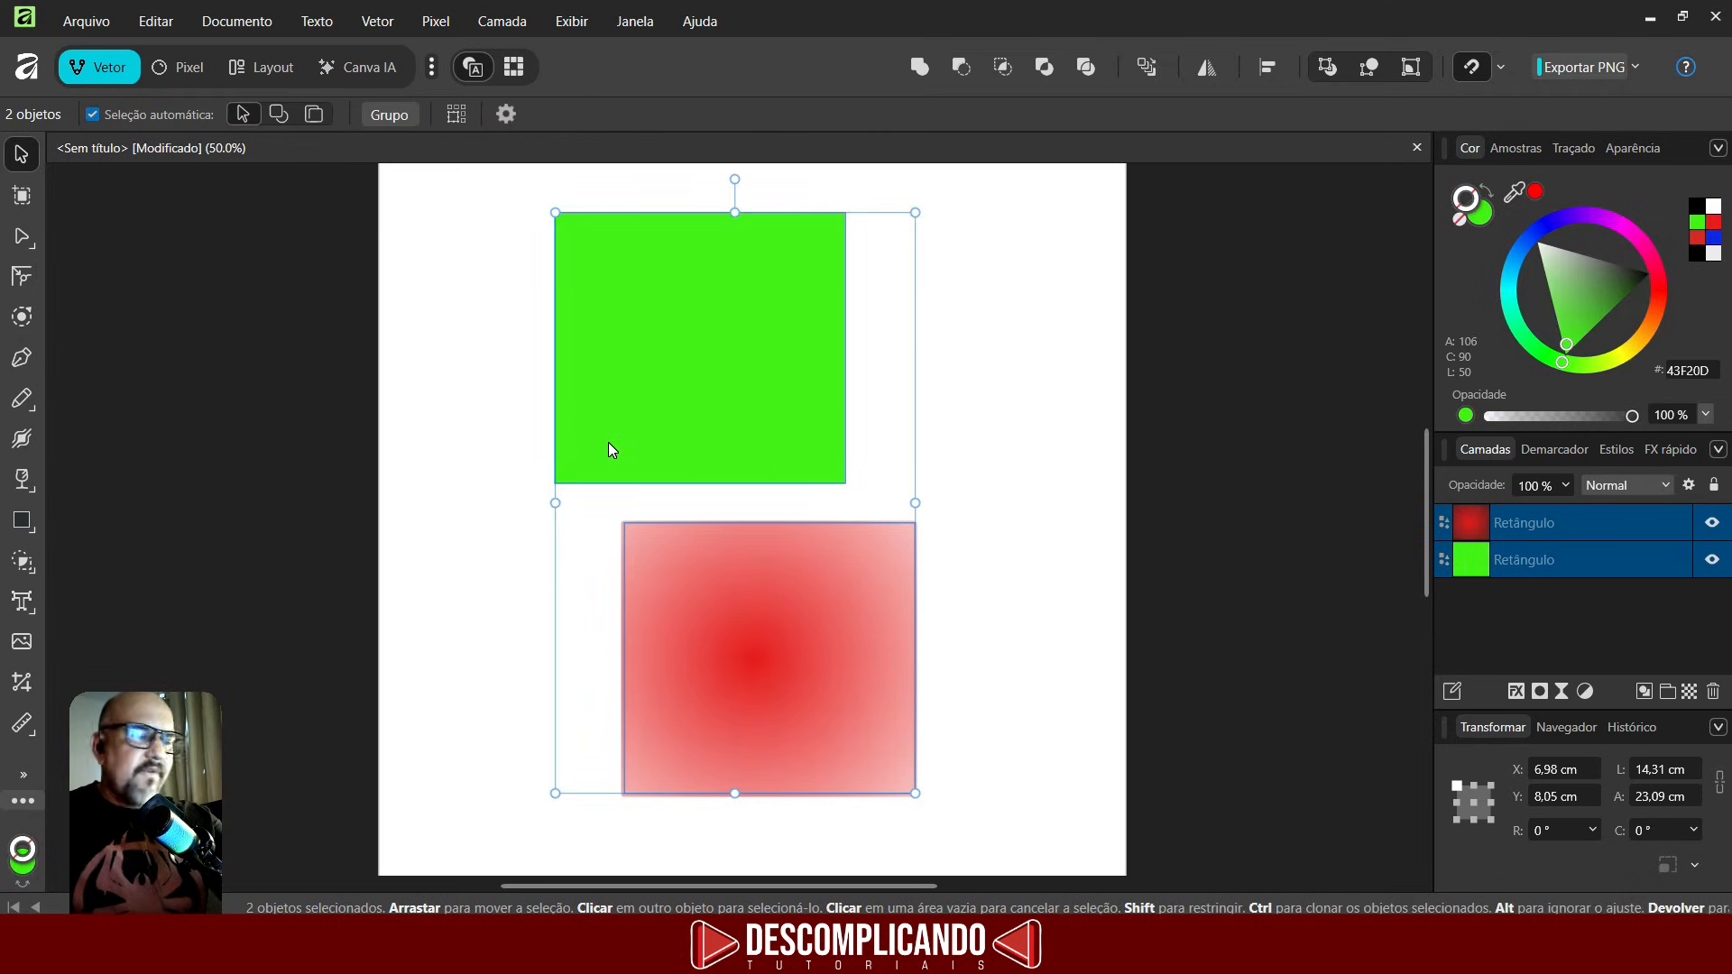
pyautogui.press('Delete')
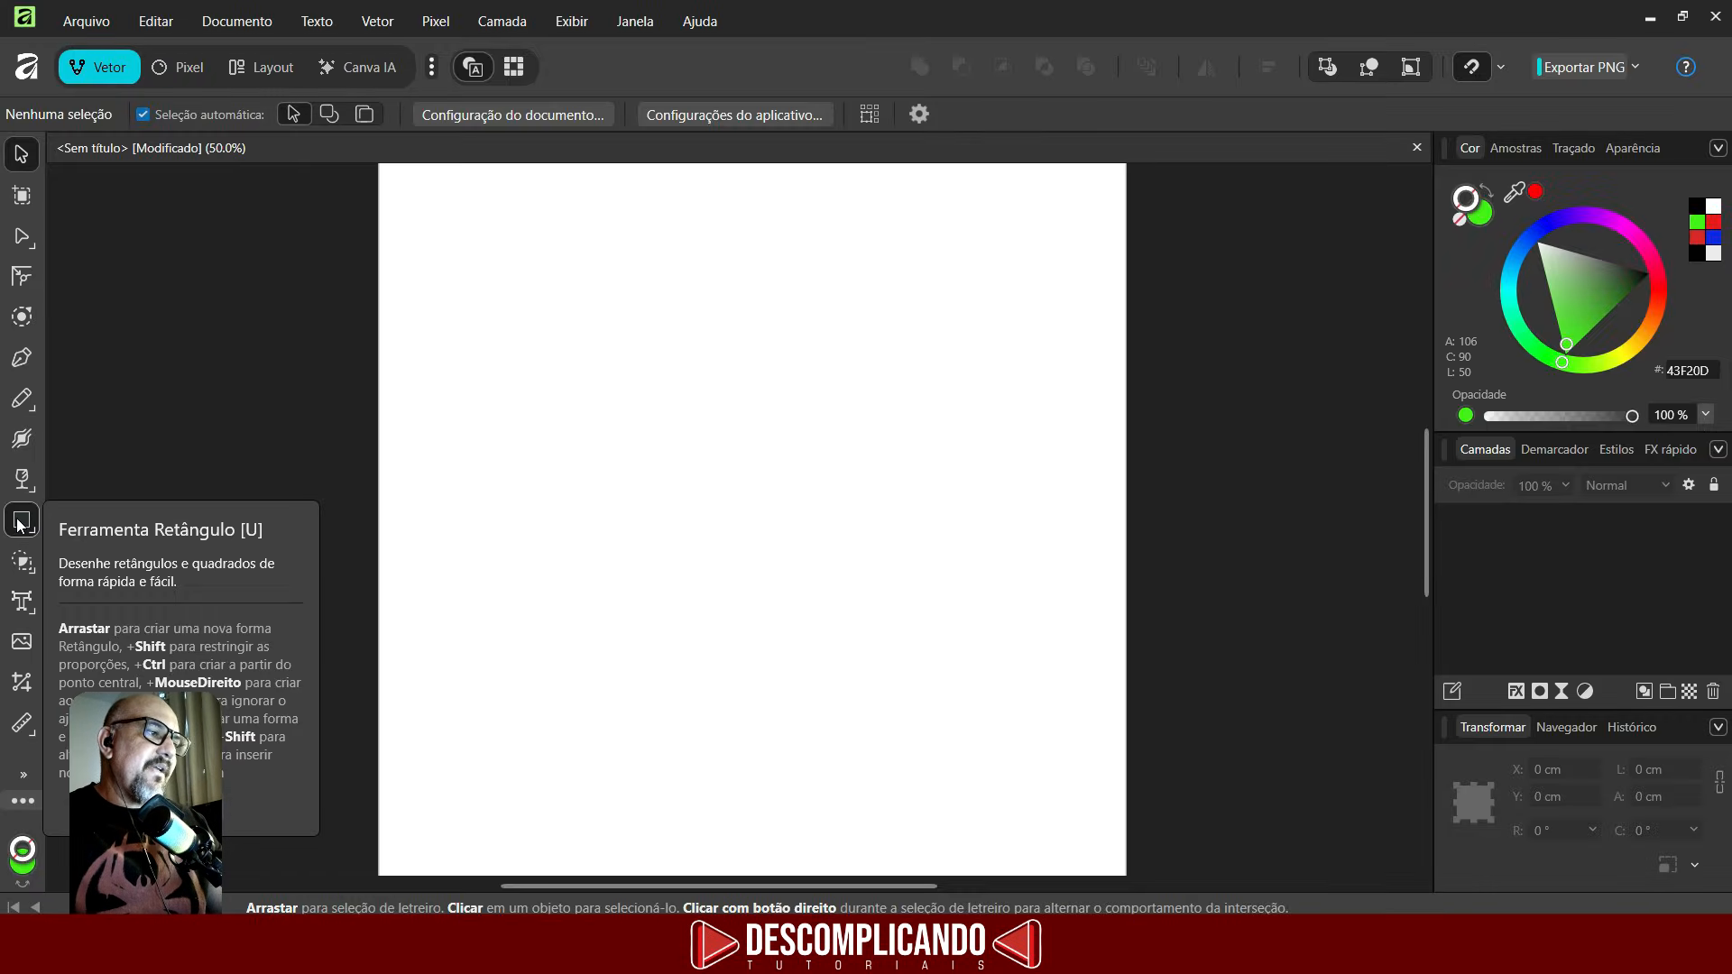
# - Draw a square star about 9.2 cm wide near the page's upper-left area
pyautogui.click(69, 489)
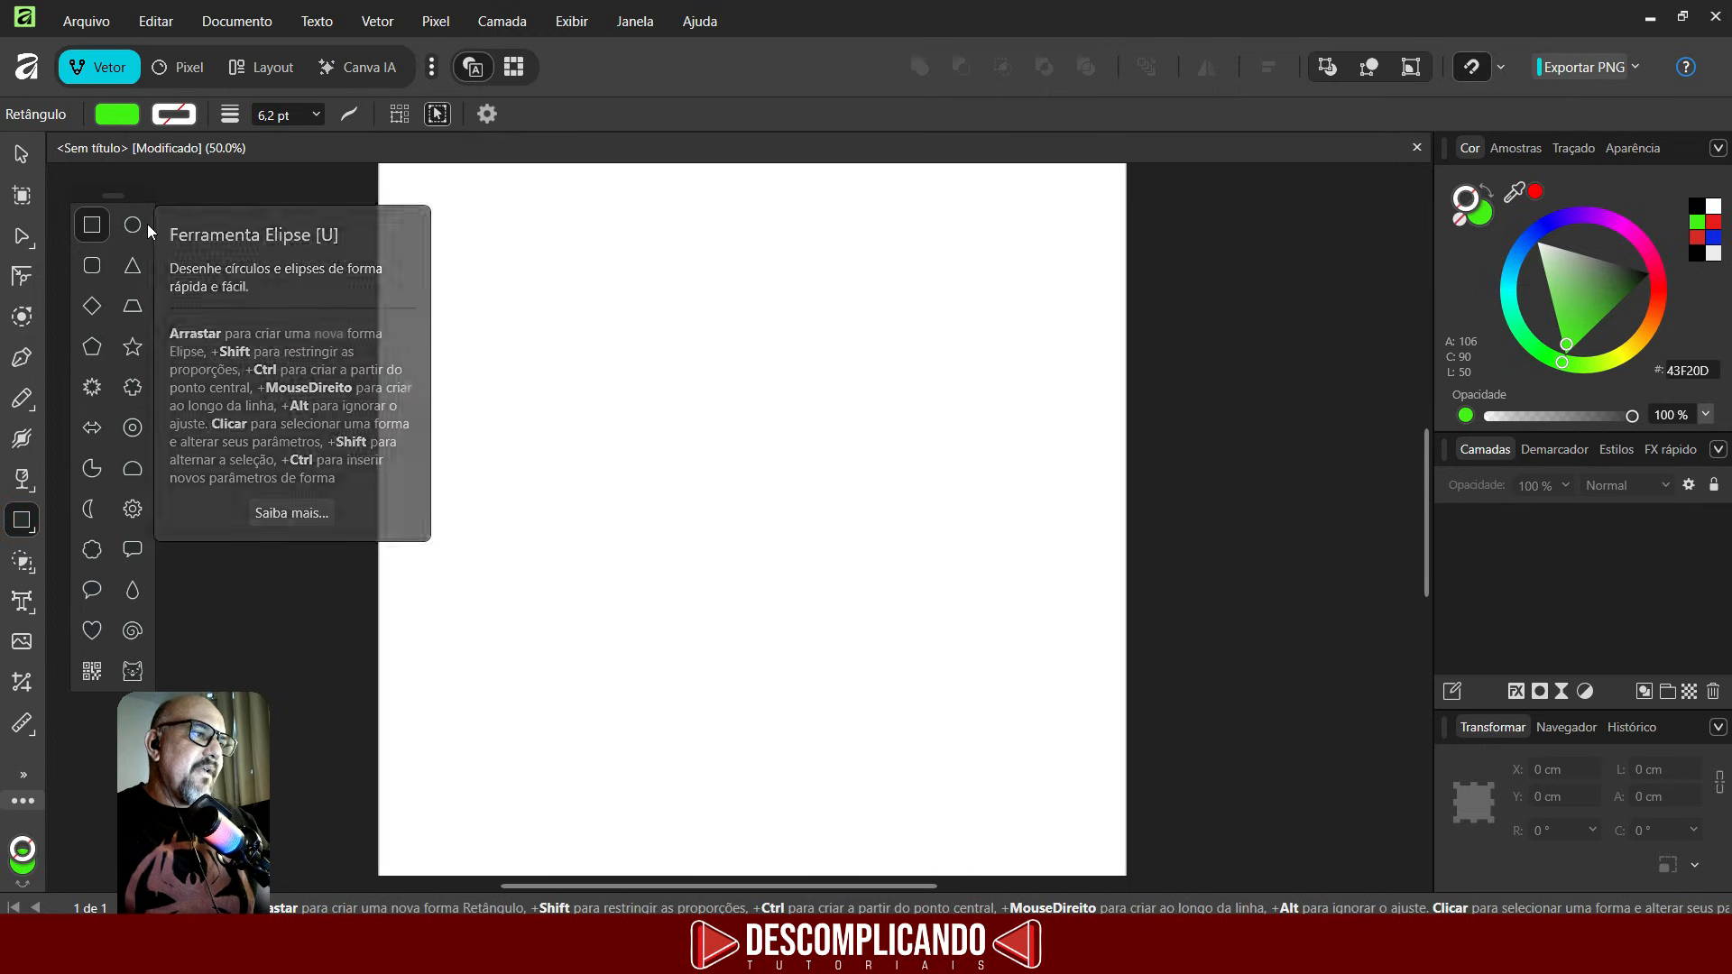
pyautogui.click(511, 313)
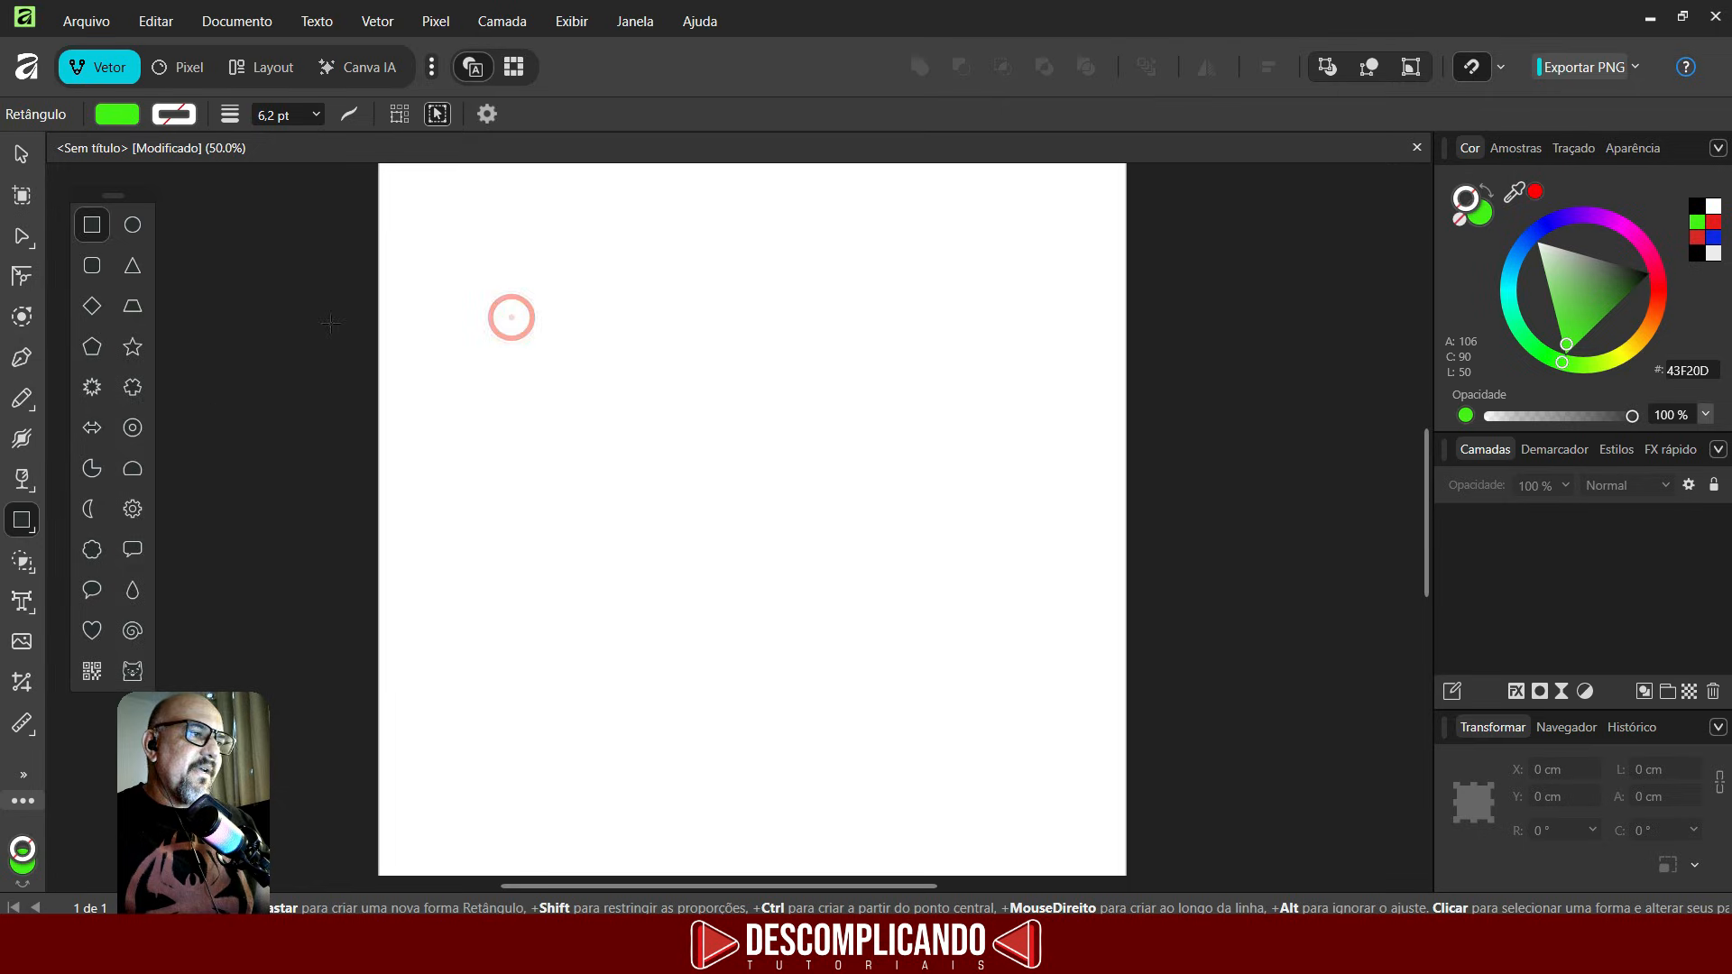
pyautogui.click(128, 395)
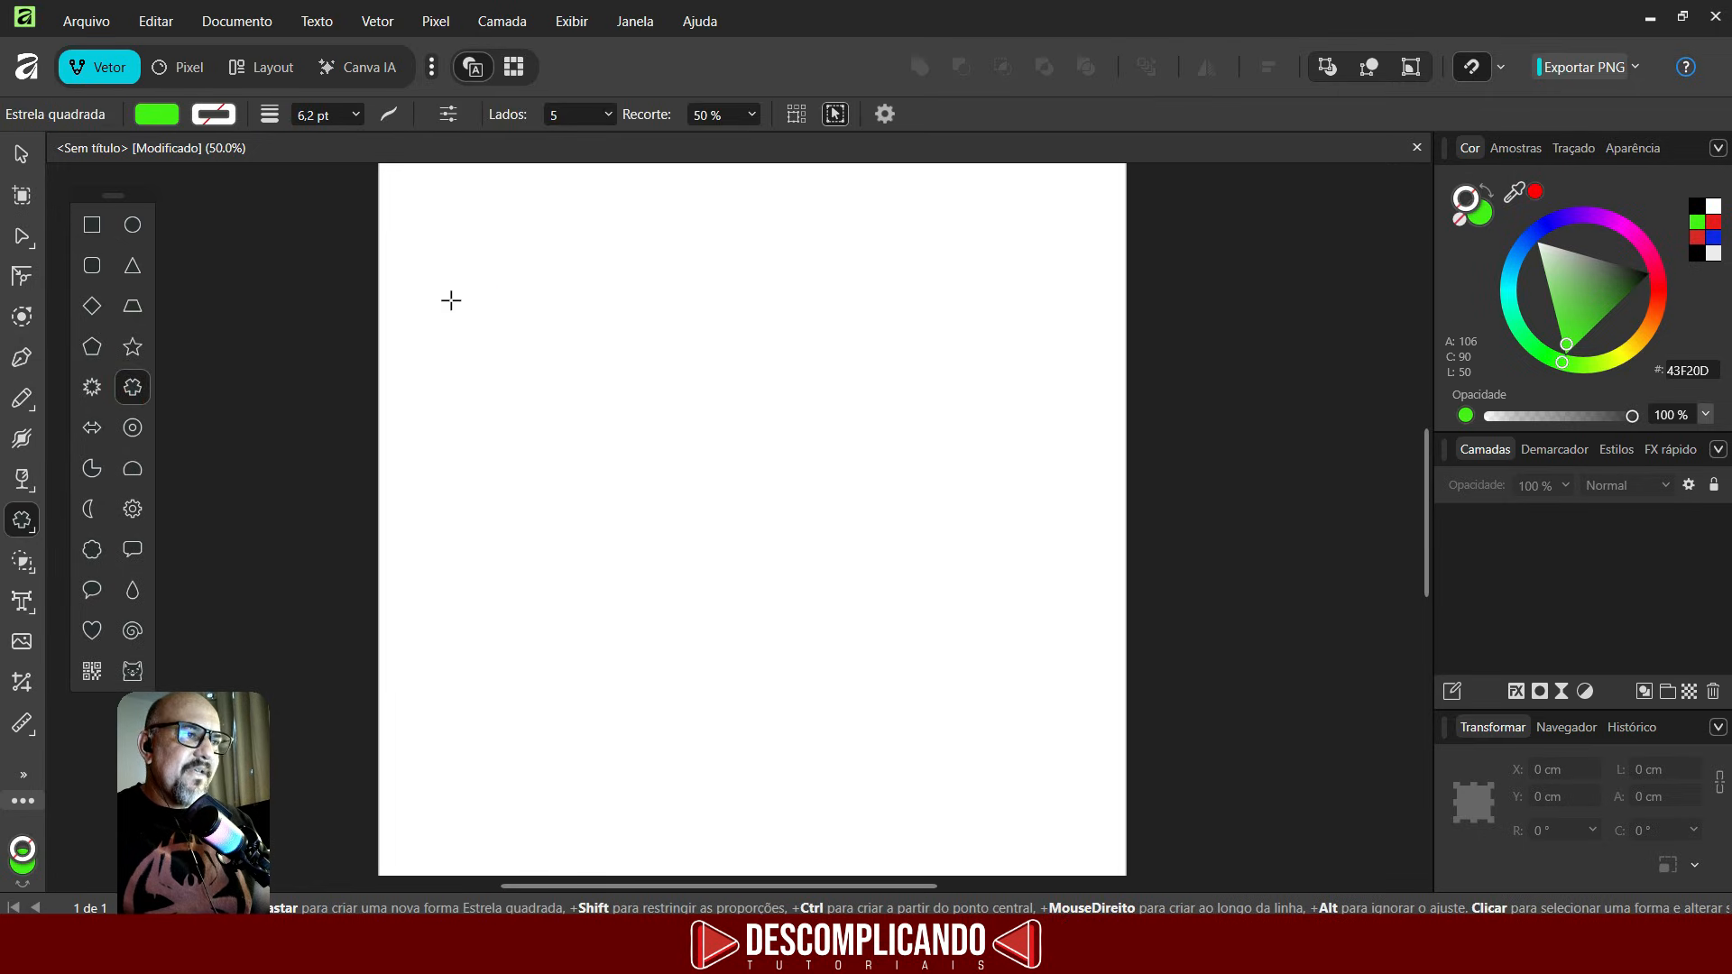
pyautogui.moveTo(434, 276); pyautogui.dragTo(669, 498)
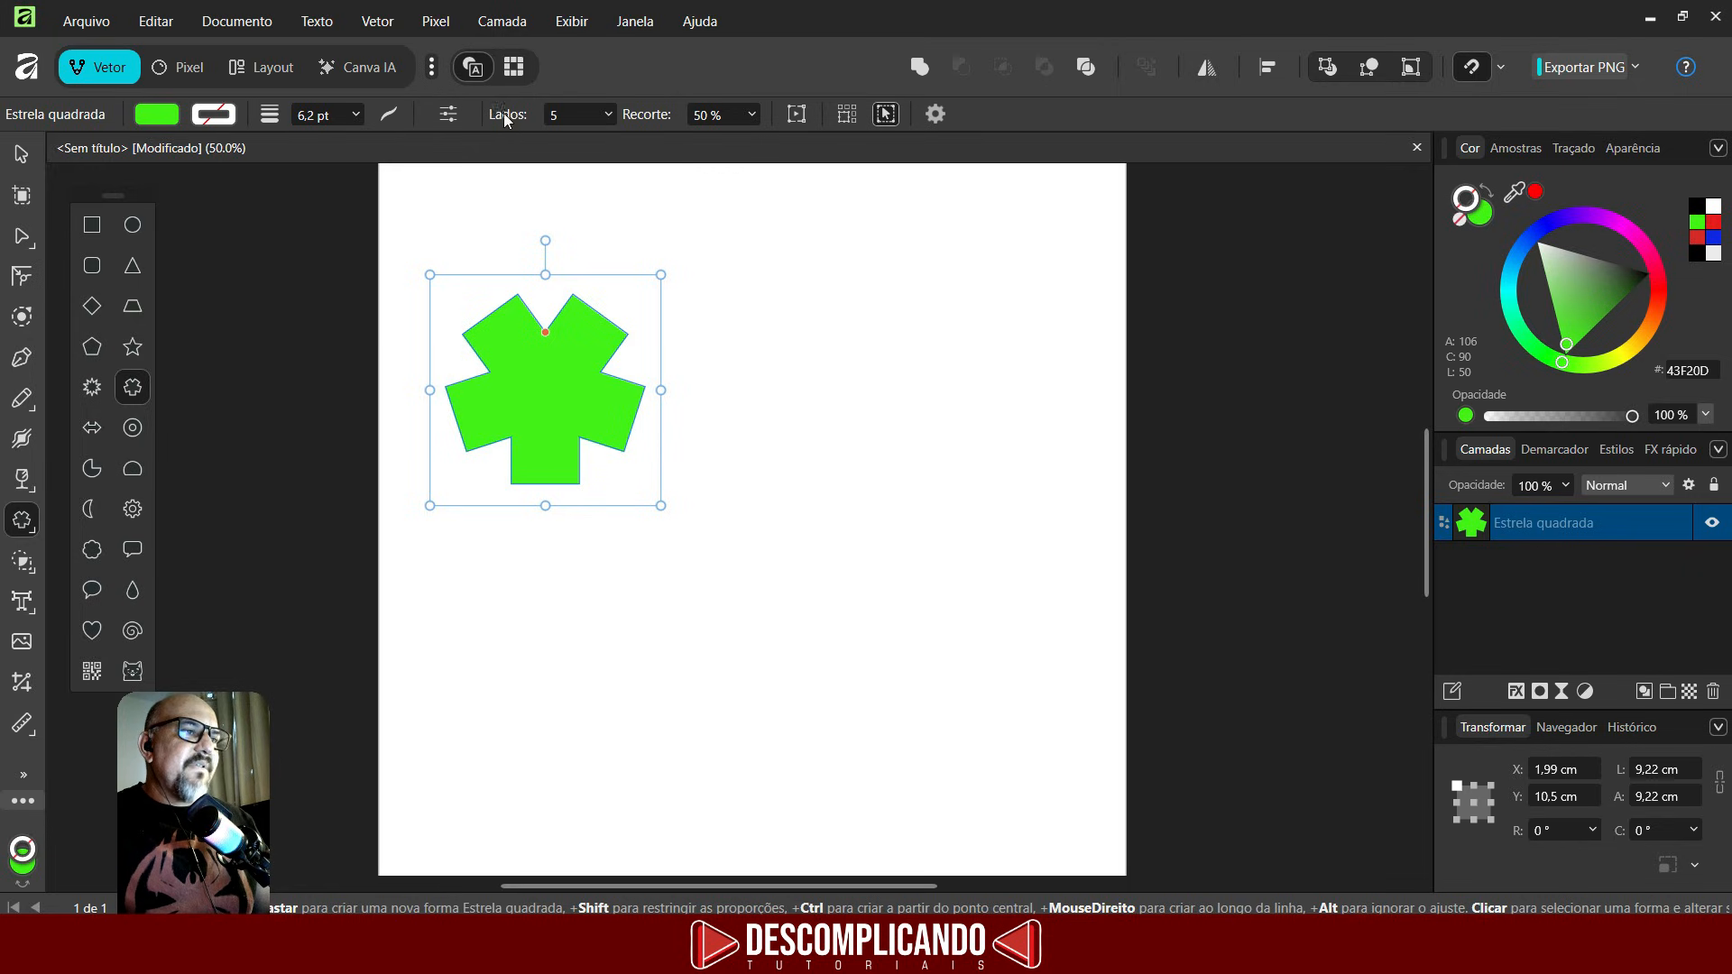
# - Set the square star to 37 sides with a 97% cutout
pyautogui.click(612, 112)
pyautogui.moveTo(613, 141); pyautogui.dragTo(654, 144)
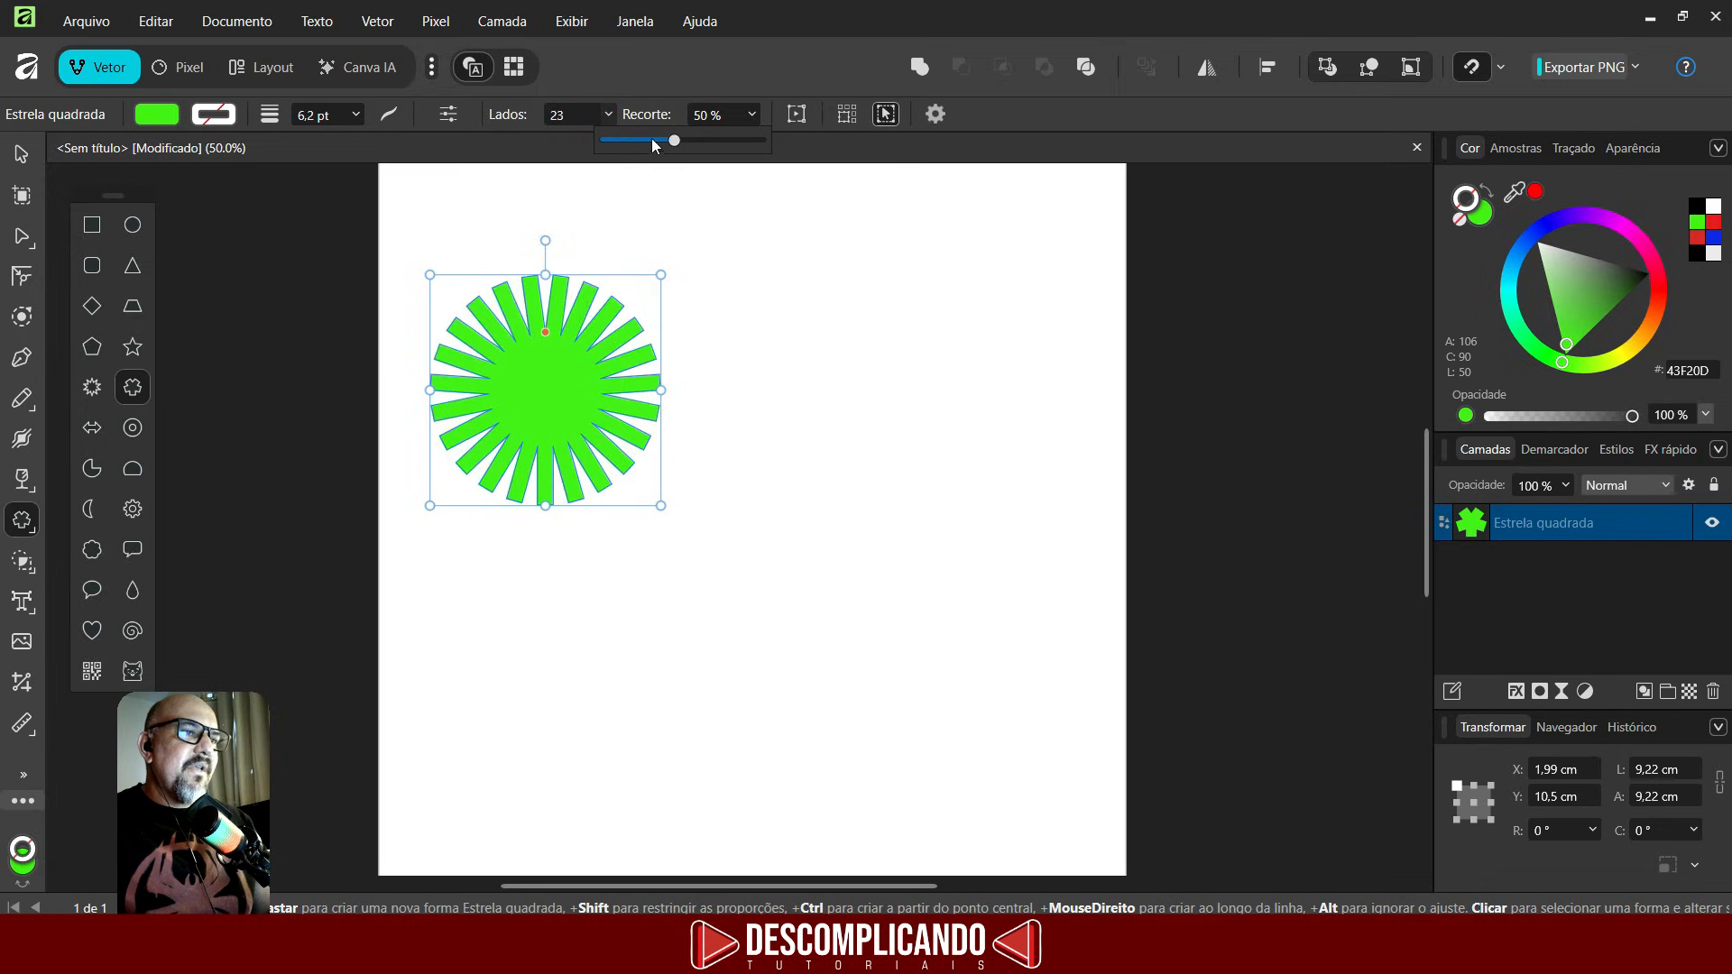
pyautogui.click(751, 109)
pyautogui.moveTo(750, 135); pyautogui.dragTo(830, 161)
pyautogui.click(608, 113)
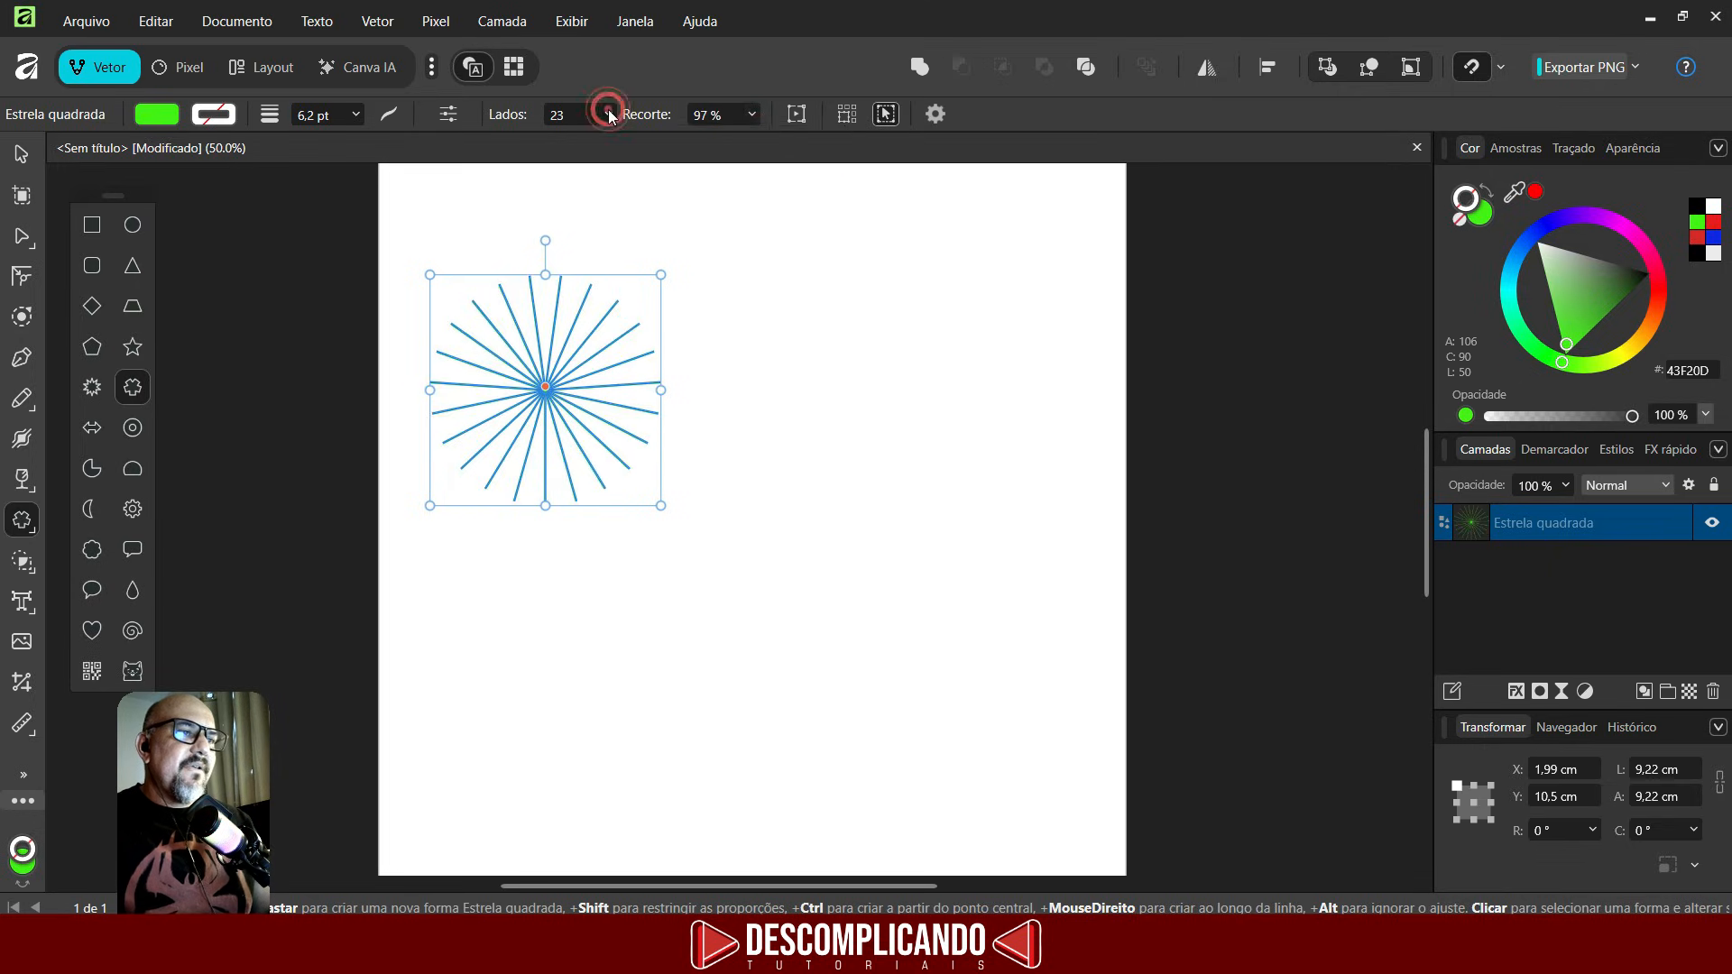
pyautogui.click(609, 115)
pyautogui.moveTo(619, 140); pyautogui.dragTo(664, 160)
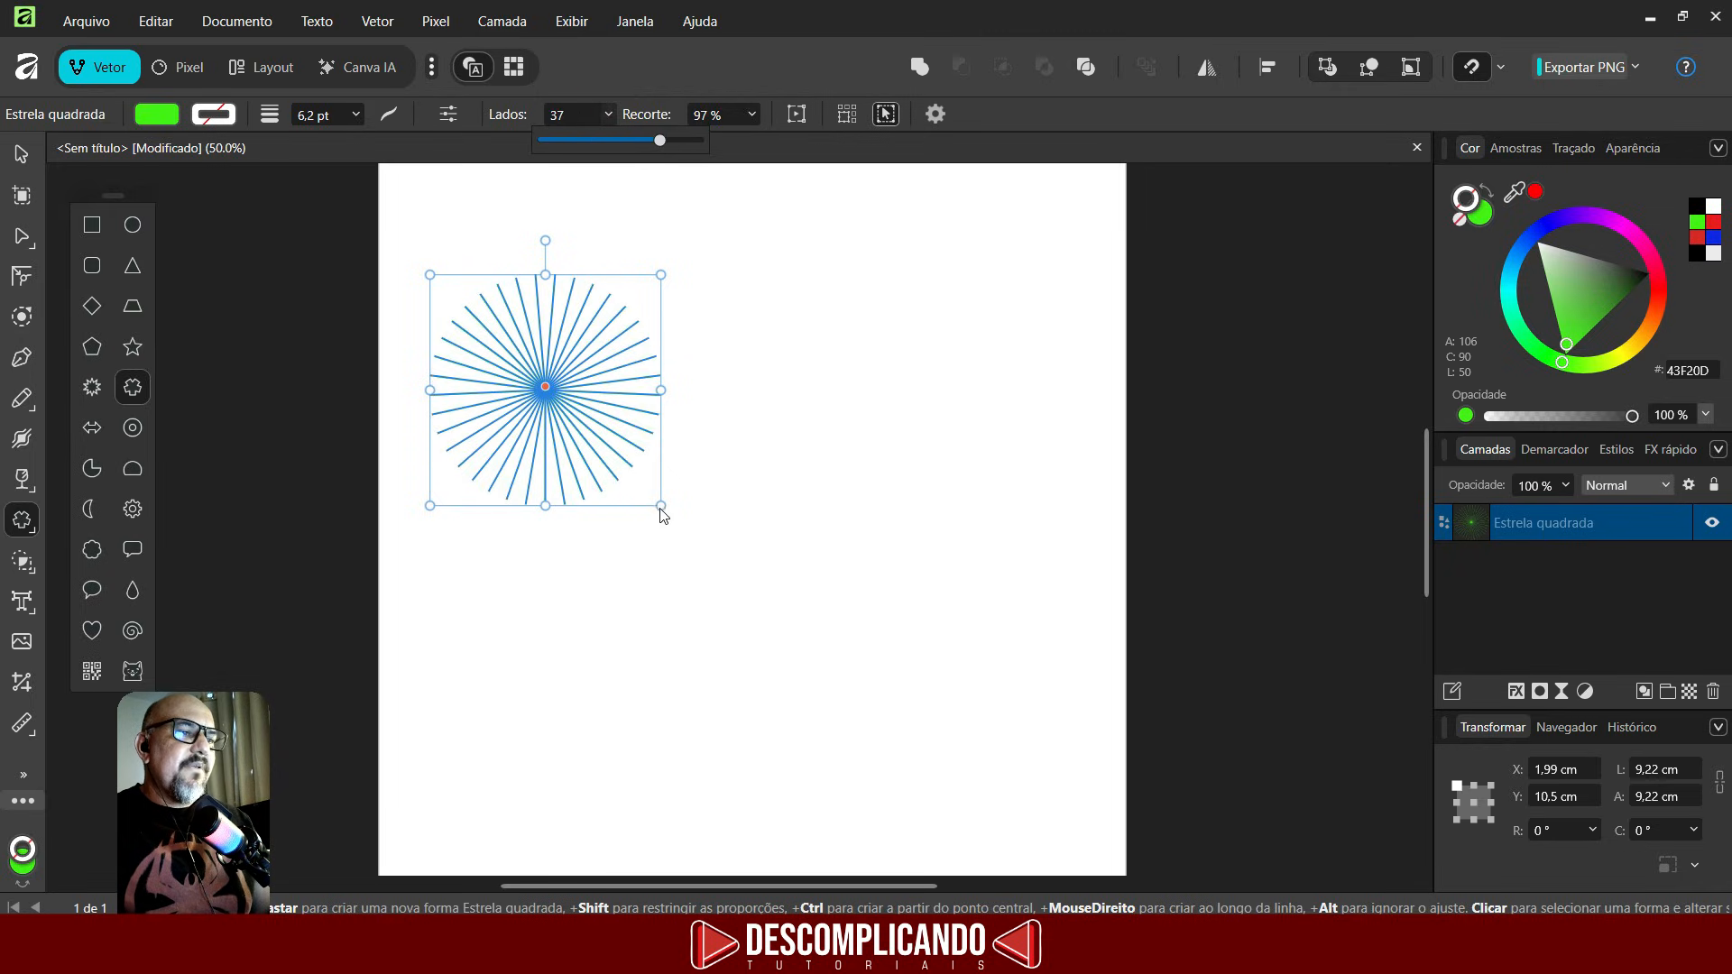
# - Enlarge the star to about 21.6 cm square
pyautogui.moveTo(656, 507); pyautogui.dragTo(1000, 712)
pyautogui.hotkey('ctrl', 'z')
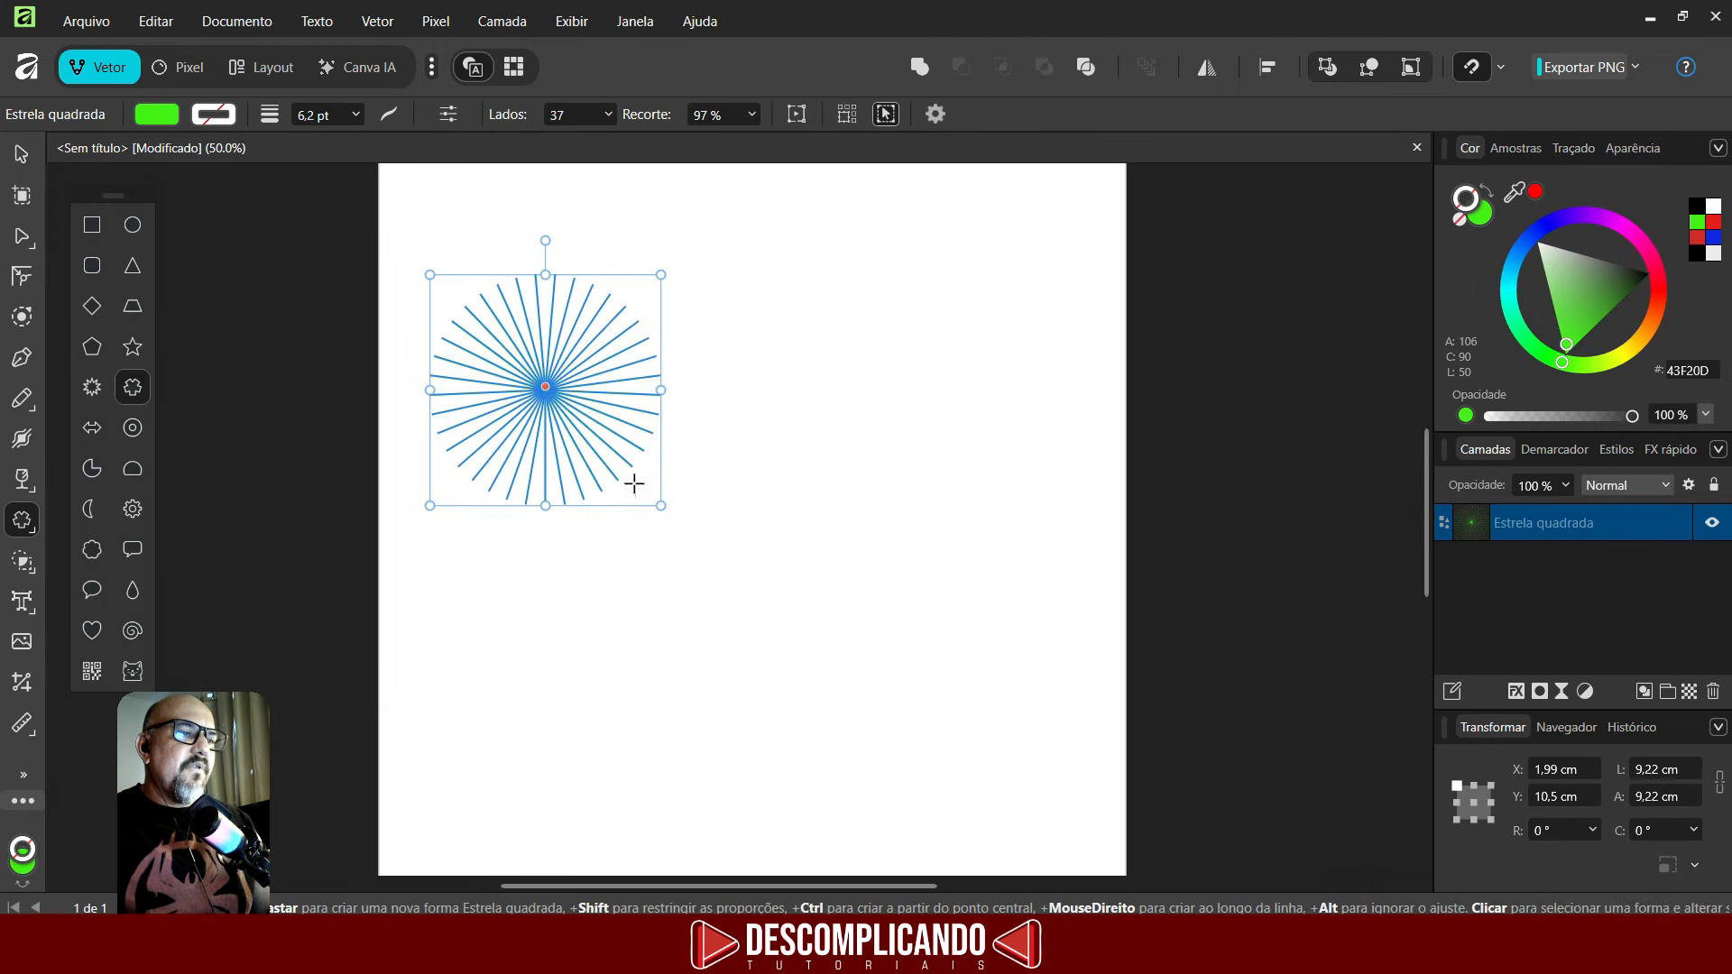
pyautogui.moveTo(658, 503); pyautogui.dragTo(1021, 753)
# - Adjust the star's stroke width to 6.8 pt in the stroke settings
pyautogui.click(357, 114)
pyautogui.moveTo(358, 141)
pyautogui.mouseDown()
pyautogui.moveTo(307, 143)
pyautogui.moveTo(426, 143)
pyautogui.moveTo(372, 142)
pyautogui.mouseUp()
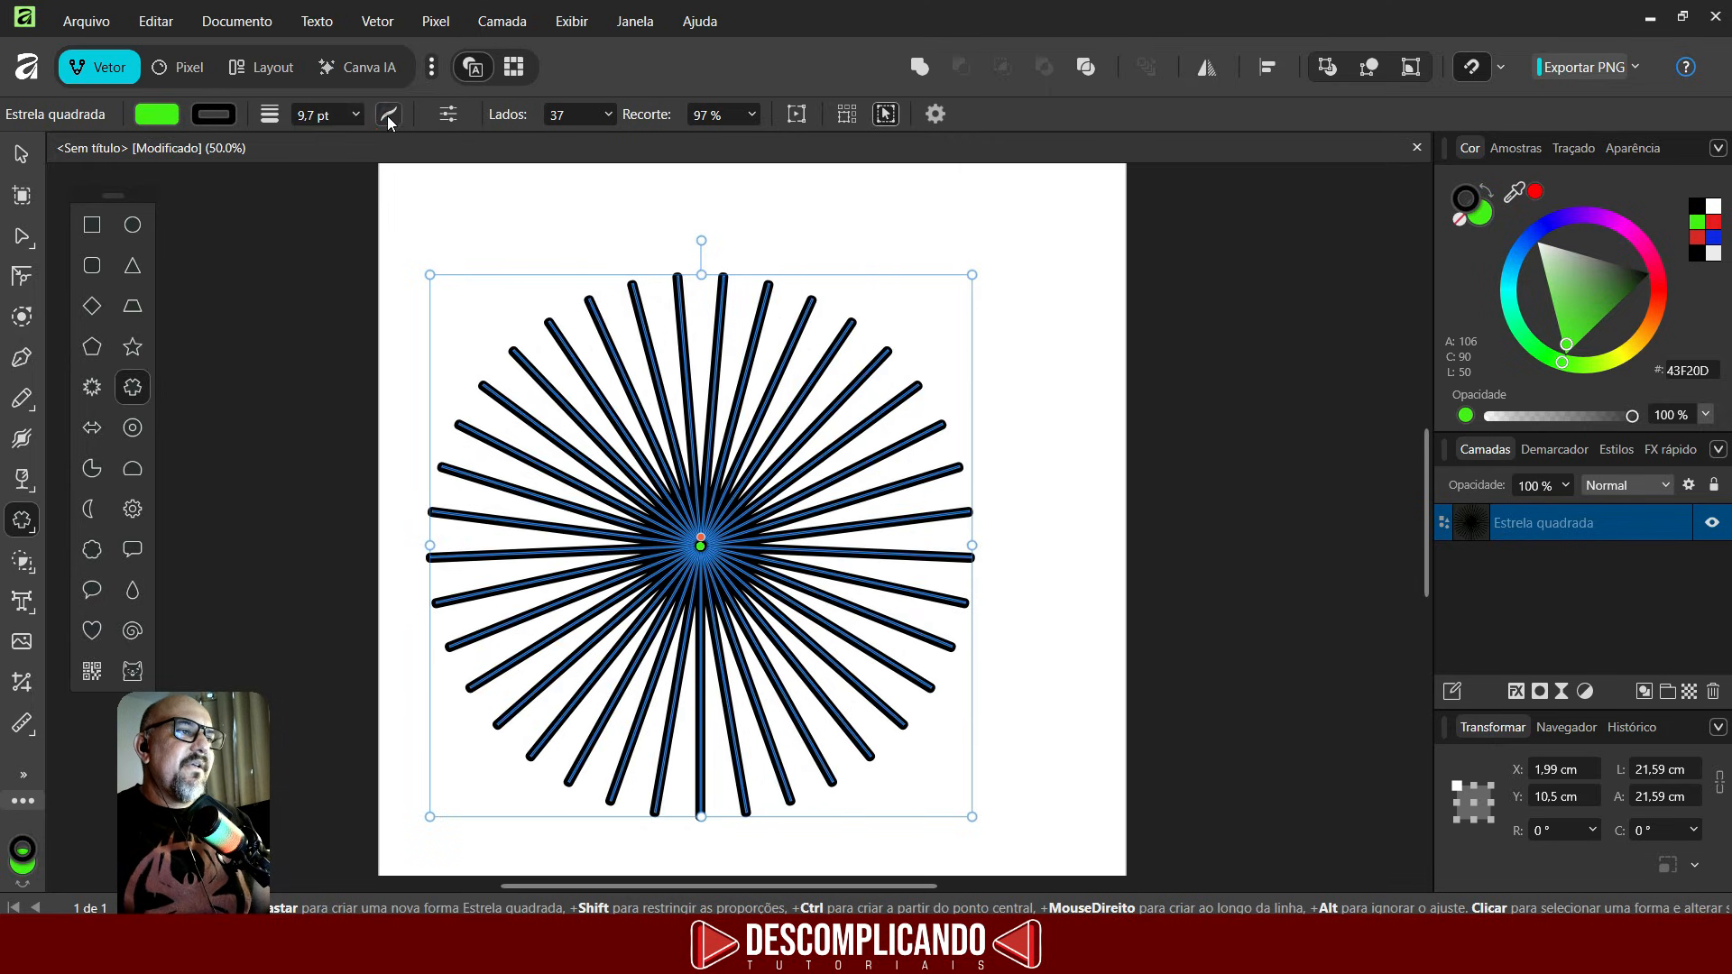
pyautogui.click(389, 117)
pyautogui.click(389, 115)
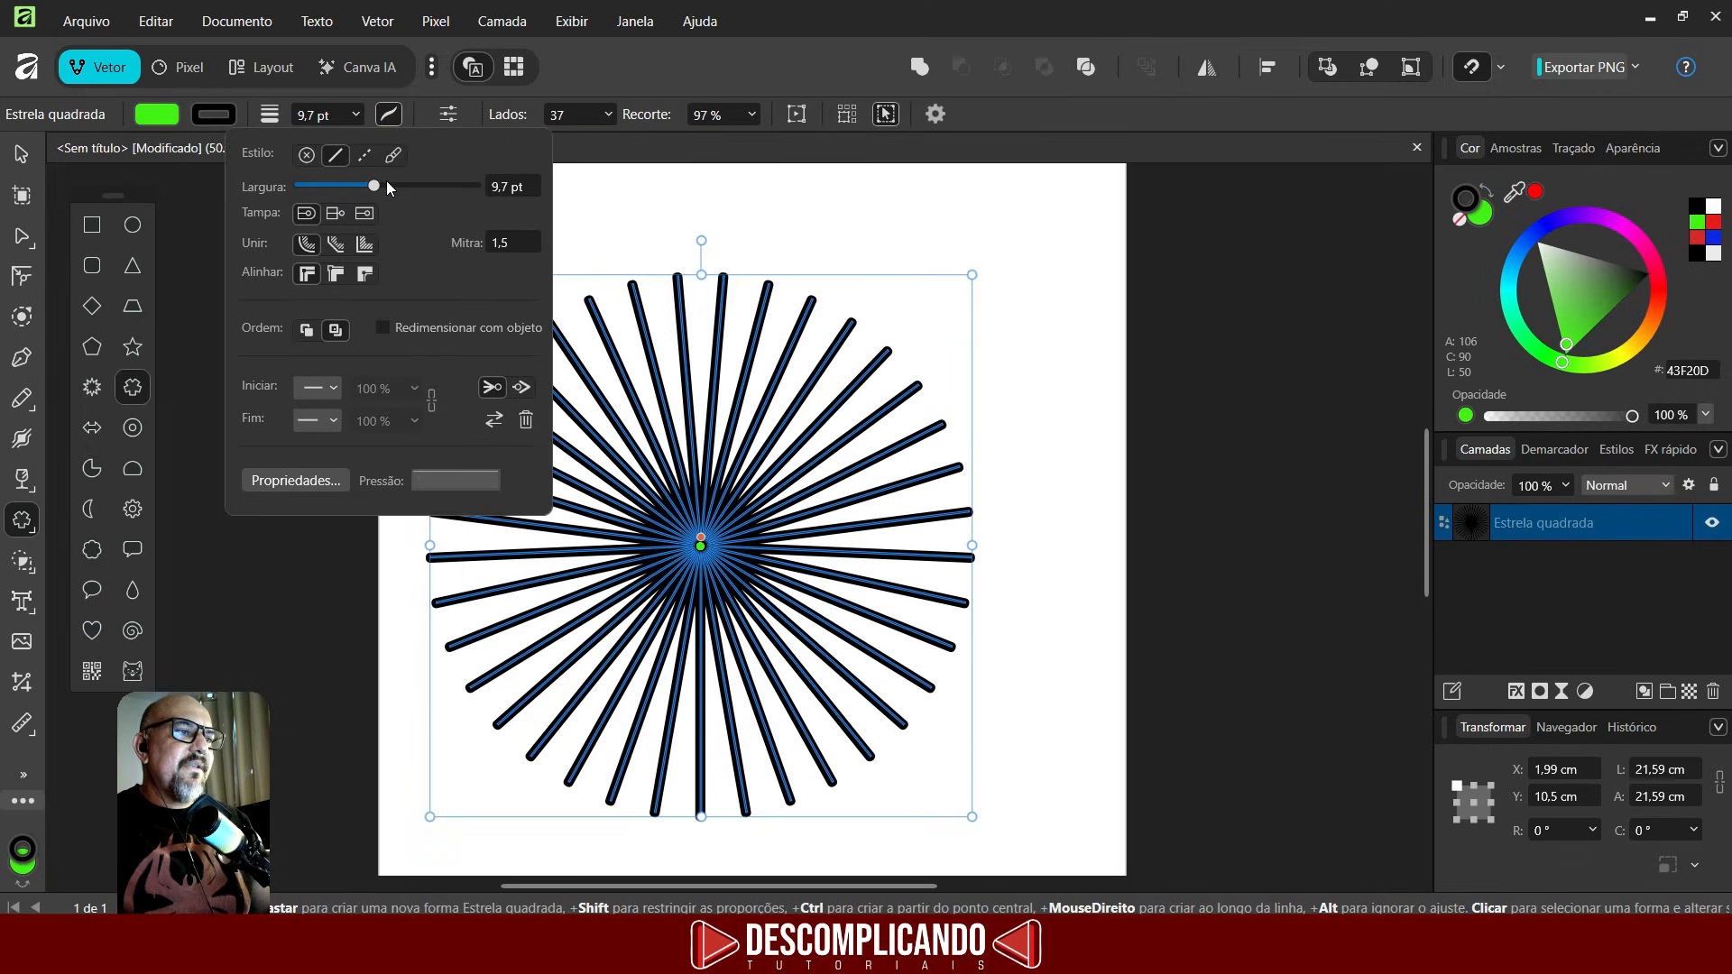
pyautogui.moveTo(375, 187); pyautogui.dragTo(374, 186)
pyautogui.moveTo(442, 192); pyautogui.dragTo(373, 196)
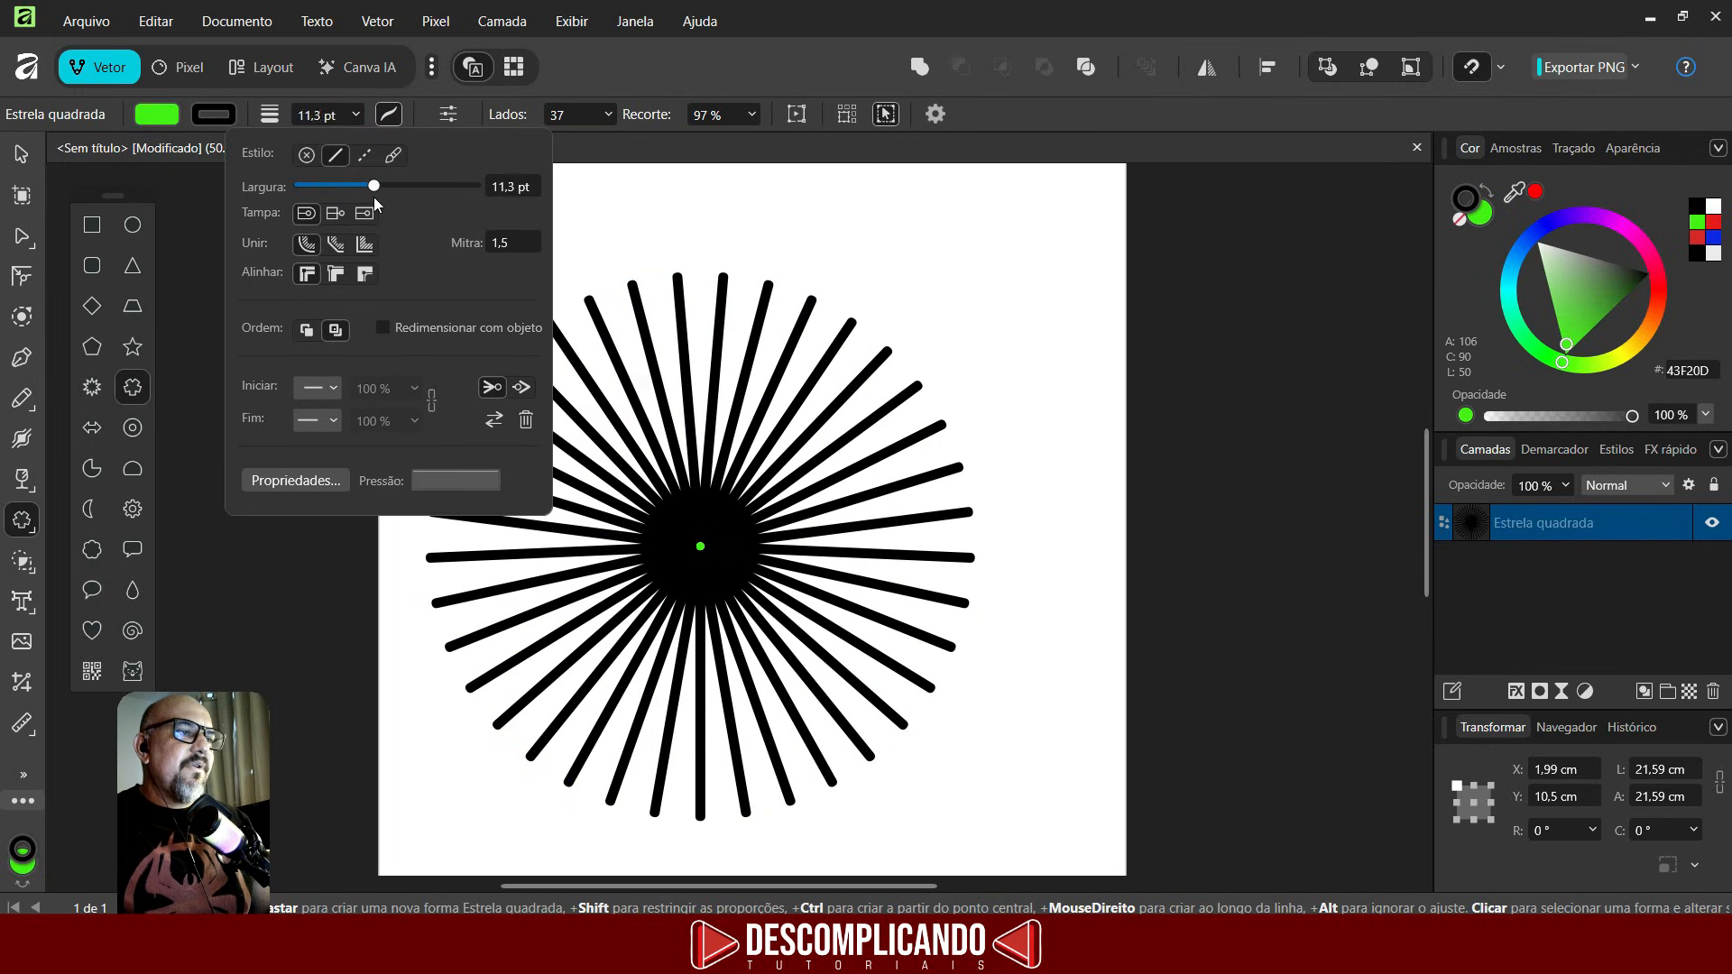
pyautogui.click(364, 155)
pyautogui.click(327, 158)
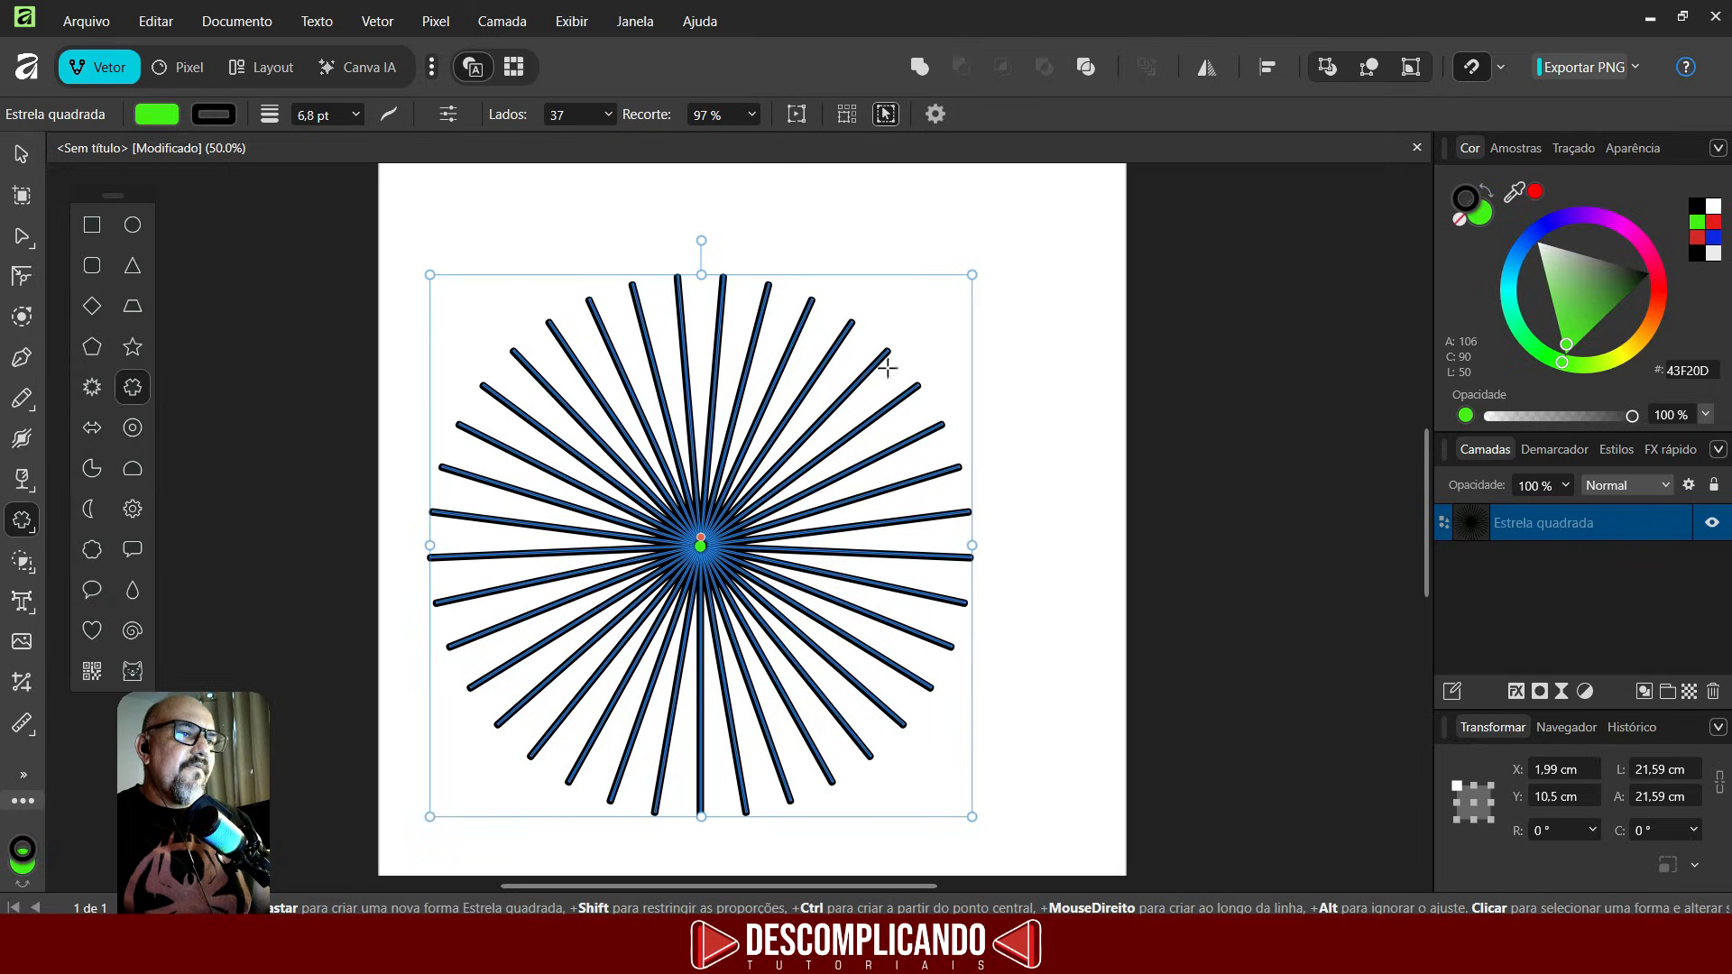
# - Shrink the star to about 8.6 cm square and move it to the page's upper-left corner
pyautogui.moveTo(973, 272); pyautogui.dragTo(646, 602)
pyautogui.click(24, 154)
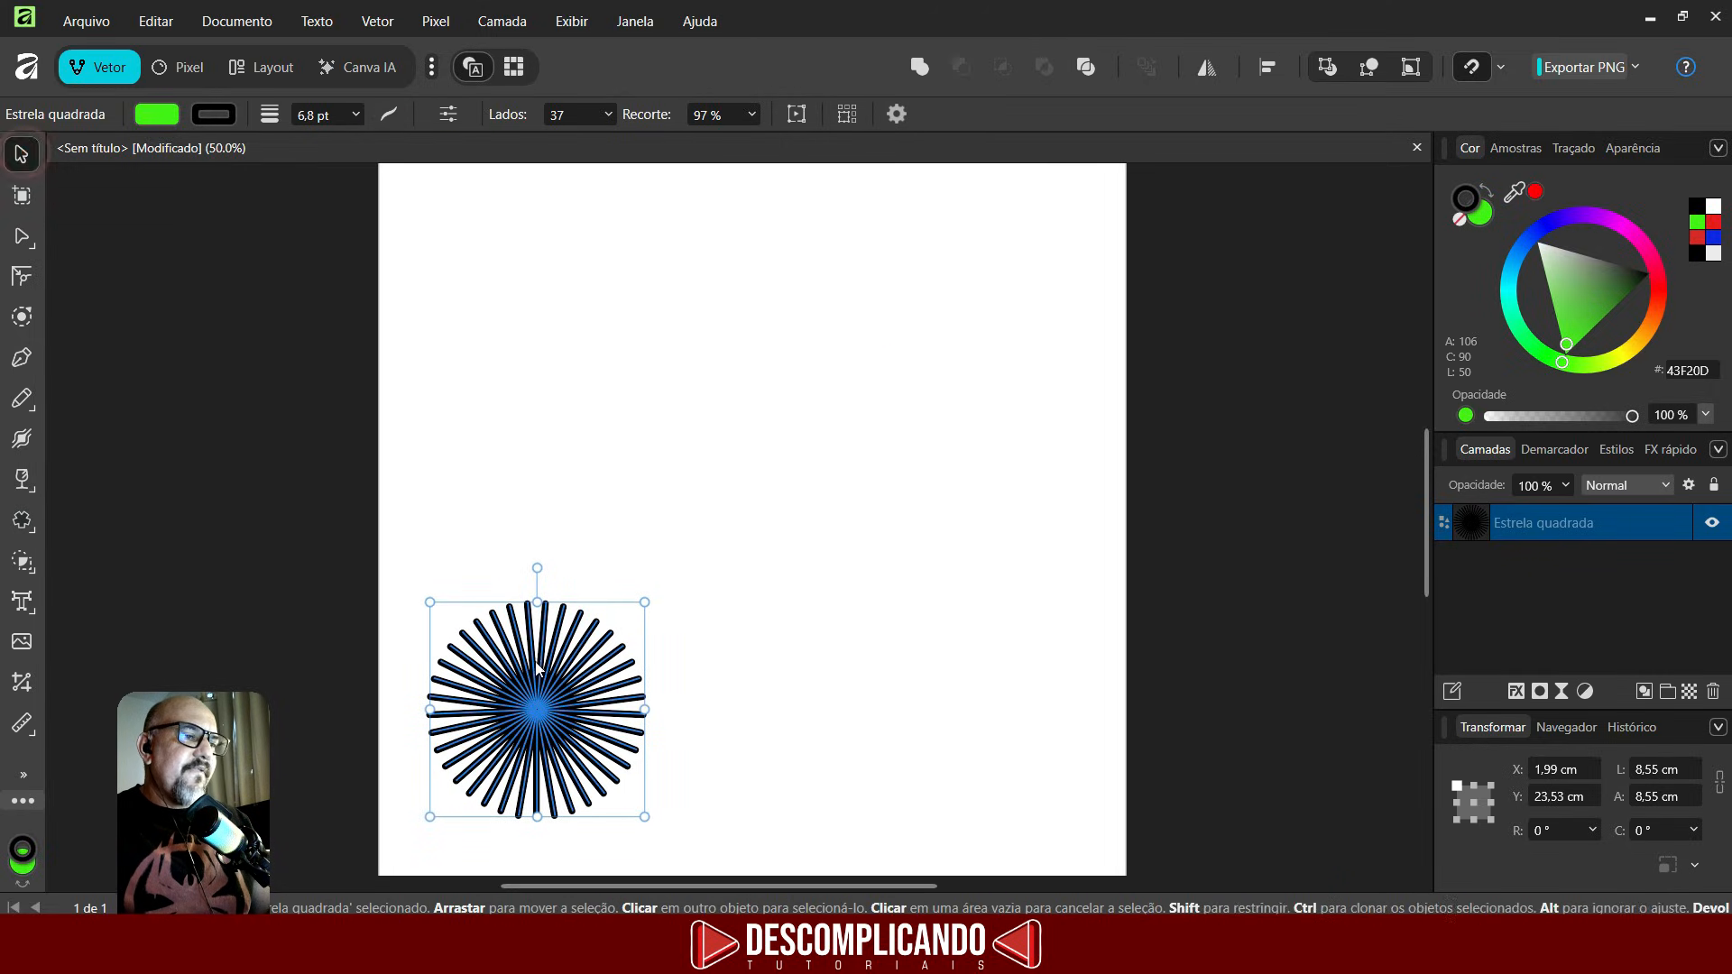
pyautogui.moveTo(556, 672); pyautogui.dragTo(457, 339)
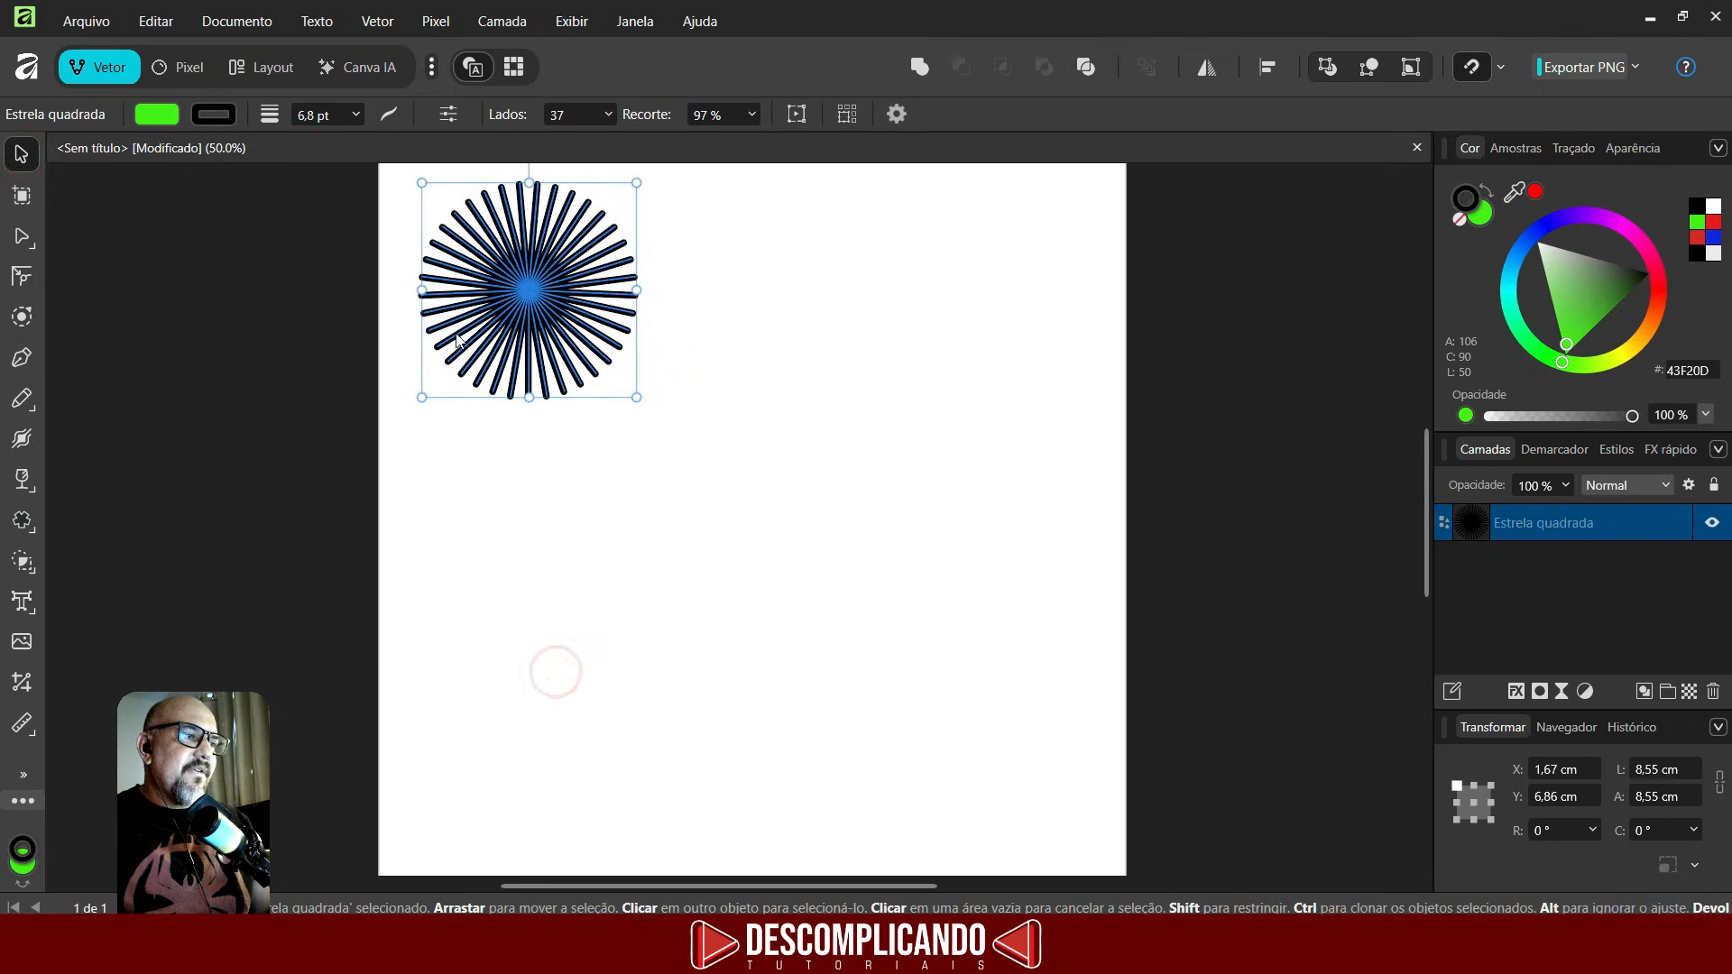
# - Draw a circle about 7 cm wide below the star and set its fill to none
pyautogui.click(24, 533)
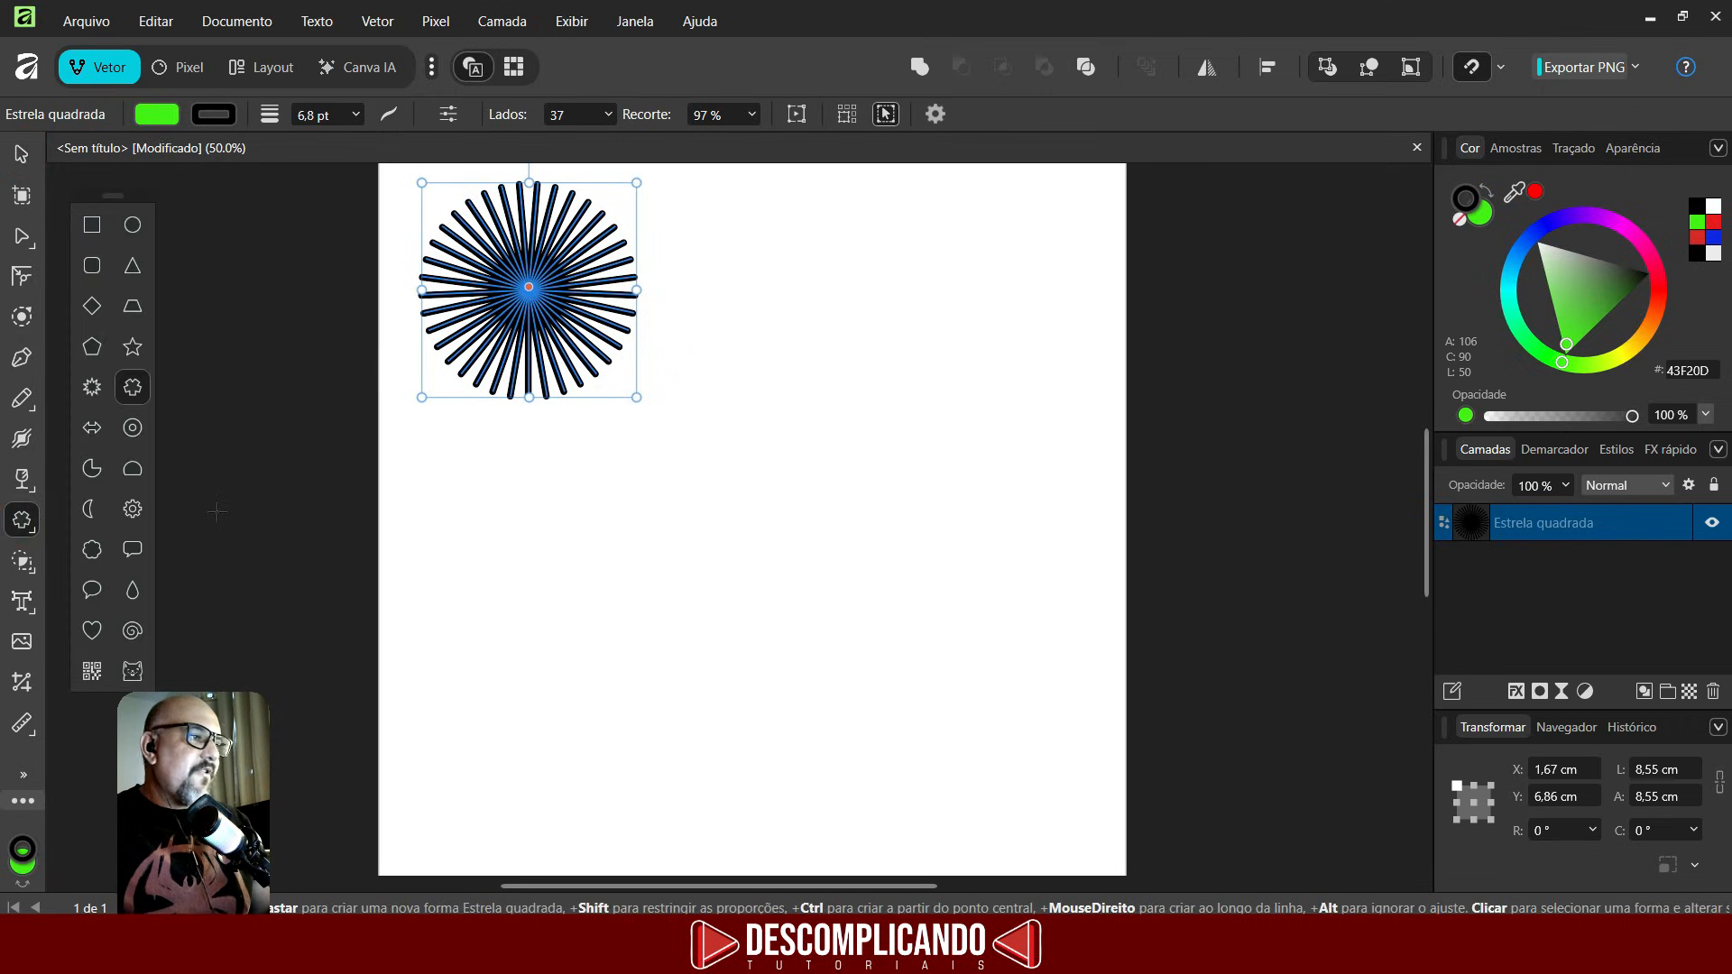
pyautogui.click(135, 227)
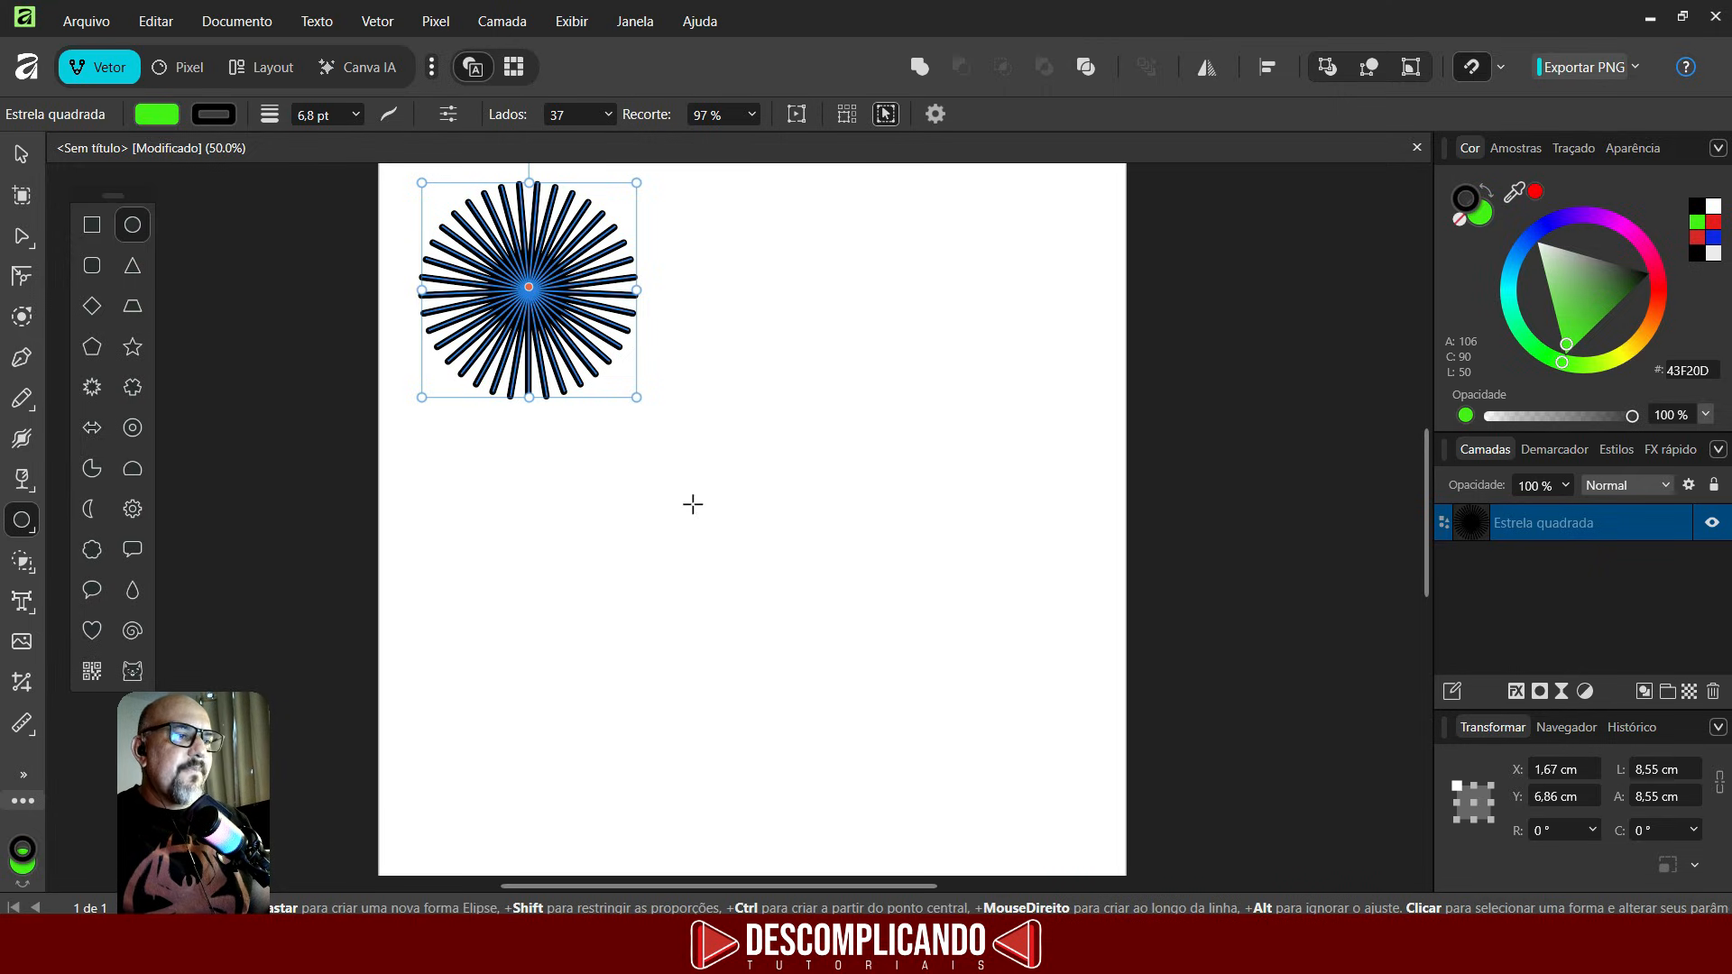
pyautogui.moveTo(596, 466); pyautogui.dragTo(776, 542)
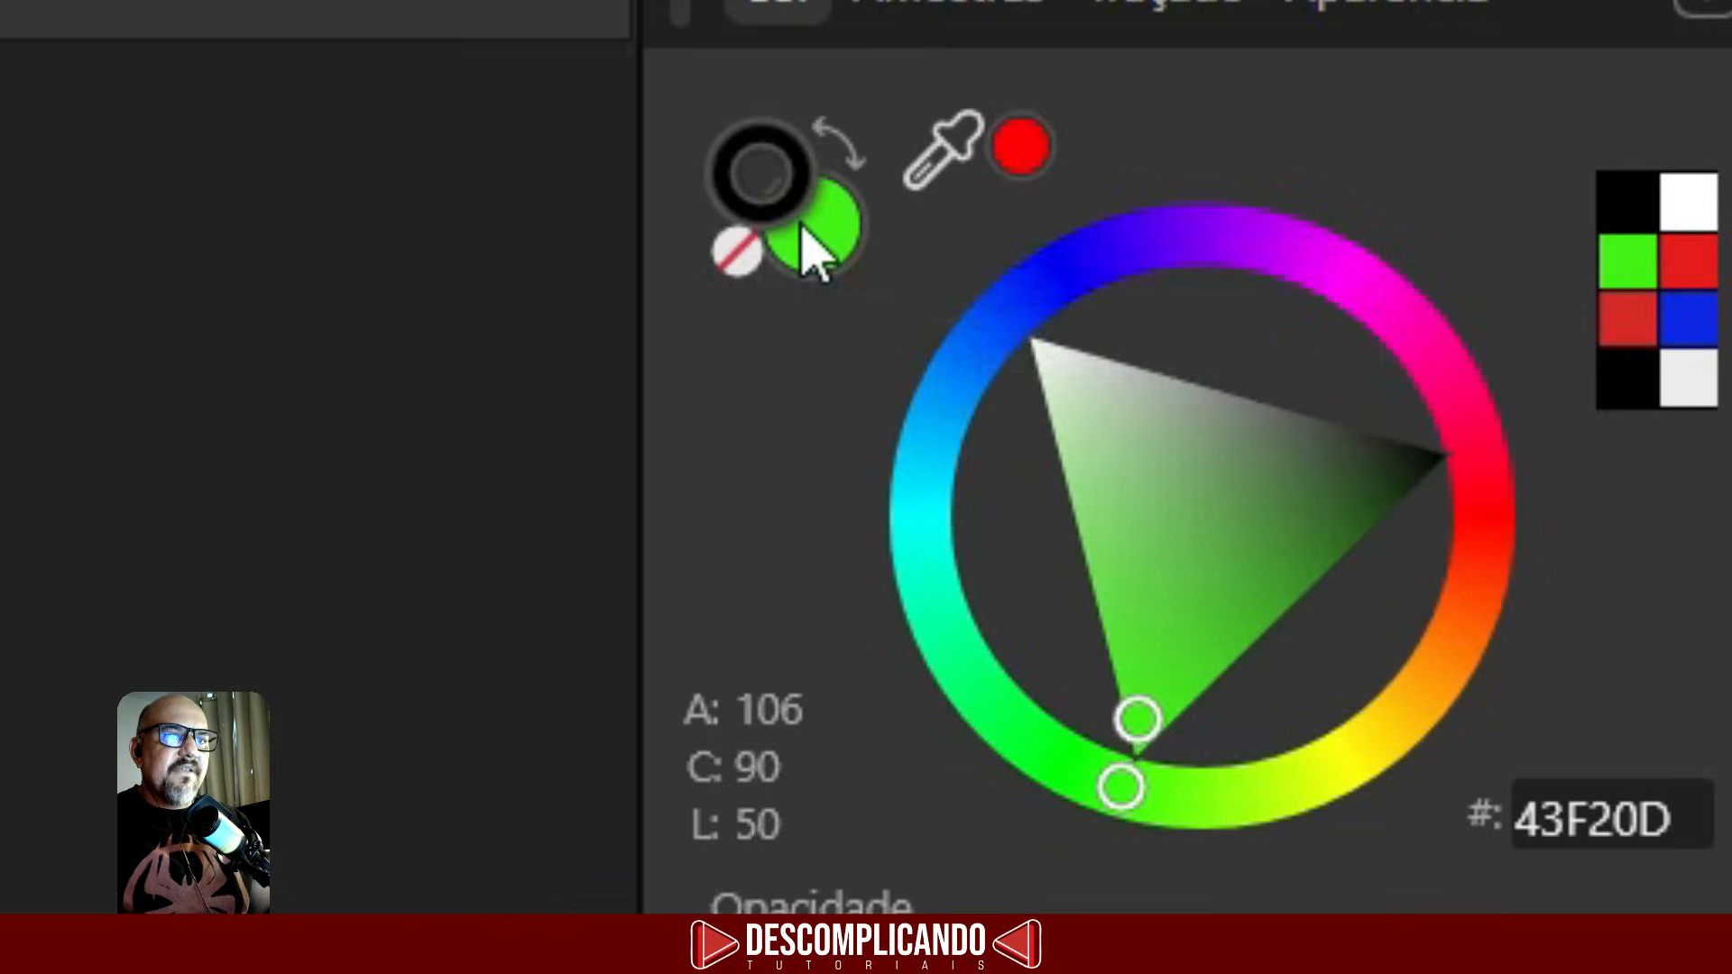
pyautogui.click(740, 259)
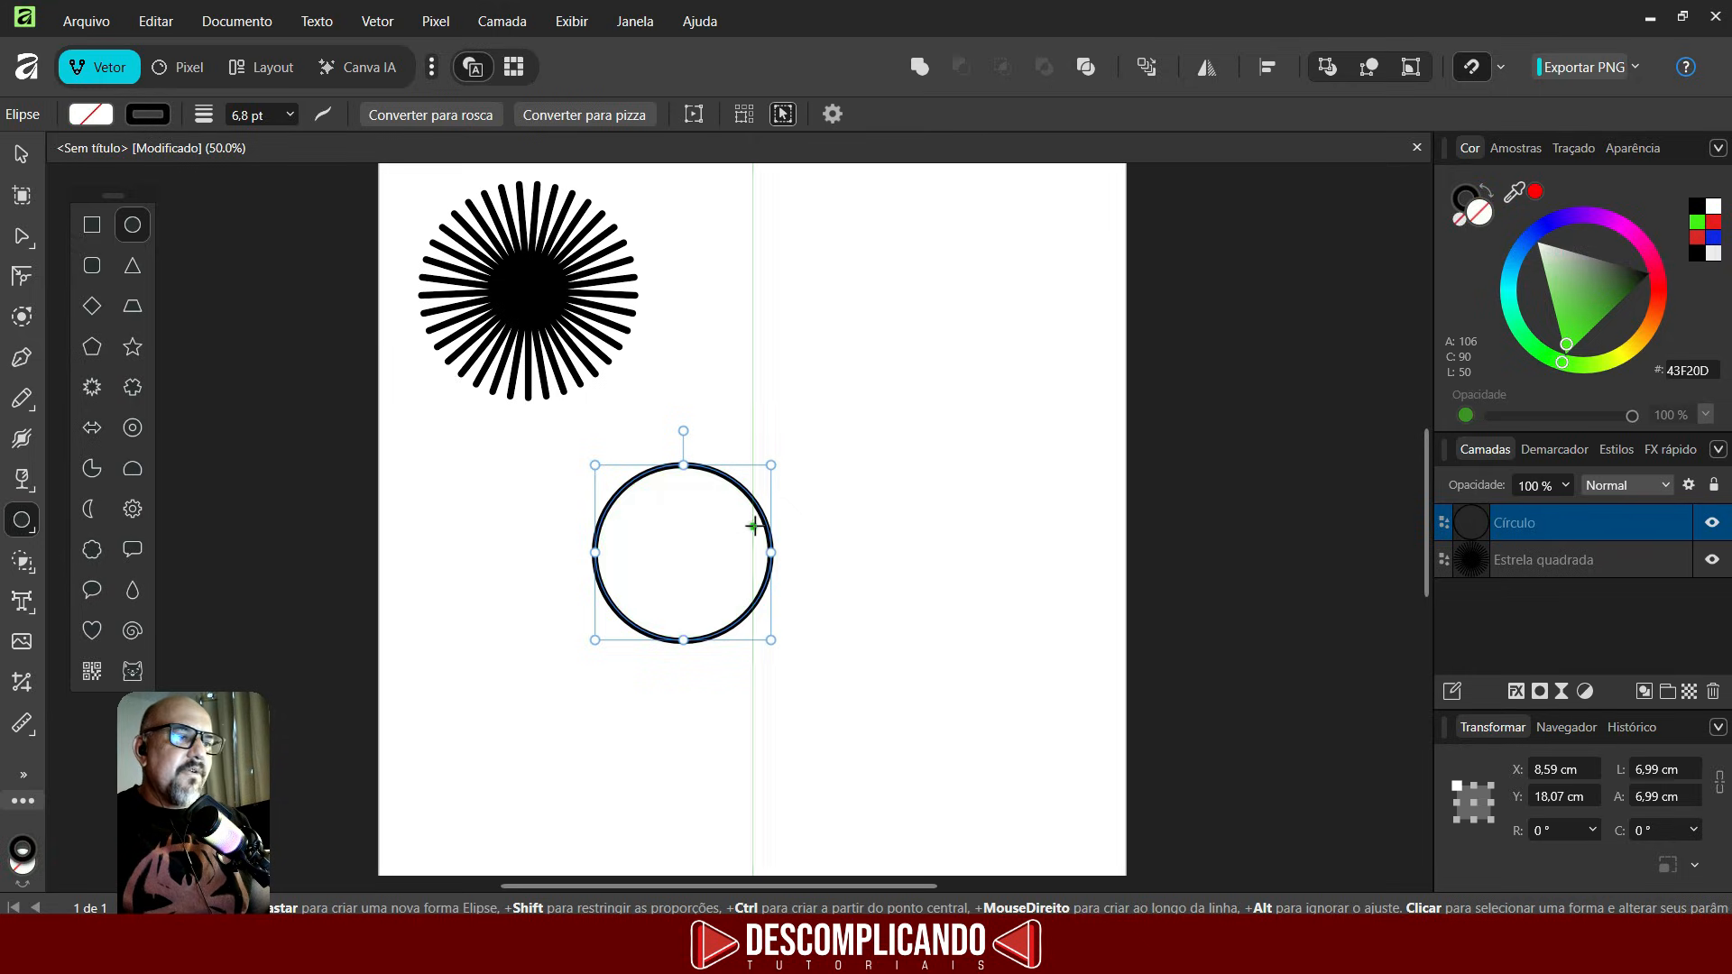
# - Set the circle's stroke colour to blue
pyautogui.click(1457, 200)
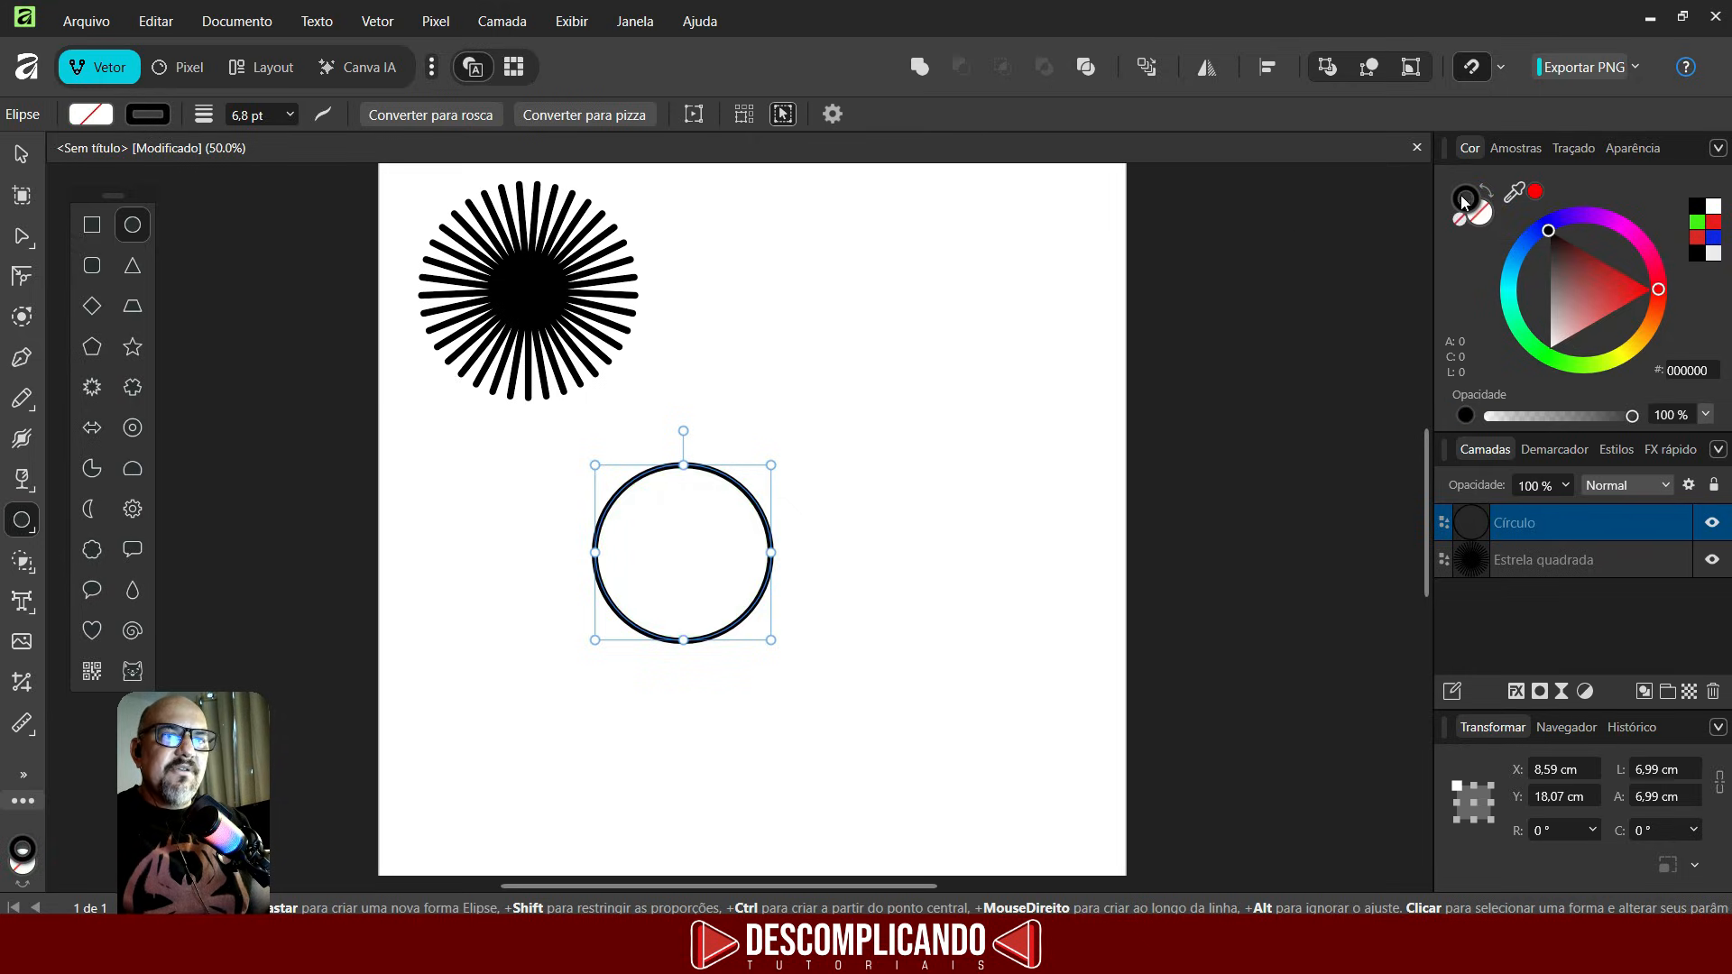
pyautogui.moveTo(1603, 283)
pyautogui.mouseDown()
pyautogui.moveTo(1621, 273)
pyautogui.moveTo(1550, 232)
pyautogui.moveTo(1589, 285)
pyautogui.moveTo(1555, 265)
pyautogui.moveTo(1568, 276)
pyautogui.mouseUp()
pyautogui.click(1537, 229)
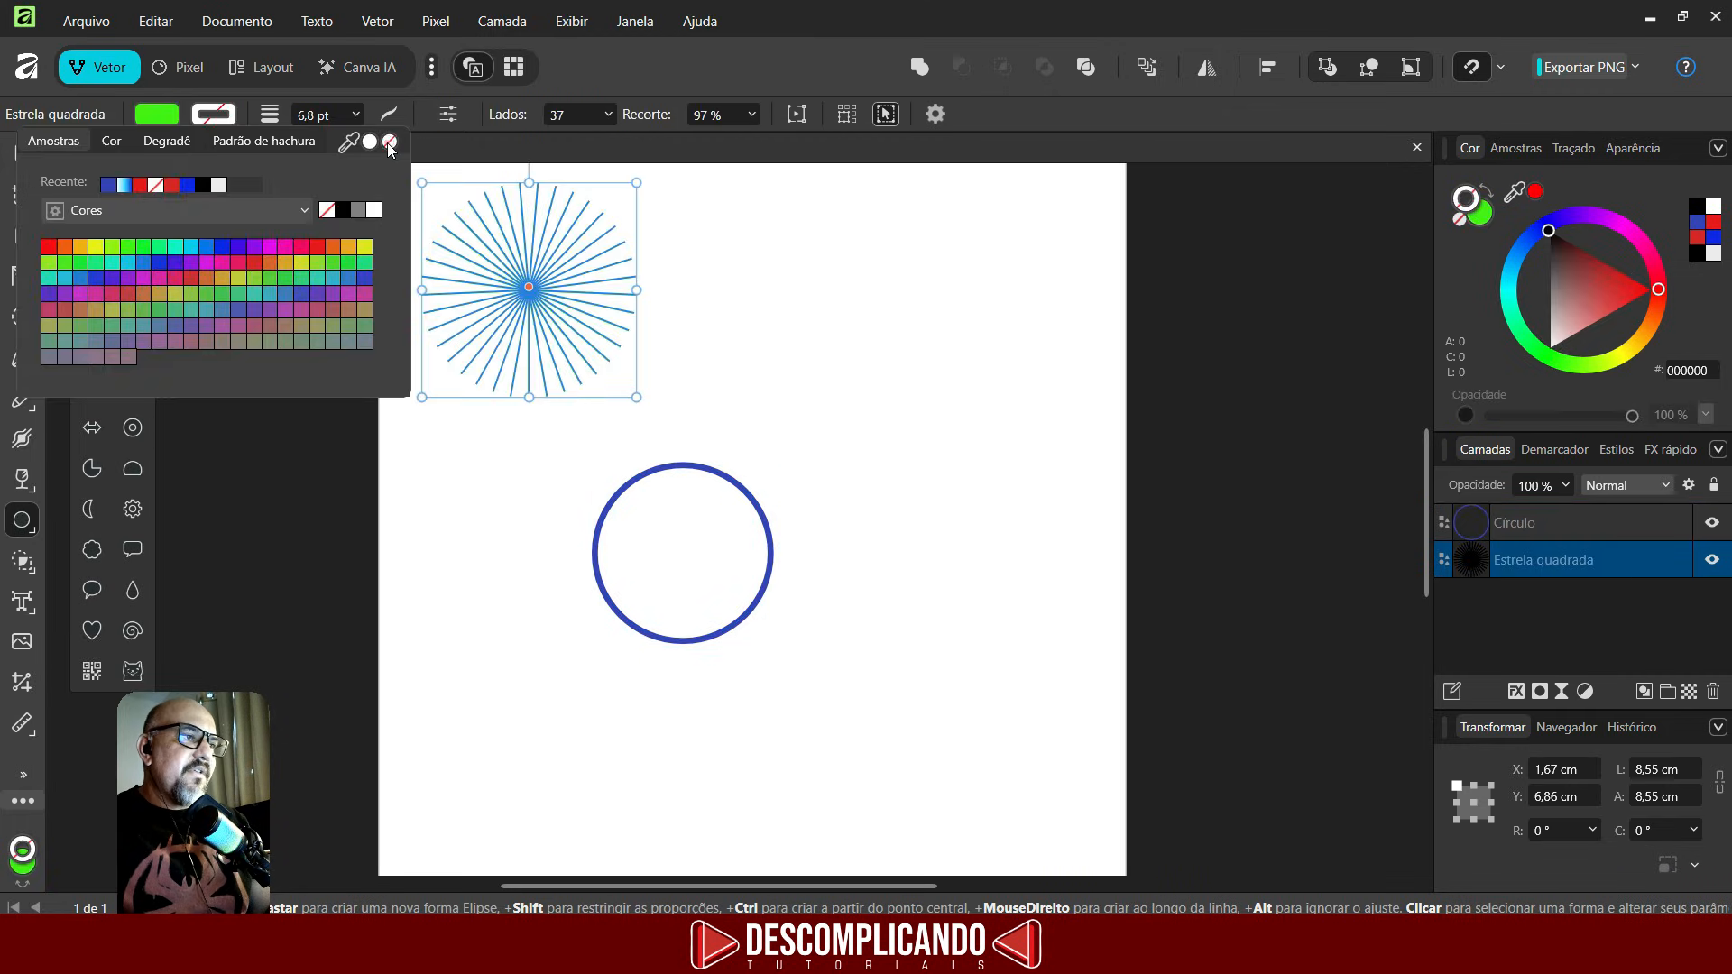
pyautogui.click(692, 367)
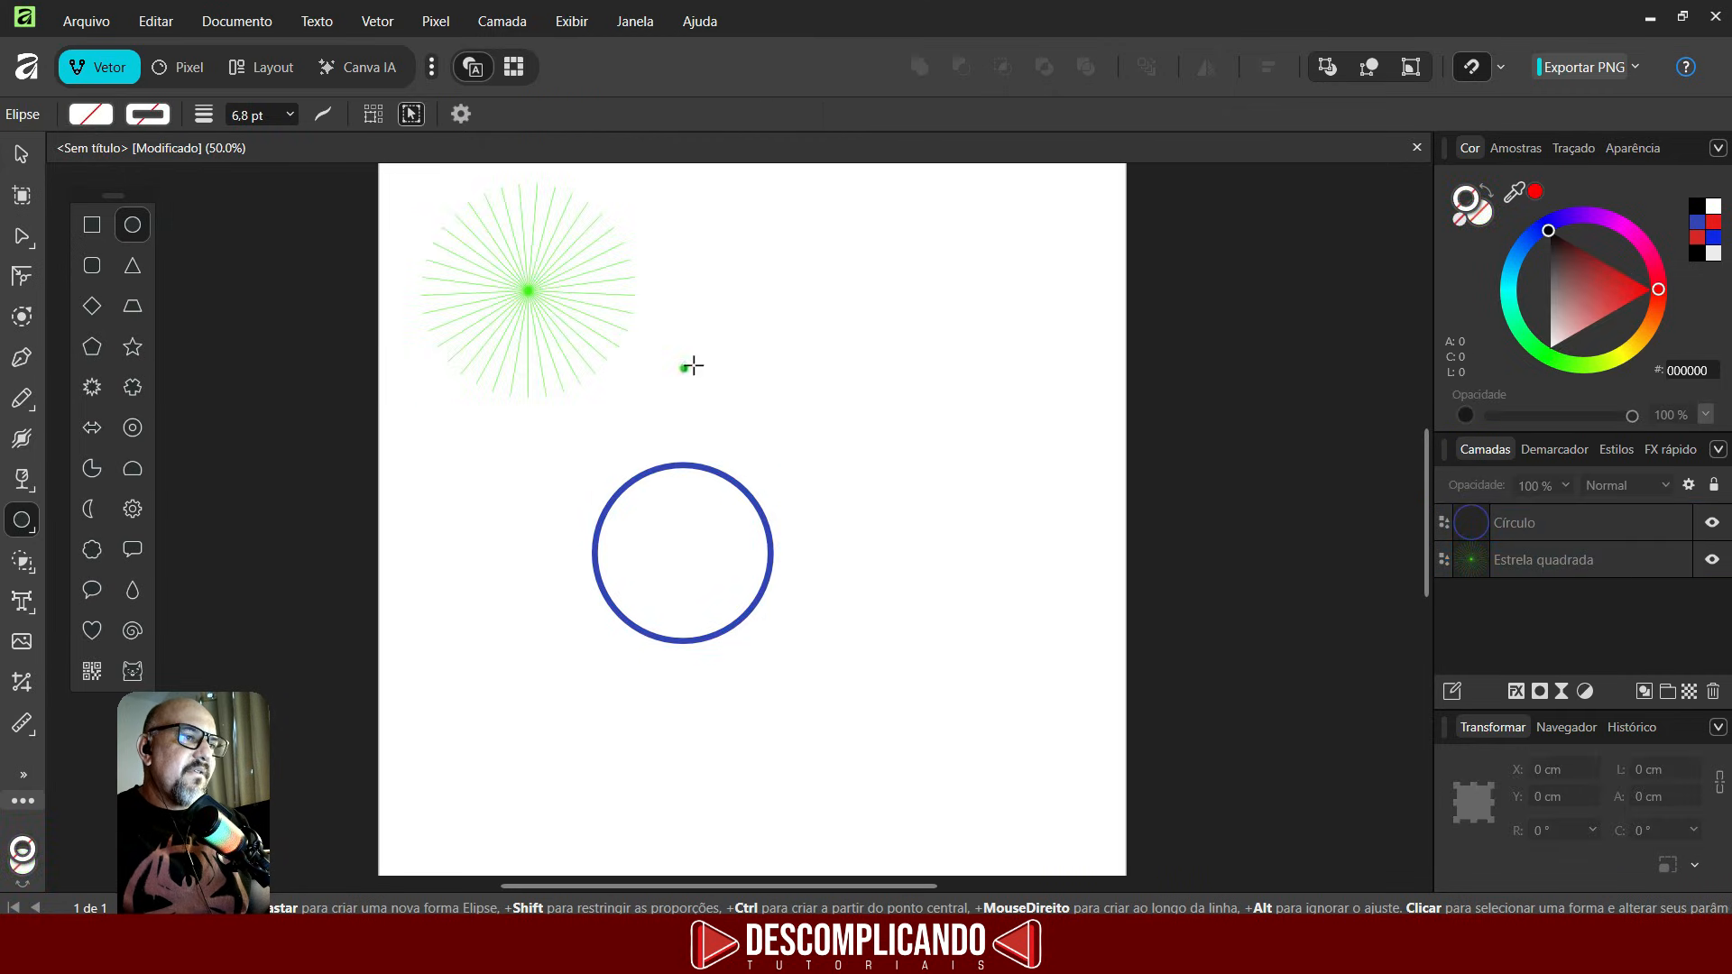
pyautogui.click(524, 291)
pyautogui.click(1068, 357)
# - Move the circle toward the page's left side, then duplicate it and slide the copy right so the circles overlap
pyautogui.press('v')
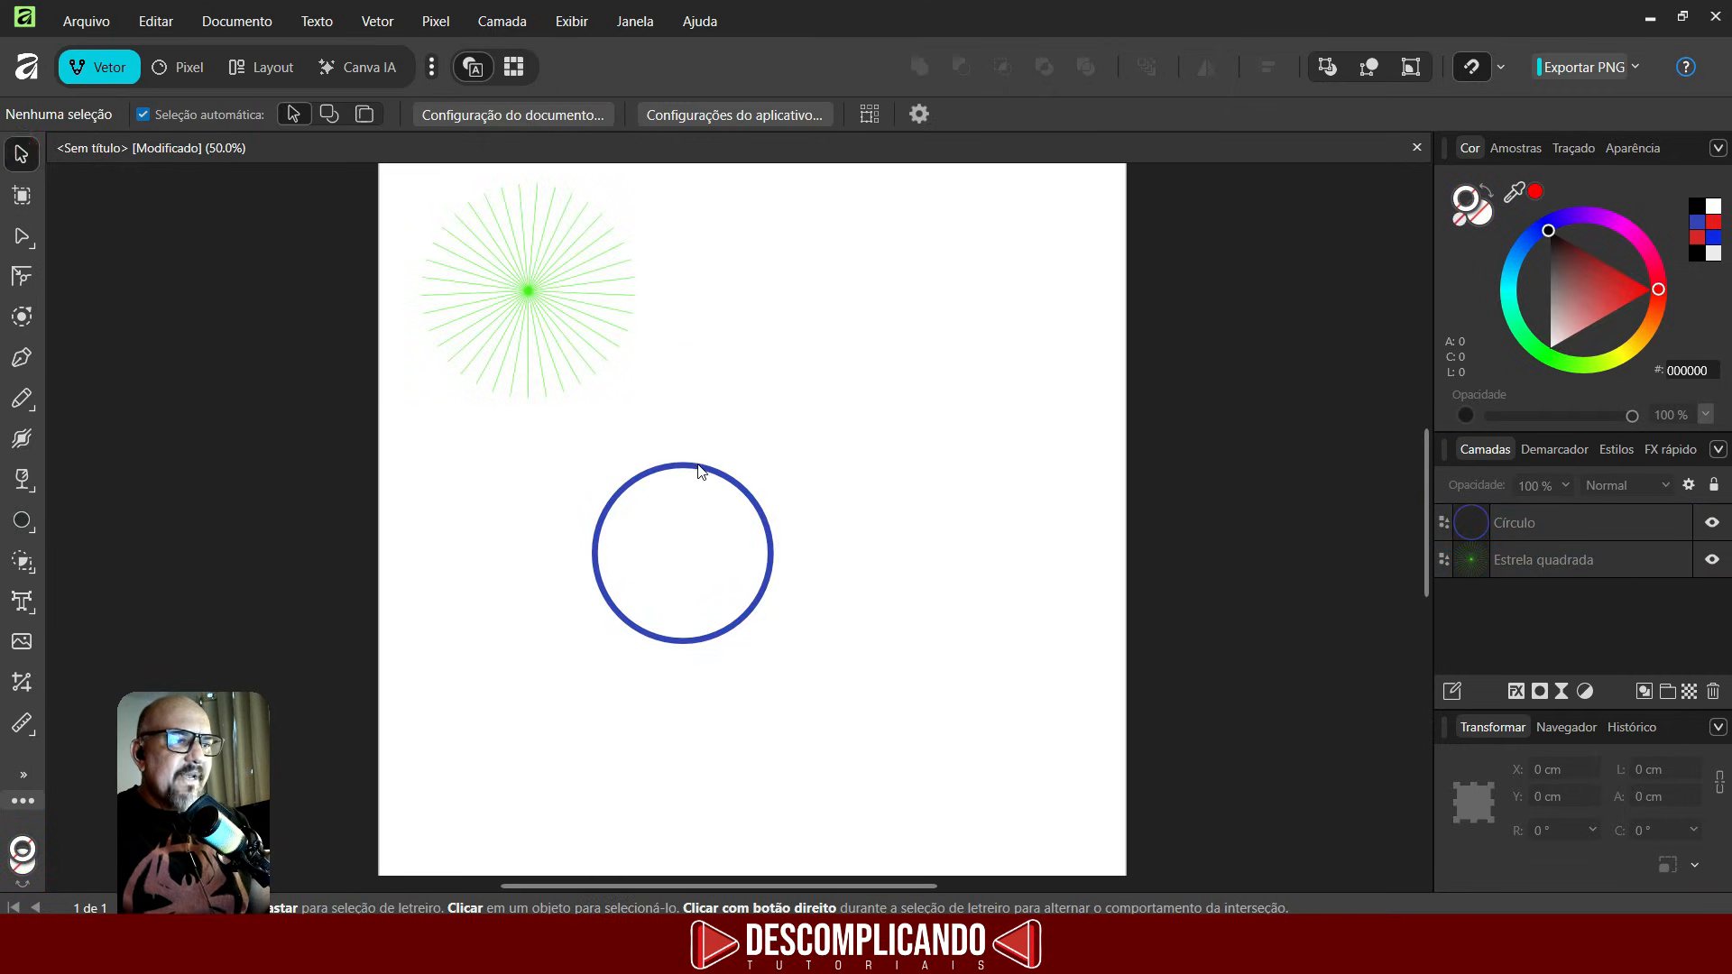
pyautogui.click(21, 156)
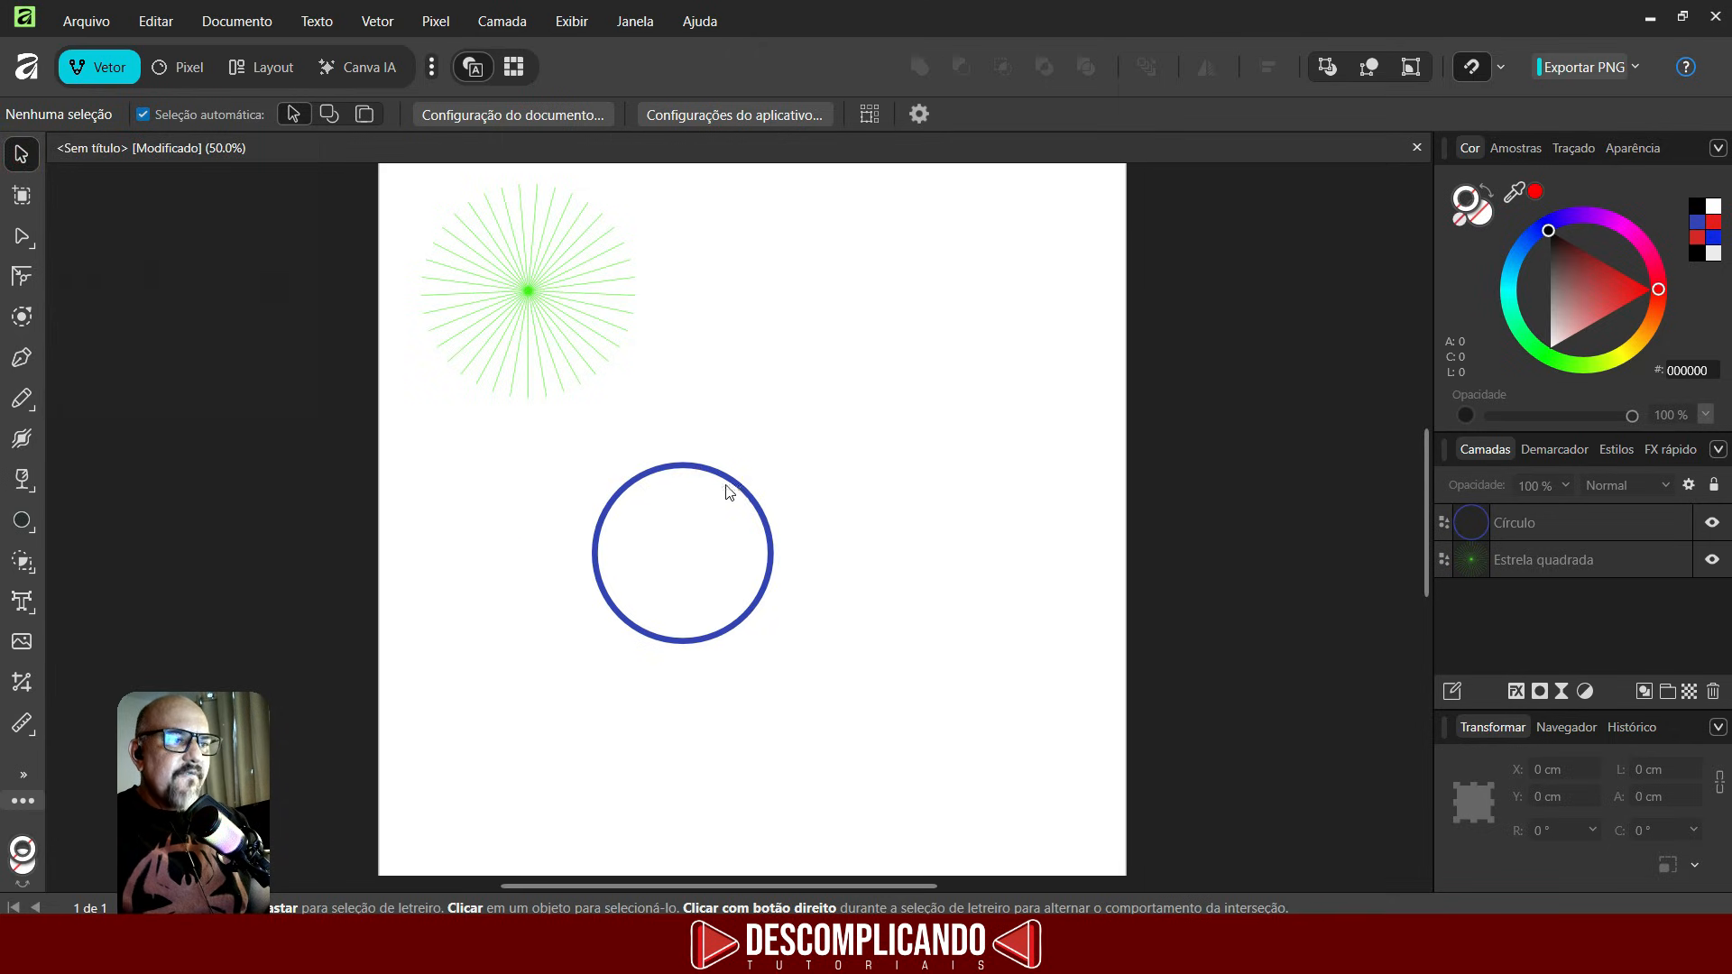
pyautogui.moveTo(729, 491); pyautogui.dragTo(623, 471)
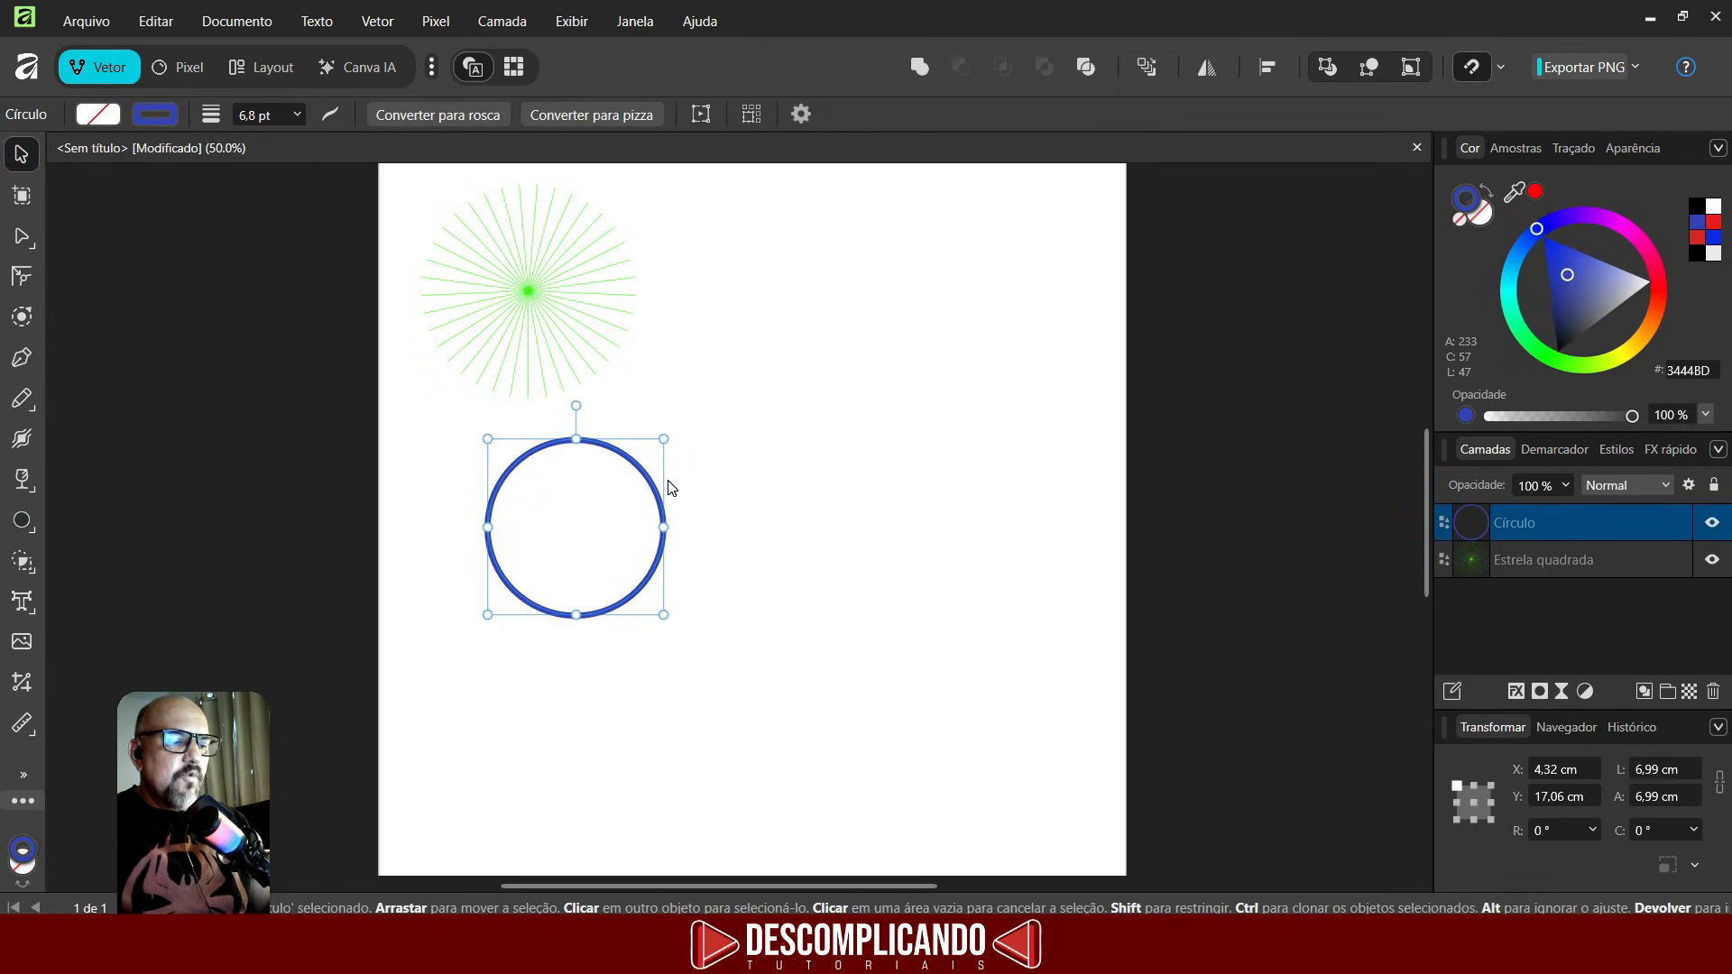
pyautogui.hotkey('ctrl', 'j')
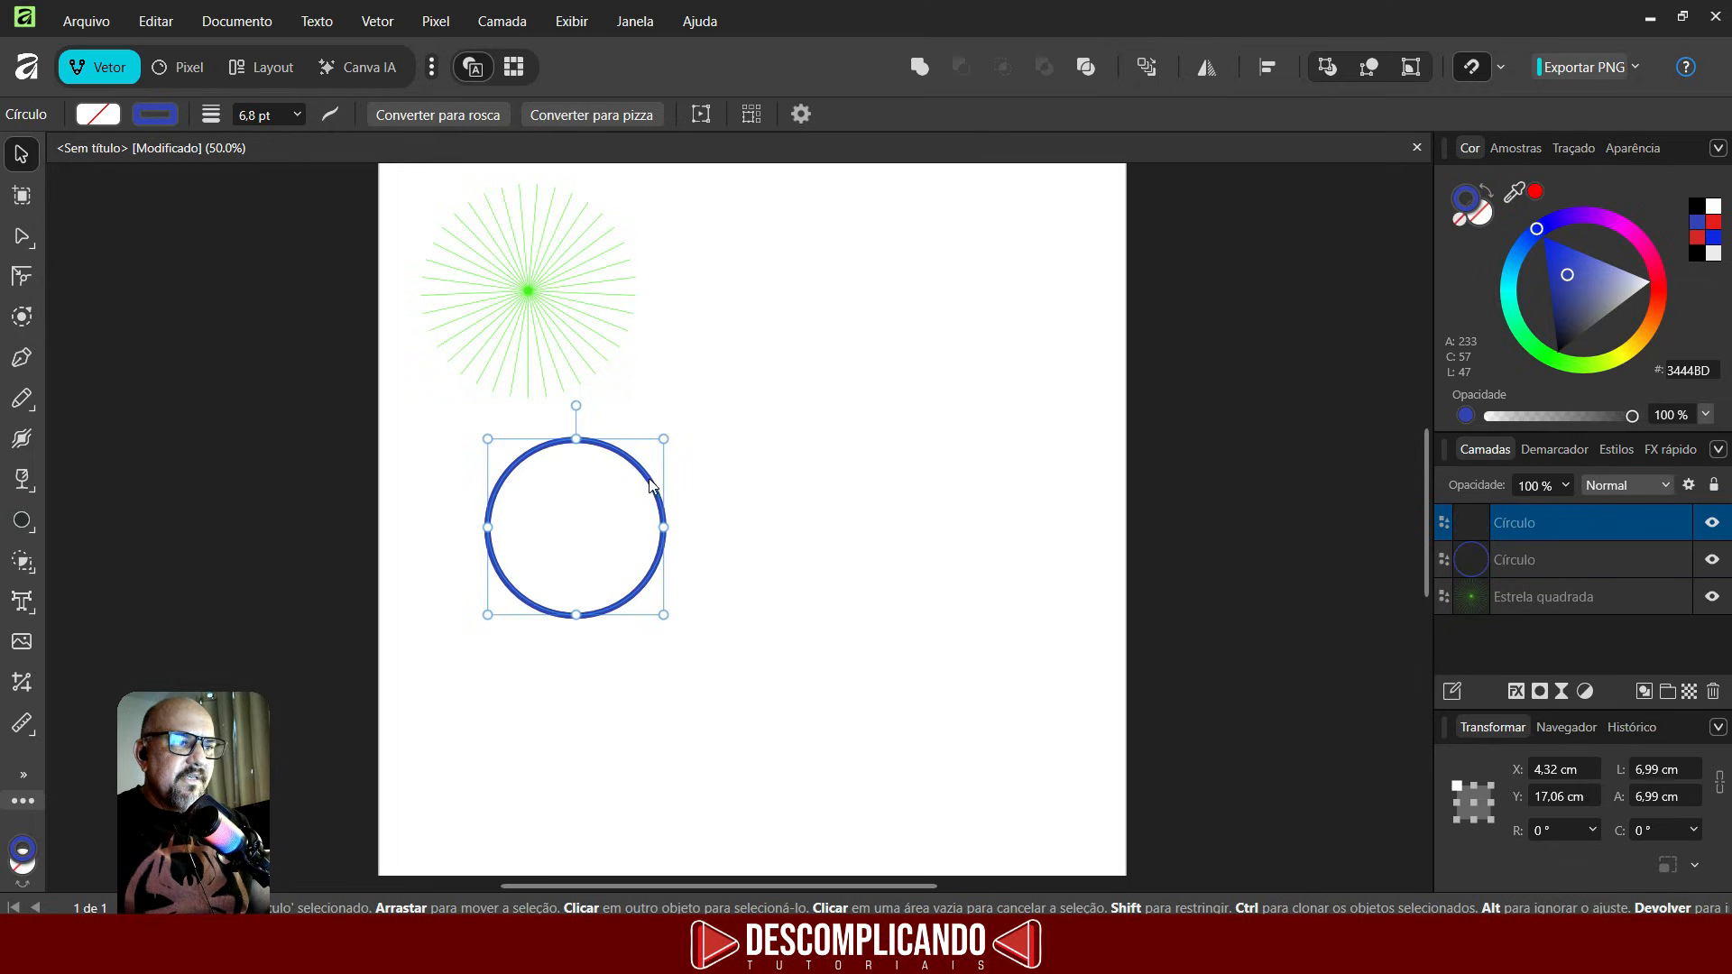
pyautogui.moveTo(643, 484); pyautogui.dragTo(768, 484)
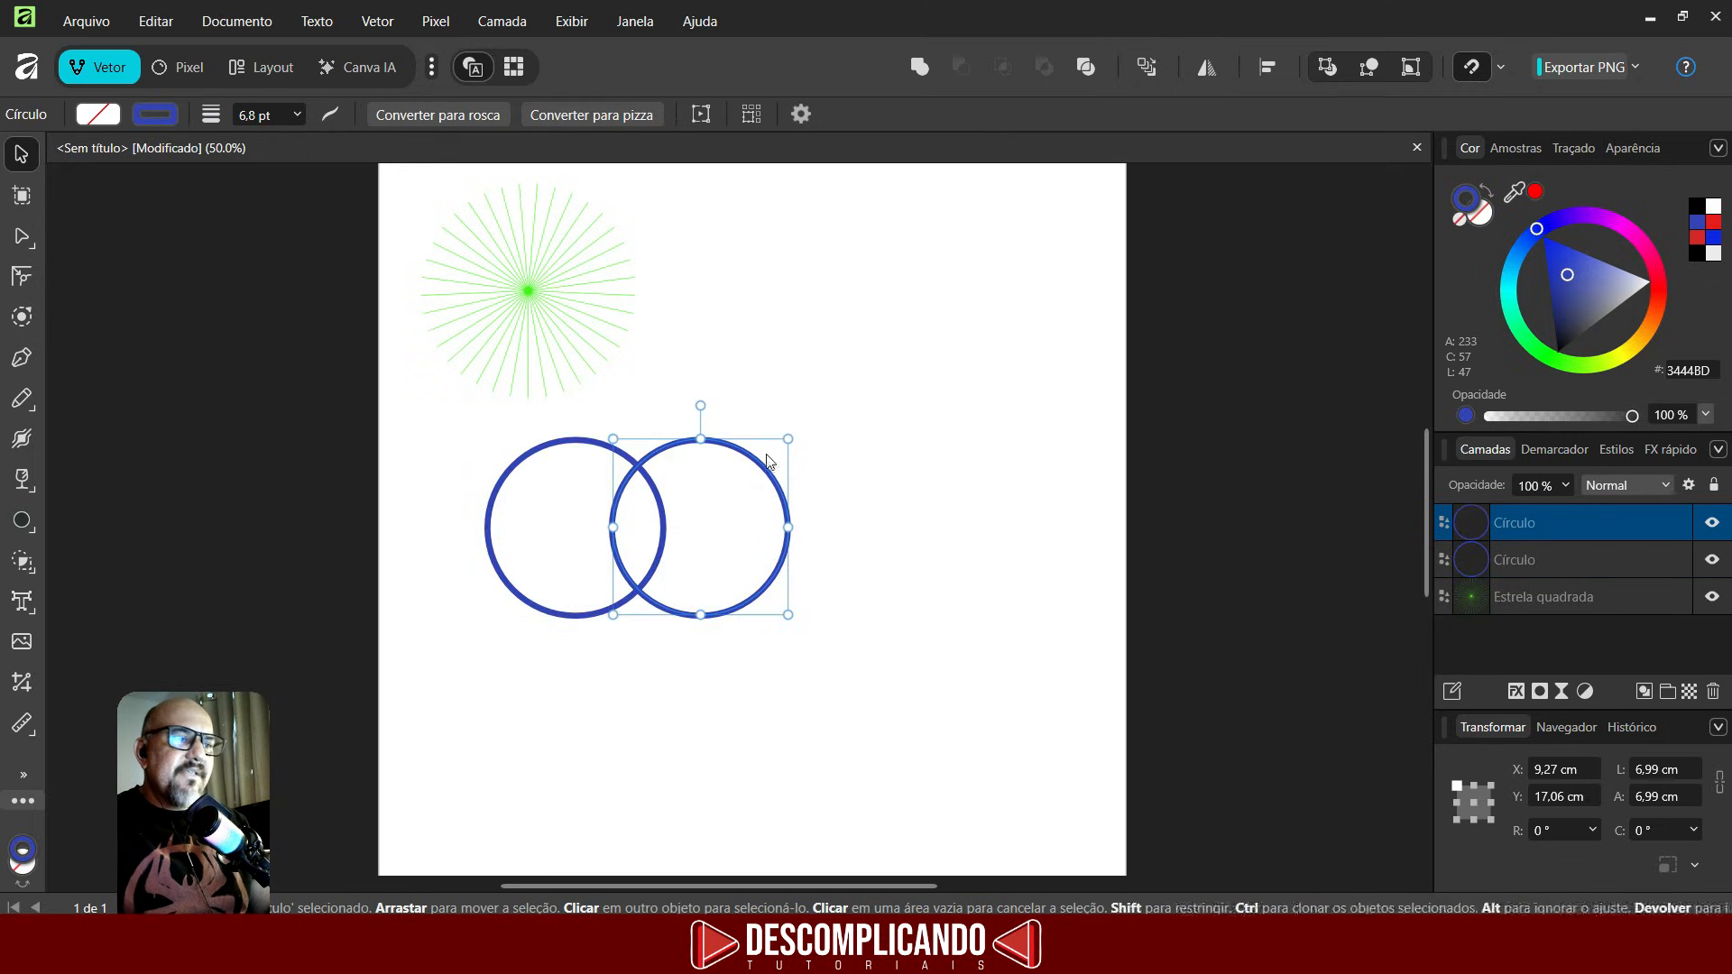
# - Select both circles and try combining them with Add, then Subtract, undoing each result
pyautogui.moveTo(436, 713); pyautogui.dragTo(978, 404)
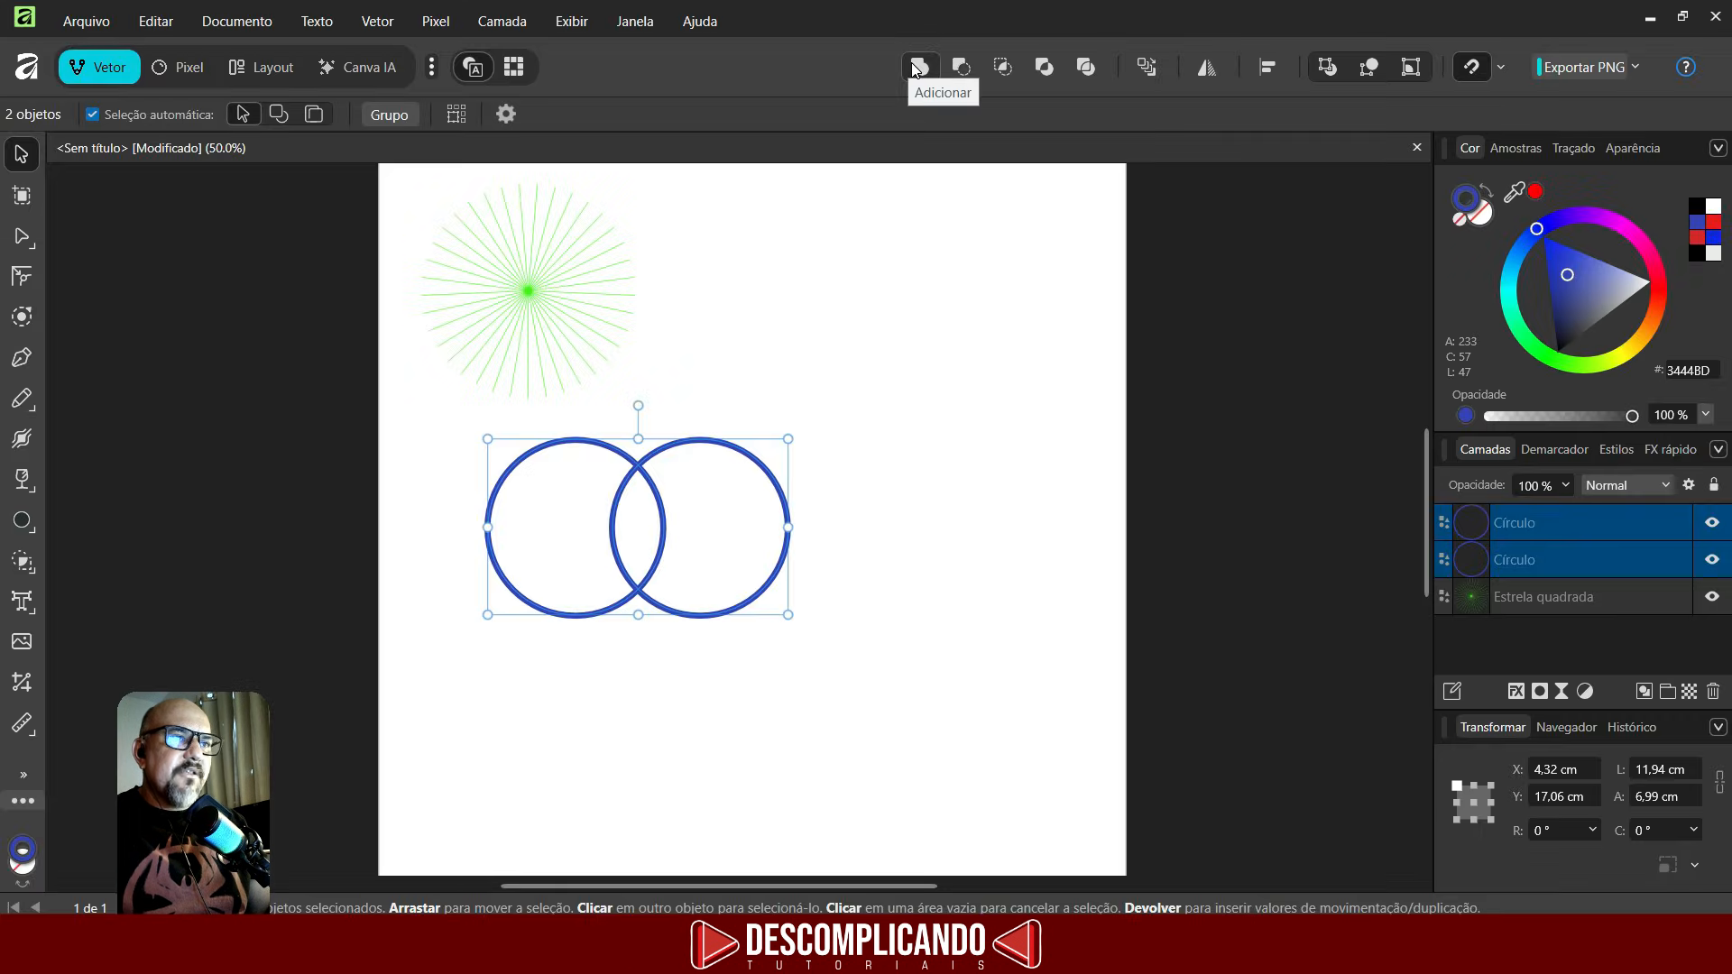
pyautogui.click(913, 67)
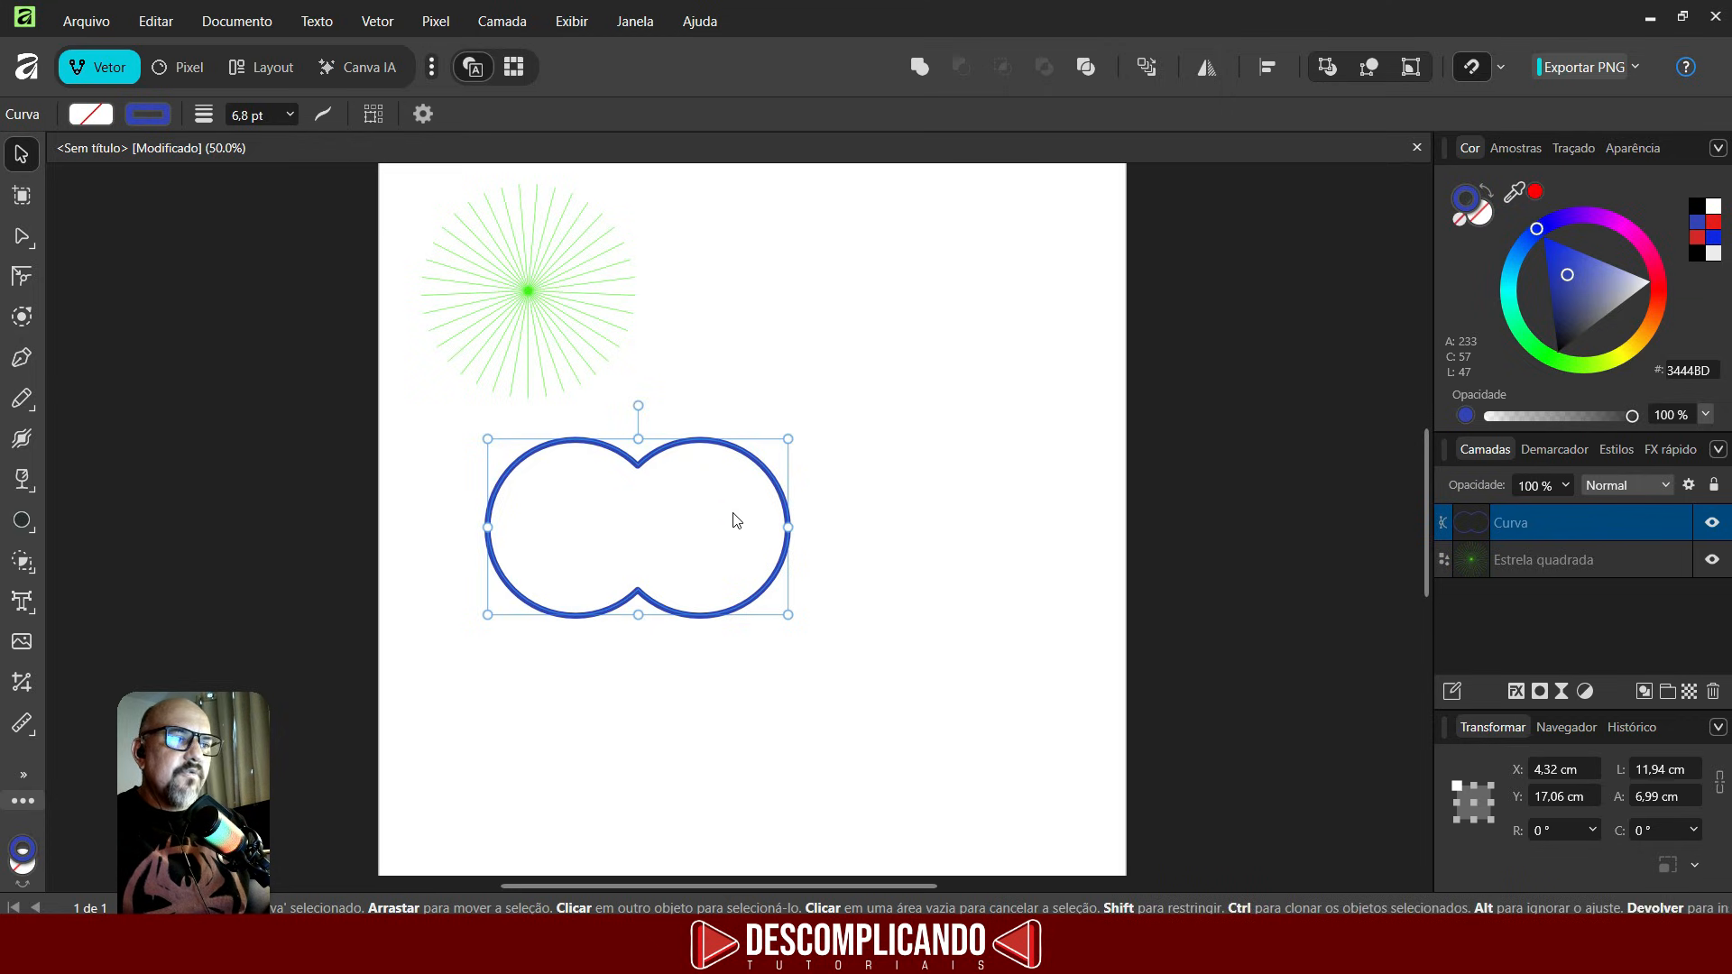
pyautogui.hotkey('ctrl', 'z')
pyautogui.click(971, 72)
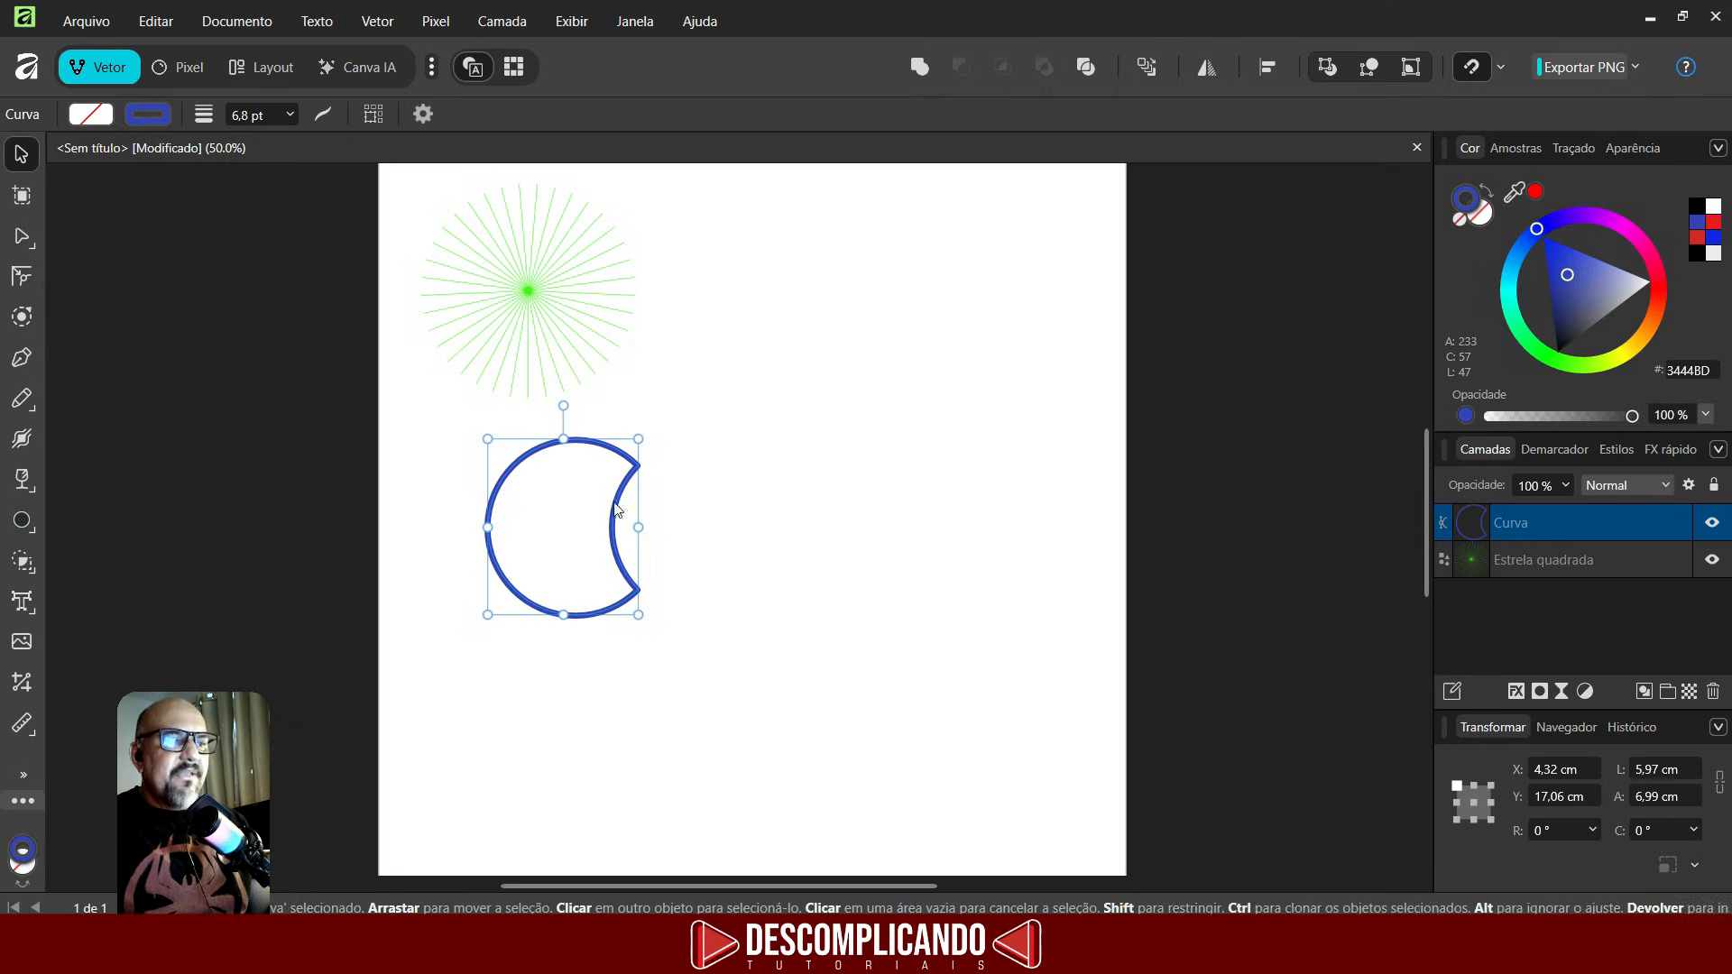
pyautogui.hotkey('ctrl', 'z')
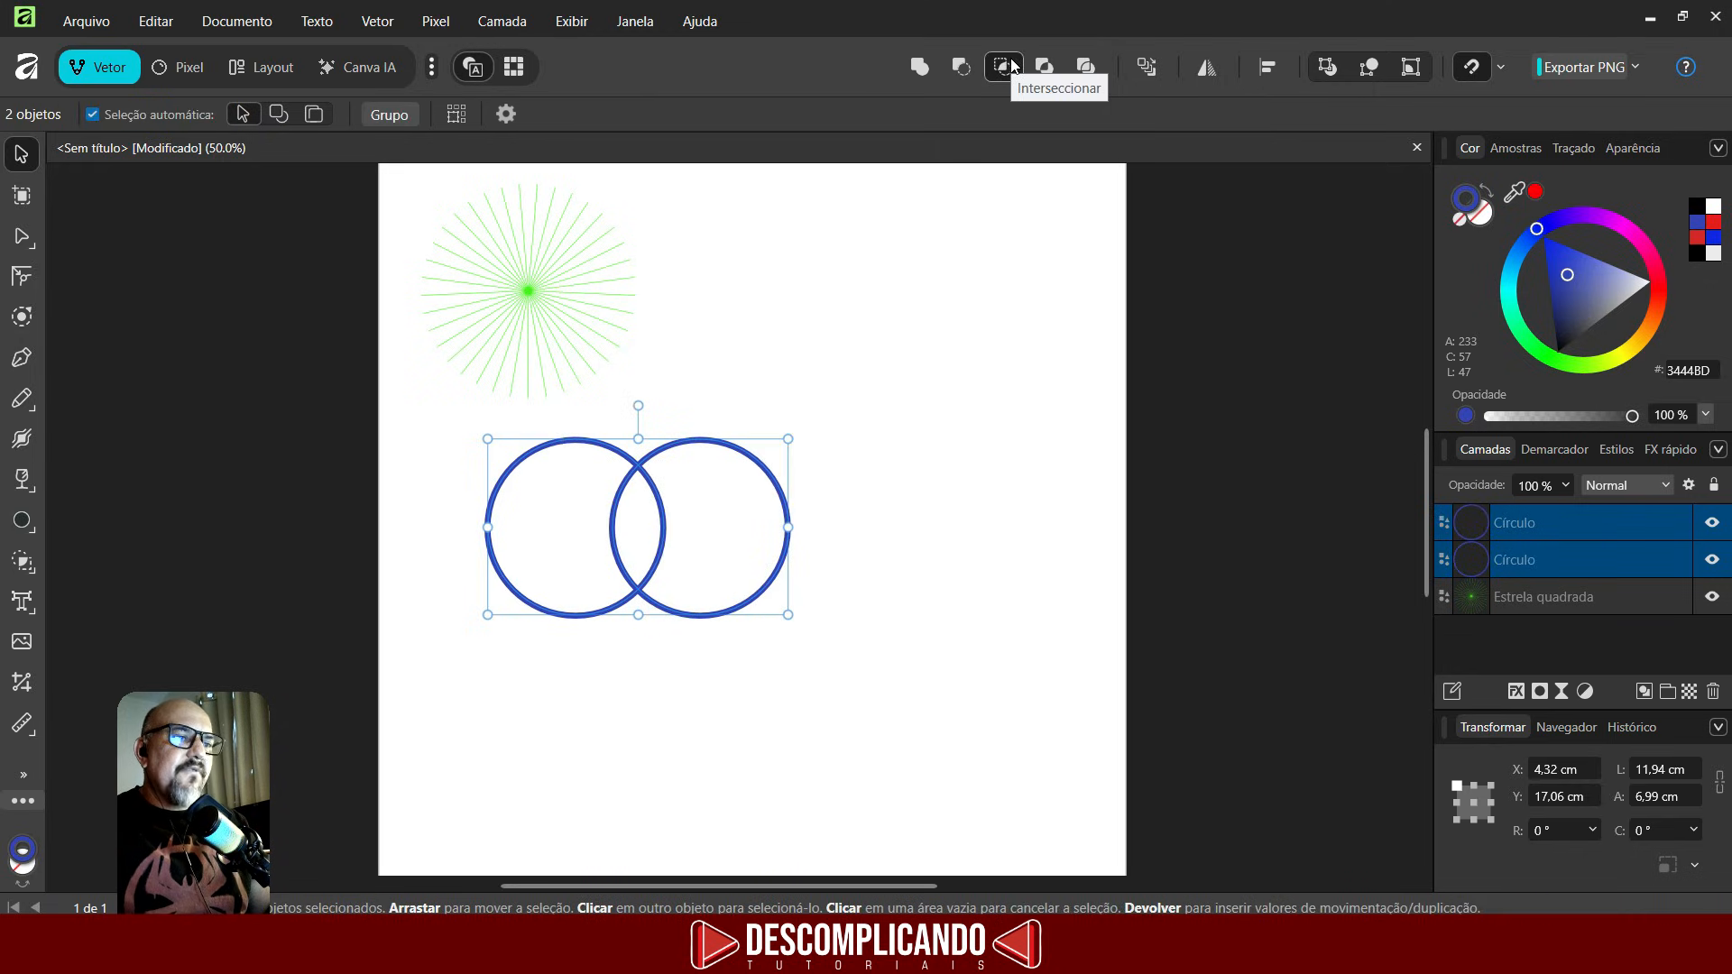
# - Try Intersect on the two circles and undo it
pyautogui.click(1005, 66)
pyautogui.click(732, 574)
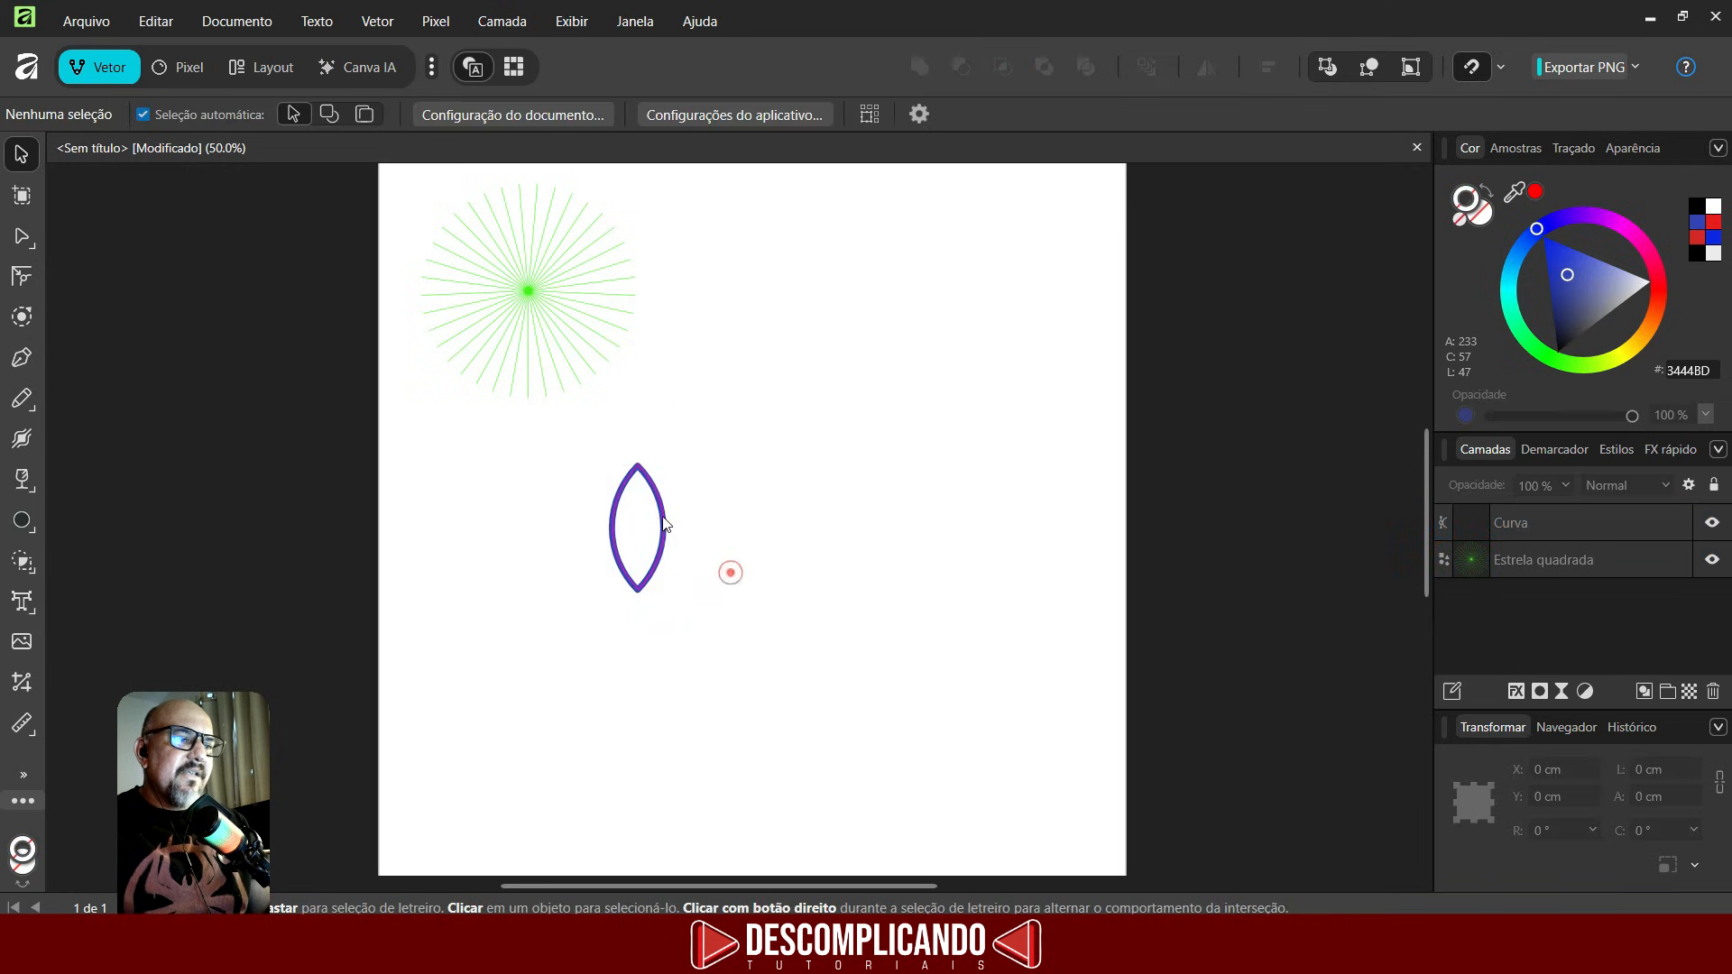
pyautogui.hotkey('ctrl', 'z')
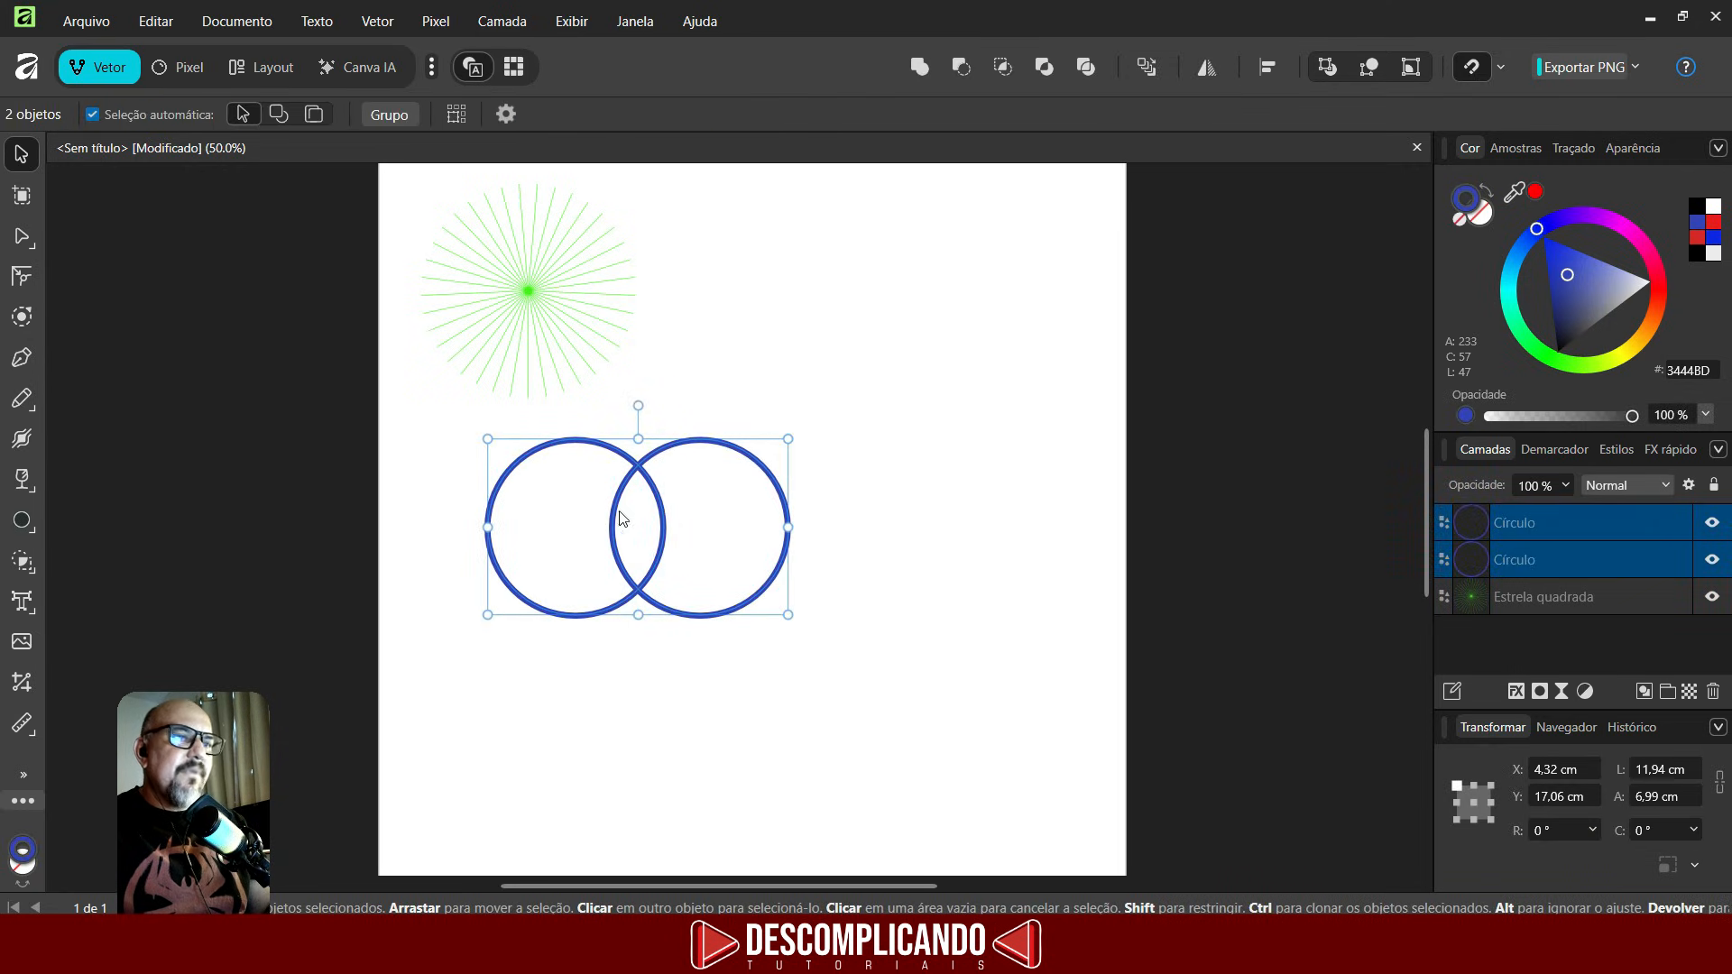
# - Fill both circles with blue and reselect them together
pyautogui.click(1481, 215)
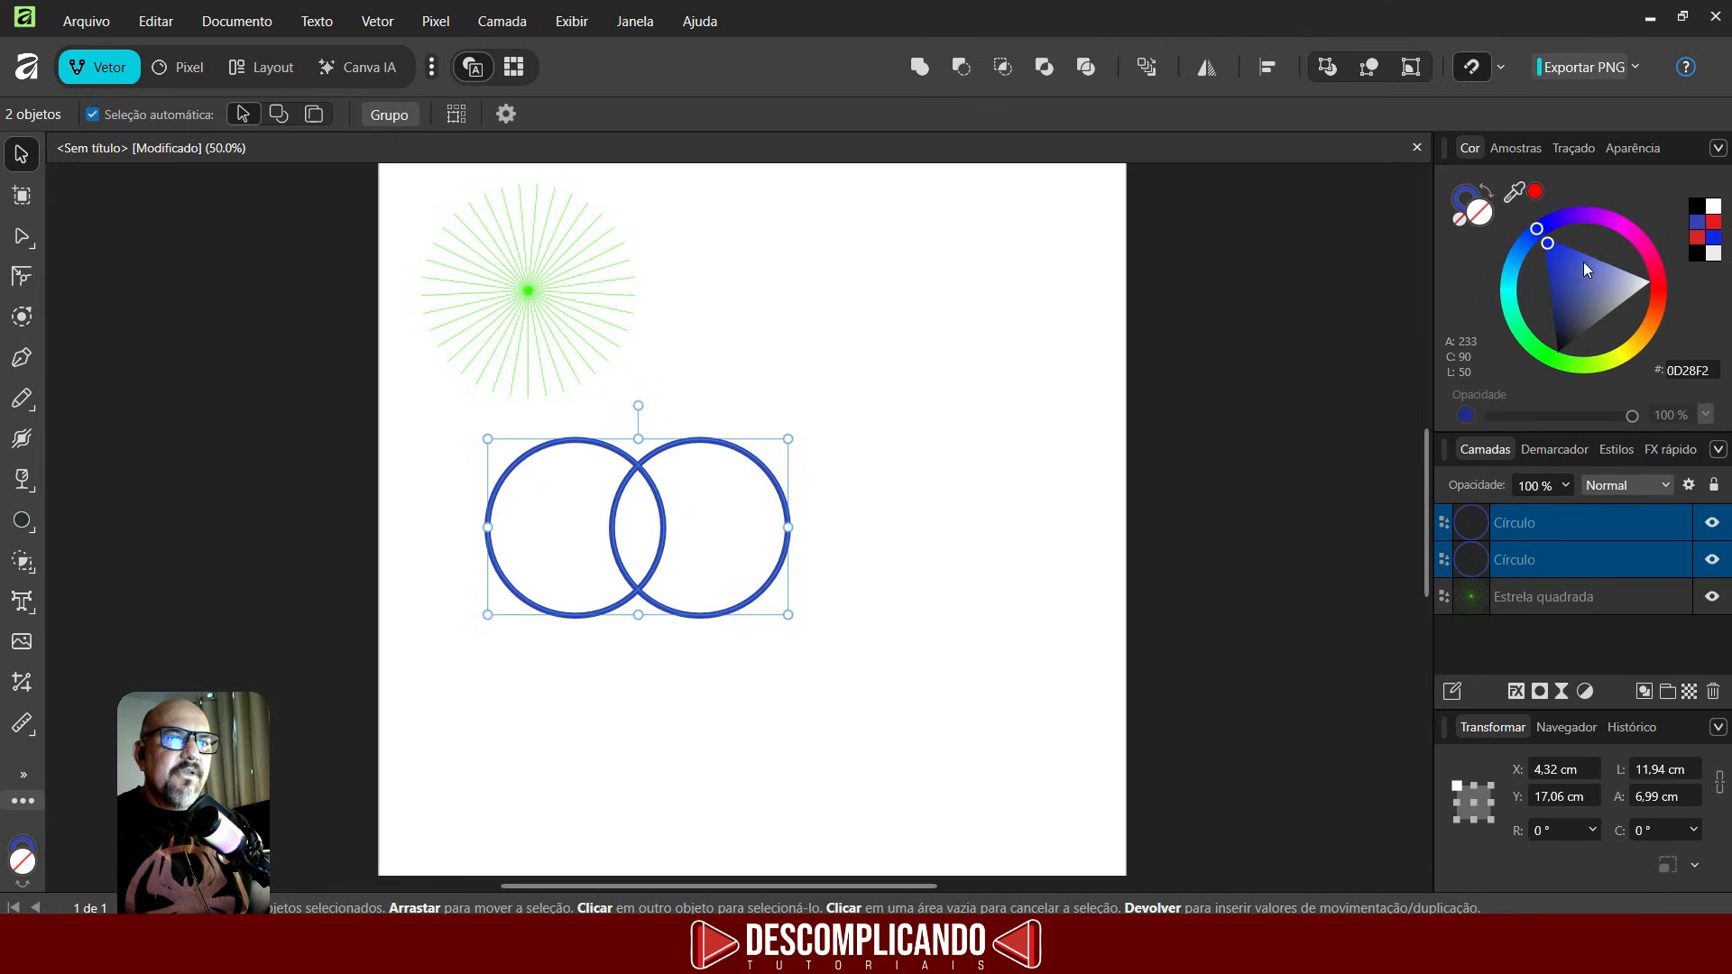
pyautogui.moveTo(1584, 262); pyautogui.dragTo(1534, 219)
pyautogui.moveTo(956, 668); pyautogui.dragTo(408, 382)
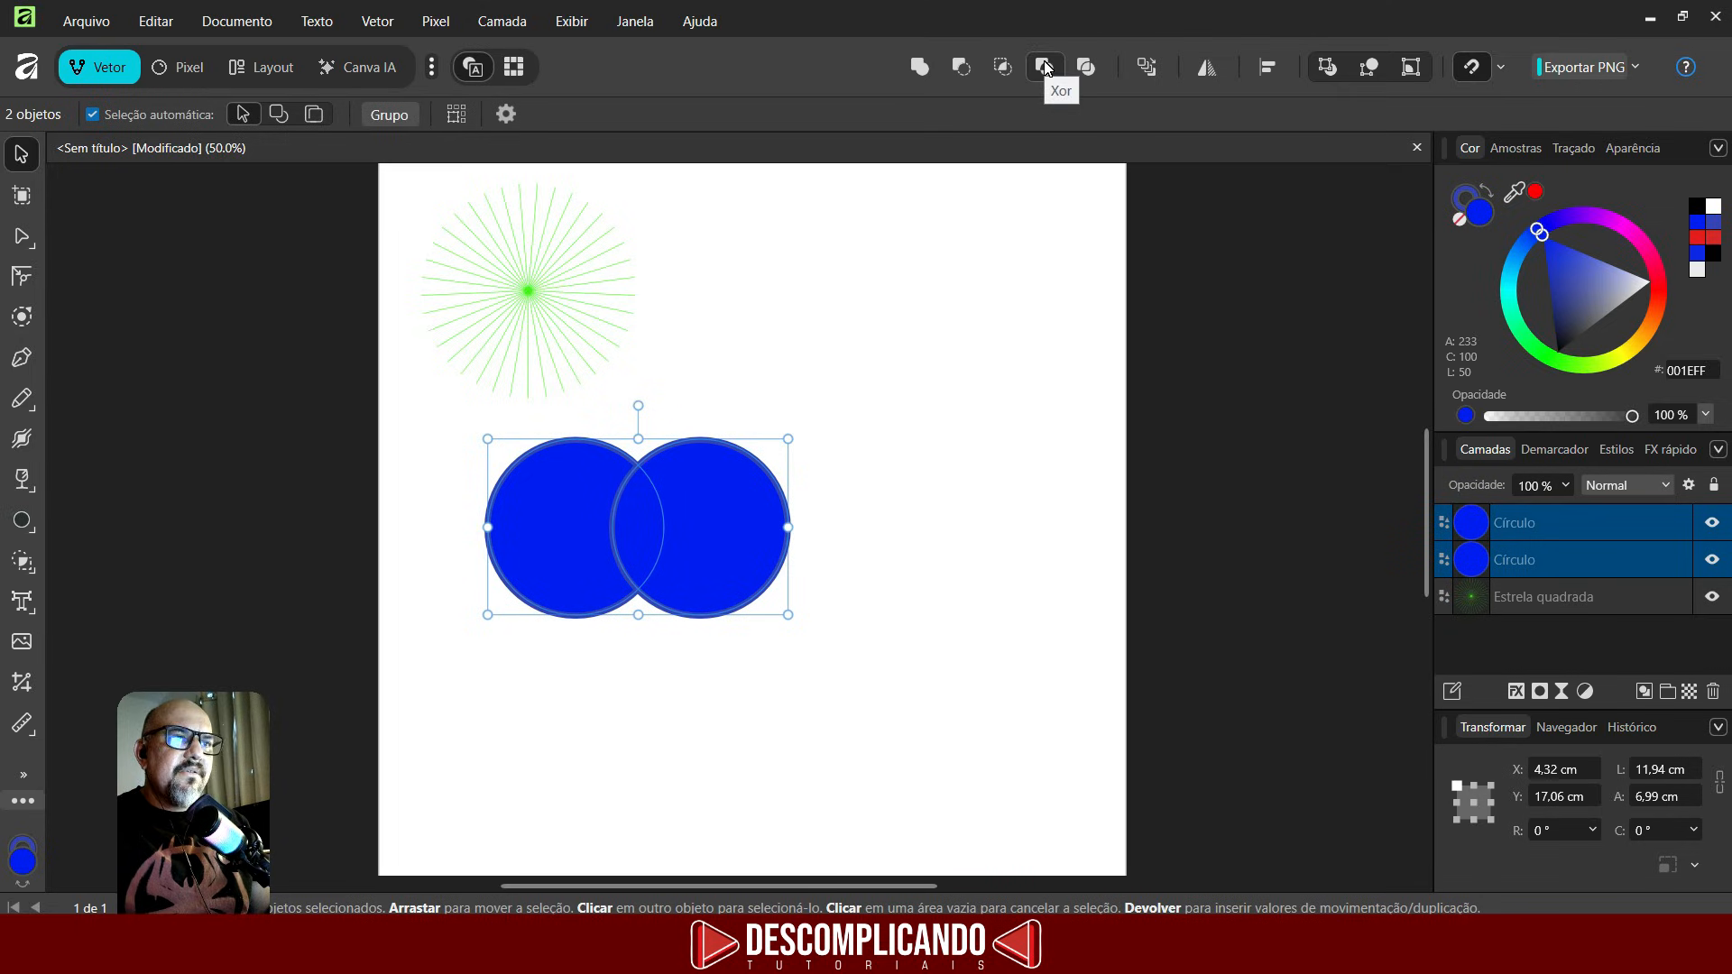
# - Try the Xor operation on the circles and undo it
pyautogui.click(1044, 65)
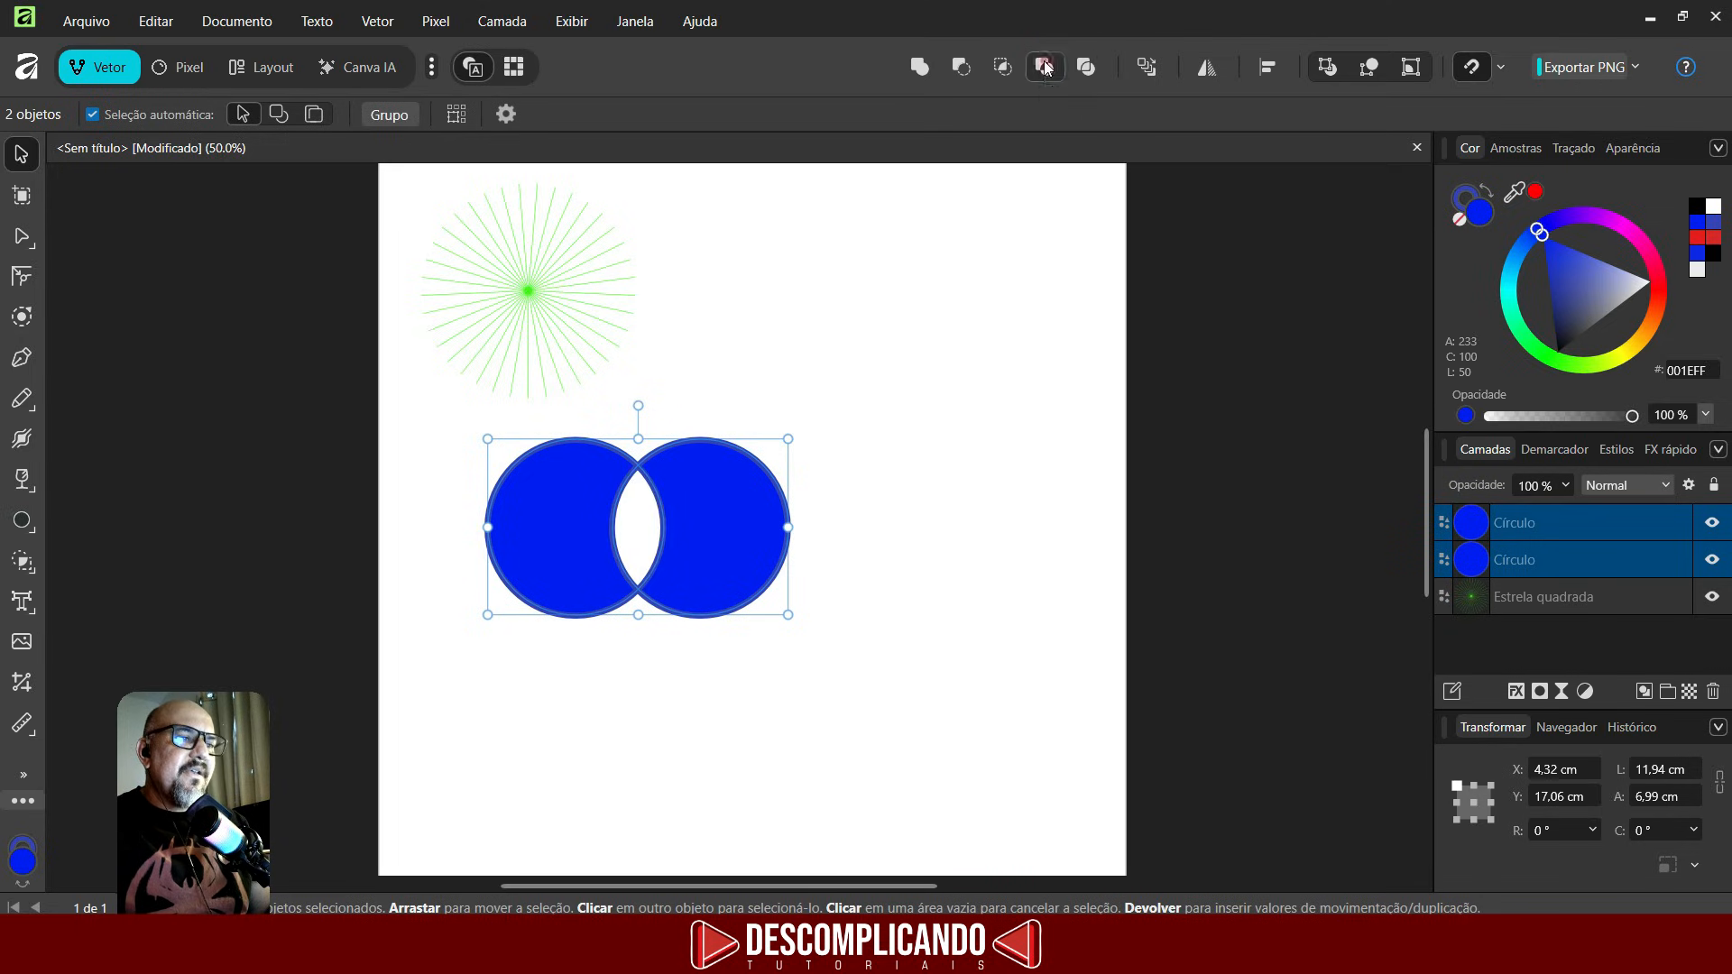
pyautogui.click(641, 516)
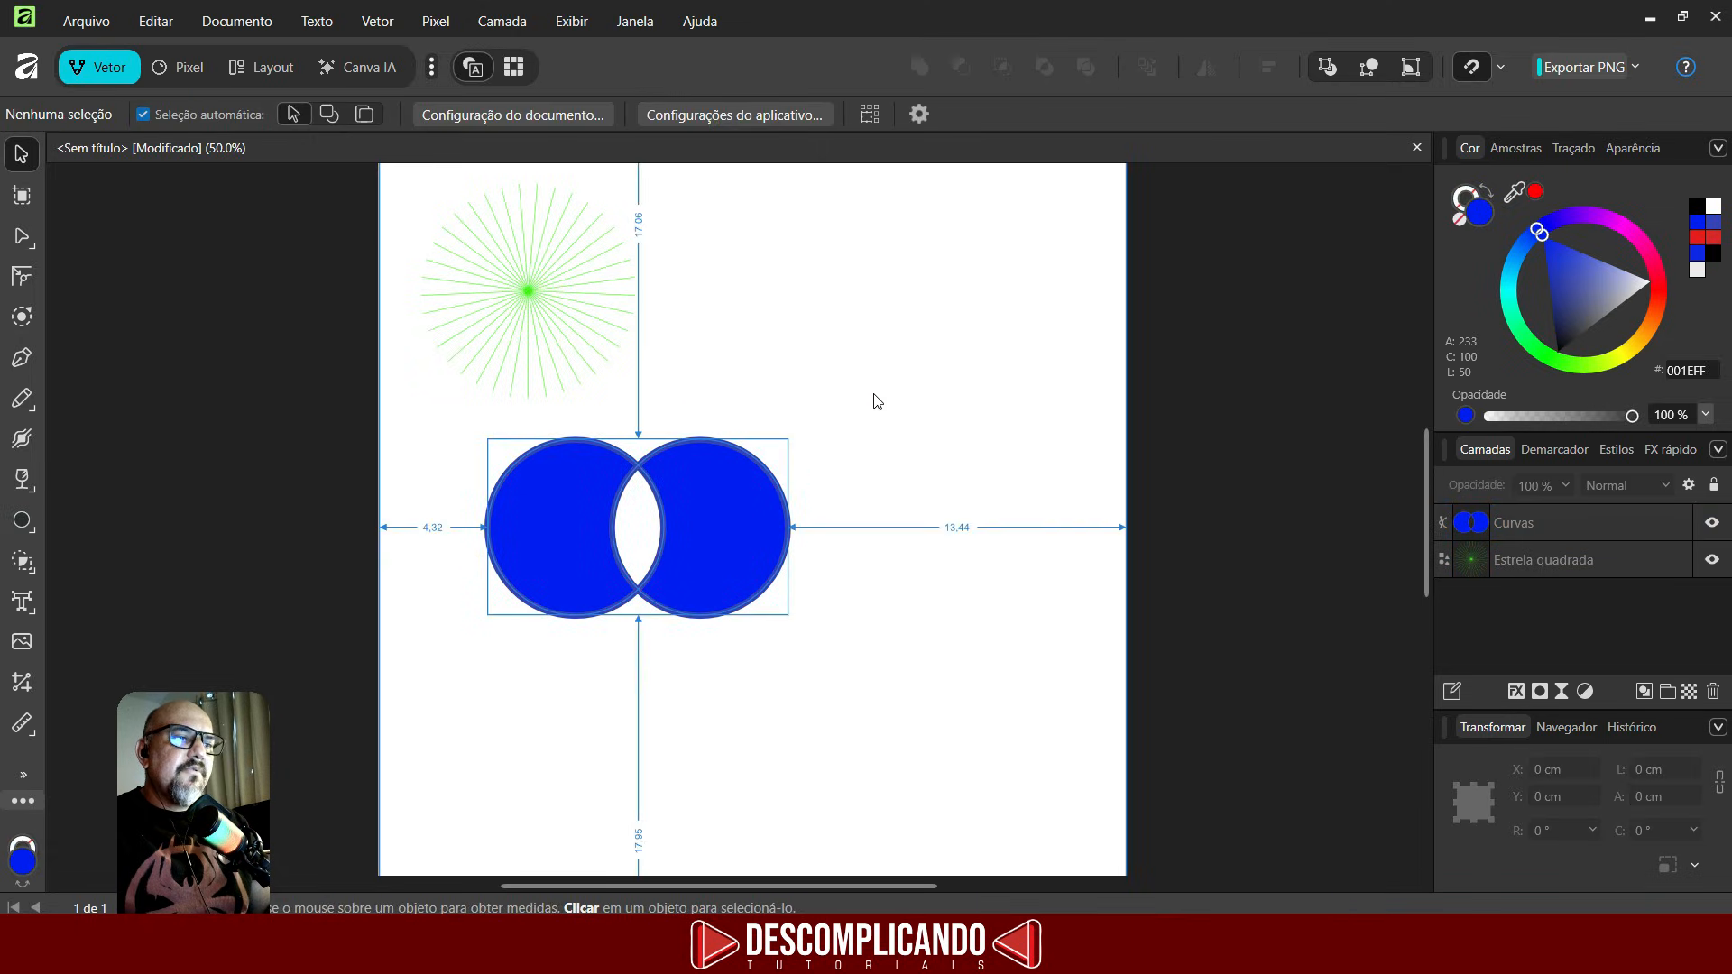
pyautogui.hotkey('ctrl', 'z')
pyautogui.hotkey('ctrl', 'z')
pyautogui.hotkey('ctrl', 'z')
pyautogui.hotkey('ctrl', 'shift', 'z')
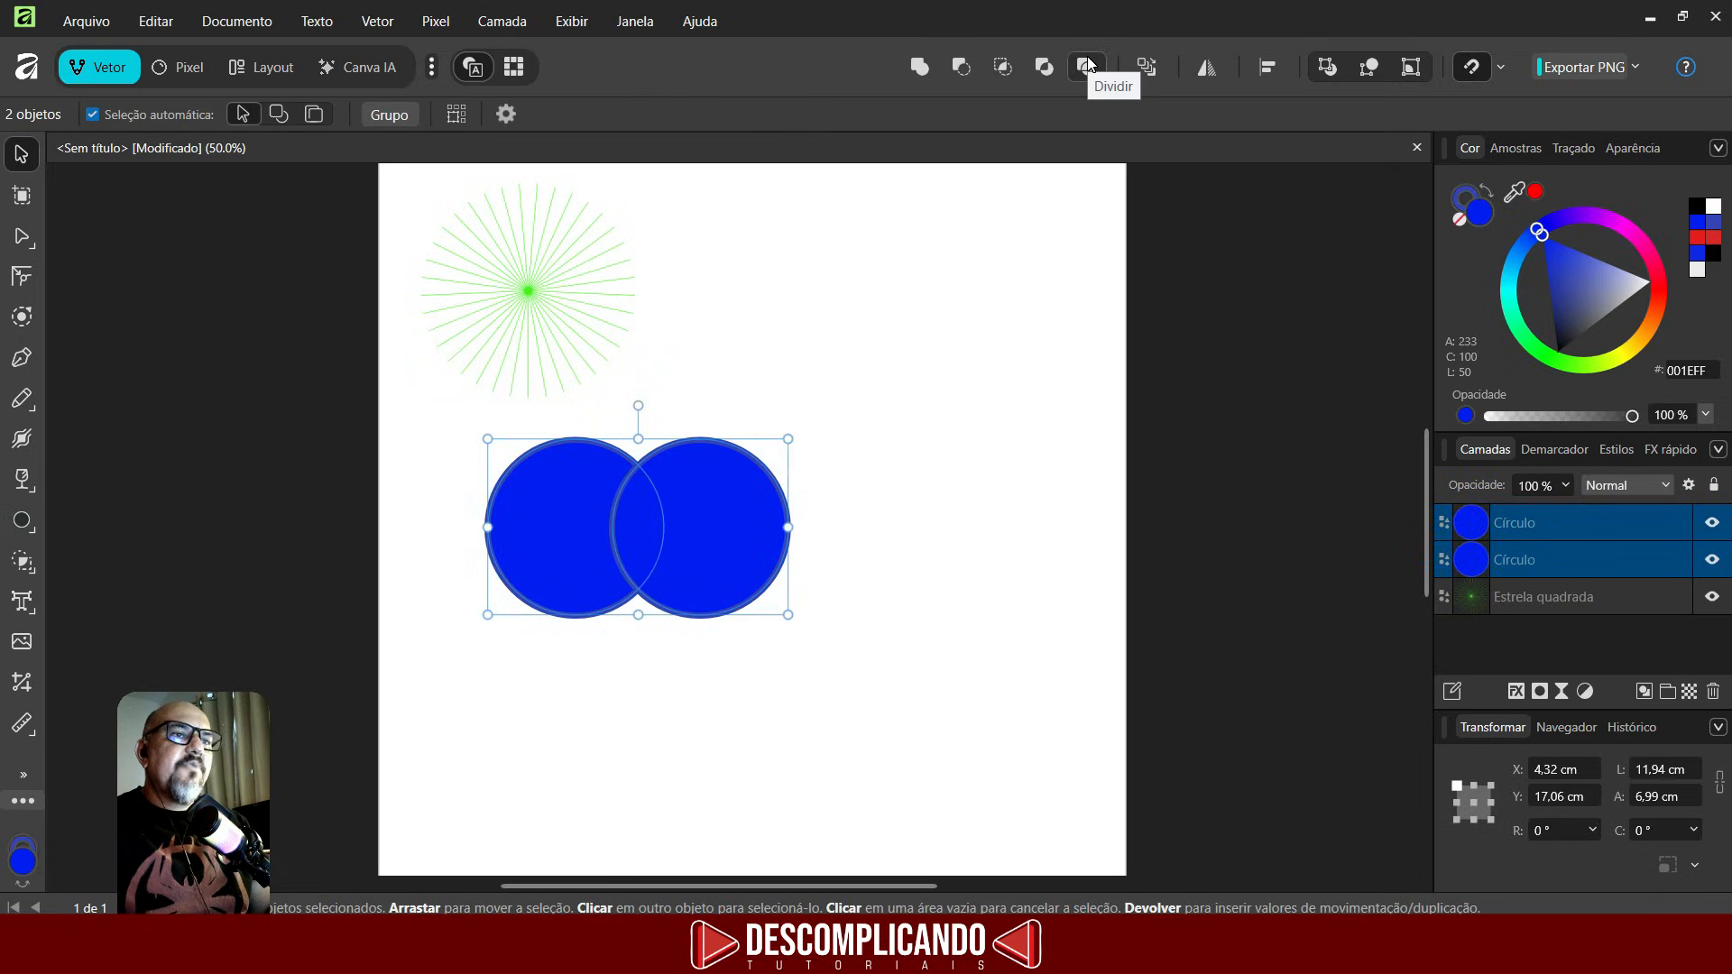
# - Divide the overlapping circles and pull the middle lens and right crescent apart toward the right
pyautogui.click(1087, 63)
pyautogui.click(862, 433)
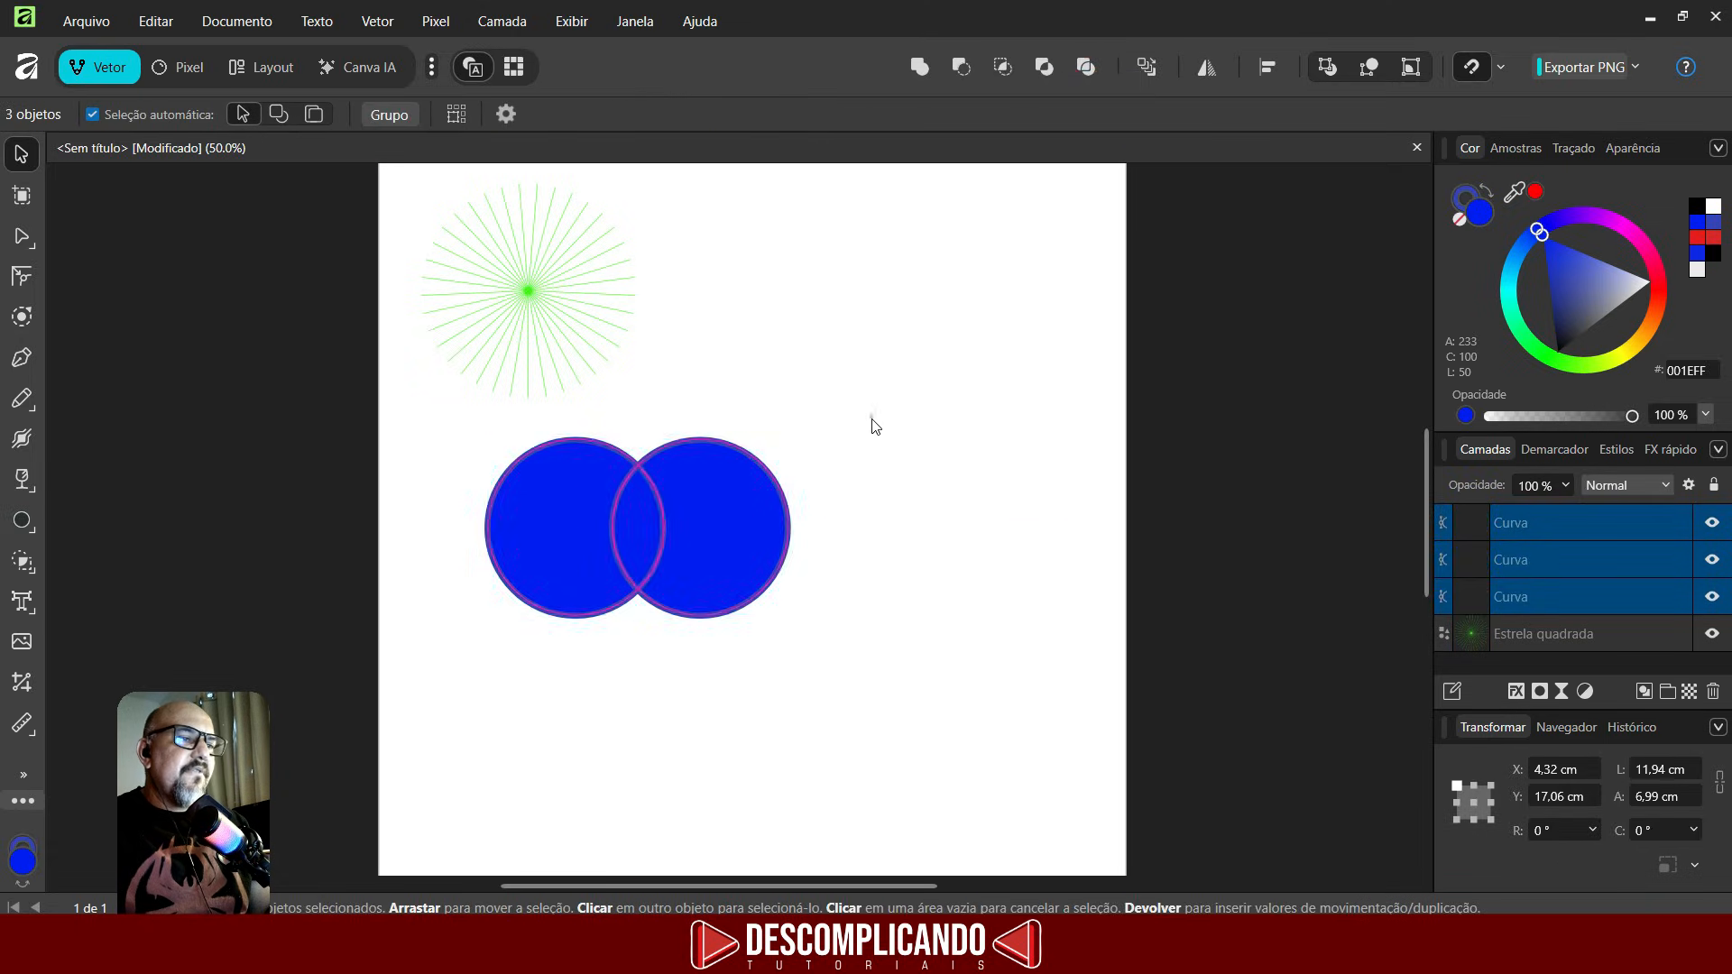
pyautogui.moveTo(723, 512); pyautogui.dragTo(966, 554)
pyautogui.moveTo(629, 539); pyautogui.dragTo(727, 538)
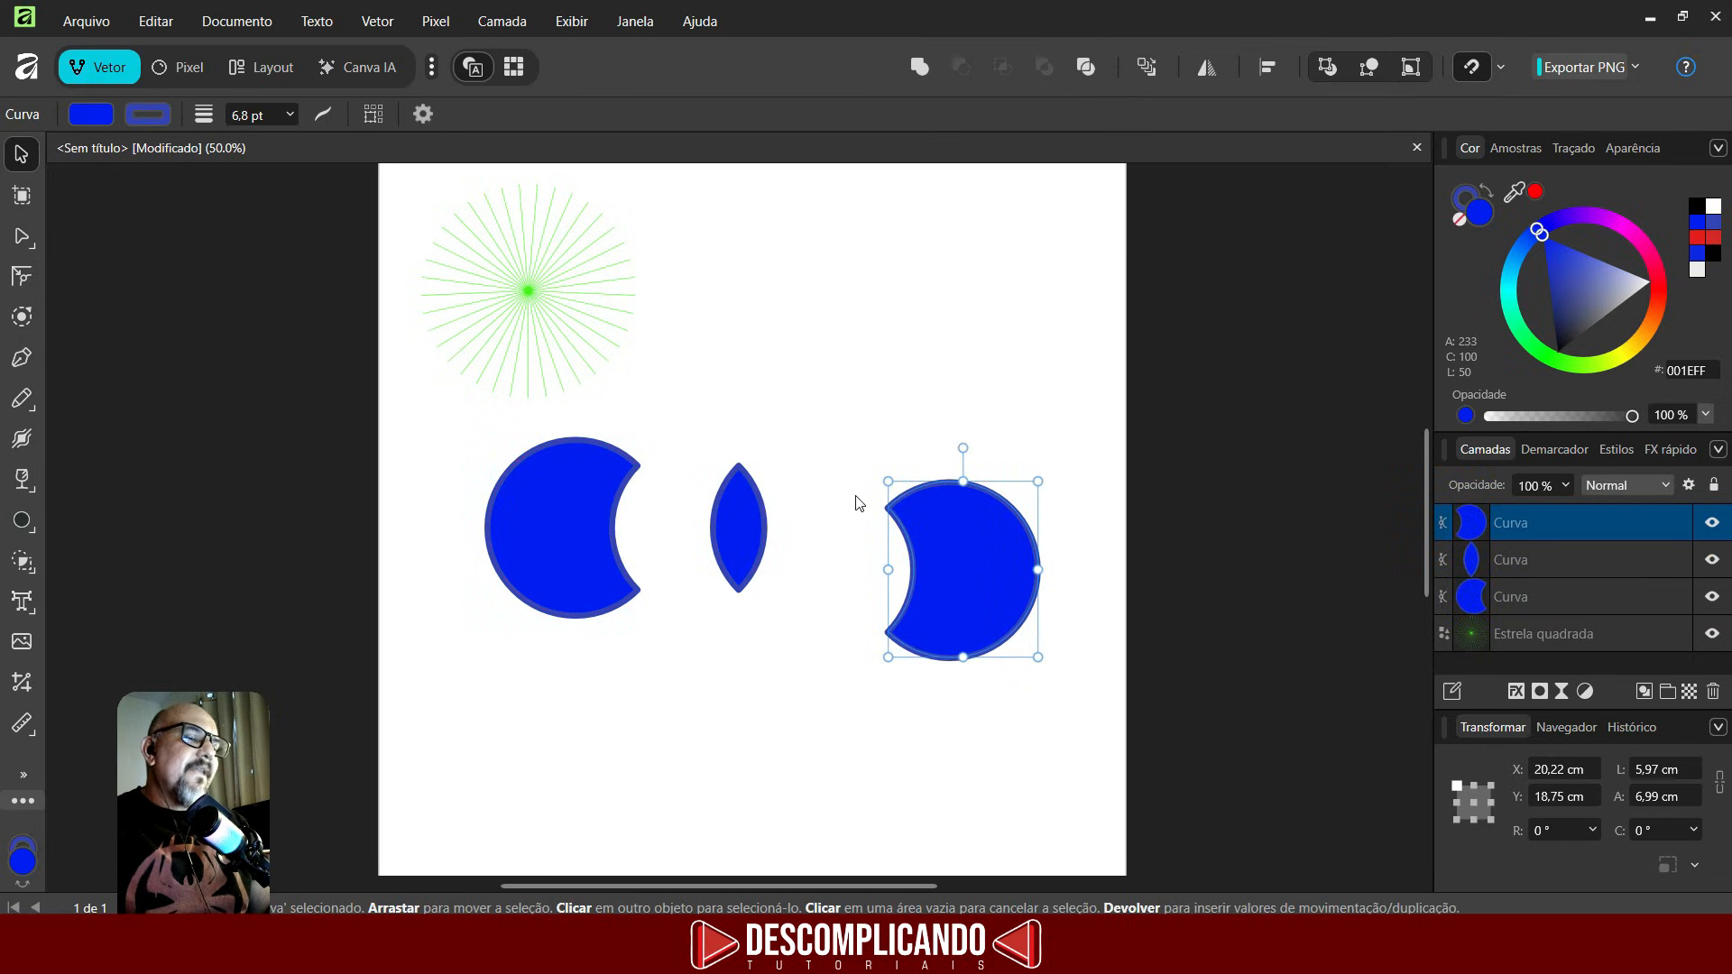
# - Draw a QR code about 7.6 cm square below the divided shapes
pyautogui.click(21, 521)
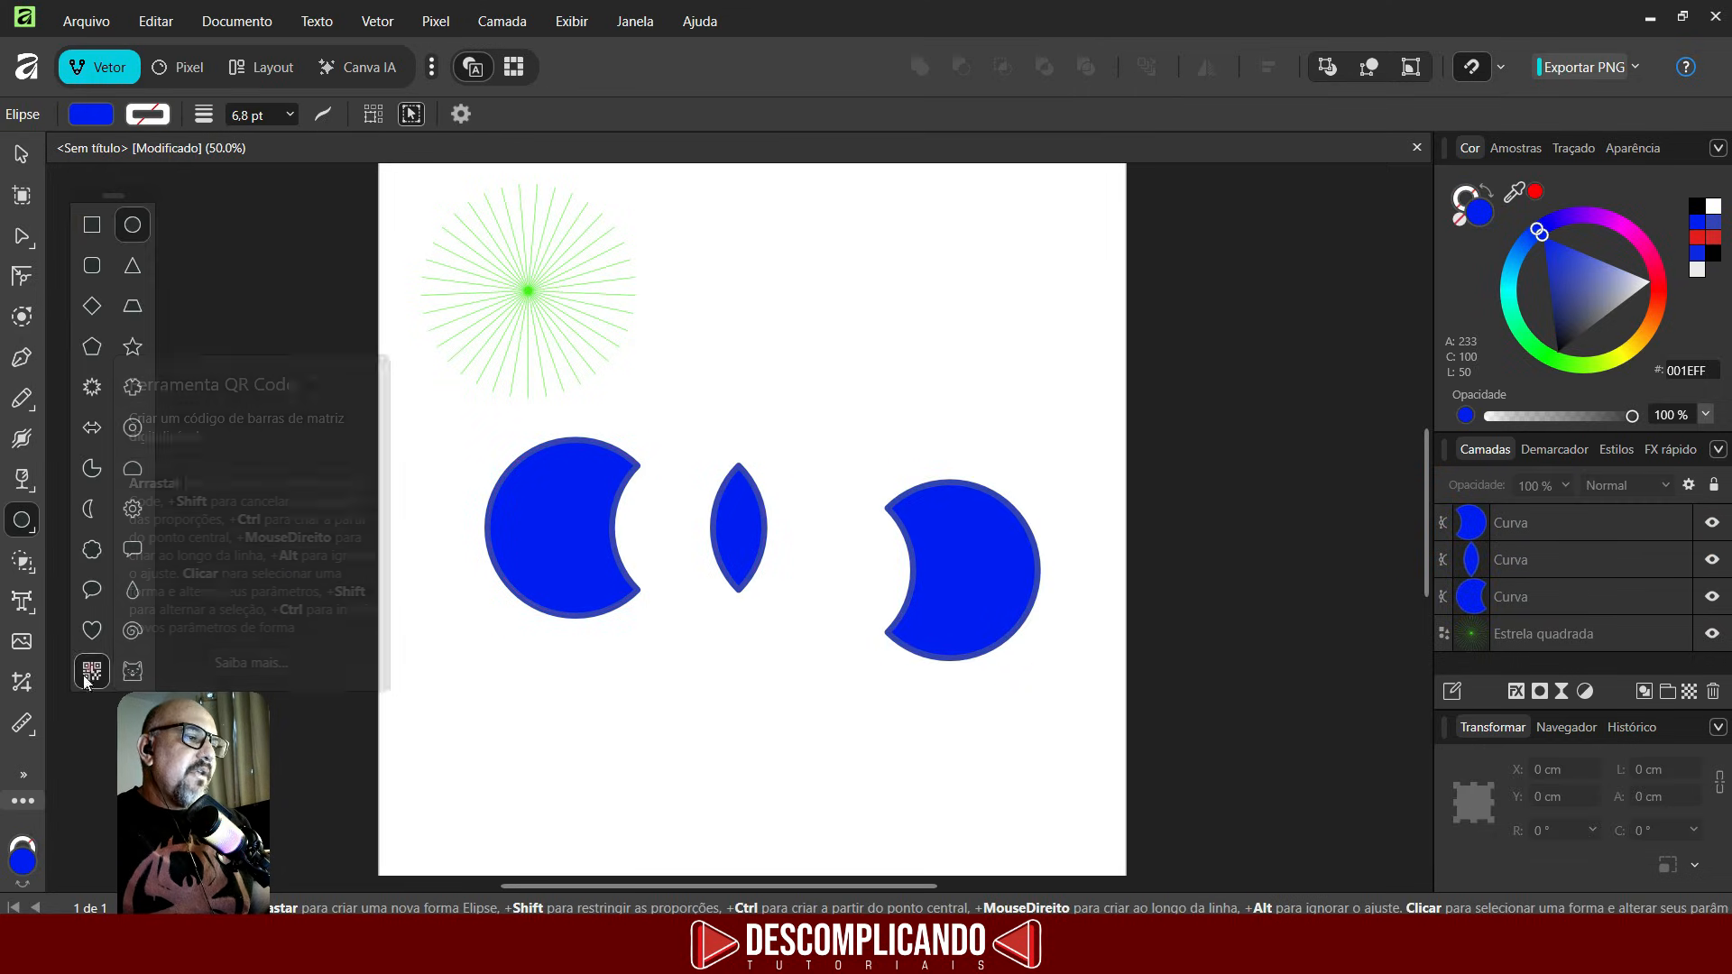
pyautogui.click(91, 671)
pyautogui.moveTo(694, 814); pyautogui.dragTo(877, 626)
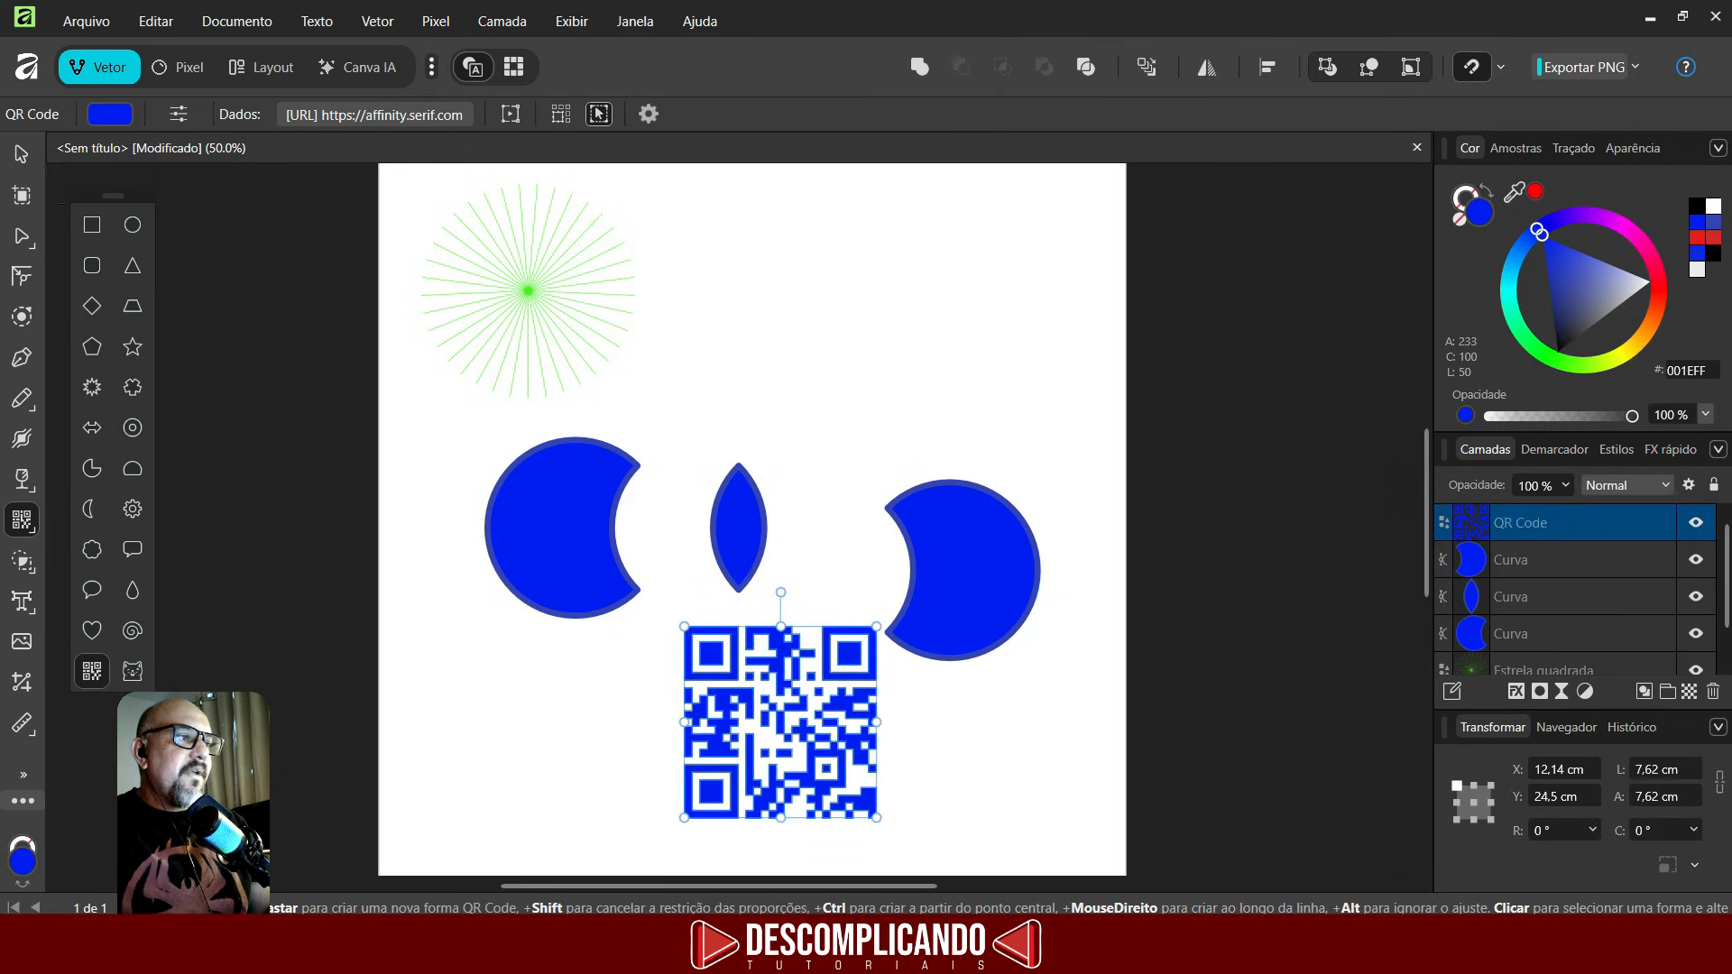
pyautogui.click(20, 159)
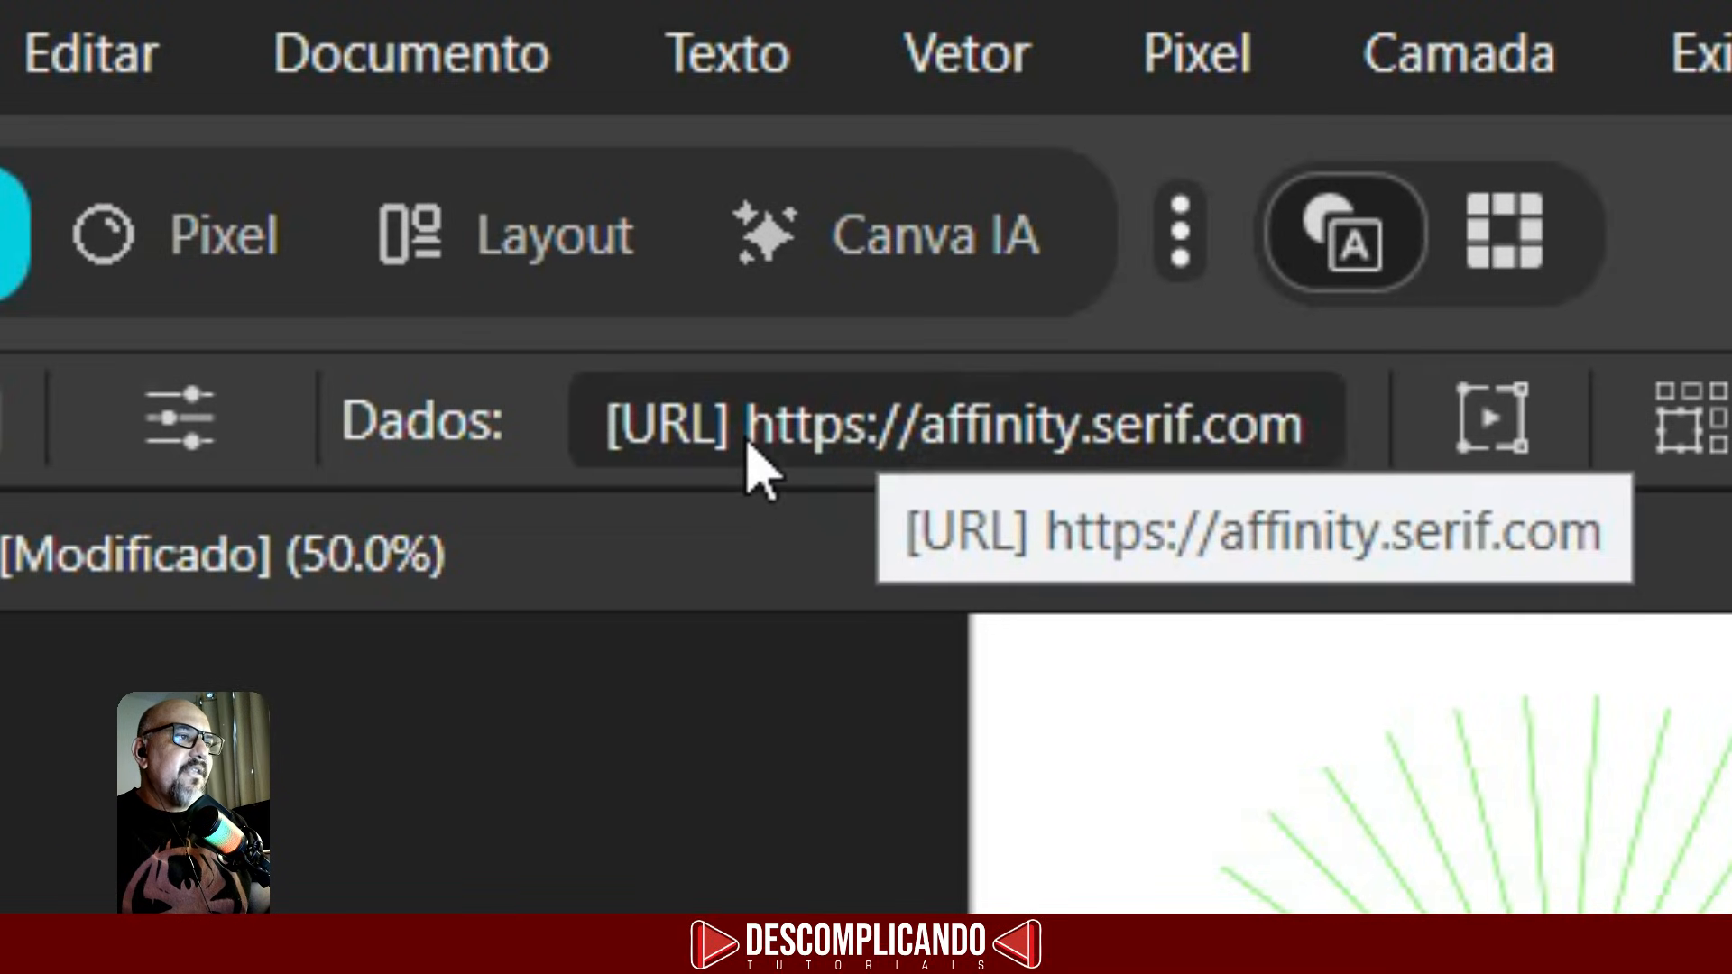
pyautogui.click(738, 442)
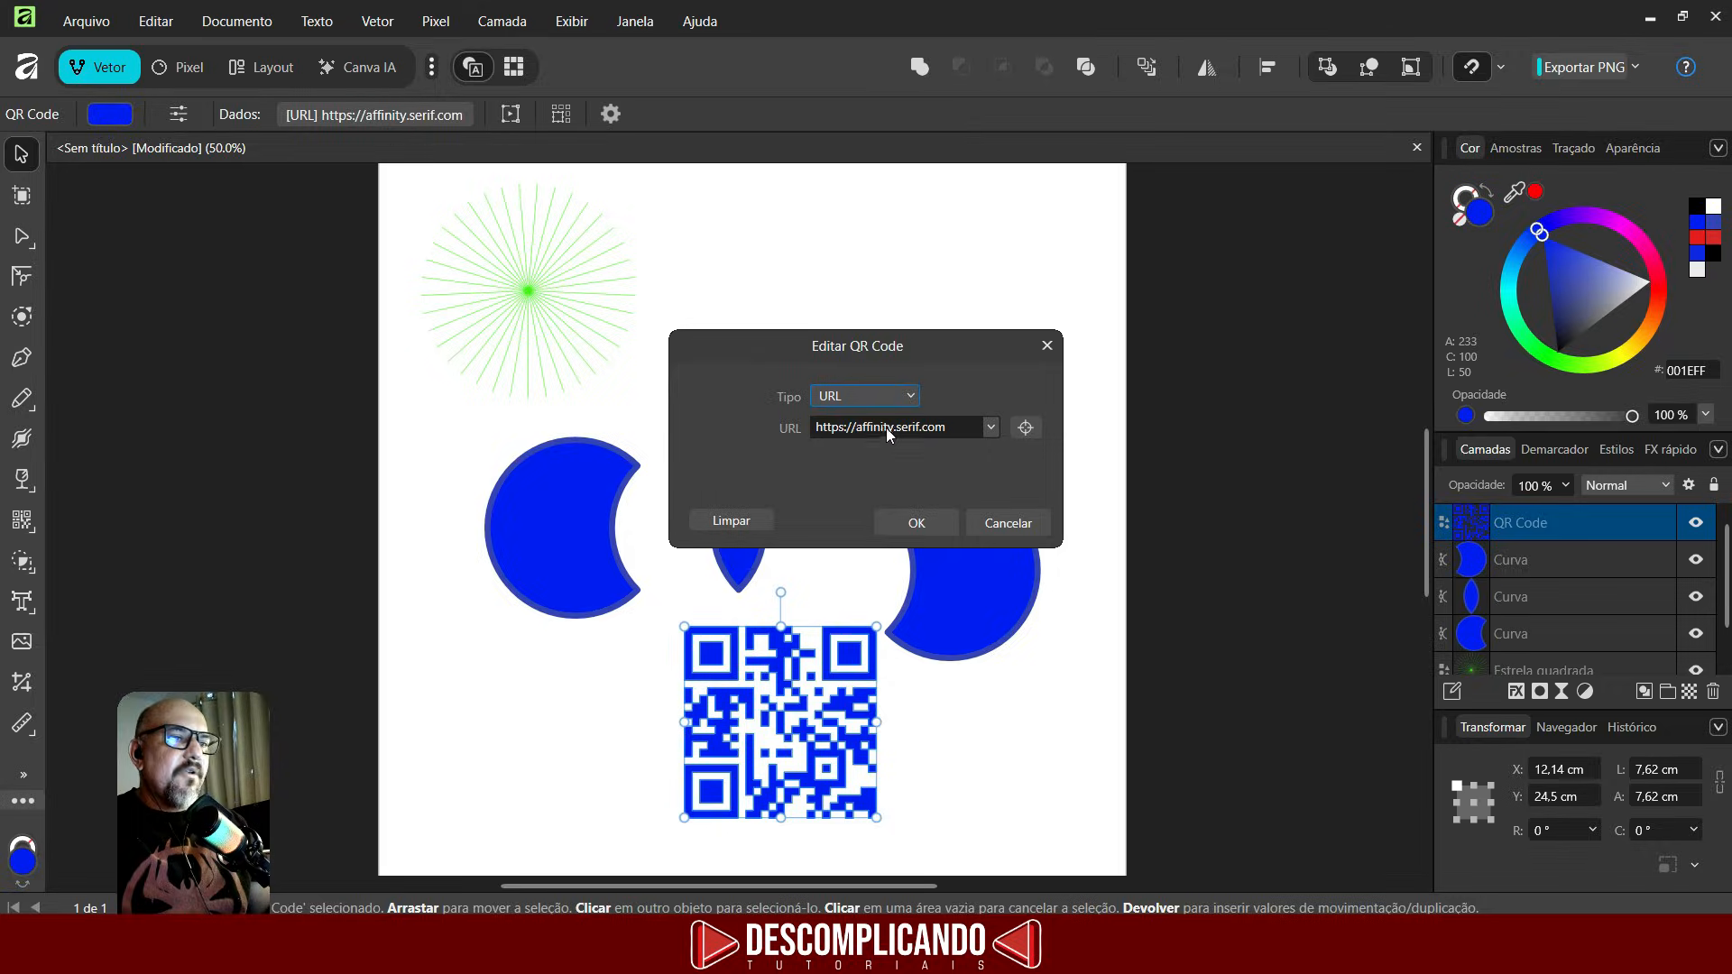
pyautogui.click(886, 427)
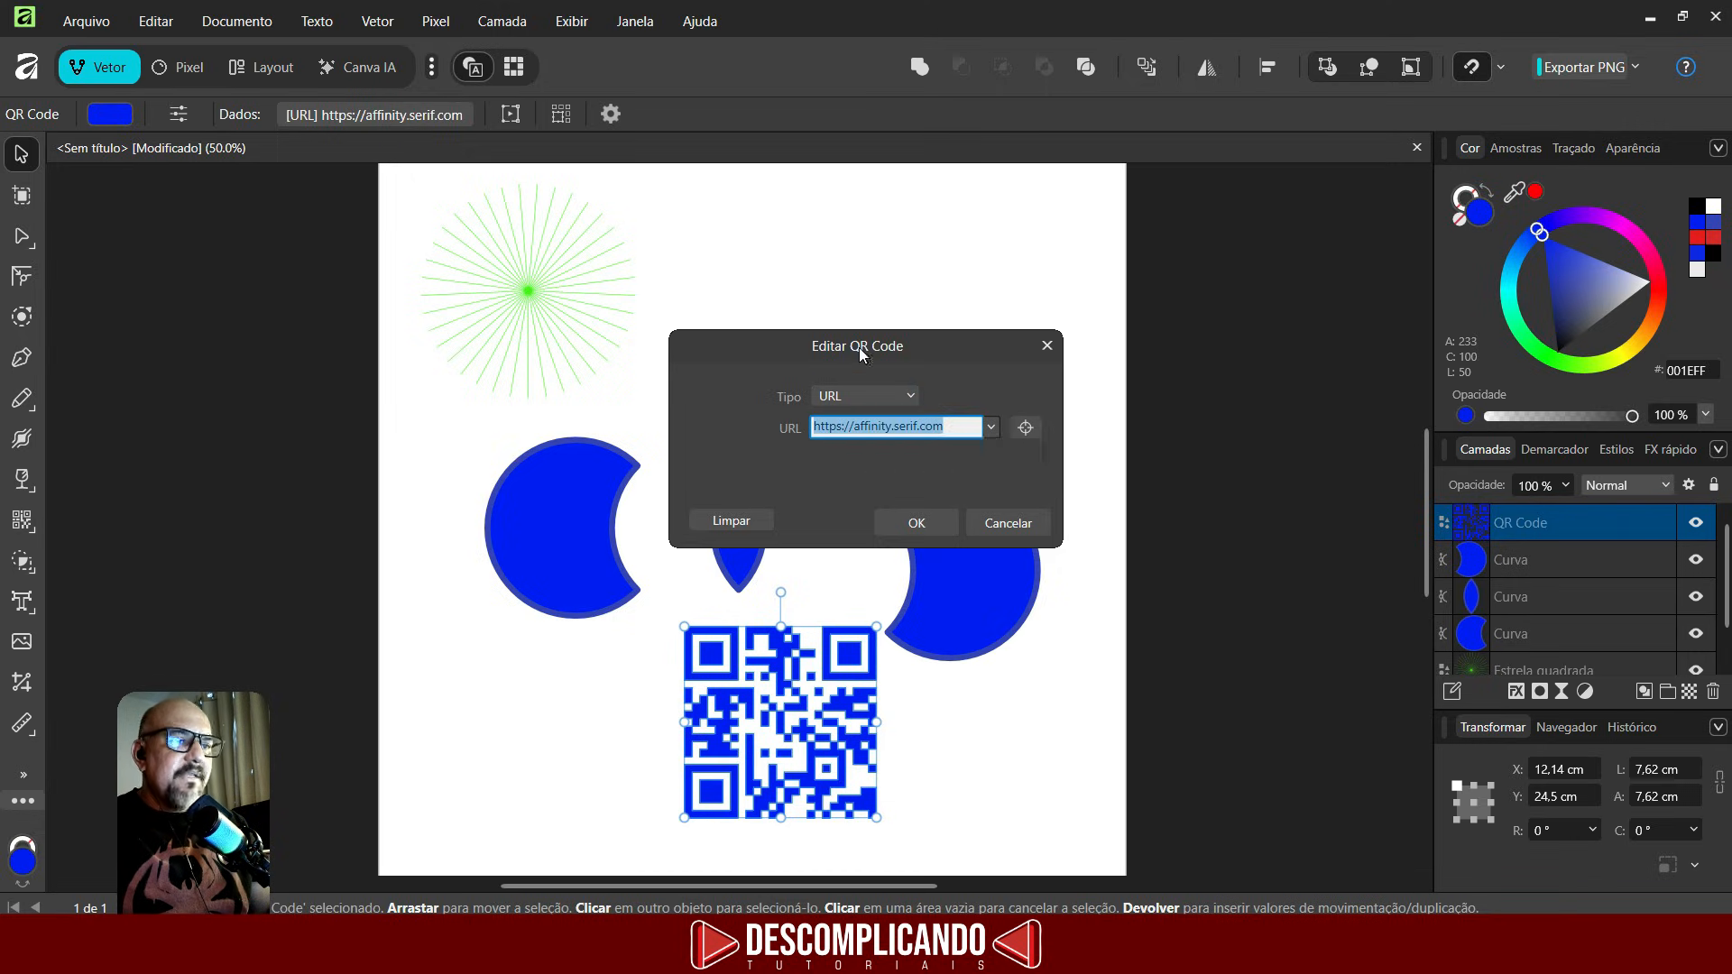
pyautogui.write('https://descomplicatutor.com.br/')
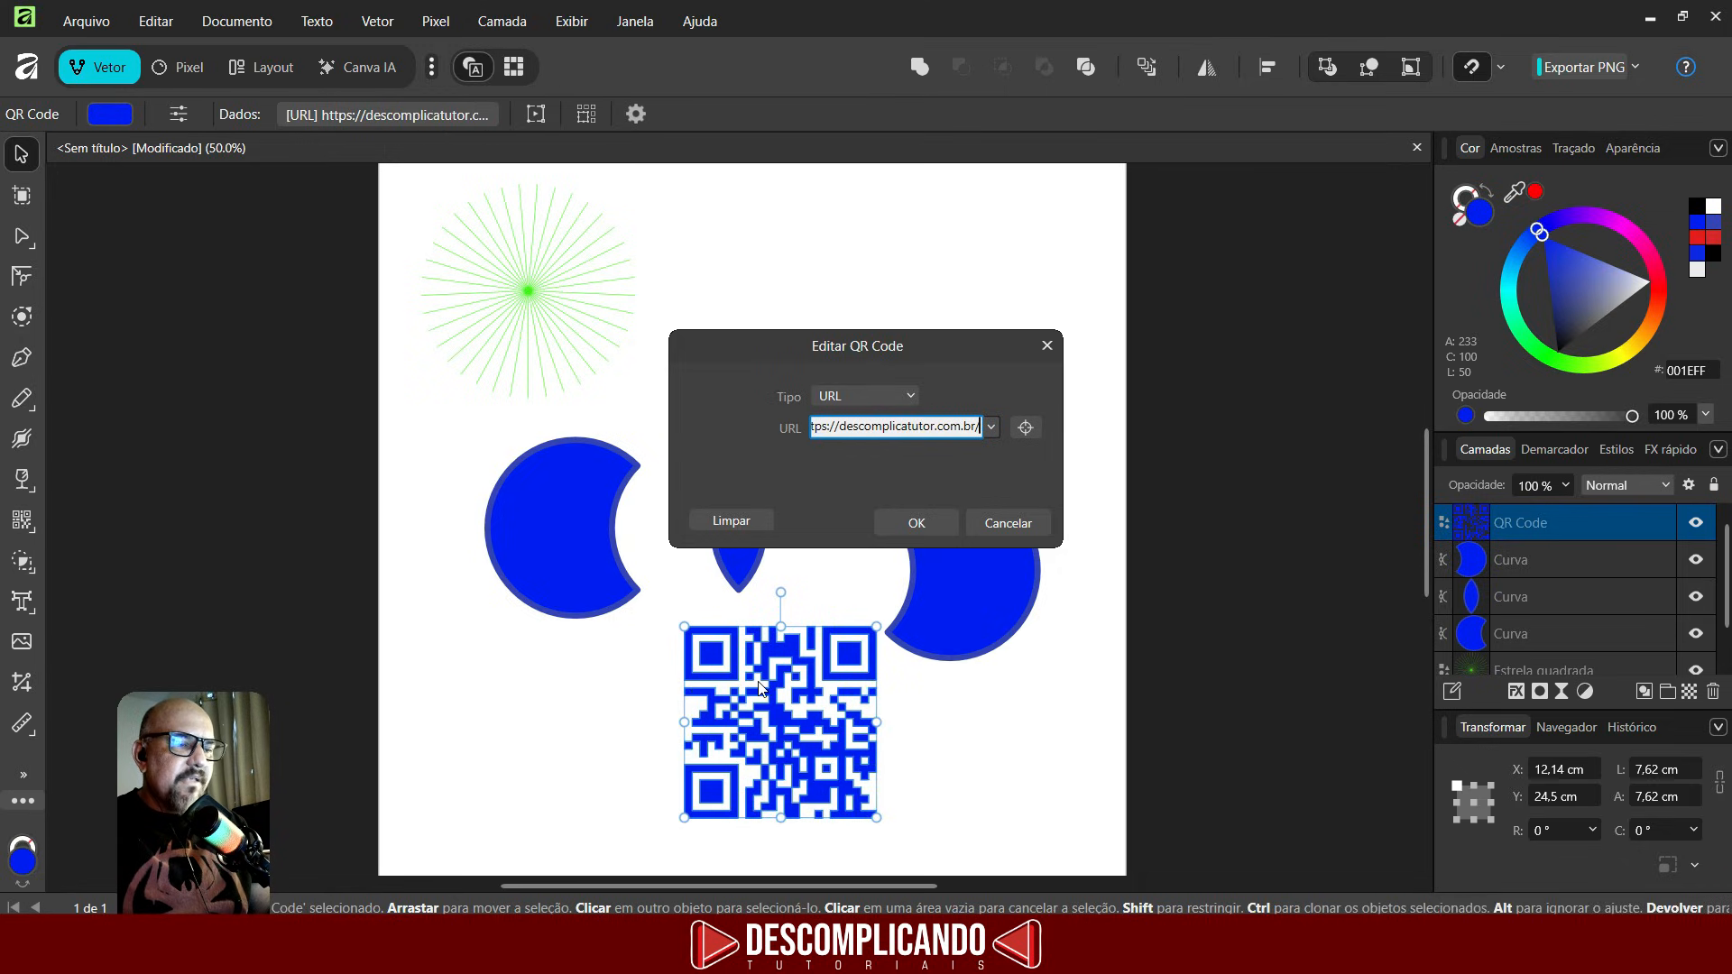
pyautogui.hotkey('ctrl', 'z')
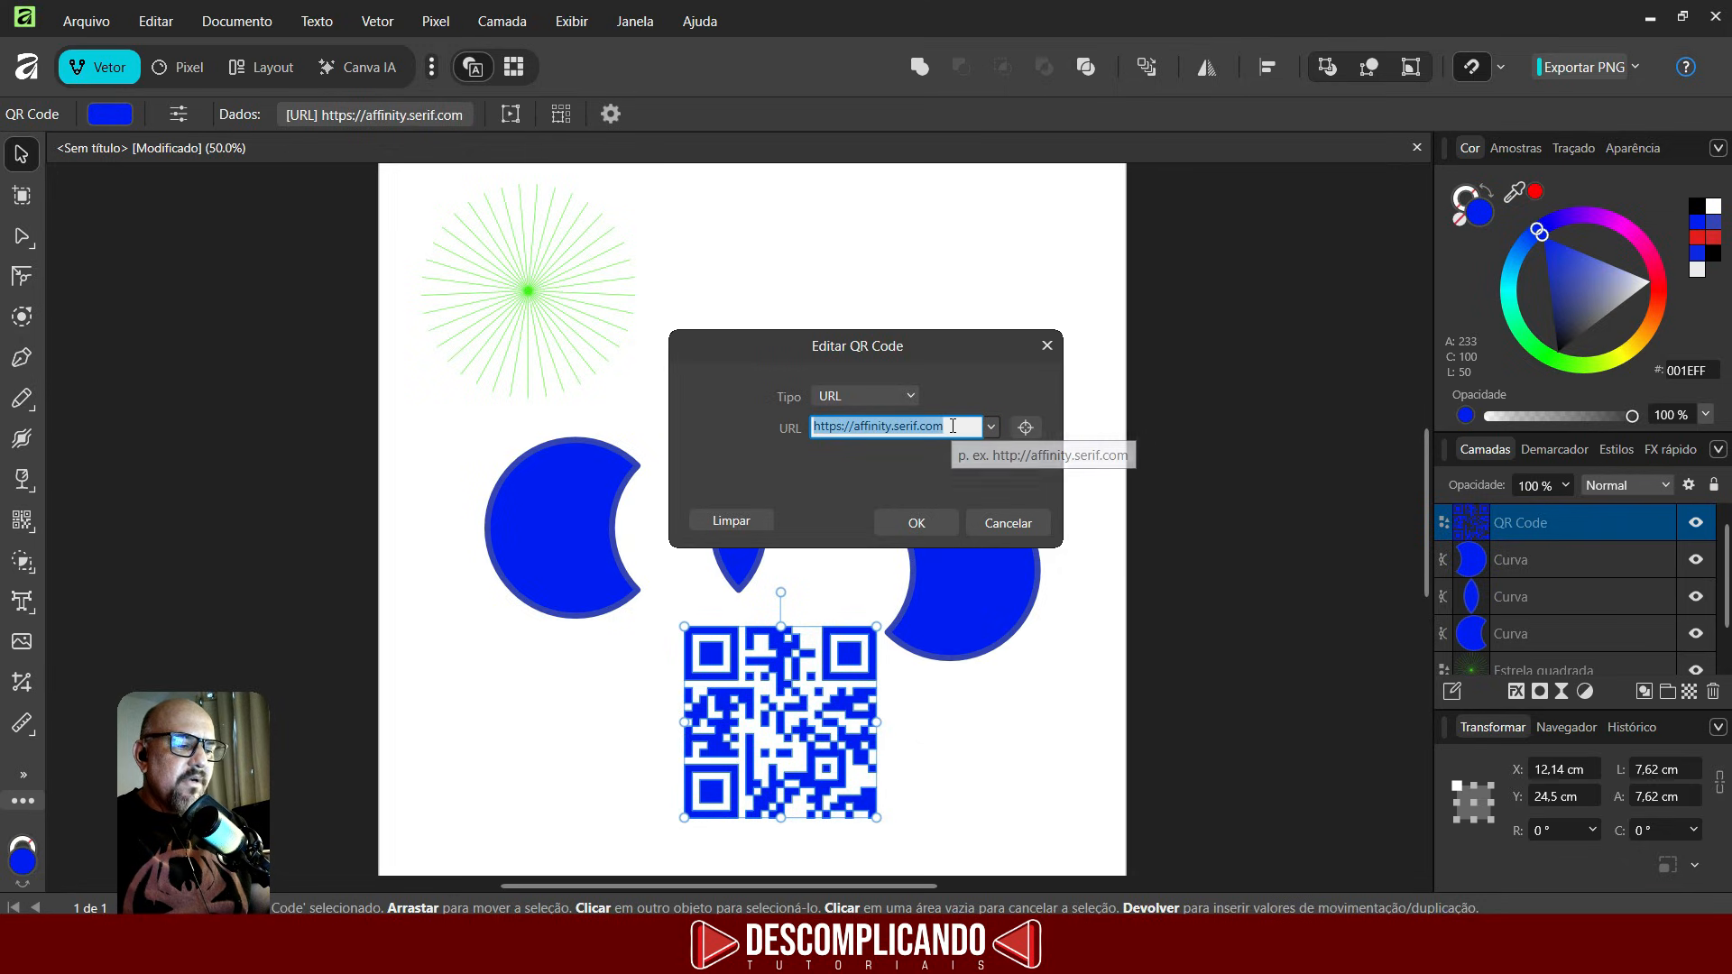
pyautogui.write('https://descomplicatutor.com.br/')
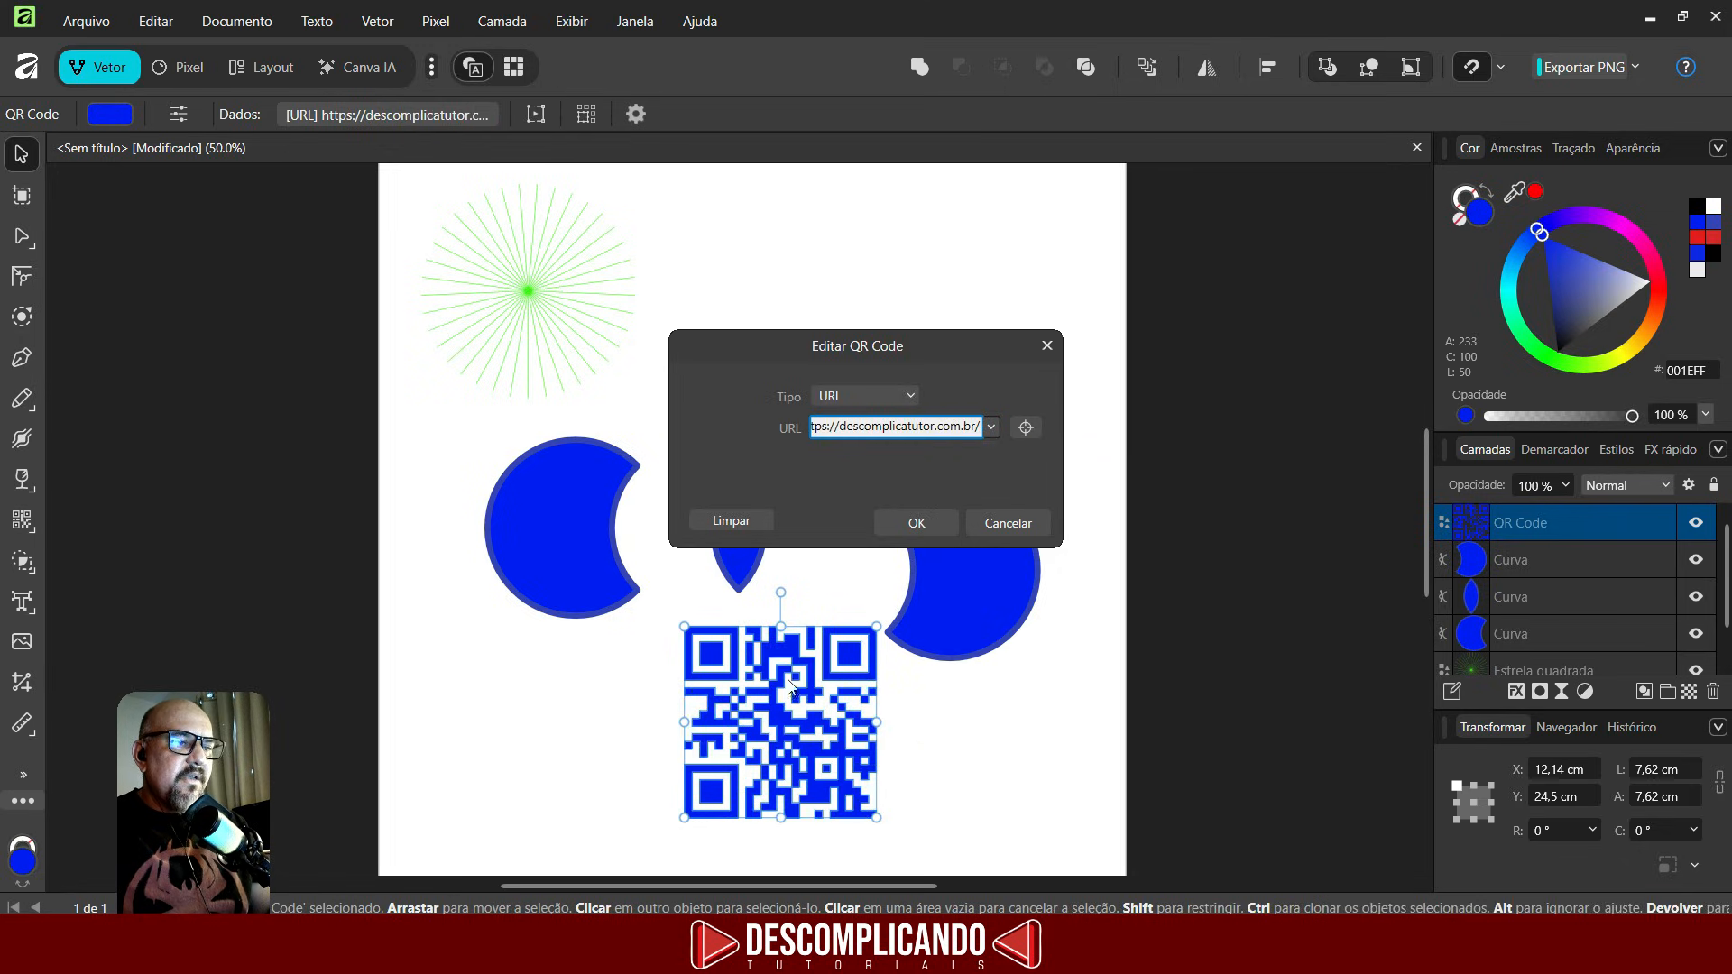
pyautogui.click(905, 526)
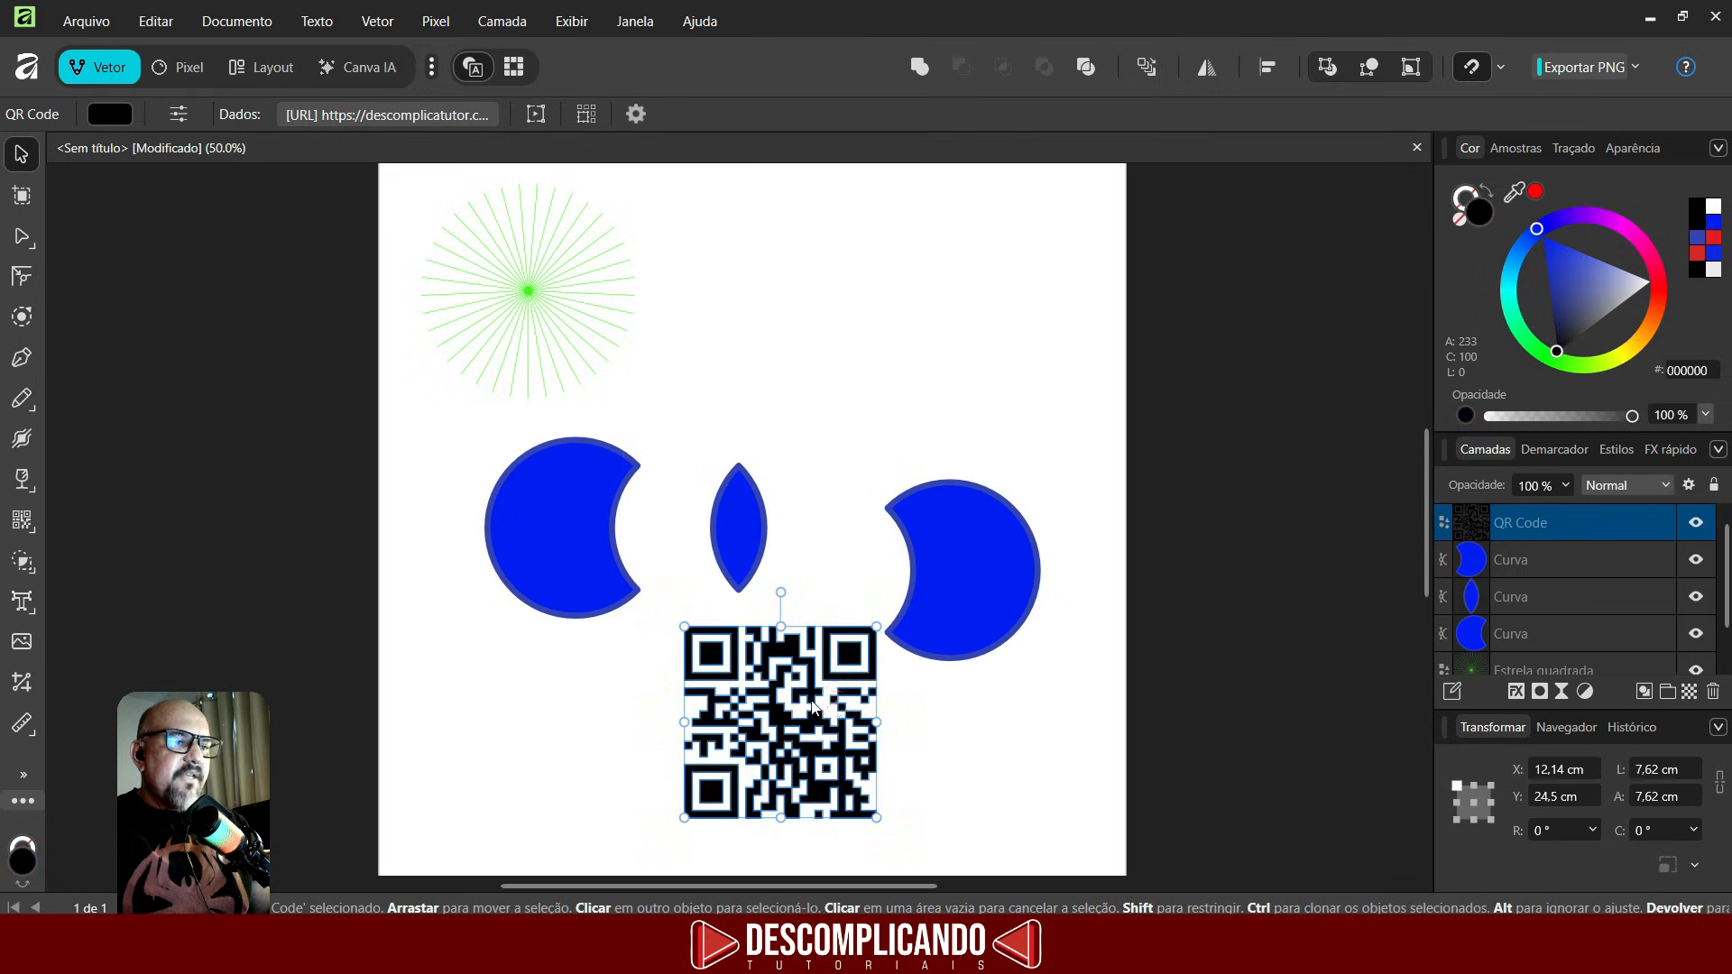
# - Move the QR code to the top of the page beside the star
pyautogui.moveTo(810, 698); pyautogui.dragTo(837, 197)
pyautogui.click(984, 277)
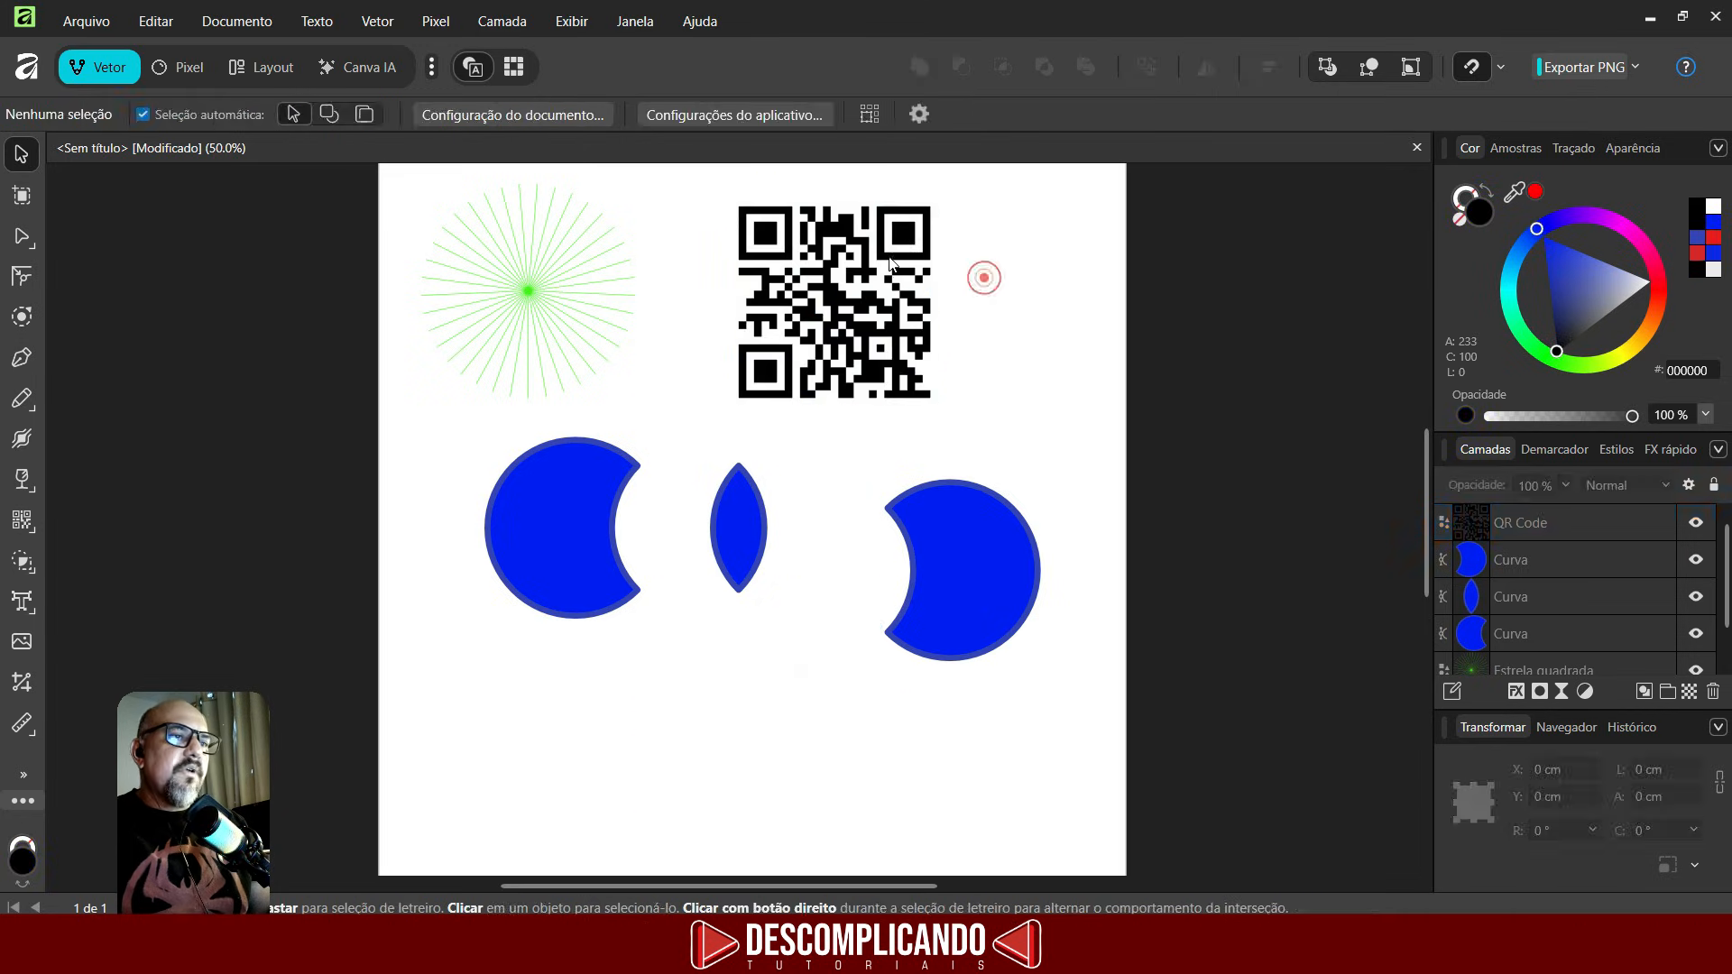
# - Draw a crescent shape about 6.2 by 9.5 cm in the lower-left corner of the page
pyautogui.click(889, 259)
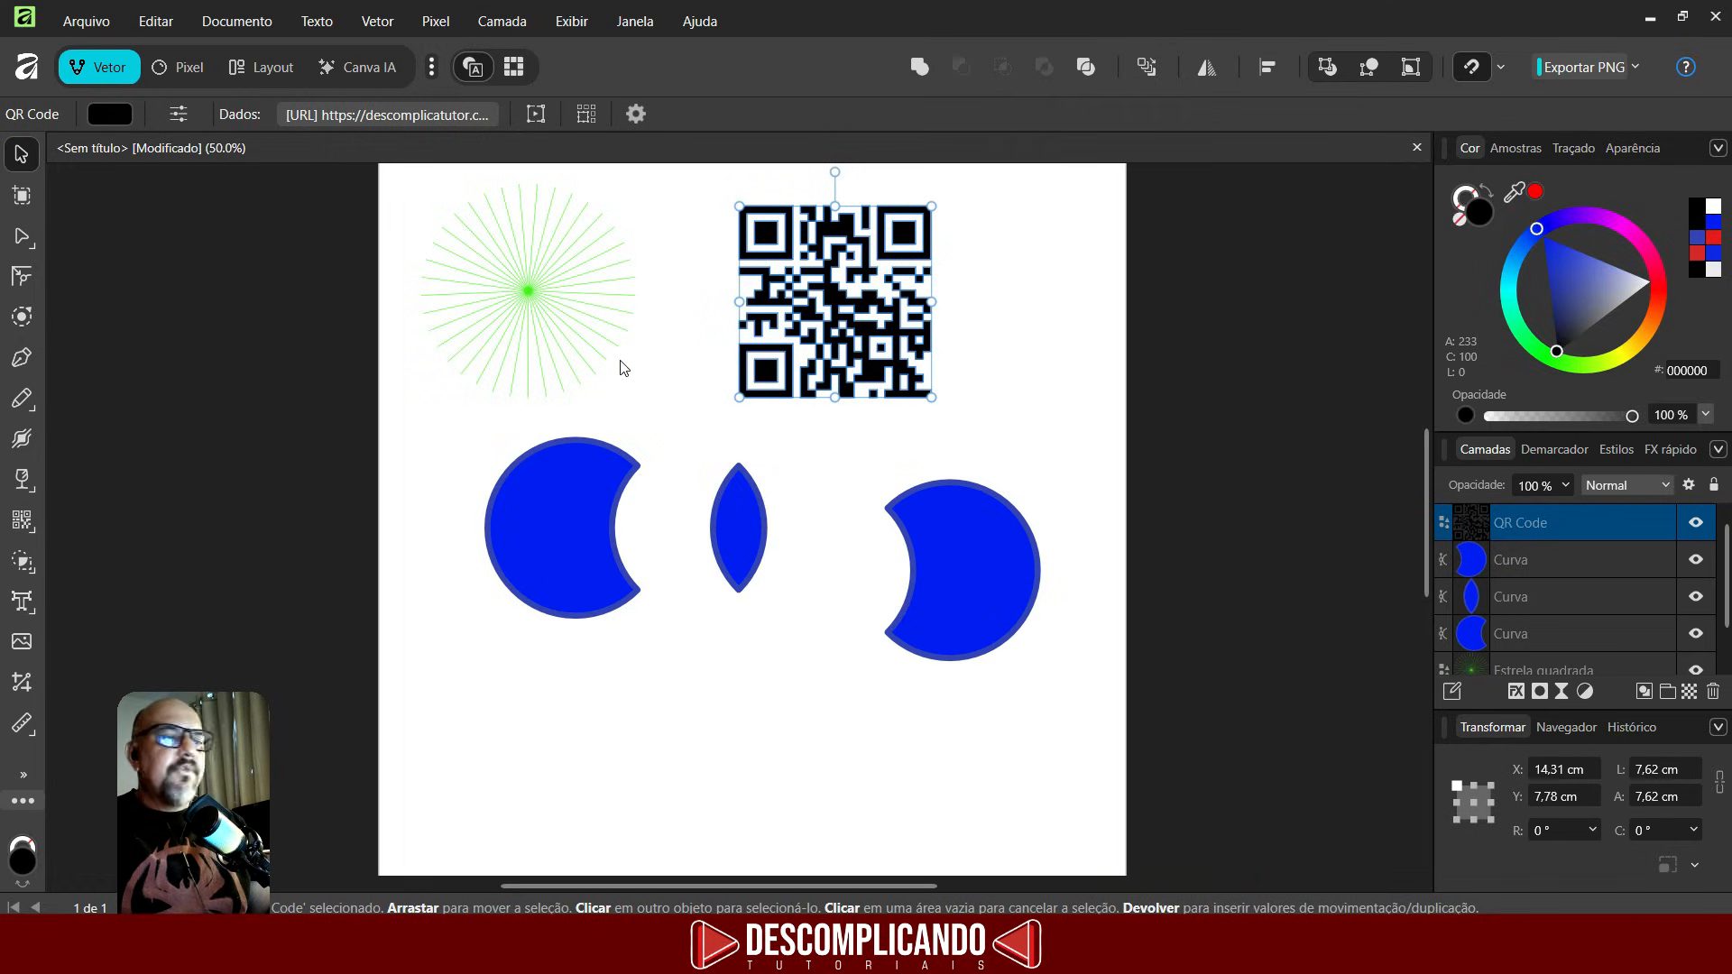
pyautogui.click(21, 520)
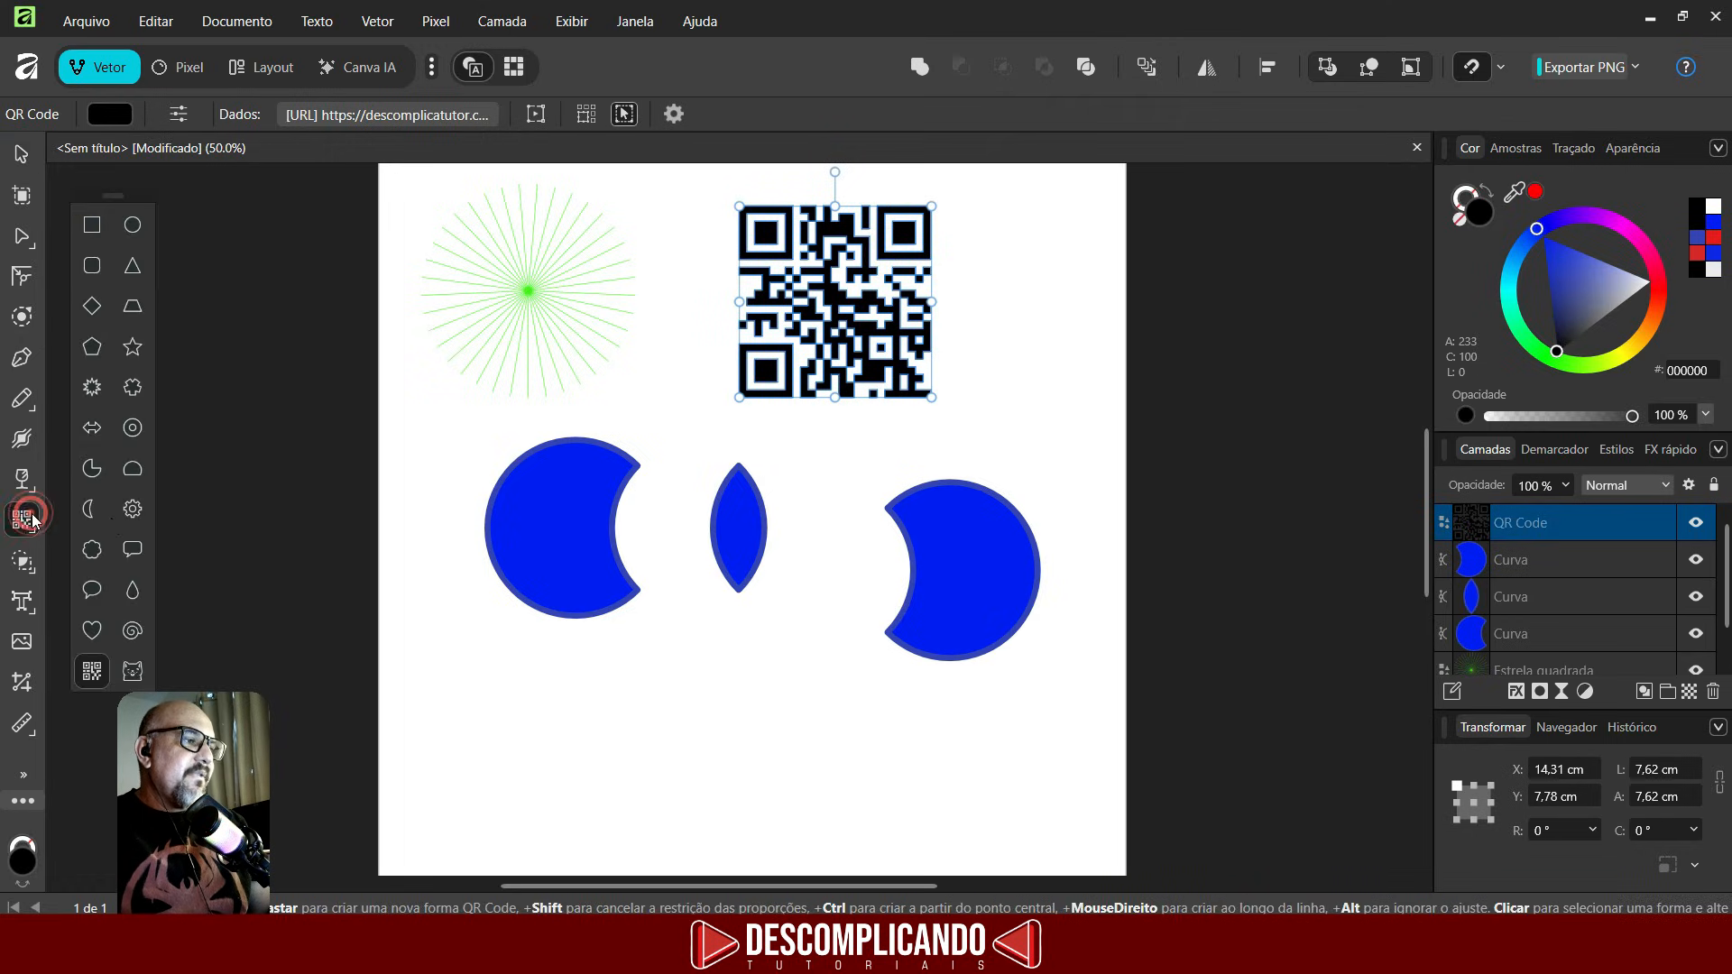
pyautogui.click(87, 516)
pyautogui.moveTo(408, 616); pyautogui.dragTo(562, 848)
# - Draw a double-headed arrow across the bottom of the page, beside the crescent
pyautogui.click(92, 427)
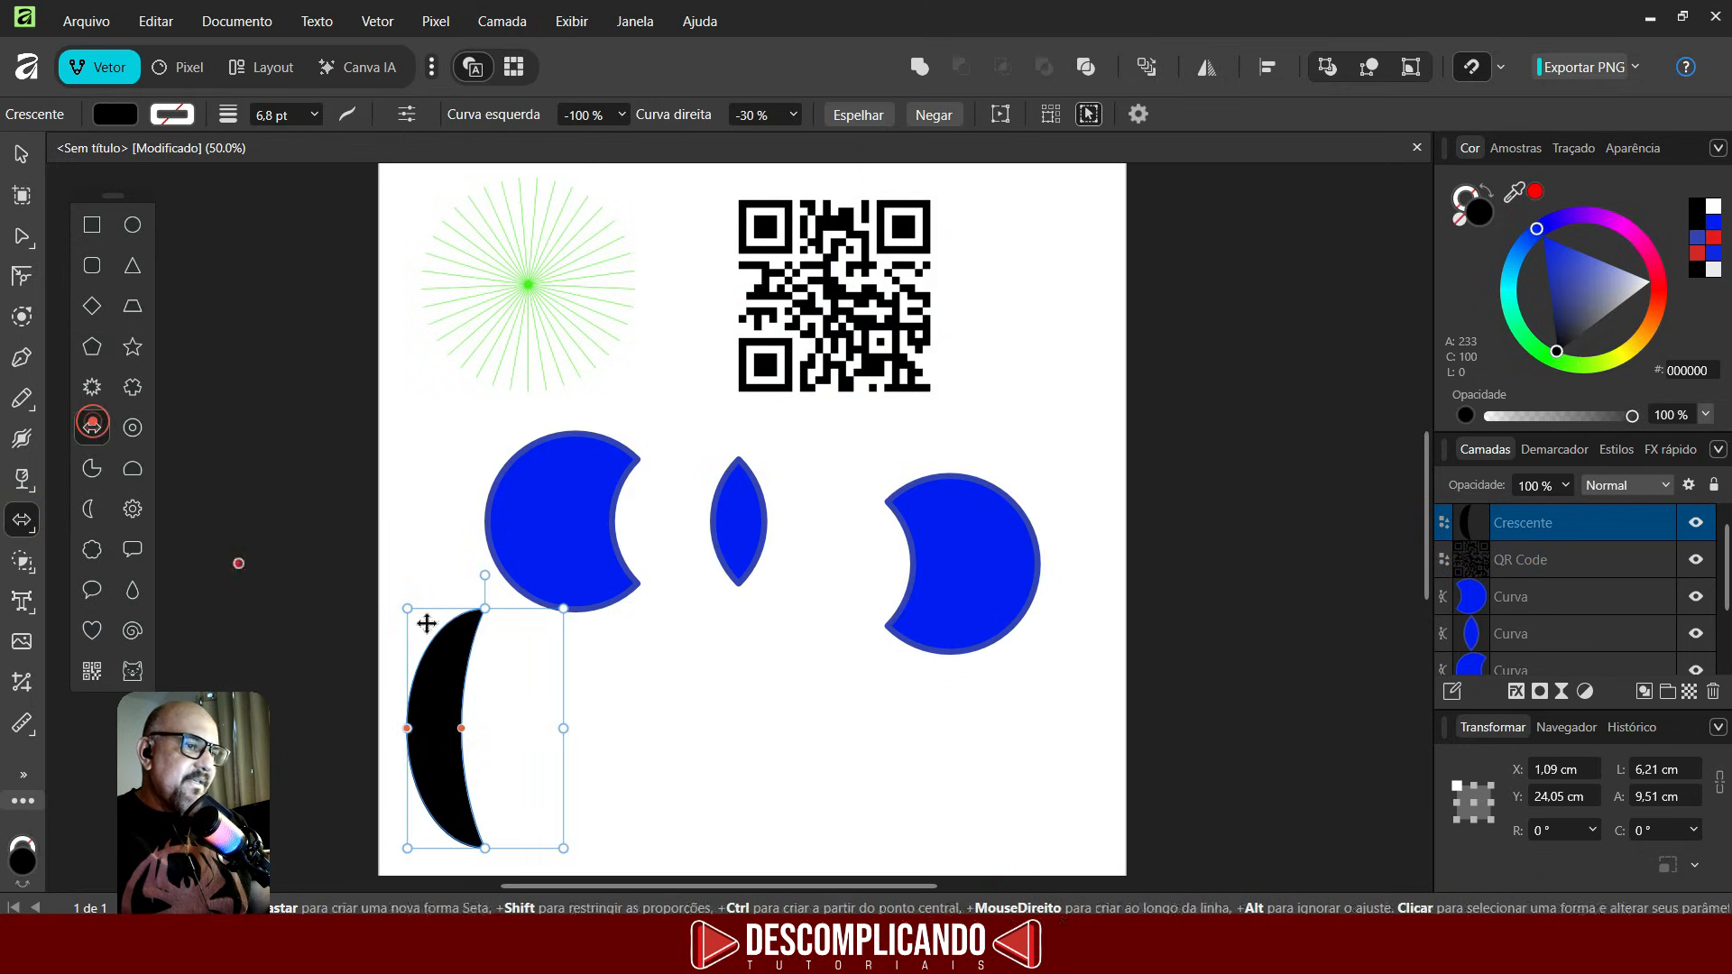
pyautogui.moveTo(636, 656); pyautogui.dragTo(1026, 791)
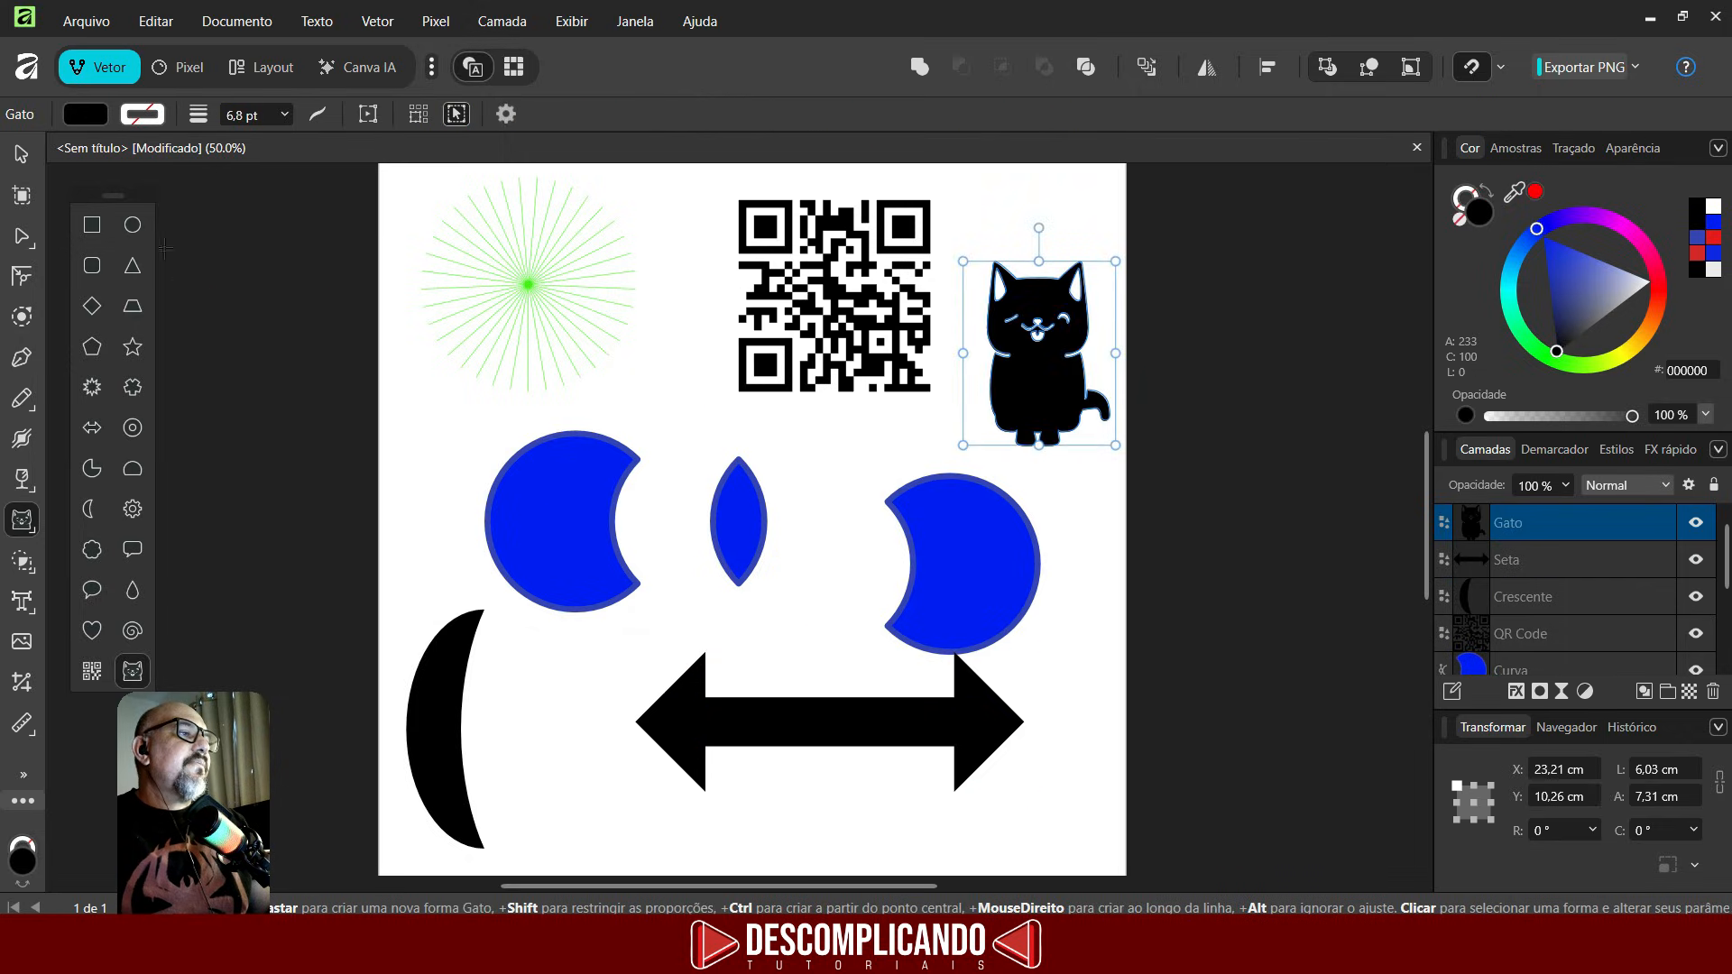
# - Select every object on the page and delete them all
pyautogui.click(20, 155)
pyautogui.moveTo(332, 164); pyautogui.dragTo(1194, 863)
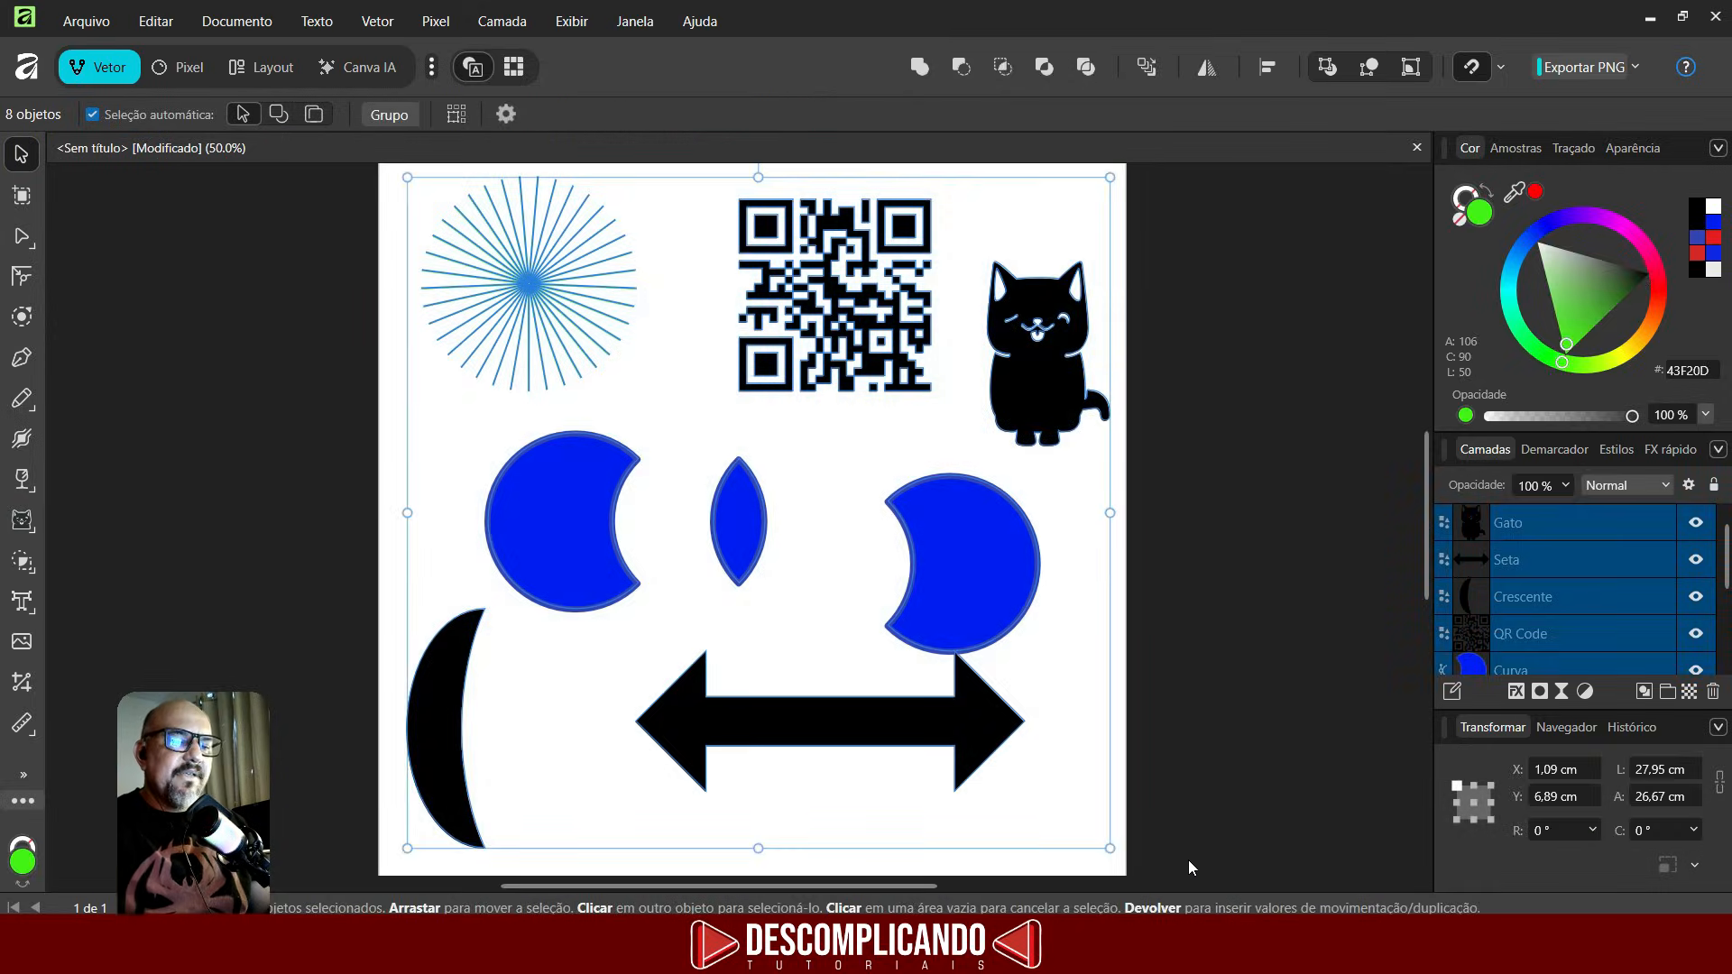
pyautogui.press('Delete')
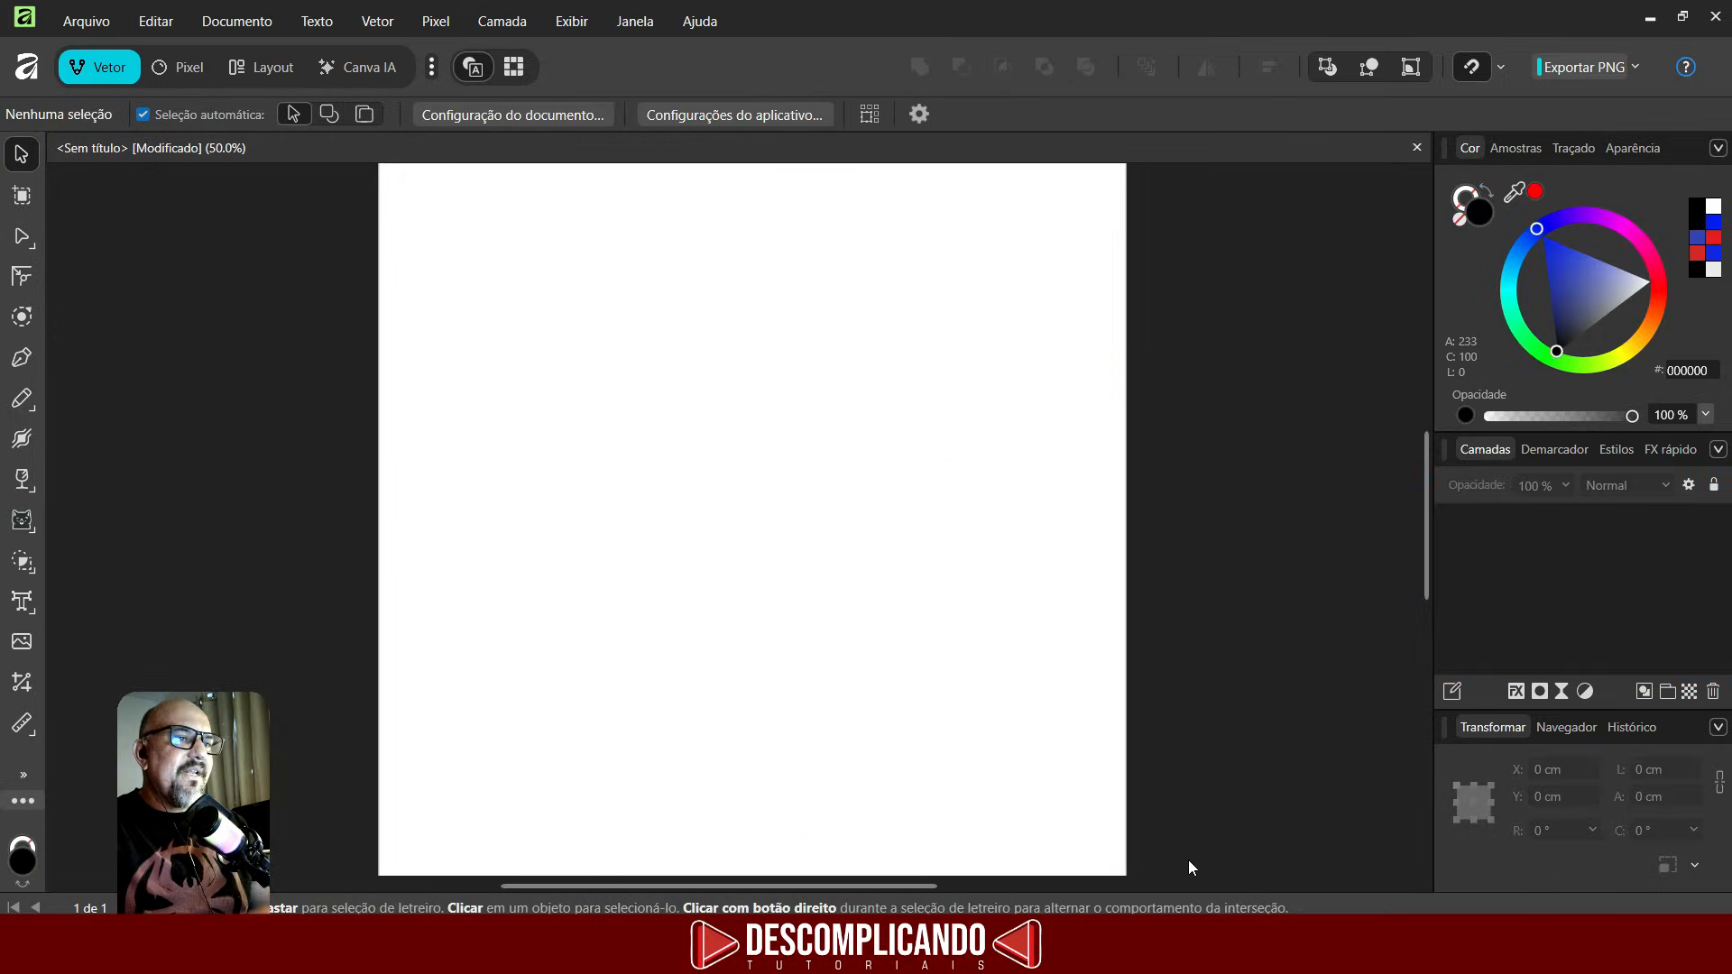
# - Draw an ellipse about 4.8 by 8.7 cm in the middle of the page
pyautogui.click(24, 562)
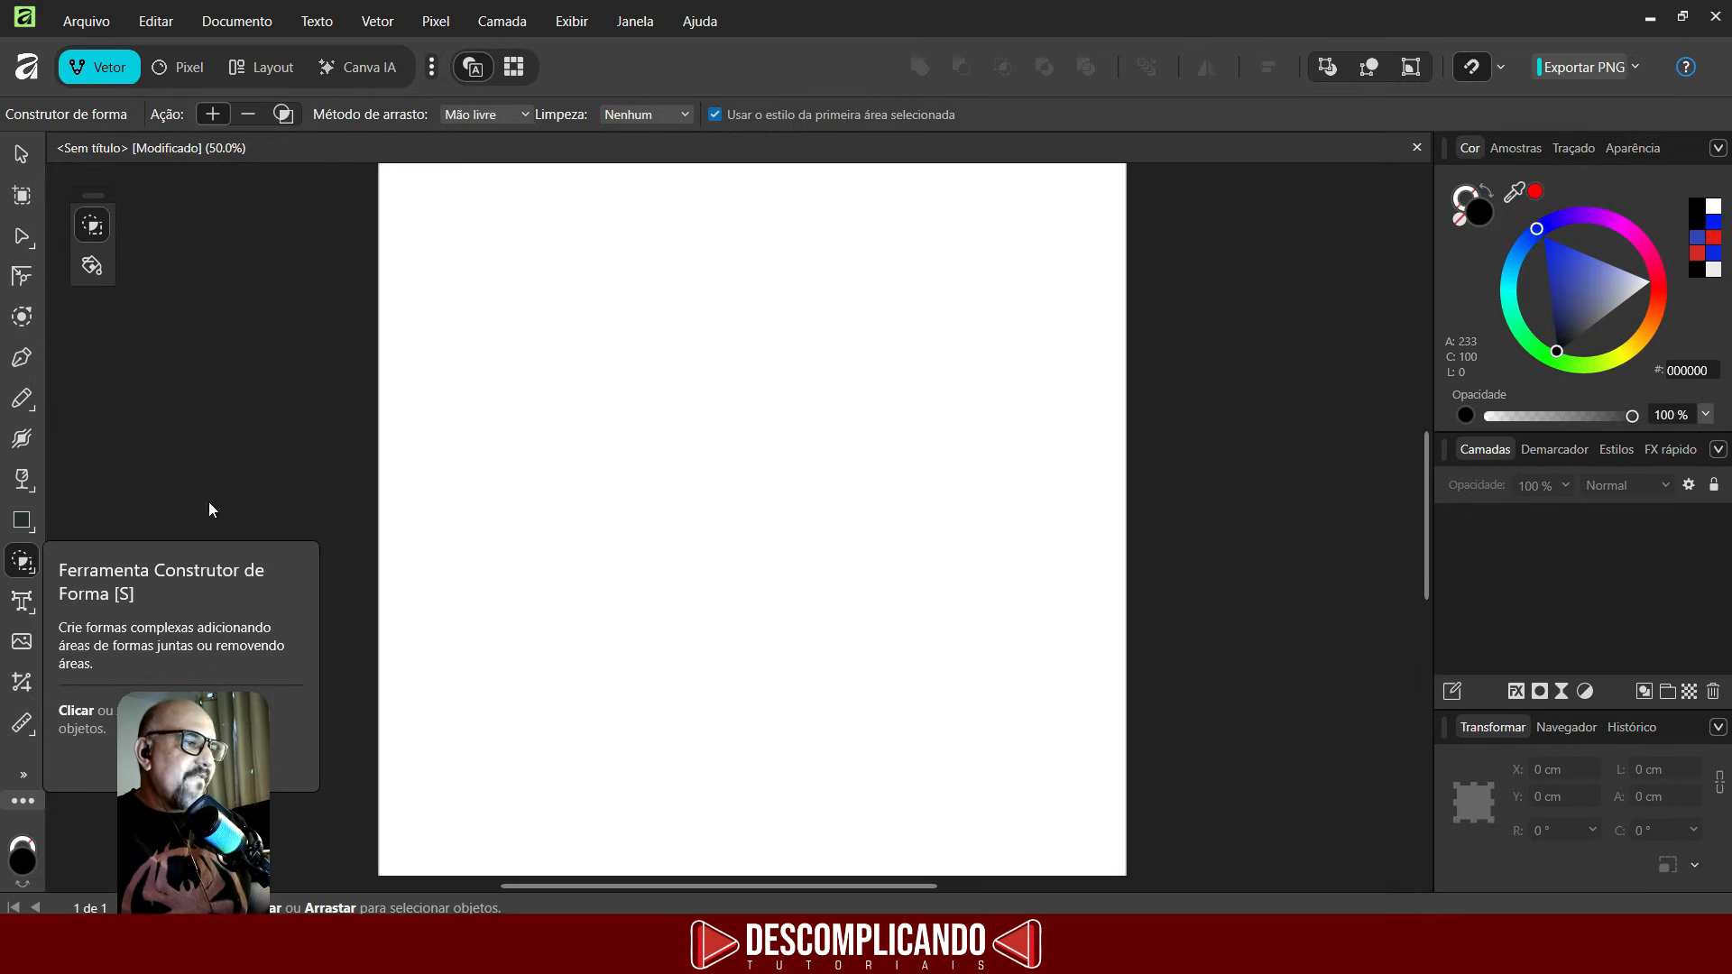
pyautogui.click(22, 531)
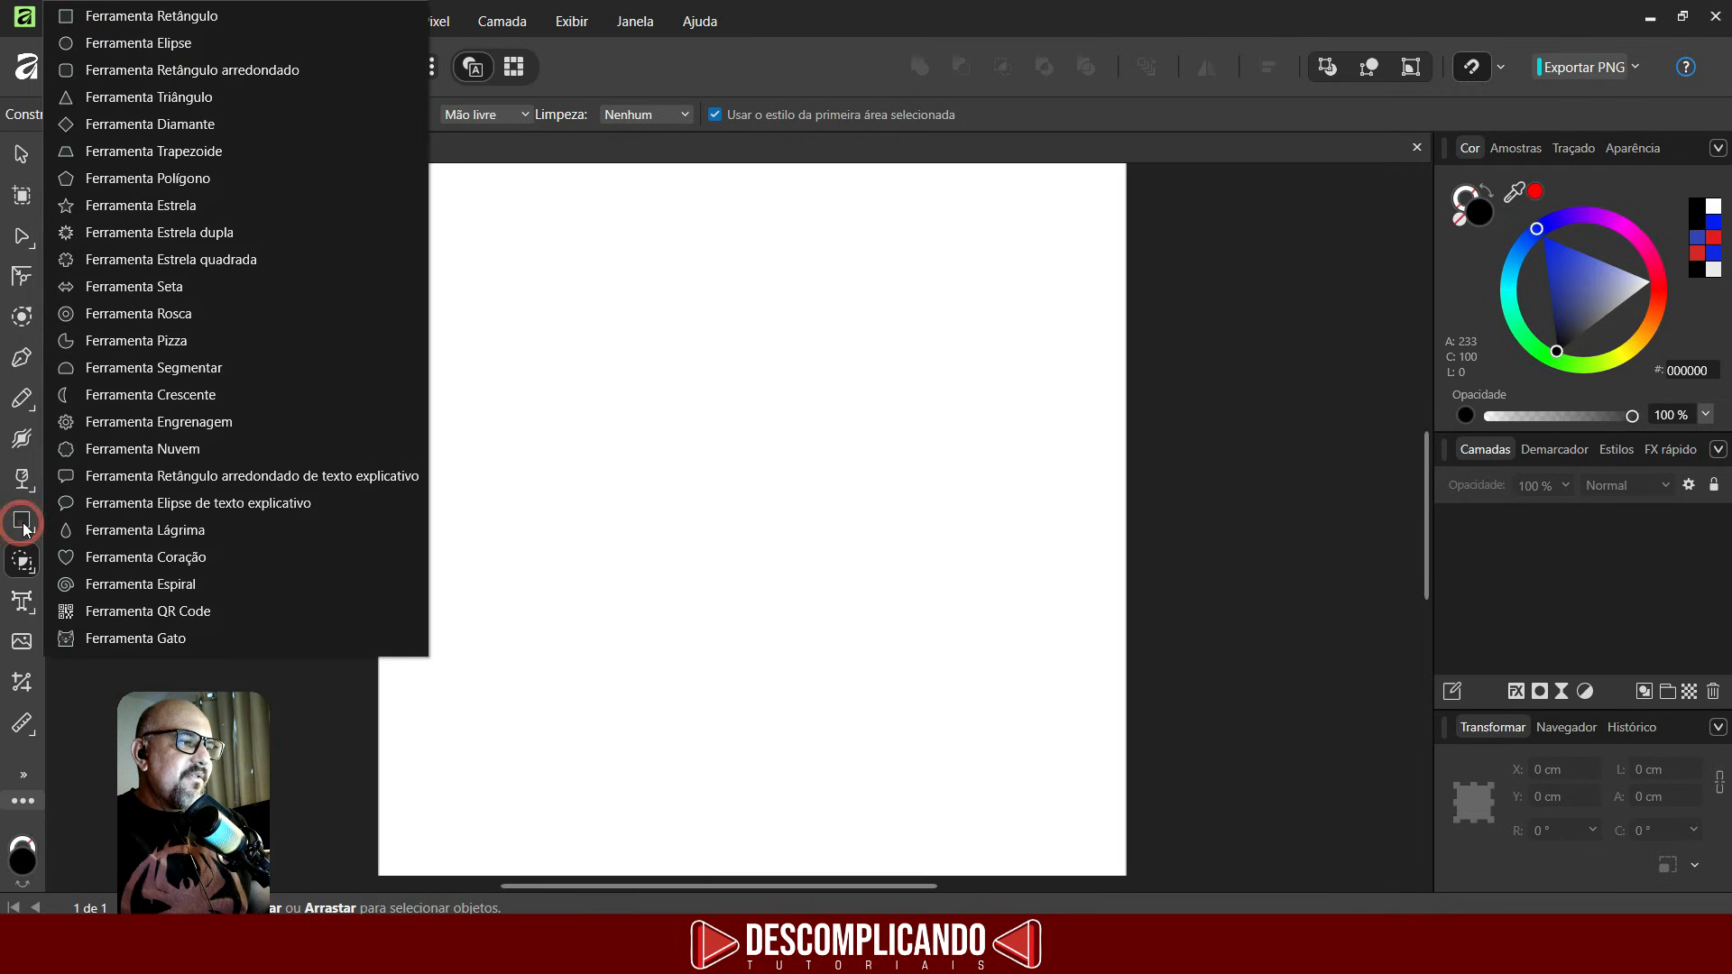
pyautogui.click(138, 44)
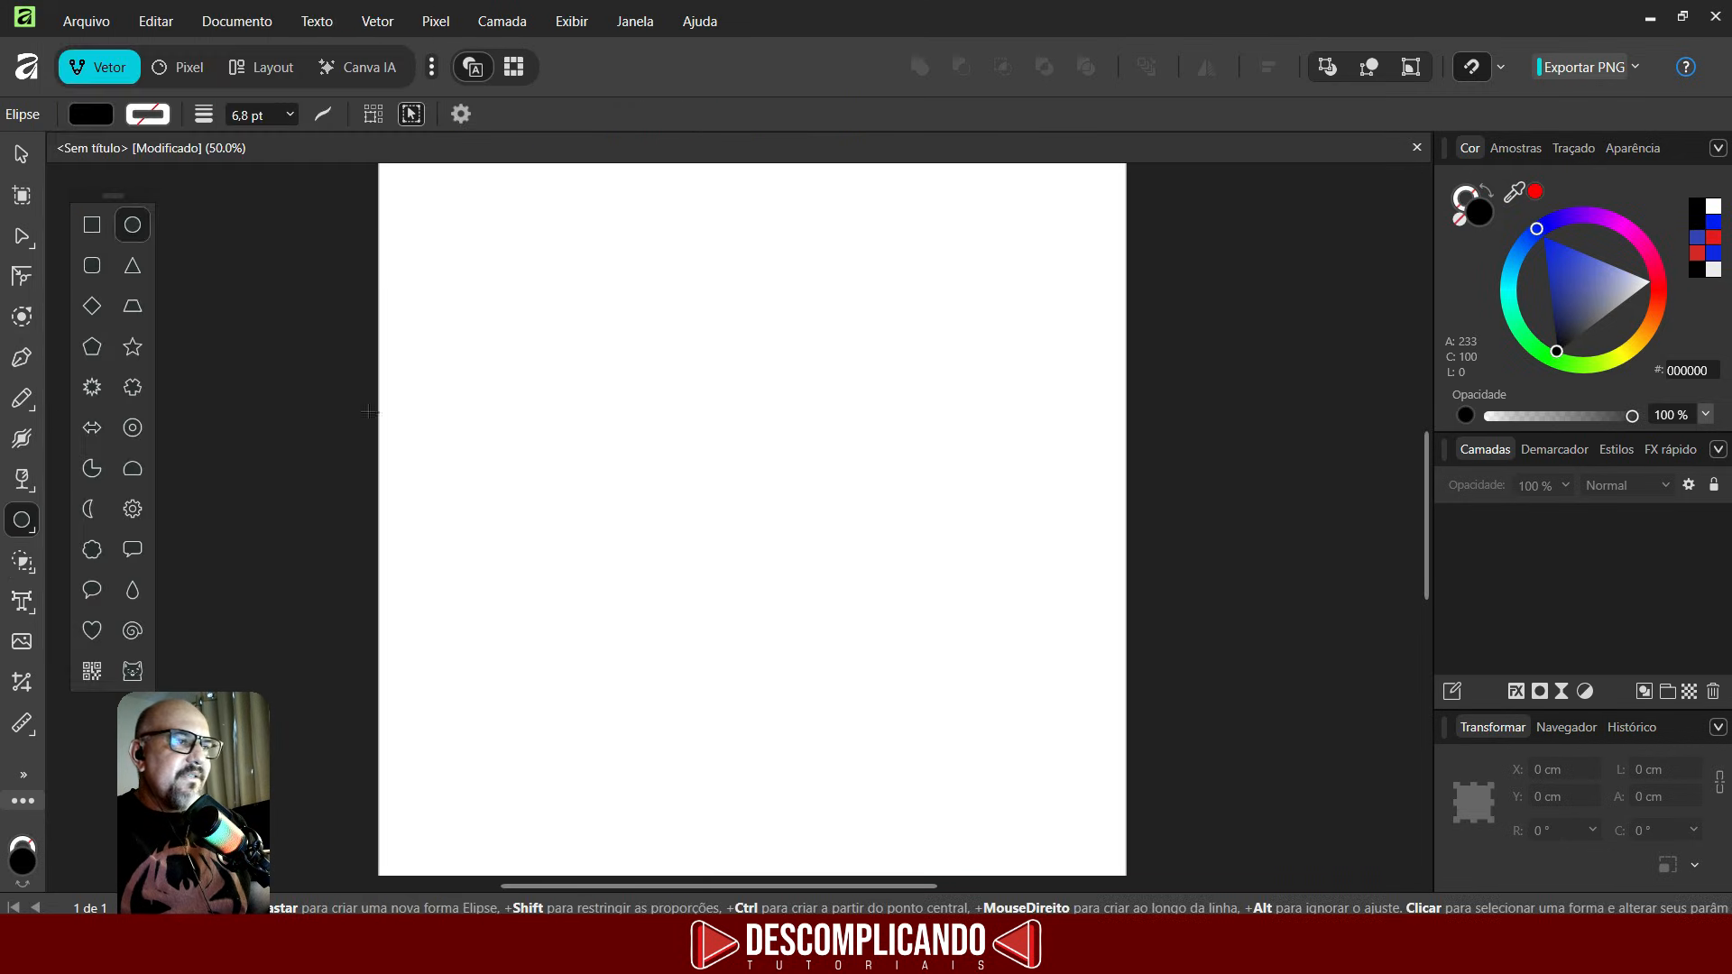
pyautogui.moveTo(693, 492)
pyautogui.mouseDown()
pyautogui.moveTo(755, 658)
pyautogui.moveTo(812, 658)
pyautogui.moveTo(814, 711)
pyautogui.mouseUp()
# - Give the ellipse a magenta stroke and no fill
pyautogui.click(91, 113)
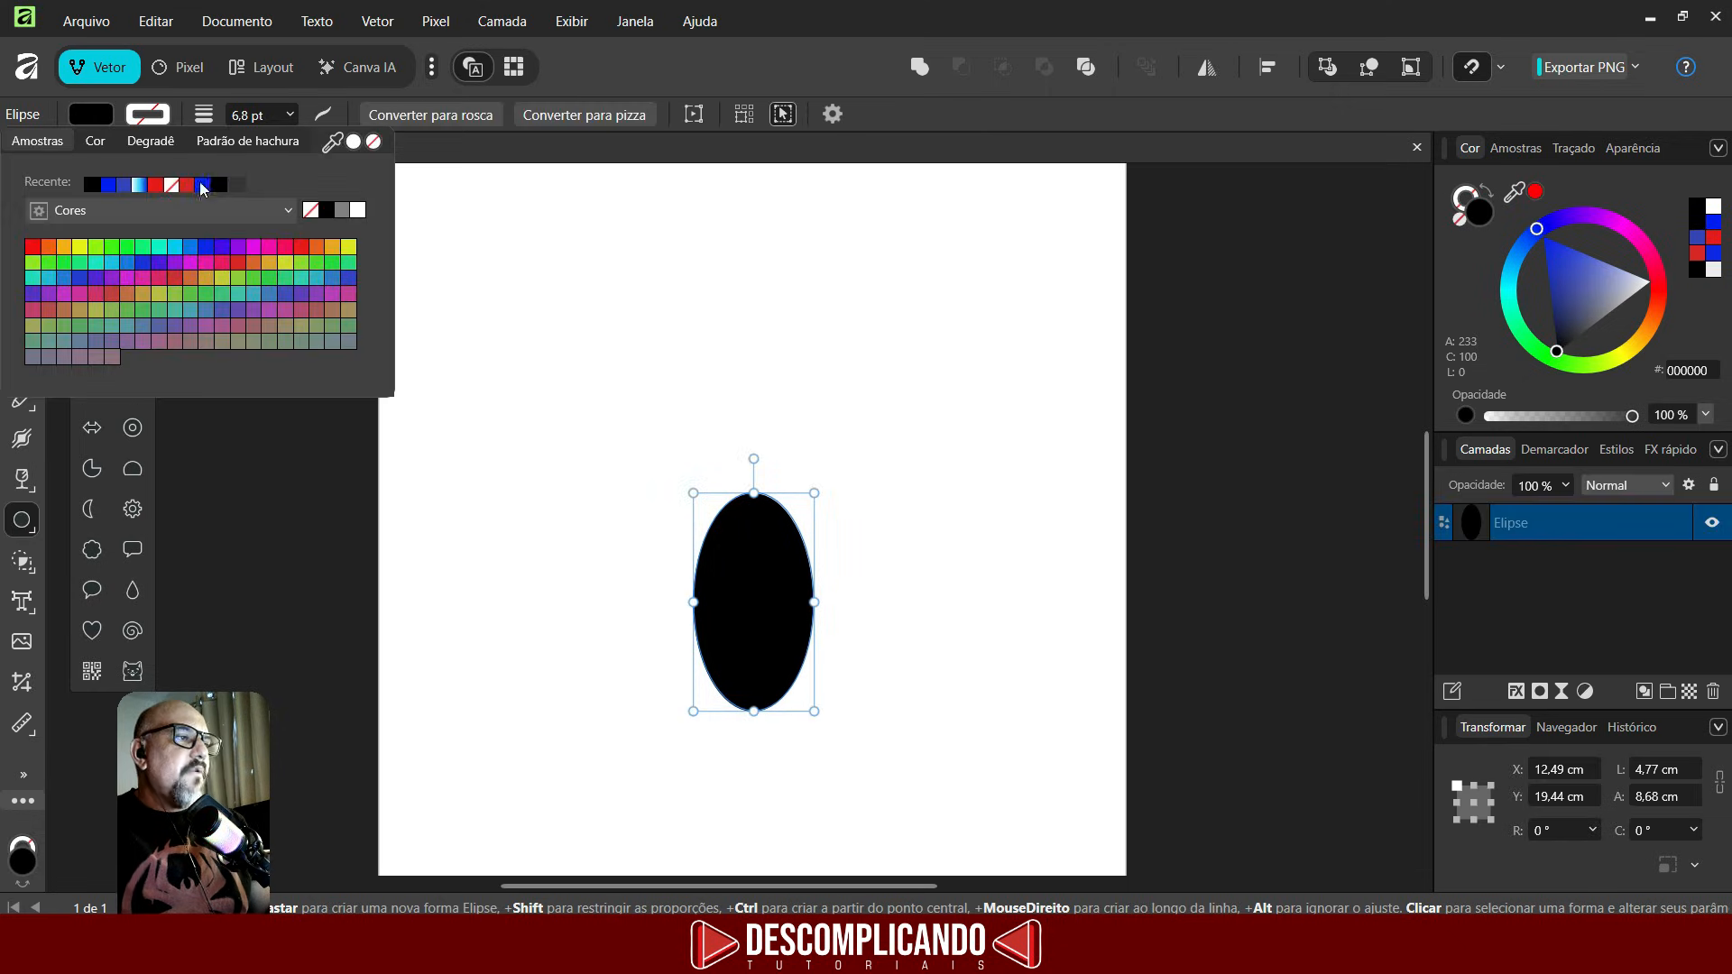
pyautogui.click(263, 251)
pyautogui.click(108, 111)
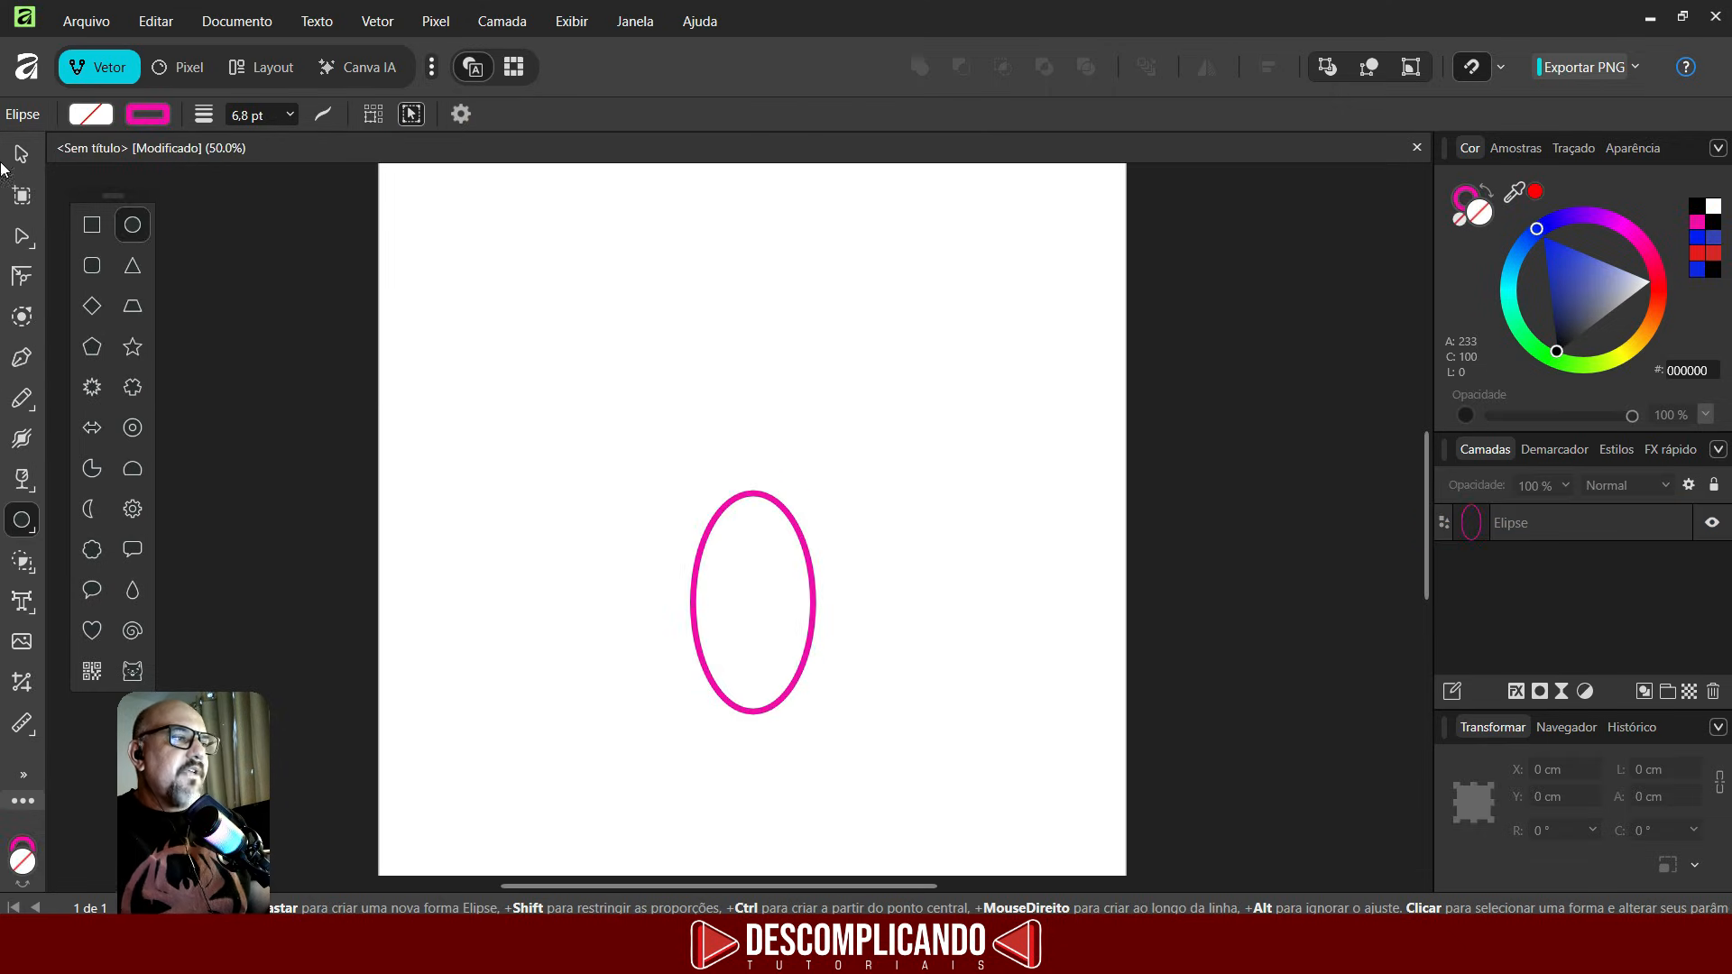
# - Duplicate the ellipse, shift the copy right to overlap it, and merge both with the Shape Builder
pyautogui.click(25, 155)
pyautogui.click(758, 561)
pyautogui.hotkey('ctrl', 'j')
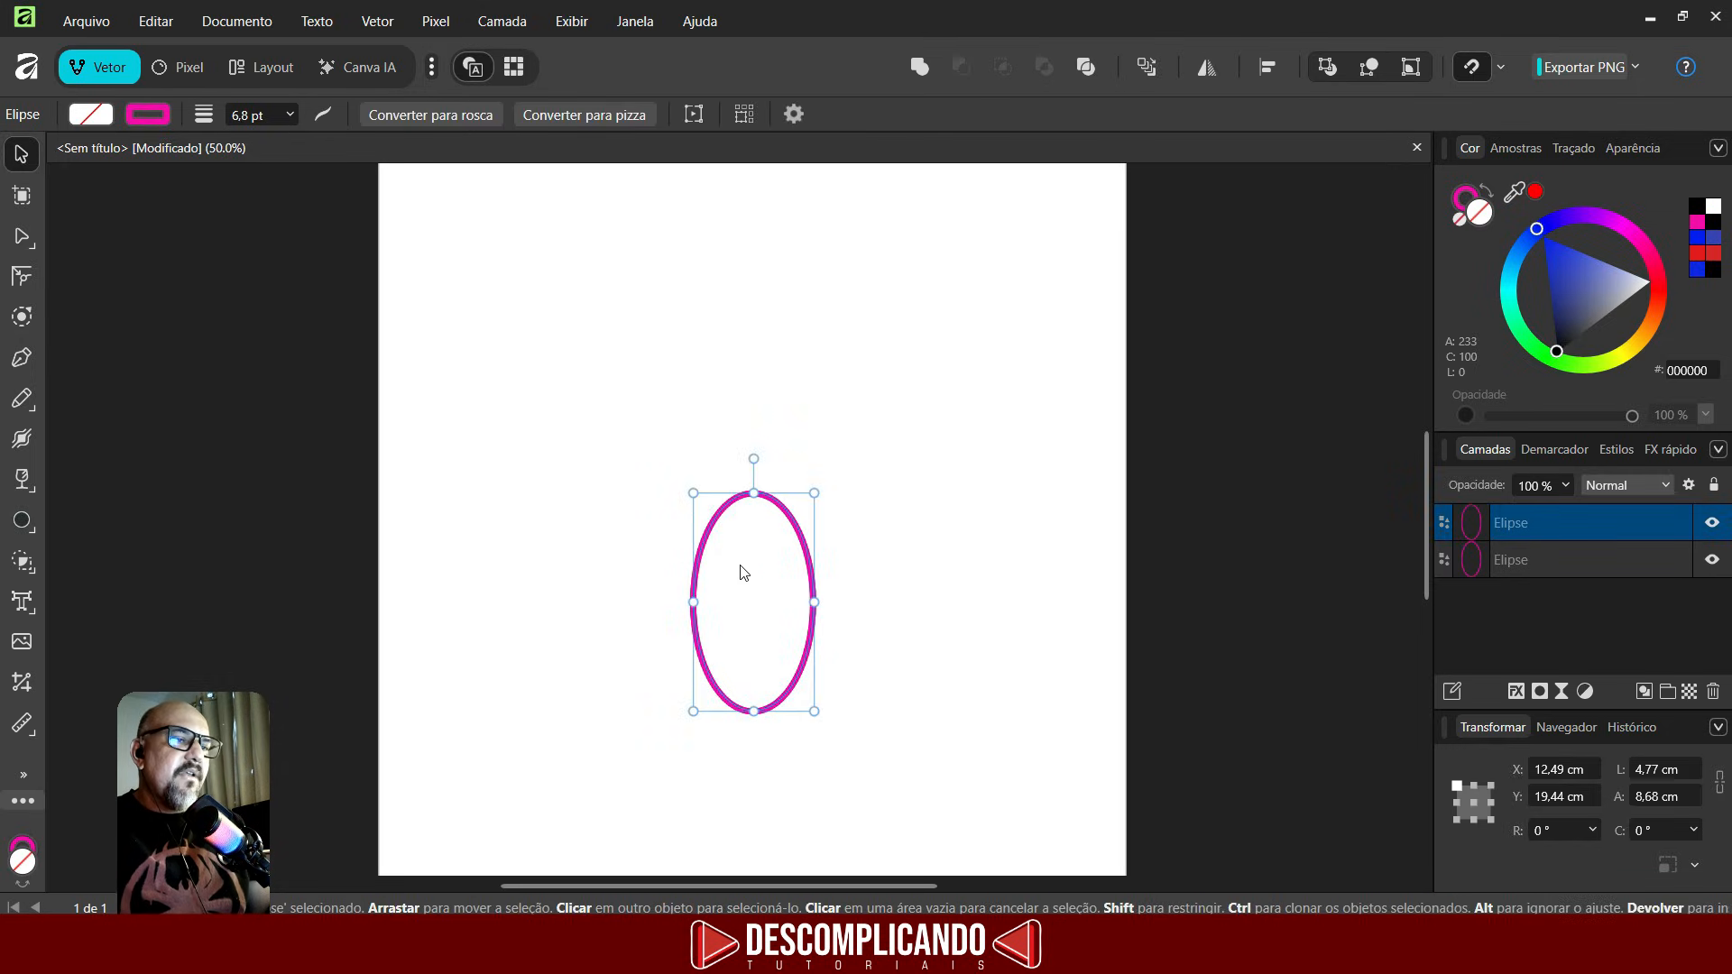
pyautogui.moveTo(740, 572); pyautogui.dragTo(815, 572)
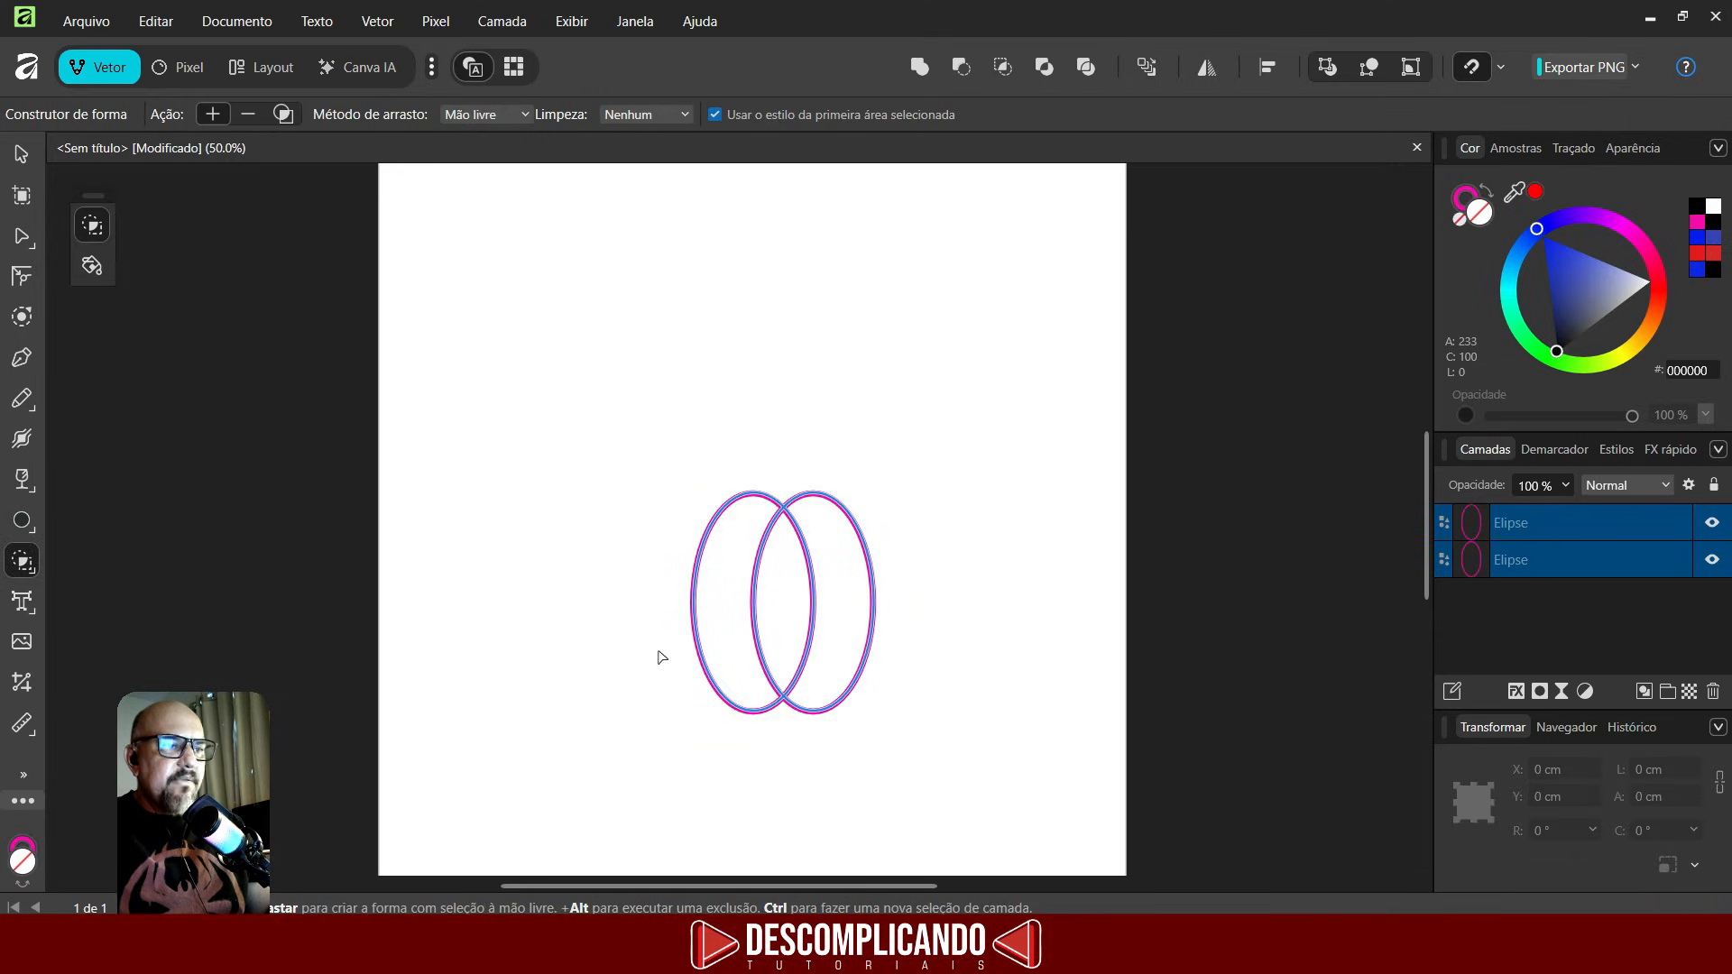
pyautogui.moveTo(722, 611); pyautogui.dragTo(833, 611)
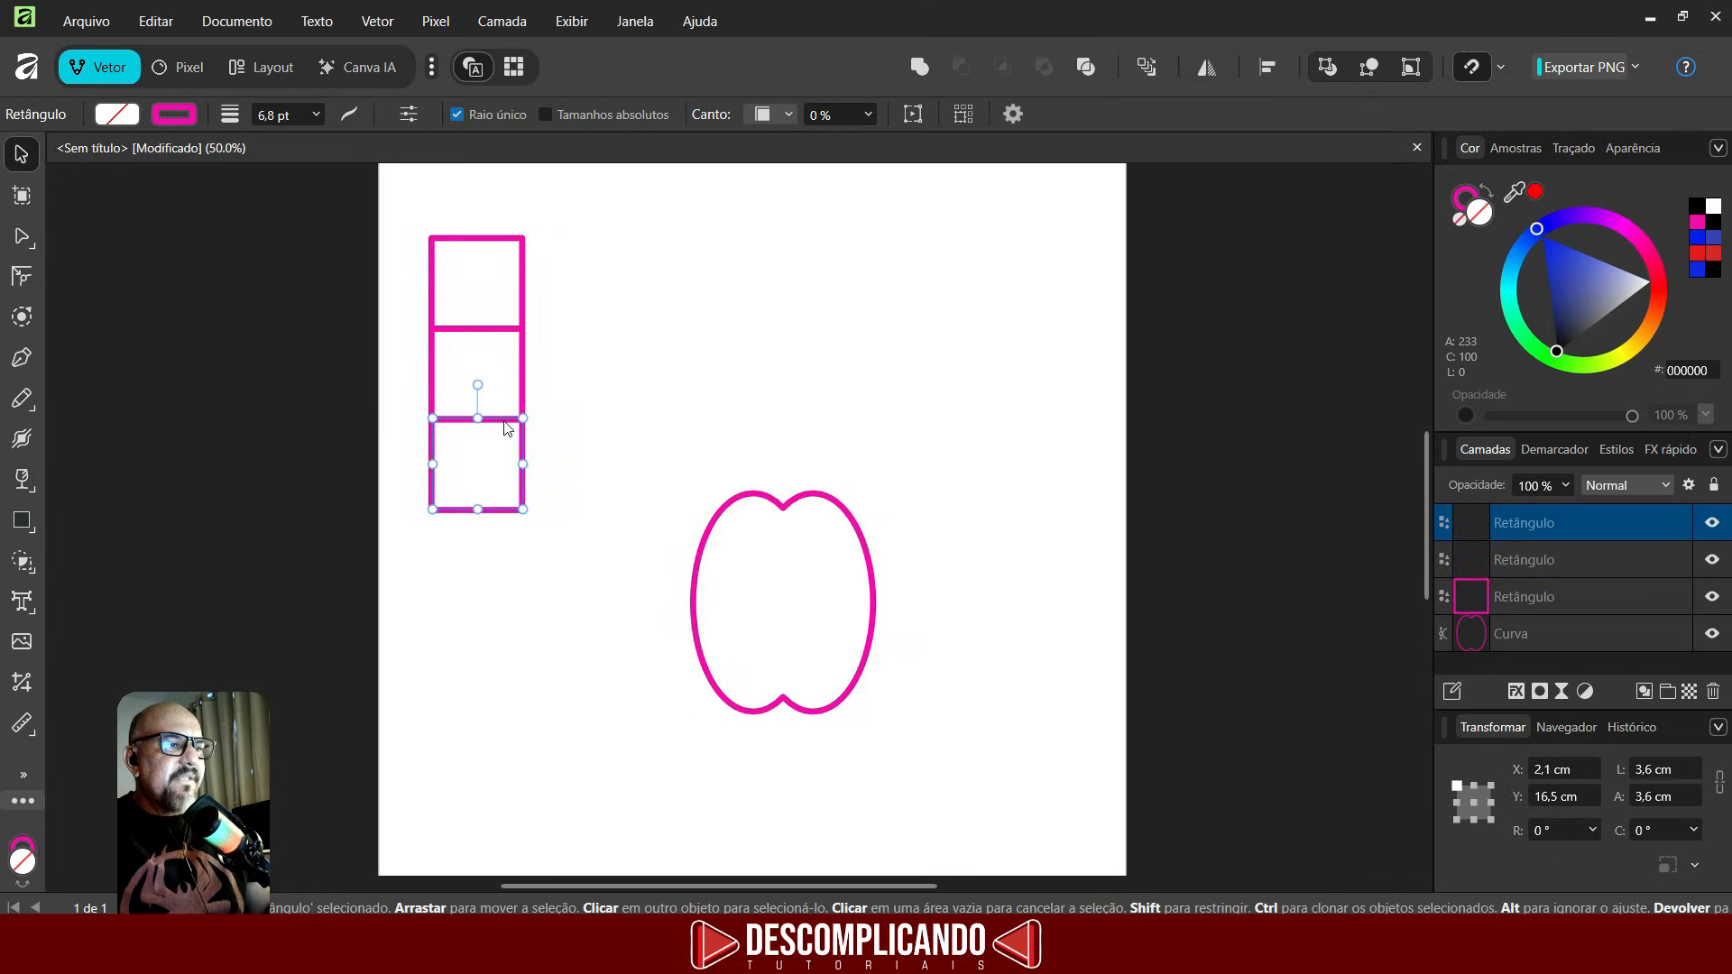
# - Place the last square at the bottom of the square column and move the merged shape lower on the page
pyautogui.moveTo(505, 422); pyautogui.dragTo(504, 466)
pyautogui.moveTo(836, 506); pyautogui.dragTo(839, 645)
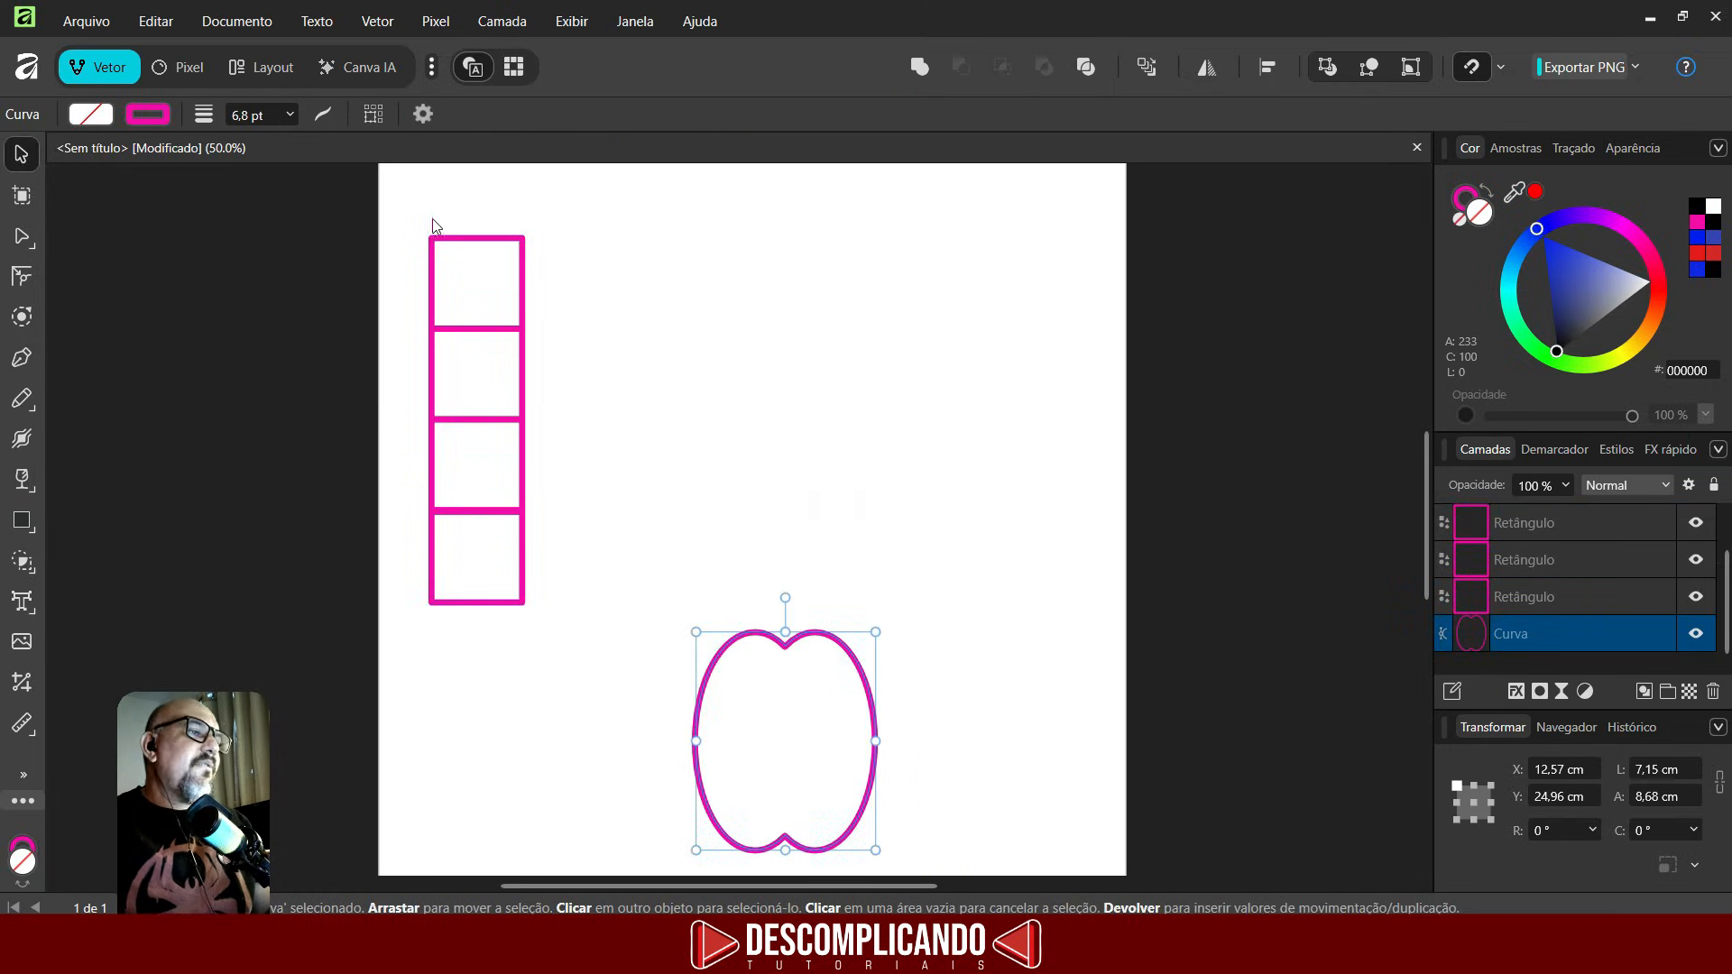
# - Duplicate the column of four squares repeatedly to the right to form a six-column grid
pyautogui.moveTo(416, 191); pyautogui.dragTo(560, 713)
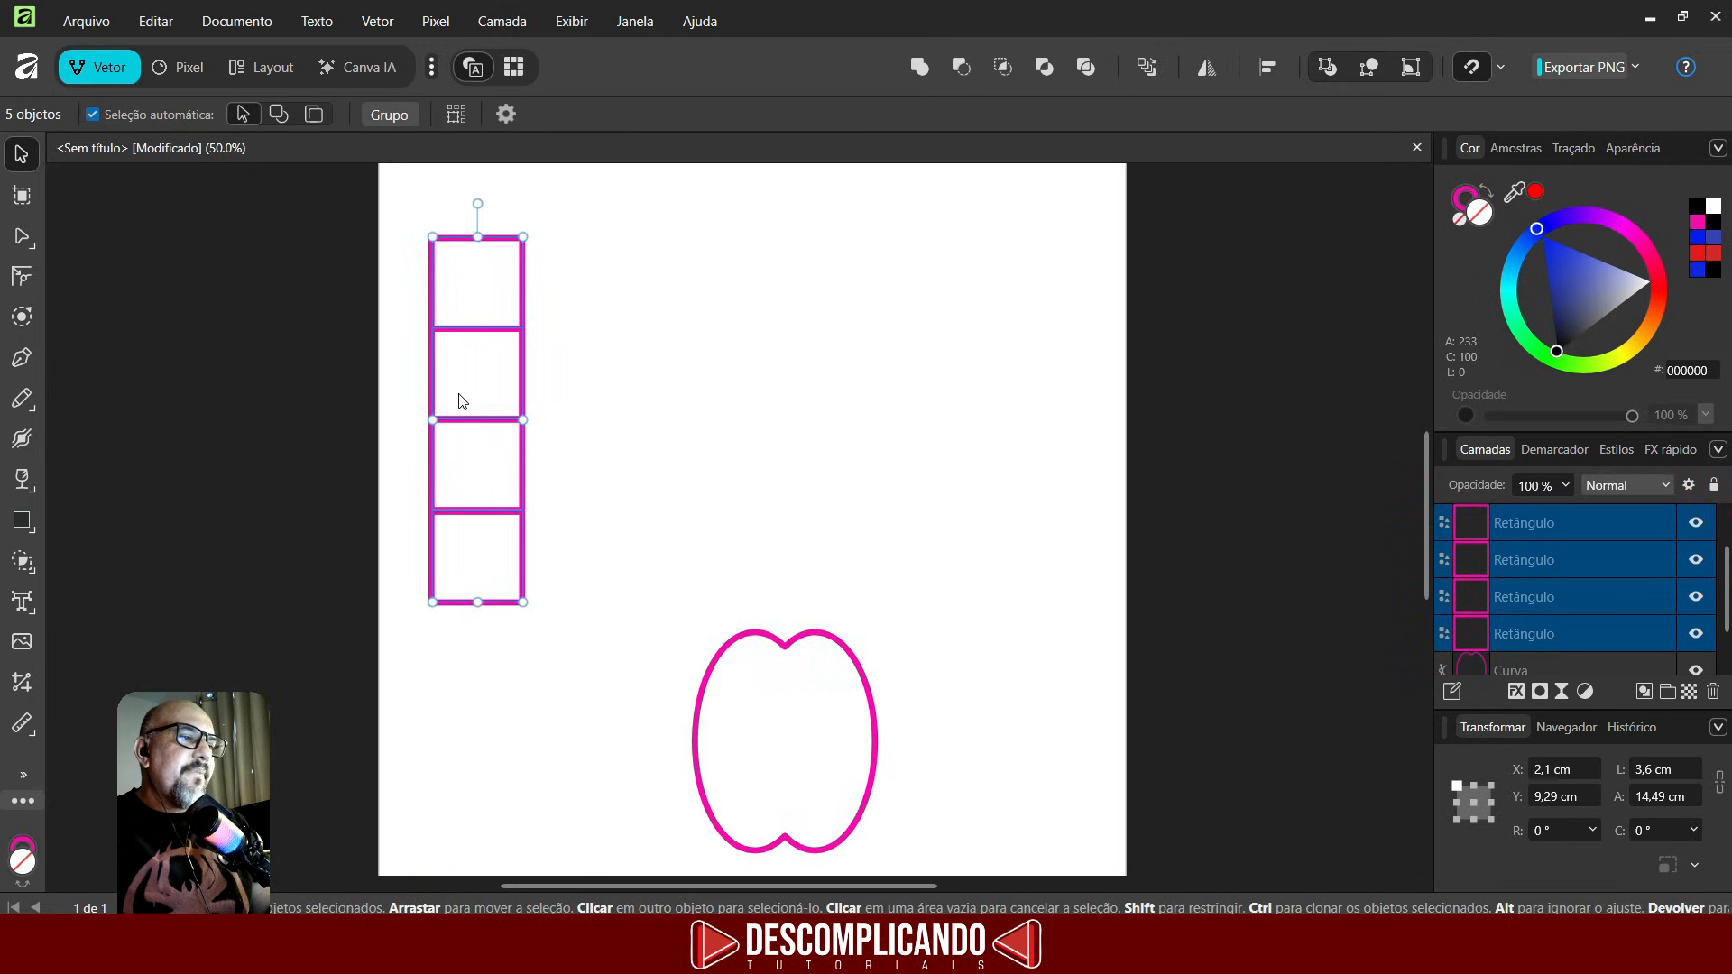
pyautogui.keyDown('ctrl'); pyautogui.moveTo(471, 396); pyautogui.dragTo(564, 398); pyautogui.keyUp('ctrl')
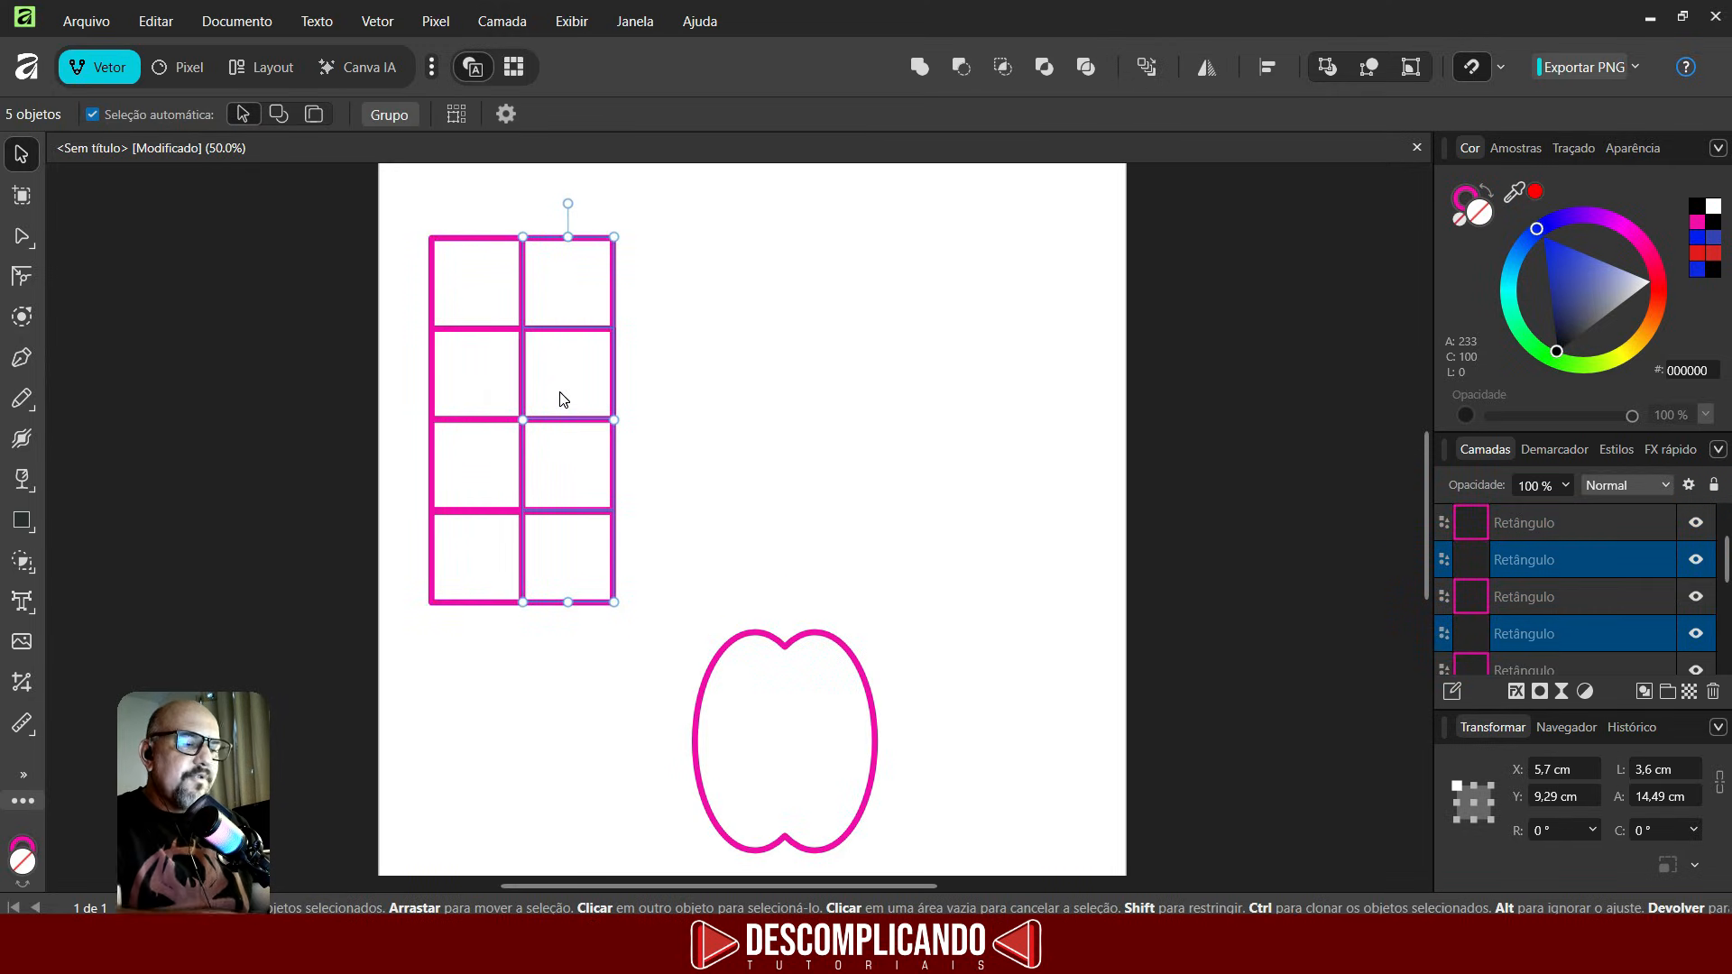
pyautogui.hotkey('ctrl', 'j')
pyautogui.hotkey('ctrl', 'j')
pyautogui.hotkey('ctrl', 'j')
pyautogui.hotkey('ctrl', 'j')
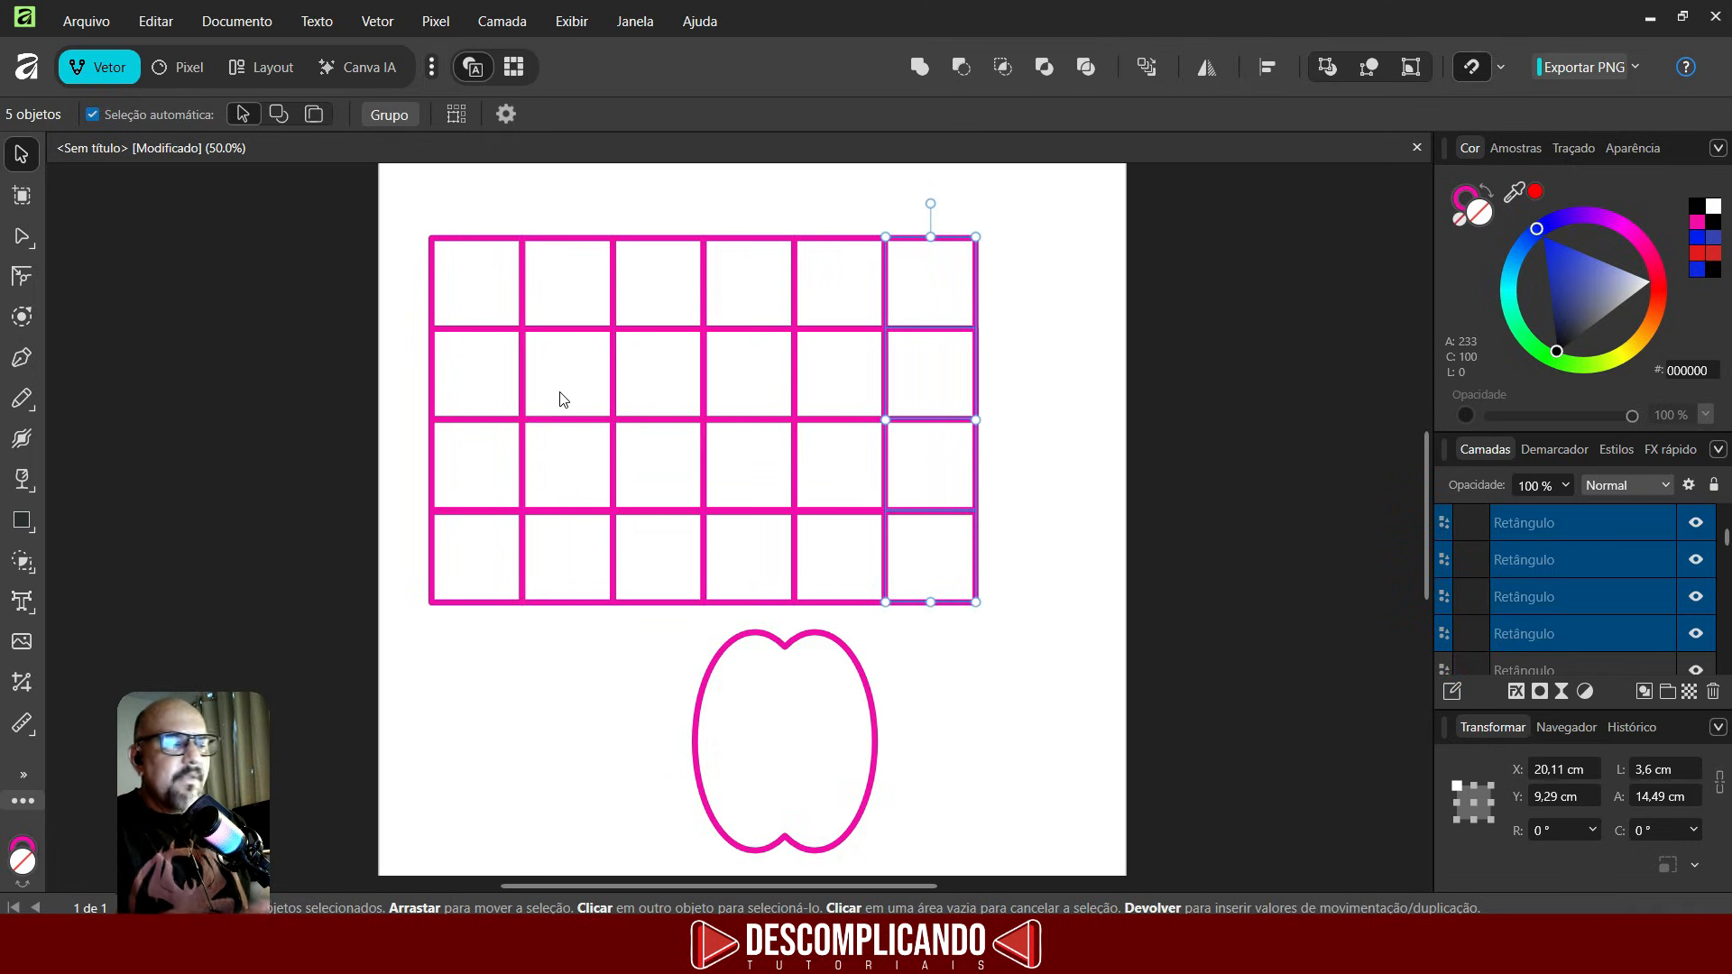
# - Select the whole grid and merge a block of cells from the top-left corner with the Shape Builder
pyautogui.moveTo(379, 191); pyautogui.dragTo(1160, 712)
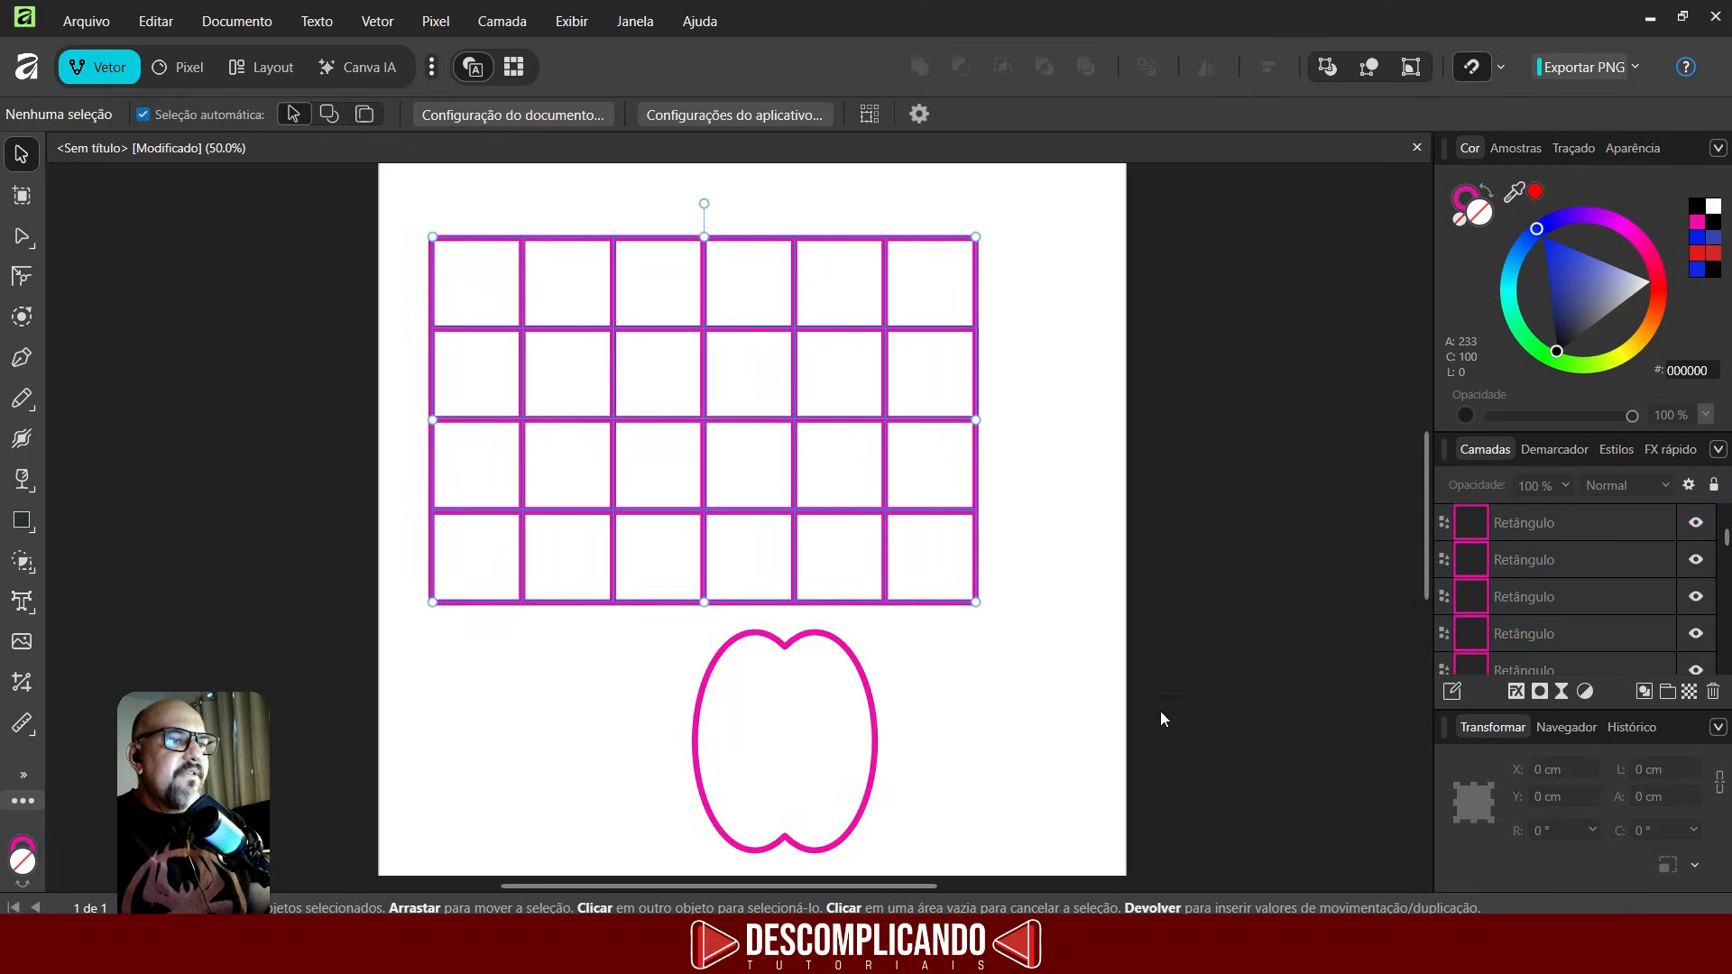
pyautogui.click(23, 562)
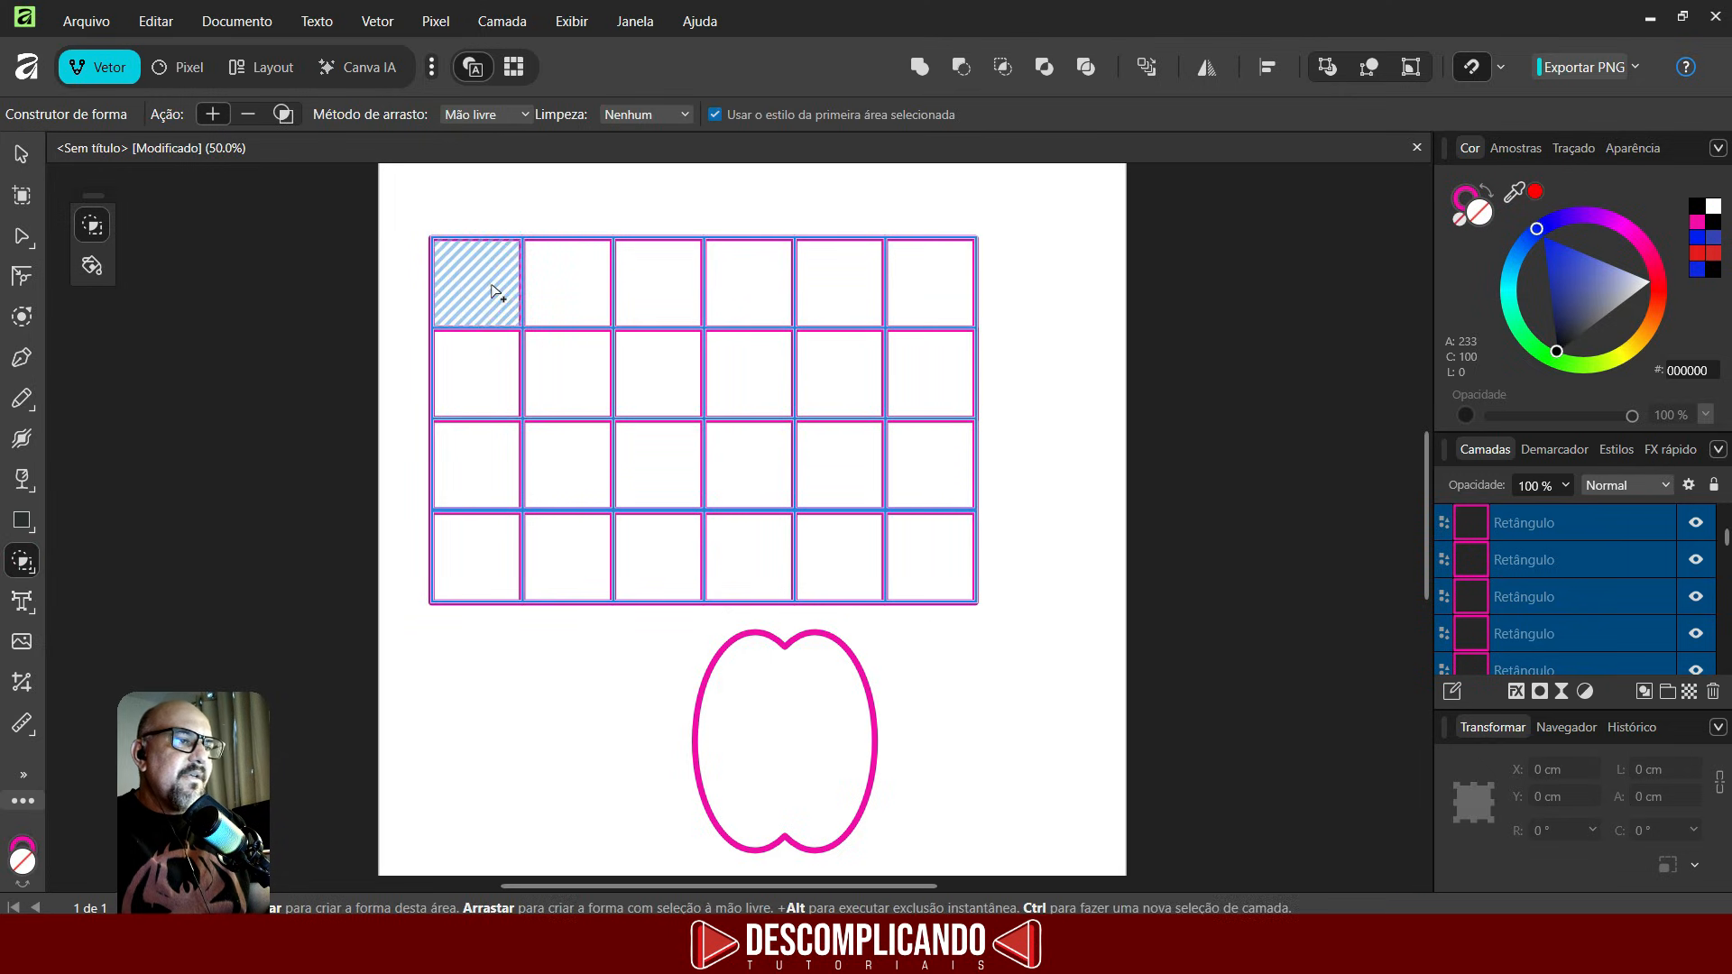
pyautogui.moveTo(494, 291)
pyautogui.mouseDown()
pyautogui.moveTo(635, 286)
pyautogui.moveTo(655, 366)
pyautogui.moveTo(642, 549)
pyautogui.moveTo(826, 555)
pyautogui.mouseUp()
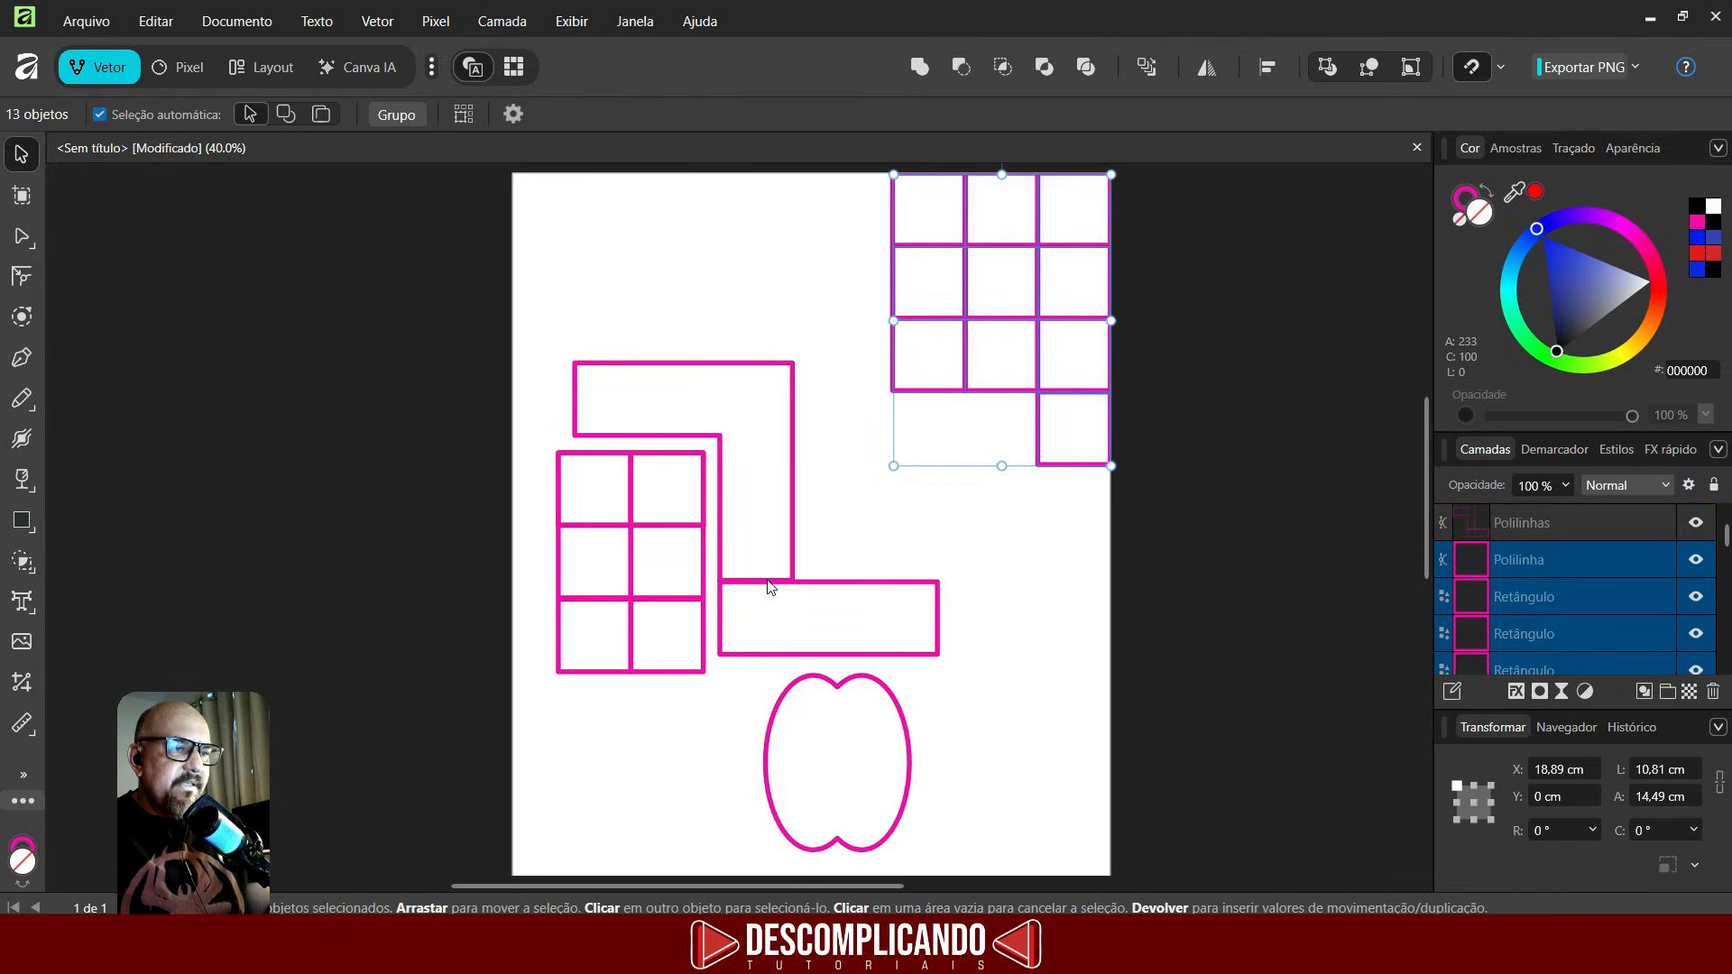
# - Select all shapes on the page and delete them
pyautogui.moveTo(770, 586); pyautogui.dragTo(815, 495)
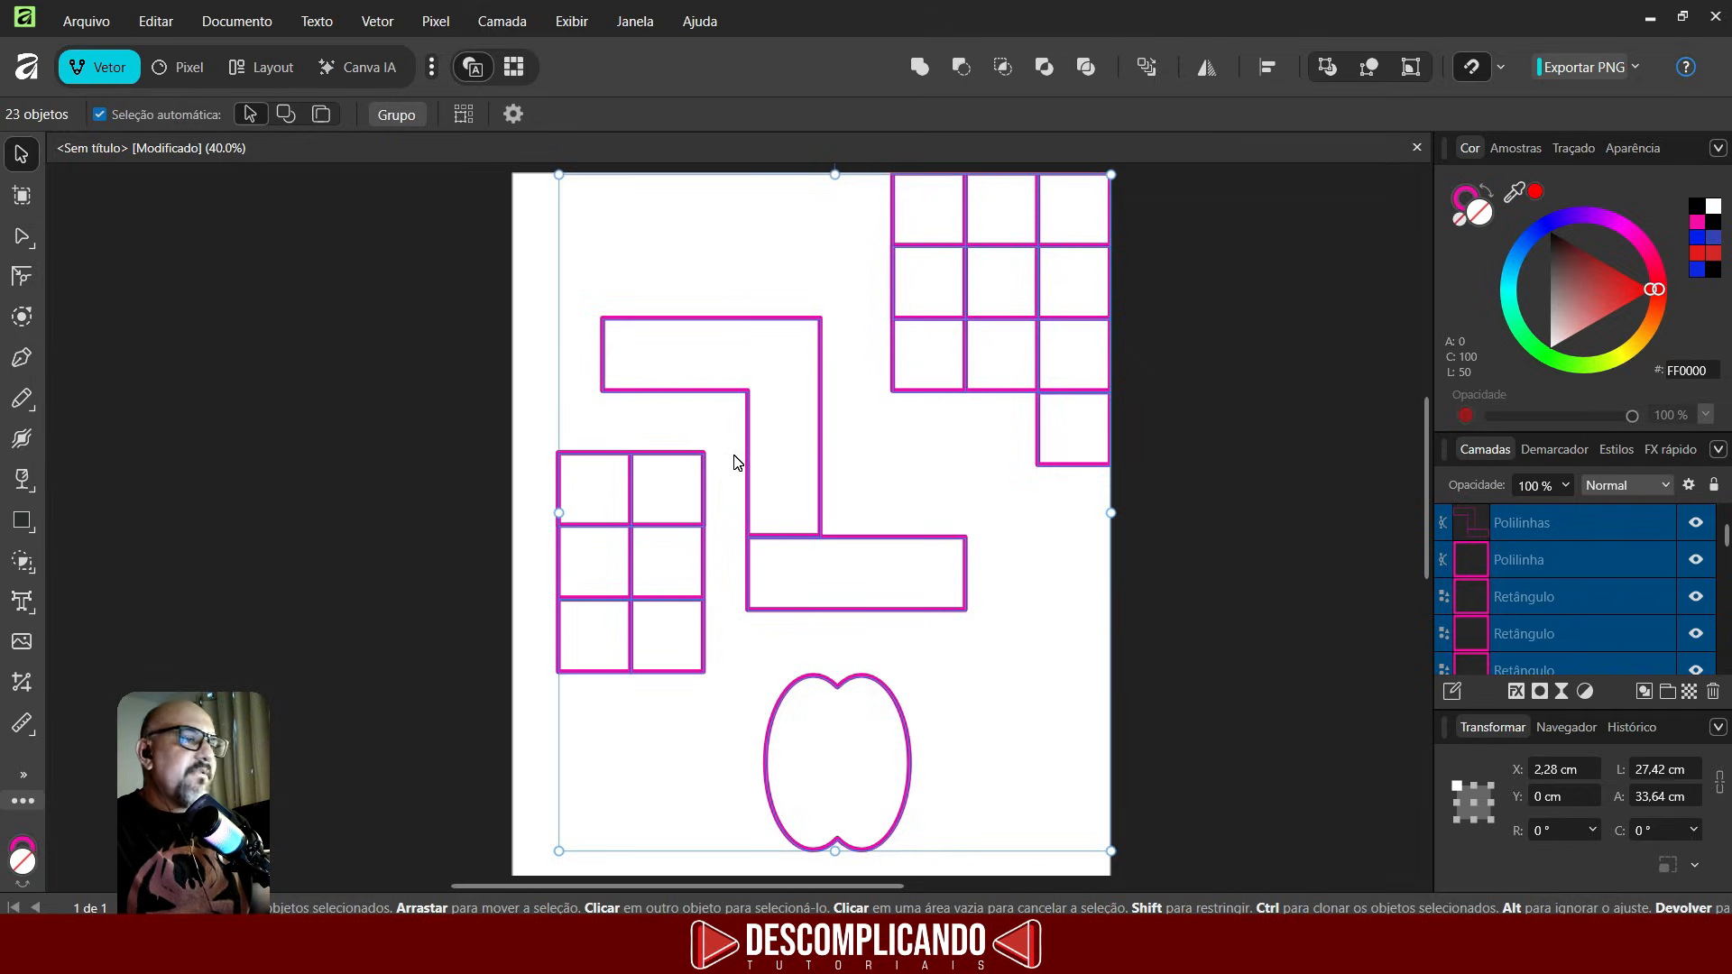
pyautogui.press('Delete')
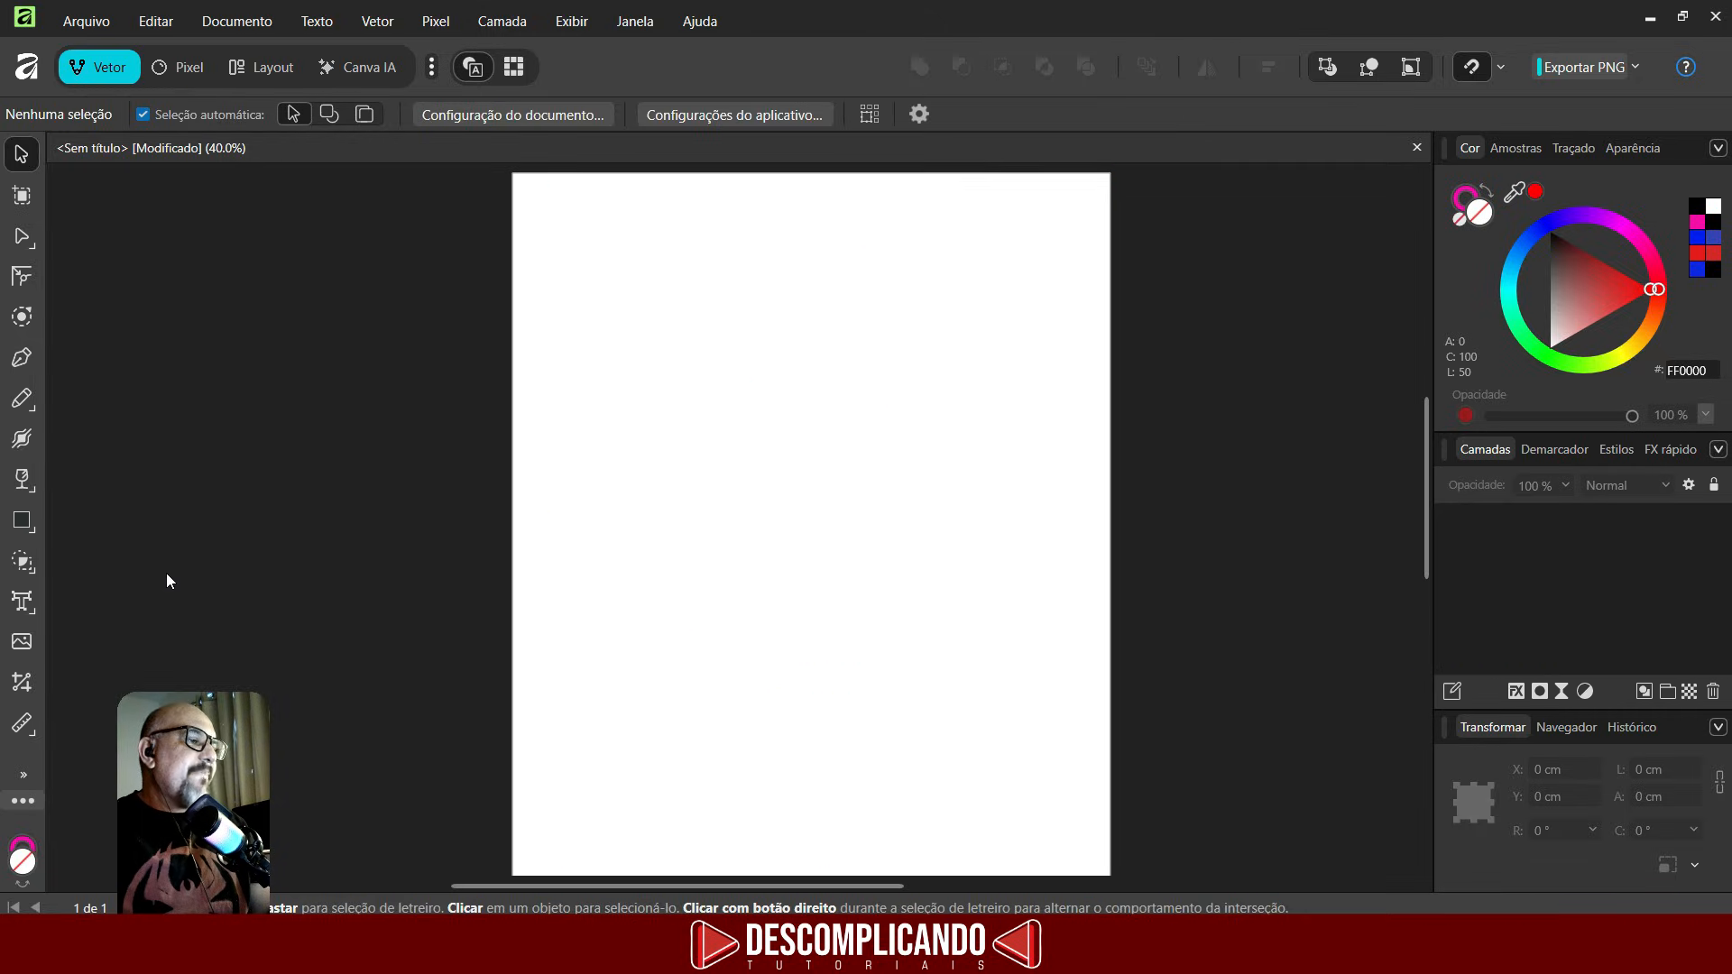
# - Create artistic text reading TUTORIAIS near the top of the page
pyautogui.click(21, 601)
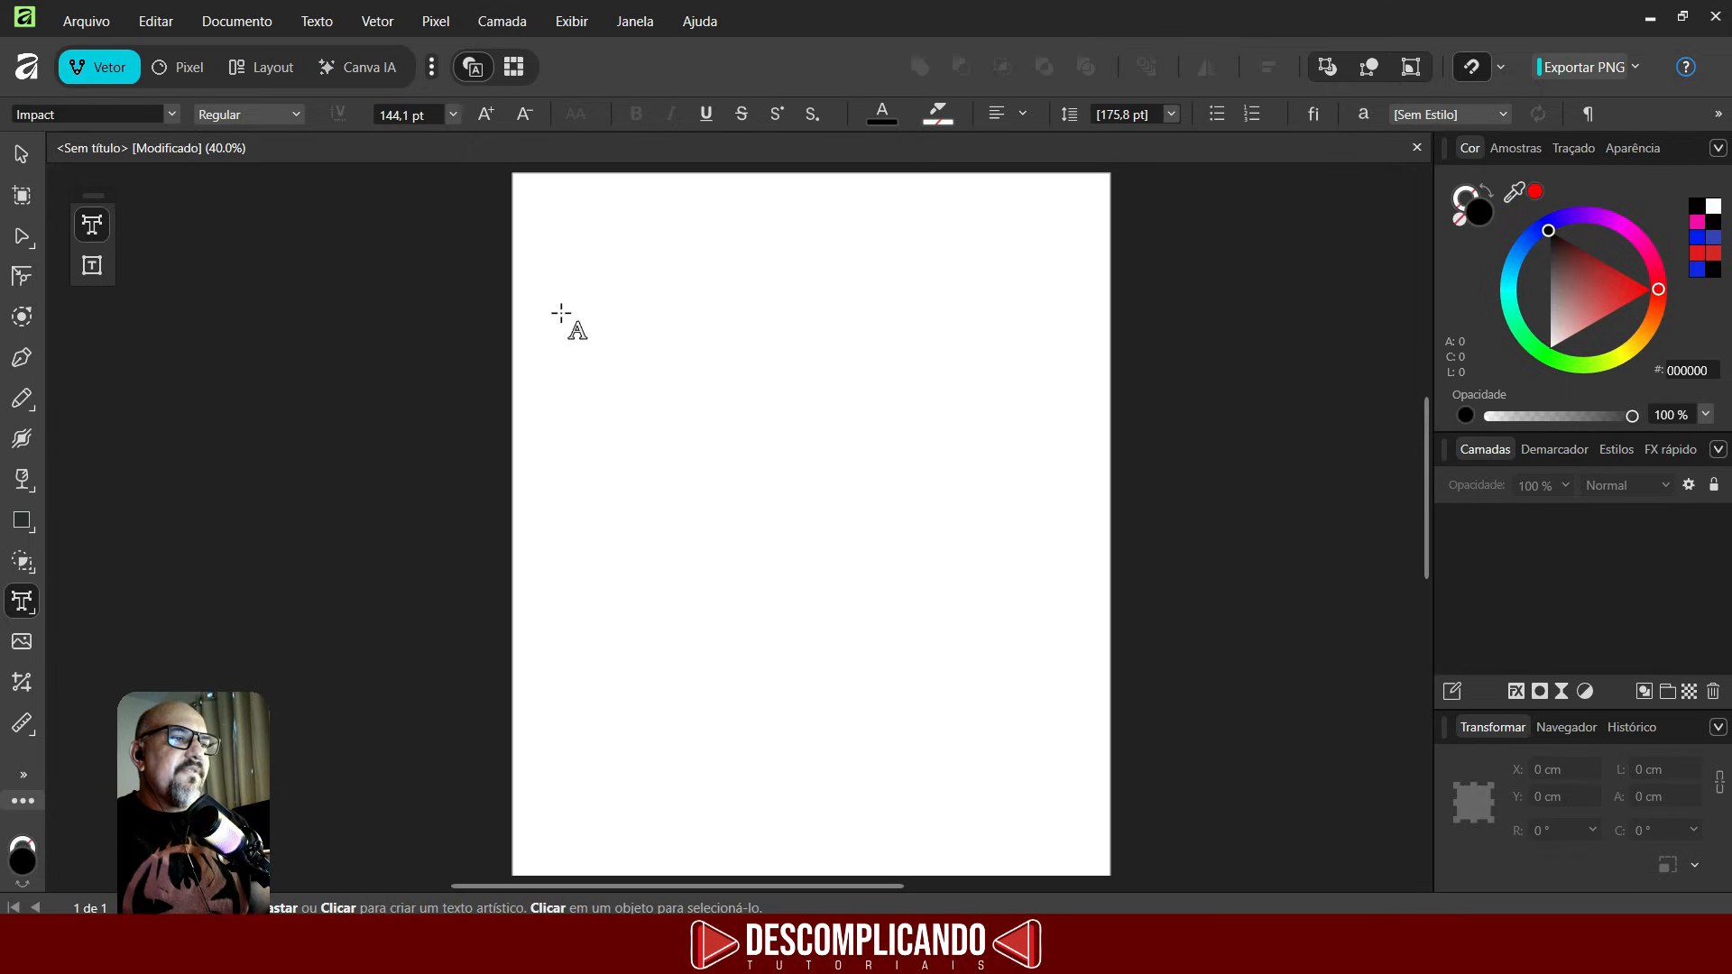
pyautogui.moveTo(521, 250); pyautogui.dragTo(635, 425)
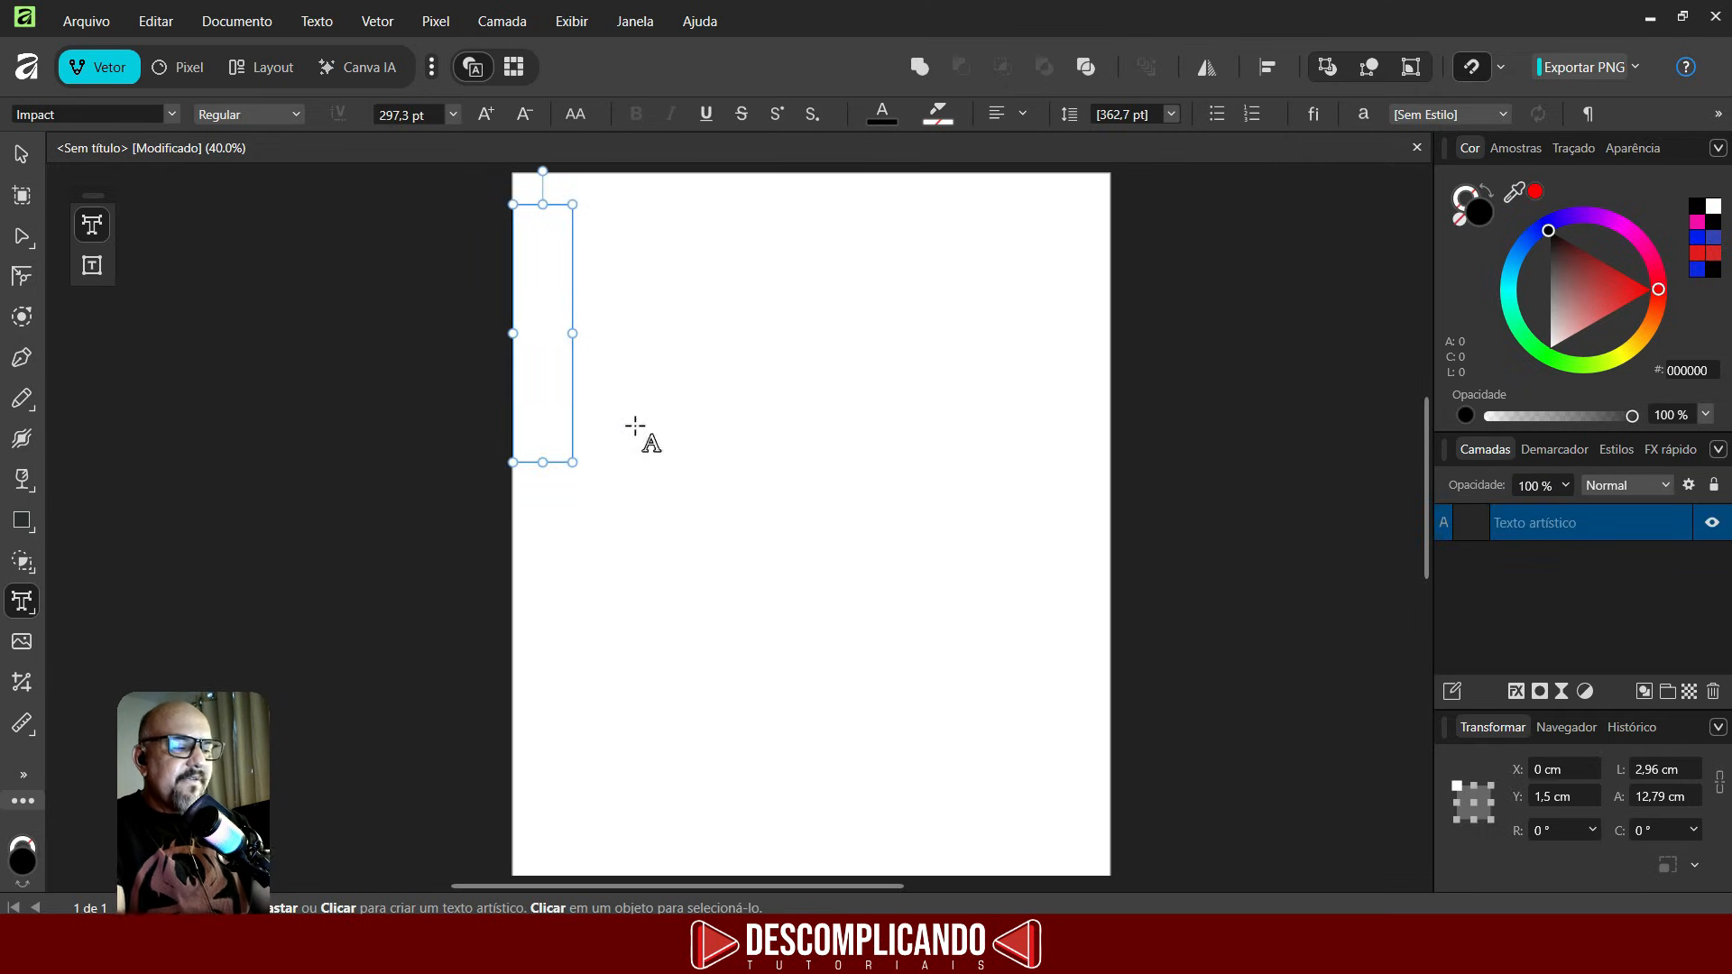
pyautogui.write('TUTORIAIS')
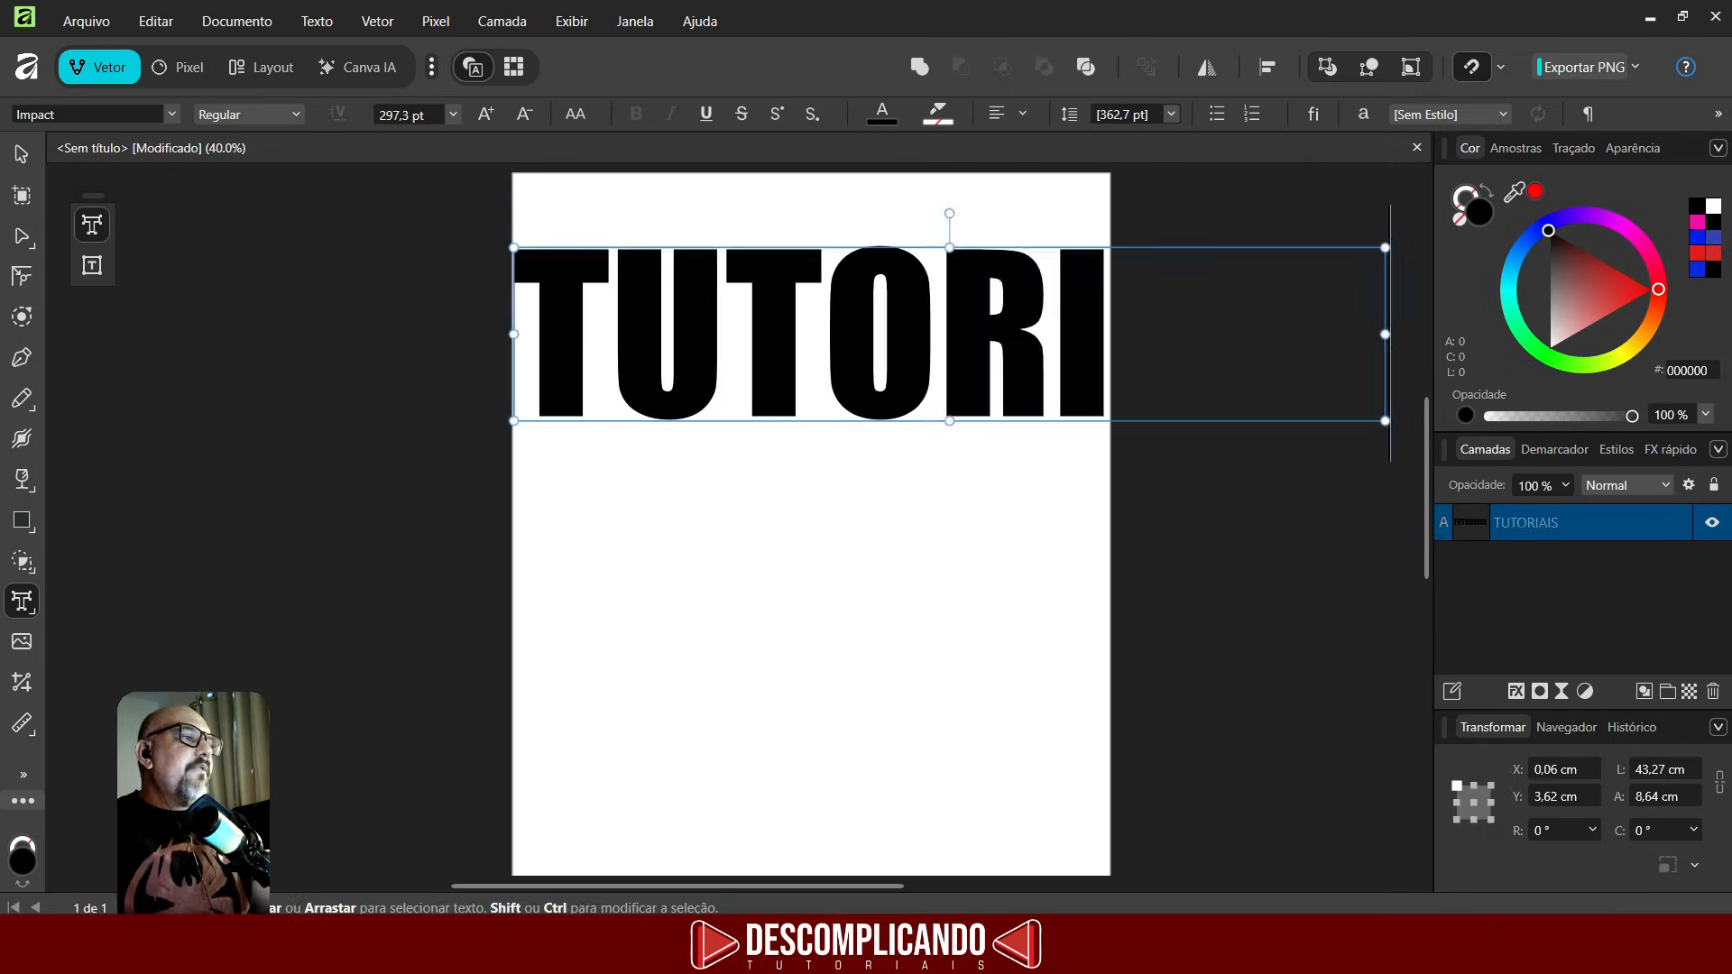
# - Set the TUTORIAIS text's font size to 200 pt
pyautogui.click(20, 163)
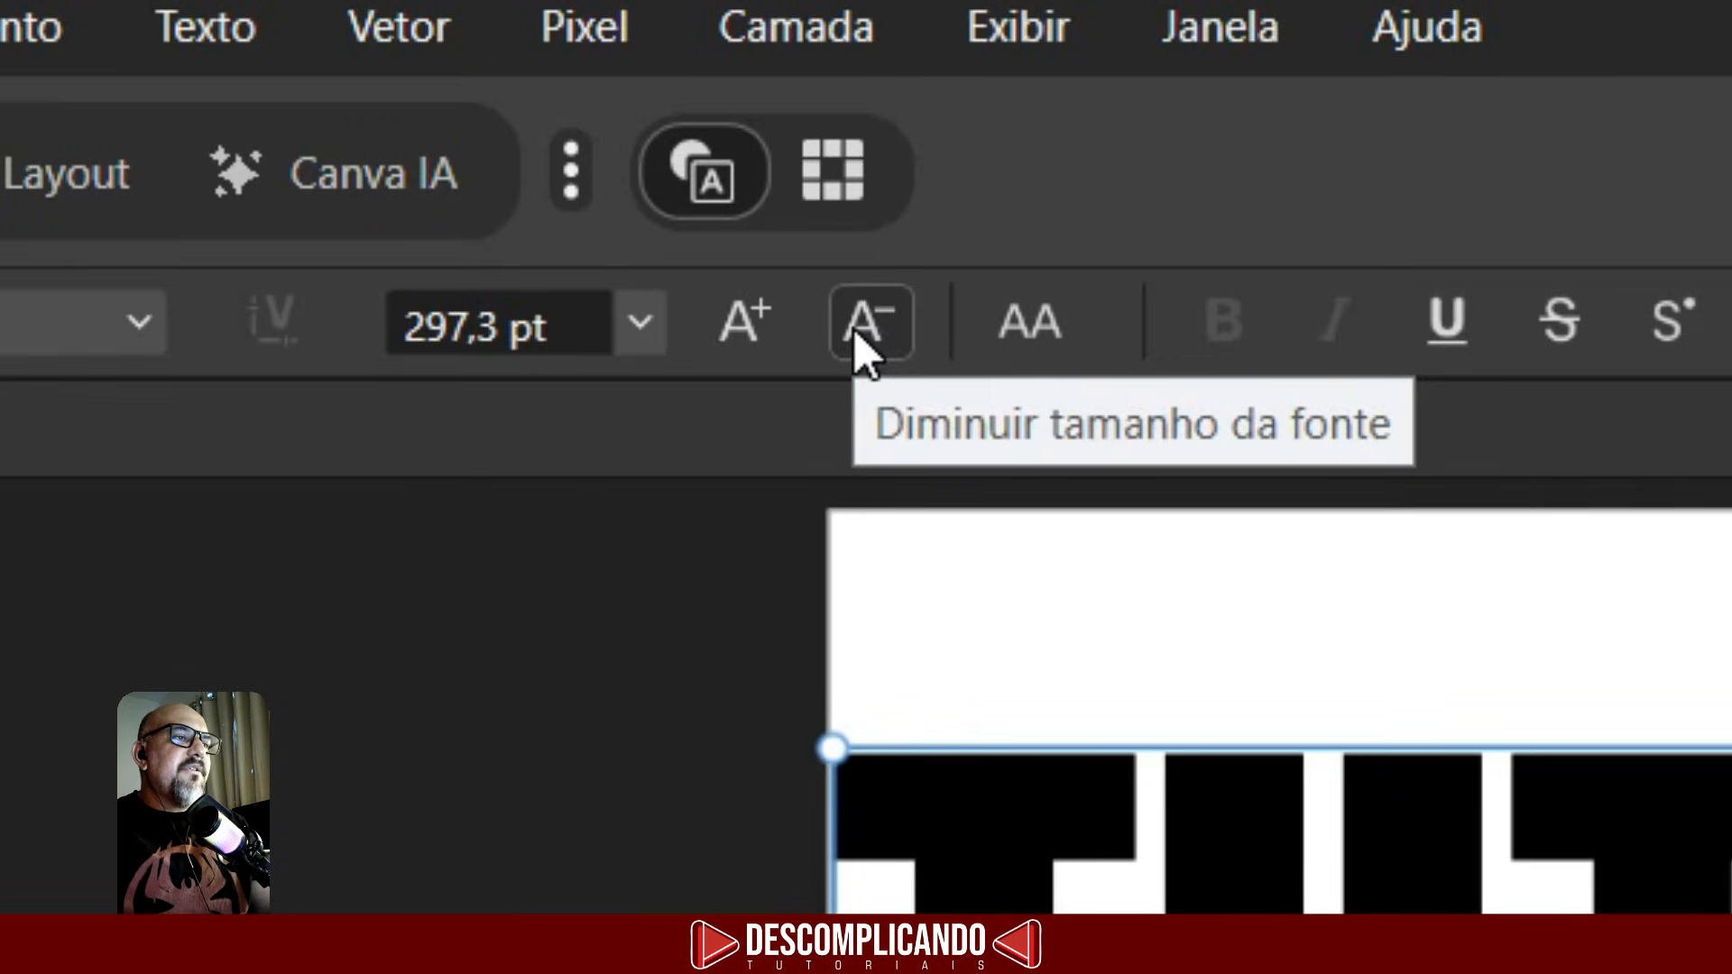
pyautogui.click(859, 336)
pyautogui.click(859, 336)
pyautogui.click(859, 336)
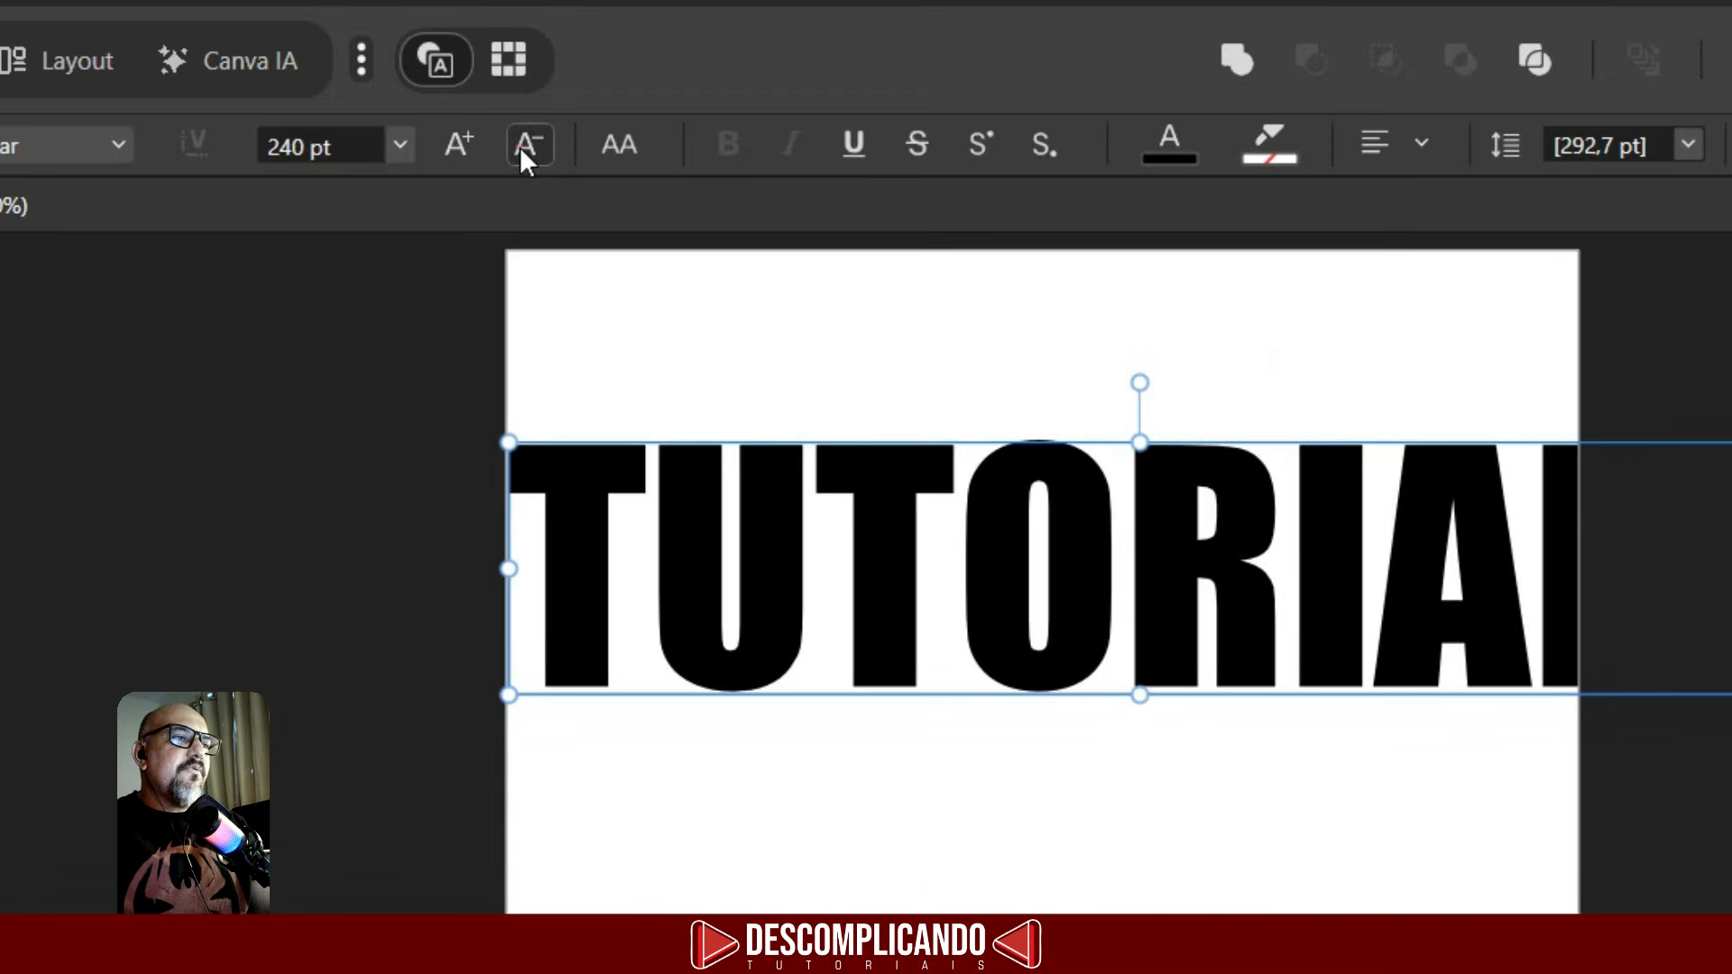
pyautogui.click(859, 335)
pyautogui.click(519, 146)
pyautogui.click(520, 146)
pyautogui.click(520, 146)
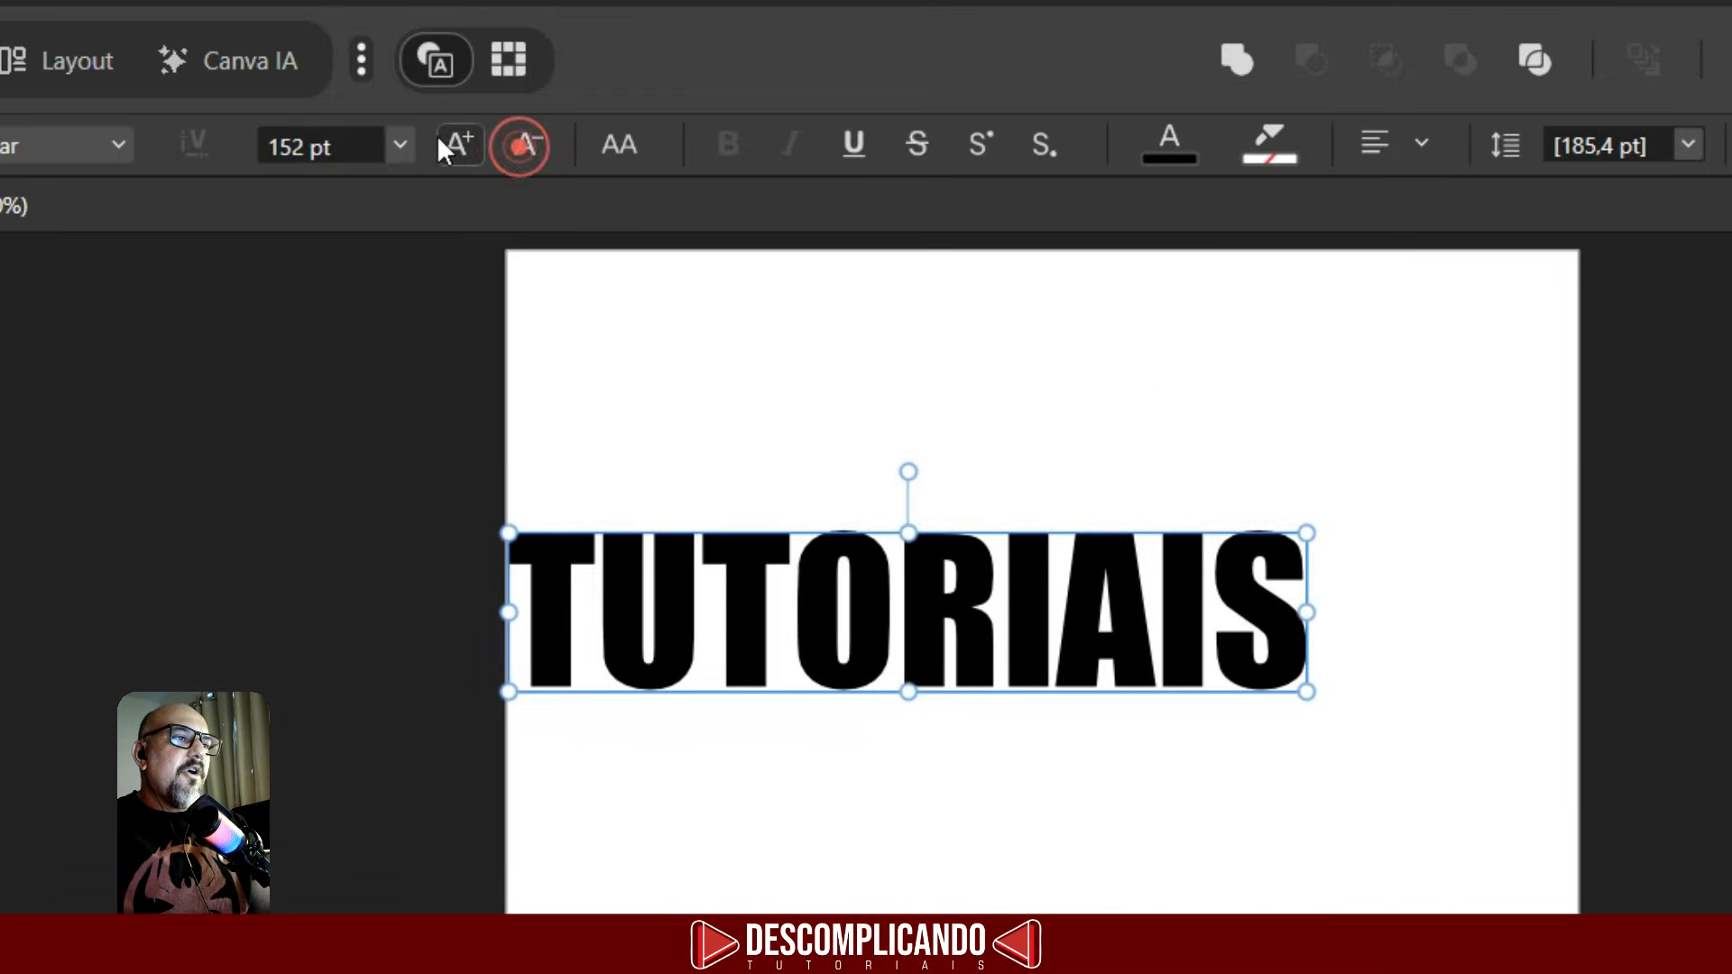
pyautogui.click(460, 144)
pyautogui.click(460, 144)
pyautogui.click(460, 144)
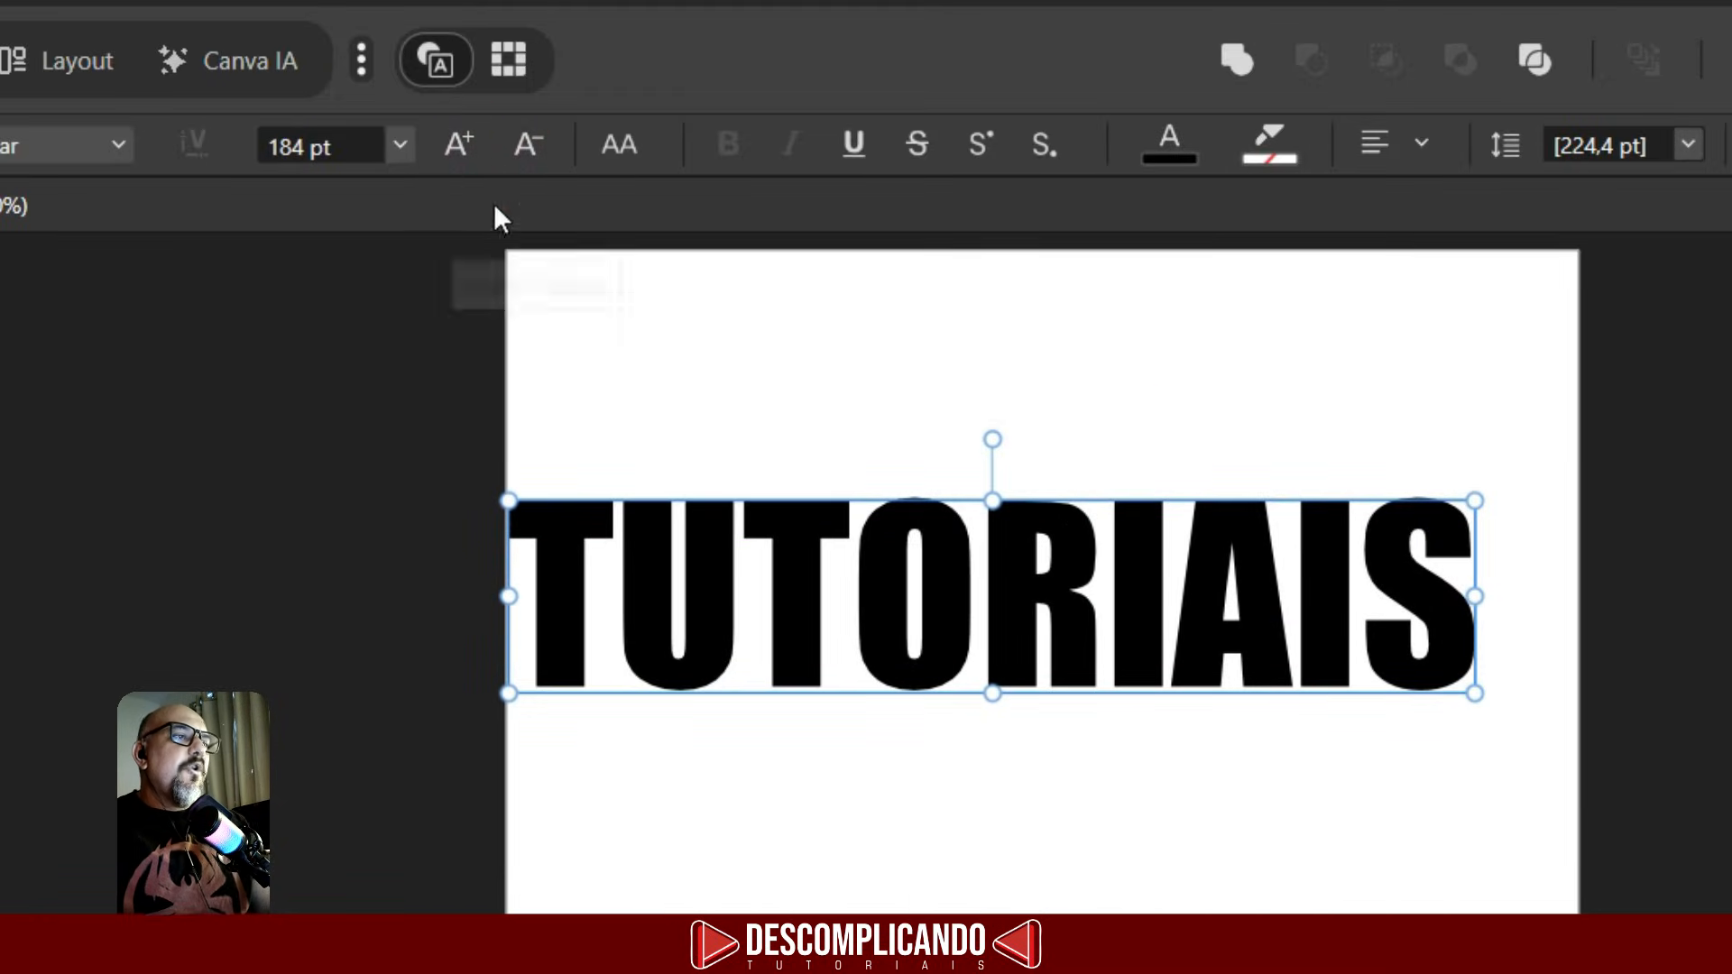
pyautogui.click(298, 146)
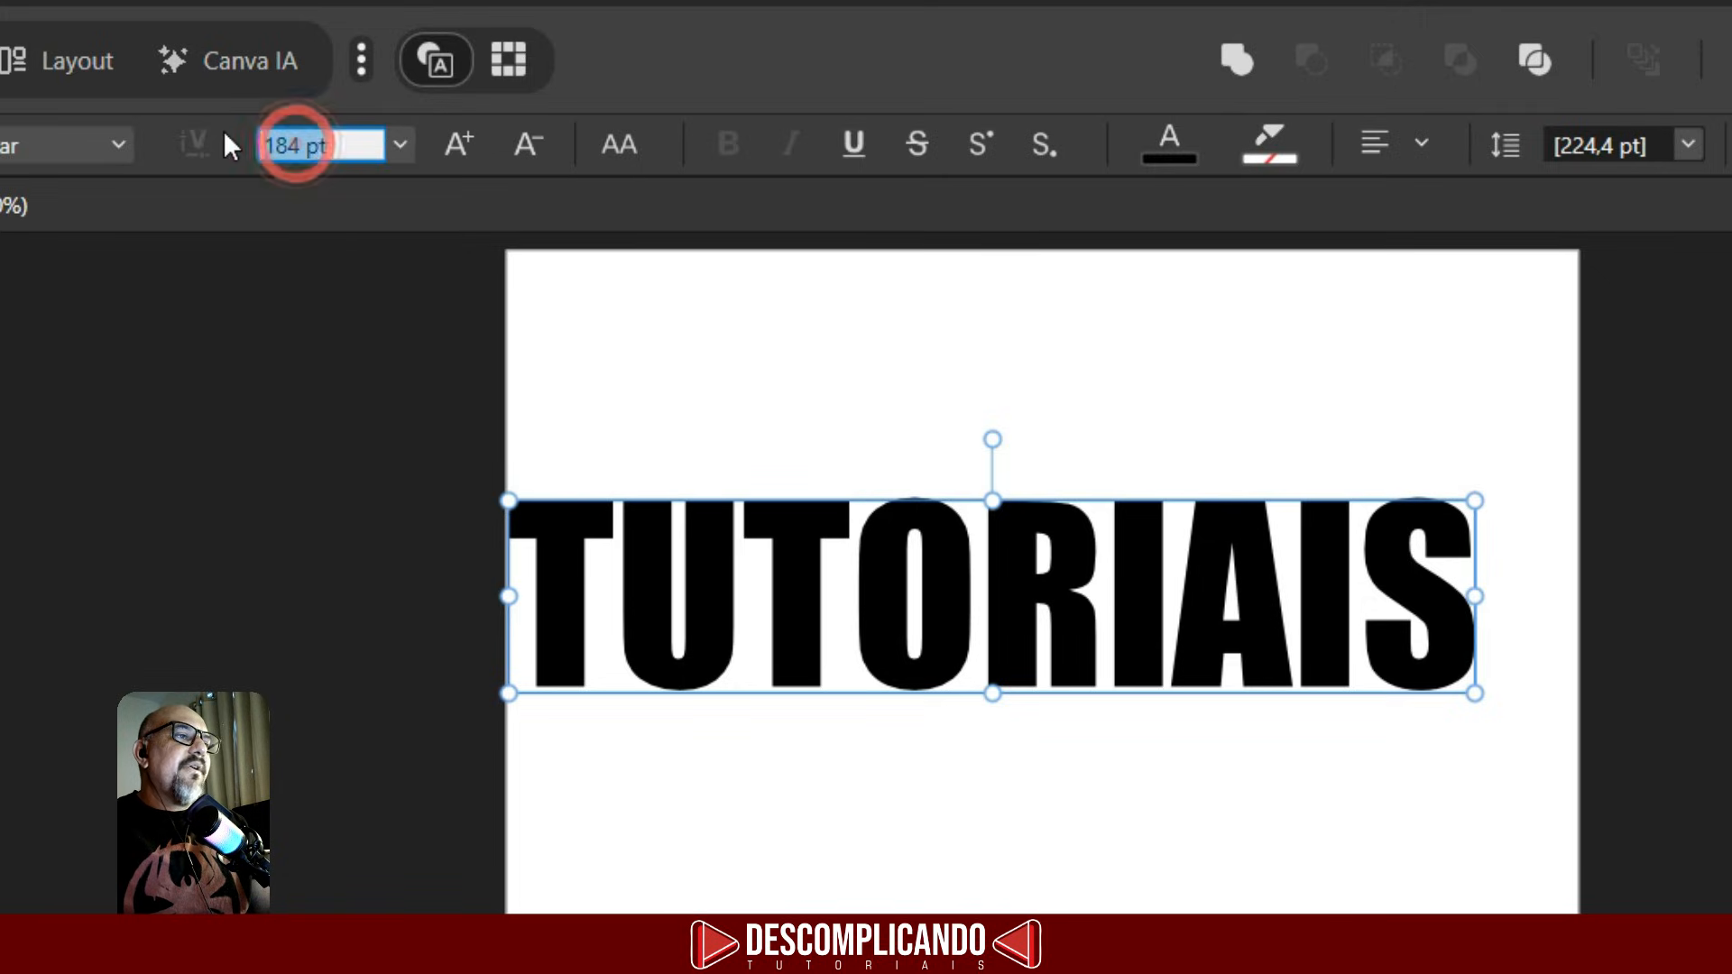
pyautogui.write('200')
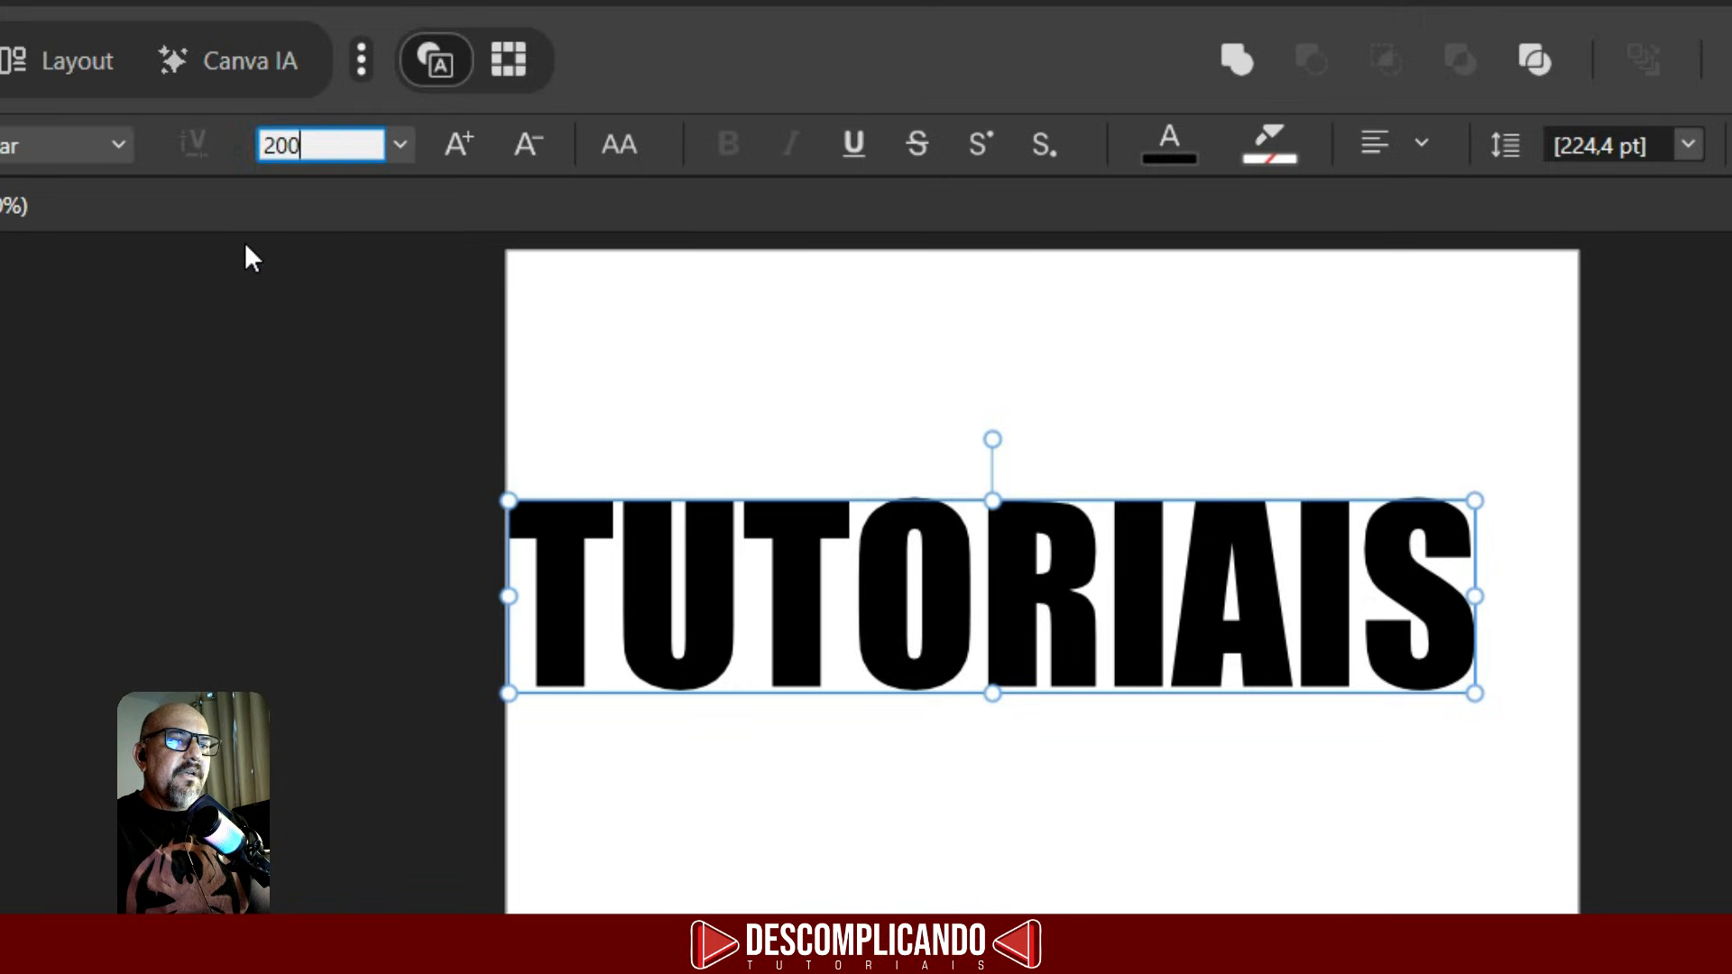
pyautogui.press('Return')
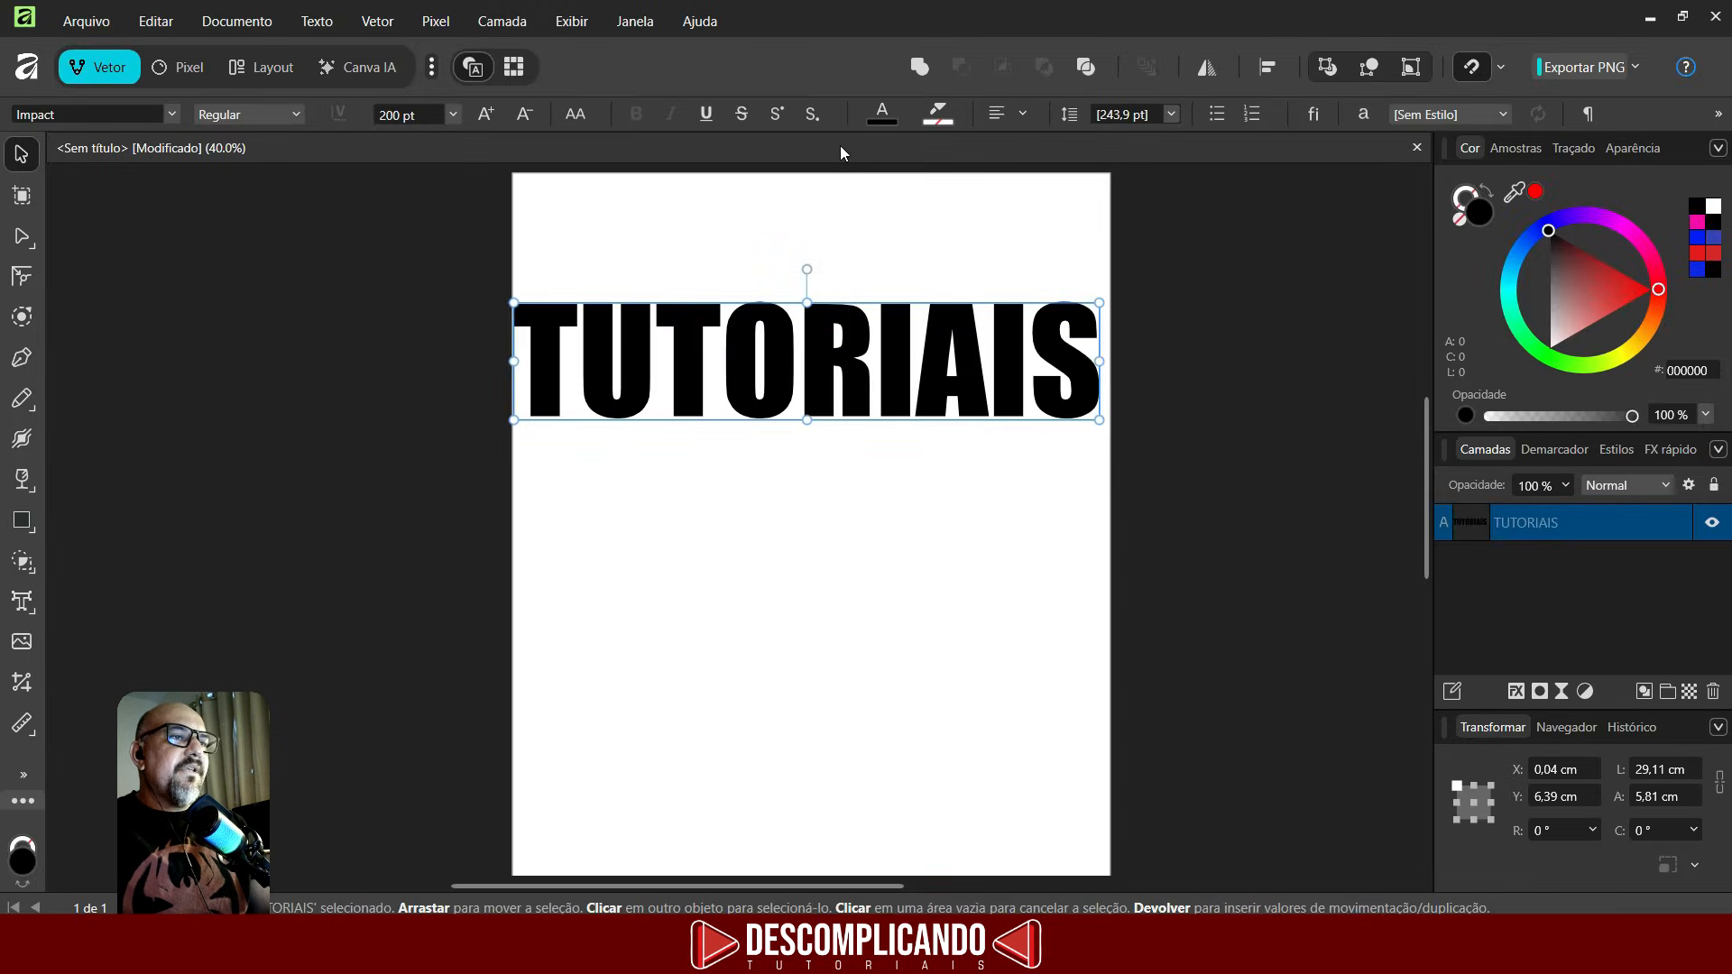
# - Try red and gradient font colours on the TUTORIAIS text and move it down to the middle of the page
pyautogui.click(882, 118)
pyautogui.click(889, 187)
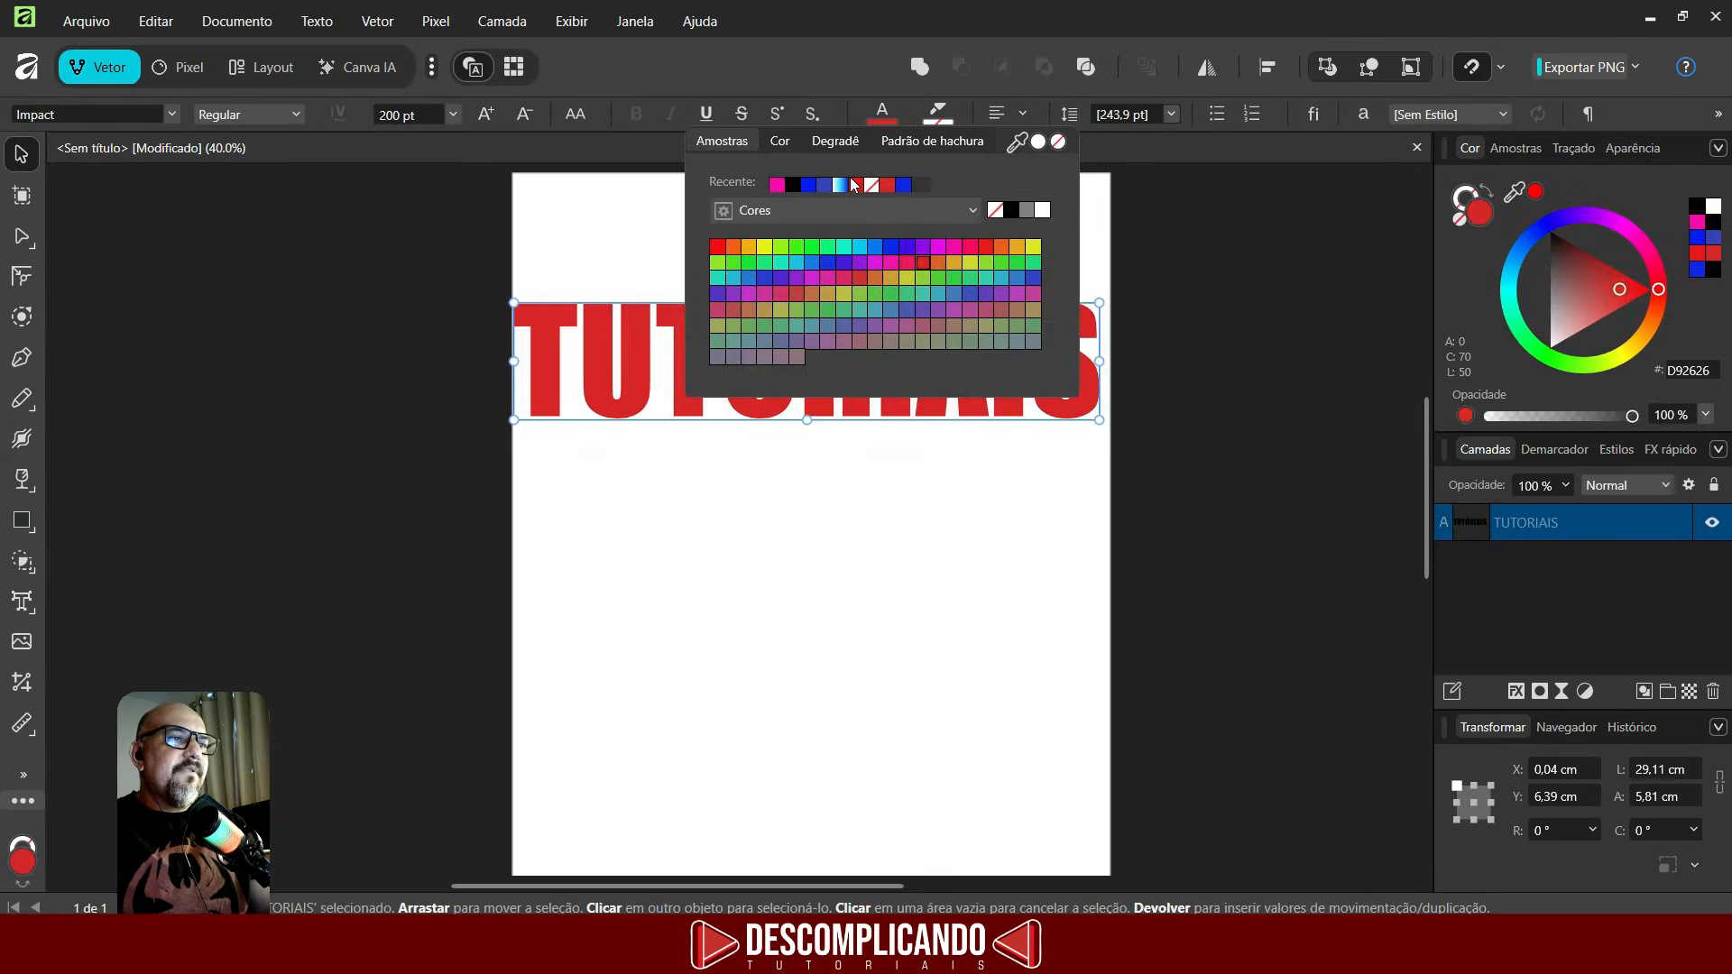
pyautogui.click(781, 143)
pyautogui.moveTo(777, 300)
pyautogui.mouseDown()
pyautogui.moveTo(756, 343)
pyautogui.moveTo(774, 339)
pyautogui.moveTo(774, 300)
pyautogui.mouseUp()
pyautogui.click(835, 141)
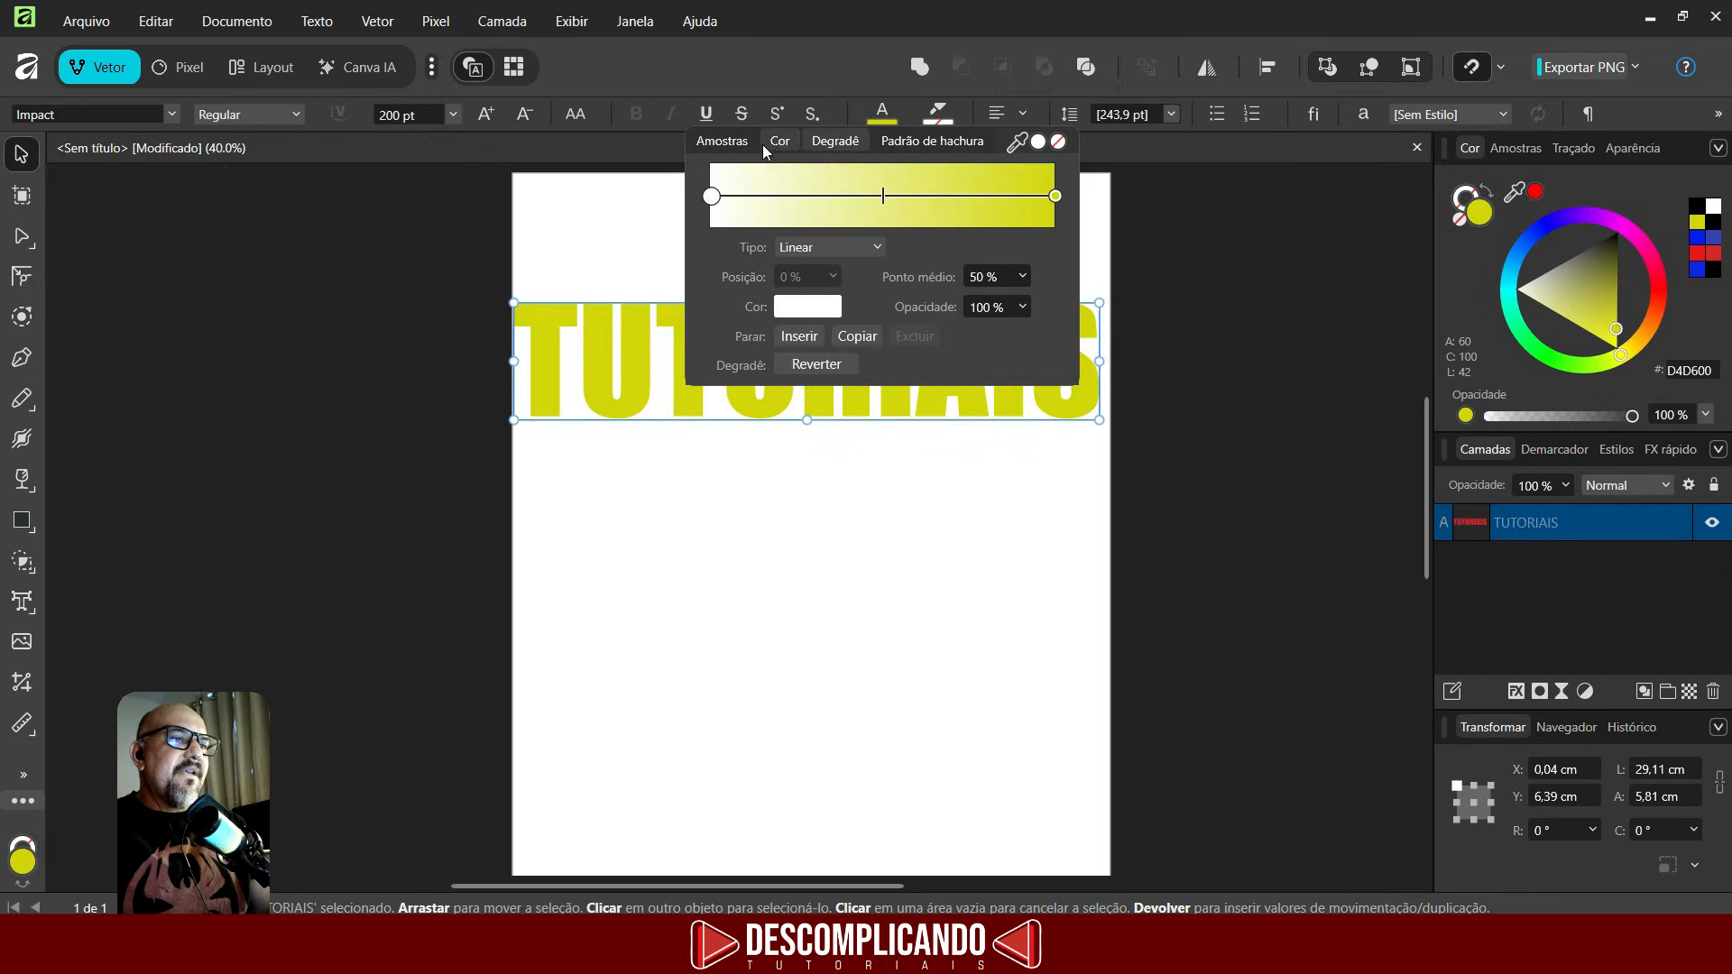
pyautogui.moveTo(903, 325); pyautogui.dragTo(901, 490)
# - Build a red-to-orange gradient font colour with an added middle stop on the TUTORIAIS text
pyautogui.click(896, 115)
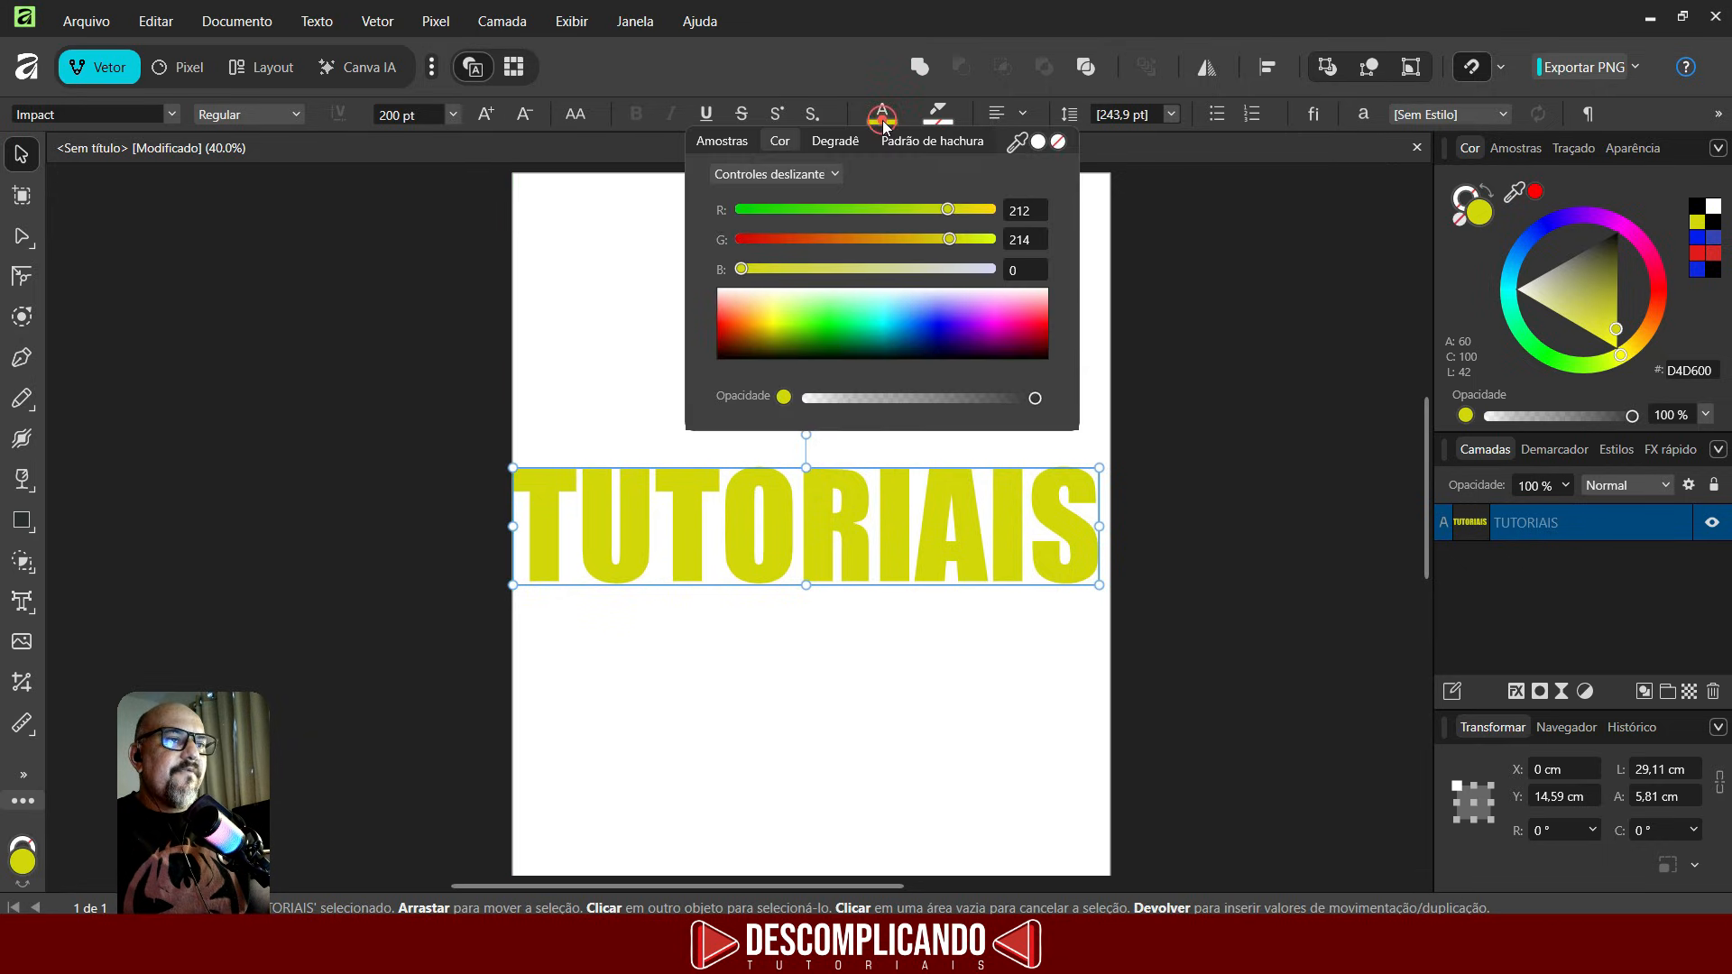
pyautogui.click(836, 141)
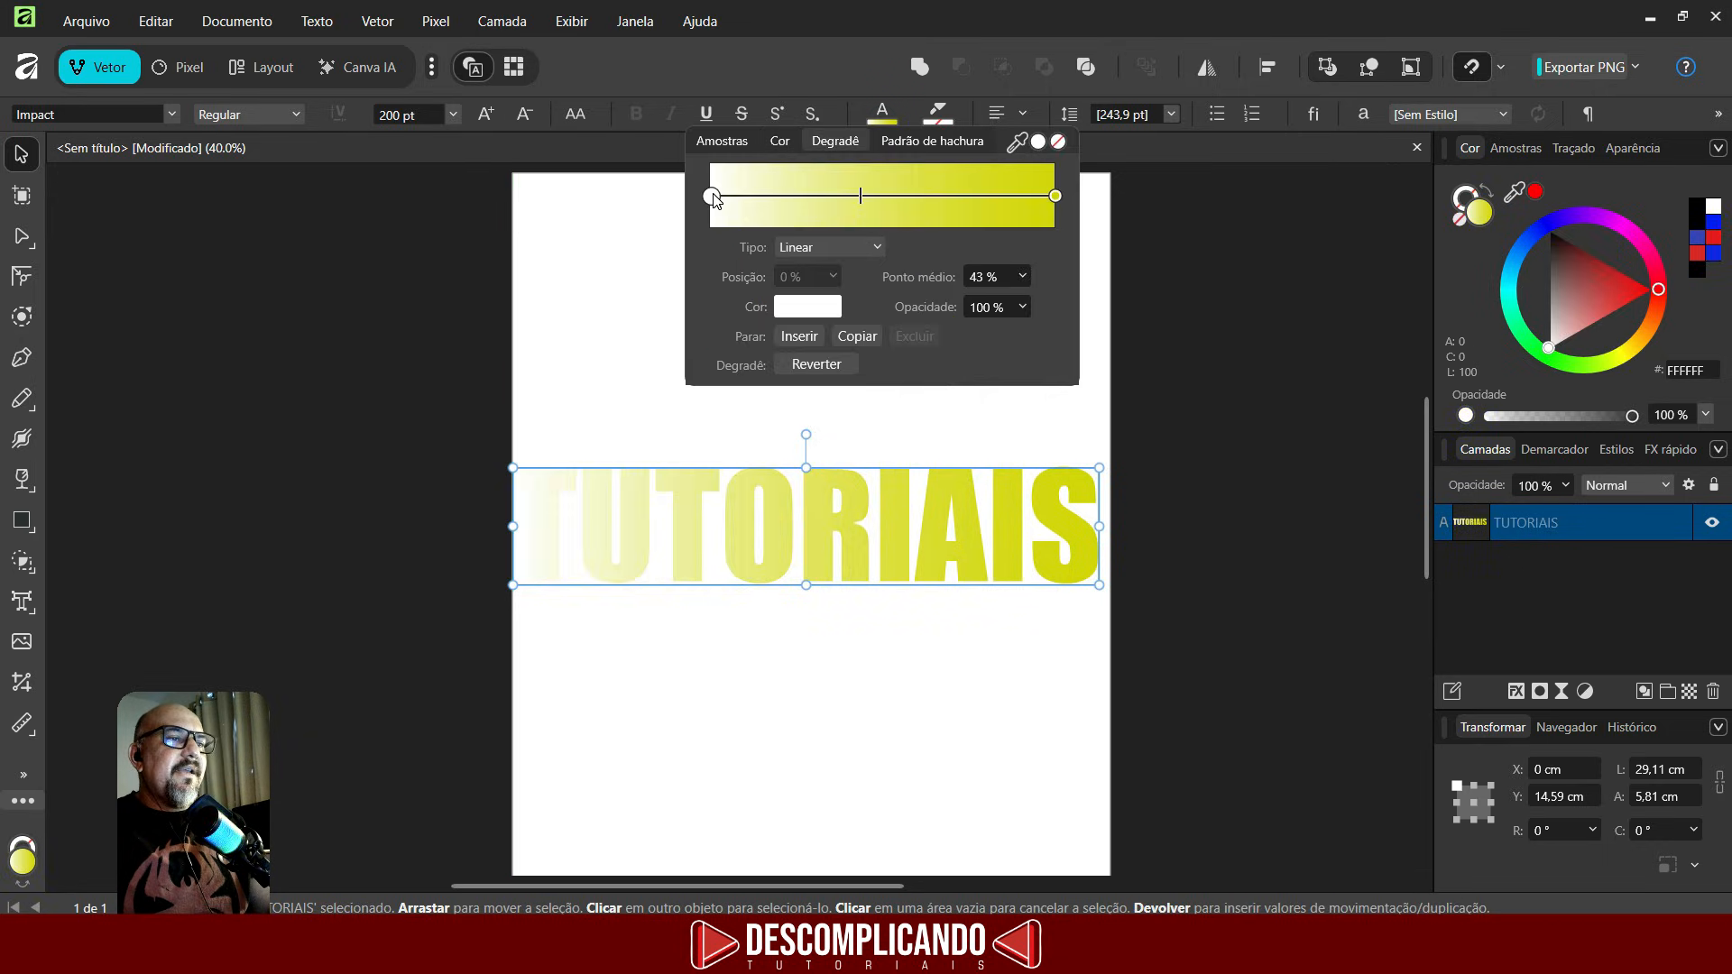
pyautogui.click(804, 299)
pyautogui.moveTo(712, 464); pyautogui.dragTo(678, 487)
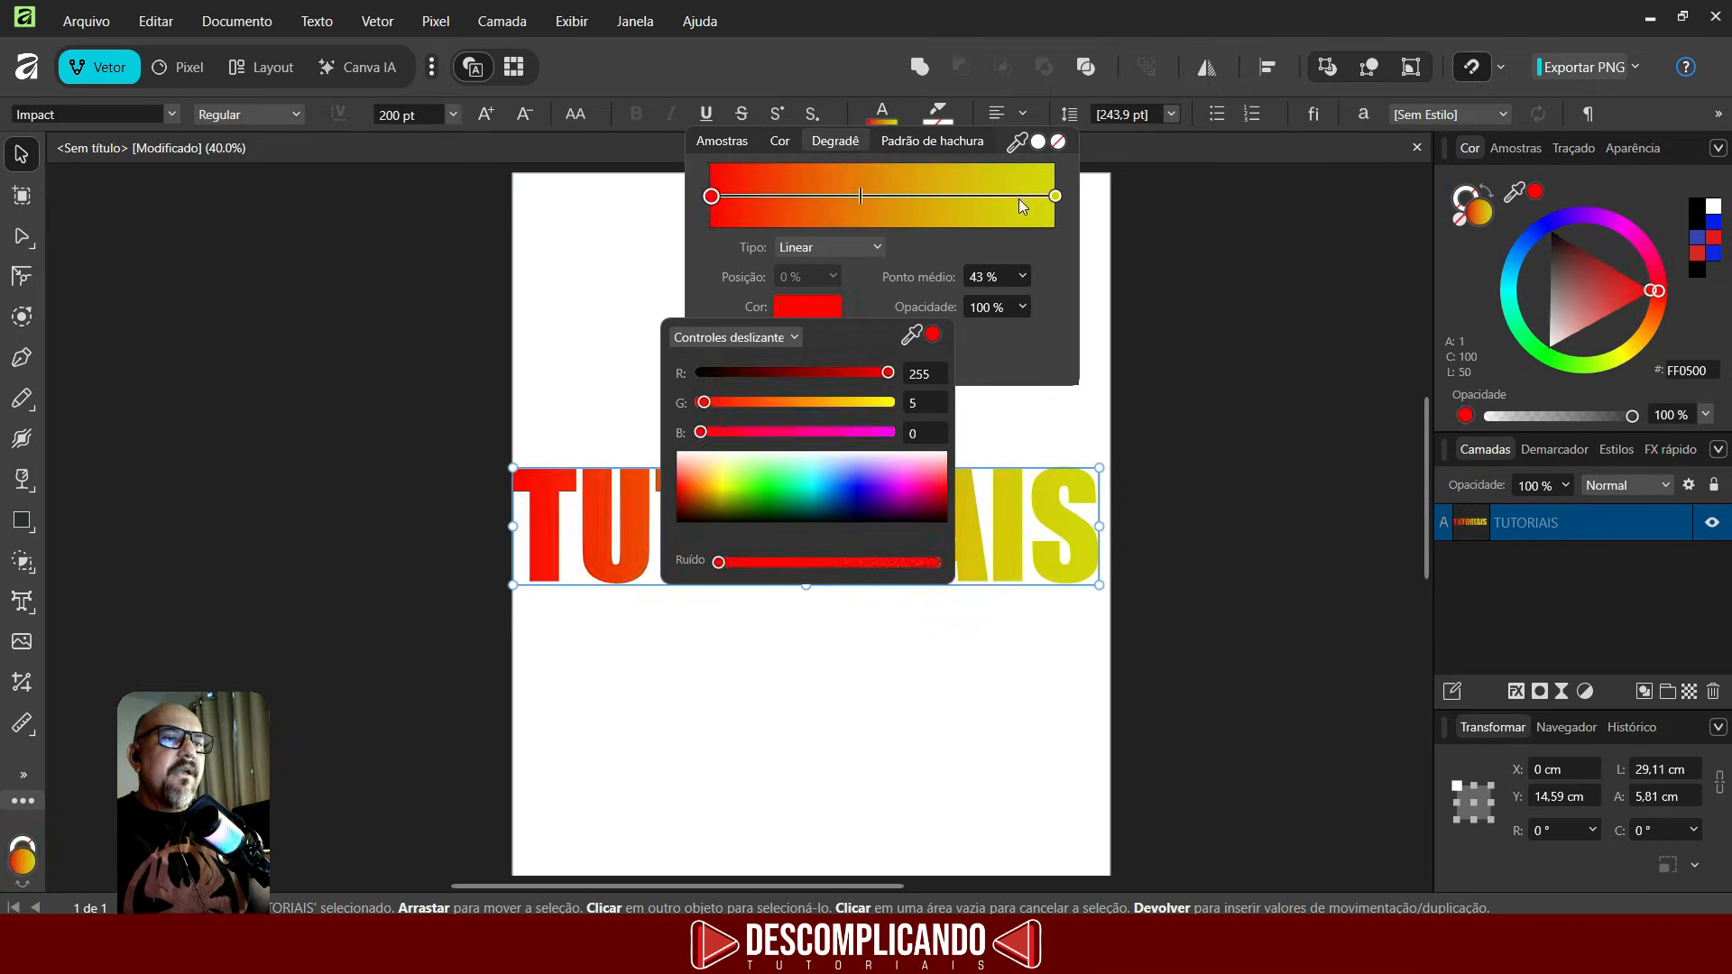
pyautogui.click(1055, 197)
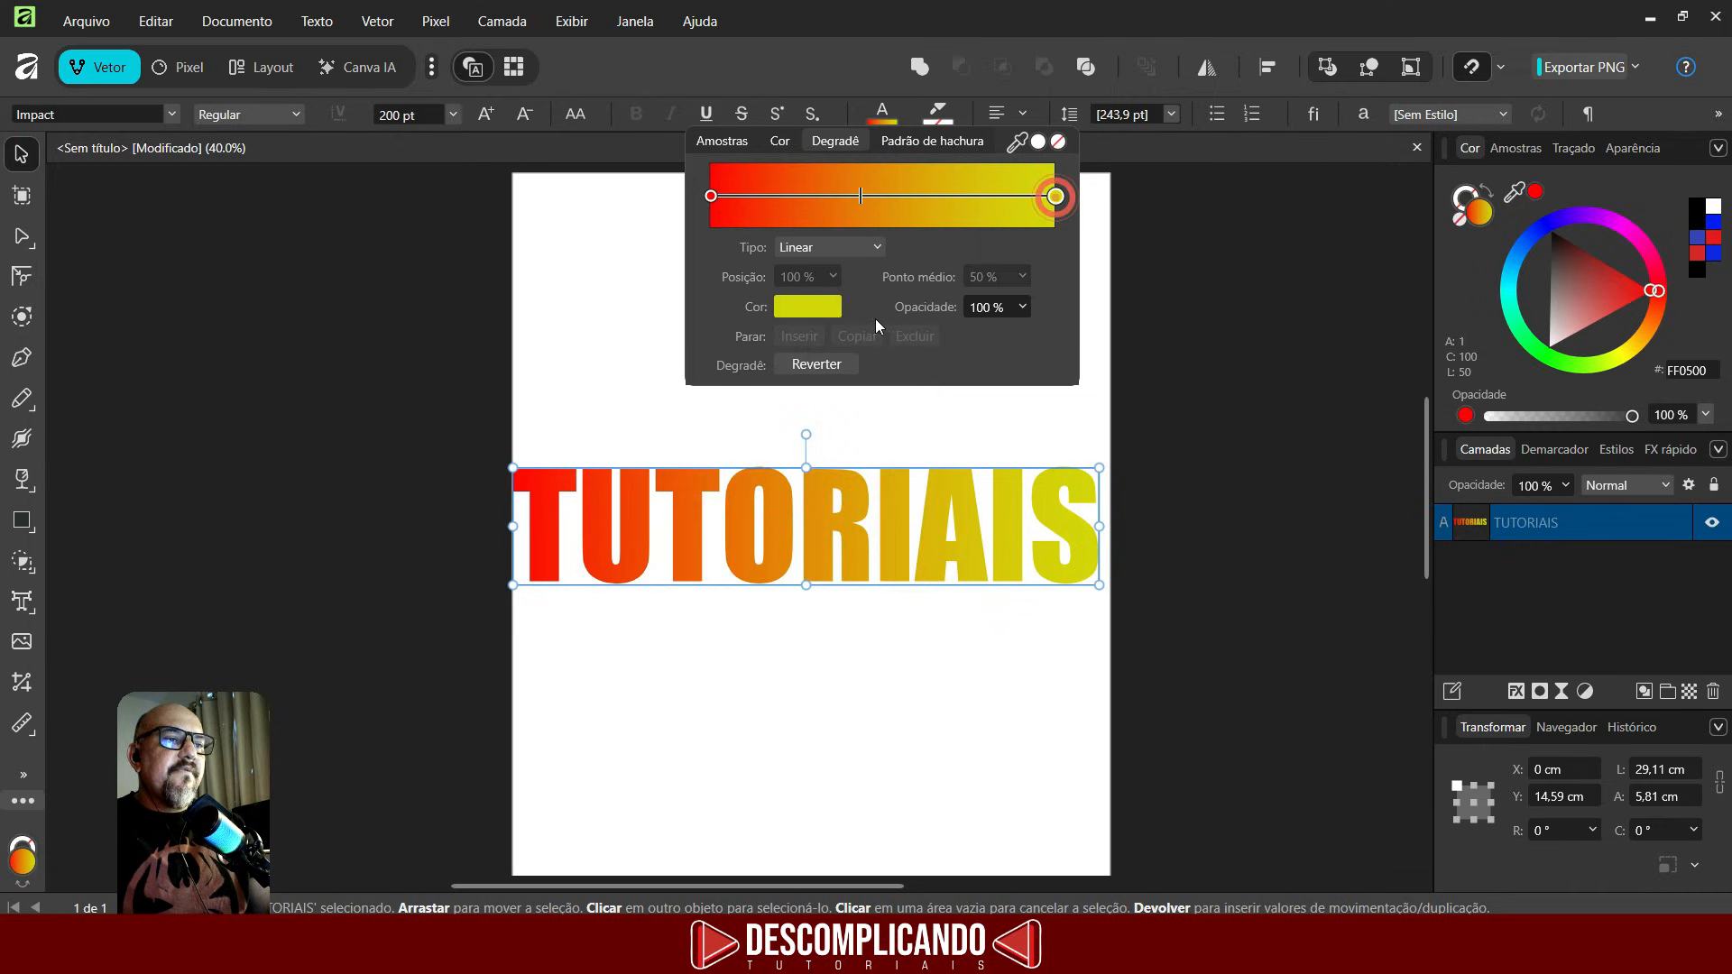
pyautogui.click(812, 311)
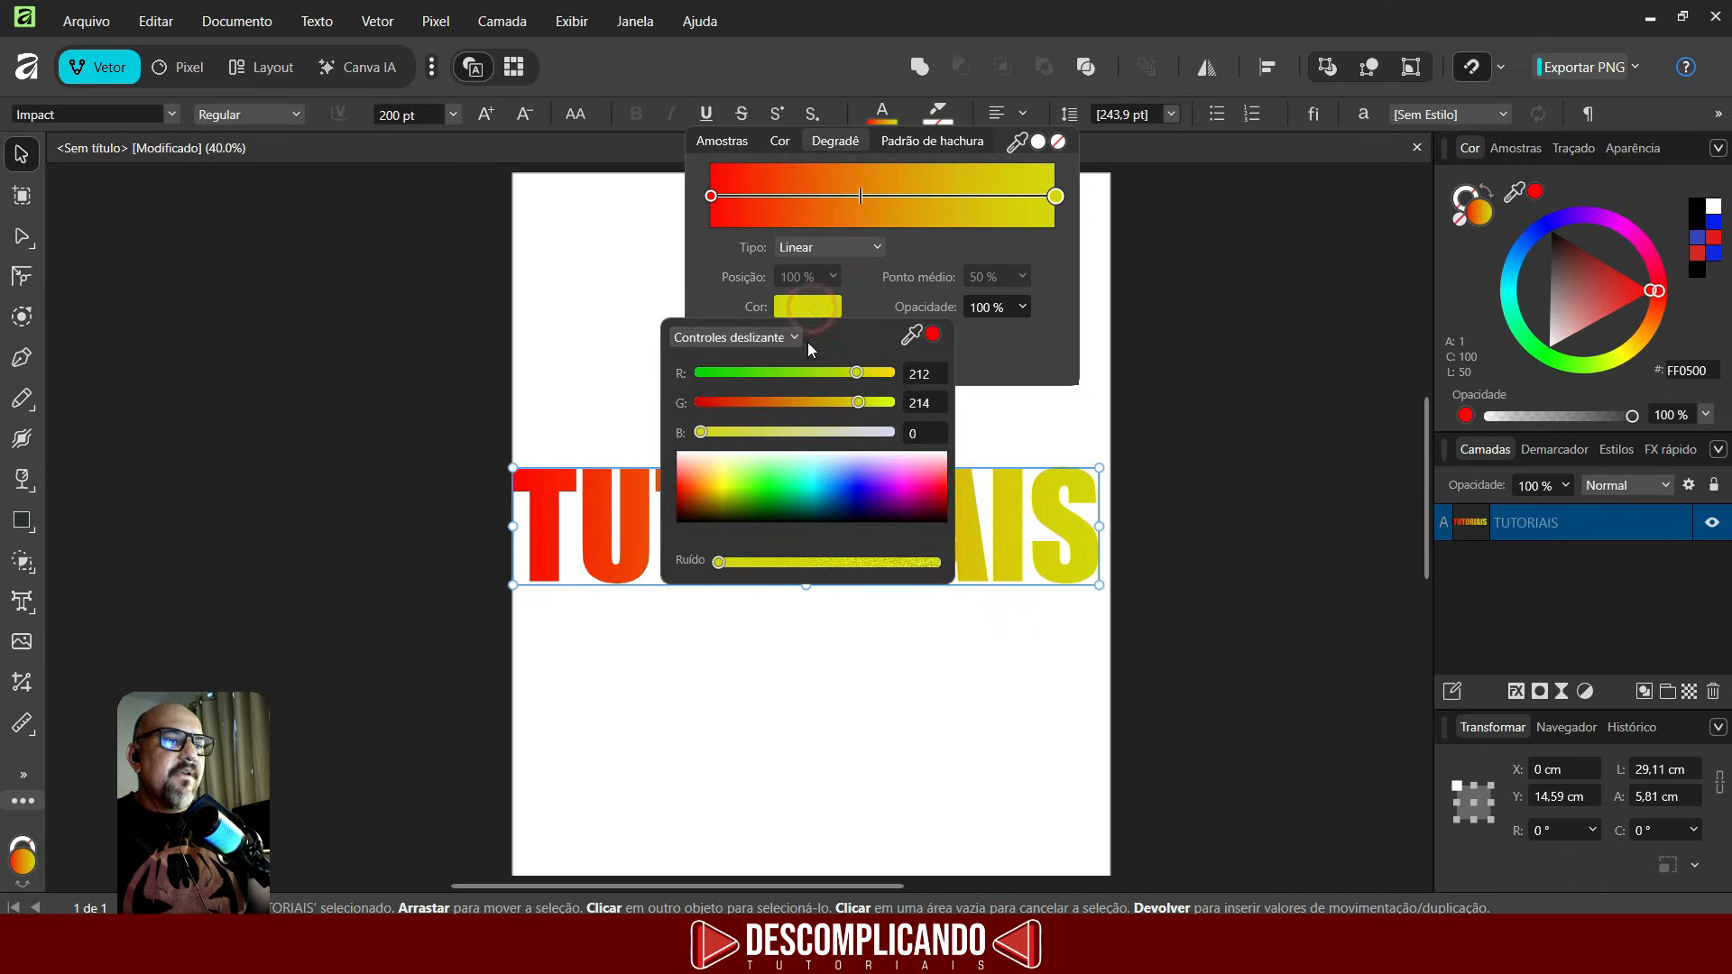
pyautogui.moveTo(717, 495); pyautogui.dragTo(696, 475)
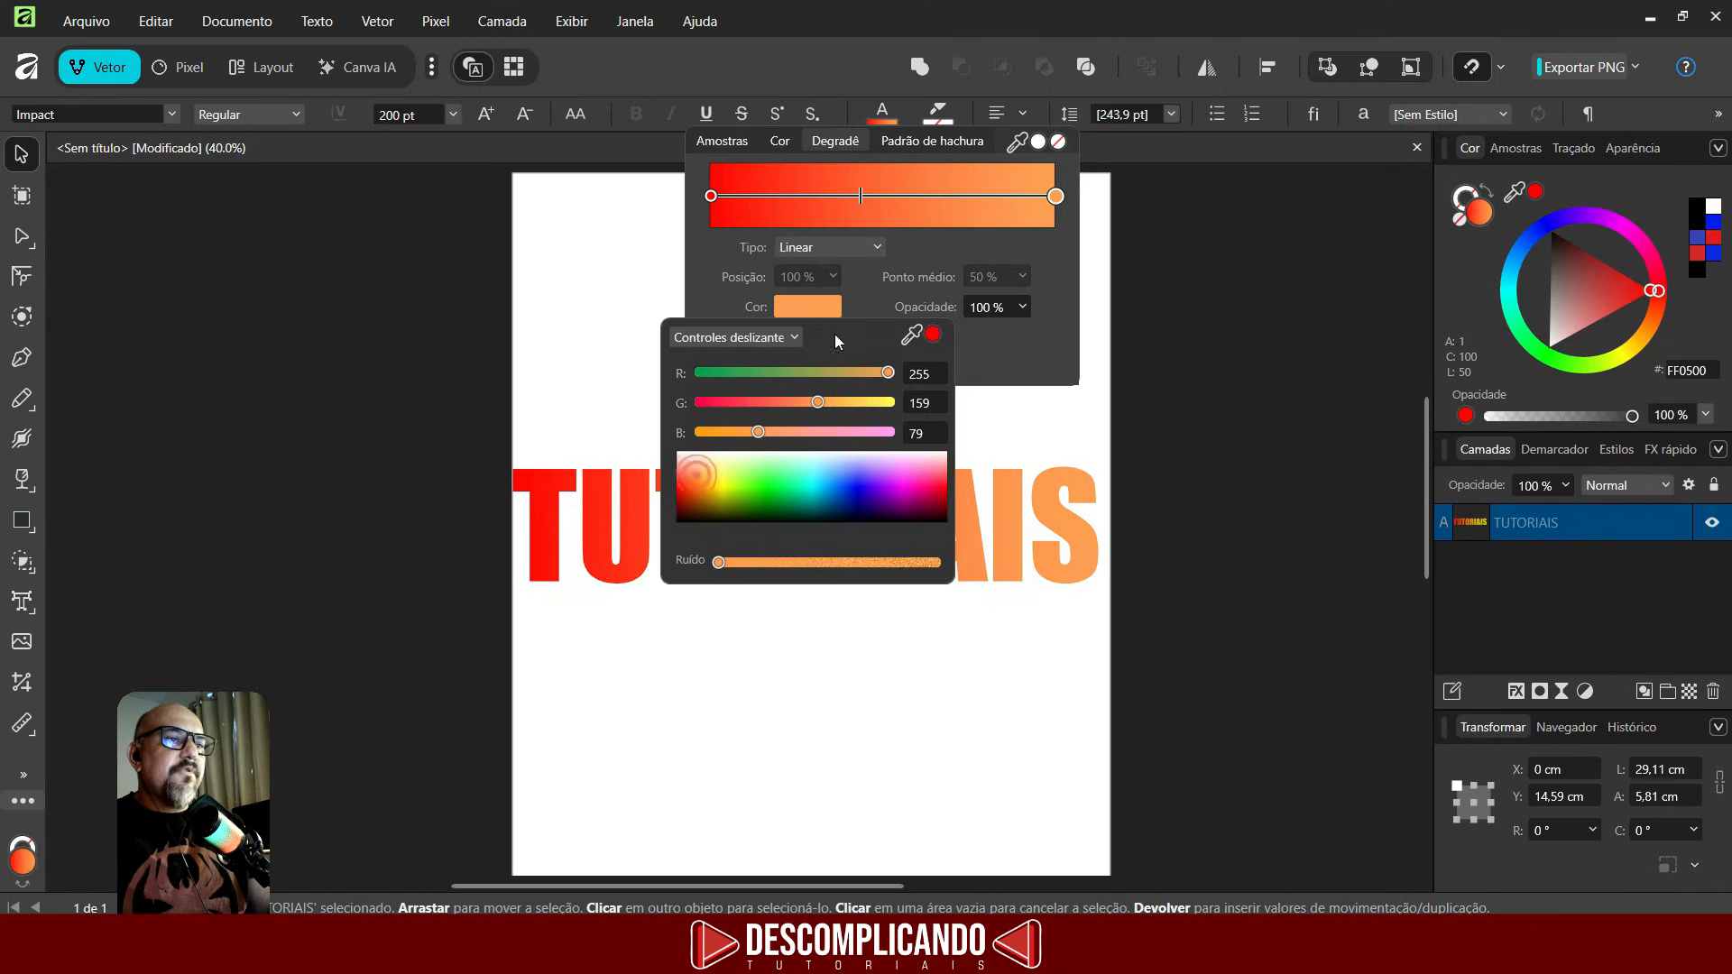
pyautogui.click(873, 195)
pyautogui.click(873, 197)
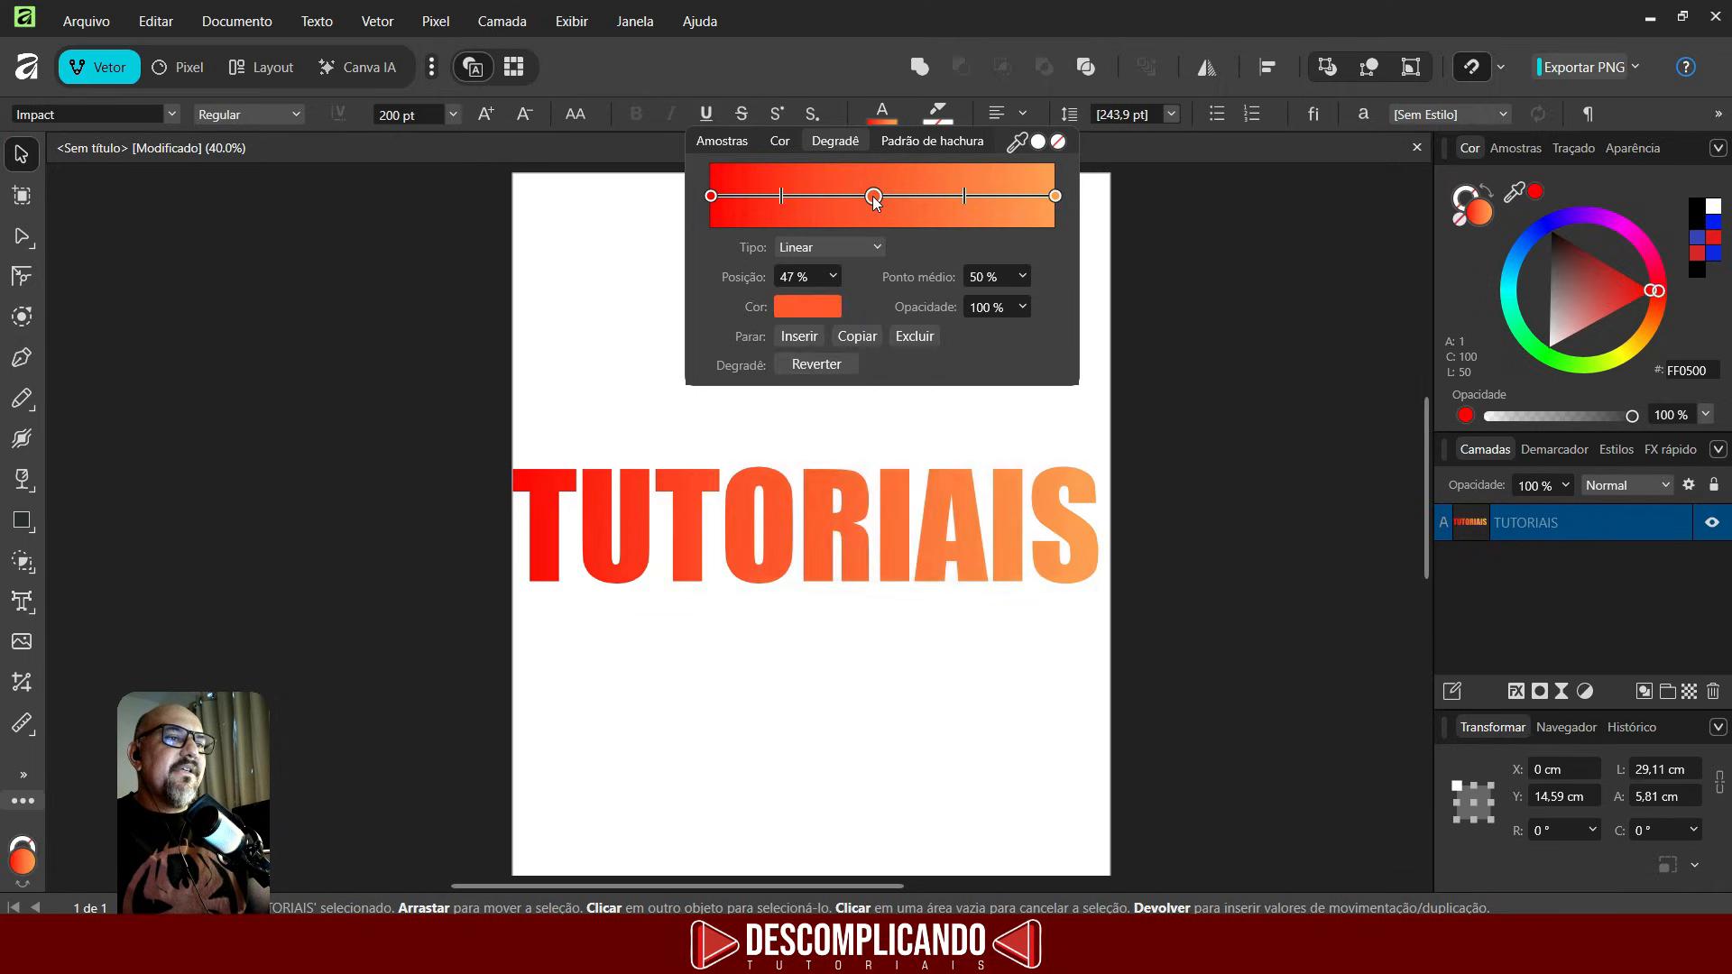
pyautogui.click(807, 307)
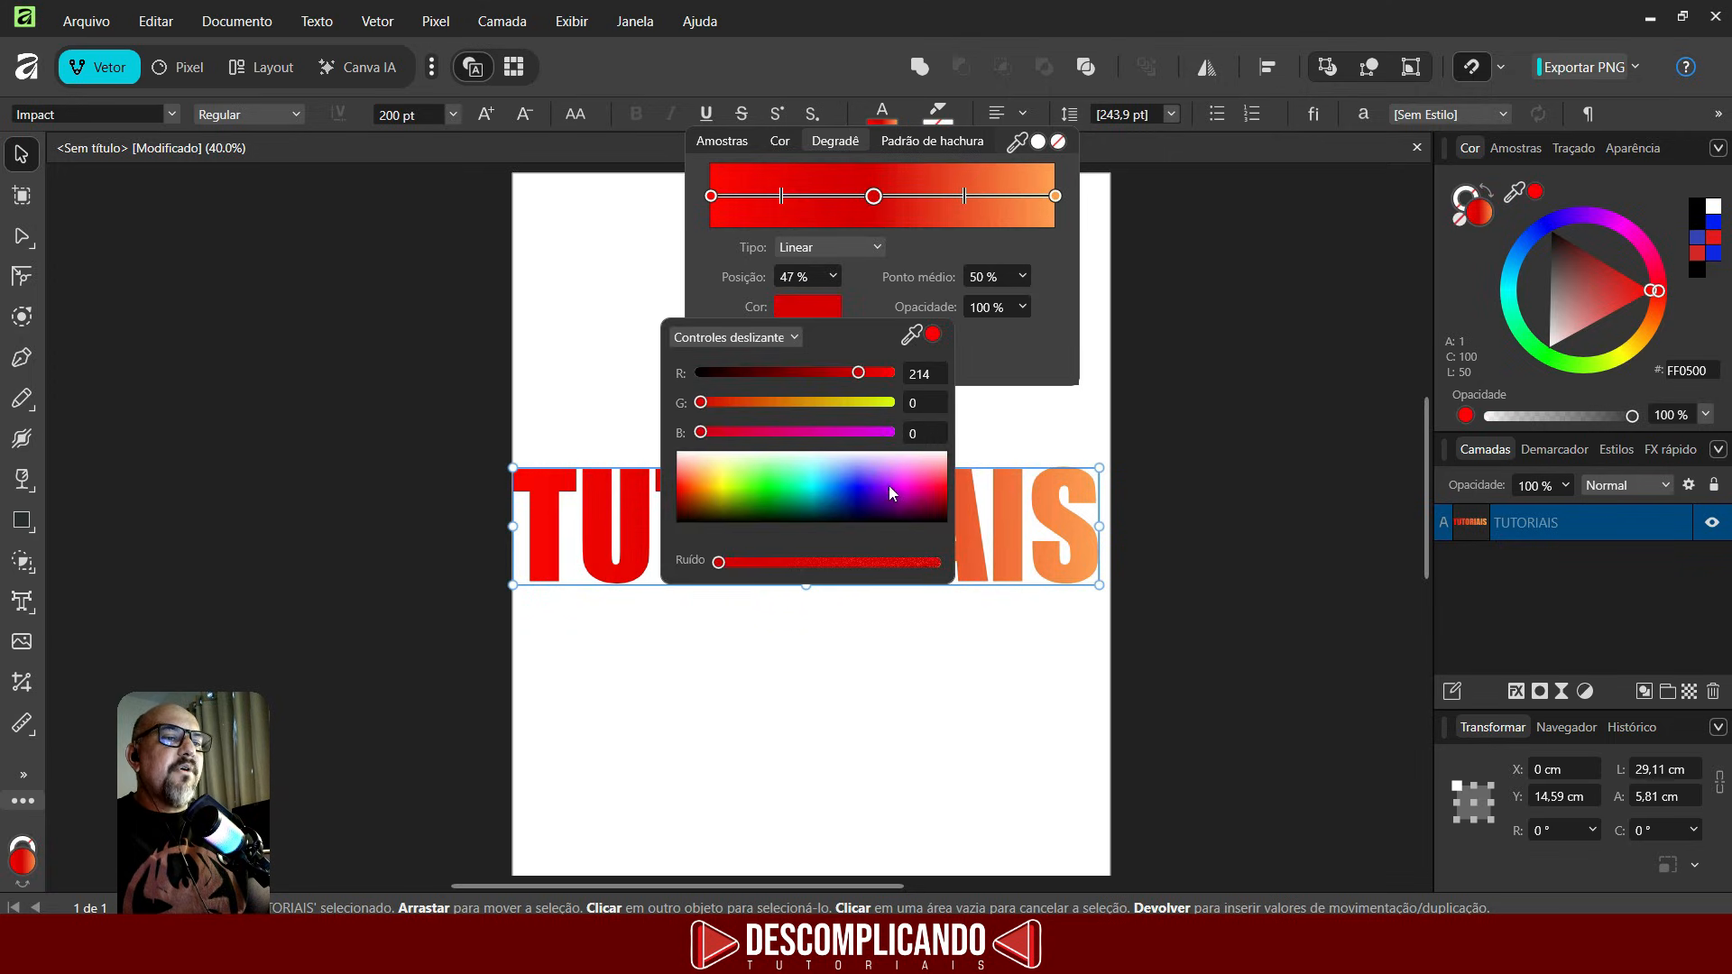
pyautogui.moveTo(890, 485); pyautogui.dragTo(958, 489)
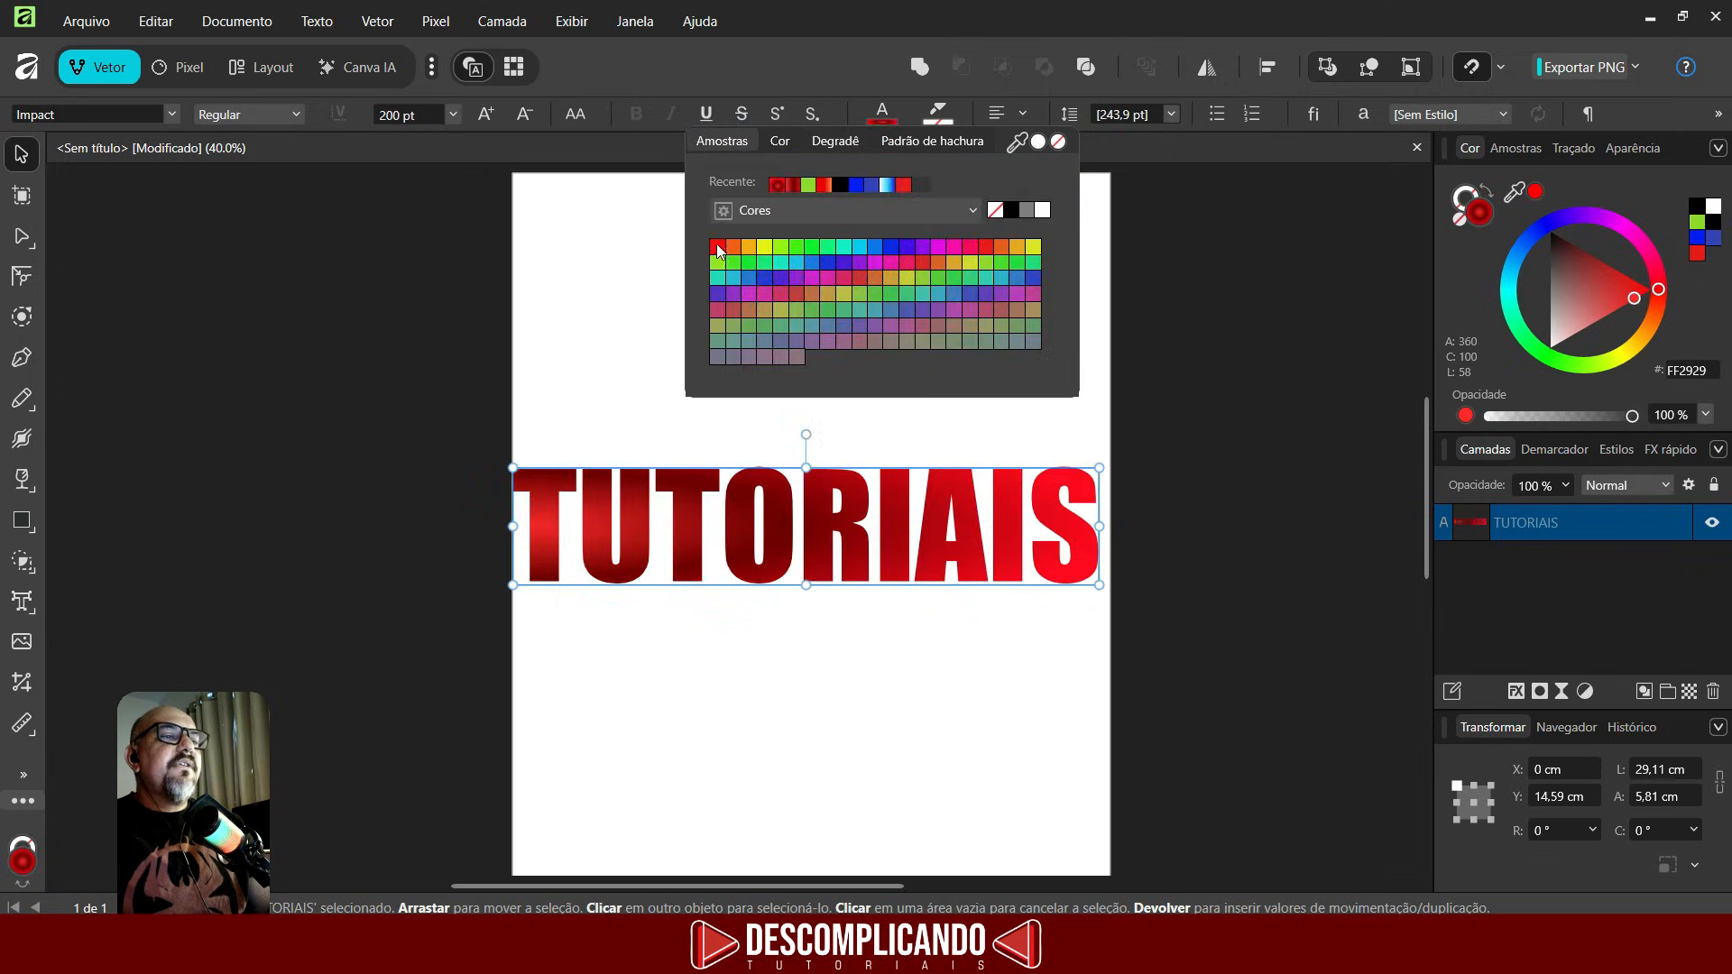
# - Set the TUTORIAIS font colour to a solid red swatch and underline the text
pyautogui.click(718, 248)
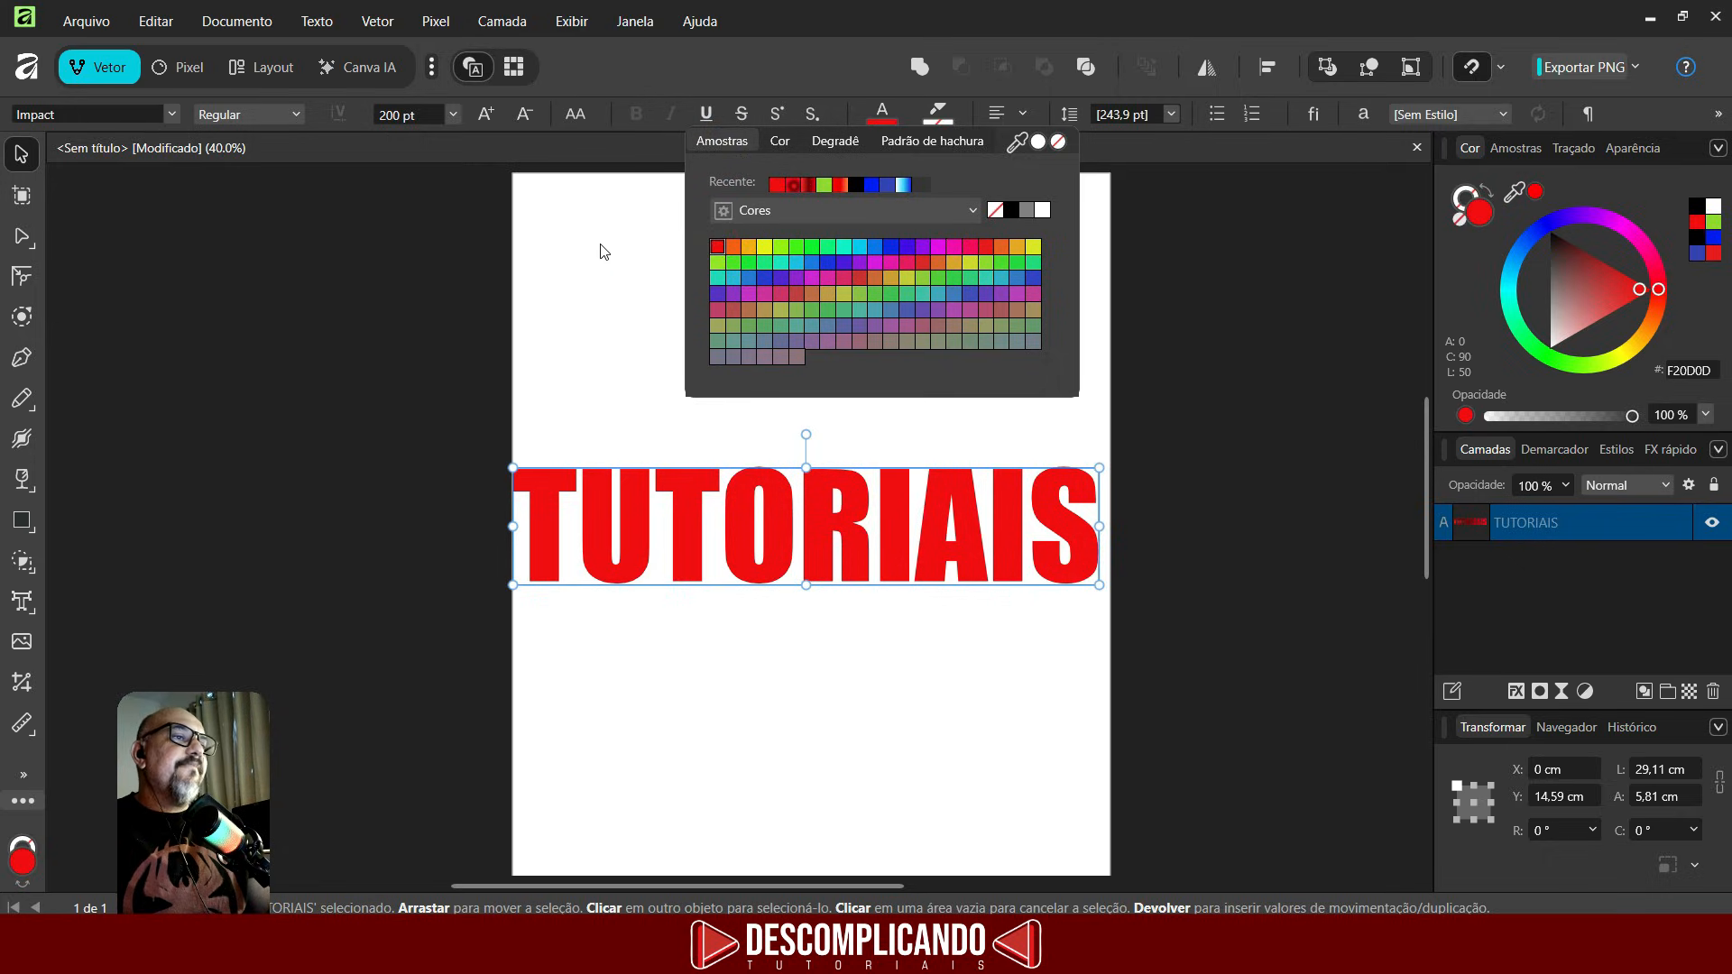
pyautogui.click(619, 262)
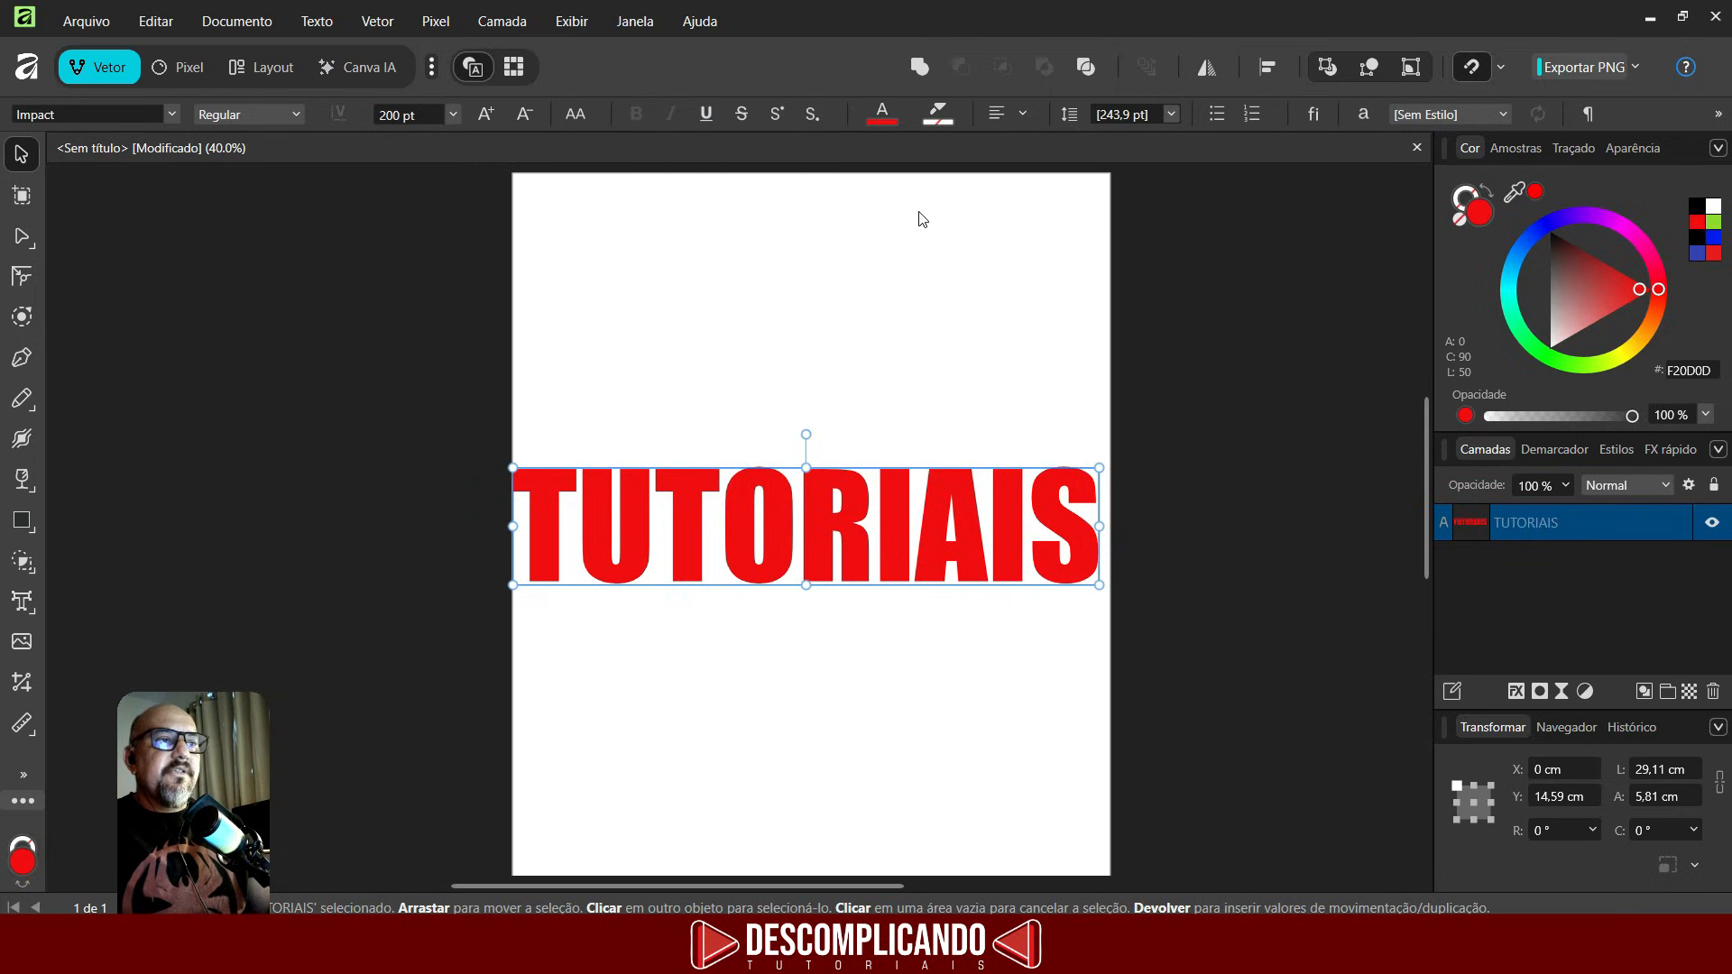
pyautogui.click(707, 115)
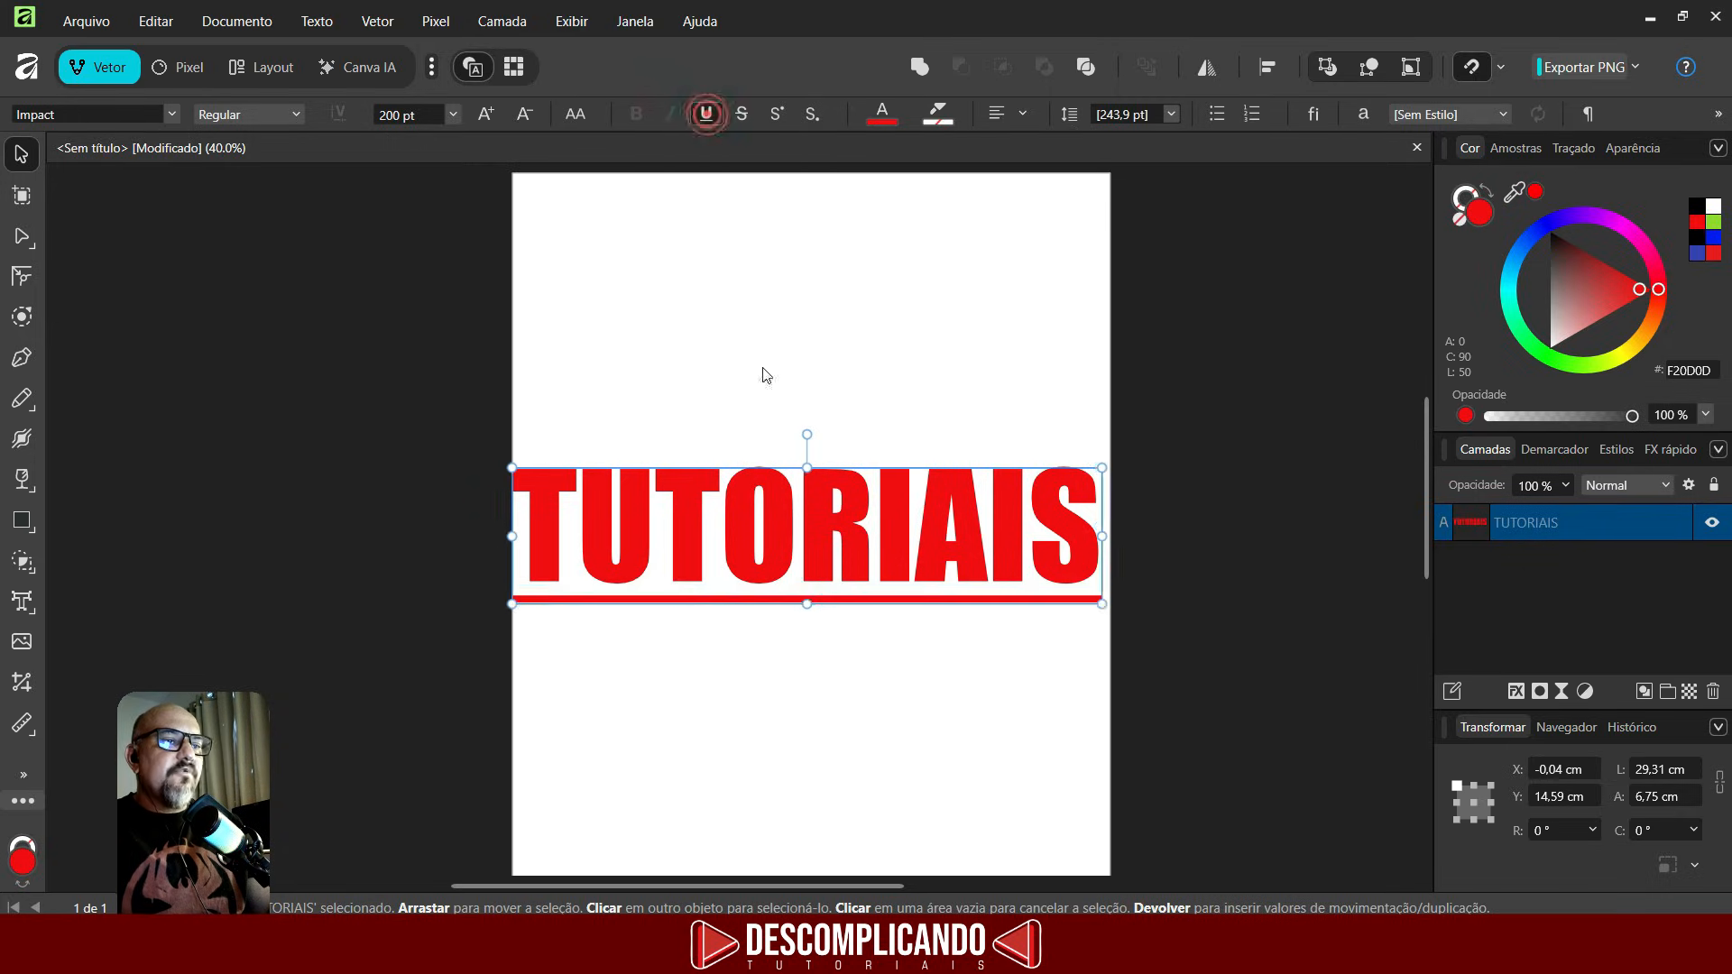
# - Switch the text's case to lowercase, then sentence case, then back to uppercase
pyautogui.click(574, 114)
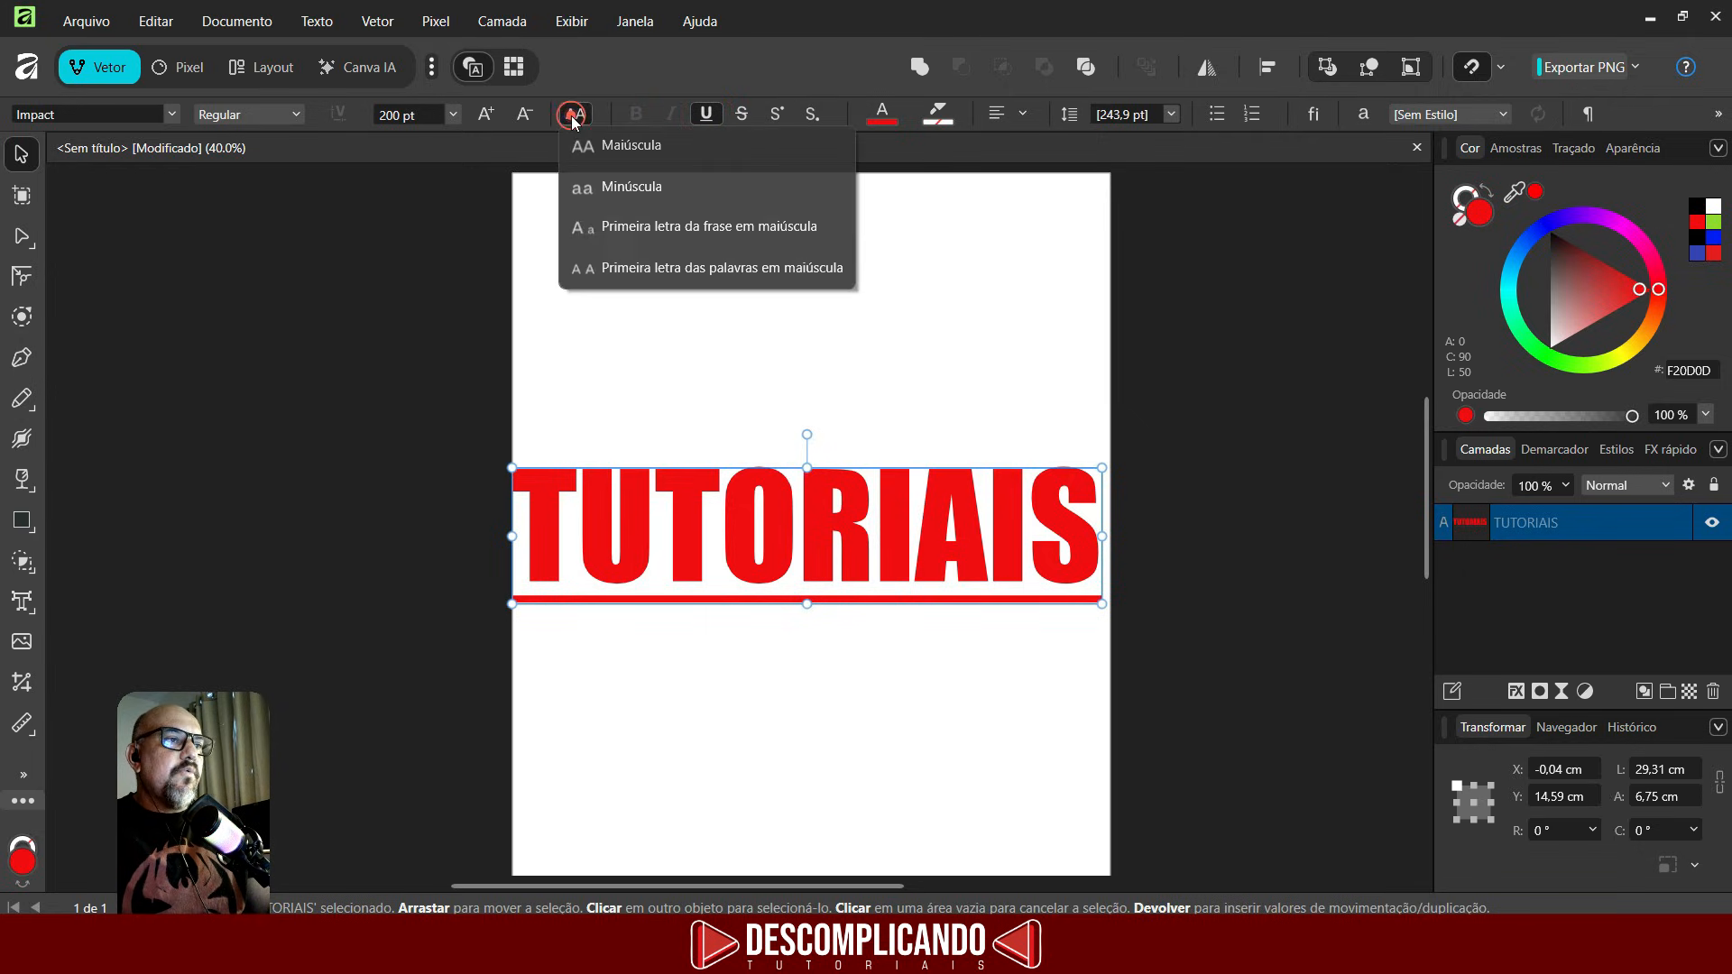
pyautogui.click(598, 187)
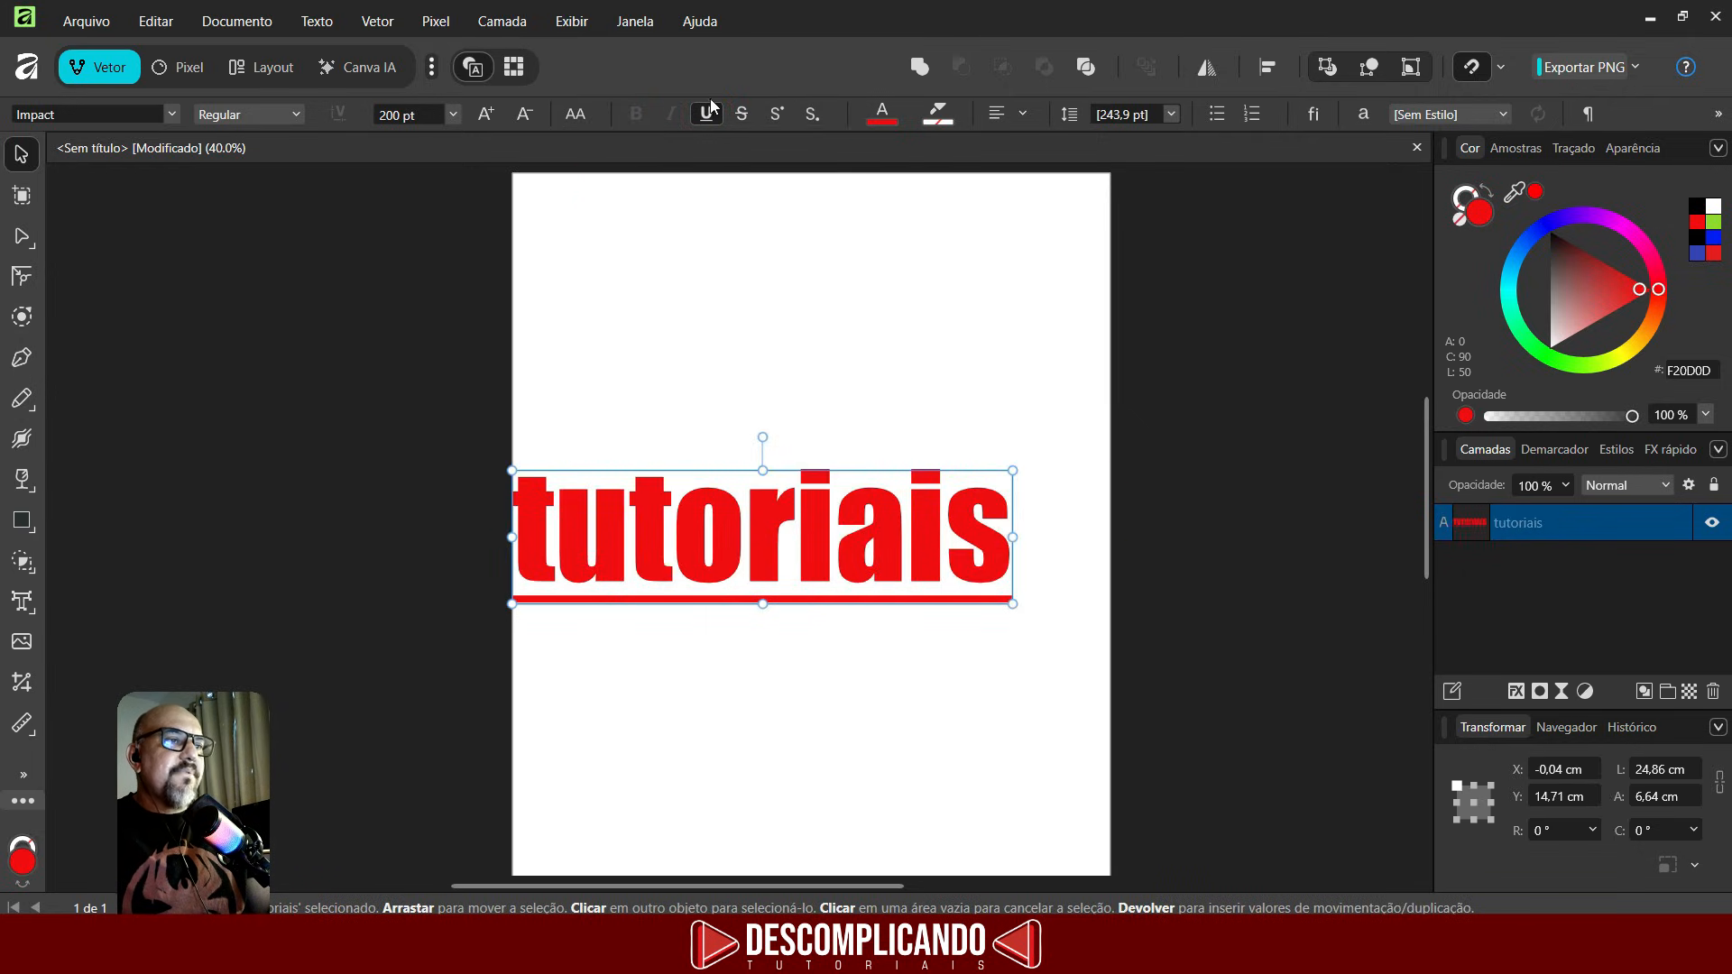
pyautogui.click(575, 113)
pyautogui.click(635, 229)
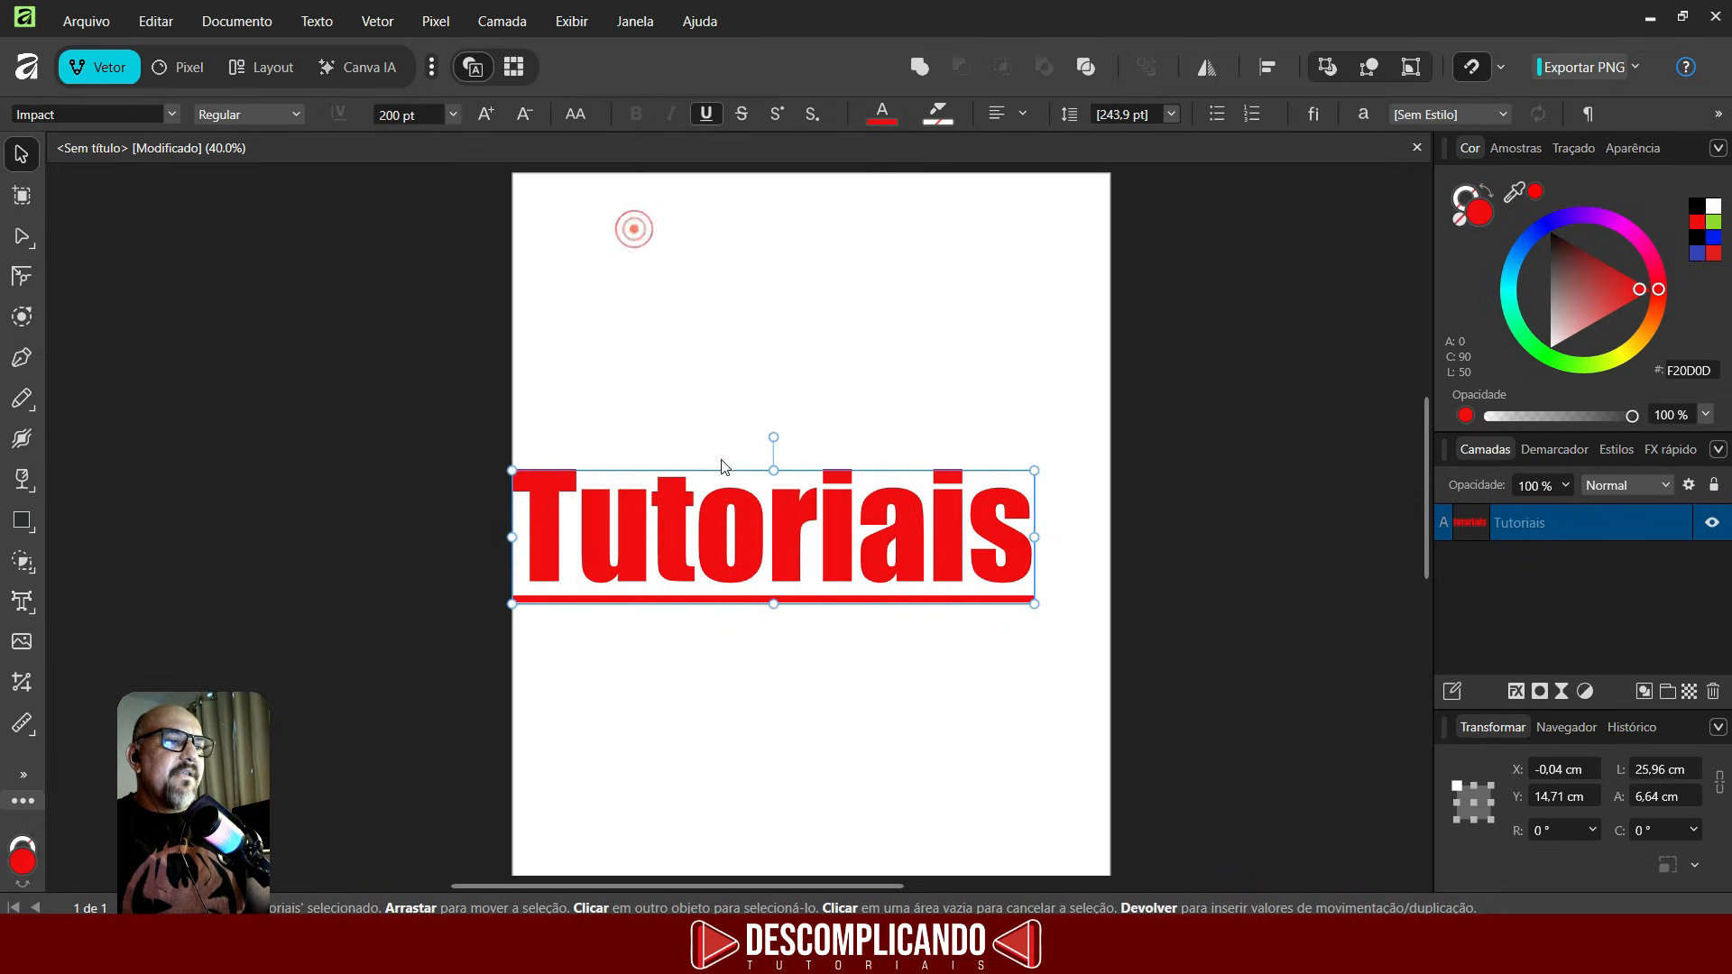
pyautogui.click(574, 113)
pyautogui.click(617, 146)
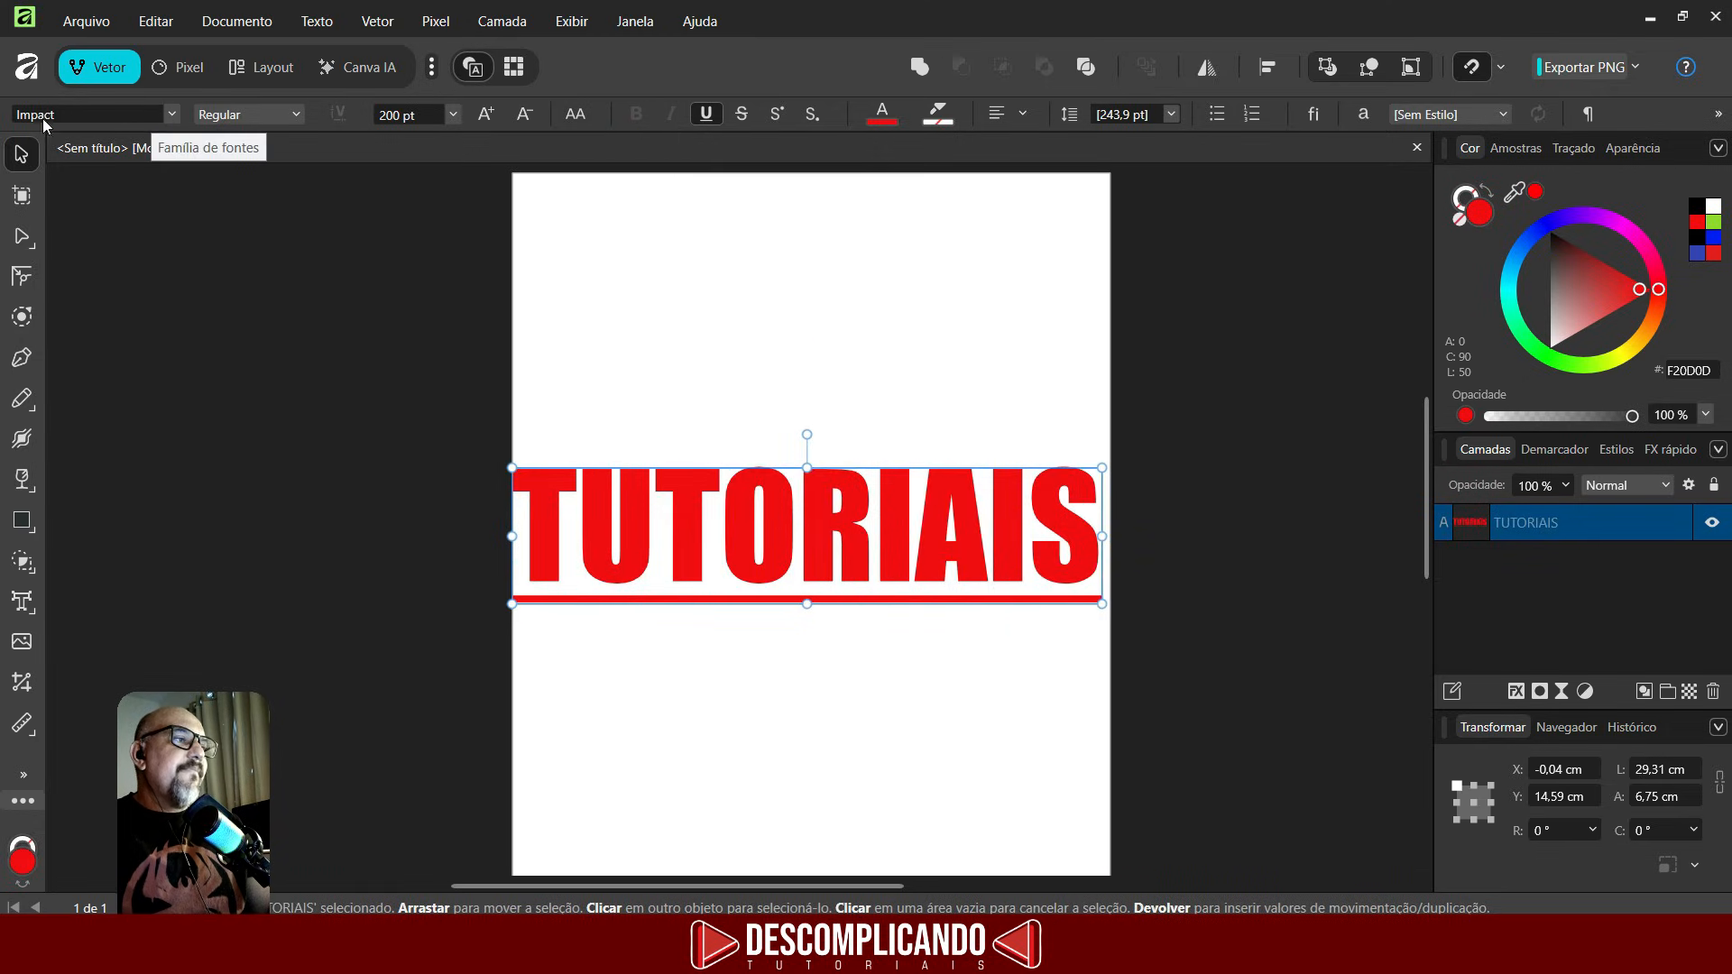
# - Change the TUTORIAIS text's font family to Novusa
pyautogui.click(172, 116)
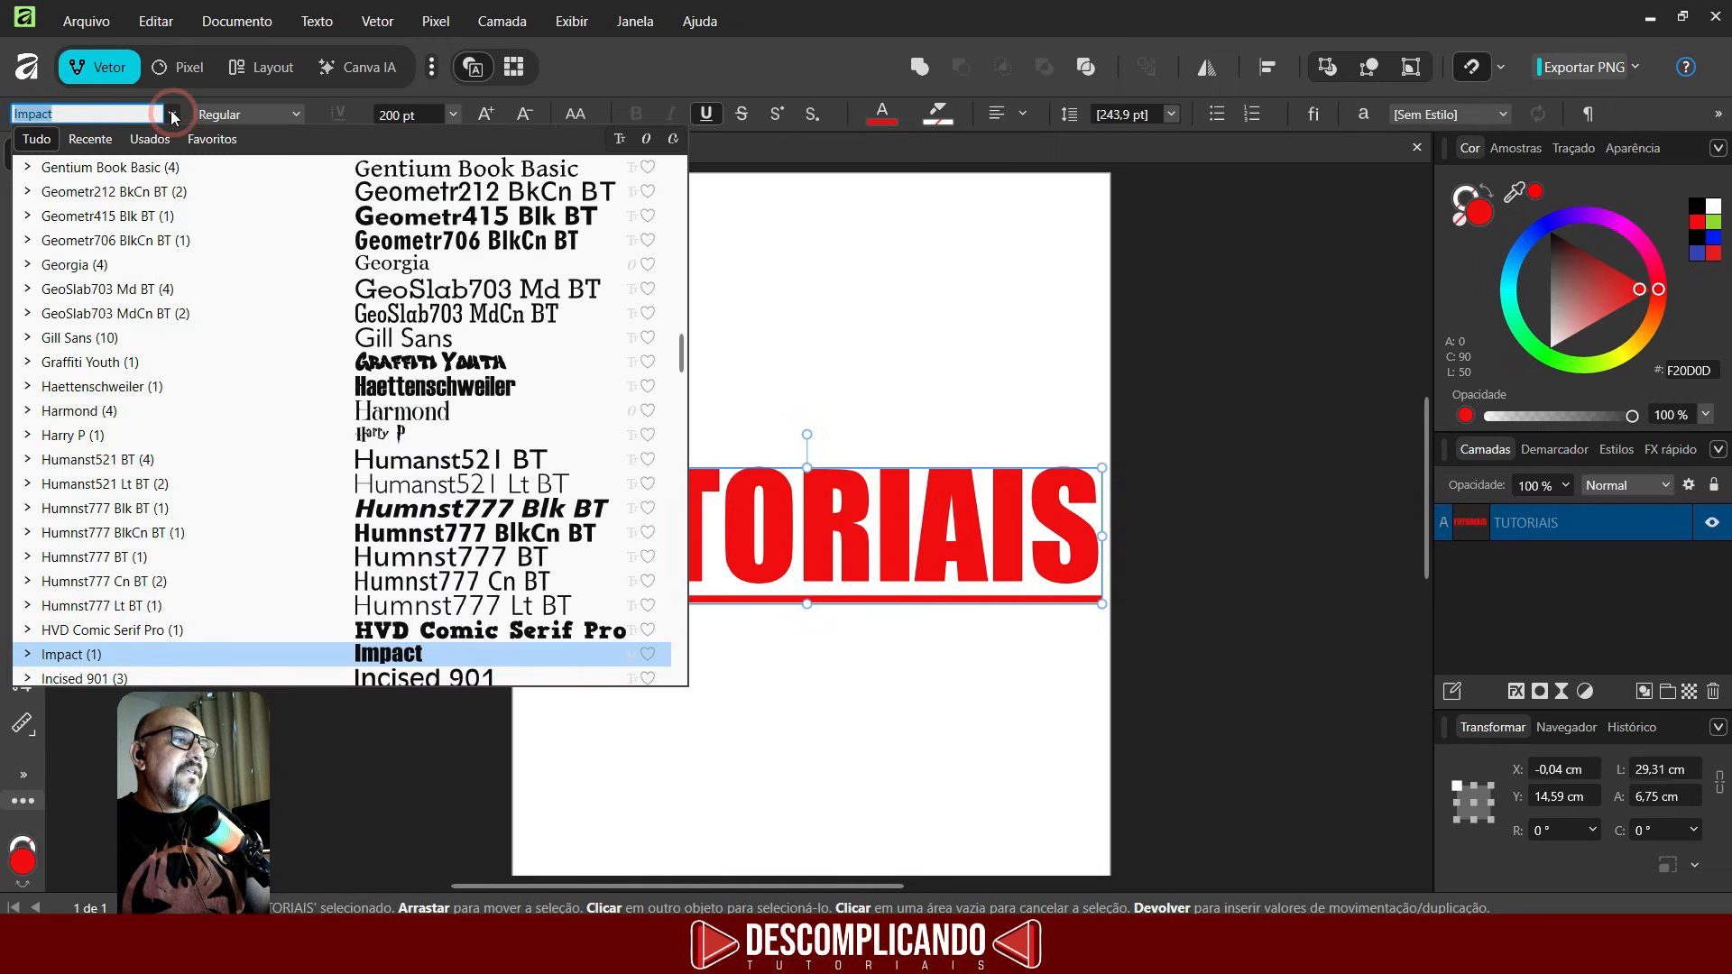
pyautogui.scroll(-3, 486, 376)
pyautogui.scroll(-20, 486, 375)
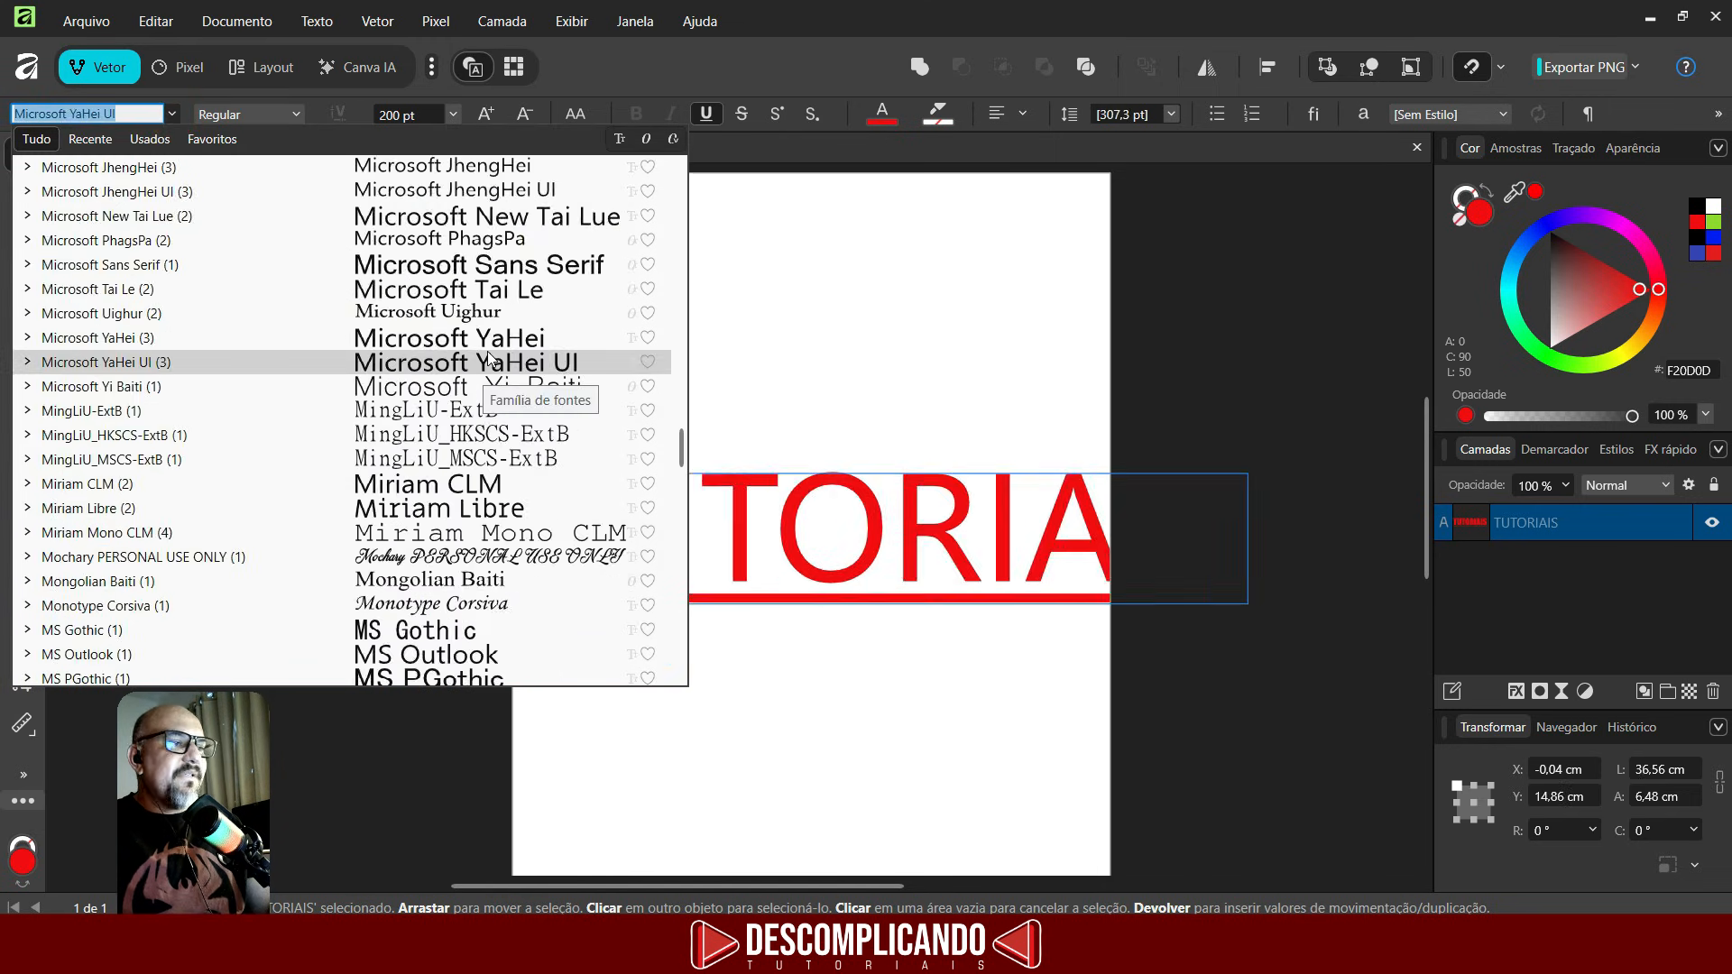
pyautogui.scroll(3, 490, 323)
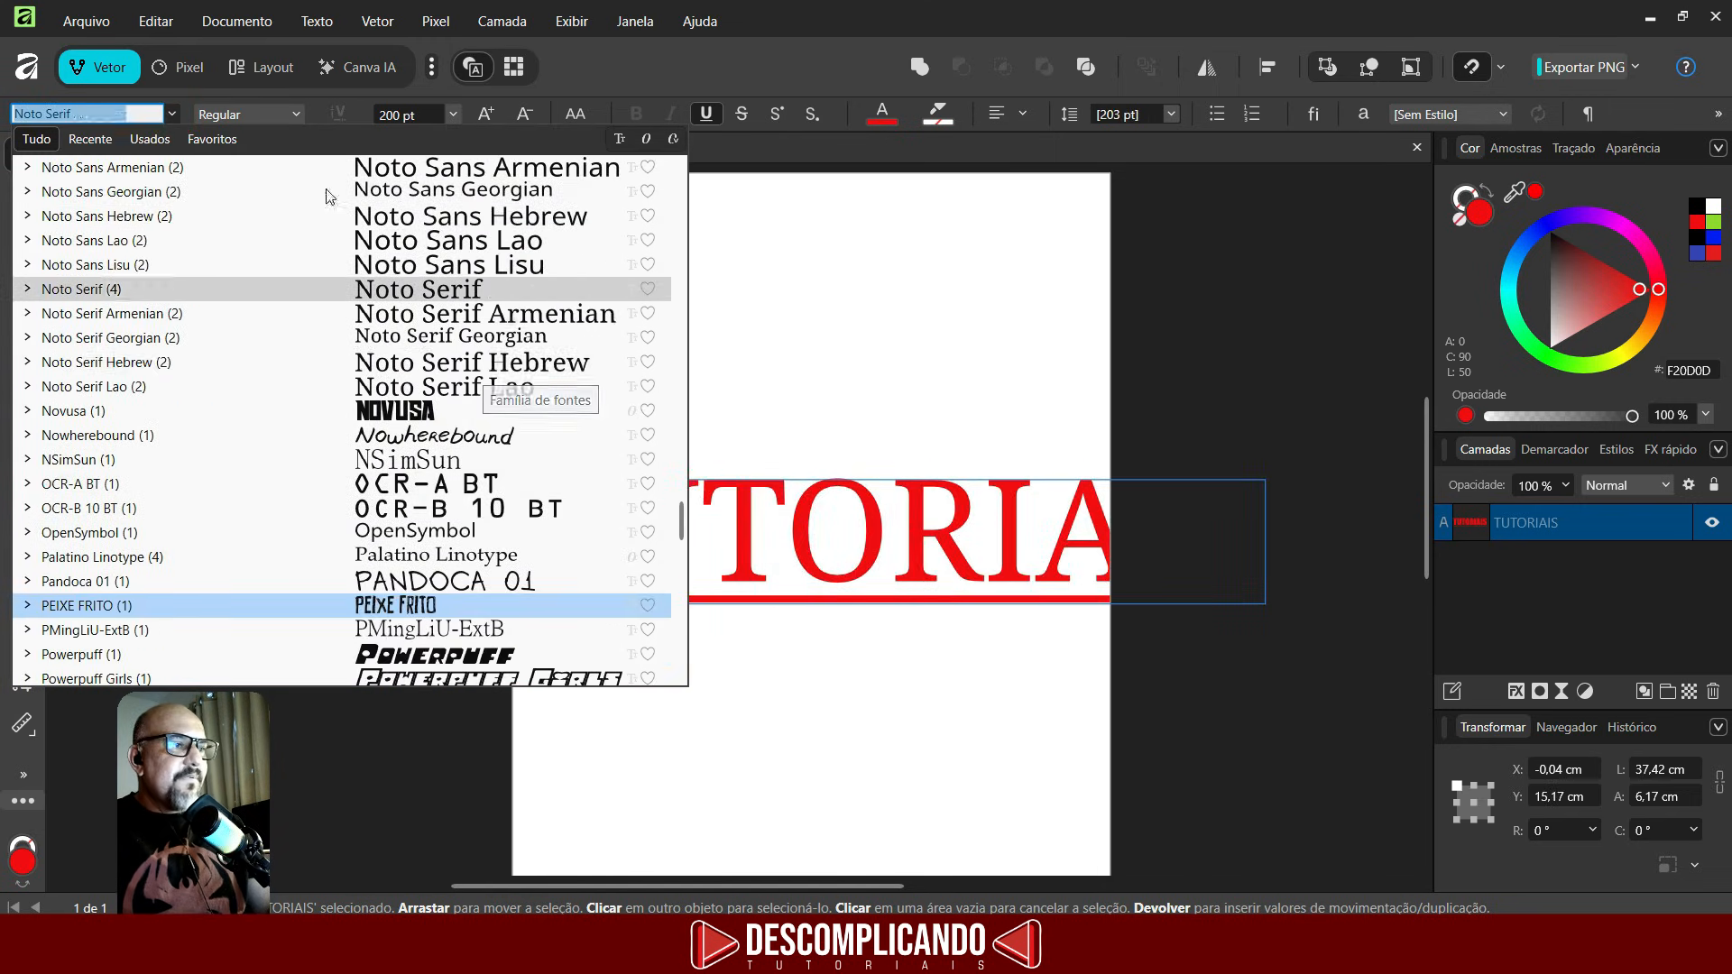
pyautogui.click(322, 424)
# - Move the TUTORIAIS text back near the top and enlarge it to span the page width
pyautogui.moveTo(721, 541); pyautogui.dragTo(723, 319)
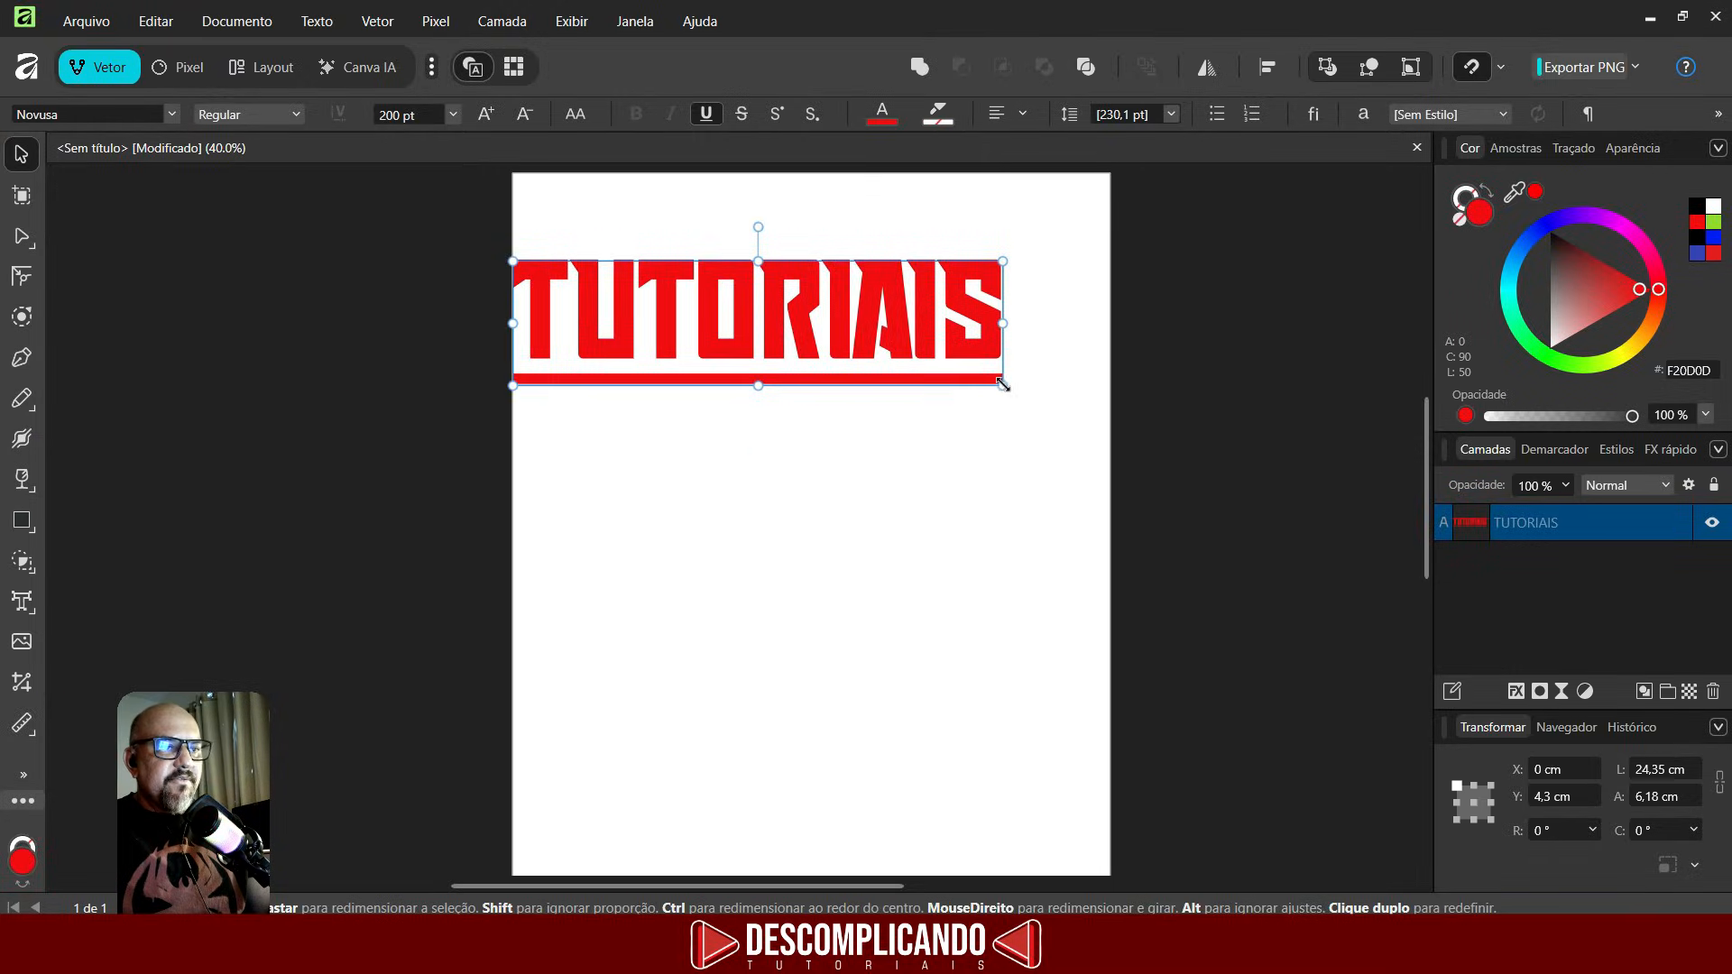
pyautogui.moveTo(1003, 386); pyautogui.dragTo(1092, 415)
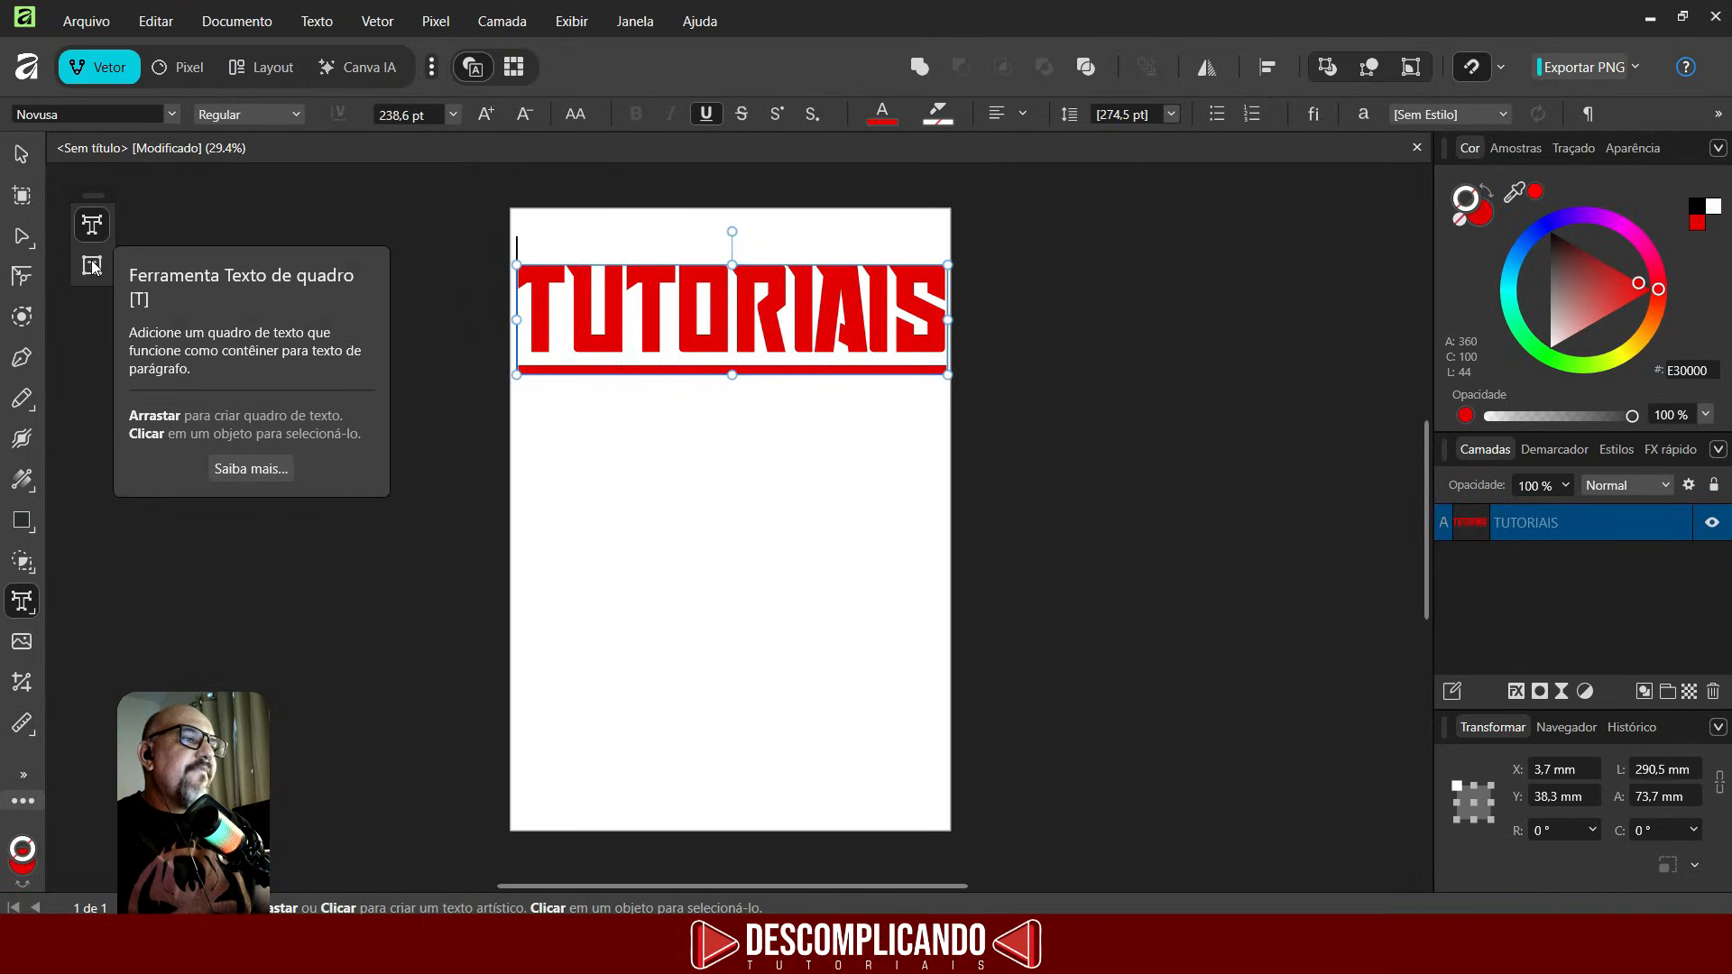
# - Draw a text frame about 129 × 155 mm below the title and type XSDSADASDSADSDADASDASD into it
pyautogui.click(92, 266)
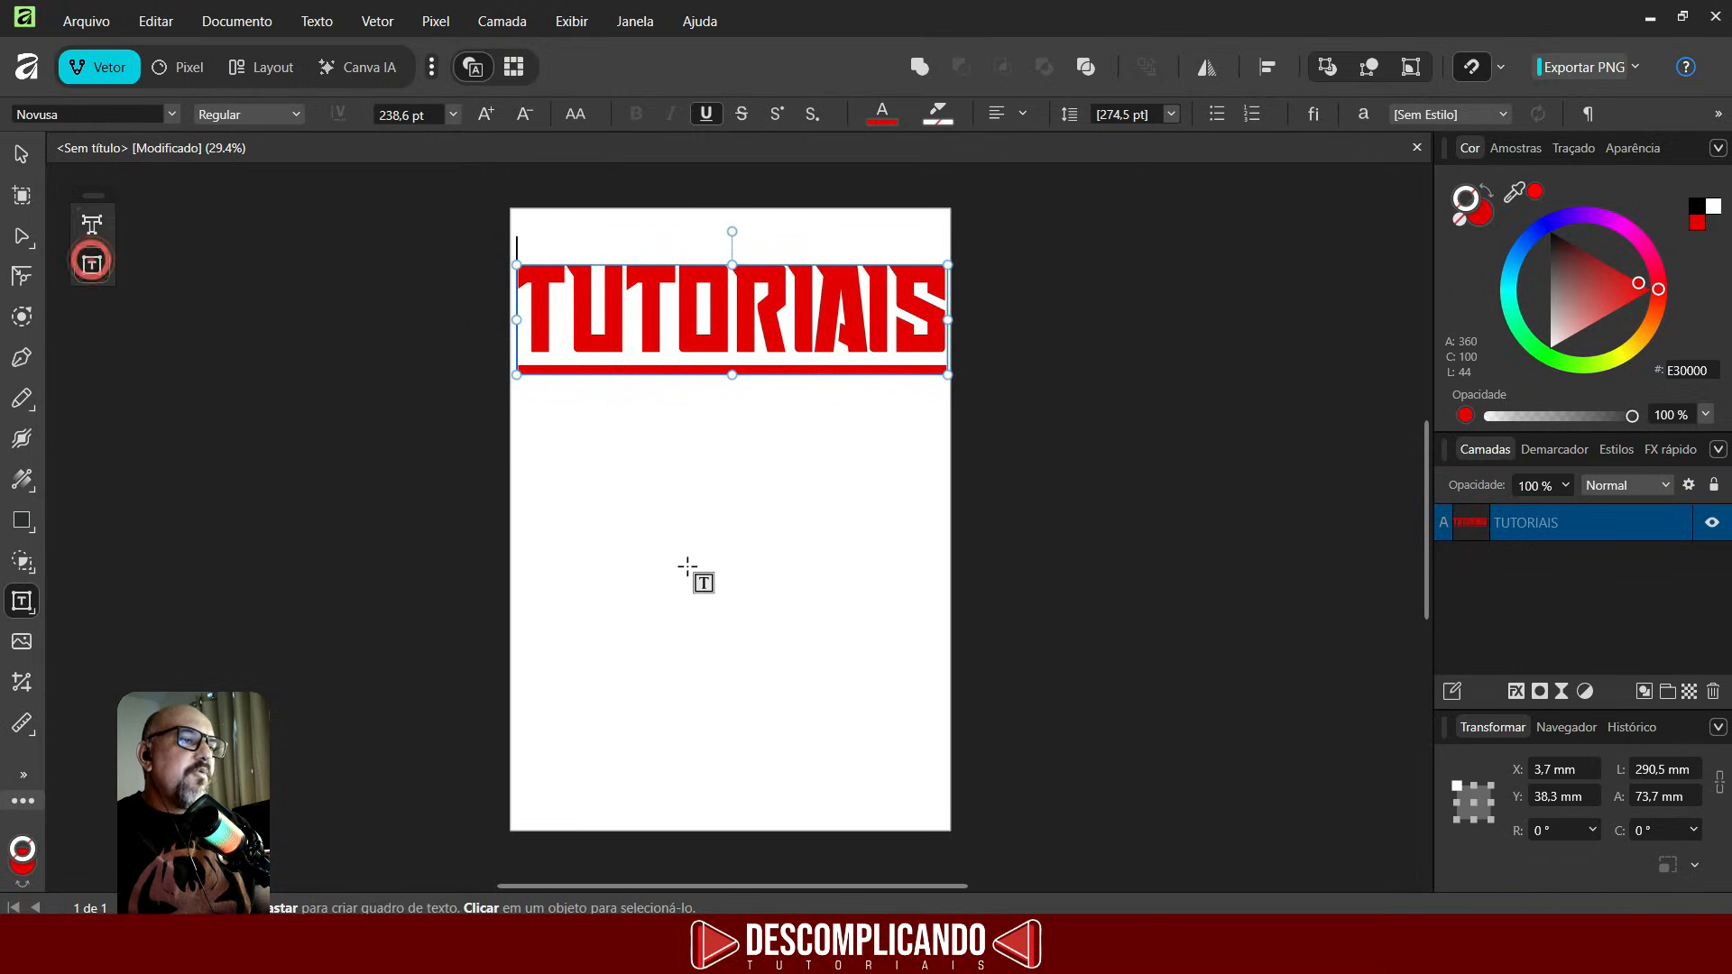
pyautogui.moveTo(540, 429); pyautogui.dragTo(731, 660)
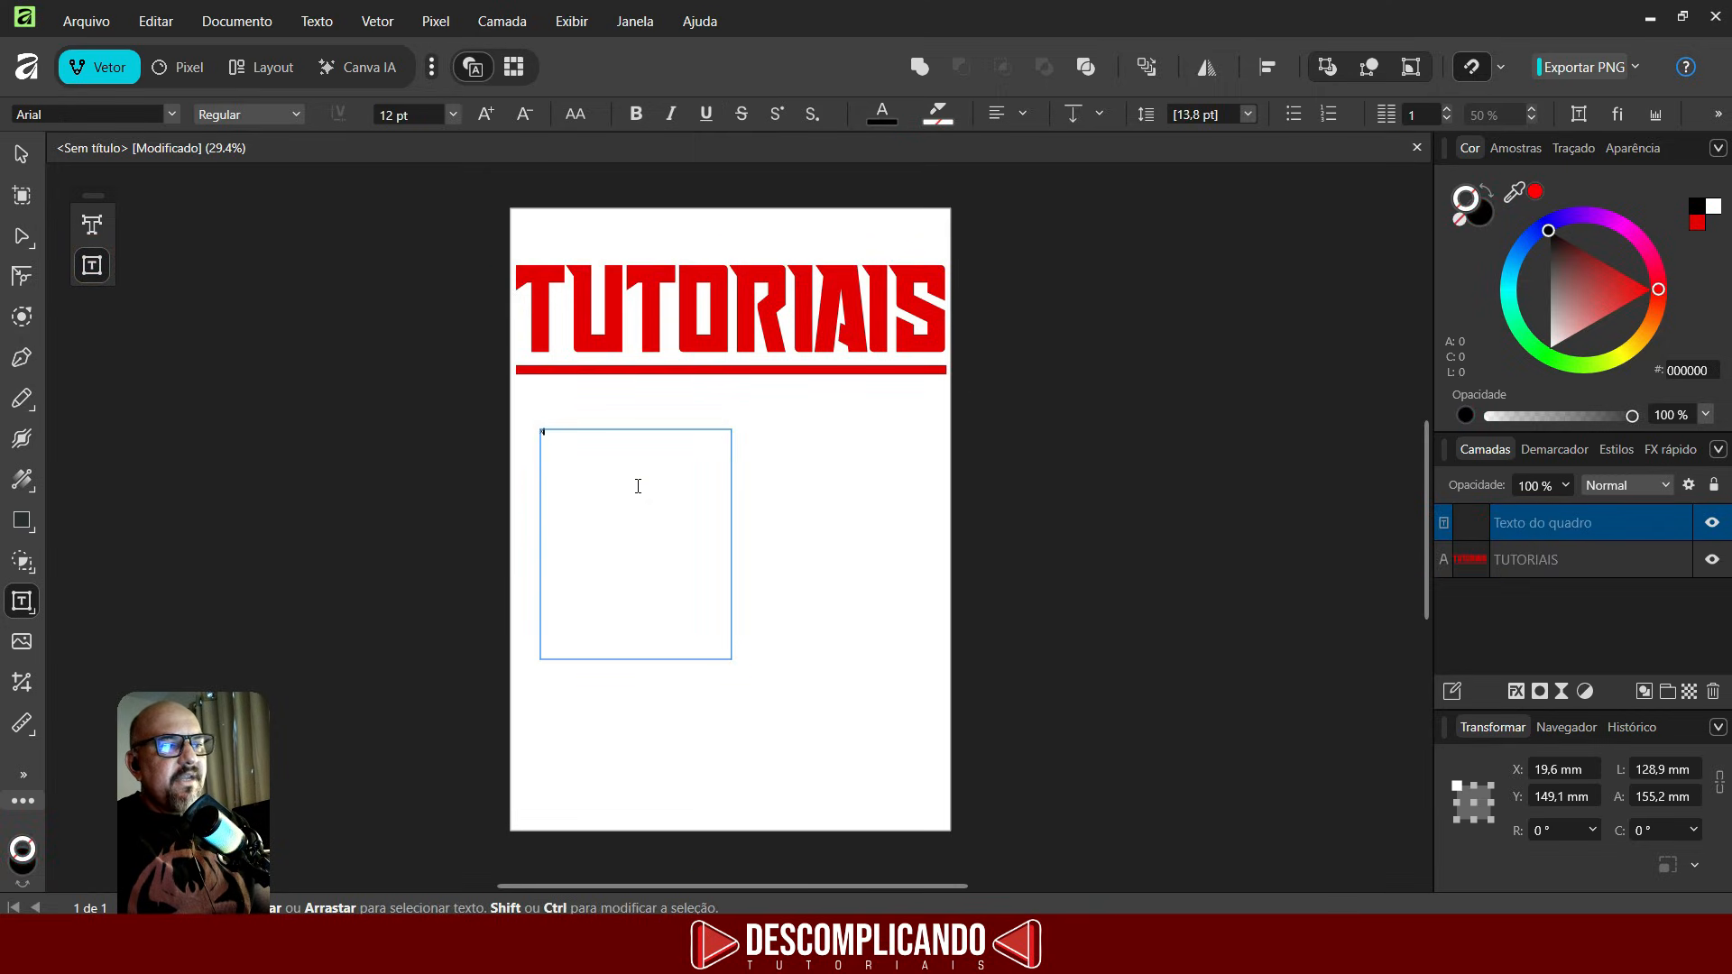
pyautogui.write('XSDSADASDSADSDADASDASD')
# - Fill the text frame by pasting the placeholder text repeatedly
pyautogui.hotkey('ctrl', 'a')
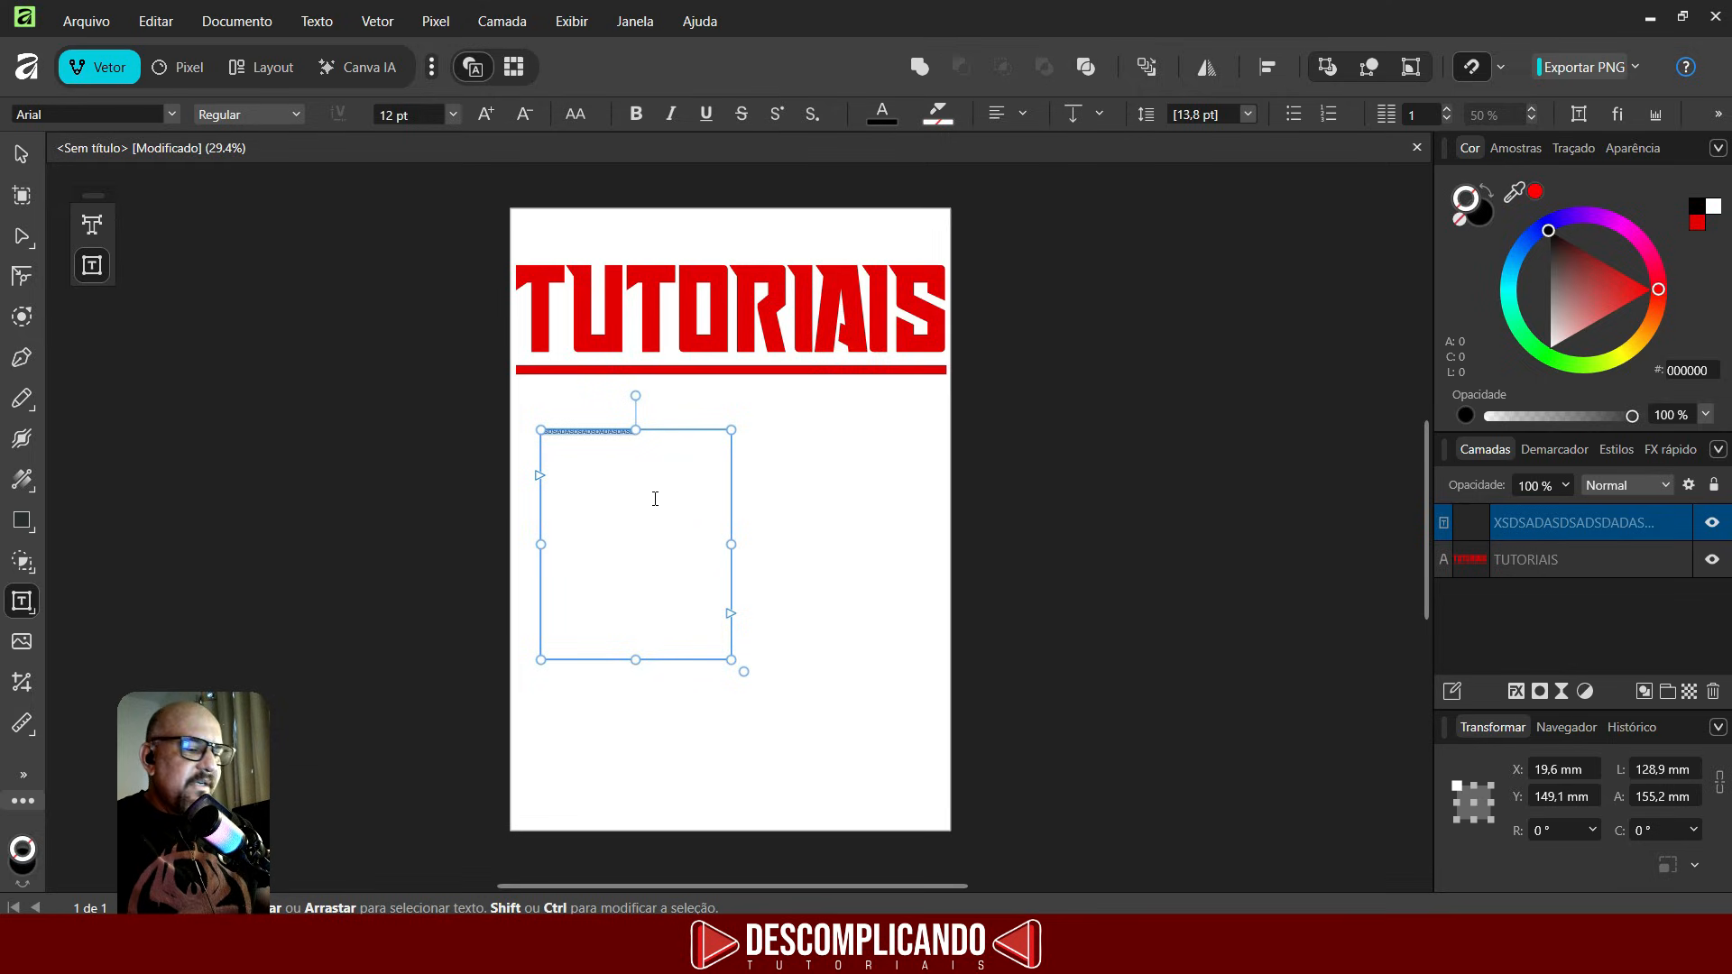
pyautogui.hotkey('ctrl', 'v')
pyautogui.hotkey('ctrl', 'v')
pyautogui.hotkey('ctrl', 'v')
pyautogui.hotkey('ctrl', 'v')
pyautogui.hotkey('ctrl', 'v')
pyautogui.hotkey('ctrl', 'v')
pyautogui.hotkey('ctrl', 'v')
pyautogui.hotkey('ctrl', 'v')
pyautogui.hotkey('ctrl', 'v')
pyautogui.hotkey('ctrl', 'v')
pyautogui.hotkey('ctrl', 'v')
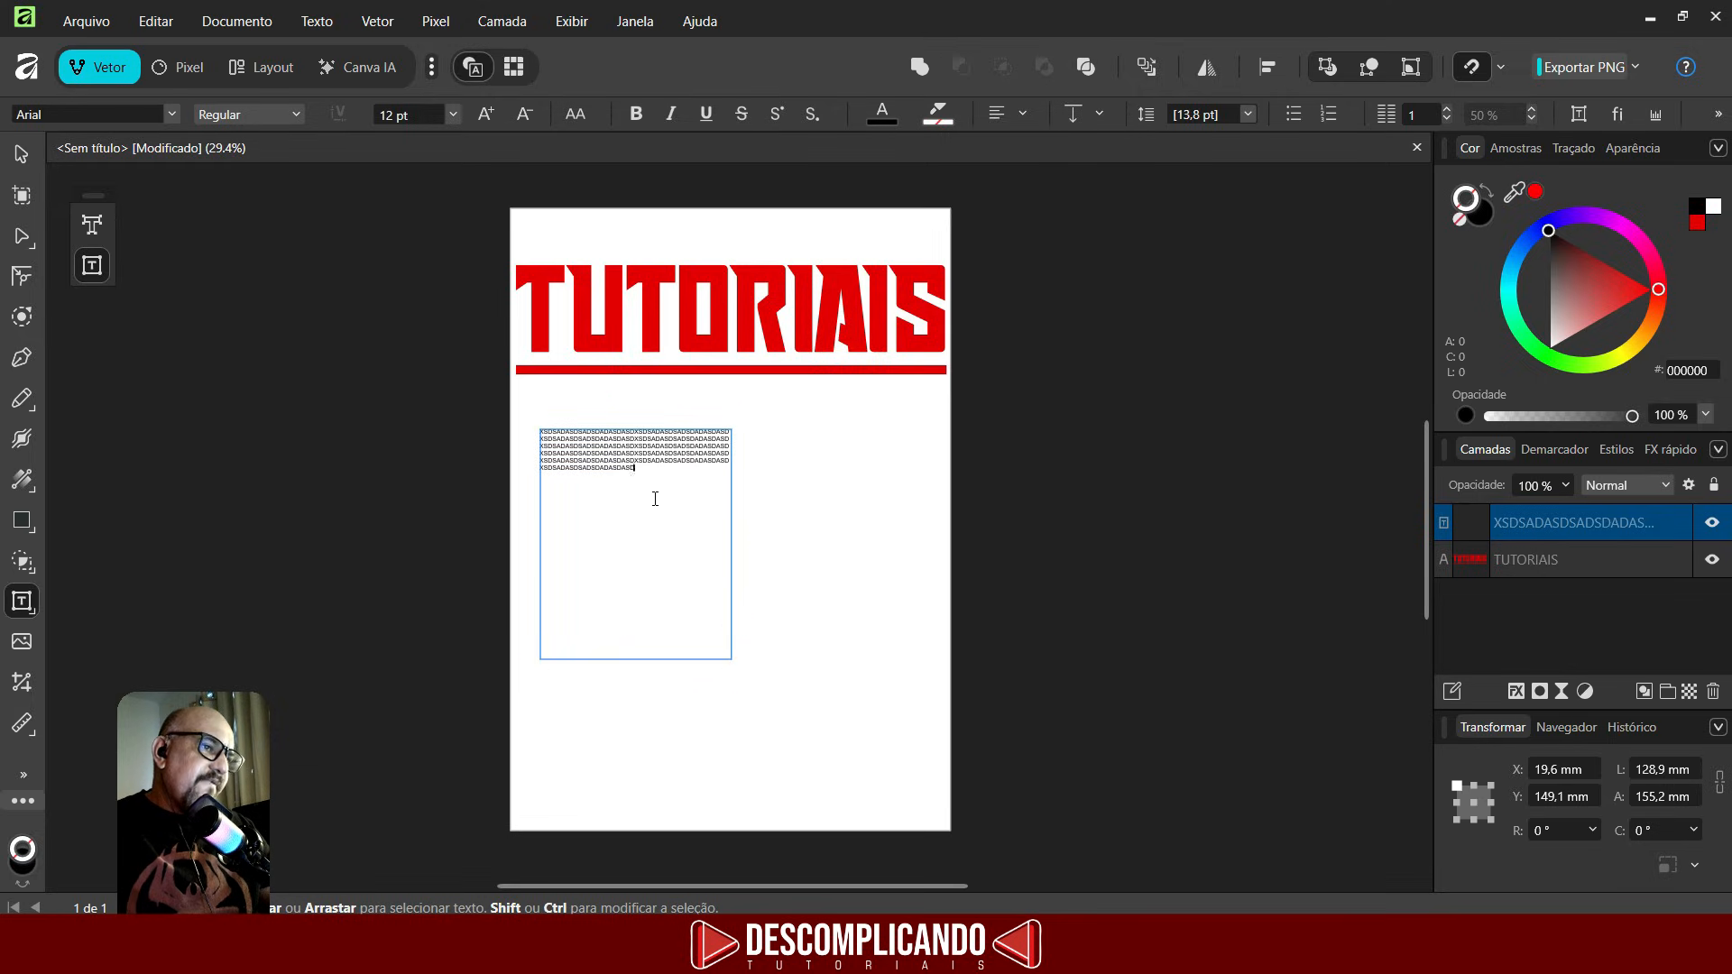
pyautogui.hotkey('ctrl', 'v')
pyautogui.hotkey('ctrl', 'v')
pyautogui.hotkey('ctrl', 'v')
pyautogui.hotkey('ctrl', 'v')
pyautogui.hotkey('ctrl', 'v')
pyautogui.hotkey('ctrl', 'v')
pyautogui.hotkey('ctrl', 'v')
pyautogui.hotkey('ctrl', 'v')
pyautogui.hotkey('ctrl', 'v')
pyautogui.hotkey('ctrl', 'v')
pyautogui.hotkey('ctrl', 'v')
pyautogui.hotkey('ctrl', 'v')
pyautogui.hotkey('ctrl', 'v')
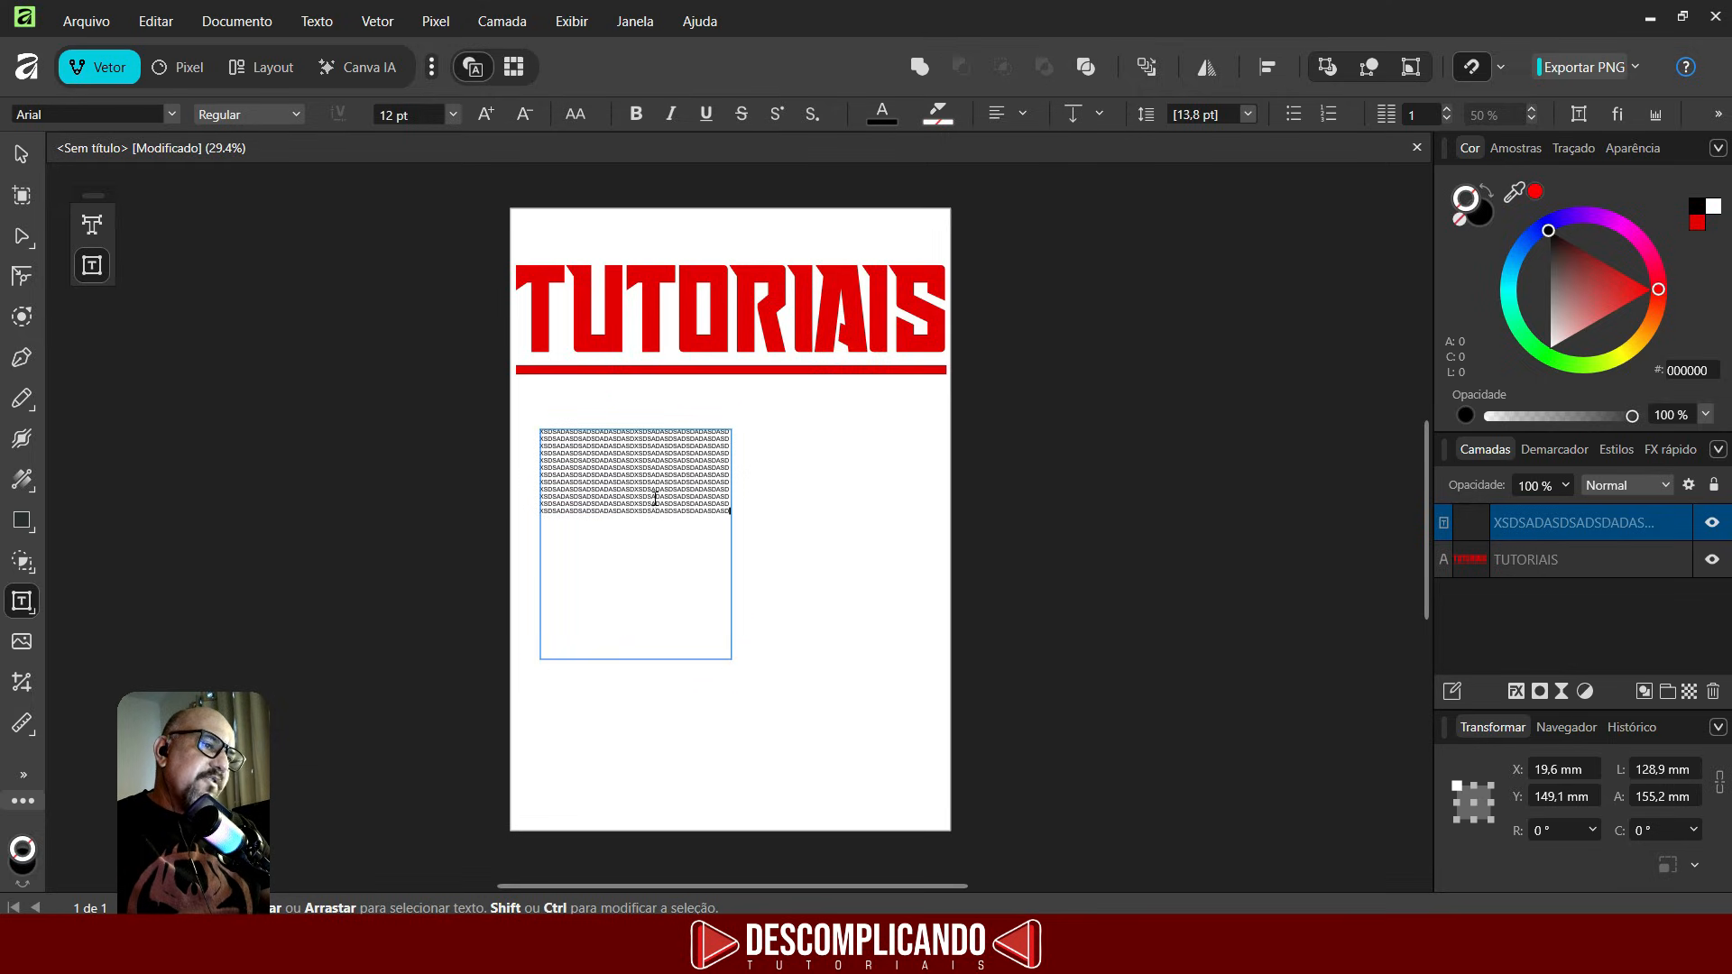
pyautogui.hotkey('ctrl', 'v')
pyautogui.hotkey('ctrl', 'v')
pyautogui.hotkey('ctrl', 'v')
pyautogui.hotkey('ctrl', 'v')
pyautogui.hotkey('ctrl', 'v')
pyautogui.hotkey('ctrl', 'v')
pyautogui.hotkey('ctrl', 'v')
pyautogui.hotkey('ctrl', 'v')
pyautogui.hotkey('ctrl', 'v')
pyautogui.hotkey('ctrl', 'v')
pyautogui.hotkey('ctrl', 'v')
pyautogui.hotkey('ctrl', 'v')
pyautogui.hotkey('ctrl', 'v')
pyautogui.hotkey('ctrl', 'v')
pyautogui.hotkey('ctrl', 'v')
pyautogui.hotkey('ctrl', 'v')
pyautogui.hotkey('ctrl', 'v')
pyautogui.hotkey('ctrl', 'v')
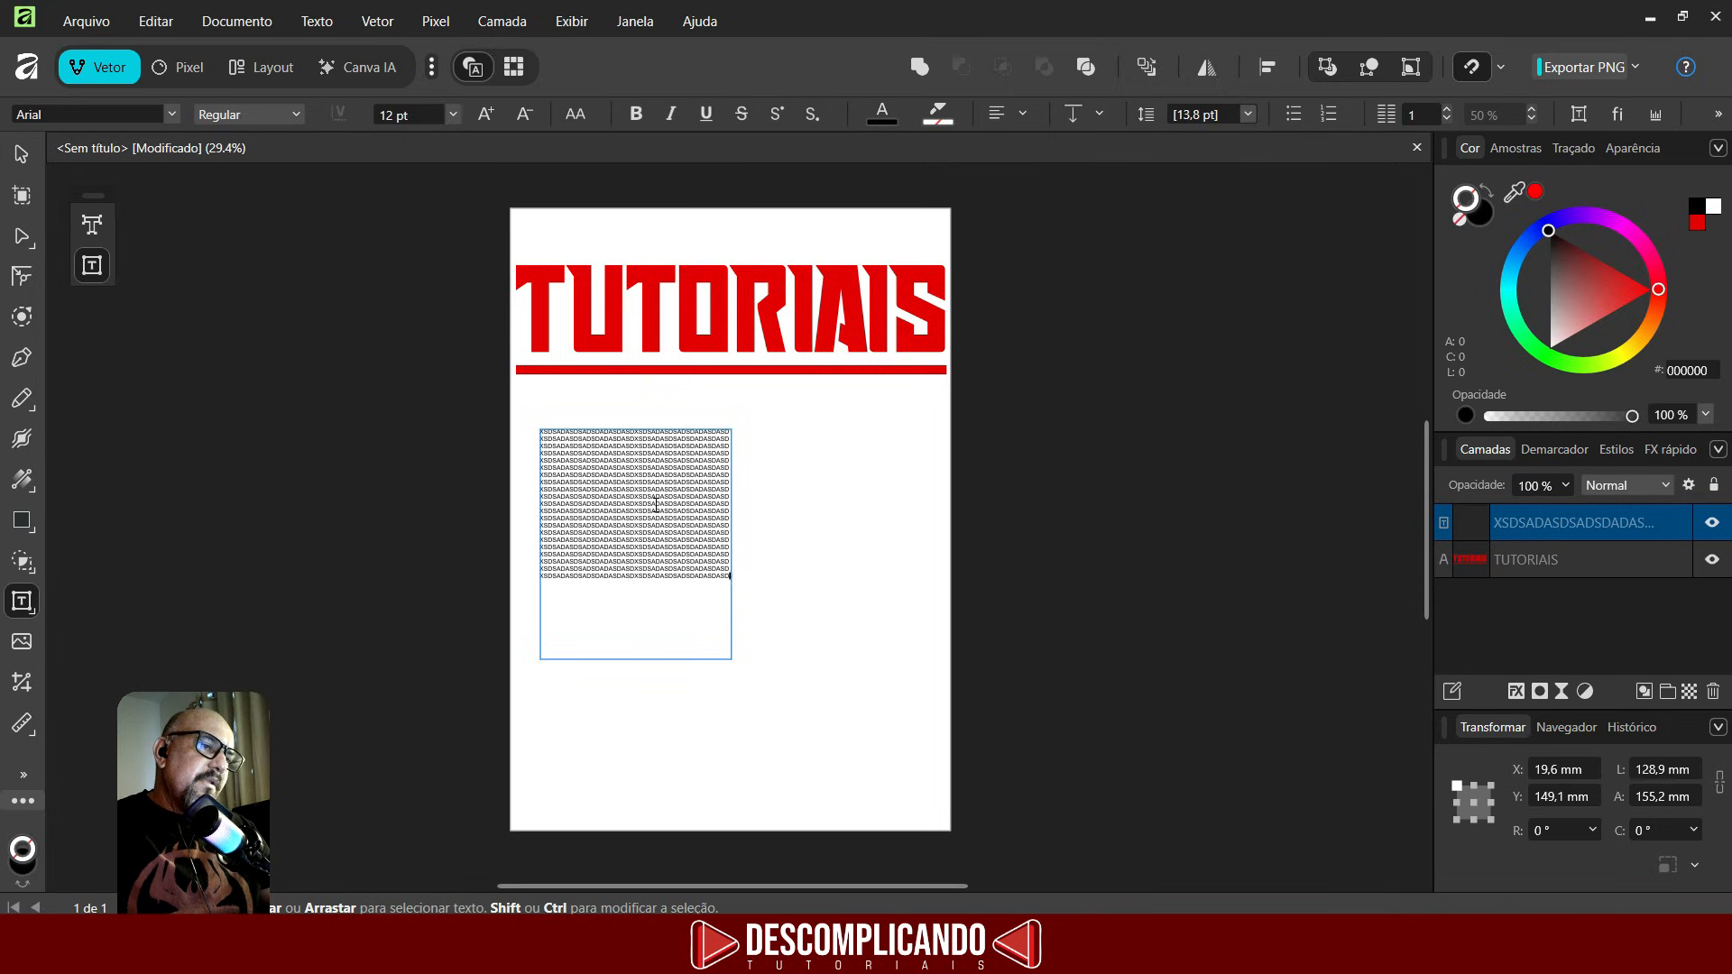
pyautogui.hotkey('ctrl', 'v')
pyautogui.hotkey('ctrl', 'v')
pyautogui.hotkey('ctrl', 'v')
pyautogui.hotkey('ctrl', 'v')
pyautogui.hotkey('ctrl', 'v')
pyautogui.hotkey('ctrl', 'v')
pyautogui.hotkey('ctrl', 'v')
pyautogui.hotkey('ctrl', 'v')
pyautogui.hotkey('ctrl', 'v')
pyautogui.hotkey('ctrl', 'v')
pyautogui.hotkey('ctrl', 'v')
pyautogui.hotkey('ctrl', 'v')
pyautogui.hotkey('ctrl', 'v')
pyautogui.hotkey('ctrl', 'v')
pyautogui.hotkey('ctrl', 'v')
pyautogui.hotkey('ctrl', 'v')
pyautogui.hotkey('ctrl', 'v')
pyautogui.hotkey('ctrl', 'v')
pyautogui.hotkey('ctrl', 'v')
pyautogui.hotkey('ctrl', 'v')
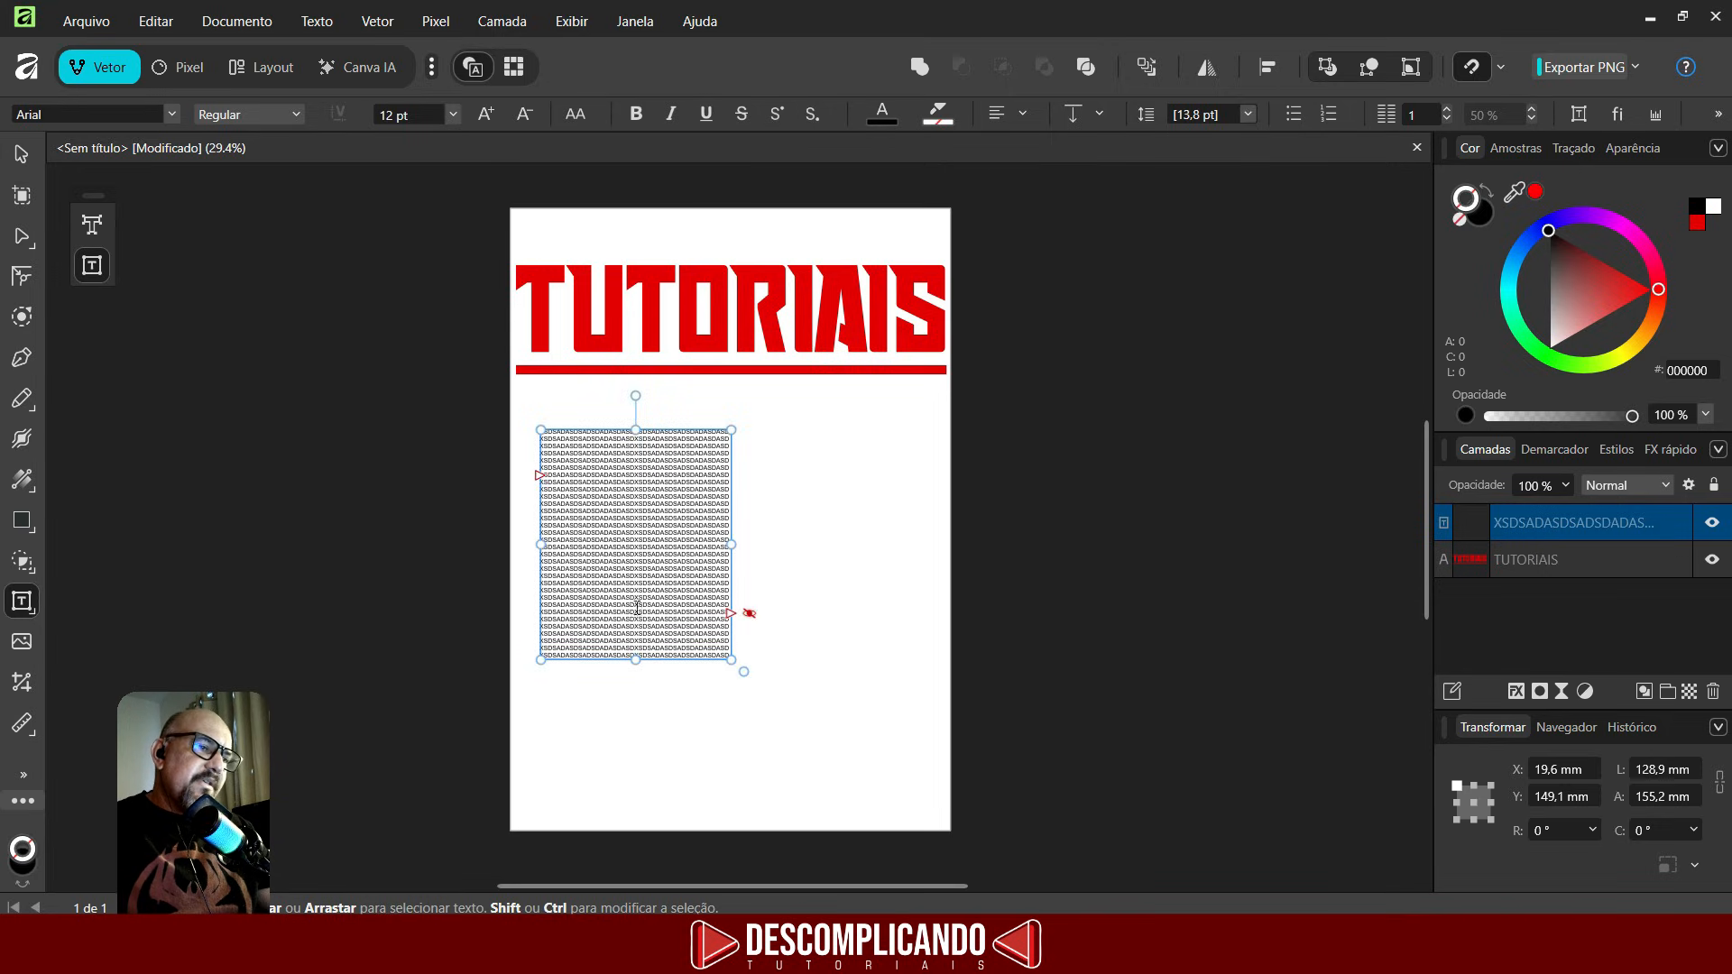
# - Resize the text frame to about 196 × 122 mm and set its text to 72 pt
pyautogui.moveTo(639, 660)
pyautogui.mouseDown()
pyautogui.moveTo(639, 568)
pyautogui.moveTo(640, 731)
pyautogui.moveTo(659, 610)
pyautogui.mouseUp()
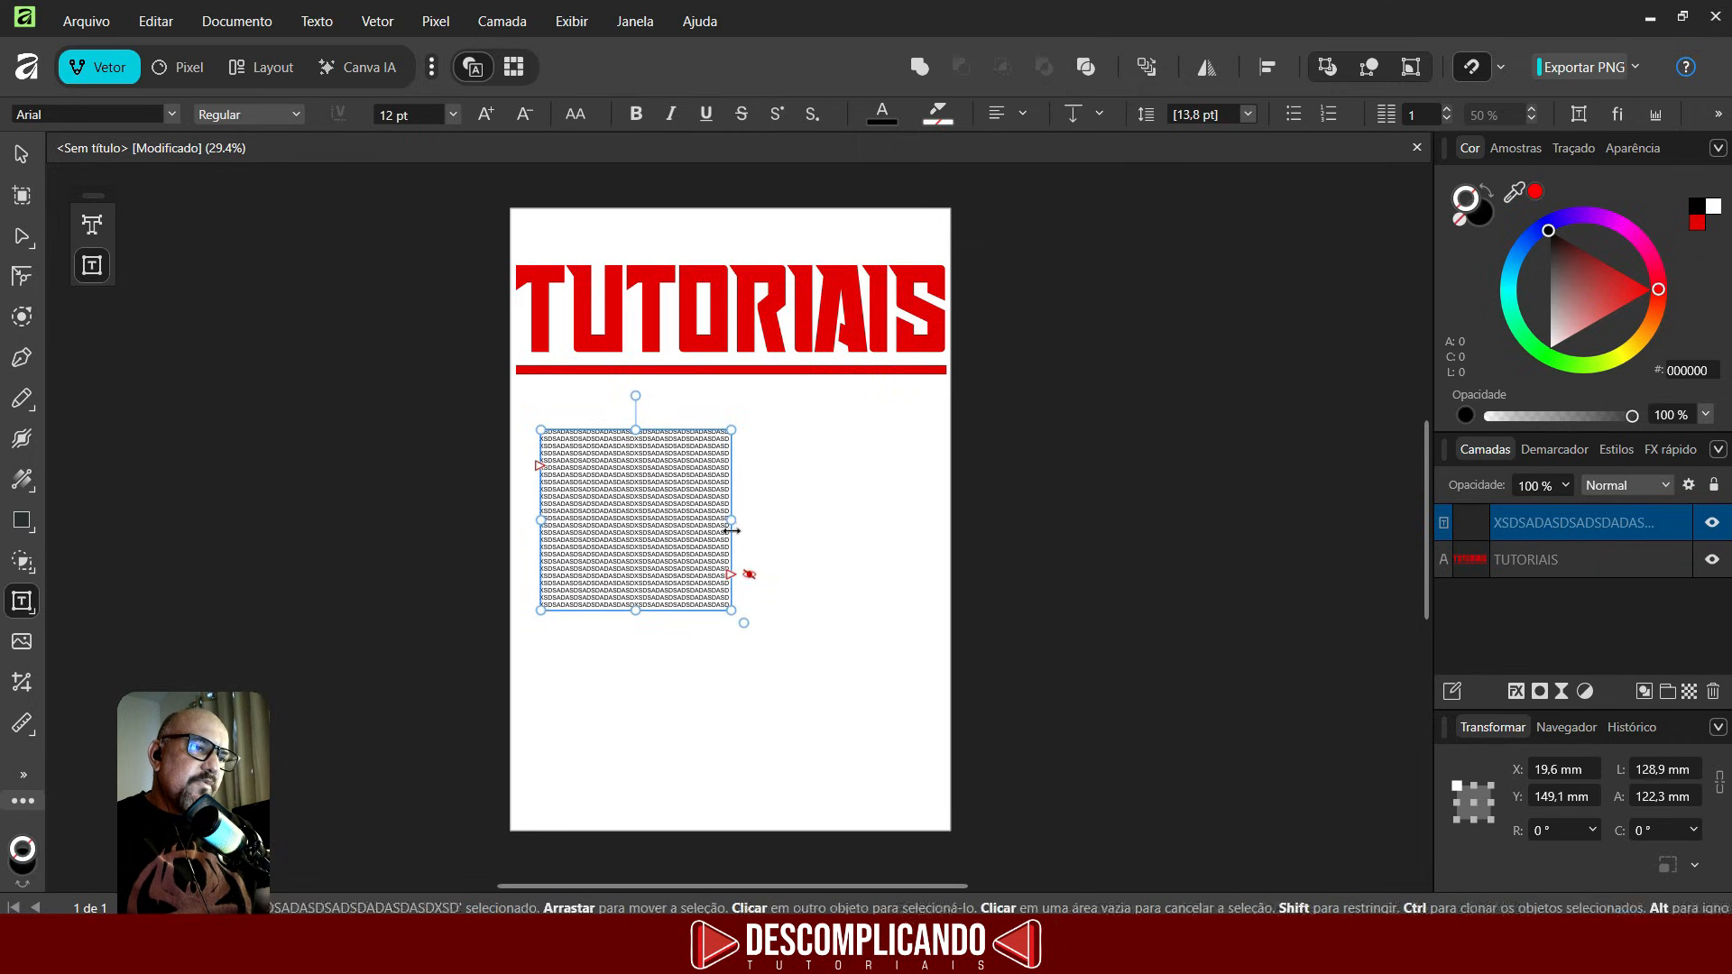
pyautogui.moveTo(732, 521); pyautogui.dragTo(831, 489)
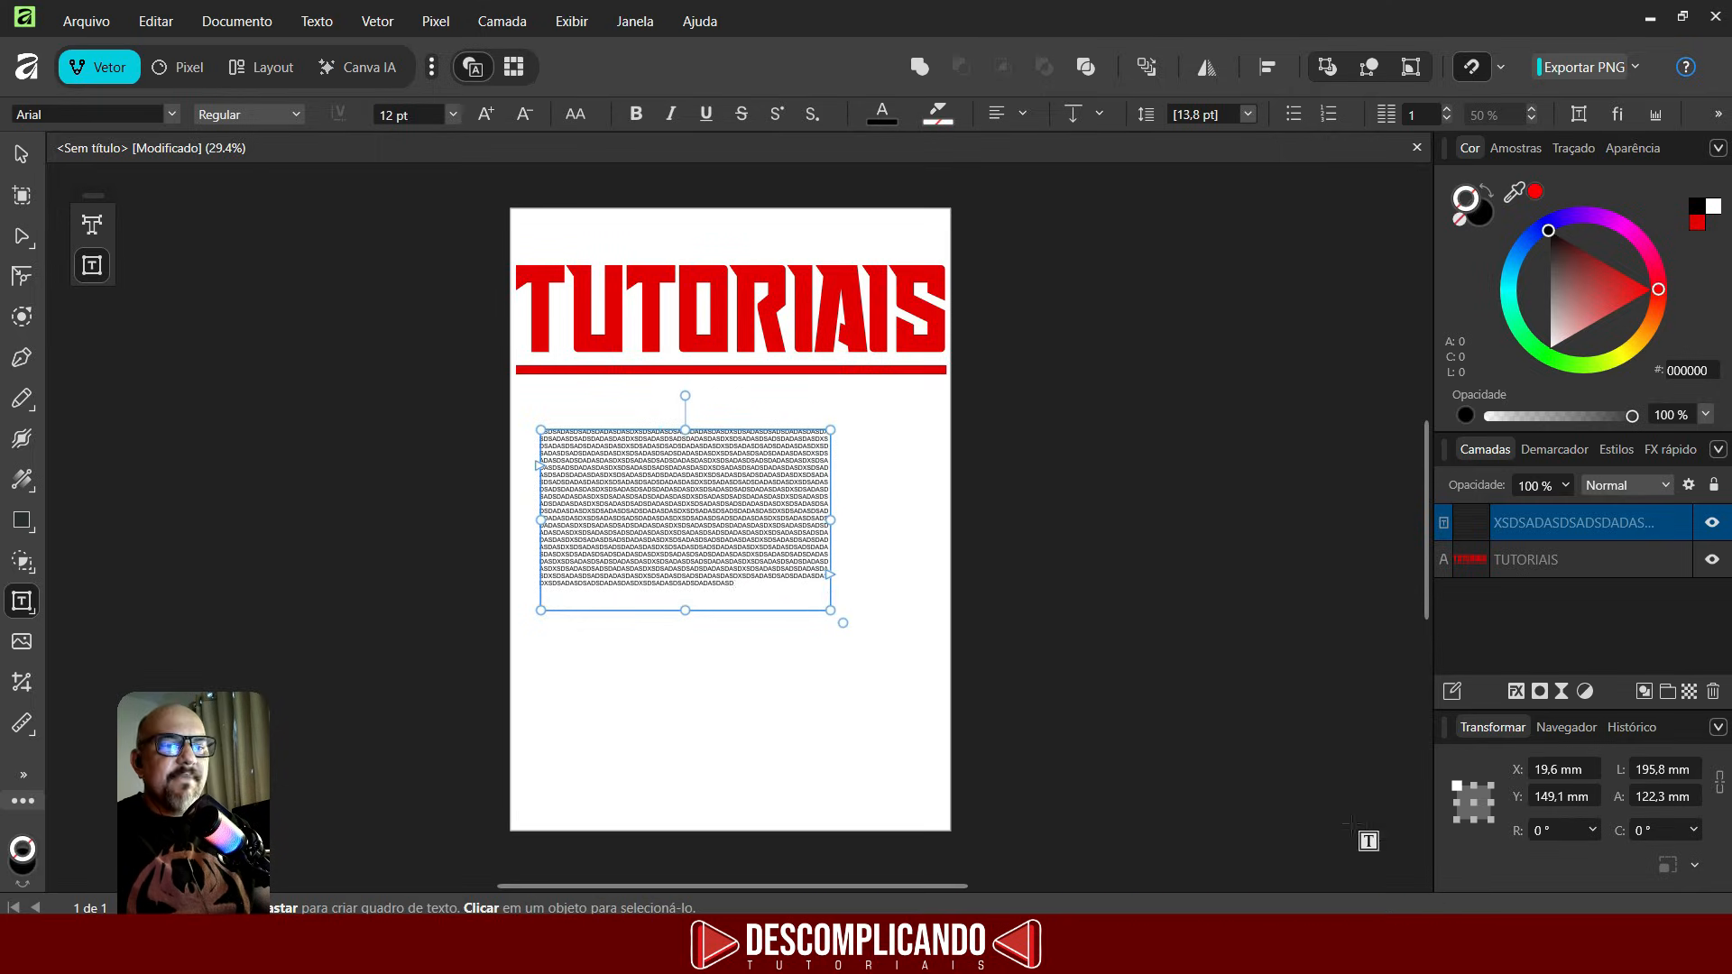
pyautogui.click(388, 430)
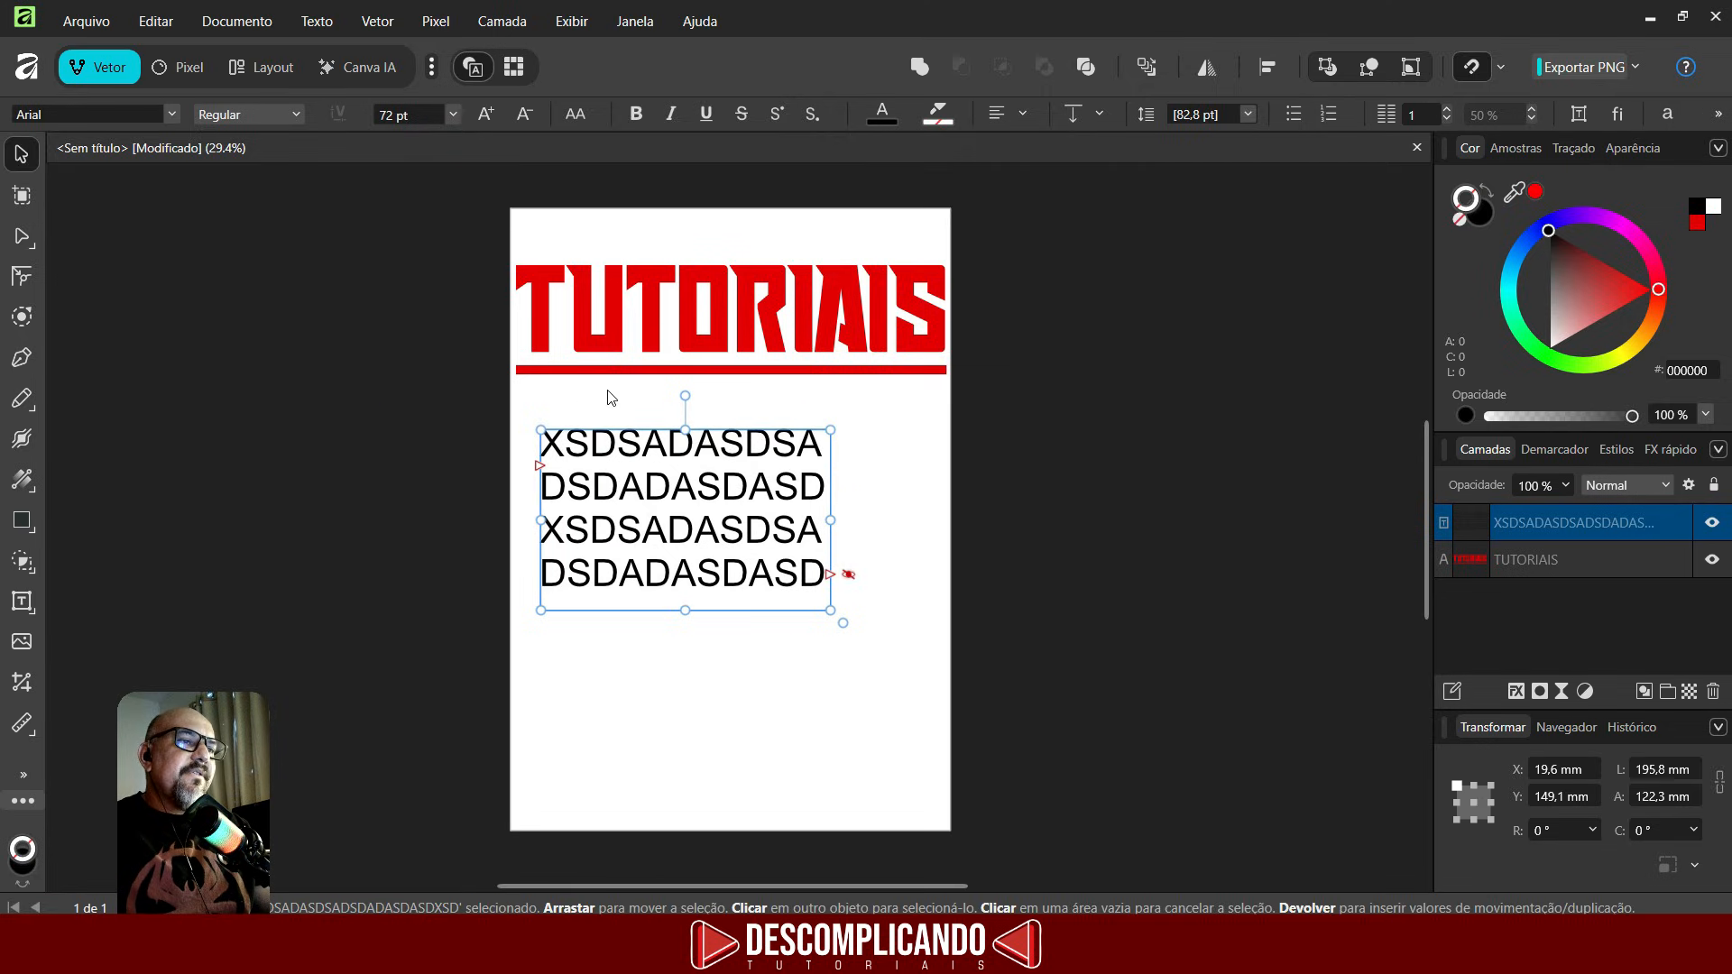
pyautogui.click(716, 309)
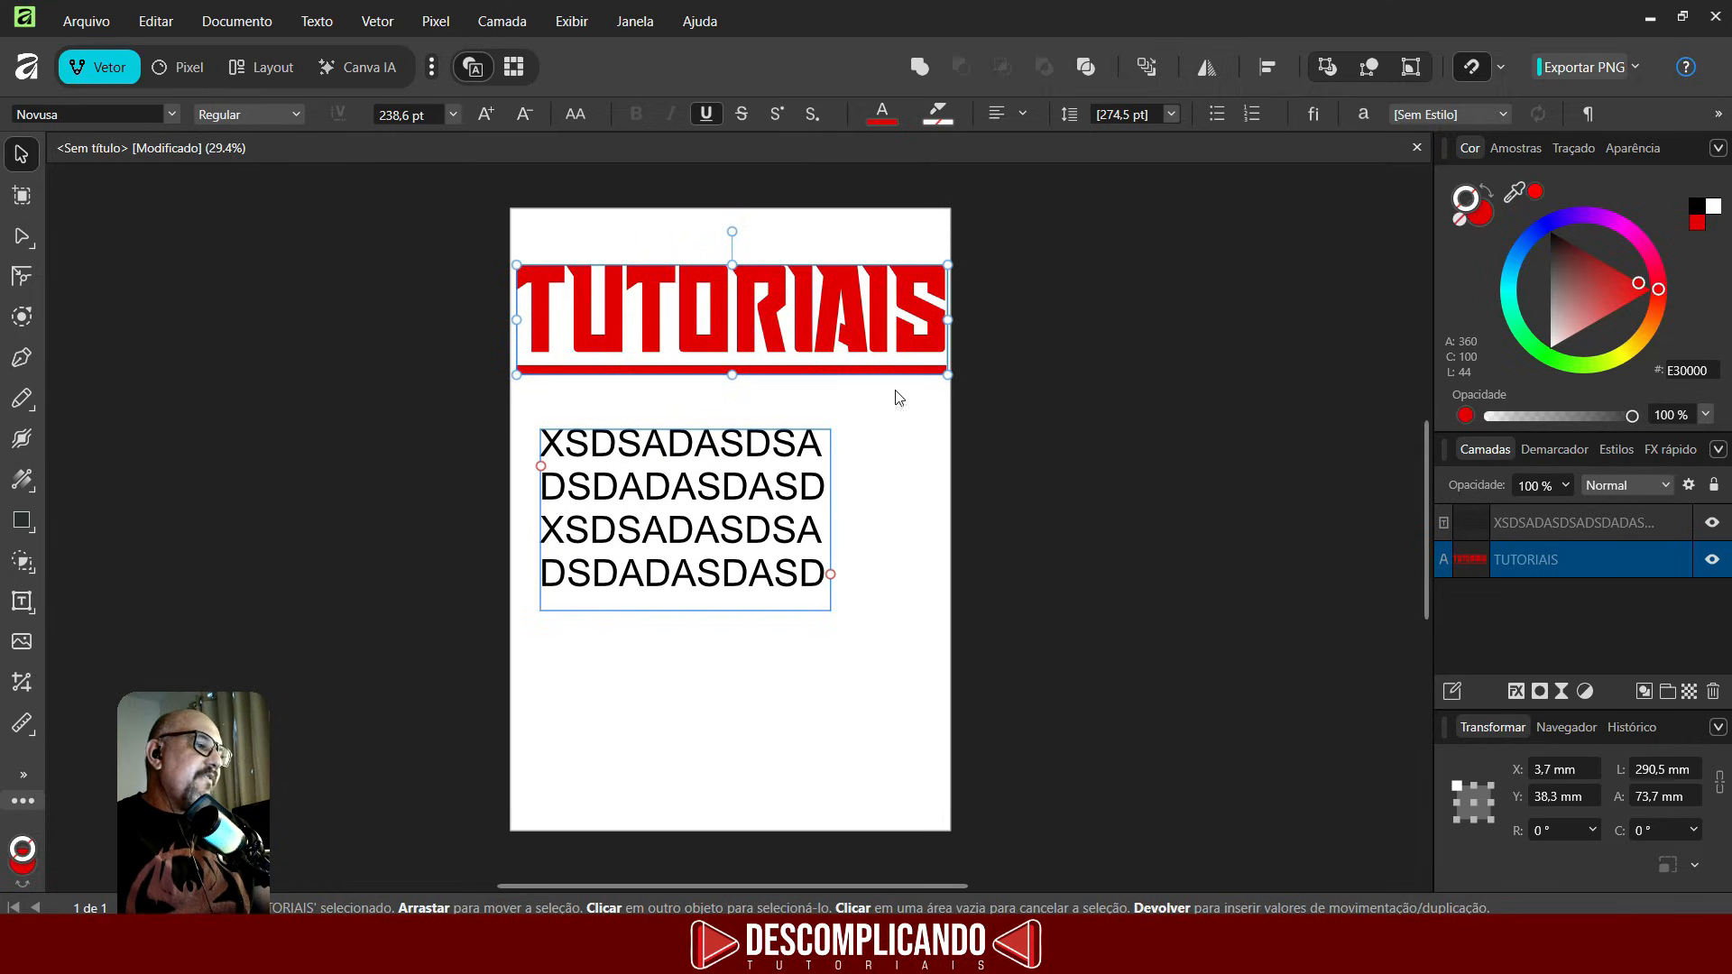
pyautogui.click(332, 439)
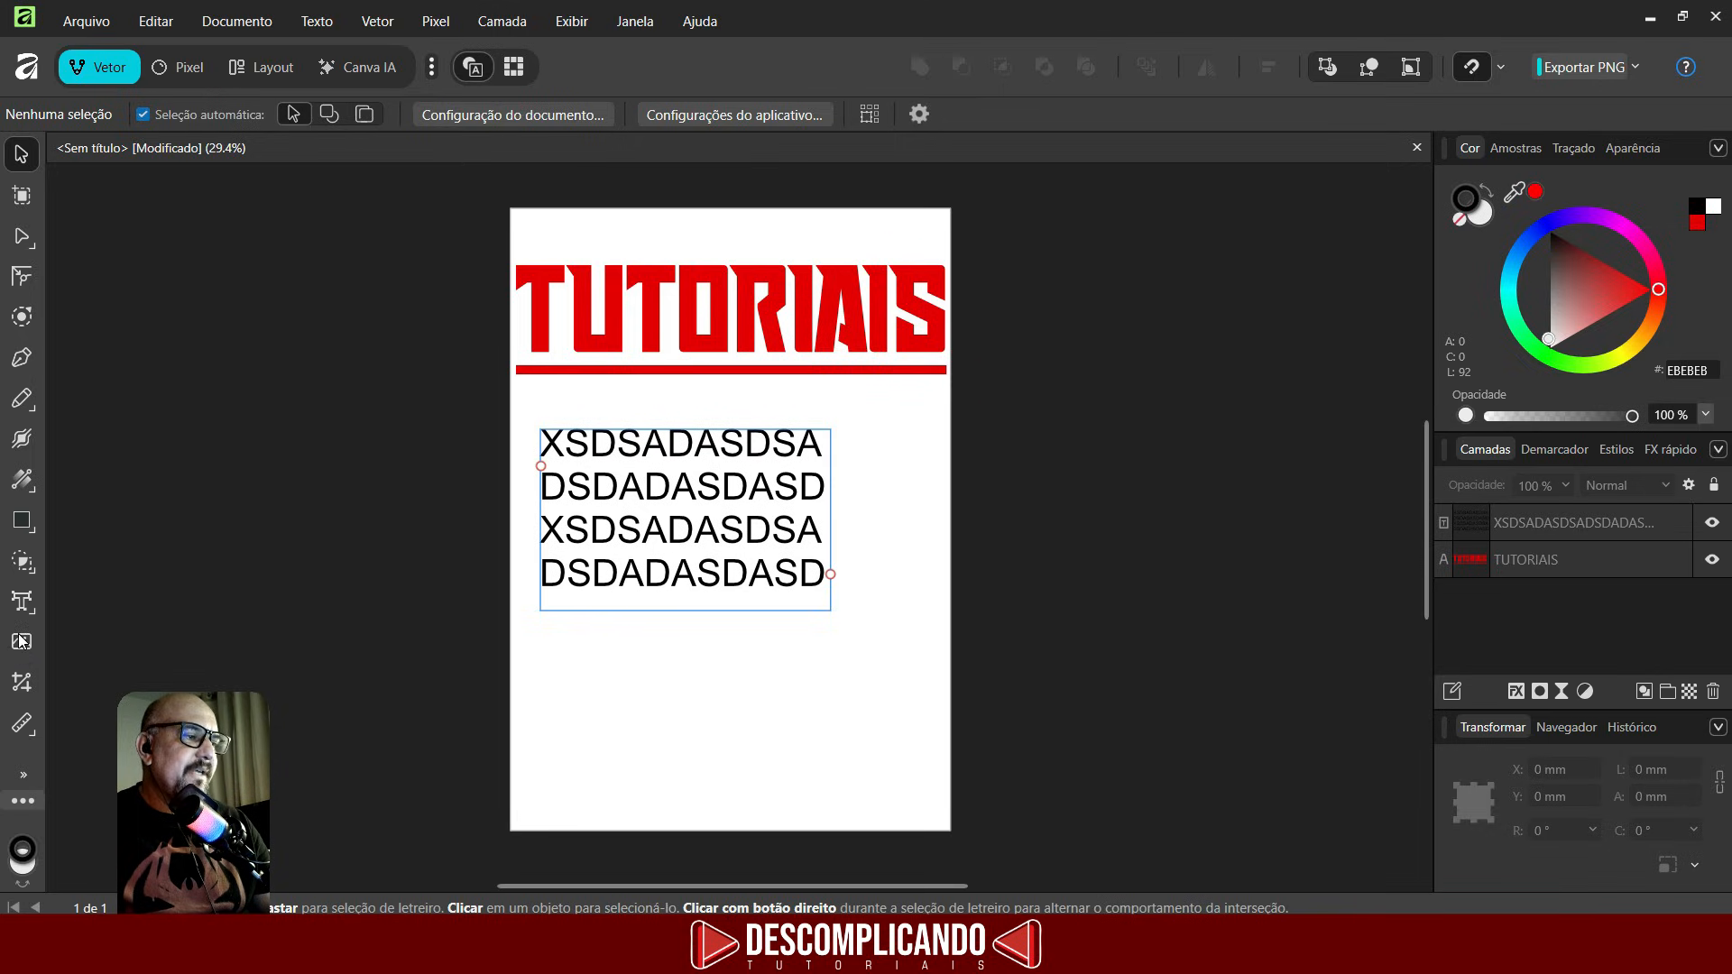
# - Place the capatt image by dragging a large frame over the page, then undo the placement
pyautogui.click(20, 641)
pyautogui.click(263, 194)
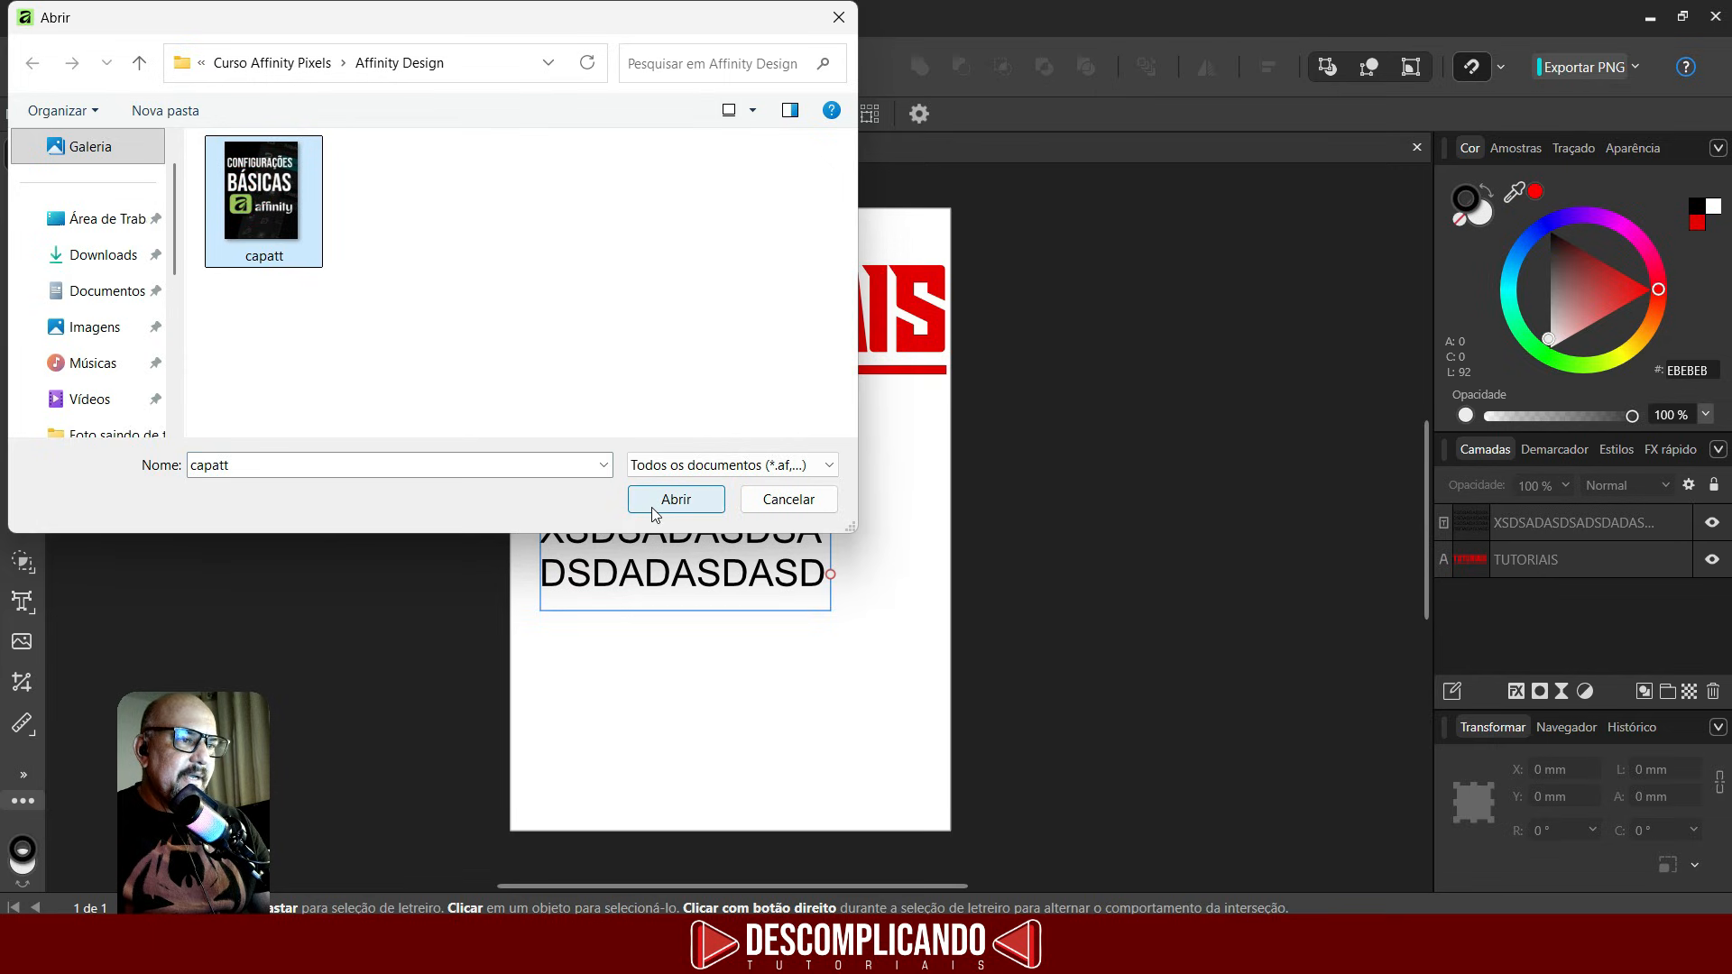
pyautogui.doubleClick(262, 203)
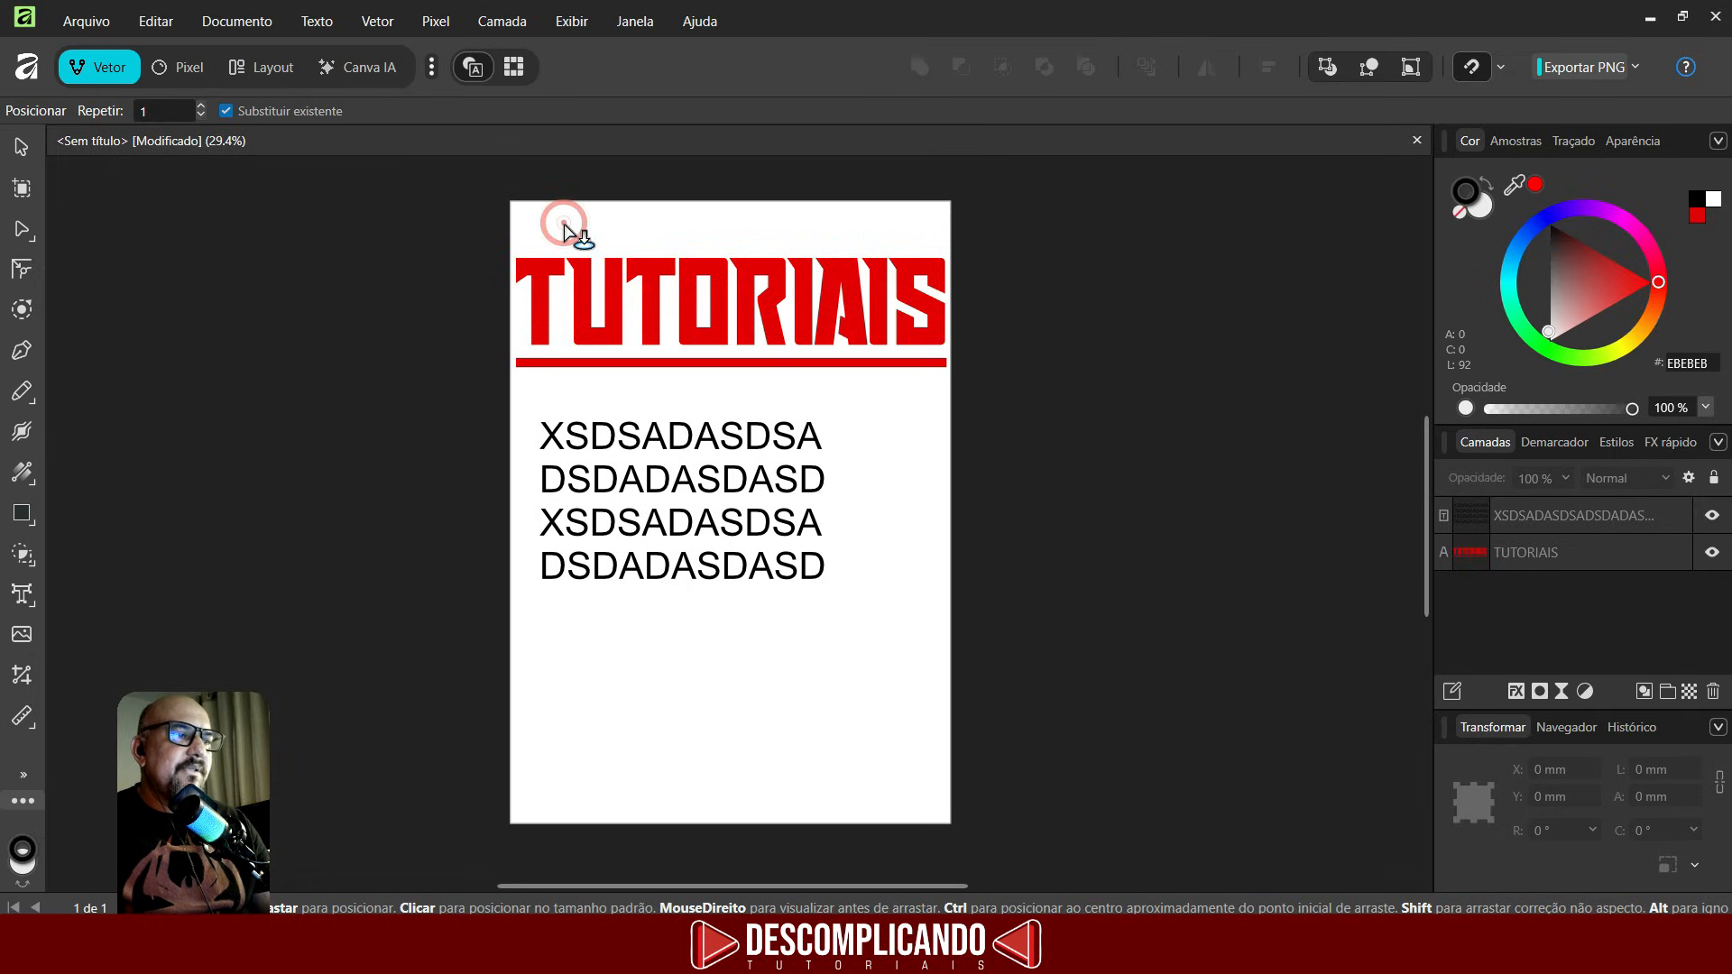
pyautogui.moveTo(564, 224); pyautogui.dragTo(832, 667)
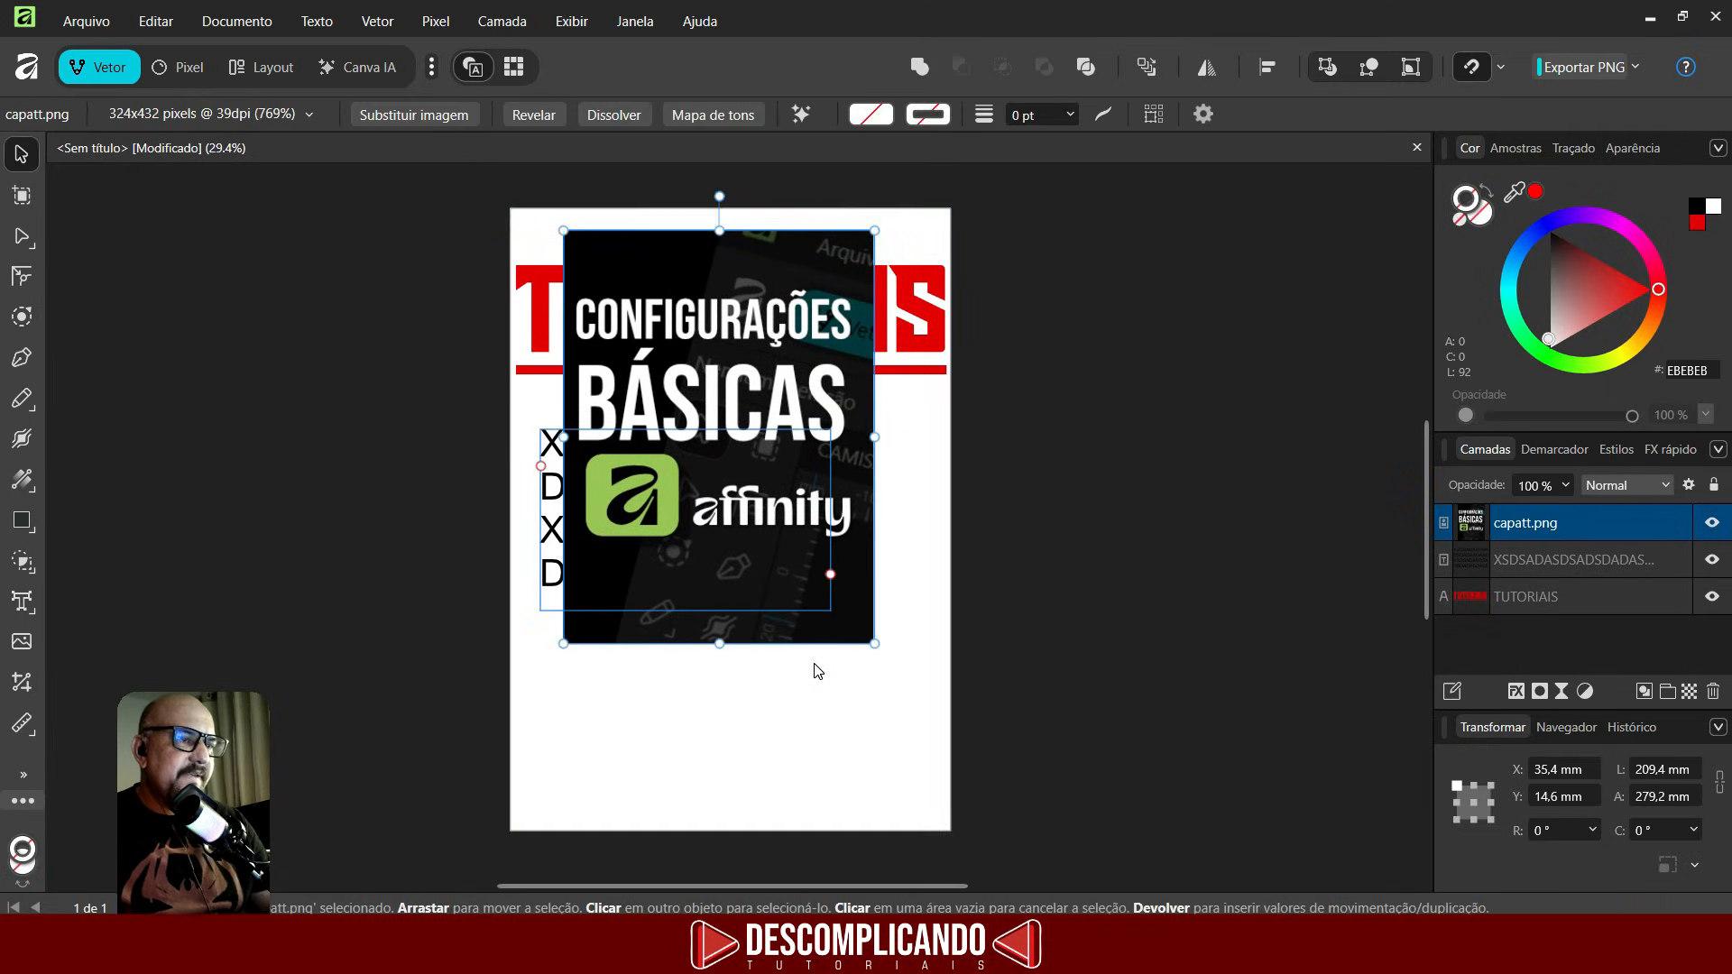
pyautogui.hotkey('ctrl', 'z')
# - Place the capatt image at its default size under the title, then delete it
pyautogui.click(22, 641)
pyautogui.click(258, 209)
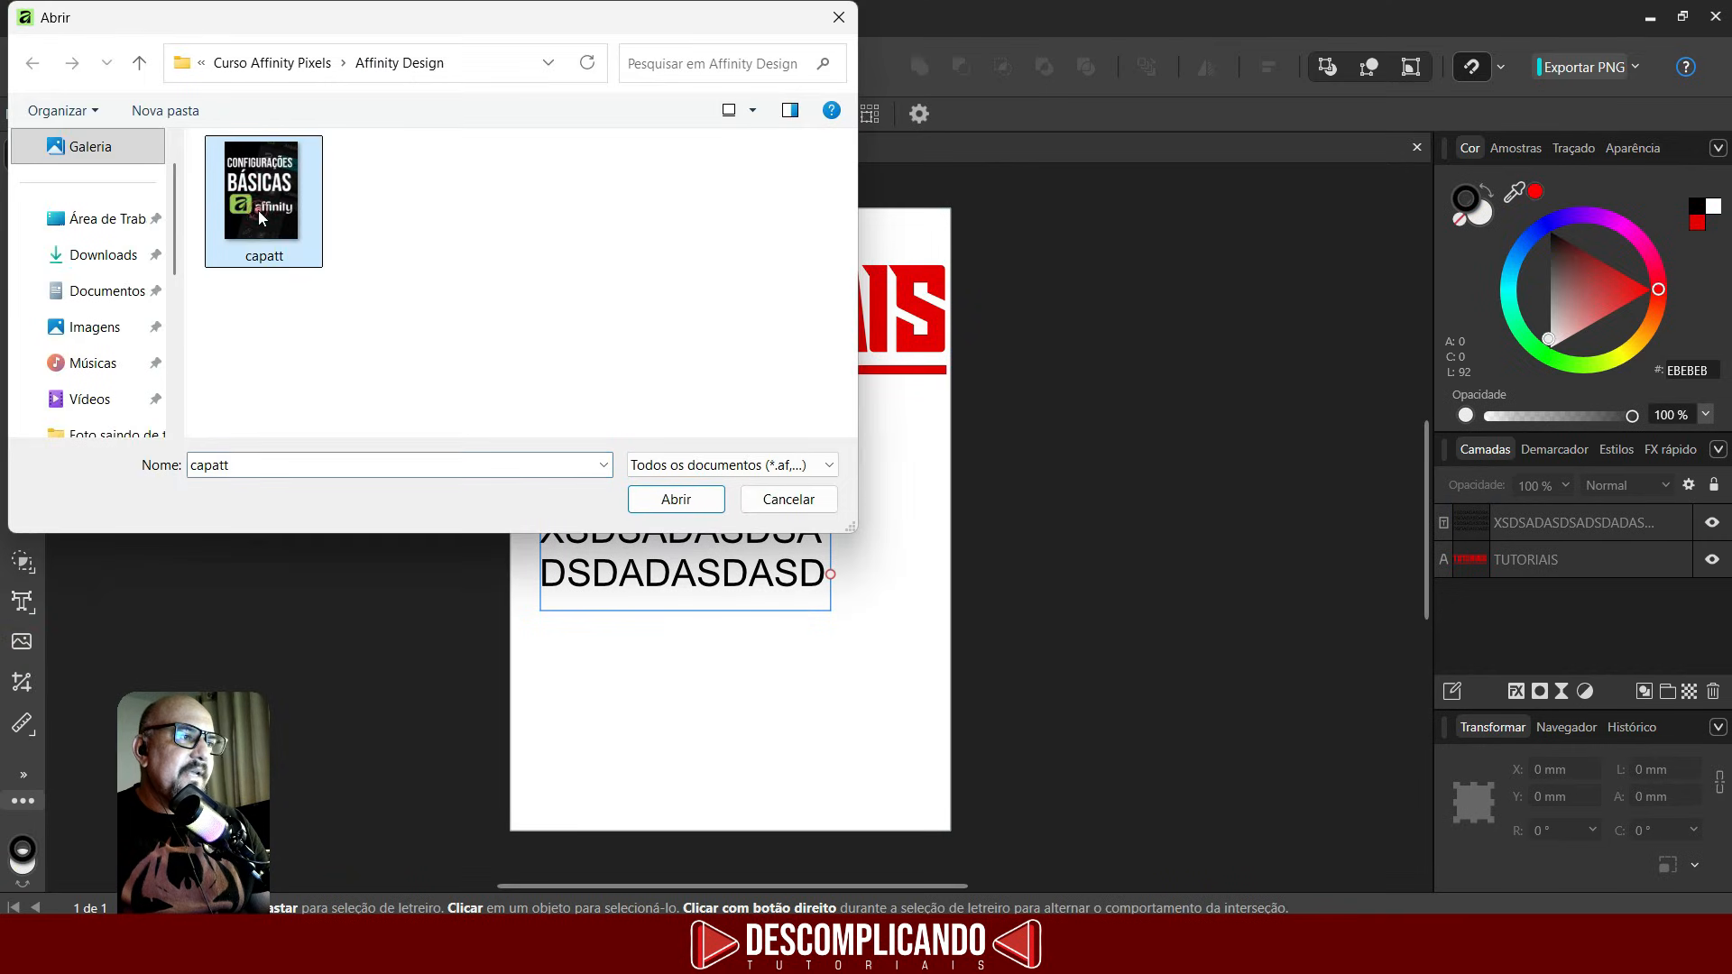
pyautogui.click(673, 499)
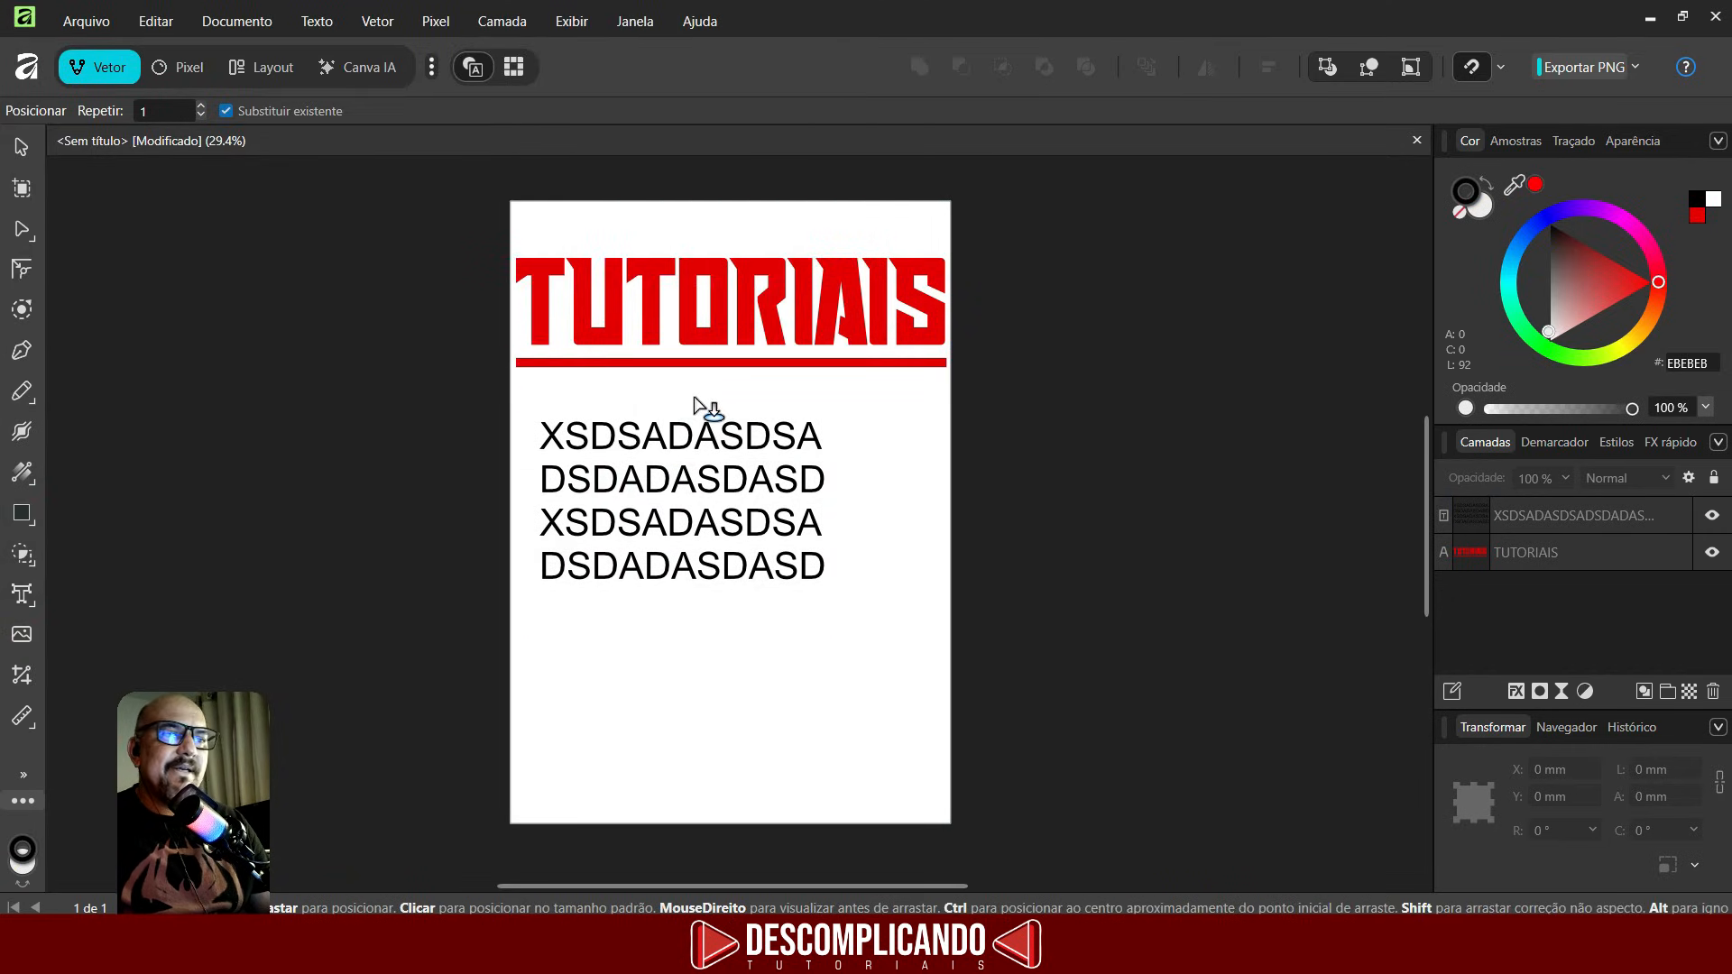
pyautogui.click(595, 386)
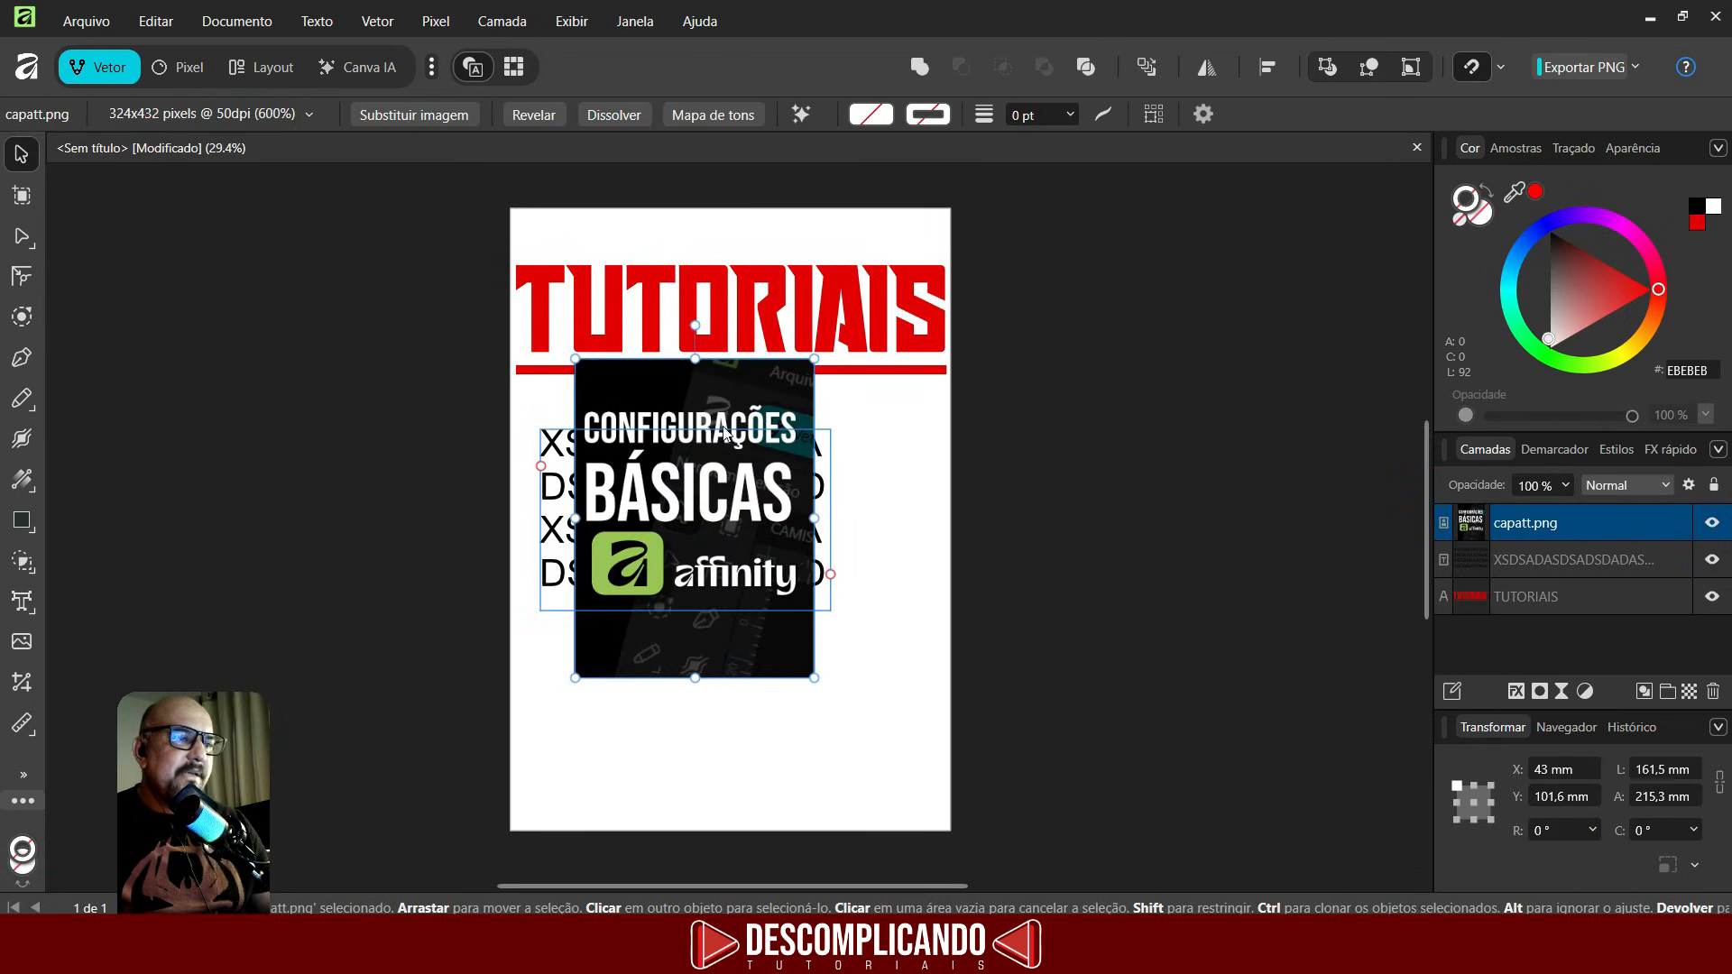
pyautogui.click(920, 553)
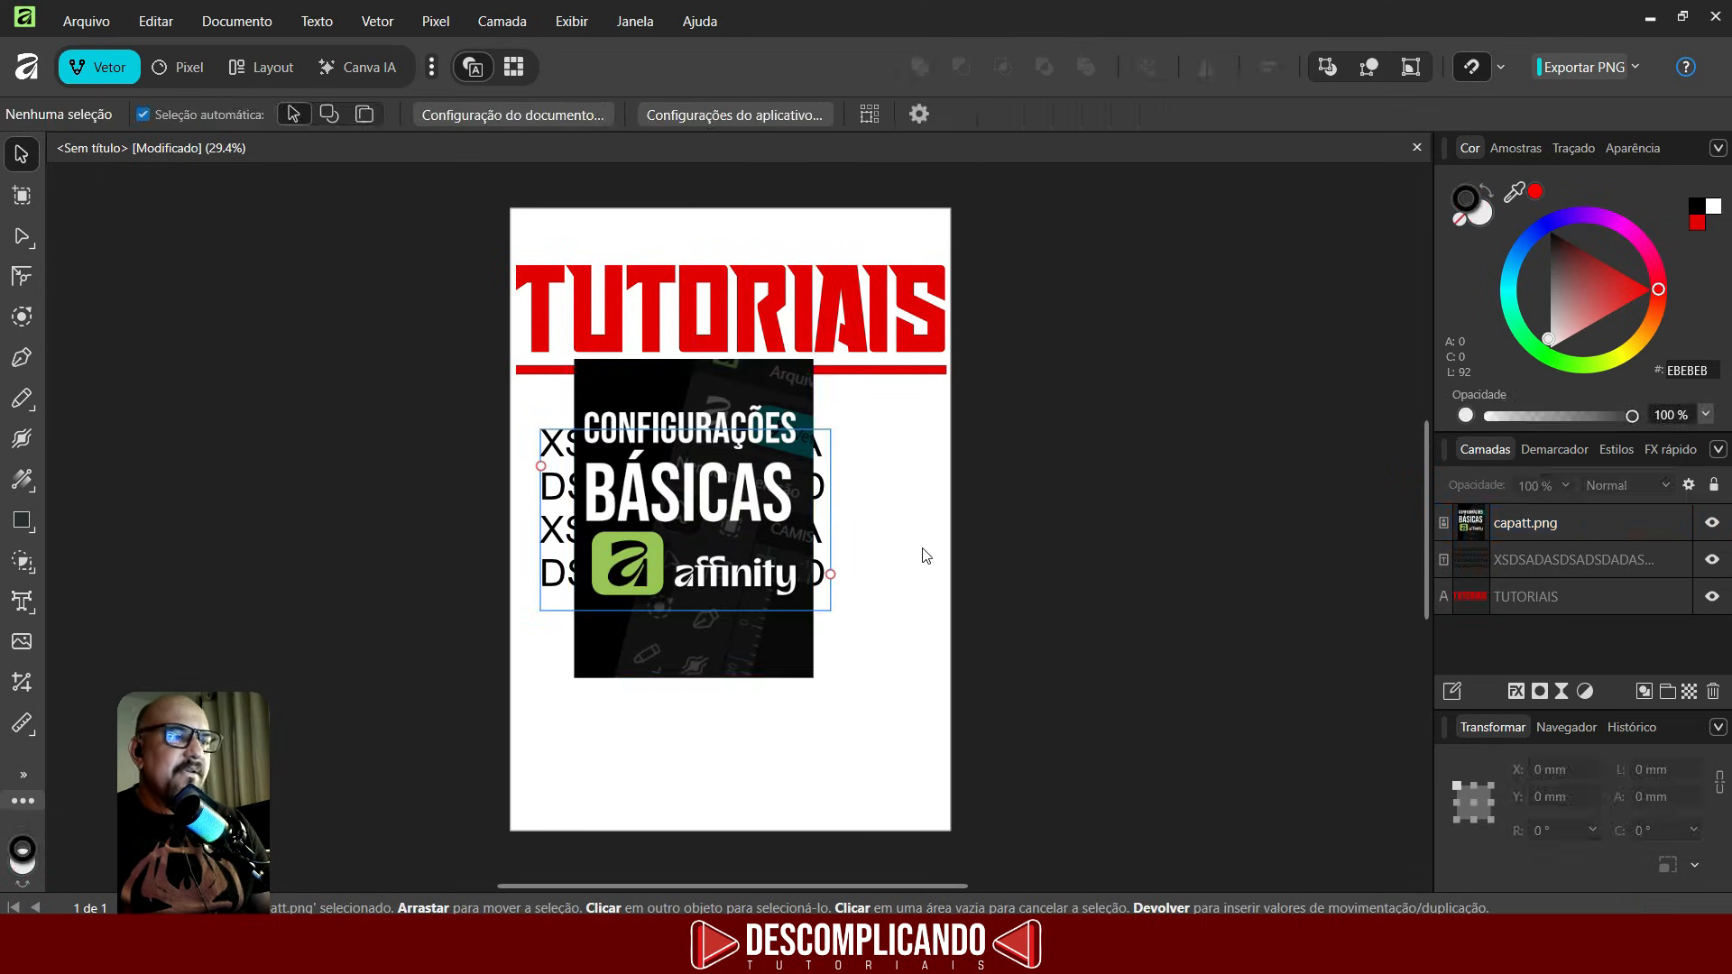
pyautogui.click(723, 386)
pyautogui.press('Delete')
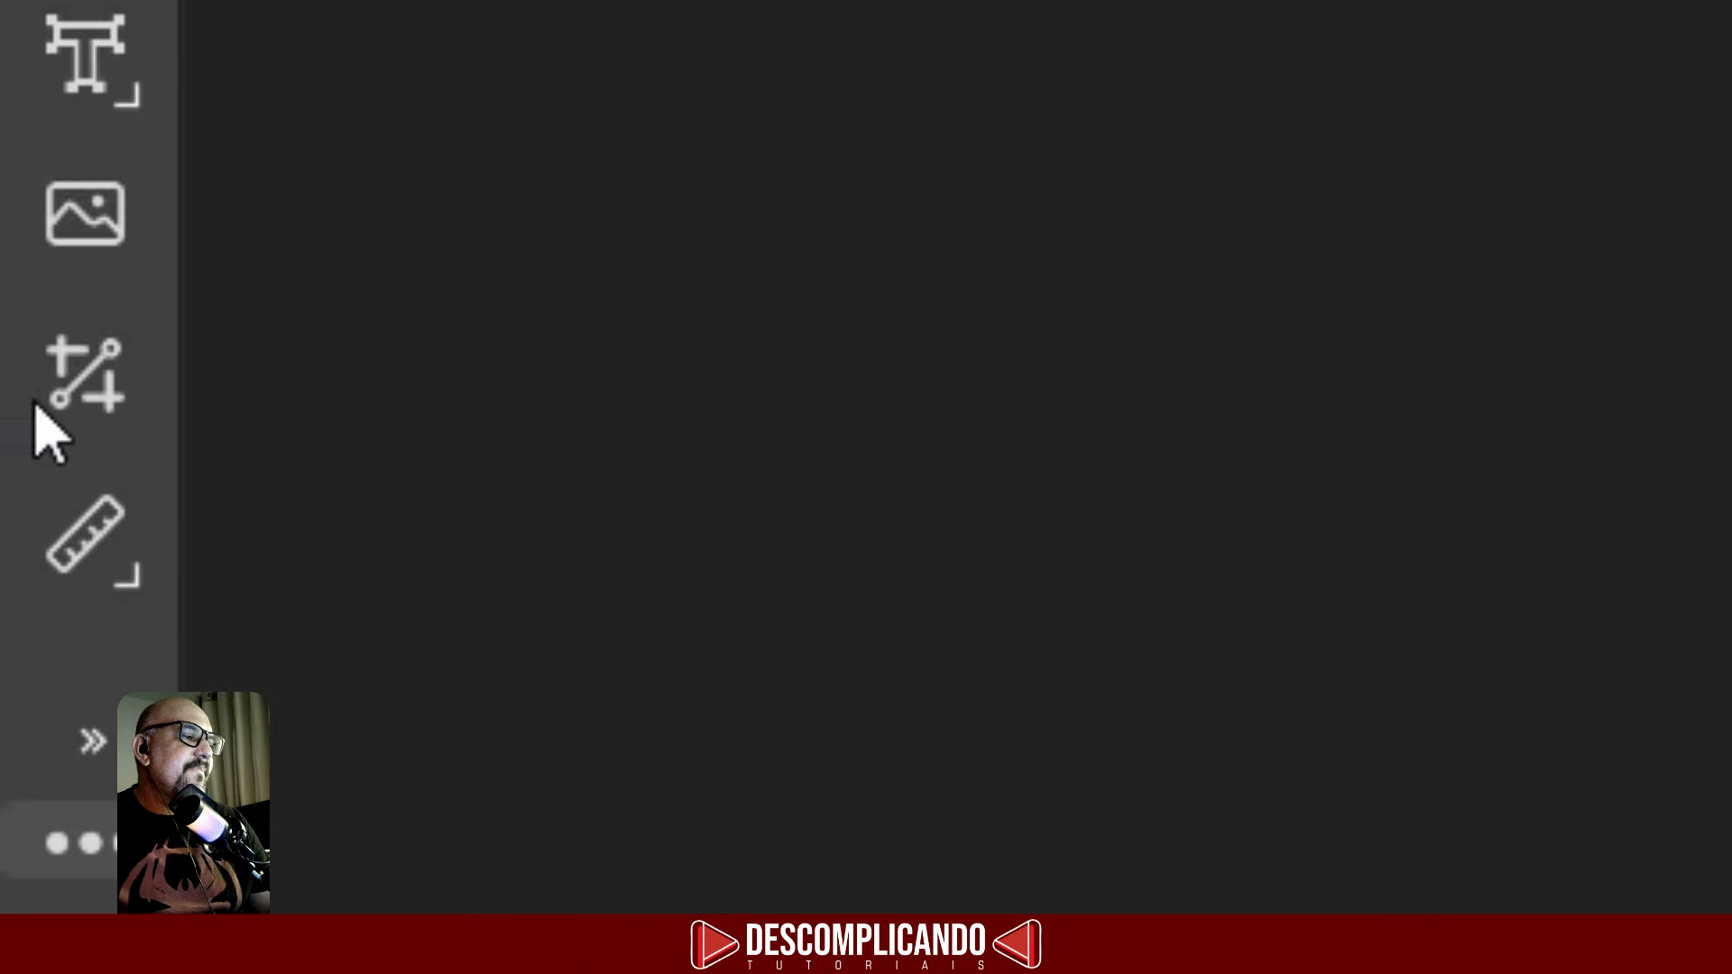
# - Draw an overlapping red rectangle, star, segment and arrow on the page
pyautogui.click(109, 386)
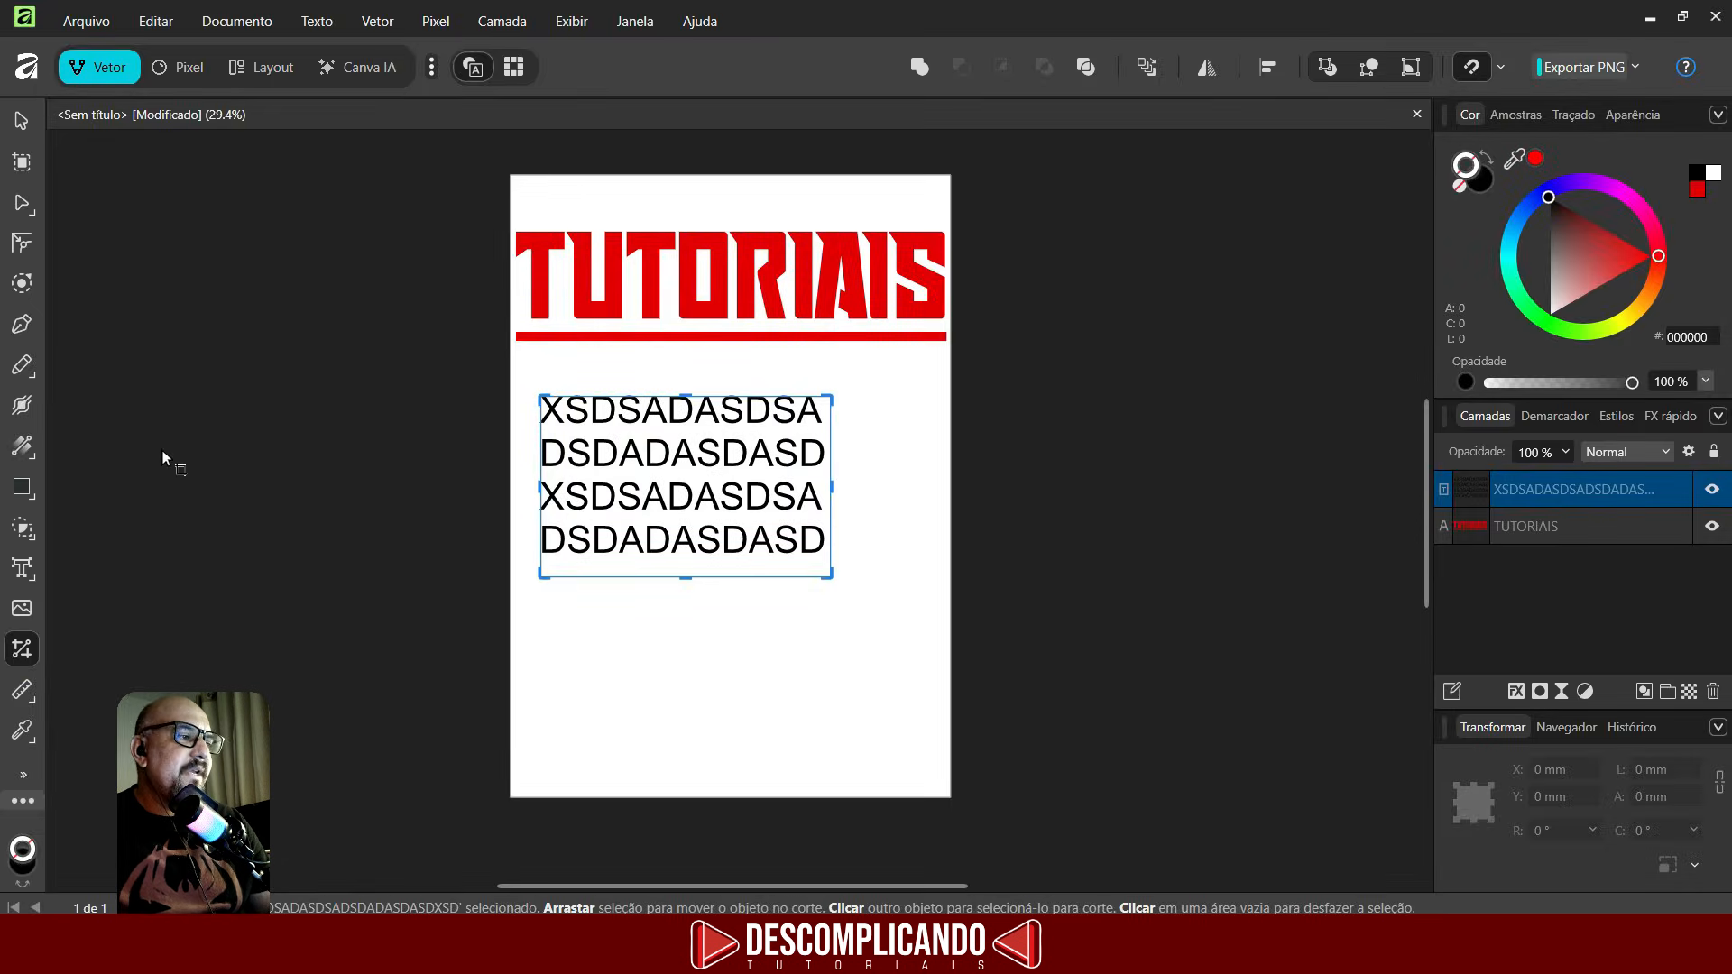
pyautogui.click(21, 495)
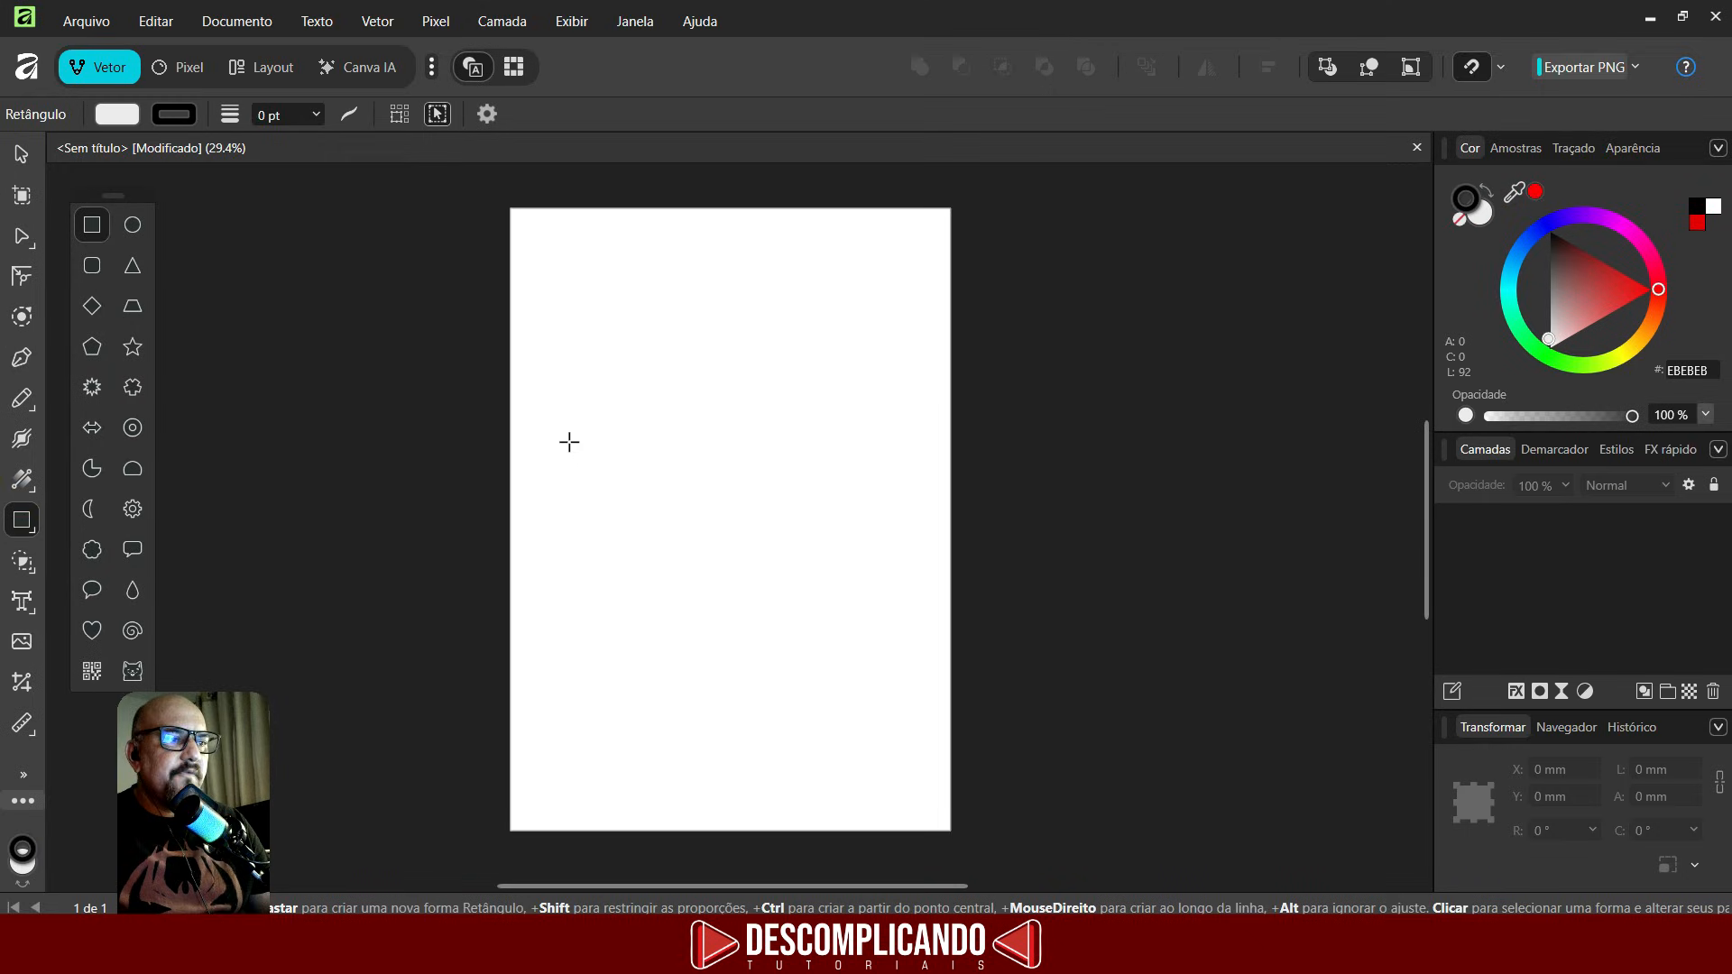
pyautogui.moveTo(532, 401); pyautogui.dragTo(673, 577)
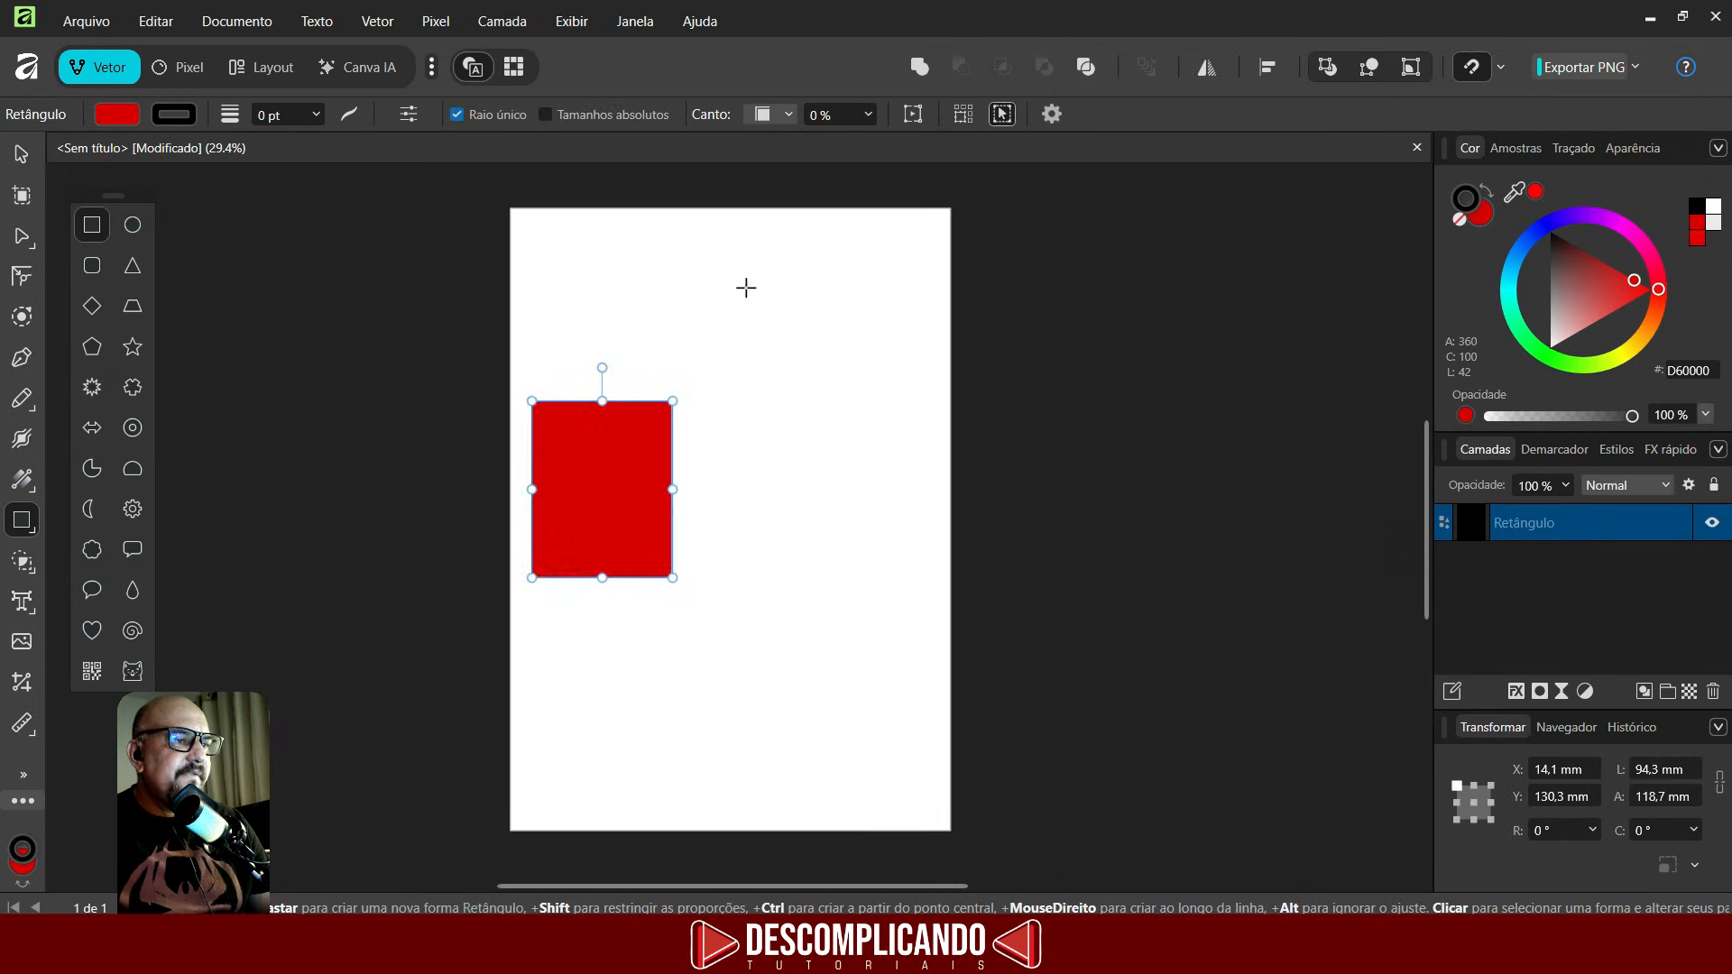
pyautogui.click(746, 286)
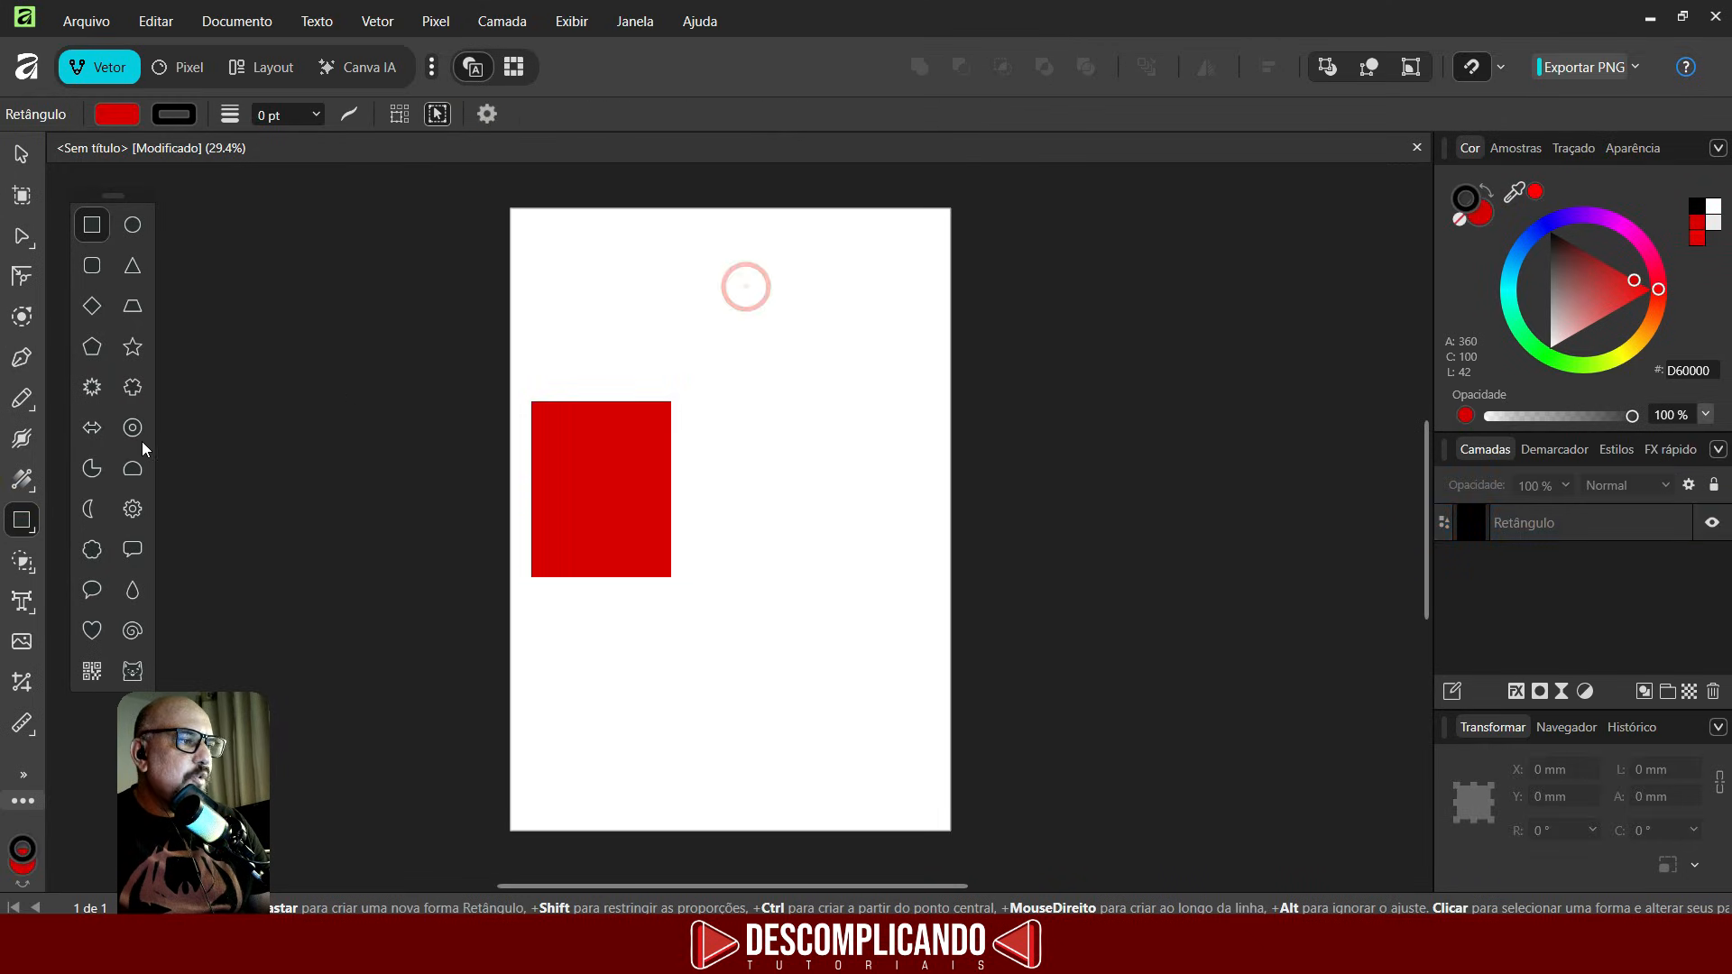
pyautogui.click(133, 346)
pyautogui.moveTo(660, 467); pyautogui.dragTo(793, 627)
pyautogui.moveTo(792, 627); pyautogui.dragTo(793, 627)
pyautogui.moveTo(665, 374); pyautogui.dragTo(857, 492)
pyautogui.moveTo(710, 490); pyautogui.dragTo(945, 624)
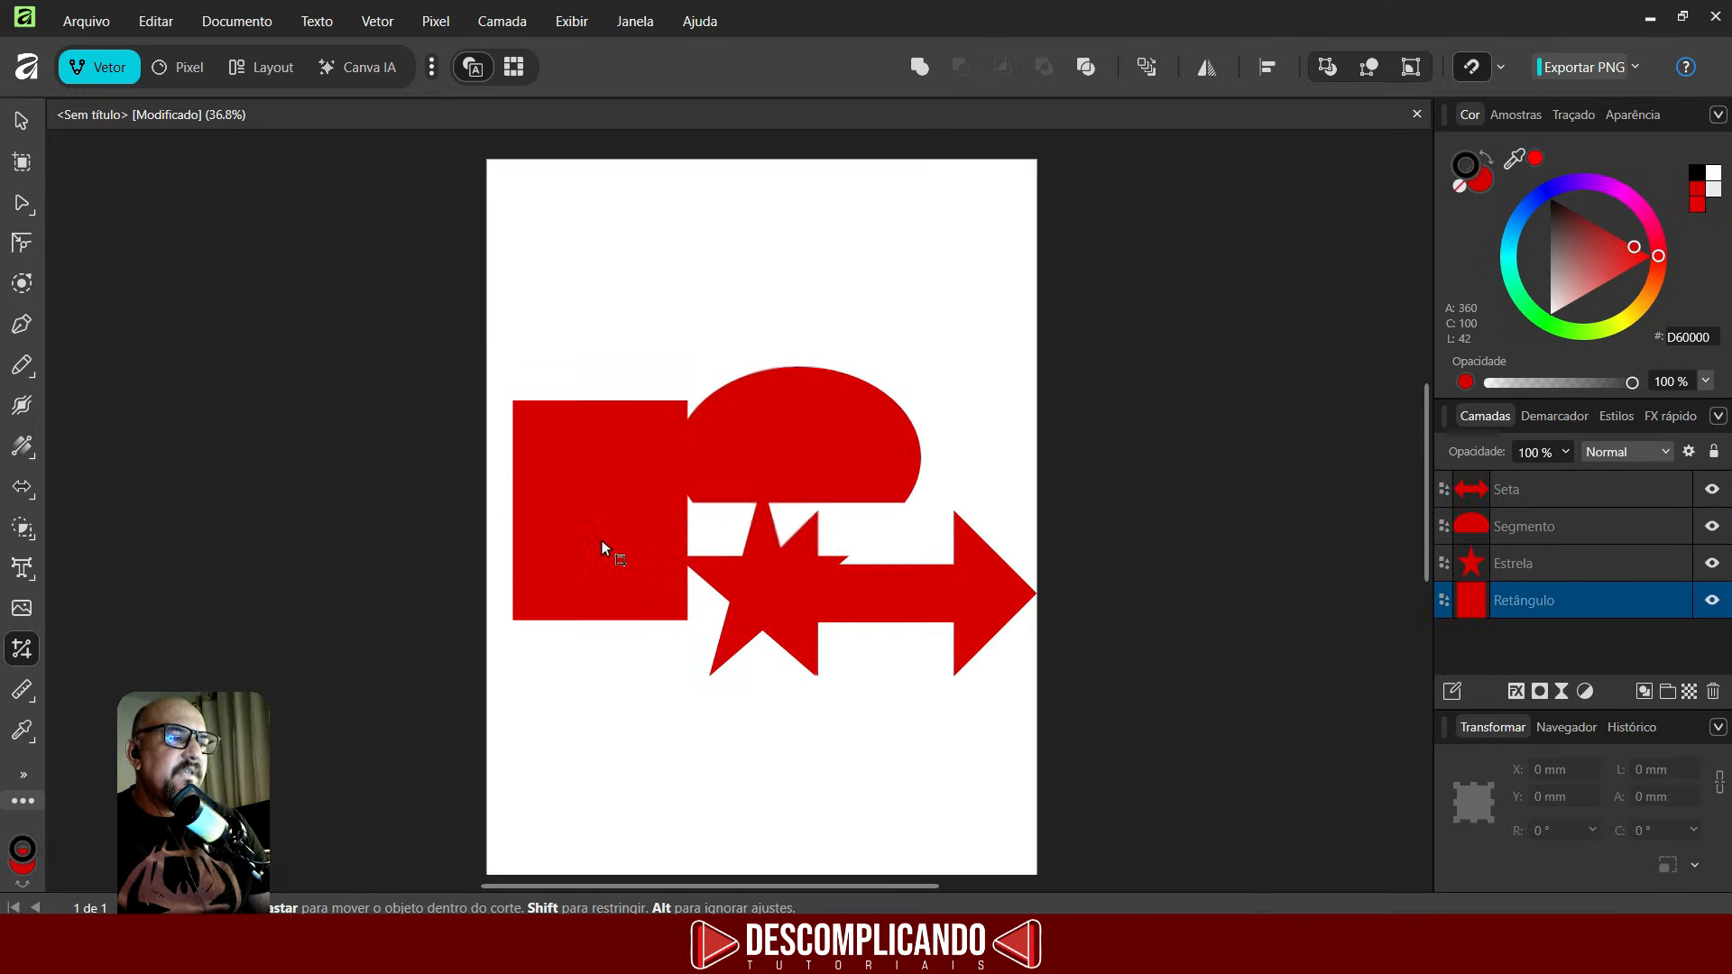
# - Crop the rectangle from its top and right edges with the Vector Crop tool
pyautogui.click(607, 545)
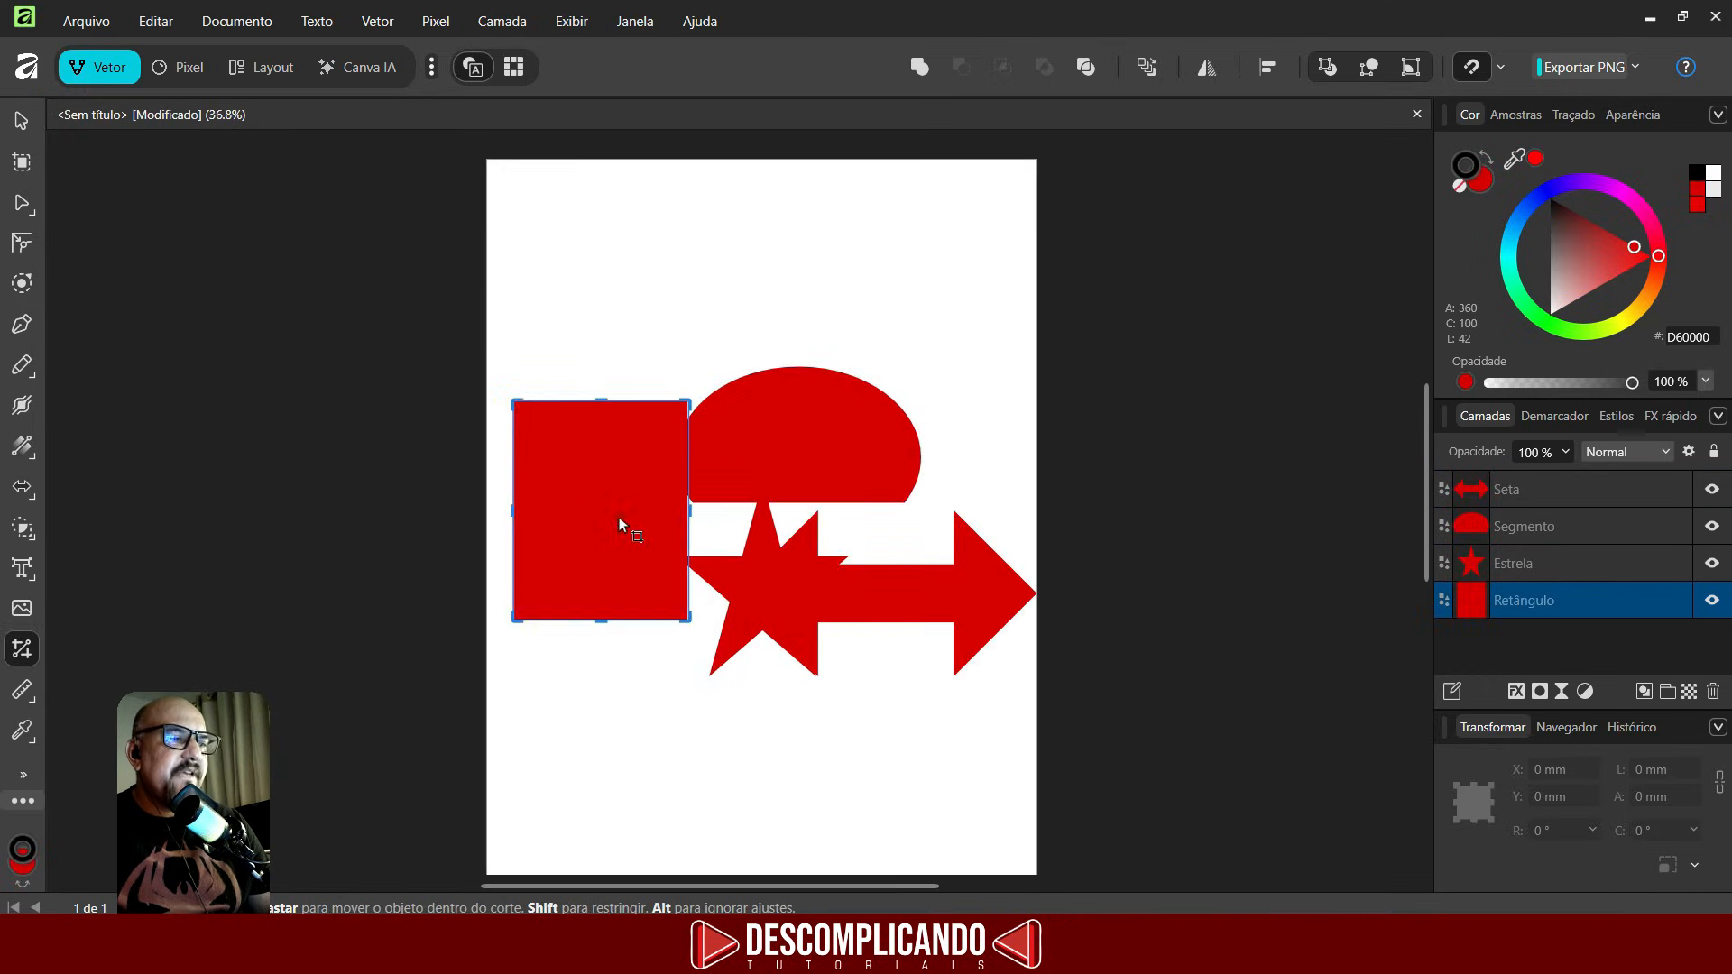
pyautogui.scroll(2, 599, 514)
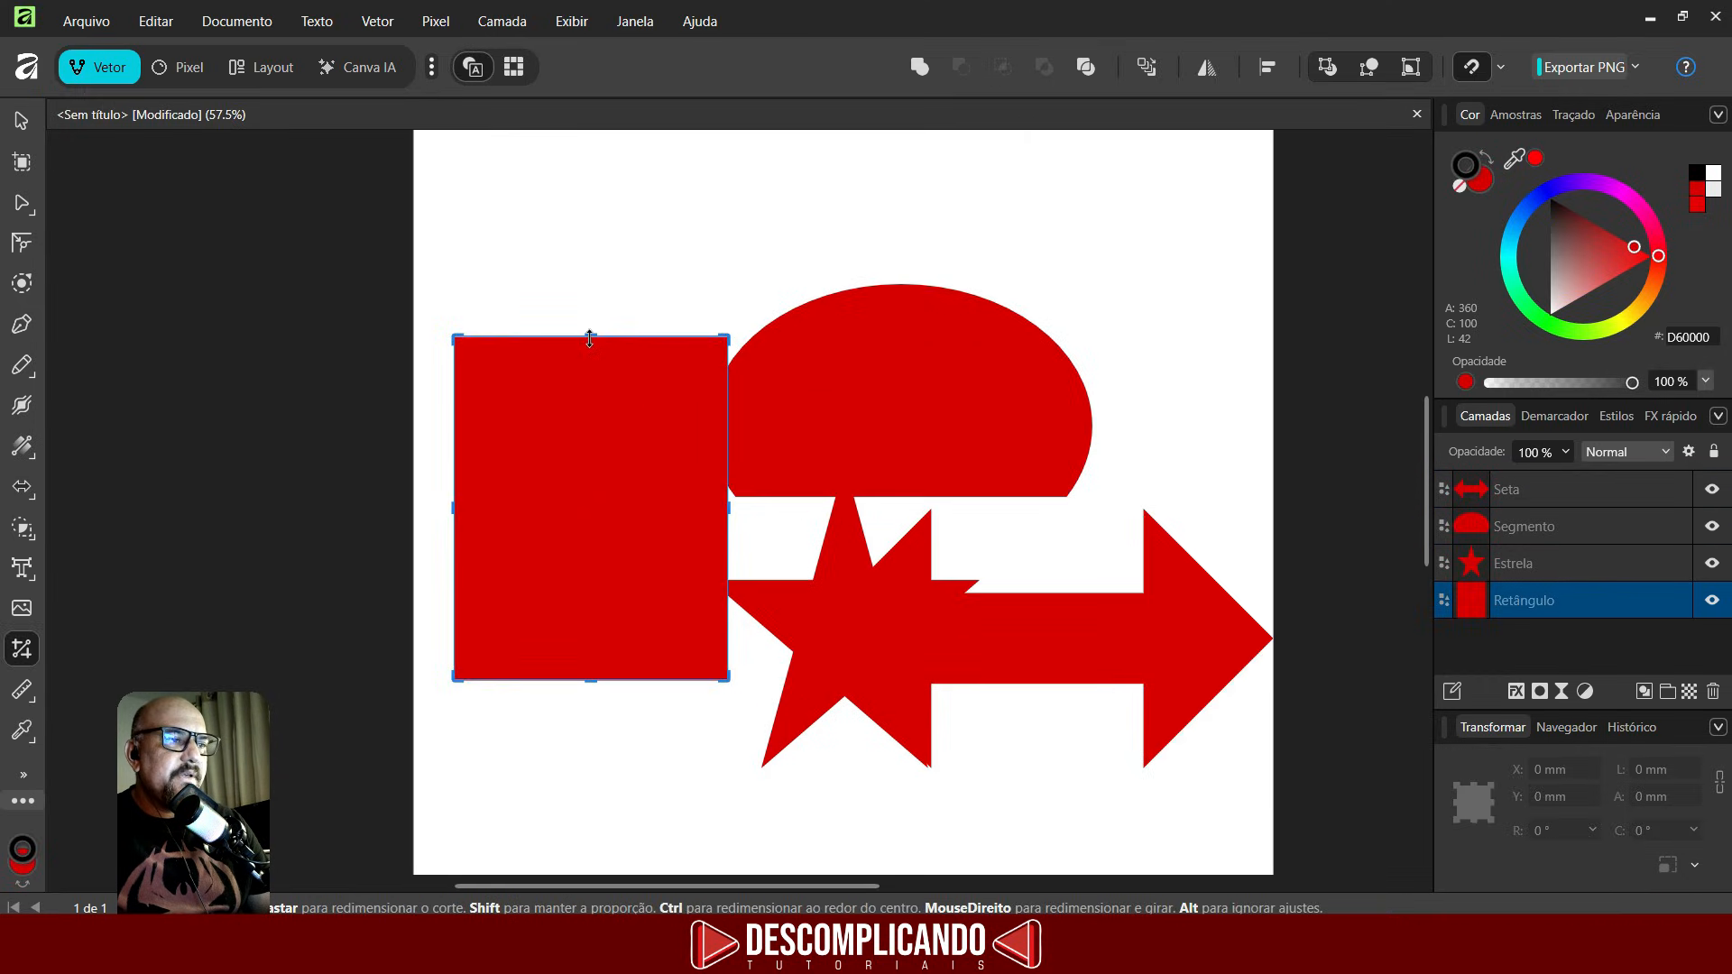
pyautogui.moveTo(596, 341); pyautogui.dragTo(596, 424)
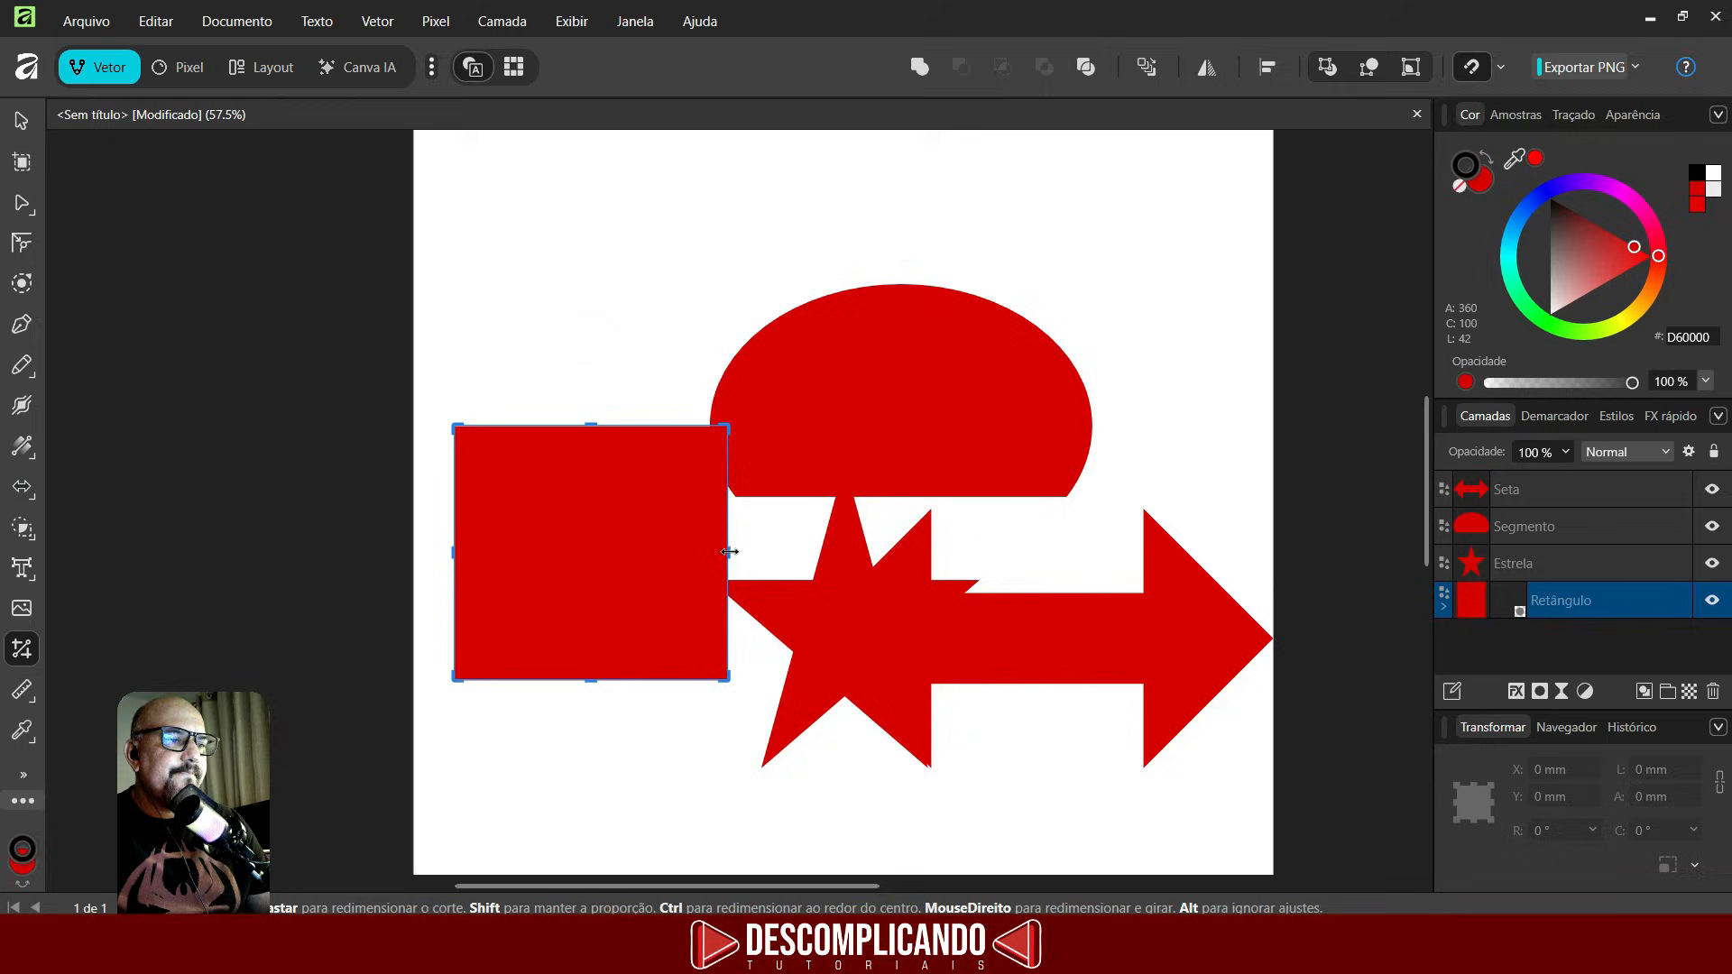
pyautogui.moveTo(729, 552); pyautogui.dragTo(615, 552)
# - Crop the segment shape from its left, bottom and top edges
pyautogui.click(740, 444)
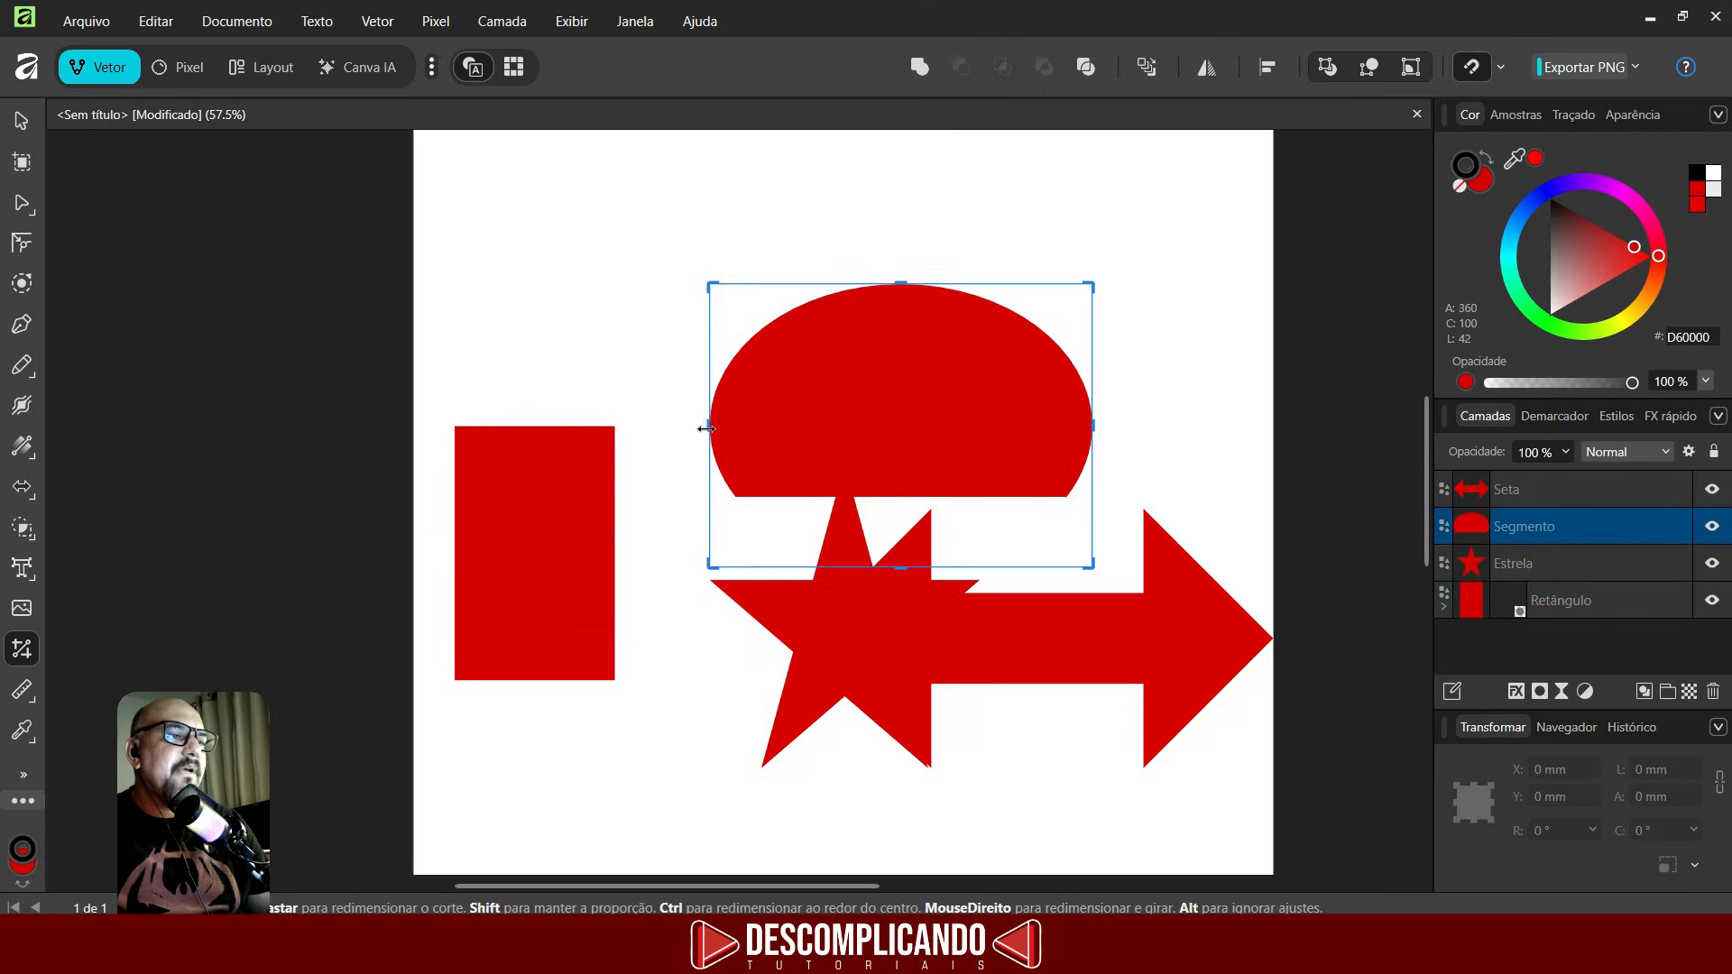
pyautogui.moveTo(710, 425); pyautogui.dragTo(879, 425)
pyautogui.moveTo(1002, 426); pyautogui.dragTo(998, 426)
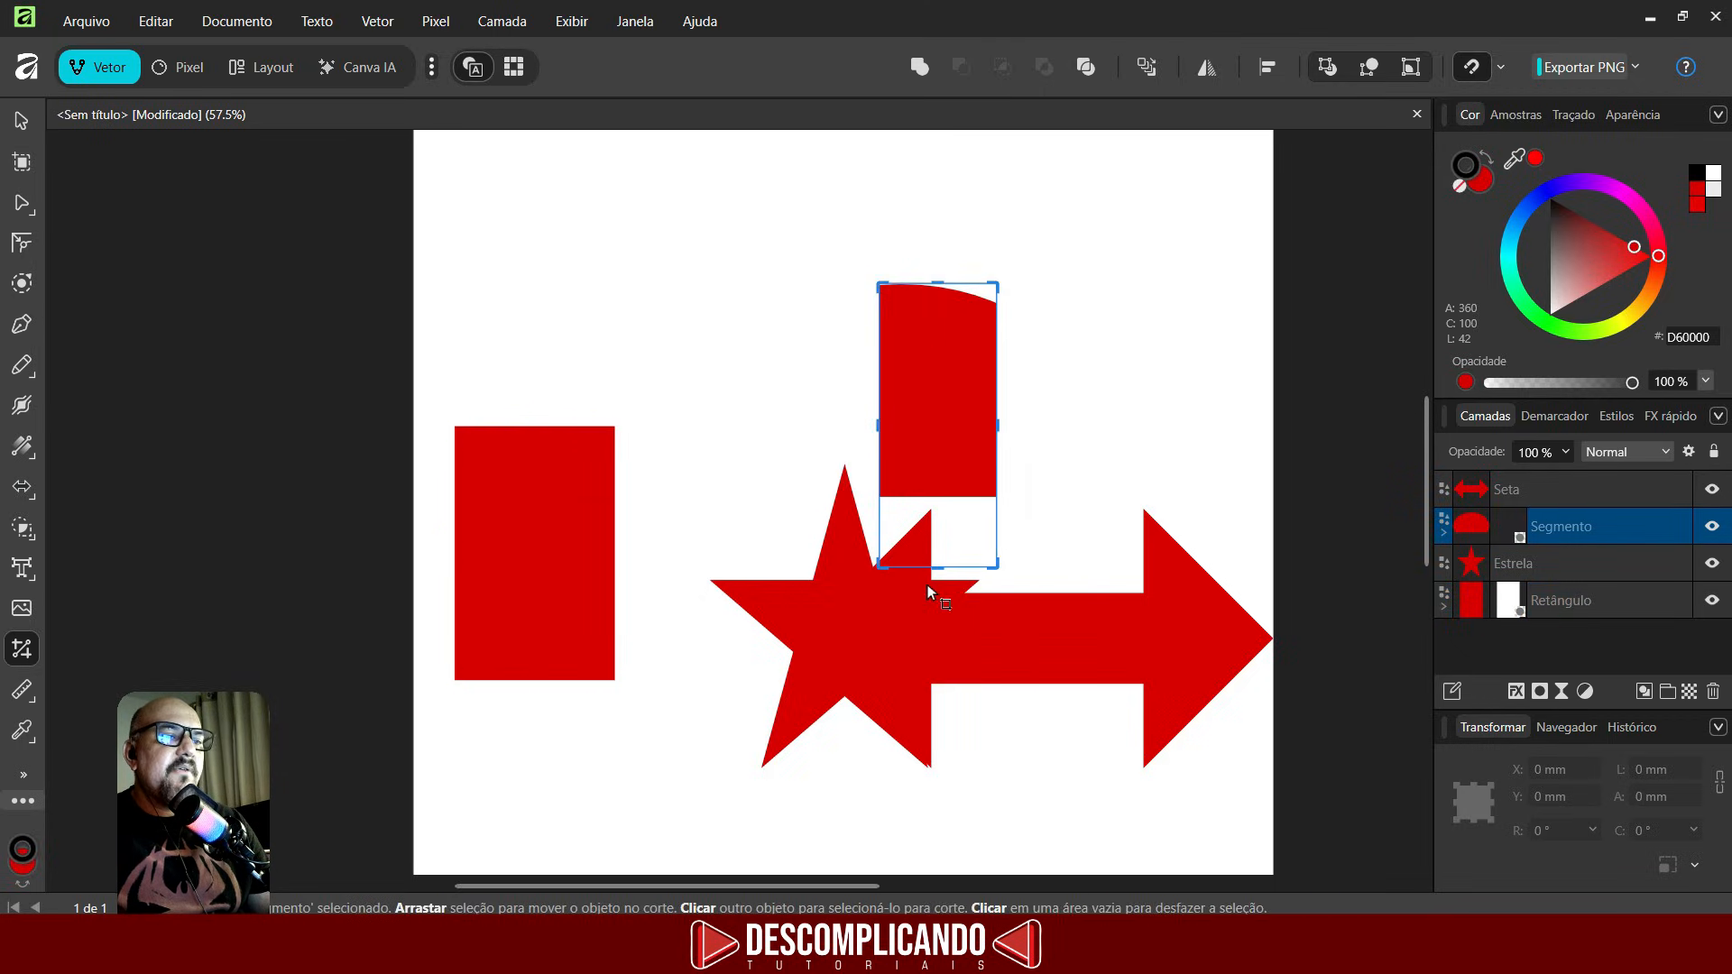
pyautogui.moveTo(938, 566); pyautogui.dragTo(938, 476)
pyautogui.moveTo(941, 283); pyautogui.dragTo(941, 322)
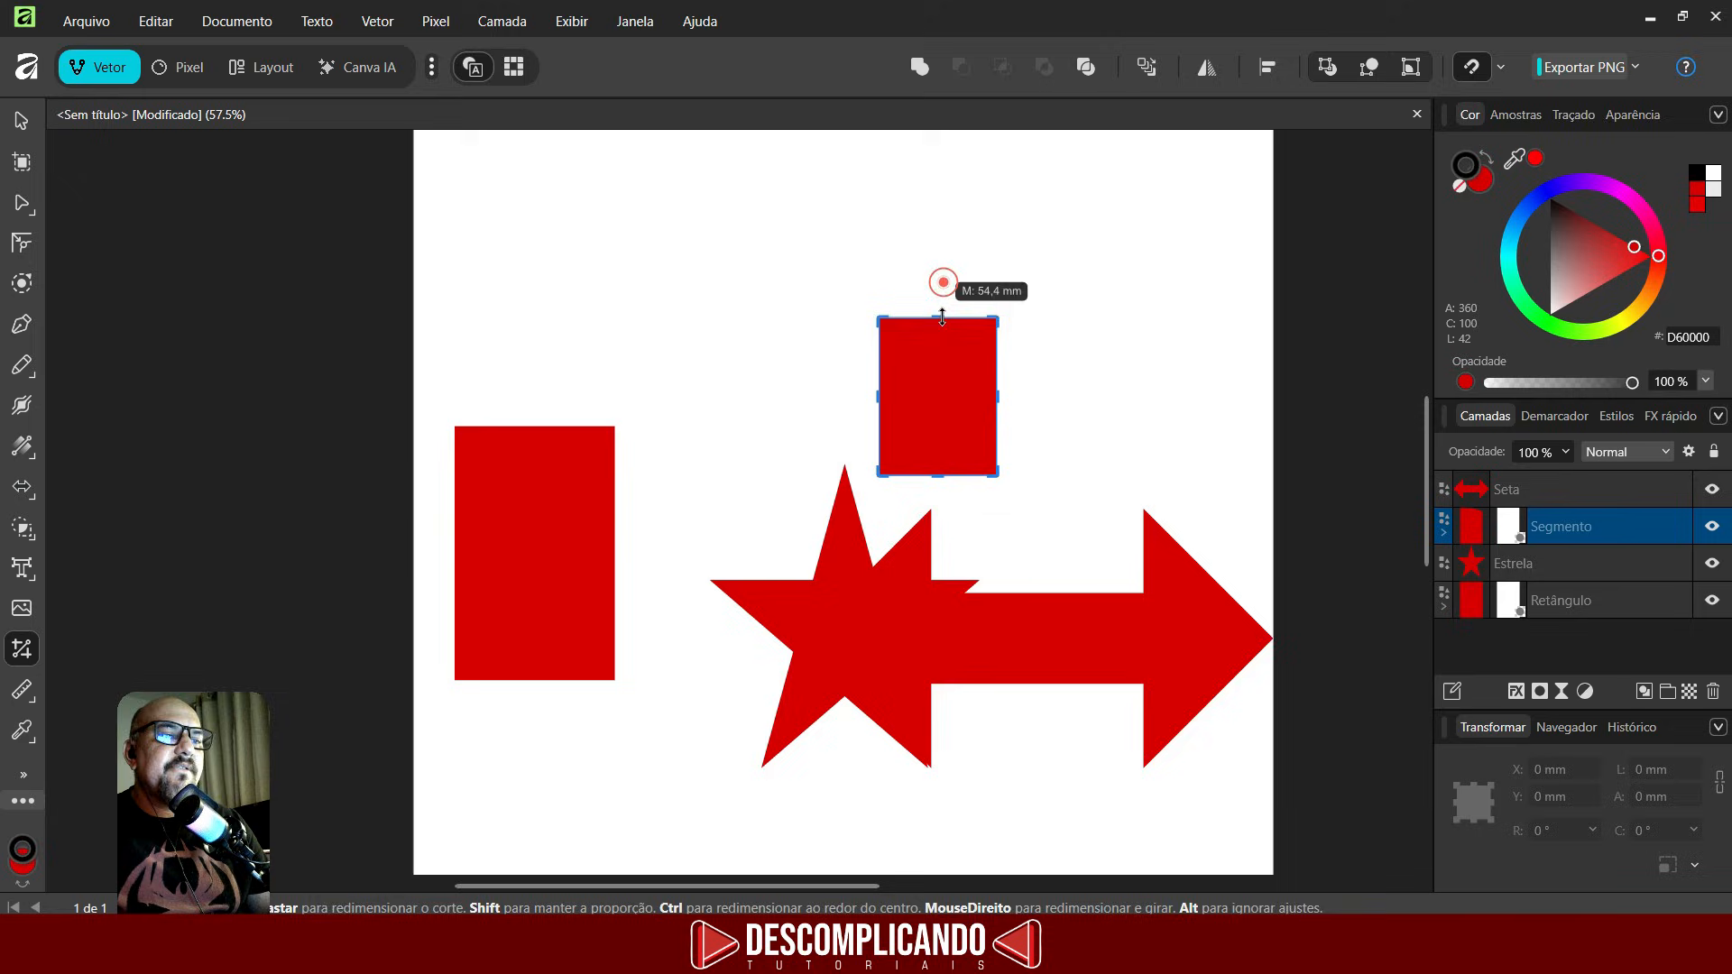
# - Crop the arrow from its left edge, then undo the last three crops
pyautogui.click(1017, 600)
pyautogui.moveTo(804, 637); pyautogui.dragTo(1023, 637)
pyautogui.hotkey('ctrl', 'z')
pyautogui.hotkey('ctrl', 'z')
pyautogui.hotkey('ctrl', 'z')
pyautogui.hotkey('ctrl', 'z')
pyautogui.hotkey('ctrl', 'z')
pyautogui.hotkey('ctrl', 'z')
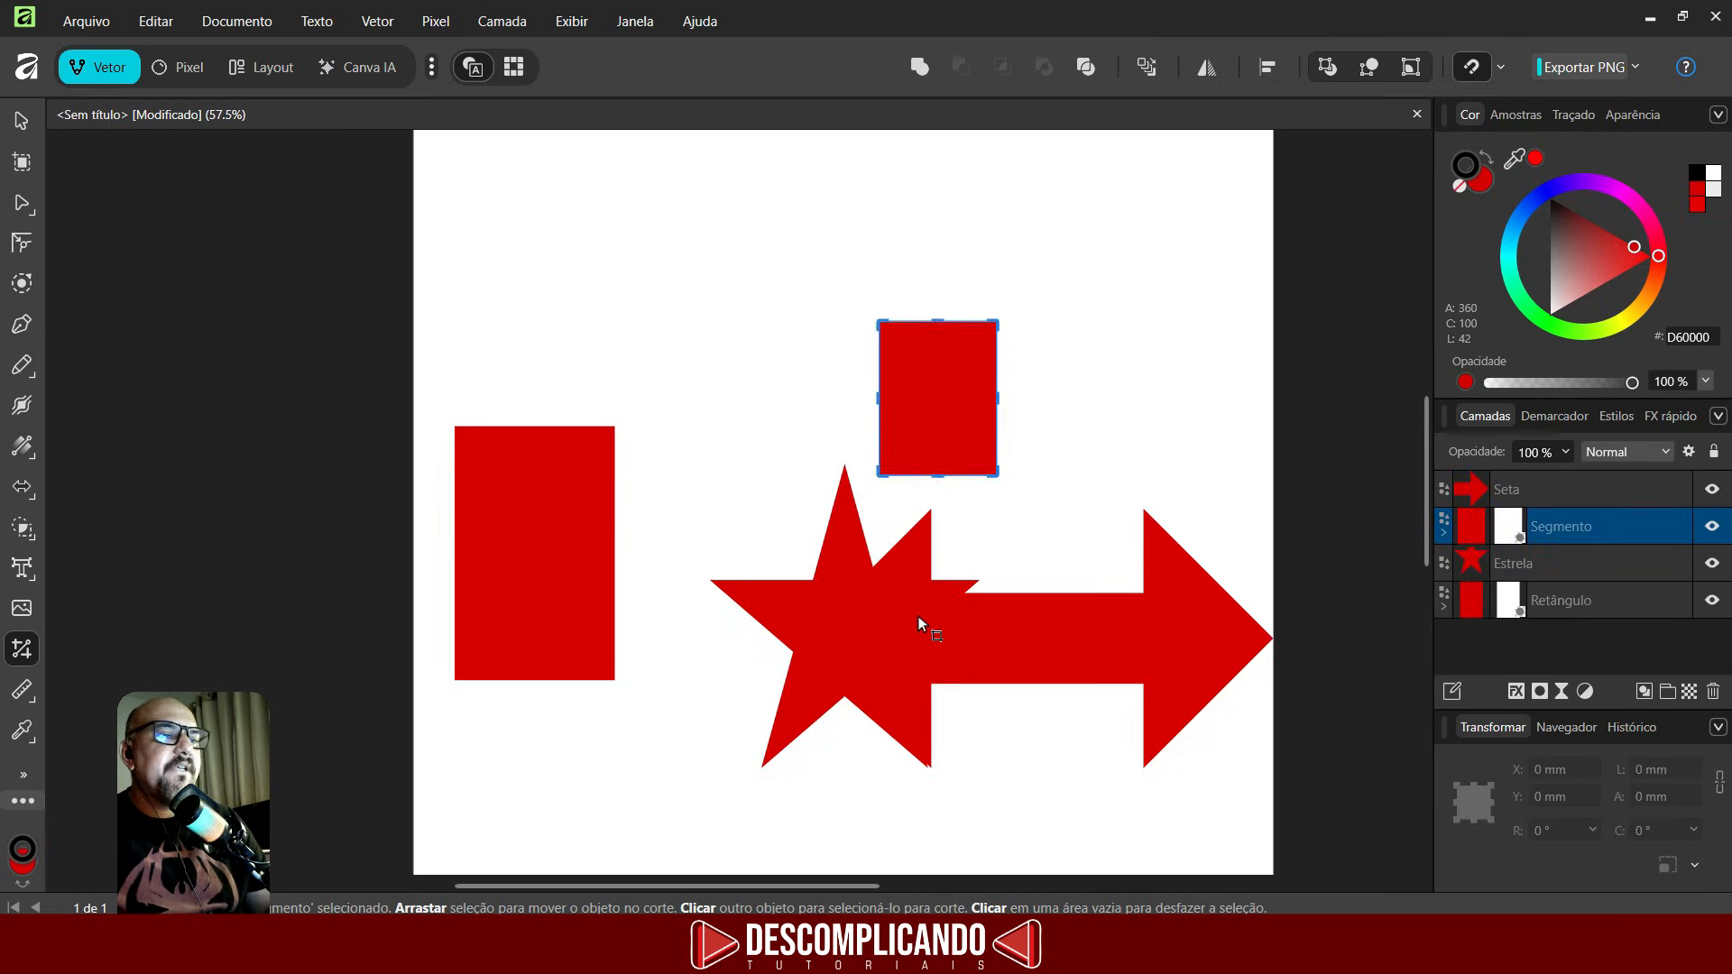
# - Select all four shapes and group them
pyautogui.scroll(-2, 912, 604)
pyautogui.moveTo(546, 269); pyautogui.dragTo(1255, 814)
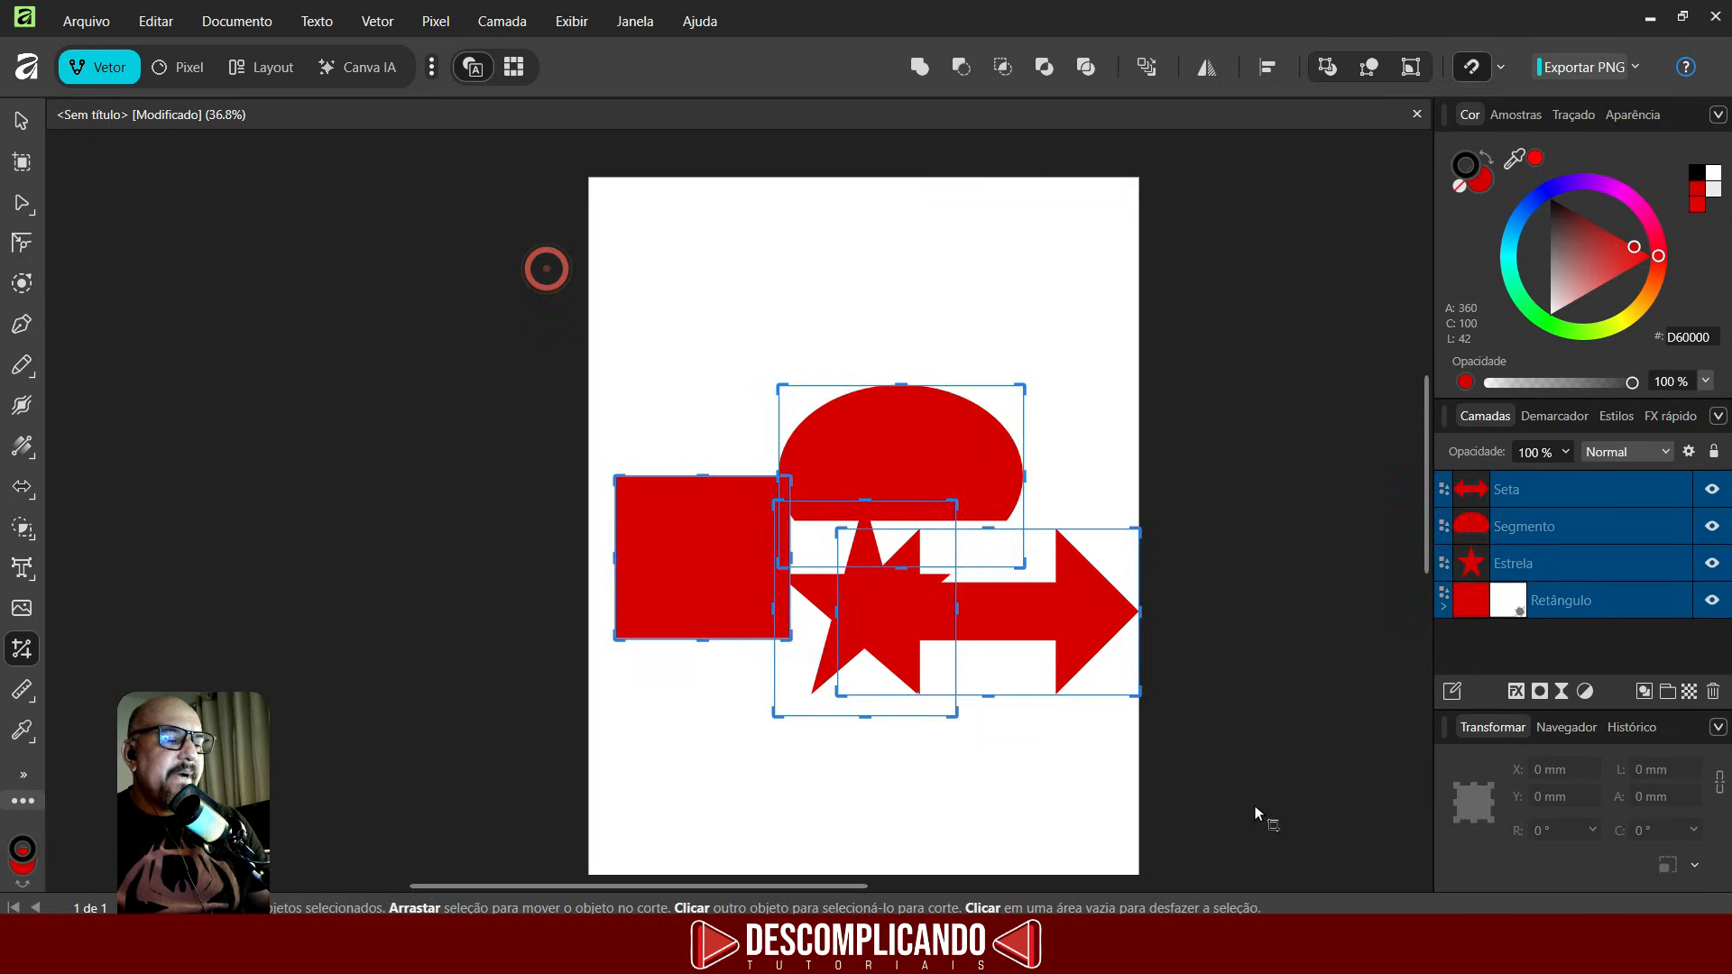
pyautogui.hotkey('ctrl', 'g')
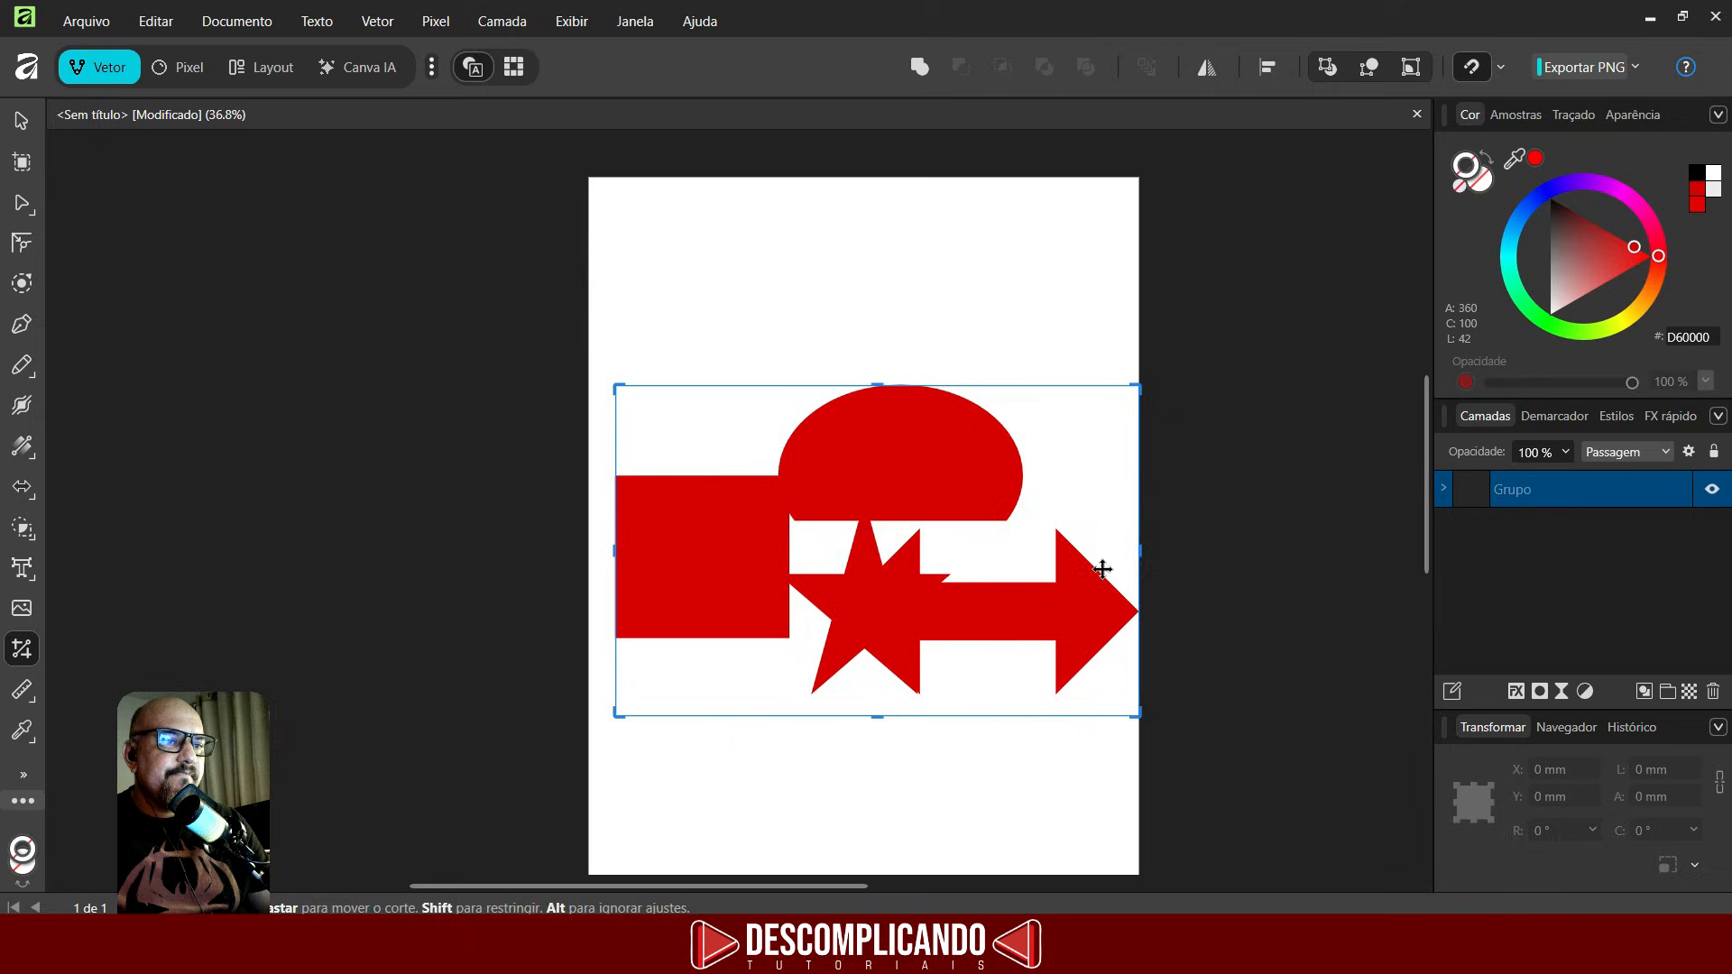
# - Try cropping the group from each of its four sides, then undo the crops
pyautogui.moveTo(1139, 550); pyautogui.dragTo(939, 550)
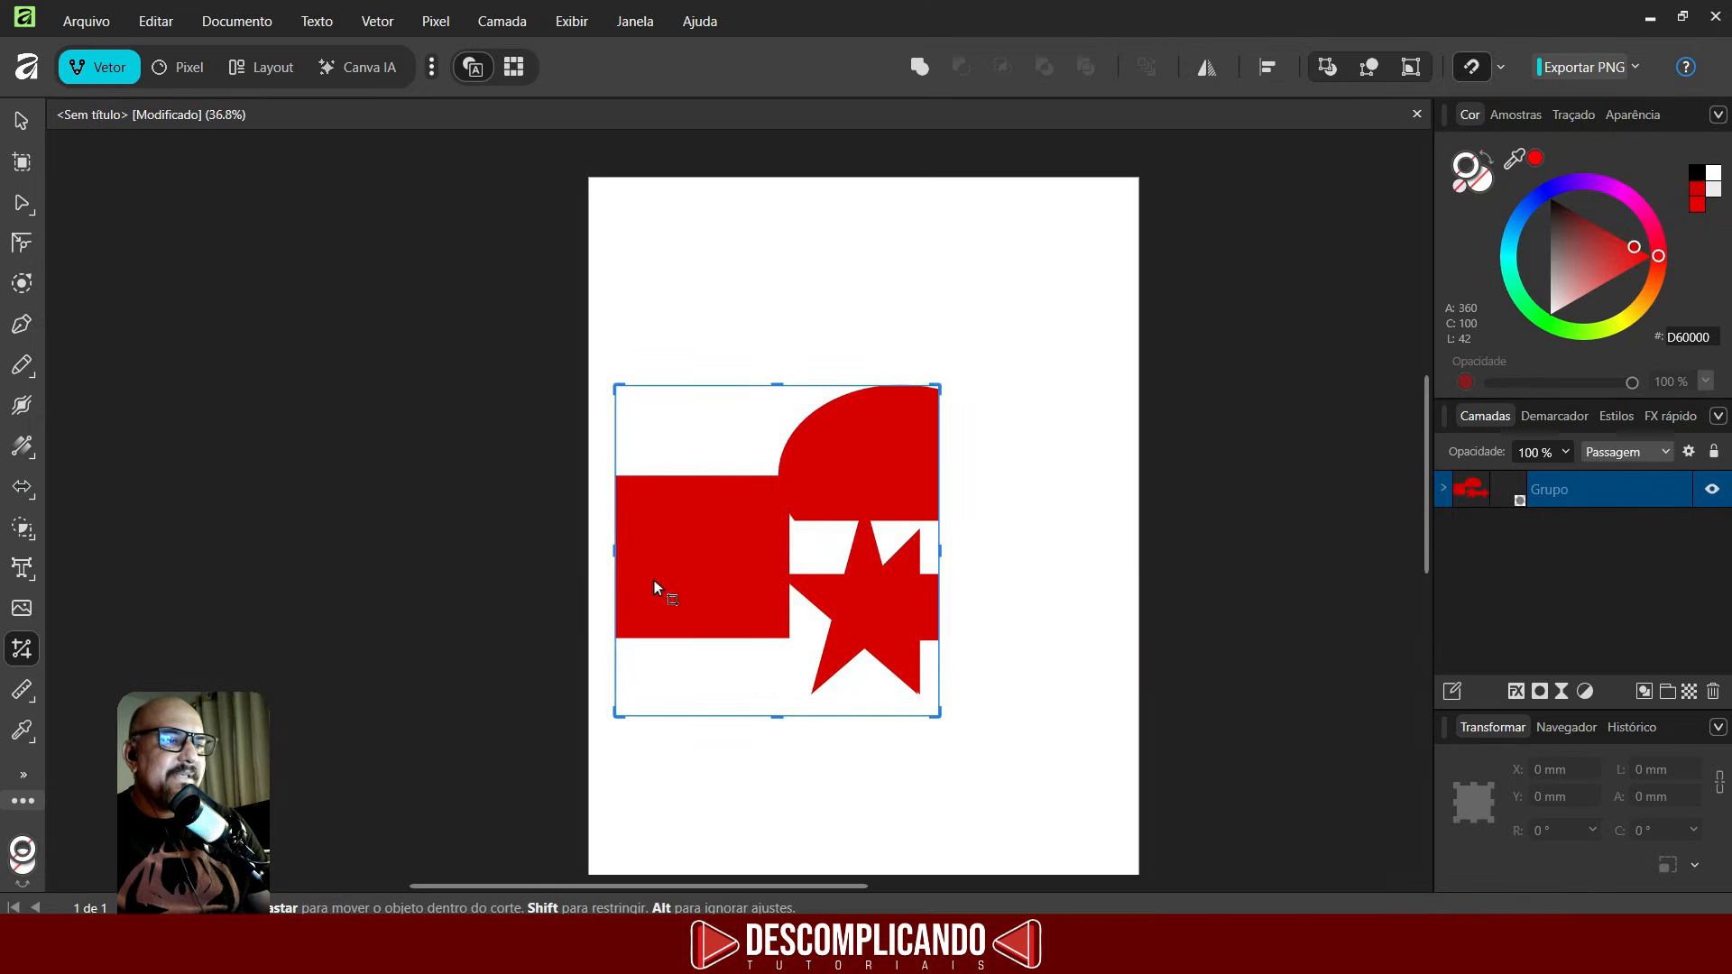
pyautogui.moveTo(616, 551); pyautogui.dragTo(767, 550)
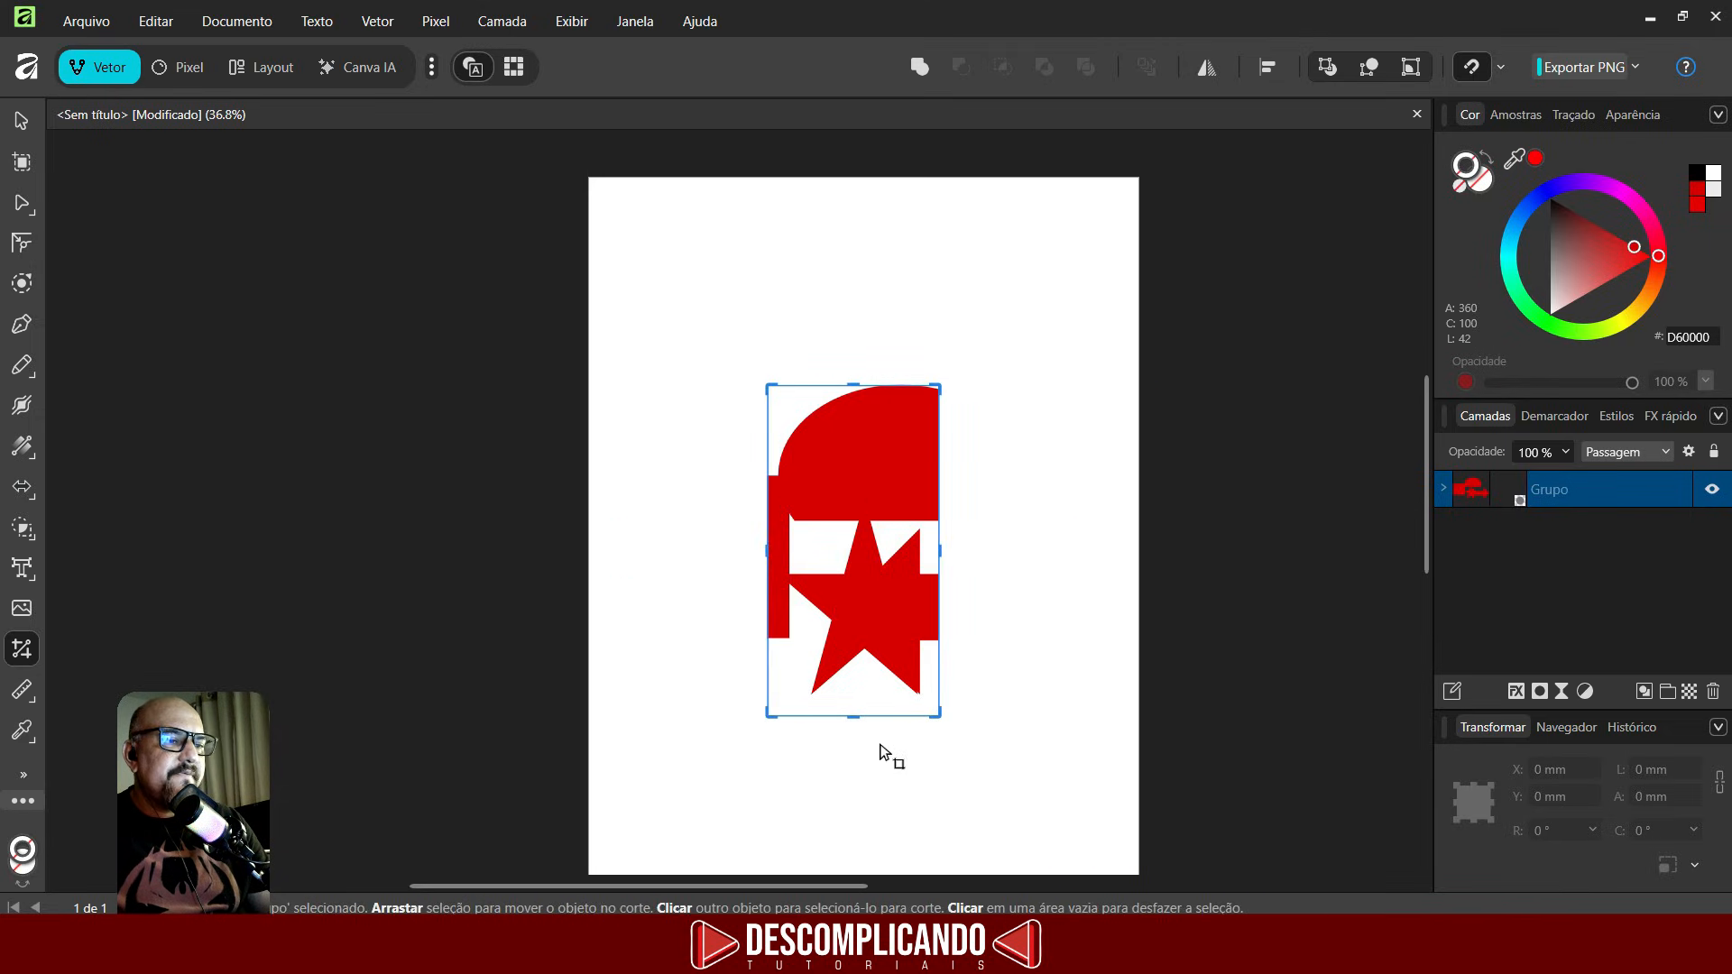
pyautogui.moveTo(854, 715); pyautogui.dragTo(854, 625)
pyautogui.moveTo(853, 385); pyautogui.dragTo(853, 446)
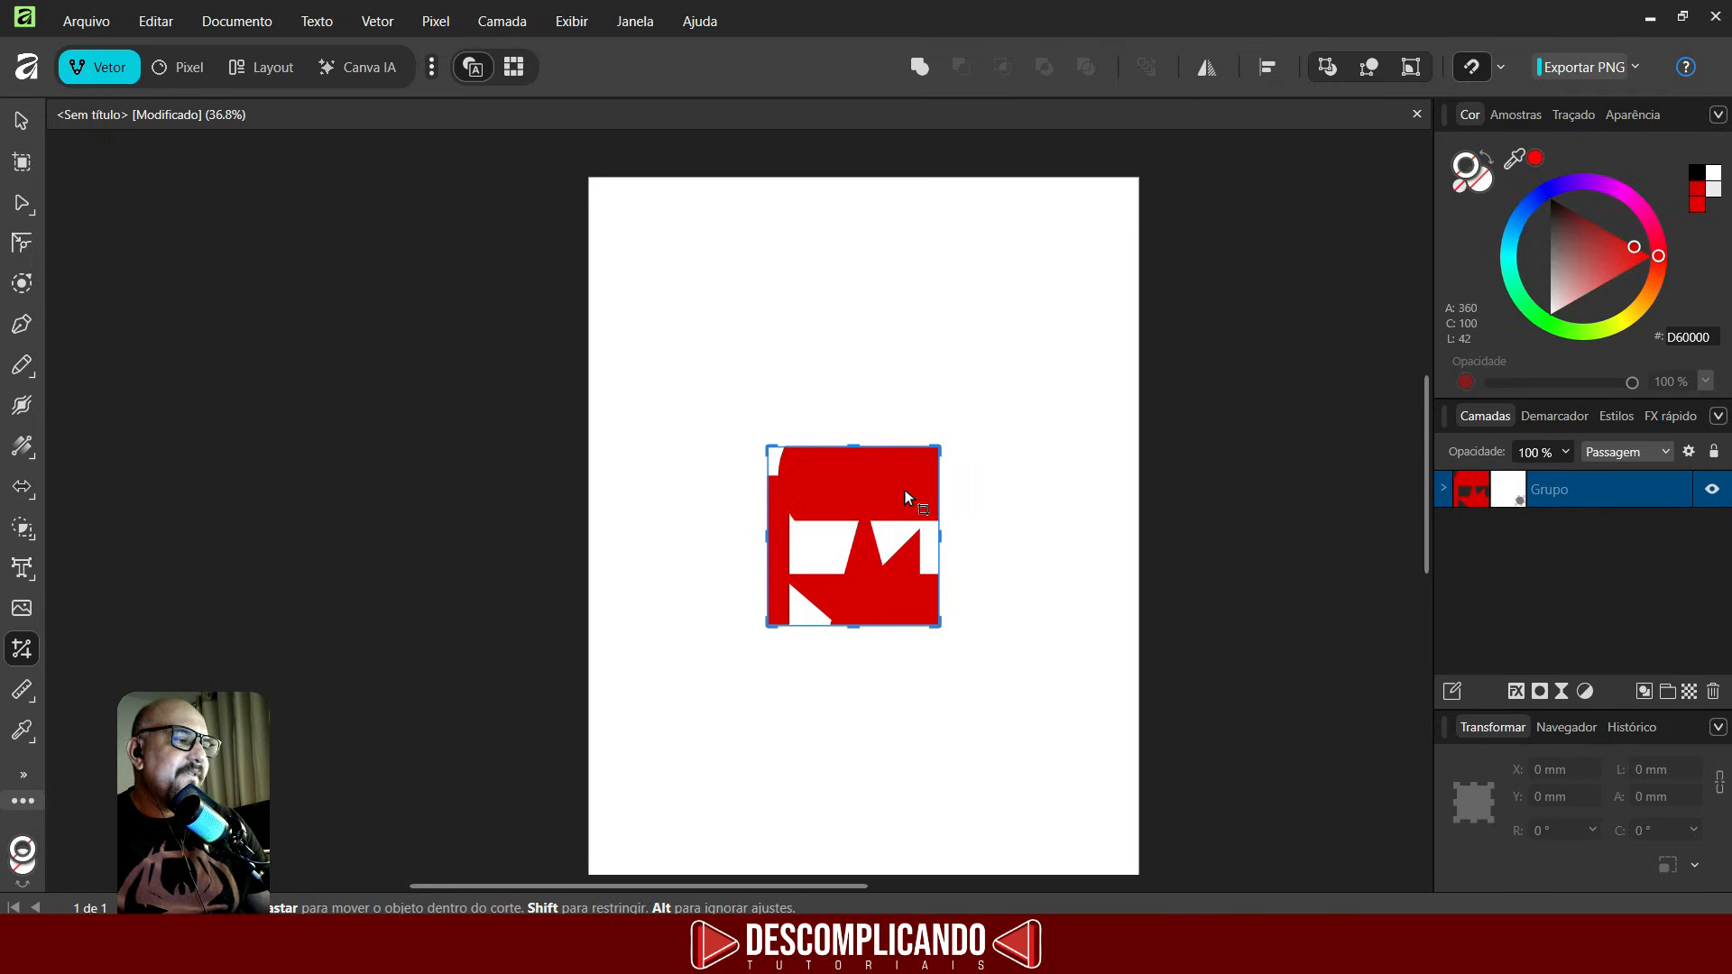
pyautogui.hotkey('ctrl', 'z')
pyautogui.hotkey('ctrl', 'z')
pyautogui.hotkey('ctrl', 'z')
pyautogui.hotkey('ctrl', 'z')
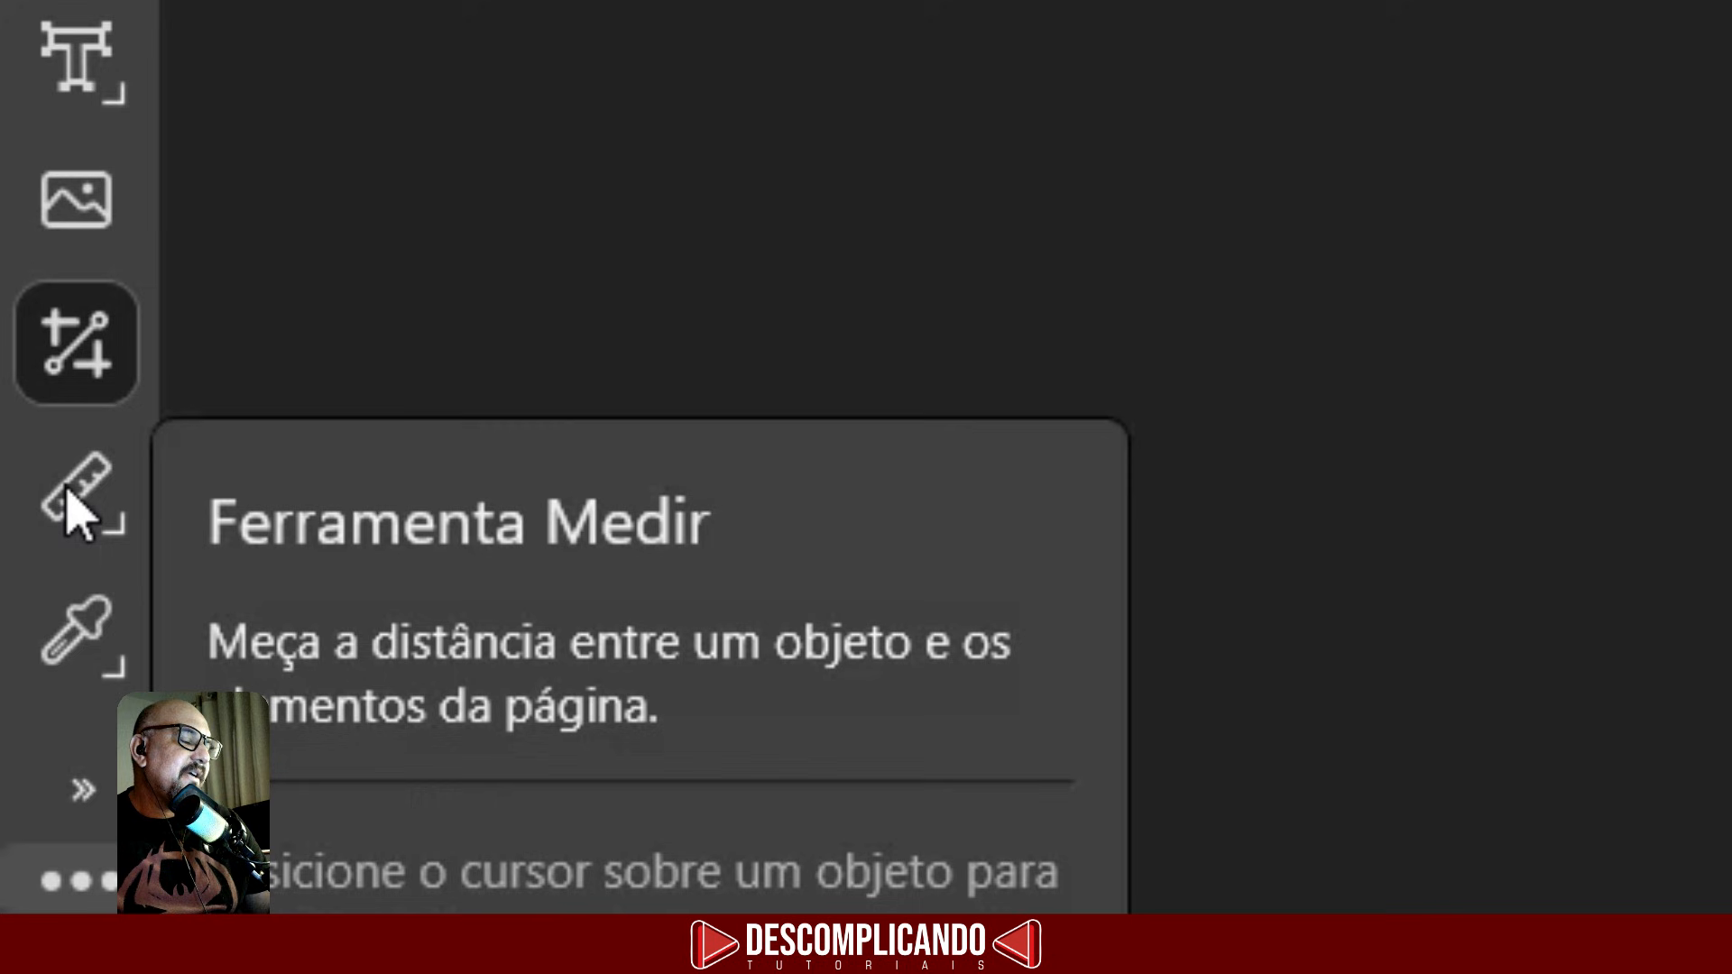
# - Measure the rectangle's width, its diagonal and the shapes' overall span with the Measure tool, and inspect the Area tool
pyautogui.click(68, 492)
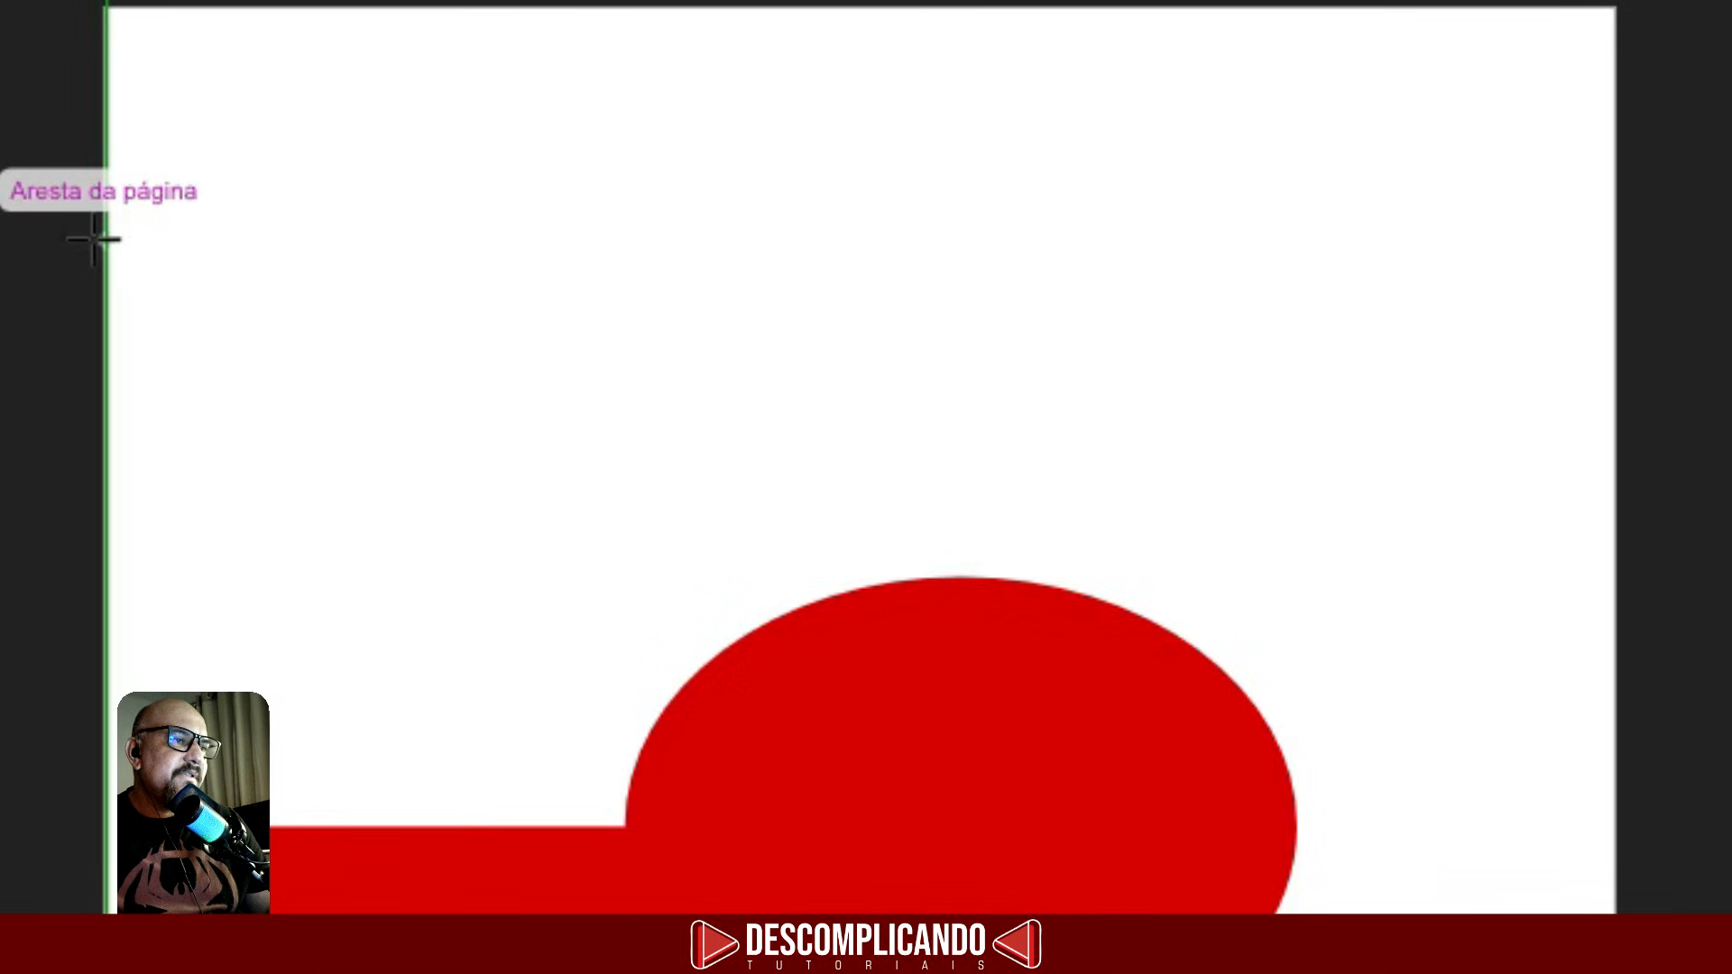
pyautogui.moveTo(94, 240); pyautogui.dragTo(1597, 311)
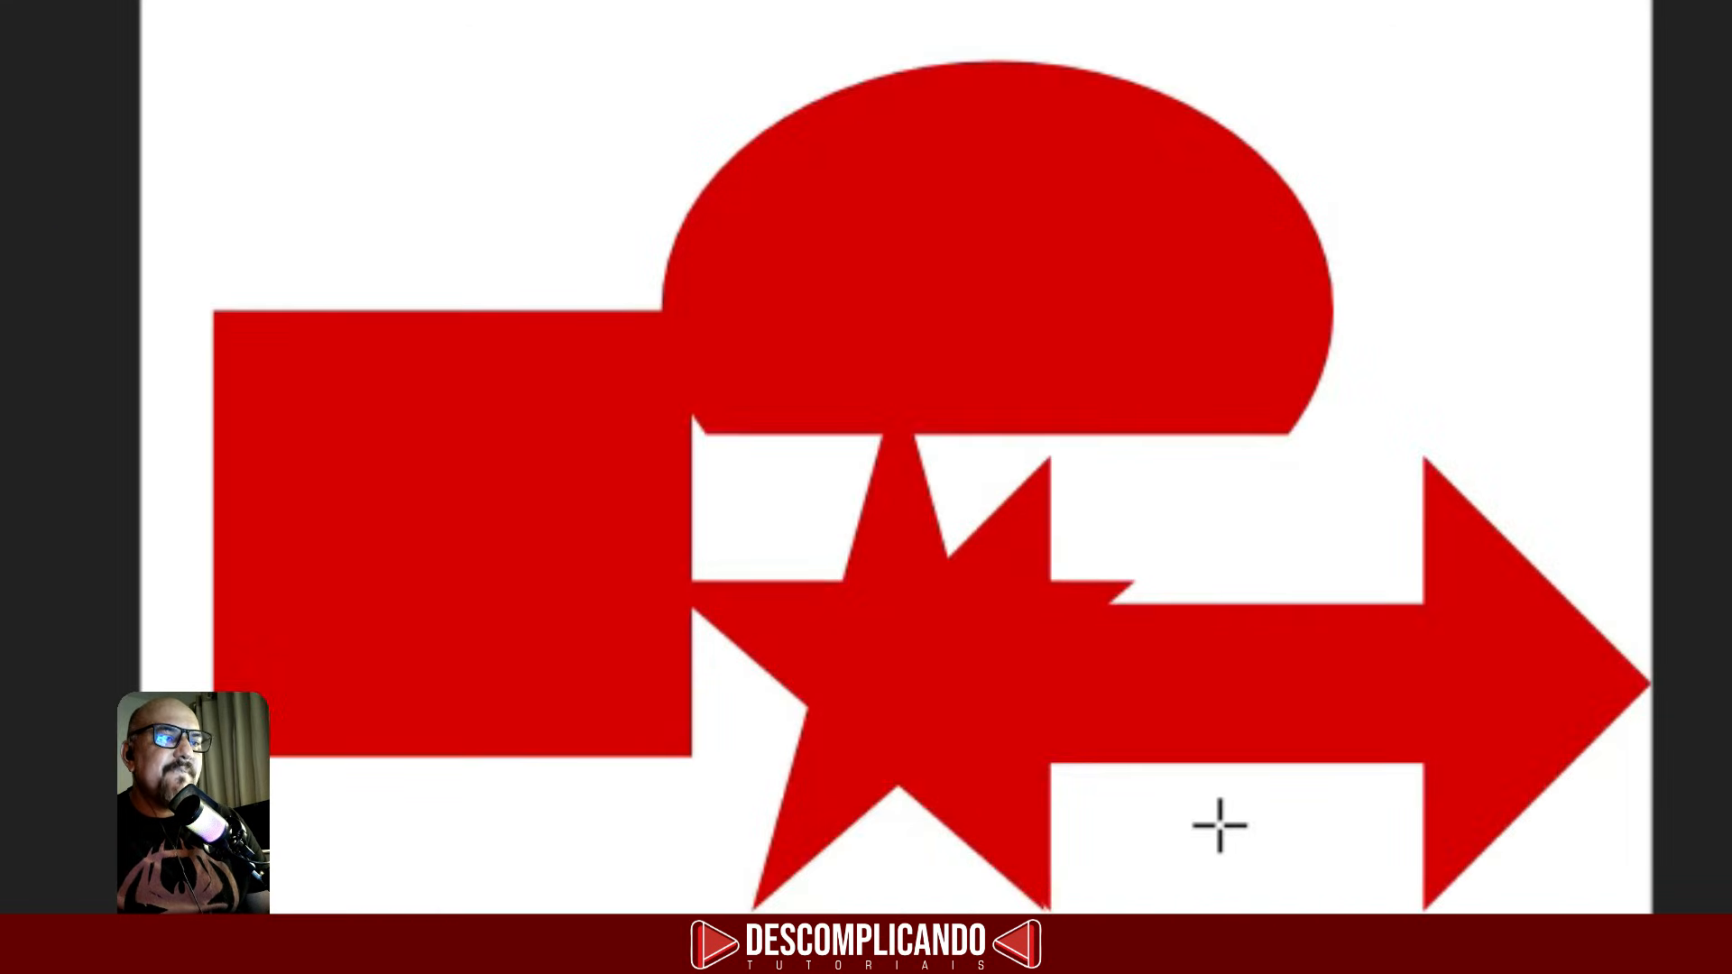
pyautogui.scroll(1, 993, 253)
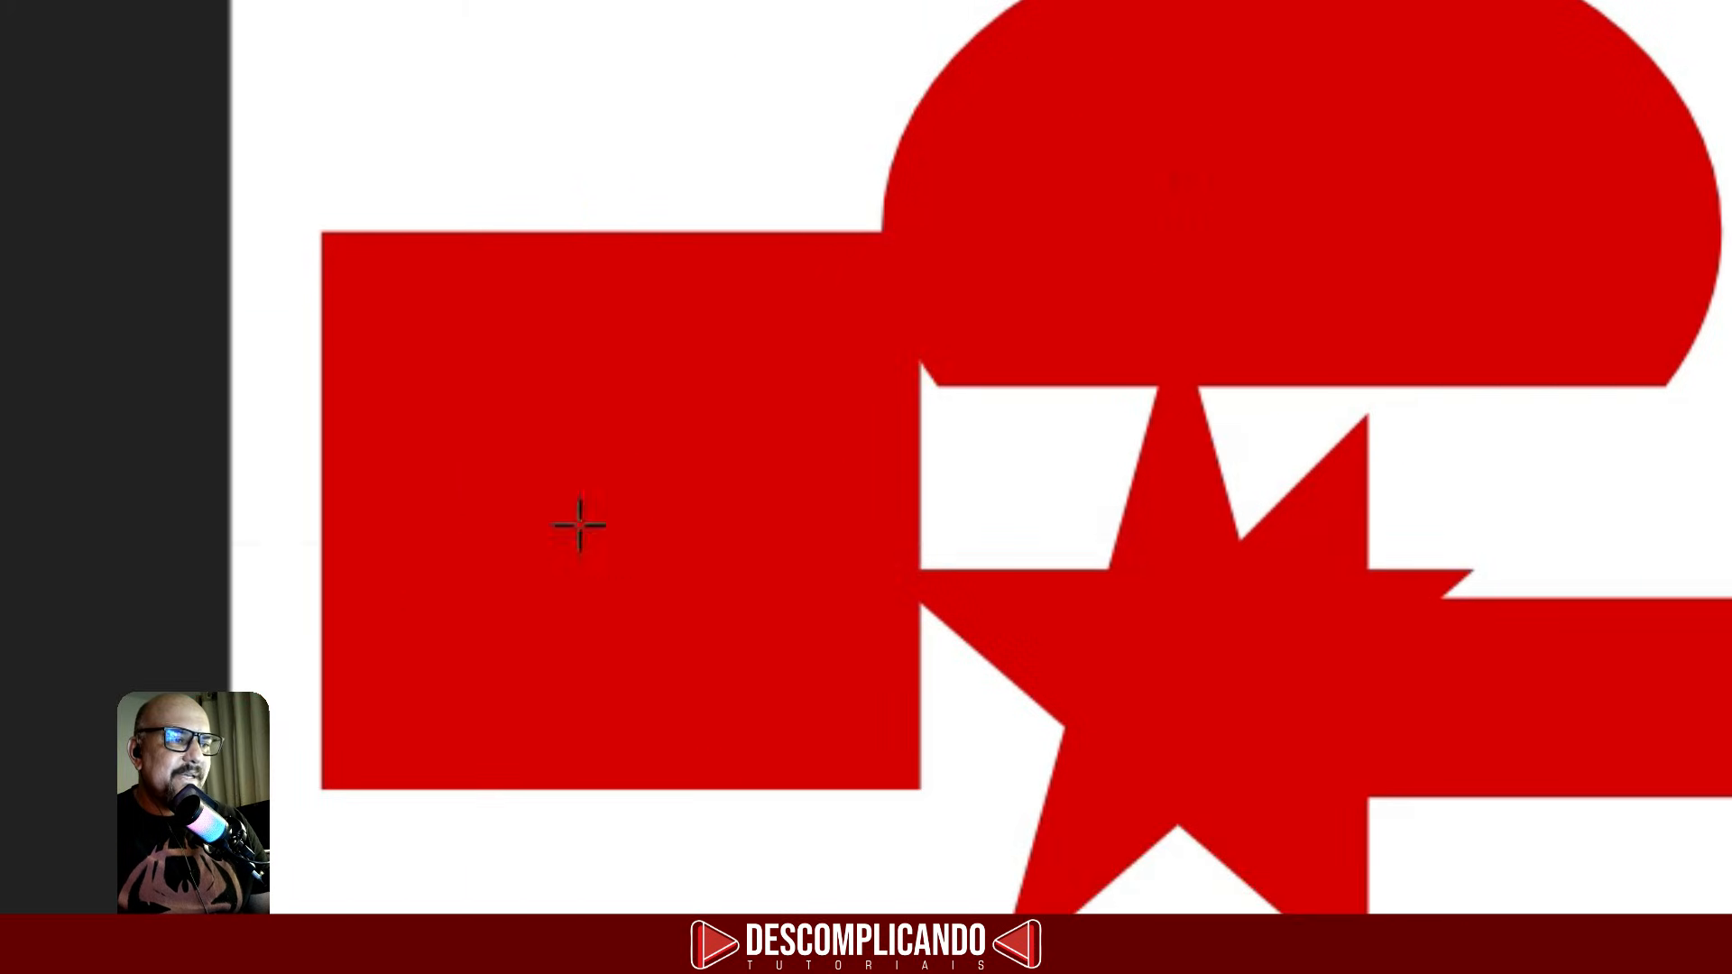
pyautogui.moveTo(324, 504); pyautogui.dragTo(920, 519)
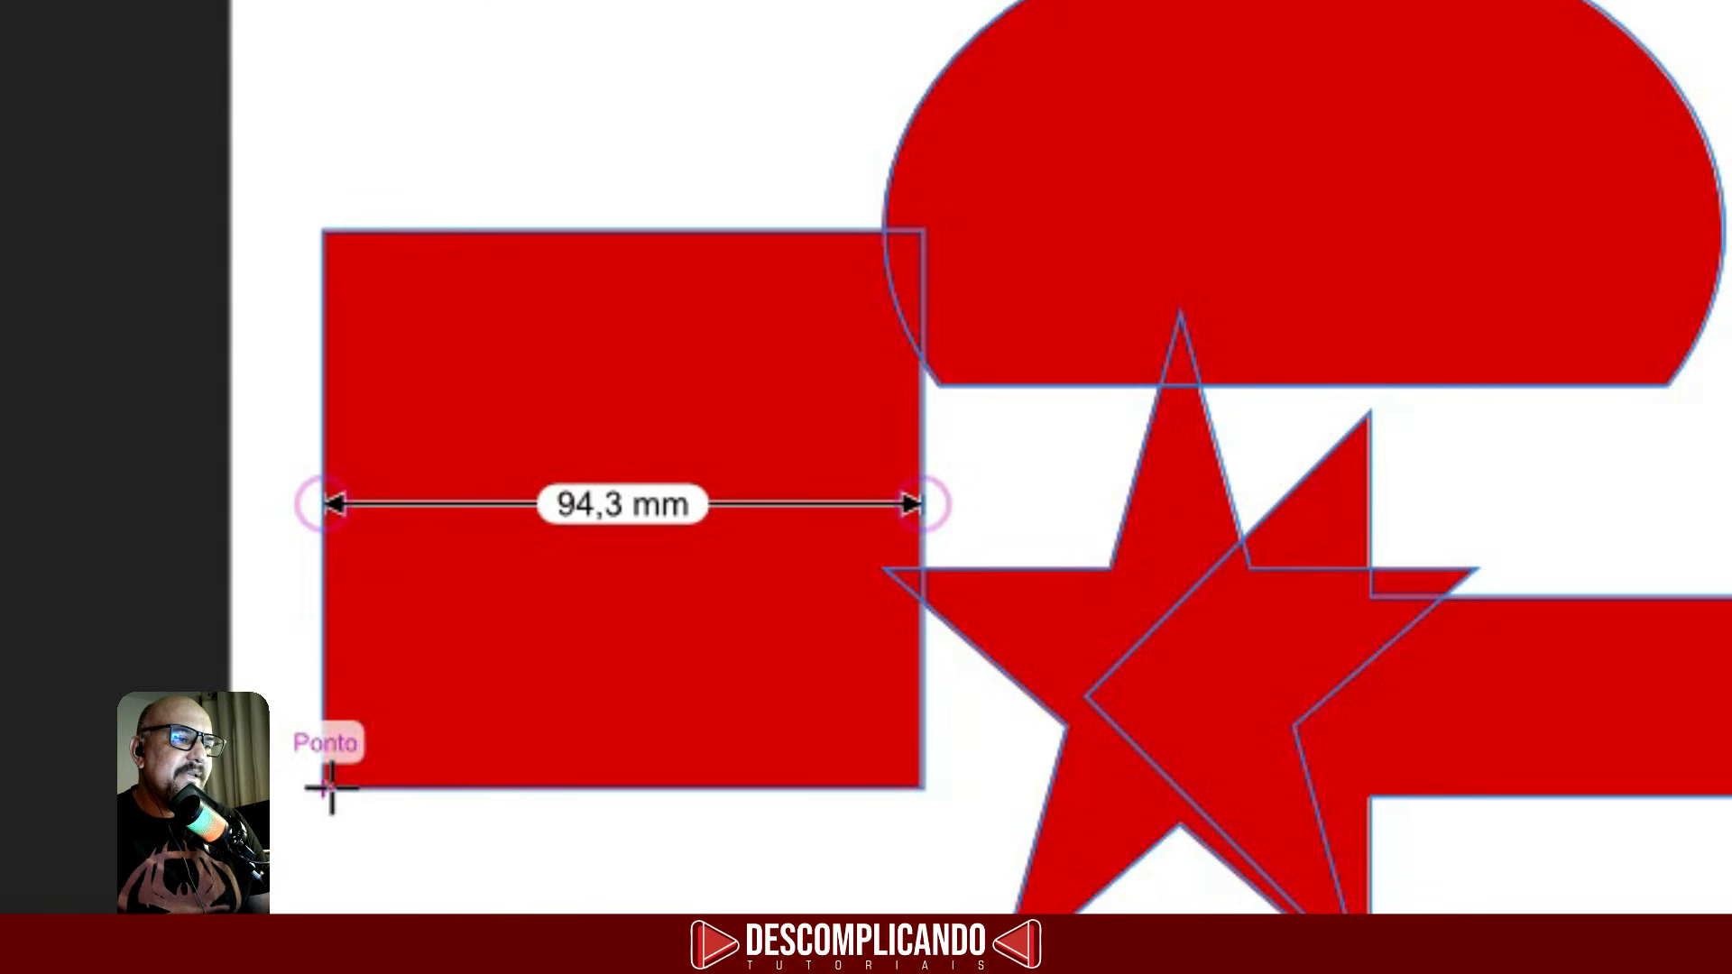
pyautogui.moveTo(329, 787); pyautogui.dragTo(932, 233)
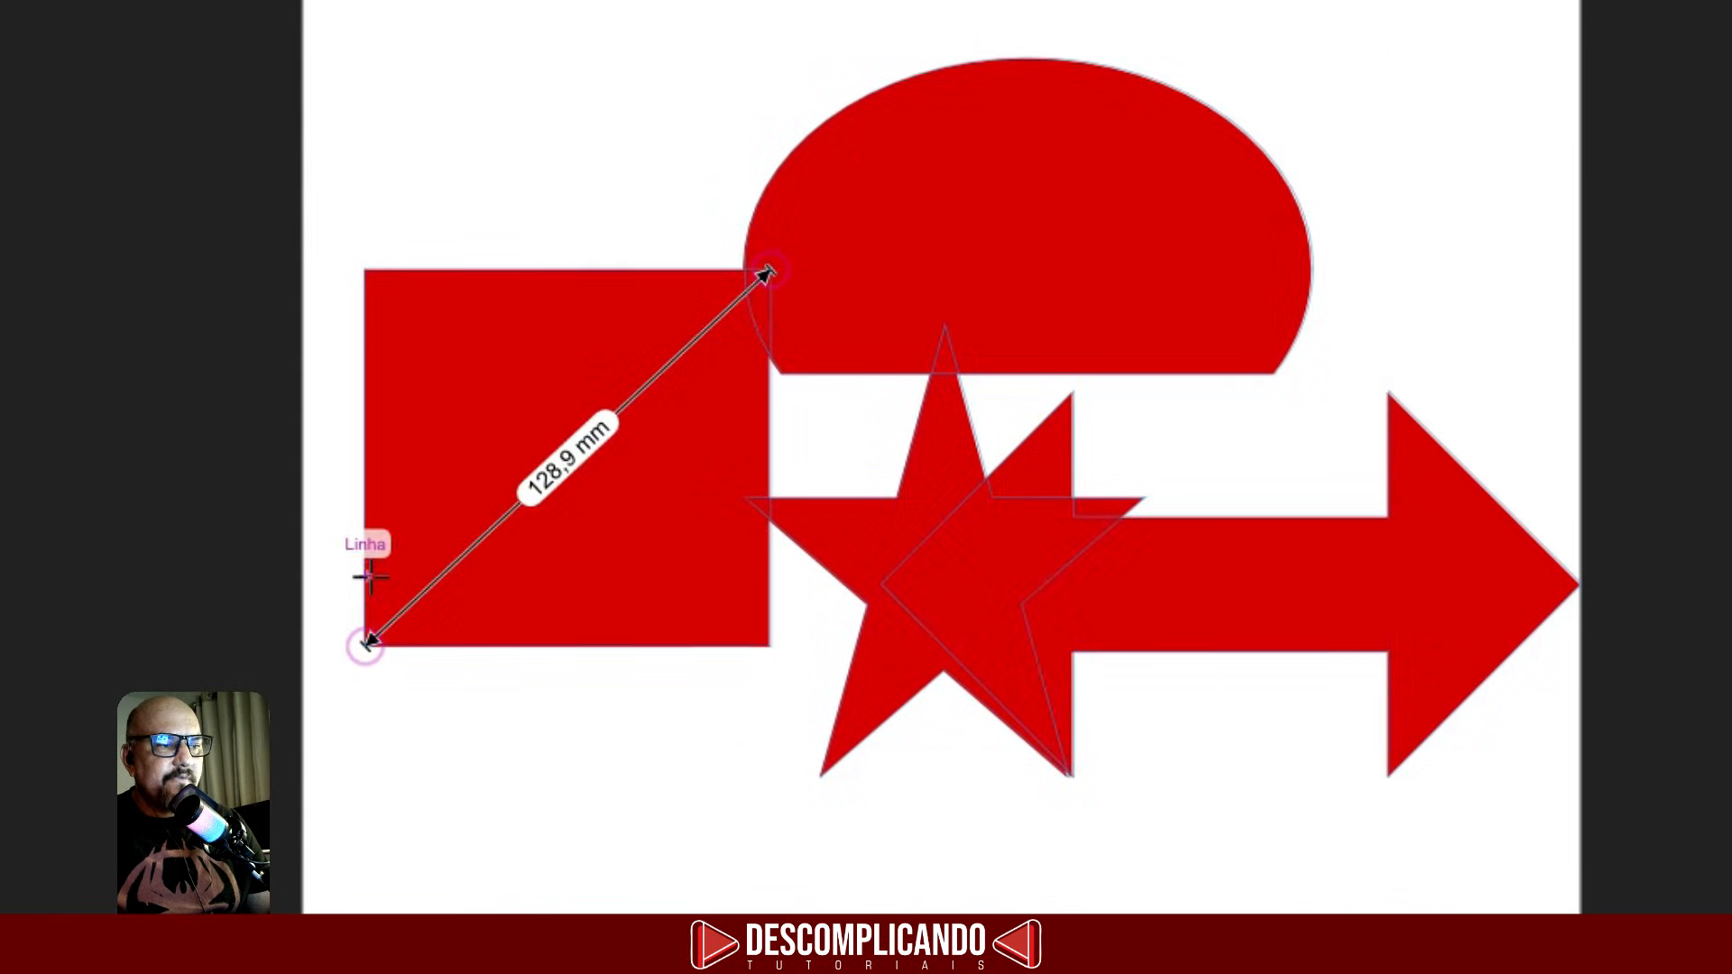
pyautogui.moveTo(366, 574); pyautogui.dragTo(1570, 577)
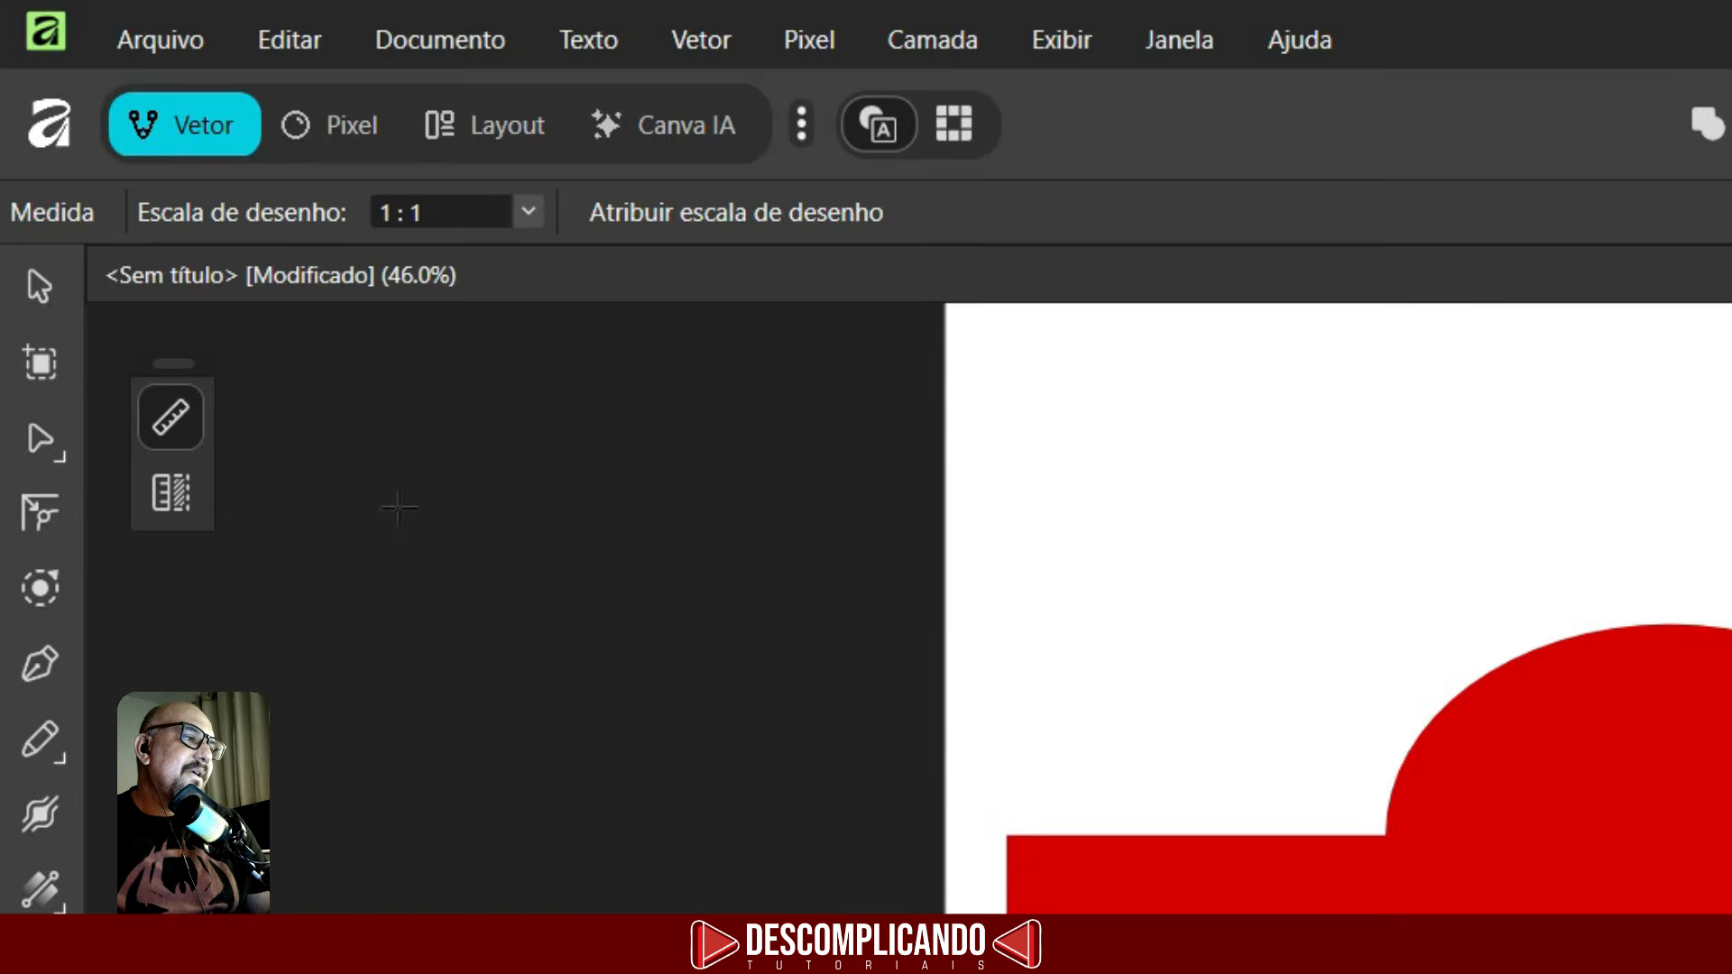
pyautogui.click(174, 507)
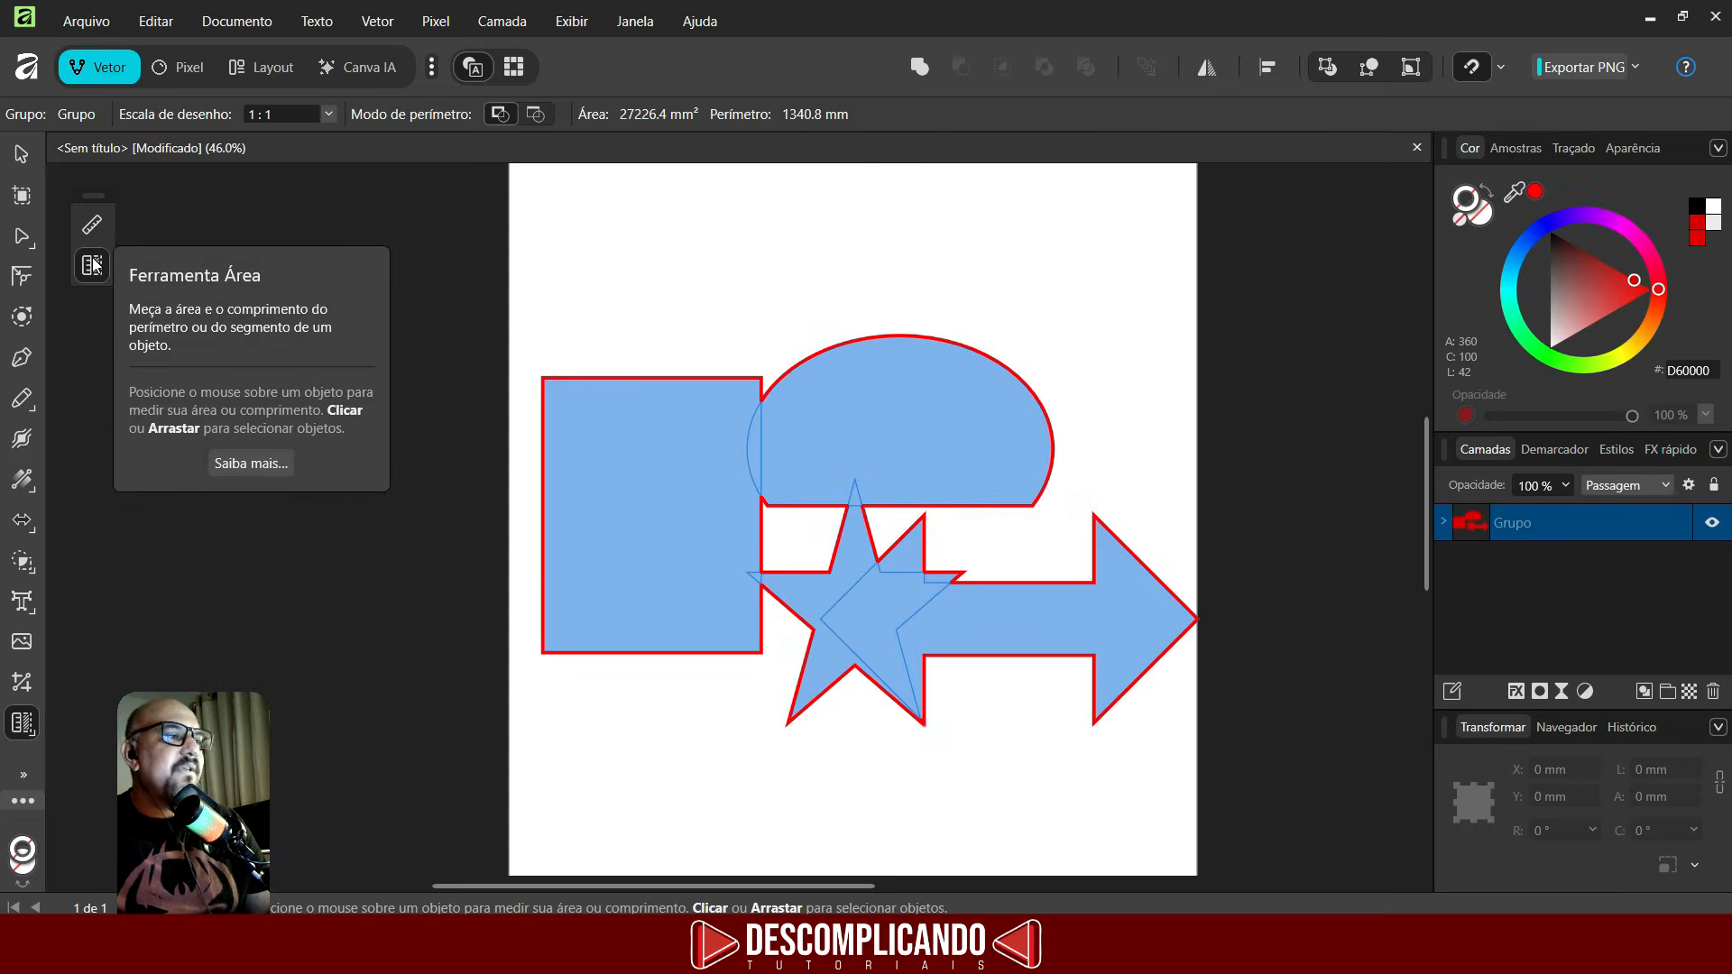
# - Select all the shapes on the page and delete them
pyautogui.click(20, 155)
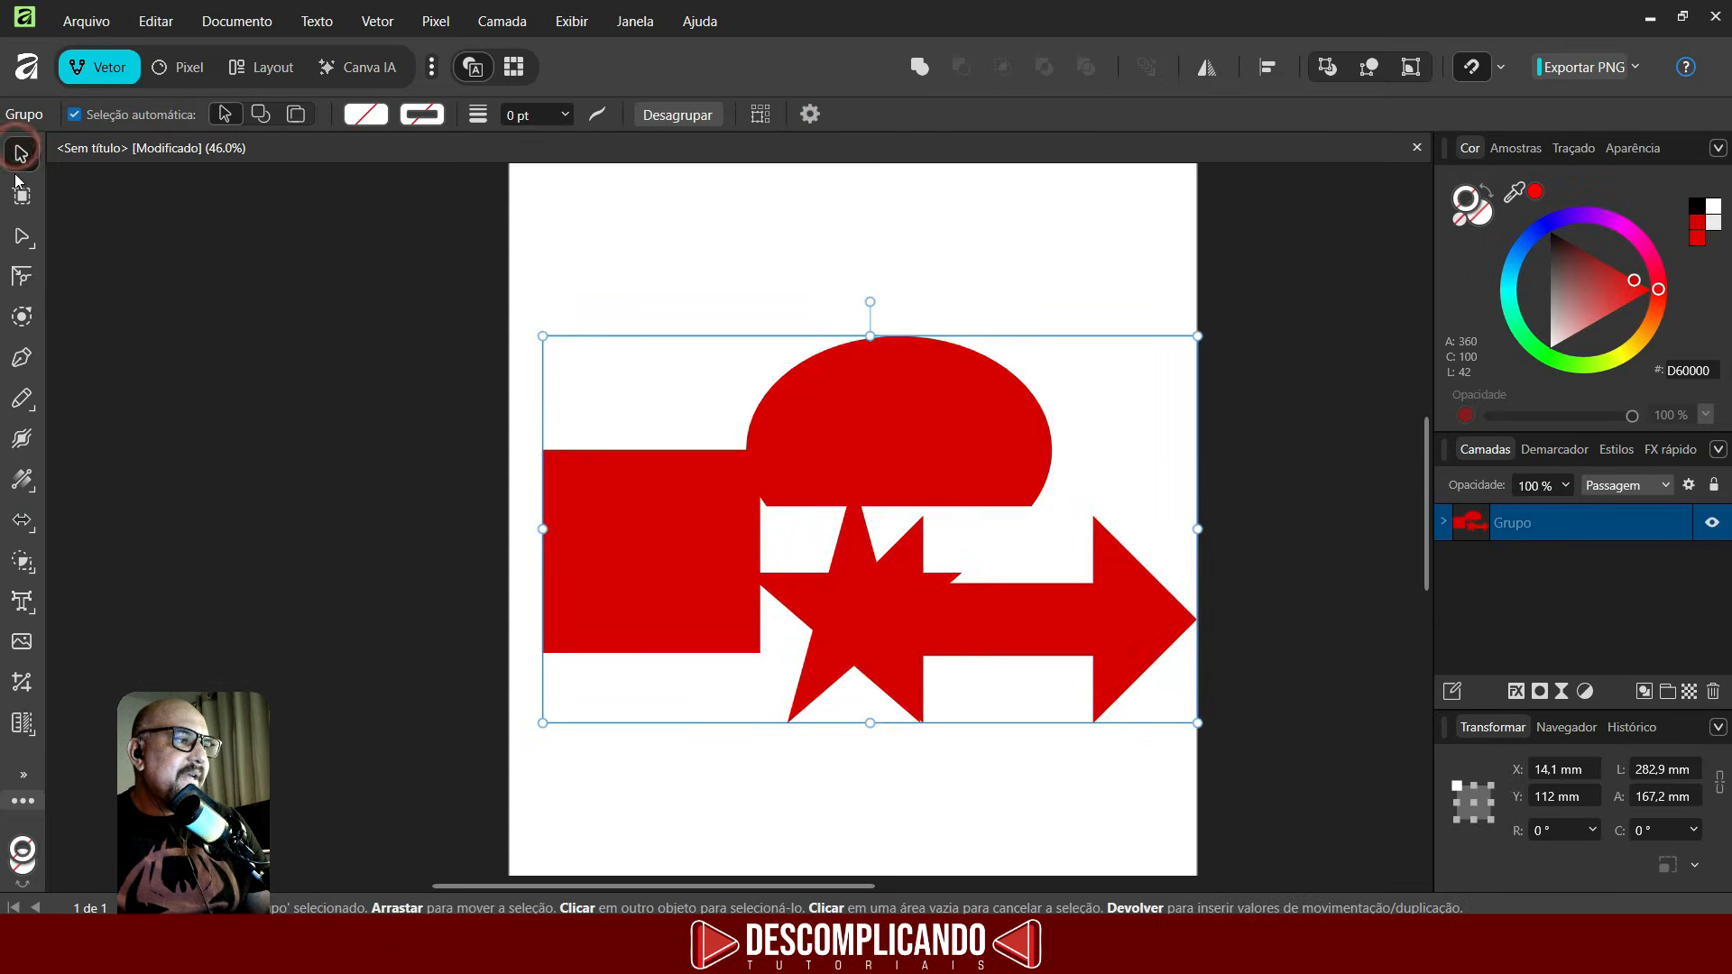
pyautogui.moveTo(328, 252); pyautogui.dragTo(1285, 774)
pyautogui.press('Delete')
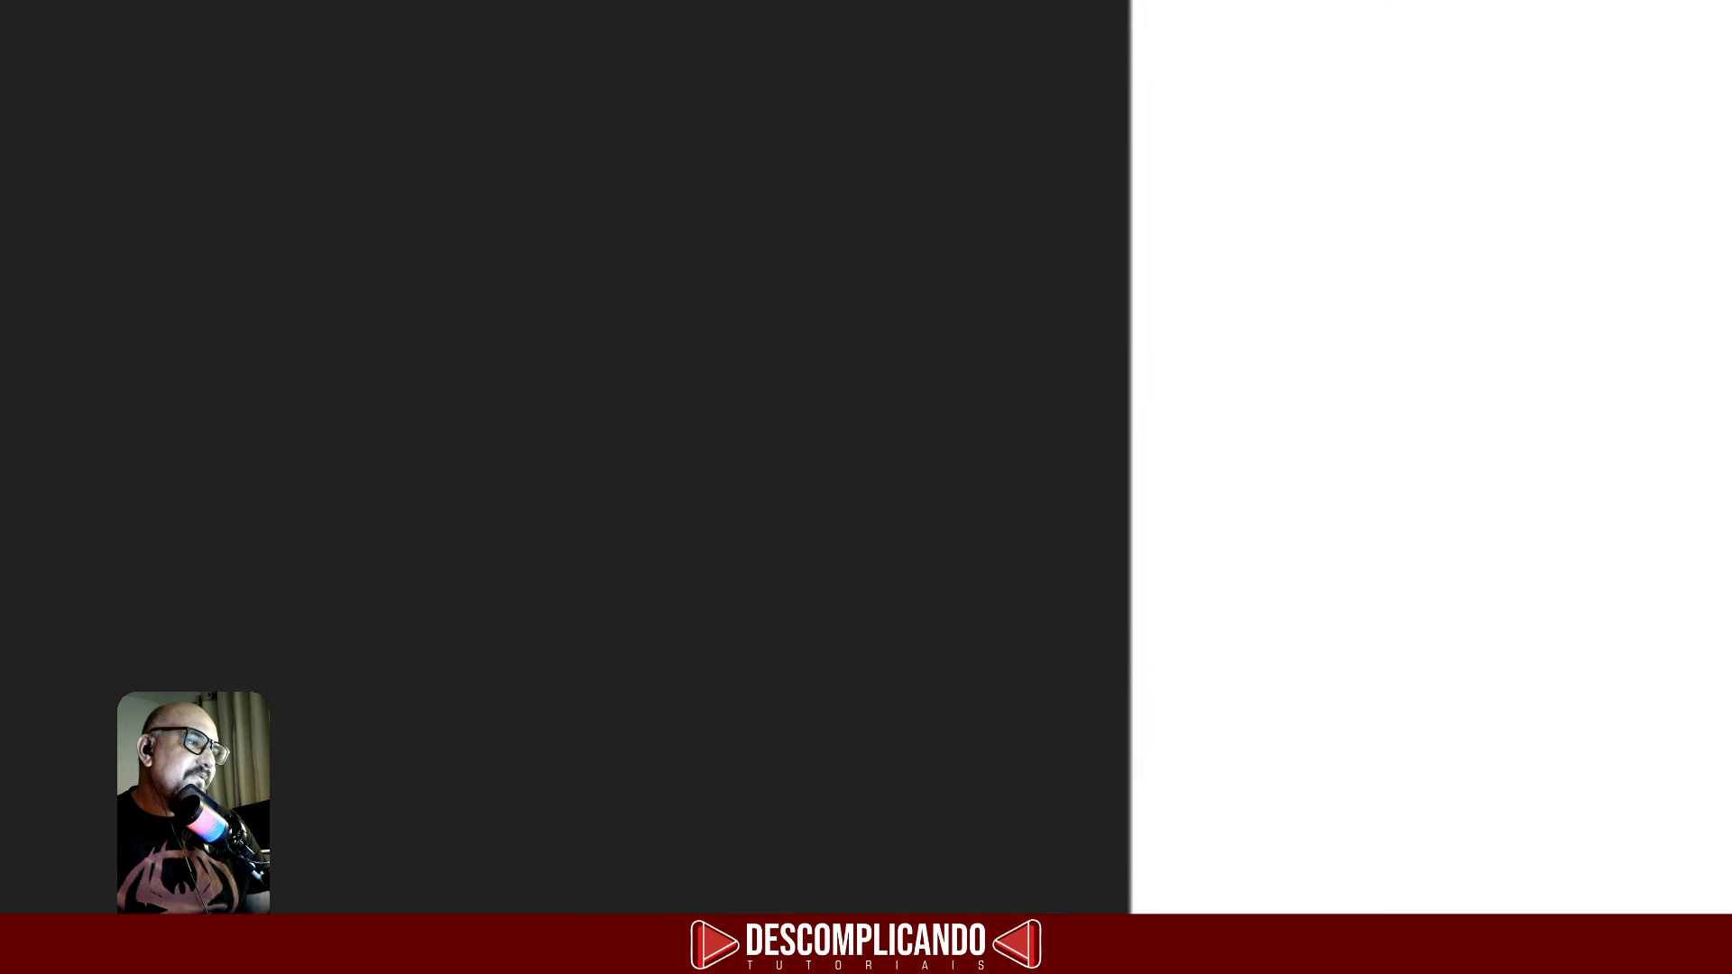
# - Customise the toolbar to show tools in two columns
pyautogui.click(23, 775)
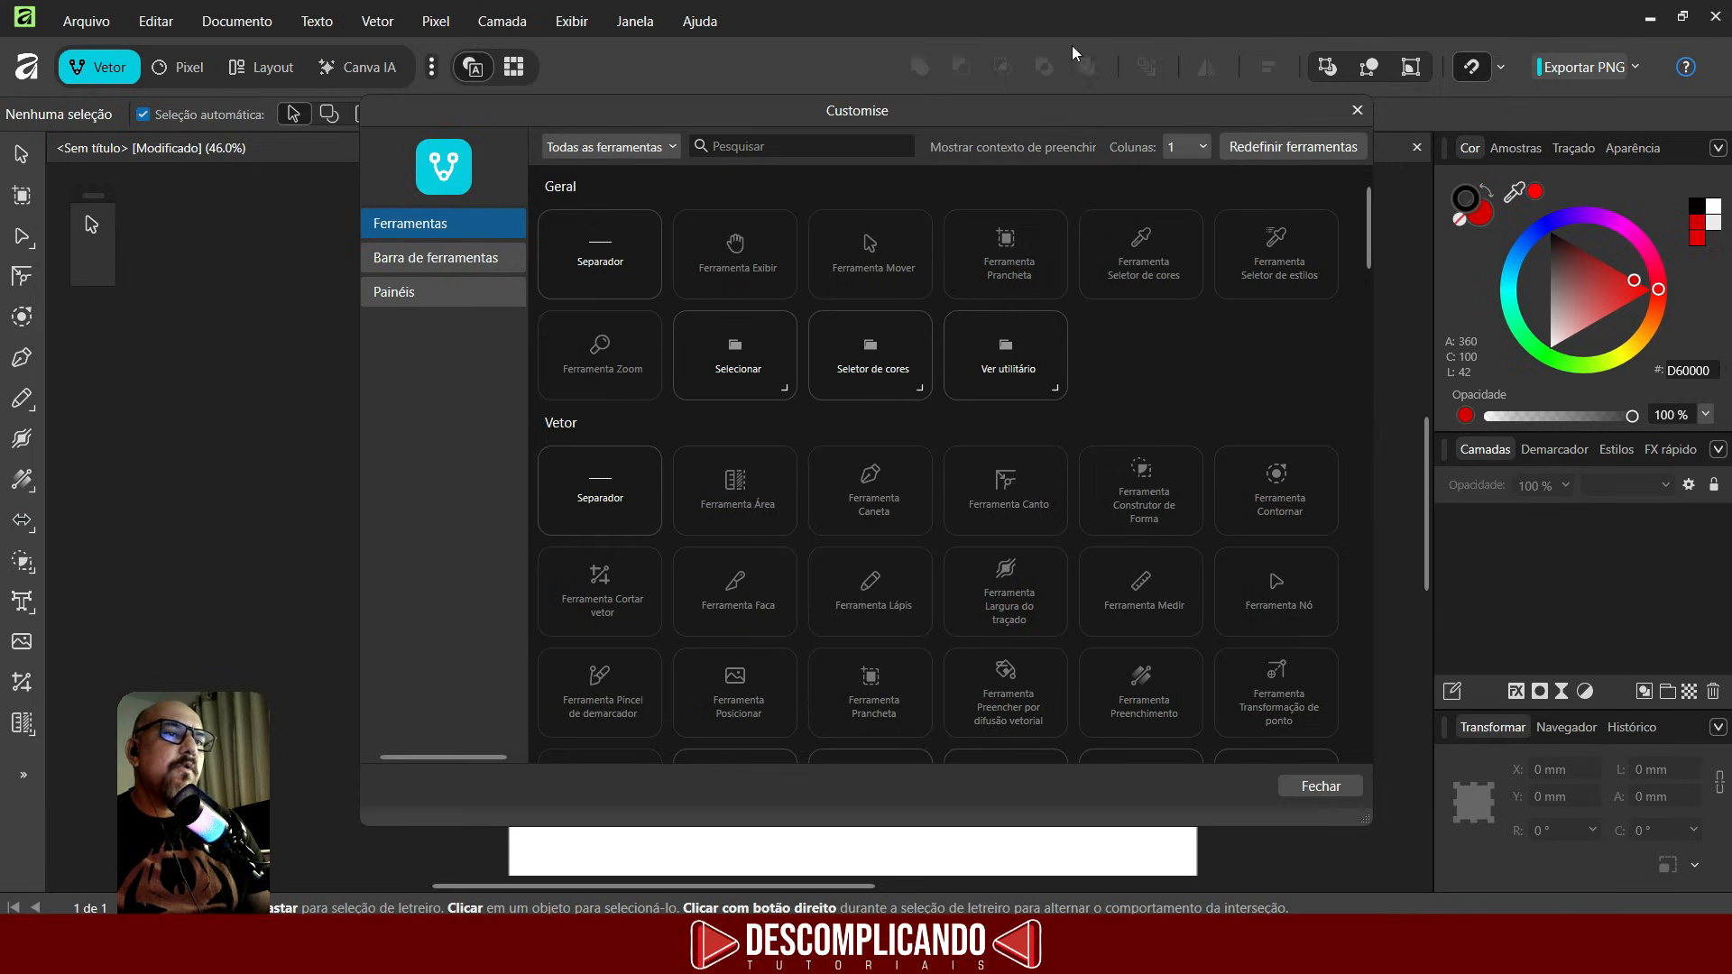
pyautogui.click(1195, 152)
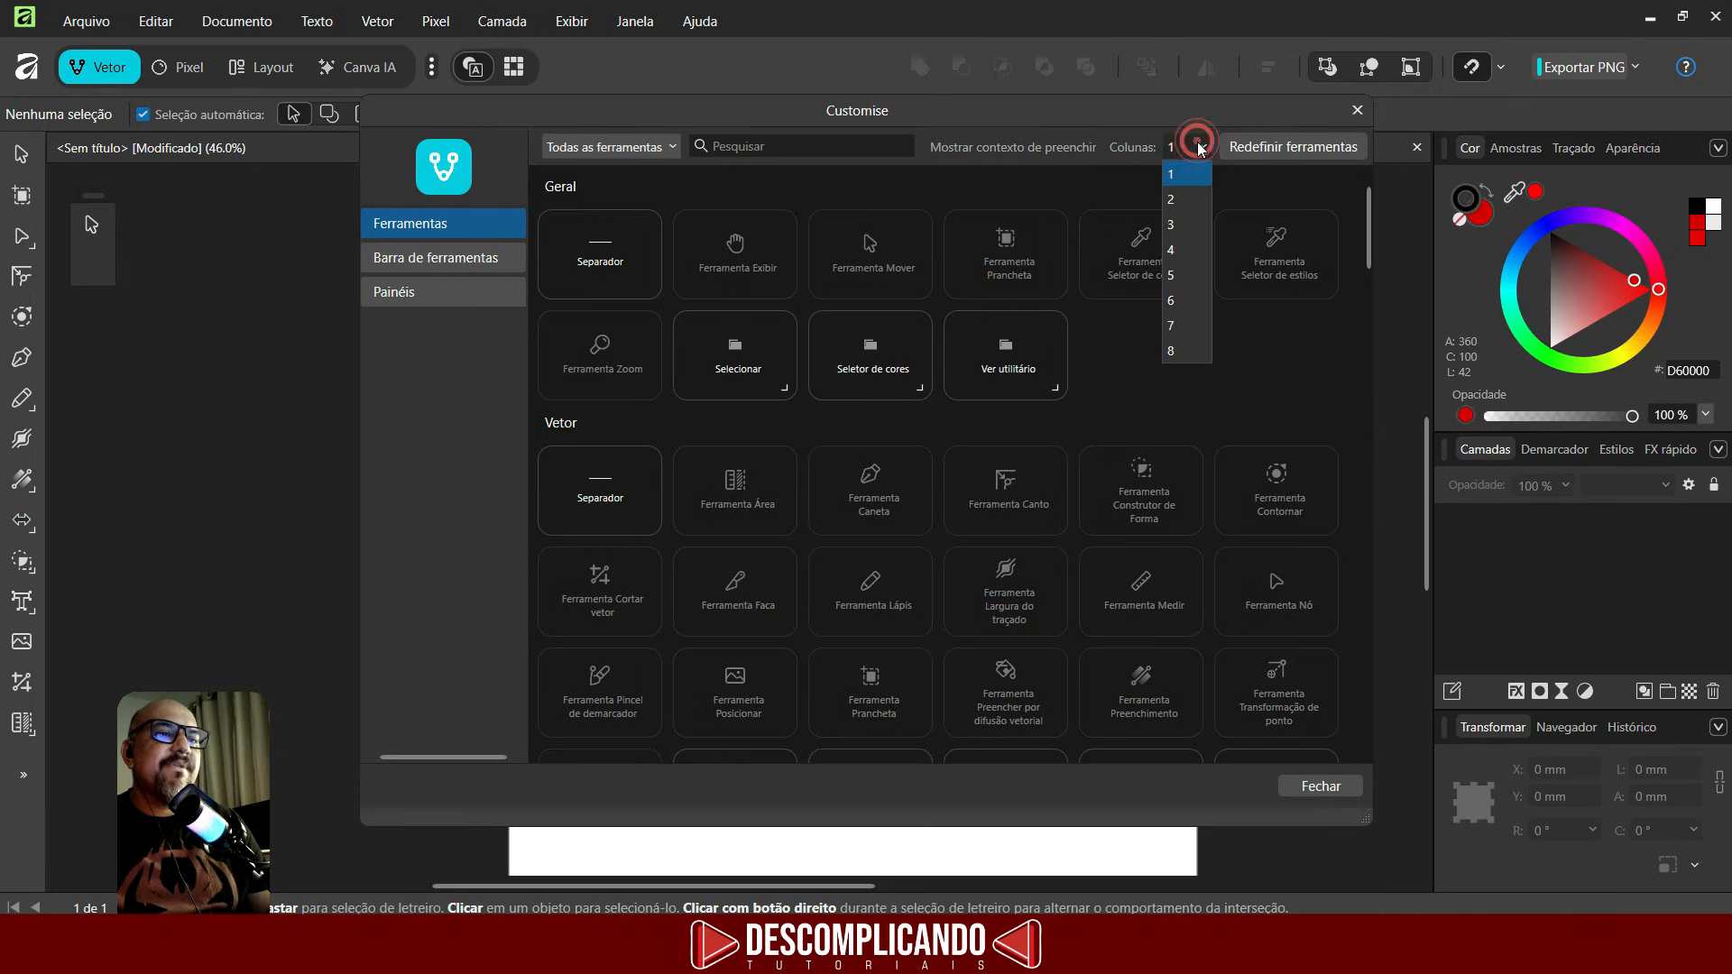
pyautogui.click(1178, 199)
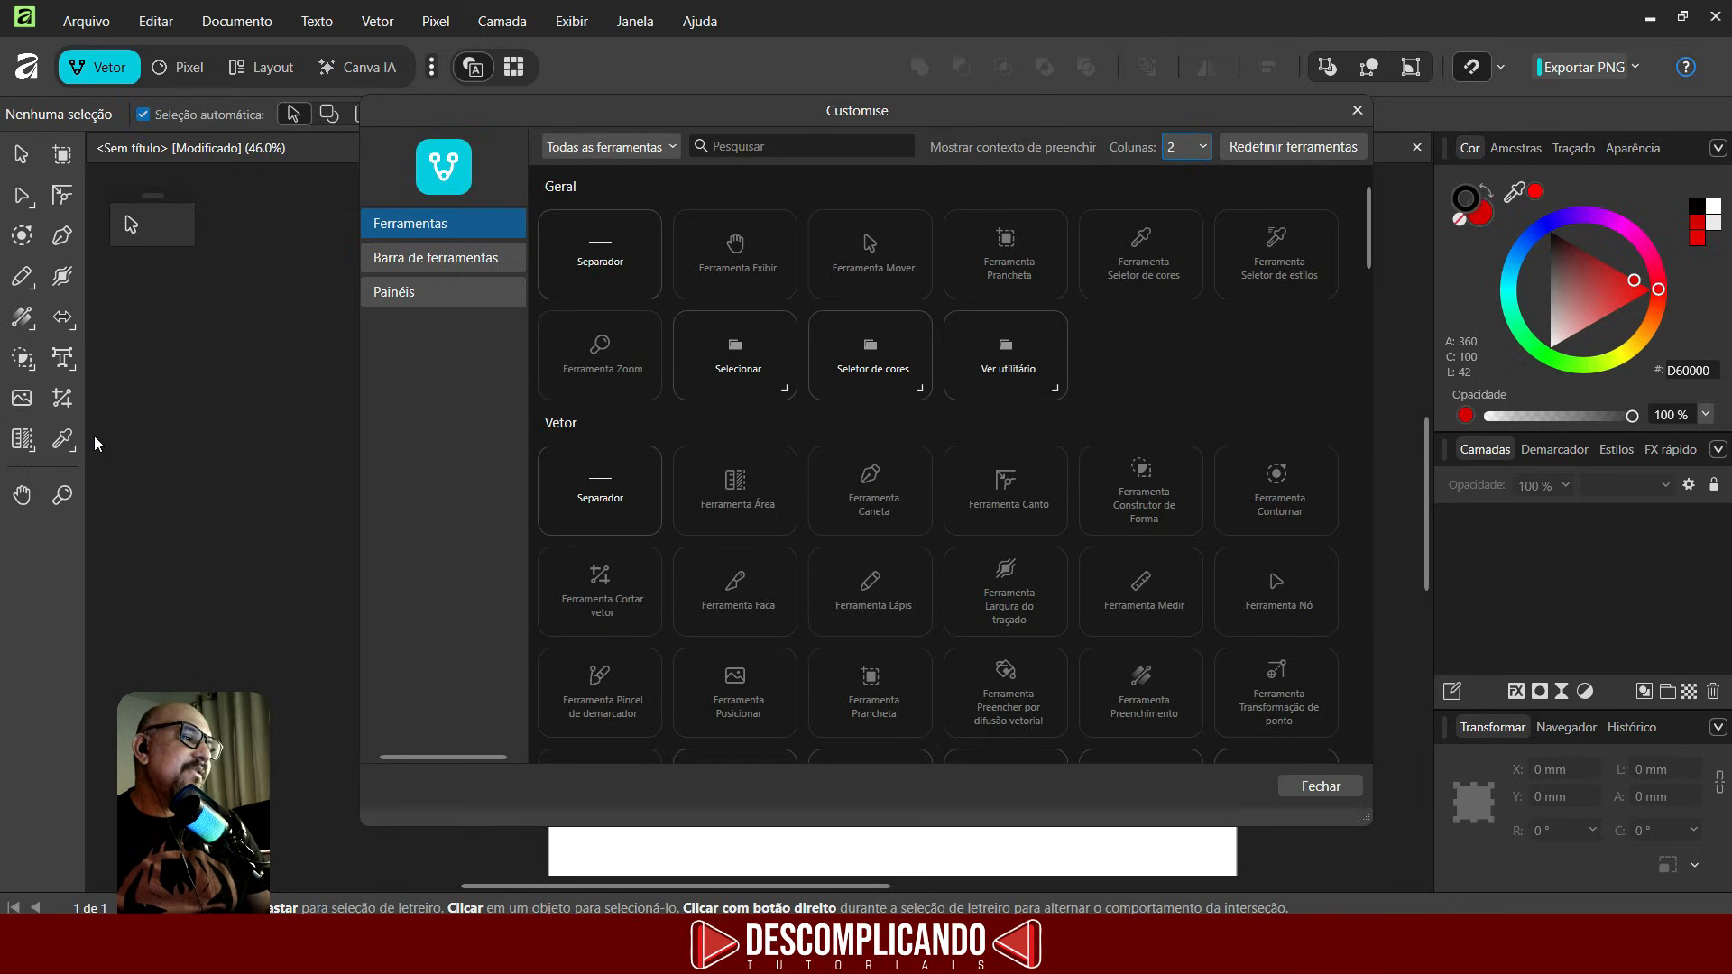
pyautogui.click(1357, 110)
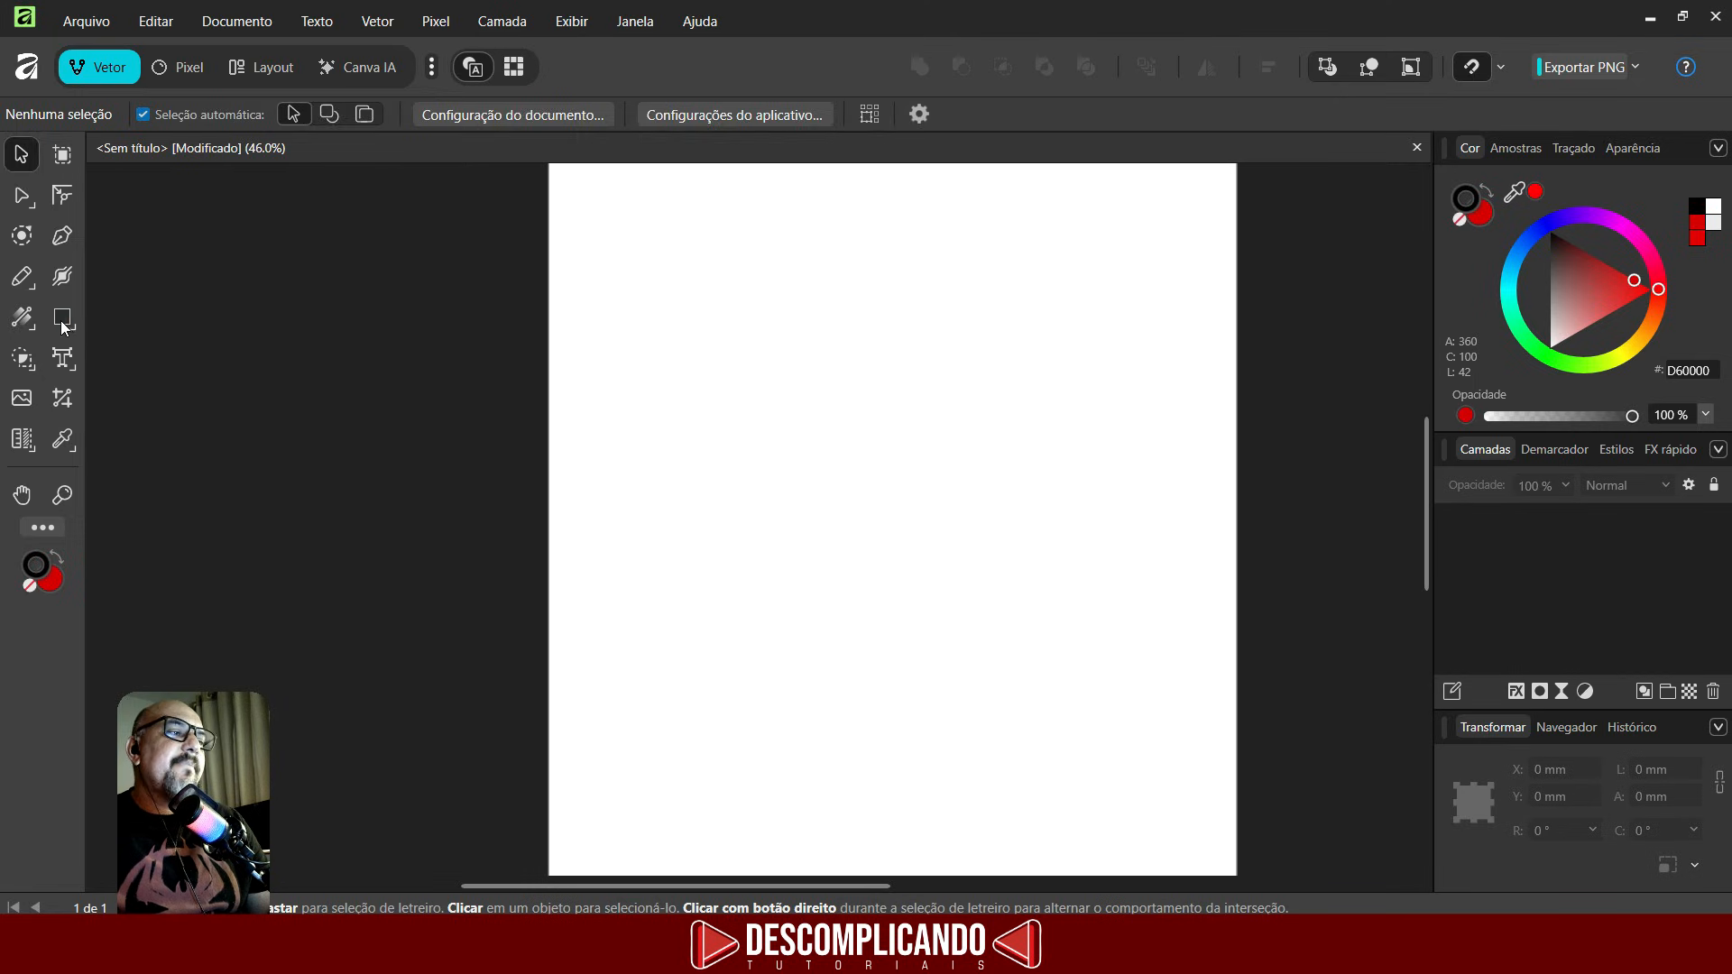
# - Draw a red square about 70 mm and a red circle about 83 mm on the page
pyautogui.click(67, 323)
pyautogui.moveTo(603, 321); pyautogui.dragTo(766, 482)
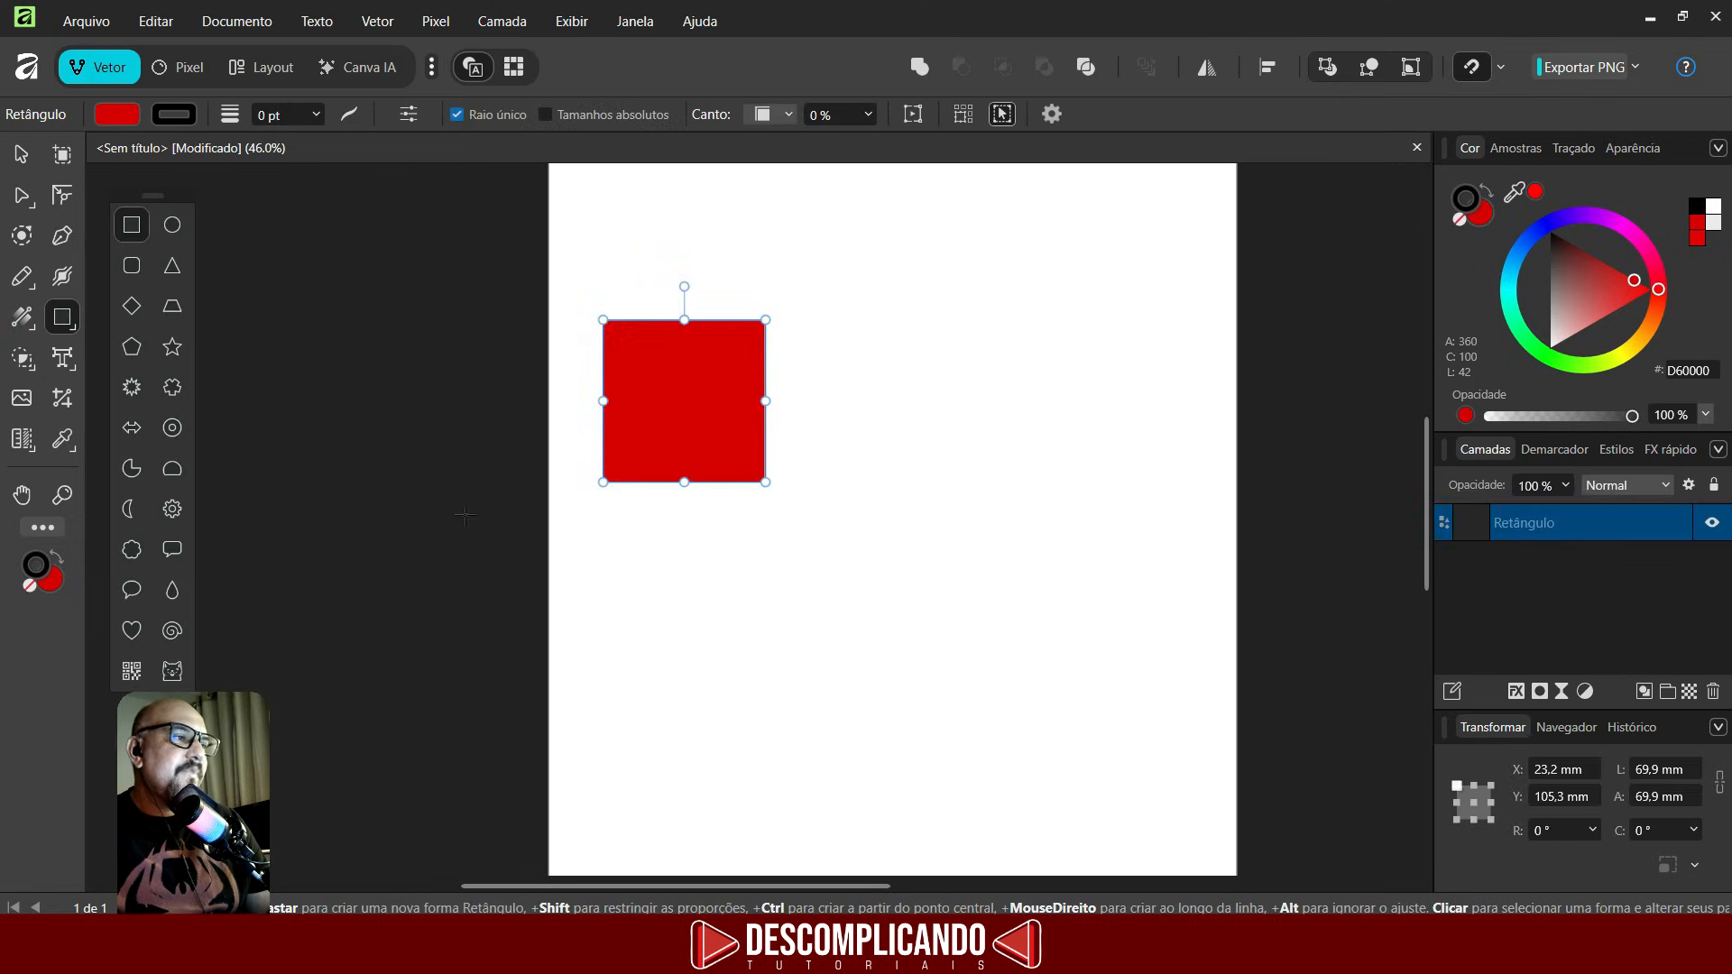
pyautogui.click(173, 225)
pyautogui.moveTo(840, 434); pyautogui.dragTo(1032, 625)
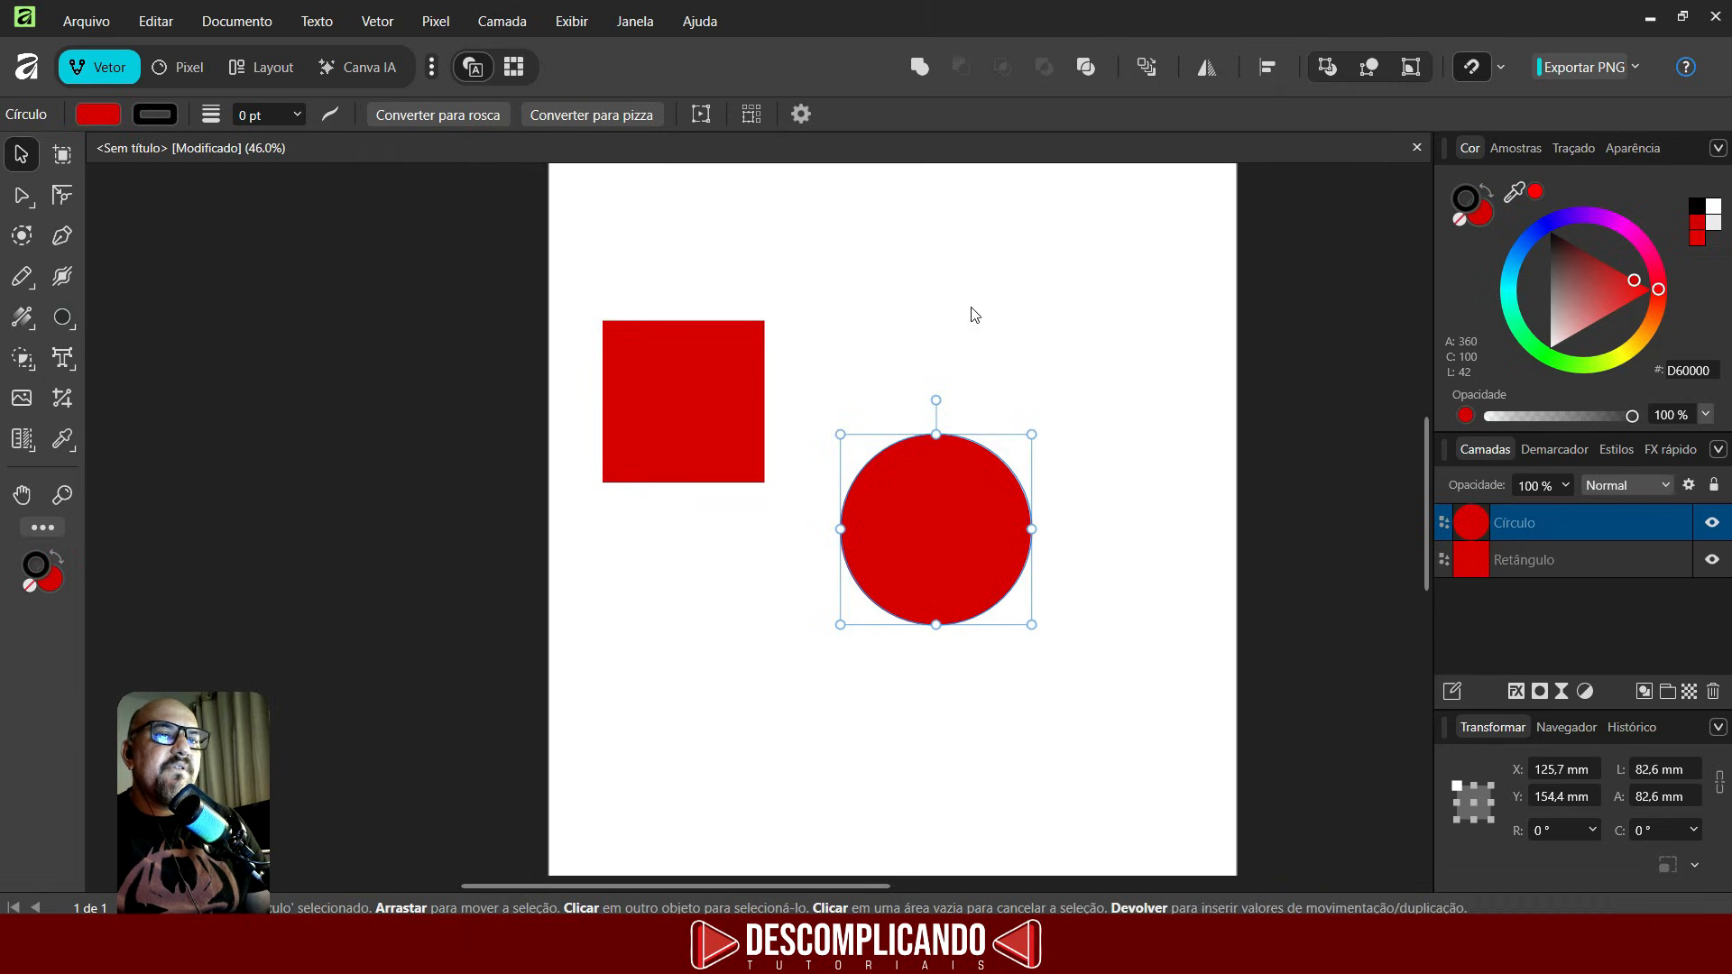
# - Change the circle's fill colour to yellow
pyautogui.click(7, 150)
pyautogui.click(95, 114)
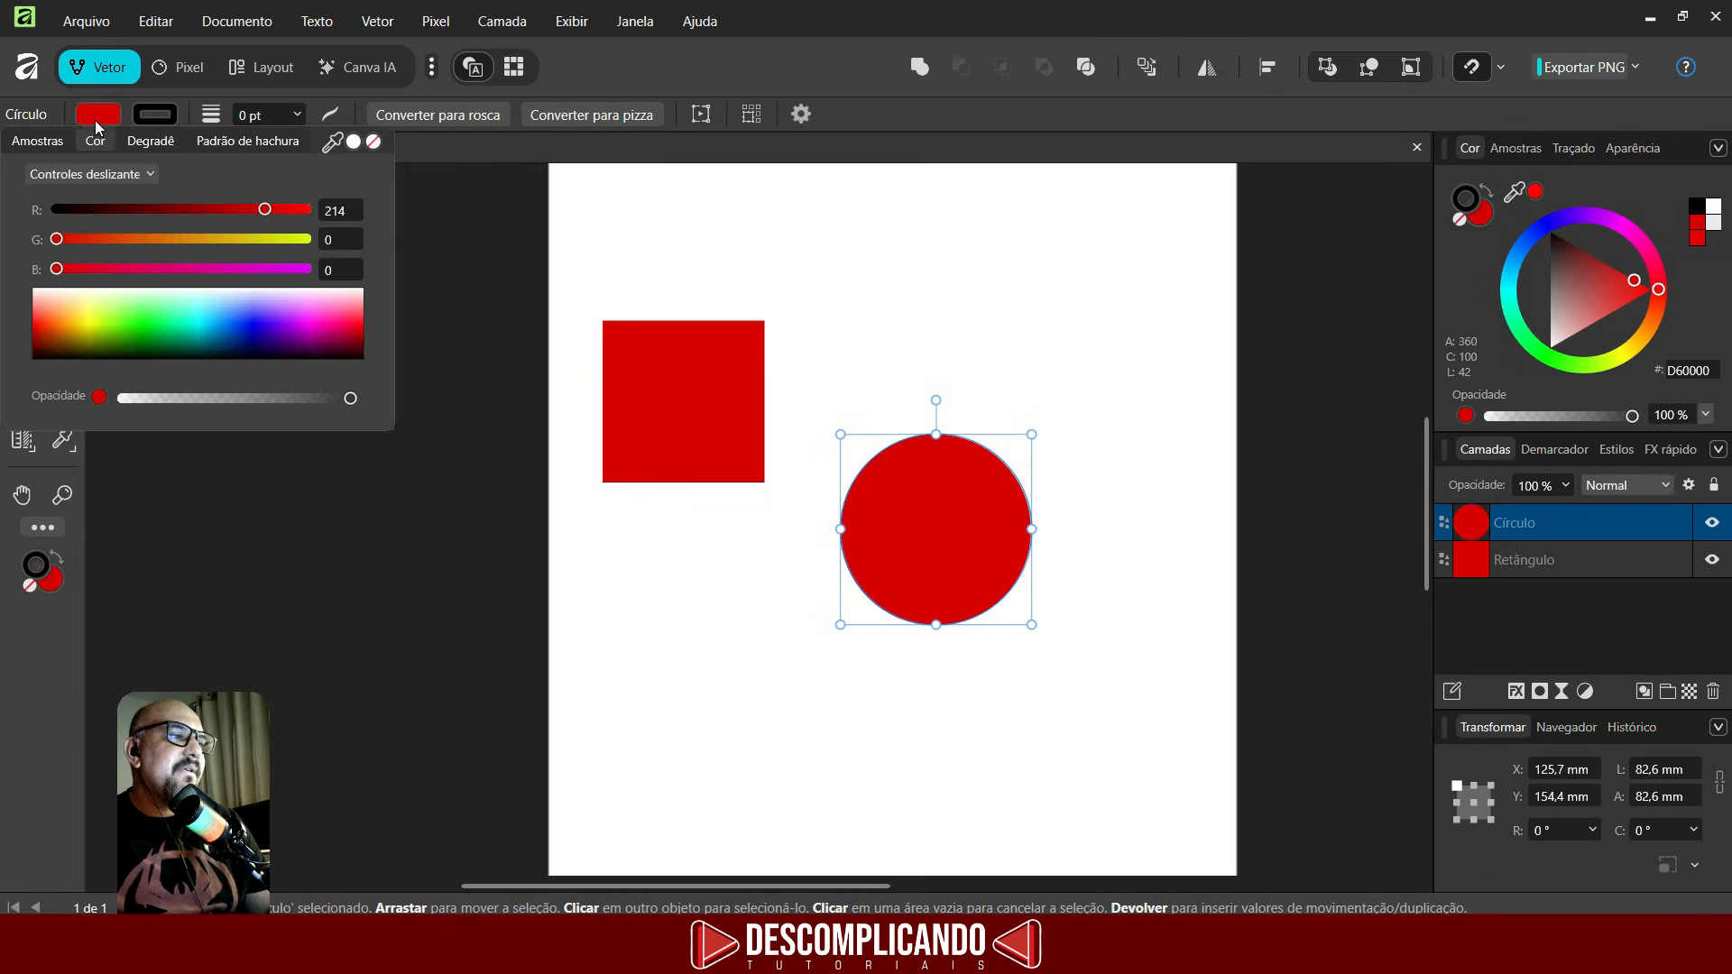
pyautogui.click(89, 318)
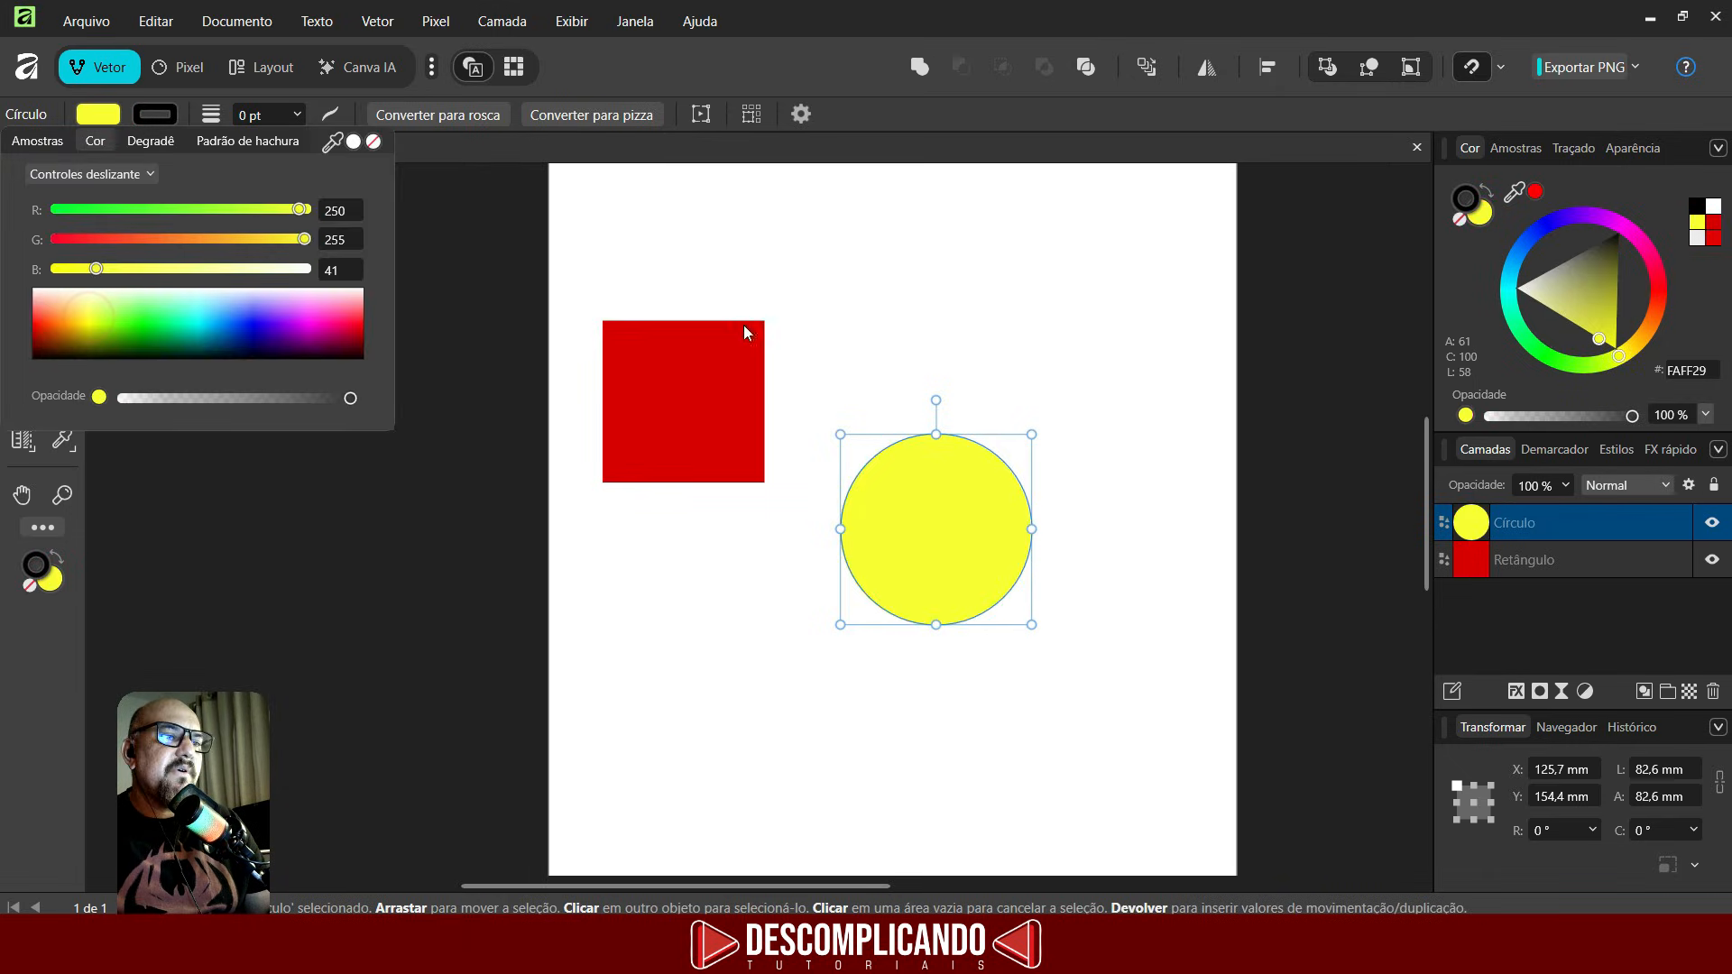
pyautogui.click(880, 305)
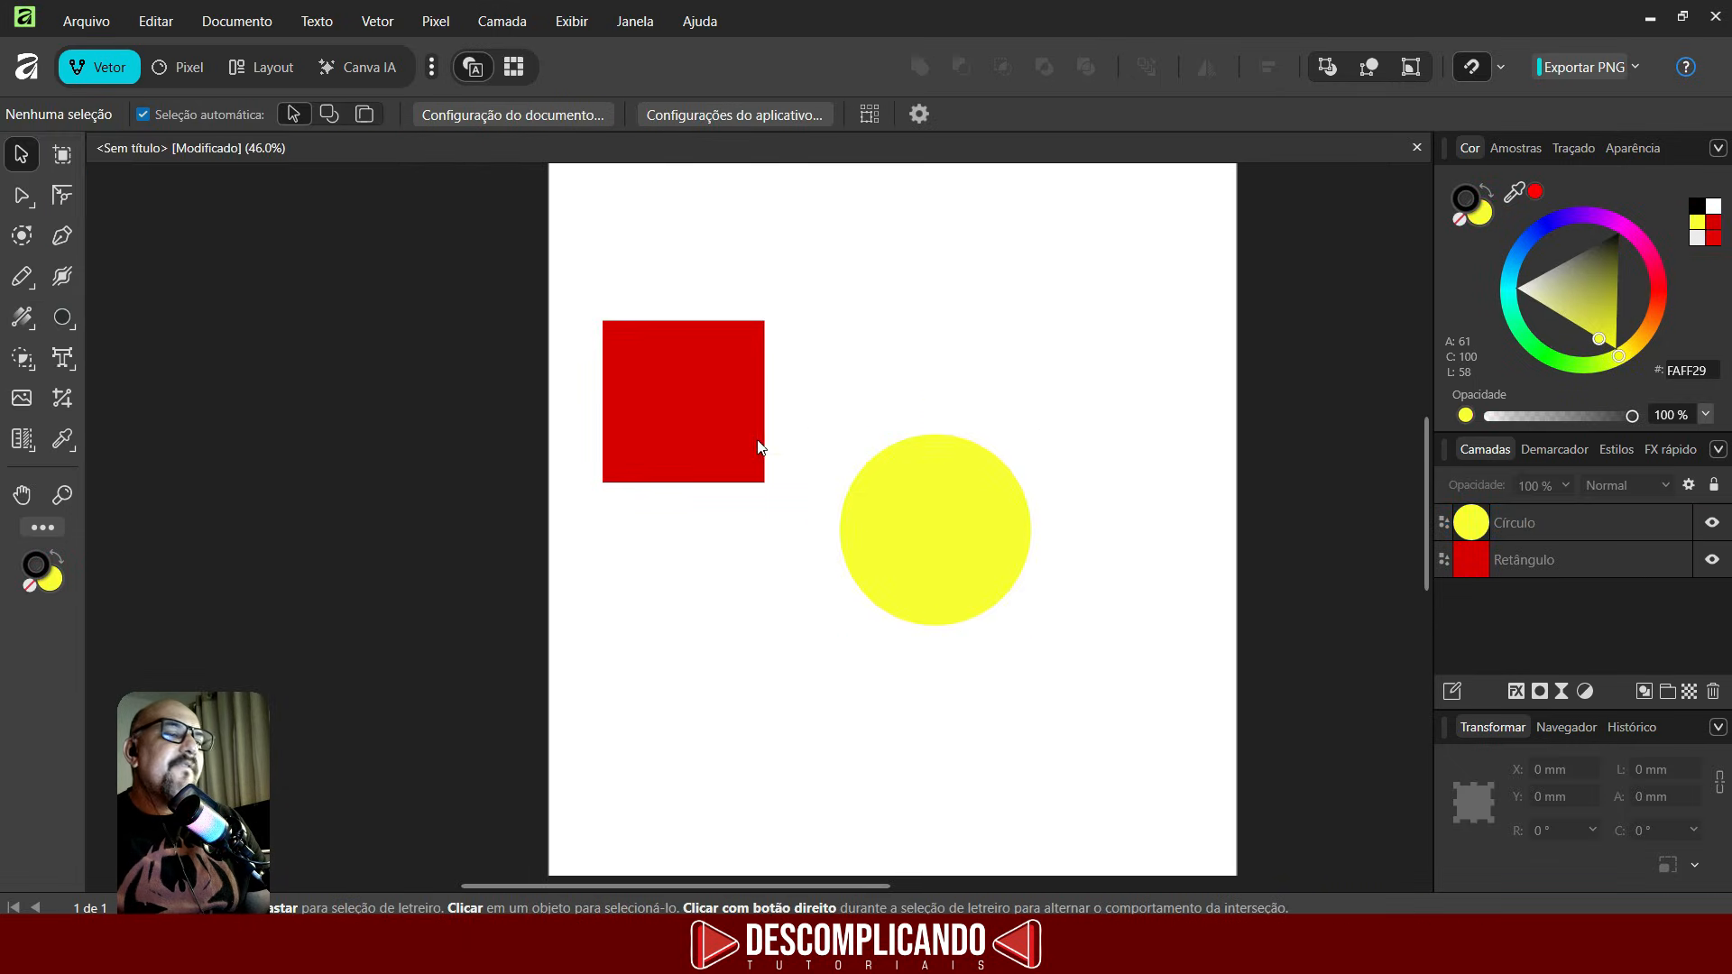
# - With the circle selected, sample the square's red with the Color Picker tool to refill the circle
pyautogui.click(65, 442)
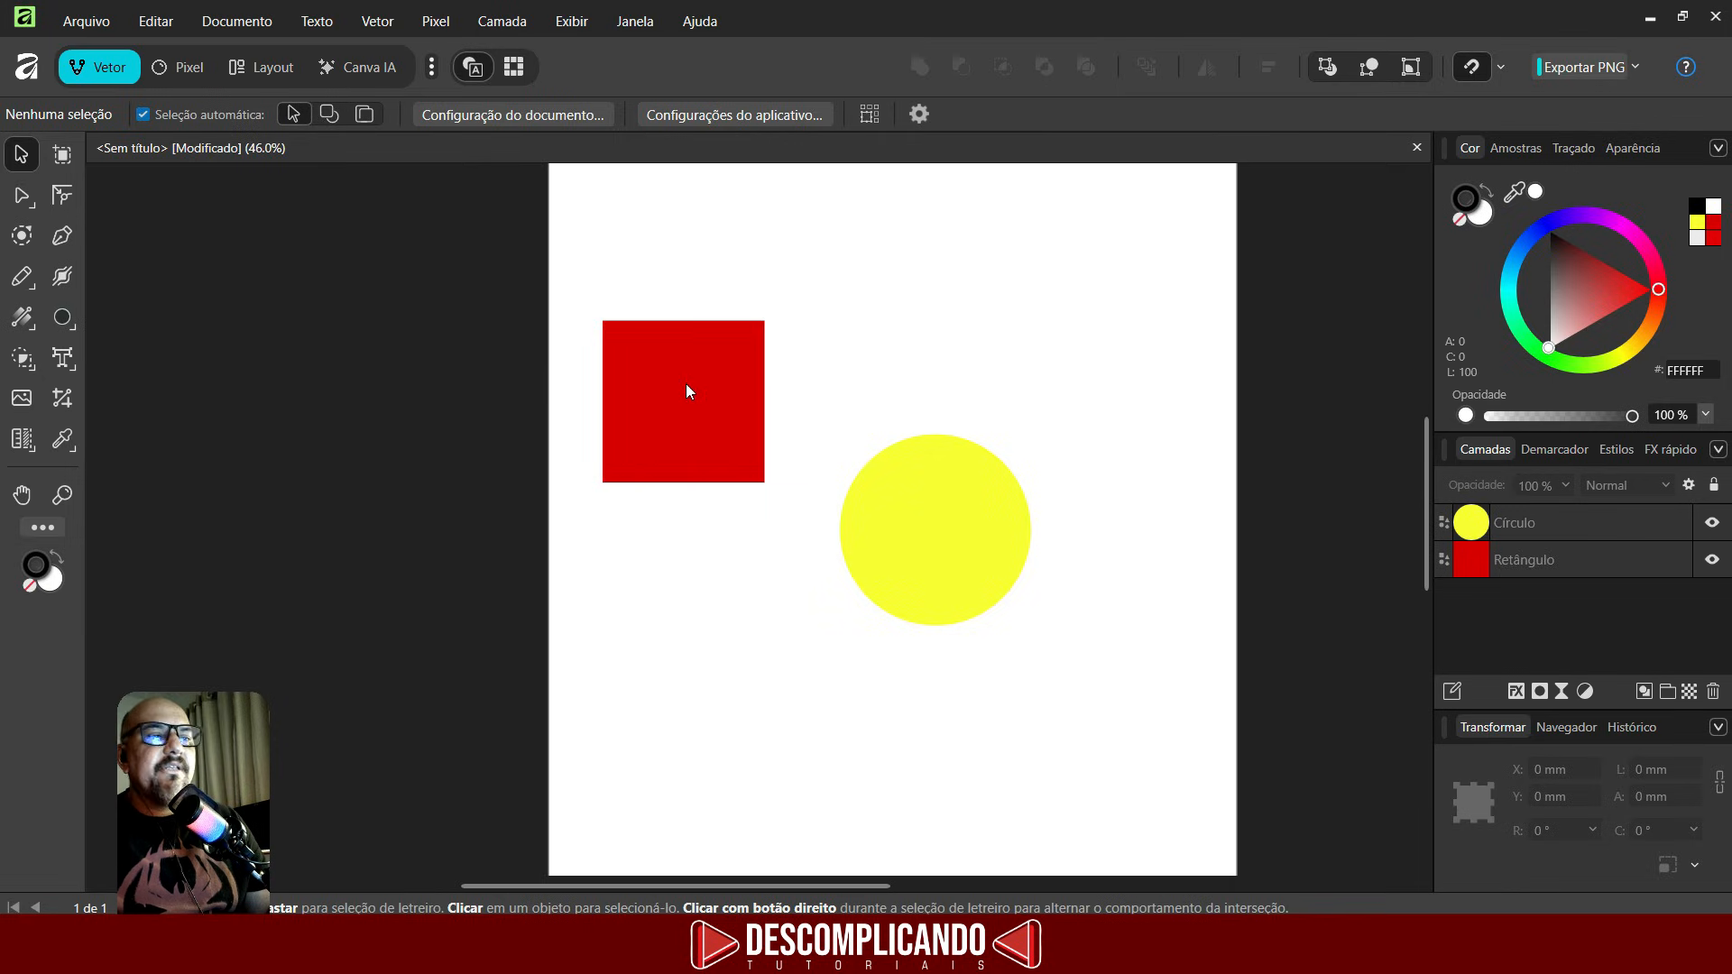
pyautogui.click(913, 502)
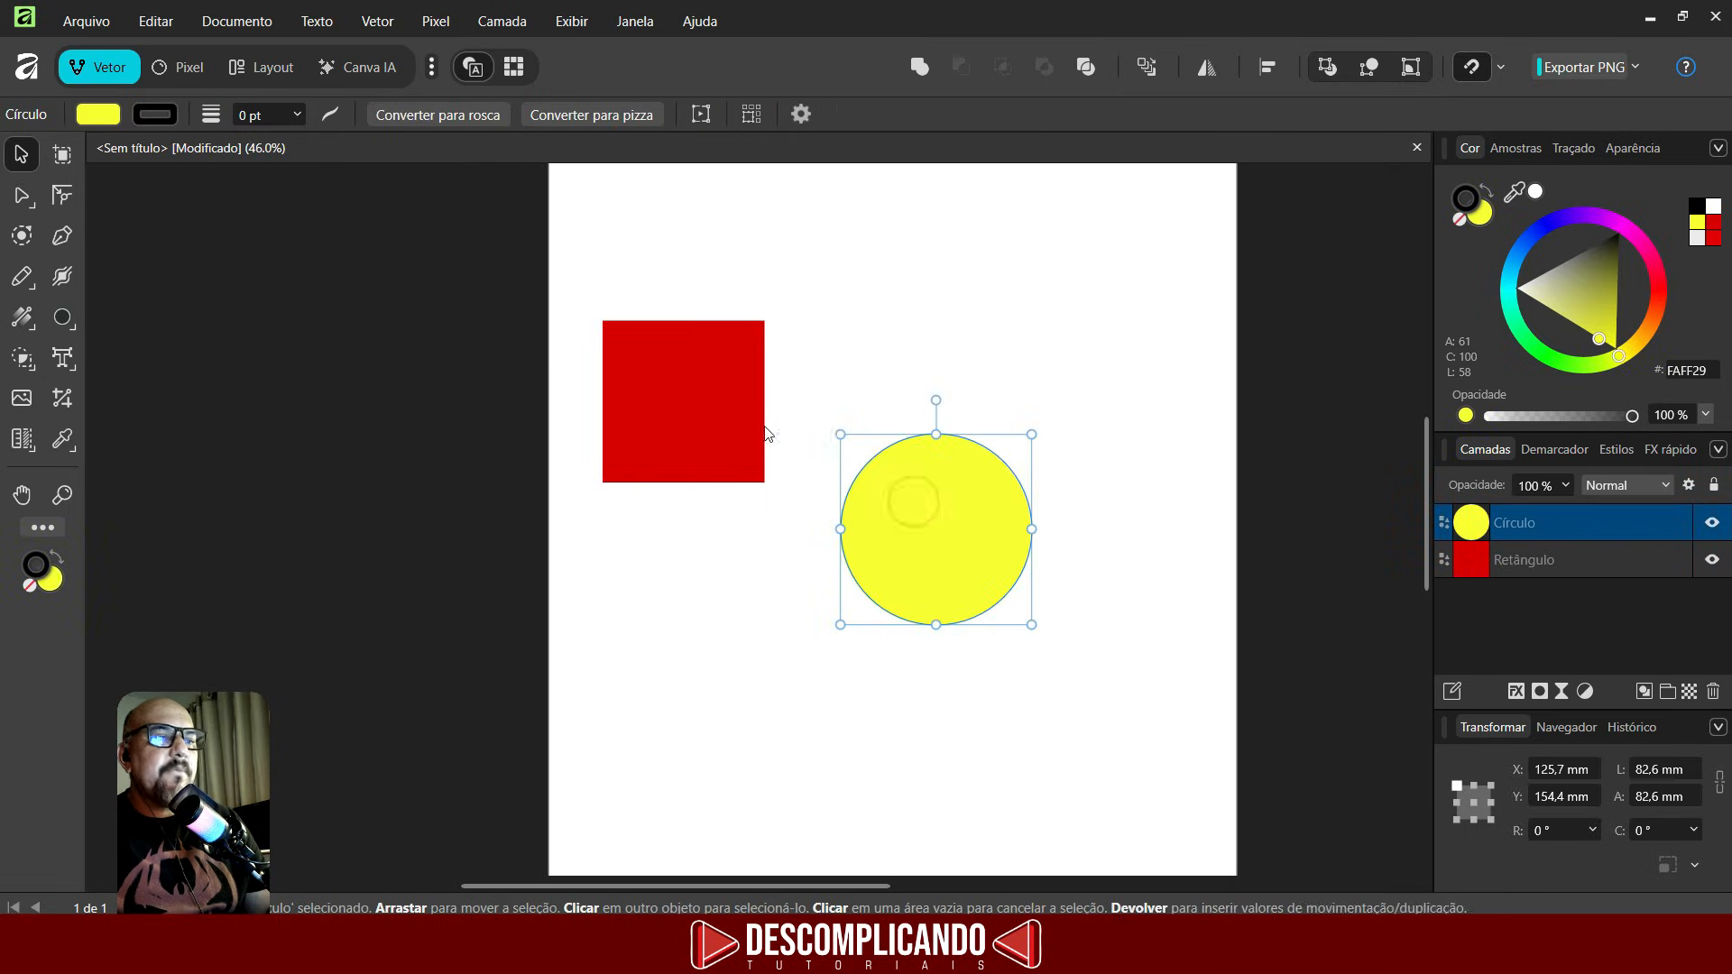
pyautogui.click(72, 437)
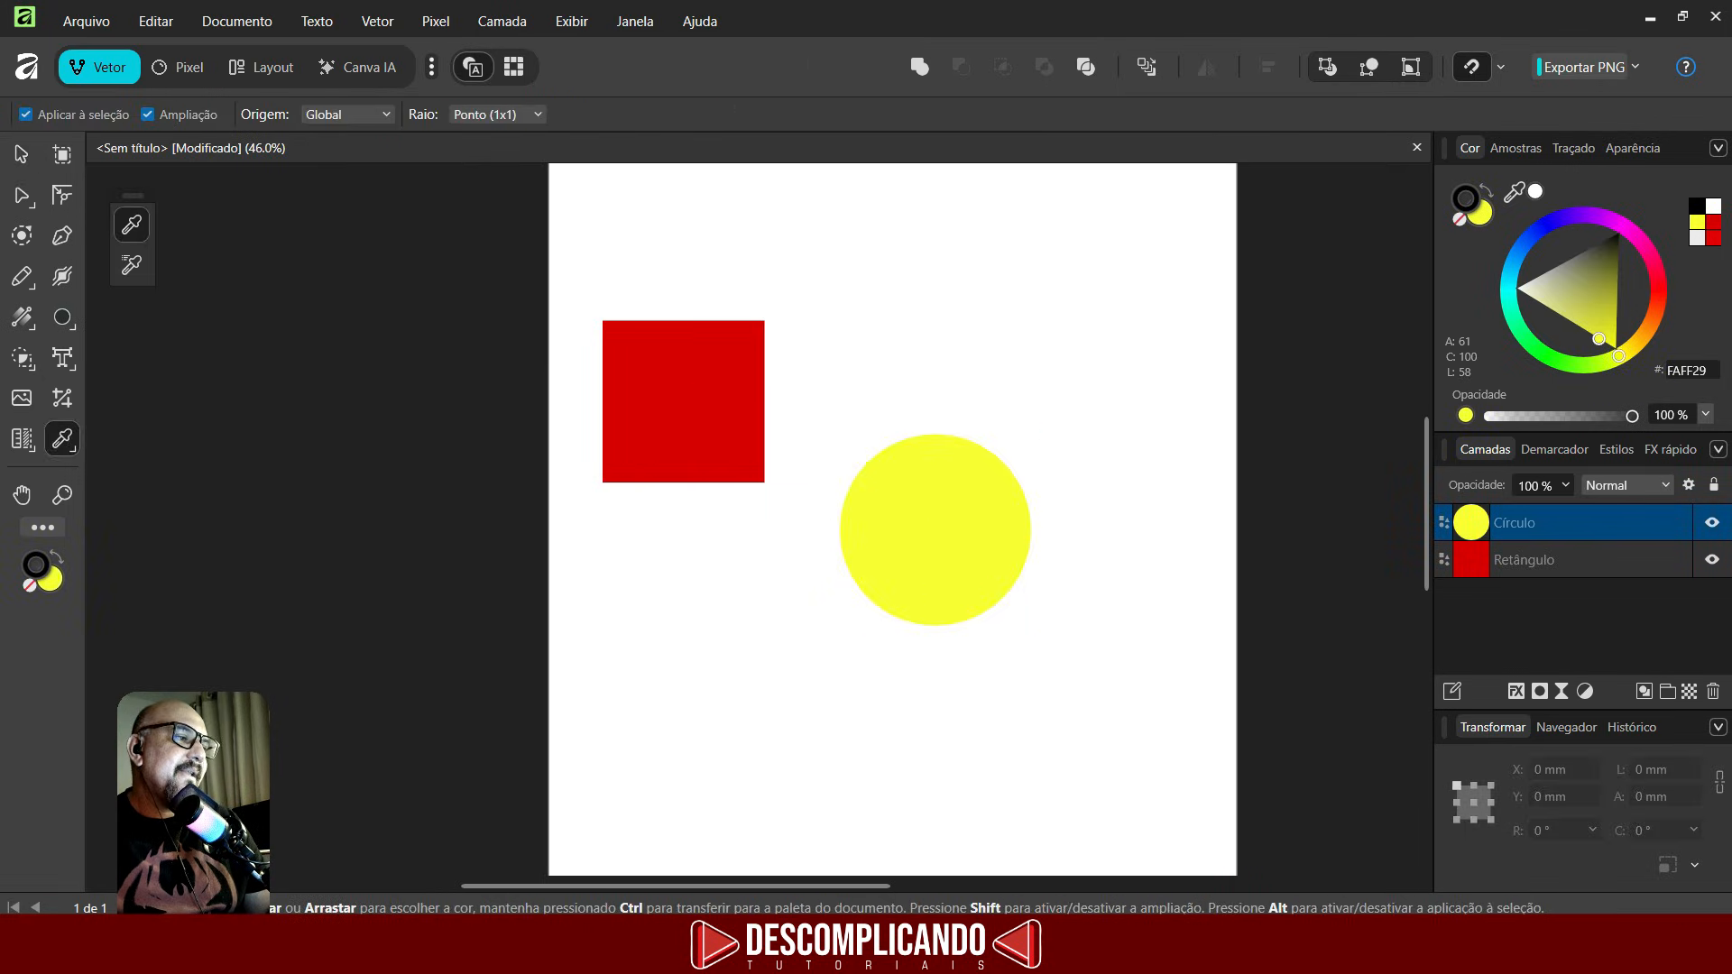
pyautogui.click(682, 405)
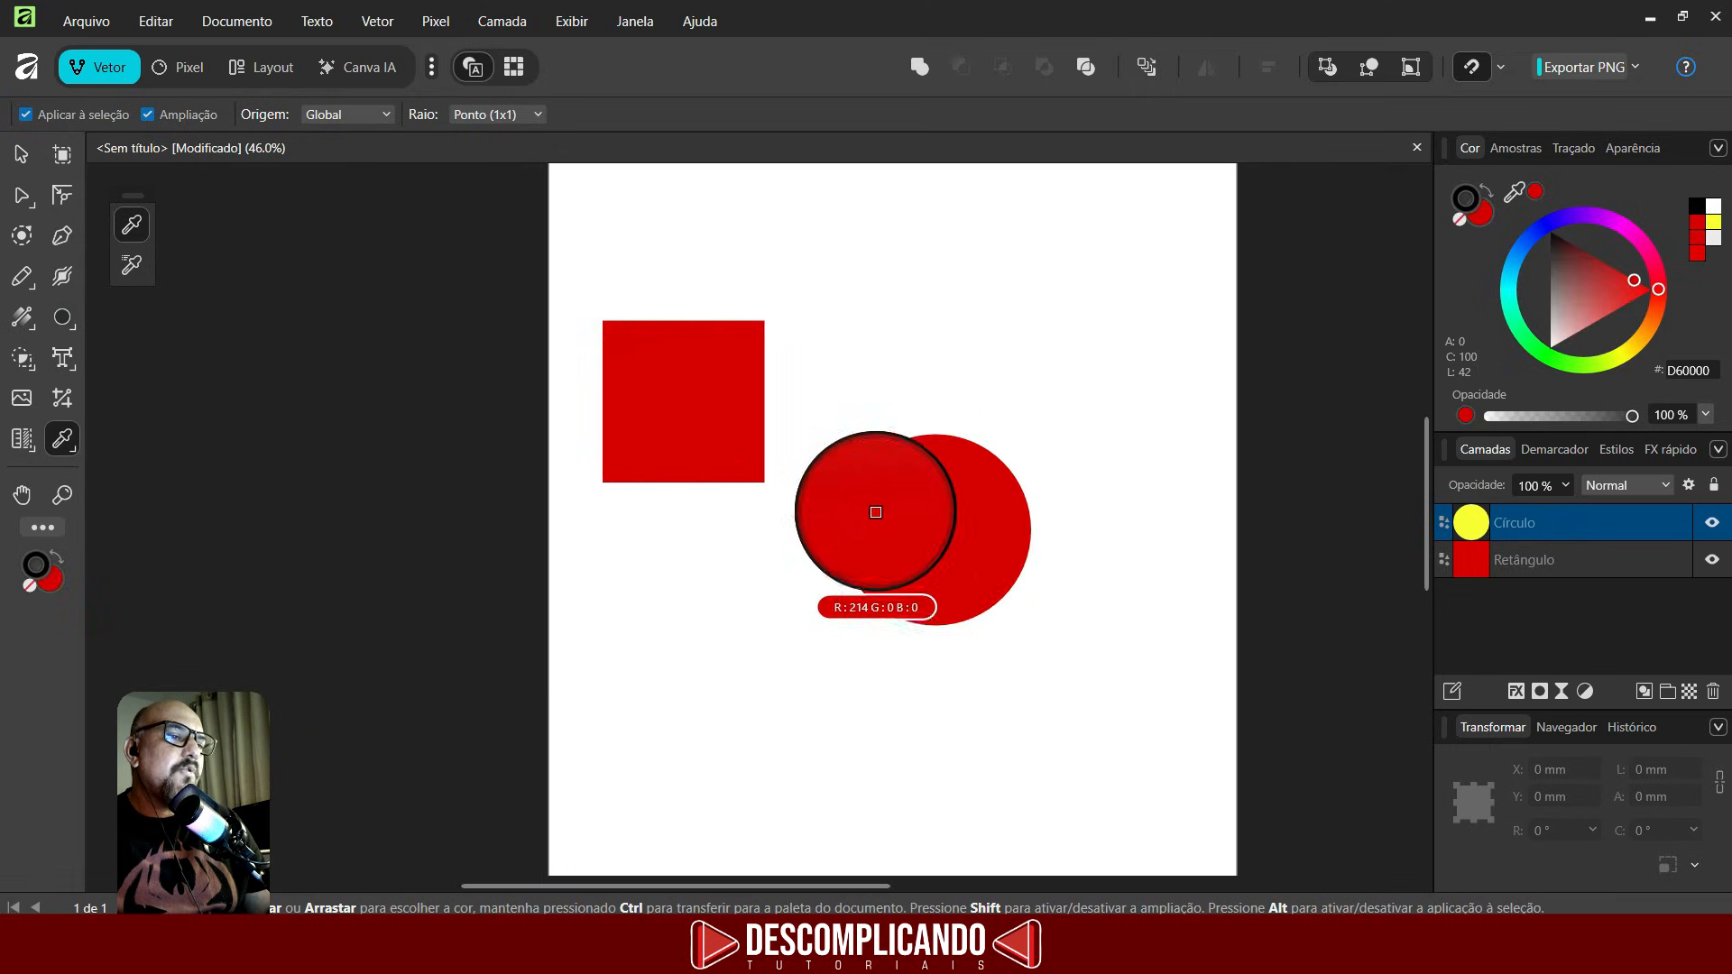
pyautogui.press('v')
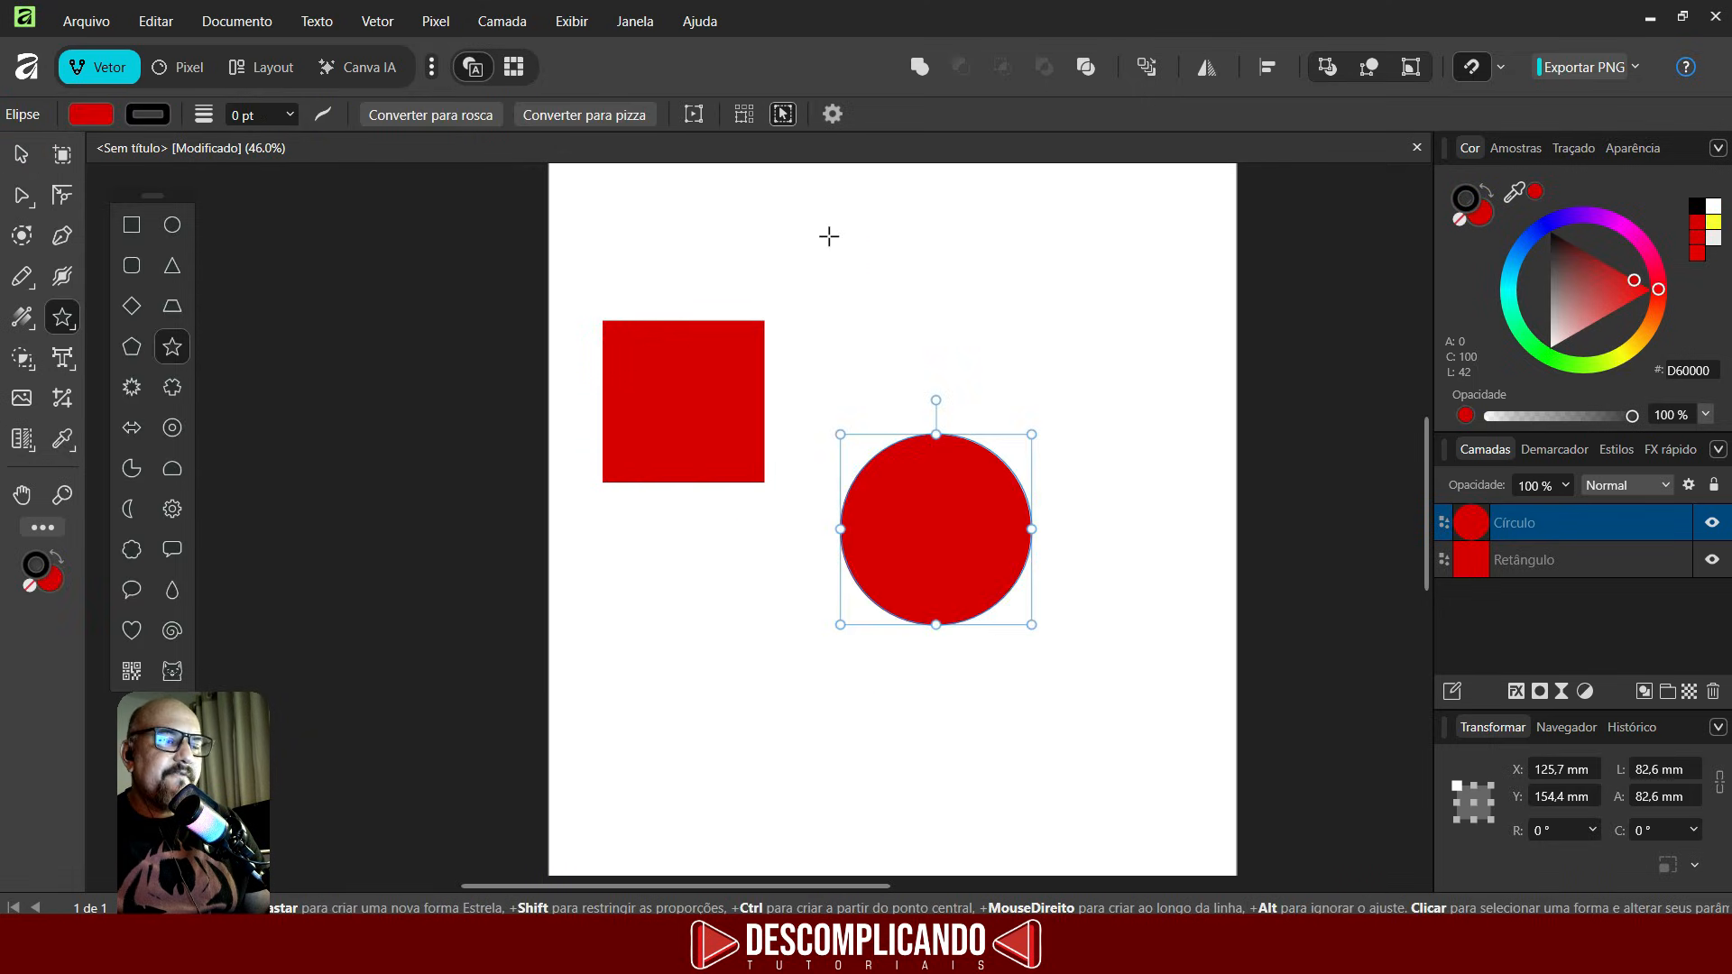
# - Draw a star about 78 mm above the circle and fill it blue
pyautogui.moveTo(829, 236); pyautogui.dragTo(1008, 415)
pyautogui.click(94, 115)
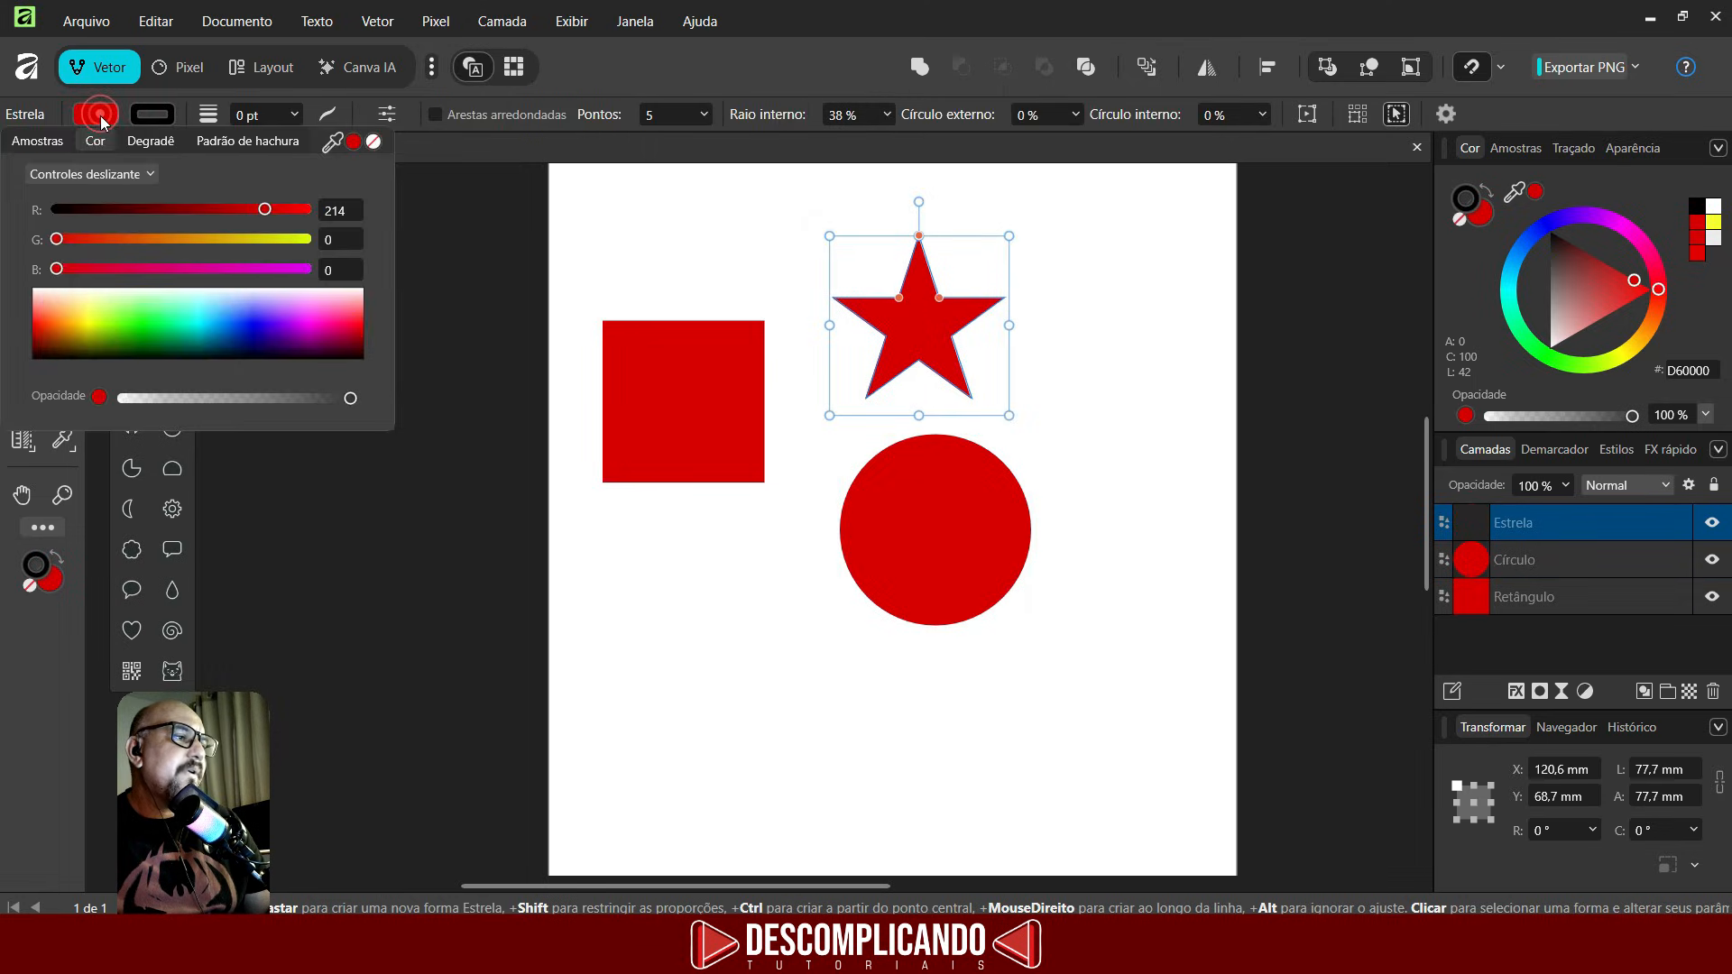
pyautogui.click(239, 325)
pyautogui.press('v')
# - Try sampling colours on the page with the Color Picker while the circle is selected
pyautogui.click(917, 451)
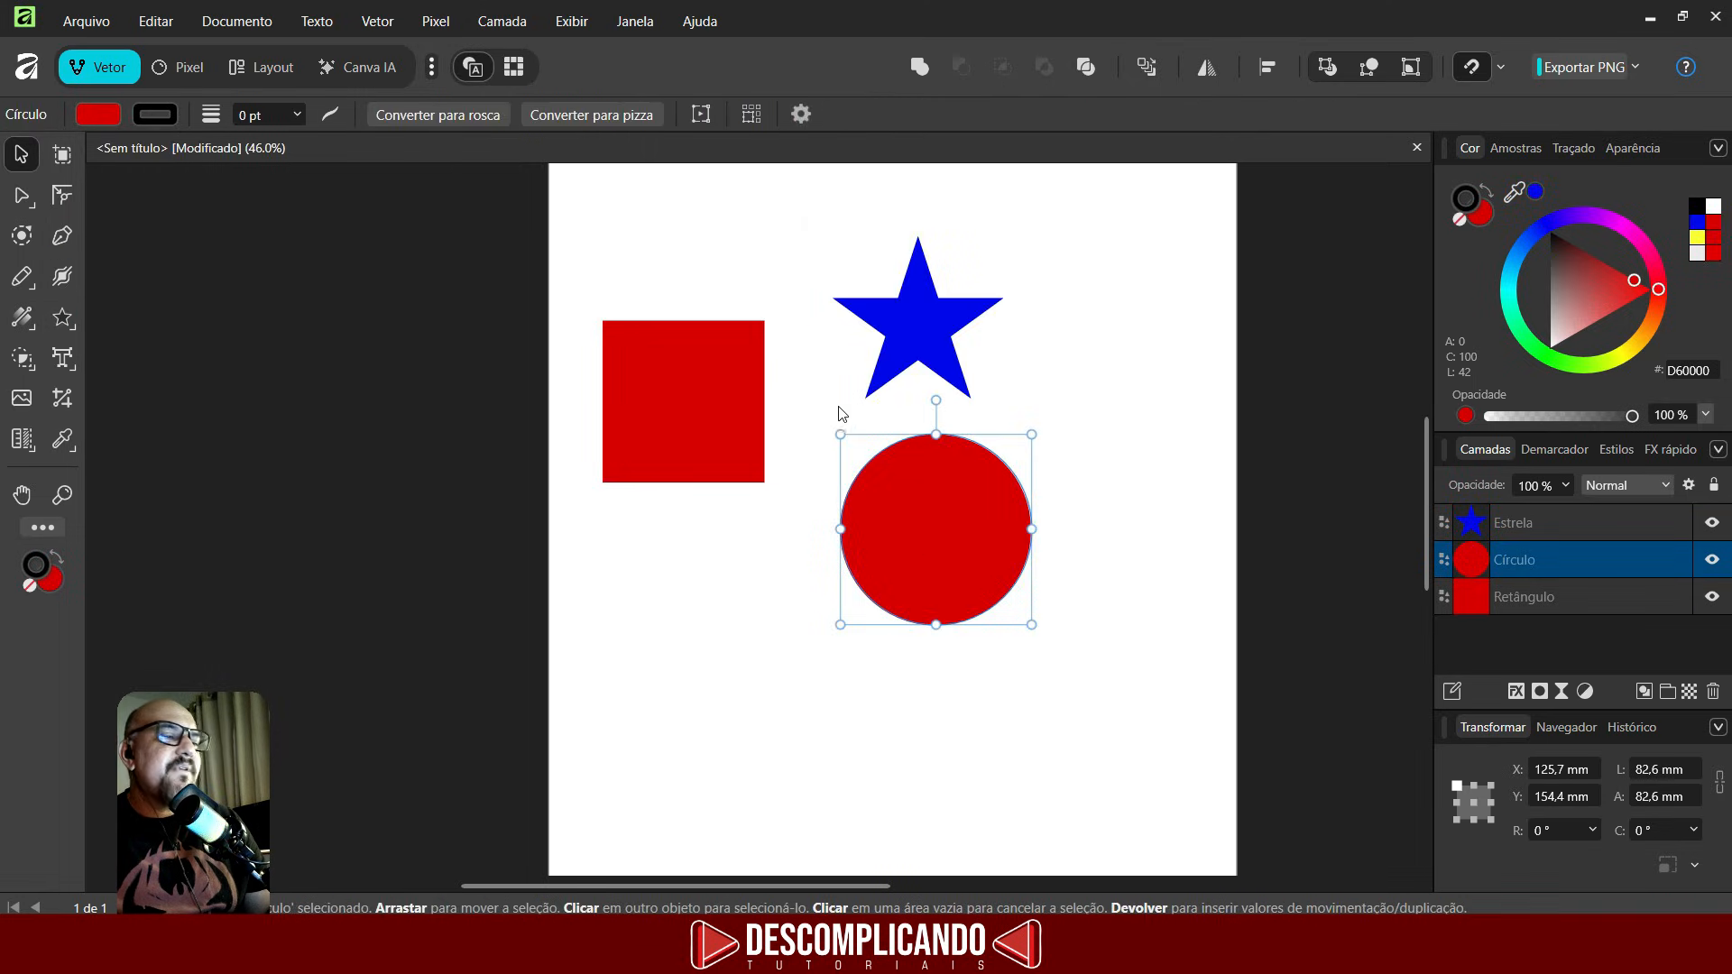
pyautogui.click(62, 440)
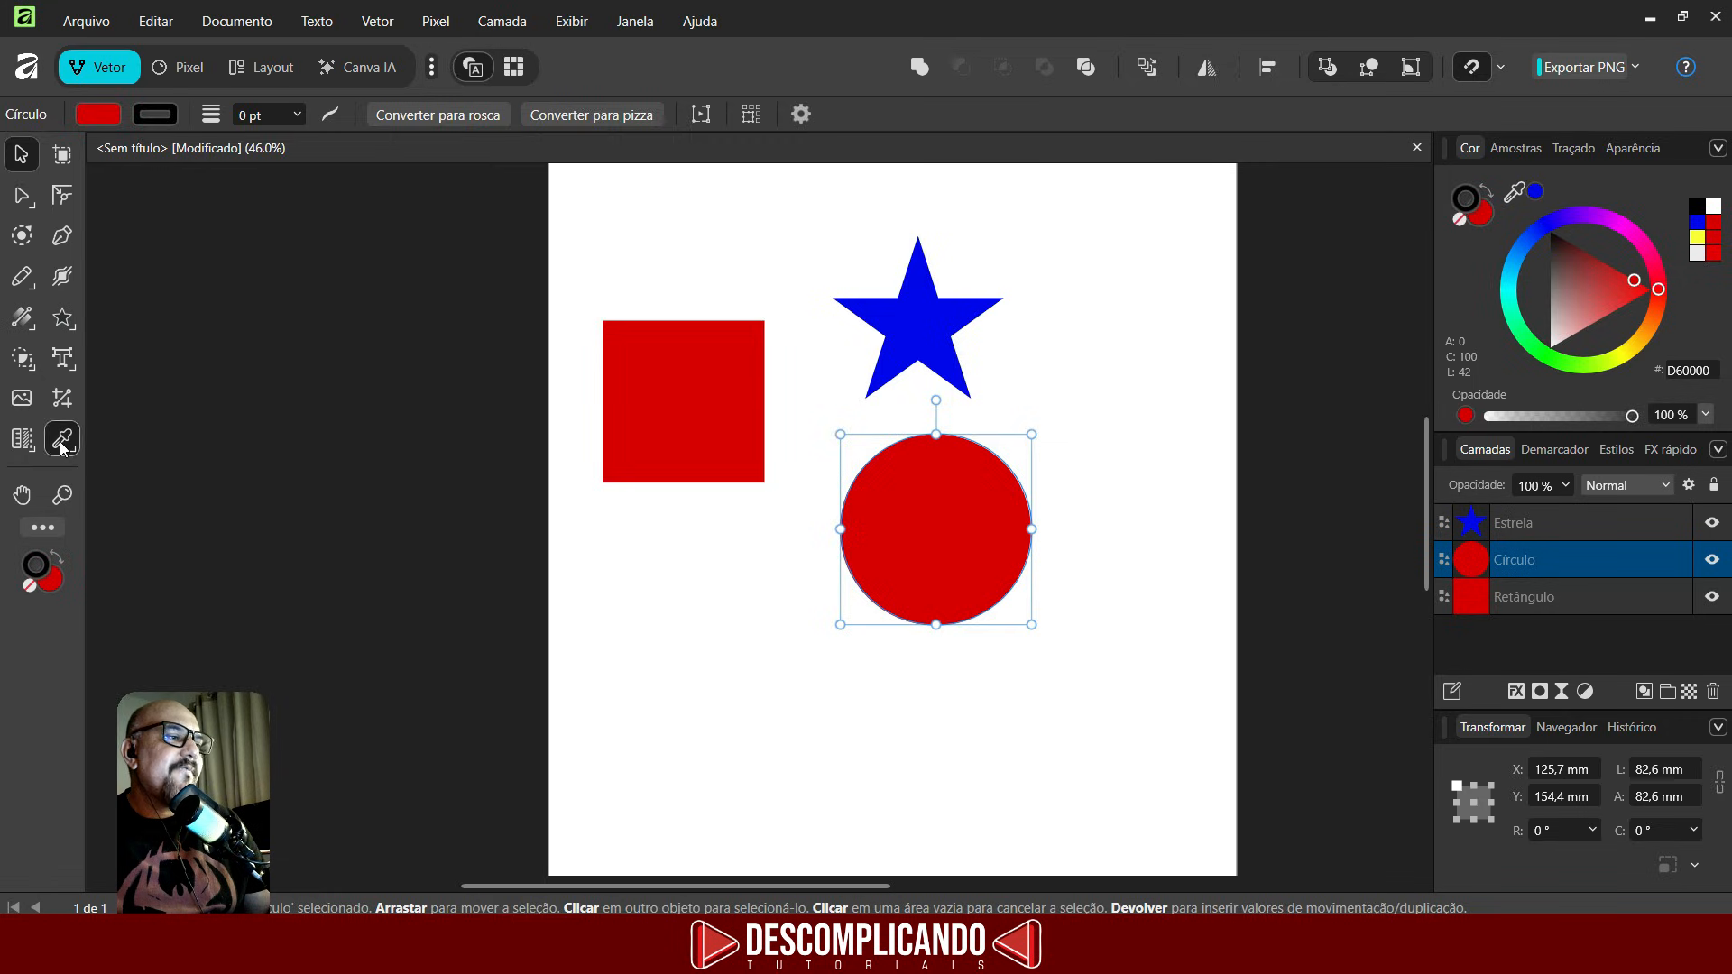
pyautogui.moveTo(668, 267); pyautogui.dragTo(650, 365)
pyautogui.moveTo(587, 443); pyautogui.dragTo(638, 464)
pyautogui.click(23, 161)
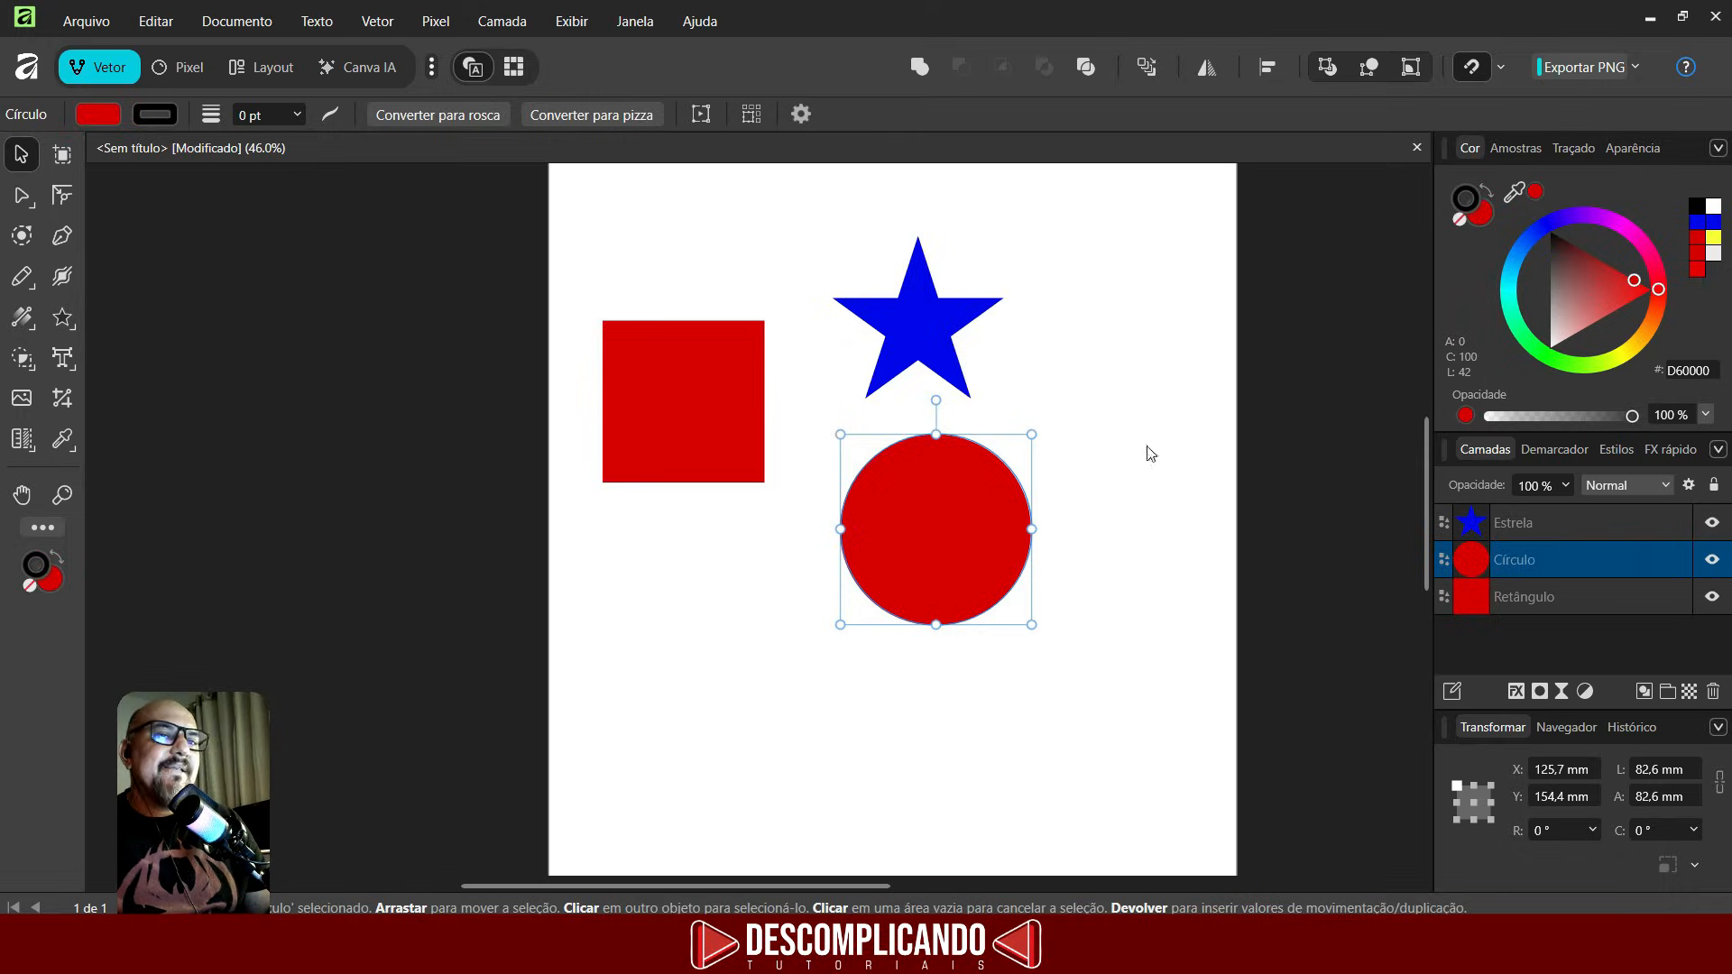
# - Create an artistic text on a new page by pasting the word TUTORIAIS
pyautogui.click(628, 253)
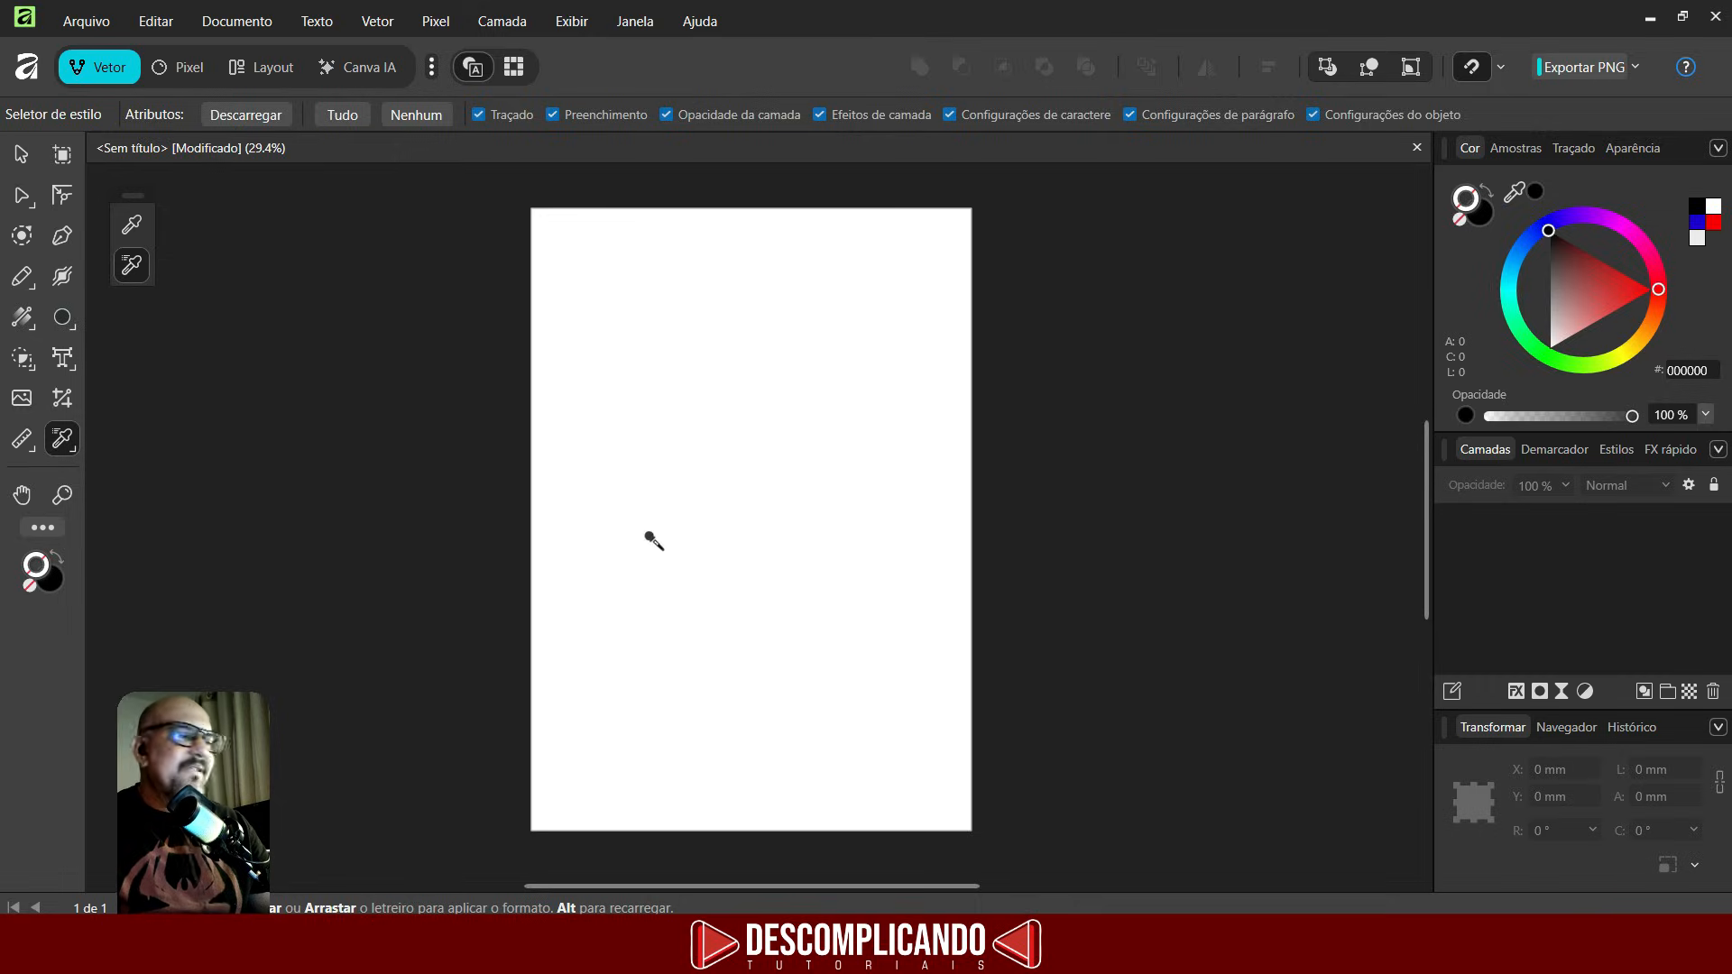
pyautogui.click(65, 370)
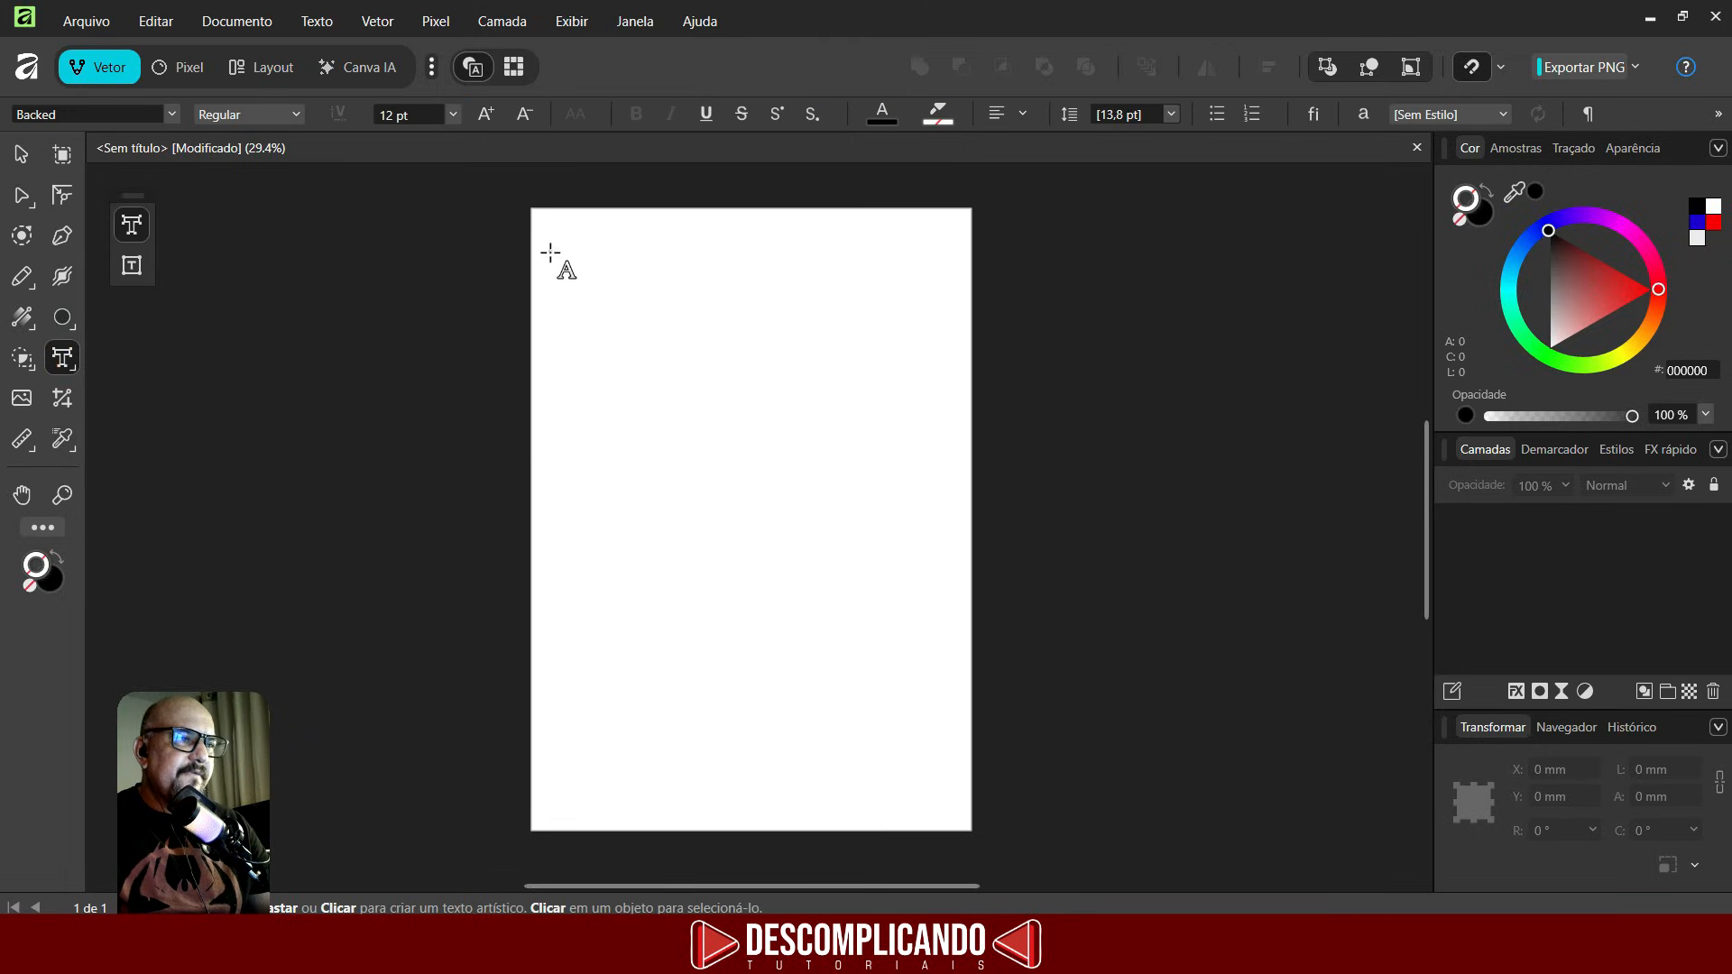
pyautogui.moveTo(550, 253); pyautogui.dragTo(627, 334)
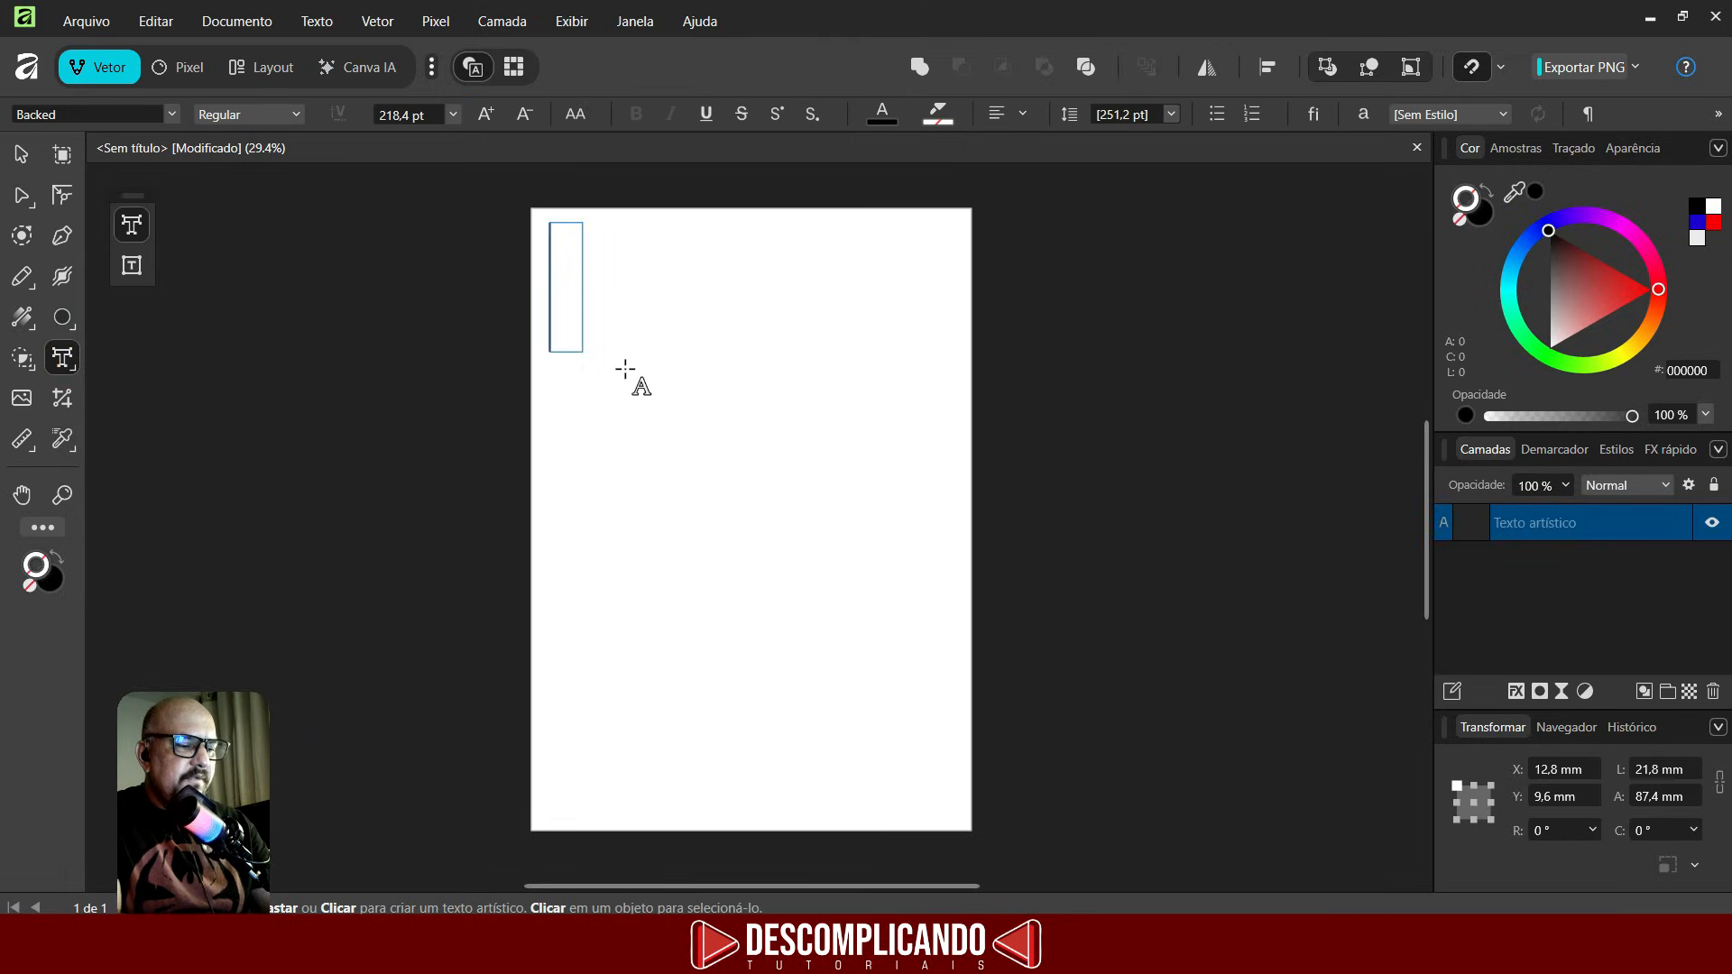
pyautogui.hotkey('ctrl', 'v')
pyautogui.press('Escape')
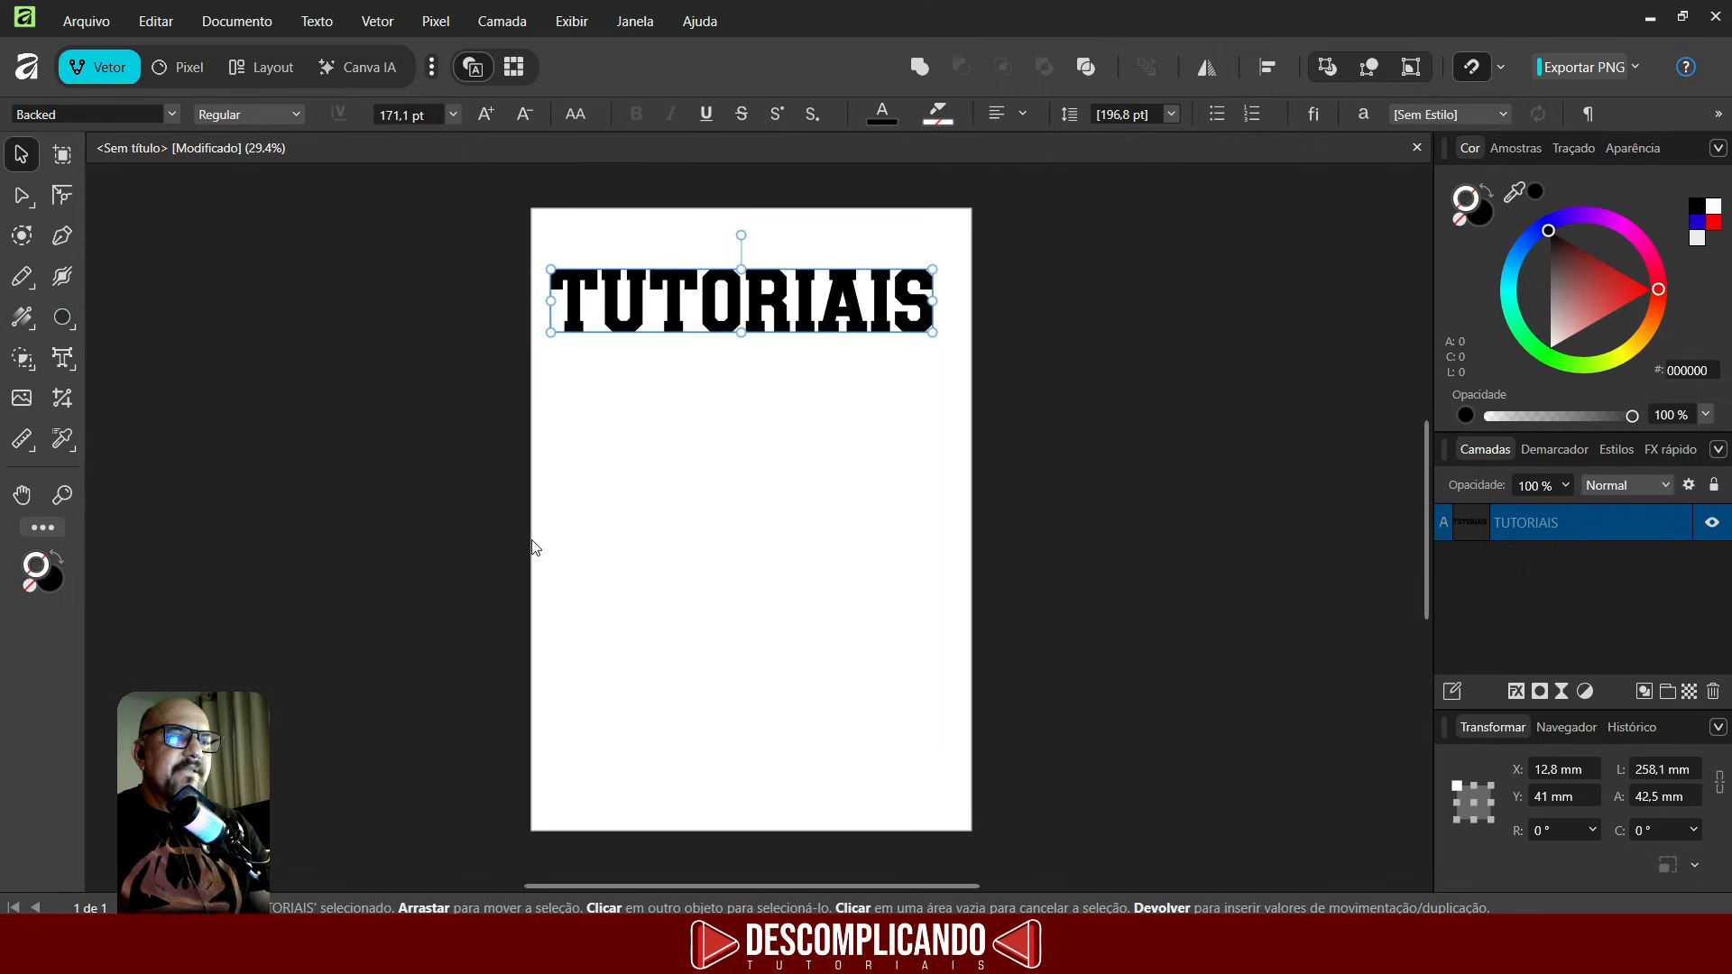
# - Duplicate the TUTORIAIS text, move the copy below, and set its font to BadaBoom BB
pyautogui.hotkey('ctrl', 'j')
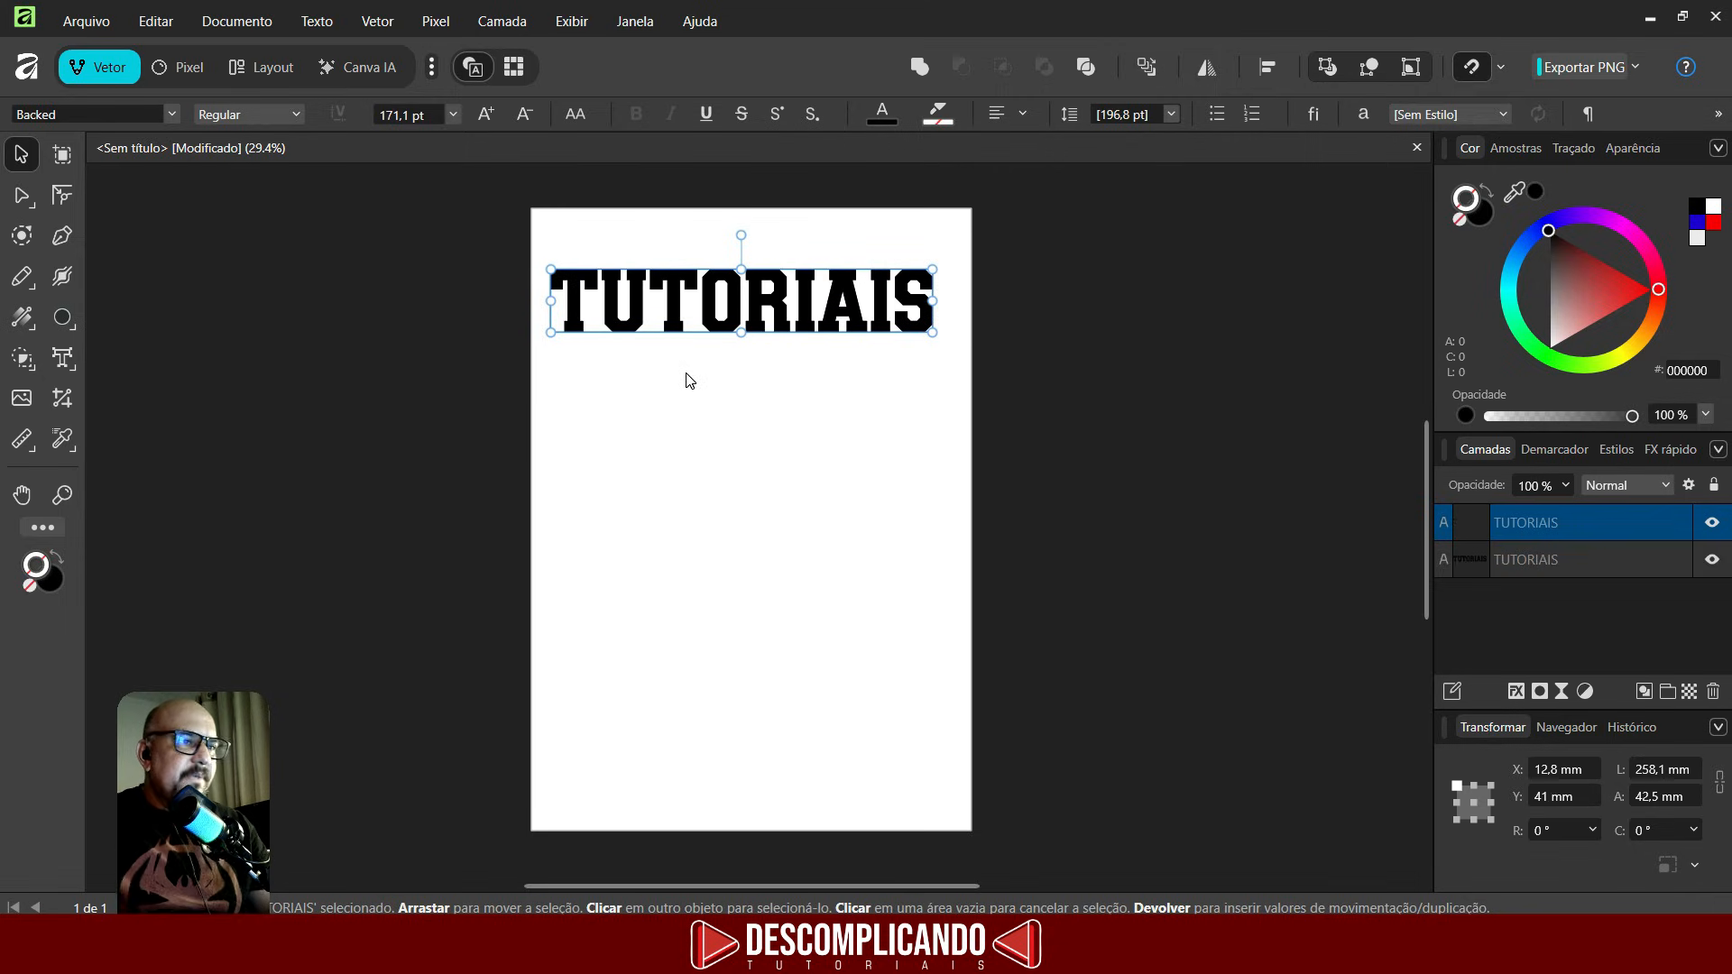
pyautogui.moveTo(804, 307); pyautogui.dragTo(804, 441)
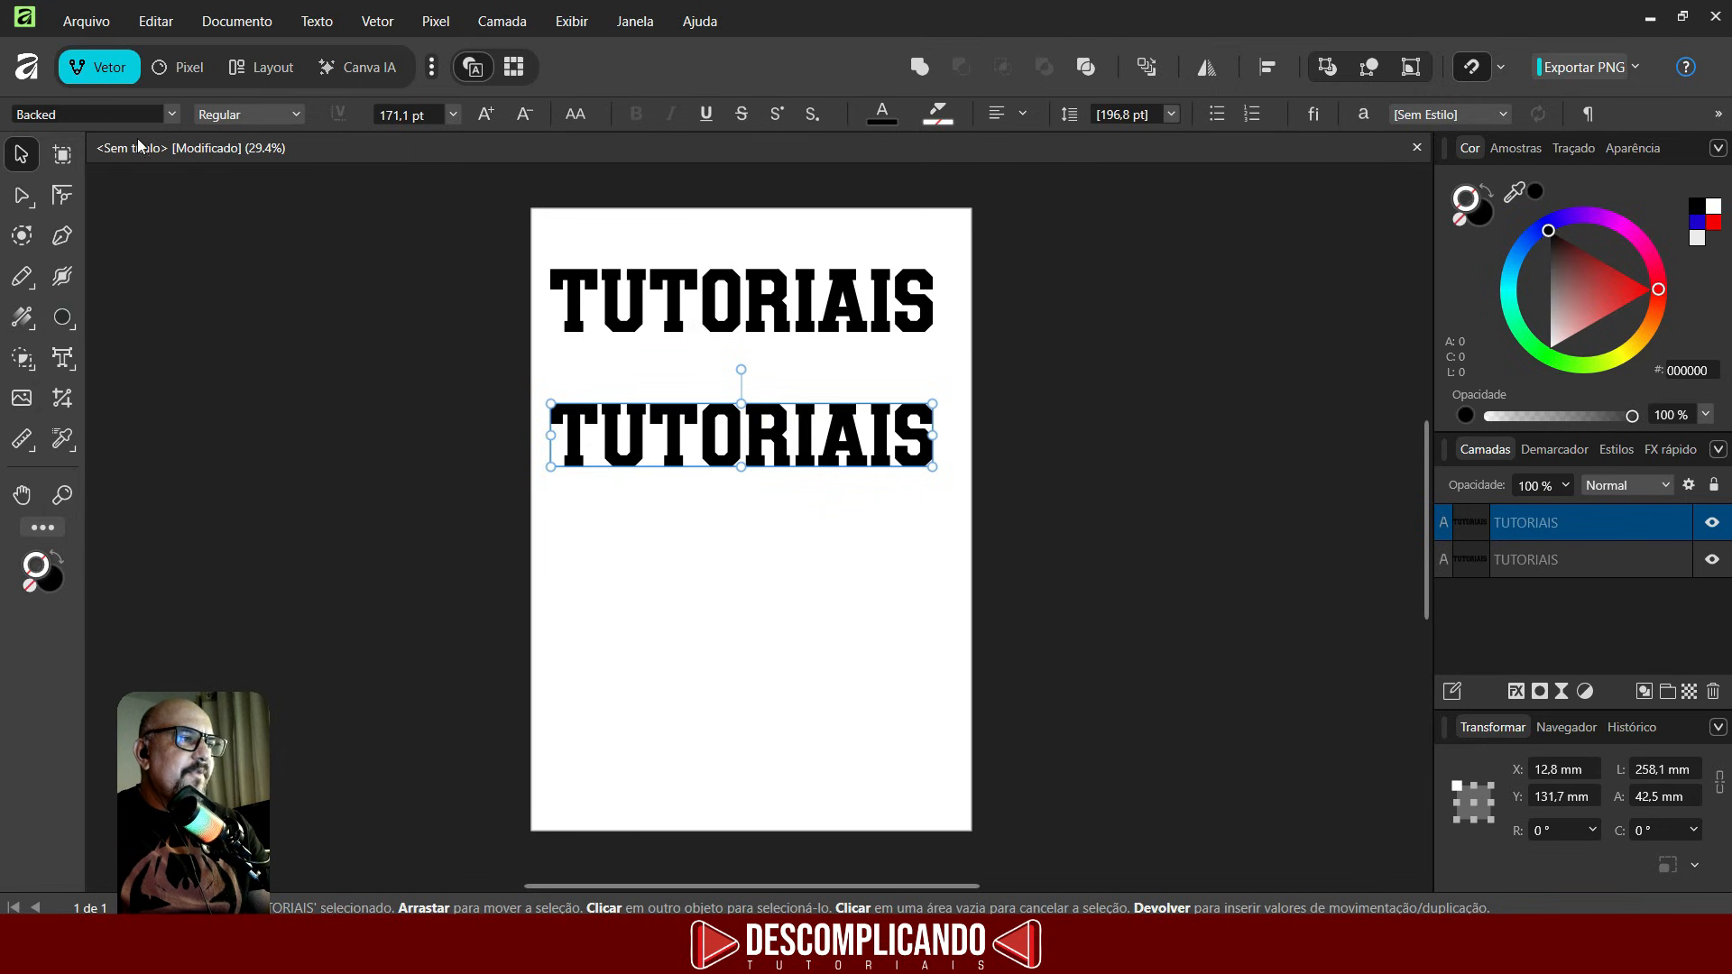
pyautogui.click(172, 114)
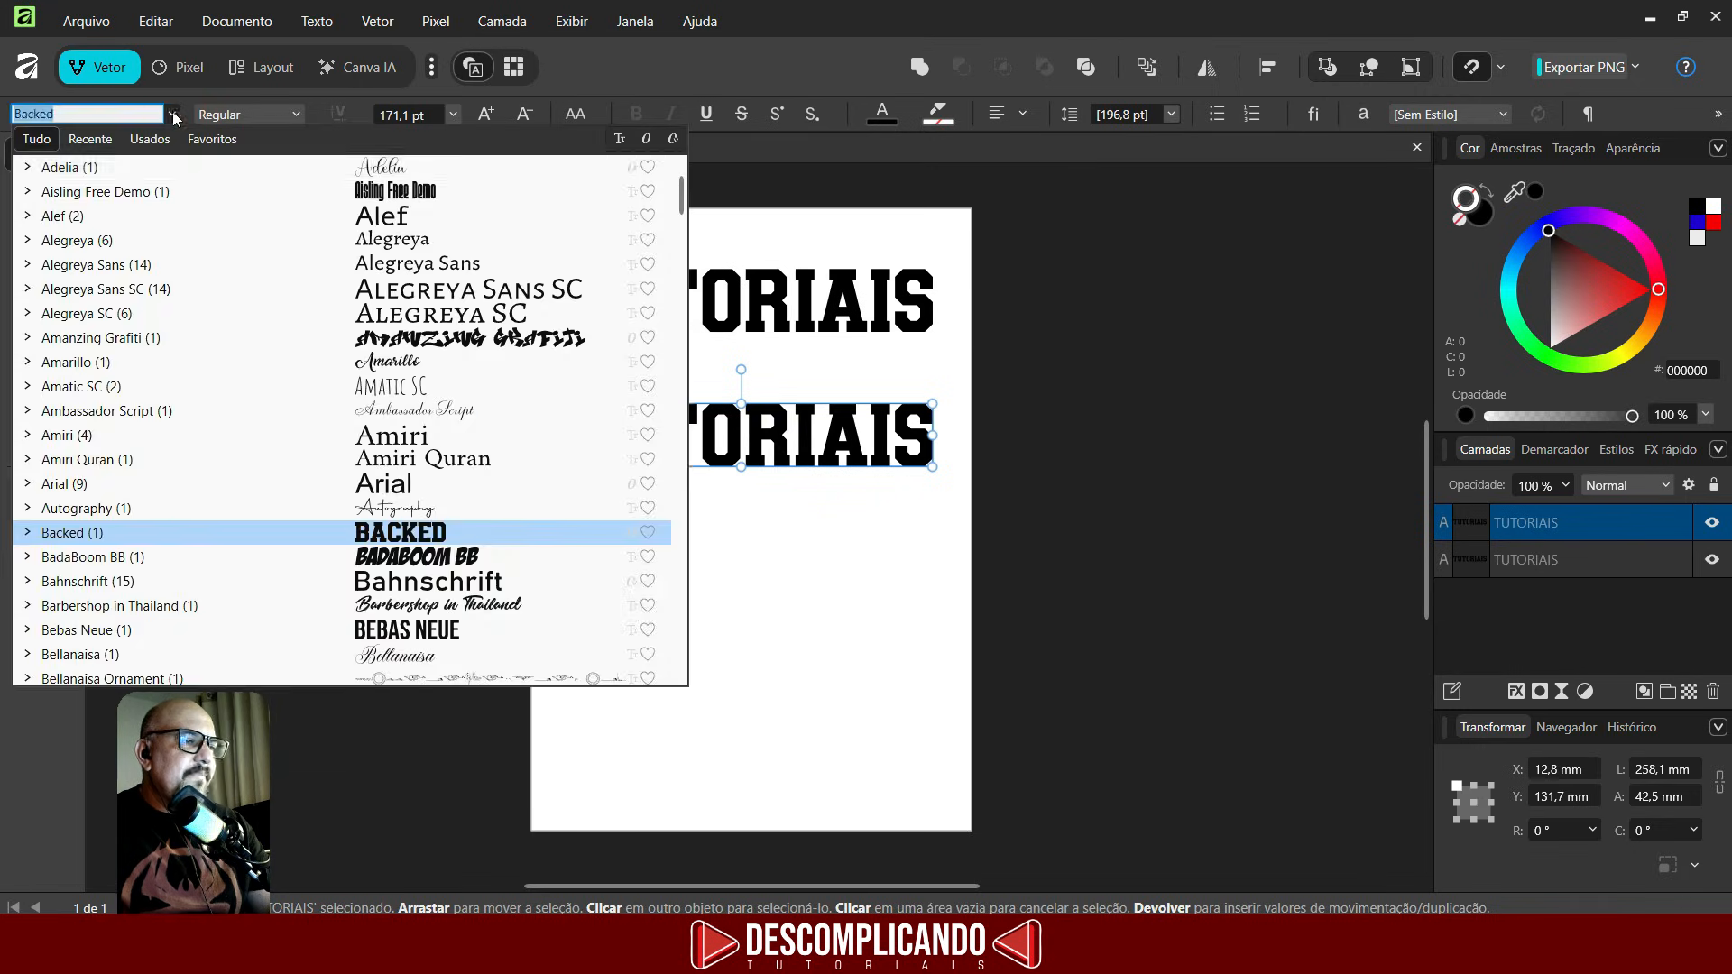
pyautogui.click(411, 557)
# - Colour the copy red, underline it, and scale it to about 258 mm wide
pyautogui.click(890, 115)
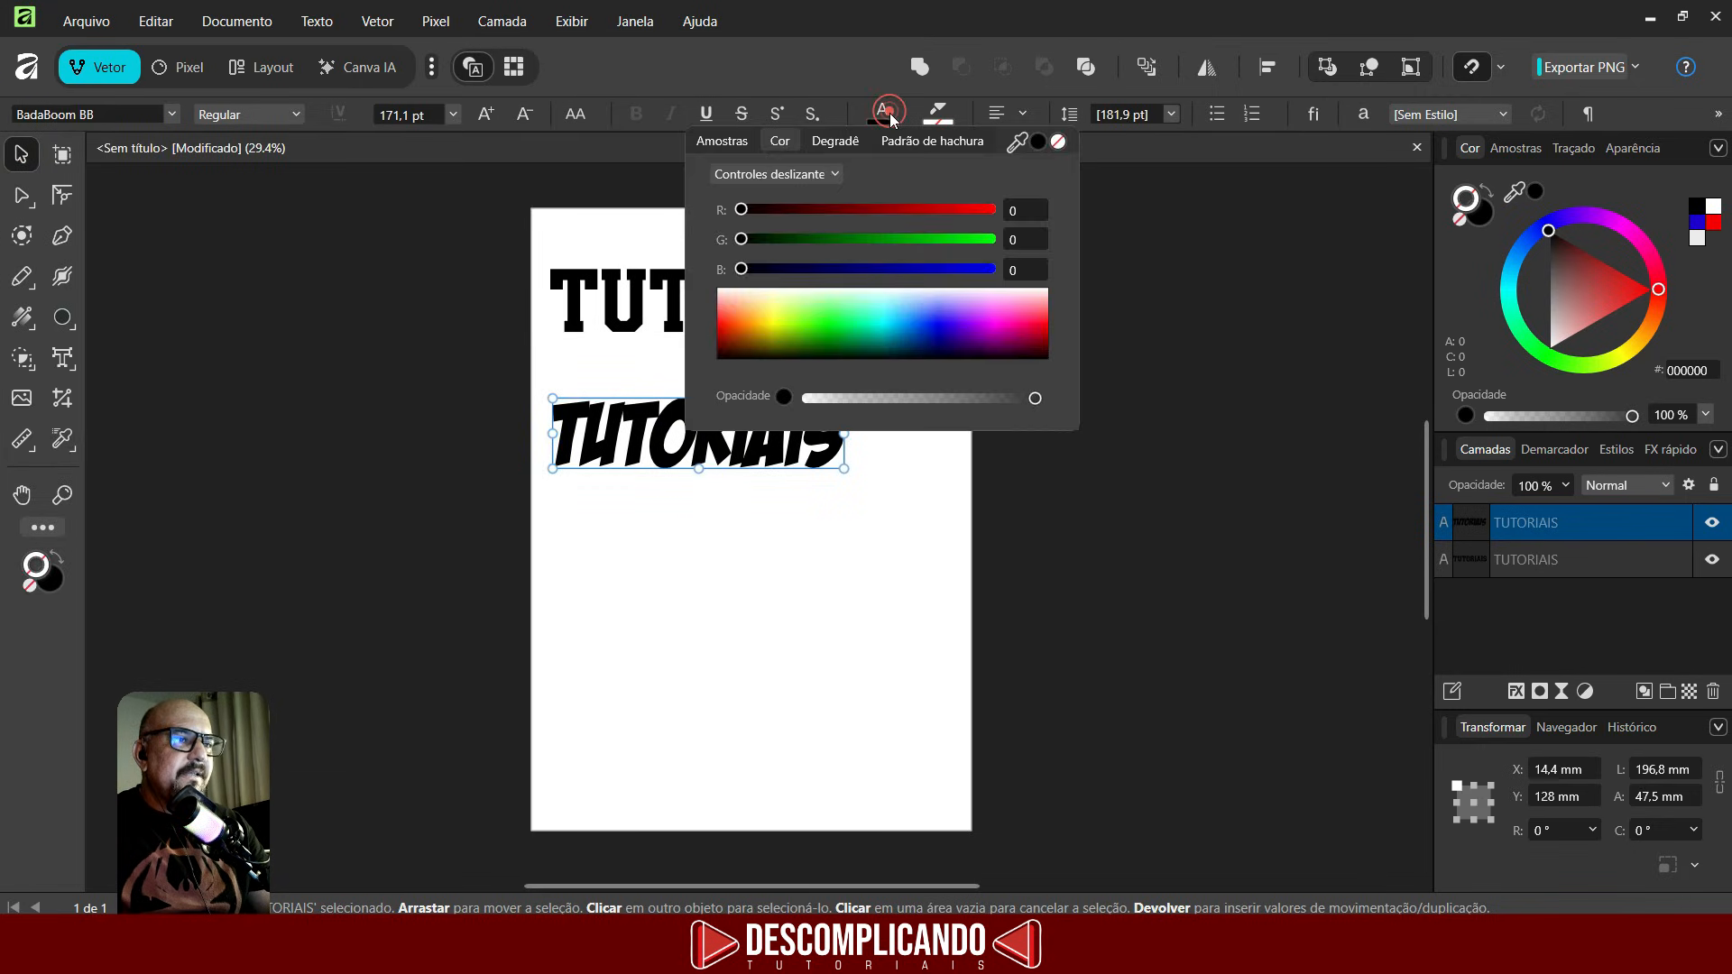
pyautogui.click(1044, 338)
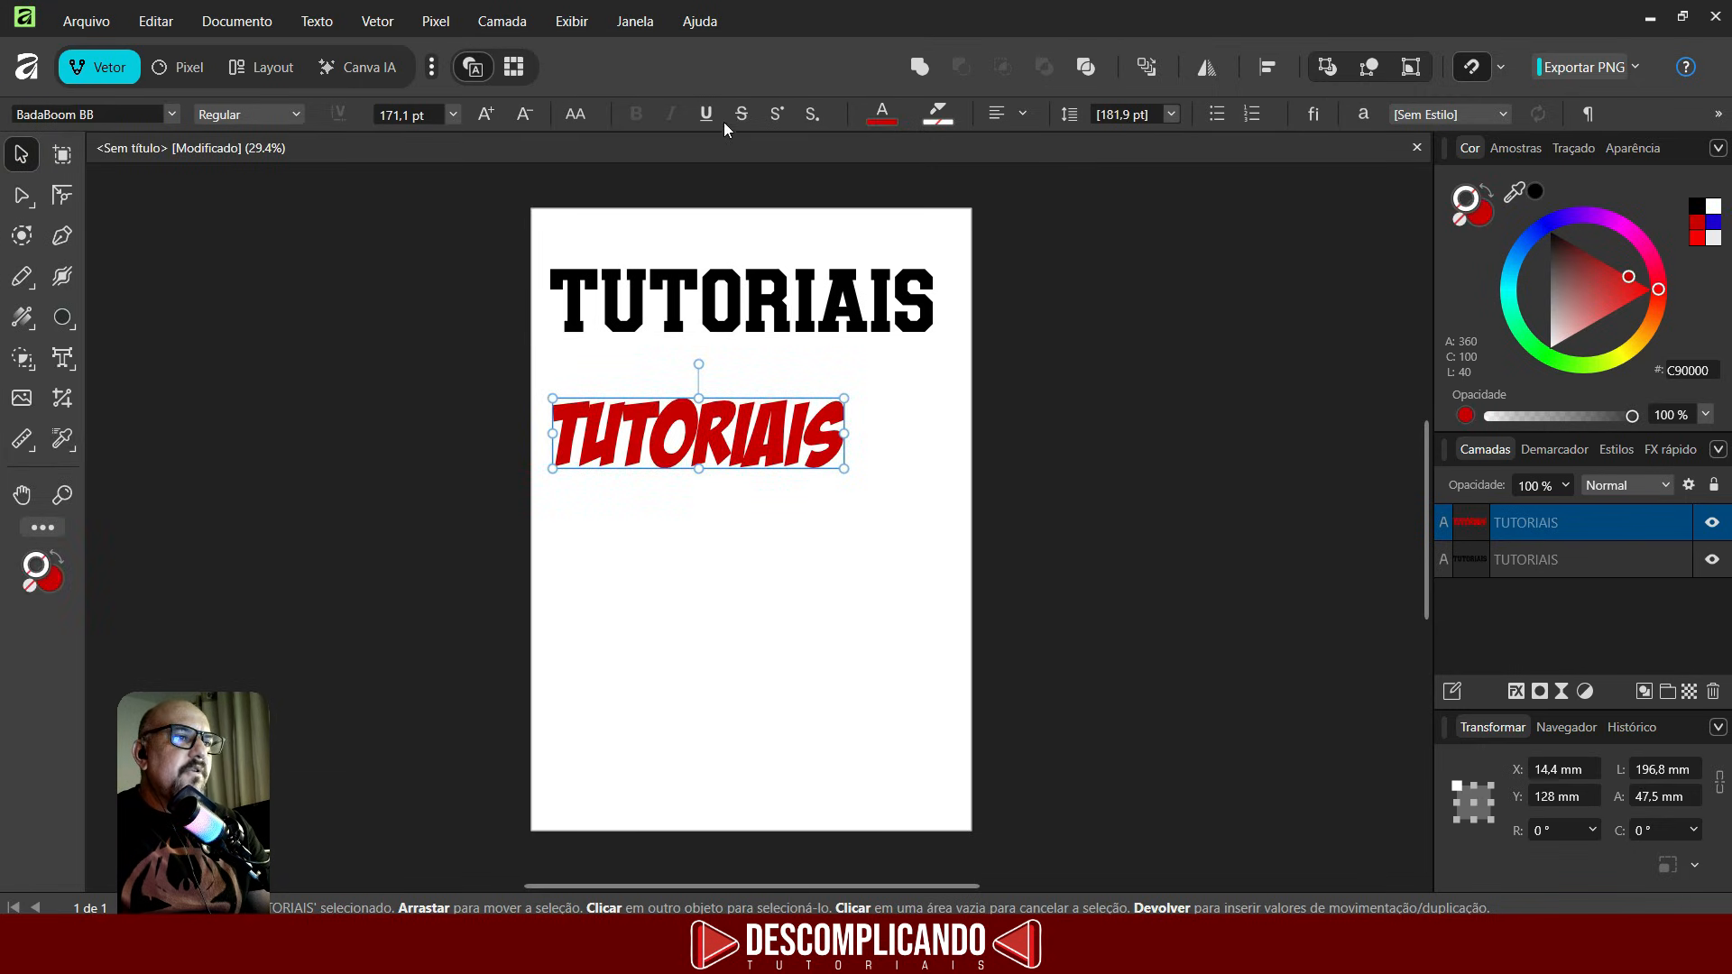
pyautogui.click(710, 117)
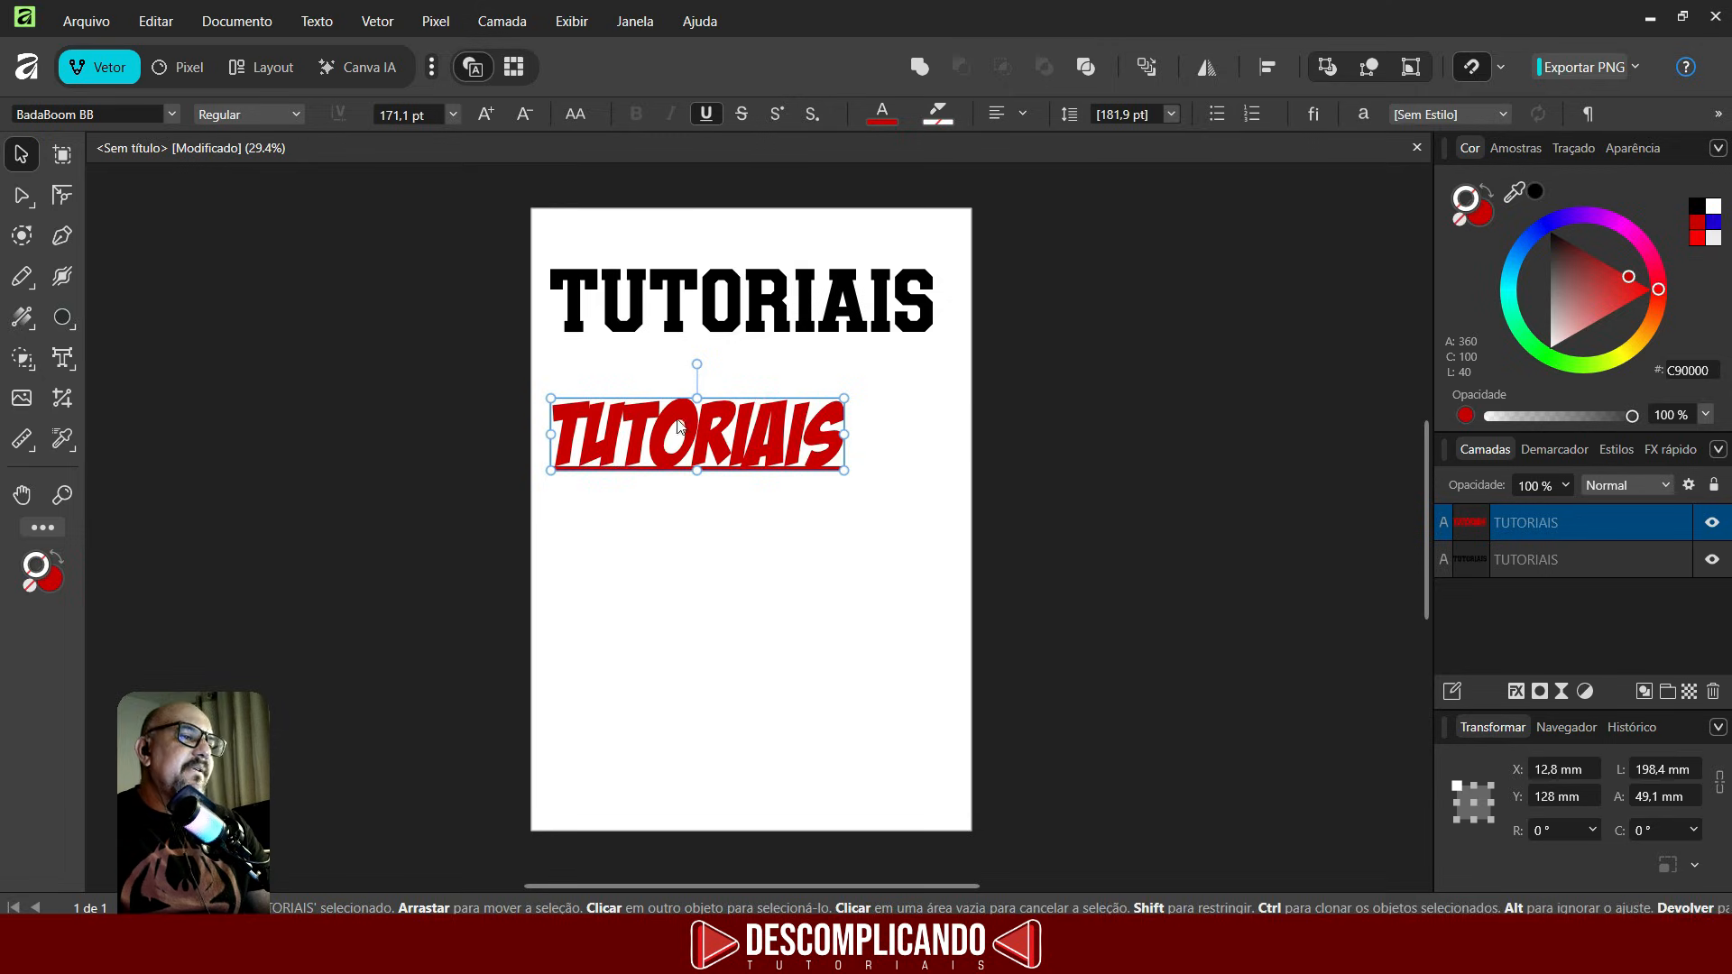
pyautogui.moveTo(844, 471); pyautogui.dragTo(933, 495)
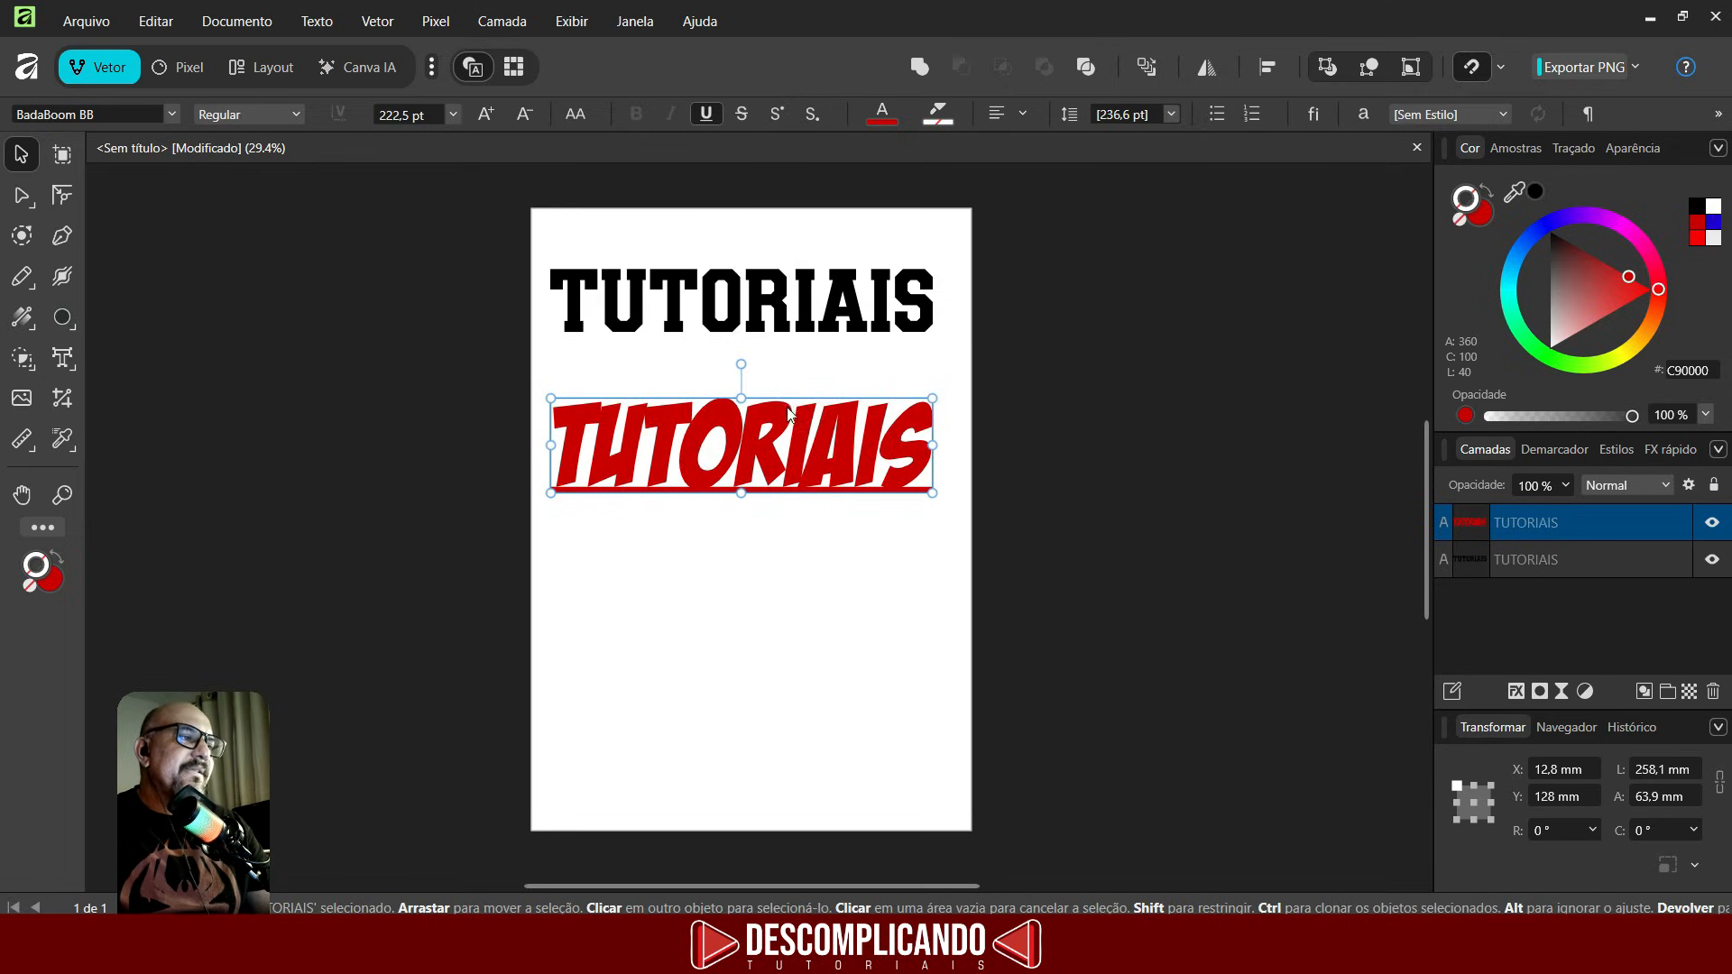
# - Try applying the black heading's style to the red copy with the Style Picker, then undo it
pyautogui.click(62, 439)
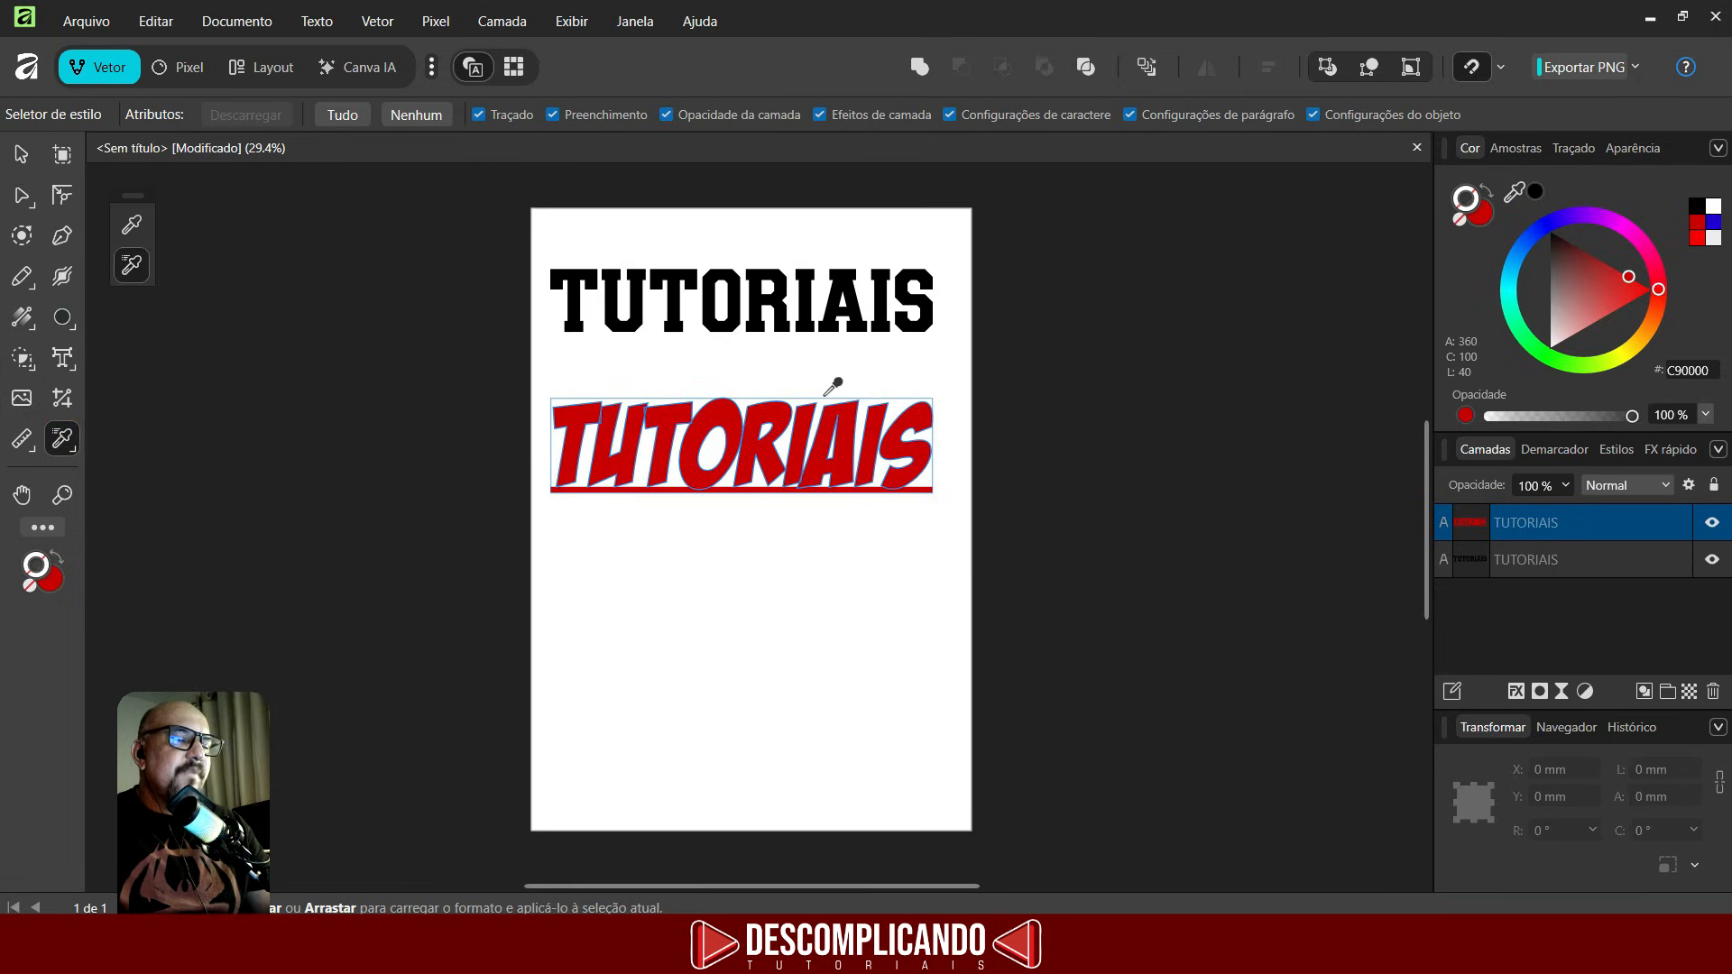
pyautogui.click(773, 287)
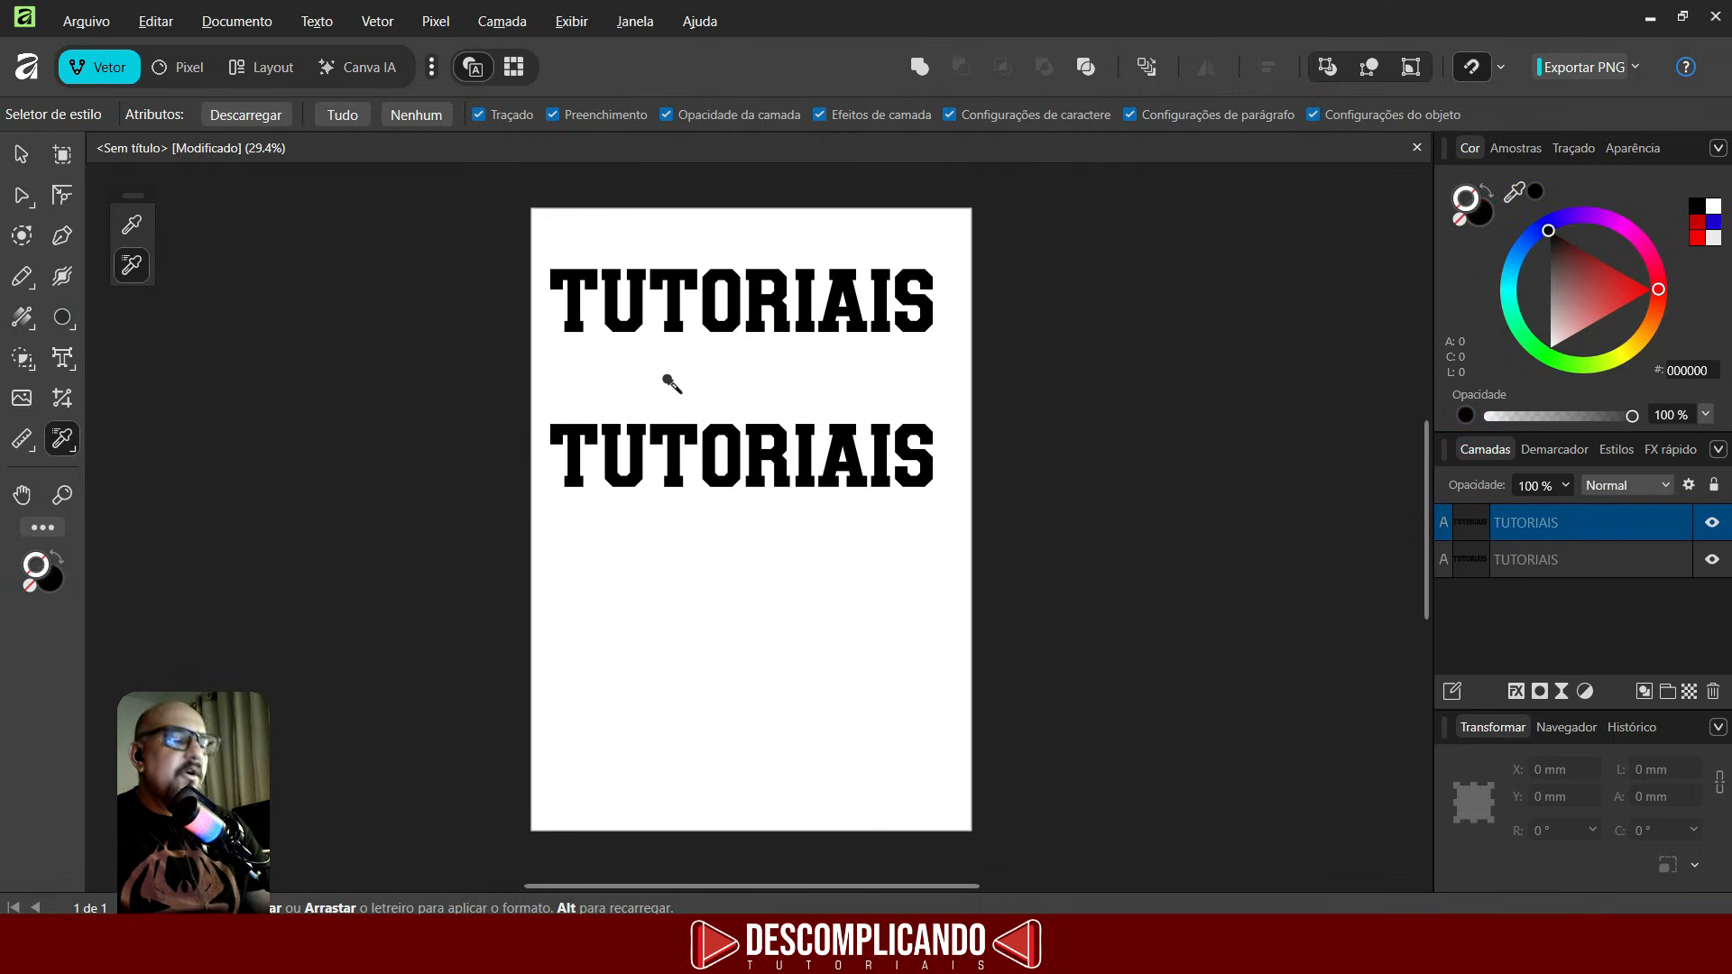
pyautogui.hotkey('ctrl', 'z')
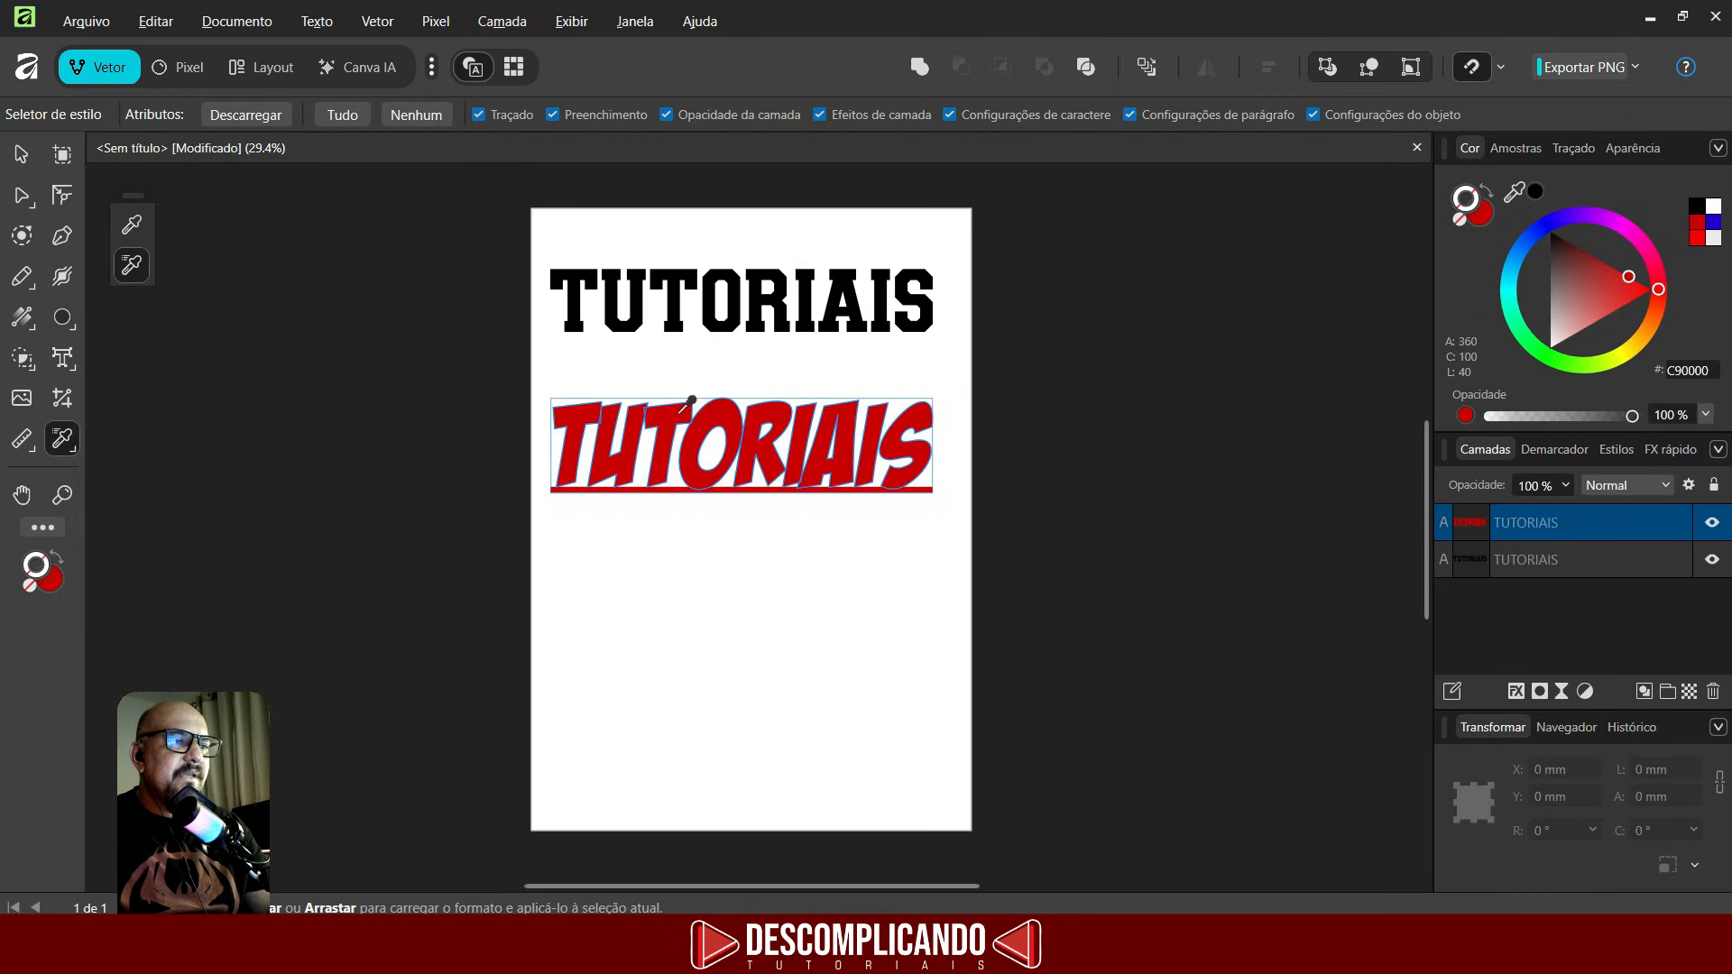
# - Pick up the red copy's style with the Style Picker and apply it to the black heading
pyautogui.click(681, 413)
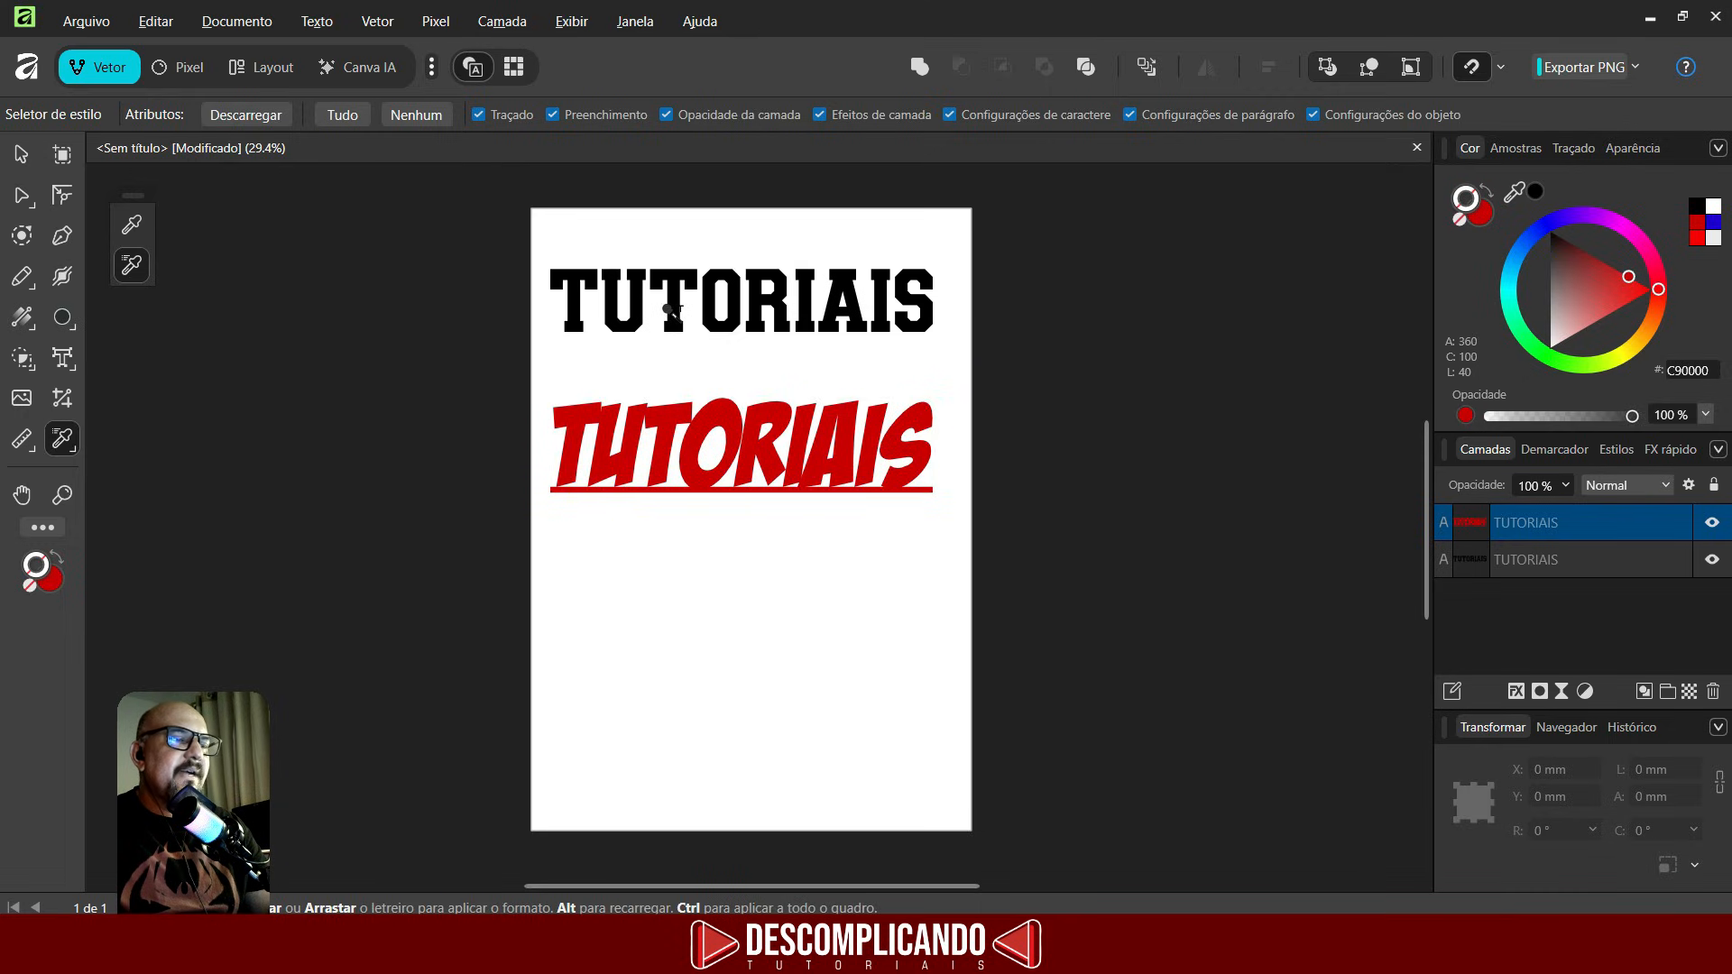
pyautogui.click(672, 311)
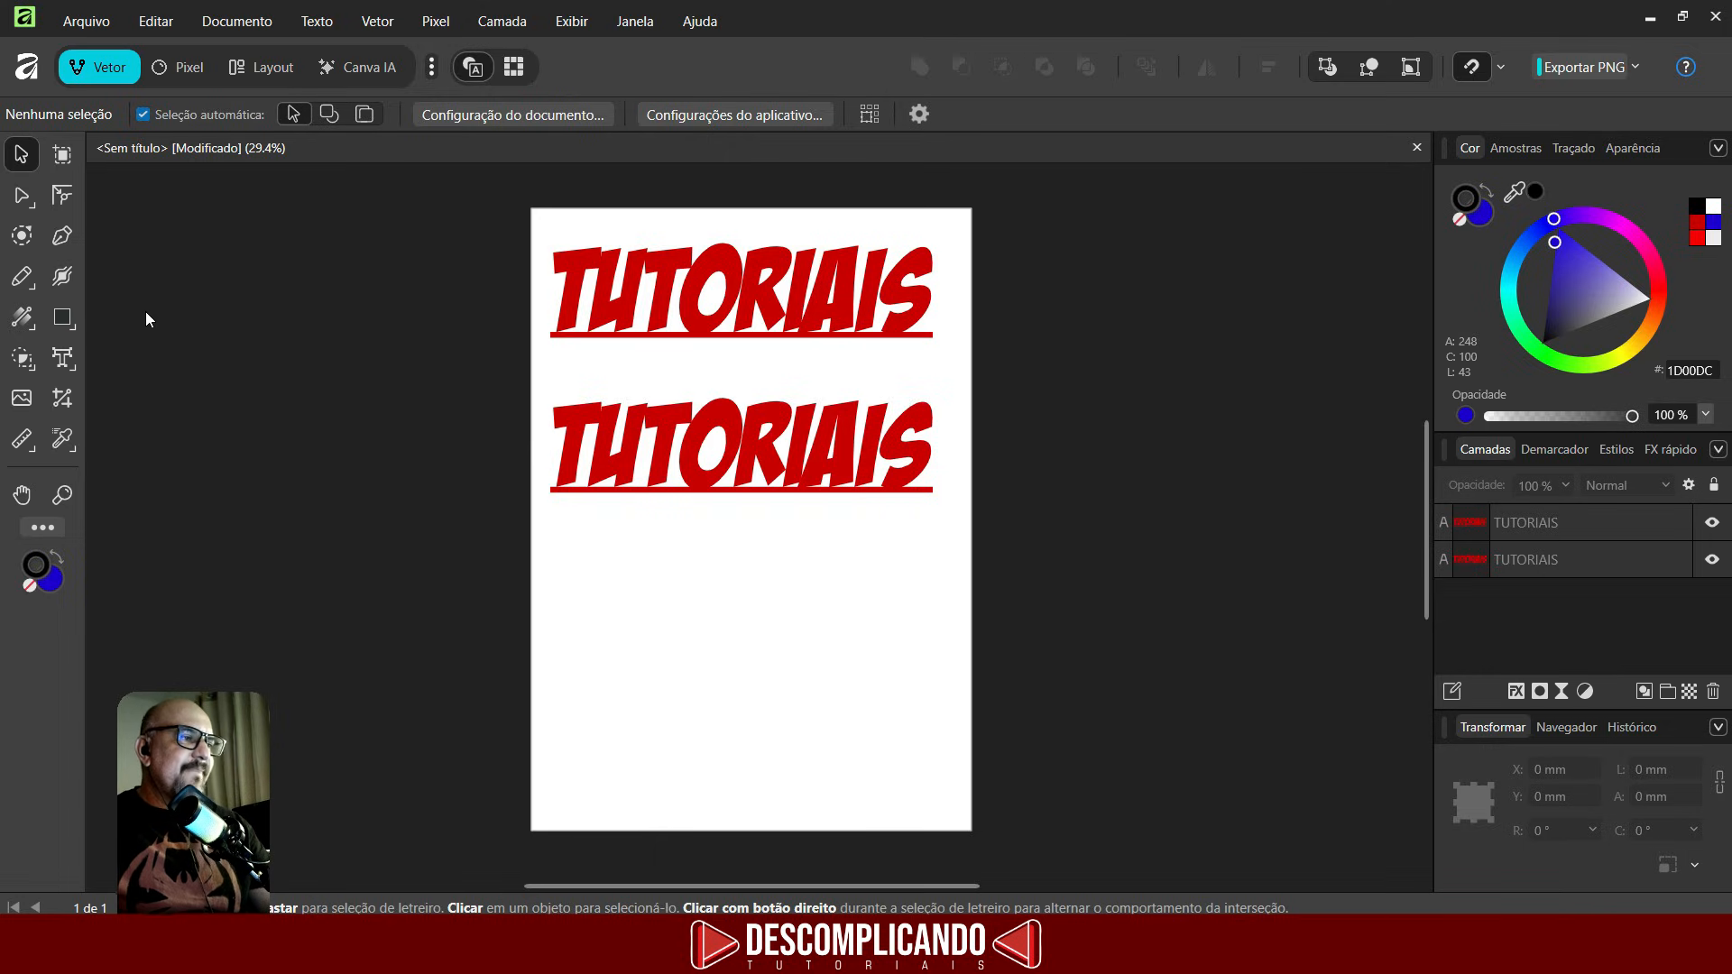
pyautogui.click(25, 496)
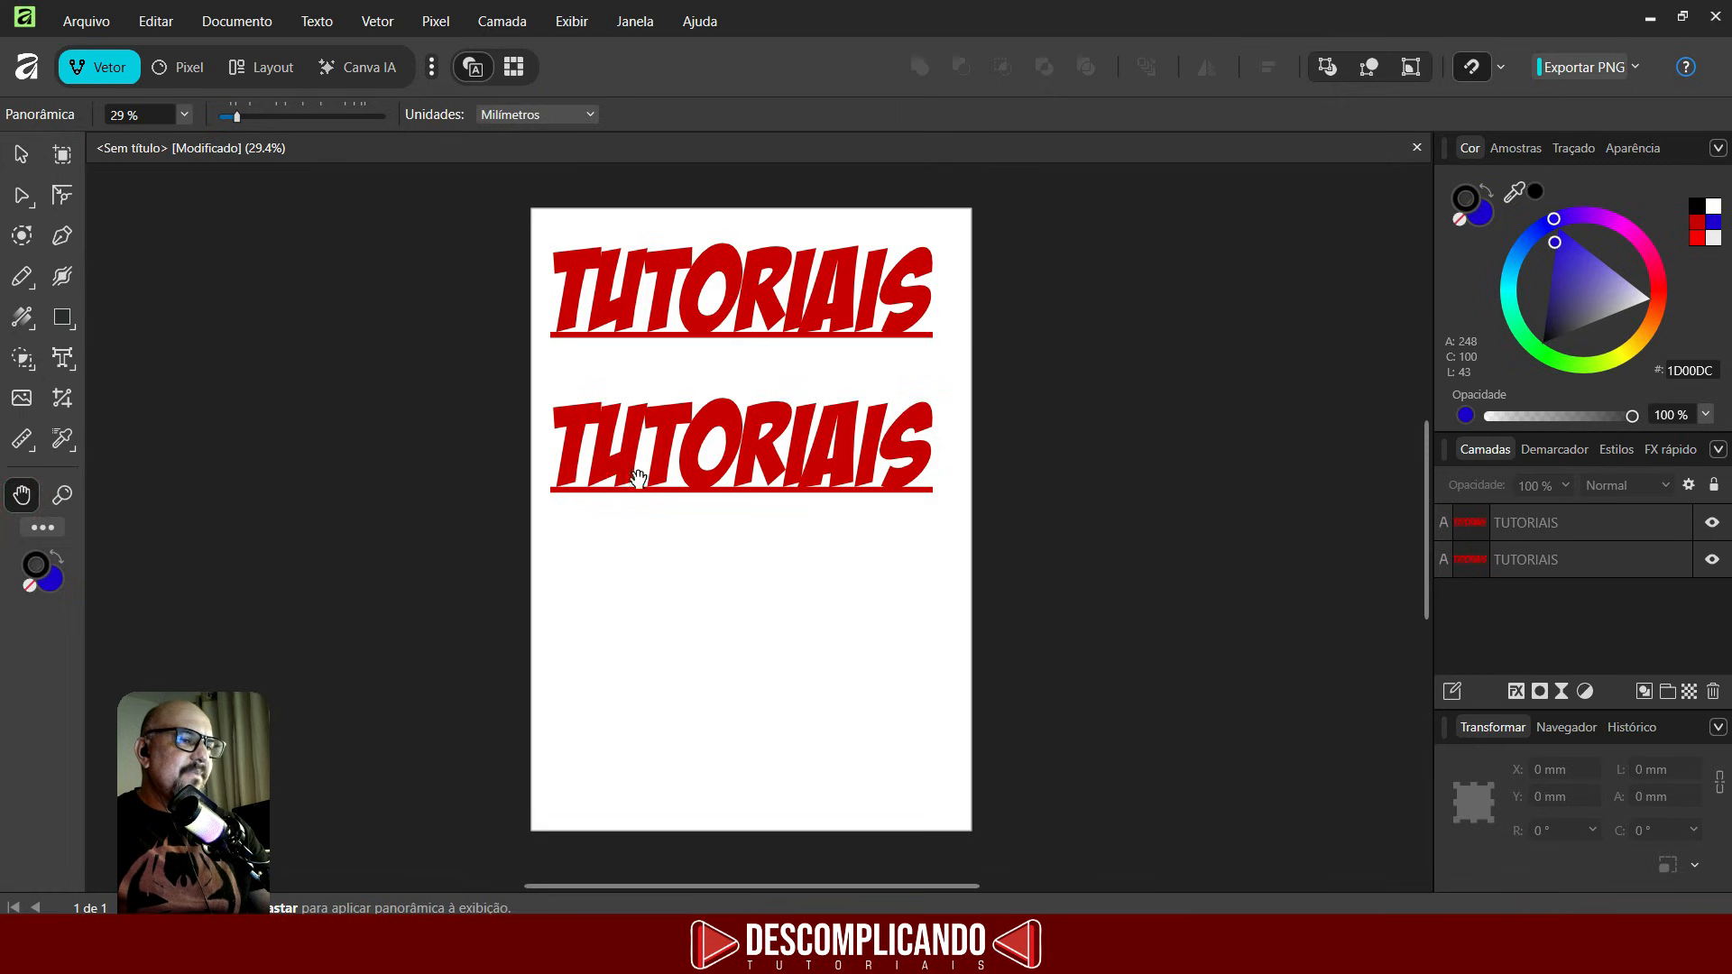
pyautogui.moveTo(646, 545); pyautogui.dragTo(822, 567)
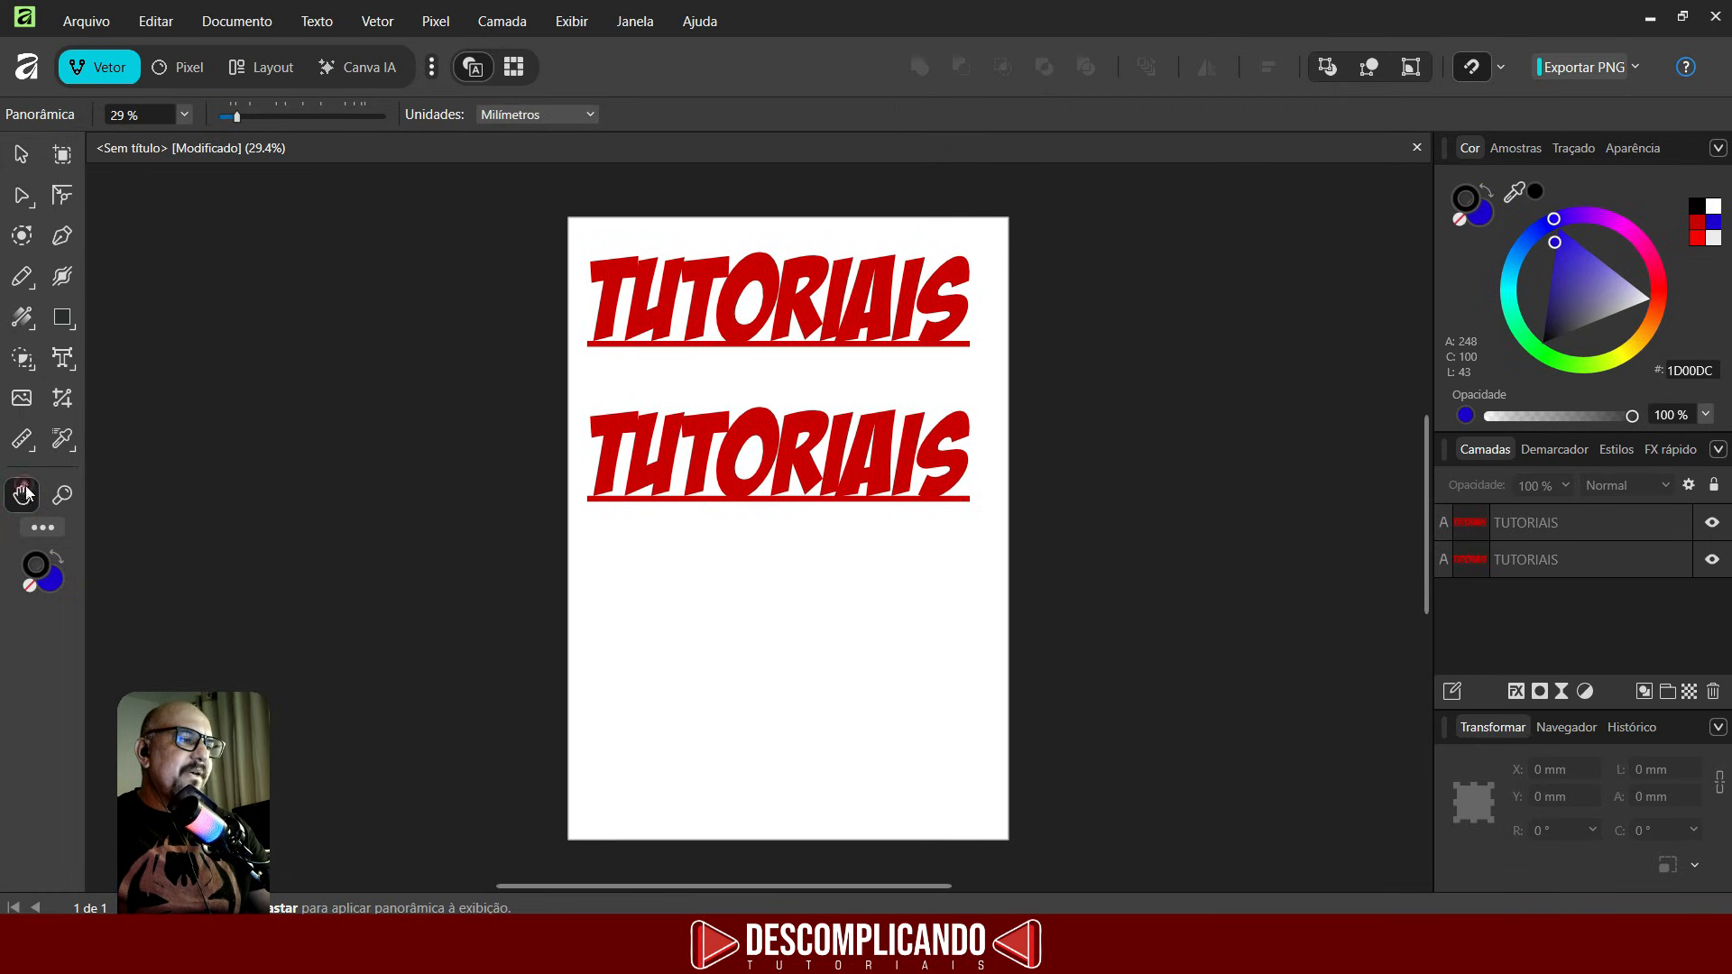
# - Zoom in on the page by dragging across the headings with the Zoom tool
pyautogui.click(63, 496)
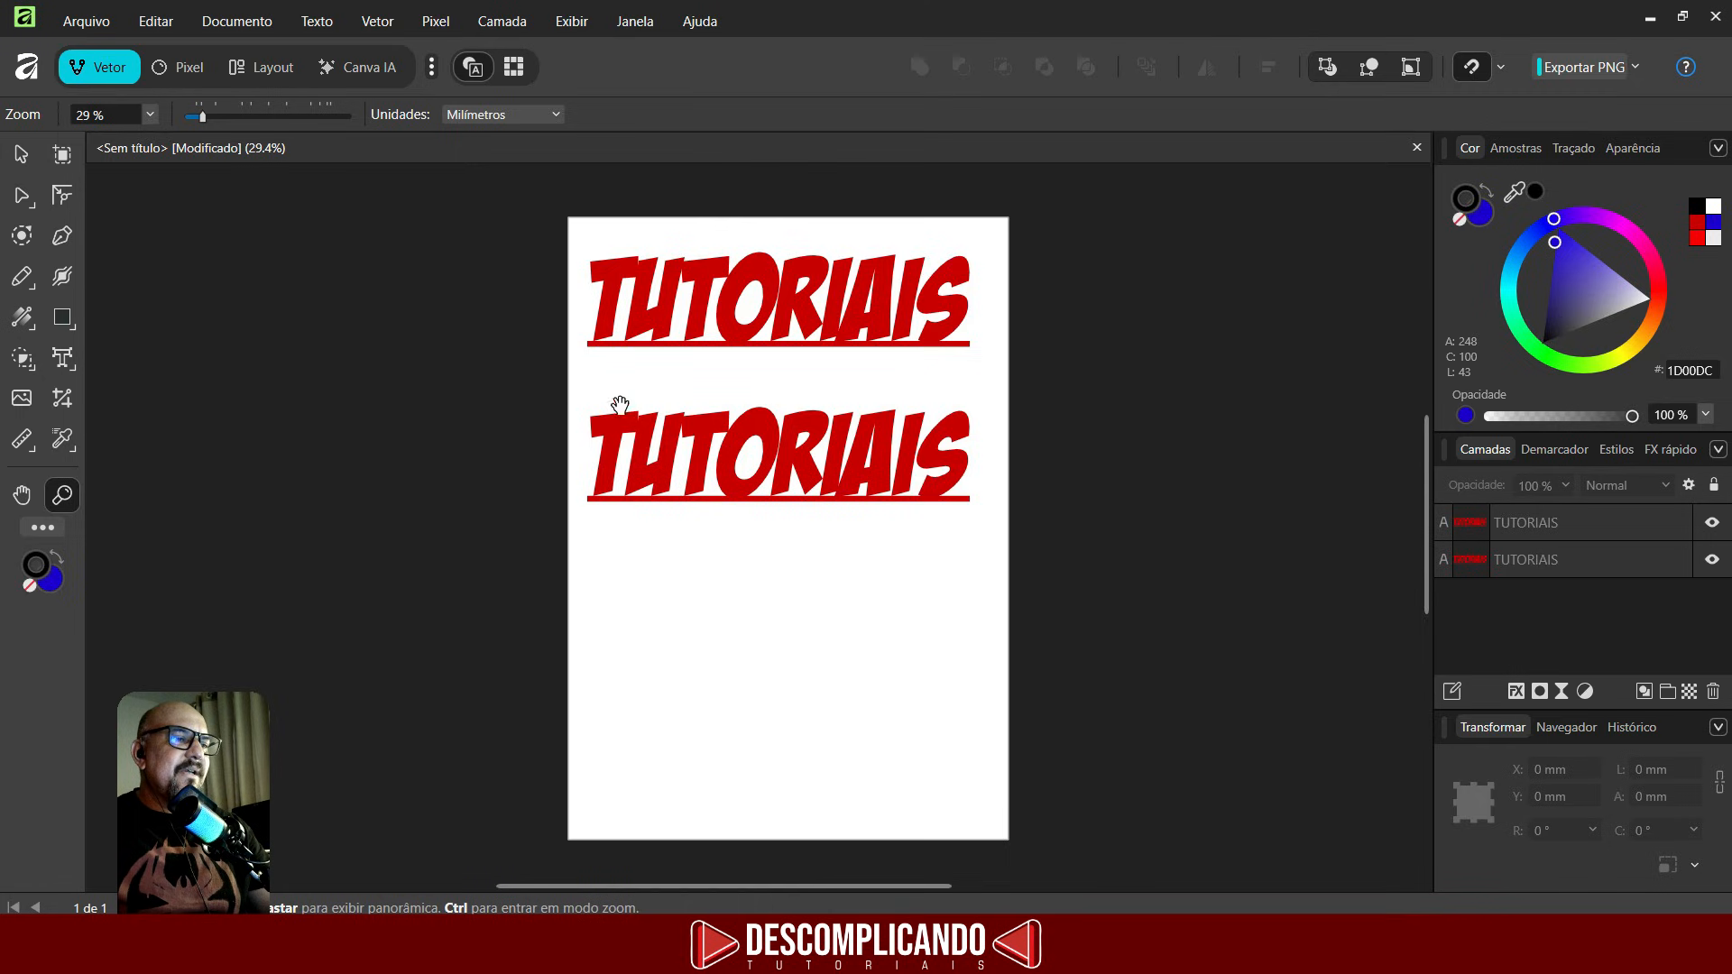
pyautogui.moveTo(702, 398); pyautogui.dragTo(952, 532)
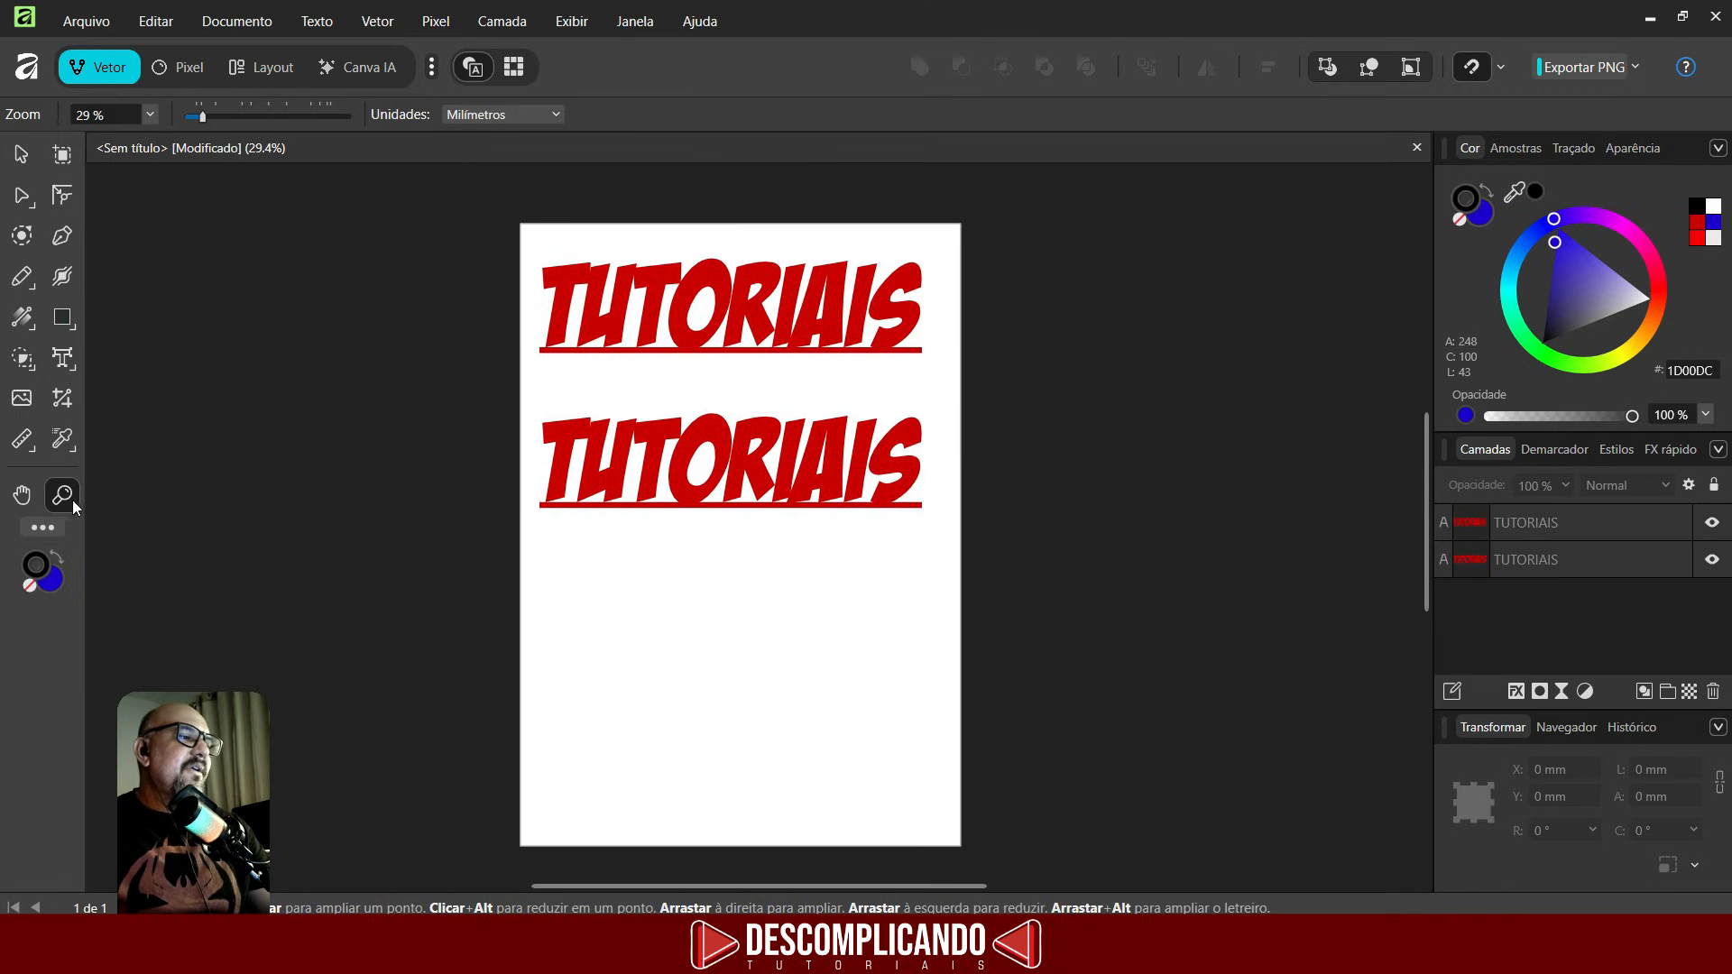
pyautogui.click(63, 495)
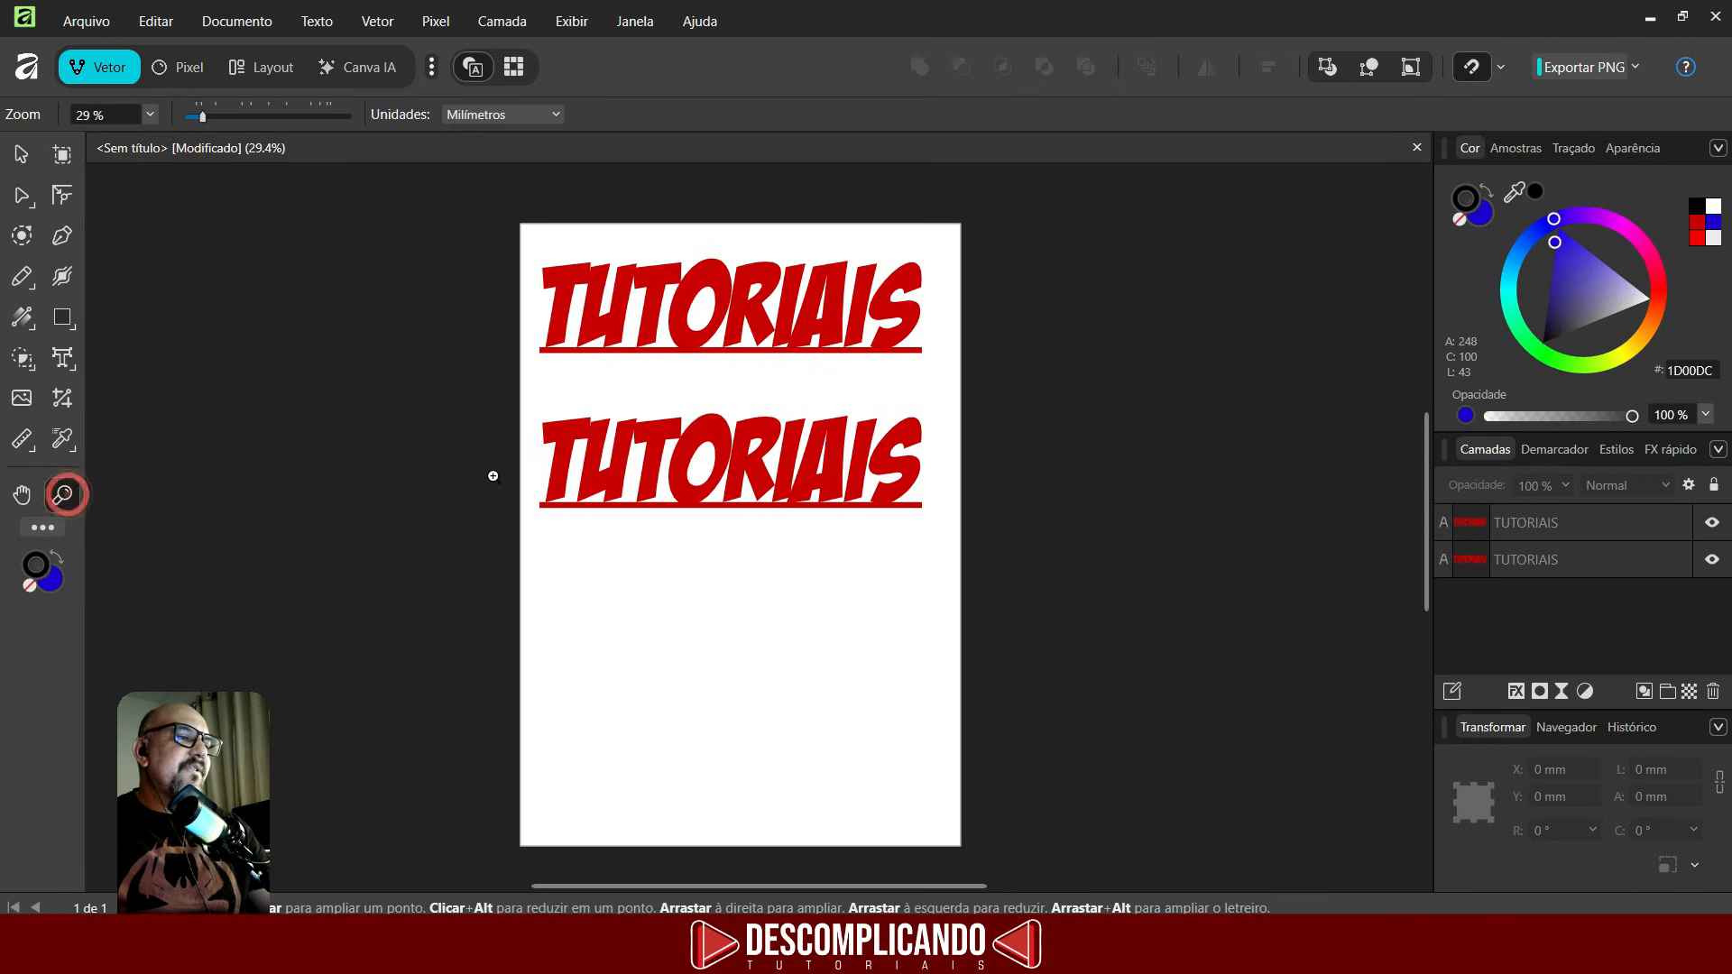
pyautogui.moveTo(636, 440); pyautogui.dragTo(898, 582)
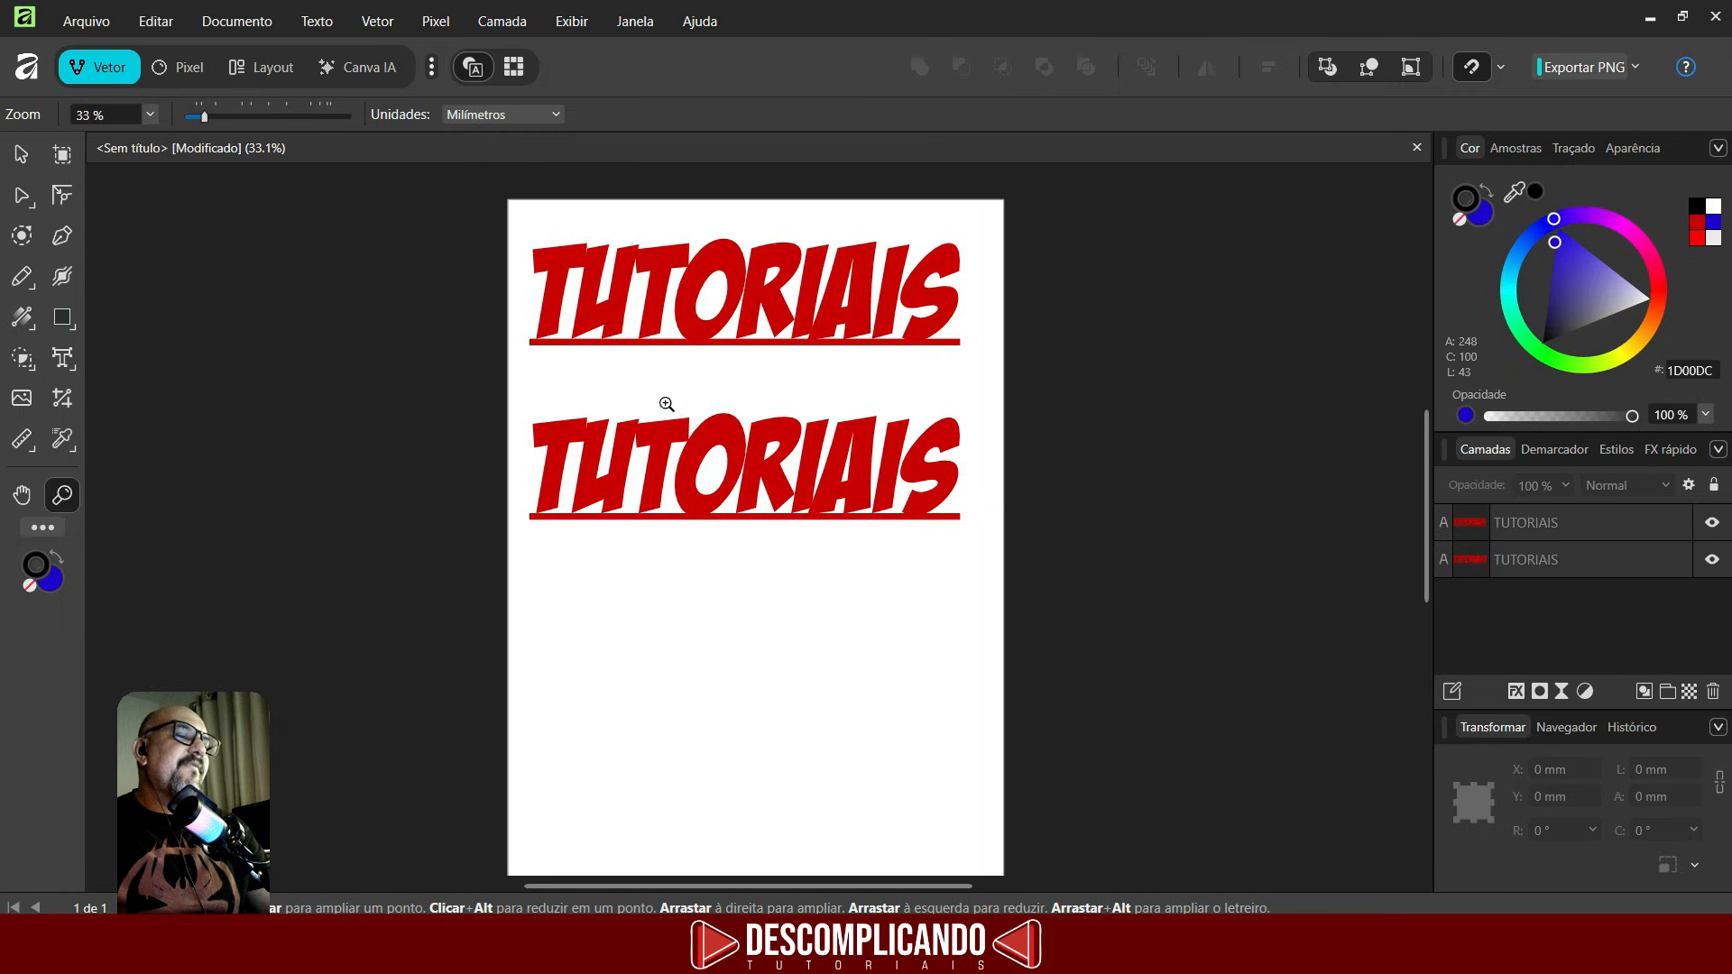
# - Enable zooming with the mouse wheel in the app's Tools settings, then close the settings
pyautogui.click(144, 22)
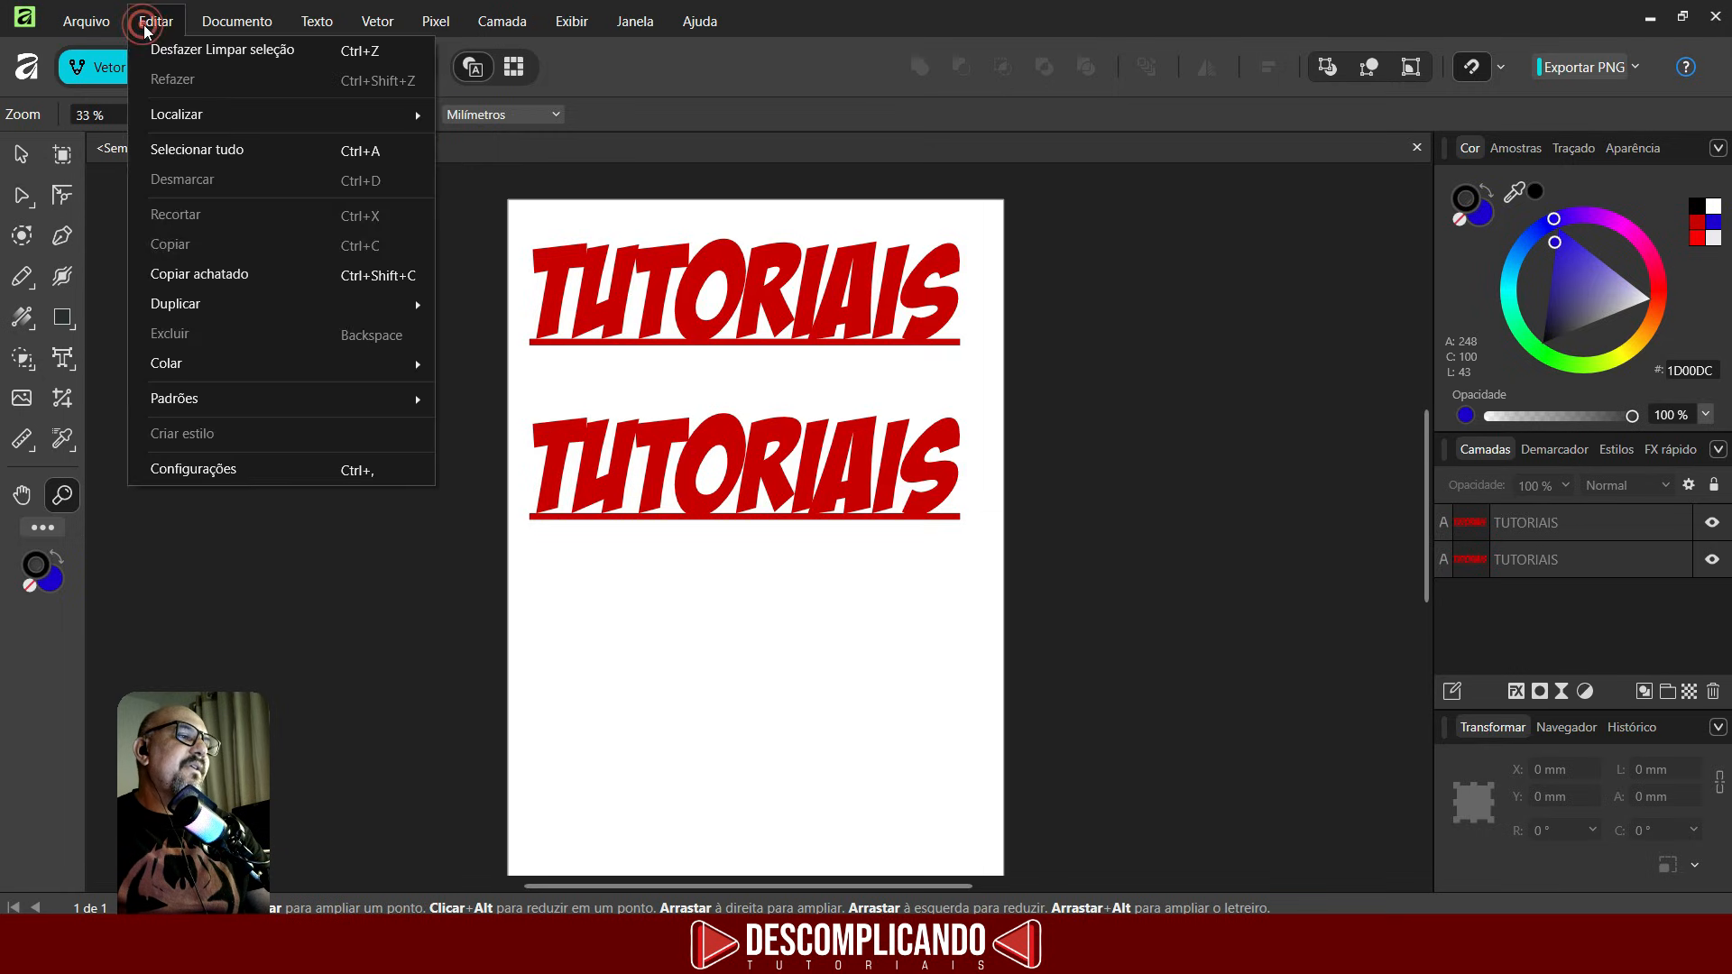
pyautogui.click(196, 471)
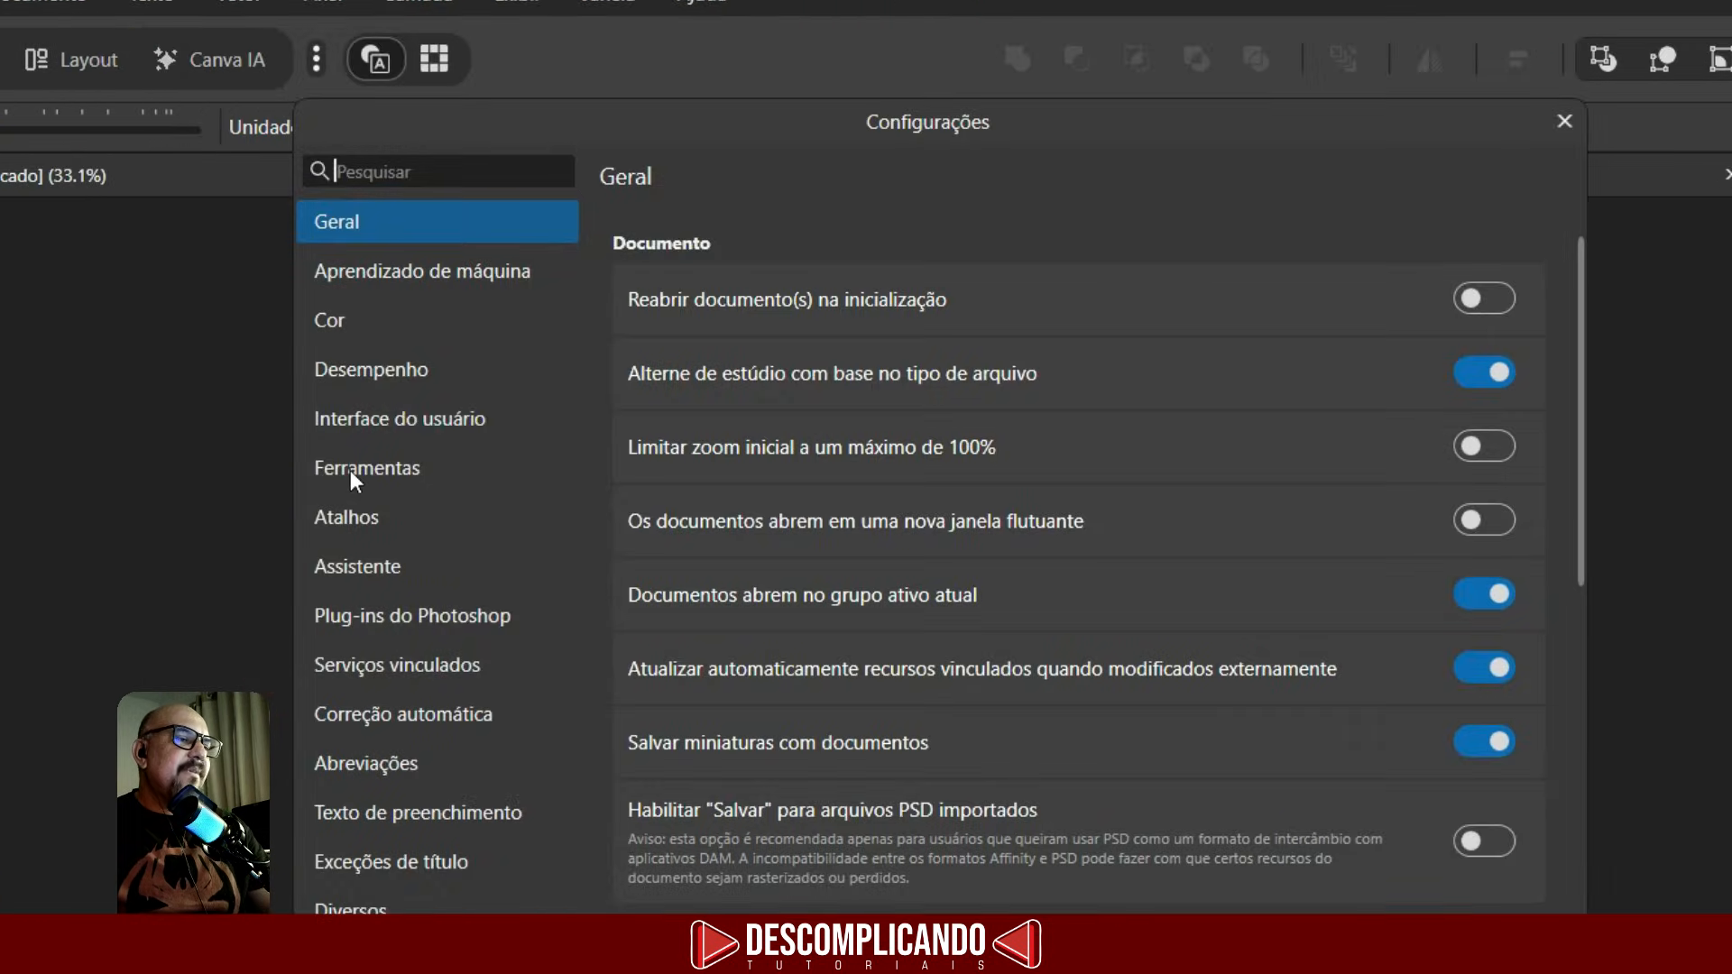
pyautogui.click(350, 469)
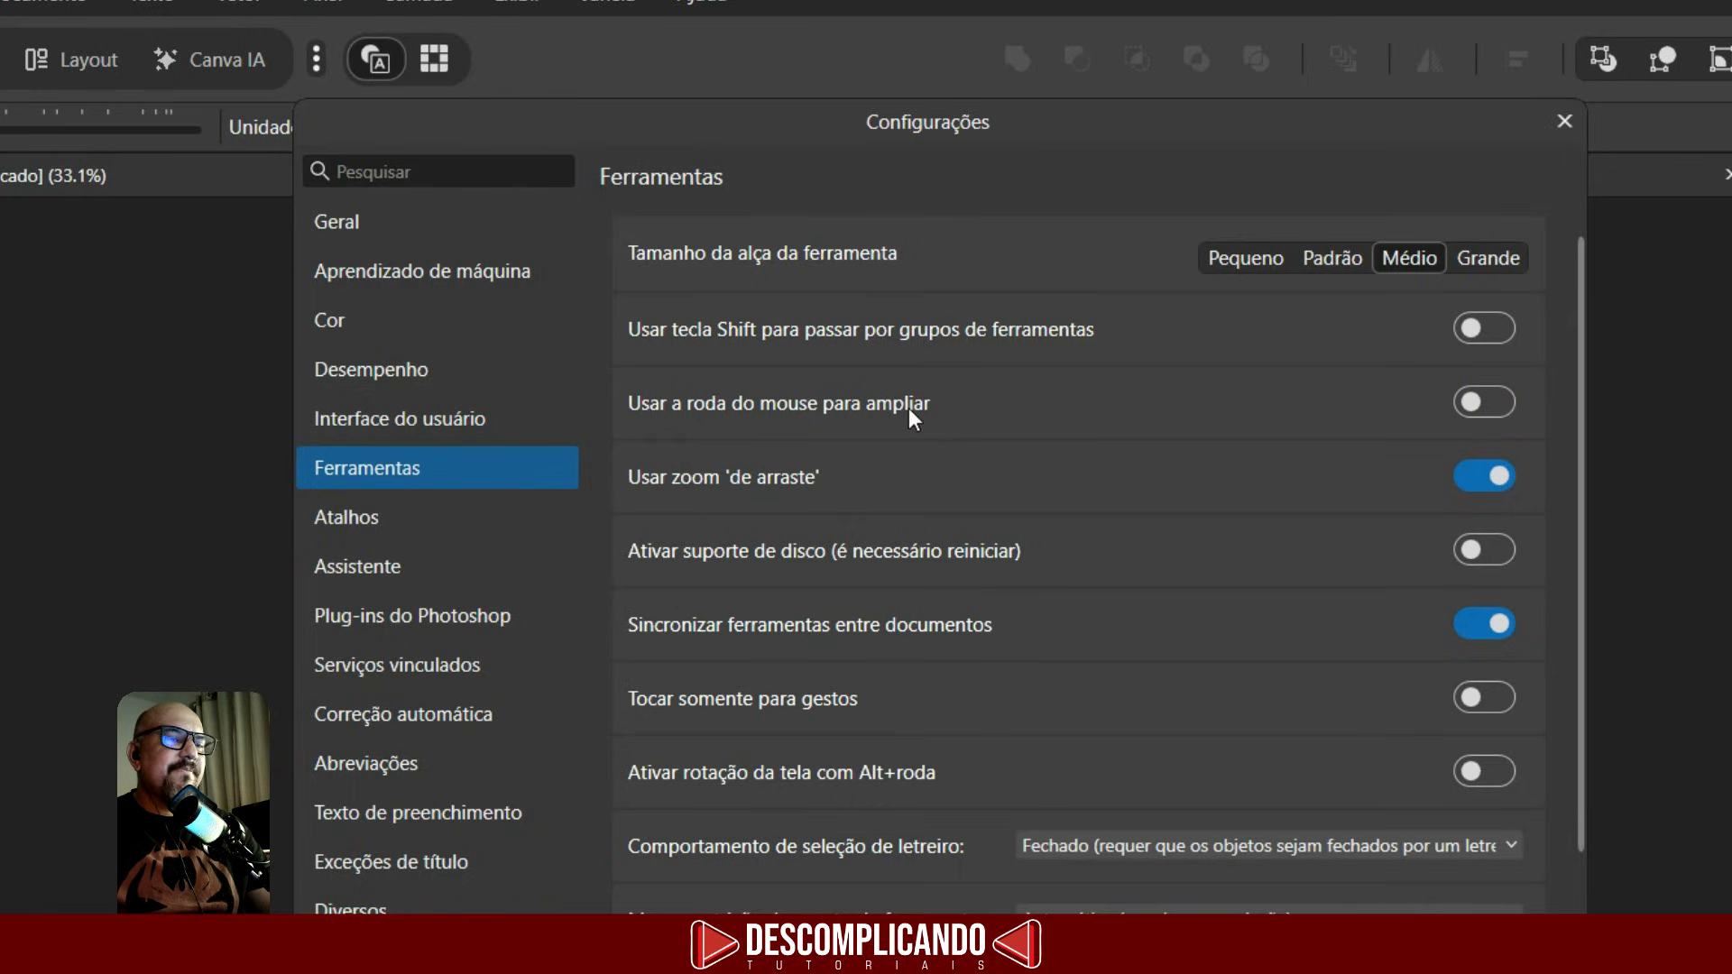
pyautogui.click(1474, 404)
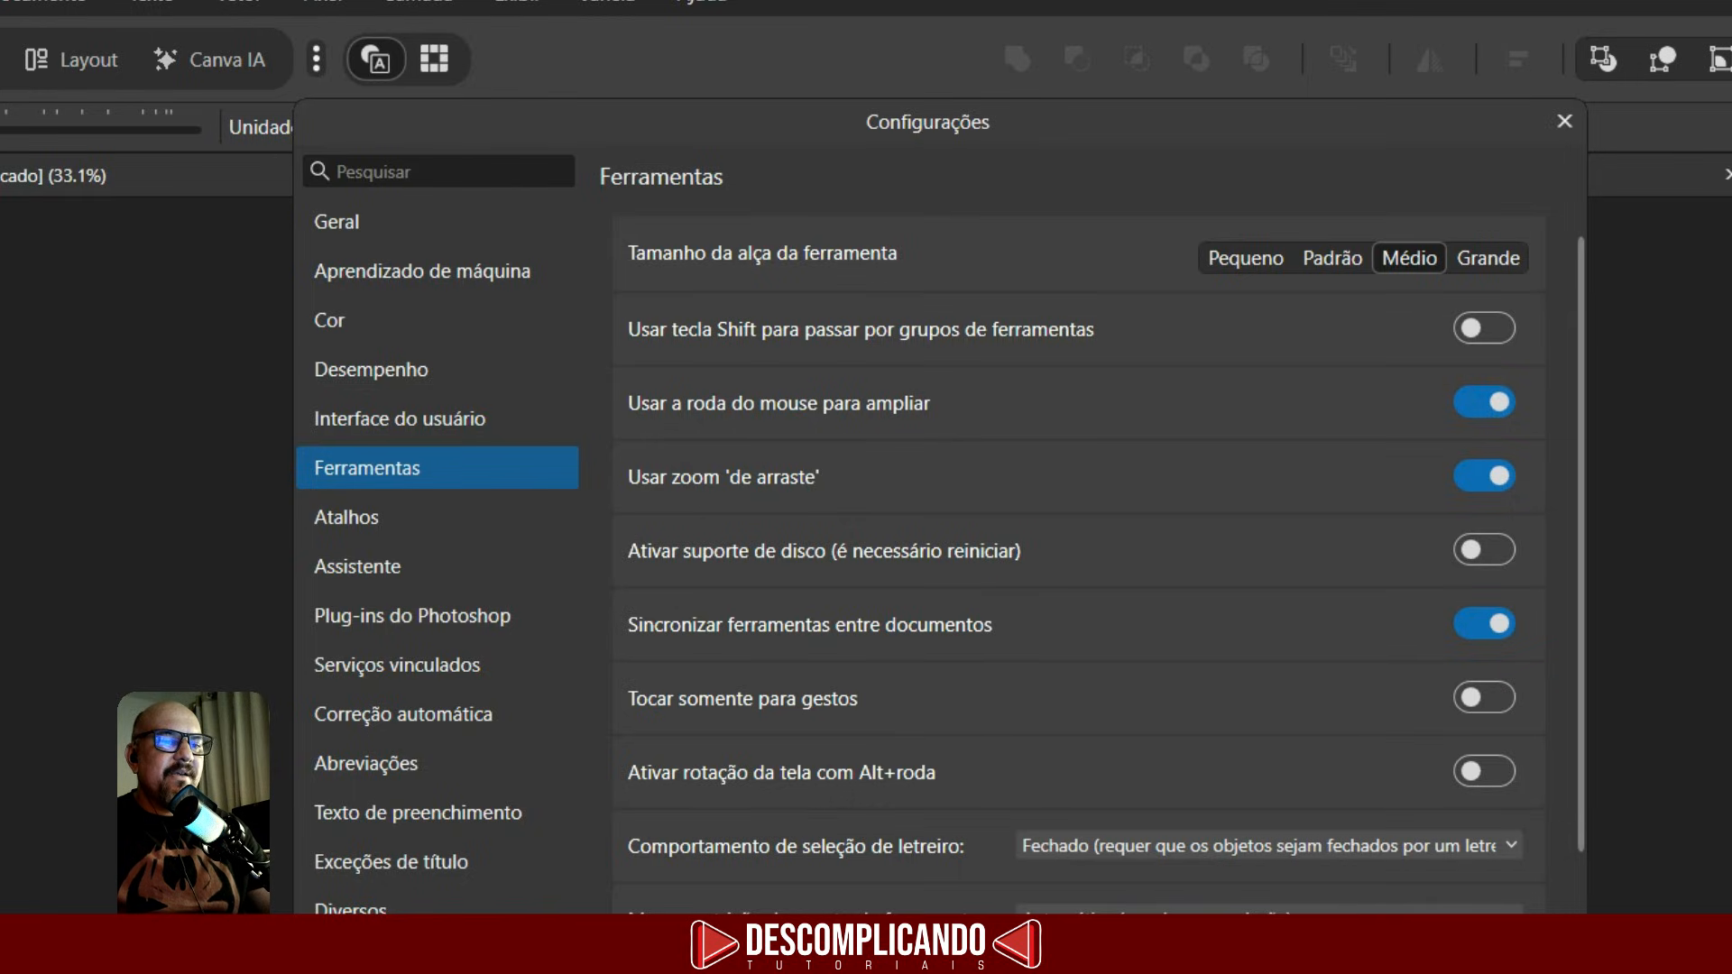
pyautogui.click(1268, 800)
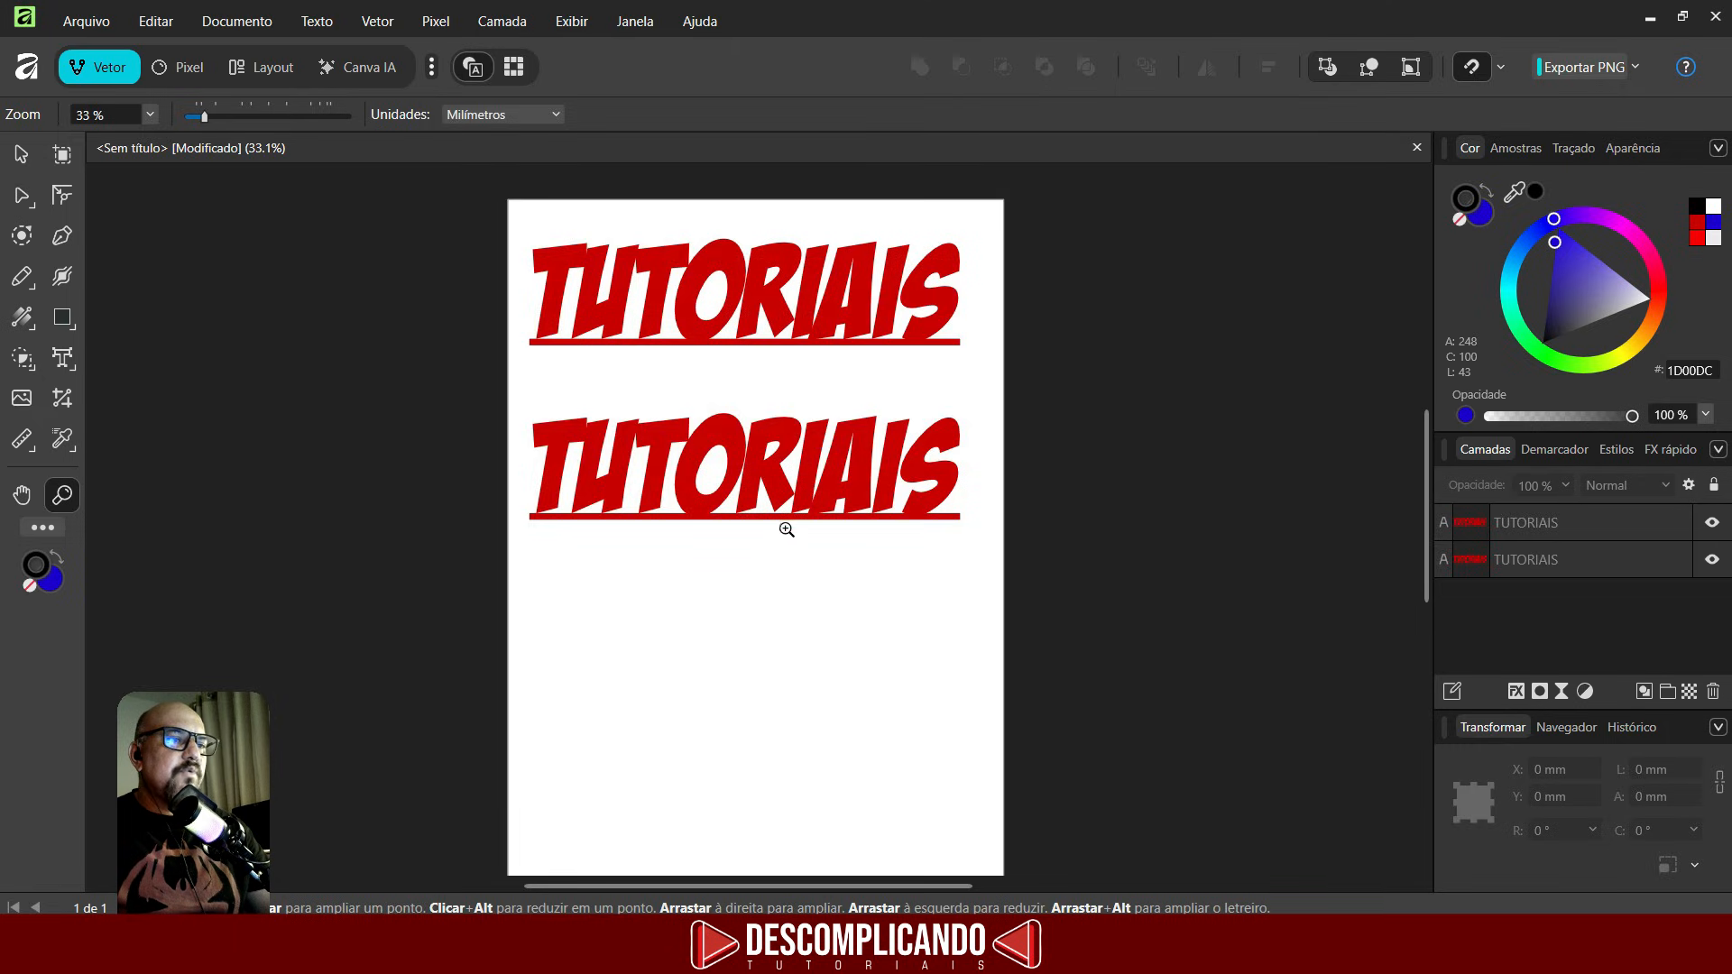
# - Zoom in and out on the headings with the mouse wheel while the Zoom tool is active
pyautogui.scroll(6, 938, 284)
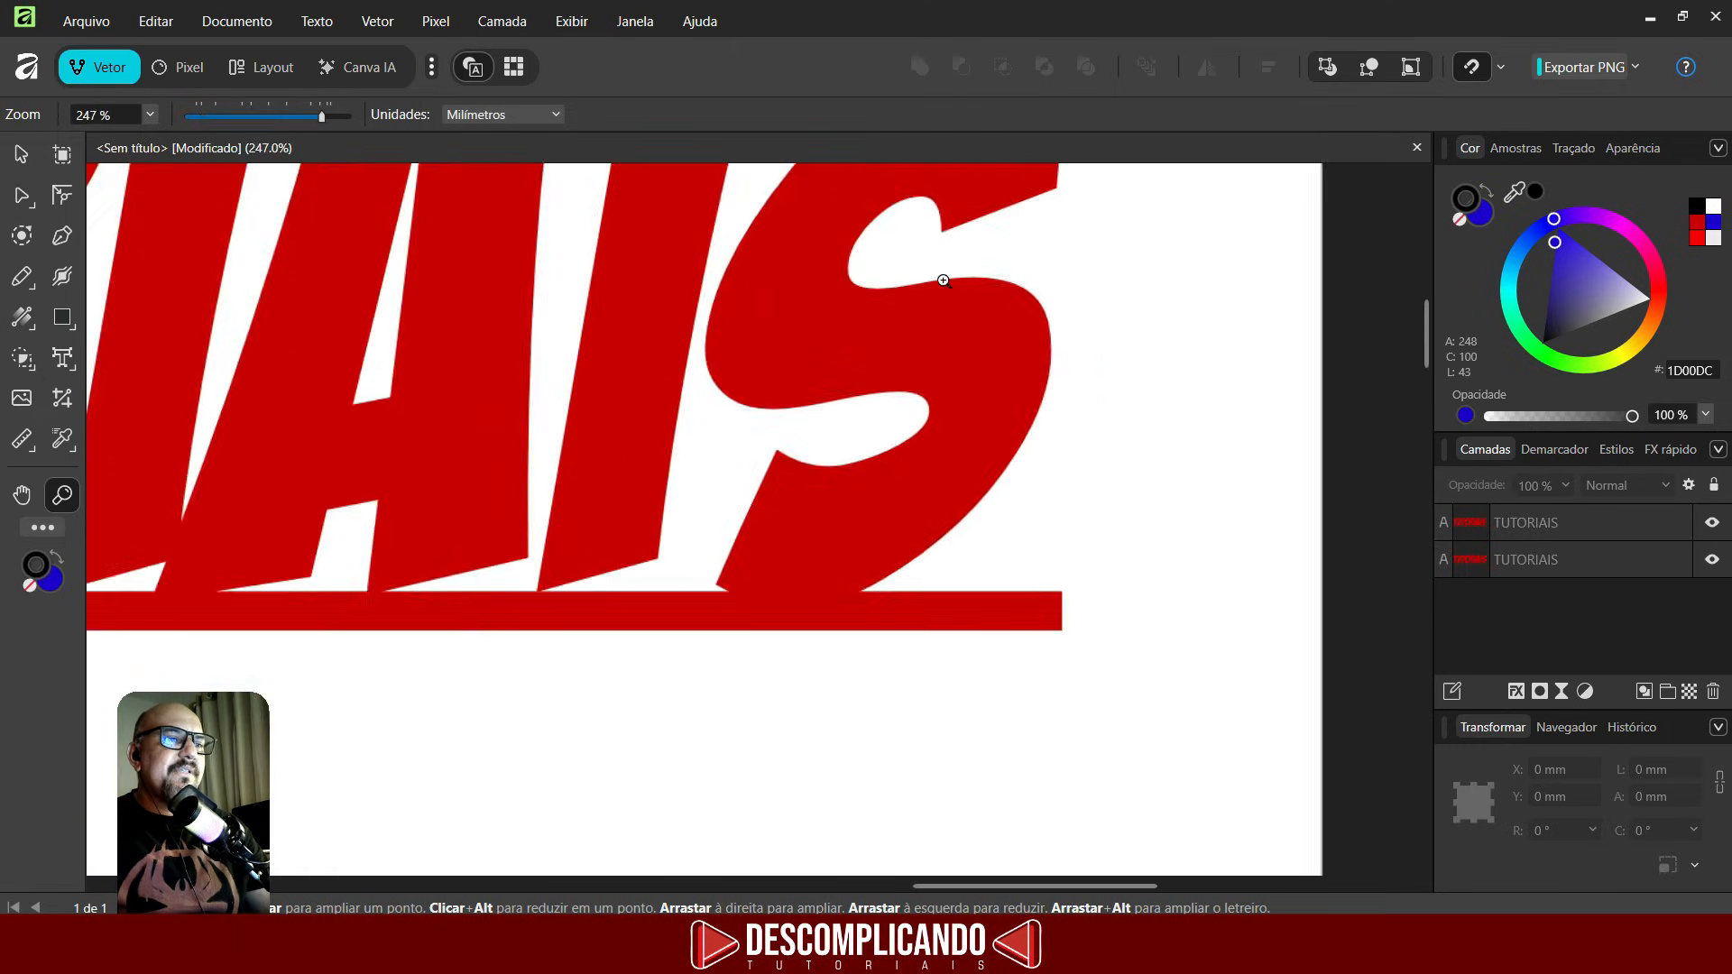
pyautogui.scroll(-6, 959, 301)
pyautogui.scroll(-3, 979, 370)
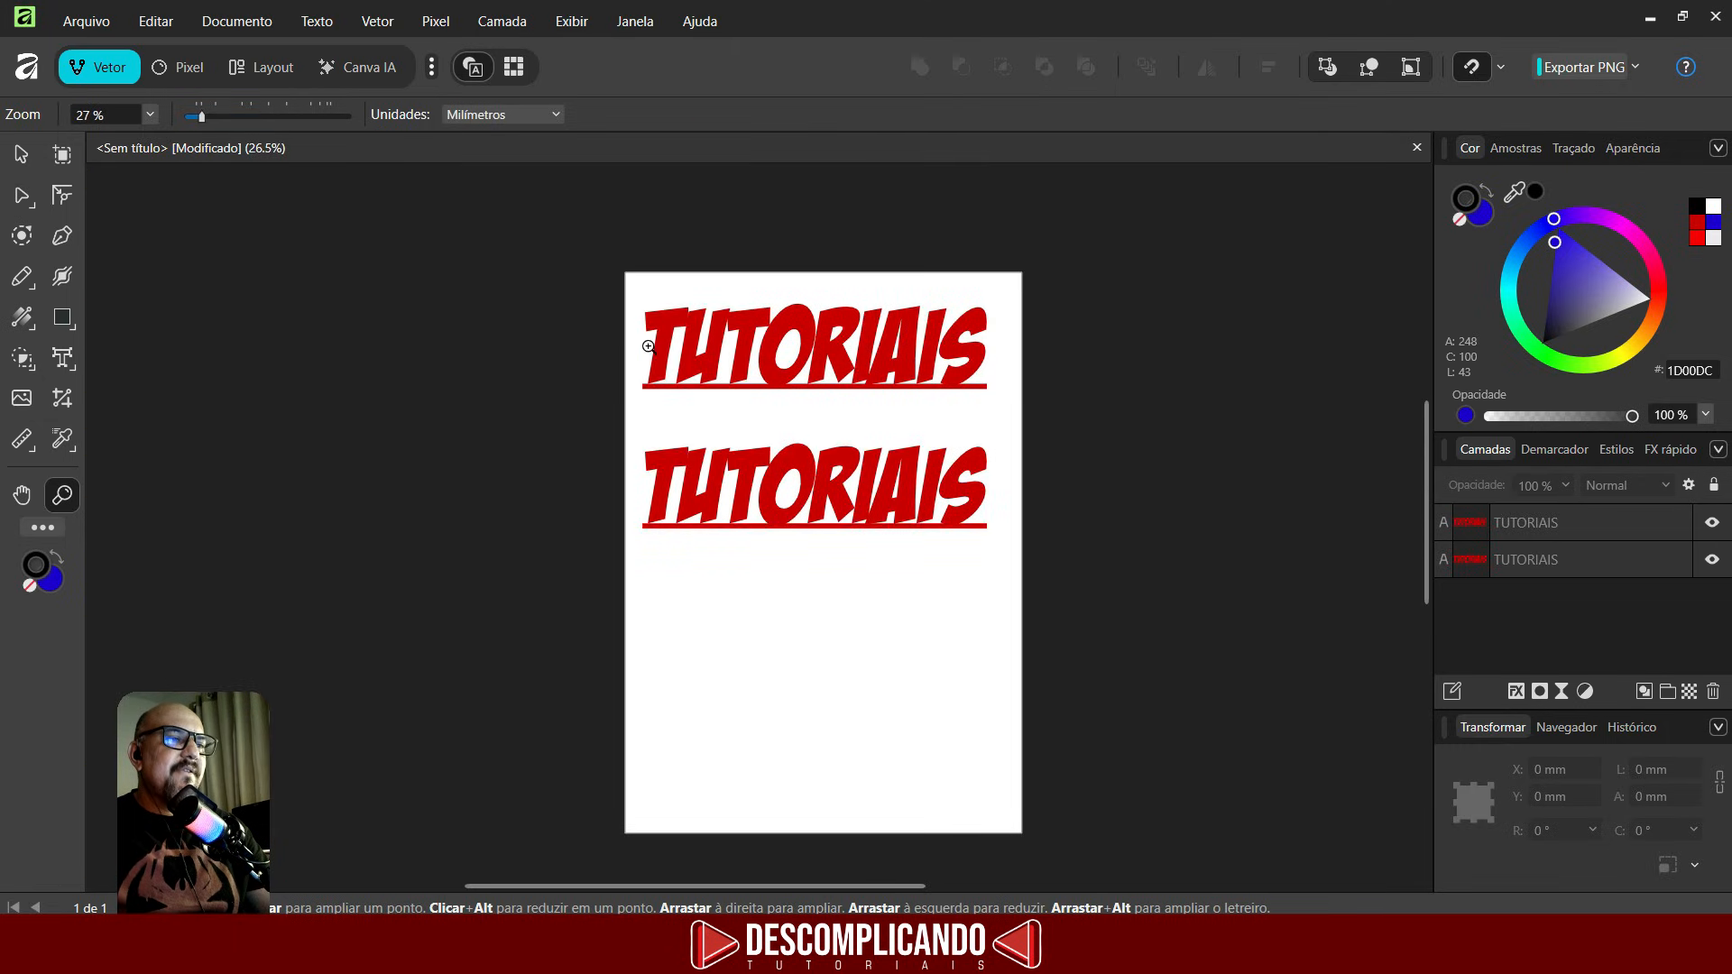
pyautogui.scroll(8, 681, 330)
pyautogui.scroll(3, 631, 301)
pyautogui.scroll(-8, 650, 356)
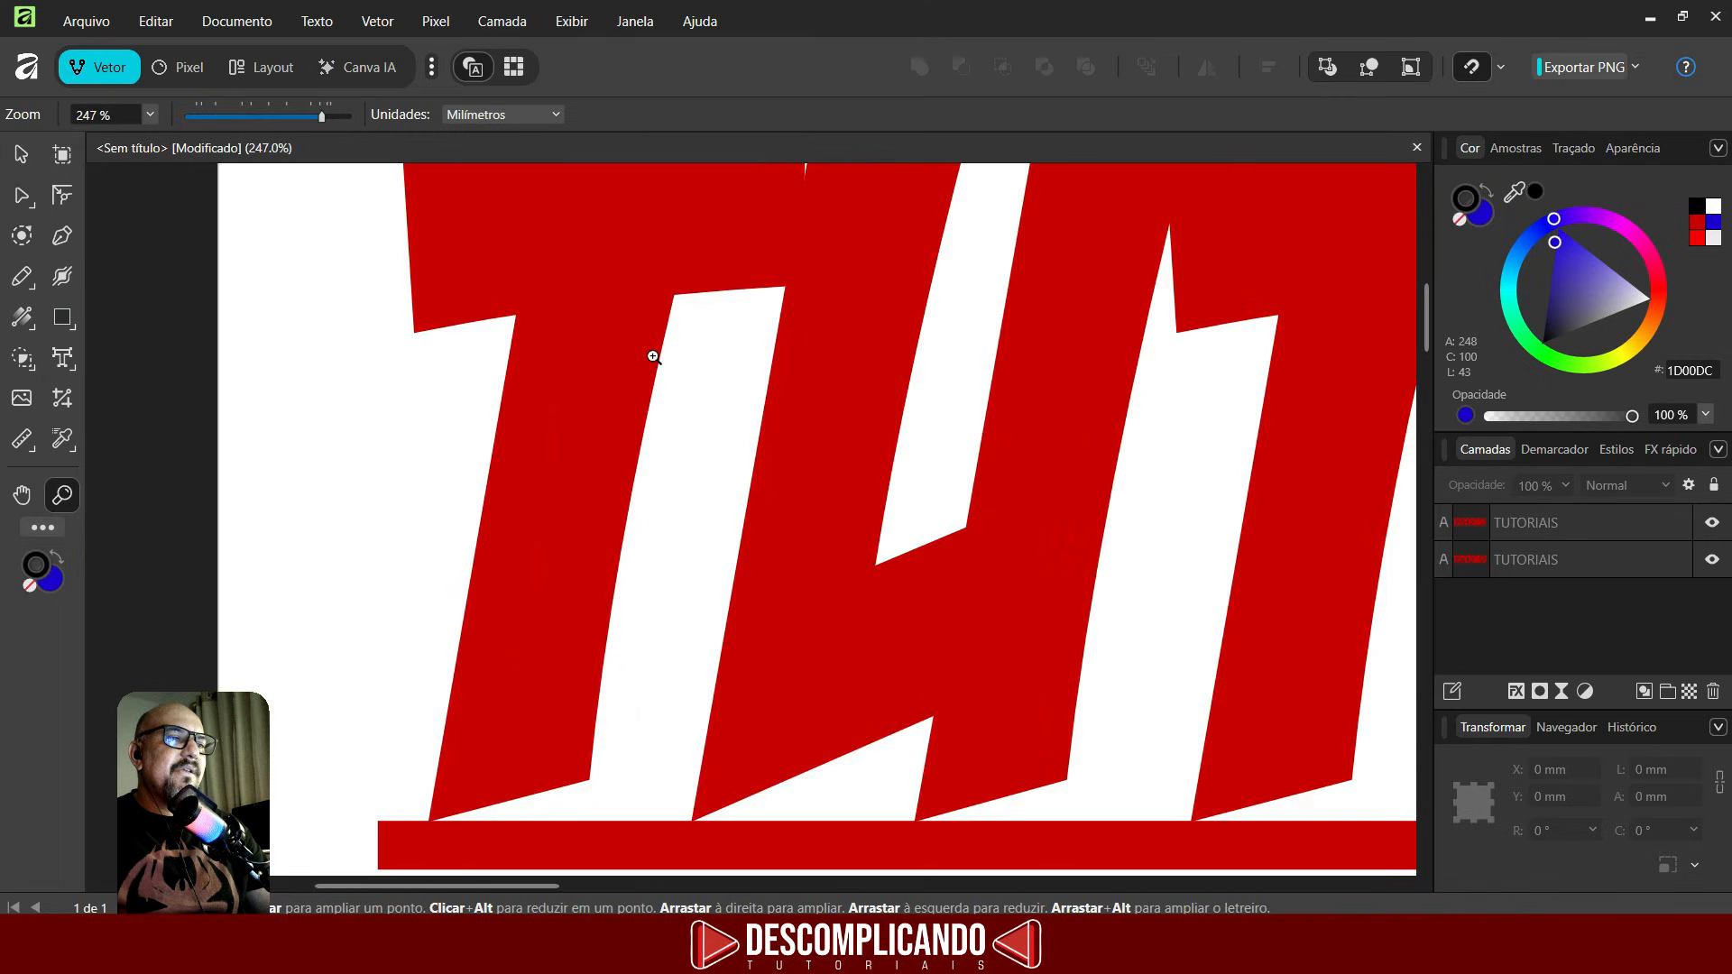
pyautogui.scroll(2, 653, 377)
# - Switch to the Move tool and zoom in and out on the headings with the mouse wheel
pyautogui.press('v')
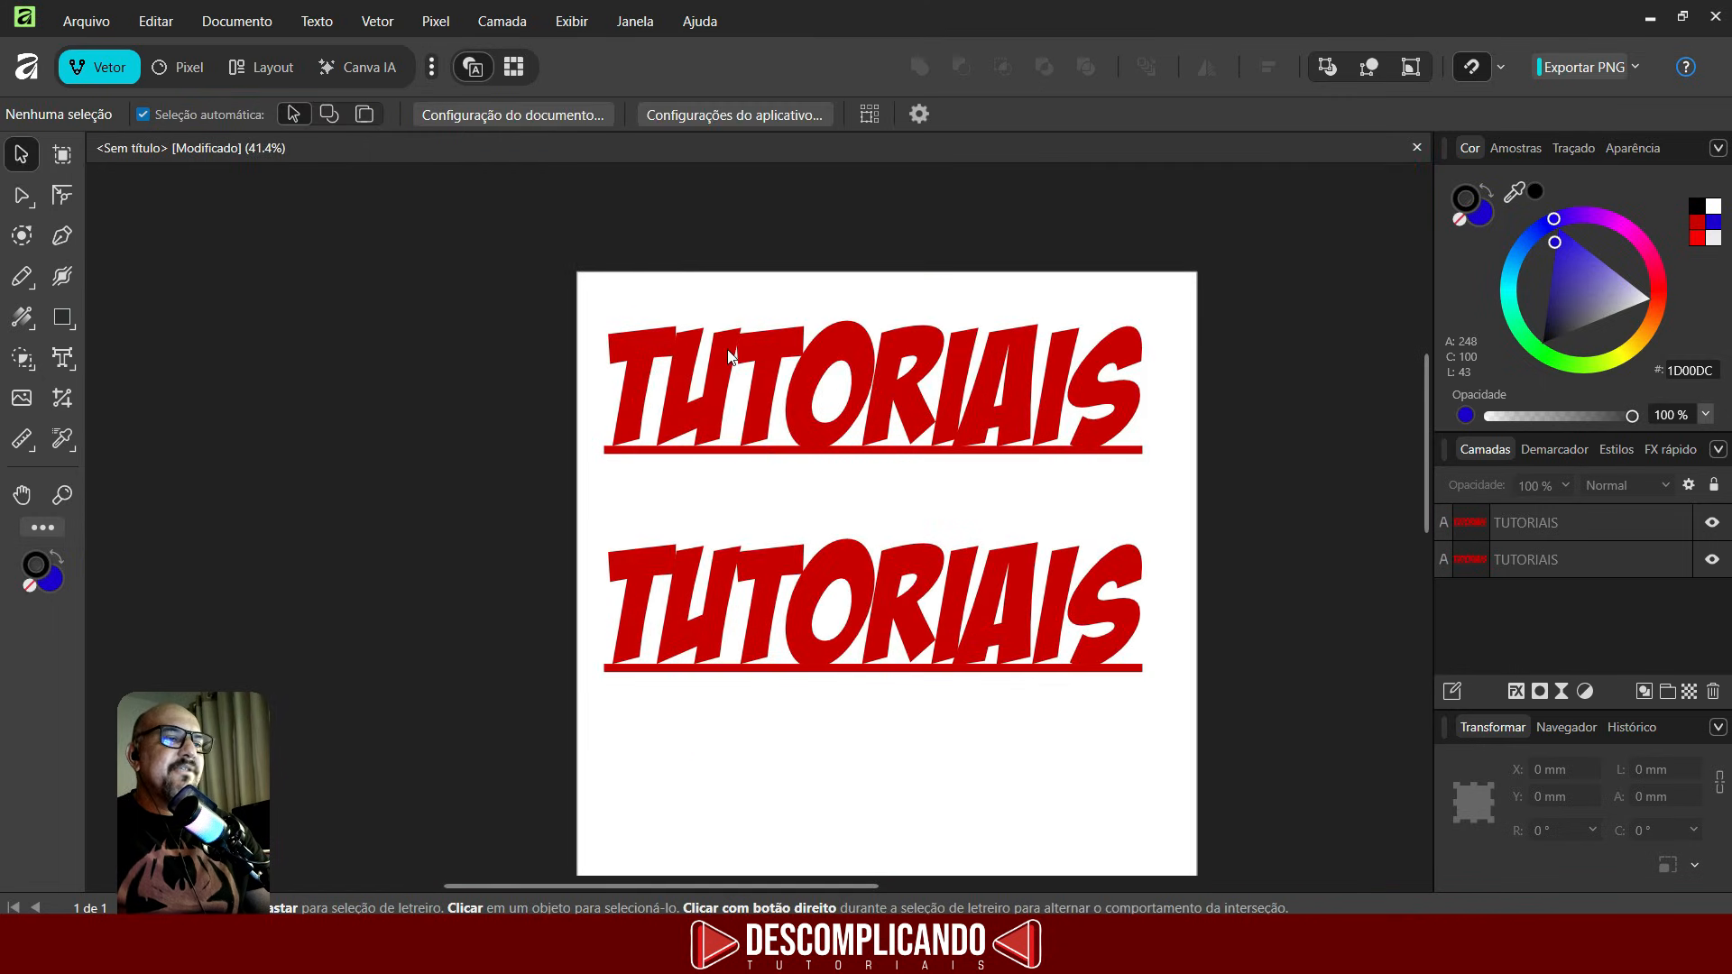
pyautogui.scroll(5, 729, 355)
pyautogui.scroll(-8, 744, 334)
pyautogui.scroll(4, 841, 554)
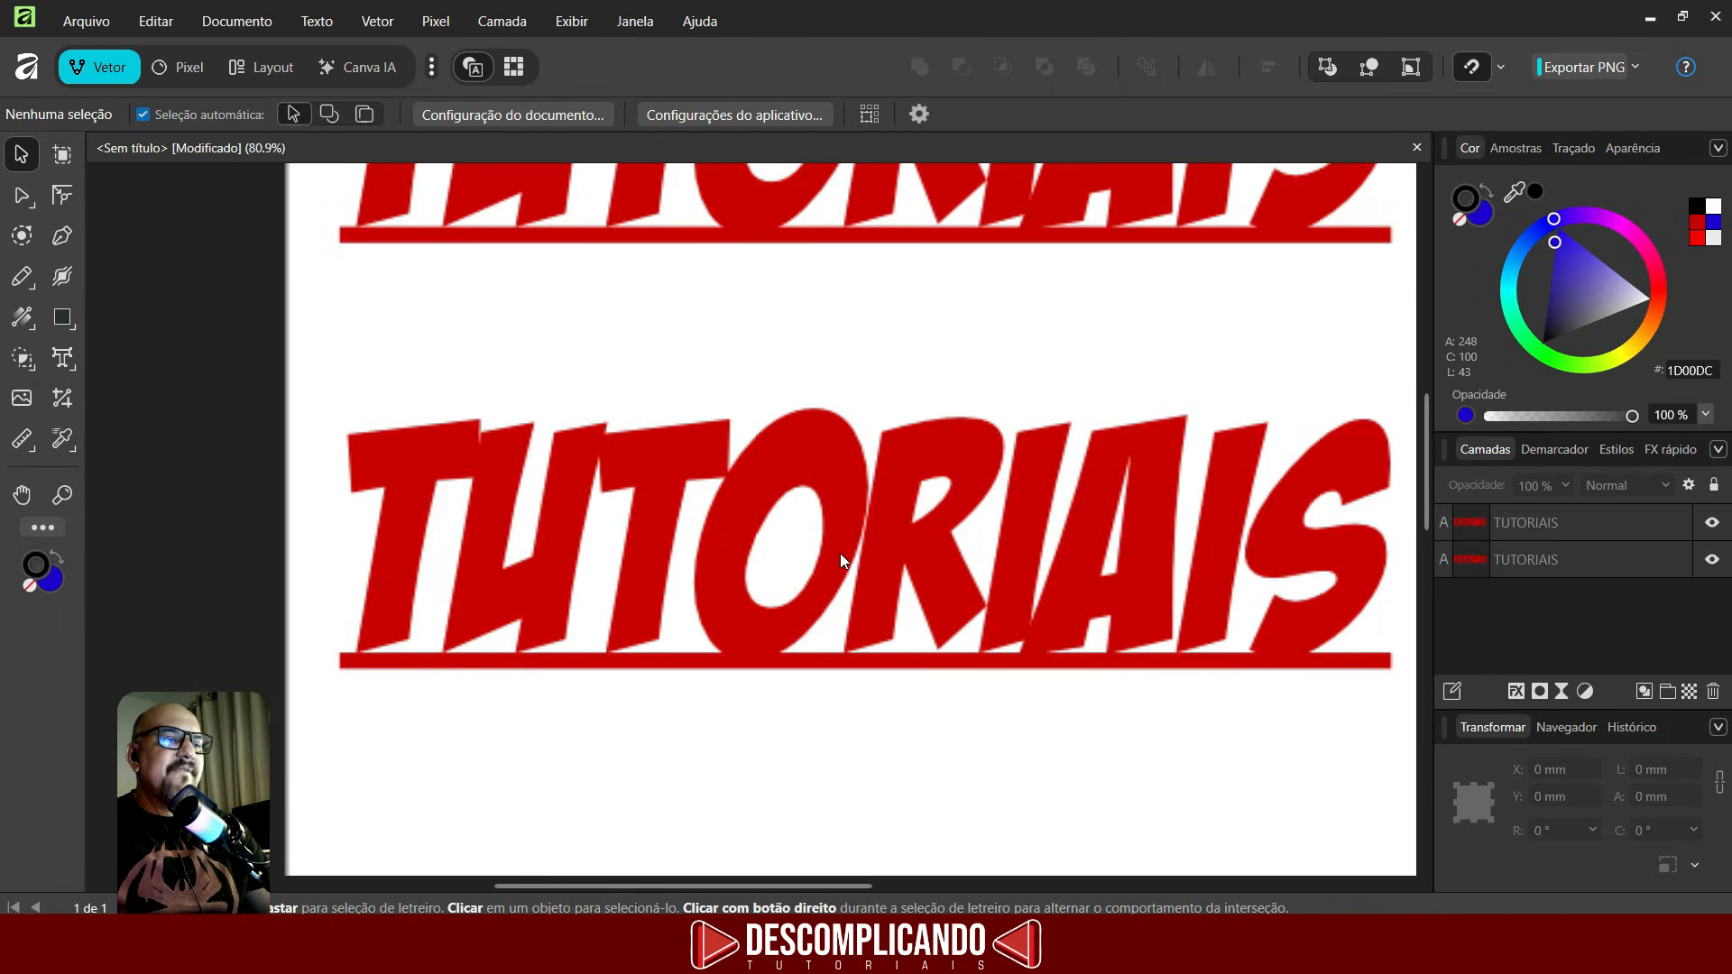
pyautogui.scroll(2, 841, 554)
pyautogui.scroll(-6, 836, 516)
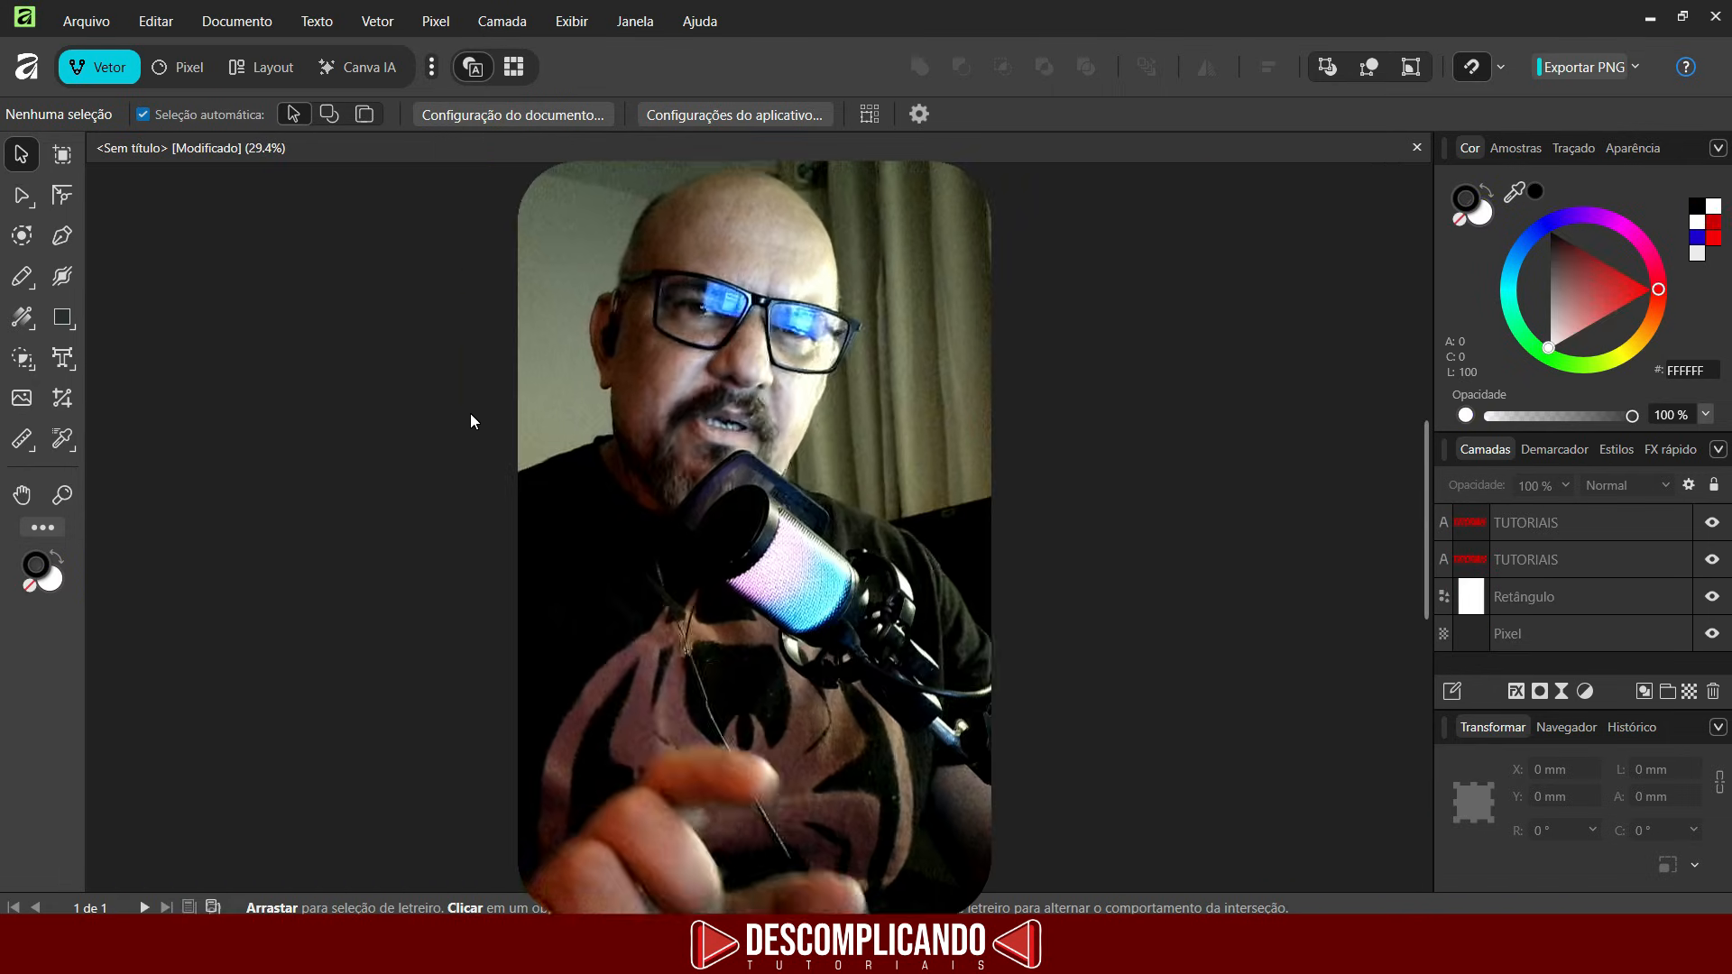